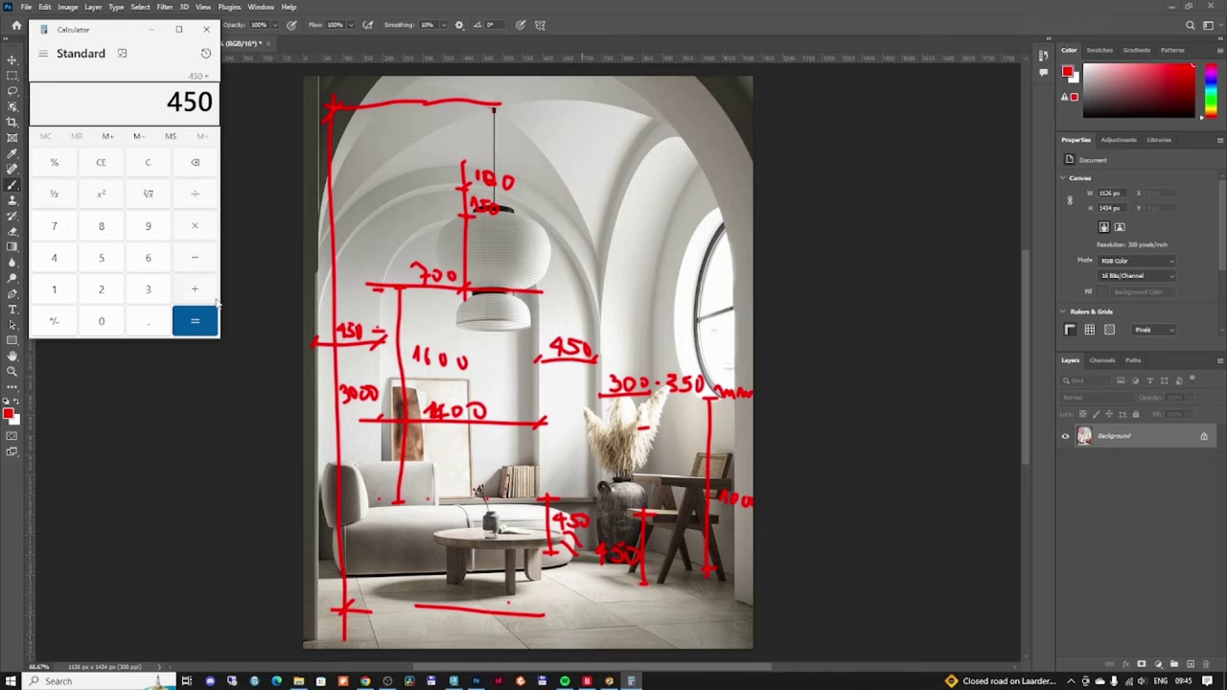
- Add 450, 1400 and 450 in the calculator and brush an overall 2300 mm width dimension across the floor of the photo
{"action": "type", "text": "1400+450+"}
{"action": "left_click", "coordinate": [342, 646]}
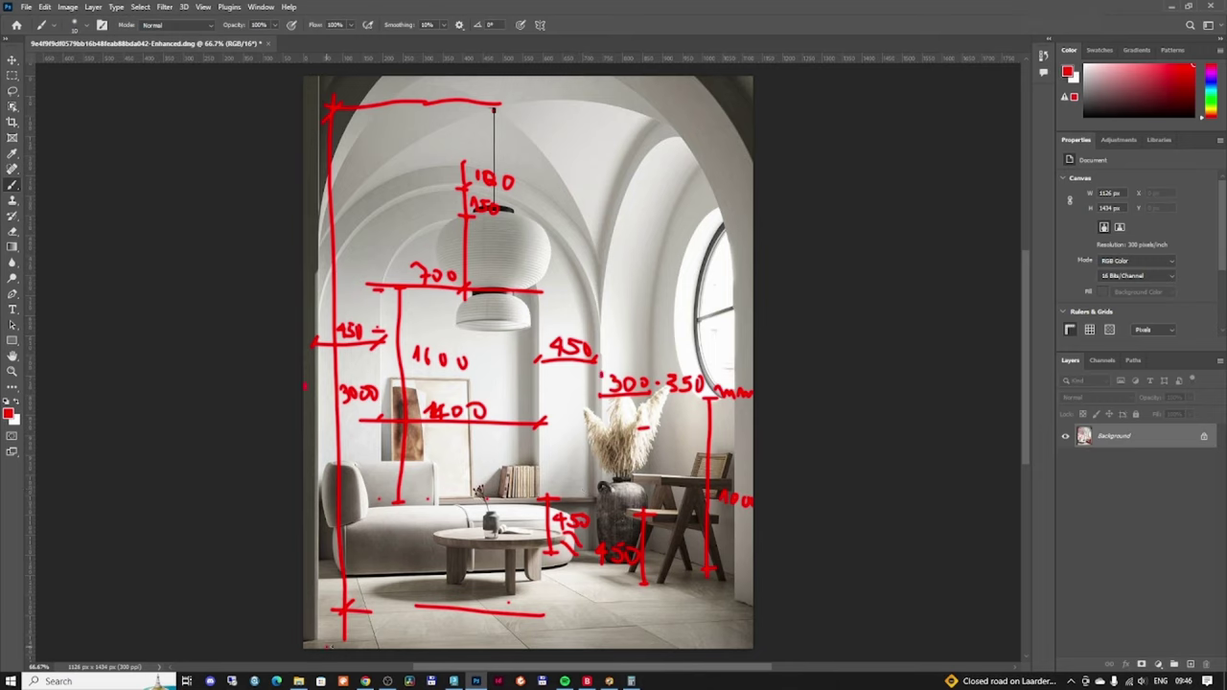
{"action": "left_click_drag", "start_coordinate": [327, 646], "coordinate": [752, 602]}
{"action": "left_click_drag", "start_coordinate": [575, 605], "coordinate": [597, 619]}
{"action": "mouse_move", "coordinate": [600, 605]}
{"action": "left_mouse_down"}
{"action": "mouse_move", "coordinate": [602, 619]}
{"action": "mouse_move", "coordinate": [653, 606]}
{"action": "left_mouse_up"}
{"action": "left_click_drag", "start_coordinate": [660, 615], "coordinate": [710, 612]}
{"action": "left_click_drag", "start_coordinate": [642, 606], "coordinate": [654, 605]}
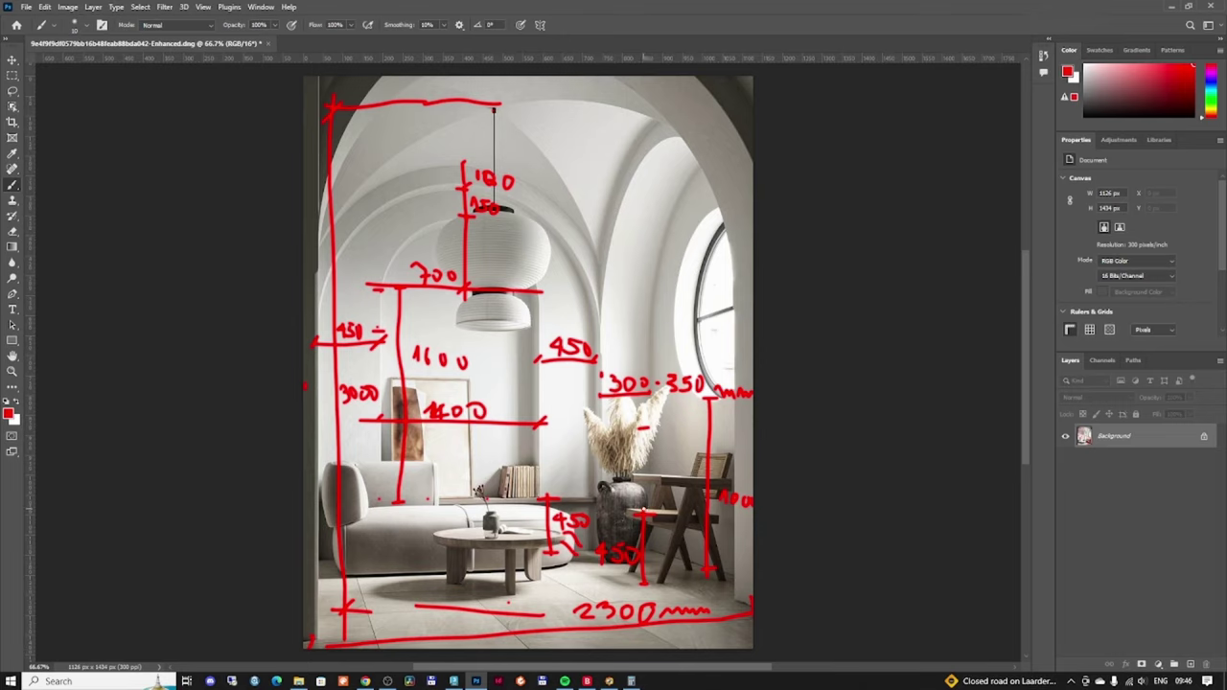
- Save the annotated photo as a PSD named Dimensions in the Photoshop folder
{"action": "left_click", "coordinate": [26, 7]}
{"action": "left_click", "coordinate": [55, 140]}
{"action": "type", "text": "Dimensio"}
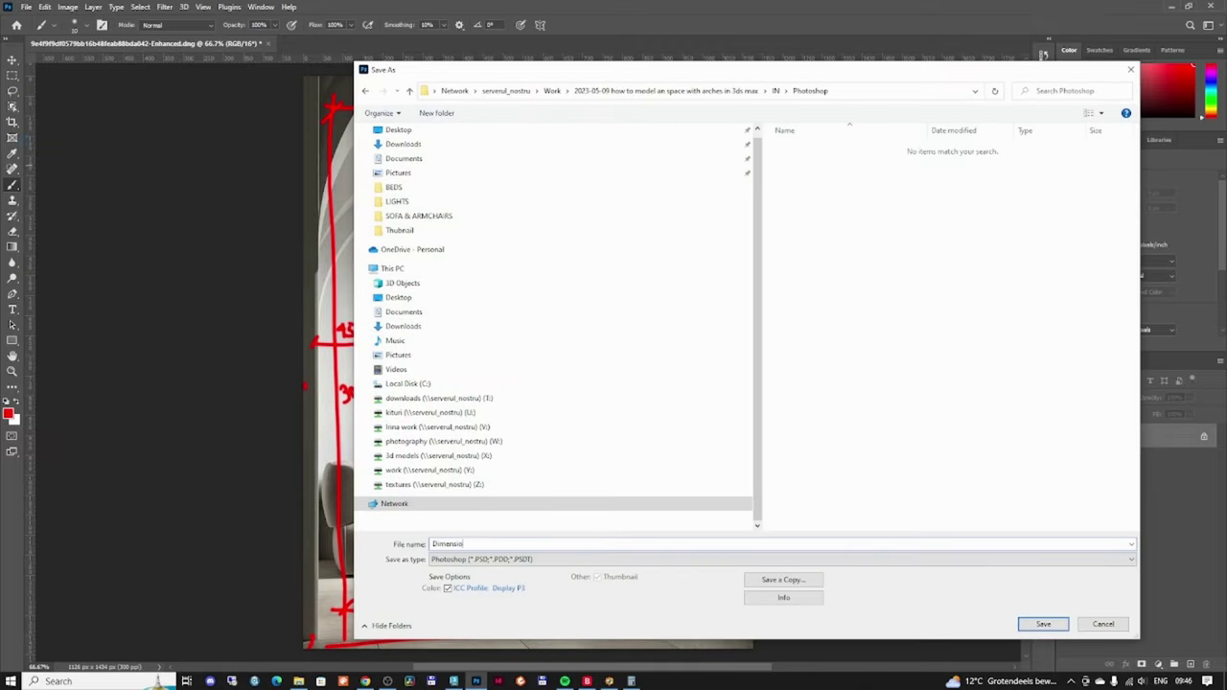
{"action": "type", "text": "ns"}
{"action": "key", "text": "Return"}
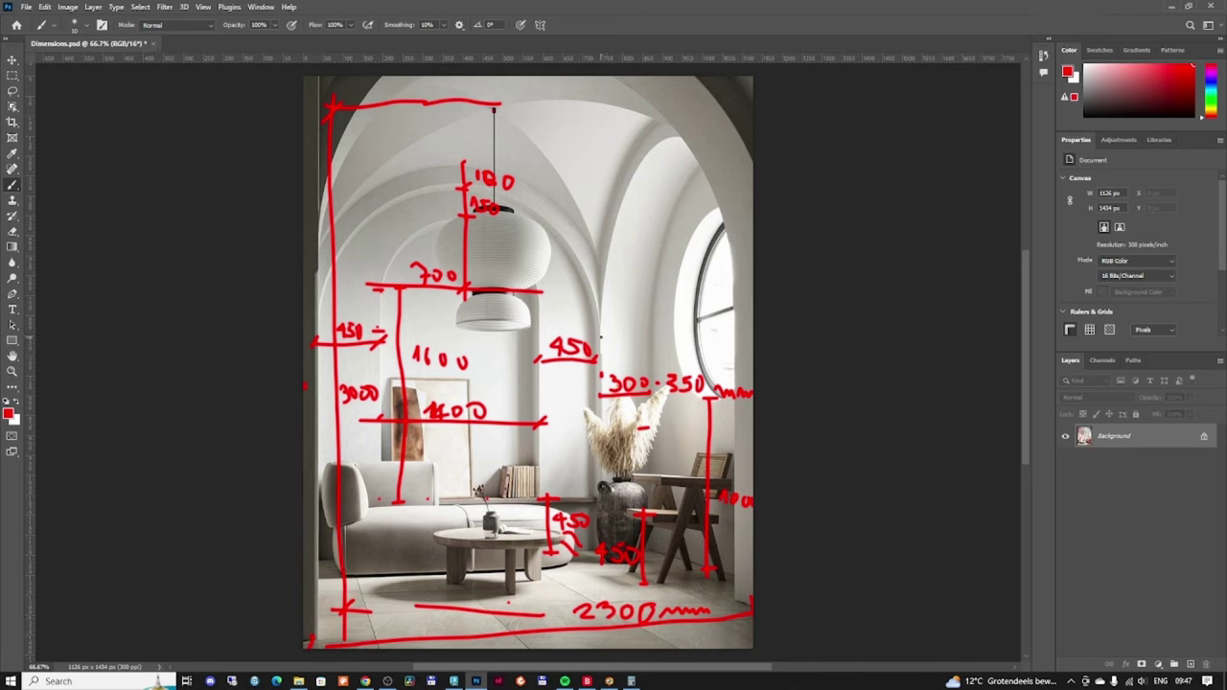
- Brush a horizontal dimension line across the right-hand wall, from the wall corner past the round window
{"action": "left_click_drag", "start_coordinate": [600, 333], "coordinate": [602, 356]}
{"action": "left_click_drag", "start_coordinate": [594, 337], "coordinate": [755, 324]}
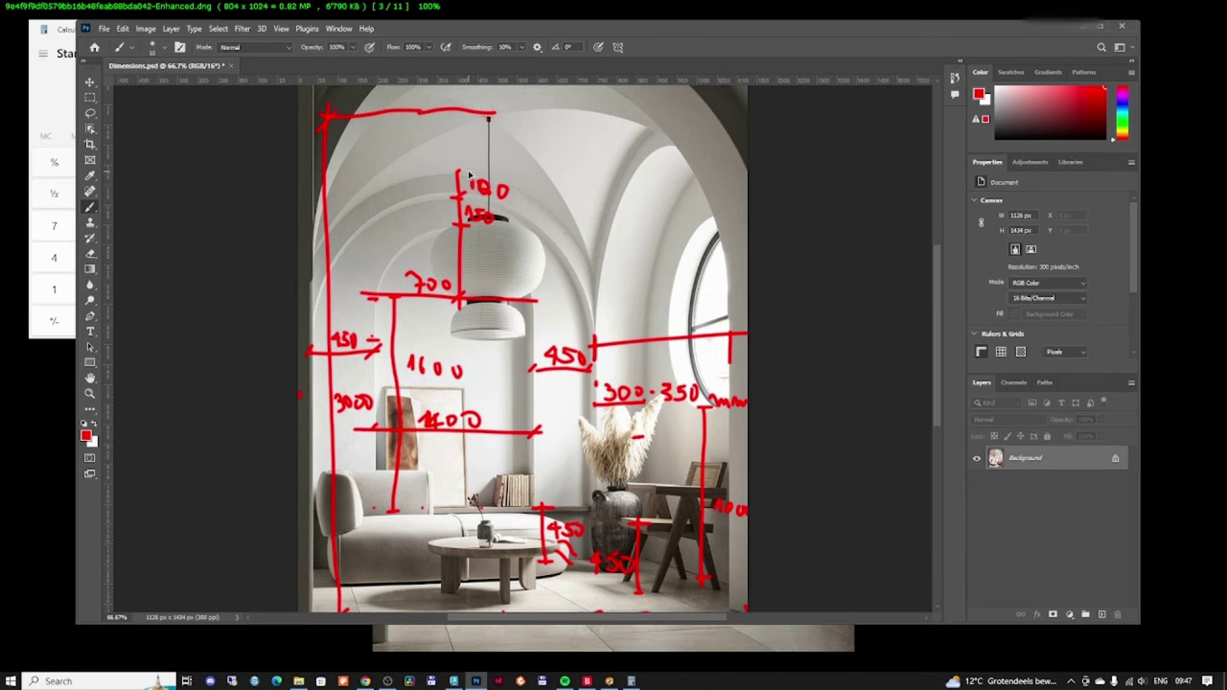
{"action": "key", "text": "ctrl+shift+s"}
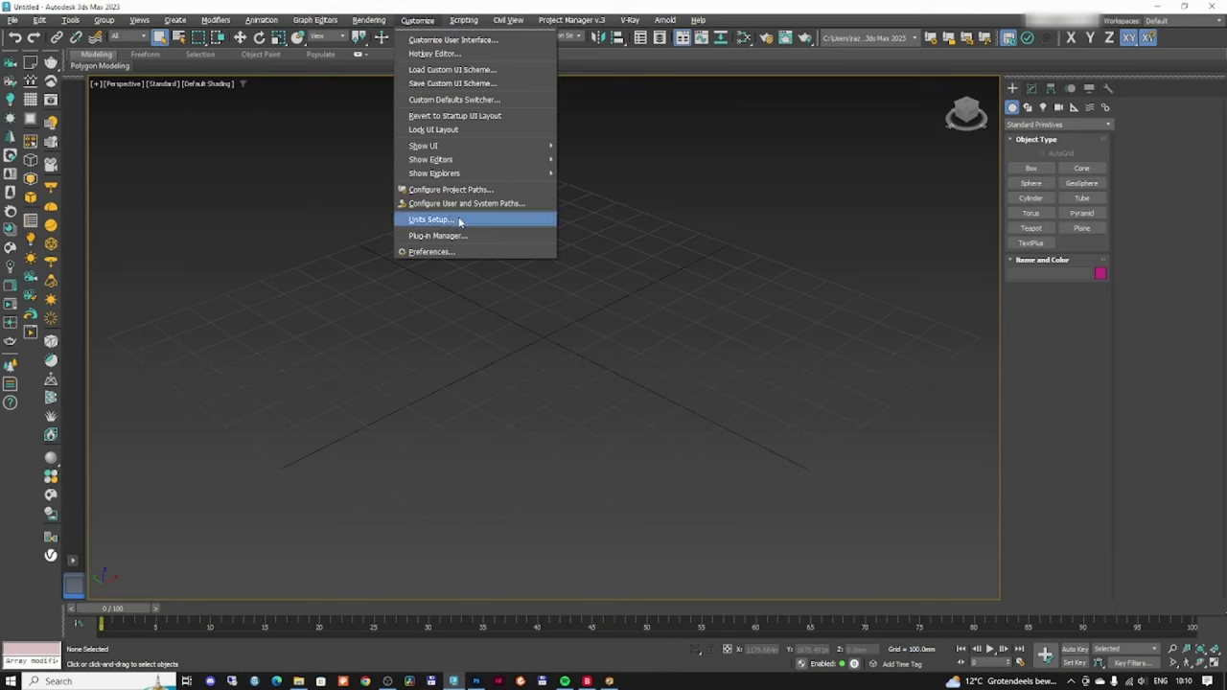
- In 3ds Max, set the system unit scale to millimeters
{"action": "left_click", "coordinate": [459, 220]}
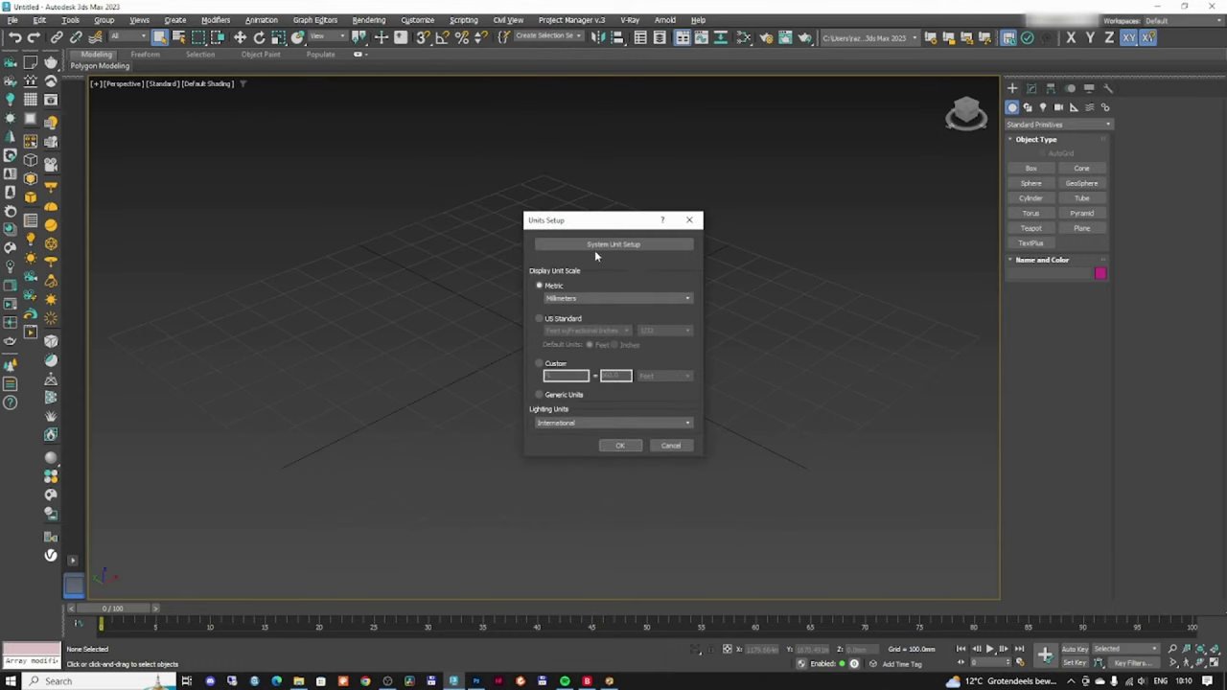
{"action": "left_click", "coordinate": [595, 245]}
{"action": "left_click", "coordinate": [642, 301]}
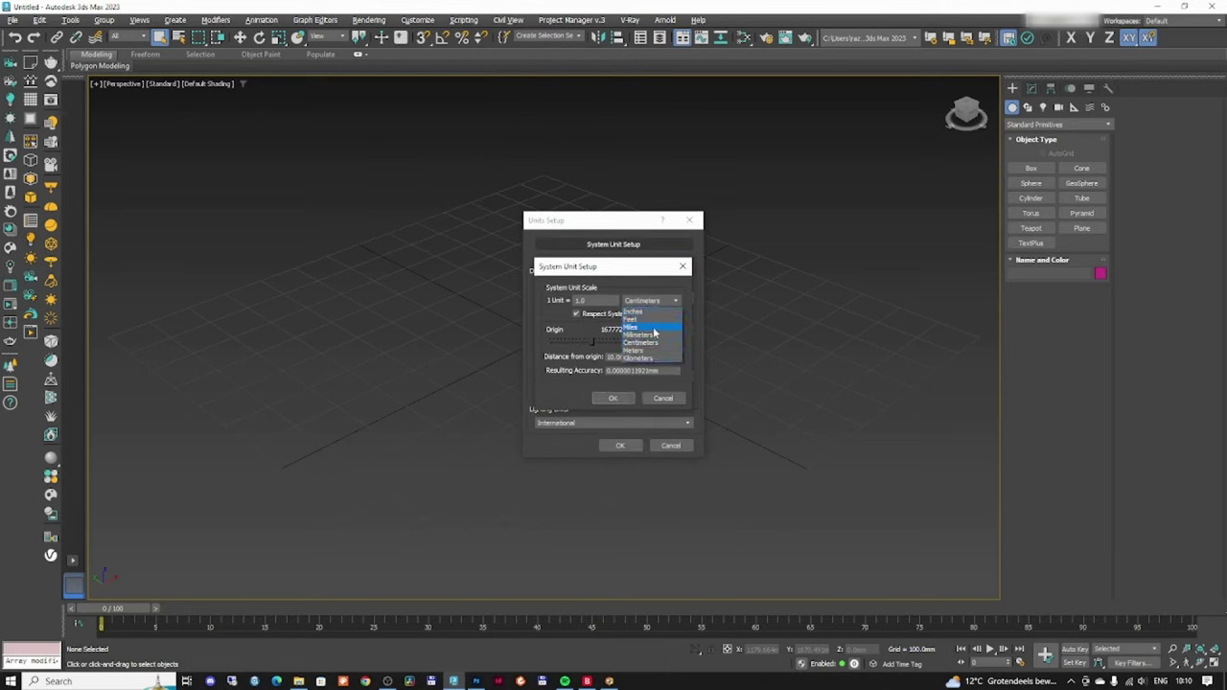
{"action": "left_click", "coordinate": [640, 335]}
{"action": "left_click", "coordinate": [612, 397]}
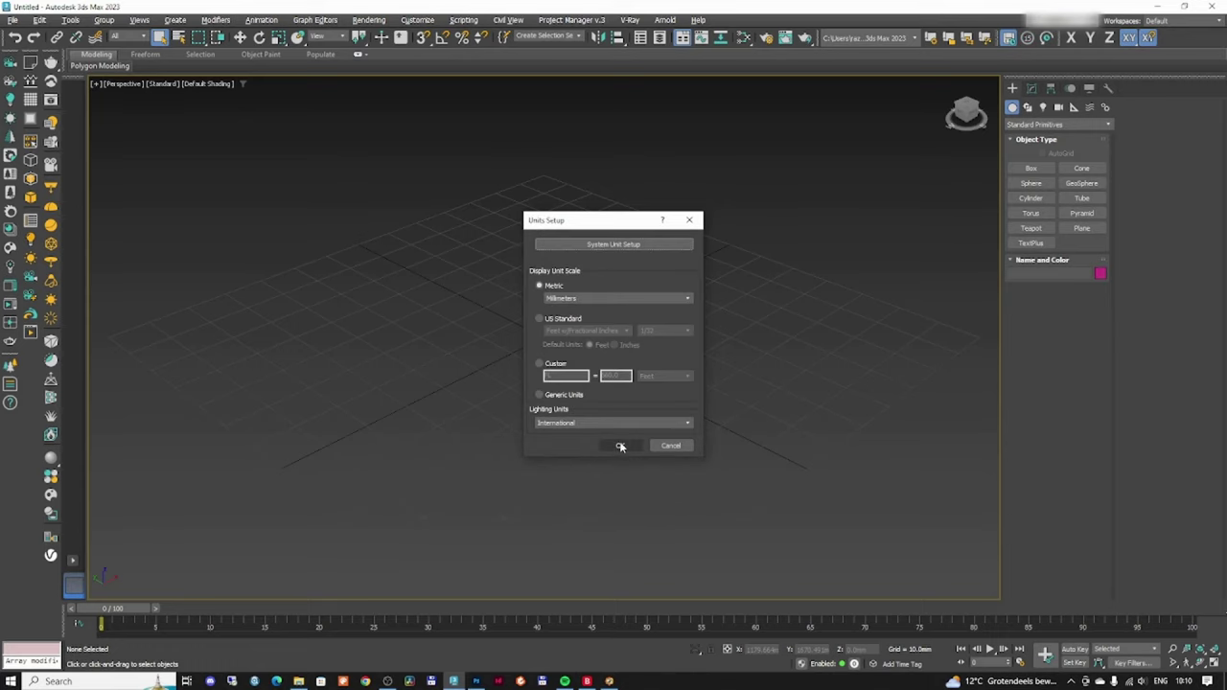
{"action": "left_click", "coordinate": [621, 446]}
{"action": "middle_click_drag", "start_coordinate": [515, 338], "coordinate": [555, 352]}
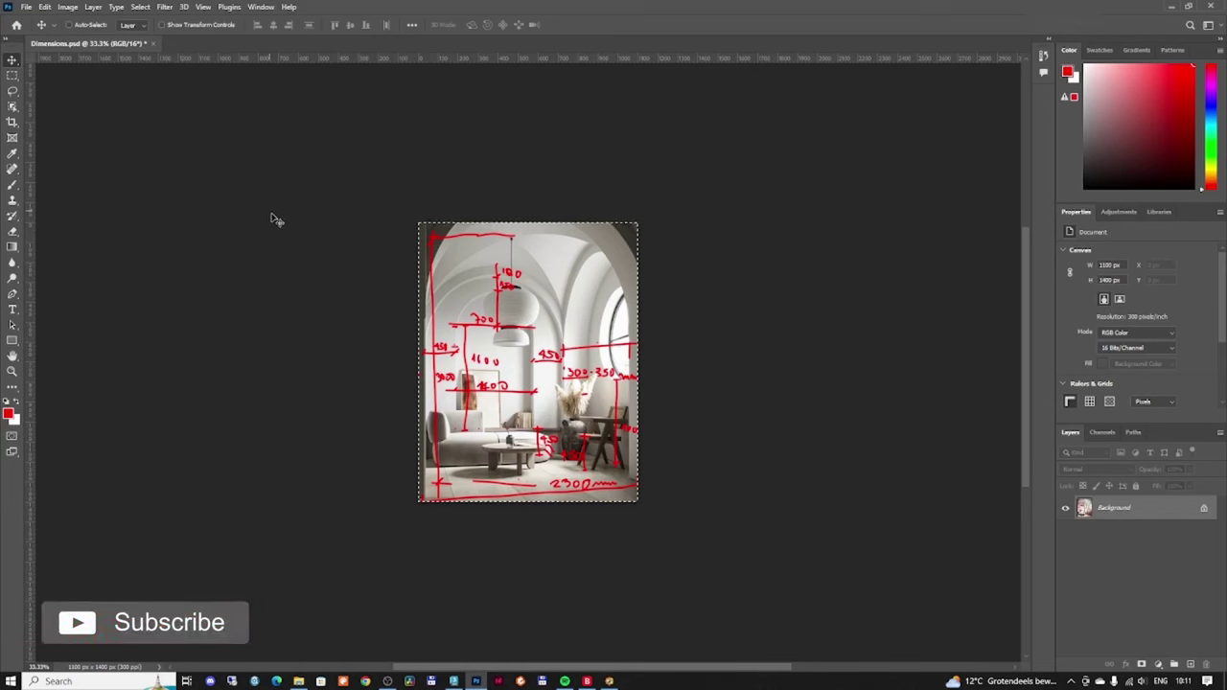
- Capture the 3ds Max screen and paste it into a new 4096 x 1152 px Photoshop document made from the Clipboard preset
{"action": "key", "text": "ctrl+d"}
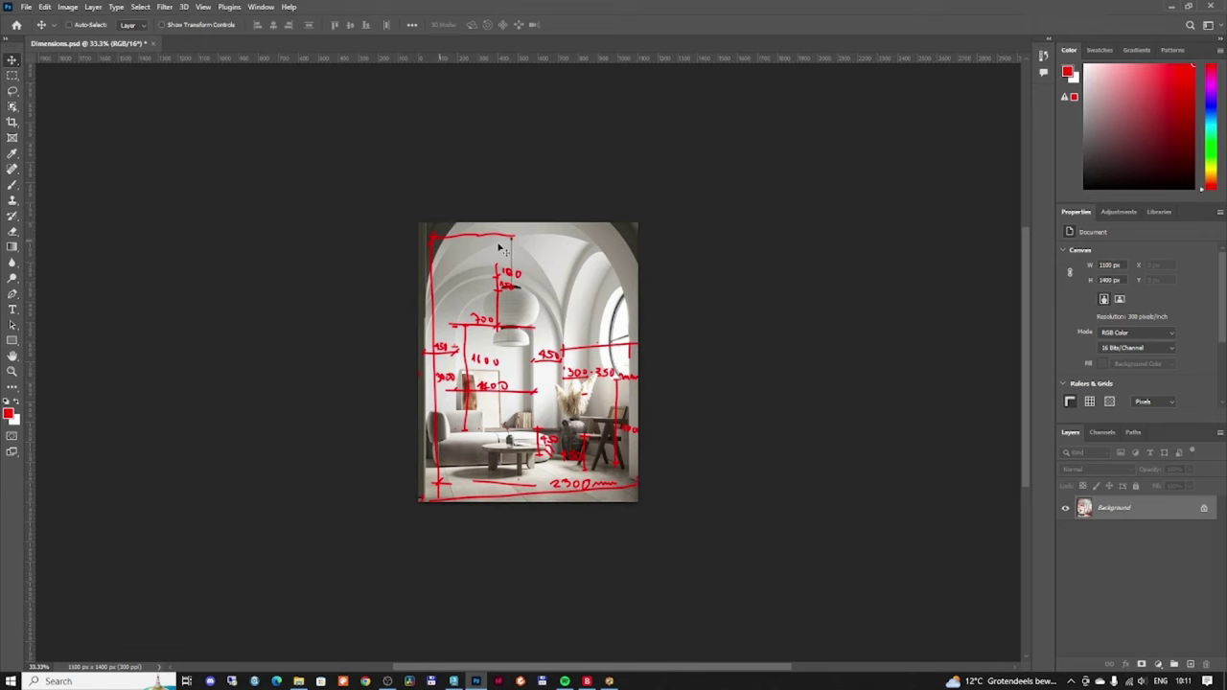
{"action": "left_click", "coordinate": [1175, 6]}
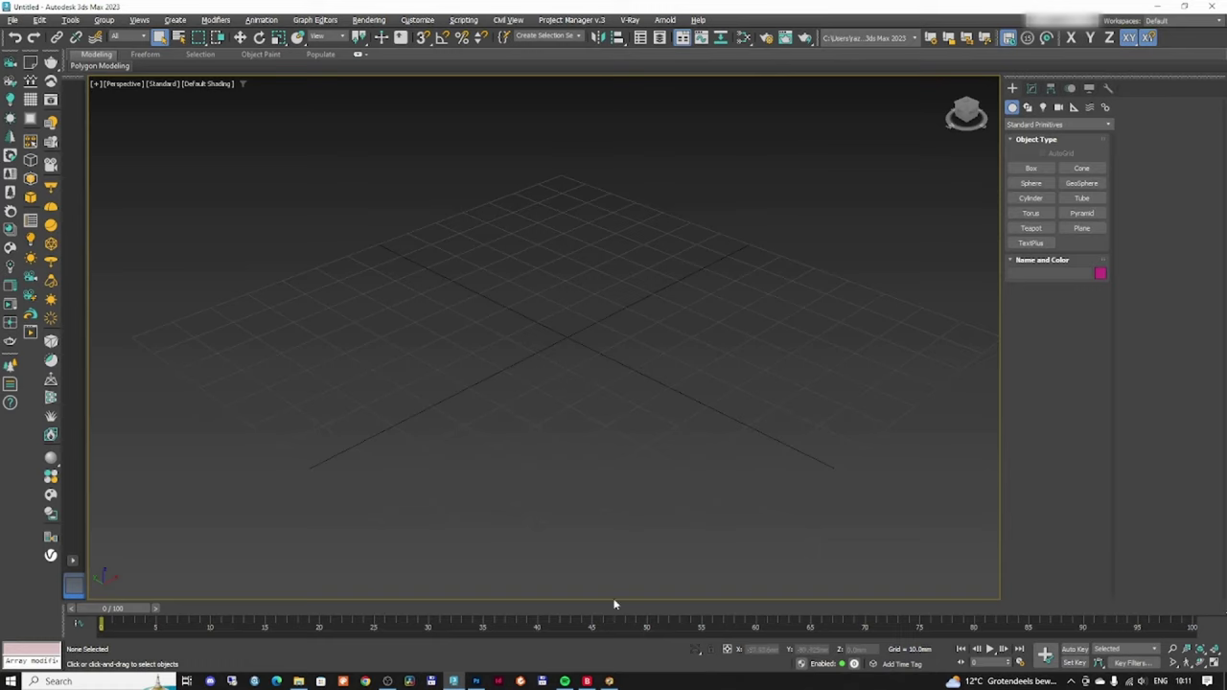
{"action": "left_click", "coordinate": [476, 680]}
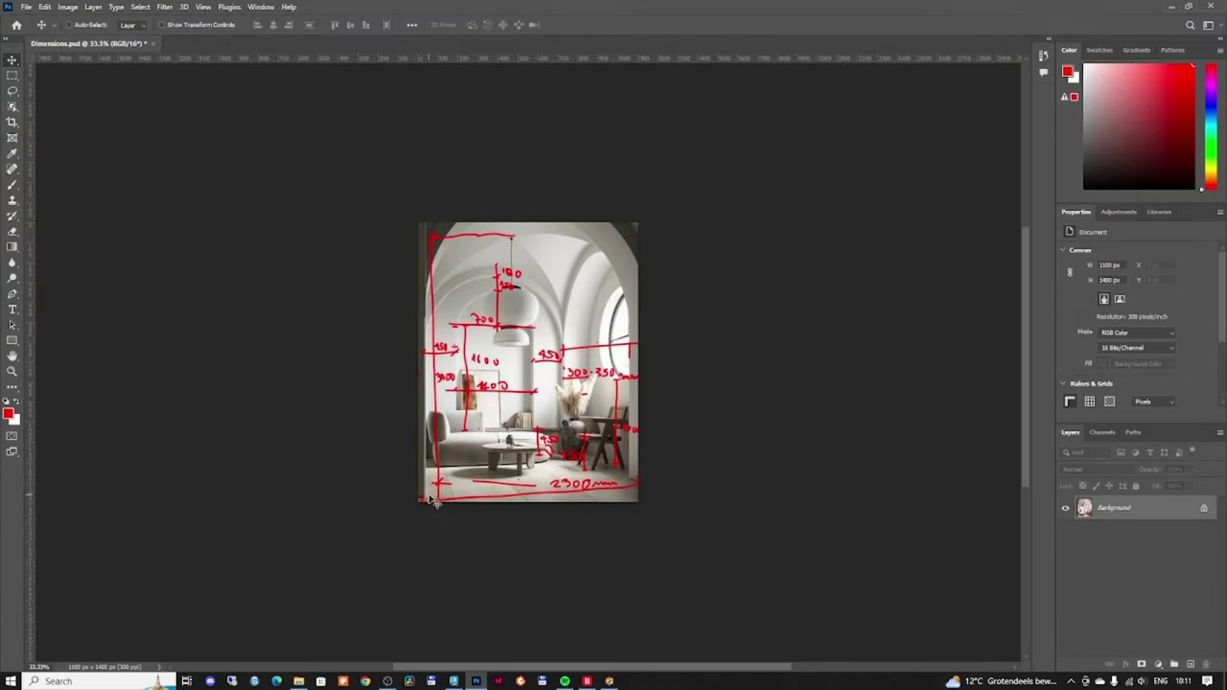
{"action": "left_click", "coordinate": [25, 7]}
{"action": "left_click", "coordinate": [36, 19]}
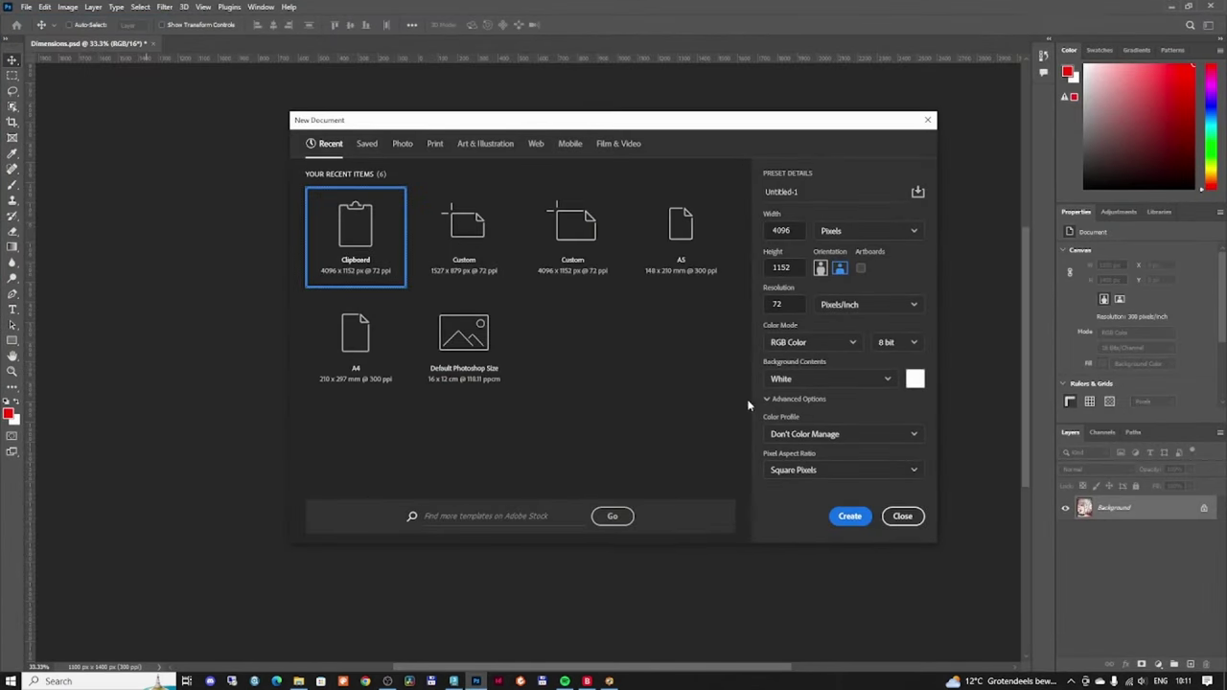
{"action": "left_click", "coordinate": [849, 514]}
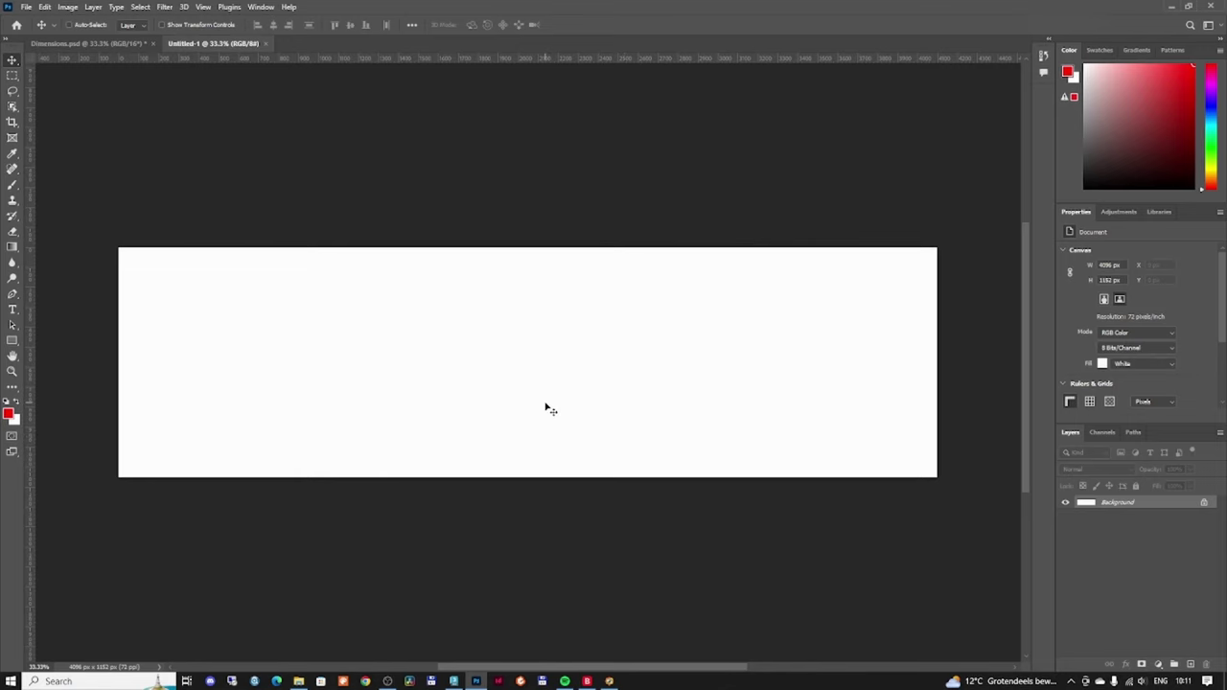
{"action": "key", "text": "ctrl+v"}
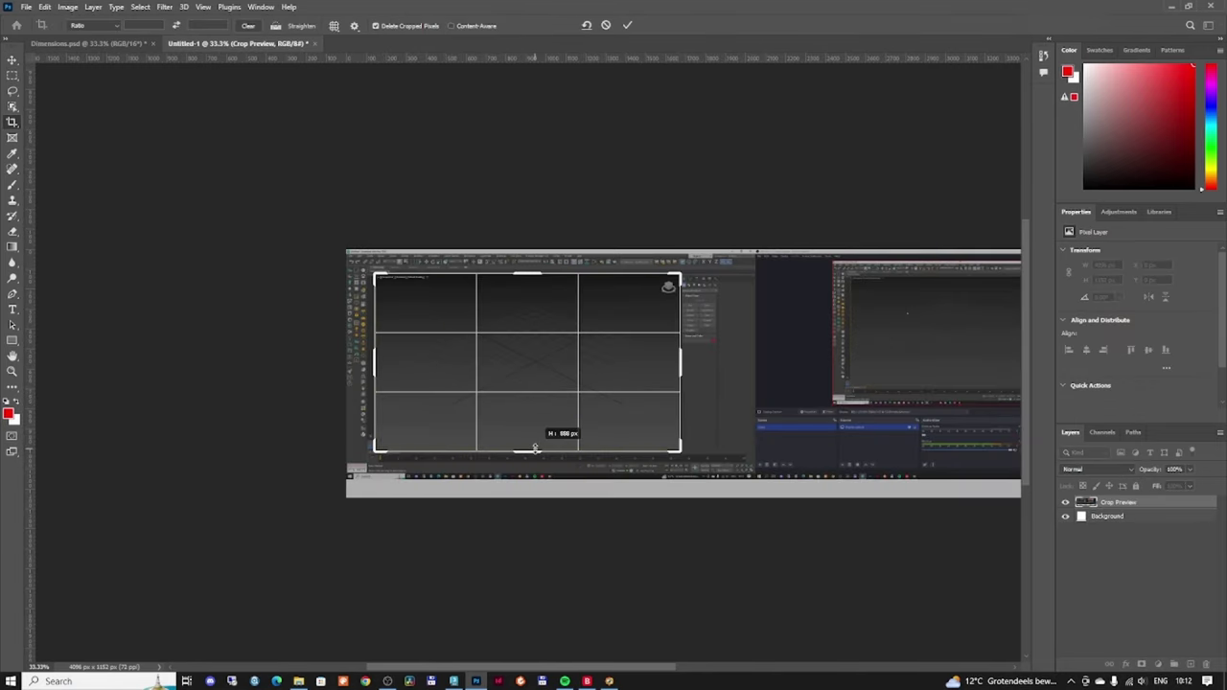
- Crop the pasted screen capture to the perspective viewport area, 882 px high
{"action": "left_click_drag", "start_coordinate": [535, 450], "coordinate": [535, 447]}
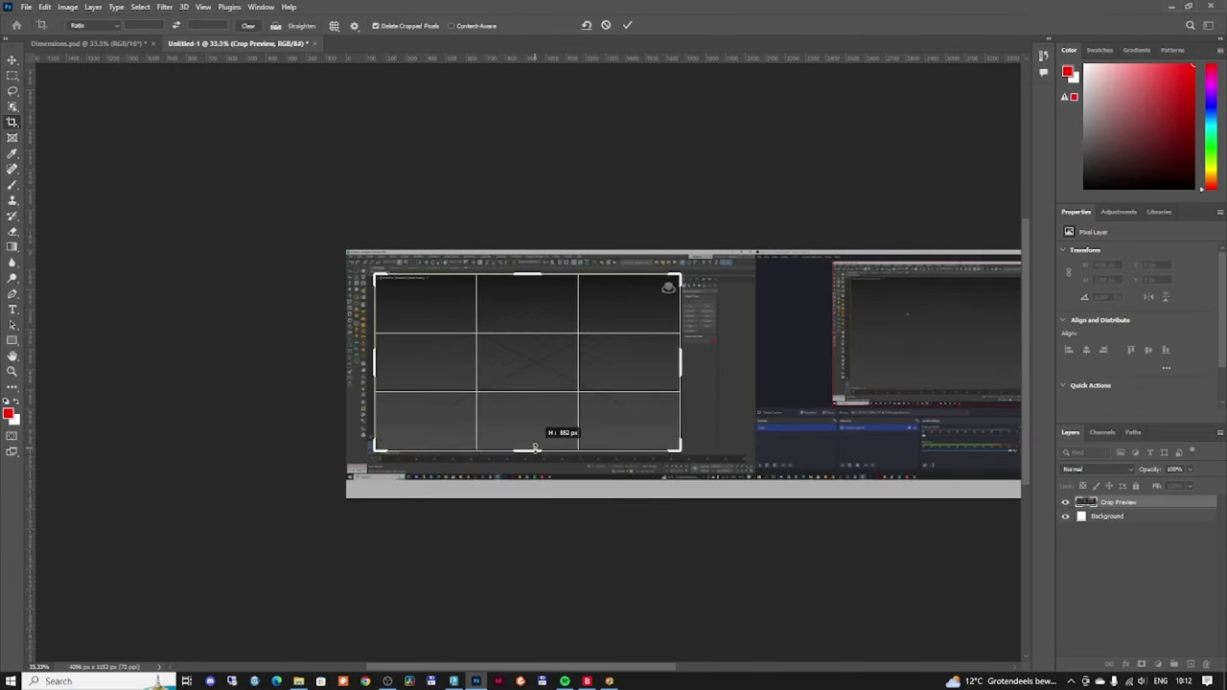
{"action": "key", "text": "Return"}
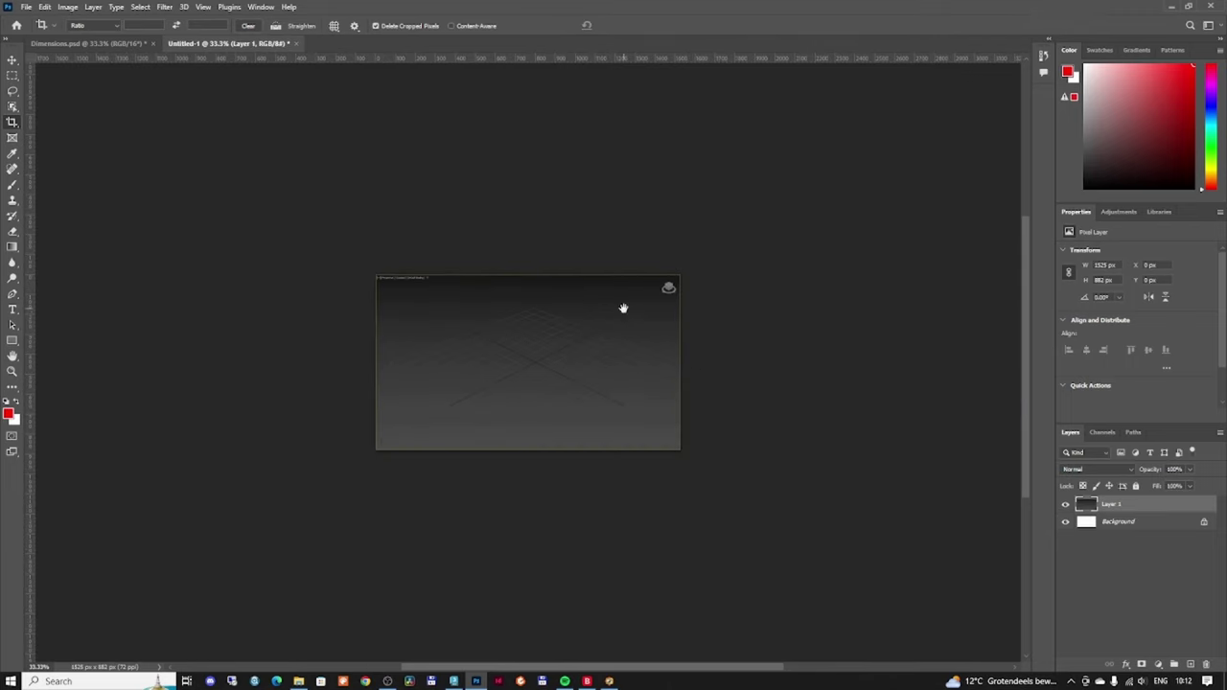
{"action": "scroll", "coordinate": [567, 342], "scroll_direction": "up", "scroll_amount": 1, "text": "alt"}
- Copy the entire annotated Dimensions image and paste it into the cropped viewport document
{"action": "left_click", "coordinate": [125, 43]}
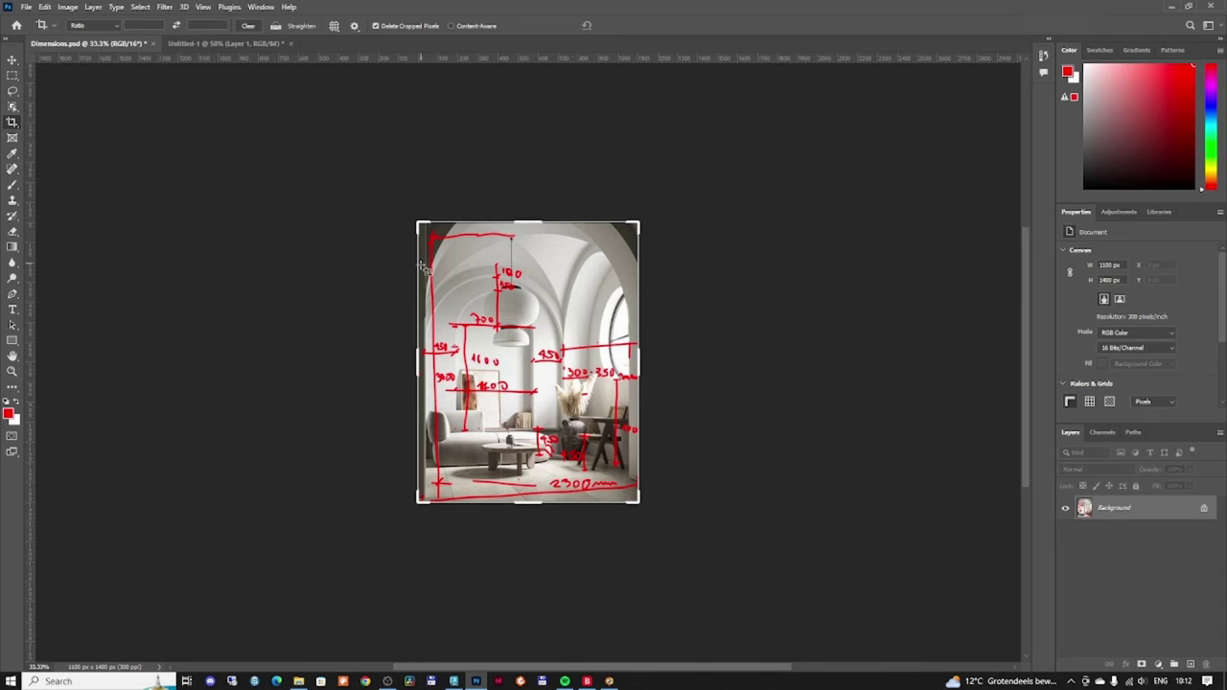
{"action": "key", "text": "v"}
{"action": "key", "text": "ctrl+a"}
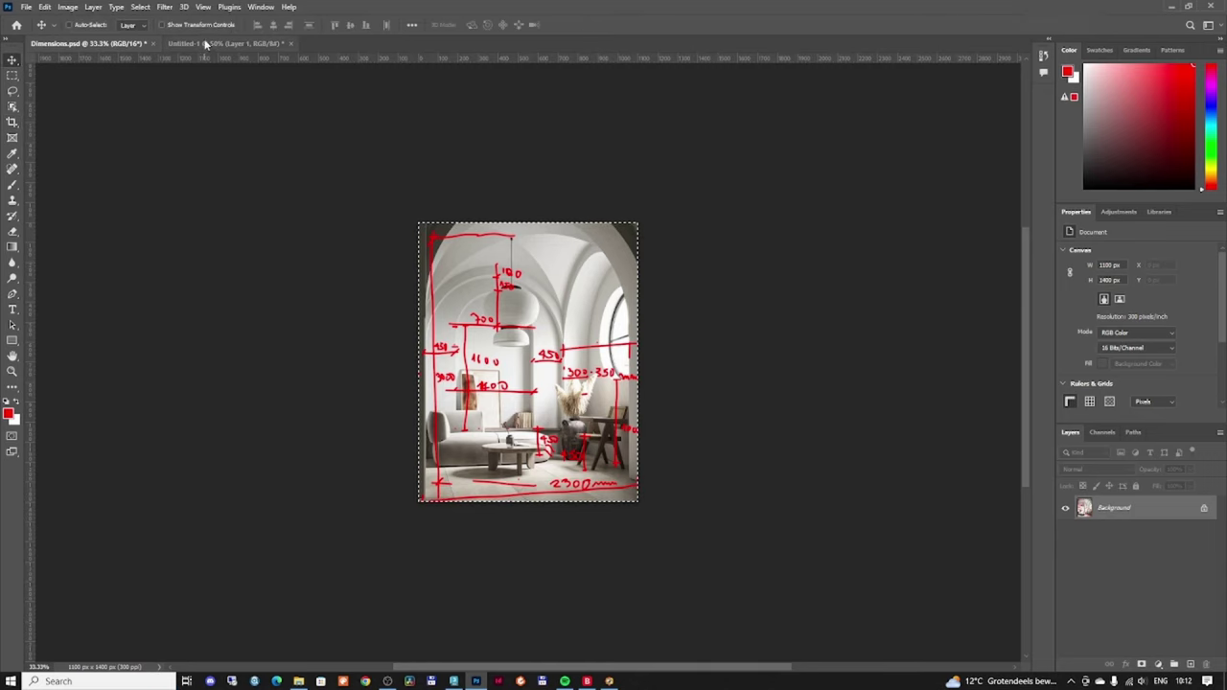
{"action": "left_click", "coordinate": [205, 43]}
{"action": "key", "text": "ctrl+v"}
- Scale the pasted image down to about 676 x 860 px and centre it on the canvas
{"action": "key", "text": "ctrl+t"}
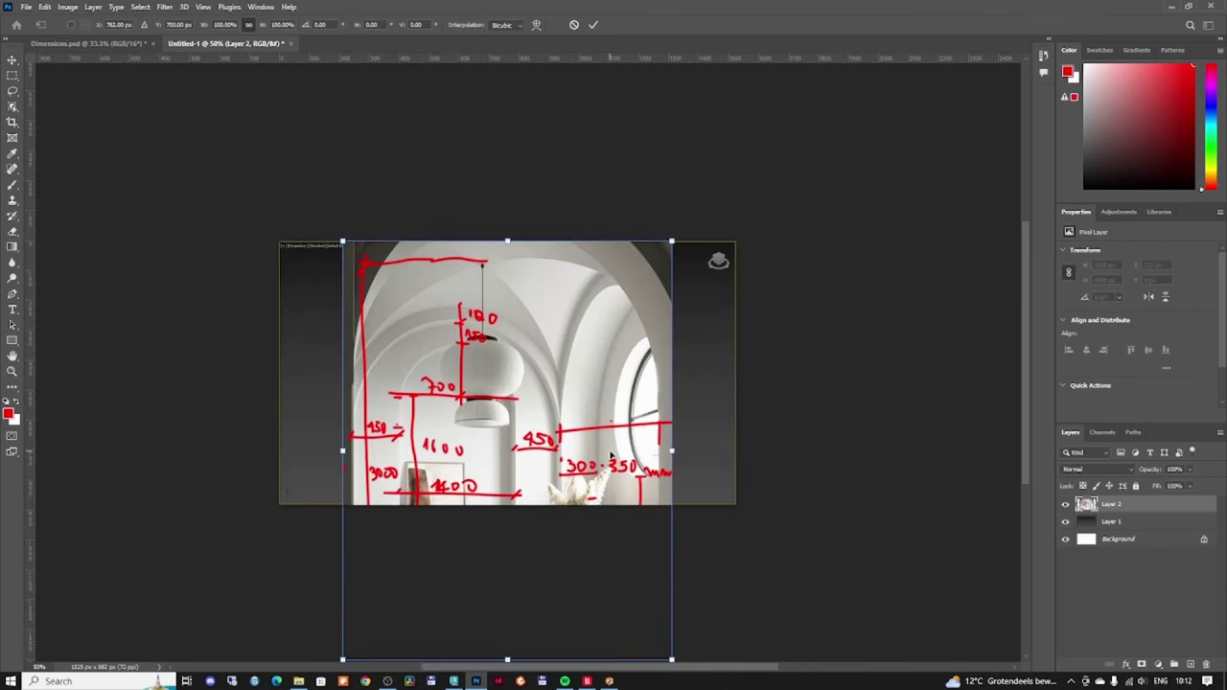
{"action": "left_click_drag", "start_coordinate": [672, 661], "coordinate": [566, 539]}
{"action": "left_click_drag", "start_coordinate": [511, 431], "coordinate": [510, 349]}
{"action": "left_click_drag", "start_coordinate": [439, 280], "coordinate": [412, 244], "text": "alt"}
{"action": "key", "text": "Return"}
- Hide the viewport capture layer and save a JPEG copy named Background for 3ds max
{"action": "left_click", "coordinate": [1064, 521]}
{"action": "key", "text": "ctrl+alt+s"}
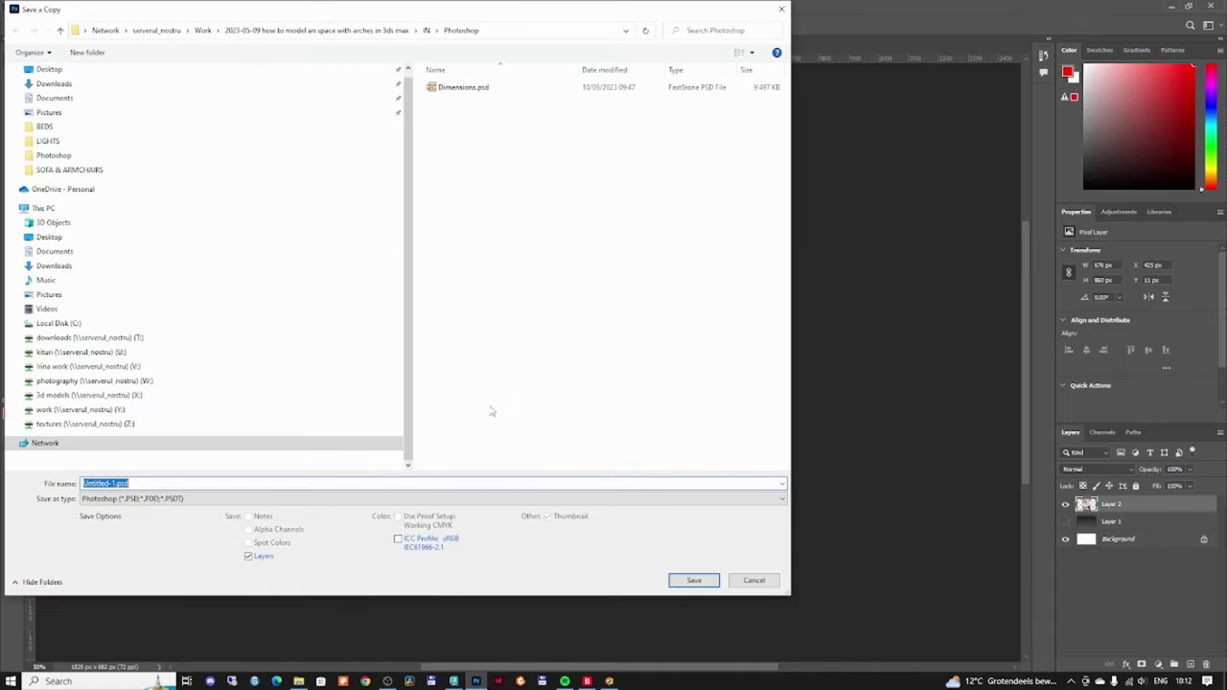
{"action": "left_click", "coordinate": [312, 498]}
{"action": "left_click", "coordinate": [230, 370]}
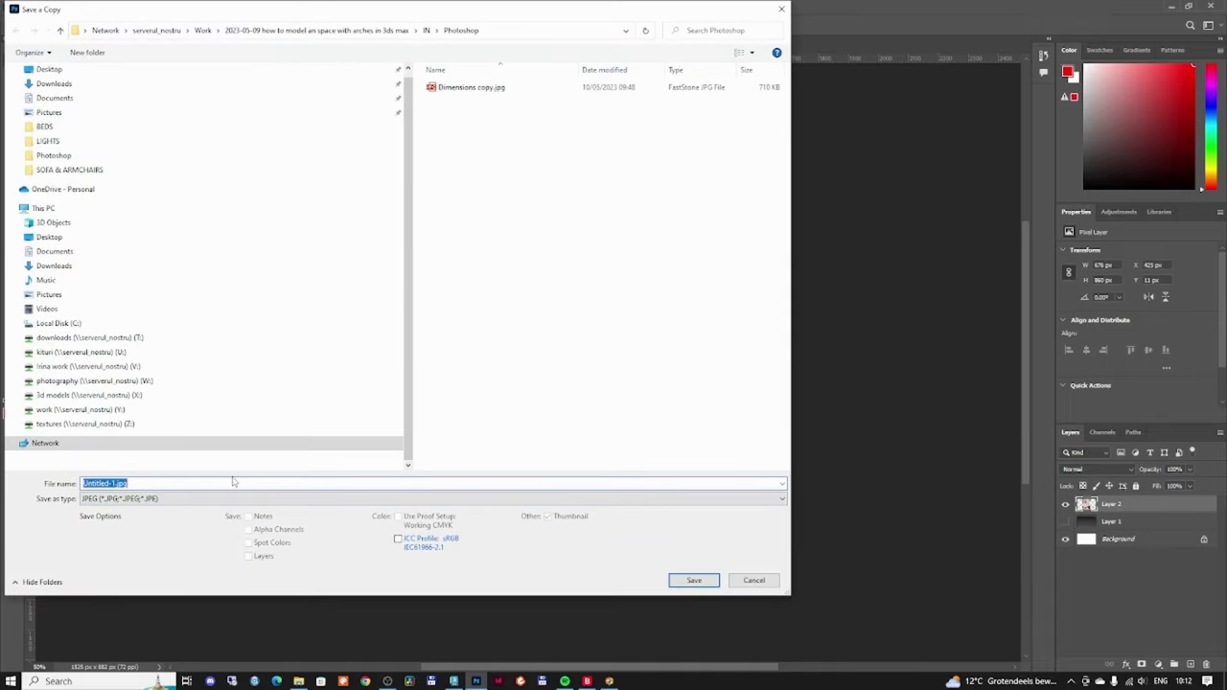
{"action": "type", "text": "Background for 3ds max"}
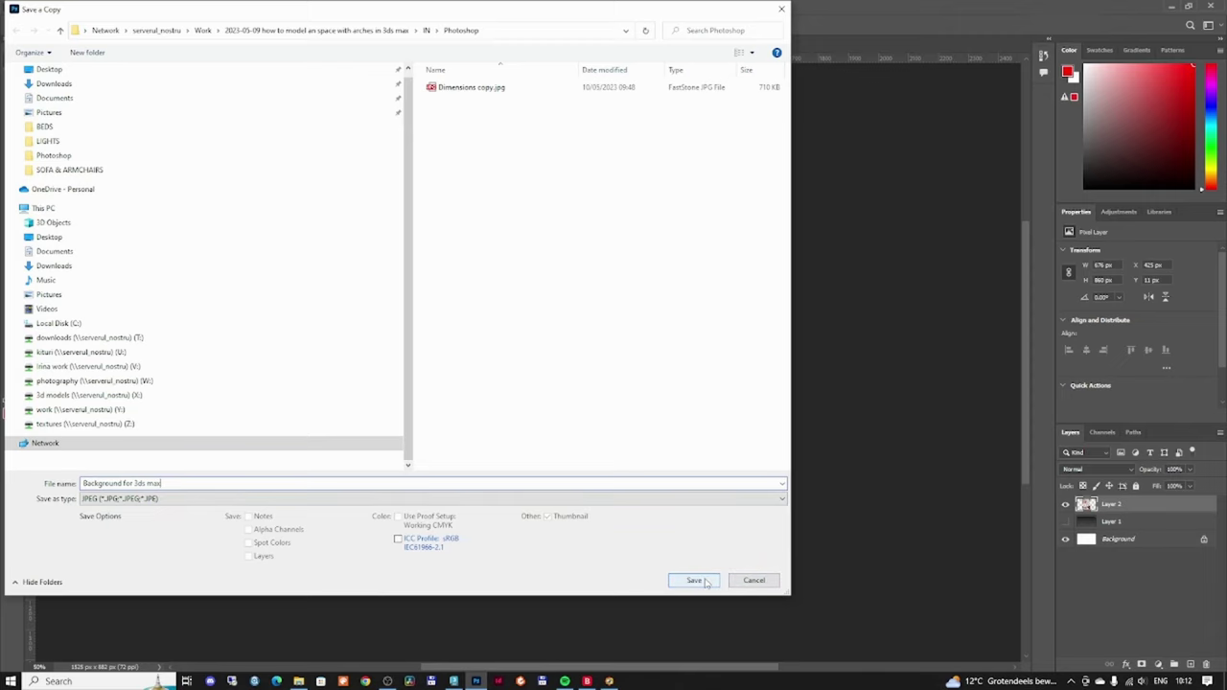
{"action": "left_click", "coordinate": [704, 582]}
{"action": "key", "text": "Return"}
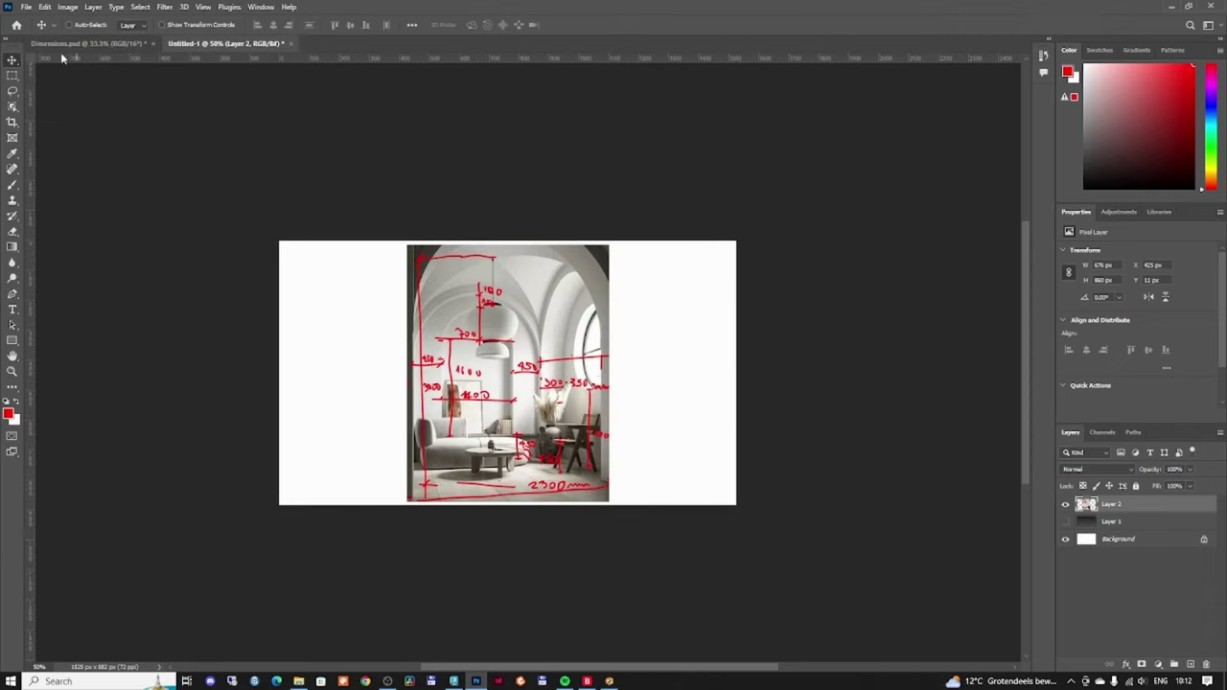
- Switch to 3ds Max and load the saved background JPEG as the perspective viewport's background, with the aspect ratio matching the viewport
{"action": "left_click", "coordinate": [1170, 6]}
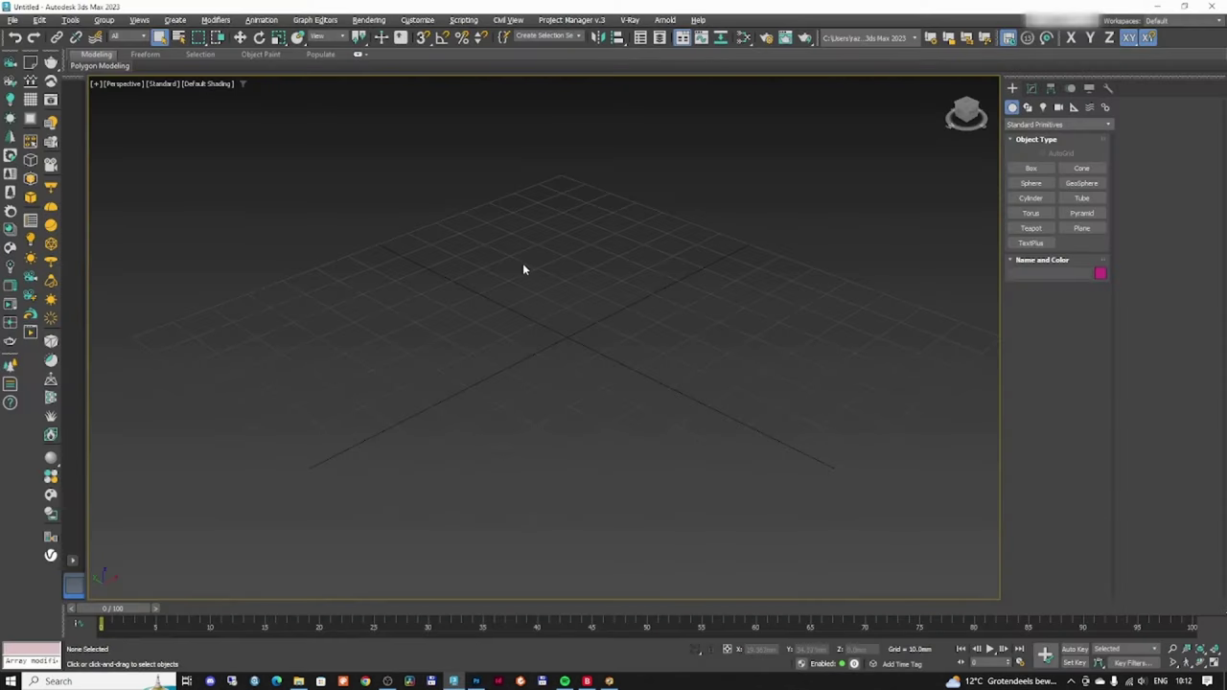
{"action": "key", "text": "alt+b"}
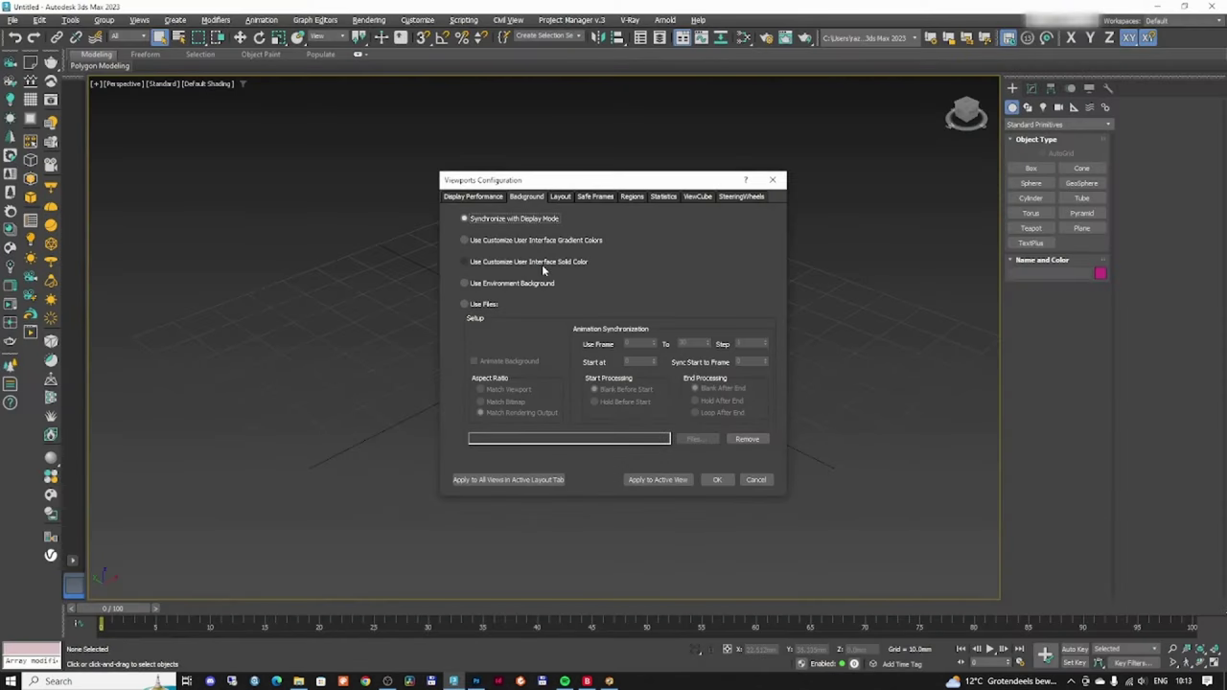
{"action": "left_click", "coordinate": [518, 305]}
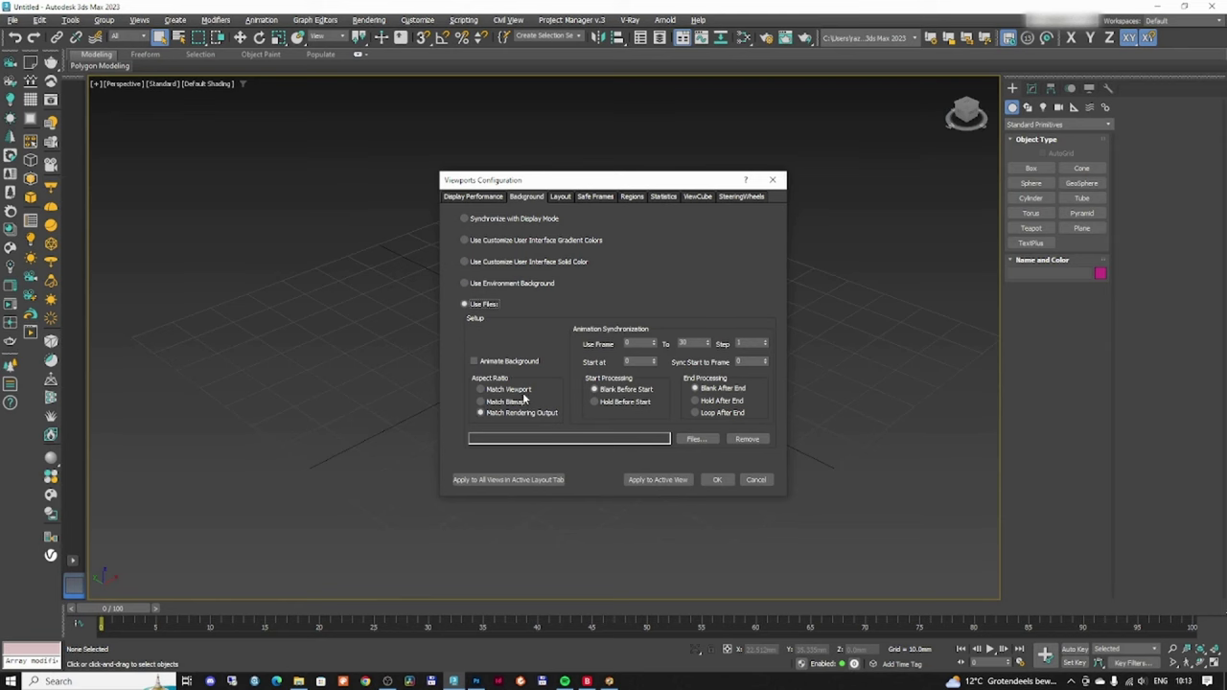
{"action": "left_click", "coordinate": [697, 440]}
{"action": "left_click", "coordinate": [618, 158]}
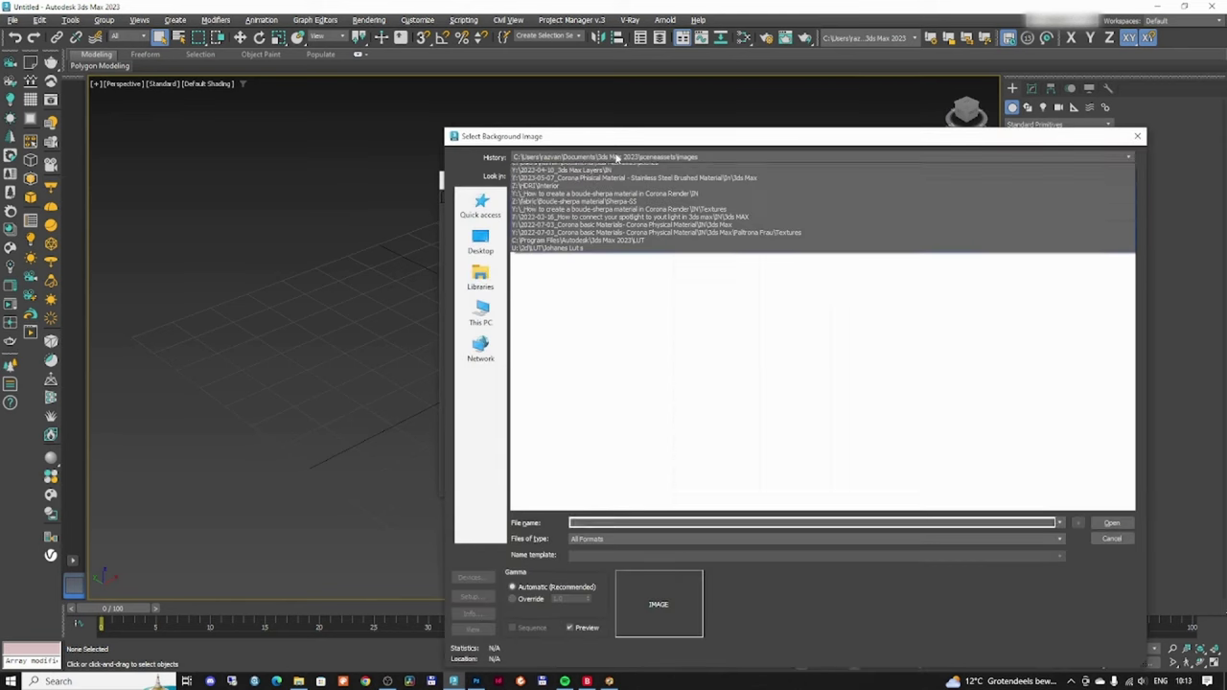
{"action": "left_click", "coordinate": [622, 179]}
{"action": "left_click", "coordinate": [661, 480]}
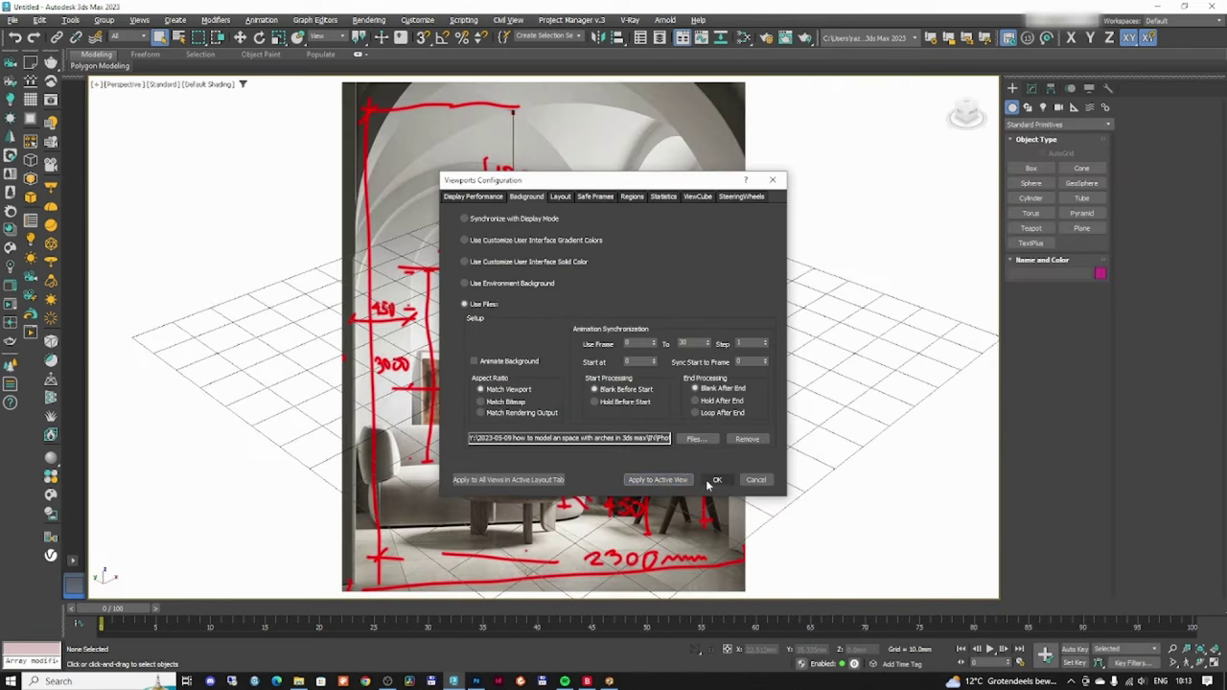
{"action": "left_click", "coordinate": [715, 480]}
- Draw a rectangle spline about 73 mm long and 69 mm wide on the grid in the perspective view
{"action": "middle_click_drag", "start_coordinate": [599, 373], "coordinate": [567, 356], "text": "alt"}
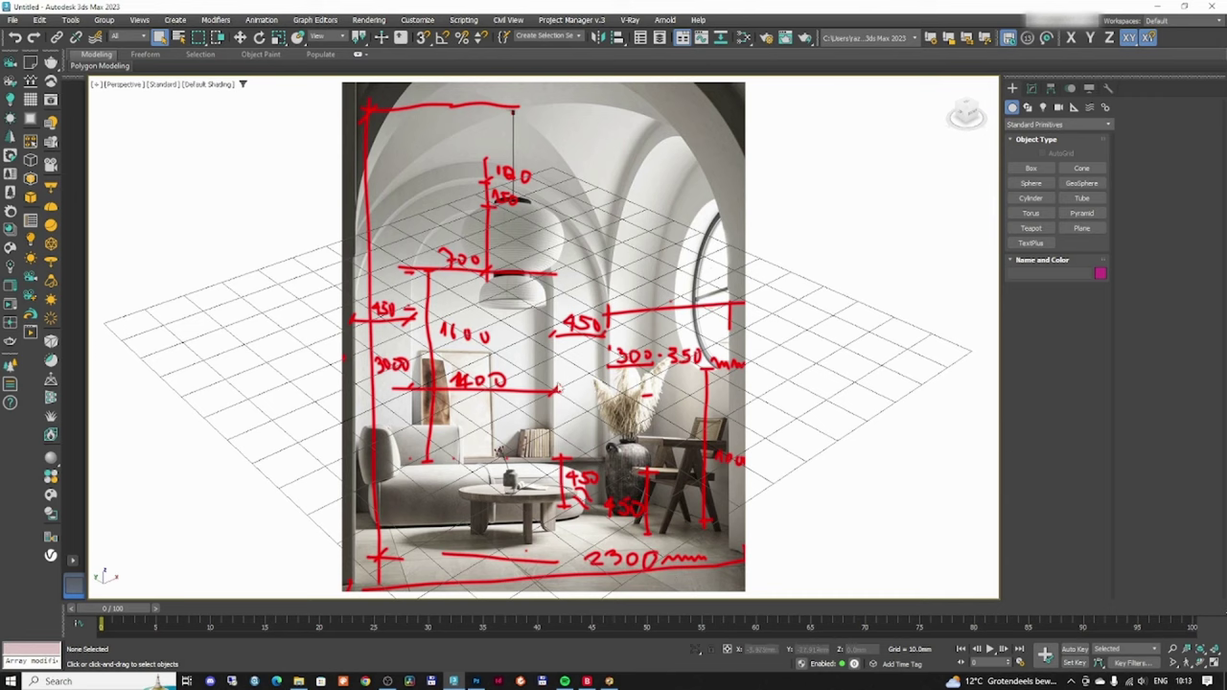
{"action": "left_click", "coordinate": [1028, 107]}
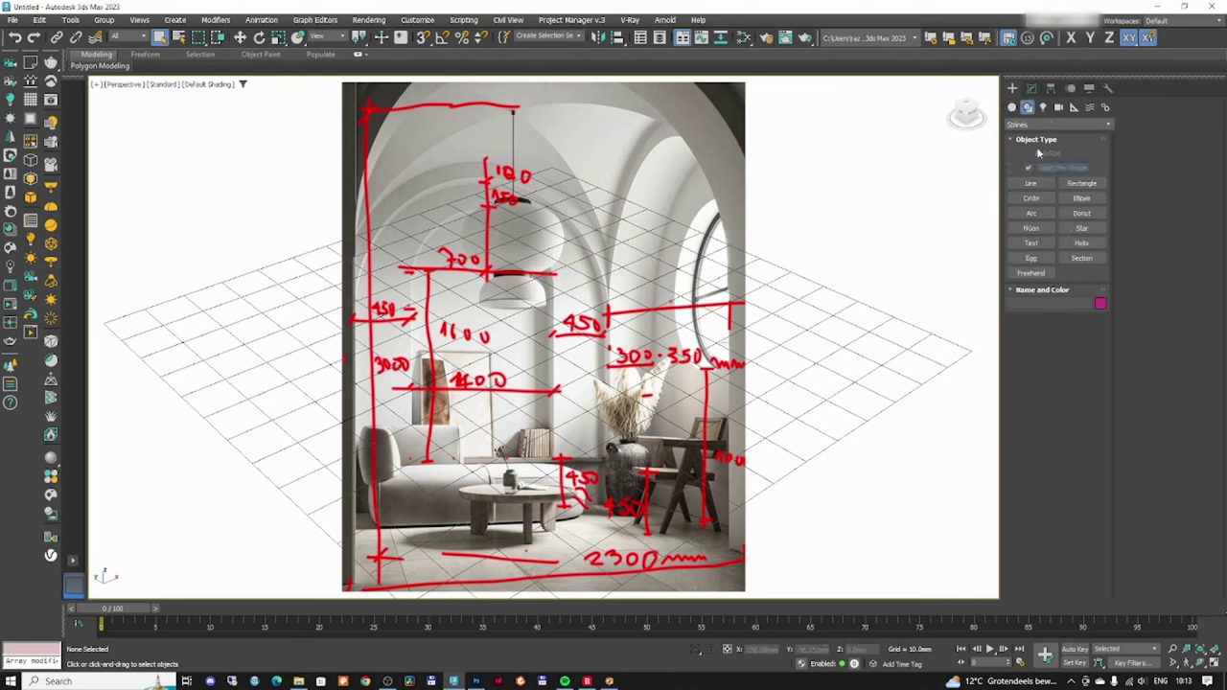
{"action": "left_click", "coordinate": [1072, 189]}
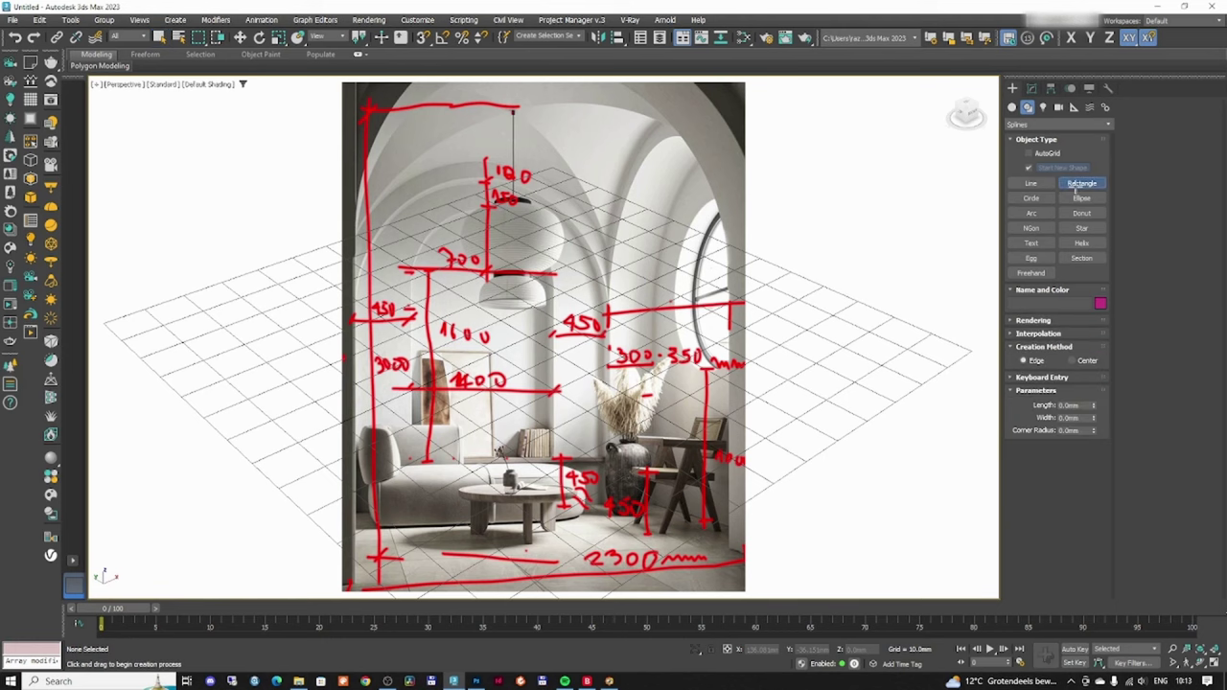
{"action": "left_click_drag", "start_coordinate": [524, 270], "coordinate": [522, 520]}
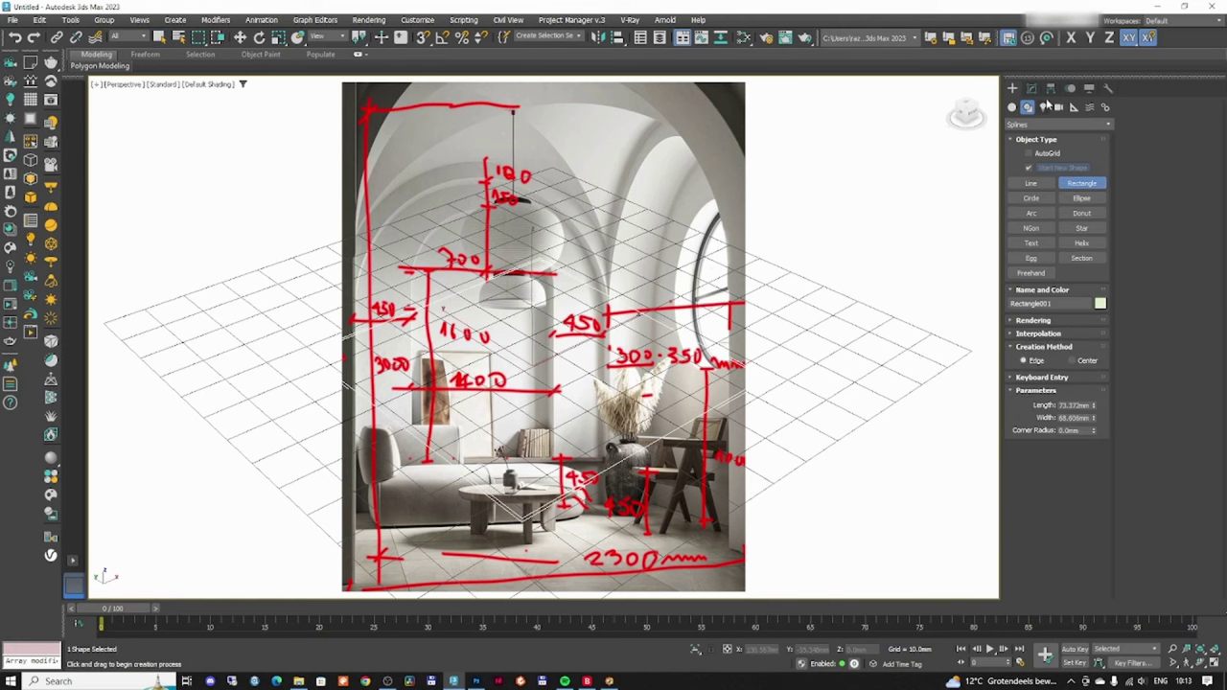
- Set the floor rectangle's length and width both to 2300 mm and view it from above
{"action": "left_click", "coordinate": [1032, 89]}
{"action": "key", "text": "t"}
{"action": "double_click", "coordinate": [1073, 290]}
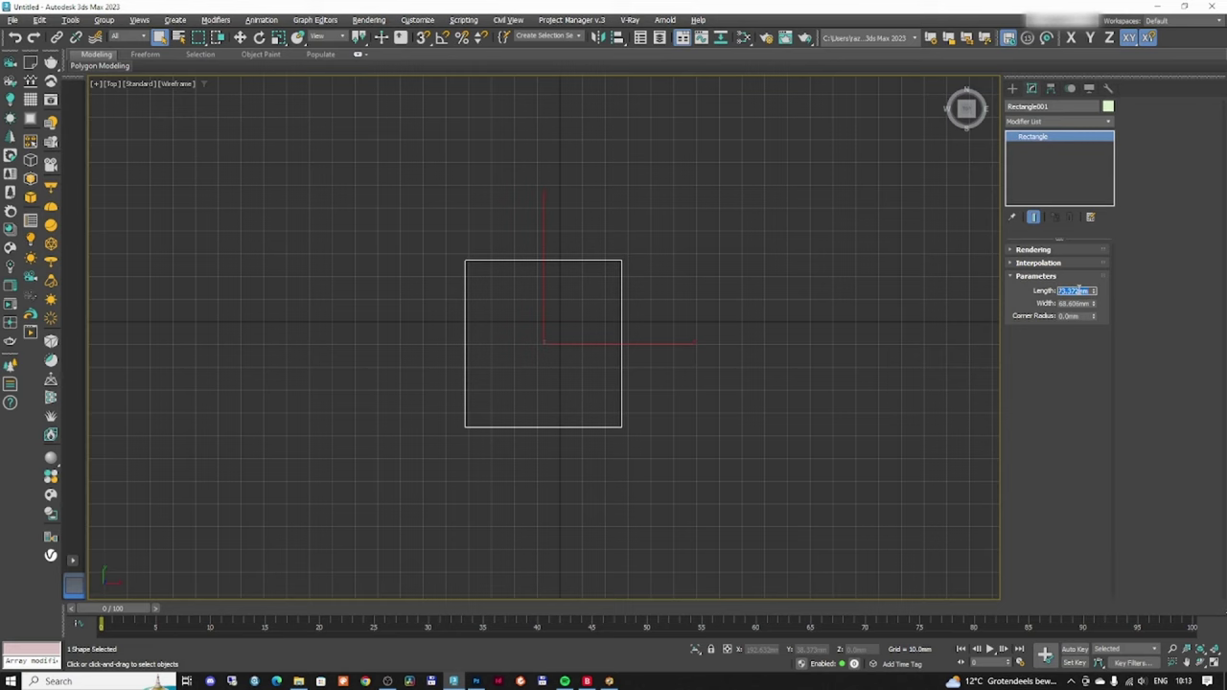
{"action": "type", "text": "2300"}
{"action": "key", "text": "Tab"}
{"action": "type", "text": "23"}
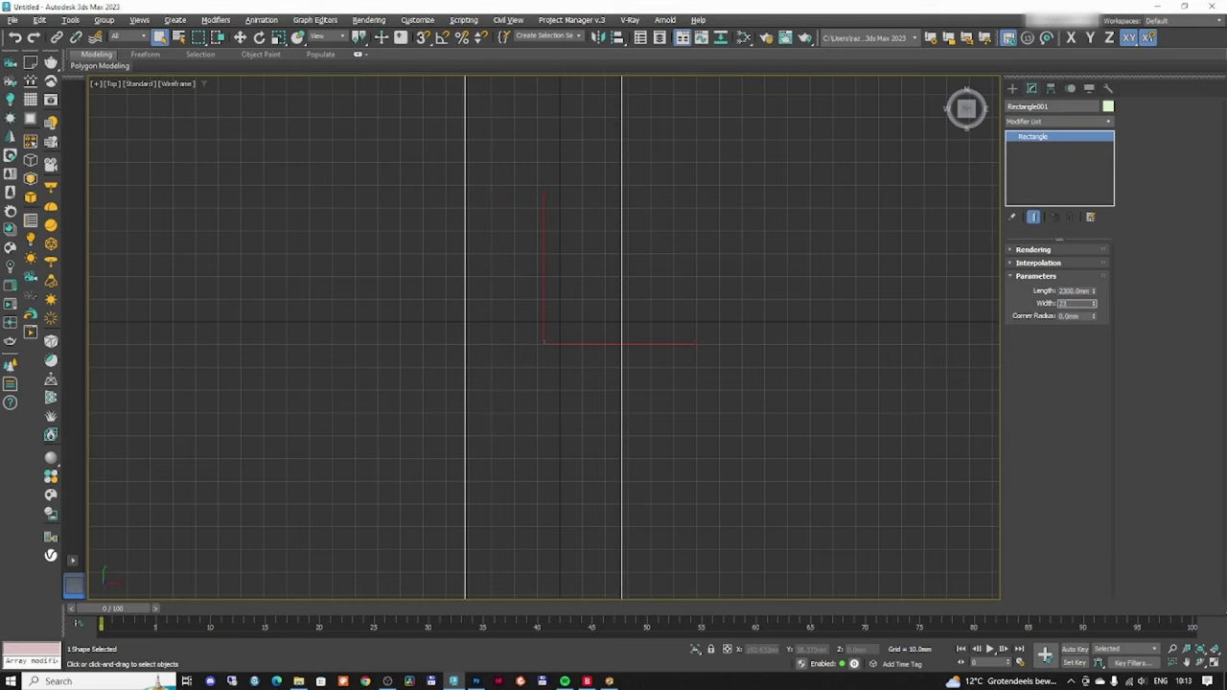
{"action": "type", "text": "00"}
{"action": "key", "text": "Return"}
{"action": "scroll", "coordinate": [588, 335], "scroll_direction": "down", "scroll_amount": 15}
{"action": "scroll", "coordinate": [594, 346], "scroll_direction": "up", "scroll_amount": 5}
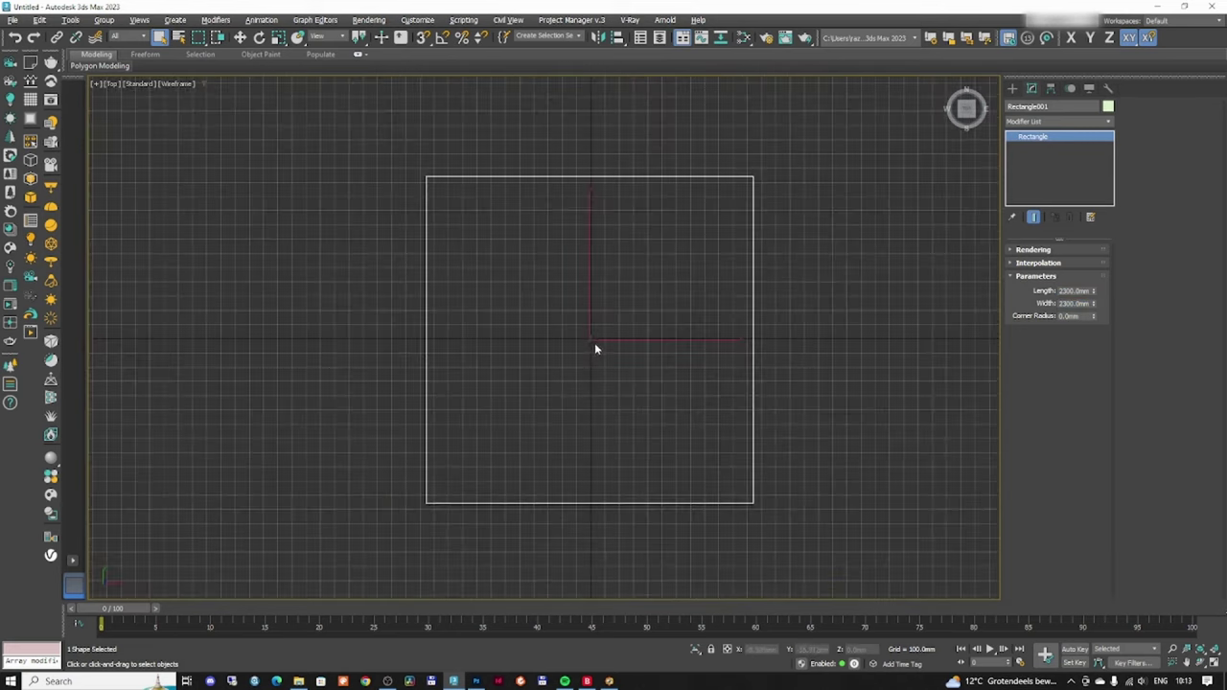
- Examine the resized floor rectangle at an angle and check the height dimensions marked on the reference photo
{"action": "mouse_move", "coordinate": [595, 347]}
{"action": "middle_mouse_down", "text": "alt"}
{"action": "mouse_move", "coordinate": [637, 313]}
{"action": "mouse_move", "coordinate": [648, 322]}
{"action": "middle_mouse_up", "text": "alt"}
{"action": "key", "text": "w"}
{"action": "key", "text": "F3"}
{"action": "left_click", "coordinate": [739, 225]}
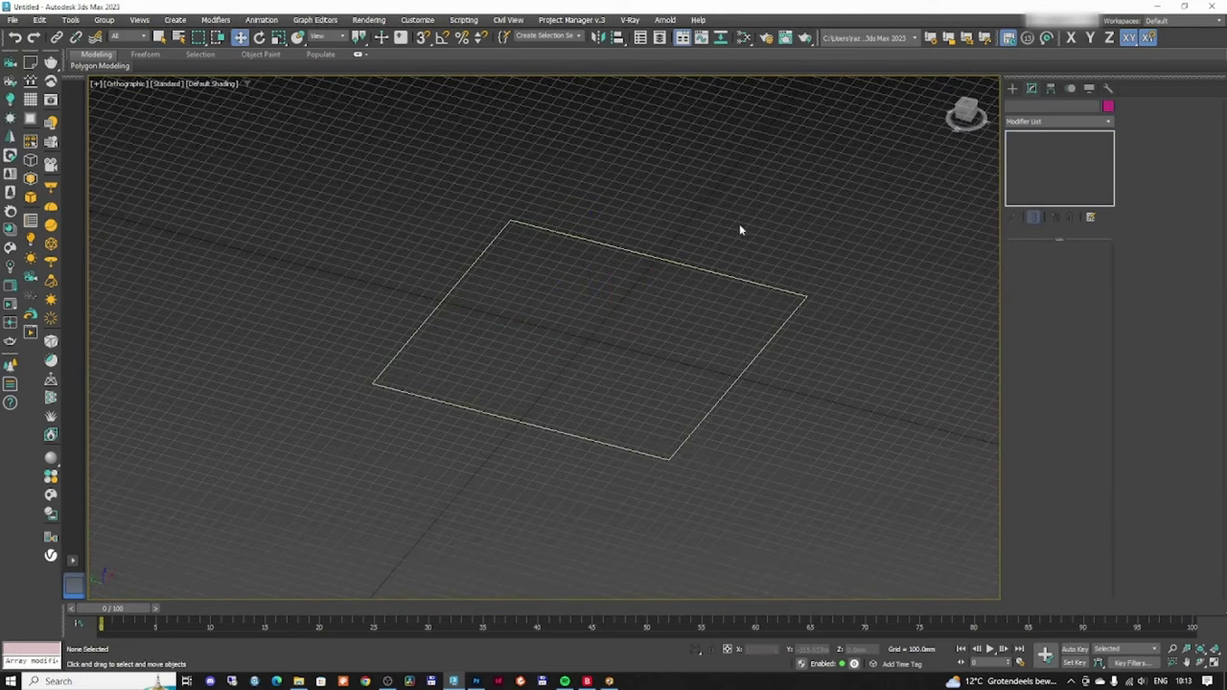
{"action": "left_click", "coordinate": [686, 263]}
{"action": "key", "text": "F3"}
{"action": "key", "text": "F3"}
{"action": "middle_click_drag", "start_coordinate": [687, 264], "coordinate": [677, 287]}
{"action": "key", "text": "alt+w"}
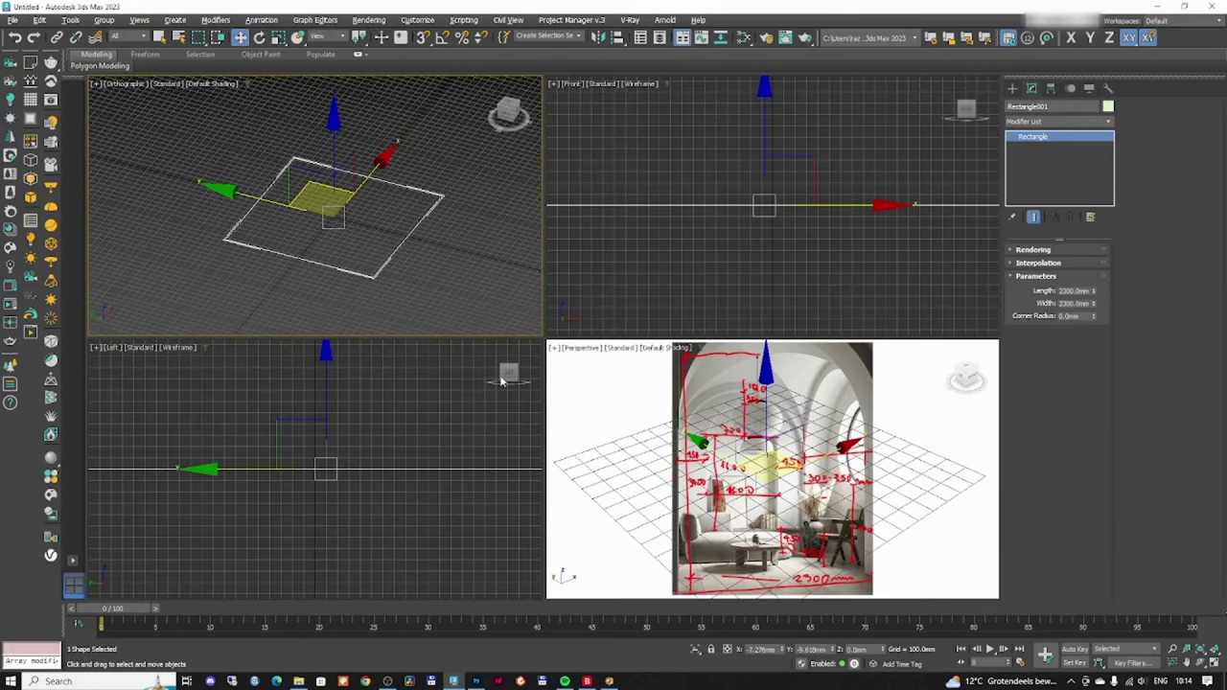
{"action": "key", "text": "alt+w"}
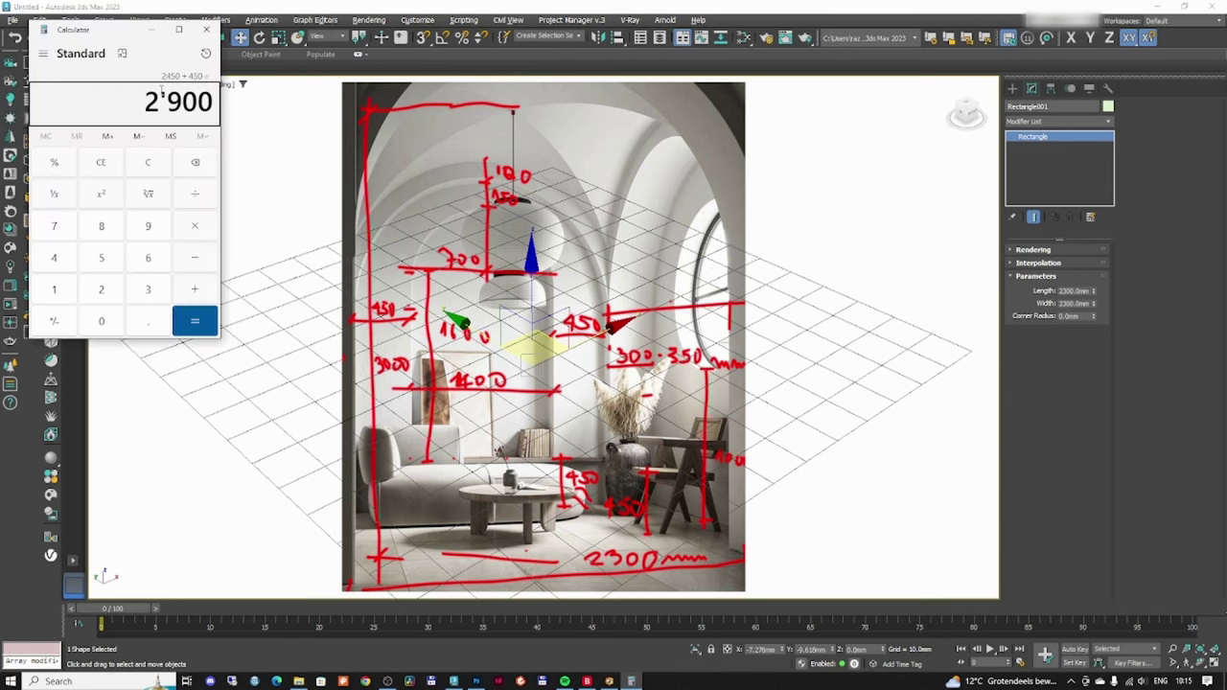
{"action": "left_click", "coordinate": [150, 28]}
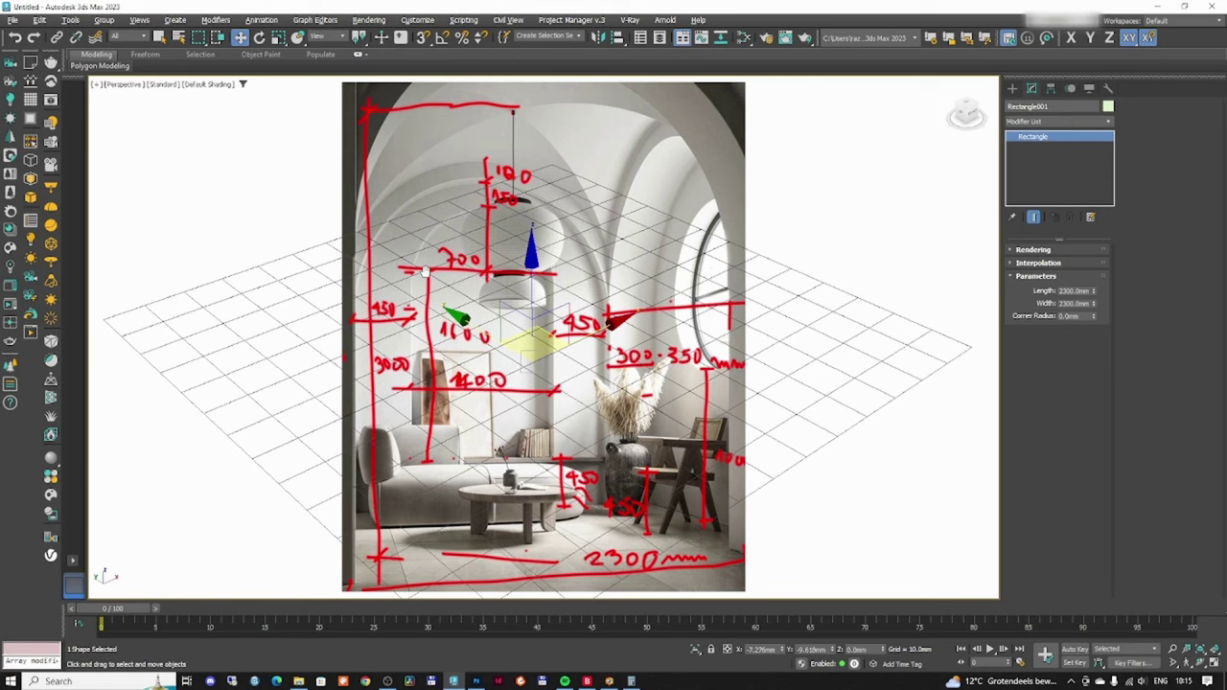
{"action": "key", "text": "alt+w"}
{"action": "middle_click_drag", "start_coordinate": [438, 274], "coordinate": [490, 288]}
{"action": "key", "text": "alt+w"}
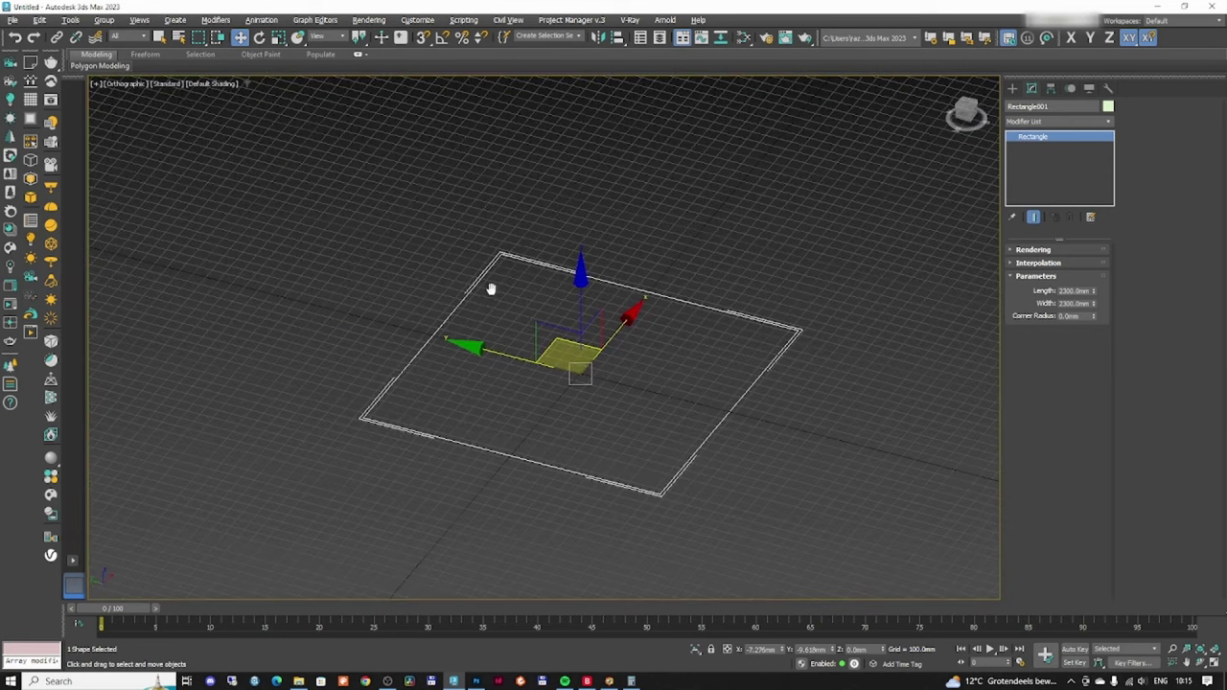
- In the front view, turn on snapping and draw a flat rectangle spline spanning the floor rectangle's 2300 mm width
{"action": "key", "text": "f"}
{"action": "scroll", "coordinate": [495, 304], "scroll_direction": "down", "scroll_amount": 3}
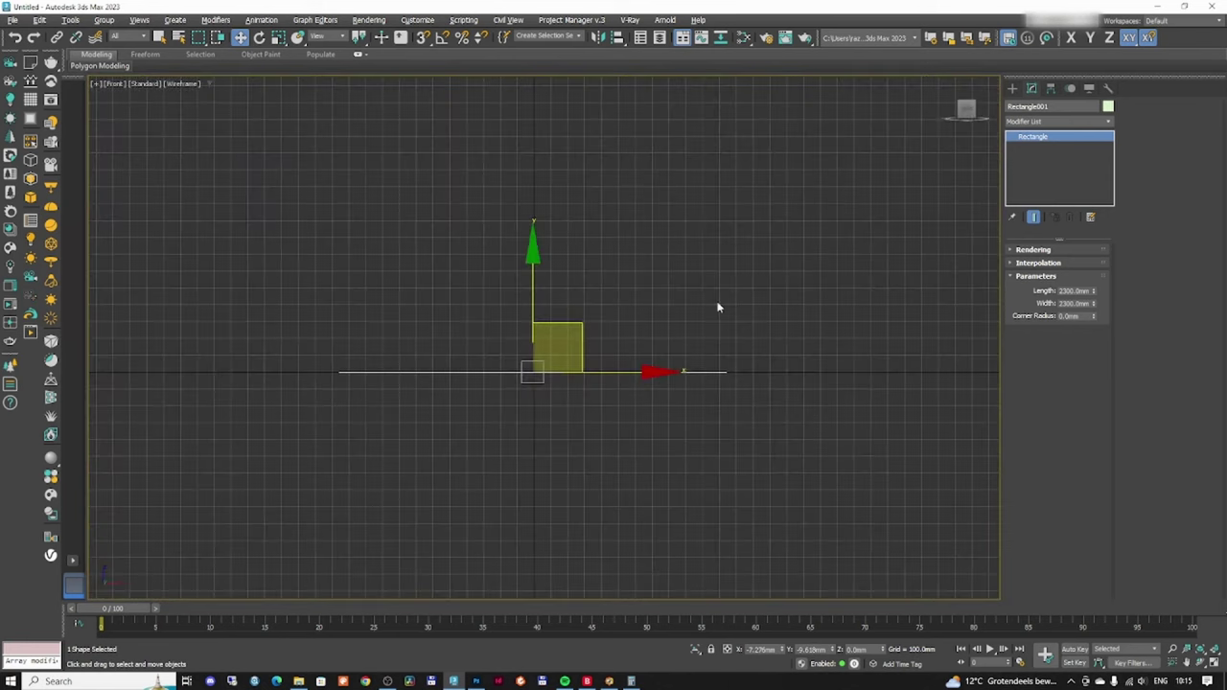
{"action": "left_click", "coordinate": [1012, 88]}
{"action": "left_click", "coordinate": [1081, 183]}
{"action": "middle_click_drag", "start_coordinate": [684, 350], "coordinate": [684, 412]}
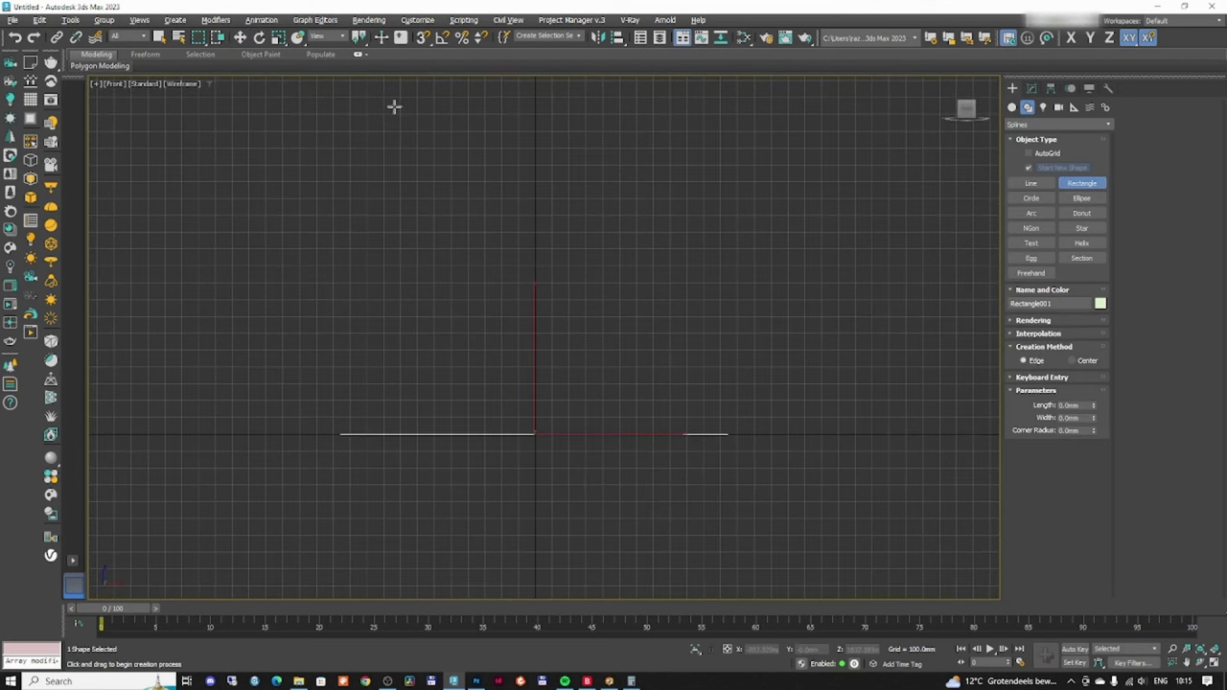
{"action": "left_click", "coordinate": [422, 37]}
{"action": "left_click_drag", "start_coordinate": [731, 431], "coordinate": [341, 430]}
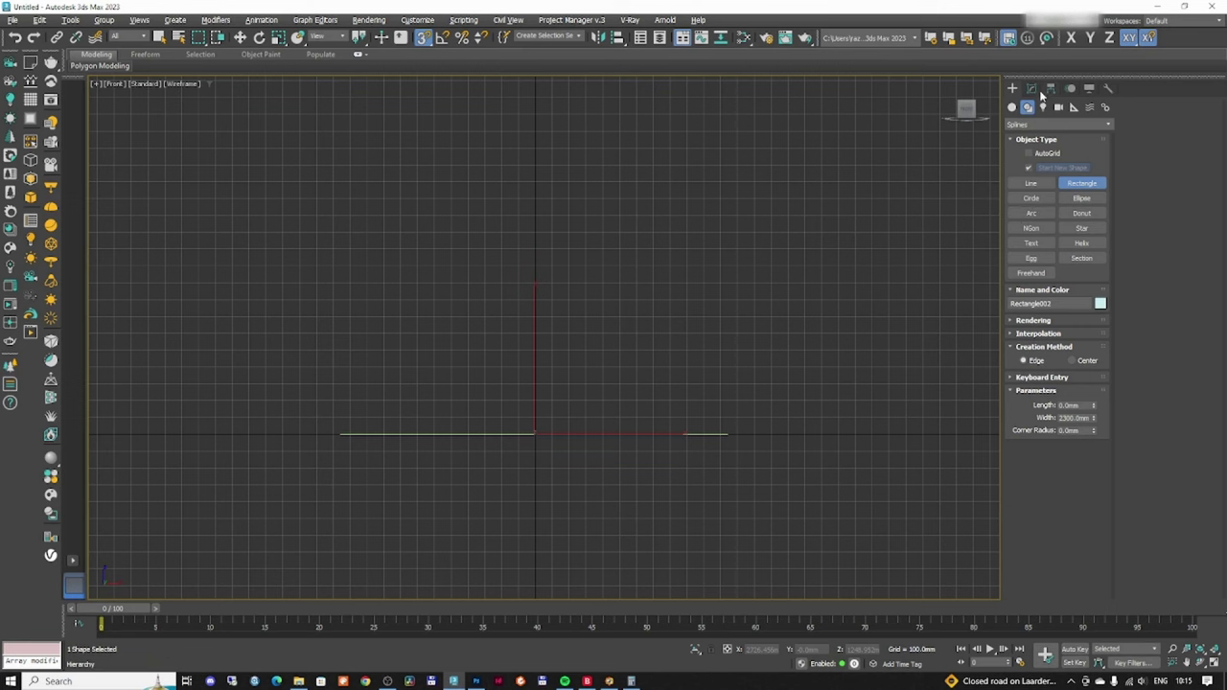
- Set the new front rectangle's length to 2900 mm
{"action": "left_click", "coordinate": [1032, 89]}
{"action": "middle_click_drag", "start_coordinate": [875, 263], "coordinate": [862, 308]}
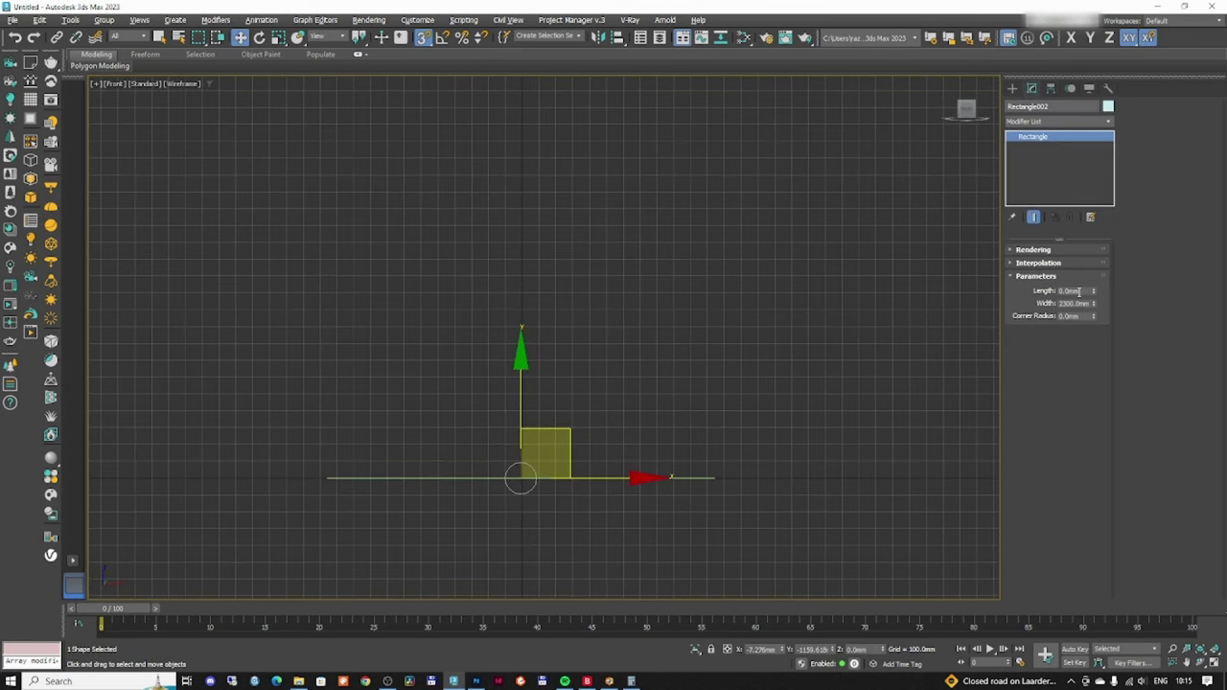
{"action": "left_click", "coordinate": [1079, 291]}
{"action": "left_click", "coordinate": [631, 680]}
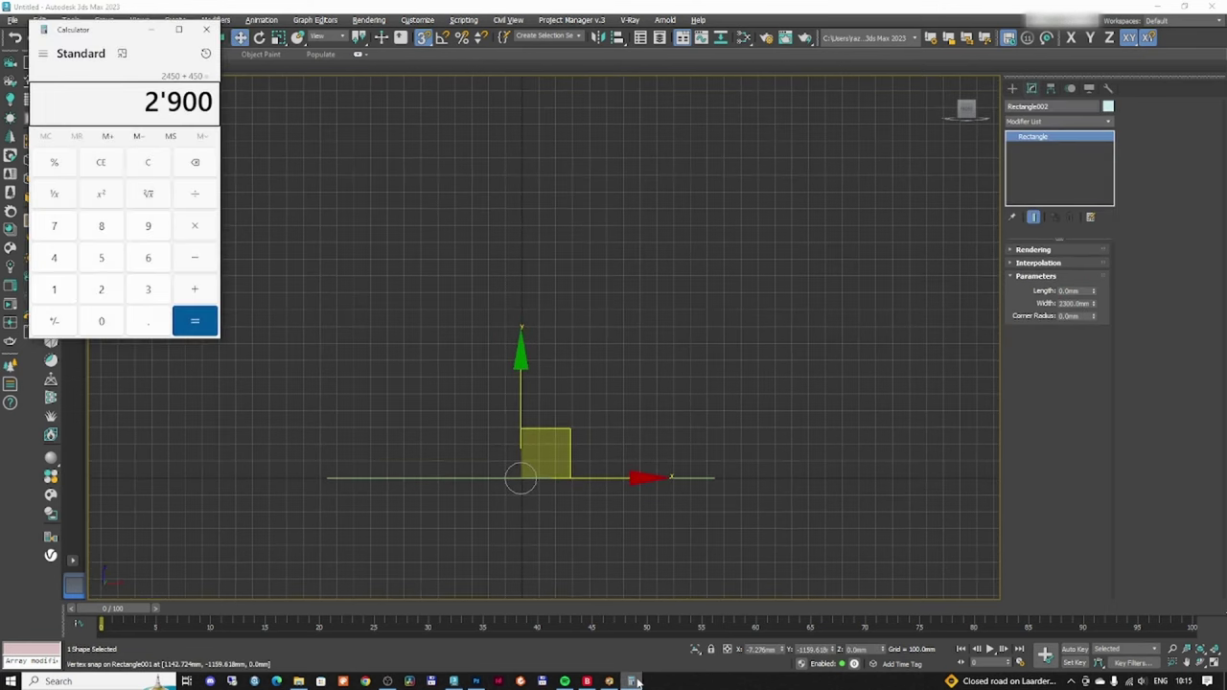
{"action": "left_click", "coordinate": [631, 680]}
{"action": "type", "text": "2900"}
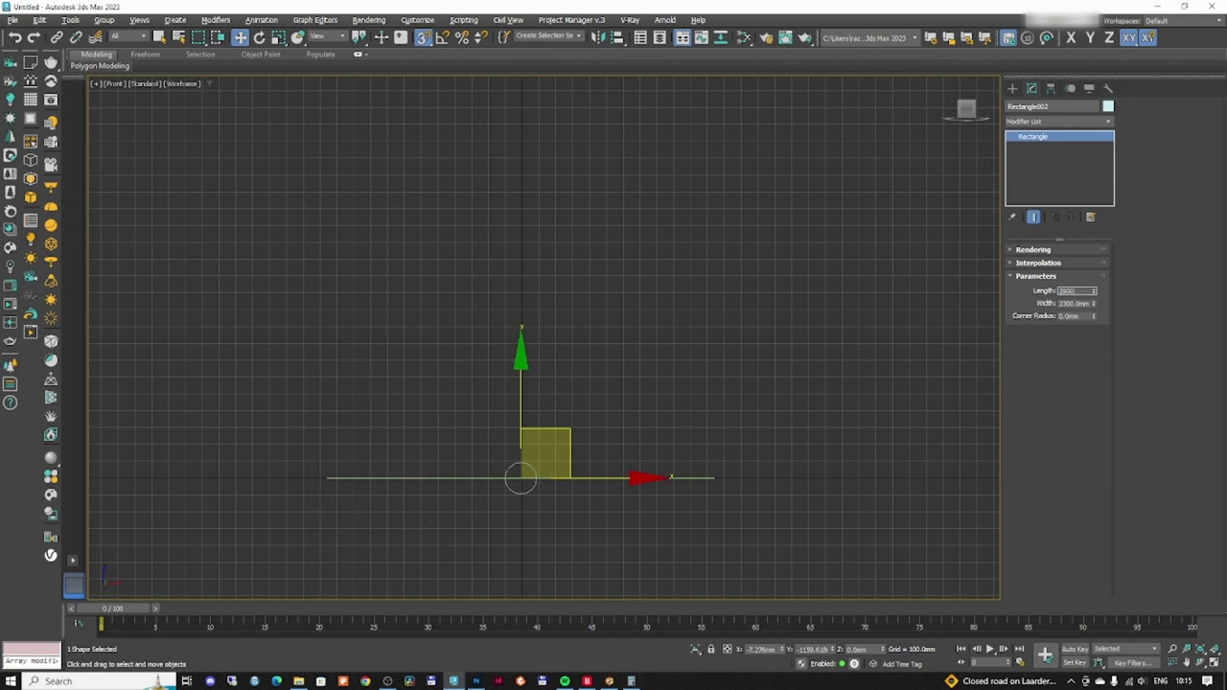
{"action": "key", "text": "Return"}
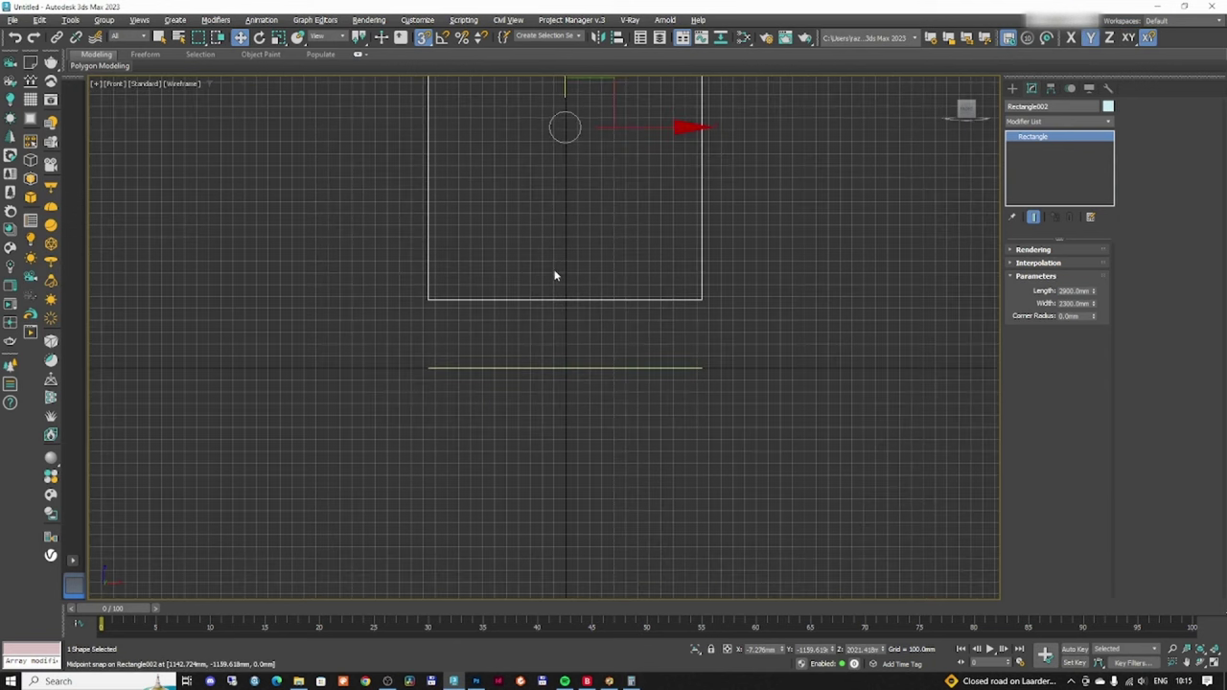
- Move the front rectangle vertically so its lower edge snaps to the floor rectangle, and check the alignment
{"action": "middle_click_drag", "start_coordinate": [556, 274], "coordinate": [546, 335]}
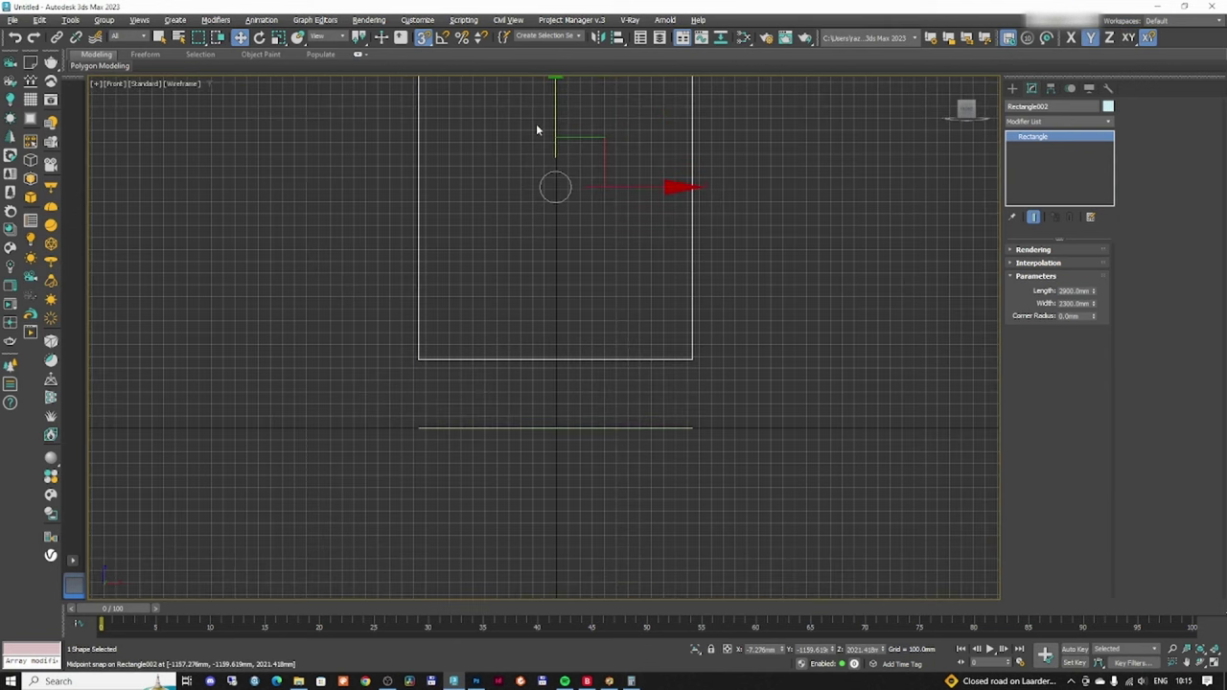
{"action": "key", "text": "F3"}
{"action": "mouse_move", "coordinate": [693, 354]}
{"action": "middle_mouse_down", "text": "alt"}
{"action": "mouse_move", "coordinate": [597, 364]}
{"action": "mouse_move", "coordinate": [609, 349]}
{"action": "middle_mouse_up", "text": "alt"}
{"action": "key", "text": "F3"}
{"action": "key", "text": "f"}
{"action": "key", "text": "z"}
{"action": "scroll", "coordinate": [584, 339], "scroll_direction": "down", "scroll_amount": 4}
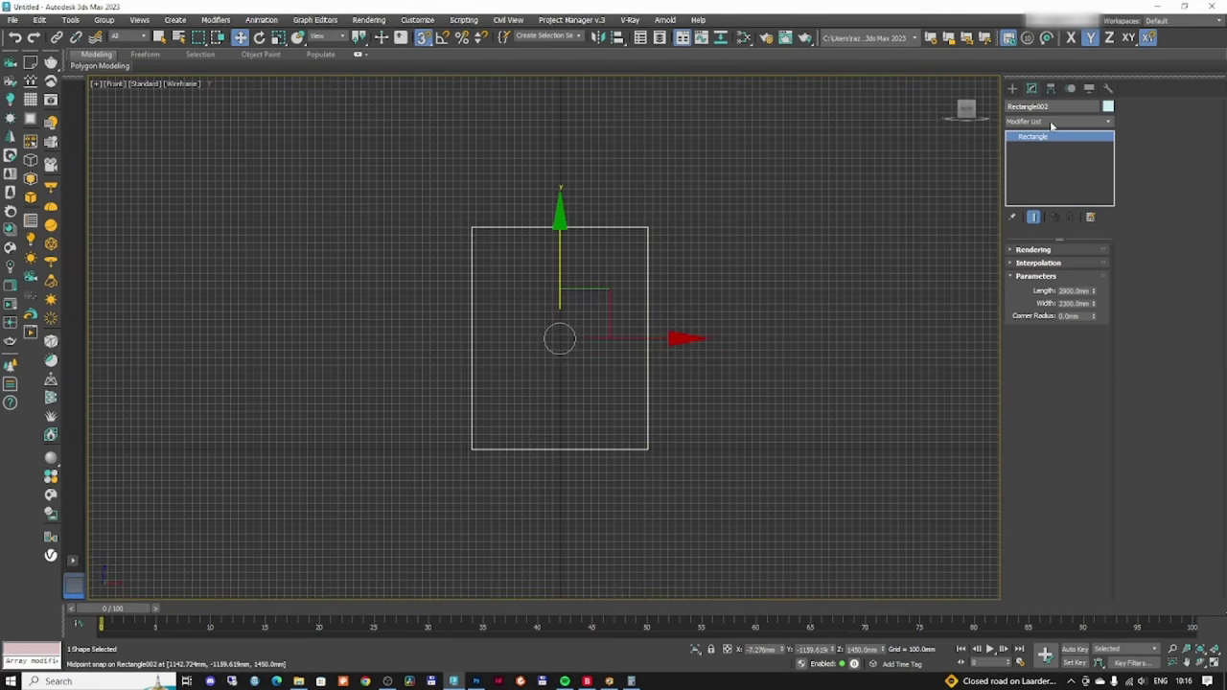
- Draw a circle with 1150 mm radius from the front rectangle's upper-edge midpoint and lower it until its top touches that edge
{"action": "left_click", "coordinate": [1012, 88]}
{"action": "left_click", "coordinate": [1031, 198]}
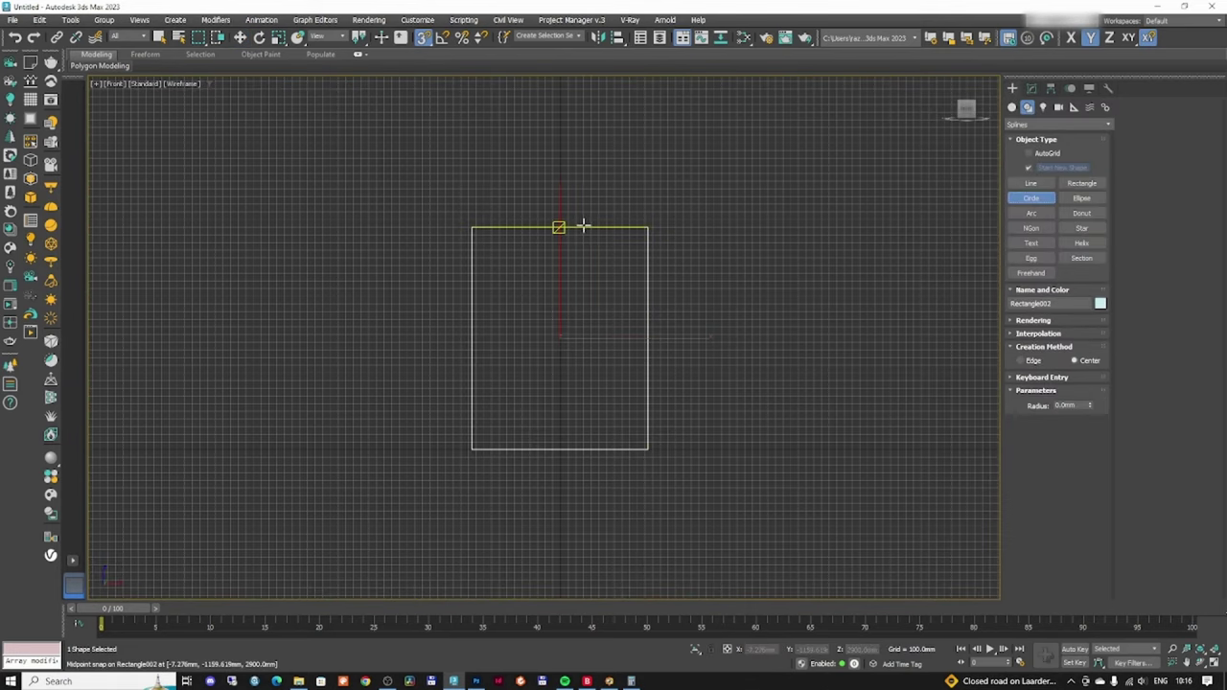
{"action": "left_click_drag", "start_coordinate": [559, 227], "coordinate": [509, 227]}
{"action": "key", "text": "w"}
{"action": "scroll", "coordinate": [543, 127], "scroll_direction": "up", "scroll_amount": 4}
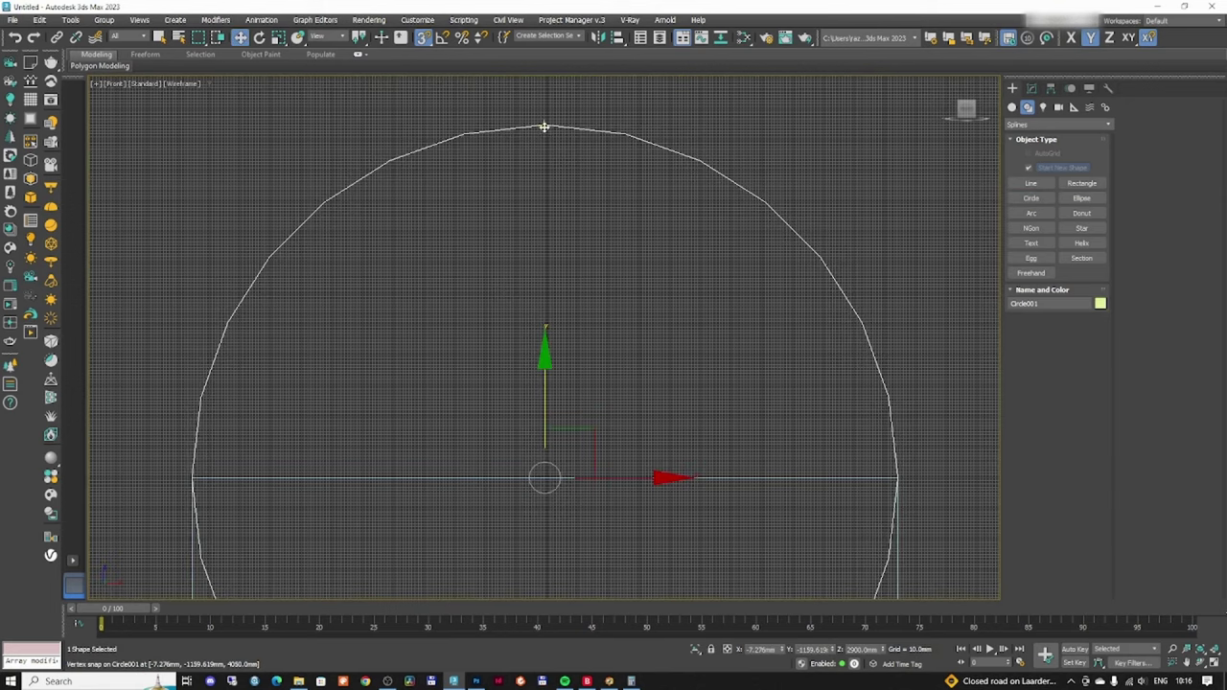
{"action": "scroll", "coordinate": [532, 326], "scroll_direction": "down", "scroll_amount": 6}
{"action": "key", "text": "alt+w"}
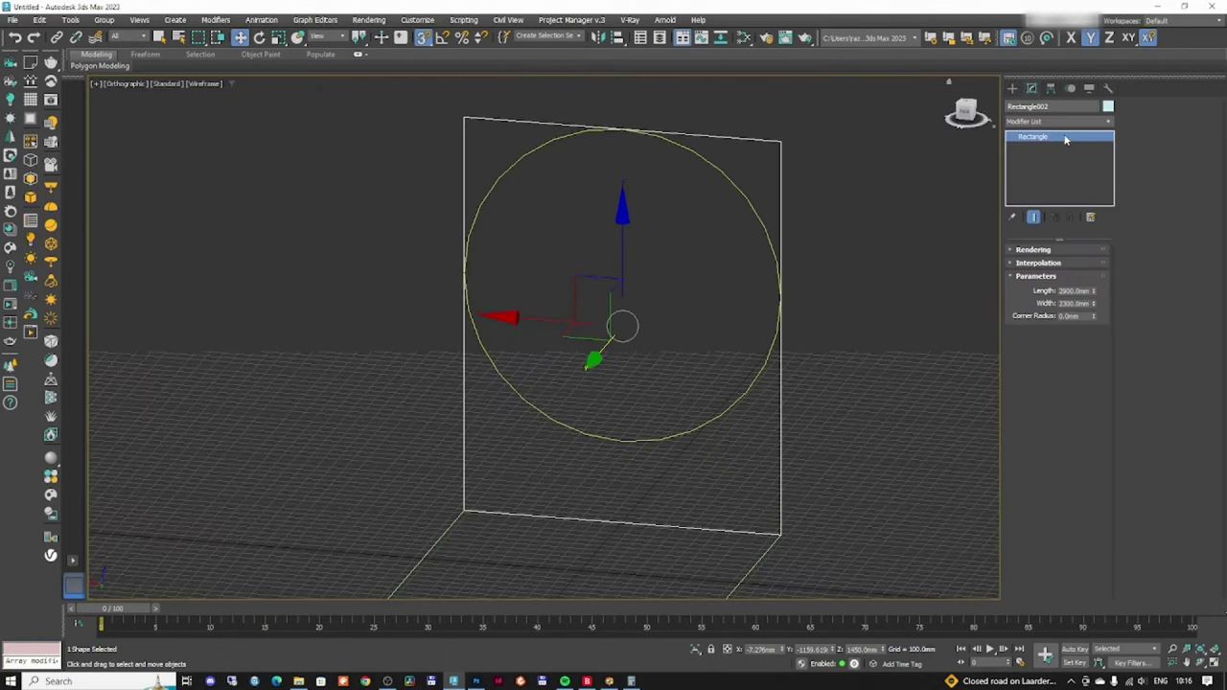
- Convert the front rectangle to an editable spline and delete its upper segment
{"action": "right_click", "coordinate": [1065, 139]}
{"action": "left_click", "coordinate": [1129, 213]}
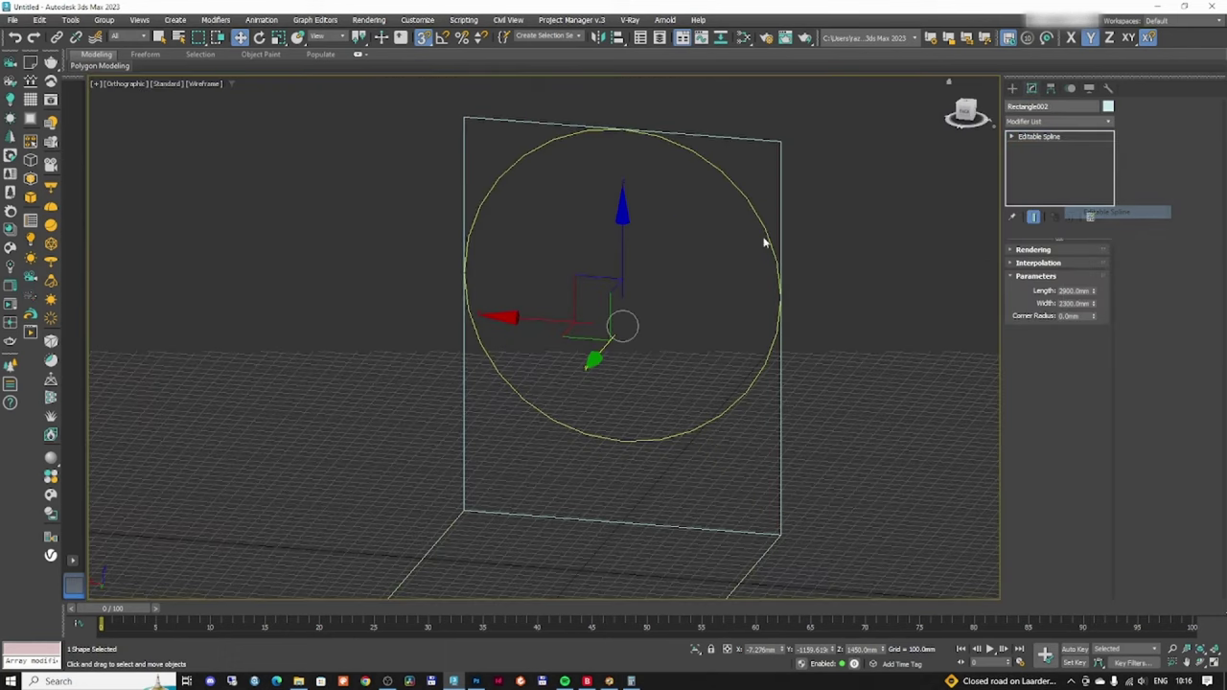
{"action": "left_click", "coordinate": [1055, 332]}
{"action": "left_click", "coordinate": [703, 135]}
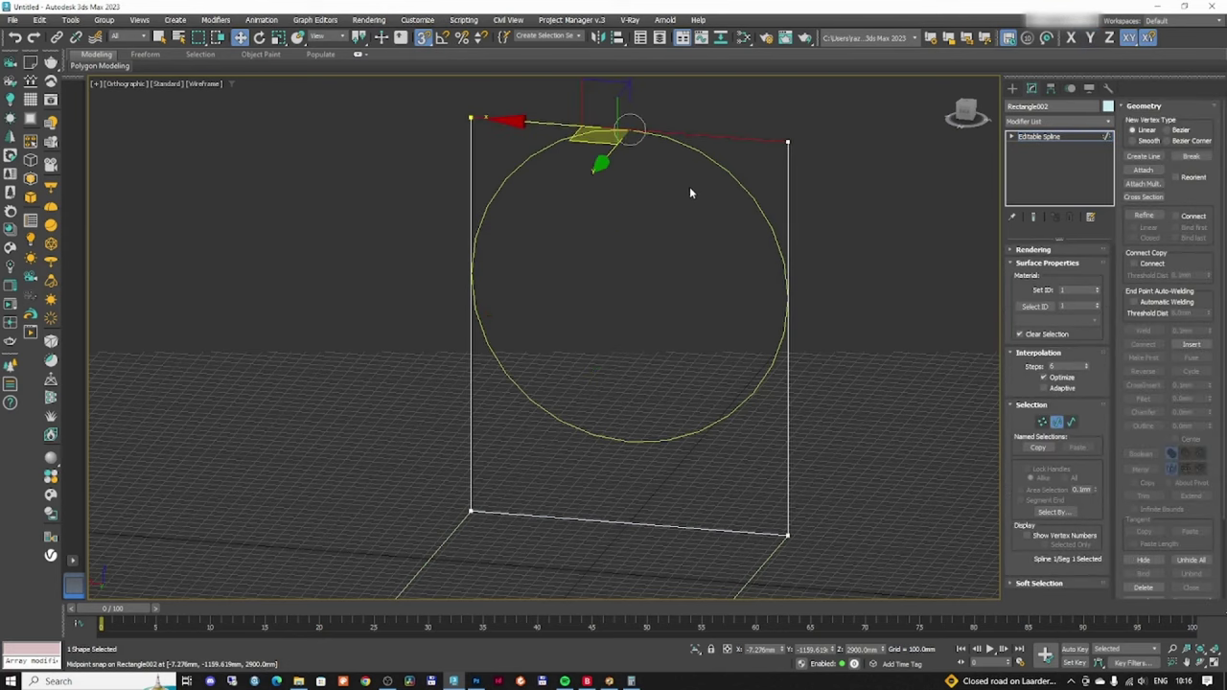
{"action": "key", "text": "Delete"}
{"action": "middle_click_drag", "start_coordinate": [731, 198], "coordinate": [732, 238], "text": "alt"}
- Change all vertices of the open front spline to the Corner type
{"action": "key", "text": "1"}
{"action": "key", "text": "1"}
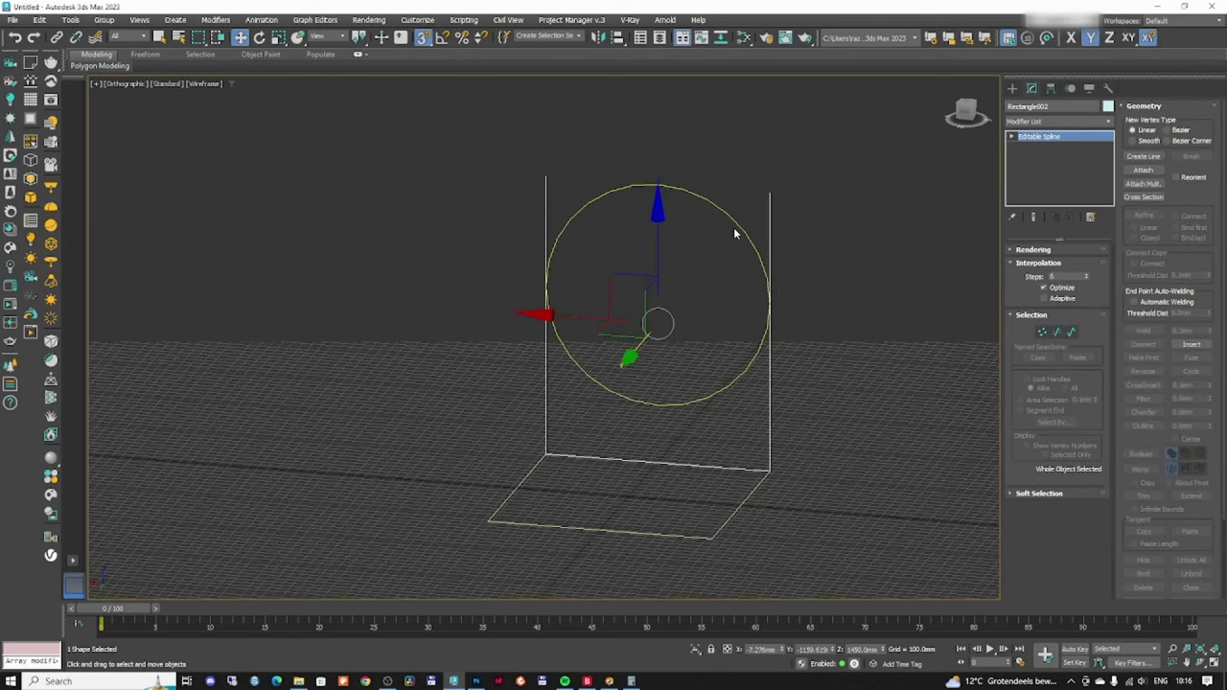
{"action": "key", "text": "1"}
{"action": "key", "text": "ctrl+a"}
{"action": "right_click", "coordinate": [709, 260]}
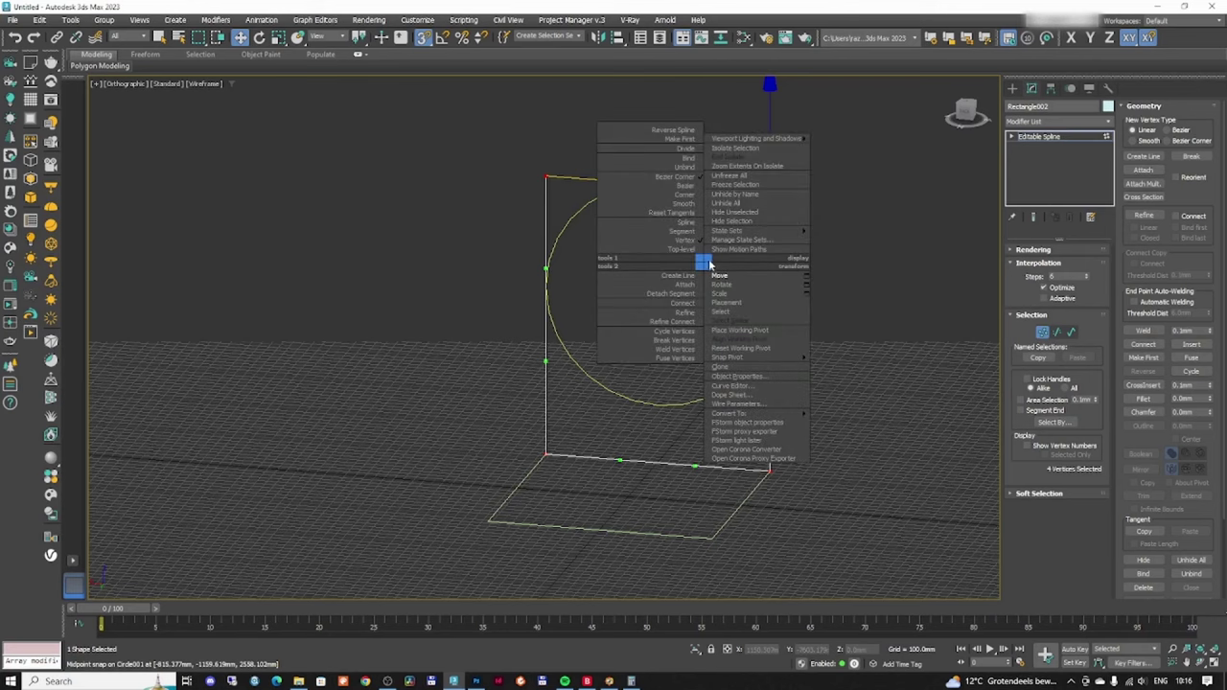
{"action": "left_click", "coordinate": [653, 198]}
- Lower the open spline's two upper vertices, snapping them to the circle's side vertices
{"action": "left_click", "coordinate": [460, 144]}
{"action": "left_click_drag", "start_coordinate": [460, 144], "coordinate": [823, 237]}
{"action": "middle_click_drag", "start_coordinate": [813, 230], "coordinate": [796, 261]}
{"action": "left_click_drag", "start_coordinate": [754, 182], "coordinate": [754, 335]}
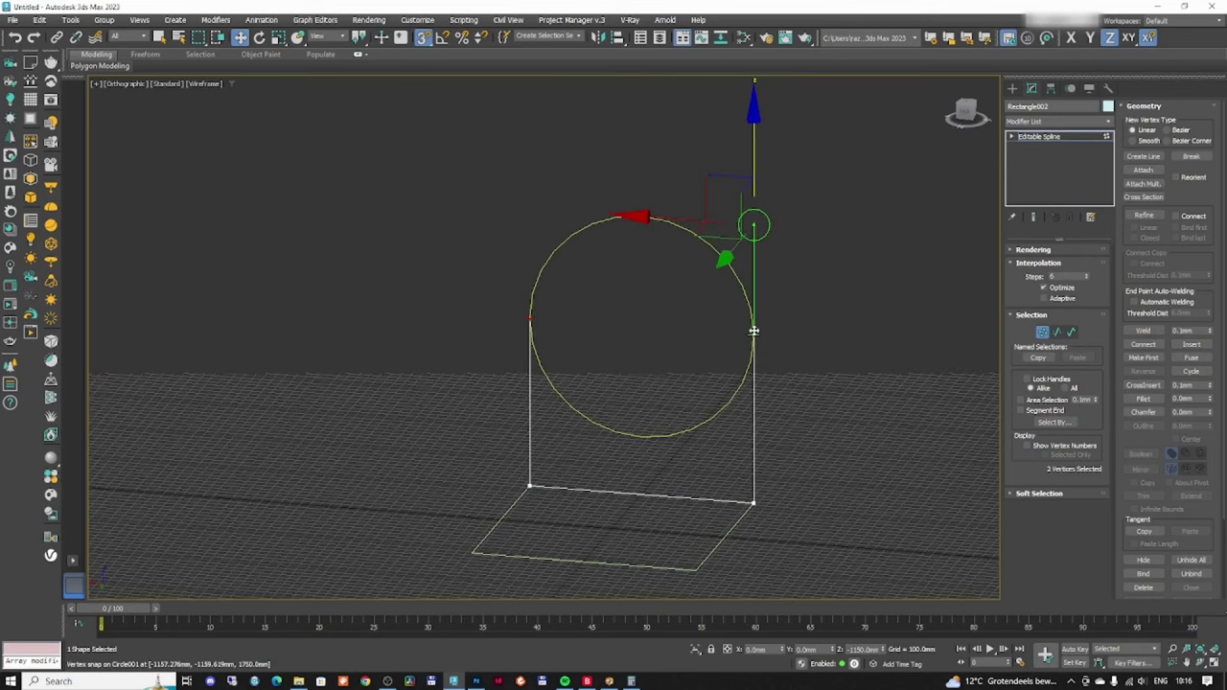
{"action": "middle_click_drag", "start_coordinate": [690, 389], "coordinate": [683, 297]}
{"action": "scroll", "coordinate": [682, 297], "scroll_direction": "up", "scroll_amount": 3}
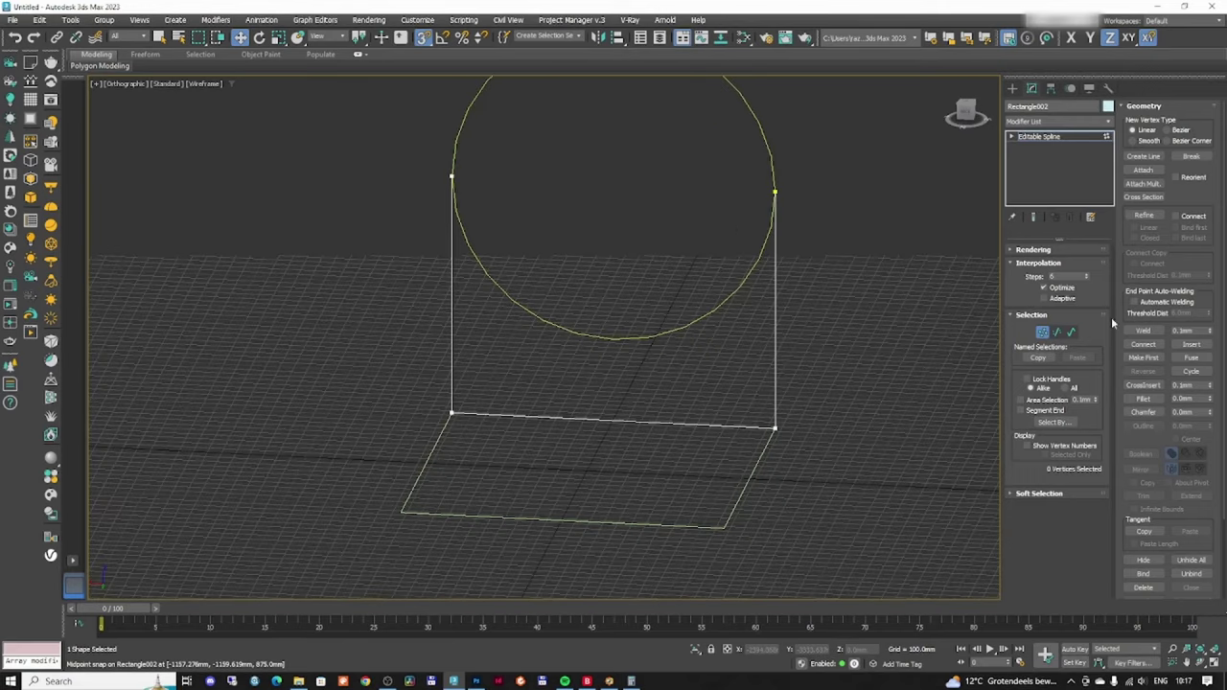
- Convert the circle to an editable spline and delete its lower half segments, leaving the upper semicircle
{"action": "left_click", "coordinate": [726, 296]}
{"action": "right_click", "coordinate": [1049, 141]}
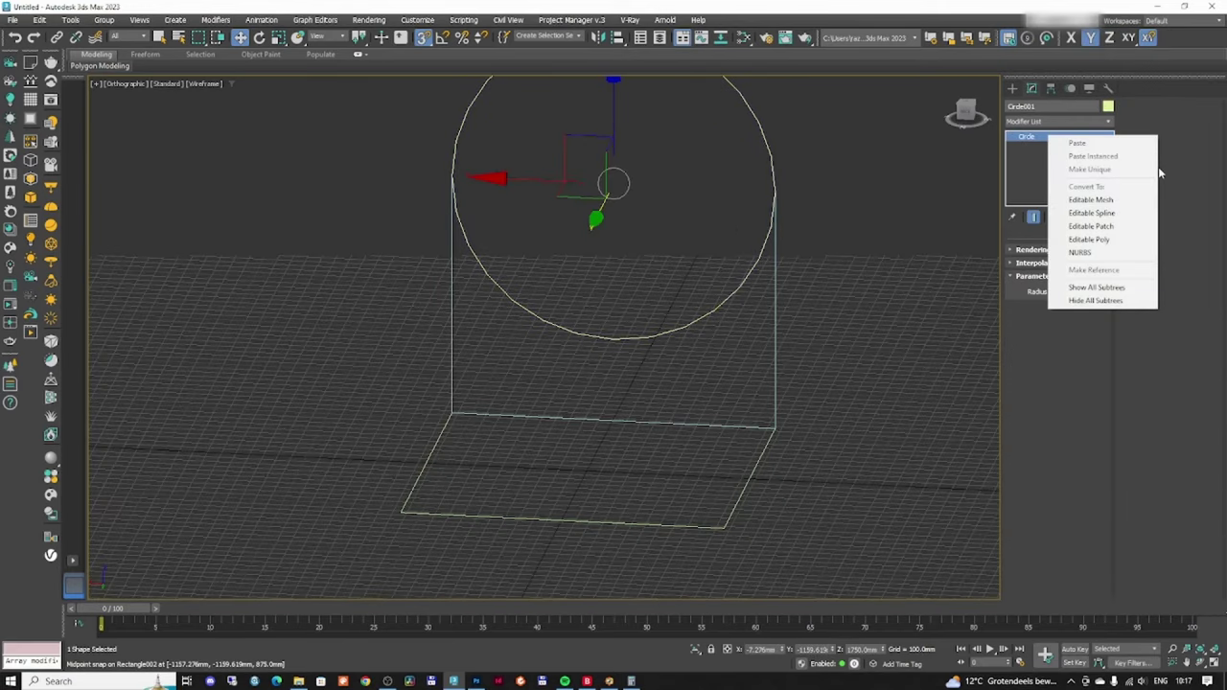
{"action": "left_click", "coordinate": [1117, 218]}
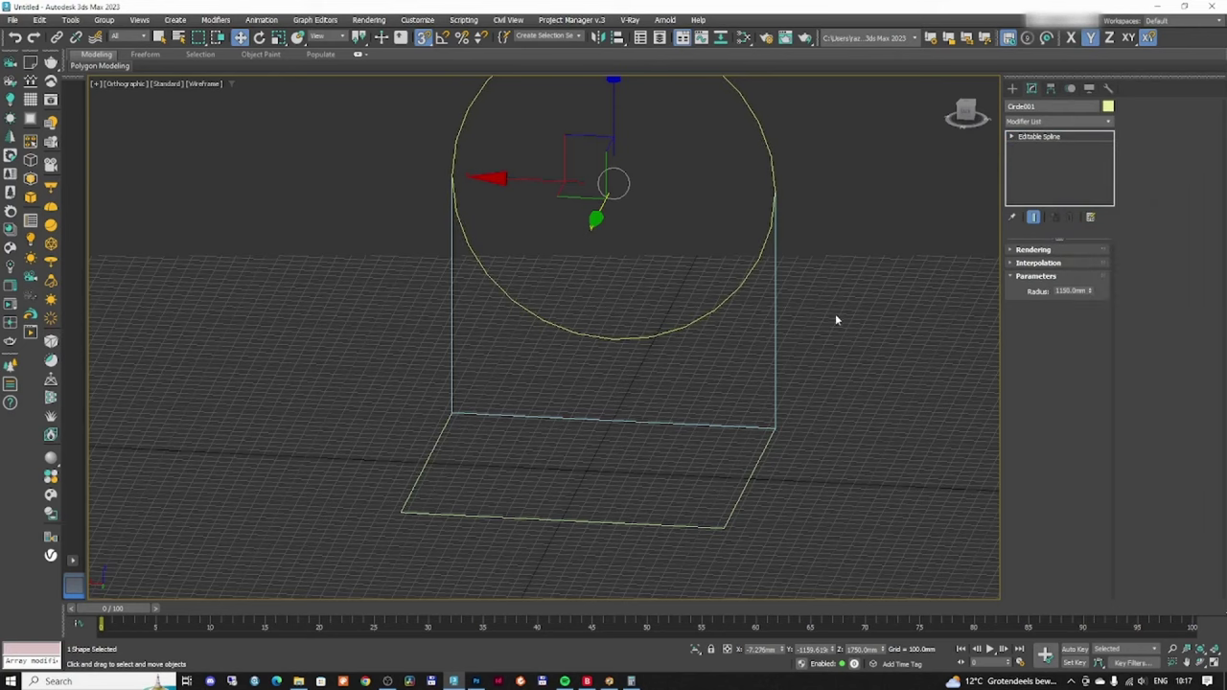
{"action": "middle_click_drag", "start_coordinate": [835, 315], "coordinate": [848, 311]}
{"action": "key", "text": "2"}
{"action": "left_click_drag", "start_coordinate": [681, 314], "coordinate": [615, 360]}
{"action": "key", "text": "Delete"}
{"action": "middle_click_drag", "start_coordinate": [682, 307], "coordinate": [698, 312]}
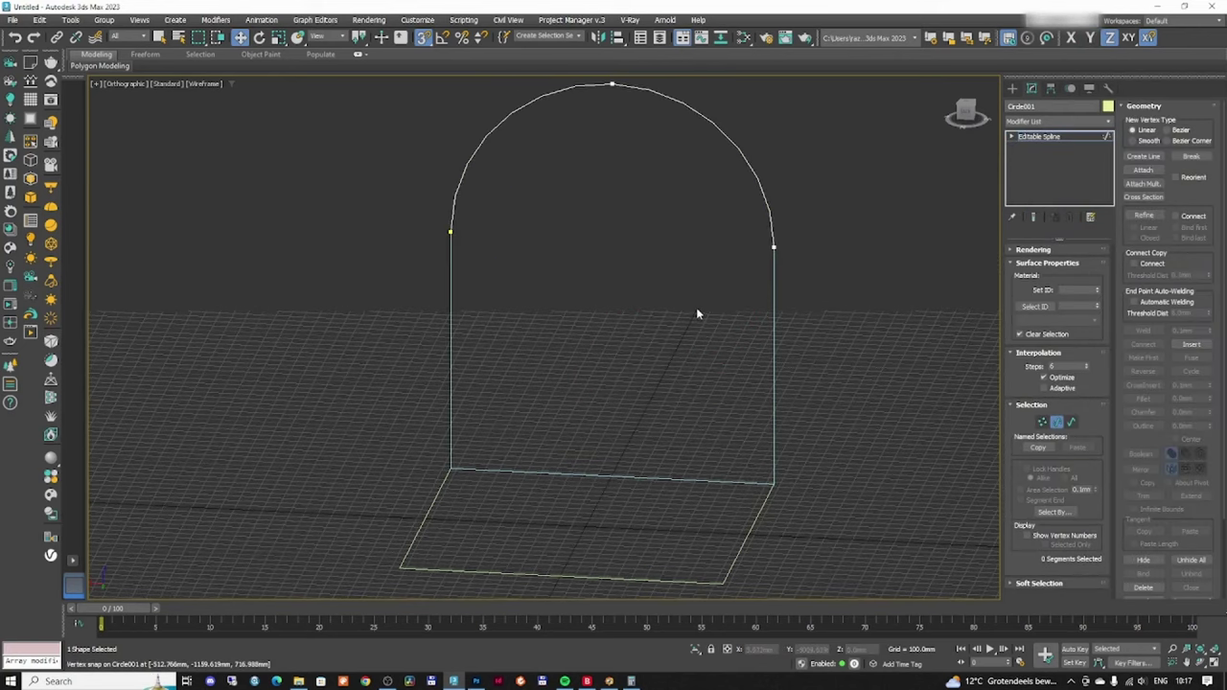
- Attach the semicircle to the open three-sided front spline as one shape
{"action": "left_click", "coordinate": [1055, 422]}
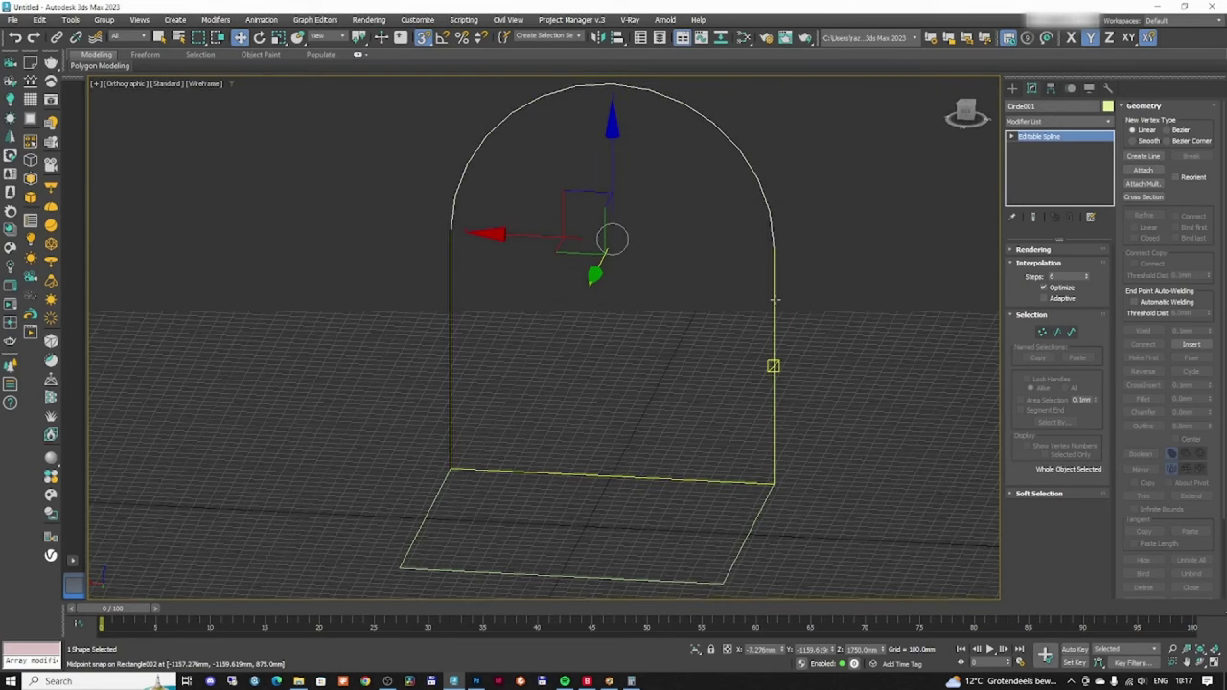
{"action": "left_click", "coordinate": [775, 300]}
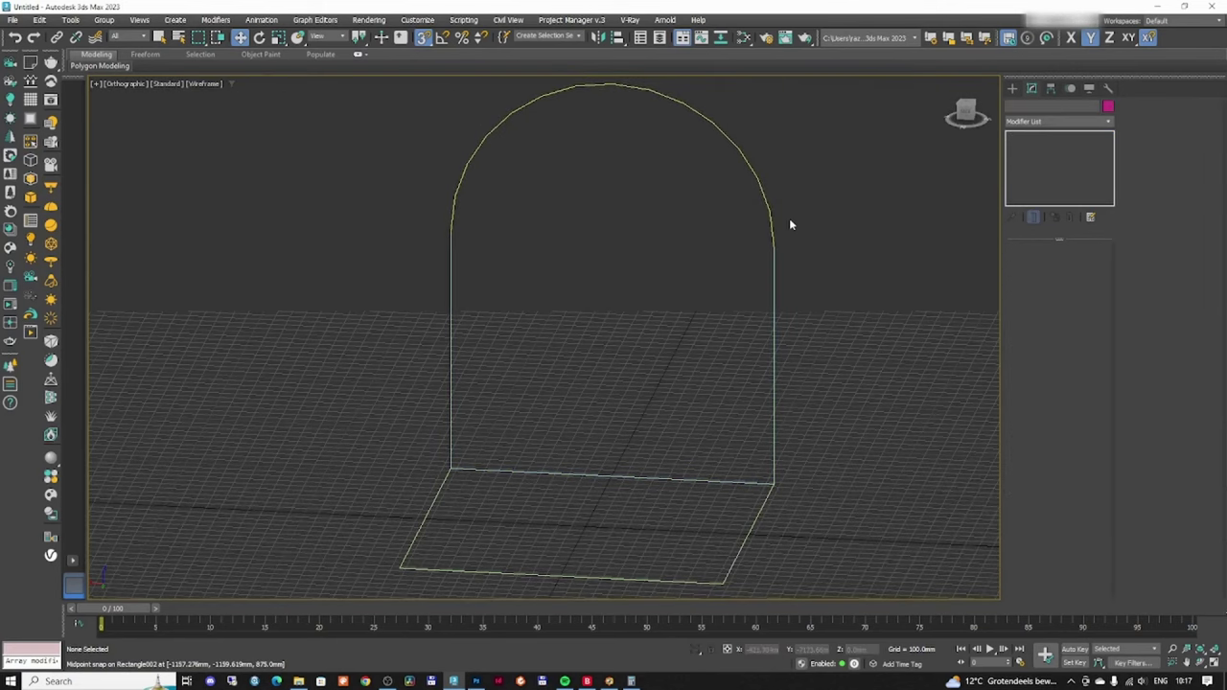
{"action": "left_click", "coordinate": [1143, 170]}
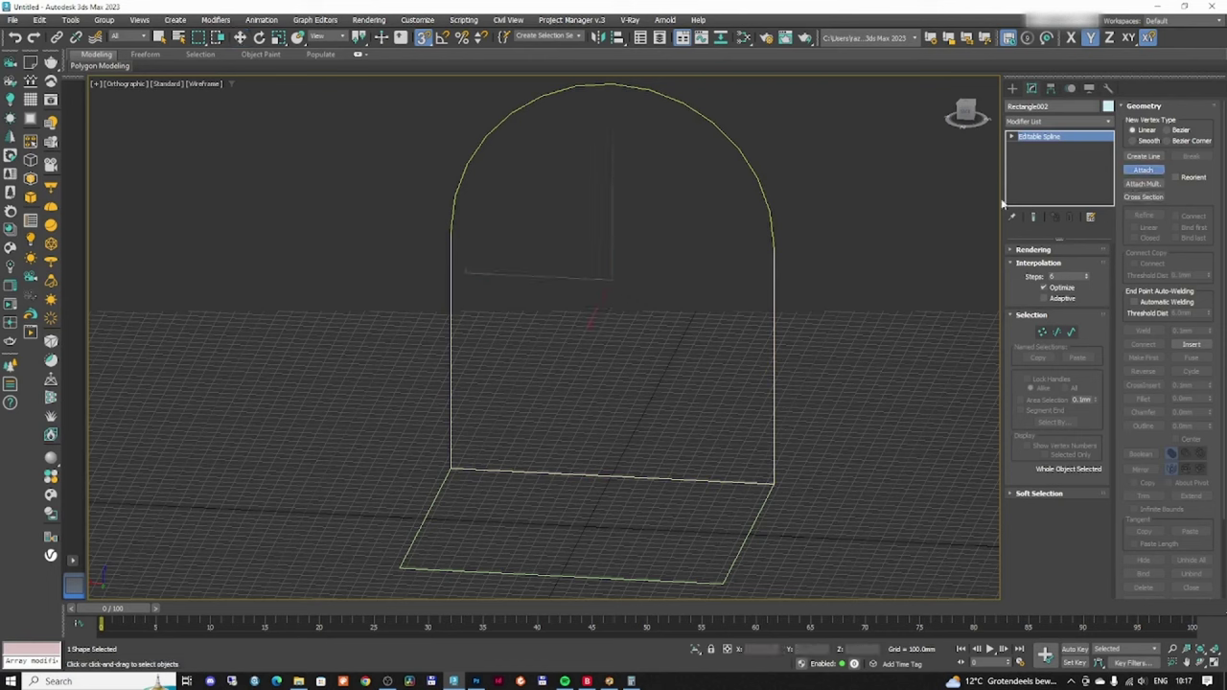
- Weld the overlapping vertices where the semicircle meets the two vertical sides, and inspect the arch outline
{"action": "left_click", "coordinate": [1042, 332]}
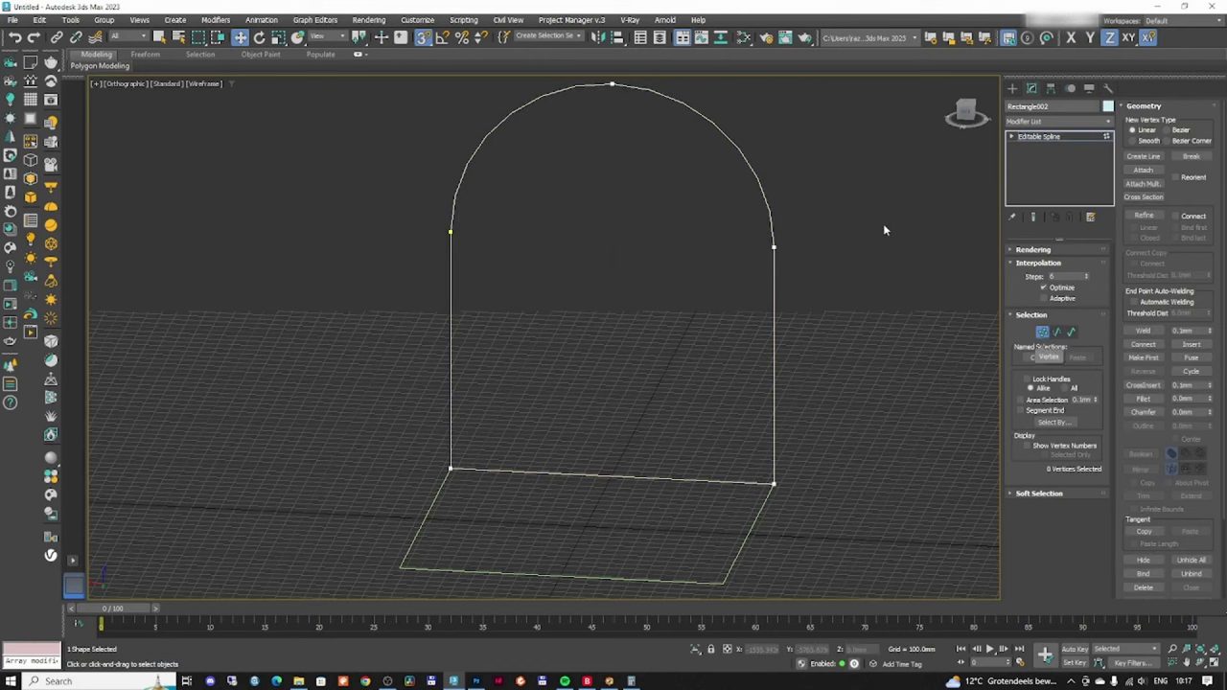
{"action": "left_click_drag", "start_coordinate": [372, 267], "coordinate": [374, 268]}
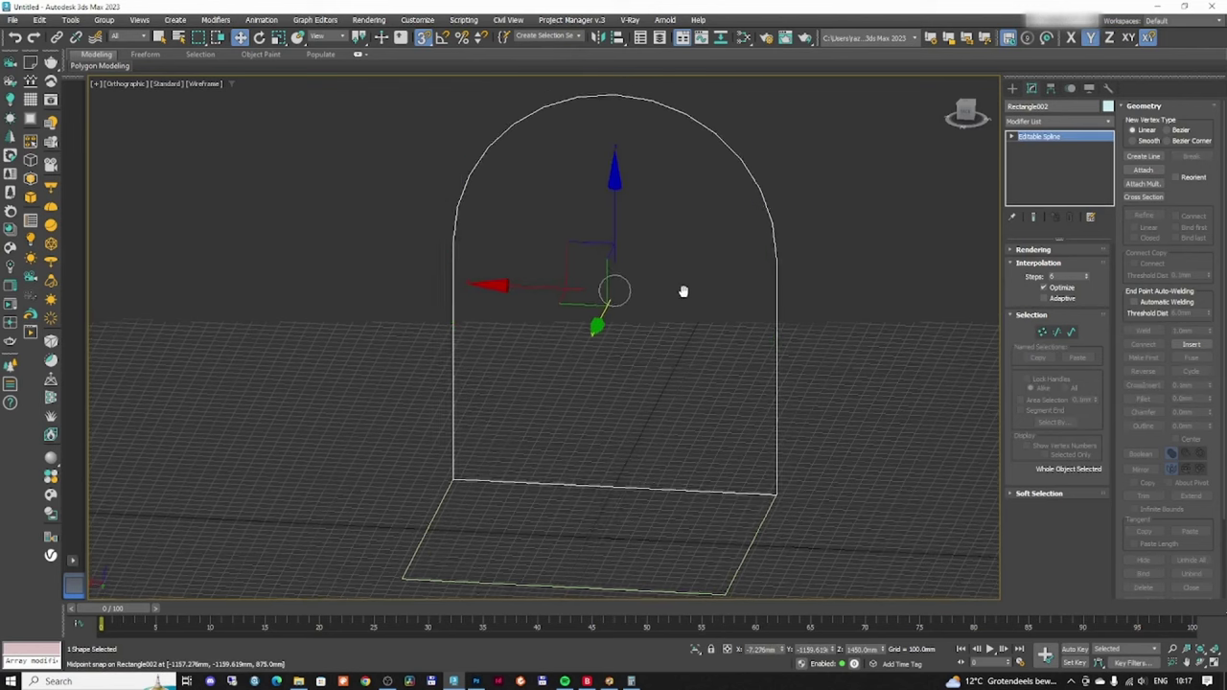
{"action": "mouse_move", "coordinate": [681, 290]}
{"action": "middle_mouse_down", "text": "alt"}
{"action": "mouse_move", "coordinate": [620, 294]}
{"action": "mouse_move", "coordinate": [628, 270]}
{"action": "mouse_move", "coordinate": [648, 286]}
{"action": "mouse_move", "coordinate": [734, 293]}
{"action": "mouse_move", "coordinate": [733, 304]}
{"action": "mouse_move", "coordinate": [672, 300]}
{"action": "middle_mouse_up", "text": "alt"}
{"action": "key", "text": "F3"}
{"action": "key", "text": "F3"}
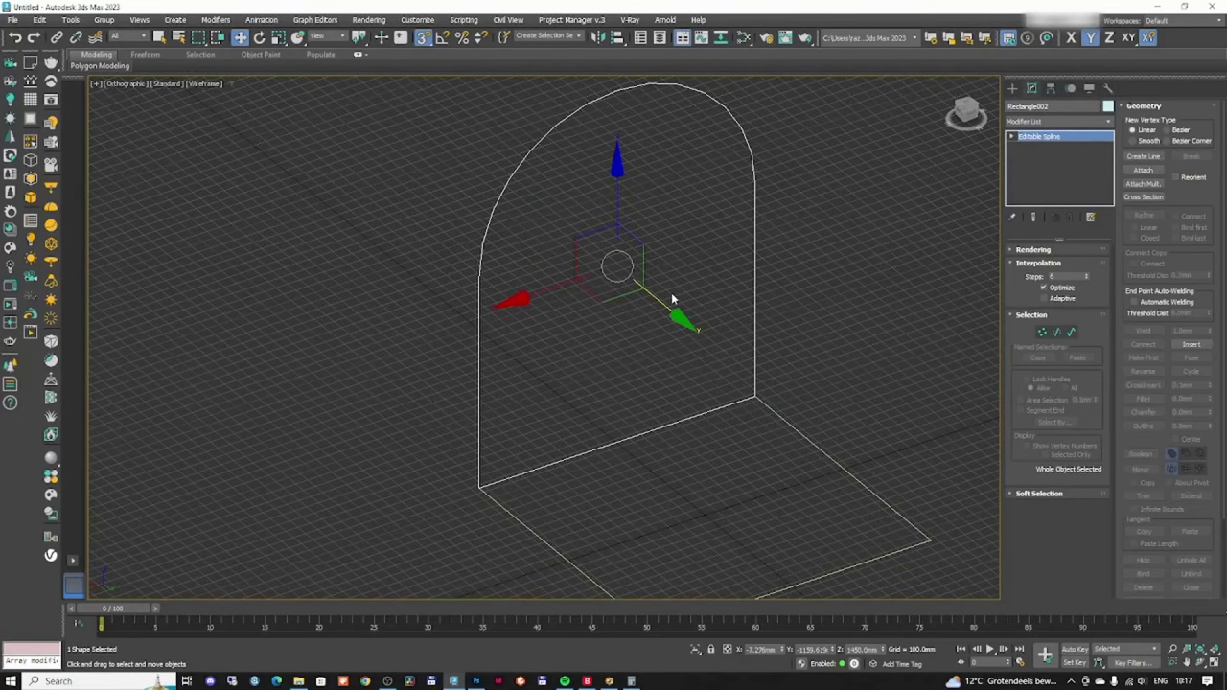
- Copy the closed arch spline and offset the copy by -100 mm along Y behind the original
{"action": "left_click", "coordinate": [454, 681]}
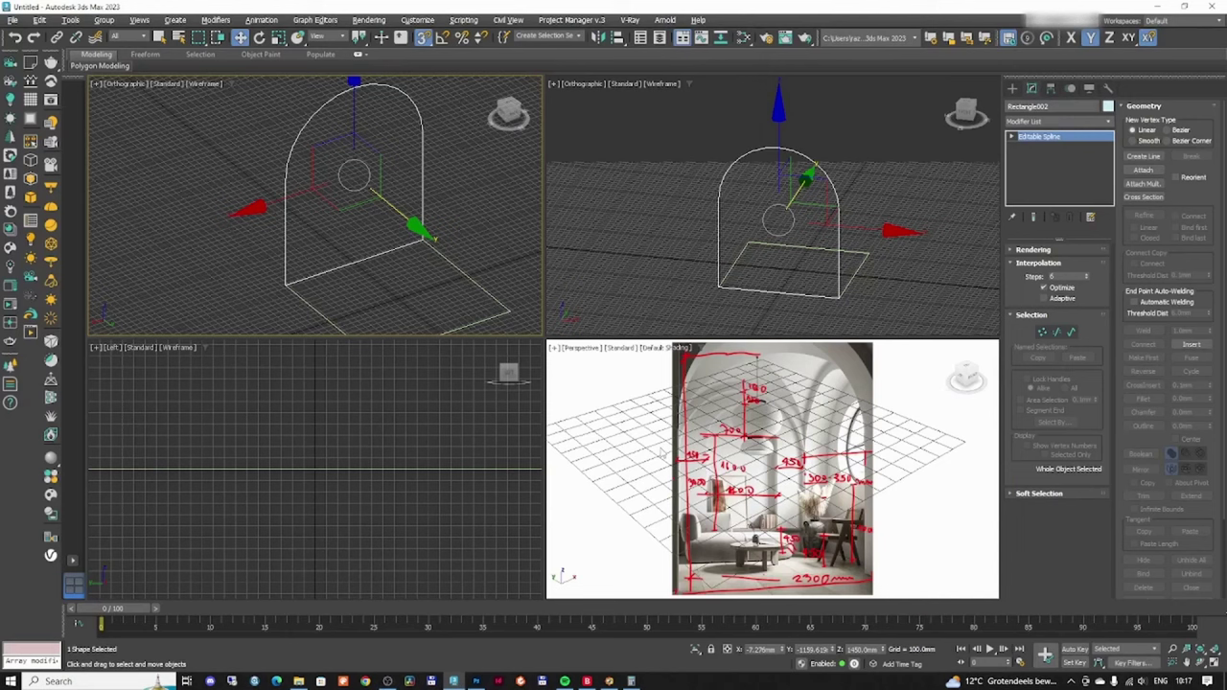
{"action": "key", "text": "alt+w"}
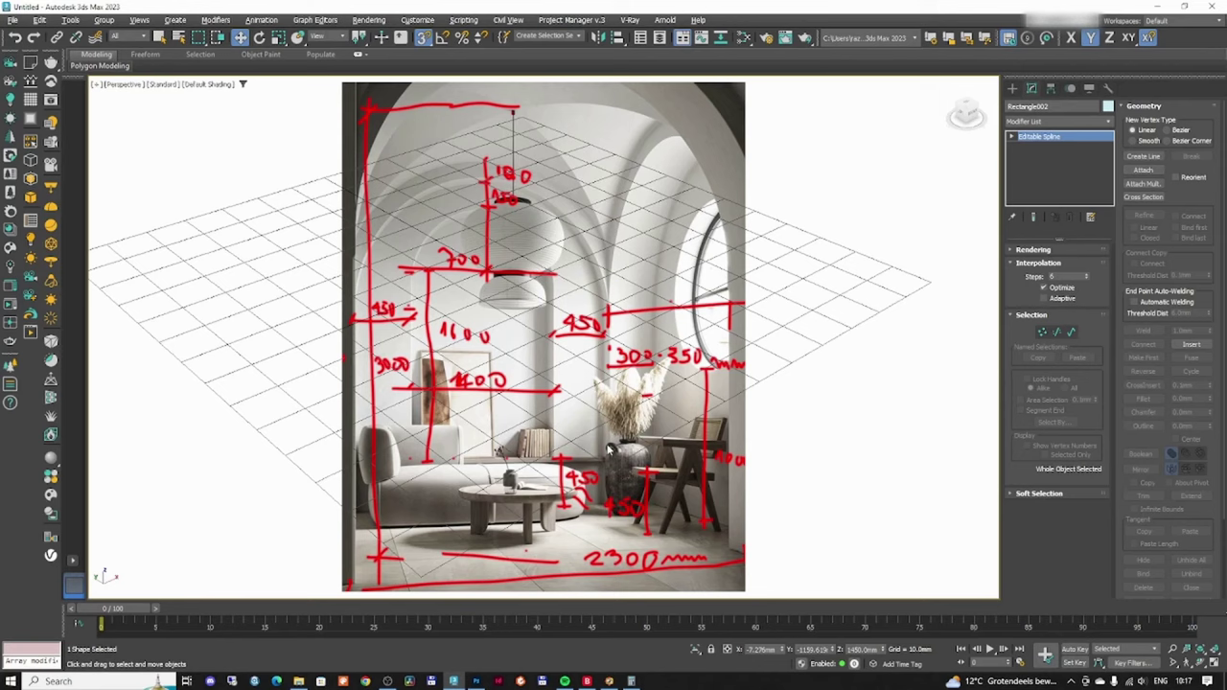
{"action": "key", "text": "alt+w"}
{"action": "key", "text": "alt+w"}
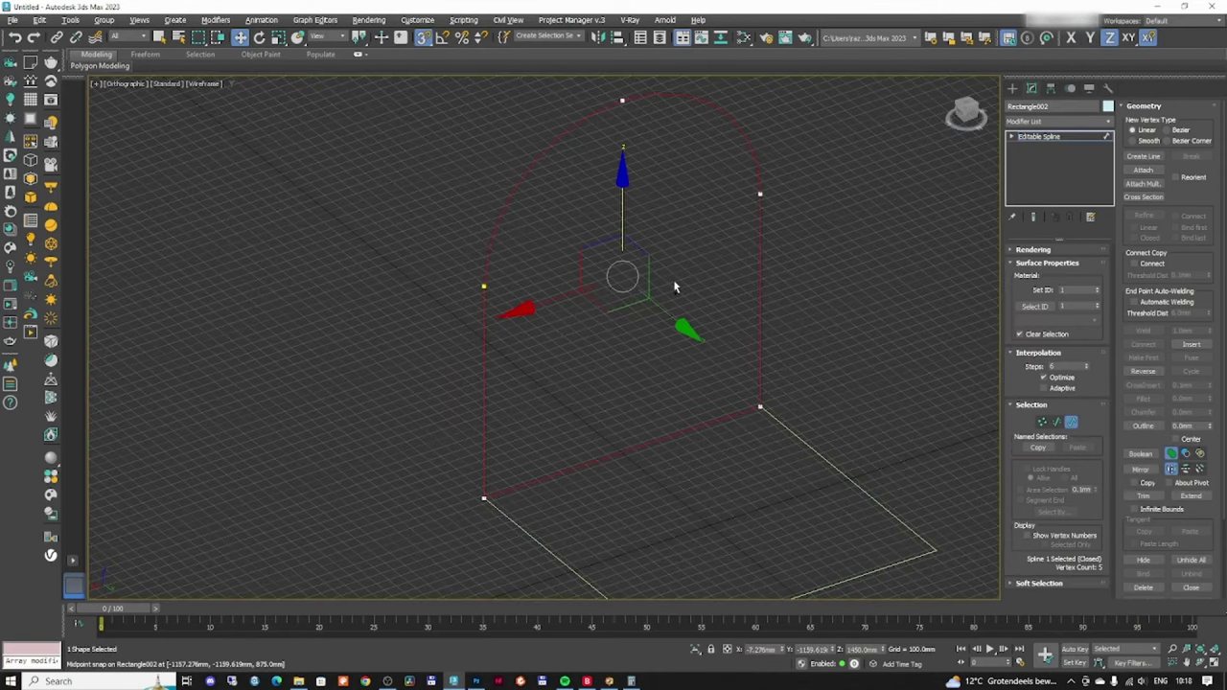
{"action": "left_click_drag", "start_coordinate": [661, 311], "coordinate": [362, 348], "text": "shift"}
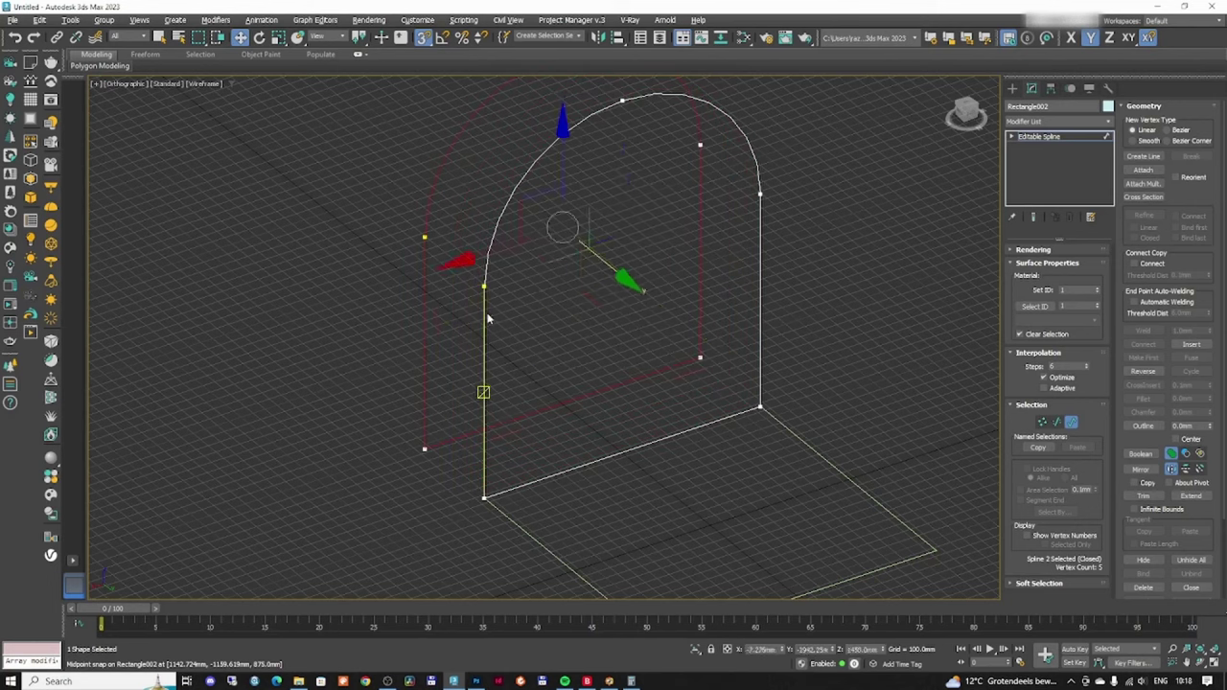
{"action": "key", "text": "Delete"}
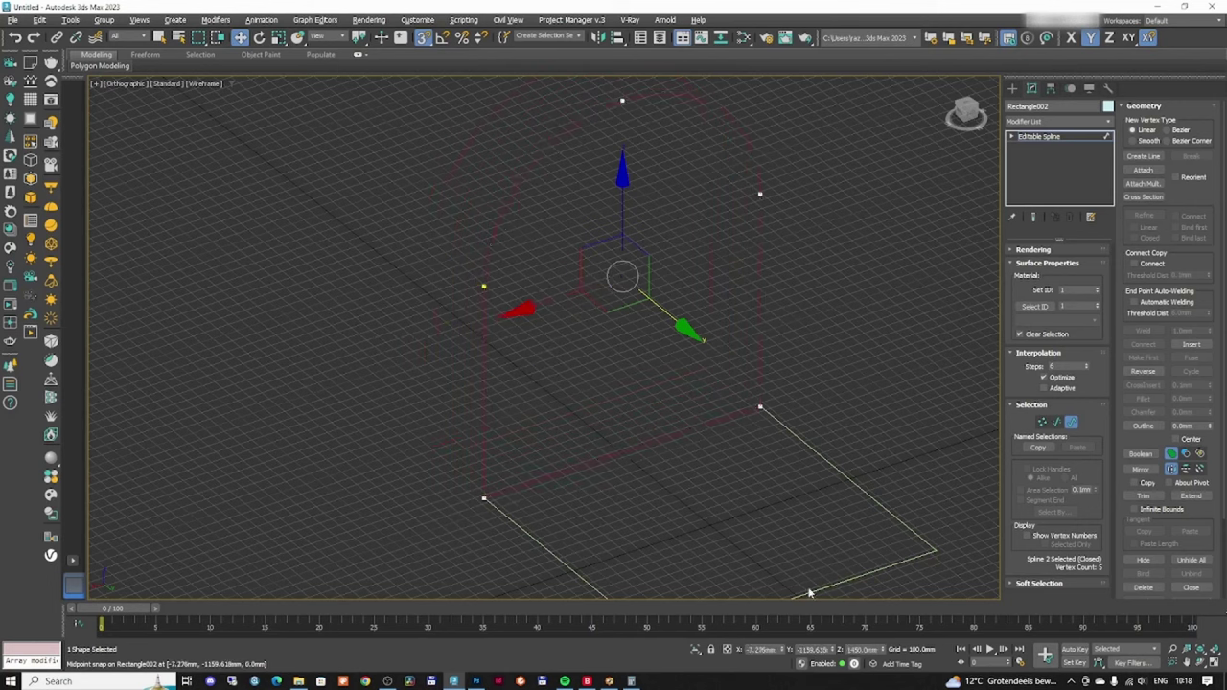
{"action": "left_click", "coordinate": [726, 650]}
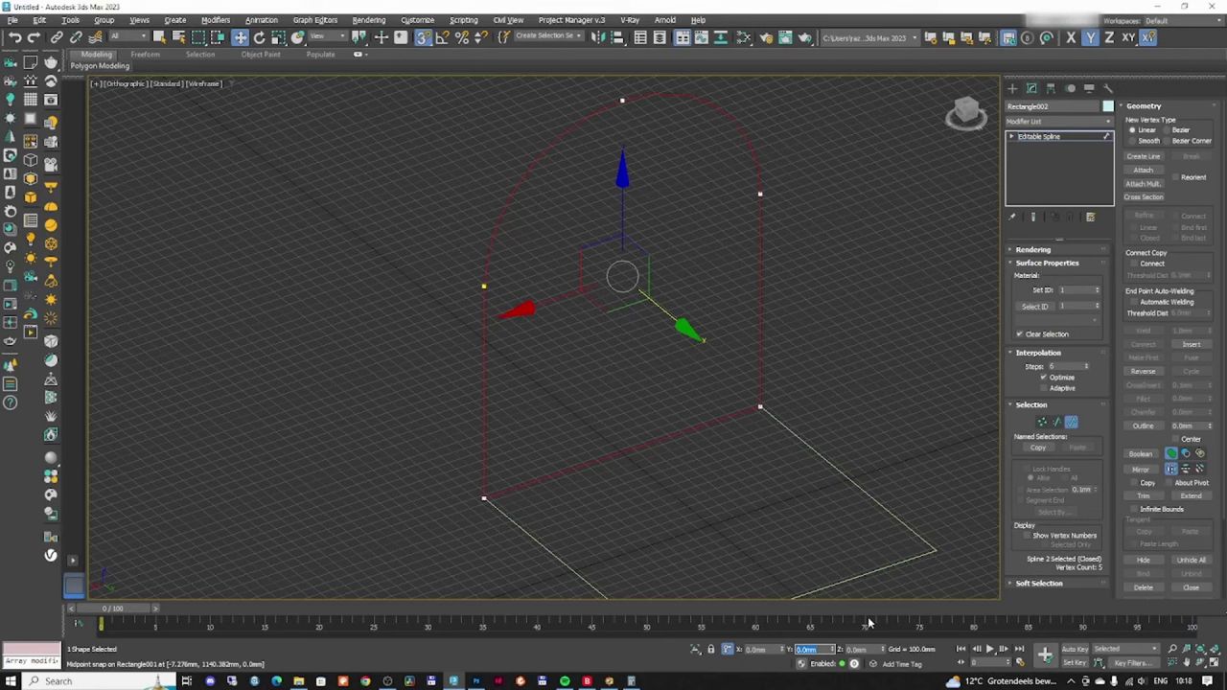
{"action": "type", "text": "-100"}
{"action": "key", "text": "Return"}
{"action": "middle_click_drag", "start_coordinate": [596, 310], "coordinate": [622, 298], "text": "alt"}
{"action": "key", "text": "3"}
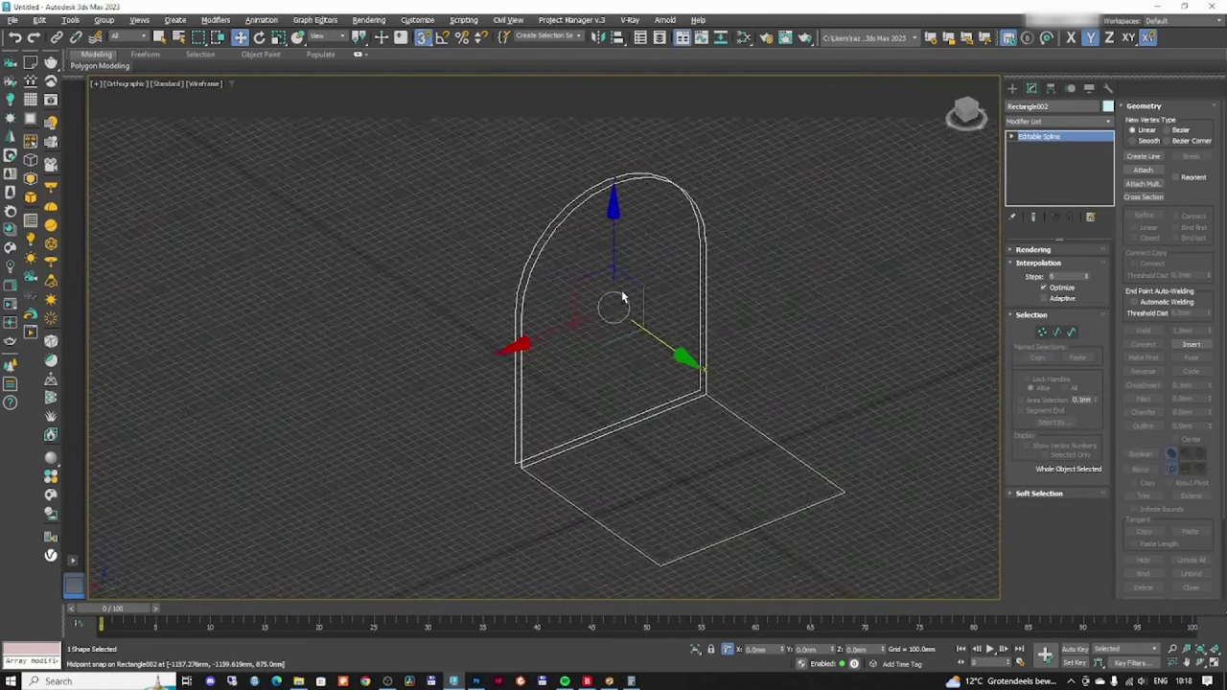
- Within the same spline object, create a line joining the crown vertices of the two arch outlines
{"action": "left_click", "coordinate": [1042, 332]}
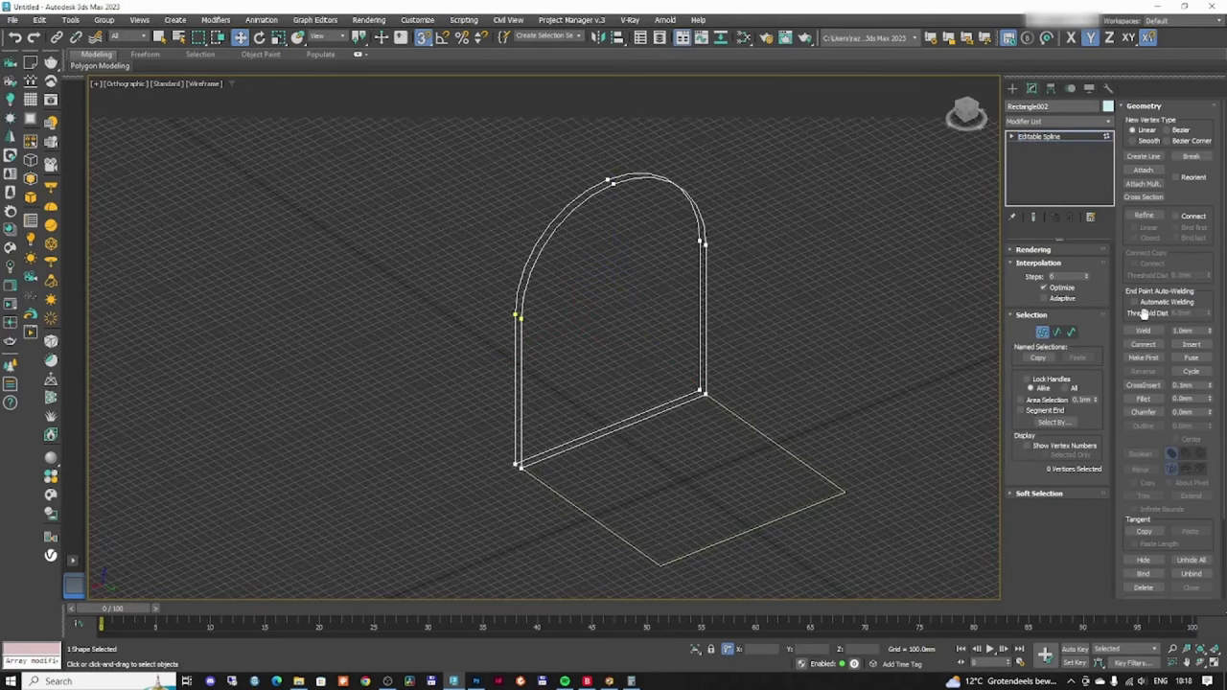
{"action": "left_click", "coordinate": [1142, 156]}
{"action": "scroll", "coordinate": [581, 198], "scroll_direction": "up", "scroll_amount": 6}
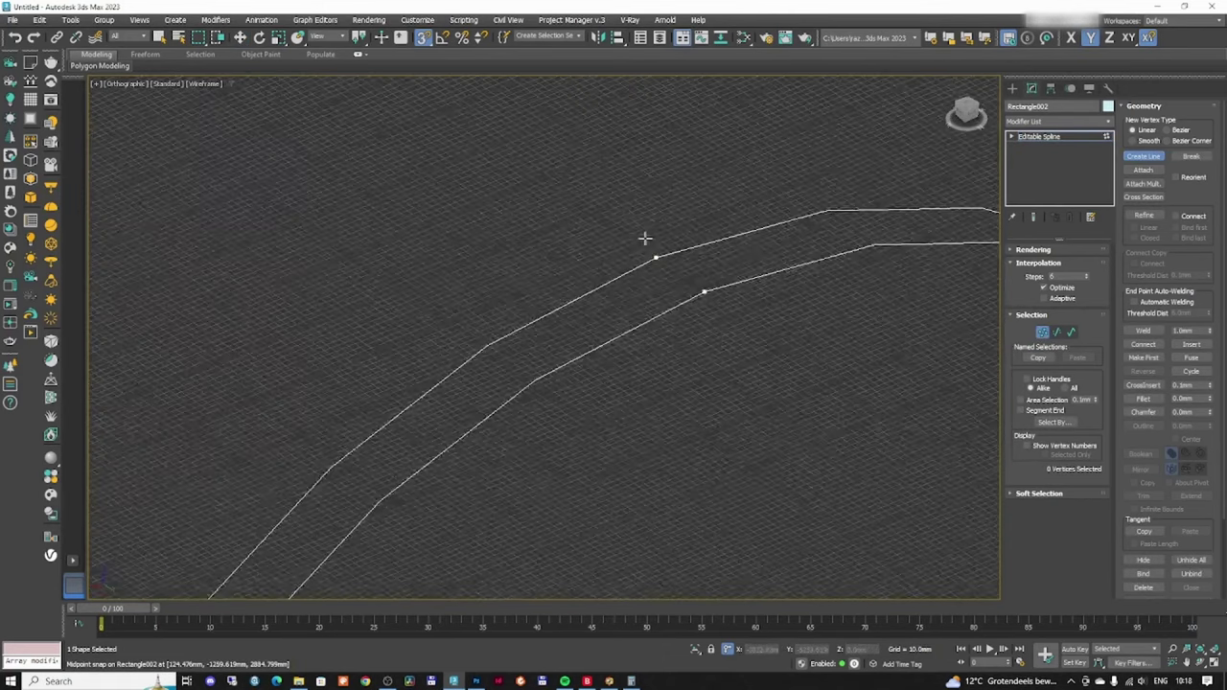
{"action": "left_click", "coordinate": [706, 292]}
{"action": "right_click", "coordinate": [707, 294]}
{"action": "scroll", "coordinate": [728, 236], "scroll_direction": "down", "scroll_amount": 6}
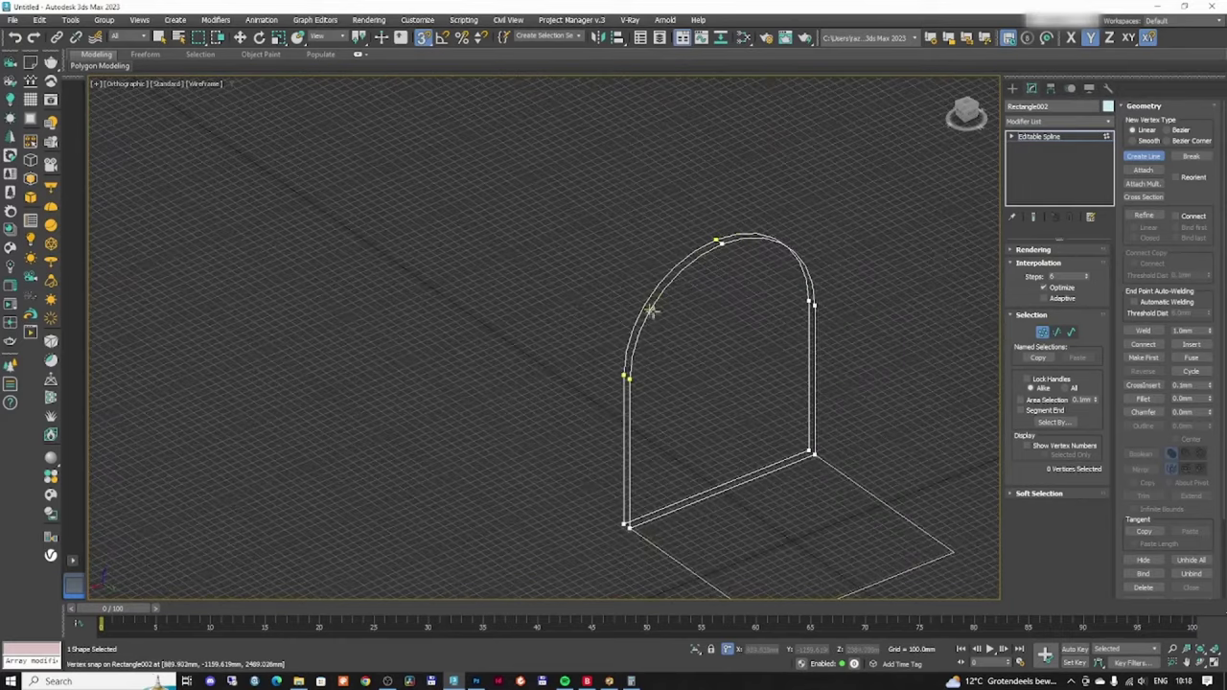
- Create lines joining the two outlines' paired vertices where the arch curve meets each vertical side
{"action": "scroll", "coordinate": [653, 353], "scroll_direction": "up", "scroll_amount": 2}
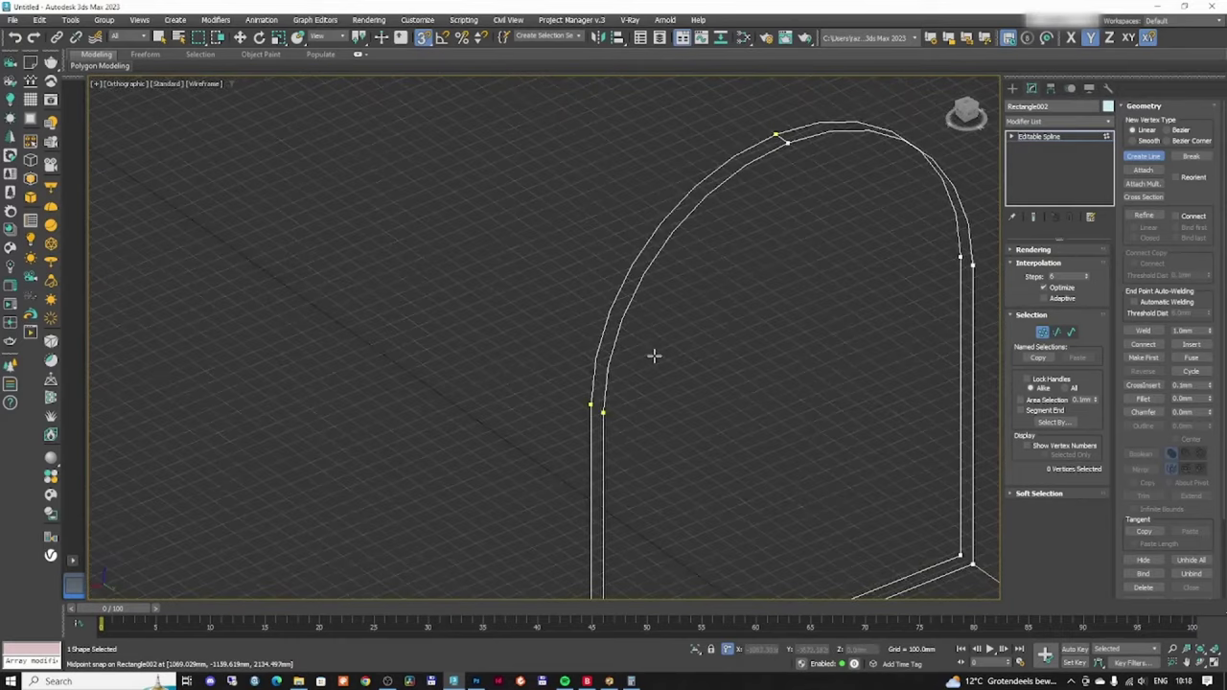
{"action": "scroll", "coordinate": [588, 401], "scroll_direction": "up", "scroll_amount": 3}
{"action": "left_click", "coordinate": [595, 414]}
{"action": "right_click", "coordinate": [740, 380]}
{"action": "scroll", "coordinate": [728, 374], "scroll_direction": "down", "scroll_amount": 8}
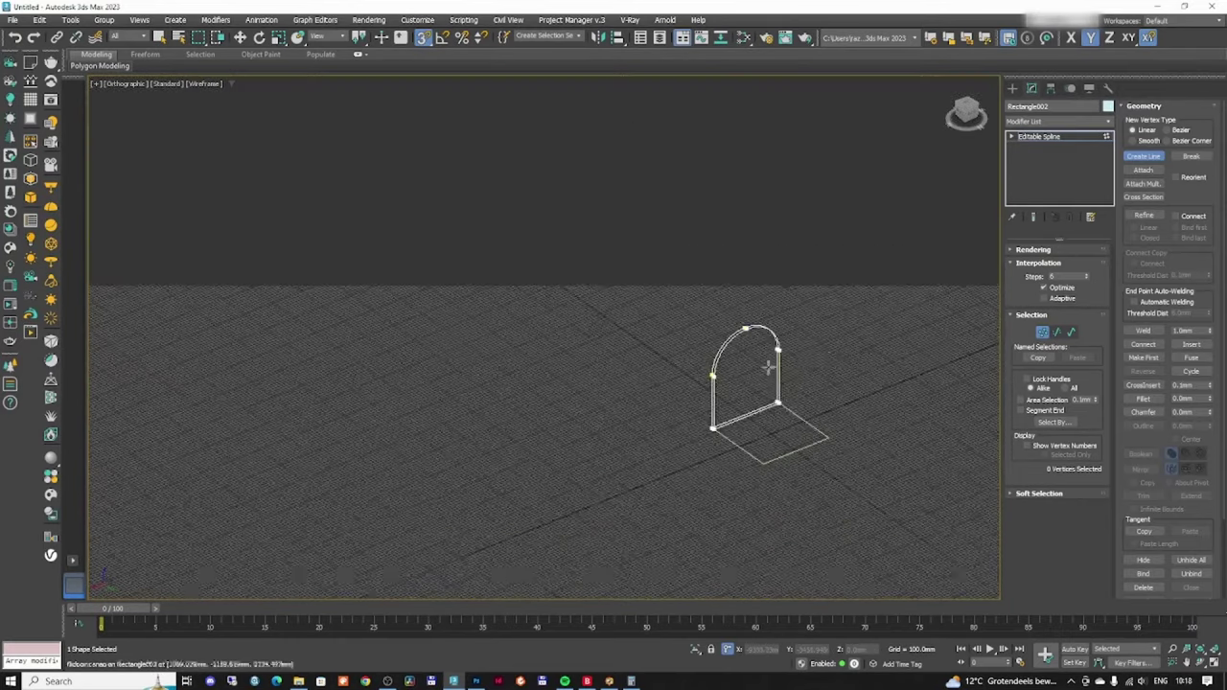
{"action": "scroll", "coordinate": [662, 338], "scroll_direction": "up", "scroll_amount": 10}
{"action": "left_click", "coordinate": [629, 288]}
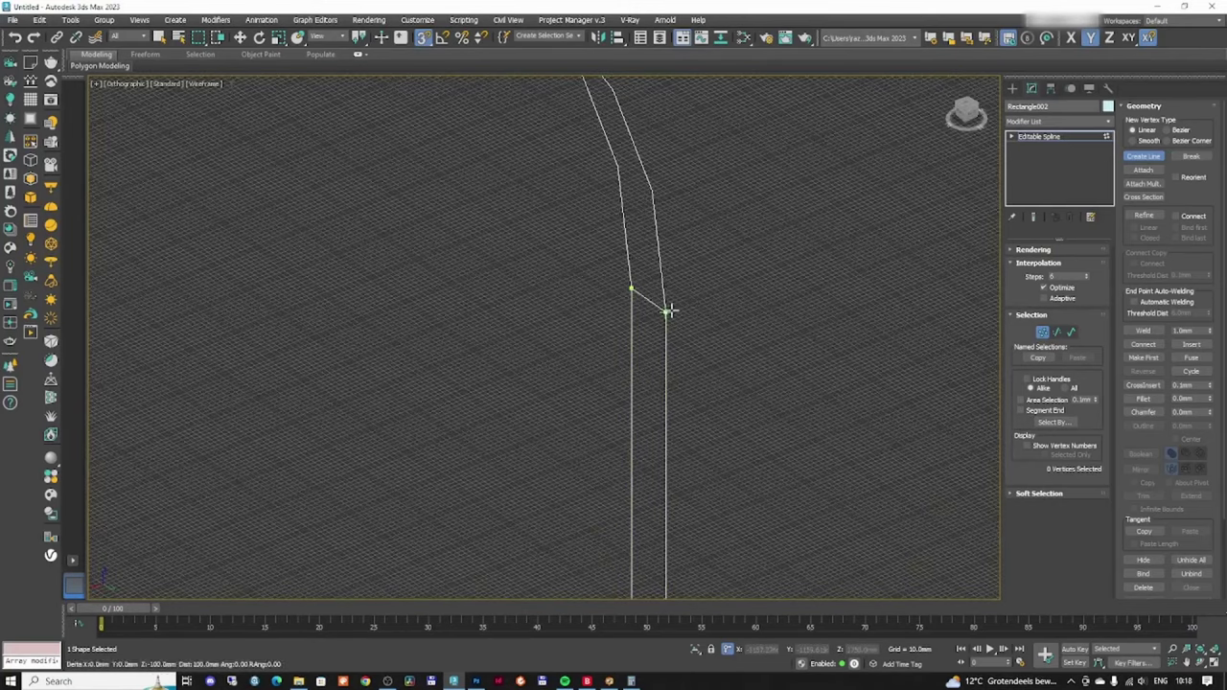
{"action": "left_click", "coordinate": [666, 312]}
{"action": "right_click", "coordinate": [744, 293]}
- Create lines joining the paired vertices at both bottom corners of the two arch outlines
{"action": "scroll", "coordinate": [746, 295], "scroll_direction": "down", "scroll_amount": 10}
{"action": "scroll", "coordinate": [743, 386], "scroll_direction": "up", "scroll_amount": 6}
{"action": "scroll", "coordinate": [731, 335], "scroll_direction": "up", "scroll_amount": 3}
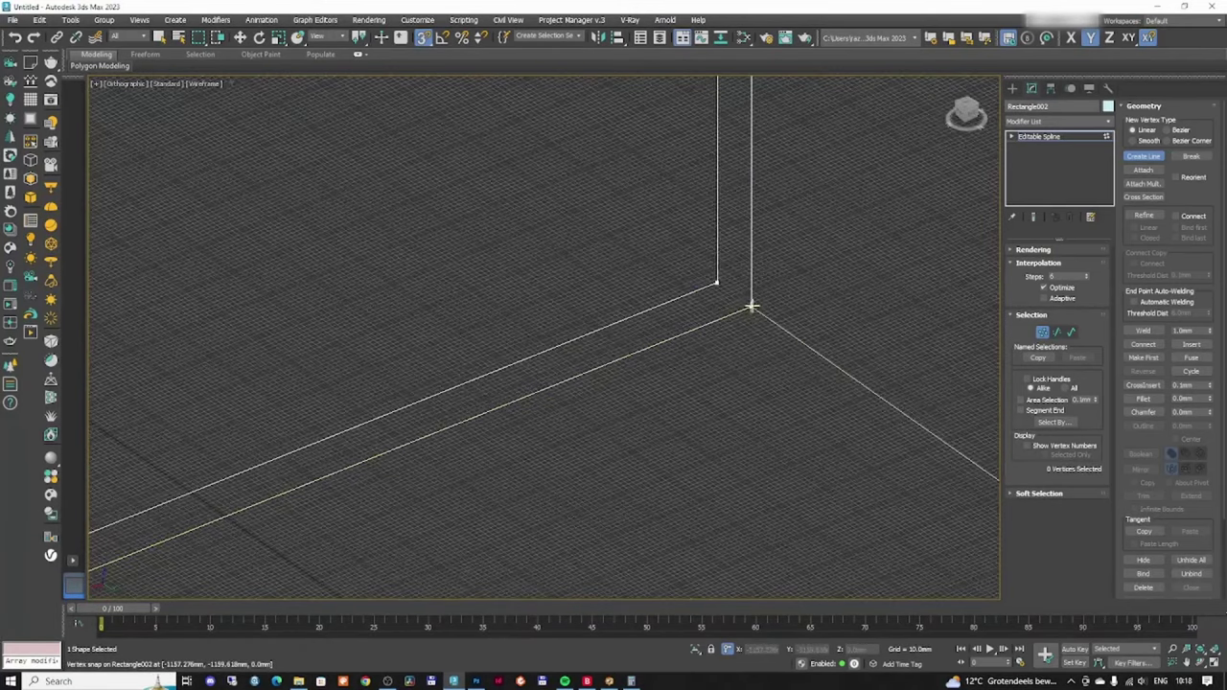
{"action": "left_click", "coordinate": [718, 283]}
{"action": "right_click", "coordinate": [599, 261]}
{"action": "scroll", "coordinate": [604, 267], "scroll_direction": "down", "scroll_amount": 8}
{"action": "scroll", "coordinate": [458, 323], "scroll_direction": "up", "scroll_amount": 9}
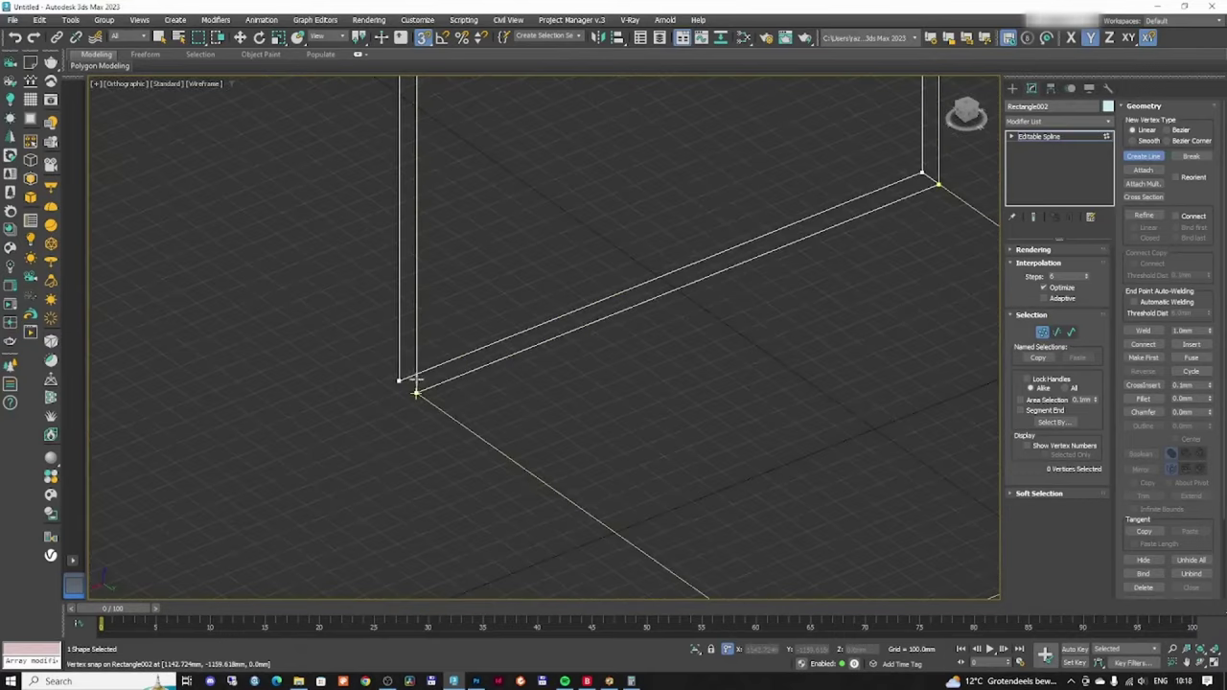
{"action": "left_click", "coordinate": [434, 399]}
{"action": "right_click", "coordinate": [483, 326]}
{"action": "middle_click_drag", "start_coordinate": [556, 254], "coordinate": [556, 368]}
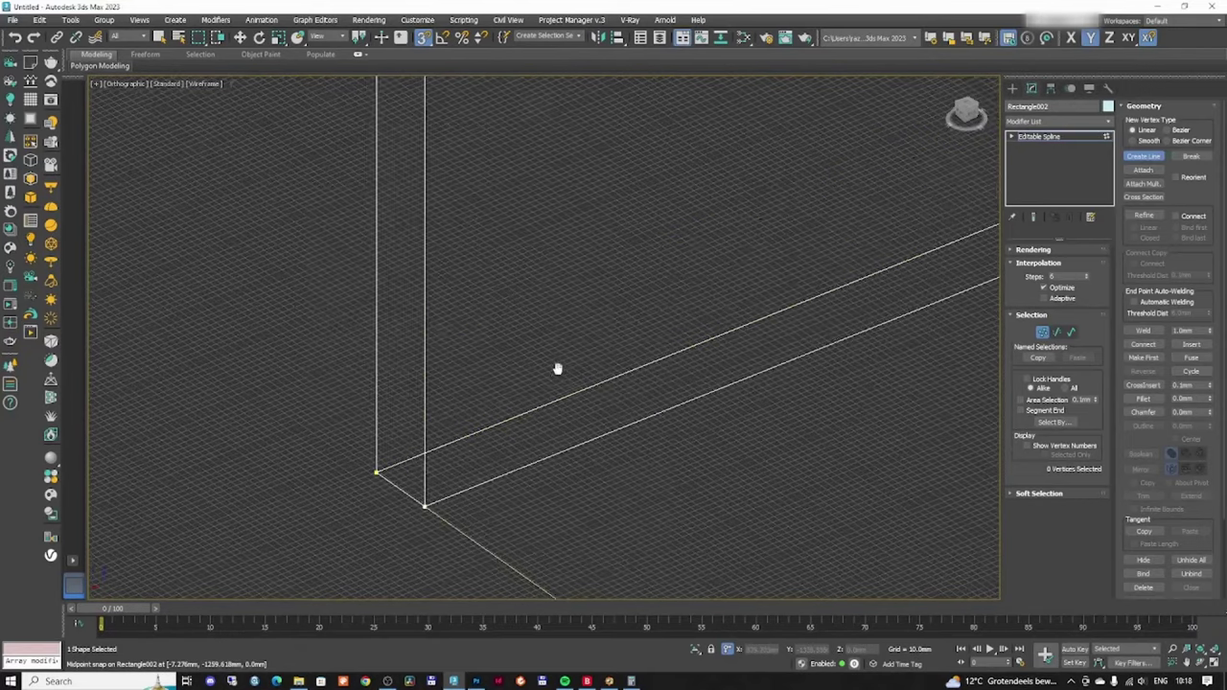
{"action": "scroll", "coordinate": [559, 374], "scroll_direction": "down", "scroll_amount": 8}
- Leave spline vertex editing and apply an Edit Patch modifier to the arch cage, checking the surface in shaded view
{"action": "key", "text": "F3"}
{"action": "right_click", "coordinate": [605, 326]}
{"action": "middle_click_drag", "start_coordinate": [604, 326], "coordinate": [574, 503]}
{"action": "left_click", "coordinate": [1046, 136]}
{"action": "left_click", "coordinate": [1055, 122]}
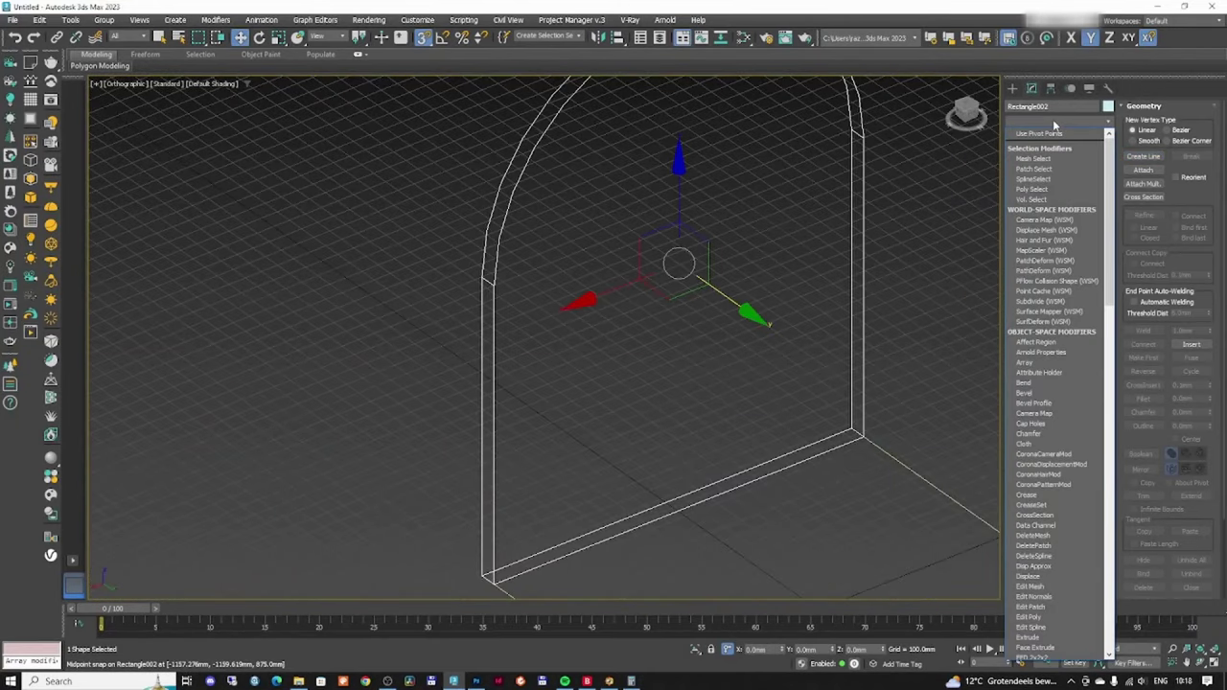
{"action": "key", "text": "e"}
{"action": "left_click", "coordinate": [1045, 154]}
{"action": "key", "text": "F3"}
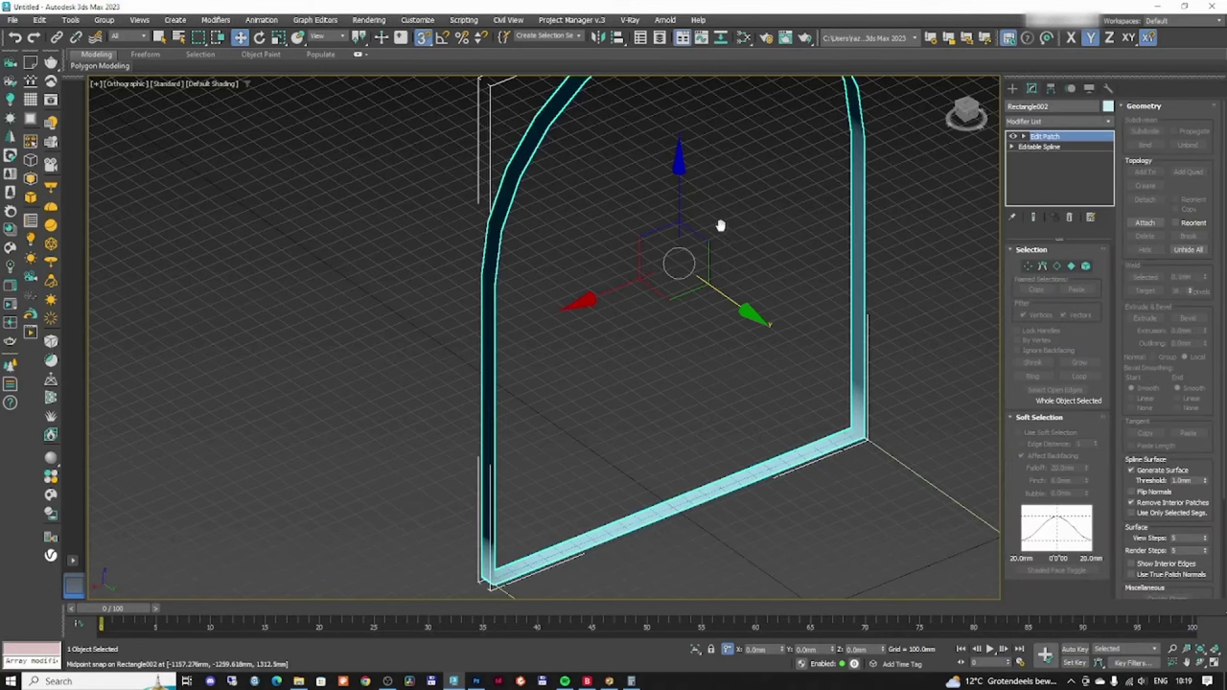
{"action": "scroll", "coordinate": [709, 316], "scroll_direction": "down", "scroll_amount": 4}
{"action": "key", "text": "F3"}
{"action": "mouse_move", "coordinate": [718, 327]}
{"action": "middle_mouse_down", "text": "alt"}
{"action": "mouse_move", "coordinate": [725, 336]}
{"action": "mouse_move", "coordinate": [674, 271]}
{"action": "mouse_move", "coordinate": [613, 277]}
{"action": "mouse_move", "coordinate": [639, 350]}
{"action": "mouse_move", "coordinate": [671, 317]}
{"action": "mouse_move", "coordinate": [717, 312]}
{"action": "middle_mouse_up", "text": "alt"}
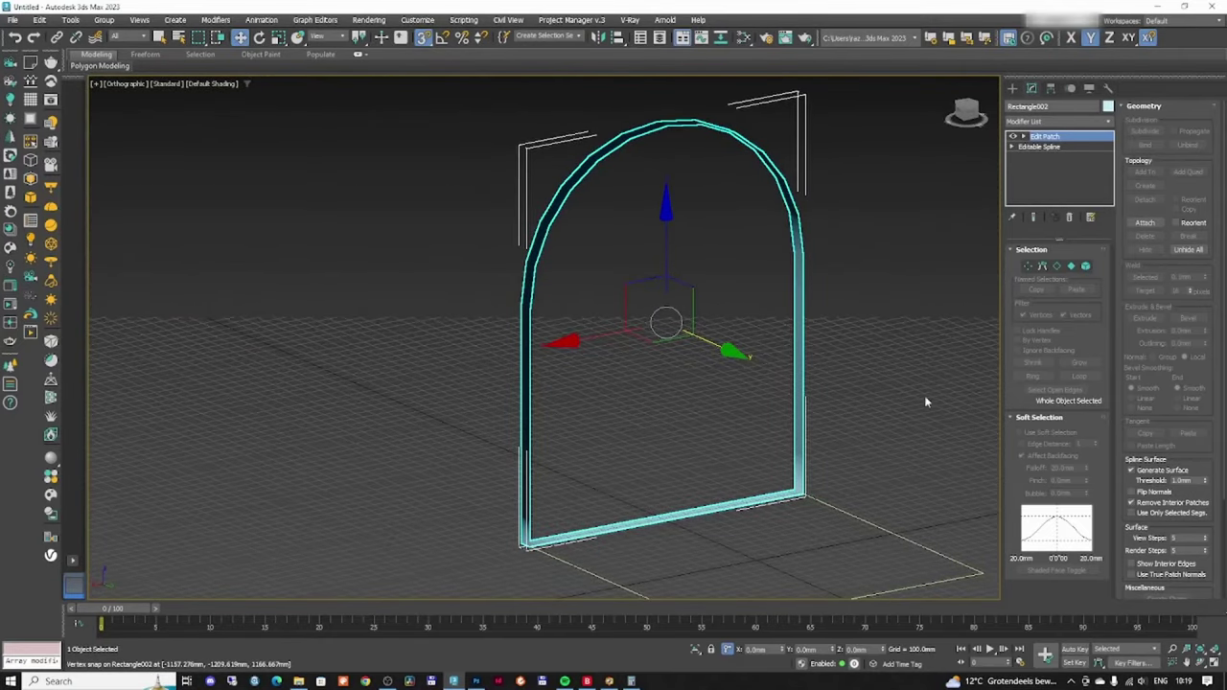
- Set the arch patch's view steps and render steps to 32 and inspect the curve's smoothness
{"action": "scroll", "coordinate": [1183, 465], "scroll_direction": "down", "scroll_amount": 3}
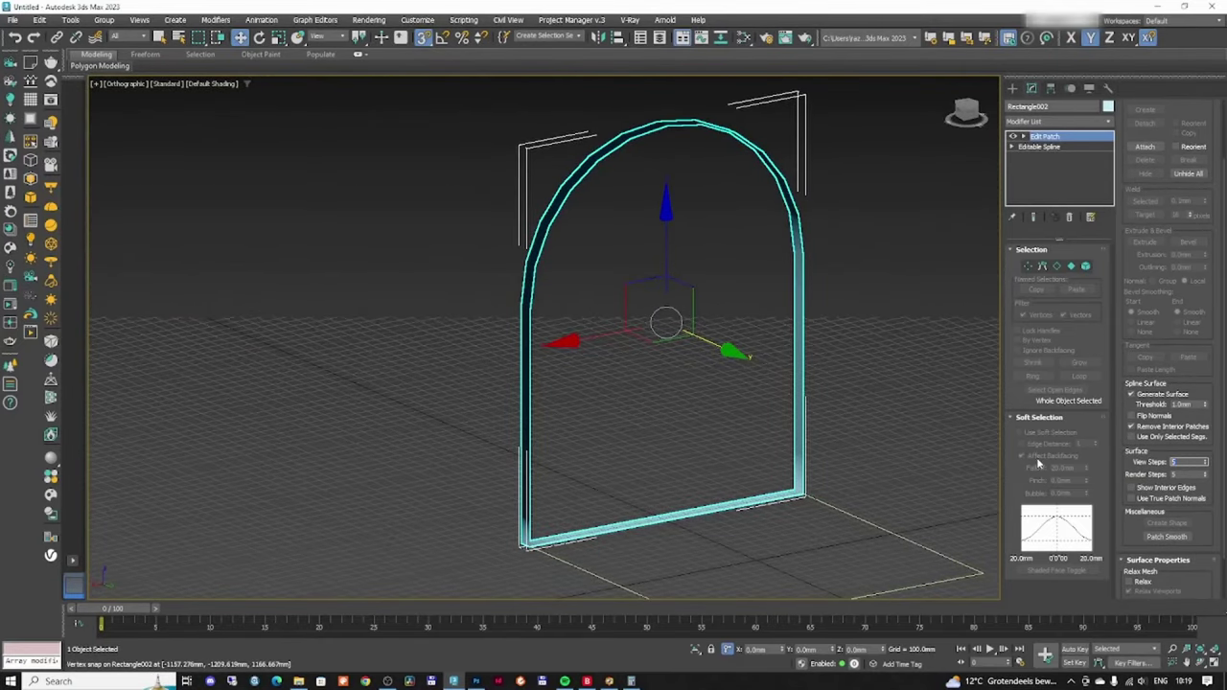
{"action": "middle_click_drag", "start_coordinate": [681, 239], "coordinate": [635, 301]}
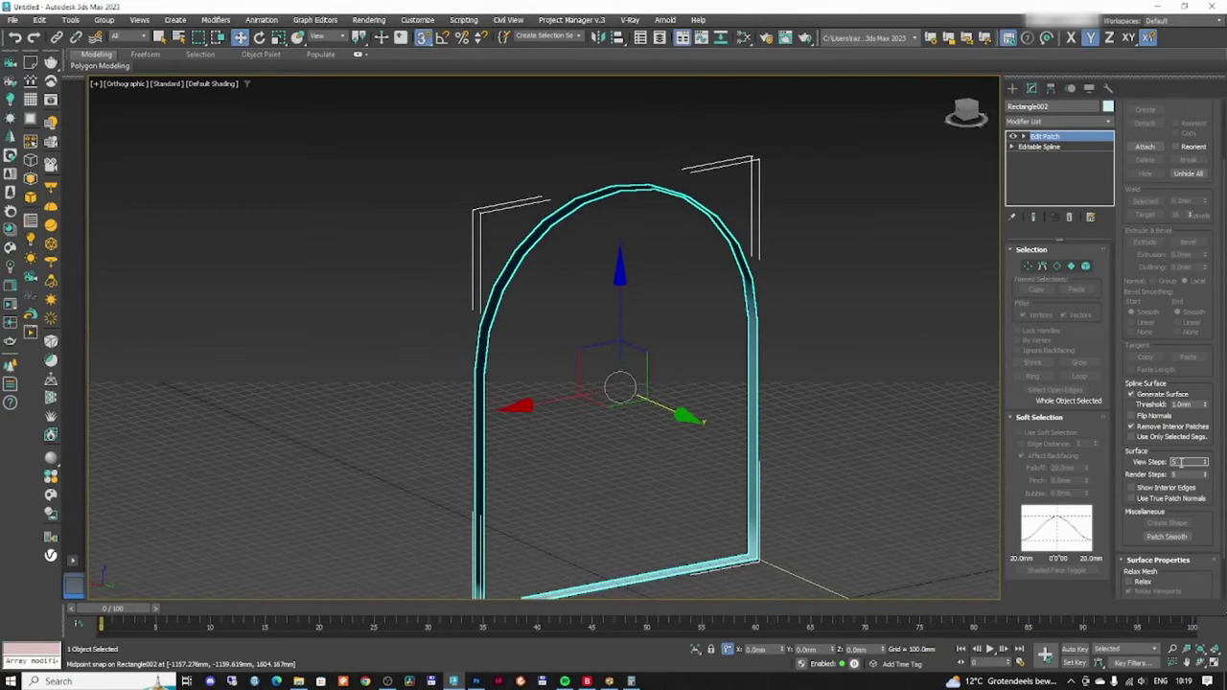
{"action": "type", "text": "32"}
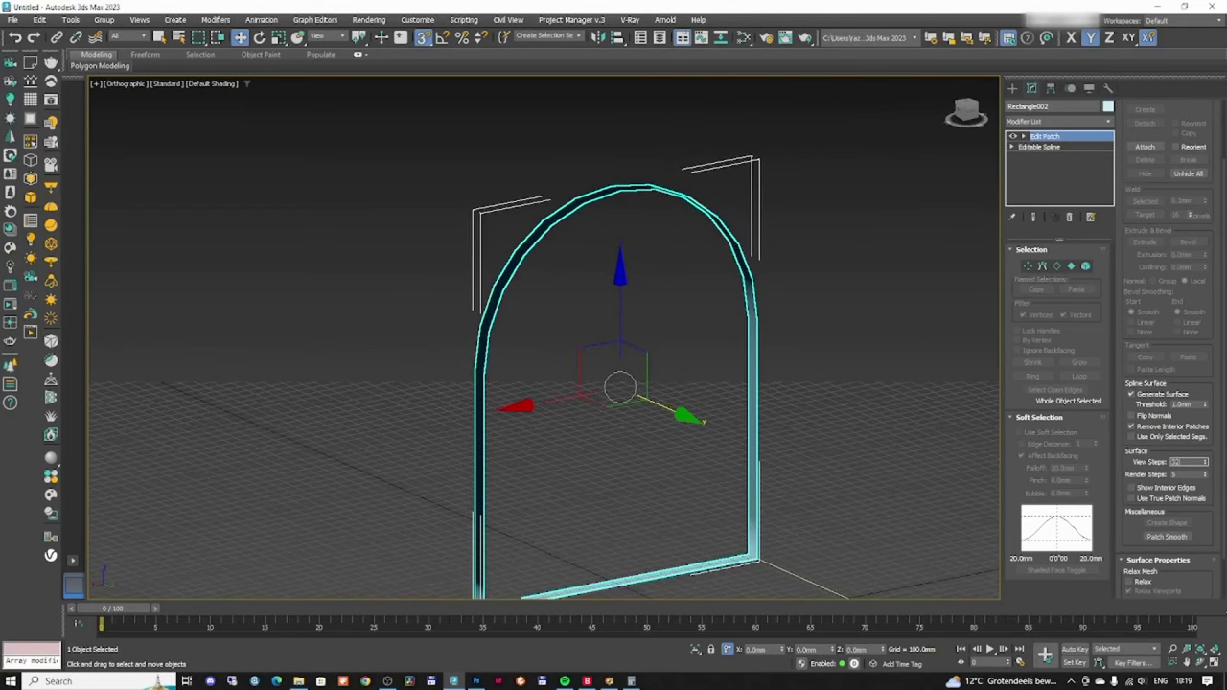
{"action": "key", "text": "Return"}
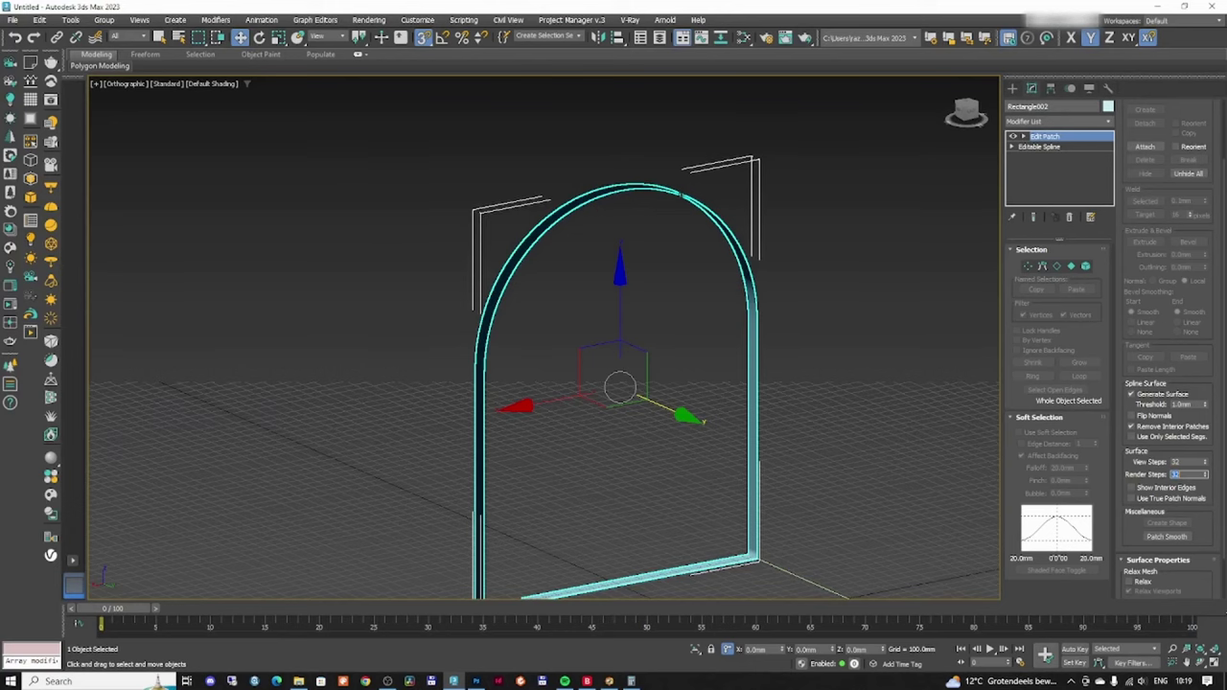
{"action": "scroll", "coordinate": [639, 191], "scroll_direction": "up", "scroll_amount": 8}
{"action": "scroll", "coordinate": [575, 235], "scroll_direction": "down", "scroll_amount": 12}
{"action": "scroll", "coordinate": [537, 273], "scroll_direction": "up", "scroll_amount": 4}
{"action": "middle_click_drag", "start_coordinate": [546, 268], "coordinate": [566, 349], "text": "alt"}
- Check the reference photo, then draw a rectangle about 1132 mm high and 875 mm wide on the arch's base line in front view
{"action": "key", "text": "alt+w"}
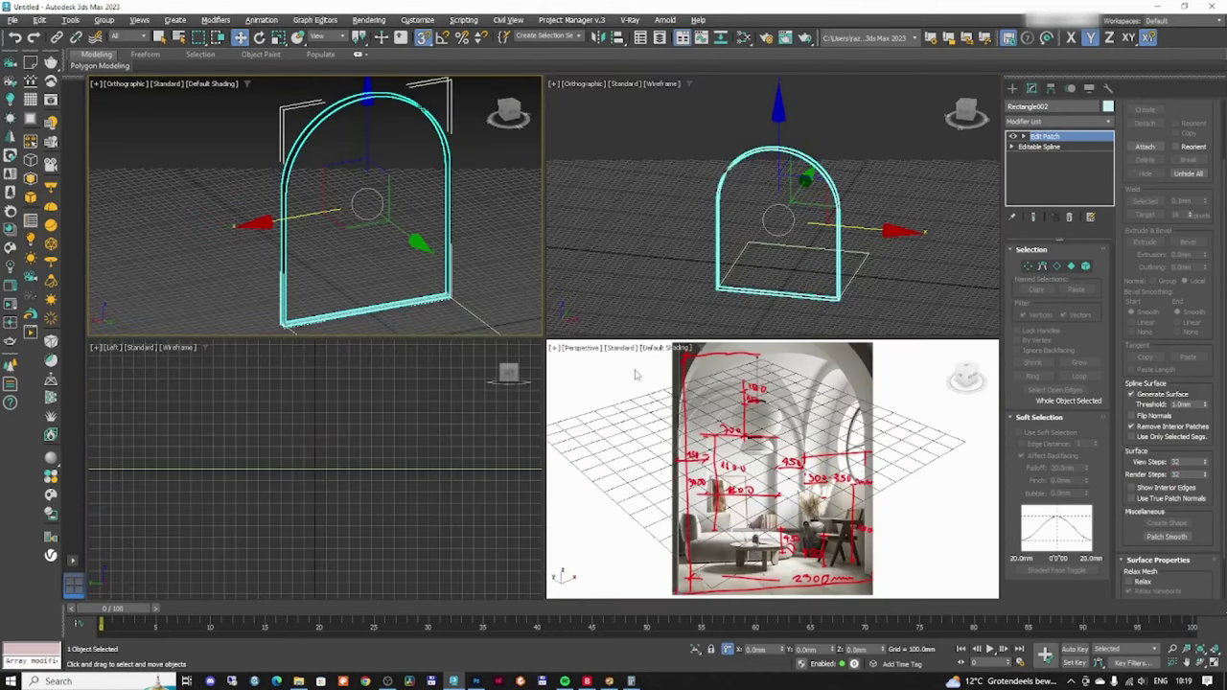
{"action": "middle_click", "coordinate": [828, 458]}
{"action": "key", "text": "alt+w"}
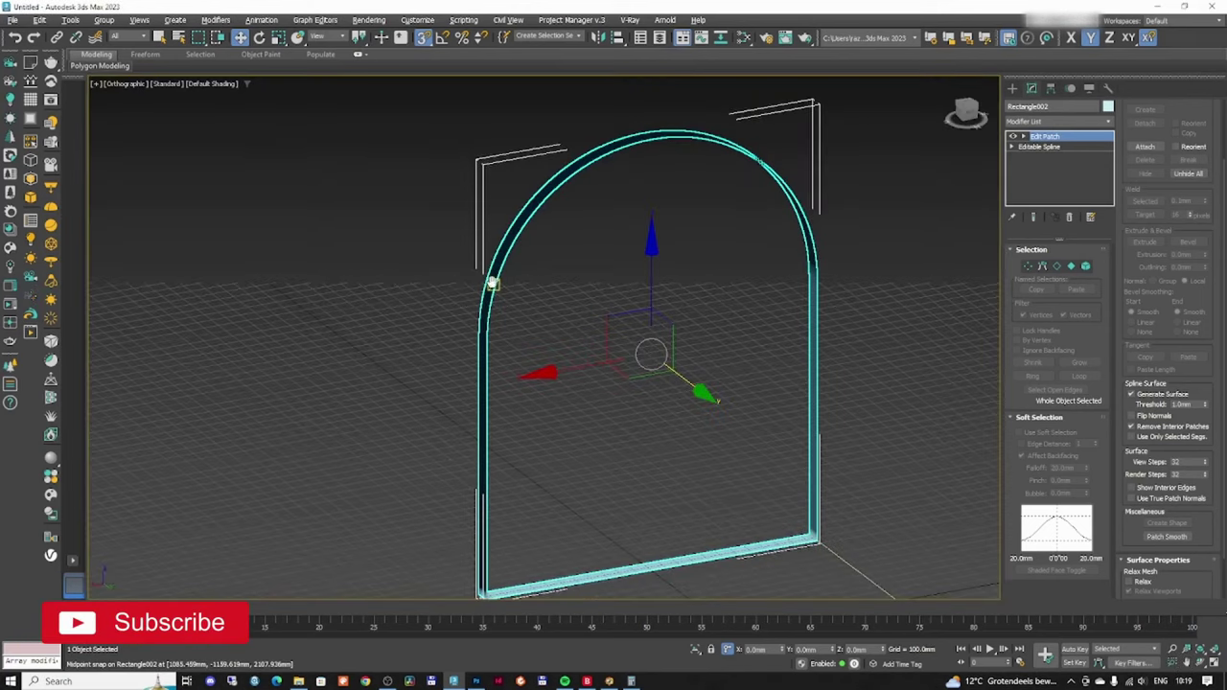
{"action": "key", "text": "f"}
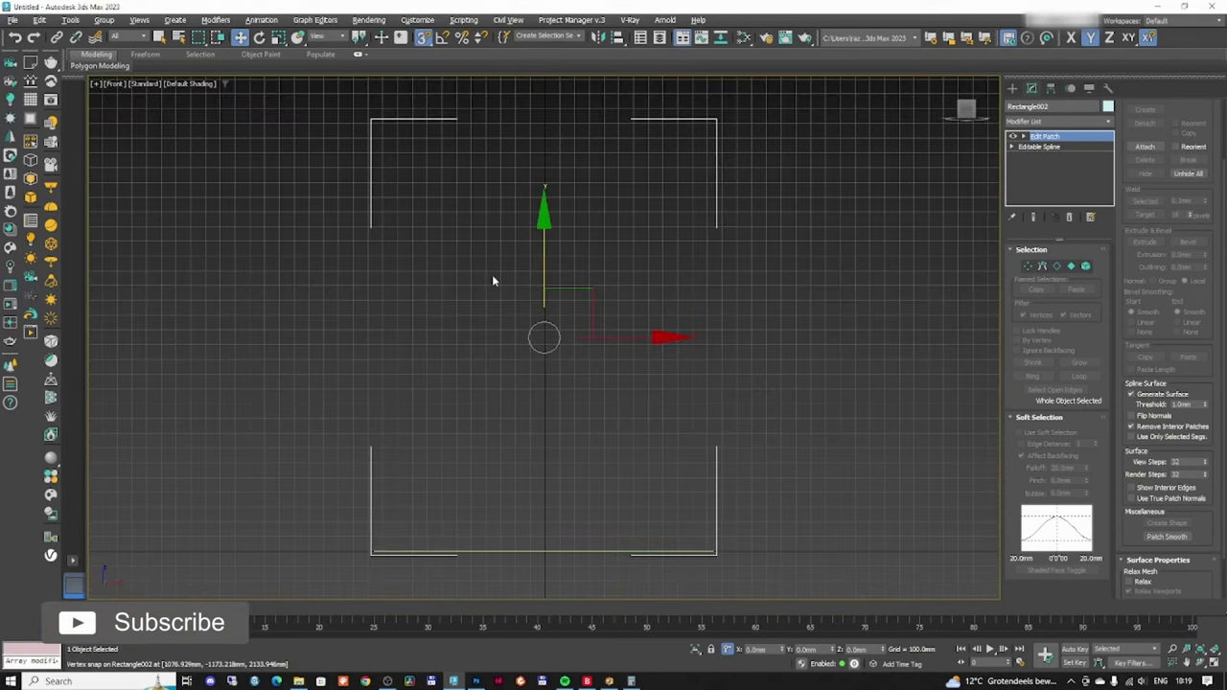
{"action": "key", "text": "F3"}
{"action": "left_click", "coordinate": [1012, 88]}
{"action": "left_click", "coordinate": [1082, 183]}
{"action": "middle_click_drag", "start_coordinate": [665, 485], "coordinate": [660, 459]}
{"action": "left_click_drag", "start_coordinate": [627, 518], "coordinate": [500, 350]}
- Set the rectangle's length to 1400 mm and its width to 700 mm
{"action": "left_click", "coordinate": [1031, 87]}
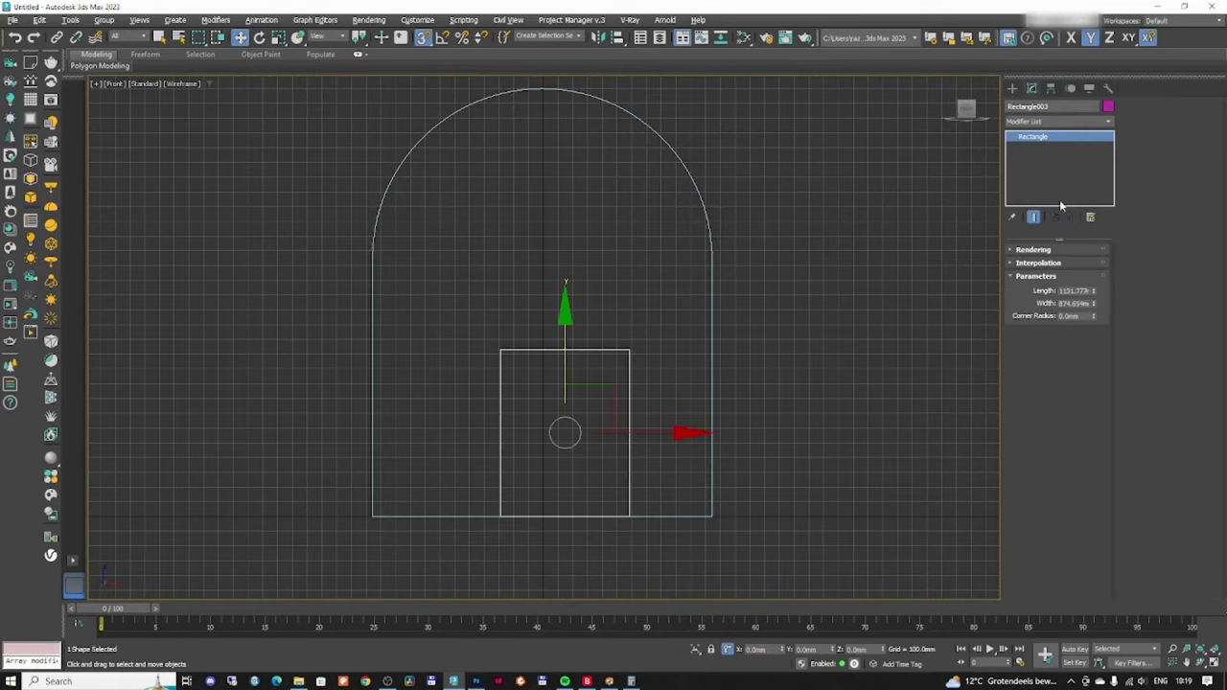
{"action": "type", "text": "1400"}
{"action": "key", "text": "Return"}
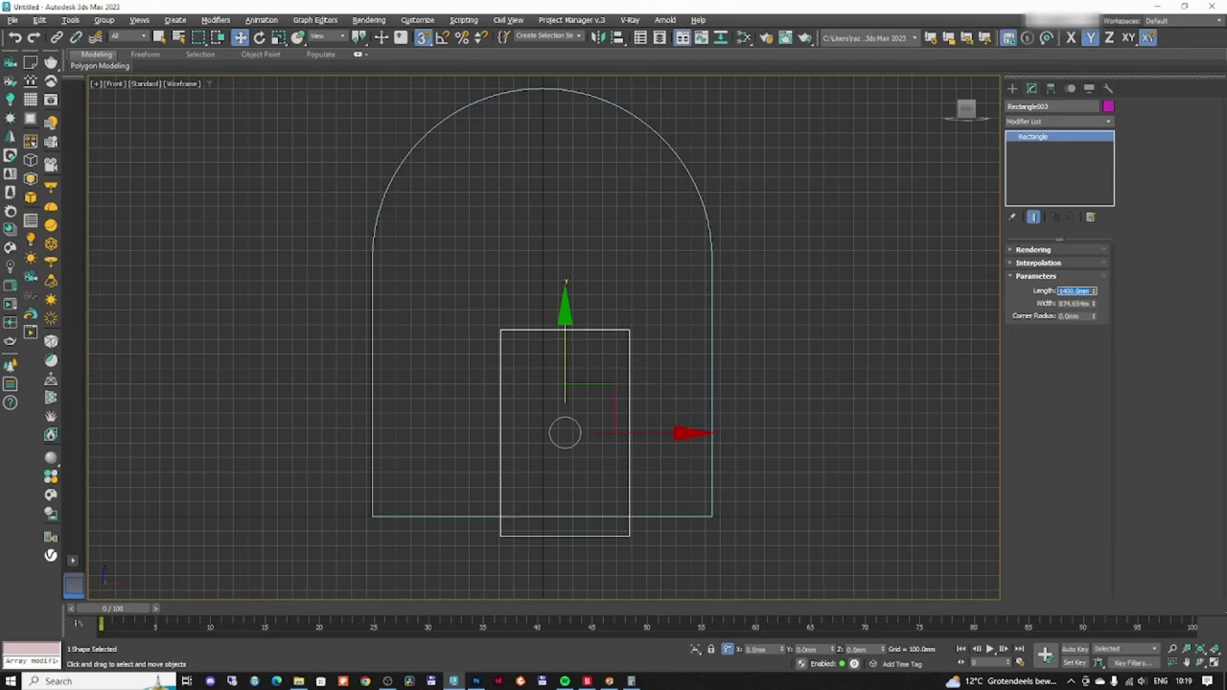
{"action": "key", "text": "Tab"}
{"action": "type", "text": "700"}
{"action": "key", "text": "Return"}
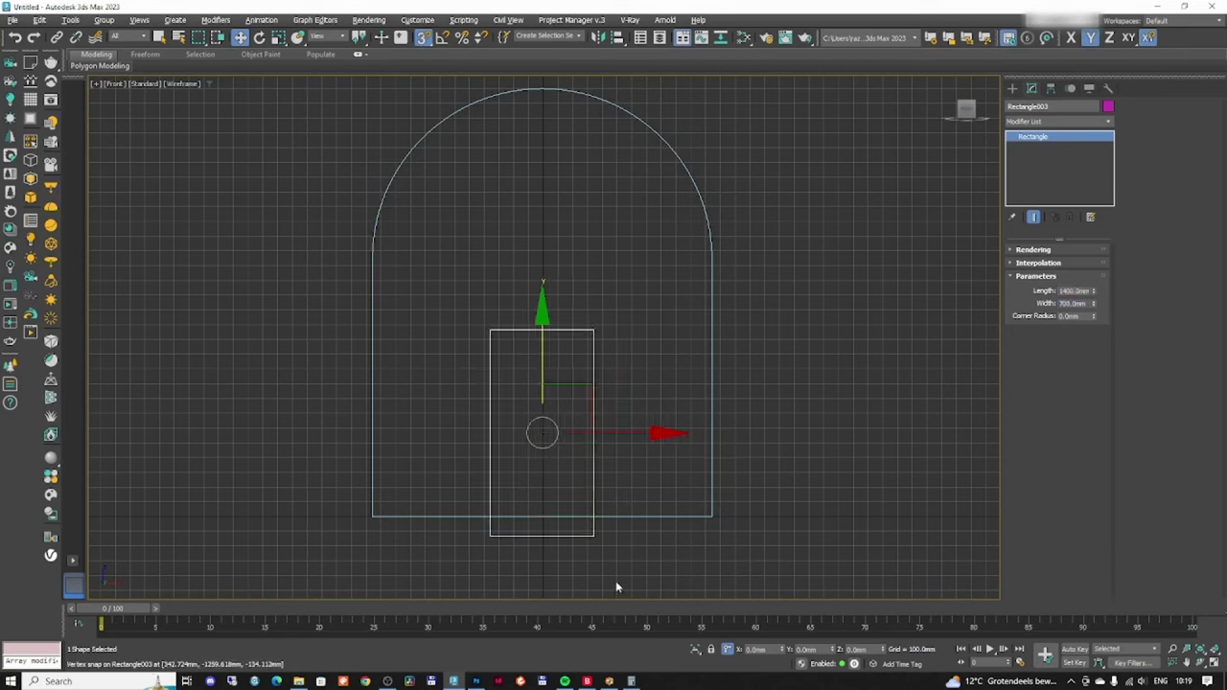
- Snap the rectangle's lower edge to the arch's base line and raise the rectangle by 450 mm
{"action": "left_click_drag", "start_coordinate": [592, 537], "coordinate": [671, 517]}
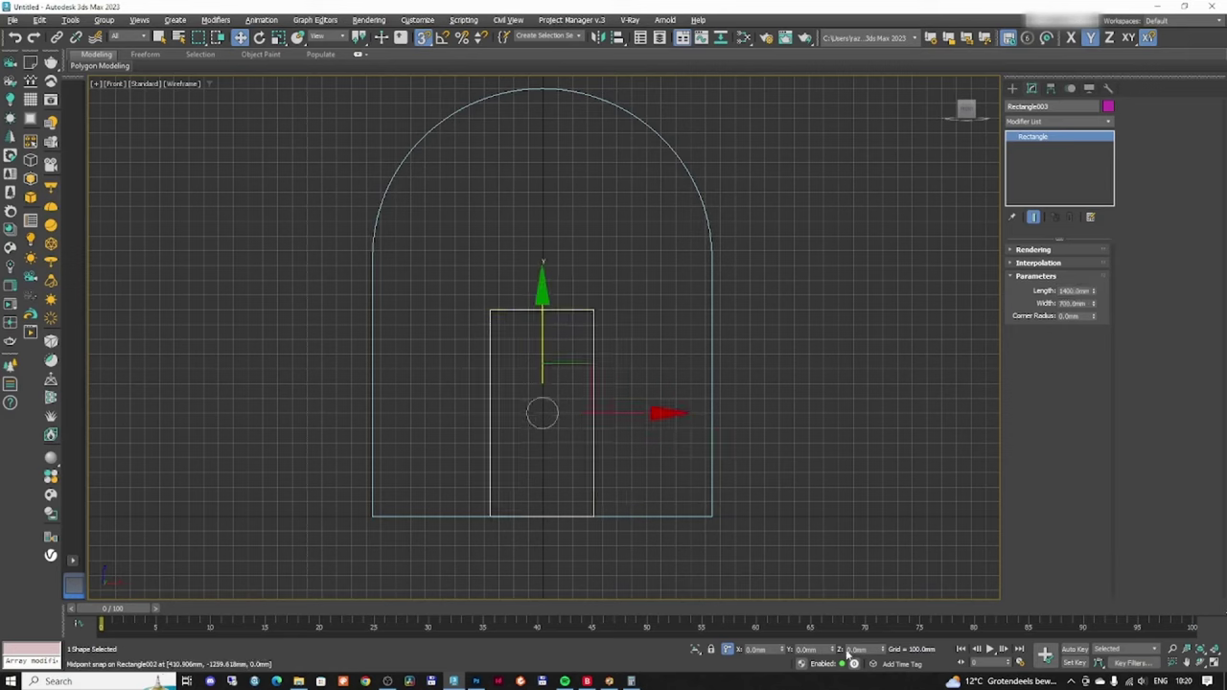
{"action": "type", "text": "45"}
{"action": "type", "text": "0"}
{"action": "key", "text": "Return"}
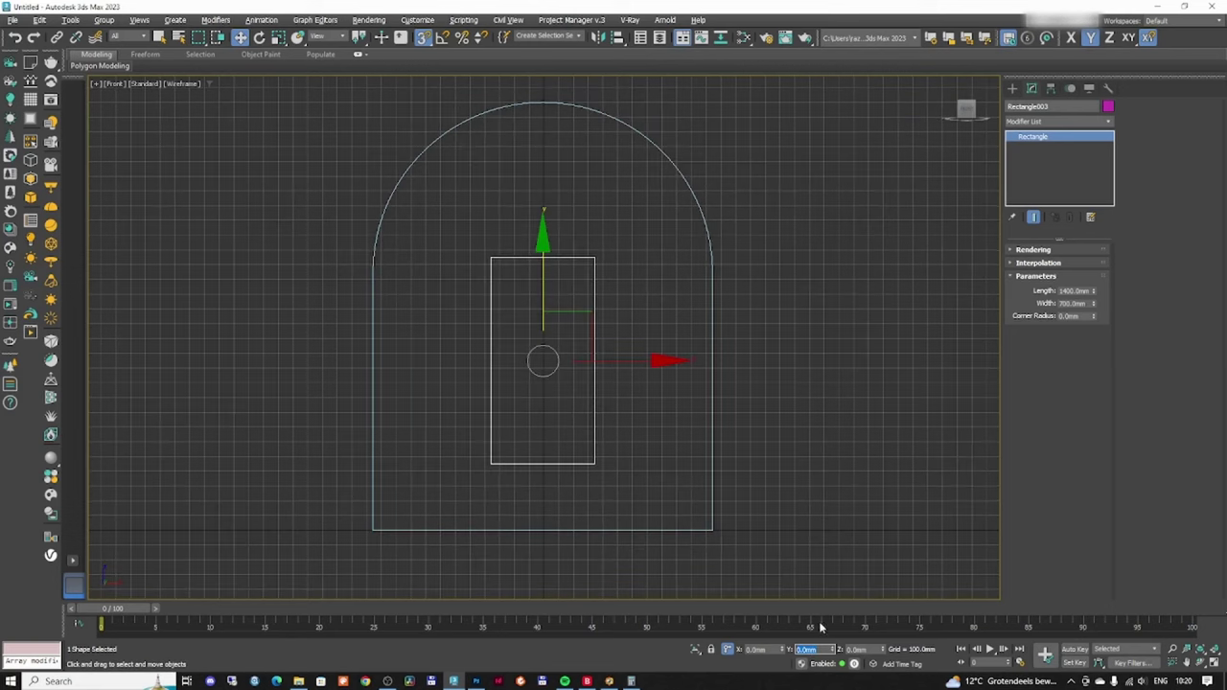
- Compare the rectangle with the reference photo's dimensions and set its width to 1400 mm
{"action": "middle_click_drag", "start_coordinate": [578, 354], "coordinate": [580, 311]}
{"action": "key", "text": "alt+w"}
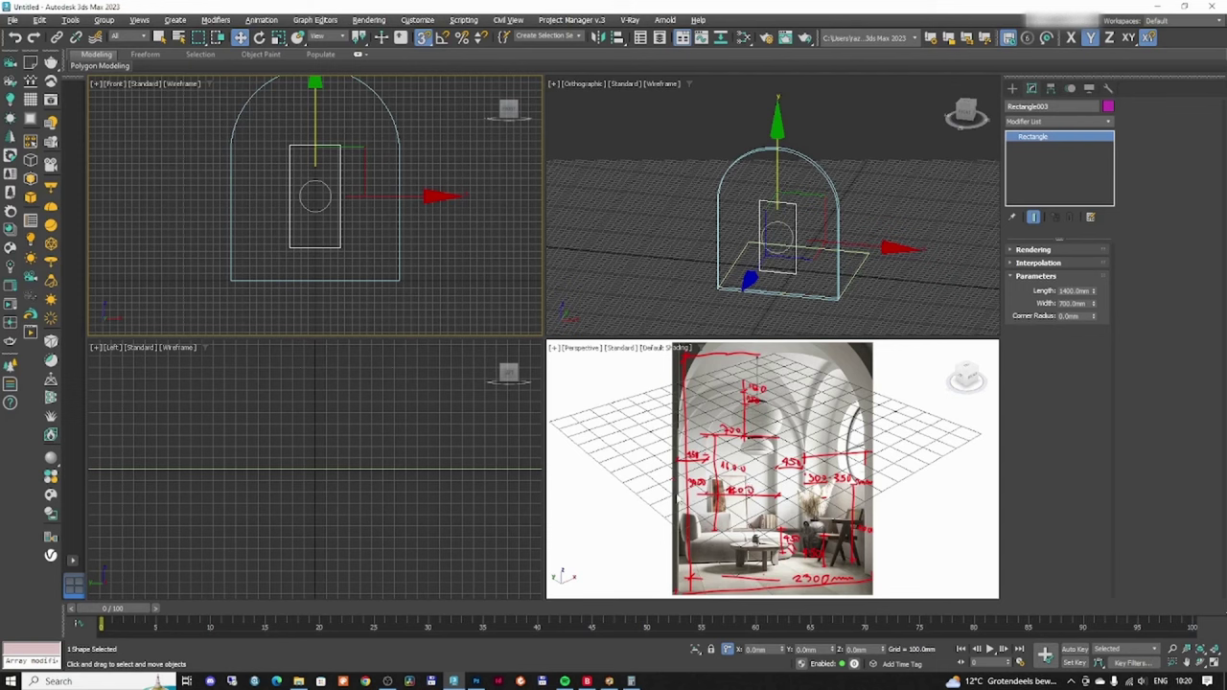
{"action": "scroll", "coordinate": [352, 247], "scroll_direction": "up", "scroll_amount": 4}
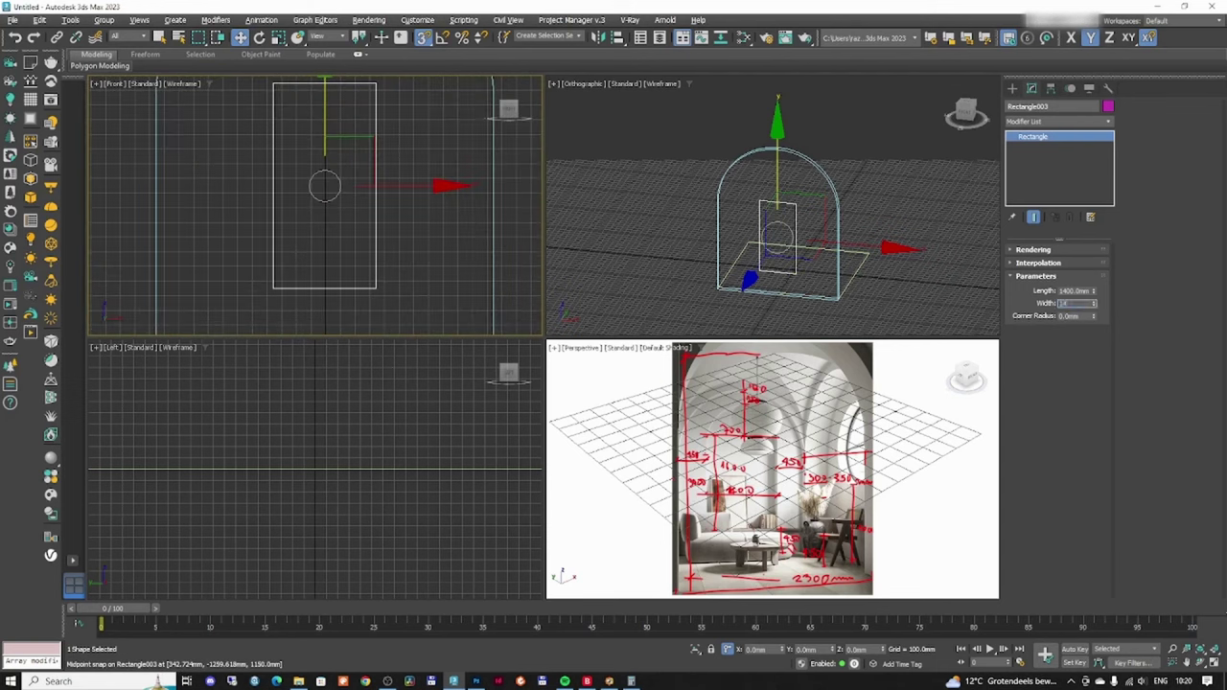
{"action": "key", "text": "Return"}
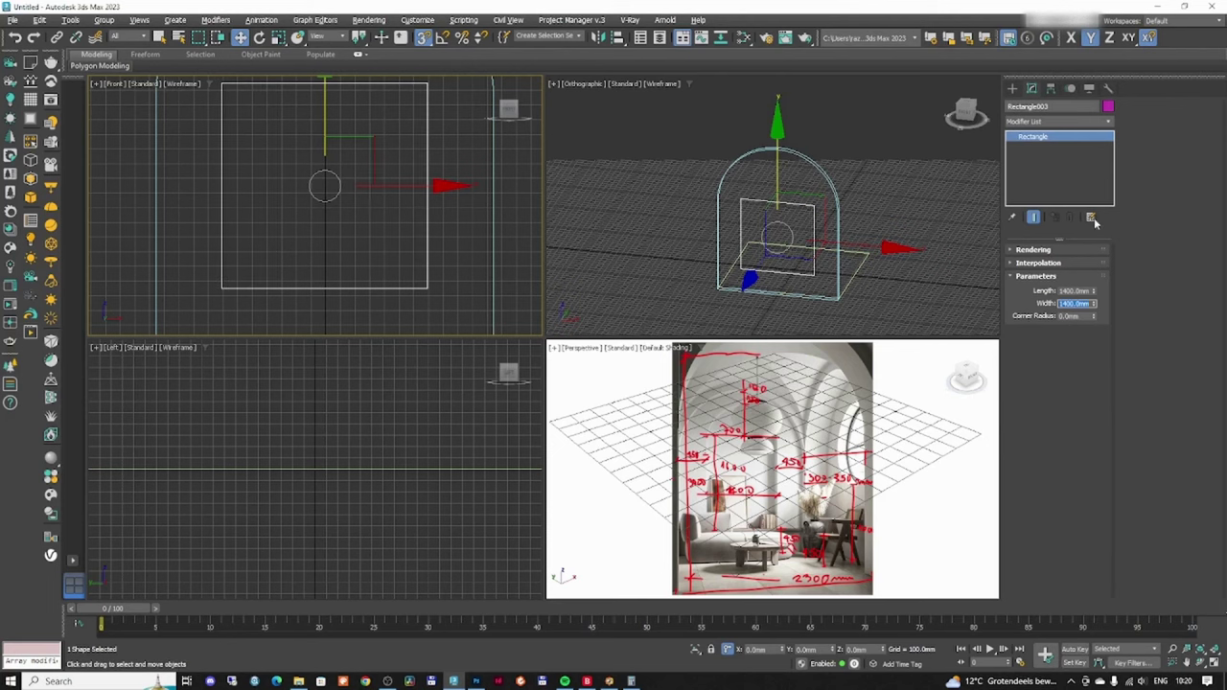
- Draw a circle in front view centred on the midpoint of the rectangle's upper edge and reaching its upper corner
{"action": "scroll", "coordinate": [383, 268], "scroll_direction": "down", "scroll_amount": 4}
{"action": "key", "text": "alt+w"}
{"action": "middle_click_drag", "start_coordinate": [942, 318], "coordinate": [829, 256]}
{"action": "left_click", "coordinate": [1012, 88]}
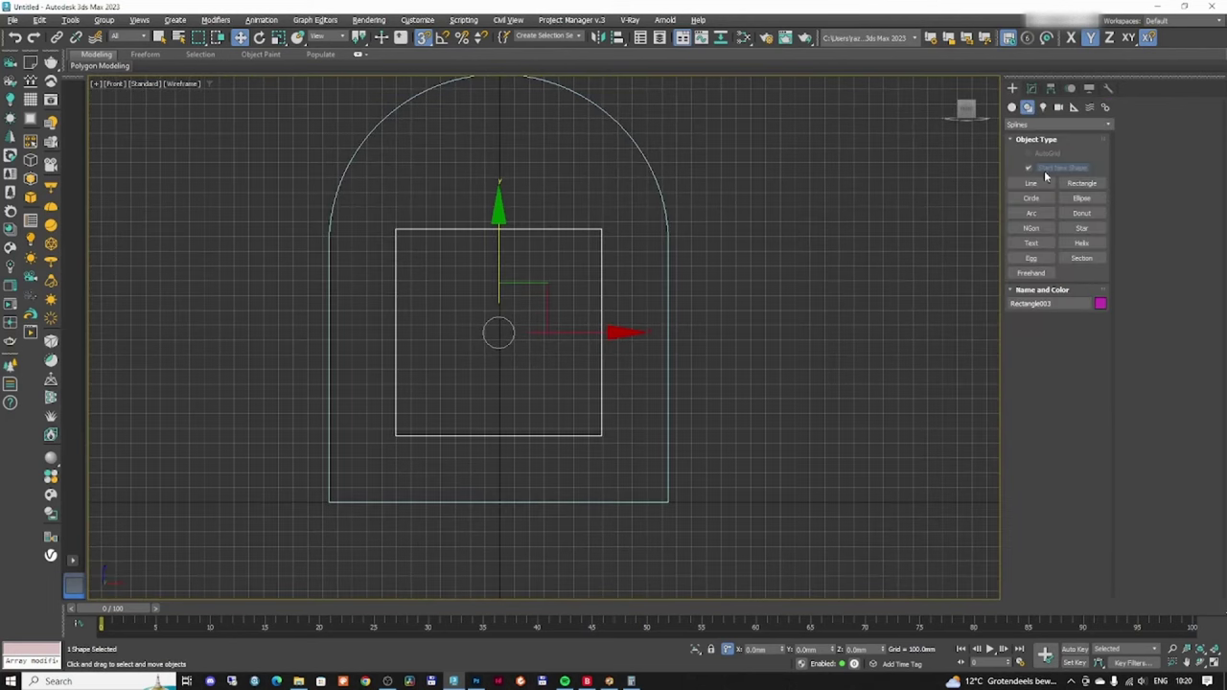
{"action": "left_click", "coordinate": [1031, 198]}
{"action": "left_click_drag", "start_coordinate": [498, 228], "coordinate": [399, 229]}
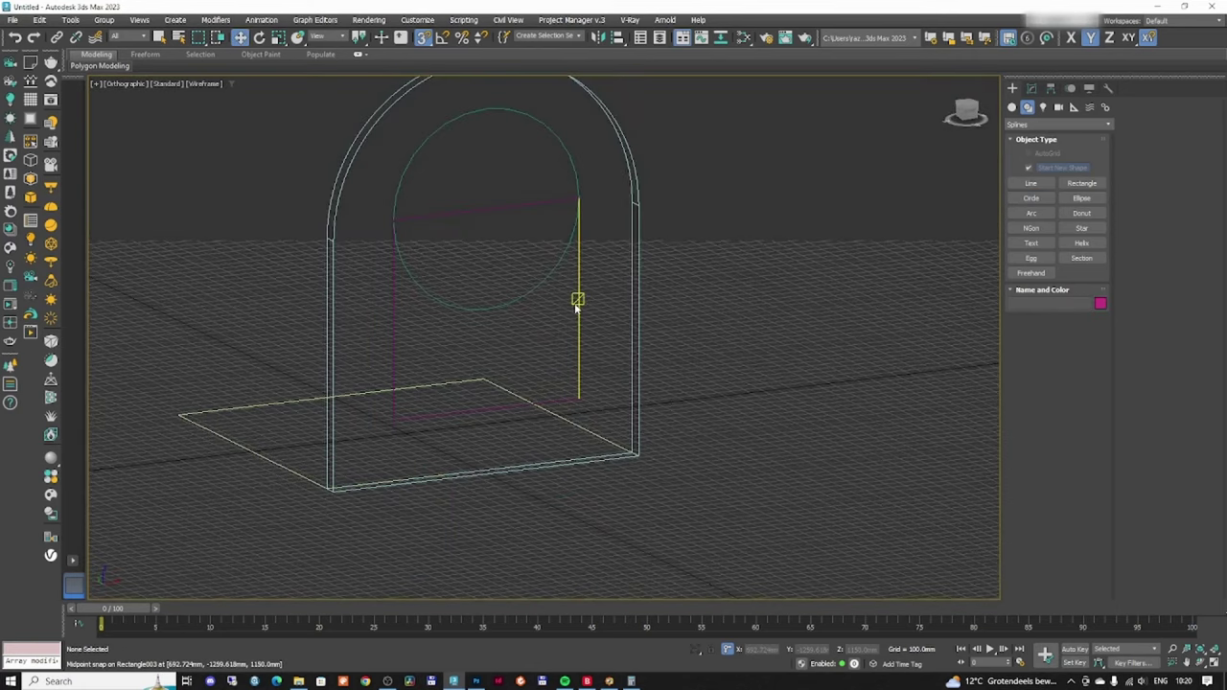
- Apply an Edit Spline modifier to the 1400 mm rectangle and attach the circle to it
{"action": "left_click", "coordinate": [578, 299]}
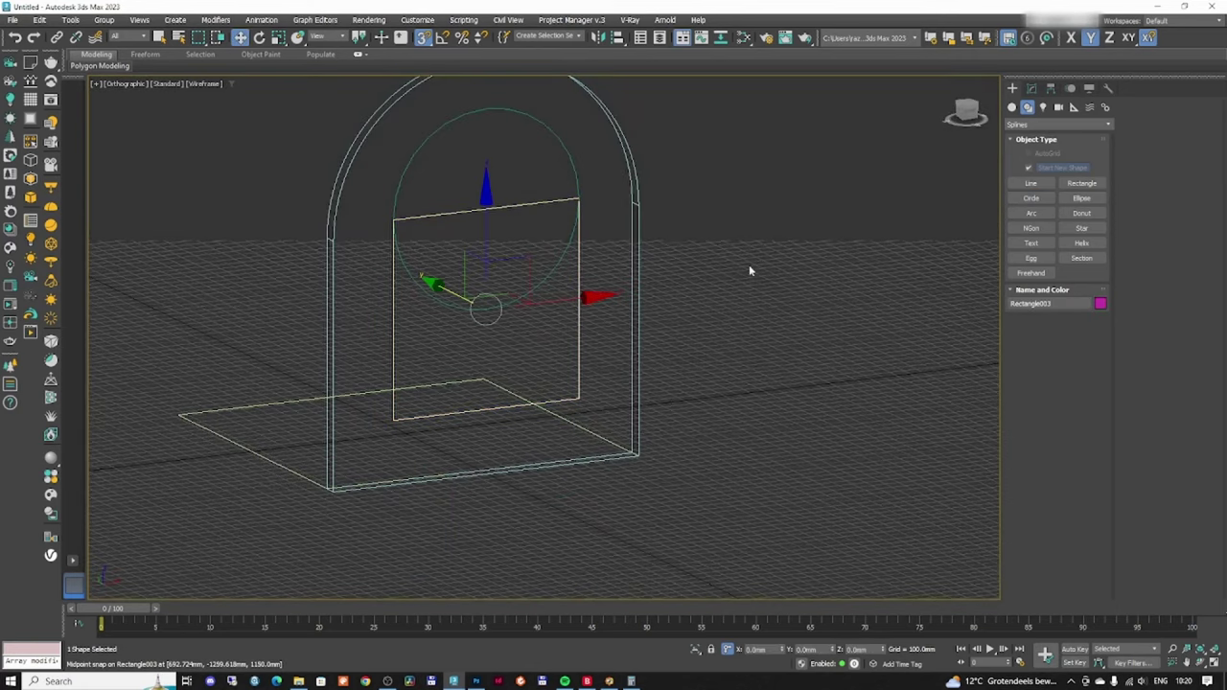
{"action": "left_click", "coordinate": [1031, 87]}
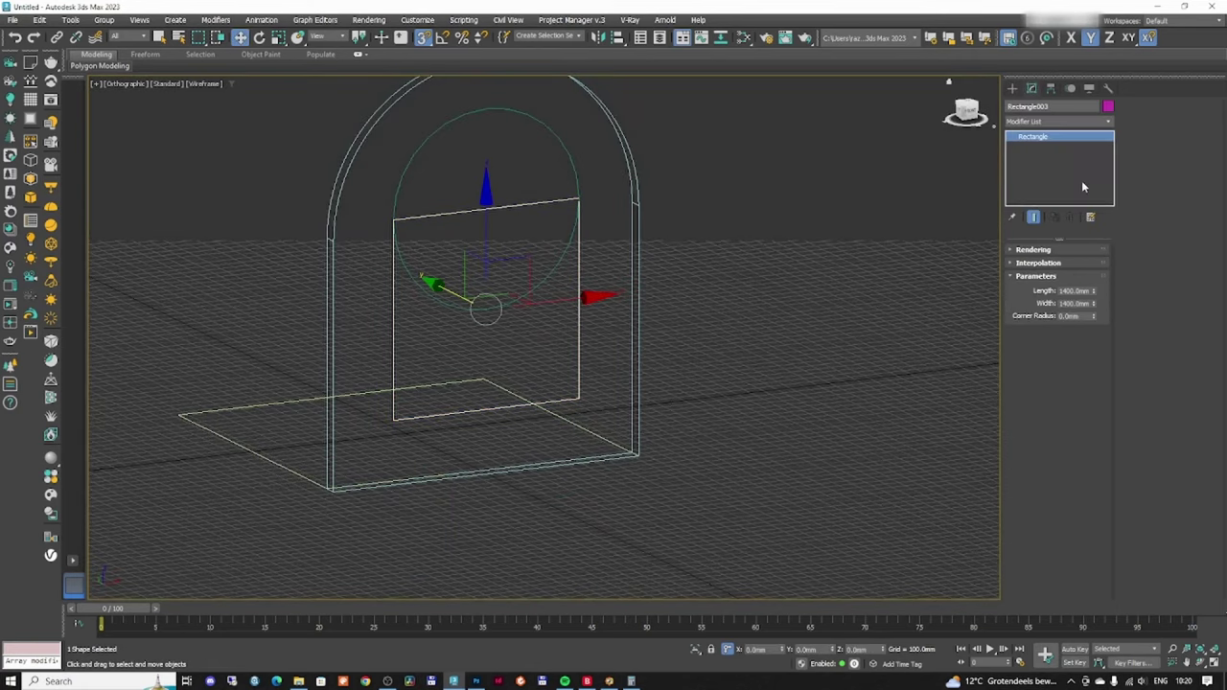
{"action": "right_click", "coordinate": [1053, 136]}
{"action": "left_click", "coordinate": [1054, 120]}
{"action": "key", "text": "e"}
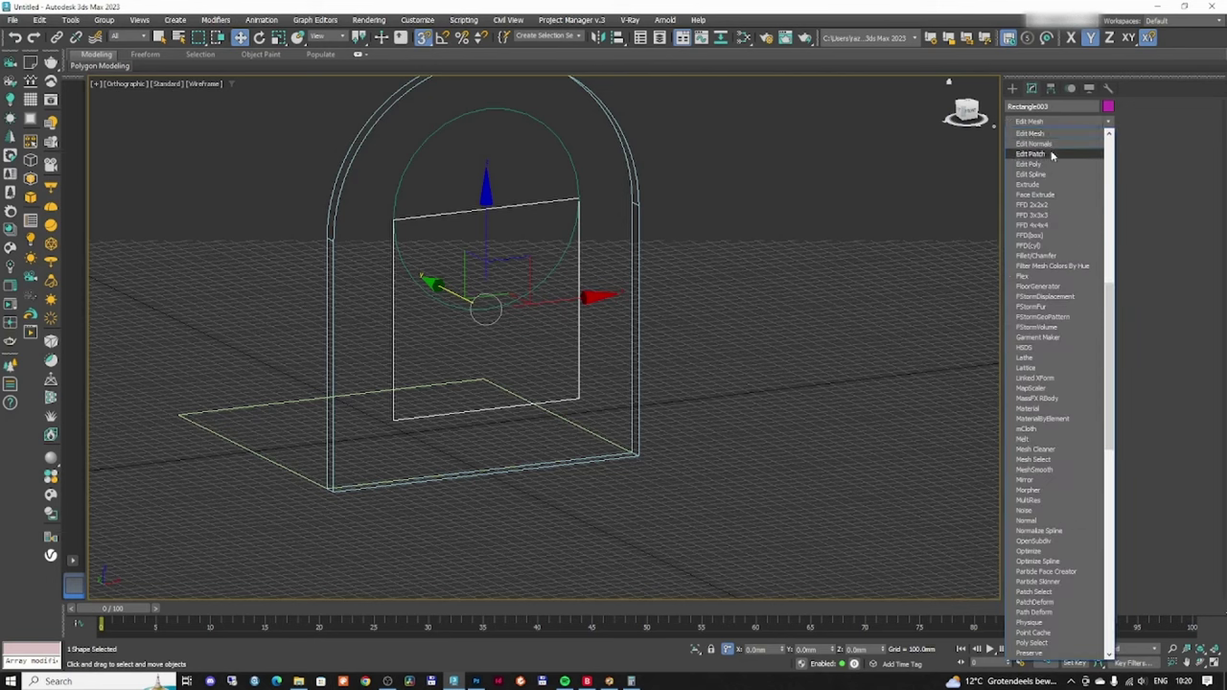
{"action": "left_click", "coordinate": [1051, 165]}
{"action": "key", "text": "ctrl+z"}
{"action": "left_click", "coordinate": [1048, 175]}
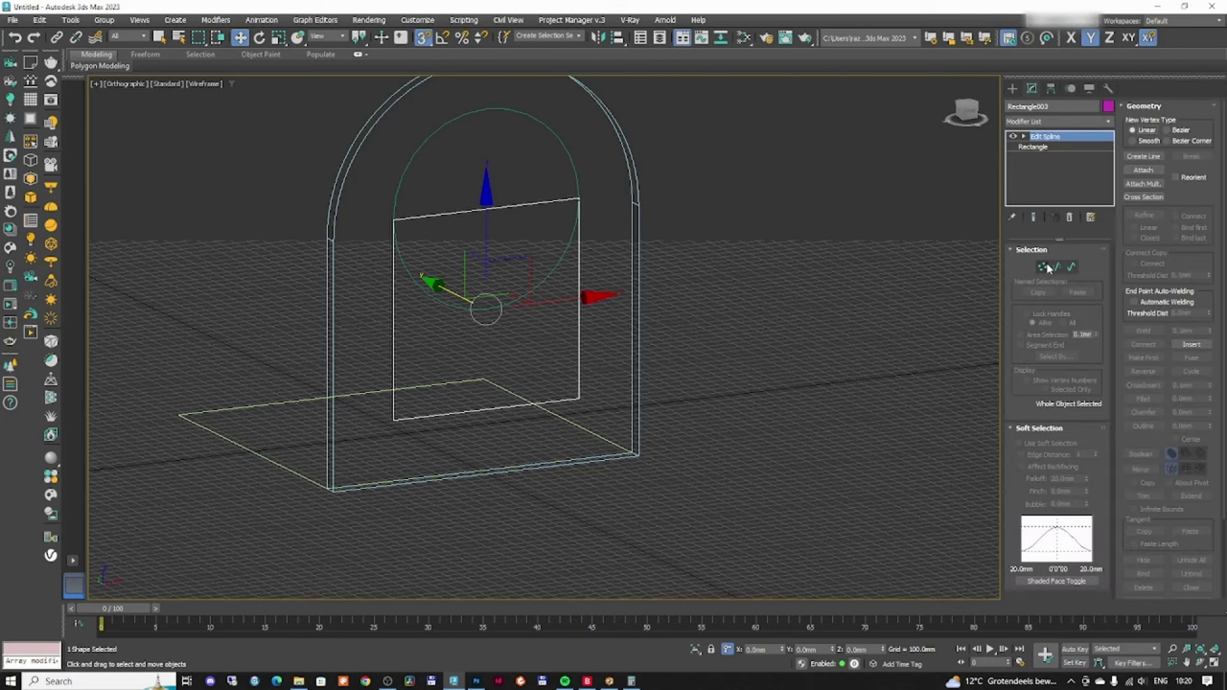
{"action": "left_click", "coordinate": [1143, 169]}
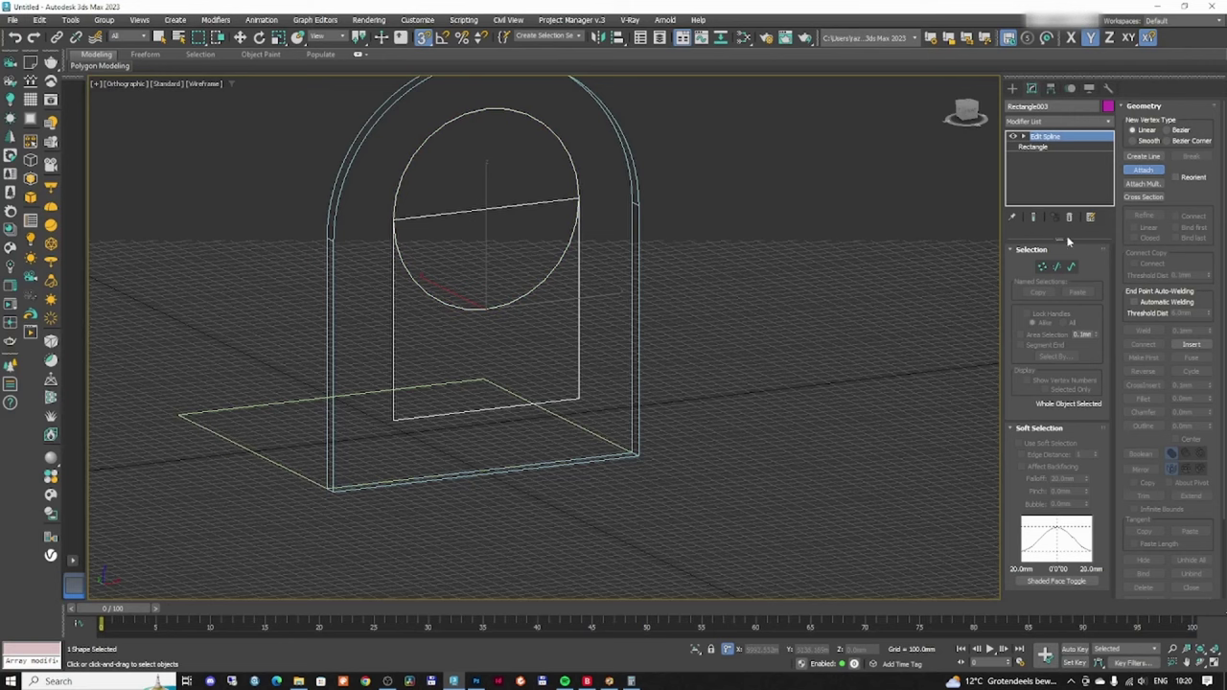
- Delete the rectangle's upper segment and the circle's two lower arcs to leave one inner arch outline
{"action": "left_click", "coordinate": [1056, 267]}
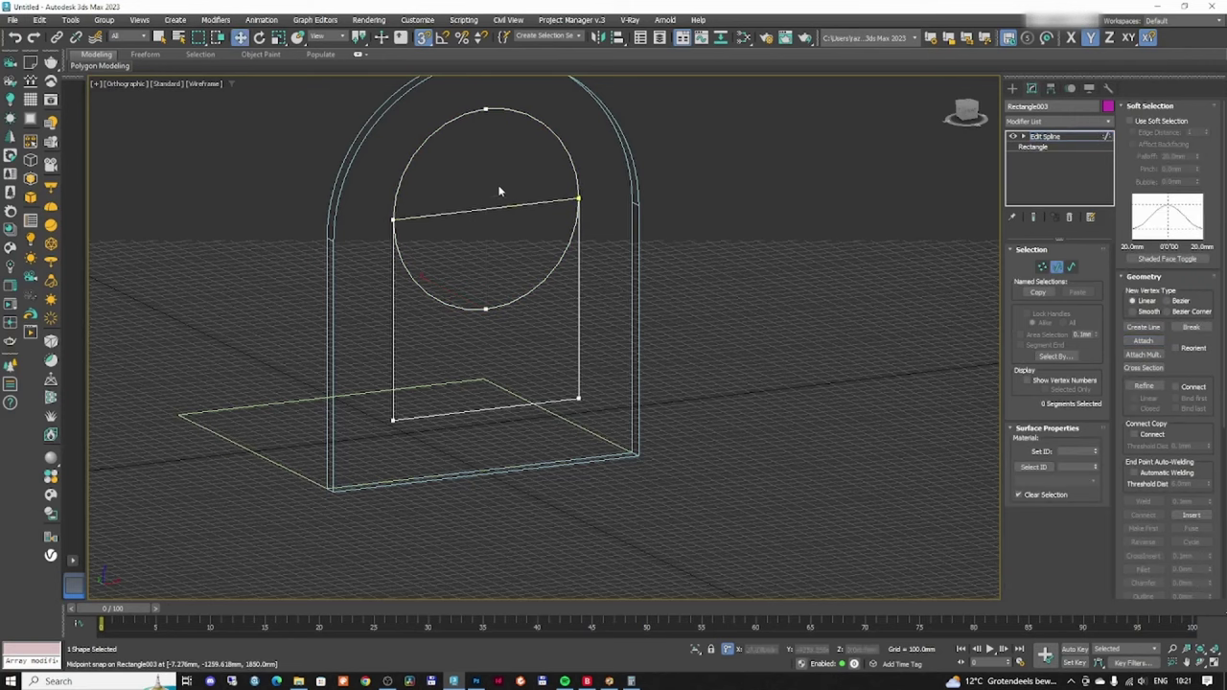
{"action": "left_click_drag", "start_coordinate": [455, 376], "coordinate": [457, 374]}
{"action": "key", "text": "Delete"}
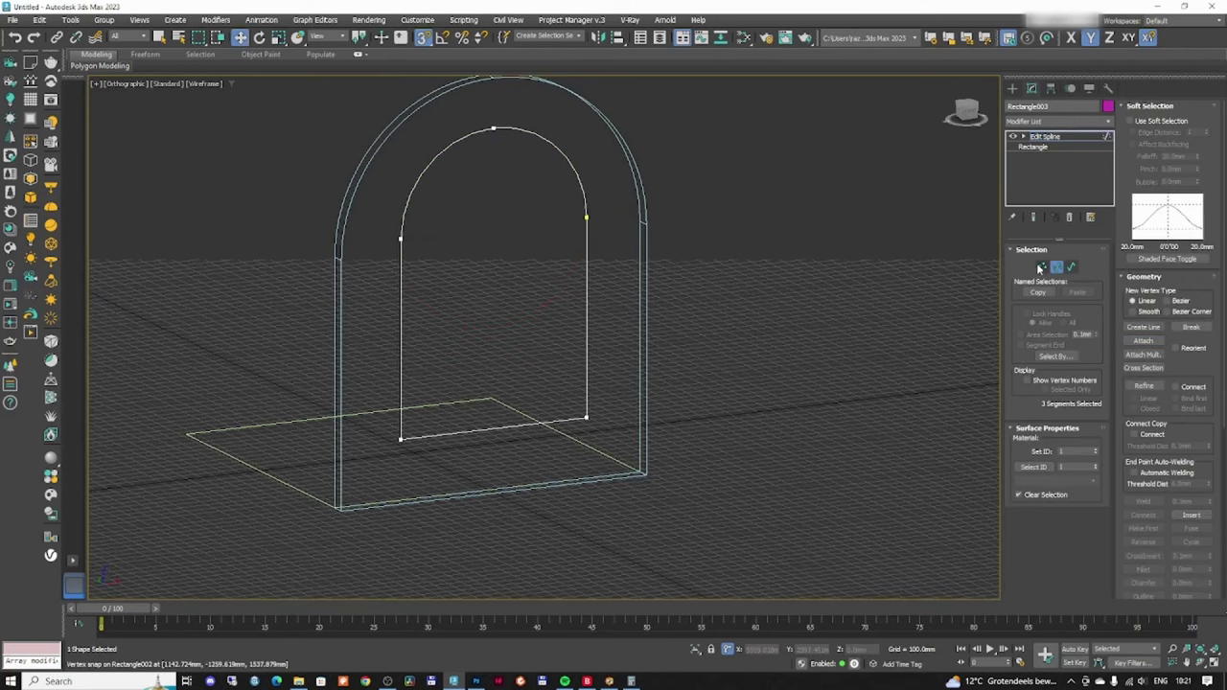
{"action": "left_click", "coordinate": [1040, 267]}
{"action": "left_click", "coordinate": [649, 246]}
{"action": "middle_click_drag", "start_coordinate": [650, 246], "coordinate": [508, 192]}
{"action": "left_click", "coordinate": [1044, 270]}
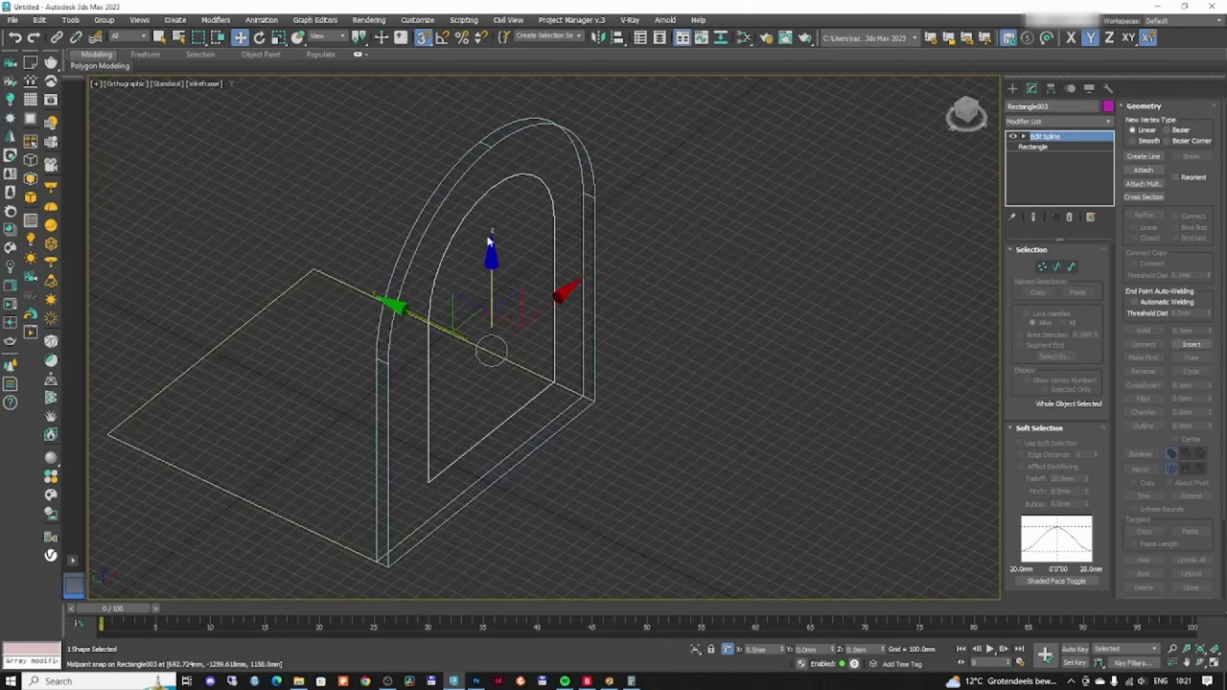
- Examine the inner arch against the outer arch from several angles and review the dimensions on the reference photo
{"action": "left_click", "coordinate": [423, 37]}
{"action": "scroll", "coordinate": [481, 340], "scroll_direction": "up", "scroll_amount": 3}
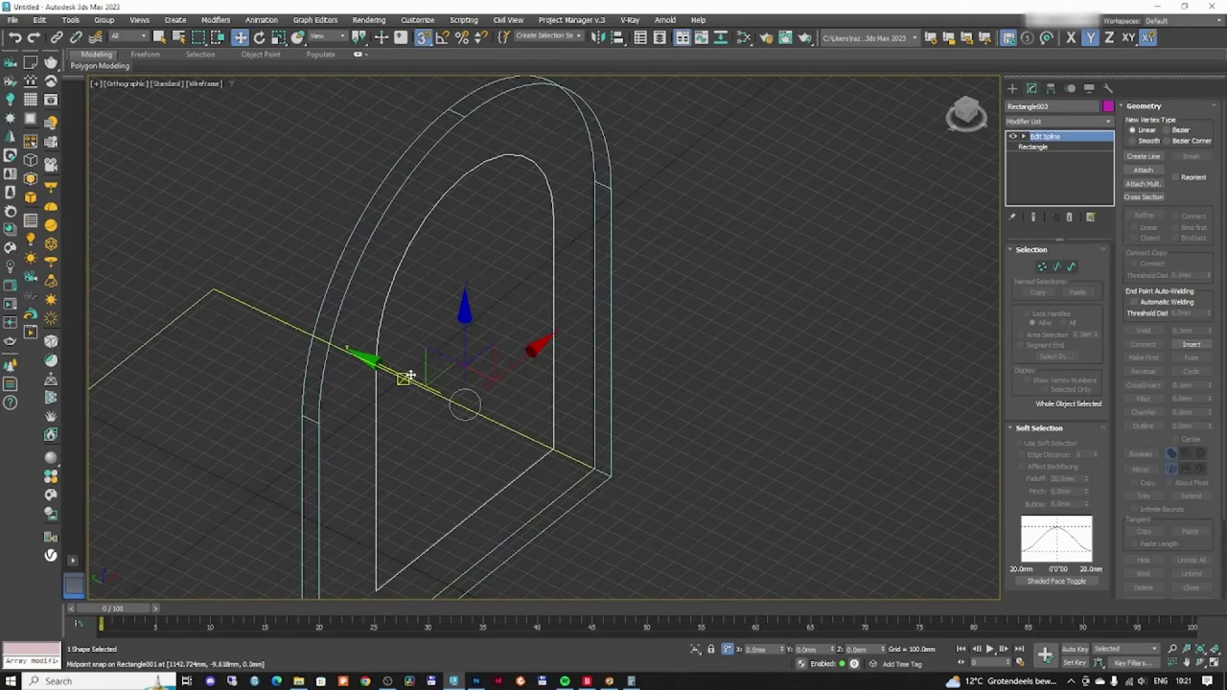
{"action": "middle_click_drag", "start_coordinate": [414, 377], "coordinate": [508, 342], "text": "alt"}
{"action": "scroll", "coordinate": [507, 342], "scroll_direction": "up", "scroll_amount": 2}
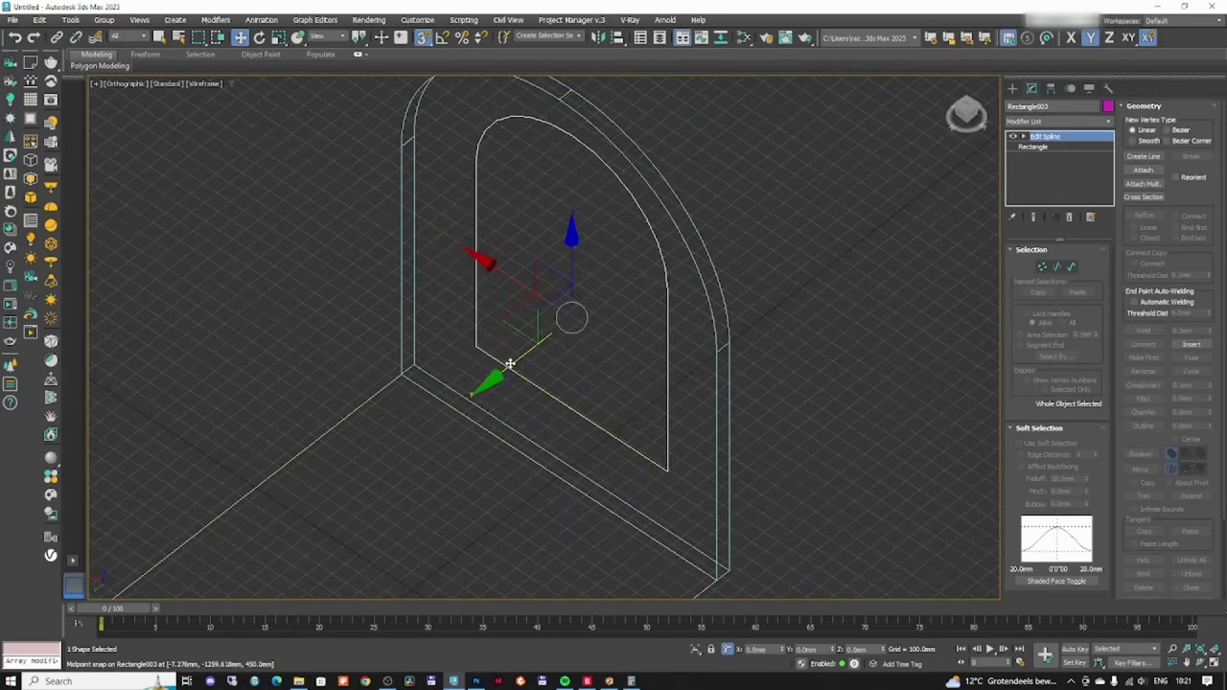
{"action": "key", "text": "F3"}
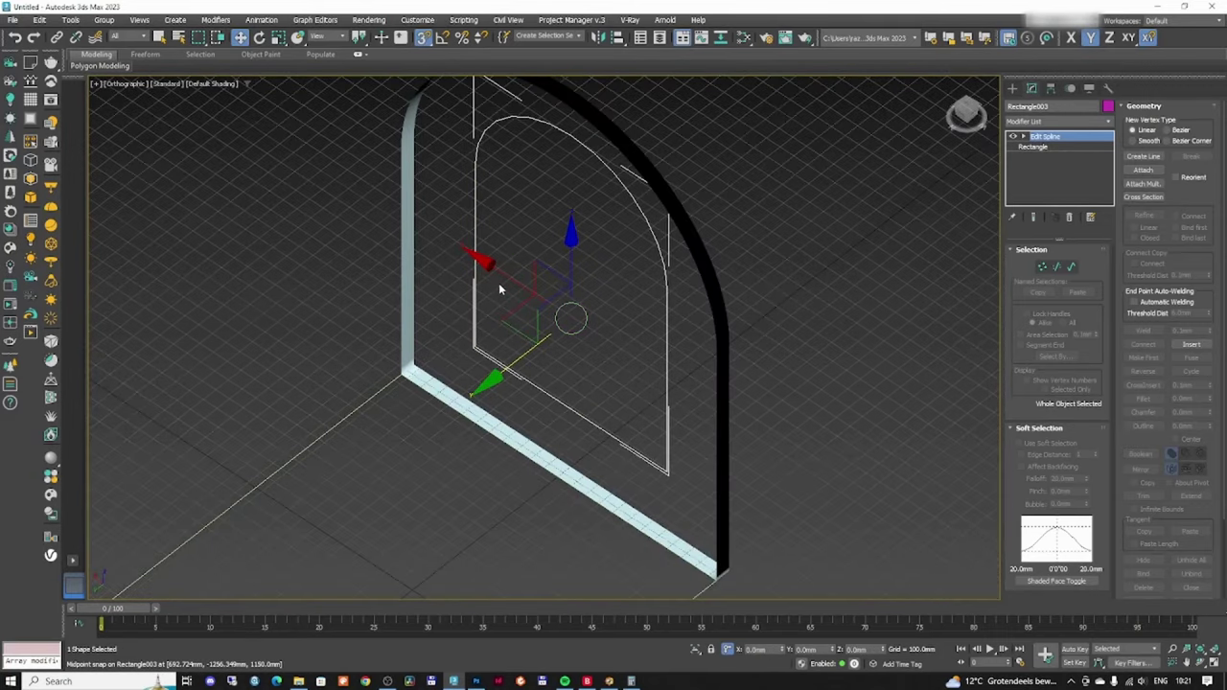
{"action": "mouse_move", "coordinate": [498, 288]}
{"action": "middle_mouse_down", "text": "alt"}
{"action": "mouse_move", "coordinate": [547, 252]}
{"action": "mouse_move", "coordinate": [623, 268]}
{"action": "middle_mouse_up", "text": "alt"}
{"action": "key", "text": "F3"}
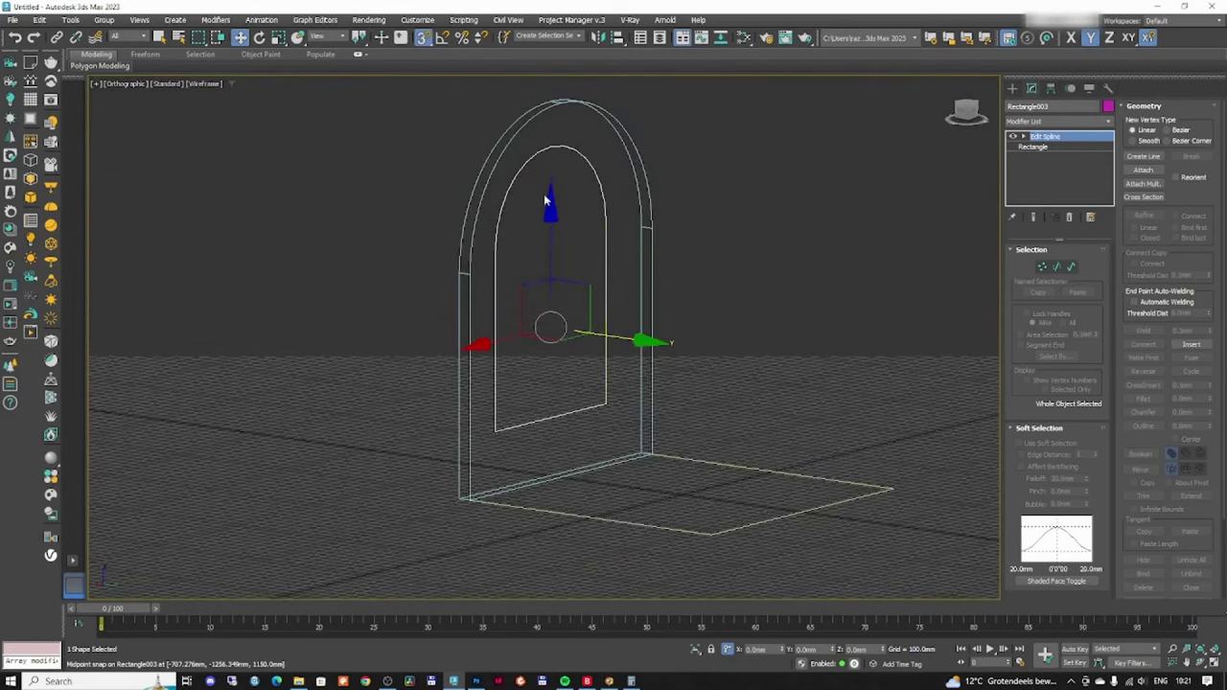
{"action": "middle_click_drag", "start_coordinate": [544, 199], "coordinate": [654, 275], "text": "alt"}
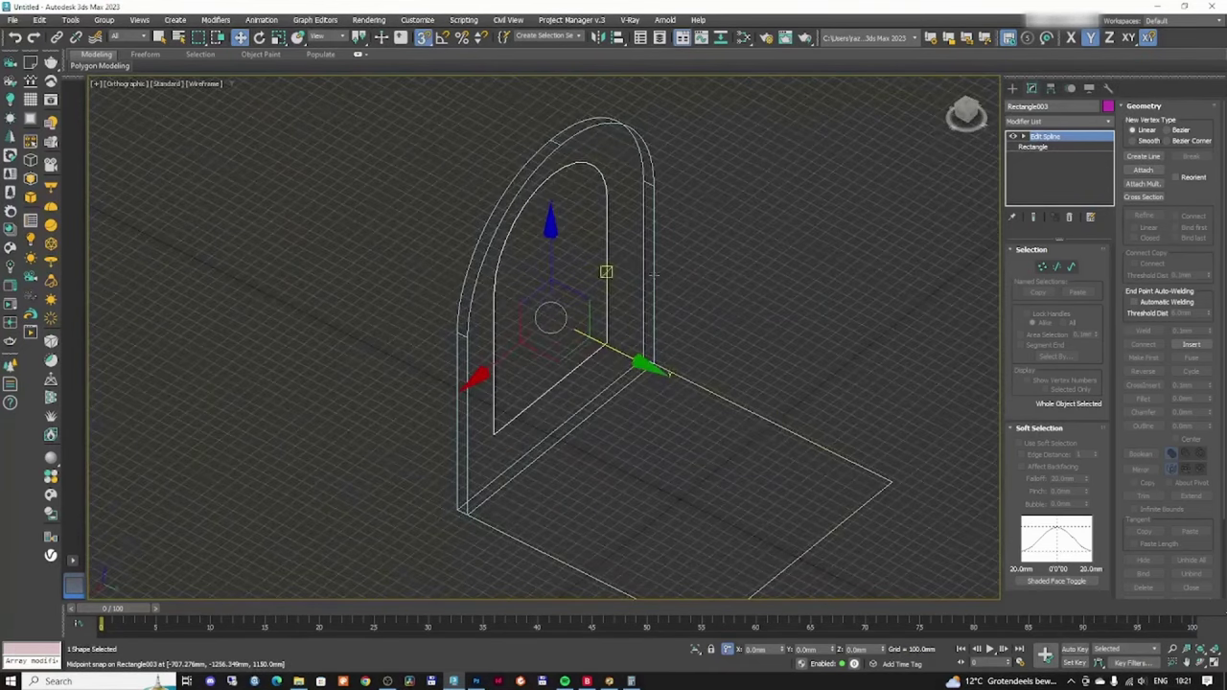
{"action": "key", "text": "alt+w"}
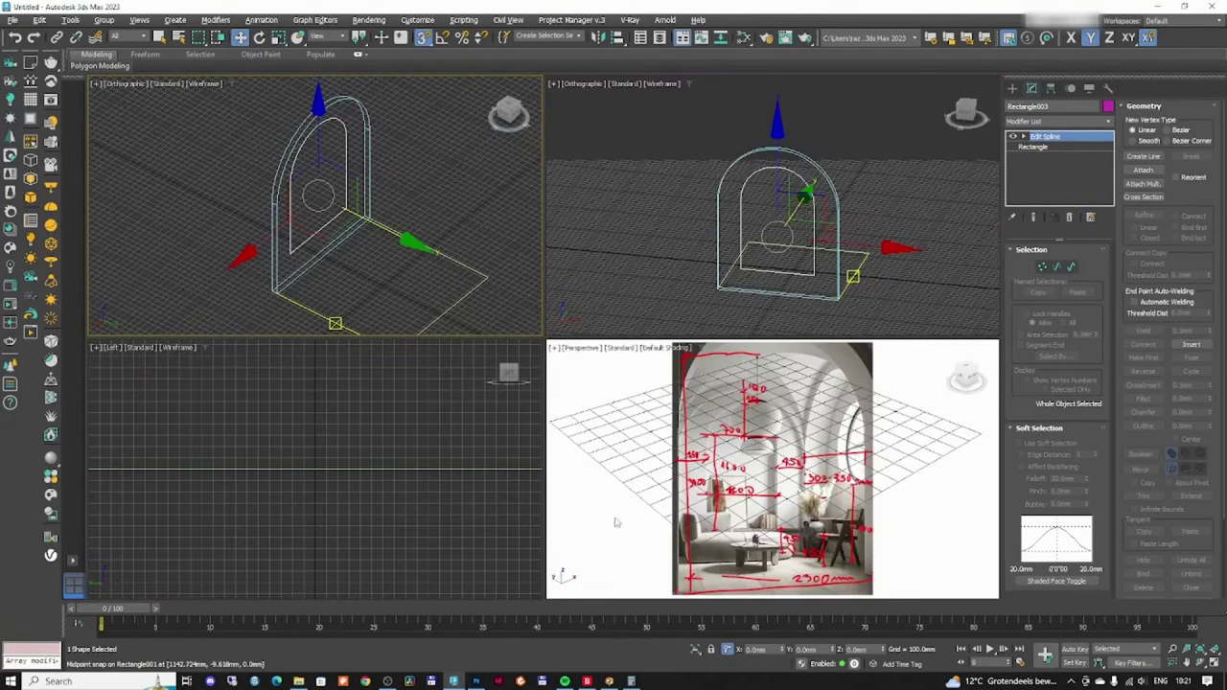
{"action": "key", "text": "alt+w"}
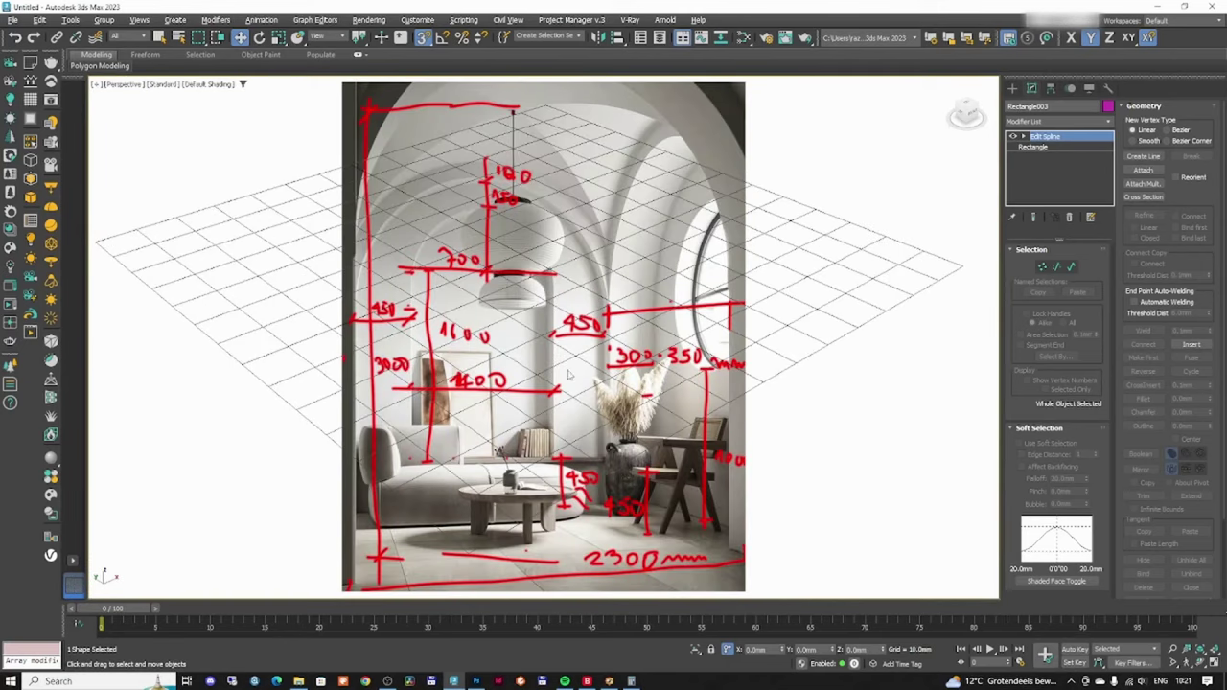
{"action": "key", "text": "alt+w"}
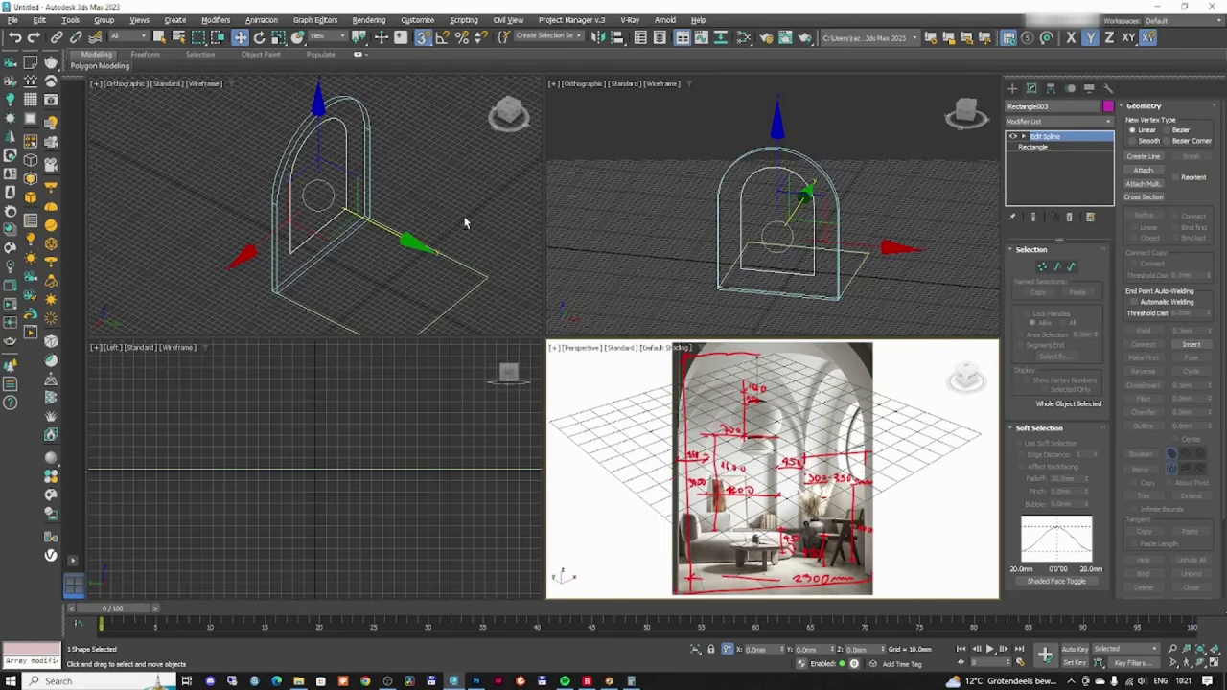
{"action": "scroll", "coordinate": [322, 224], "scroll_direction": "up", "scroll_amount": 4}
{"action": "middle_click_drag", "start_coordinate": [322, 223], "coordinate": [407, 285]}
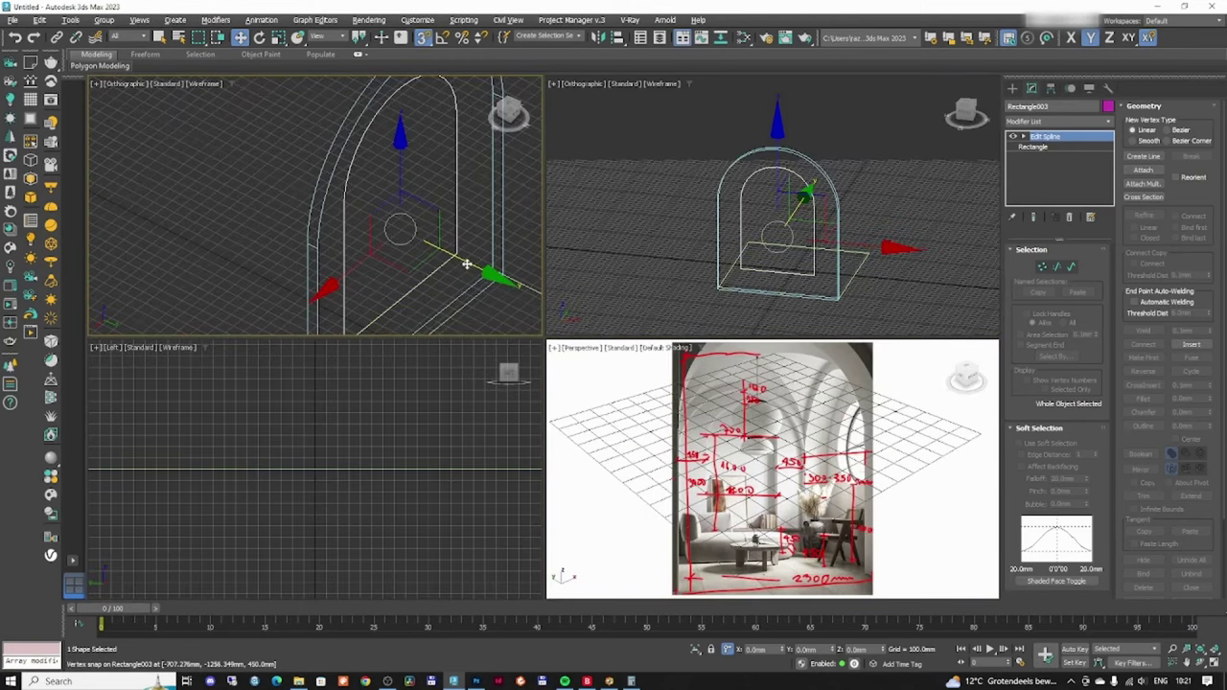
- Copy the inner arch outline in place, recheck the reference photo, and offset the copy by -100 mm in Y
{"action": "mouse_move", "coordinate": [466, 264]}
{"action": "left_mouse_down", "text": "shift"}
{"action": "mouse_move", "coordinate": [443, 246]}
{"action": "mouse_move", "coordinate": [455, 256]}
{"action": "left_mouse_up", "text": "shift"}
{"action": "left_click", "coordinate": [614, 392]}
{"action": "key", "text": "alt+w"}
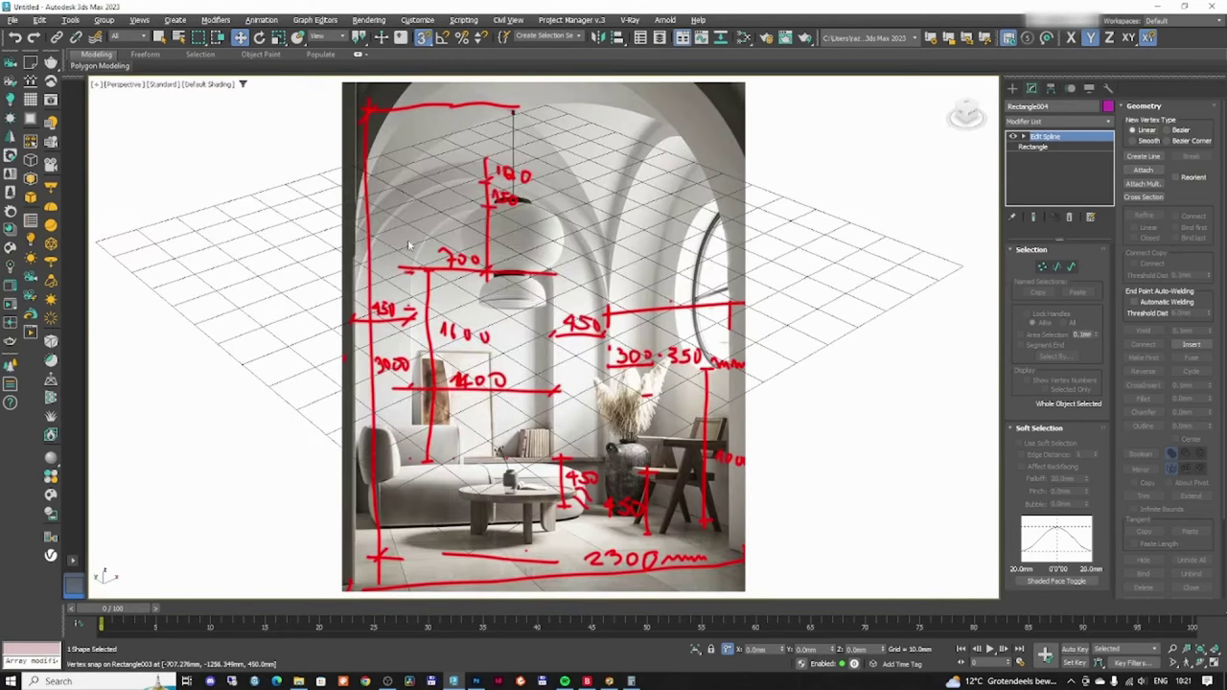
{"action": "middle_click_drag", "start_coordinate": [410, 245], "coordinate": [450, 143]}
{"action": "key", "text": "alt+w"}
{"action": "middle_click_drag", "start_coordinate": [475, 220], "coordinate": [471, 231]}
{"action": "key", "text": "alt+w"}
{"action": "middle_click_drag", "start_coordinate": [577, 294], "coordinate": [416, 205]}
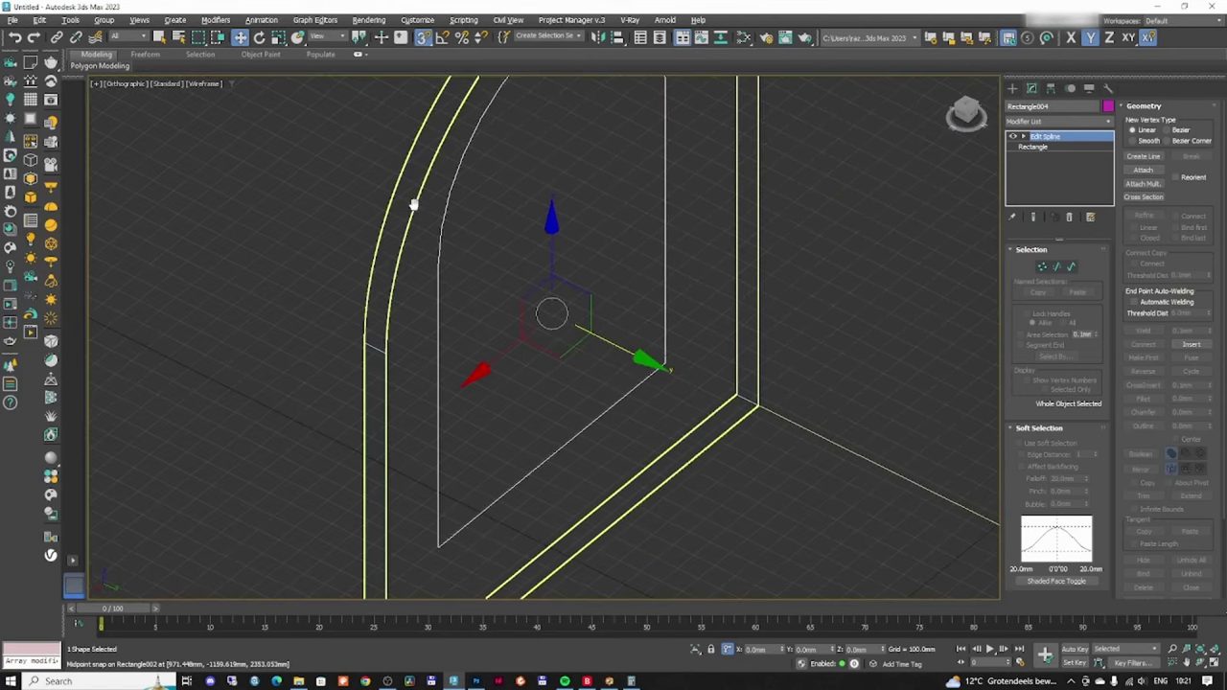
{"action": "scroll", "coordinate": [489, 242], "scroll_direction": "down", "scroll_amount": 4}
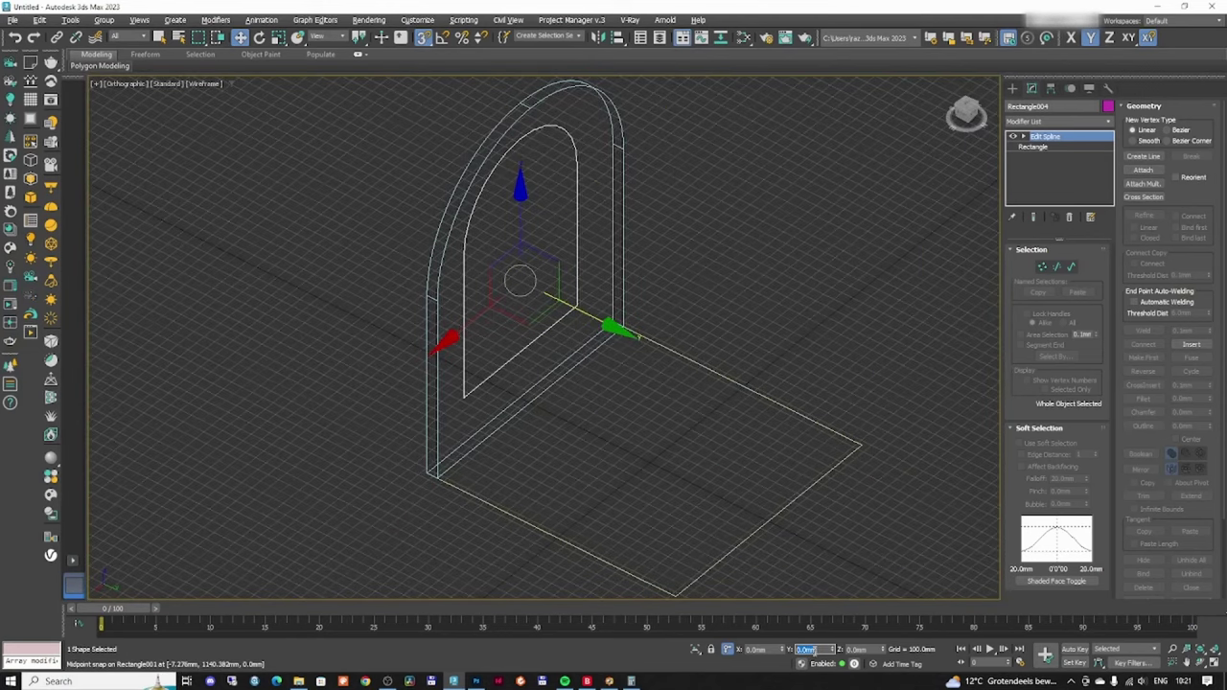
{"action": "type", "text": "-1"}
{"action": "key", "text": "Return"}
{"action": "middle_click_drag", "start_coordinate": [447, 177], "coordinate": [545, 217], "text": "alt"}
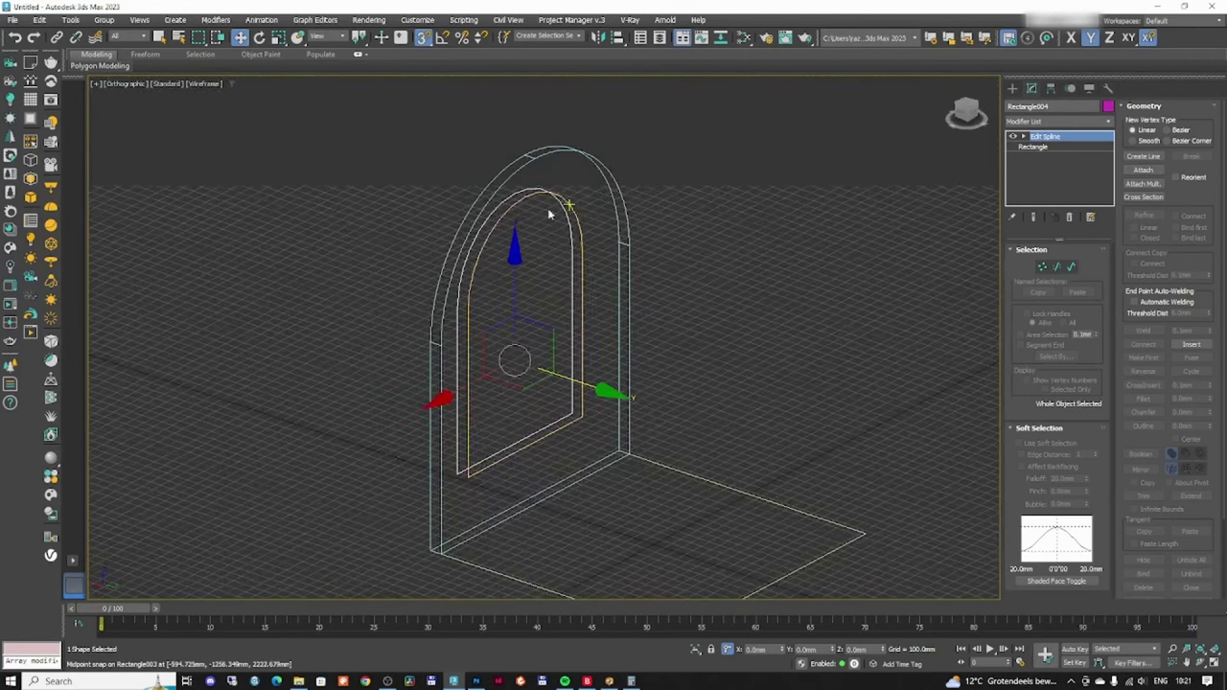
- Attach the original inner arch outline to the offset copy
{"action": "scroll", "coordinate": [549, 217], "scroll_direction": "up", "scroll_amount": 5}
{"action": "left_click", "coordinate": [1143, 170]}
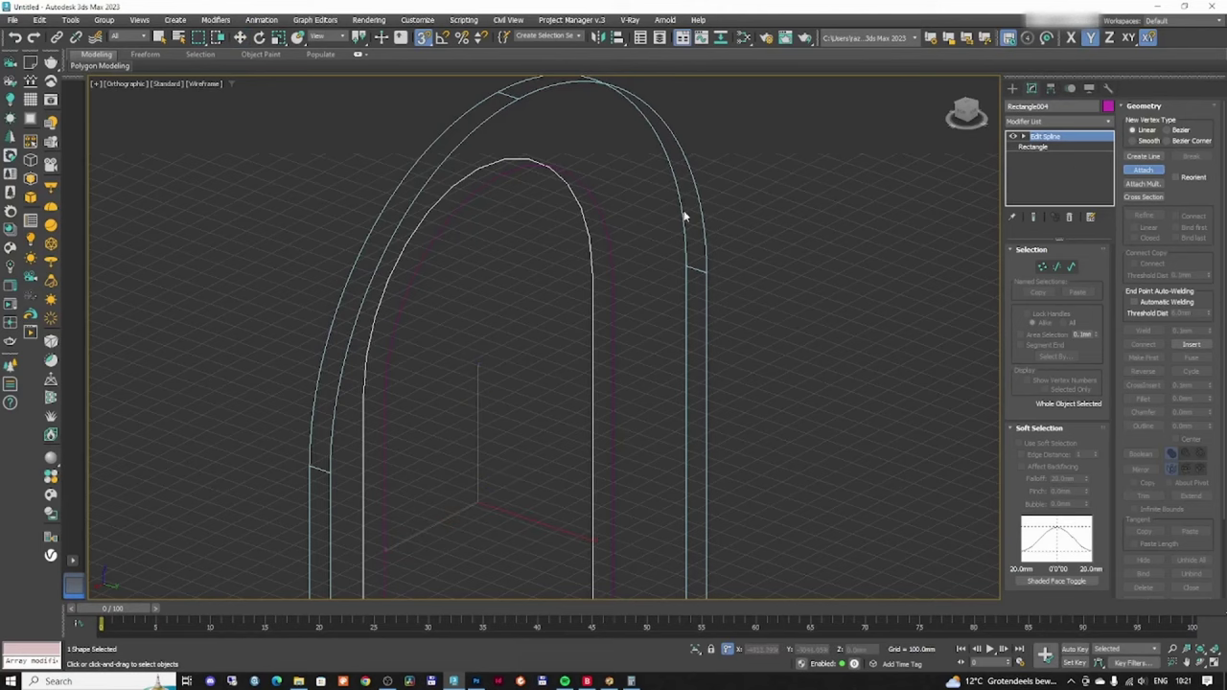
{"action": "left_click", "coordinate": [607, 216]}
{"action": "scroll", "coordinate": [621, 219], "scroll_direction": "down", "scroll_amount": 3}
{"action": "middle_click_drag", "start_coordinate": [625, 219], "coordinate": [602, 225], "text": "alt"}
{"action": "left_click", "coordinate": [1143, 168]}
- Connect the top vertices of the two inner arch outlines with a snapped line at vertex level
{"action": "left_click", "coordinate": [1143, 158]}
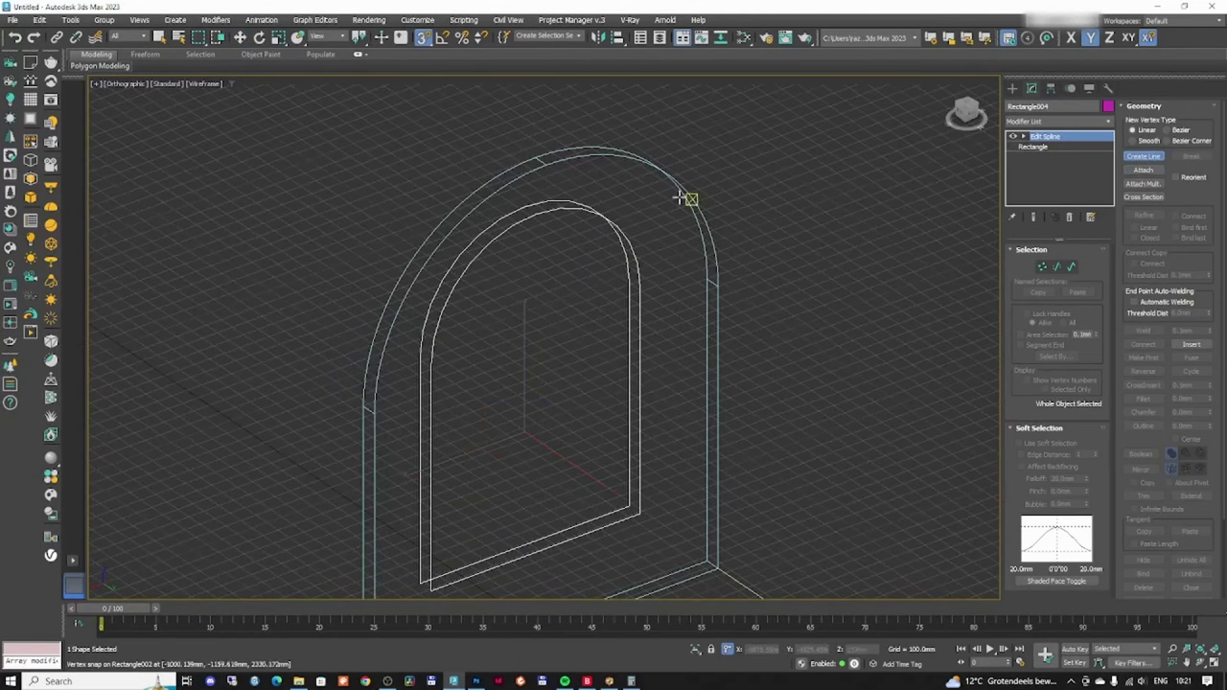
{"action": "middle_click_drag", "start_coordinate": [681, 199], "coordinate": [635, 208], "text": "alt"}
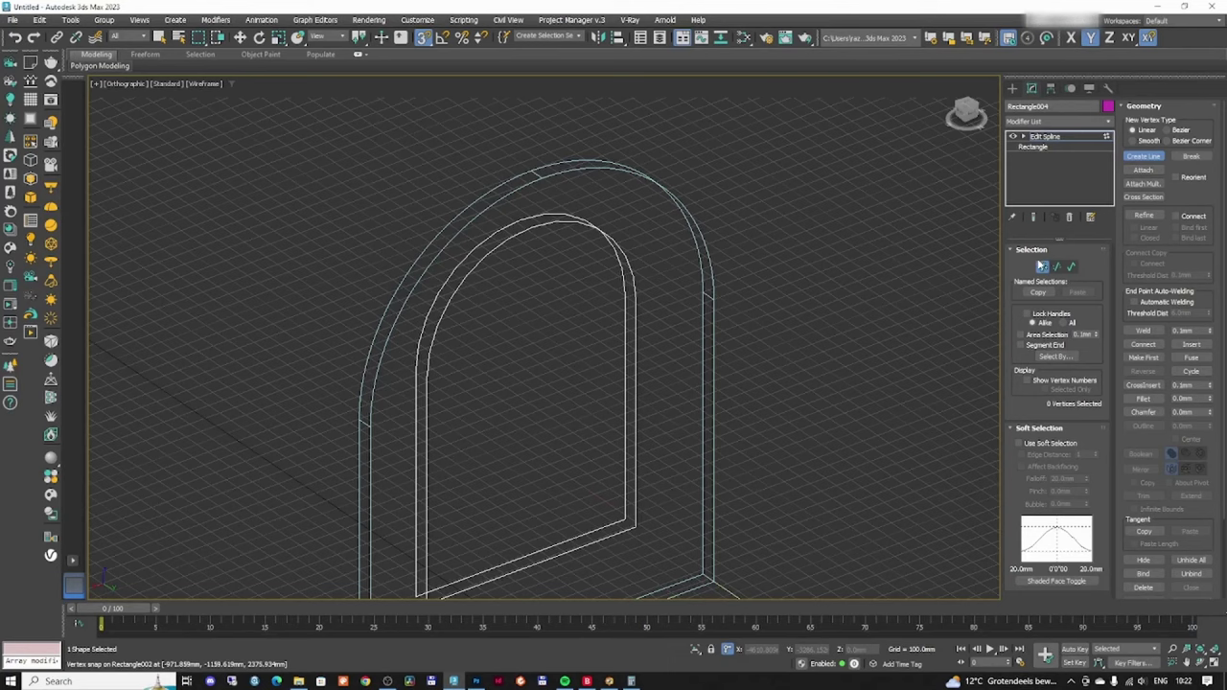
{"action": "left_click", "coordinate": [1040, 267]}
{"action": "left_click", "coordinate": [1041, 266]}
{"action": "scroll", "coordinate": [551, 218], "scroll_direction": "up", "scroll_amount": 5}
{"action": "left_click", "coordinate": [467, 225]}
{"action": "left_click", "coordinate": [498, 246]}
{"action": "right_click", "coordinate": [500, 247]}
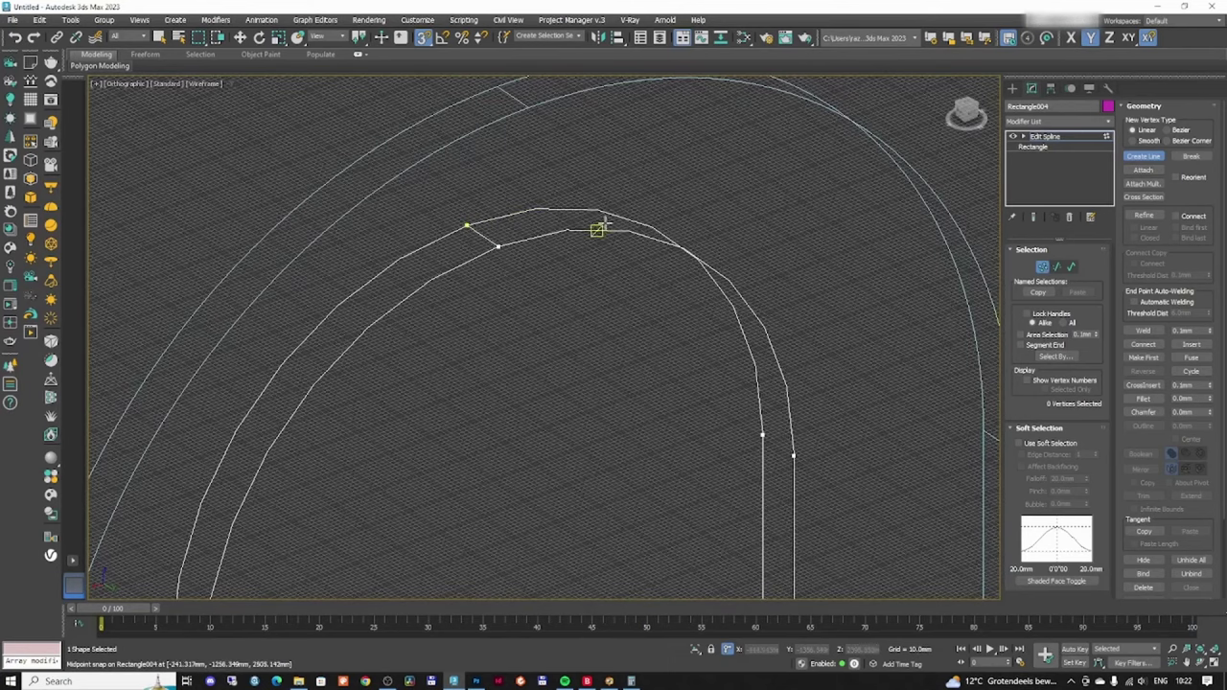
- Try to connect the two outlines with a line at one side's arc-to-straight vertices
{"action": "left_click", "coordinate": [1153, 159]}
{"action": "middle_click_drag", "start_coordinate": [805, 412], "coordinate": [721, 298]}
{"action": "left_click", "coordinate": [679, 321]}
{"action": "left_click", "coordinate": [709, 341]}
{"action": "right_click", "coordinate": [824, 315]}
{"action": "right_click", "coordinate": [797, 289]}
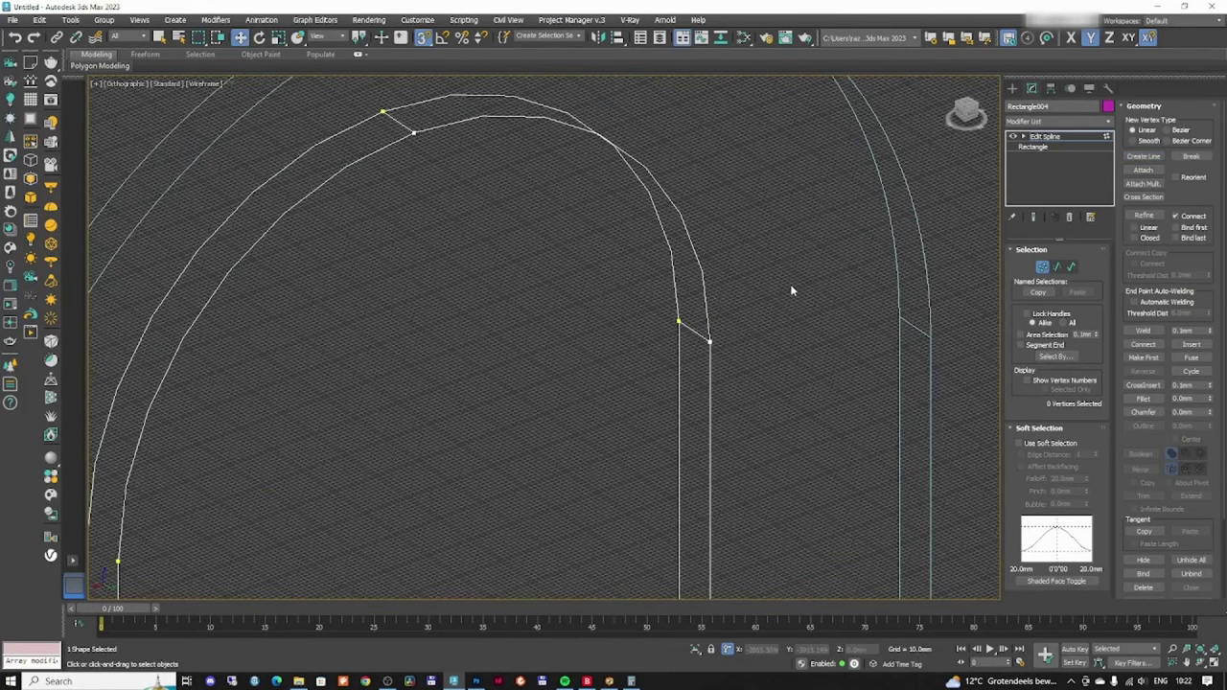
{"action": "middle_click_drag", "start_coordinate": [794, 286], "coordinate": [774, 291]}
{"action": "key", "text": "ctrl+z"}
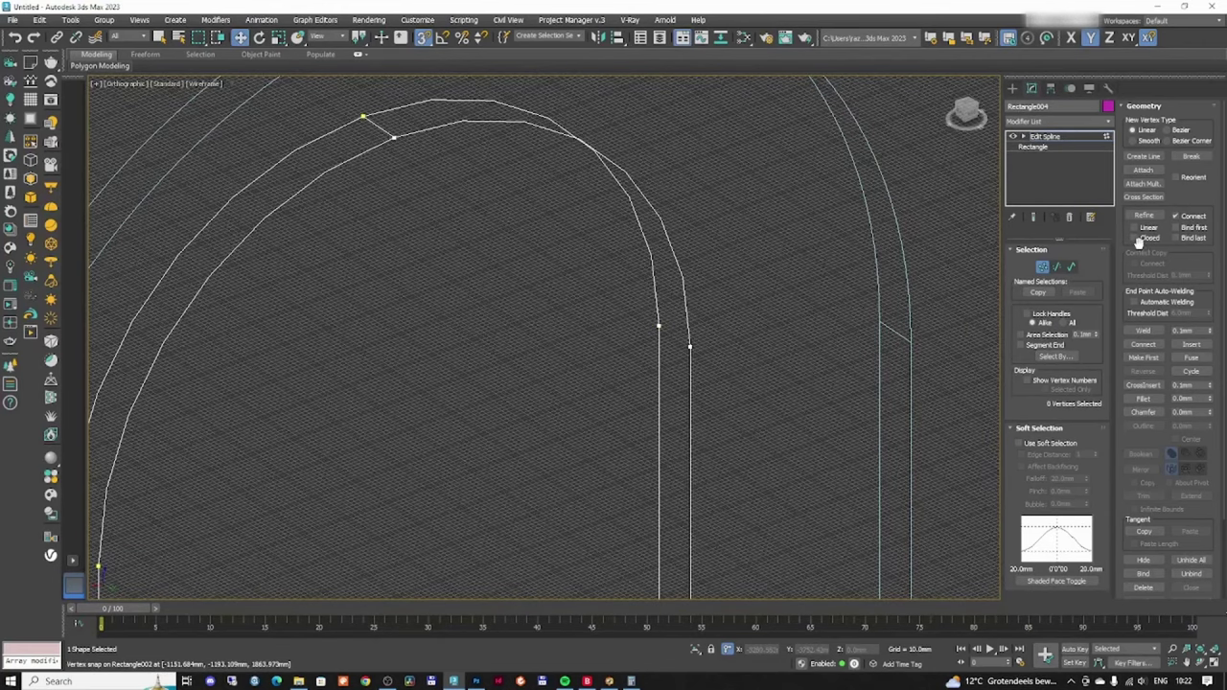
- Enable the Closed option and connect the two outlines with a line where the arc meets that straight side
{"action": "left_click", "coordinate": [1137, 240]}
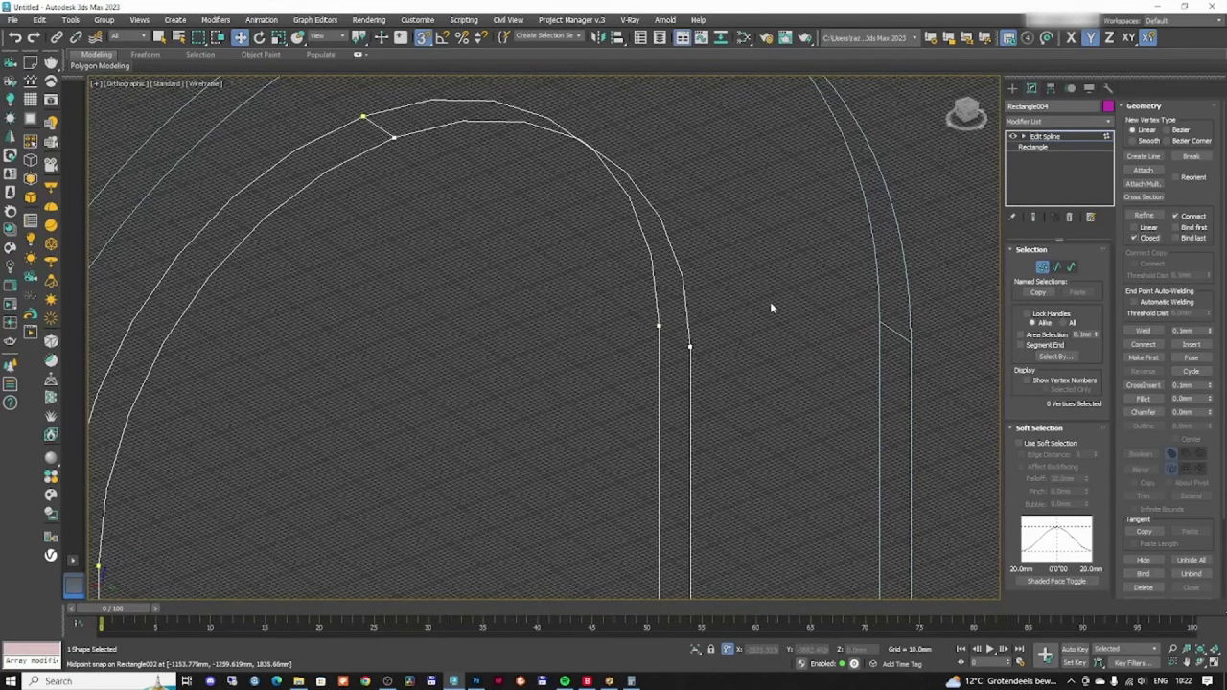
{"action": "left_click", "coordinate": [1144, 156]}
{"action": "left_click", "coordinate": [659, 327]}
{"action": "left_click", "coordinate": [690, 347]}
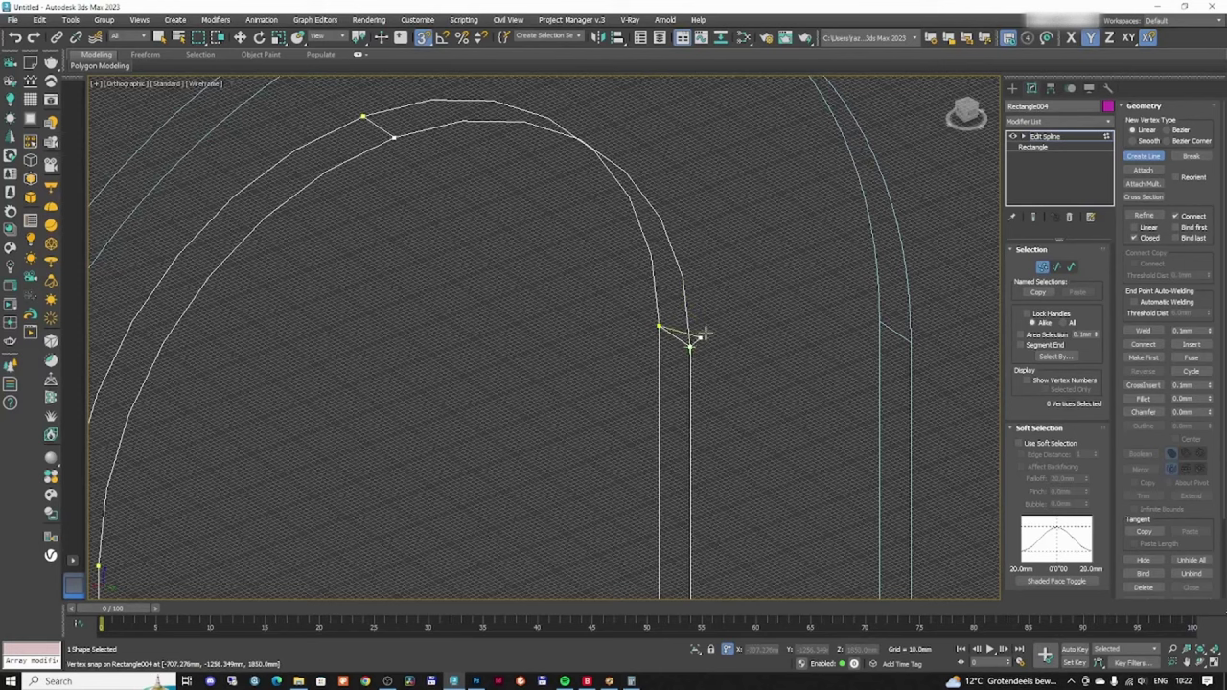
{"action": "right_click", "coordinate": [739, 304]}
- Connect the front and back inner arch outlines with lines at their lower corners
{"action": "scroll", "coordinate": [738, 304], "scroll_direction": "down", "scroll_amount": 7}
{"action": "scroll", "coordinate": [720, 429], "scroll_direction": "up", "scroll_amount": 8}
{"action": "left_click", "coordinate": [716, 425]}
{"action": "left_click", "coordinate": [747, 447]}
{"action": "left_click", "coordinate": [378, 416]}
{"action": "left_click", "coordinate": [422, 446]}
{"action": "right_click", "coordinate": [424, 446]}
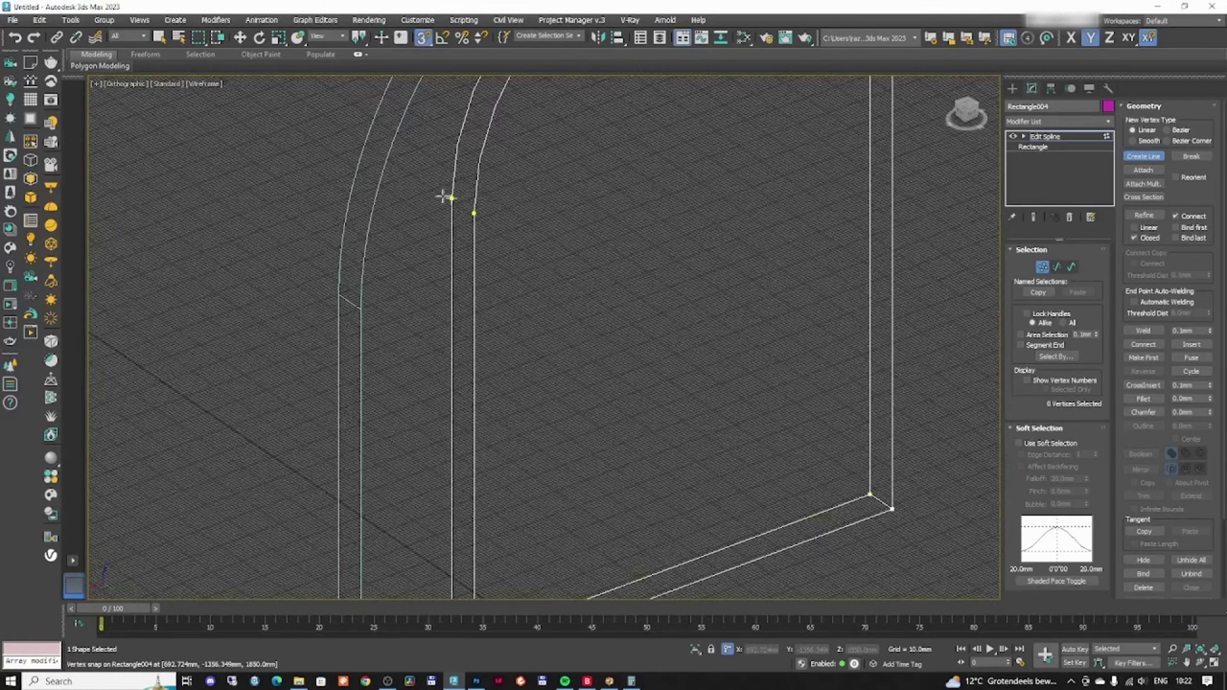
- Connect the two outlines where the arc meets the opposite straight side and finish creating lines
{"action": "left_click", "coordinate": [452, 198]}
{"action": "left_click", "coordinate": [474, 212]}
{"action": "right_click", "coordinate": [474, 213]}
{"action": "scroll", "coordinate": [594, 235], "scroll_direction": "down", "scroll_amount": 7}
{"action": "mouse_move", "coordinate": [685, 266]}
{"action": "middle_mouse_down", "text": "alt"}
{"action": "mouse_move", "coordinate": [614, 237]}
{"action": "mouse_move", "coordinate": [688, 264]}
{"action": "mouse_move", "coordinate": [699, 255]}
{"action": "mouse_move", "coordinate": [607, 255]}
{"action": "mouse_move", "coordinate": [575, 240]}
{"action": "mouse_move", "coordinate": [643, 227]}
{"action": "mouse_move", "coordinate": [688, 265]}
{"action": "middle_mouse_up", "text": "alt"}
{"action": "right_click", "coordinate": [952, 255]}
- Select the outer arch and turn off its Edit Patch modifier to reveal the underlying spline cage
{"action": "left_click", "coordinate": [1012, 88]}
{"action": "left_click", "coordinate": [891, 230]}
{"action": "scroll", "coordinate": [706, 261], "scroll_direction": "down", "scroll_amount": 3}
{"action": "left_click", "coordinate": [720, 206]}
{"action": "middle_click_drag", "start_coordinate": [712, 205], "coordinate": [697, 230], "text": "alt"}
{"action": "scroll", "coordinate": [697, 230], "scroll_direction": "up", "scroll_amount": 3}
{"action": "left_click", "coordinate": [1032, 88]}
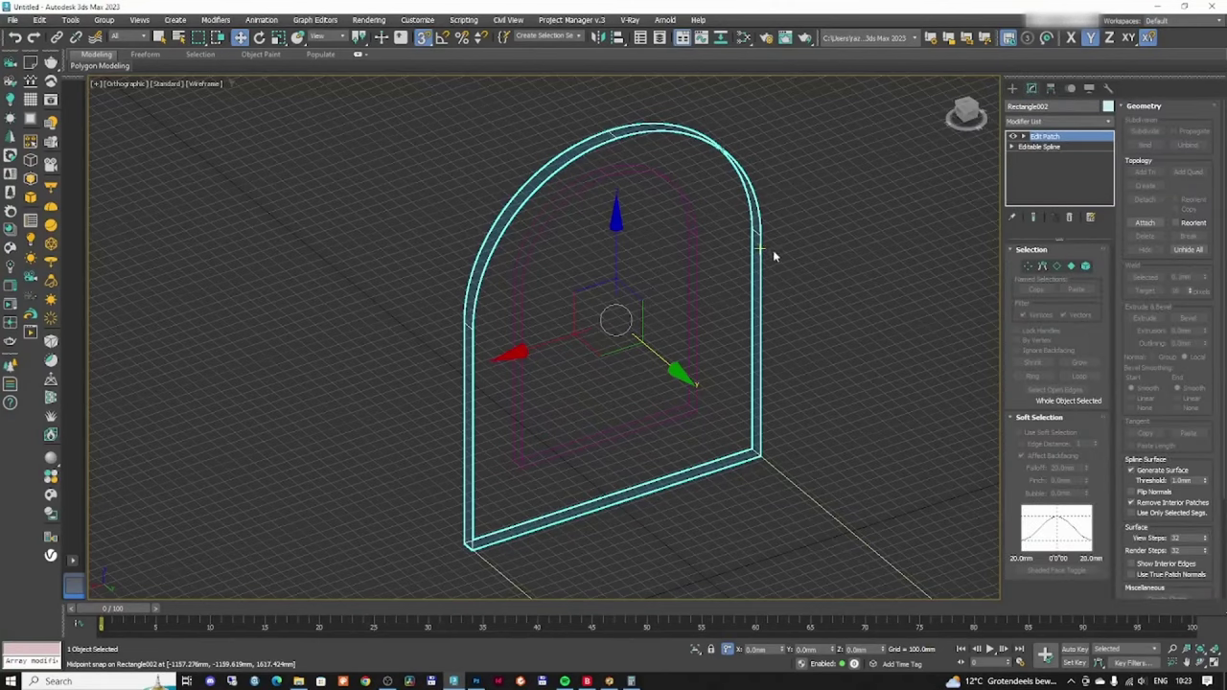
{"action": "left_click", "coordinate": [1013, 138]}
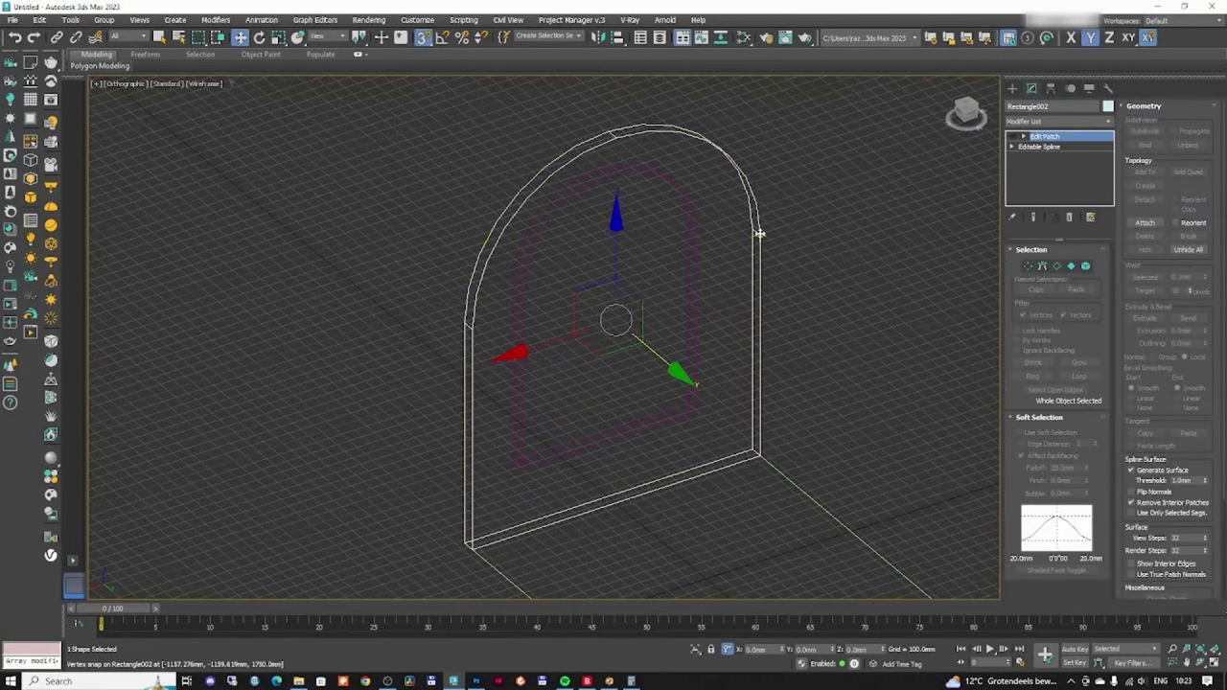
{"action": "scroll", "coordinate": [658, 241], "scroll_direction": "up", "scroll_amount": 3}
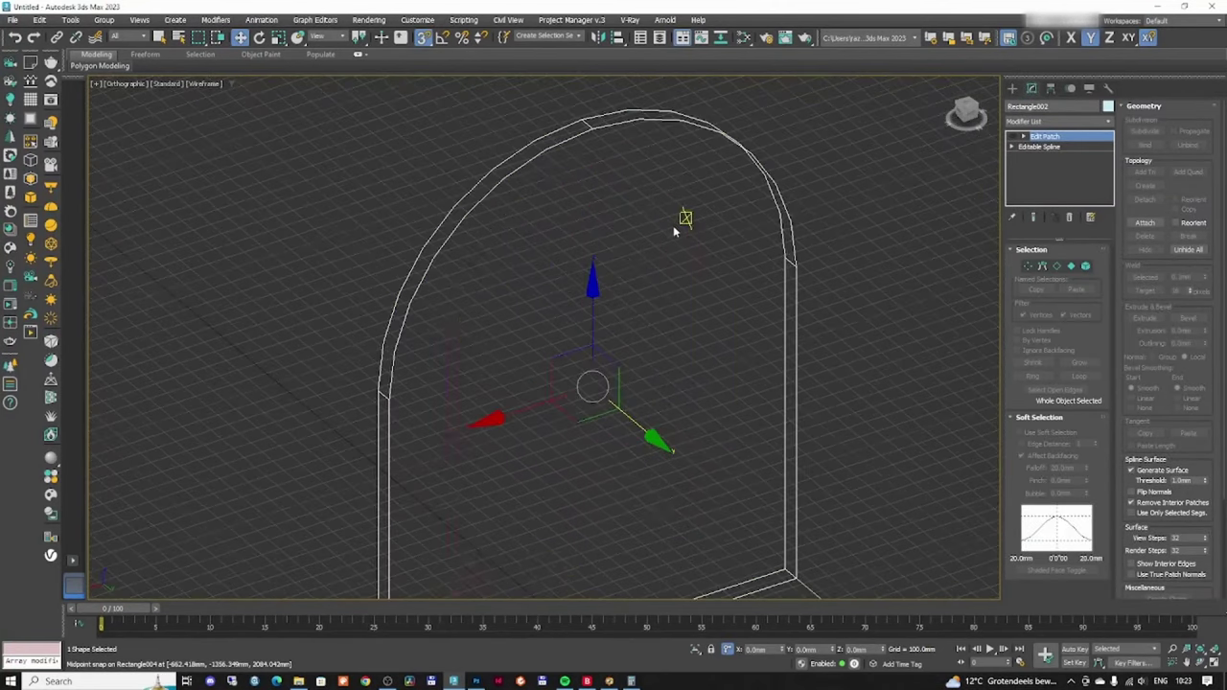
- Attach the inner arch cage to the outer arch at the Editable Spline level
{"action": "middle_click_drag", "start_coordinate": [703, 268], "coordinate": [707, 309]}
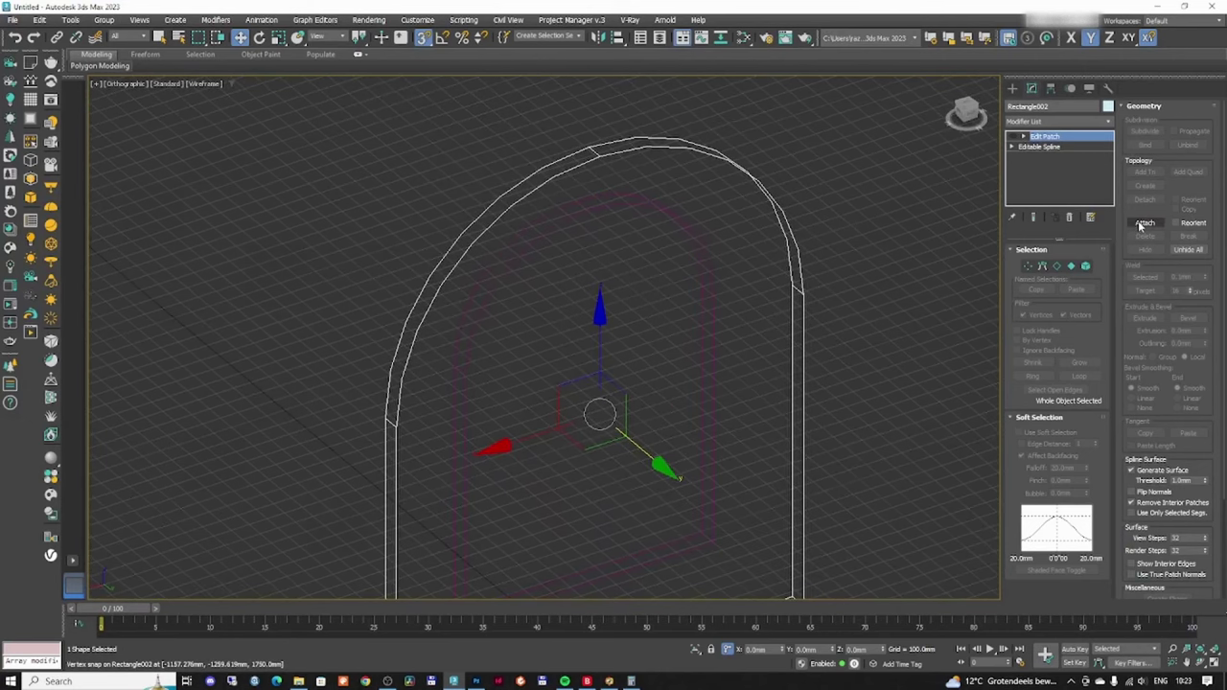
{"action": "left_click", "coordinate": [1039, 146]}
{"action": "left_click", "coordinate": [1143, 170]}
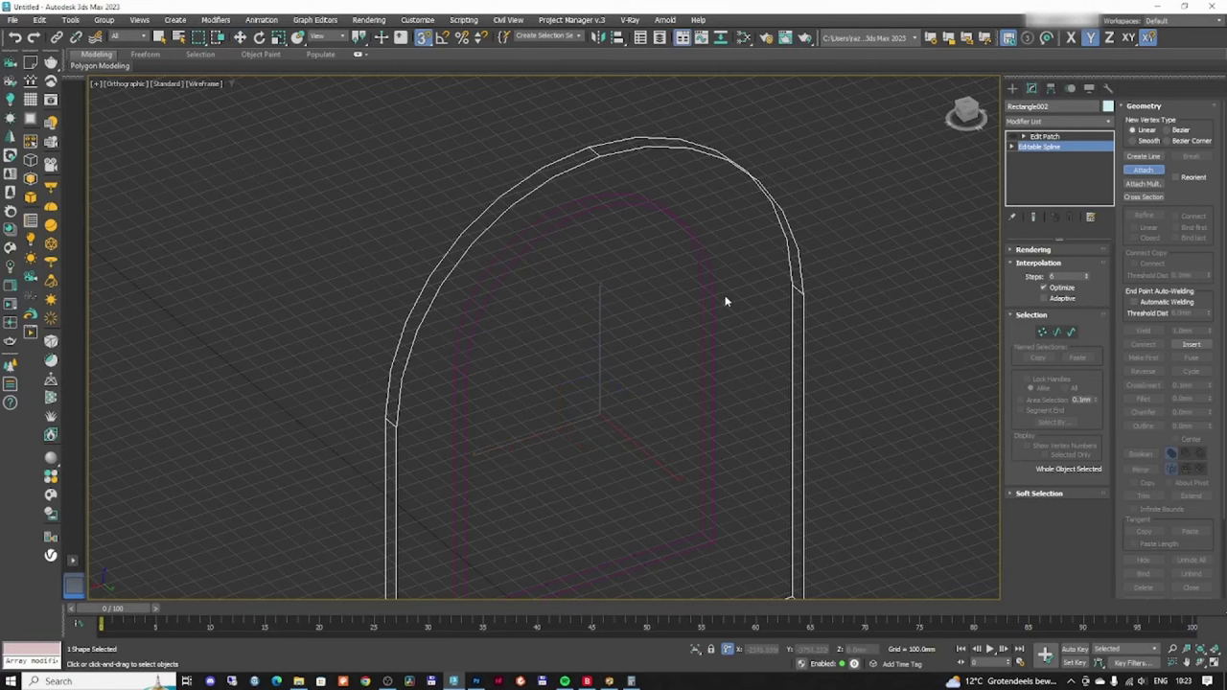
{"action": "middle_click_drag", "start_coordinate": [725, 302], "coordinate": [617, 258], "text": "alt"}
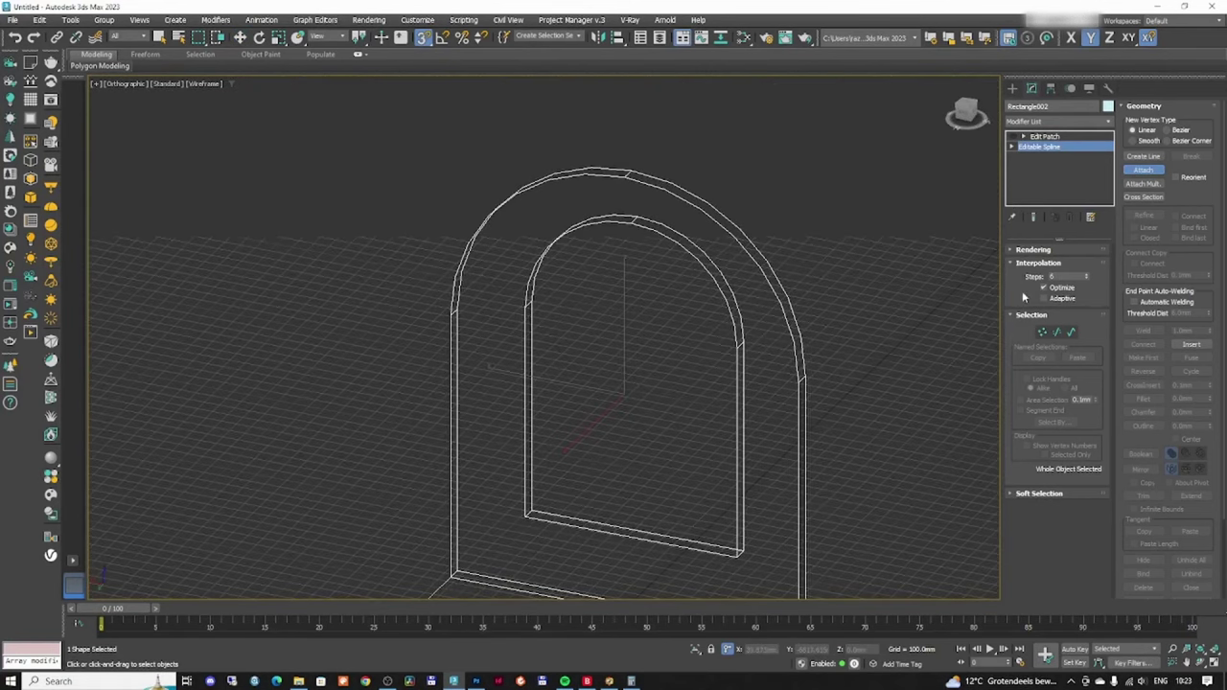
- Connect the outer and inner arches with a welded line at their apex
{"action": "left_click", "coordinate": [1042, 333]}
{"action": "scroll", "coordinate": [625, 248], "scroll_direction": "up", "scroll_amount": 5}
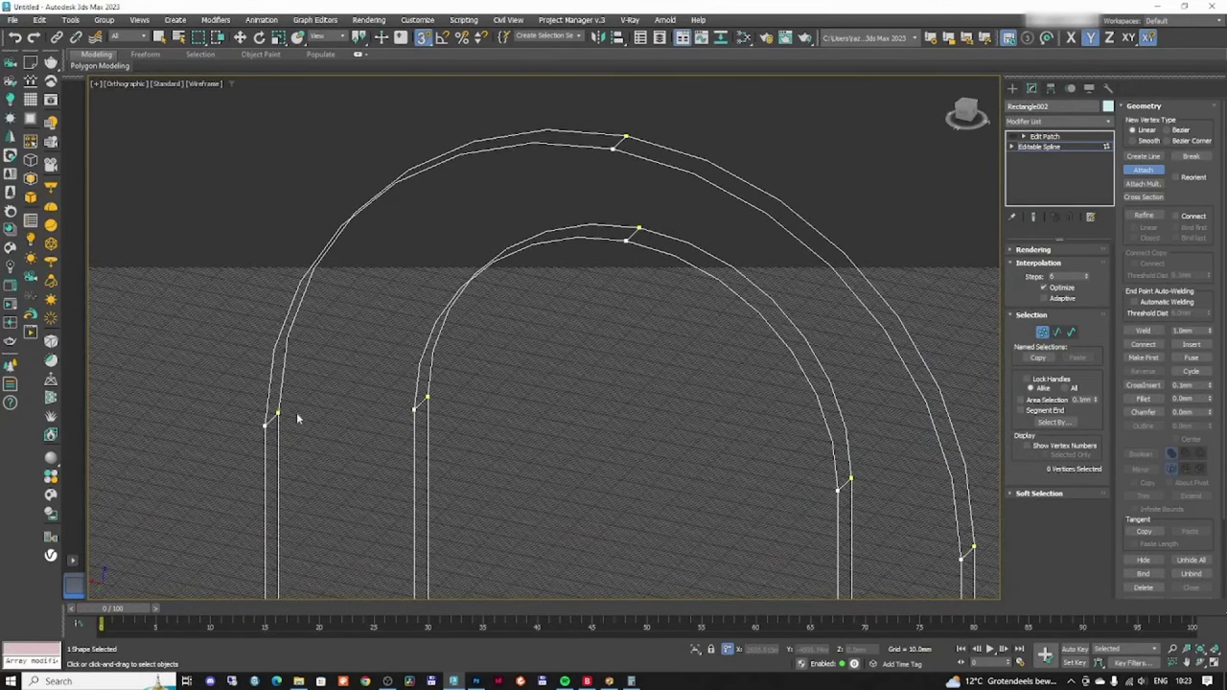
{"action": "scroll", "coordinate": [542, 427], "scroll_direction": "down", "scroll_amount": 4}
{"action": "middle_click_drag", "start_coordinate": [698, 455], "coordinate": [666, 298]}
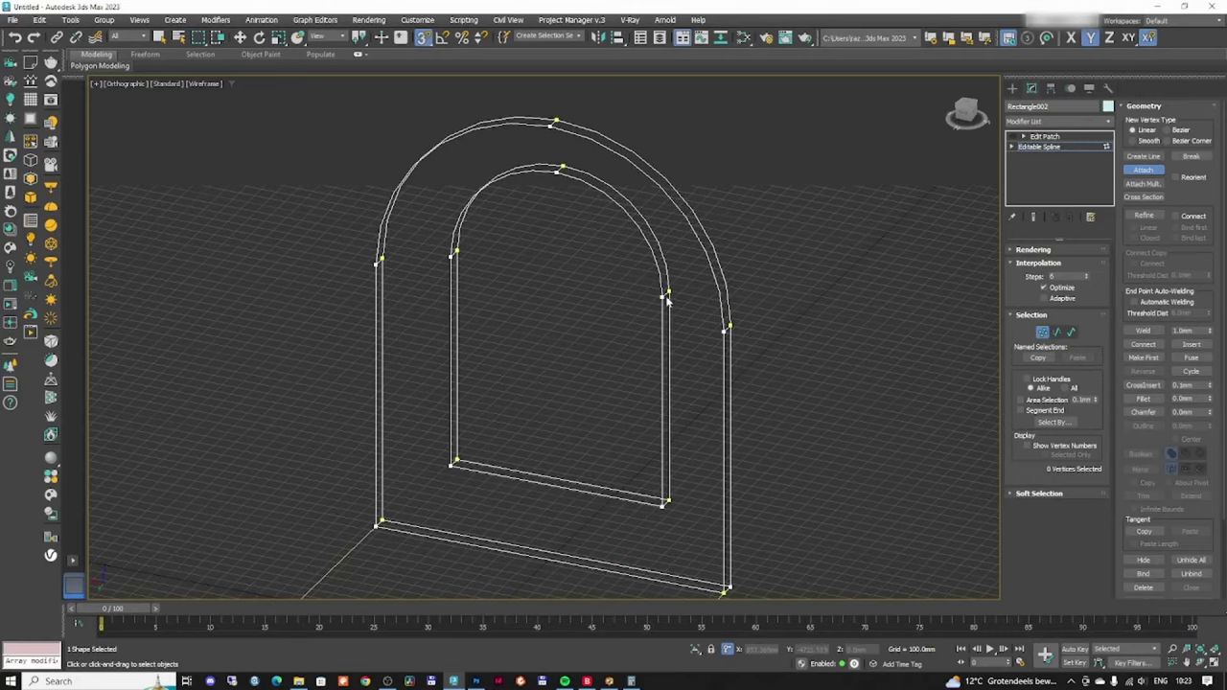
{"action": "middle_click_drag", "start_coordinate": [692, 500], "coordinate": [657, 383]}
{"action": "middle_click_drag", "start_coordinate": [504, 269], "coordinate": [526, 378]}
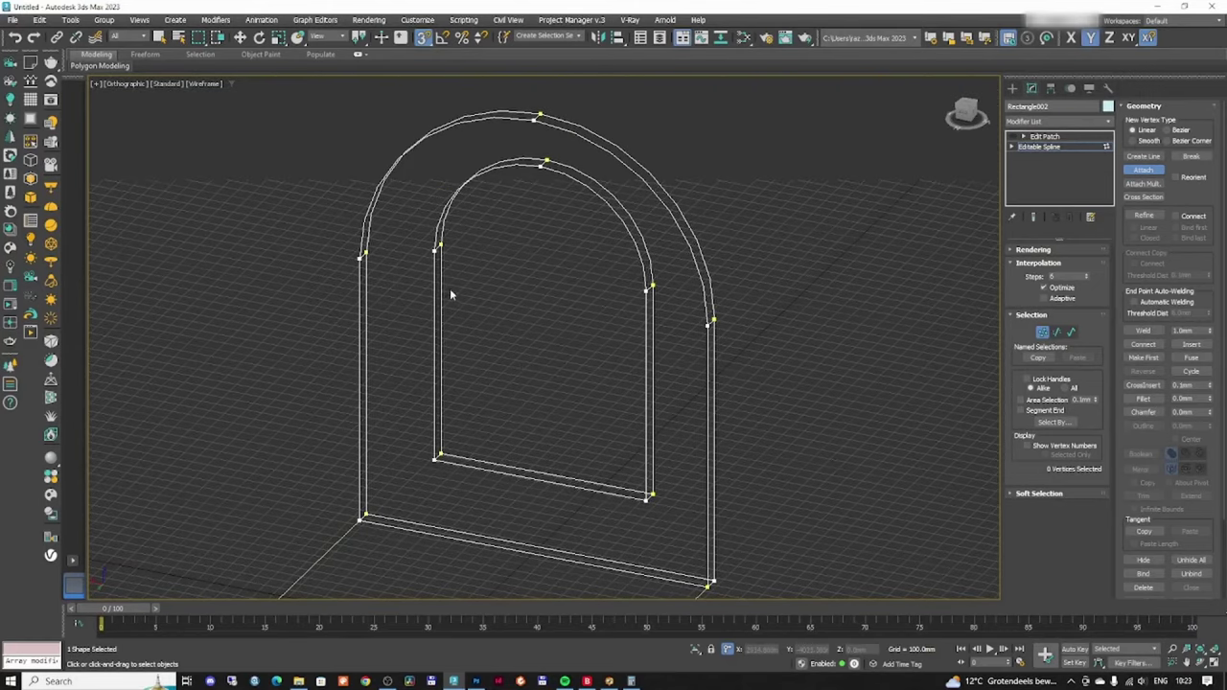
{"action": "middle_click_drag", "start_coordinate": [745, 182], "coordinate": [764, 219]}
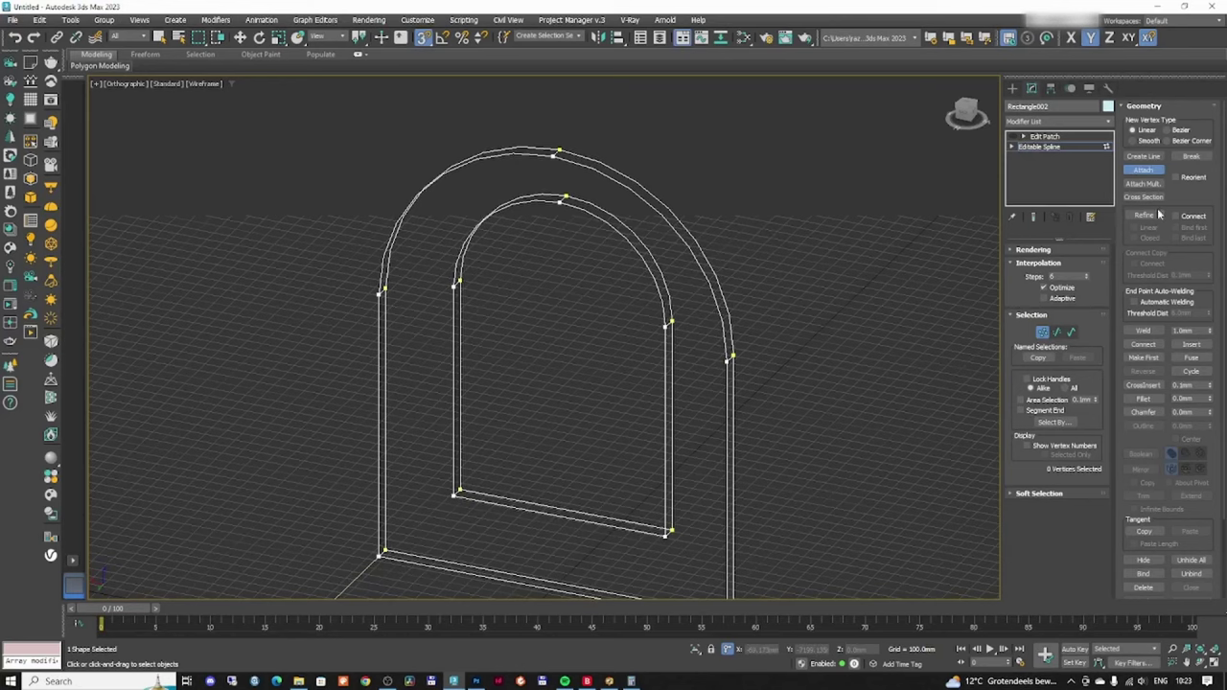
{"action": "middle_click_drag", "start_coordinate": [545, 159], "coordinate": [547, 205]}
{"action": "scroll", "coordinate": [569, 182], "scroll_direction": "up", "scroll_amount": 3}
{"action": "left_click", "coordinate": [569, 183]}
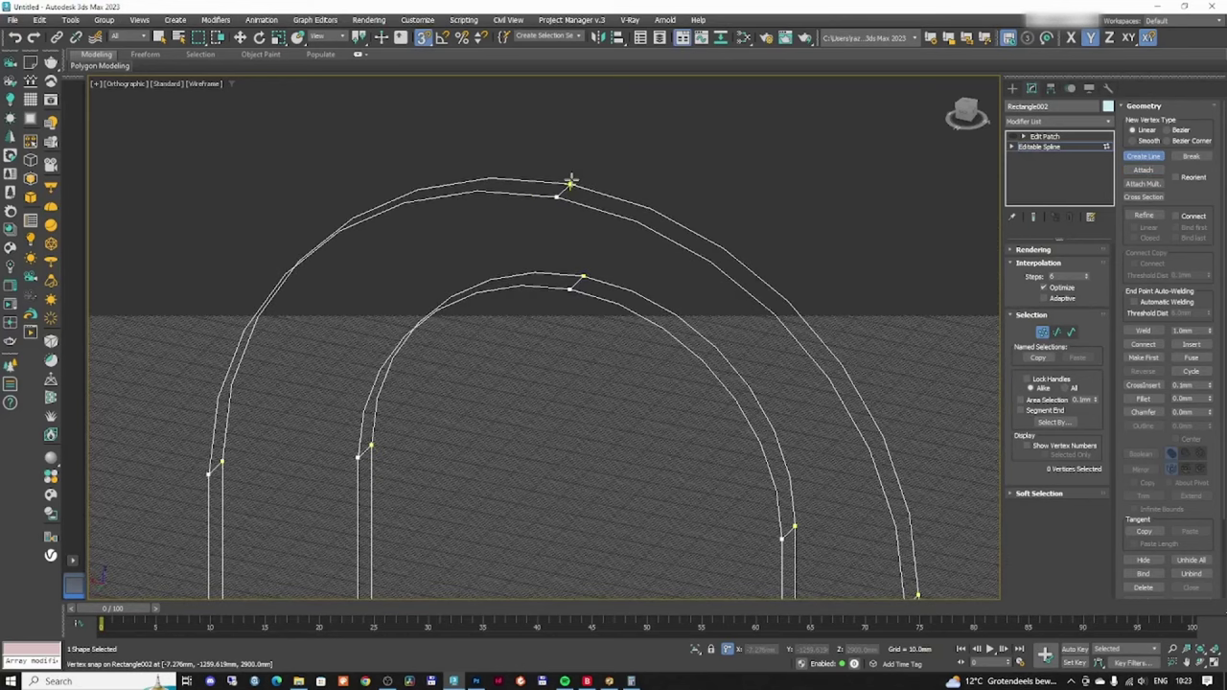
{"action": "left_click", "coordinate": [566, 292]}
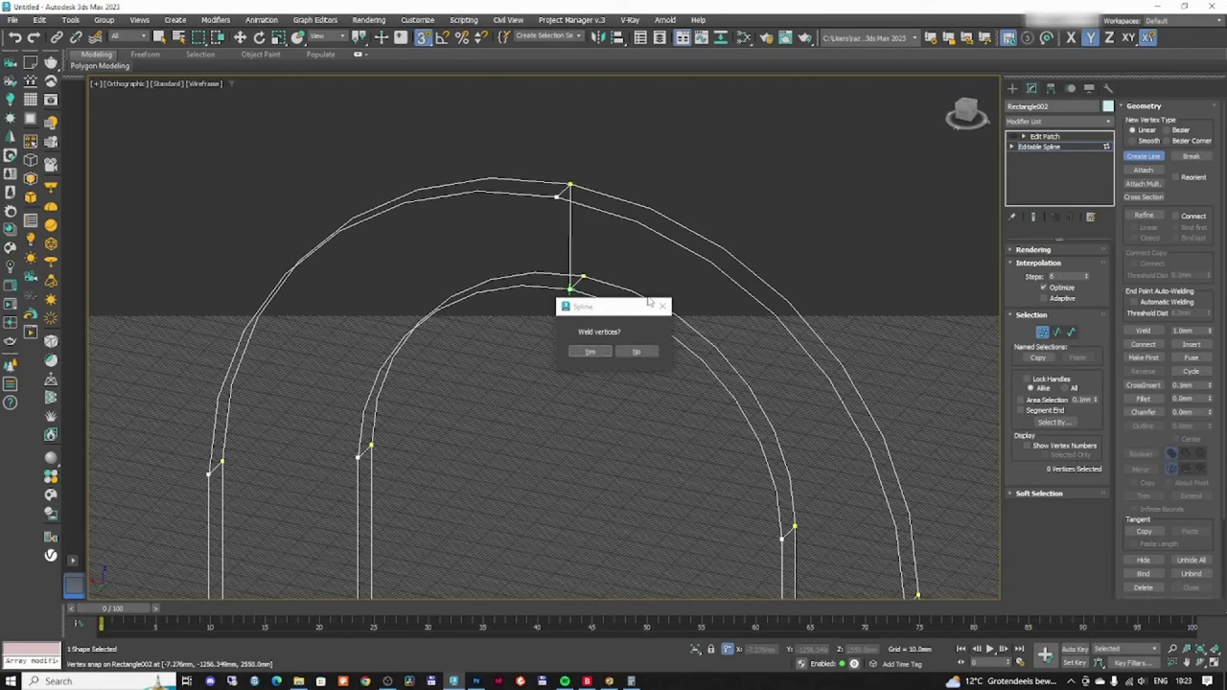
{"action": "left_click", "coordinate": [599, 351]}
- Connect the inner and outer arches with welded lines where the arcs meet the straight sides
{"action": "scroll", "coordinate": [395, 369], "scroll_direction": "down", "scroll_amount": 3}
{"action": "middle_click_drag", "start_coordinate": [395, 374], "coordinate": [621, 255]}
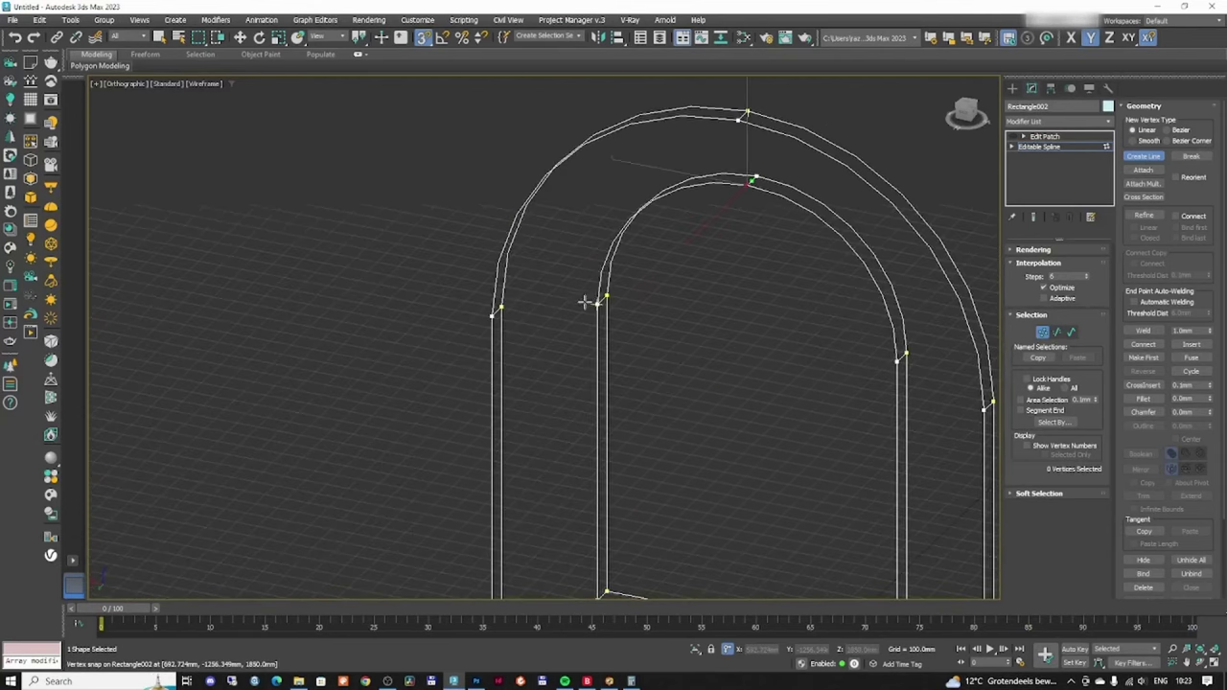
{"action": "scroll", "coordinate": [587, 303], "scroll_direction": "up", "scroll_amount": 3}
{"action": "left_click", "coordinate": [608, 300]}
{"action": "left_click", "coordinate": [403, 319]}
{"action": "key", "text": "Return"}
{"action": "scroll", "coordinate": [541, 273], "scroll_direction": "down", "scroll_amount": 5}
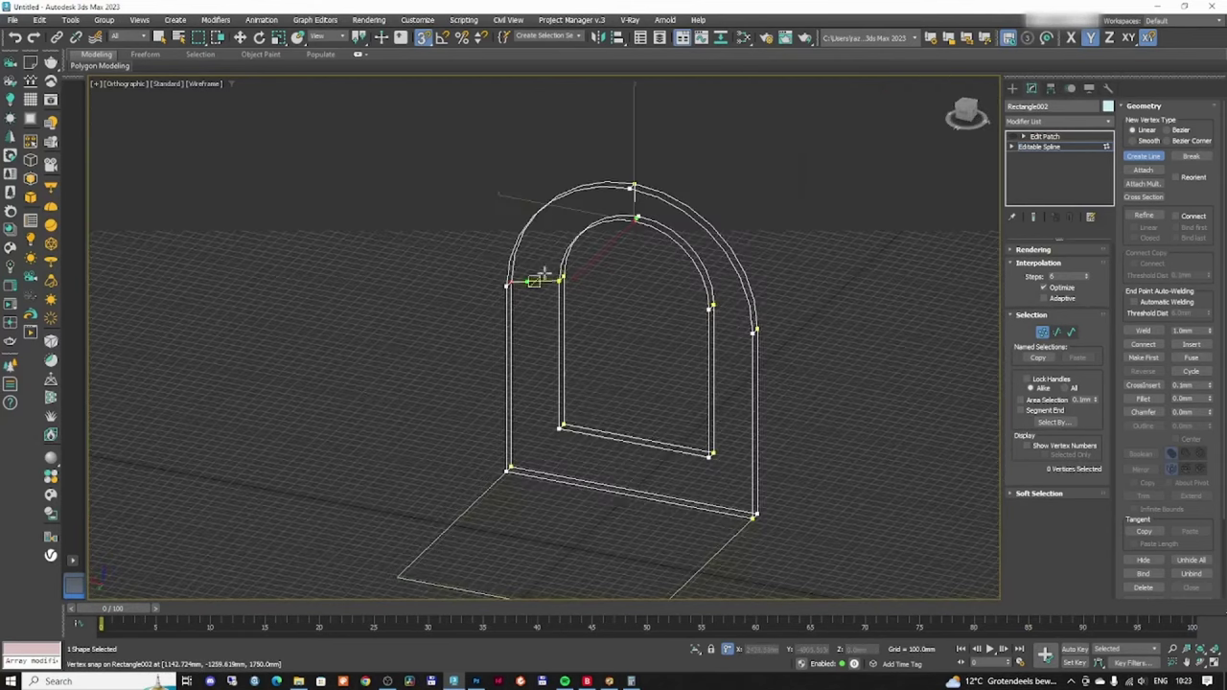
{"action": "scroll", "coordinate": [755, 324], "scroll_direction": "up", "scroll_amount": 5}
{"action": "left_click", "coordinate": [663, 293]}
{"action": "left_click", "coordinate": [757, 332]}
{"action": "key", "text": "Return"}
- Connect the inner and outer arches with welded lines at their lower corners and finish creating lines
{"action": "middle_click_drag", "start_coordinate": [662, 589], "coordinate": [617, 388]}
{"action": "left_click", "coordinate": [619, 390]}
{"action": "left_click", "coordinate": [715, 502]}
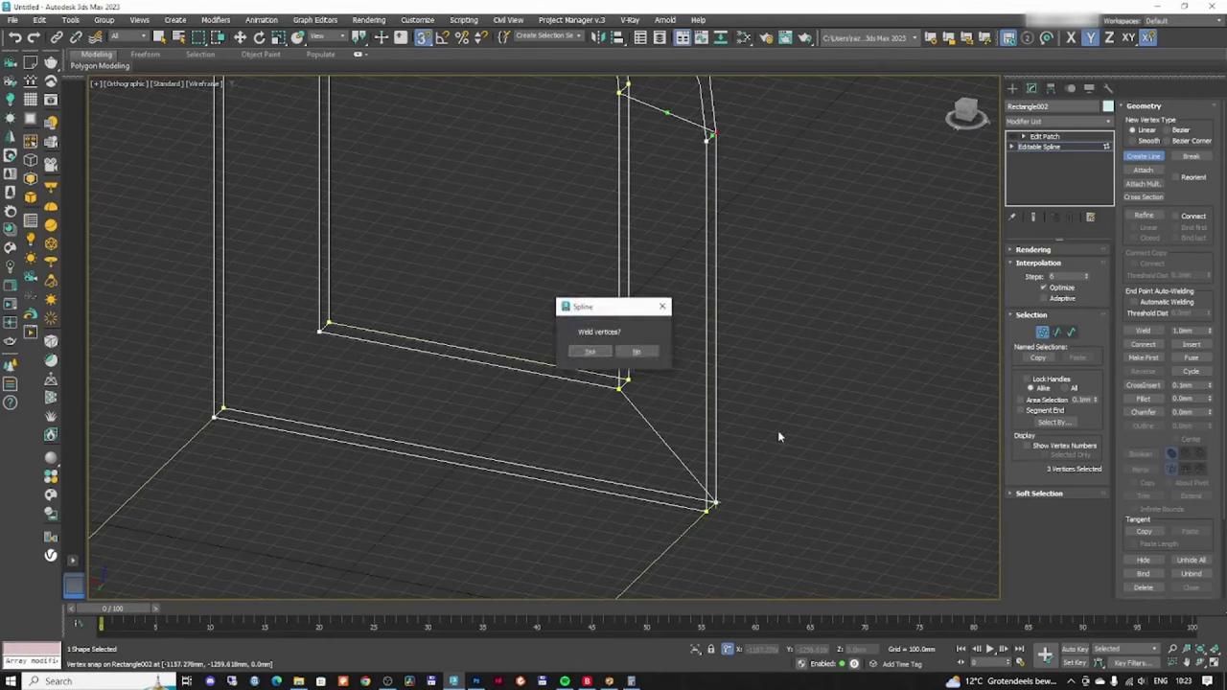
{"action": "key", "text": "Return"}
{"action": "scroll", "coordinate": [671, 355], "scroll_direction": "down", "scroll_amount": 4}
{"action": "middle_click_drag", "start_coordinate": [671, 355], "coordinate": [518, 356], "text": "alt"}
{"action": "scroll", "coordinate": [726, 243], "scroll_direction": "up", "scroll_amount": 4}
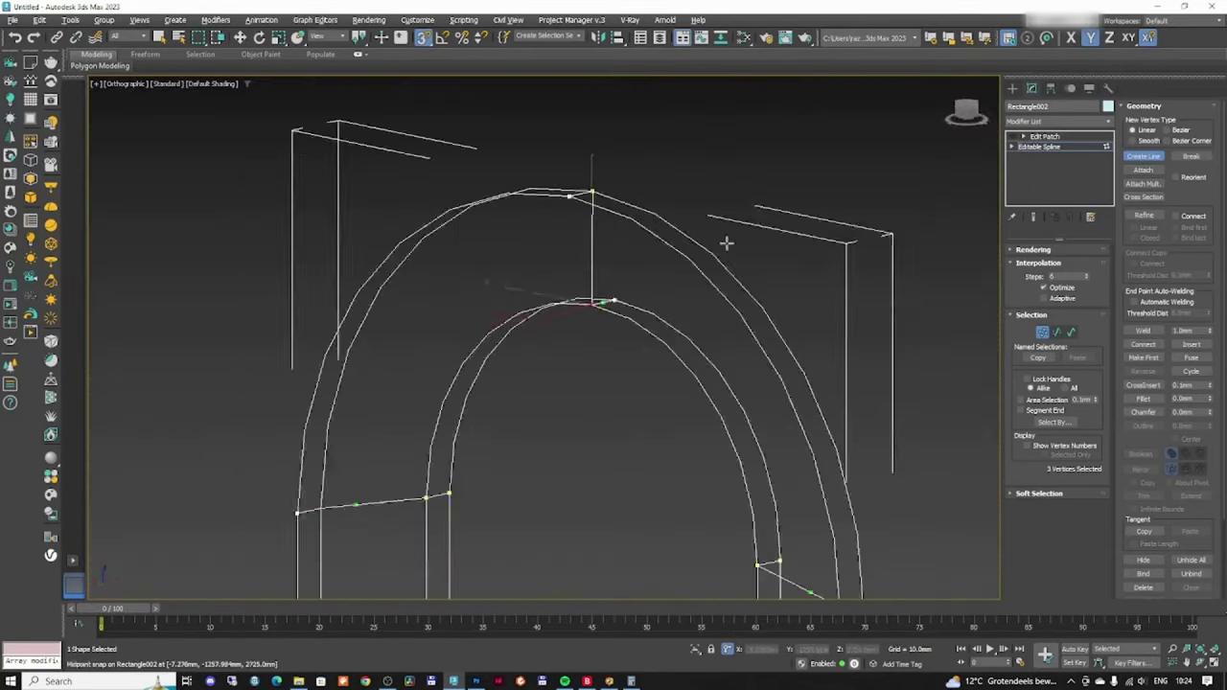
{"action": "middle_click_drag", "start_coordinate": [726, 243], "coordinate": [757, 243], "text": "alt"}
{"action": "right_click", "coordinate": [757, 243]}
- Turn on Edit Patch, inspect the surface between the two arches in shaded and wireframe display, and turn the modifier off again
{"action": "left_click", "coordinate": [1044, 136]}
{"action": "scroll", "coordinate": [661, 252], "scroll_direction": "down", "scroll_amount": 6}
{"action": "mouse_move", "coordinate": [661, 252]}
{"action": "middle_mouse_down", "text": "alt"}
{"action": "mouse_move", "coordinate": [725, 288]}
{"action": "mouse_move", "coordinate": [734, 316]}
{"action": "mouse_move", "coordinate": [783, 355]}
{"action": "mouse_move", "coordinate": [717, 269]}
{"action": "mouse_move", "coordinate": [669, 264]}
{"action": "mouse_move", "coordinate": [594, 294]}
{"action": "middle_mouse_up", "text": "alt"}
{"action": "scroll", "coordinate": [725, 296], "scroll_direction": "up", "scroll_amount": 8}
{"action": "key", "text": "F3"}
{"action": "key", "text": "F3"}
{"action": "scroll", "coordinate": [739, 348], "scroll_direction": "down", "scroll_amount": 8}
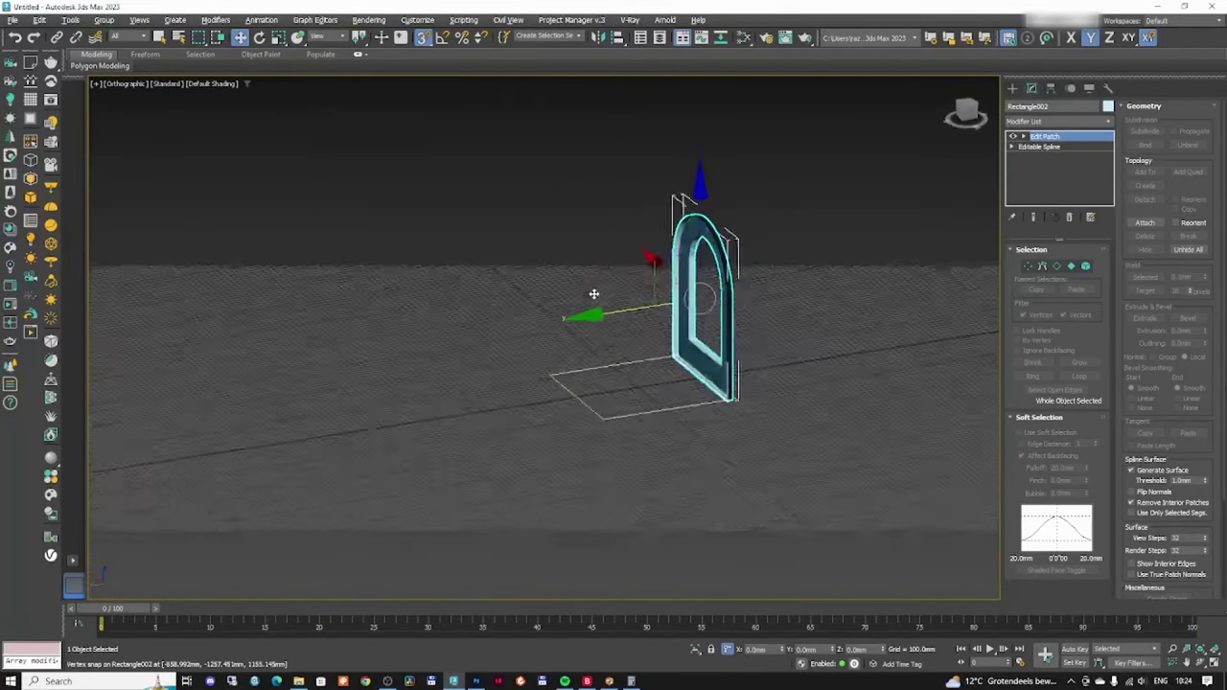
{"action": "scroll", "coordinate": [732, 255], "scroll_direction": "up", "scroll_amount": 6}
{"action": "scroll", "coordinate": [732, 256], "scroll_direction": "down", "scroll_amount": 4}
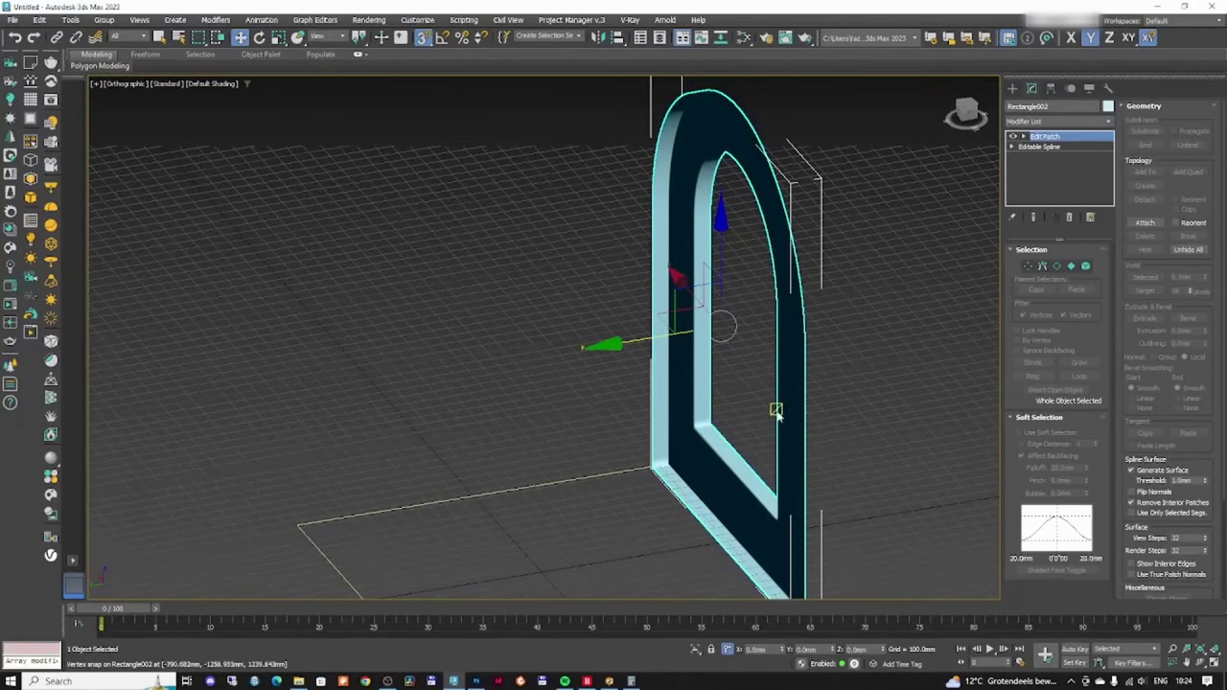
{"action": "key", "text": "F3"}
{"action": "middle_click_drag", "start_coordinate": [753, 374], "coordinate": [872, 374], "text": "alt"}
{"action": "scroll", "coordinate": [871, 374], "scroll_direction": "down", "scroll_amount": 1}
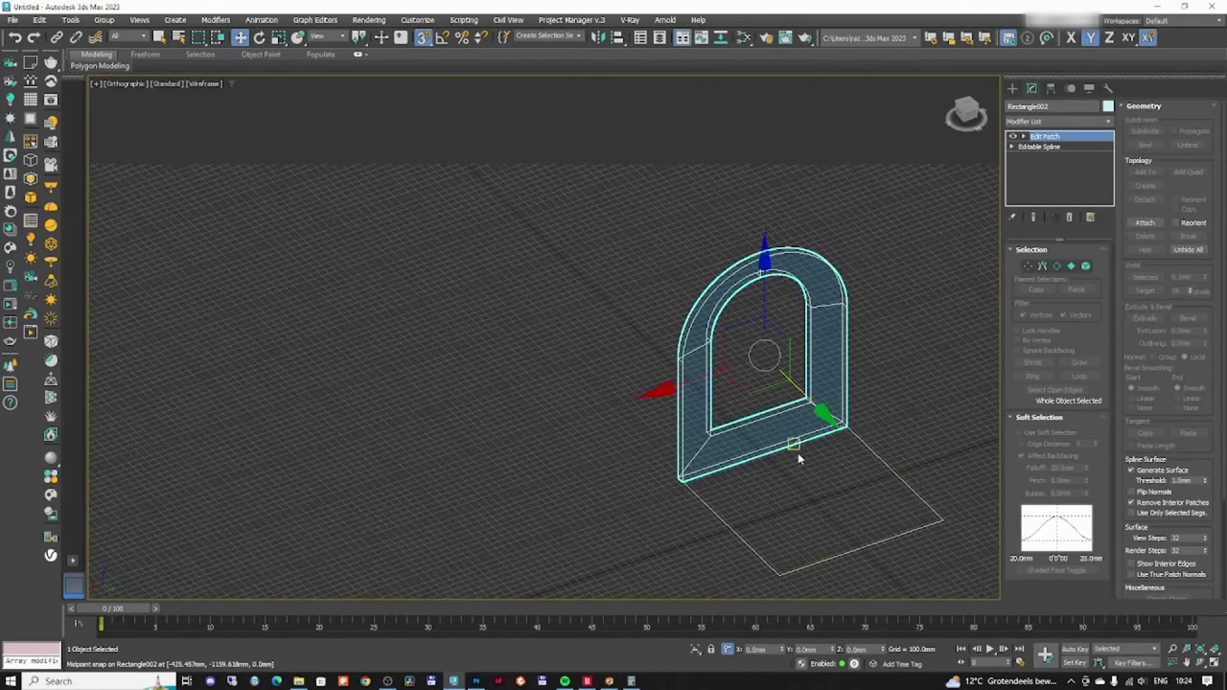
{"action": "scroll", "coordinate": [789, 438], "scroll_direction": "up", "scroll_amount": 5}
{"action": "scroll", "coordinate": [698, 306], "scroll_direction": "down", "scroll_amount": 5}
{"action": "scroll", "coordinate": [719, 208], "scroll_direction": "up", "scroll_amount": 2}
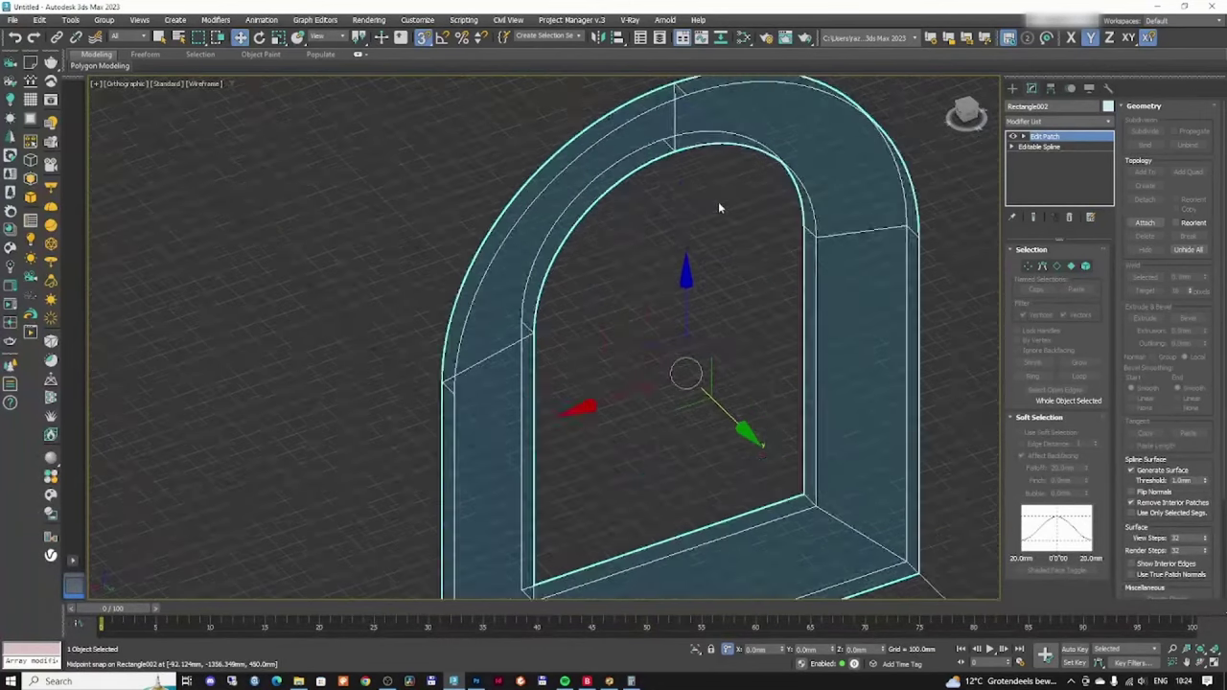
{"action": "scroll", "coordinate": [742, 233], "scroll_direction": "down", "scroll_amount": 2}
{"action": "left_click", "coordinate": [1012, 136]}
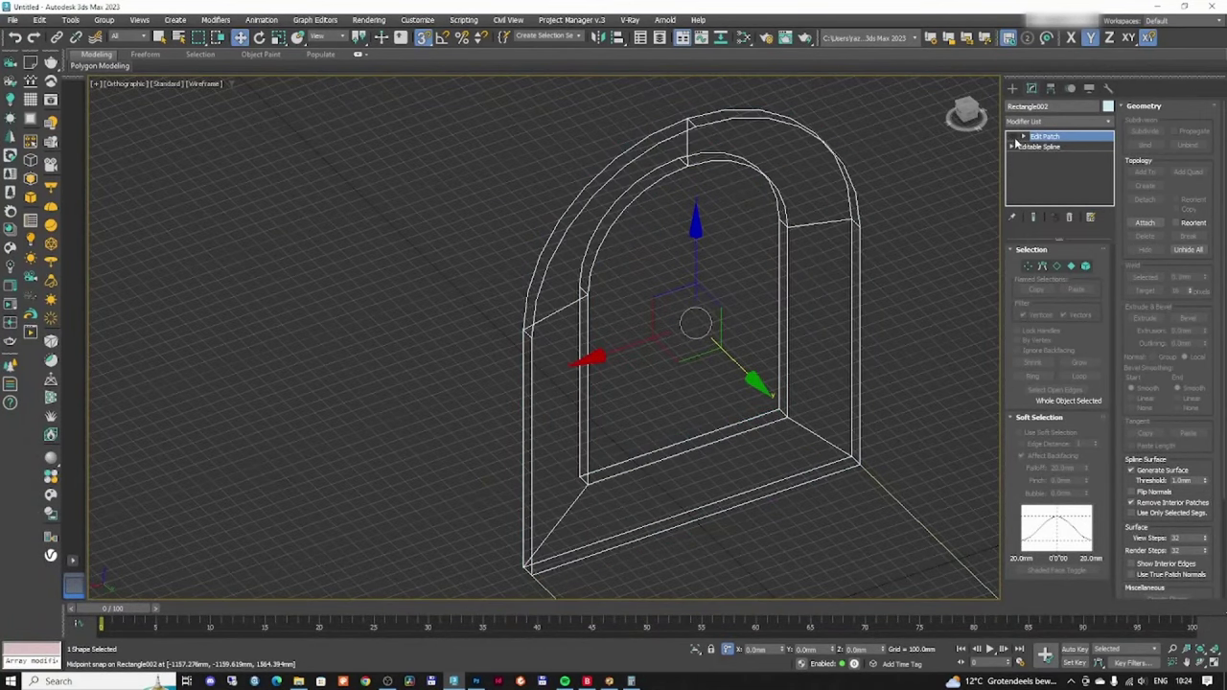
{"action": "scroll", "coordinate": [675, 292], "scroll_direction": "up", "scroll_amount": 2}
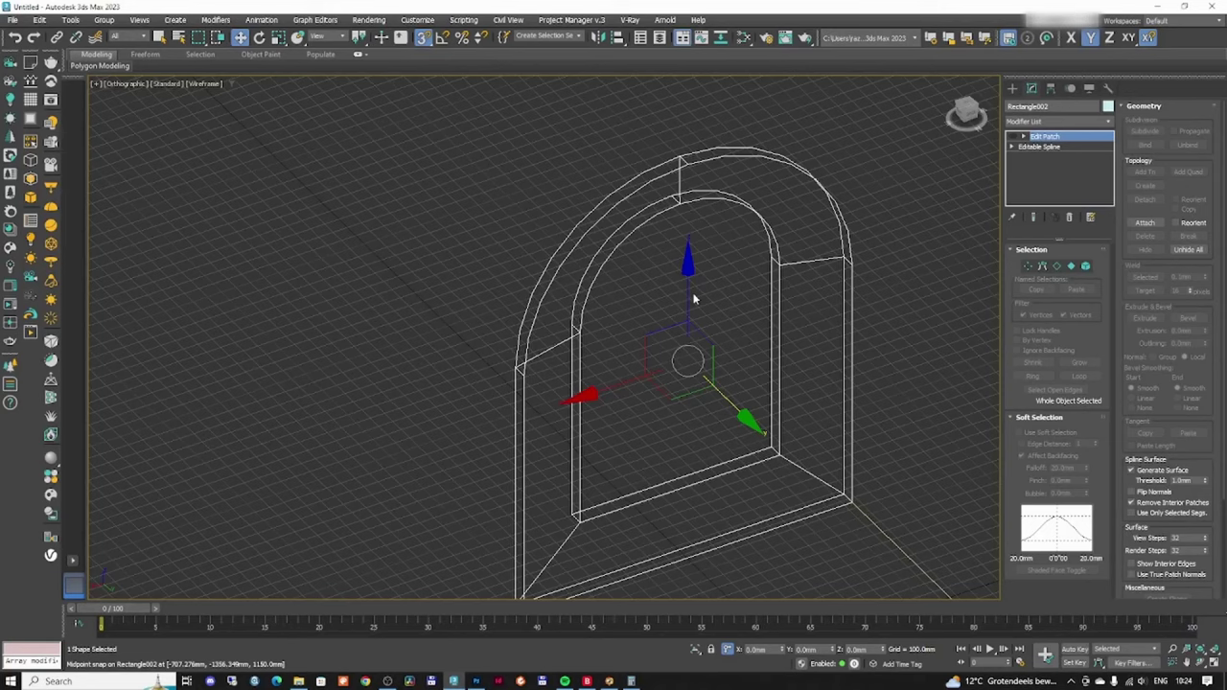
- Draw a line across the back inner arch outline between the ends of its arc
{"action": "left_click", "coordinate": [1039, 146]}
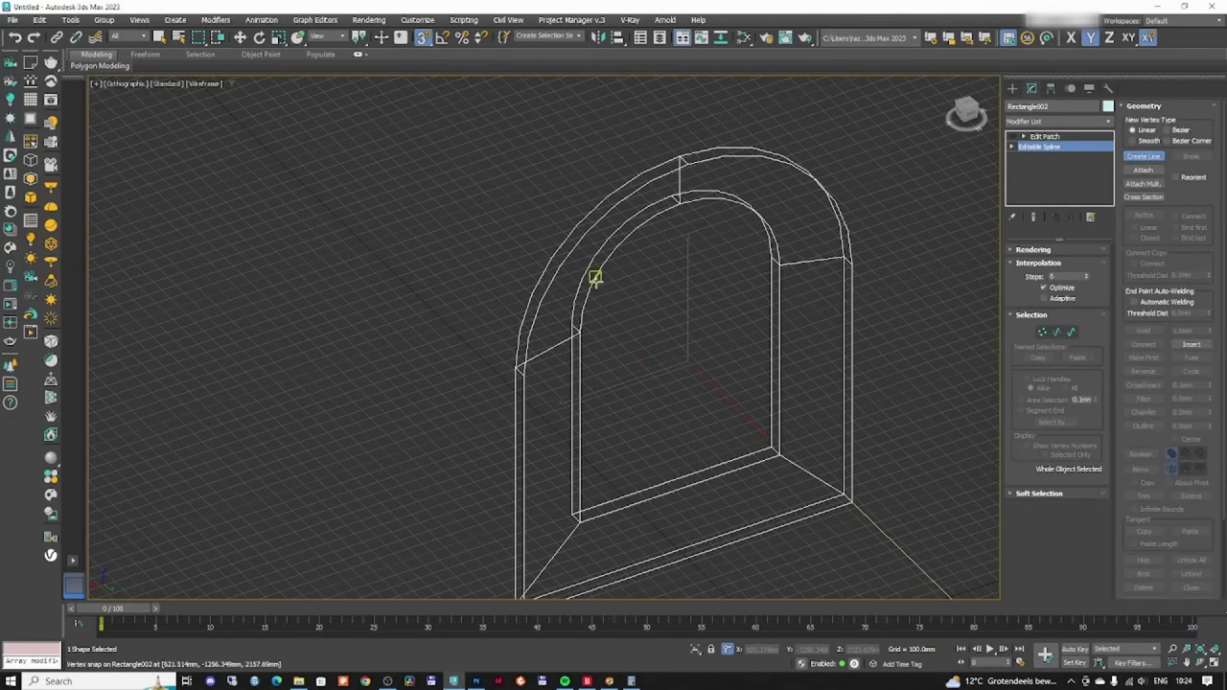
{"action": "scroll", "coordinate": [639, 307], "scroll_direction": "up", "scroll_amount": 4}
{"action": "left_click", "coordinate": [479, 345]}
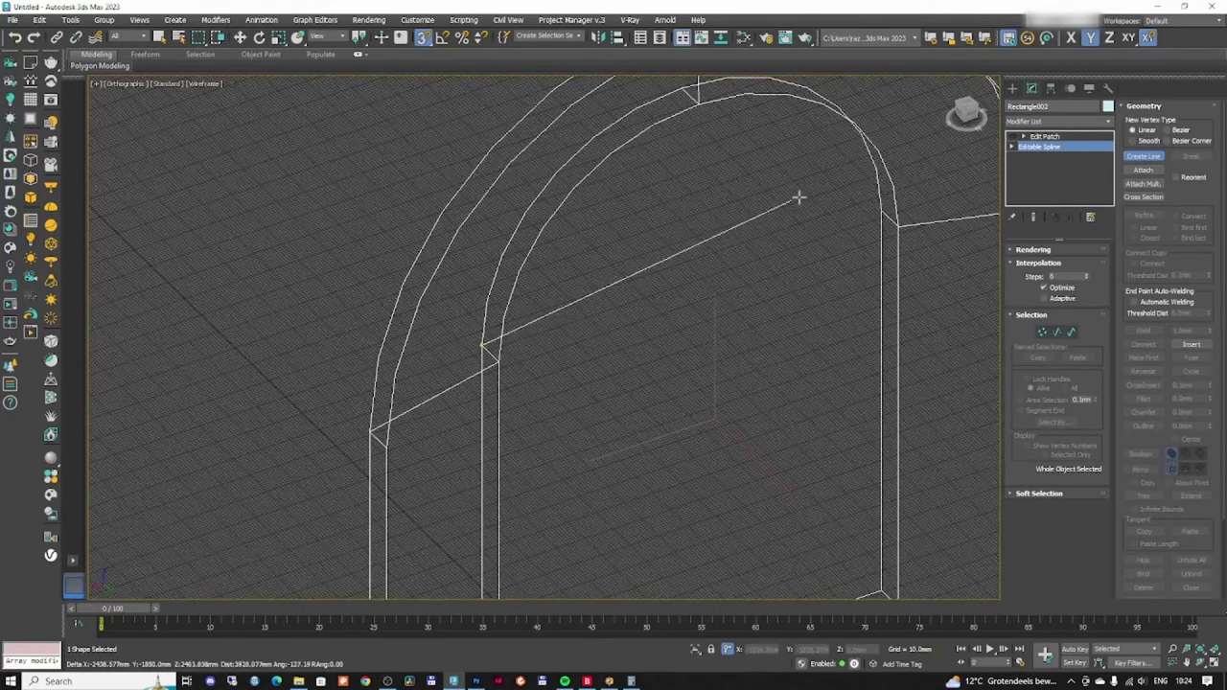
{"action": "left_click", "coordinate": [880, 211]}
{"action": "right_click", "coordinate": [806, 181]}
{"action": "left_click", "coordinate": [589, 352]}
{"action": "scroll", "coordinate": [600, 323], "scroll_direction": "down", "scroll_amount": 4}
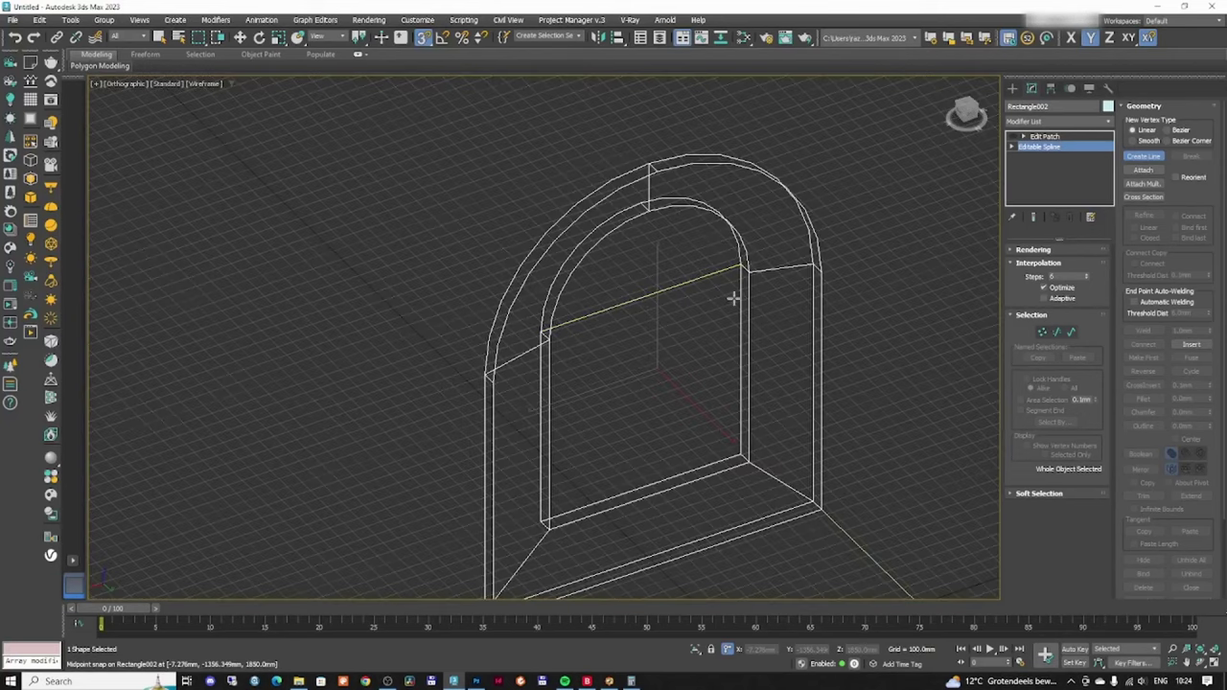
- Enter vertex editing and enable the Connect, Linear and Closed options for Refine
{"action": "key", "text": "1"}
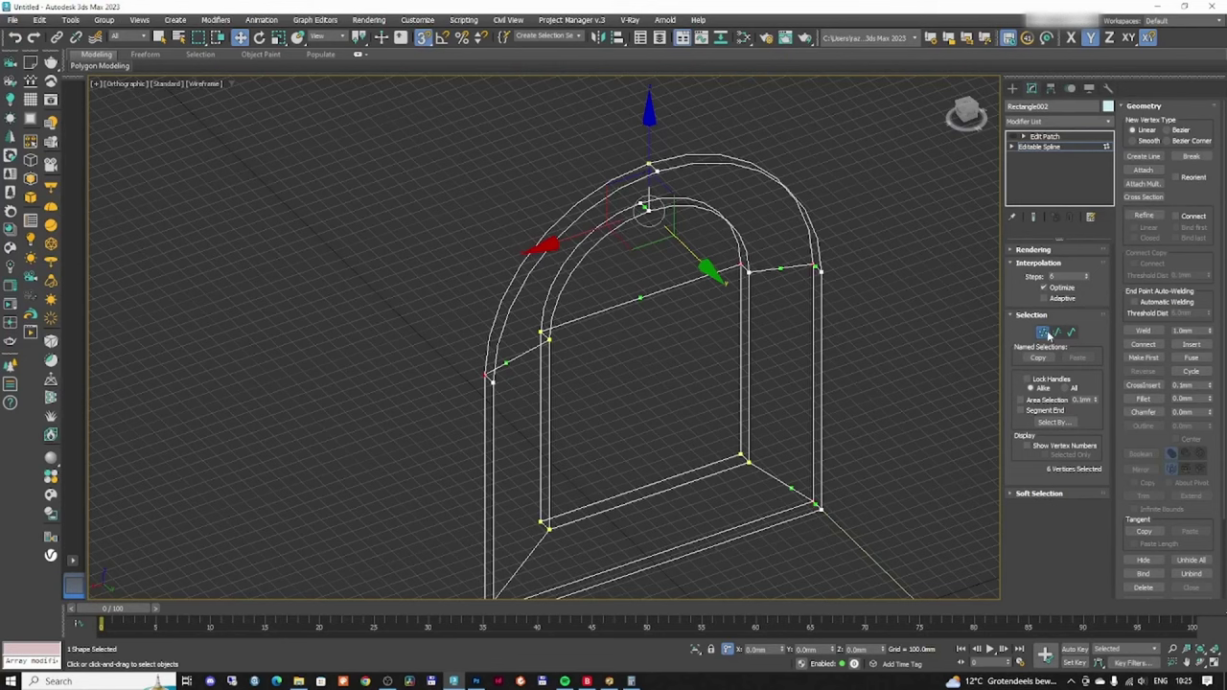
{"action": "left_click", "coordinate": [1144, 217]}
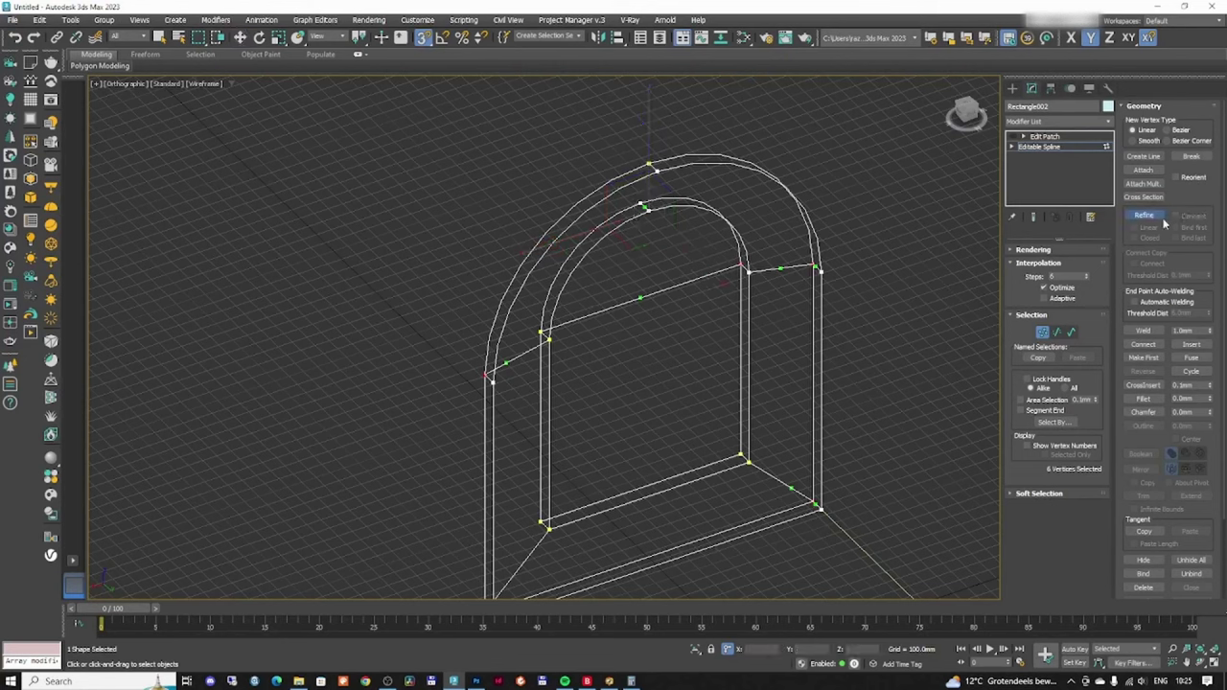
{"action": "left_click", "coordinate": [1158, 219]}
{"action": "left_click", "coordinate": [1152, 218]}
{"action": "left_click", "coordinate": [1149, 220]}
{"action": "left_click", "coordinate": [1135, 228]}
{"action": "left_click", "coordinate": [1136, 239]}
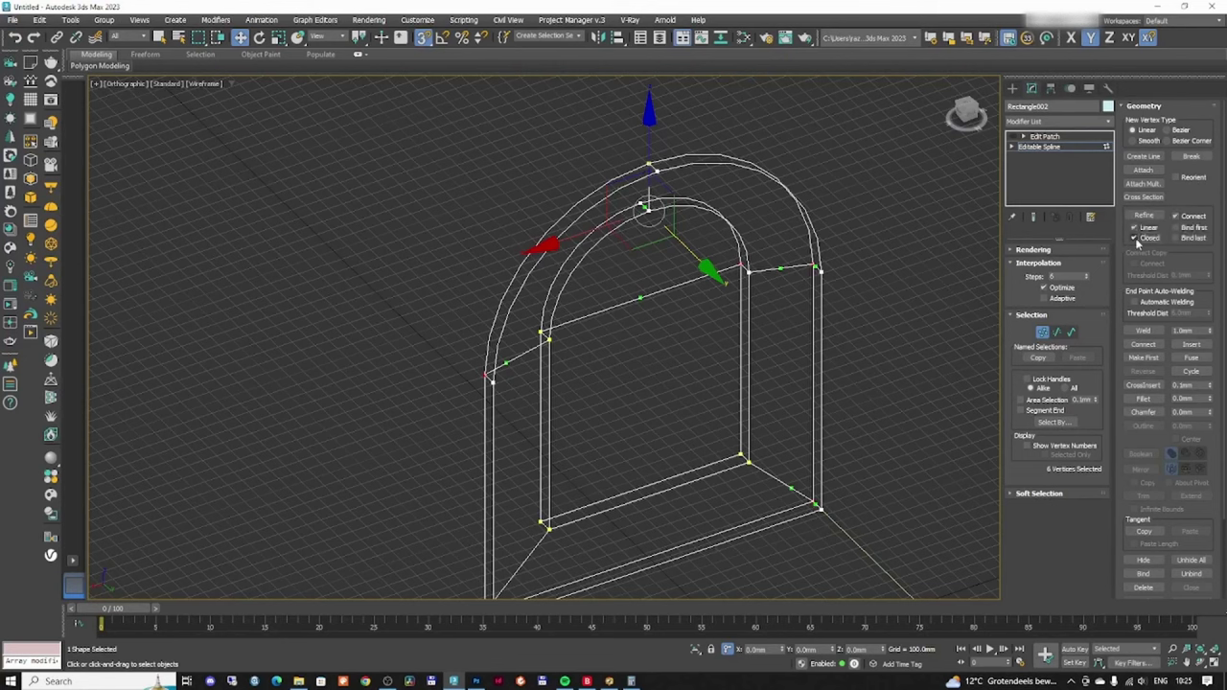
- Try to refine the inner arch cage with a connected vertex
{"action": "left_click", "coordinate": [1143, 217]}
{"action": "scroll", "coordinate": [699, 241], "scroll_direction": "up", "scroll_amount": 6}
{"action": "left_click", "coordinate": [542, 140]}
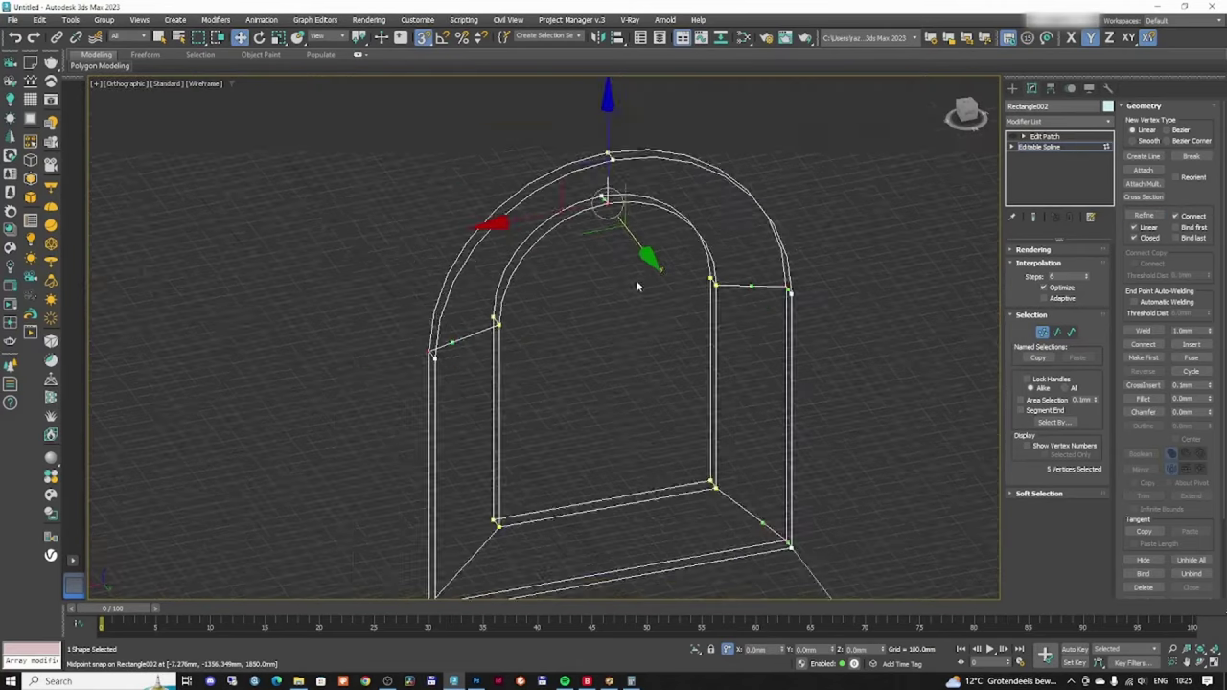
- Turn off the Closed option and redraw the line across the back inner arch between the ends of its arc
{"action": "scroll", "coordinate": [636, 280], "scroll_direction": "up", "scroll_amount": 3}
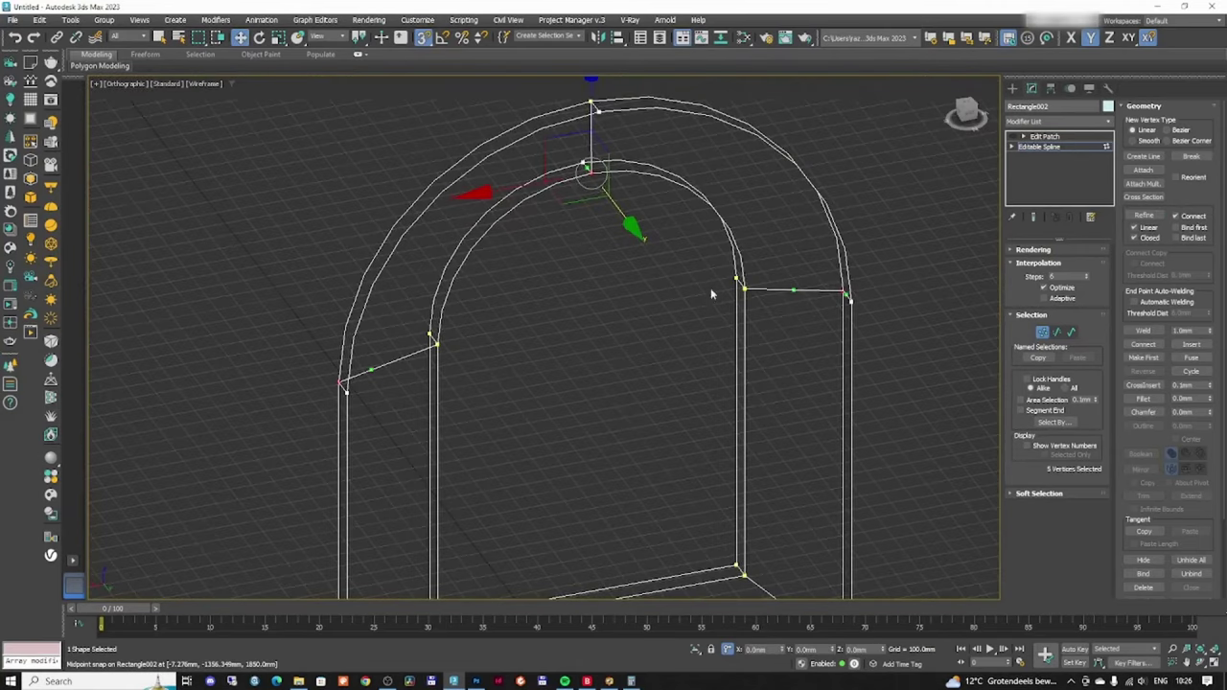
{"action": "left_click", "coordinate": [1144, 217]}
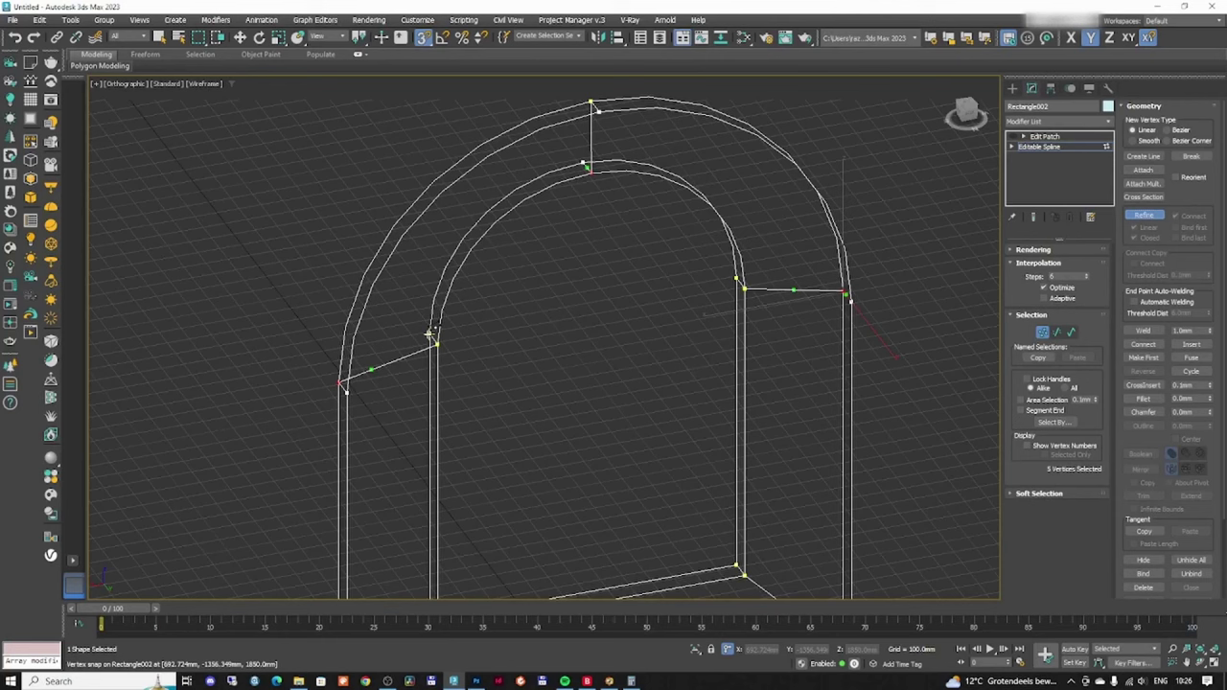
{"action": "left_click", "coordinate": [1143, 217]}
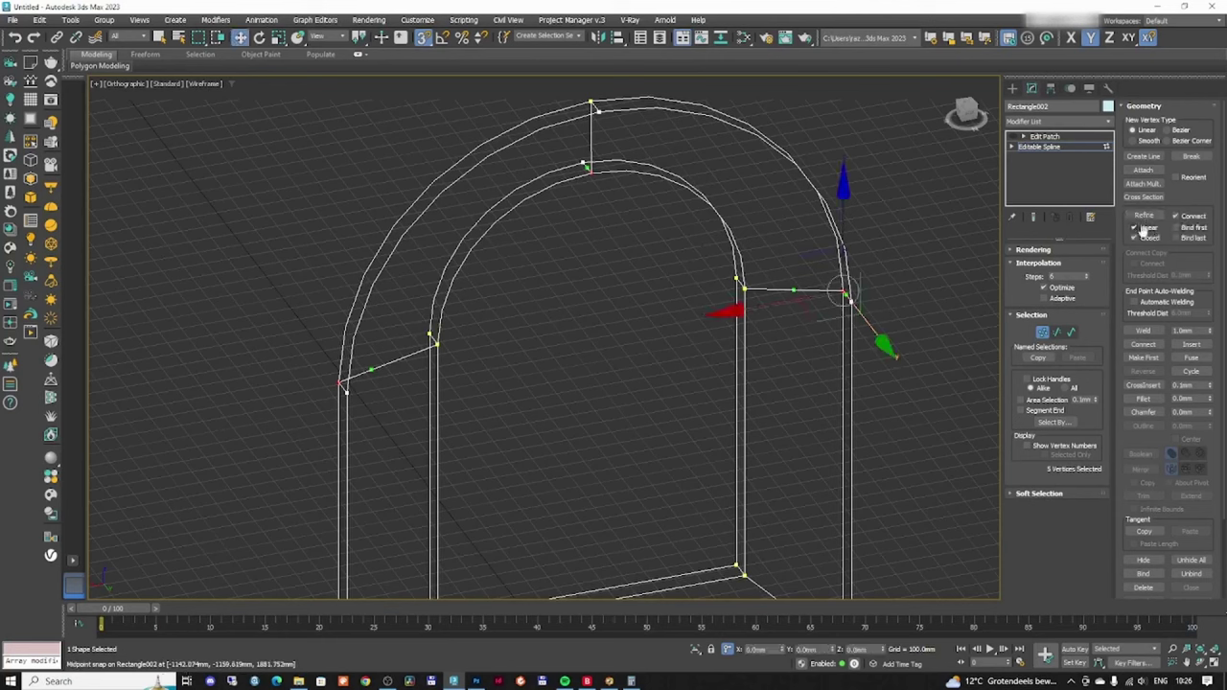
{"action": "left_click", "coordinate": [1143, 155]}
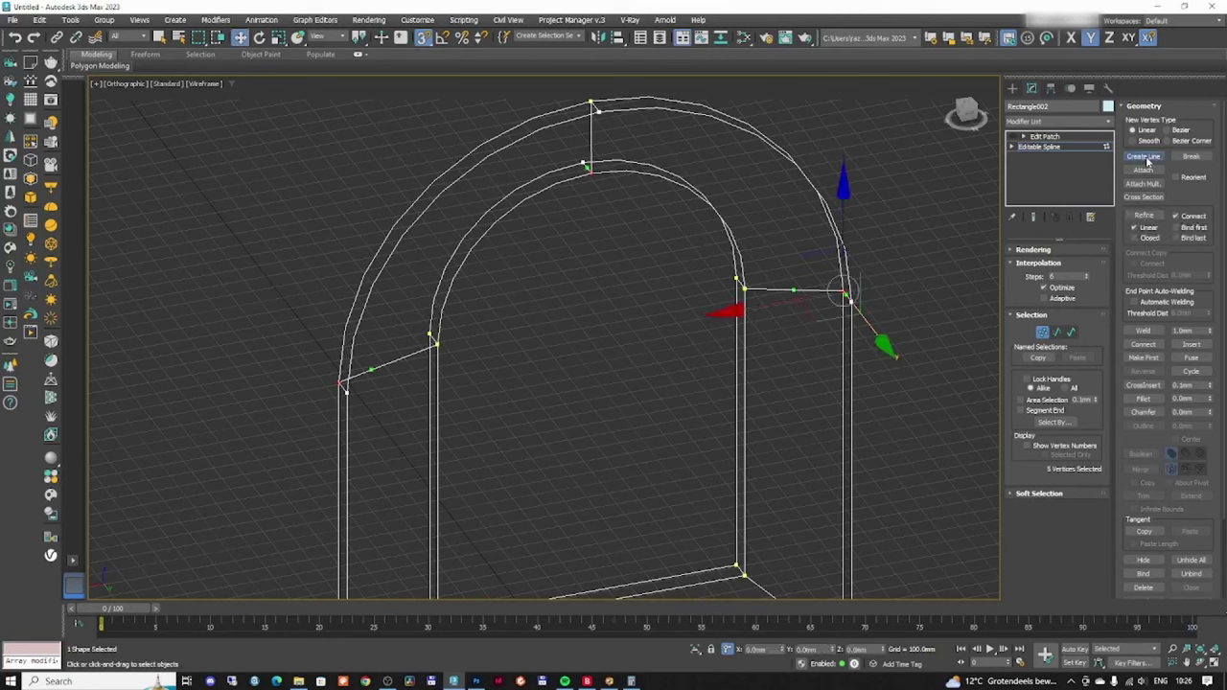
{"action": "left_click", "coordinate": [431, 334]}
{"action": "left_click", "coordinate": [739, 283]}
{"action": "right_click", "coordinate": [657, 342]}
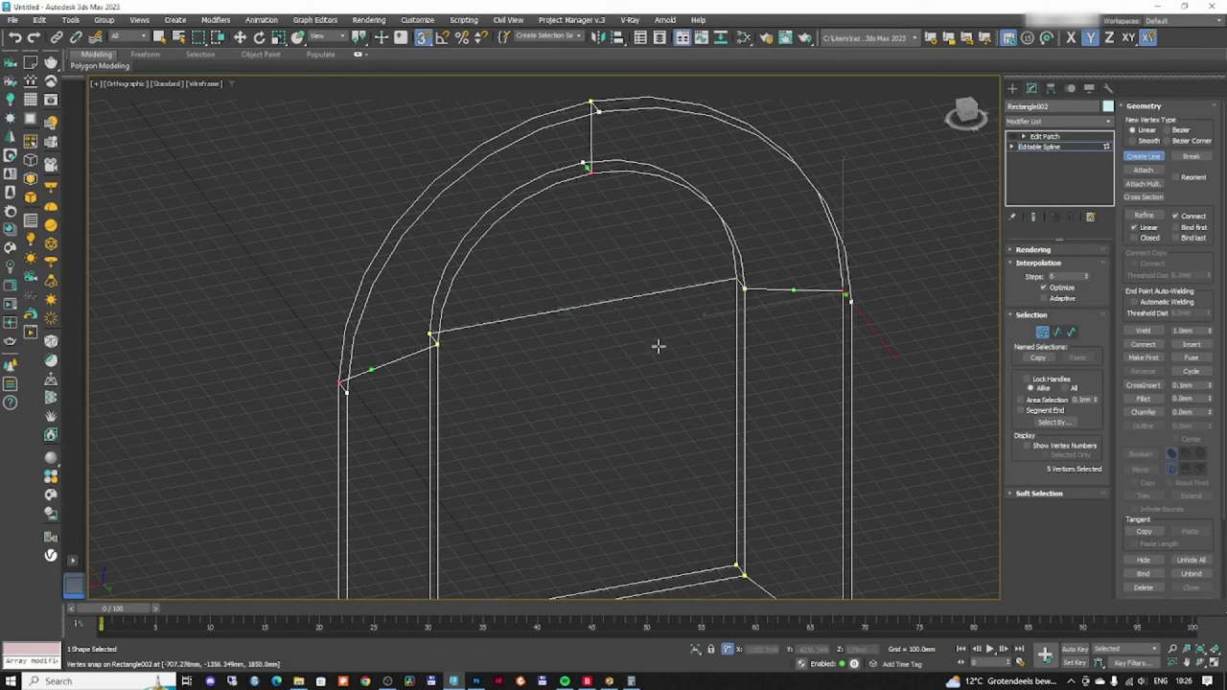
- Refine the cross line at its midpoint and connect the new vertex to the inner arch's apex
{"action": "left_click", "coordinate": [1147, 216]}
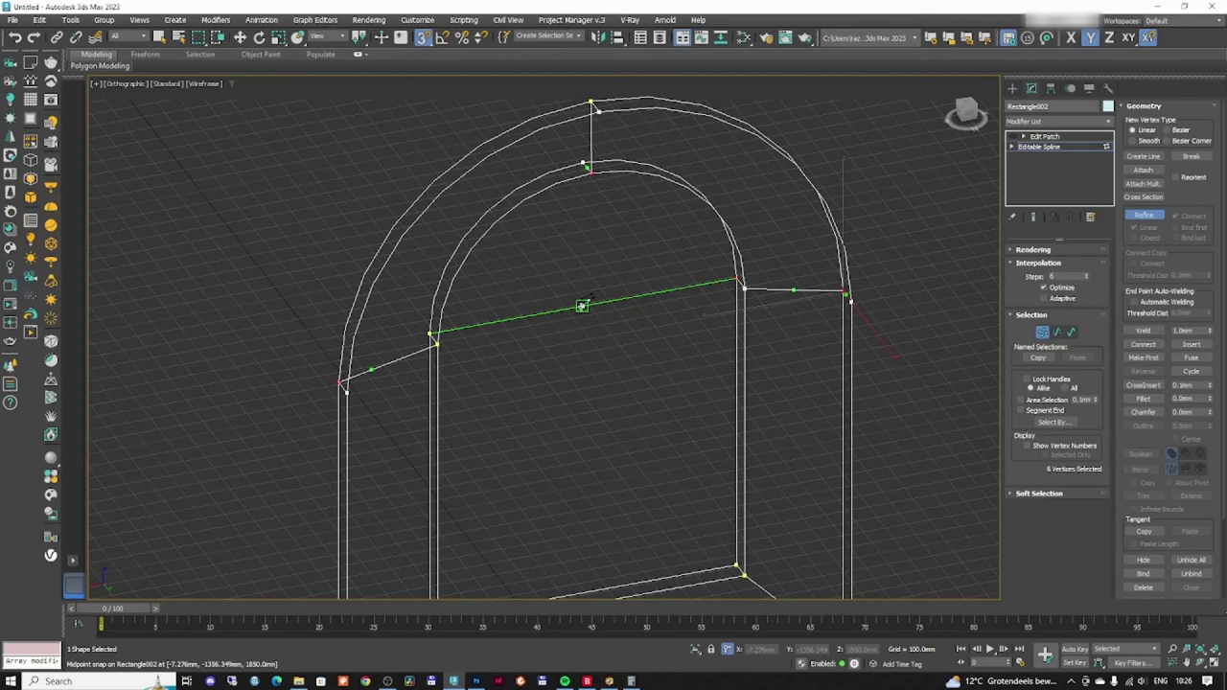
{"action": "left_click", "coordinate": [582, 306]}
{"action": "right_click", "coordinate": [609, 259]}
- Refine the inner back arch with a connected line from the cross line's midpoint down to the bottom edge's midpoint
{"action": "scroll", "coordinate": [611, 289], "scroll_direction": "down", "scroll_amount": 3}
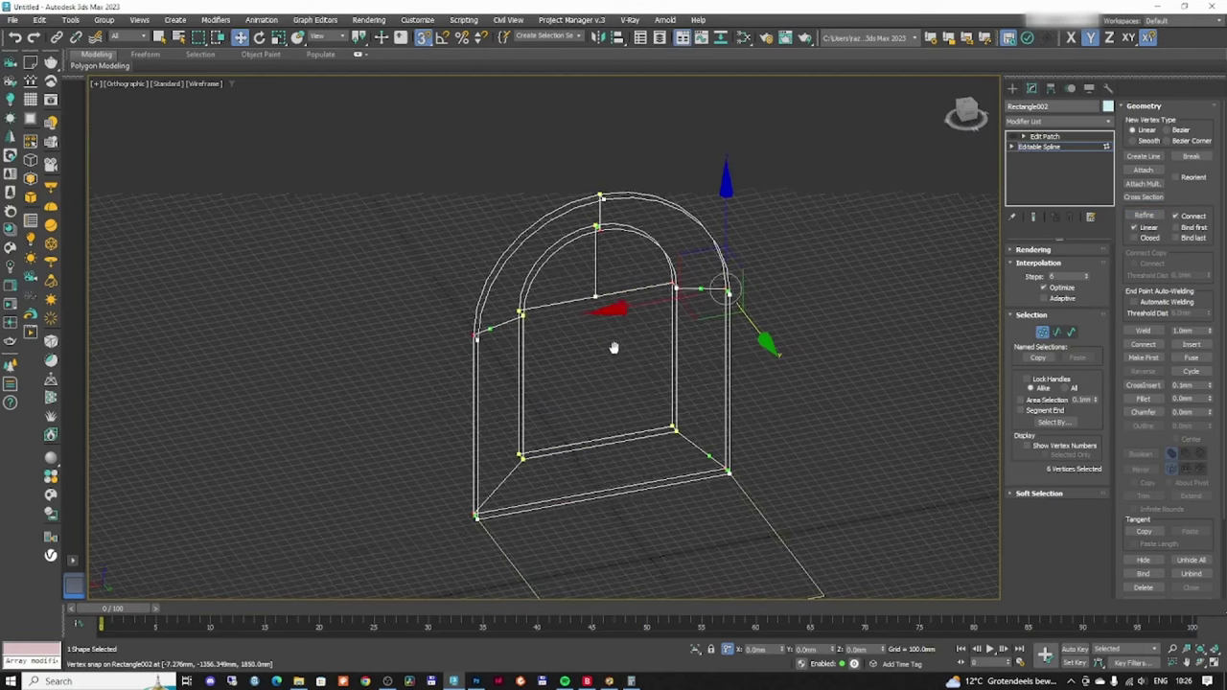
{"action": "middle_click_drag", "start_coordinate": [614, 348], "coordinate": [608, 295]}
{"action": "scroll", "coordinate": [608, 296], "scroll_direction": "up", "scroll_amount": 2}
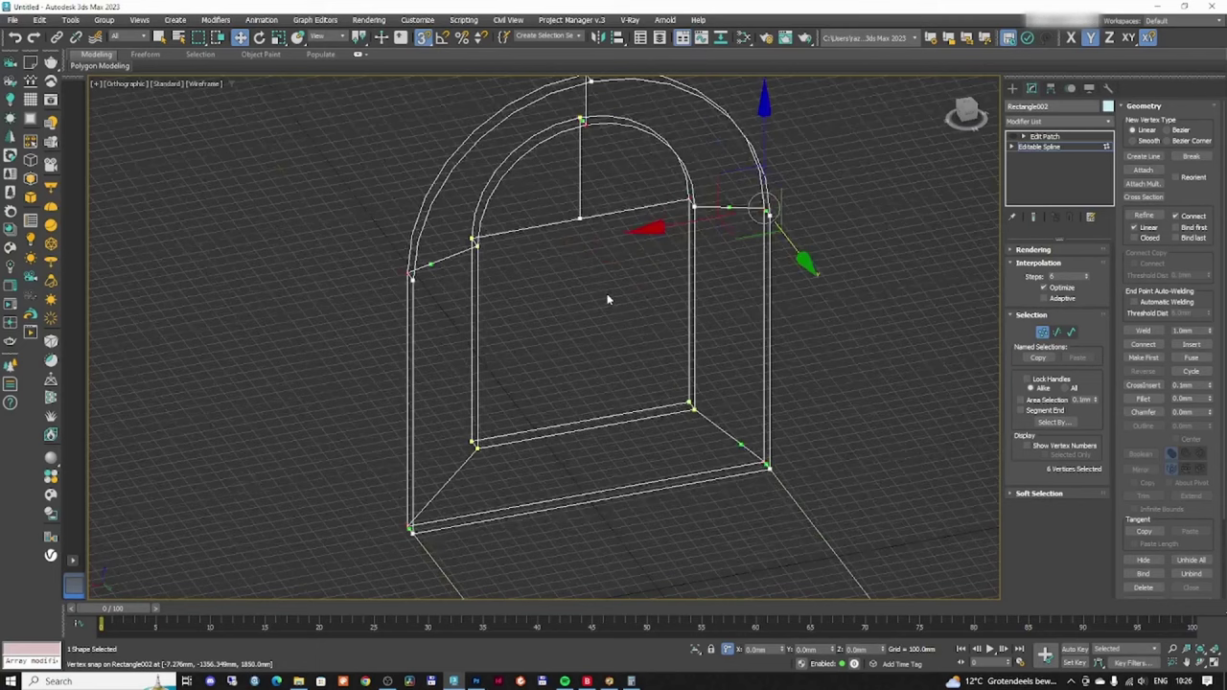
{"action": "left_click", "coordinate": [1143, 215]}
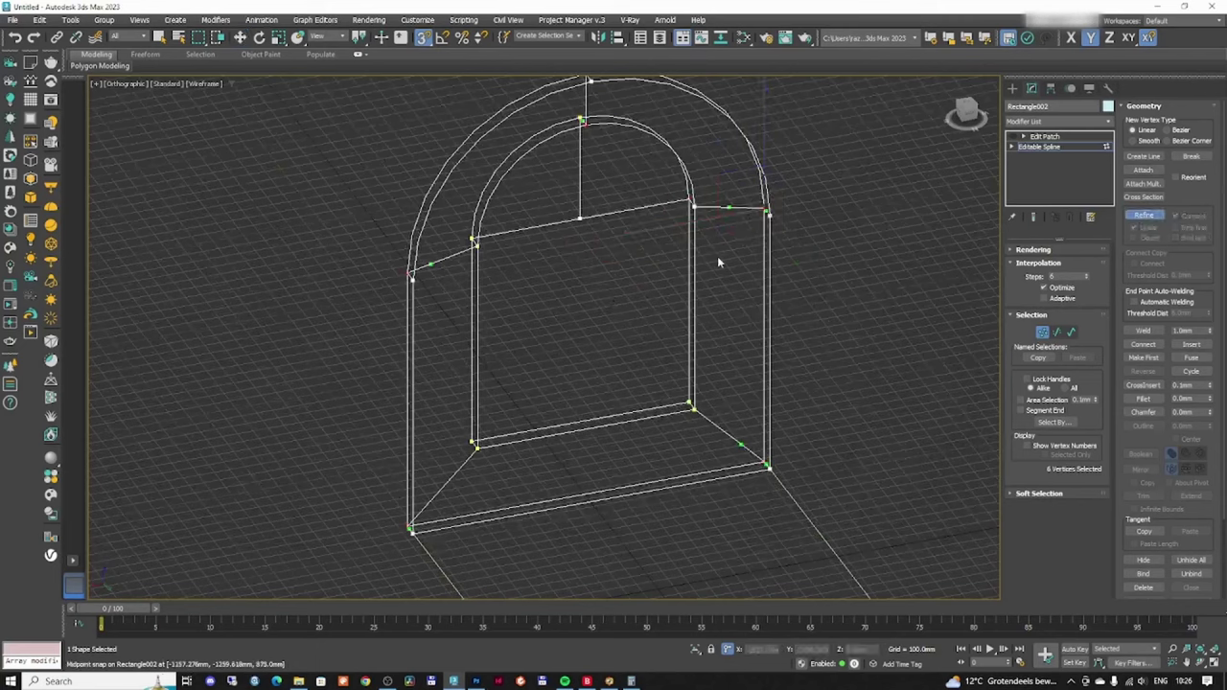
{"action": "left_click", "coordinate": [579, 422]}
{"action": "right_click", "coordinate": [610, 356]}
- Refine and connect the midpoints of the two parallel bottom edges of the inner arch cage
{"action": "middle_click_drag", "start_coordinate": [585, 430], "coordinate": [579, 362]}
{"action": "scroll", "coordinate": [579, 362], "scroll_direction": "up", "scroll_amount": 3}
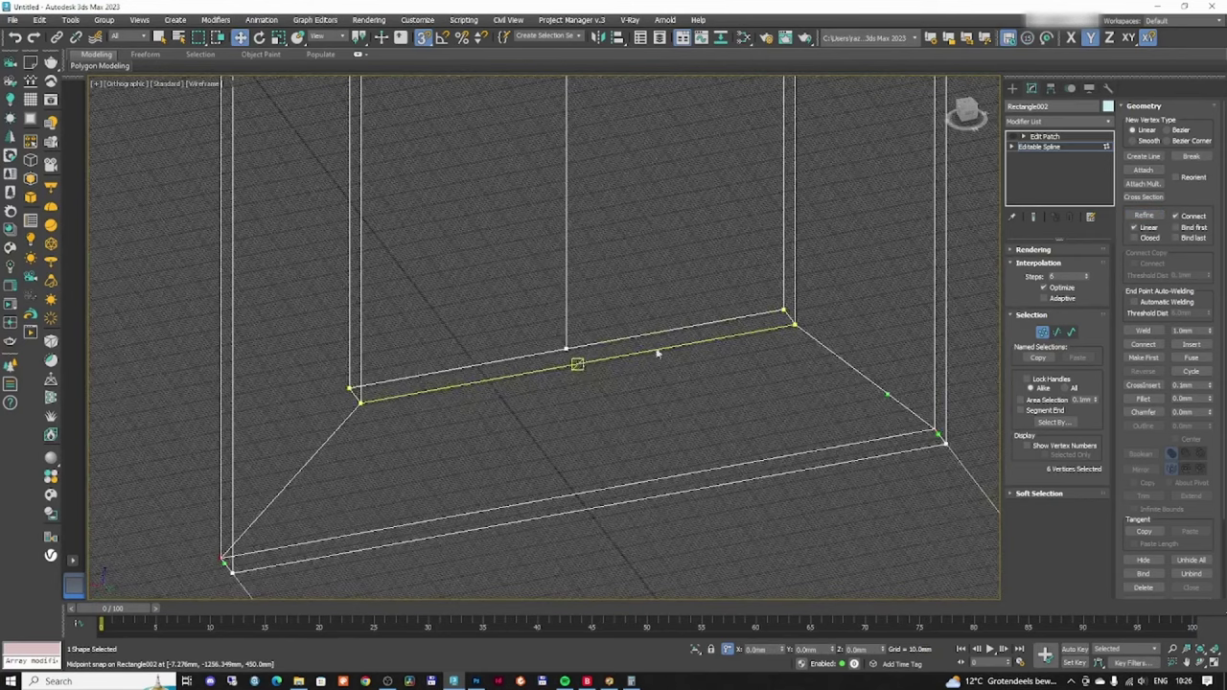
{"action": "left_click", "coordinate": [1143, 215]}
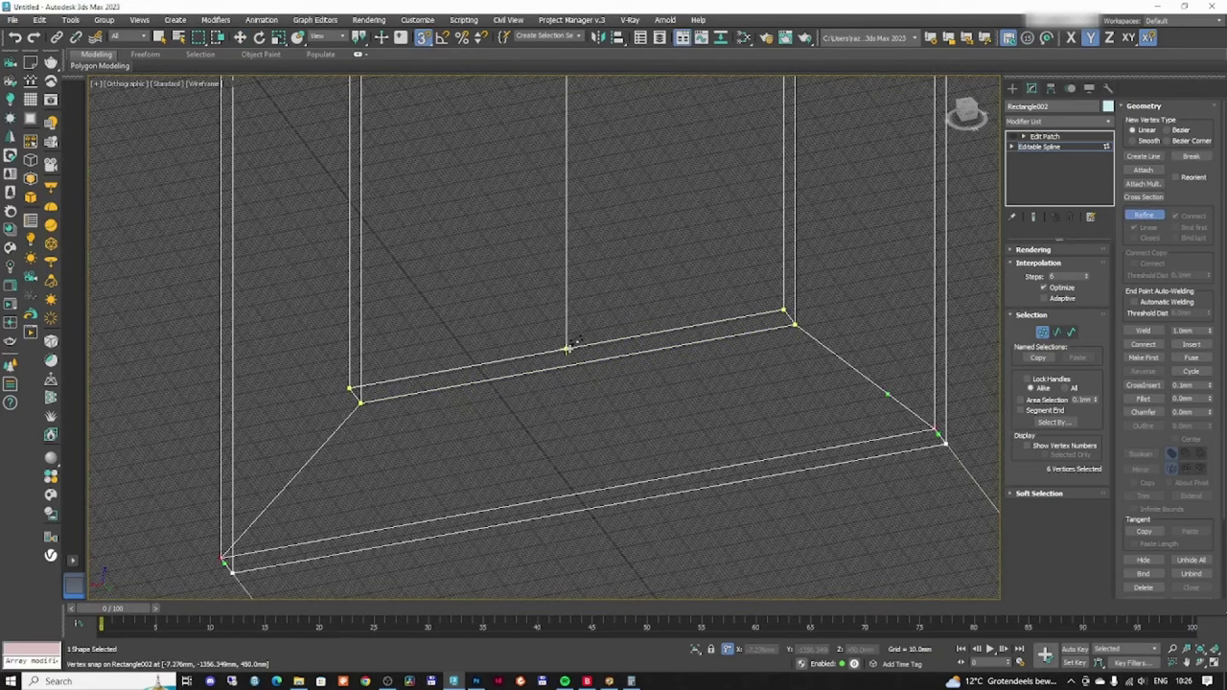
{"action": "left_click", "coordinate": [577, 364]}
{"action": "right_click", "coordinate": [610, 337]}
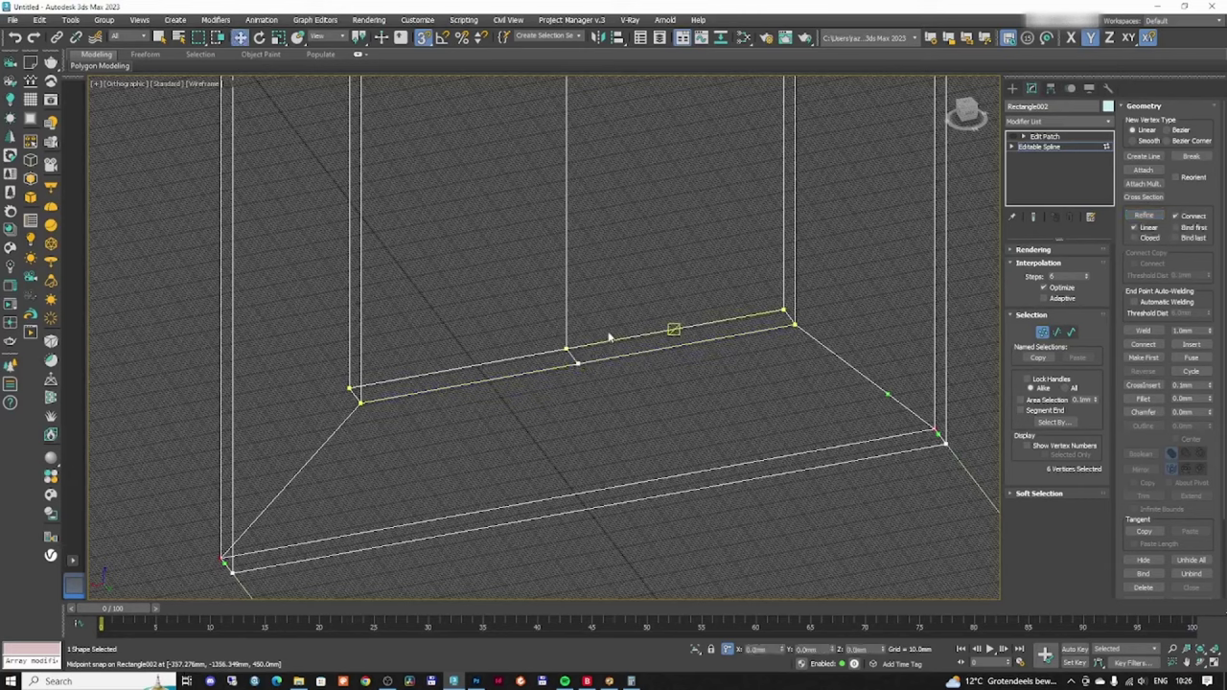
- Refine from the inner bottom edge's midpoint to the midpoints of both outer bottom edges, connecting them in sequence
{"action": "left_click", "coordinate": [1145, 215]}
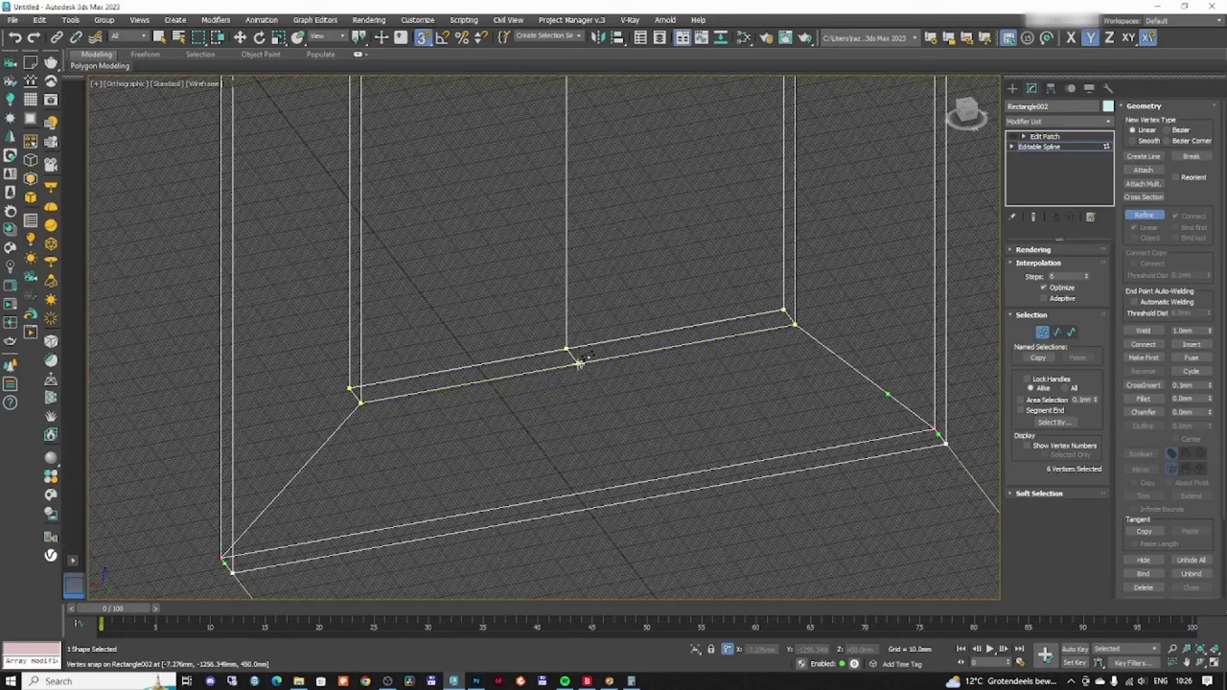
{"action": "left_click", "coordinate": [577, 494]}
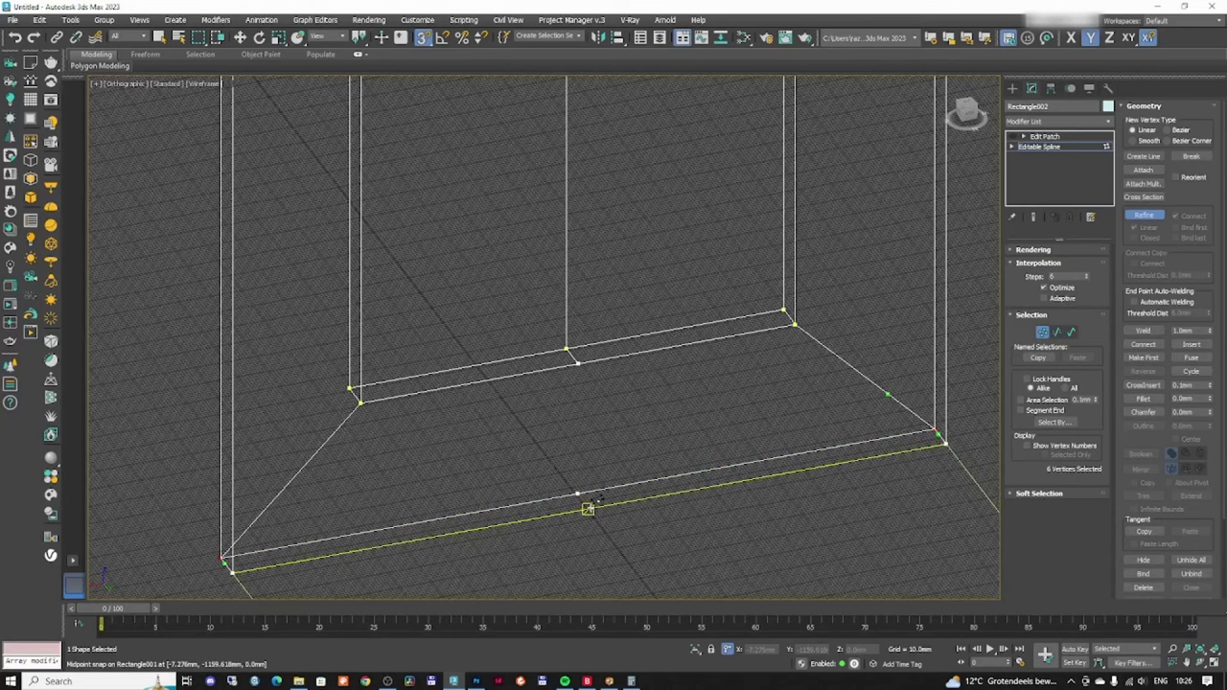
{"action": "right_click", "coordinate": [616, 438]}
{"action": "scroll", "coordinate": [653, 423], "scroll_direction": "down", "scroll_amount": 4}
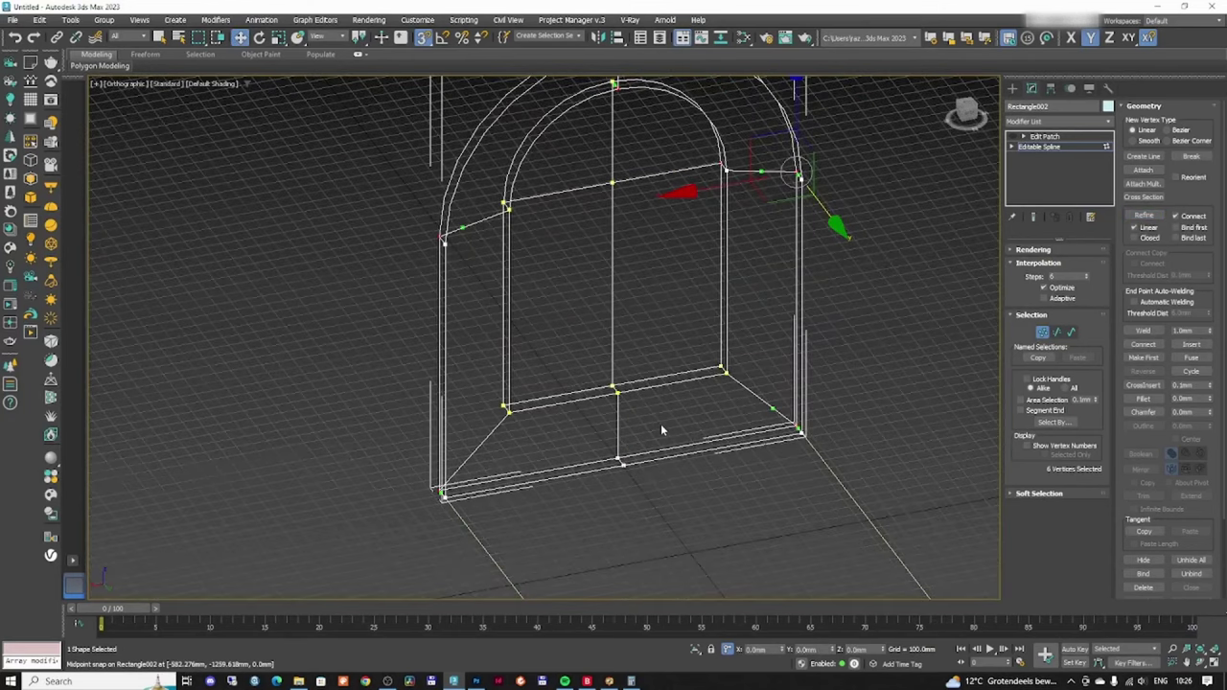
{"action": "scroll", "coordinate": [659, 427], "scroll_direction": "up", "scroll_amount": 2}
{"action": "scroll", "coordinate": [658, 429], "scroll_direction": "down", "scroll_amount": 4}
{"action": "middle_click_drag", "start_coordinate": [658, 428], "coordinate": [996, 390], "text": "alt"}
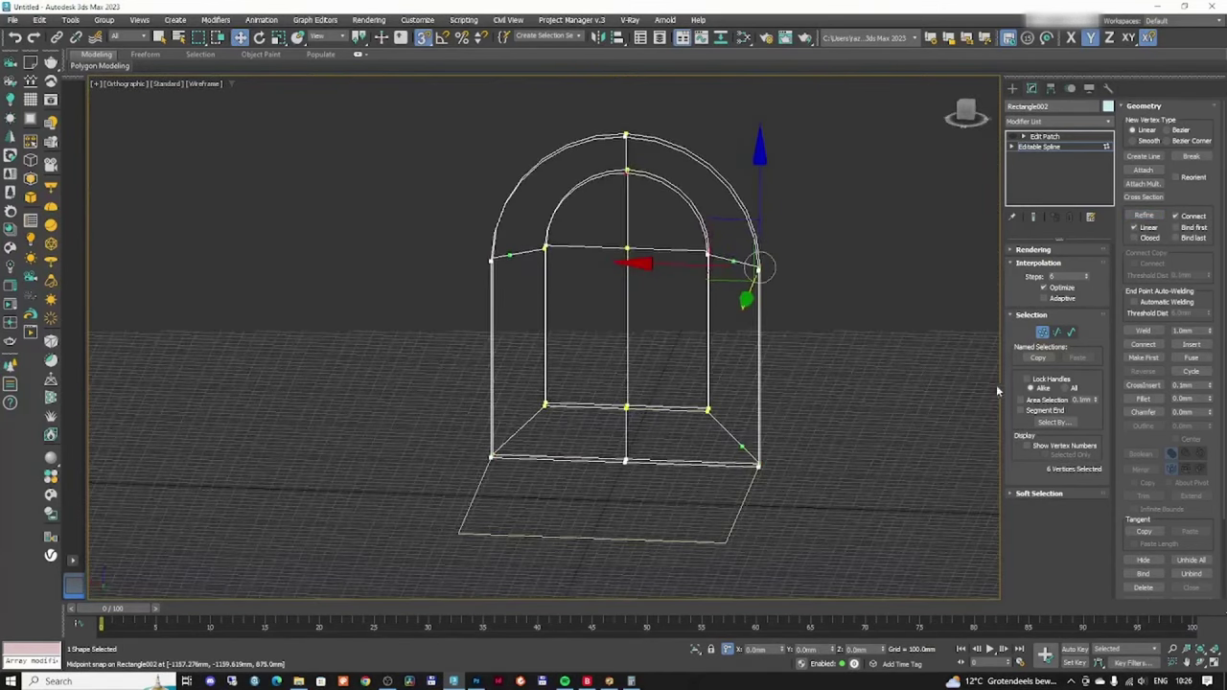
- Leave vertex editing, turn the Edit Patch modifier back on and examine the arch surface in shaded and wireframe display
{"action": "left_click", "coordinate": [1043, 333]}
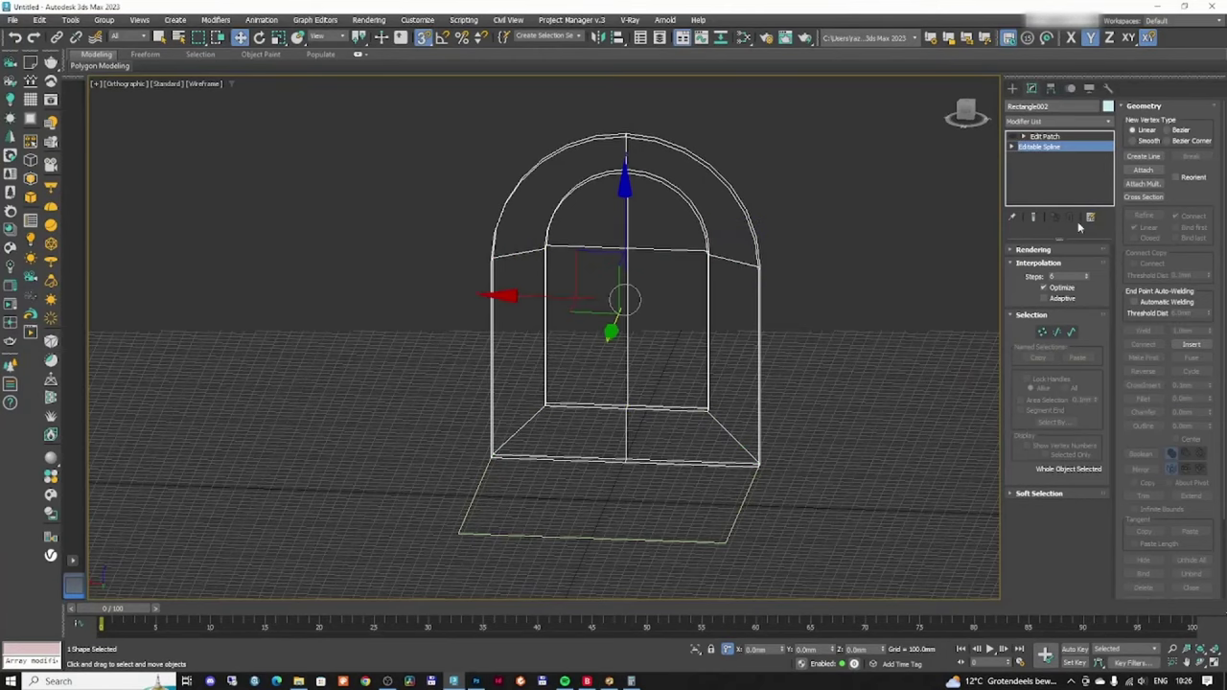
{"action": "left_click", "coordinate": [1050, 138]}
{"action": "left_click", "coordinate": [1014, 138]}
{"action": "key", "text": "F3"}
{"action": "mouse_move", "coordinate": [611, 335]}
{"action": "middle_mouse_down", "text": "alt"}
{"action": "mouse_move", "coordinate": [580, 322]}
{"action": "mouse_move", "coordinate": [623, 322]}
{"action": "mouse_move", "coordinate": [575, 322]}
{"action": "mouse_move", "coordinate": [689, 322]}
{"action": "mouse_move", "coordinate": [637, 340]}
{"action": "mouse_move", "coordinate": [454, 356]}
{"action": "mouse_move", "coordinate": [751, 342]}
{"action": "mouse_move", "coordinate": [632, 338]}
{"action": "mouse_move", "coordinate": [660, 356]}
{"action": "middle_mouse_up", "text": "alt"}
{"action": "key", "text": "g"}
{"action": "key", "text": "F3"}
{"action": "key", "text": "F3"}
{"action": "scroll", "coordinate": [699, 345], "scroll_direction": "up", "scroll_amount": 3}
{"action": "key", "text": "F3"}
{"action": "key", "text": "F3"}
{"action": "scroll", "coordinate": [700, 347], "scroll_direction": "down", "scroll_amount": 3}
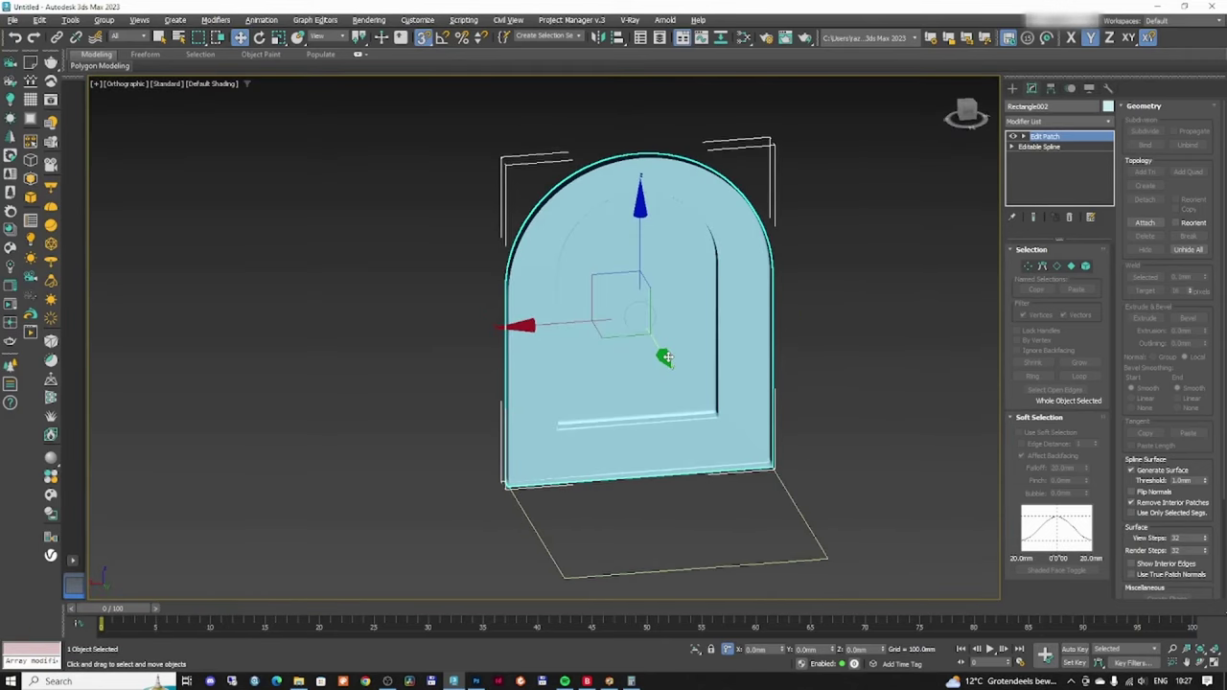
- Compare the arch model in front view with the dimensioned reference photo
{"action": "key", "text": "alt+w"}
{"action": "key", "text": "alt+w"}
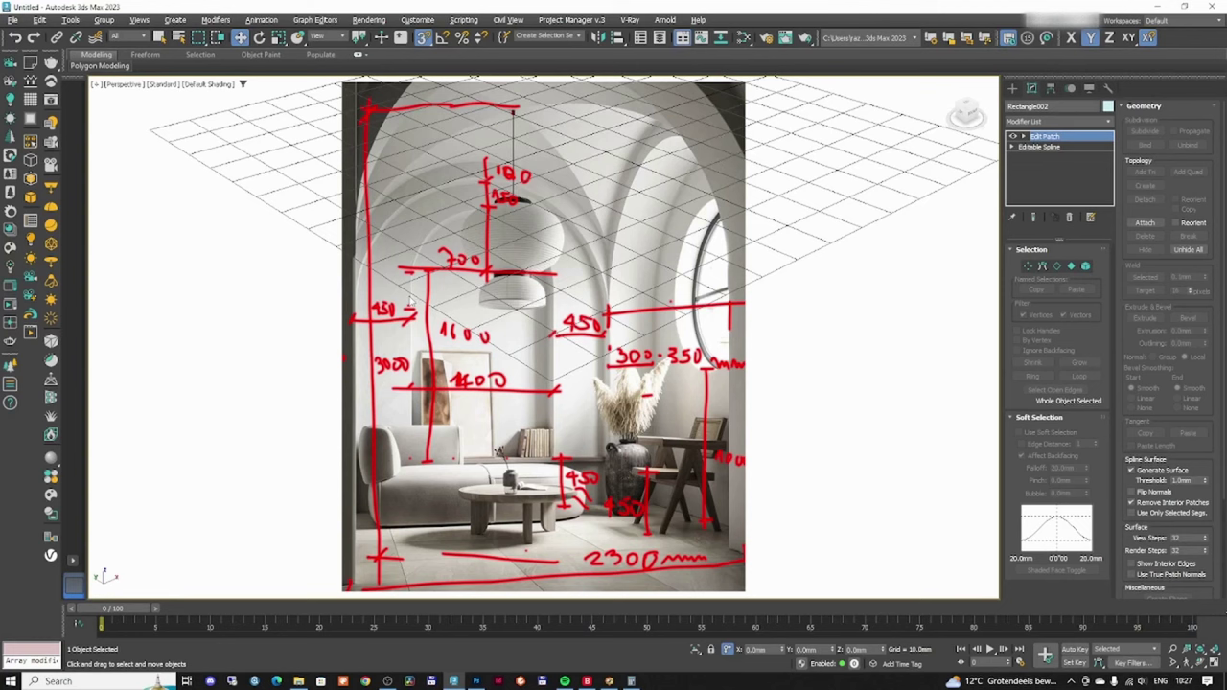
{"action": "key", "text": "alt+w"}
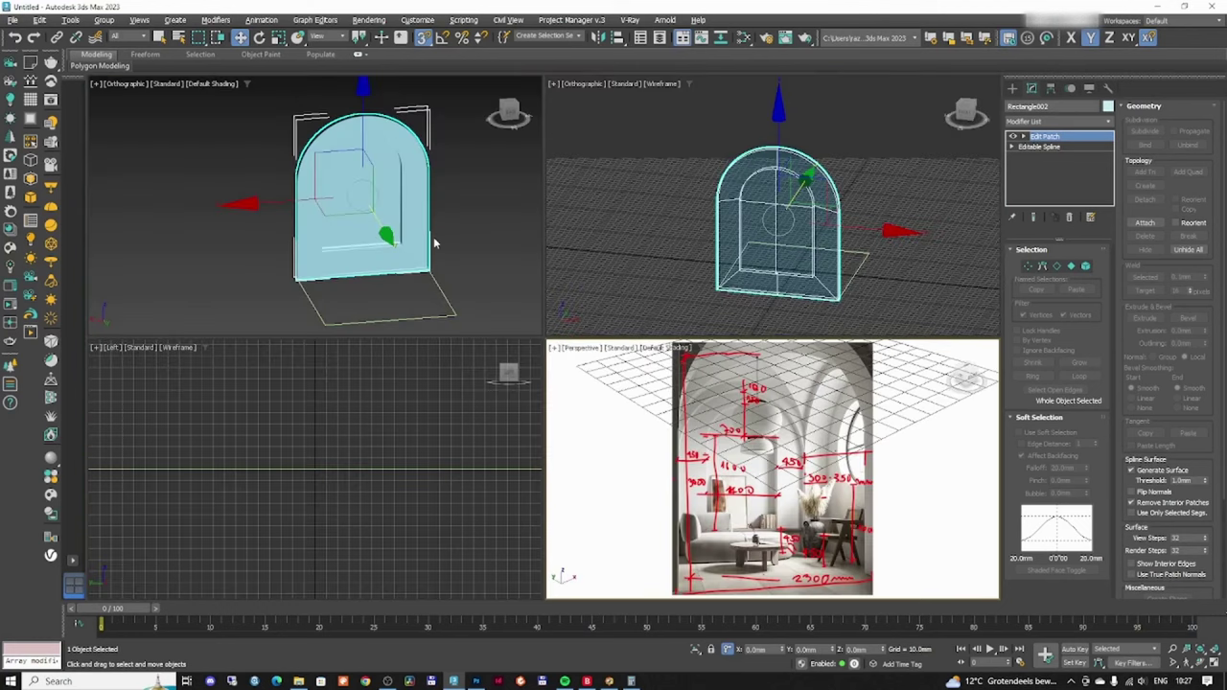
{"action": "key", "text": "alt+w"}
{"action": "middle_click_drag", "start_coordinate": [447, 252], "coordinate": [597, 287], "text": "alt"}
{"action": "key", "text": "F3"}
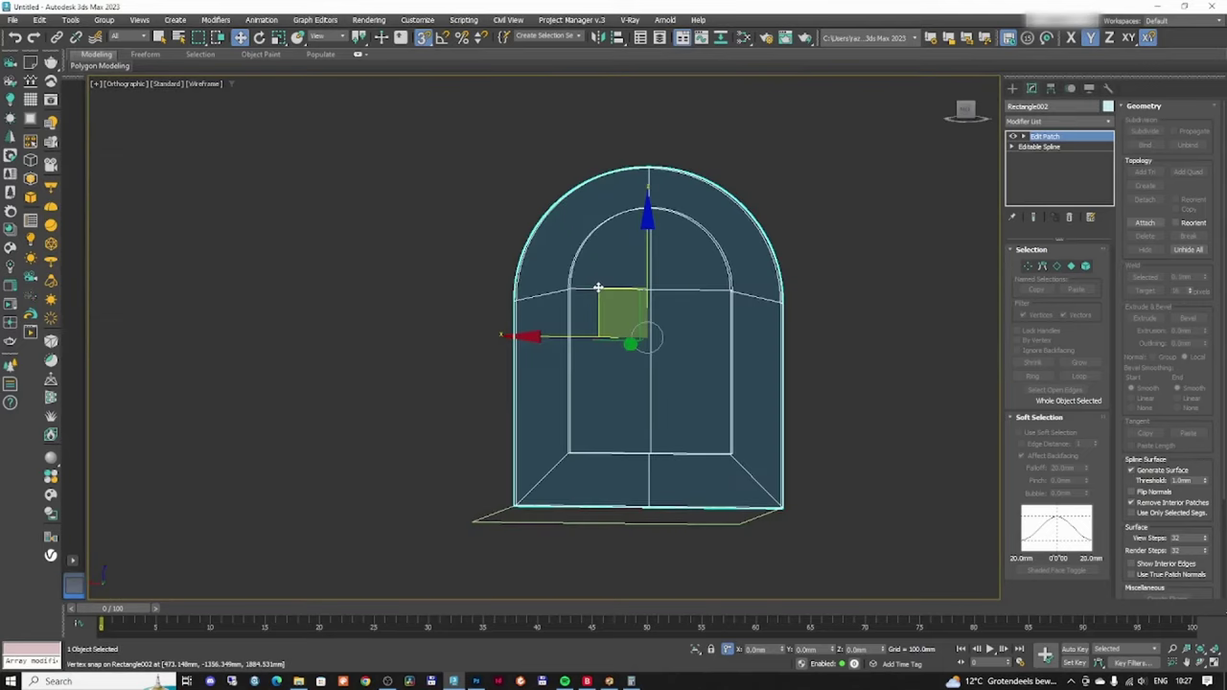
{"action": "key", "text": "f"}
{"action": "scroll", "coordinate": [600, 285], "scroll_direction": "down", "scroll_amount": 2}
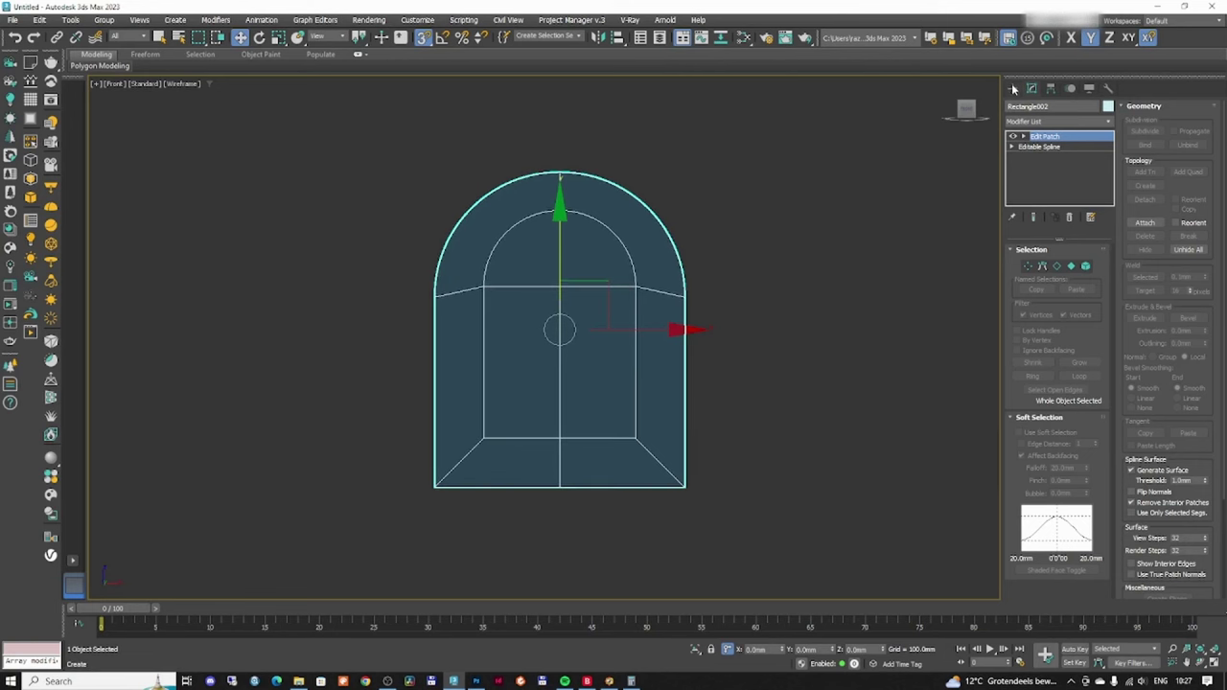
{"action": "key", "text": "alt+w"}
{"action": "right_click", "coordinate": [741, 496]}
{"action": "key", "text": "alt+w"}
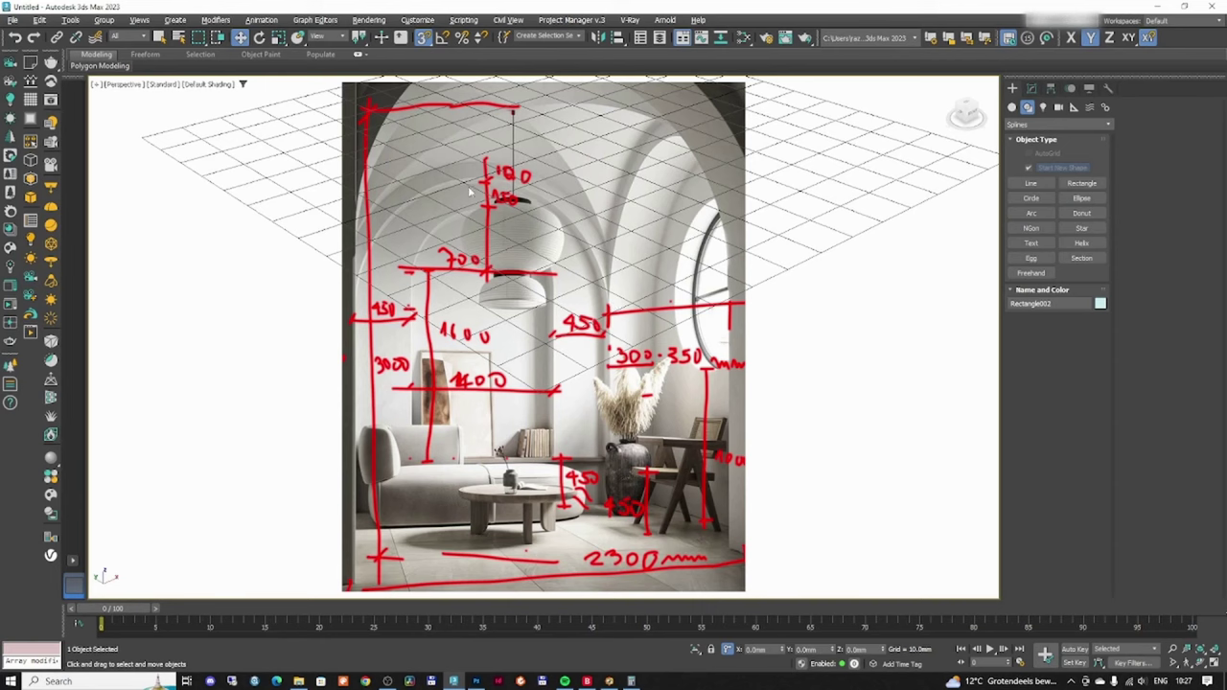
{"action": "key", "text": "alt+w"}
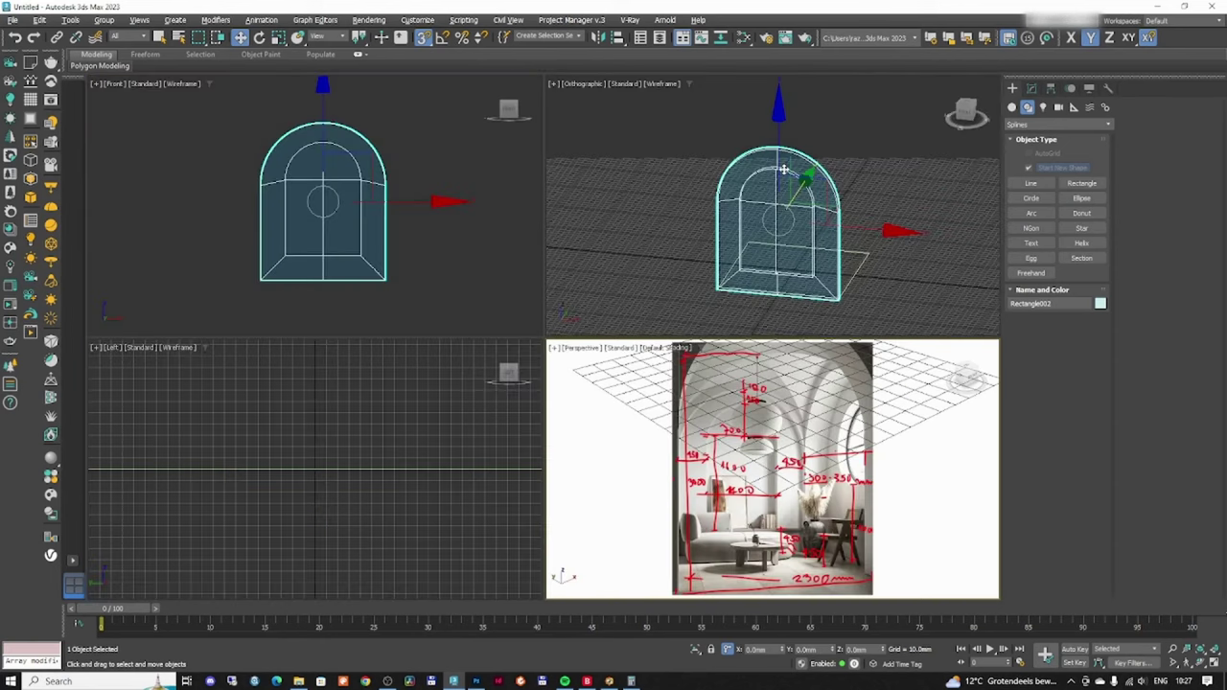
{"action": "right_click", "coordinate": [438, 224]}
{"action": "key", "text": "alt+w"}
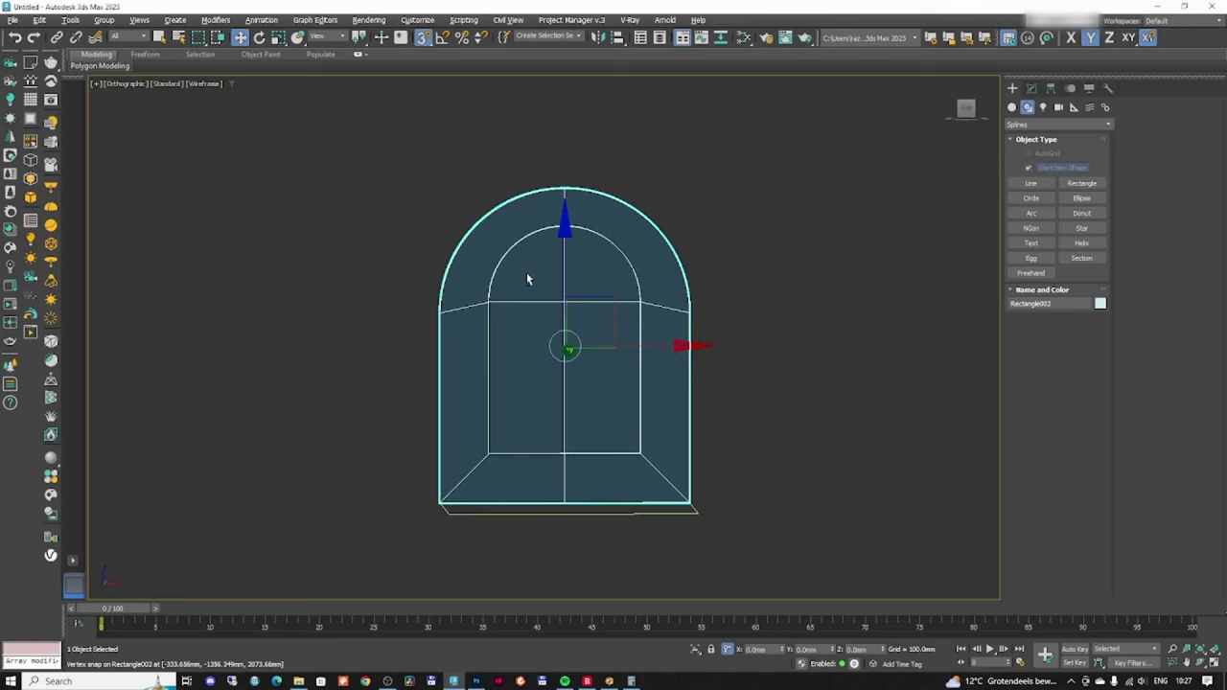
{"action": "left_click", "coordinate": [619, 186]}
{"action": "left_click", "coordinate": [583, 192]}
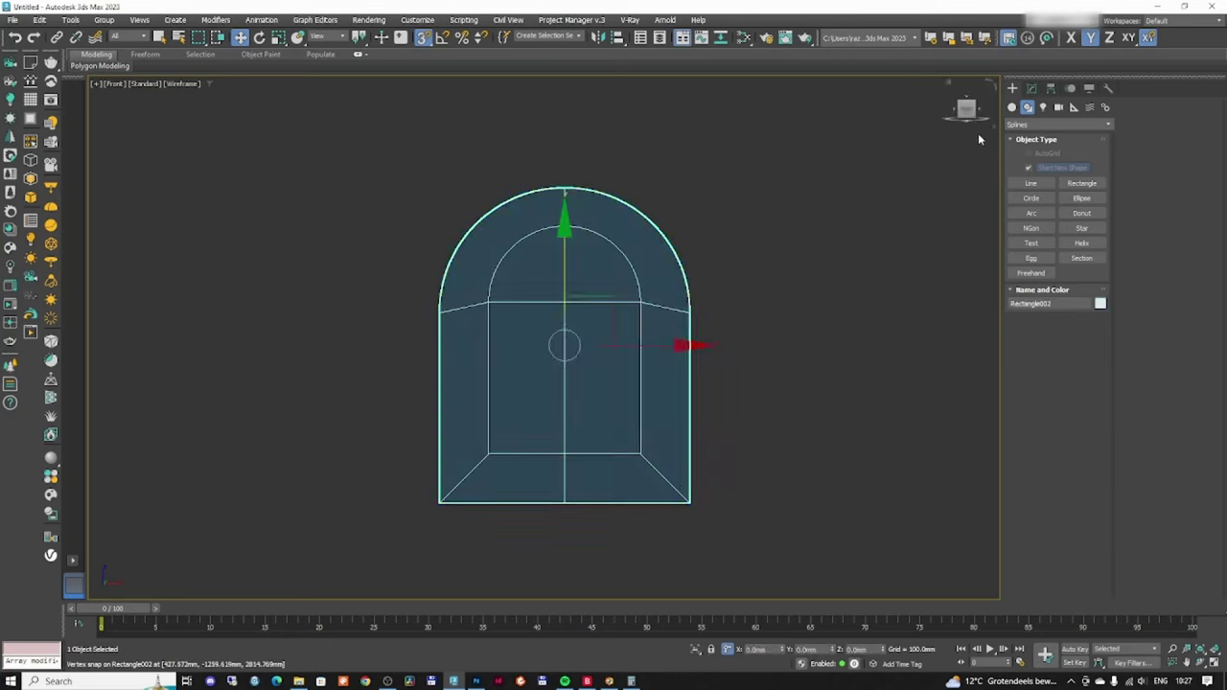
- Turn off the Edit Patch modifier and enter segment editing on the Editable Spline
{"action": "left_click", "coordinate": [1030, 87]}
{"action": "left_click", "coordinate": [1014, 137]}
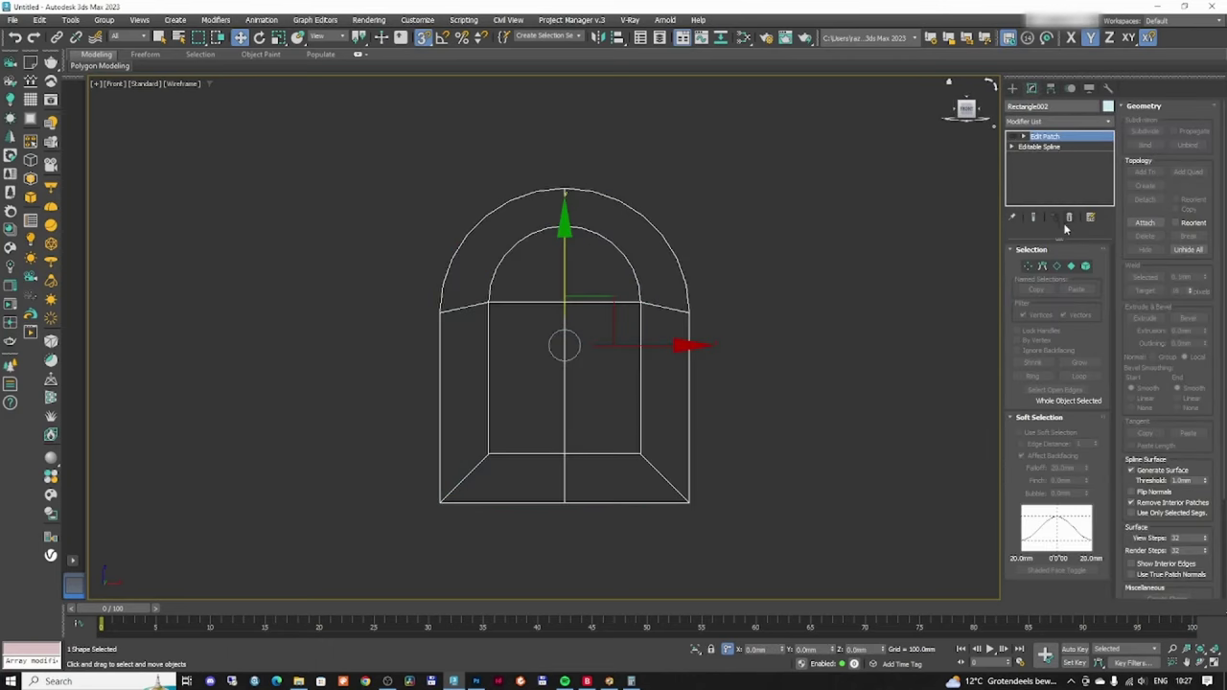
{"action": "middle_click_drag", "start_coordinate": [670, 247], "coordinate": [1037, 289], "text": "alt"}
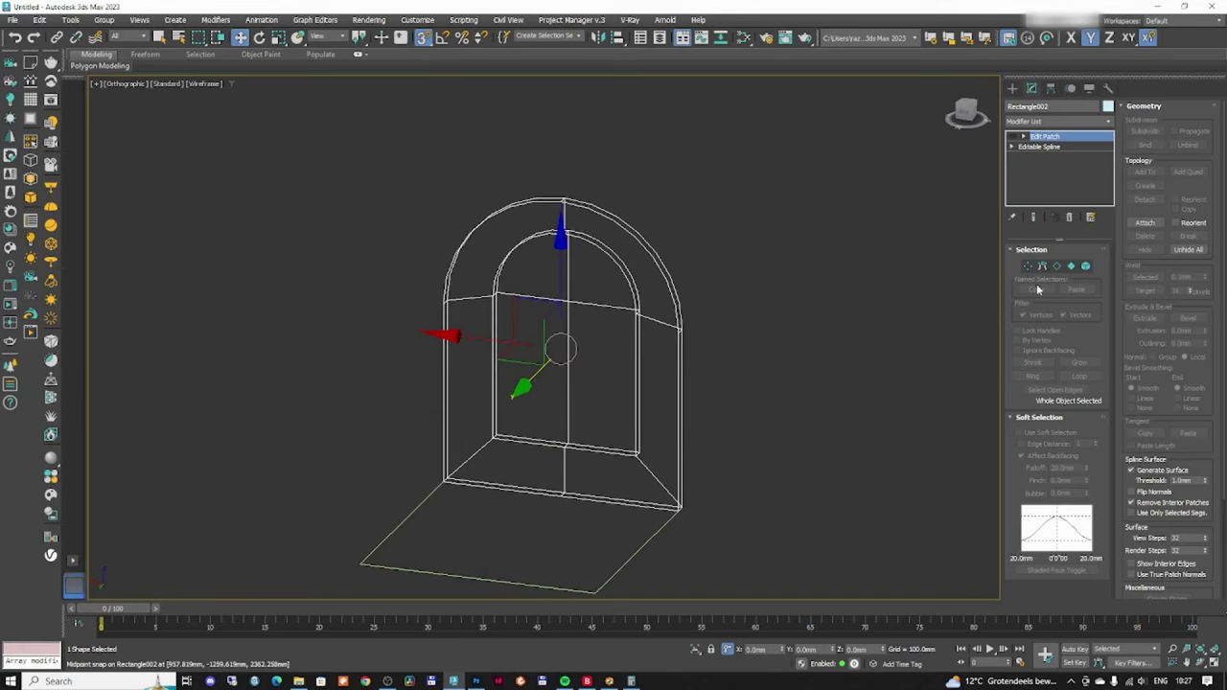
{"action": "left_click", "coordinate": [1043, 147]}
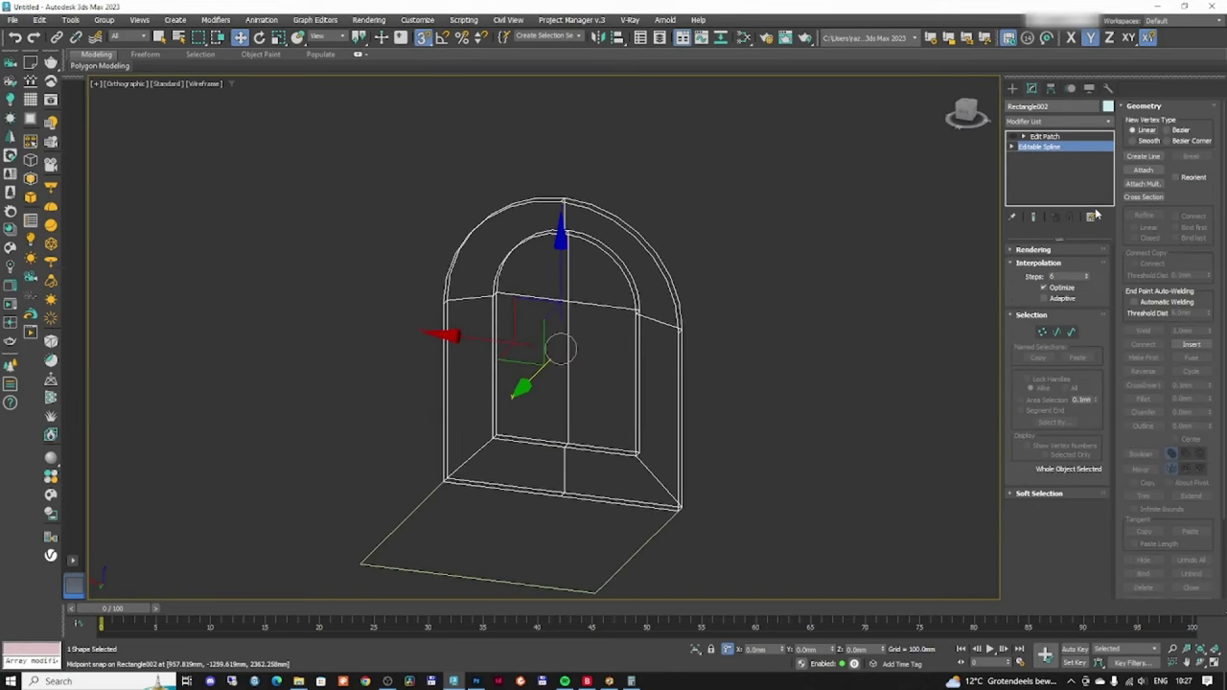
{"action": "left_click", "coordinate": [1057, 333]}
- Copy the two arc segments of the front outer arch and snap the copy onto the original arc
{"action": "scroll", "coordinate": [629, 227], "scroll_direction": "up", "scroll_amount": 4}
{"action": "left_click", "coordinate": [629, 227]}
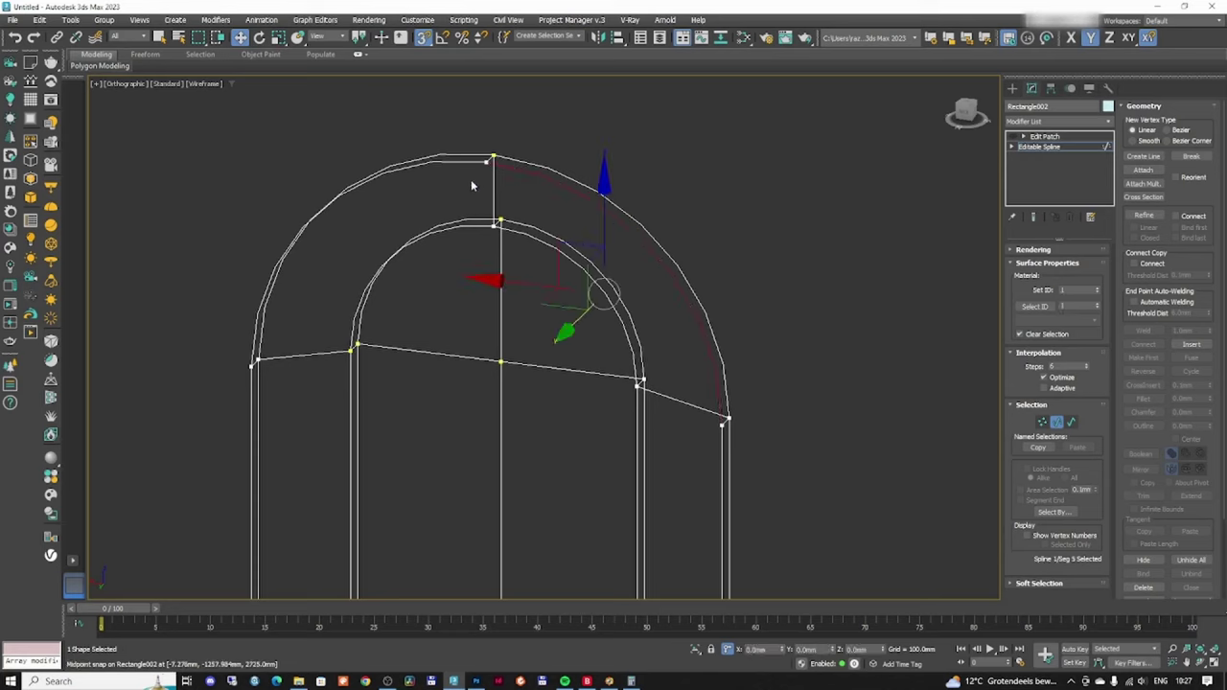
{"action": "left_click", "coordinate": [457, 162], "text": "ctrl"}
{"action": "middle_click_drag", "start_coordinate": [461, 168], "coordinate": [470, 211]}
{"action": "scroll", "coordinate": [465, 297], "scroll_direction": "down", "scroll_amount": 3}
{"action": "middle_click_drag", "start_coordinate": [486, 255], "coordinate": [561, 227], "text": "alt"}
{"action": "left_click_drag", "start_coordinate": [482, 250], "coordinate": [772, 204]}
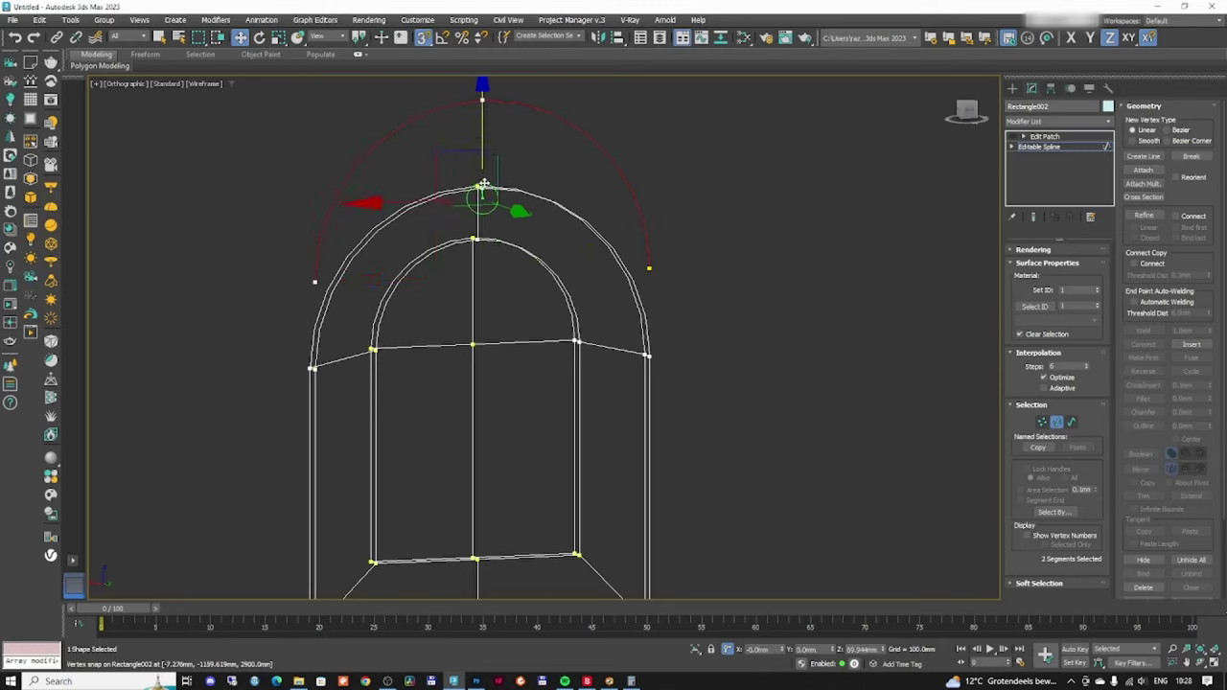
{"action": "left_click_drag", "start_coordinate": [314, 292], "coordinate": [313, 371]}
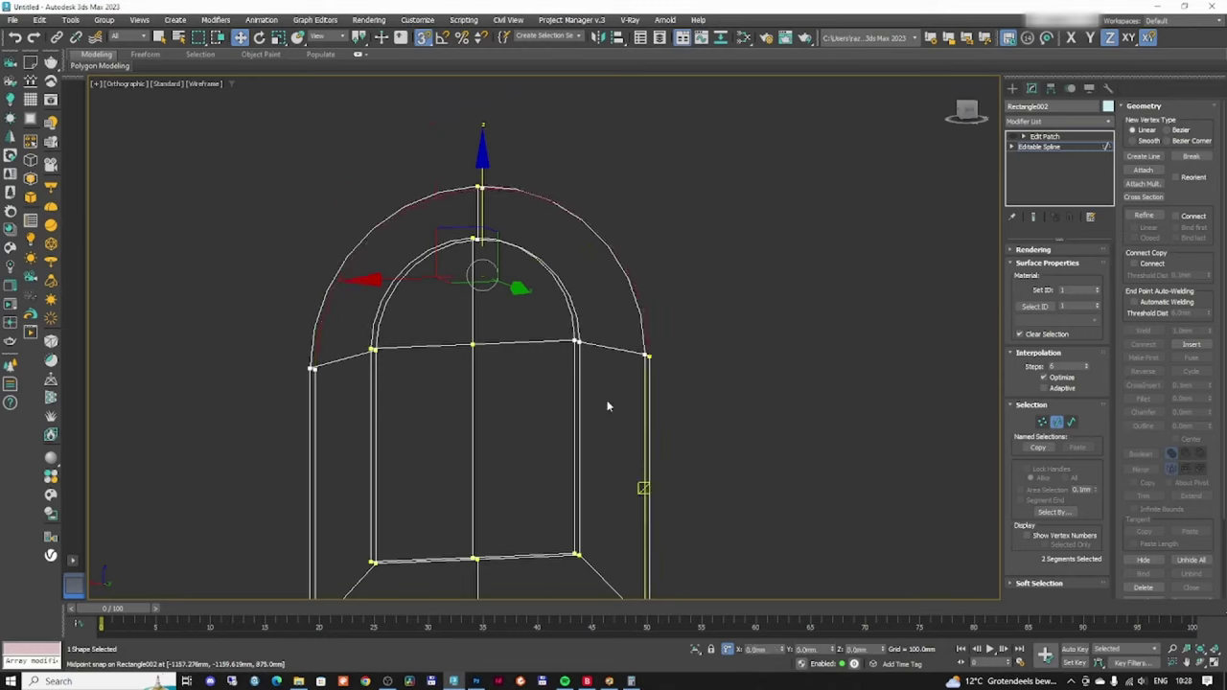
- Raise the copied arc segments 100 mm along Z above the front outer arch
{"action": "middle_click_drag", "start_coordinate": [608, 405], "coordinate": [577, 351], "text": "alt"}
{"action": "scroll", "coordinate": [589, 358], "scroll_direction": "down", "scroll_amount": 3}
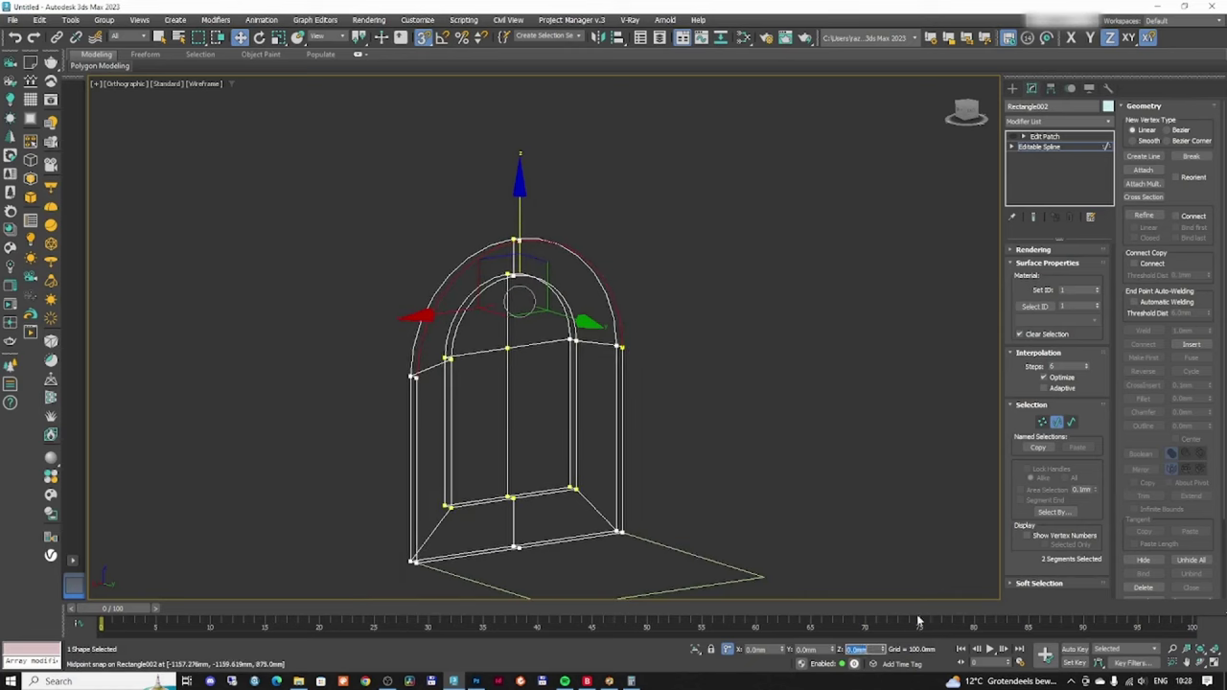
{"action": "key", "text": "Return"}
{"action": "scroll", "coordinate": [636, 277], "scroll_direction": "up", "scroll_amount": 3}
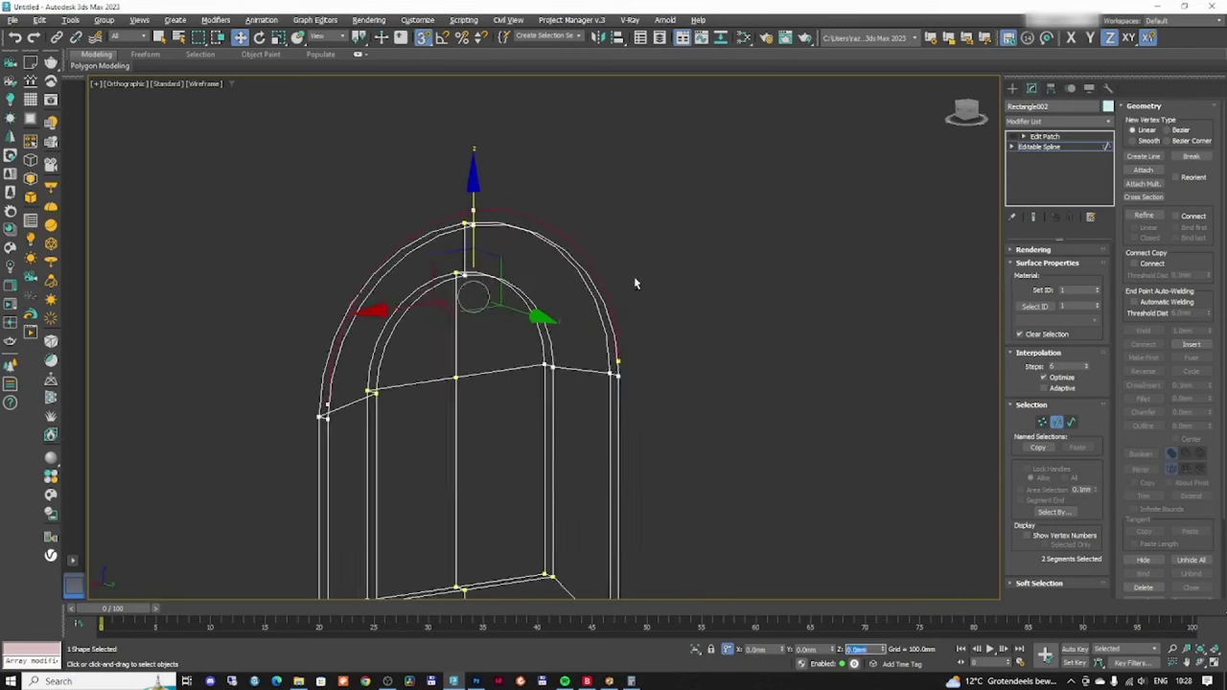
{"action": "middle_click_drag", "start_coordinate": [634, 276], "coordinate": [552, 257], "text": "alt"}
{"action": "key", "text": "f"}
- Draw a vertical line joining the raised arc's right end to the matching end of the front outer arch below
{"action": "scroll", "coordinate": [776, 377], "scroll_direction": "up", "scroll_amount": 5}
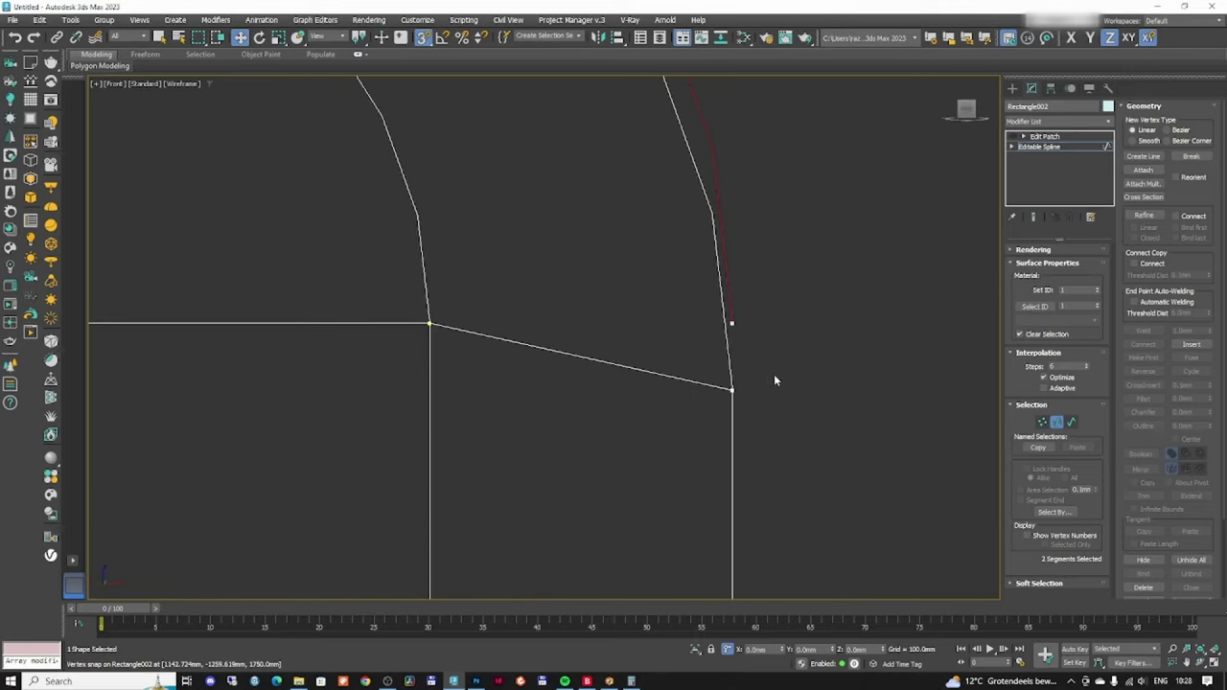
{"action": "scroll", "coordinate": [734, 351], "scroll_direction": "down", "scroll_amount": 5}
{"action": "scroll", "coordinate": [355, 341], "scroll_direction": "up", "scroll_amount": 5}
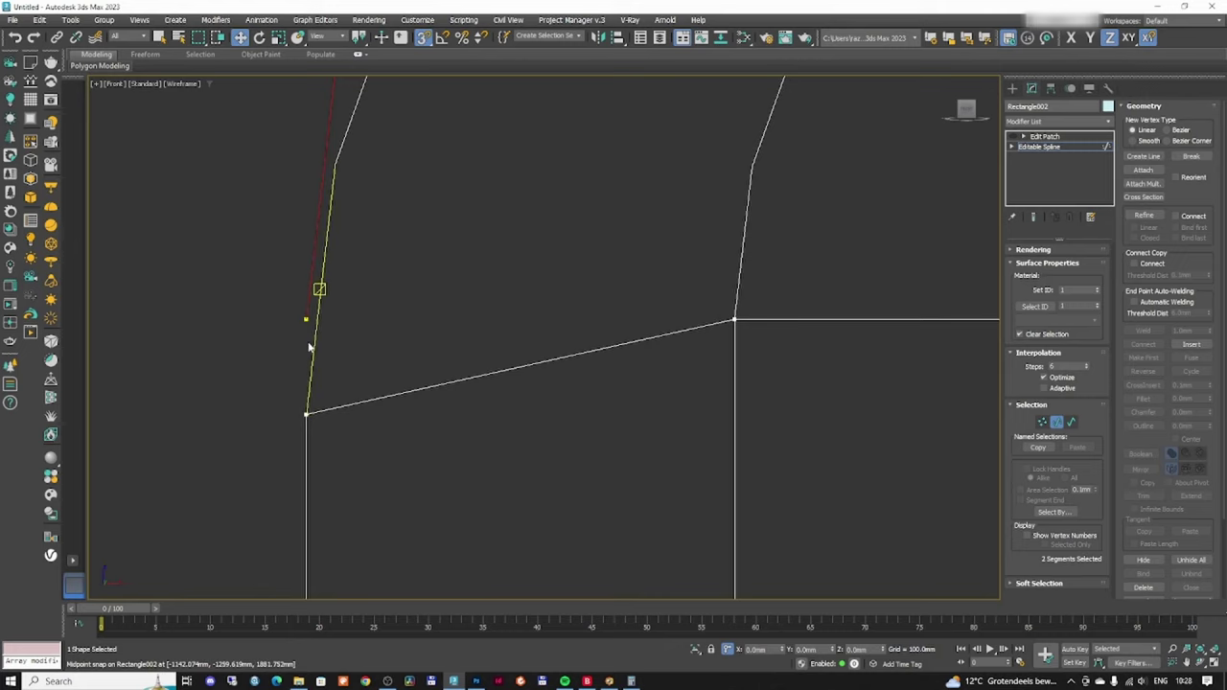
{"action": "scroll", "coordinate": [306, 345], "scroll_direction": "down", "scroll_amount": 5}
{"action": "scroll", "coordinate": [704, 364], "scroll_direction": "up", "scroll_amount": 5}
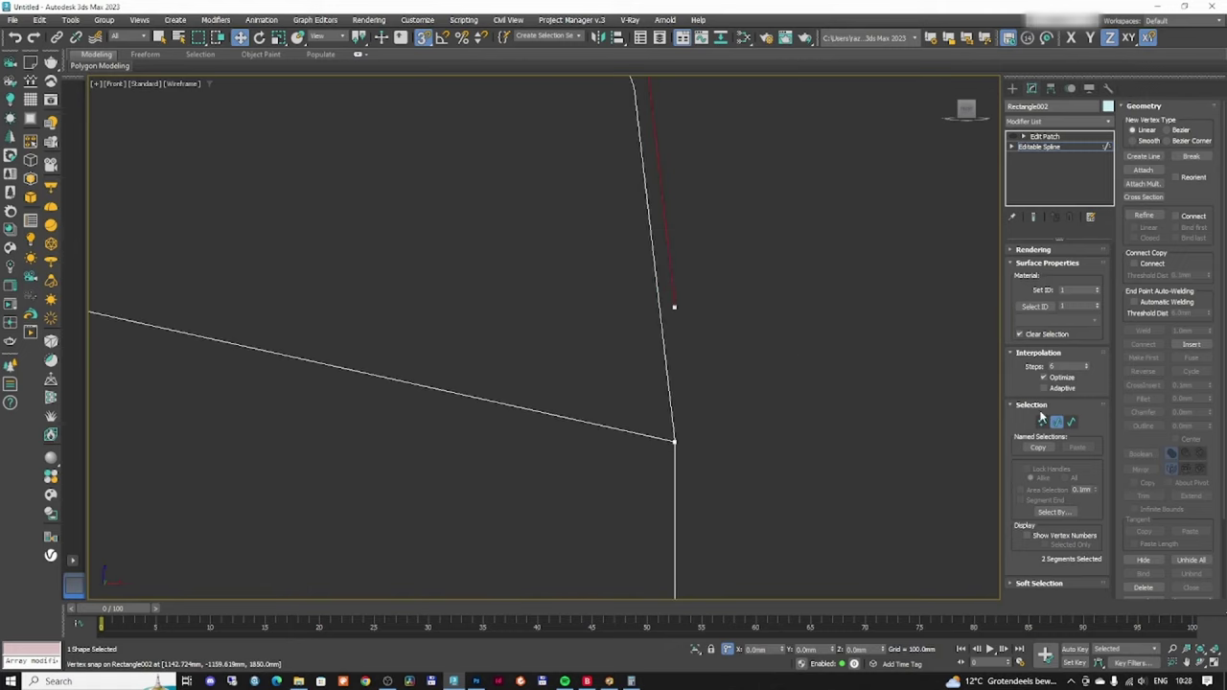
{"action": "left_click", "coordinate": [1141, 156]}
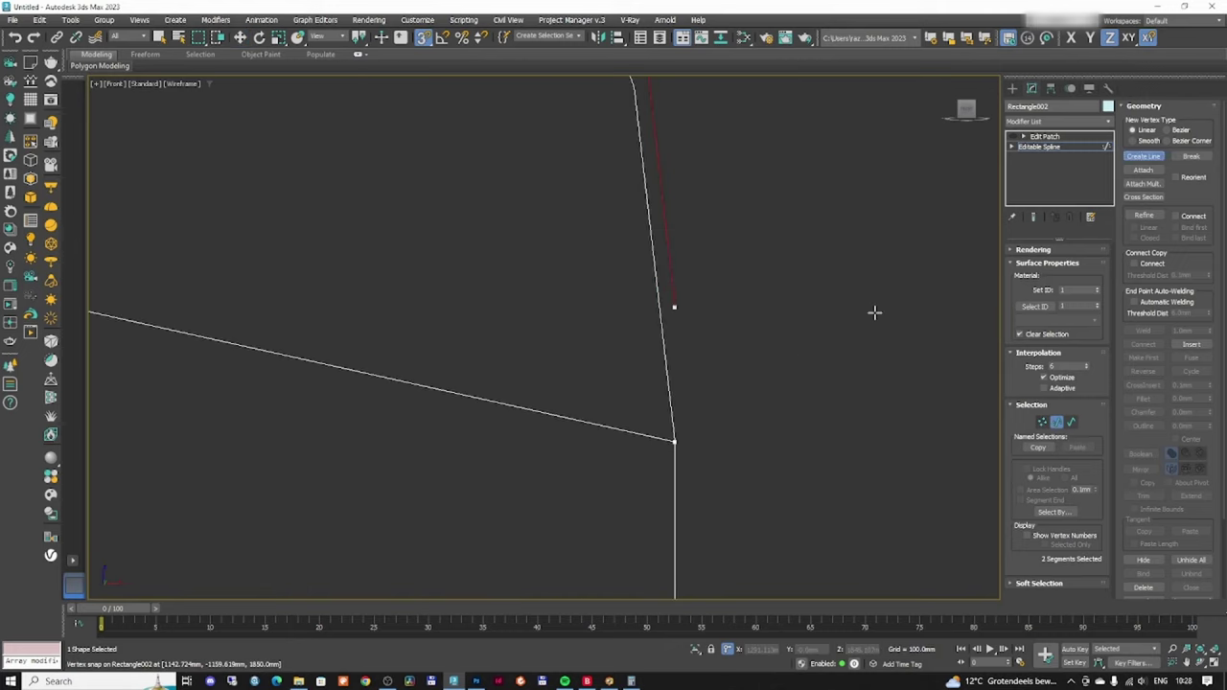
{"action": "left_click", "coordinate": [676, 442]}
{"action": "left_click", "coordinate": [591, 355]}
- Draw a vertical line joining the raised arc's left end to the matching end of the front outer arch
{"action": "middle_click_drag", "start_coordinate": [674, 312], "coordinate": [394, 275]}
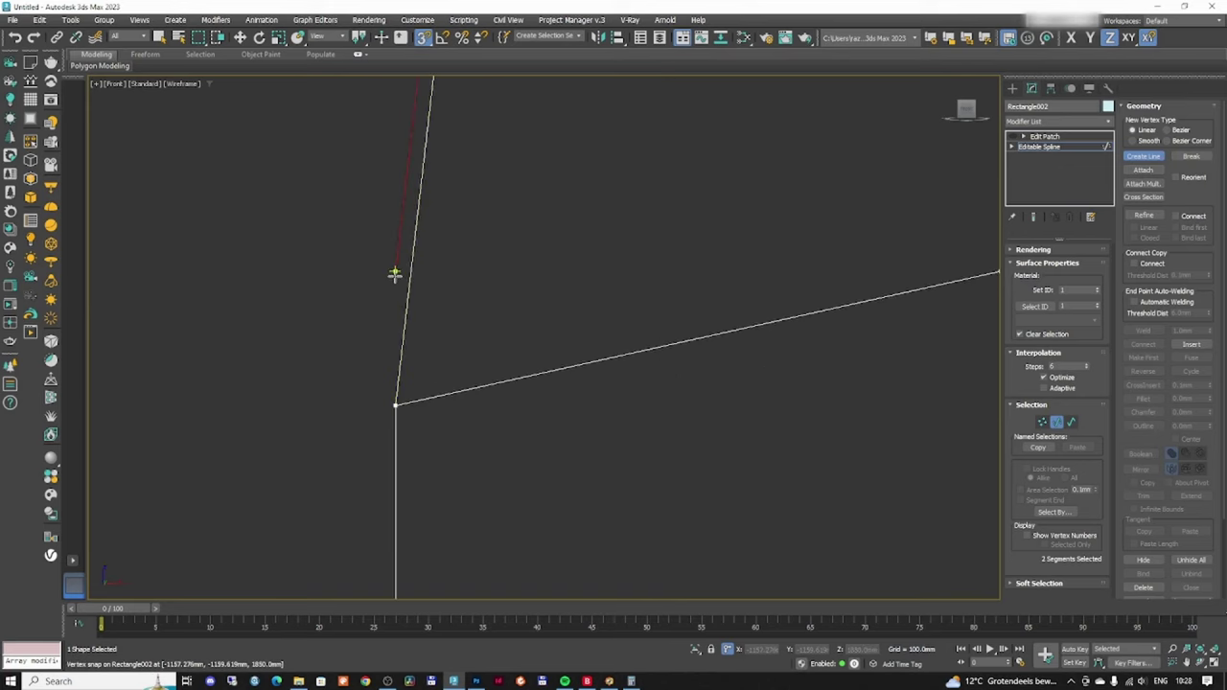
{"action": "left_click", "coordinate": [395, 275]}
{"action": "left_click", "coordinate": [394, 406]}
{"action": "left_click", "coordinate": [592, 352]}
{"action": "scroll", "coordinate": [604, 340], "scroll_direction": "down", "scroll_amount": 5}
{"action": "middle_click_drag", "start_coordinate": [628, 307], "coordinate": [752, 250], "text": "alt"}
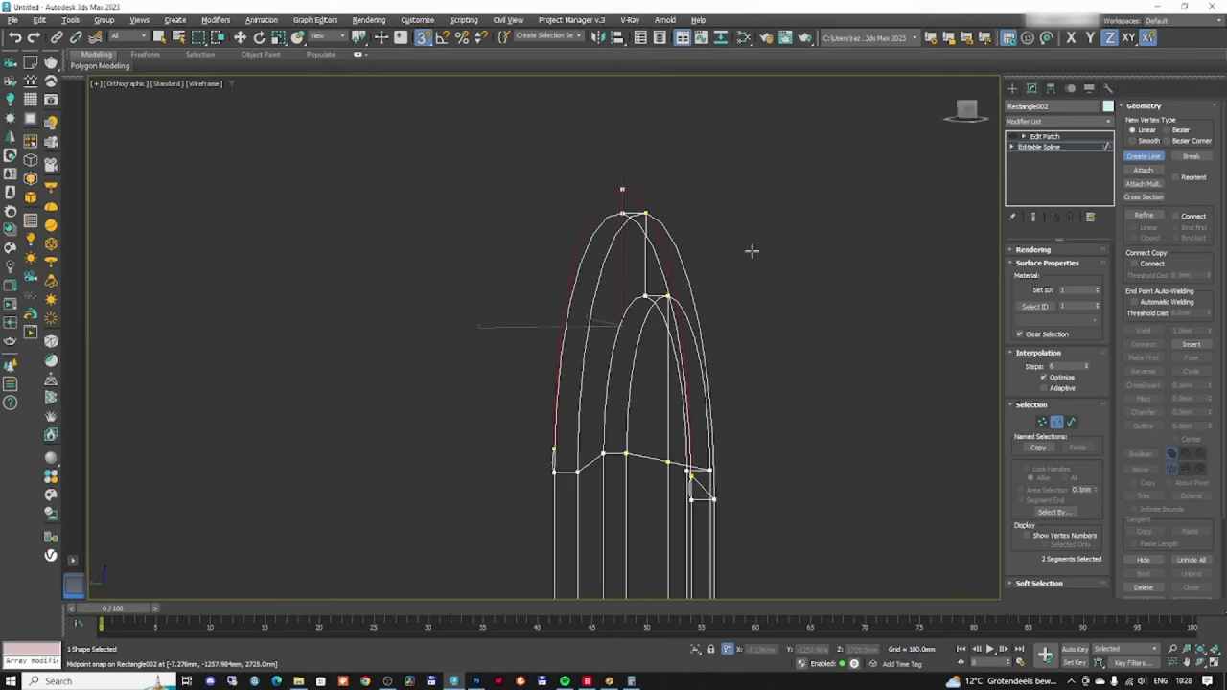
{"action": "left_click_drag", "start_coordinate": [751, 250], "coordinate": [813, 265], "text": "alt"}
{"action": "middle_click_drag", "start_coordinate": [813, 266], "coordinate": [799, 256], "text": "alt"}
{"action": "right_click", "coordinate": [720, 167]}
{"action": "scroll", "coordinate": [633, 183], "scroll_direction": "up", "scroll_amount": 6}
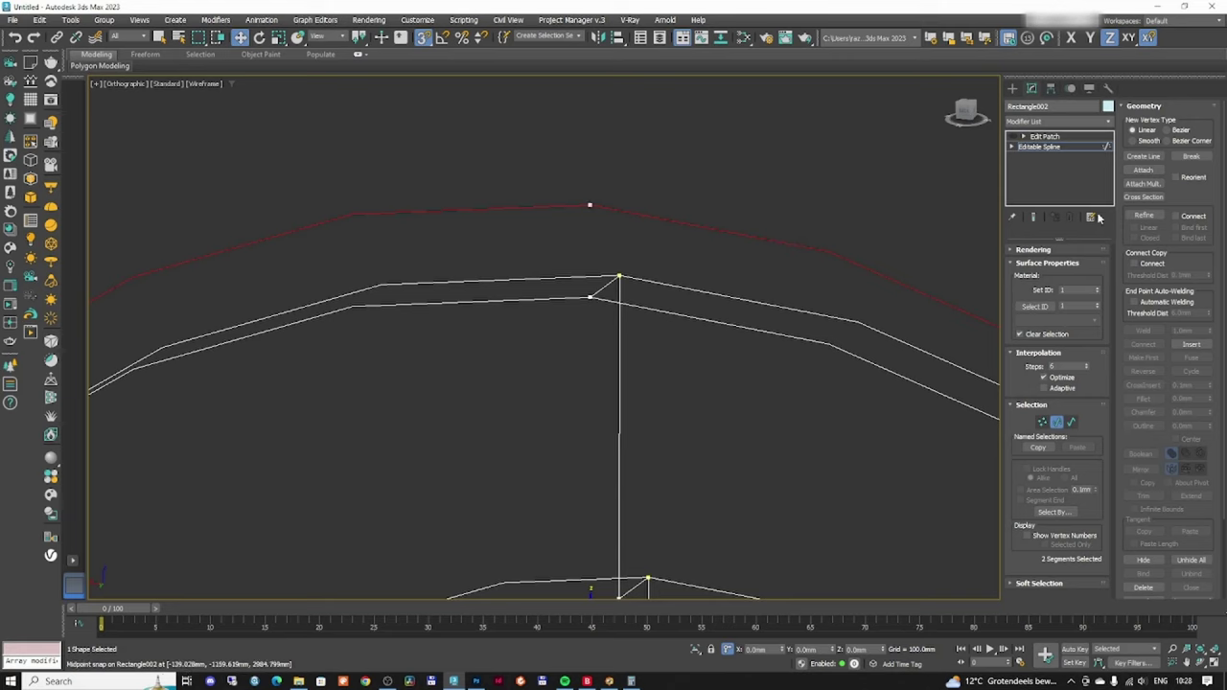
- Draw a vertical line joining the raised arc's crown vertex to the front outer arch's top vertex below
{"action": "left_click", "coordinate": [1142, 156]}
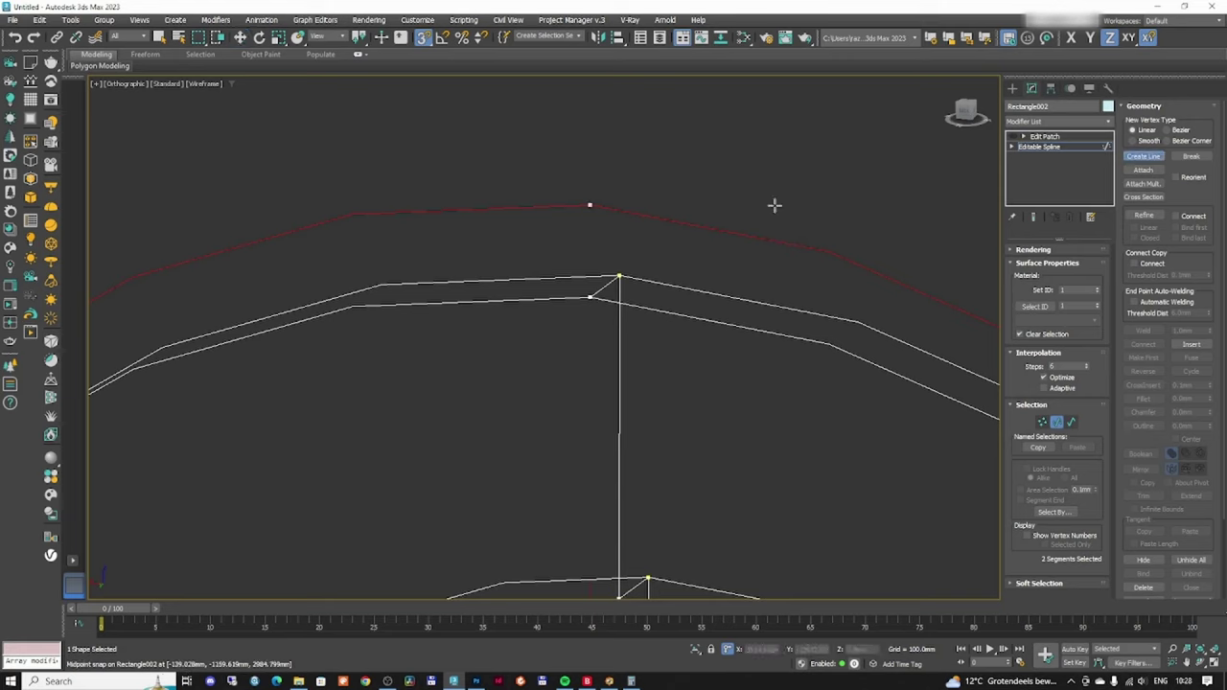
{"action": "left_click", "coordinate": [588, 298]}
{"action": "left_click", "coordinate": [589, 351]}
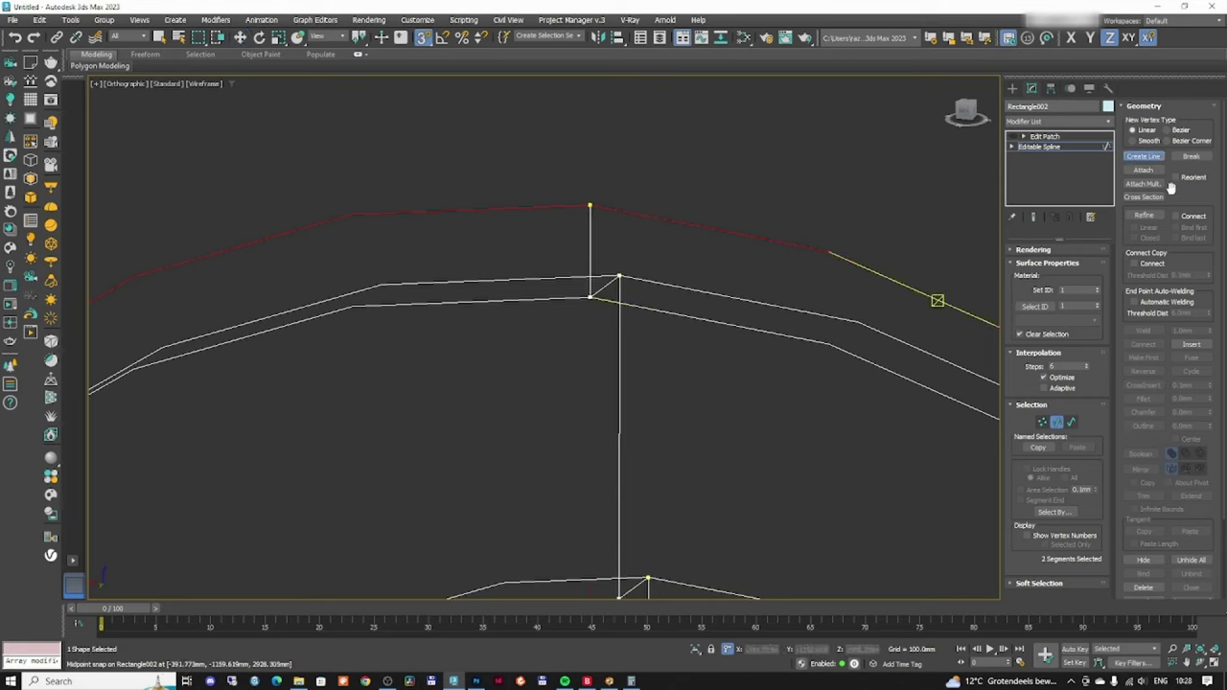
{"action": "left_click", "coordinate": [1056, 422]}
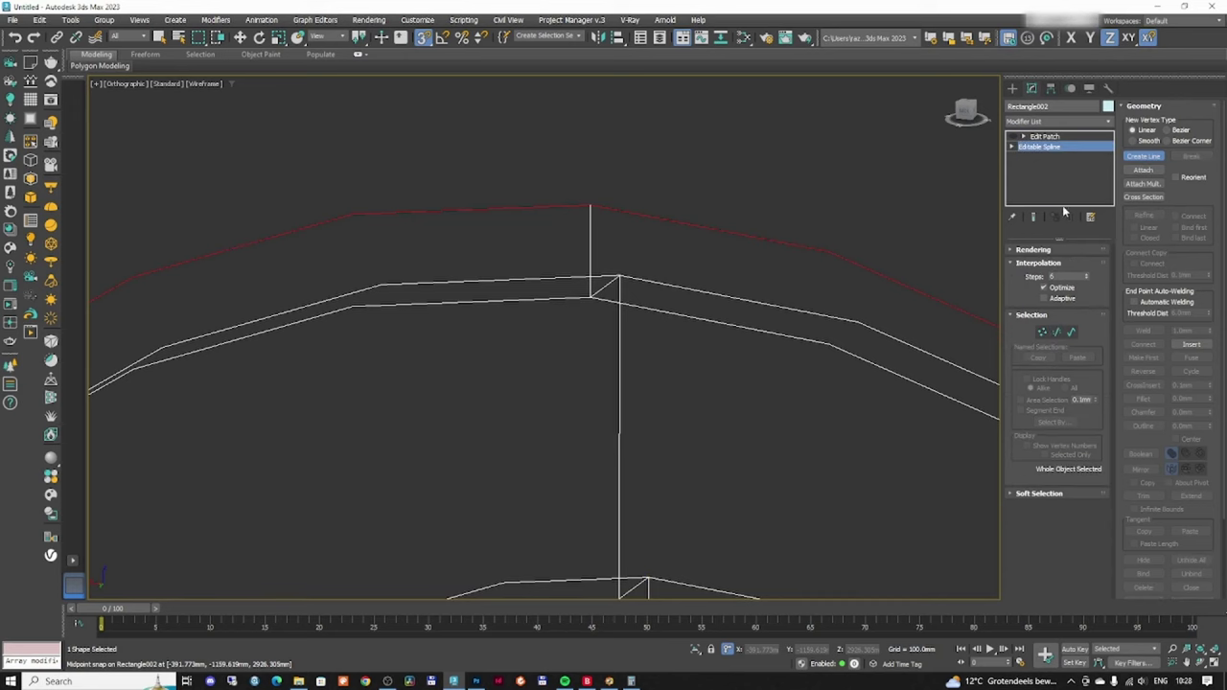
- Show the Edit Patch surface and examine the shading and wireframe where the raised arc's right end meets the outer arch
{"action": "left_click", "coordinate": [1012, 137]}
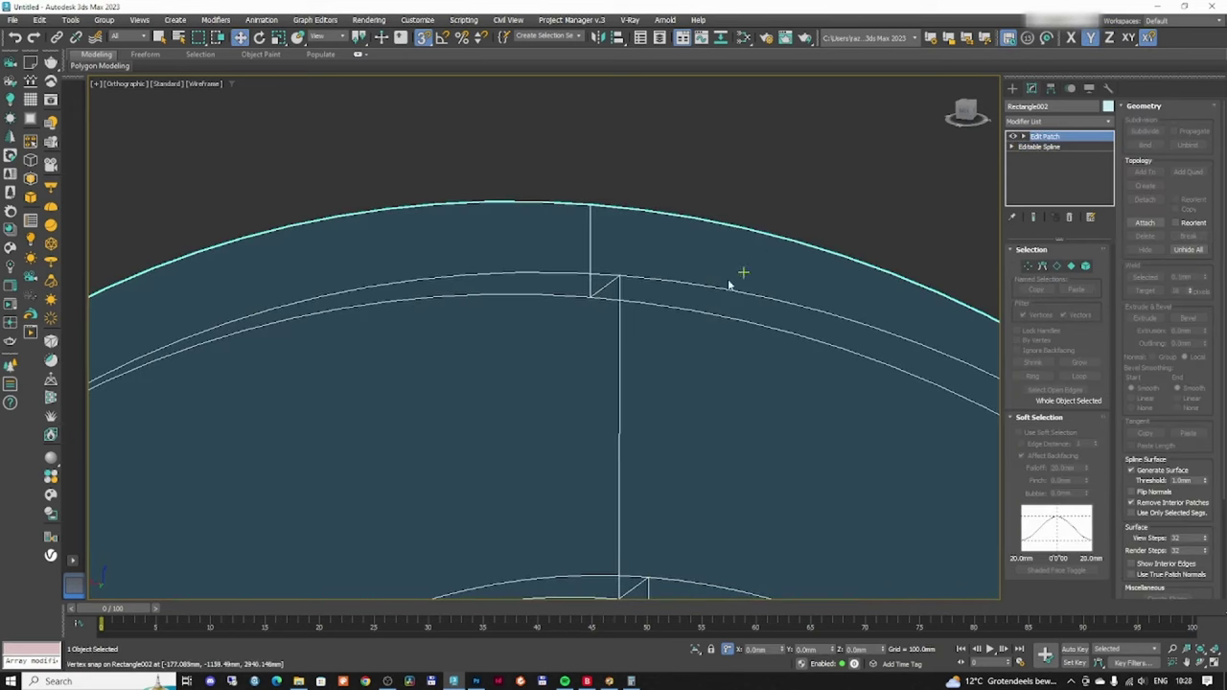
{"action": "scroll", "coordinate": [714, 279], "scroll_direction": "down", "scroll_amount": 5}
{"action": "key", "text": "F3"}
{"action": "mouse_move", "coordinate": [704, 359]}
{"action": "middle_mouse_down"}
{"action": "mouse_move", "coordinate": [638, 198]}
{"action": "mouse_move", "coordinate": [585, 195]}
{"action": "mouse_move", "coordinate": [728, 210]}
{"action": "mouse_move", "coordinate": [822, 345]}
{"action": "mouse_move", "coordinate": [775, 243]}
{"action": "mouse_move", "coordinate": [668, 248]}
{"action": "middle_mouse_up"}
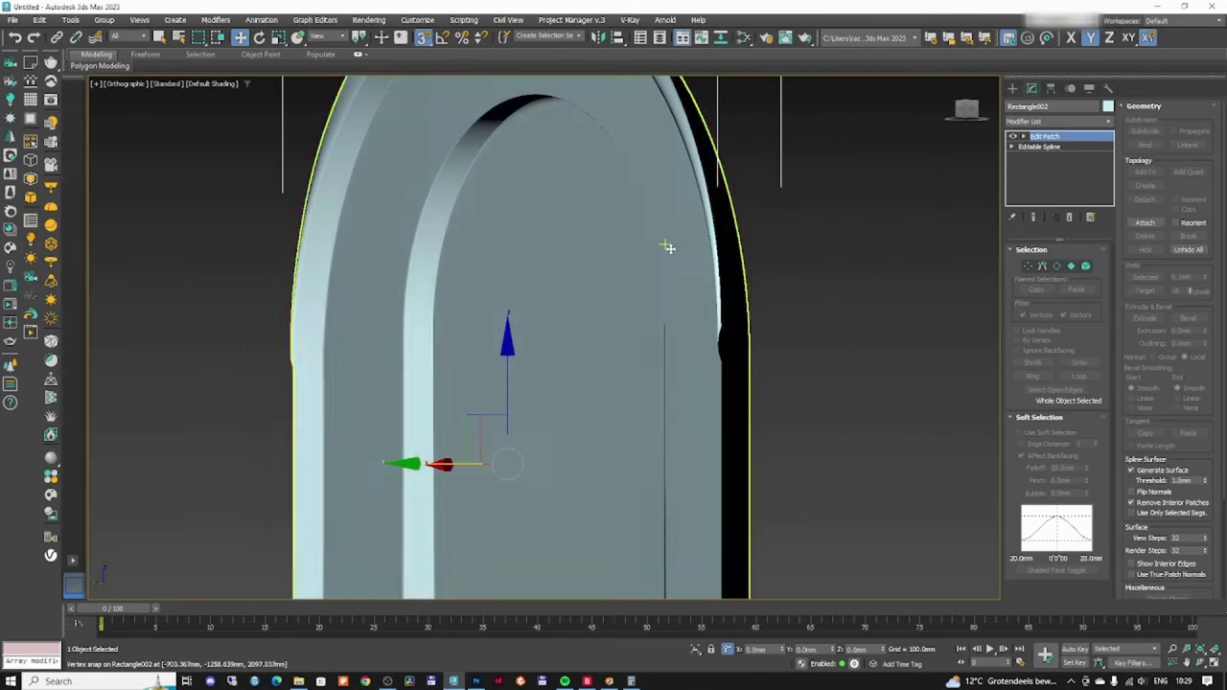
{"action": "scroll", "coordinate": [724, 331], "scroll_direction": "up", "scroll_amount": 6}
{"action": "key", "text": "F3"}
{"action": "scroll", "coordinate": [731, 302], "scroll_direction": "down", "scroll_amount": 4}
{"action": "mouse_move", "coordinate": [726, 273]}
{"action": "middle_mouse_down", "text": "alt"}
{"action": "mouse_move", "coordinate": [718, 284]}
{"action": "mouse_move", "coordinate": [734, 288]}
{"action": "middle_mouse_up", "text": "alt"}
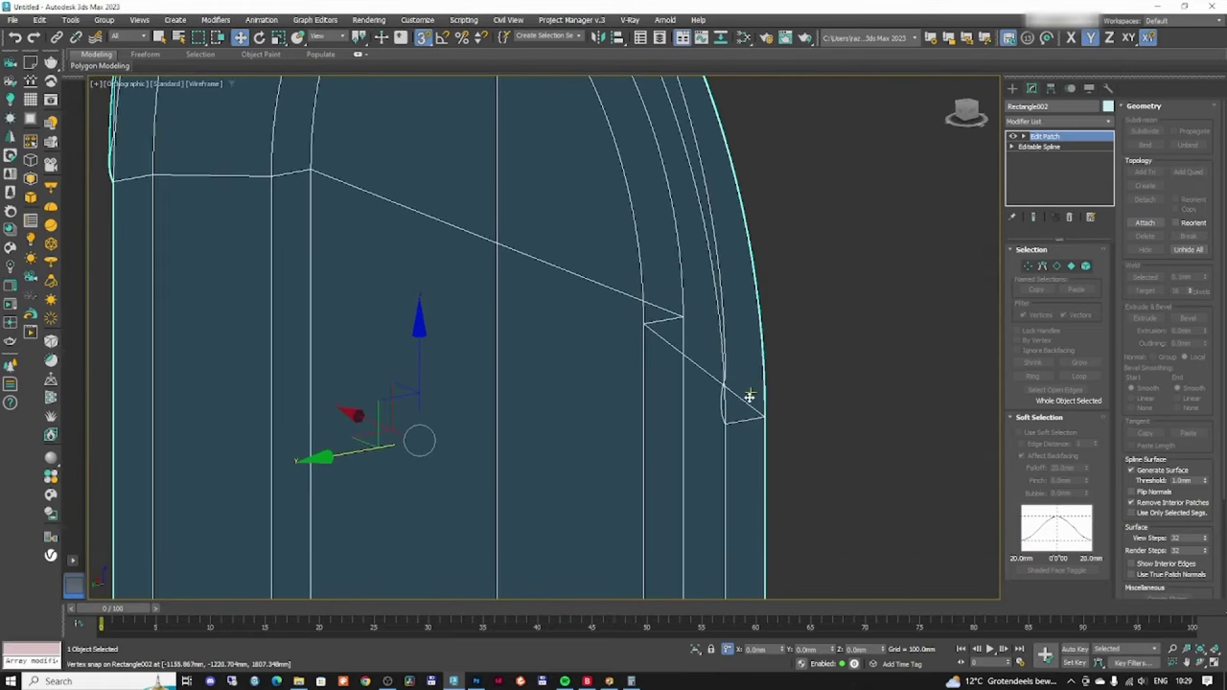
{"action": "scroll", "coordinate": [662, 351], "scroll_direction": "up", "scroll_amount": 5}
{"action": "scroll", "coordinate": [662, 351], "scroll_direction": "down", "scroll_amount": 3}
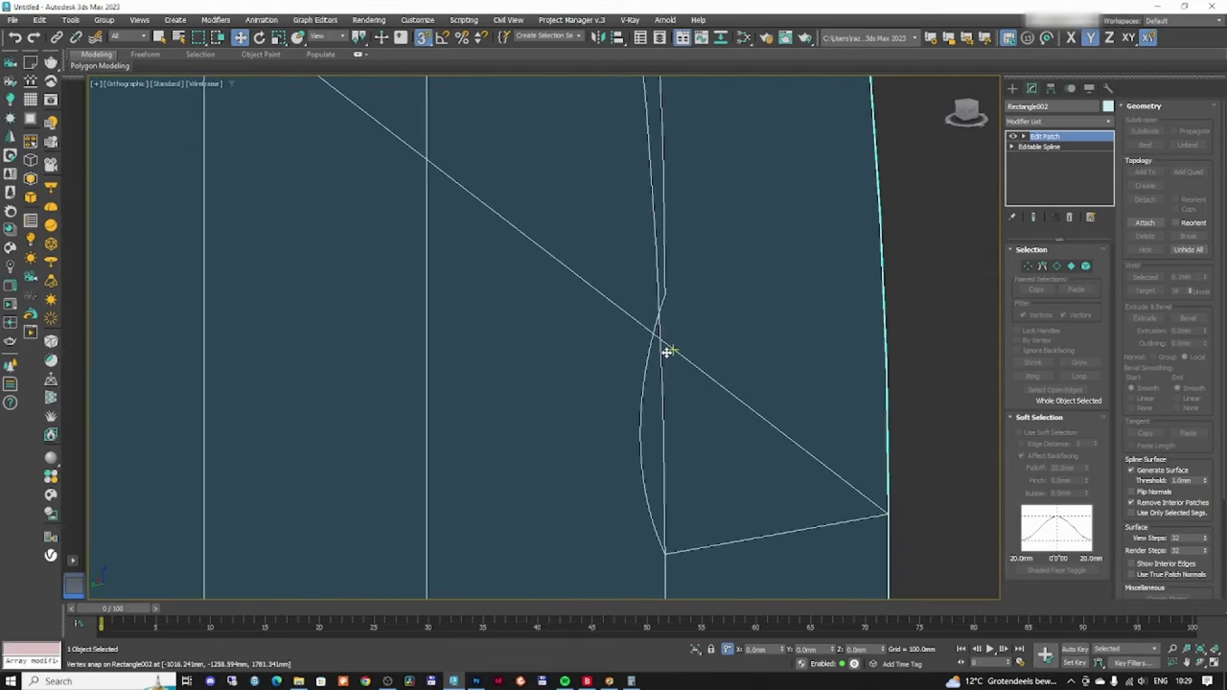
- Replace the curved connector at the raised arc's right end with a straight vertical line, welding its vertices to the outer arch
{"action": "left_click", "coordinate": [1013, 138]}
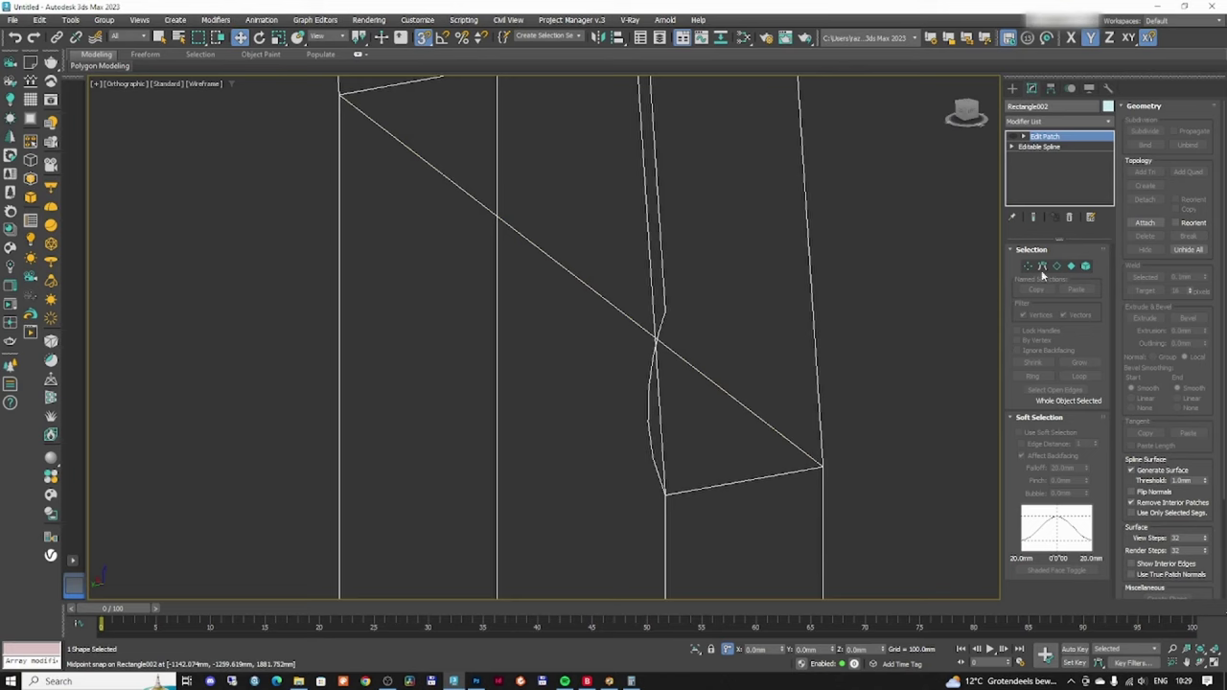
{"action": "left_click", "coordinate": [1044, 147]}
{"action": "left_click", "coordinate": [1056, 332]}
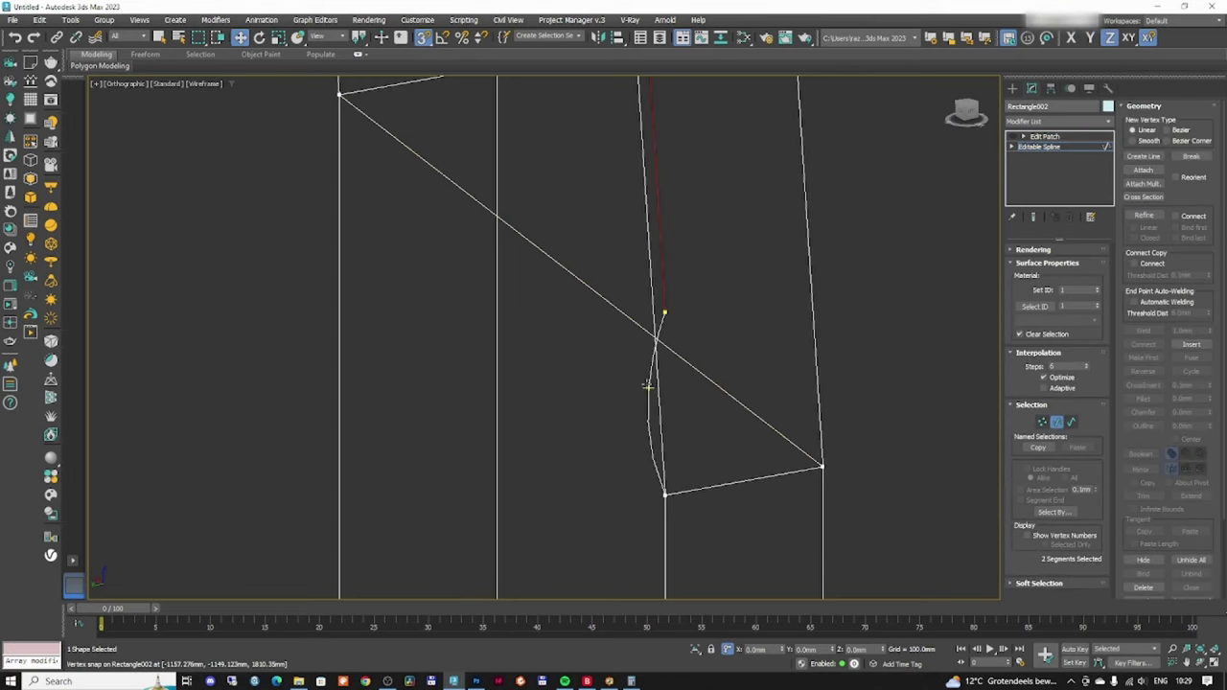
{"action": "left_click", "coordinate": [650, 384]}
{"action": "key", "text": "Delete"}
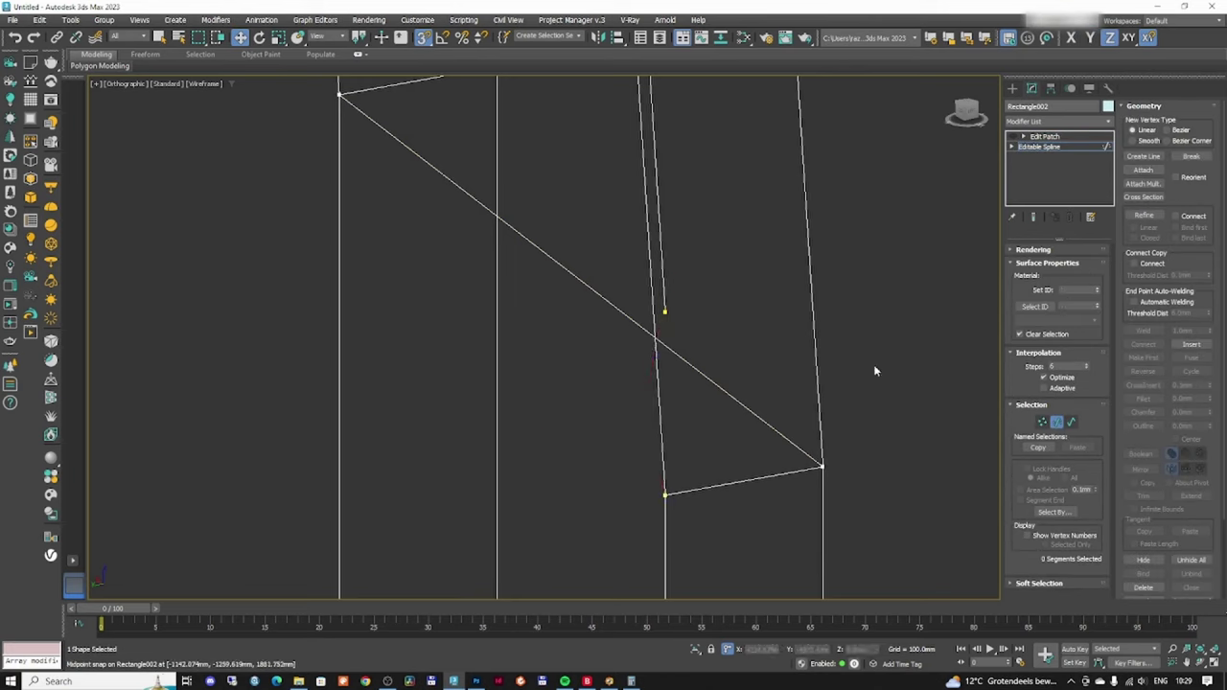
{"action": "left_click", "coordinate": [665, 312]}
{"action": "left_click", "coordinate": [664, 495]}
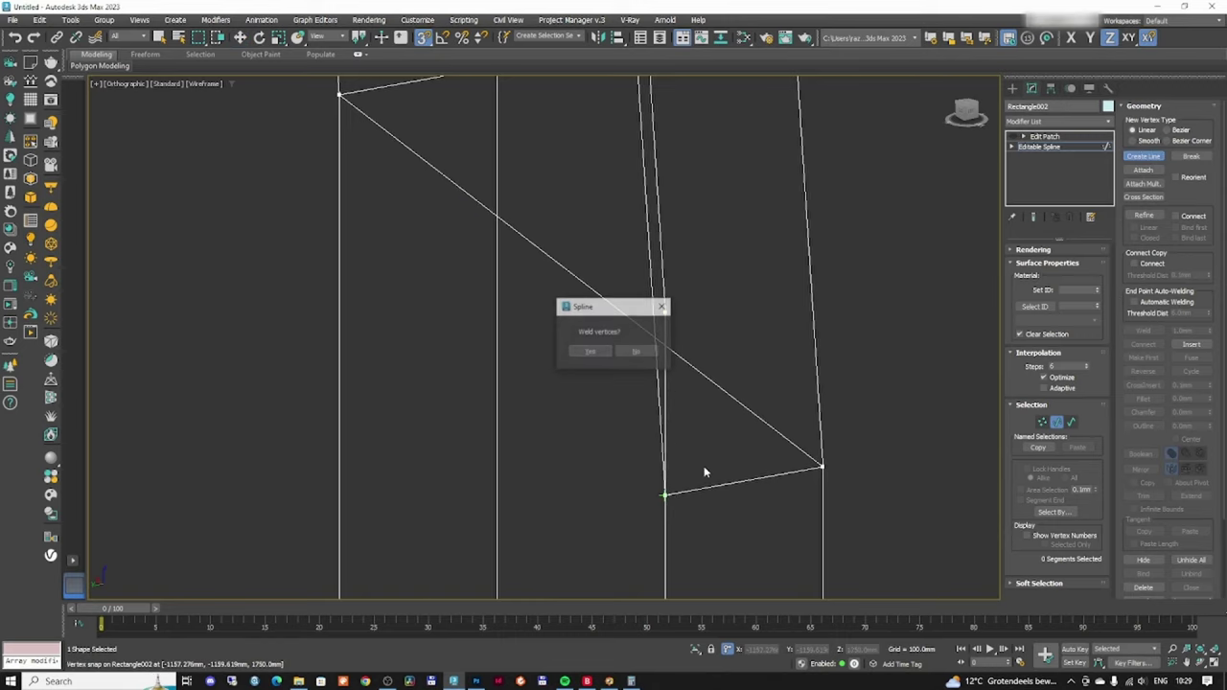
{"action": "left_click", "coordinate": [591, 350]}
- Replace the curved connector at the raised arc's left end with a straight vertical line and weld the vertices
{"action": "scroll", "coordinate": [703, 410], "scroll_direction": "down", "scroll_amount": 6}
{"action": "scroll", "coordinate": [557, 353], "scroll_direction": "up", "scroll_amount": 5}
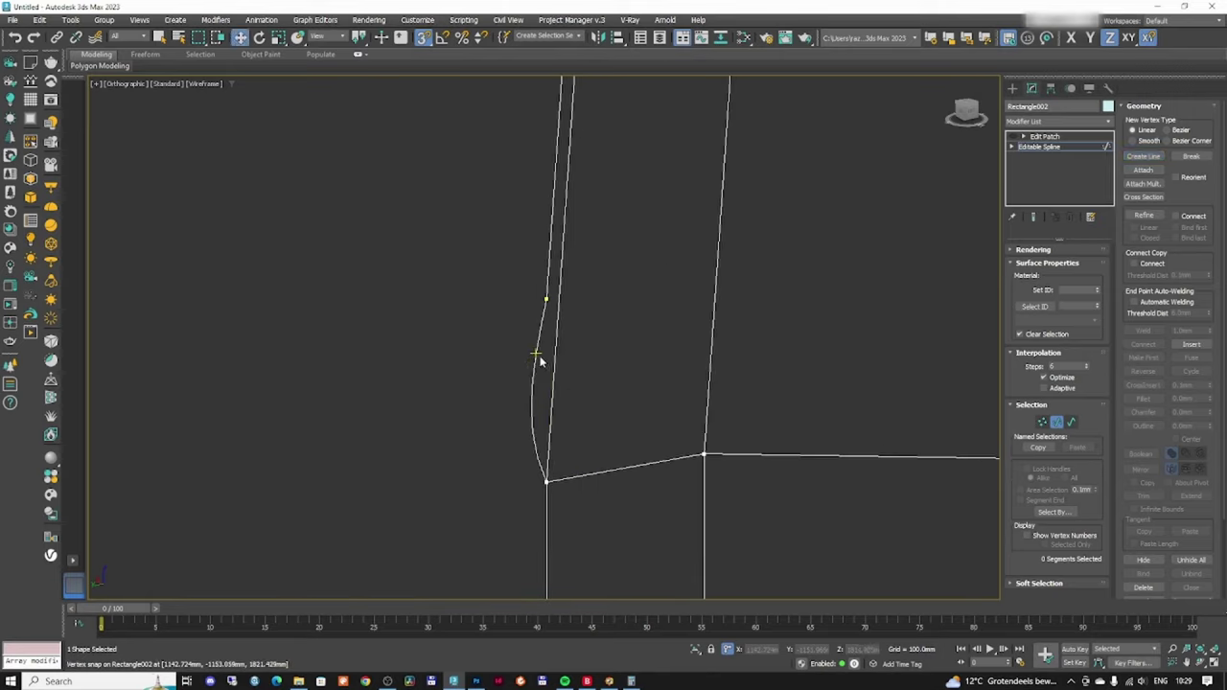
{"action": "left_click", "coordinate": [537, 355]}
{"action": "key", "text": "Delete"}
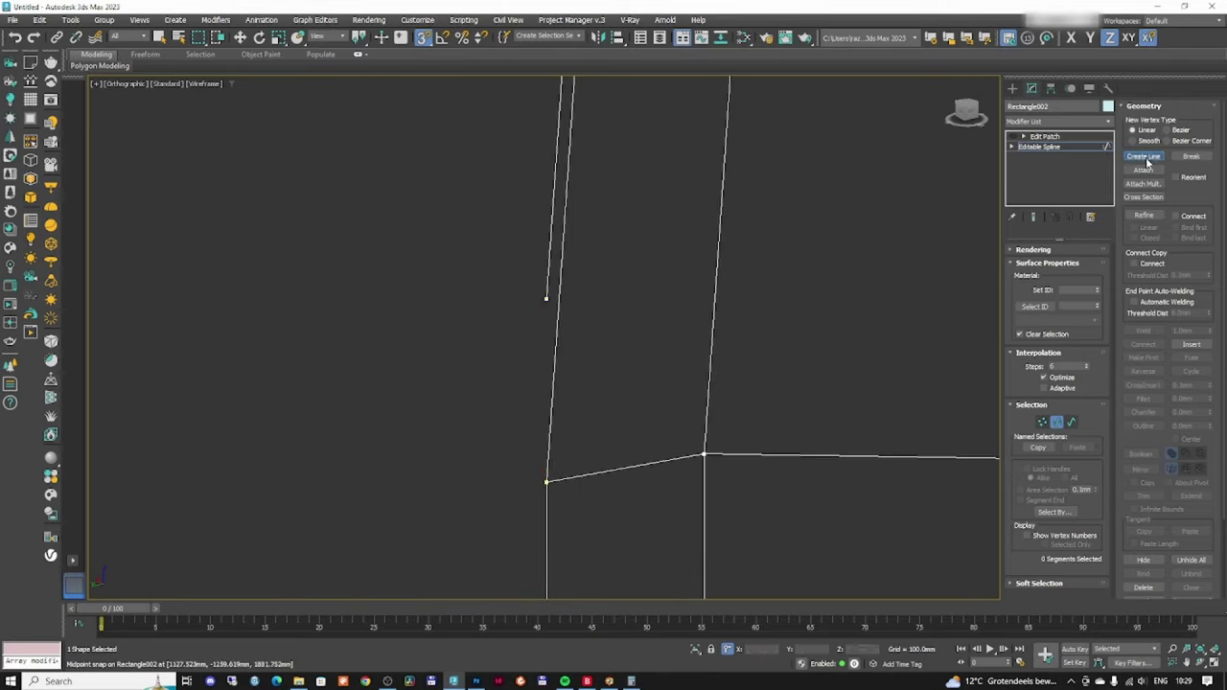
{"action": "left_click_drag", "start_coordinate": [547, 298], "coordinate": [546, 481]}
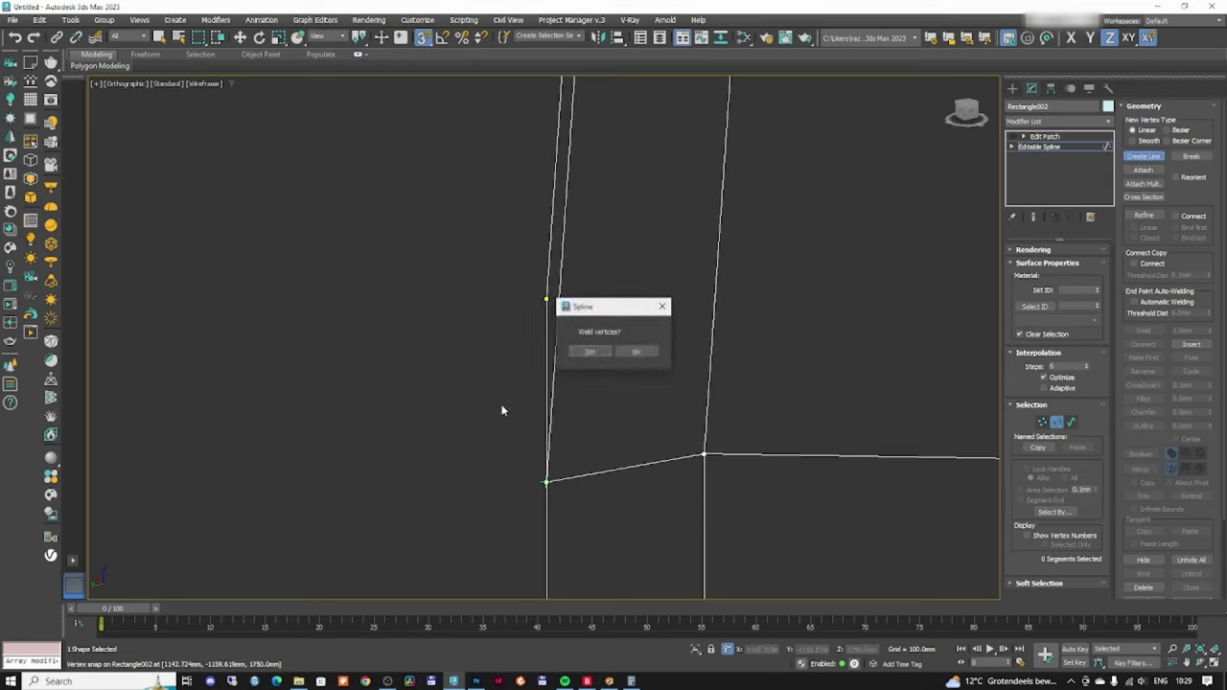
{"action": "left_click", "coordinate": [591, 351]}
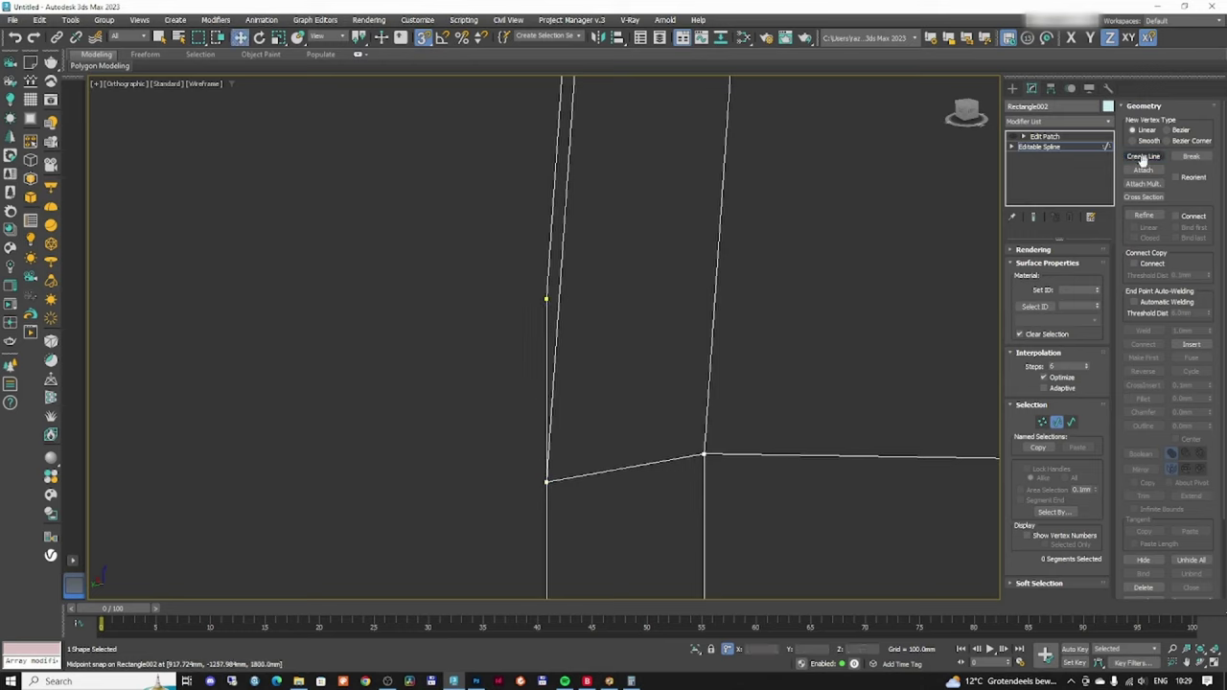
- Turn the Edit Patch modifier back on and view the whole arch shaded
{"action": "left_click", "coordinate": [1062, 405]}
{"action": "left_click", "coordinate": [1024, 137]}
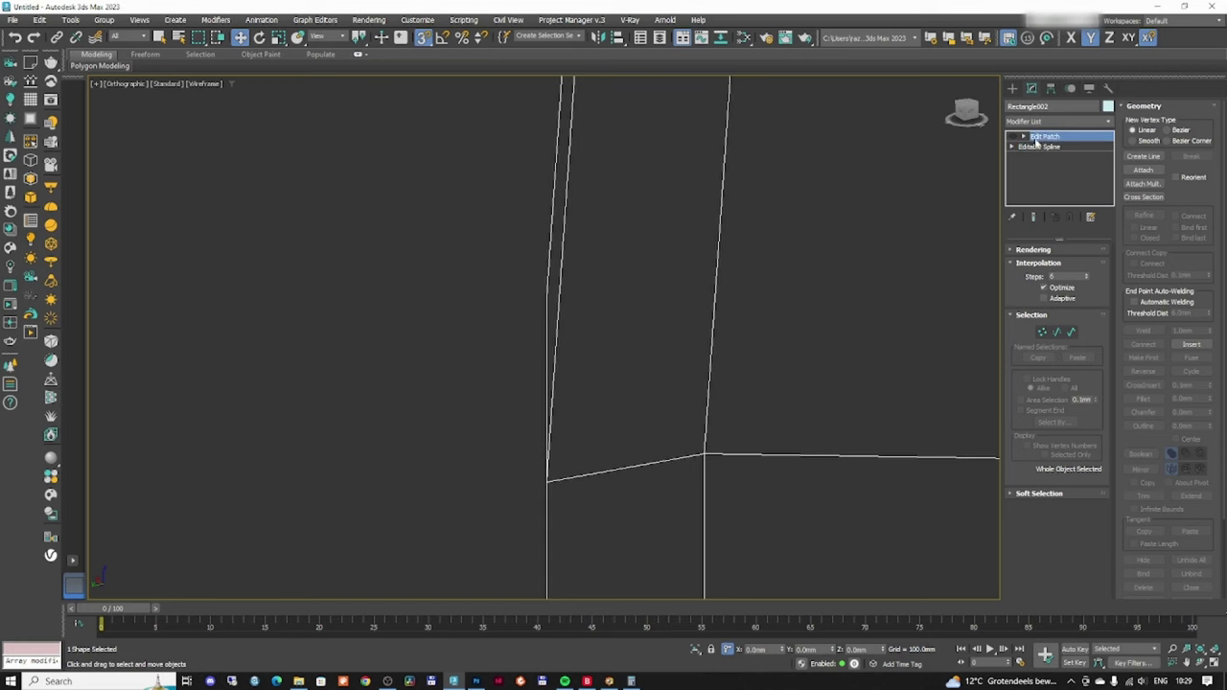
{"action": "left_click", "coordinate": [1013, 137]}
{"action": "mouse_move", "coordinate": [680, 286]}
{"action": "middle_mouse_down", "text": "alt"}
{"action": "mouse_move", "coordinate": [553, 332]}
{"action": "mouse_move", "coordinate": [671, 326]}
{"action": "mouse_move", "coordinate": [743, 343]}
{"action": "mouse_move", "coordinate": [742, 370]}
{"action": "mouse_move", "coordinate": [613, 343]}
{"action": "mouse_move", "coordinate": [728, 347]}
{"action": "middle_mouse_up", "text": "alt"}
{"action": "scroll", "coordinate": [552, 332], "scroll_direction": "down", "scroll_amount": 3}
{"action": "key", "text": "F3"}
{"action": "scroll", "coordinate": [568, 328], "scroll_direction": "down", "scroll_amount": 5}
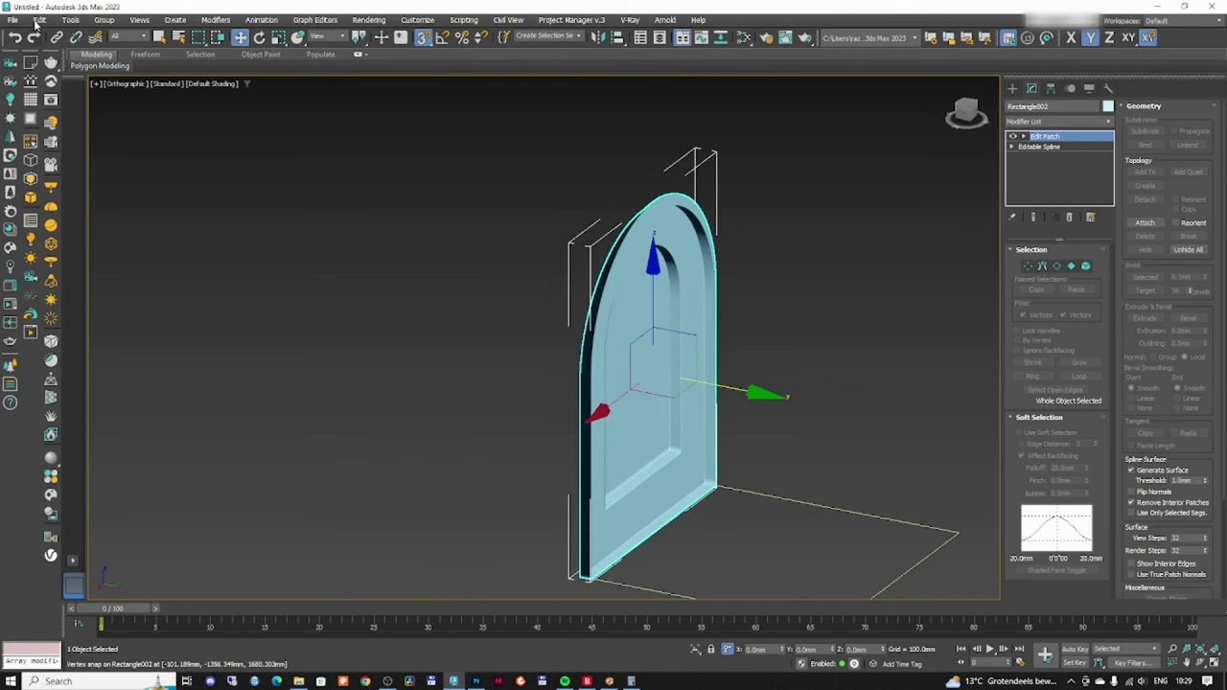
- Save the scene as "how to create arches in 3ds max" in the 3ds max folder
{"action": "left_click", "coordinate": [15, 21]}
{"action": "left_click", "coordinate": [29, 138]}
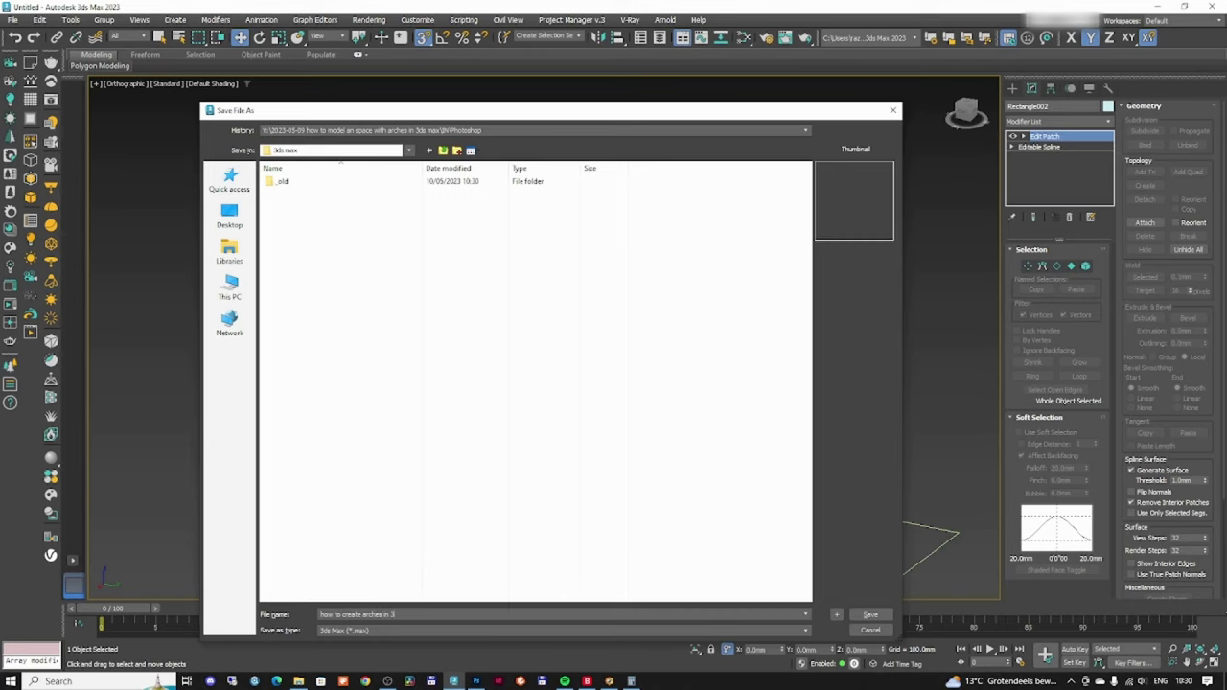
{"action": "key", "text": "Return"}
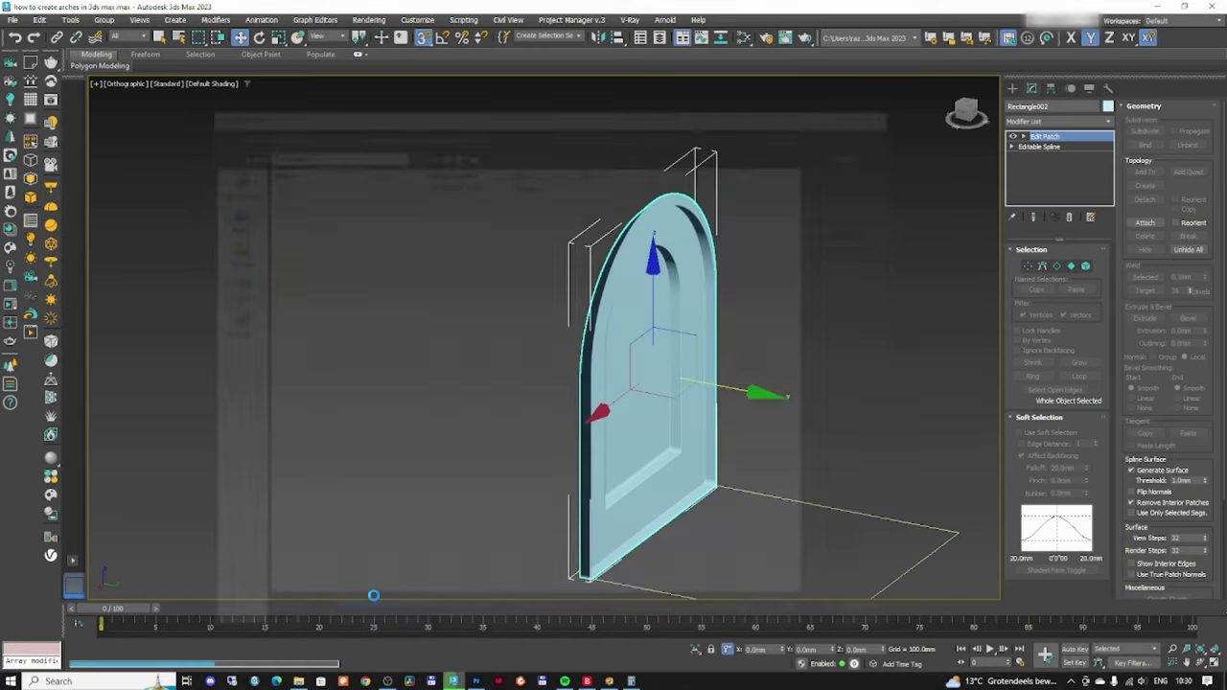
- Maximize the perspective viewport and examine the dimensioned reference photo
{"action": "key", "text": "alt+w"}
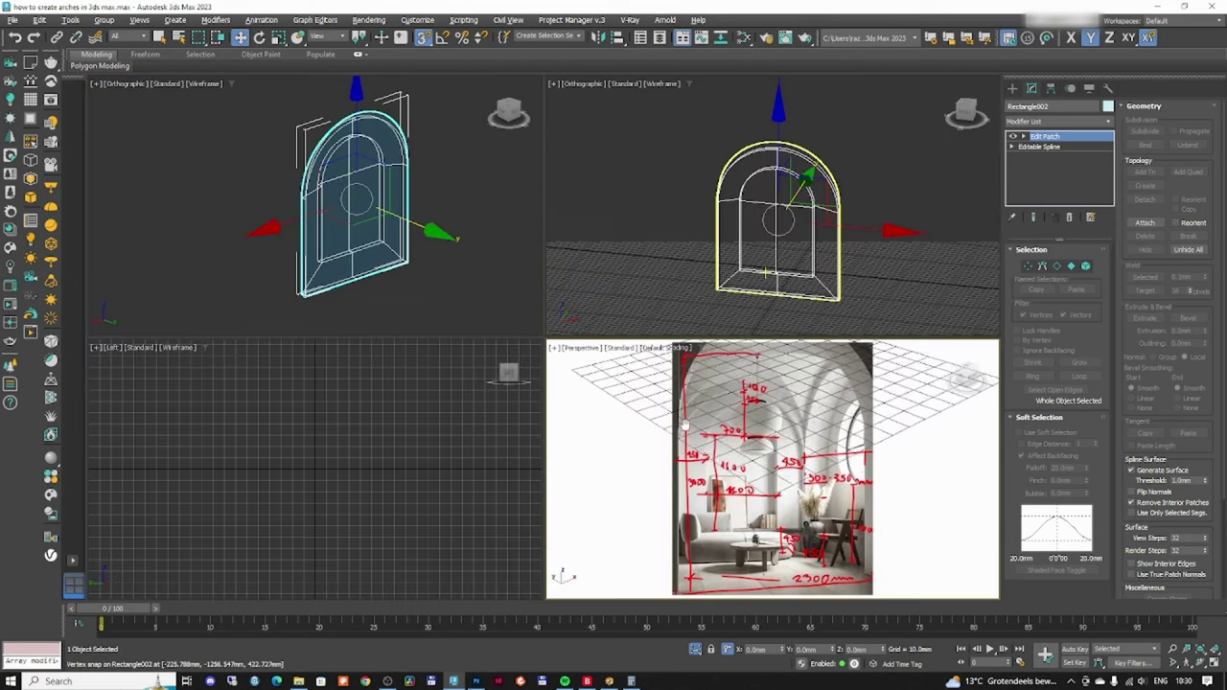
{"action": "middle_click", "coordinate": [759, 451]}
{"action": "key", "text": "alt+w"}
{"action": "key", "text": "alt+e"}
{"action": "key", "text": "Escape"}
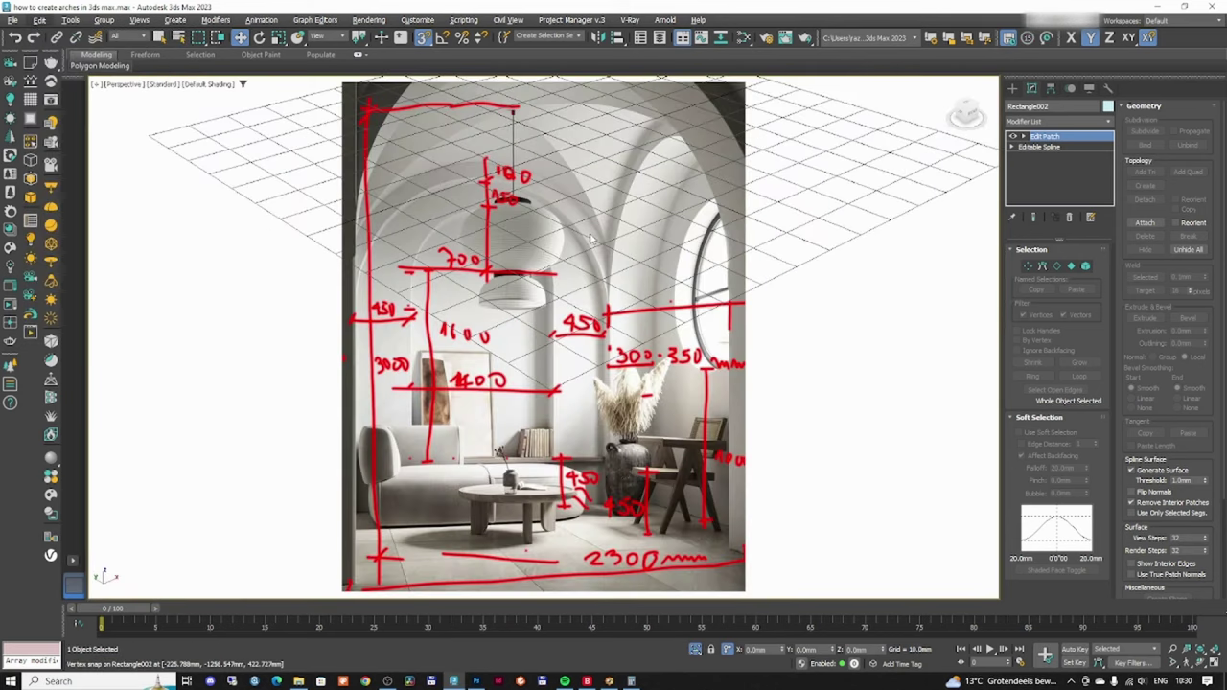
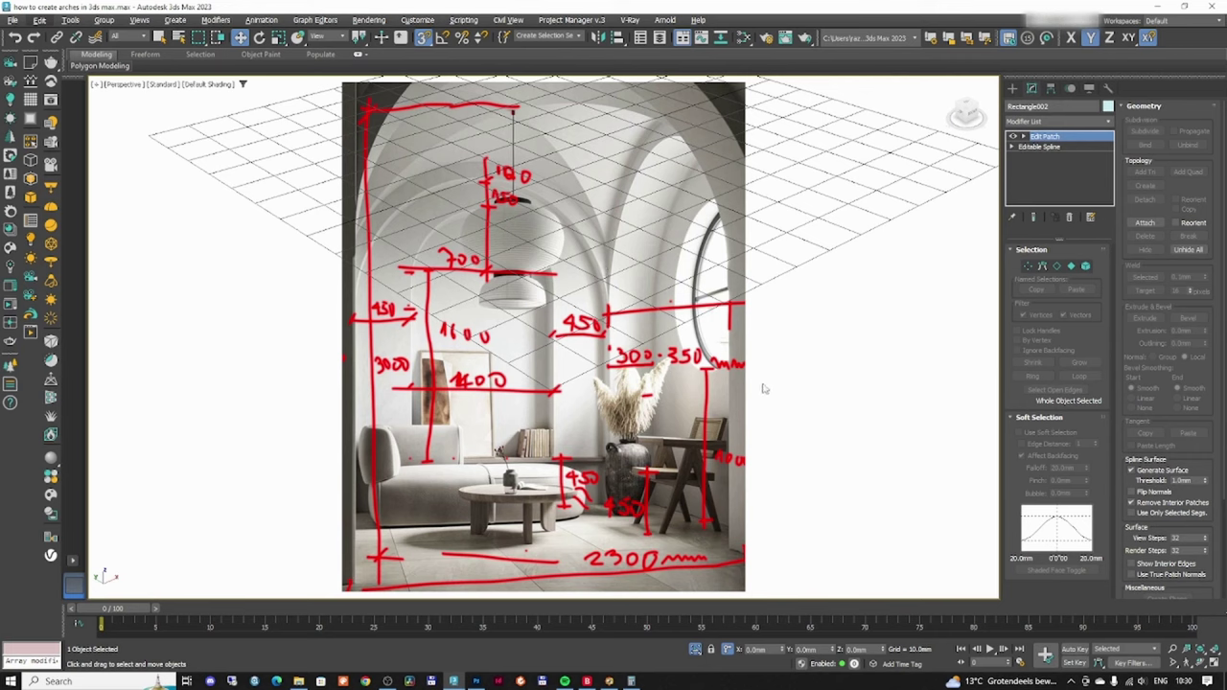
{"action": "left_click", "coordinate": [606, 508]}
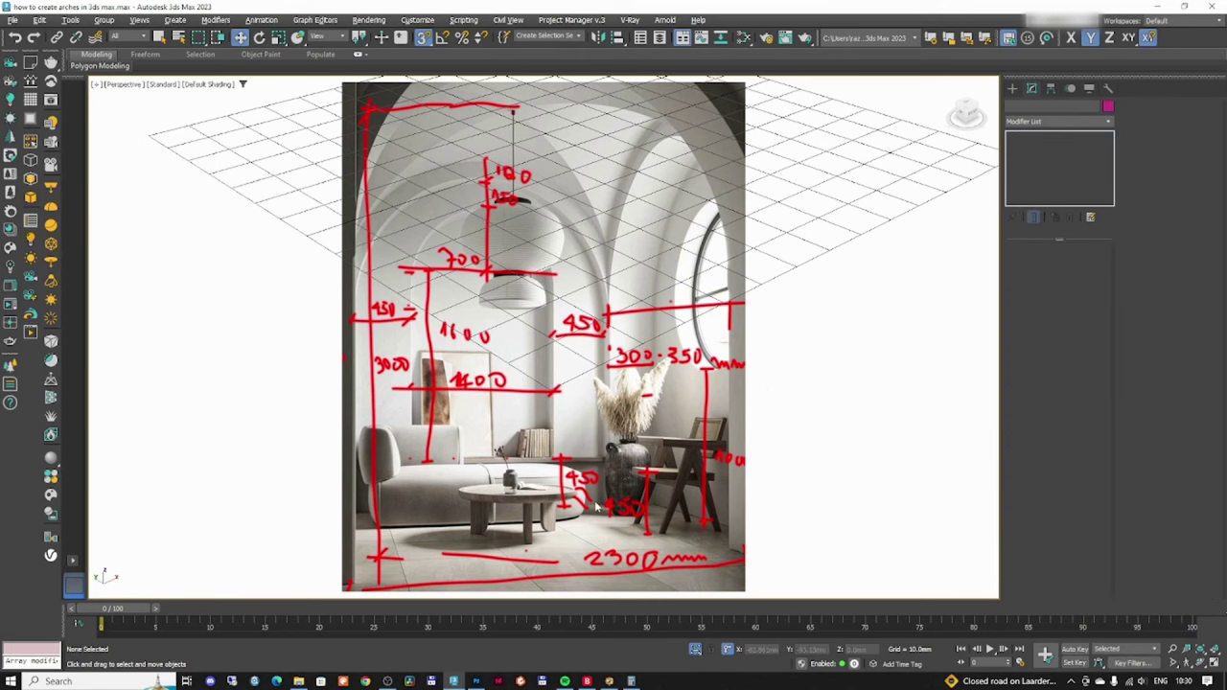
- Display the dimensioned reference photo from file as the background of the maximized orthographic arch viewport
{"action": "key", "text": "alt+w"}
{"action": "left_click", "coordinate": [456, 297]}
{"action": "key", "text": "alt+w"}
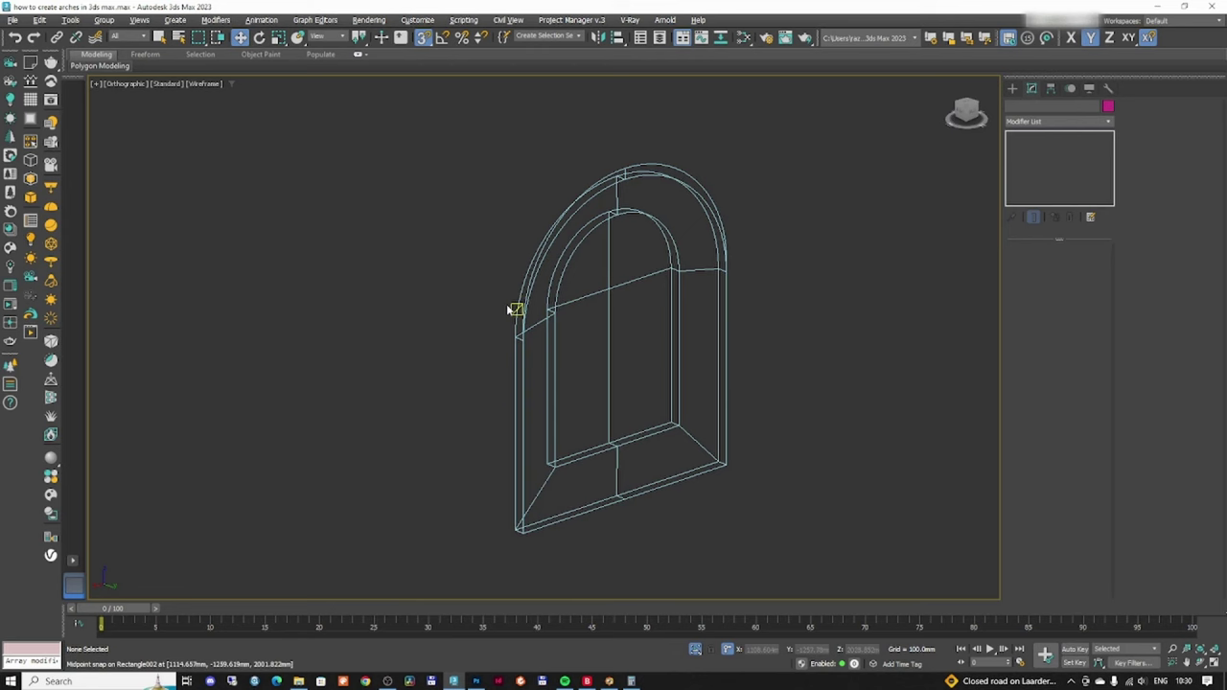
{"action": "key", "text": "alt+b"}
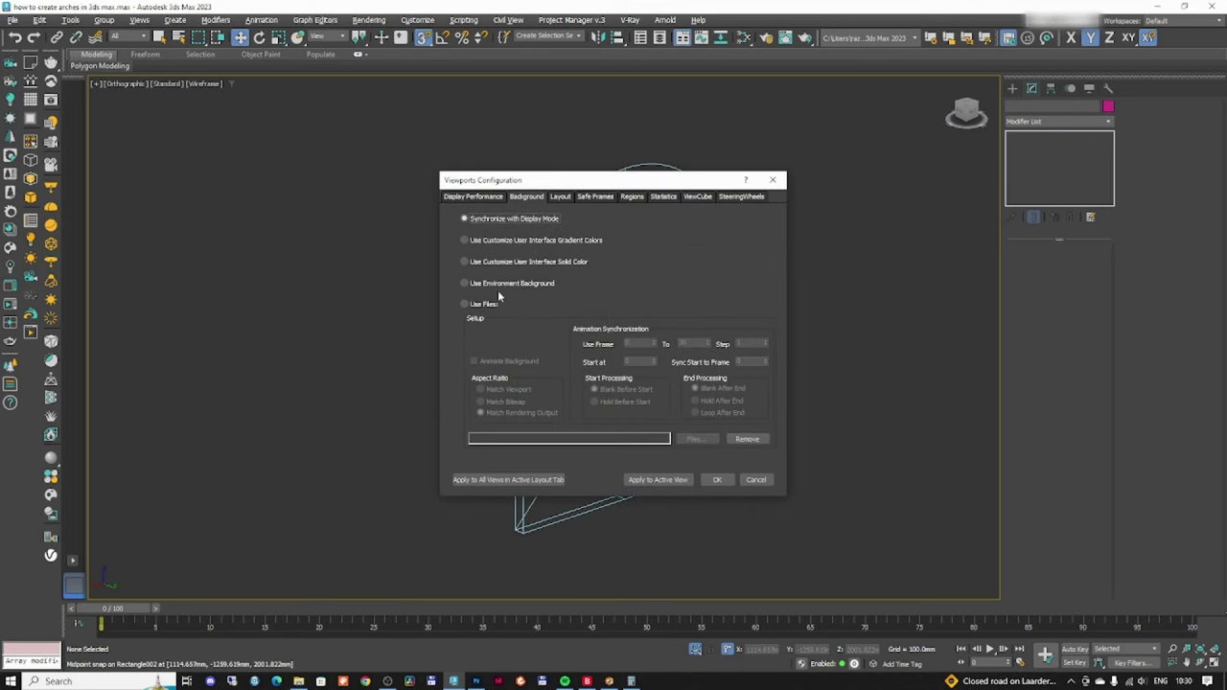
{"action": "left_click", "coordinate": [485, 303]}
{"action": "double_click", "coordinate": [585, 203]}
{"action": "left_click", "coordinate": [651, 479]}
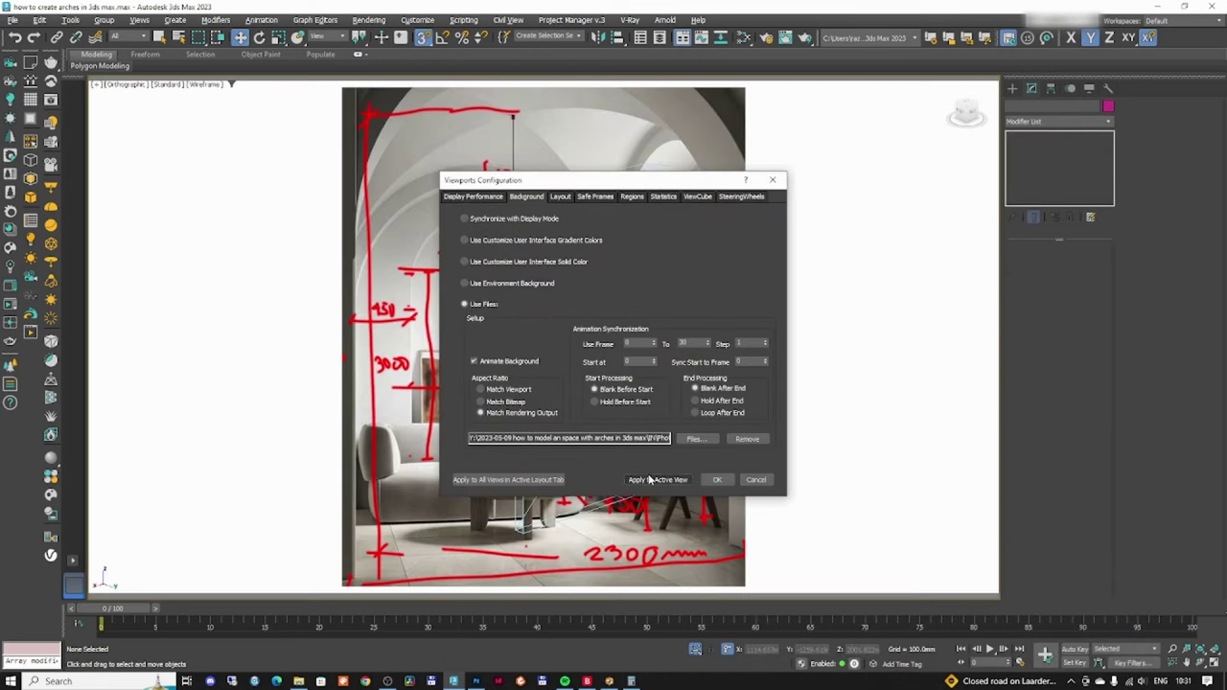
{"action": "left_click", "coordinate": [772, 180]}
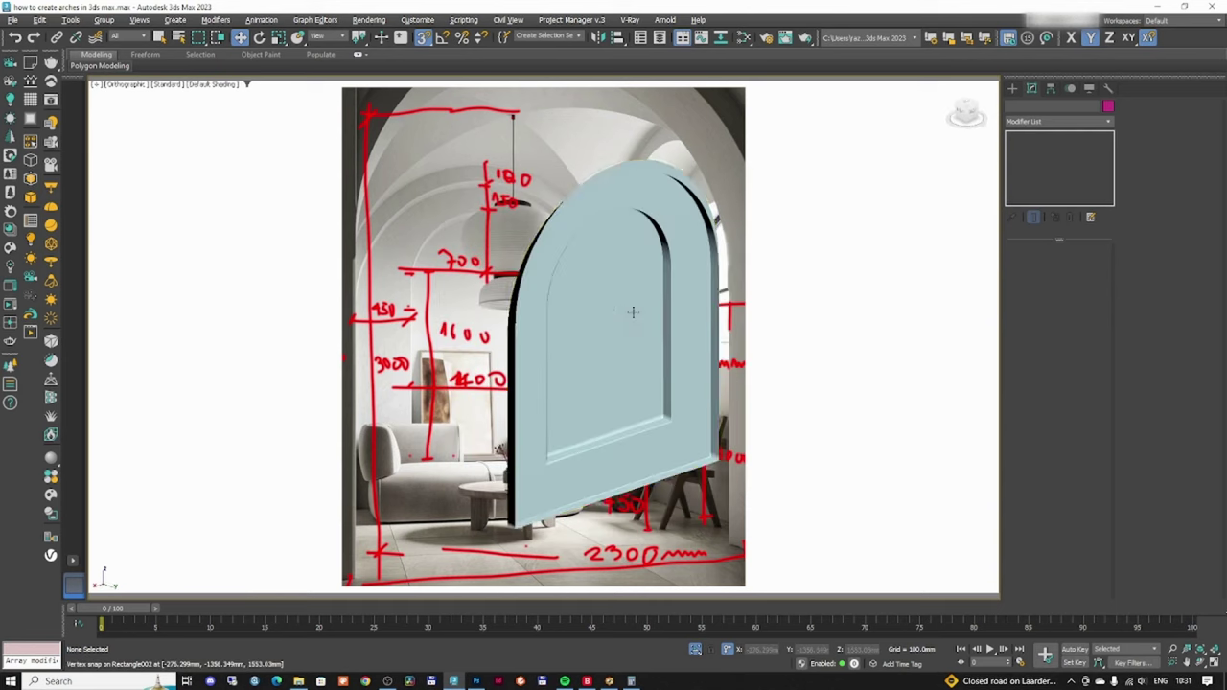
- Delete the floor-level bottom segments of the arch's front outer outline in the spline, and return to the Edit Patch level
{"action": "left_click", "coordinate": [632, 314]}
{"action": "mouse_move", "coordinate": [585, 311]}
{"action": "middle_mouse_down", "text": "alt"}
{"action": "mouse_move", "coordinate": [619, 300]}
{"action": "mouse_move", "coordinate": [577, 309]}
{"action": "mouse_move", "coordinate": [606, 293]}
{"action": "mouse_move", "coordinate": [536, 340]}
{"action": "mouse_move", "coordinate": [595, 283]}
{"action": "middle_mouse_up", "text": "alt"}
{"action": "key", "text": "F3"}
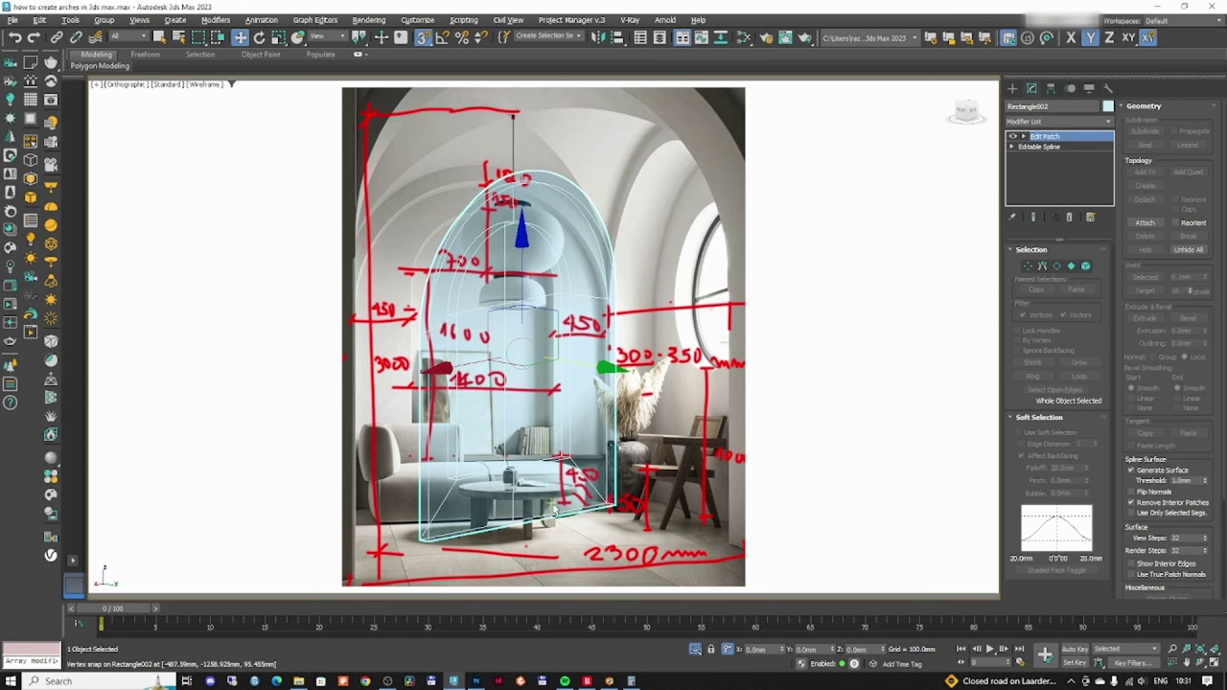
{"action": "left_click", "coordinate": [1038, 147]}
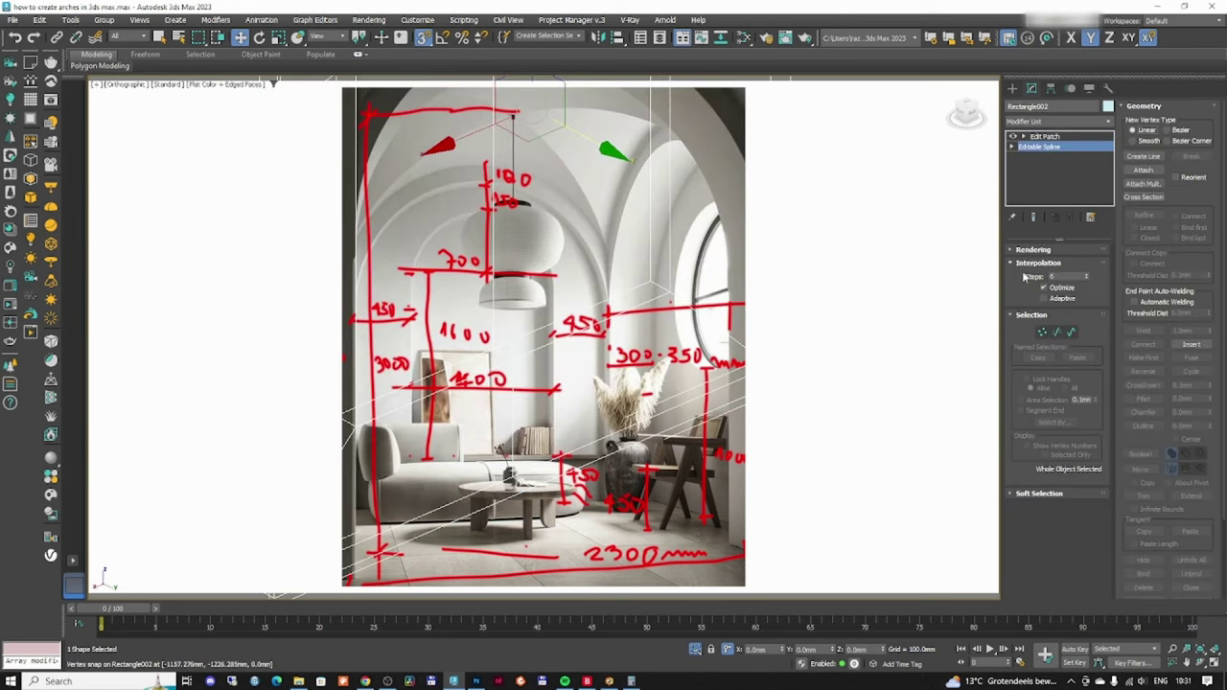
{"action": "left_click", "coordinate": [1057, 331]}
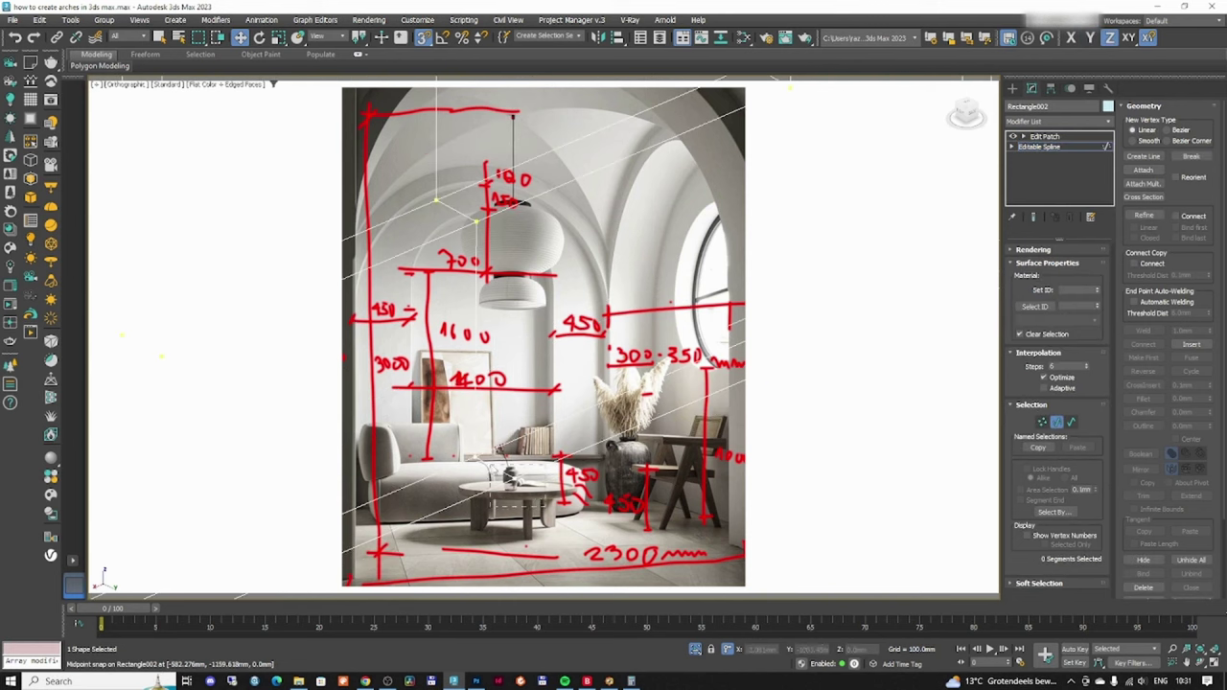
{"action": "left_click_drag", "start_coordinate": [495, 469], "coordinate": [494, 468]}
{"action": "key", "text": "Delete"}
{"action": "scroll", "coordinate": [546, 456], "scroll_direction": "down", "scroll_amount": 3}
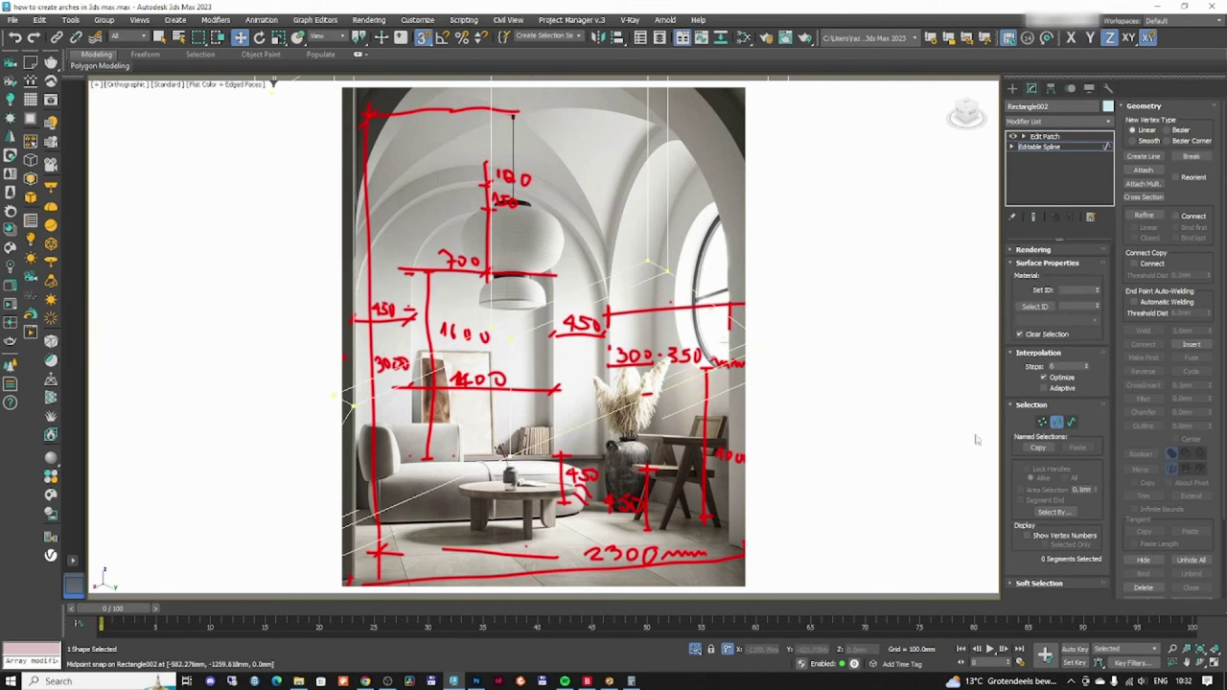
{"action": "left_click", "coordinate": [1054, 423]}
{"action": "left_click", "coordinate": [1044, 137]}
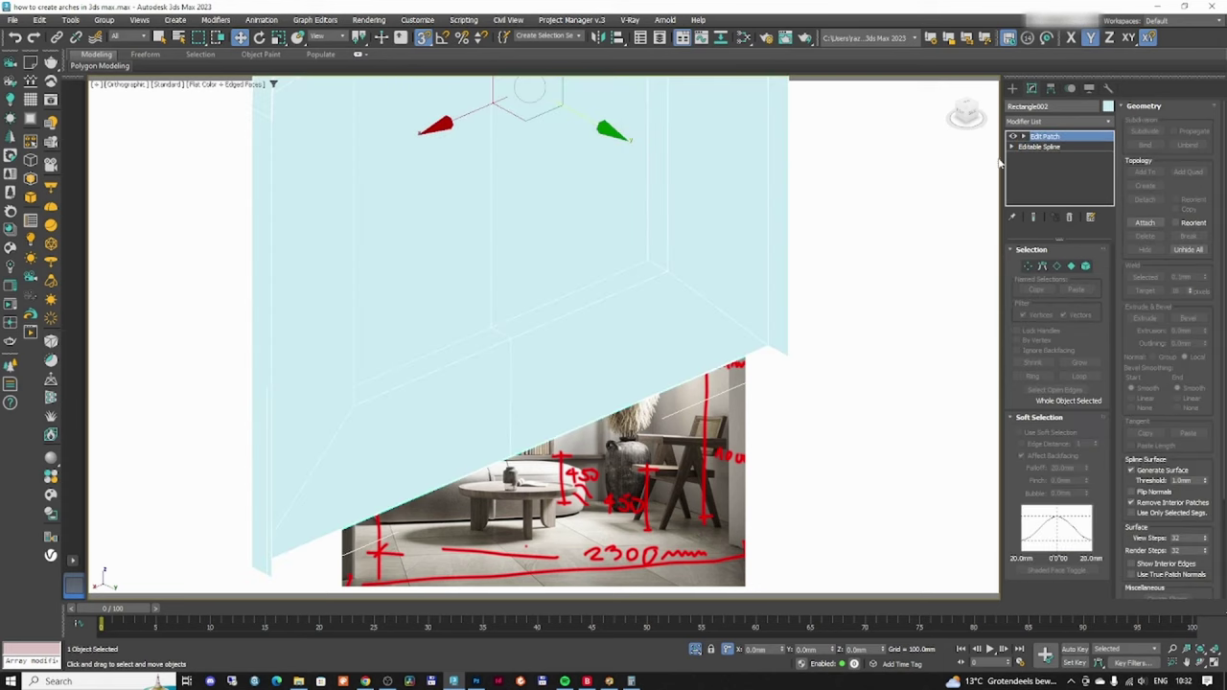
- Clone the whole arch as one independent copy, offset horizontally in the XY plane from the original
{"action": "middle_click_drag", "start_coordinate": [629, 318], "coordinate": [436, 292]}
{"action": "scroll", "coordinate": [621, 347], "scroll_direction": "down", "scroll_amount": 3}
{"action": "key", "text": "F3"}
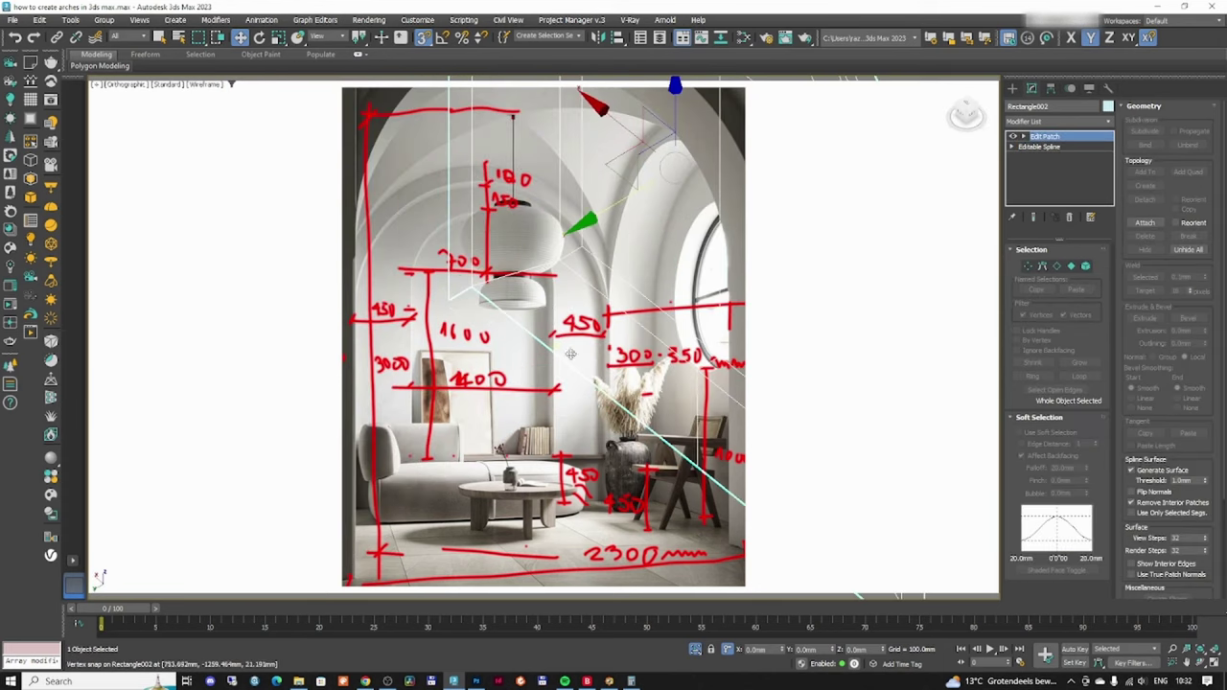
{"action": "key", "text": "F3"}
{"action": "scroll", "coordinate": [603, 384], "scroll_direction": "down", "scroll_amount": 4}
{"action": "mouse_move", "coordinate": [639, 384]}
{"action": "middle_mouse_down"}
{"action": "mouse_move", "coordinate": [566, 387]}
{"action": "mouse_move", "coordinate": [509, 320]}
{"action": "mouse_move", "coordinate": [562, 375]}
{"action": "mouse_move", "coordinate": [542, 345]}
{"action": "middle_mouse_up"}
{"action": "mouse_move", "coordinate": [541, 345]}
{"action": "left_mouse_down", "text": "shift"}
{"action": "mouse_move", "coordinate": [714, 393]}
{"action": "mouse_move", "coordinate": [669, 410]}
{"action": "left_mouse_up", "text": "shift"}
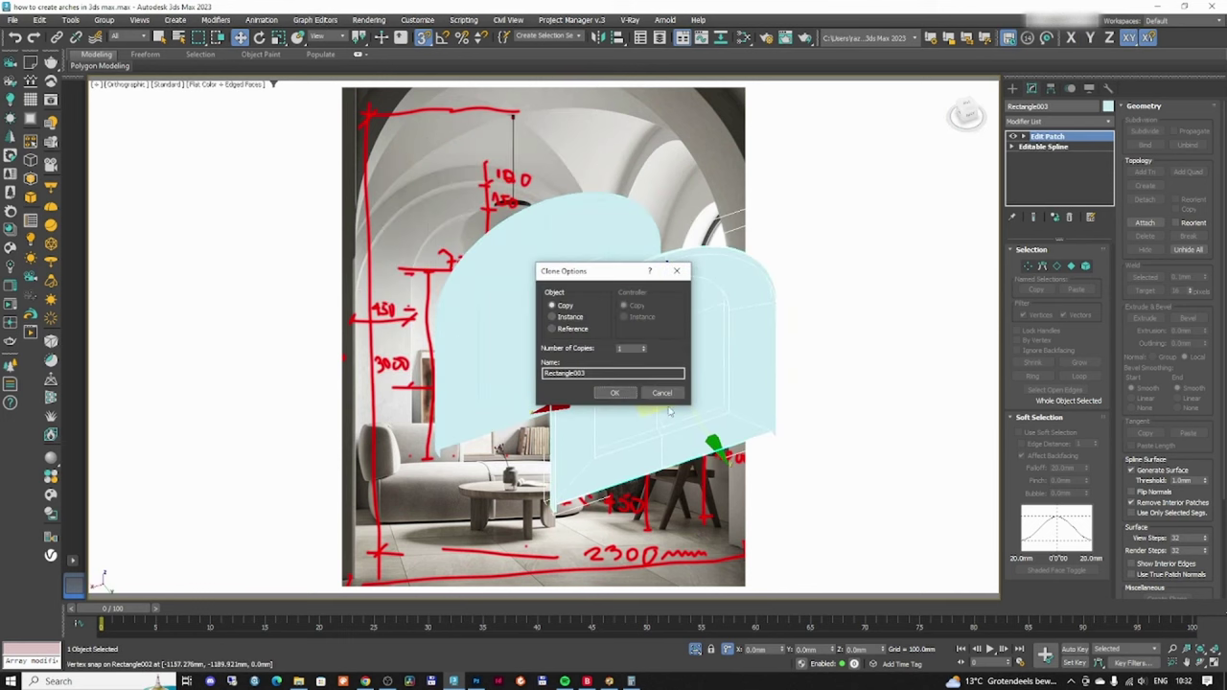
{"action": "left_click", "coordinate": [617, 393]}
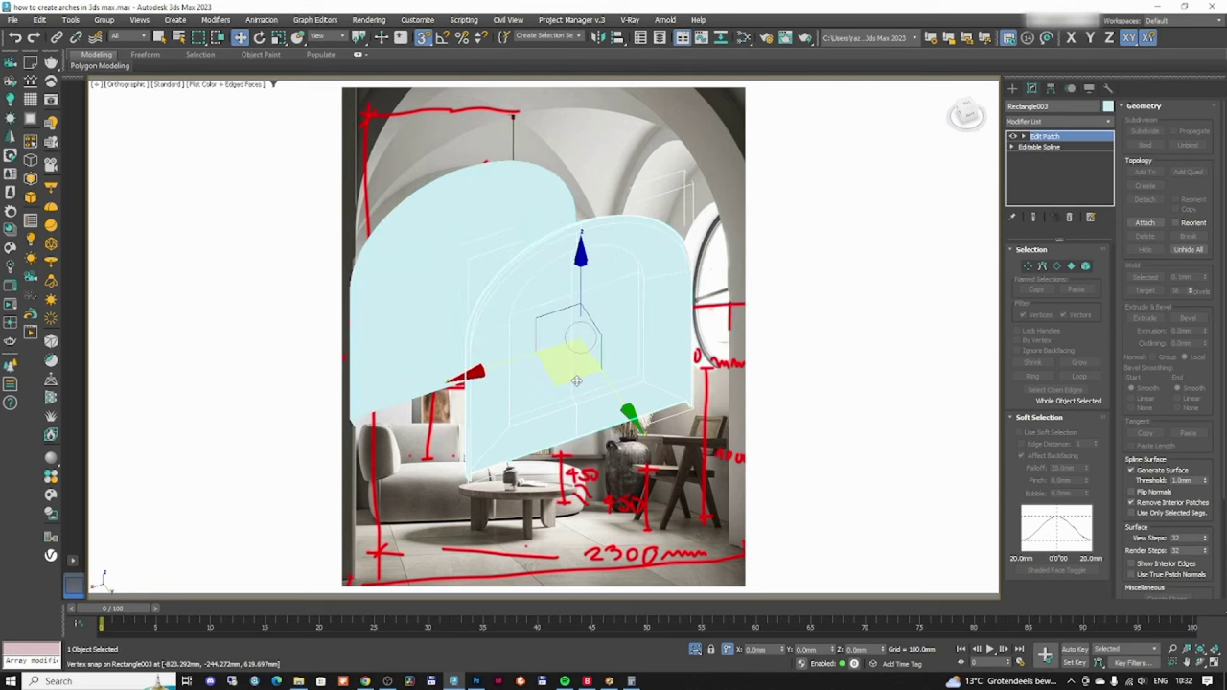
- Rotate the copied arch about its vertical axis with angle snapping so it stands perpendicular to the original arch
{"action": "key", "text": "e"}
{"action": "left_click_drag", "start_coordinate": [605, 418], "coordinate": [549, 417]}
{"action": "key", "text": "ctrl+z"}
{"action": "key", "text": "a"}
{"action": "right_click", "coordinate": [555, 346]}
{"action": "left_click", "coordinate": [572, 360]}
- Move the rotated arch copy in plan with snapping so its end meets the end of the original arch at a corner
{"action": "key", "text": "t"}
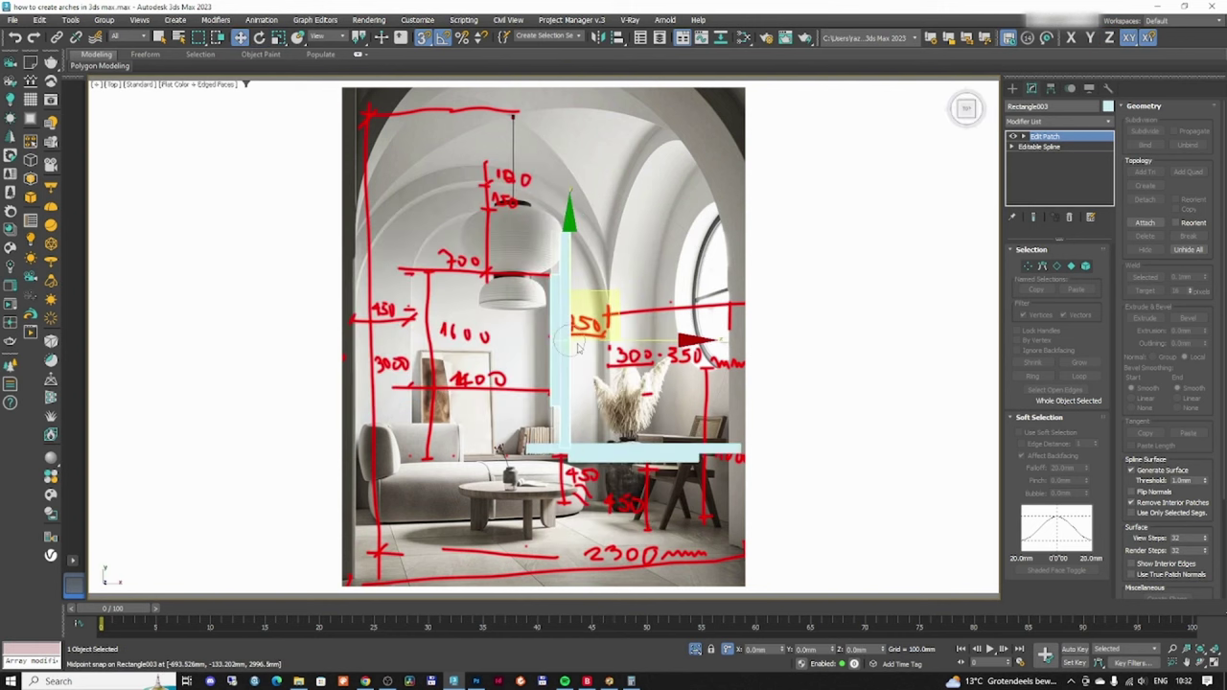
{"action": "mouse_move", "coordinate": [648, 204]}
{"action": "left_mouse_down"}
{"action": "mouse_move", "coordinate": [614, 422]}
{"action": "mouse_move", "coordinate": [355, 389]}
{"action": "left_mouse_up"}
{"action": "scroll", "coordinate": [633, 335], "scroll_direction": "down", "scroll_amount": 10}
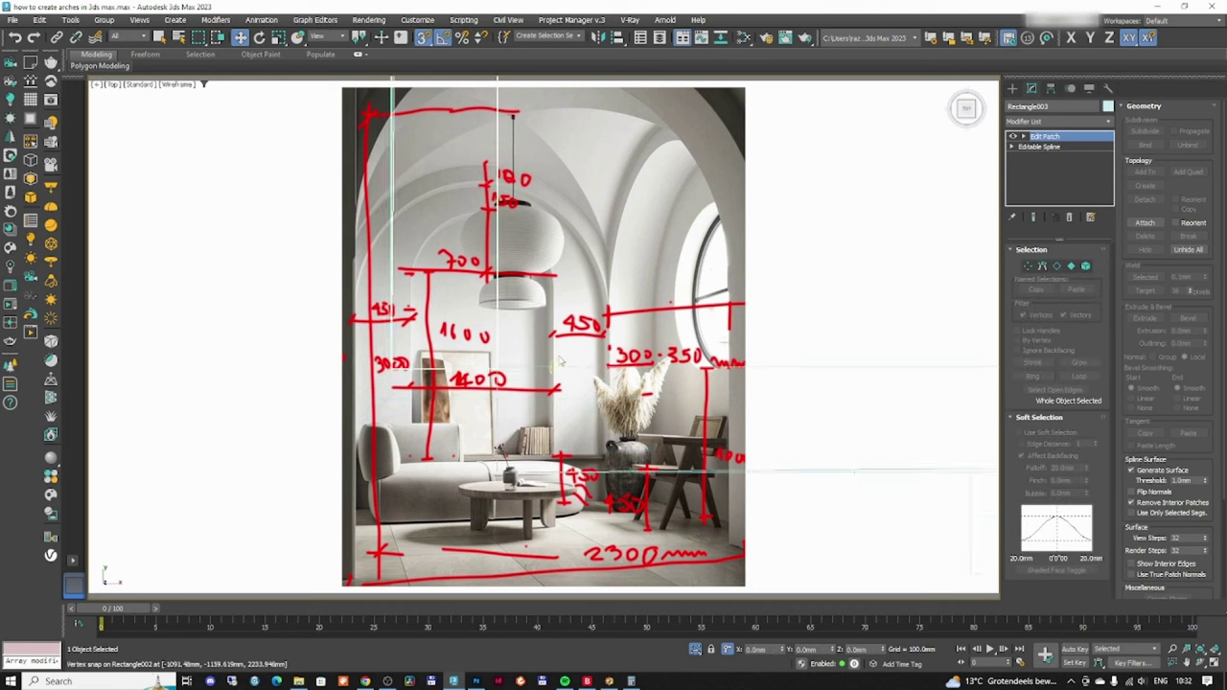
{"action": "middle_click_drag", "start_coordinate": [661, 330], "coordinate": [552, 259], "text": "alt"}
{"action": "scroll", "coordinate": [575, 273], "scroll_direction": "up", "scroll_amount": 6}
{"action": "middle_click_drag", "start_coordinate": [613, 297], "coordinate": [678, 382], "text": "alt"}
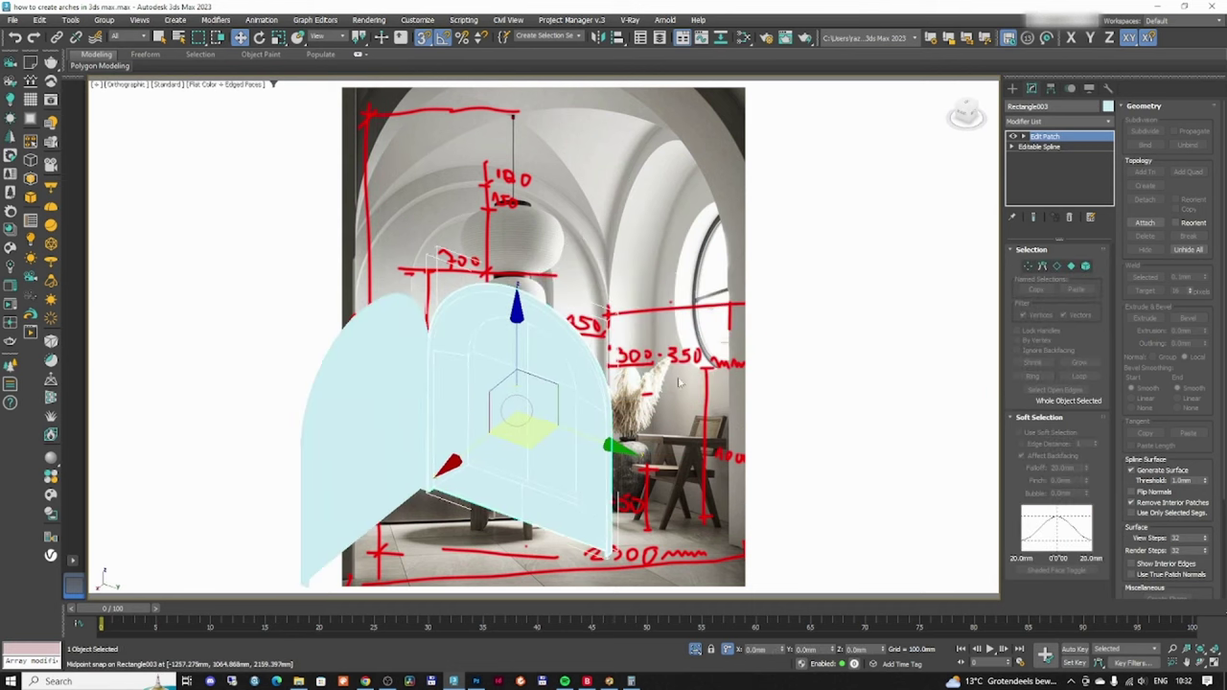
{"action": "scroll", "coordinate": [611, 326], "scroll_direction": "up", "scroll_amount": 4}
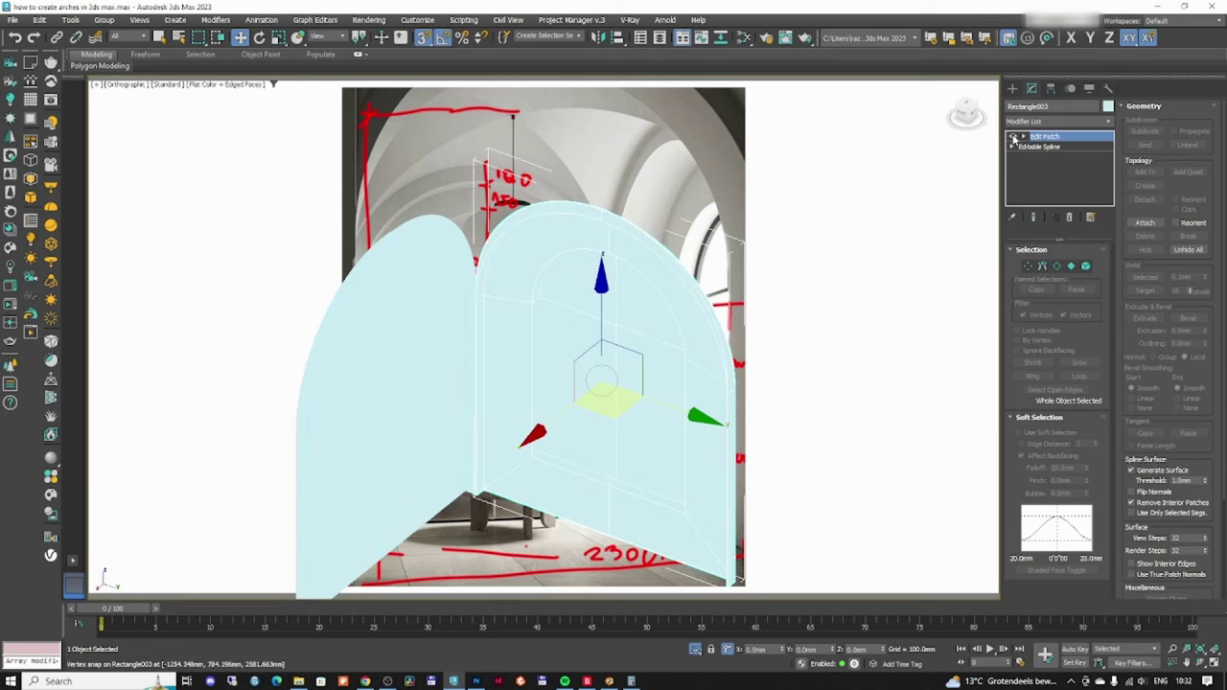
- Delete the Edit Patch modifier from the rotated arch copy and inspect its bare spline in wireframe
{"action": "right_click", "coordinate": [1049, 139]}
{"action": "left_click", "coordinate": [1064, 154]}
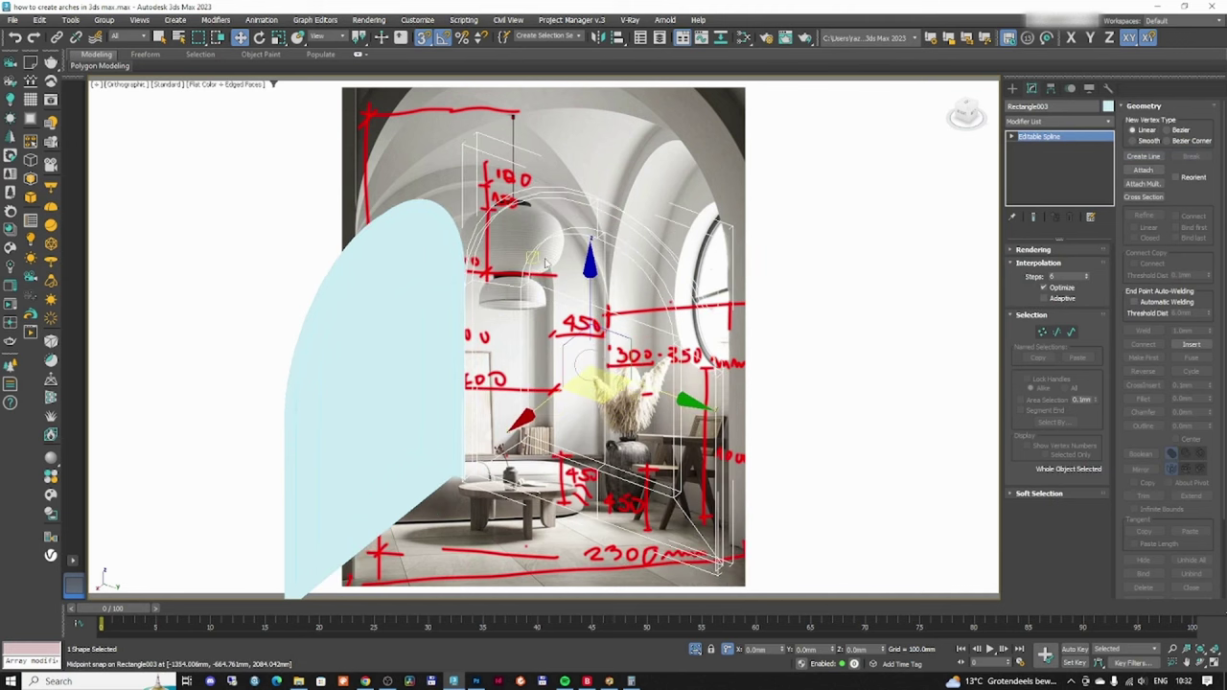
{"action": "middle_click_drag", "start_coordinate": [546, 262], "coordinate": [575, 236], "text": "alt"}
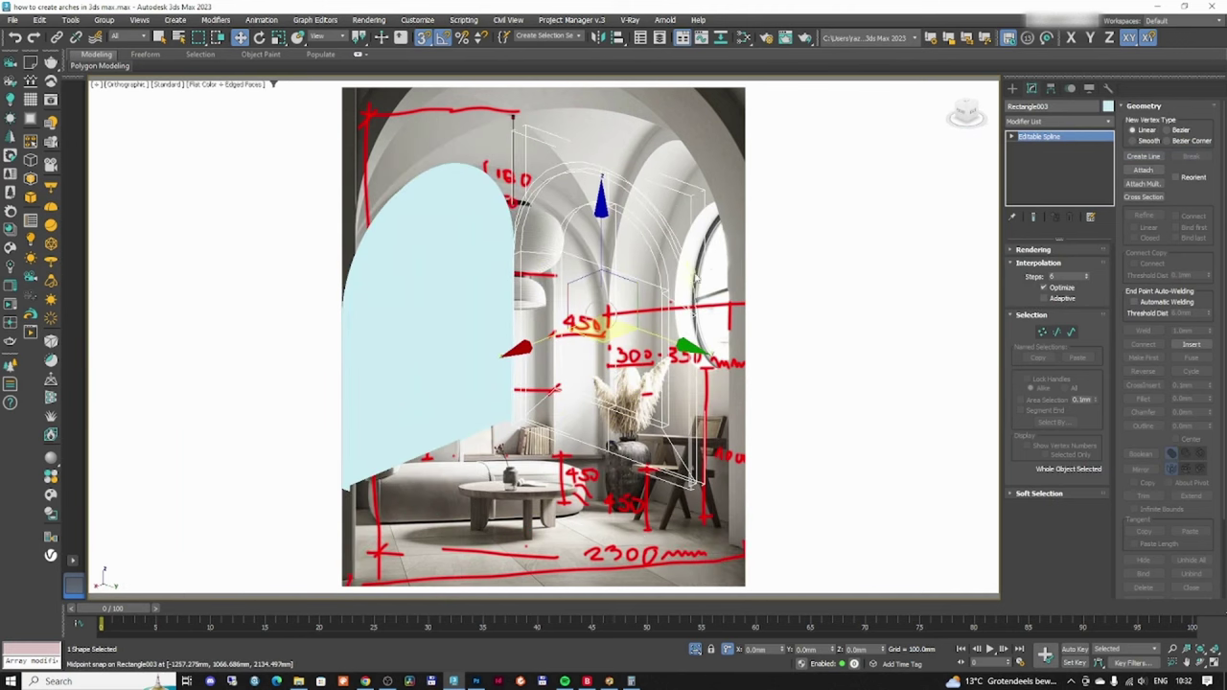
{"action": "middle_click_drag", "start_coordinate": [547, 309], "coordinate": [581, 365]}
{"action": "key", "text": "F3"}
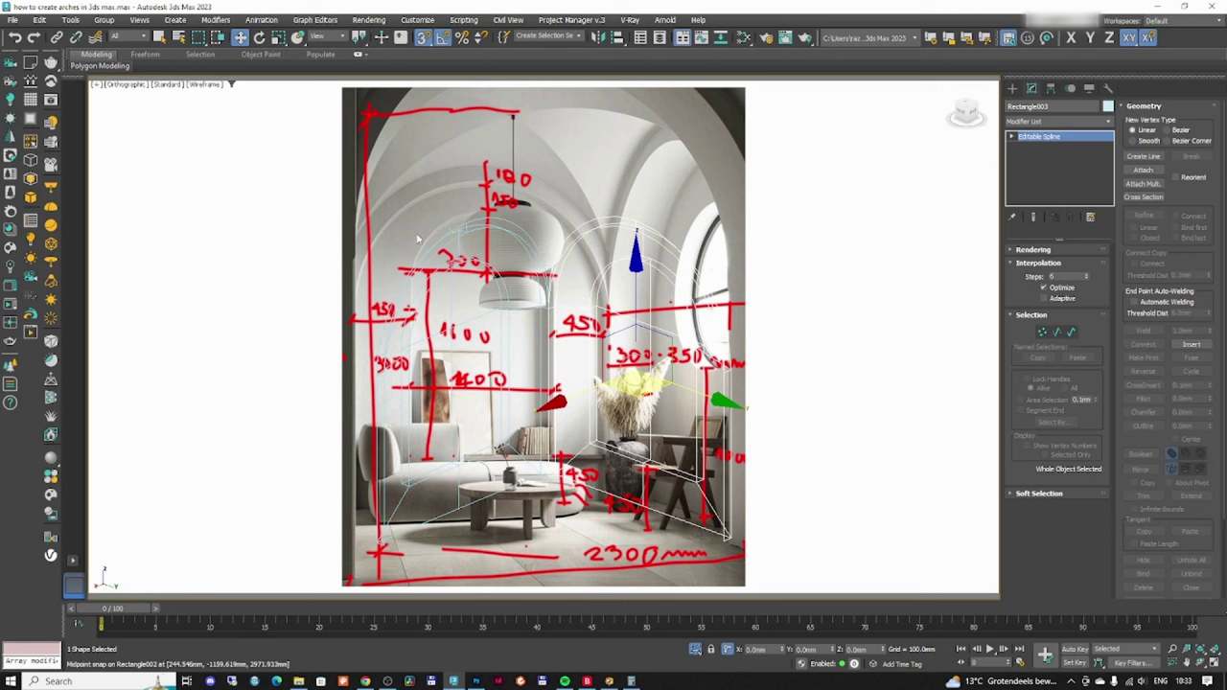
{"action": "middle_click_drag", "start_coordinate": [418, 238], "coordinate": [589, 274], "text": "alt"}
{"action": "key", "text": "F3"}
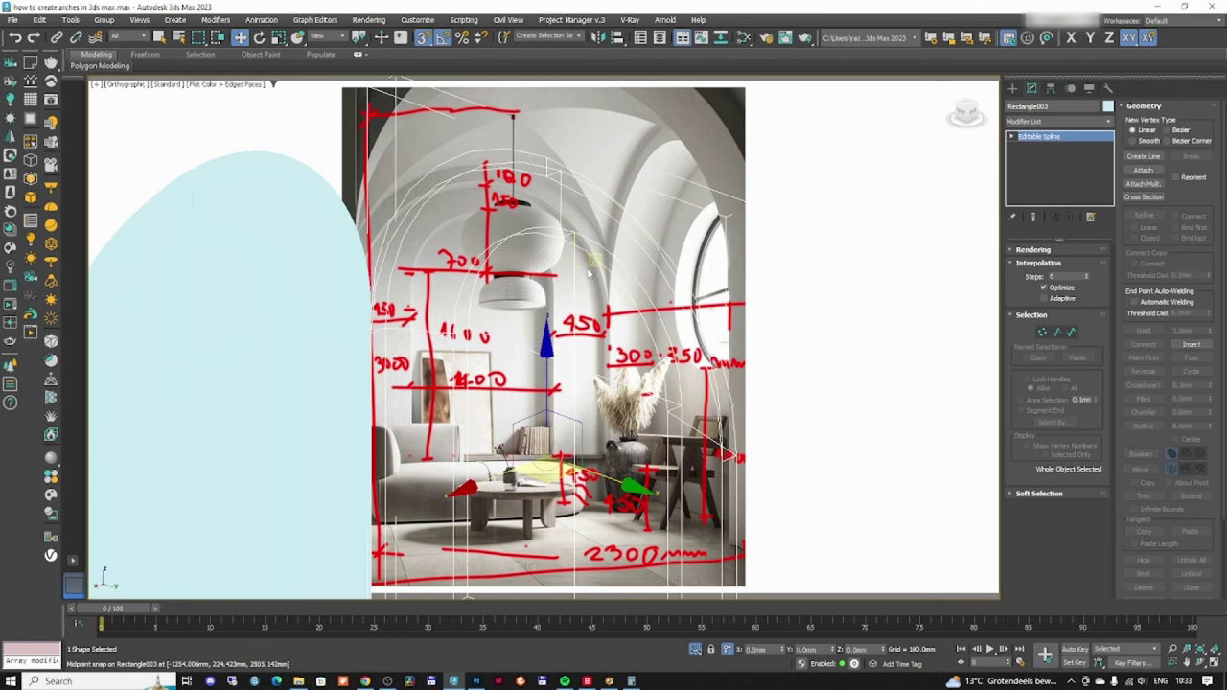
{"action": "key", "text": "F3"}
{"action": "key", "text": "f"}
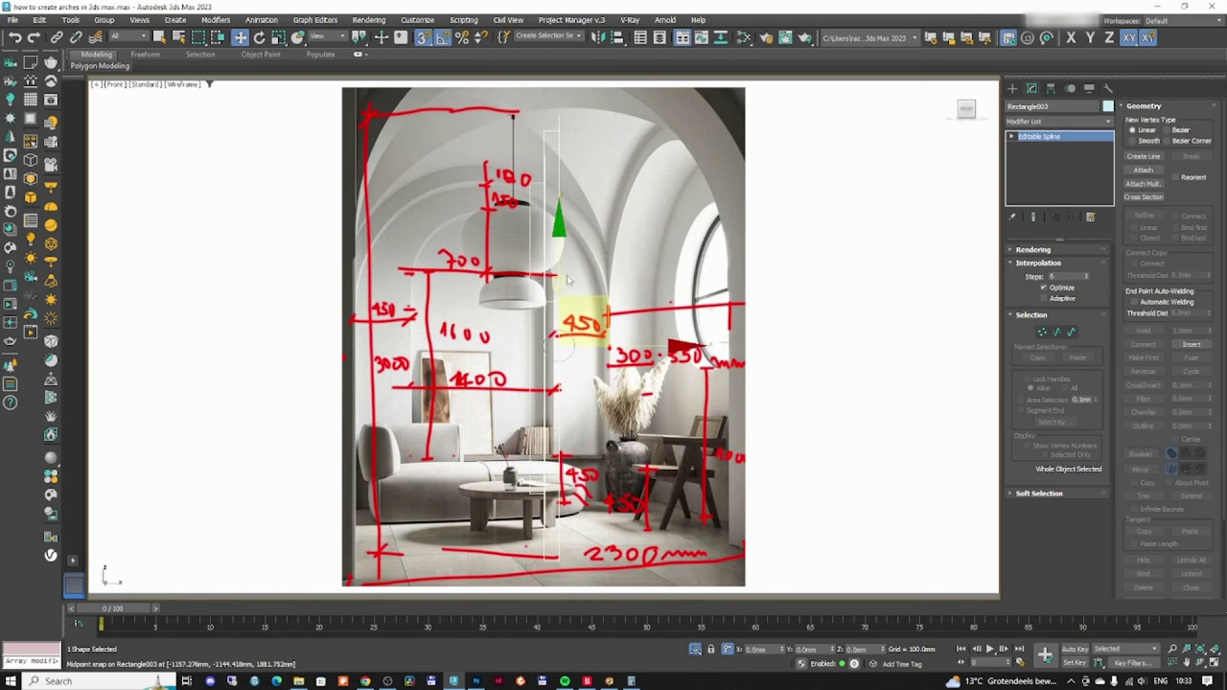
- Delete the inner opening's vertical side segments and bottom sill segments from the copied arch's spline
{"action": "key", "text": "l"}
{"action": "left_click", "coordinate": [1057, 333]}
{"action": "scroll", "coordinate": [538, 386], "scroll_direction": "up", "scroll_amount": 2}
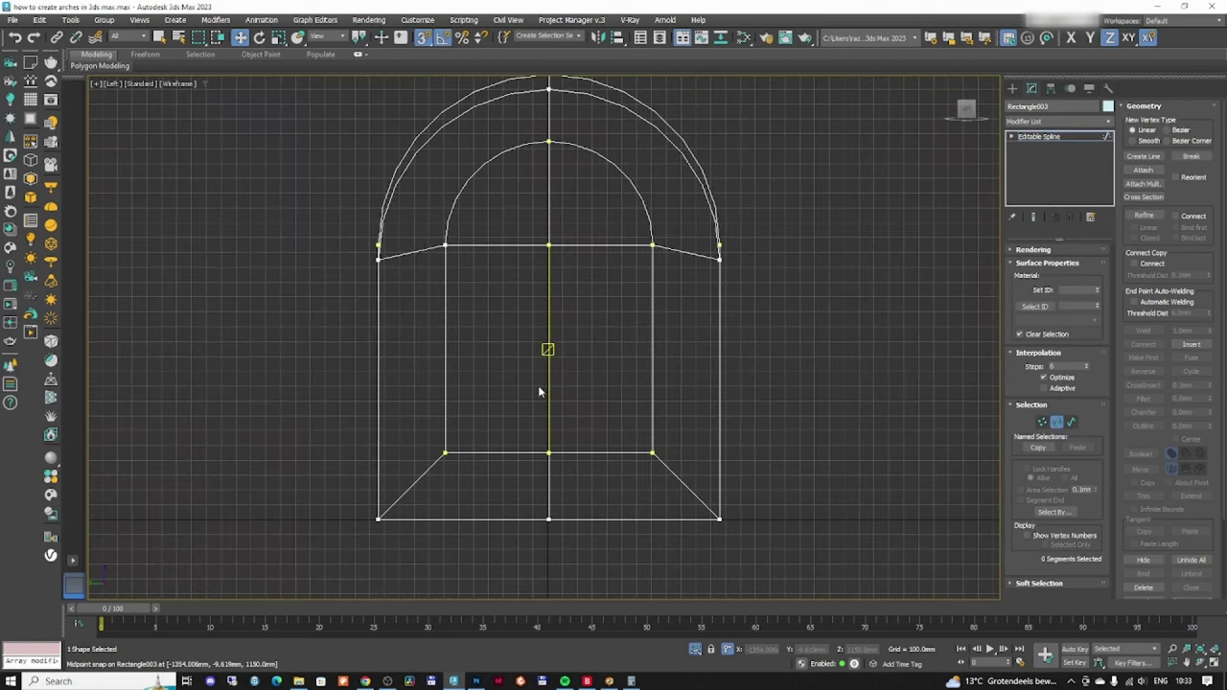
{"action": "middle_click_drag", "start_coordinate": [537, 386], "coordinate": [688, 444], "text": "alt"}
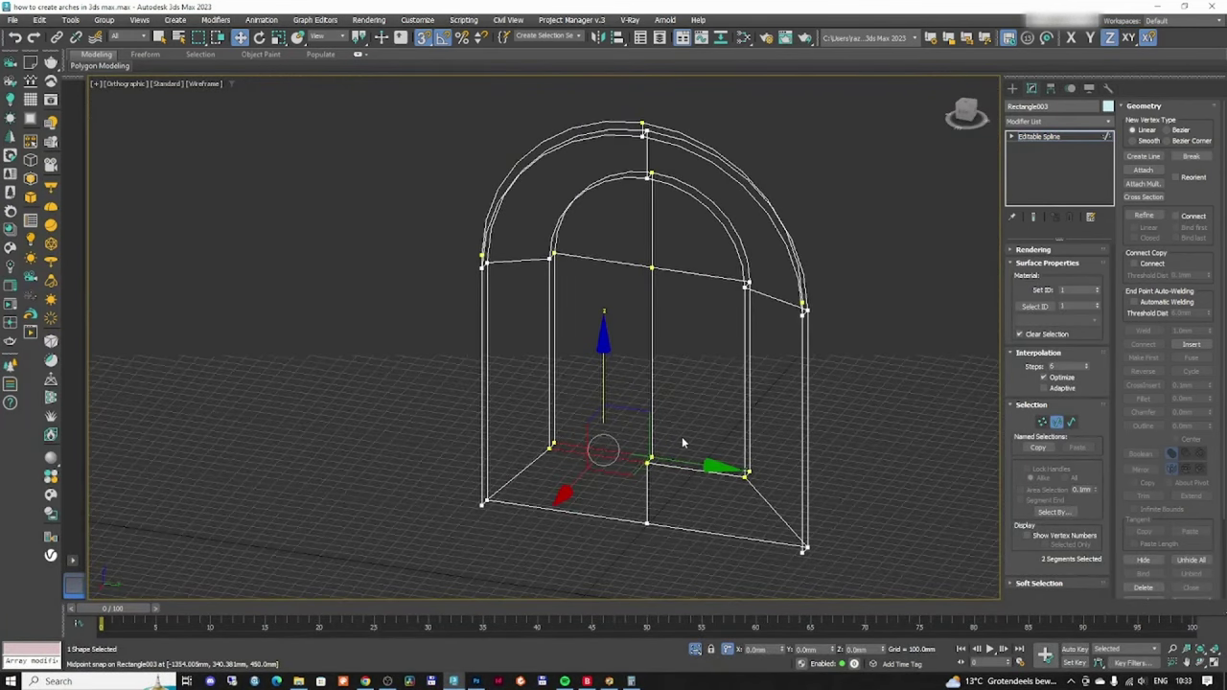
{"action": "middle_click_drag", "start_coordinate": [652, 362], "coordinate": [656, 209], "text": "alt"}
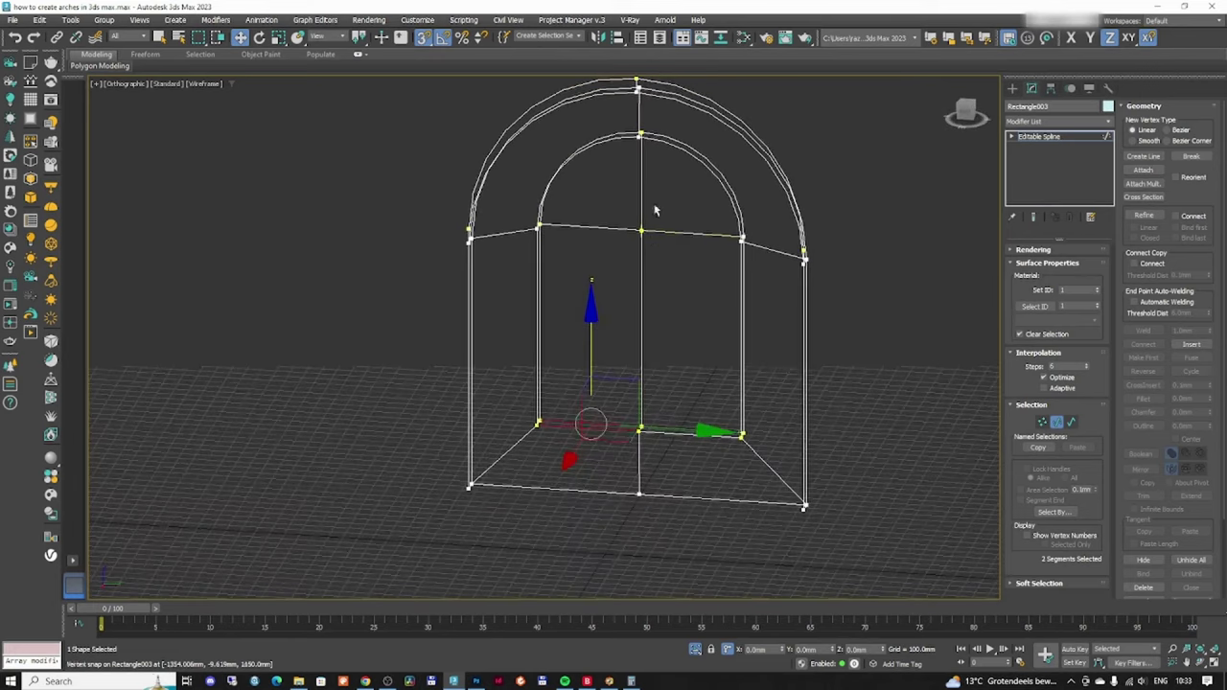
{"action": "middle_click_drag", "start_coordinate": [599, 330], "coordinate": [503, 370], "text": "alt"}
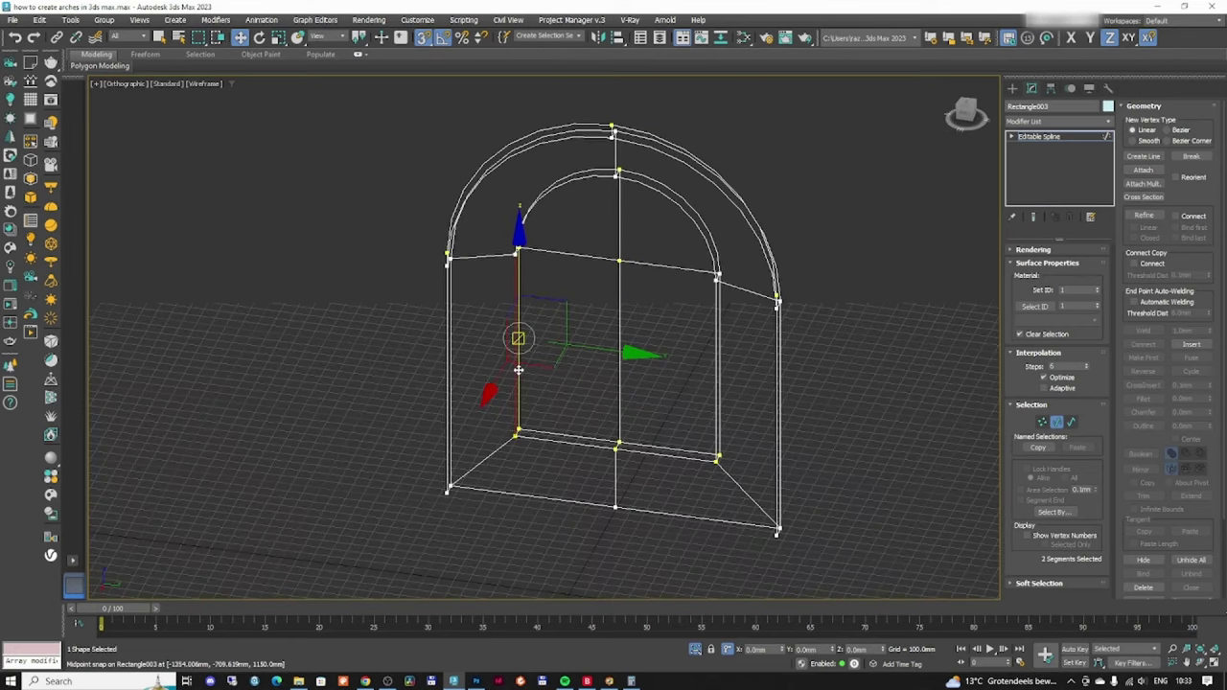
{"action": "key", "text": "Delete"}
{"action": "left_click", "coordinate": [560, 439]}
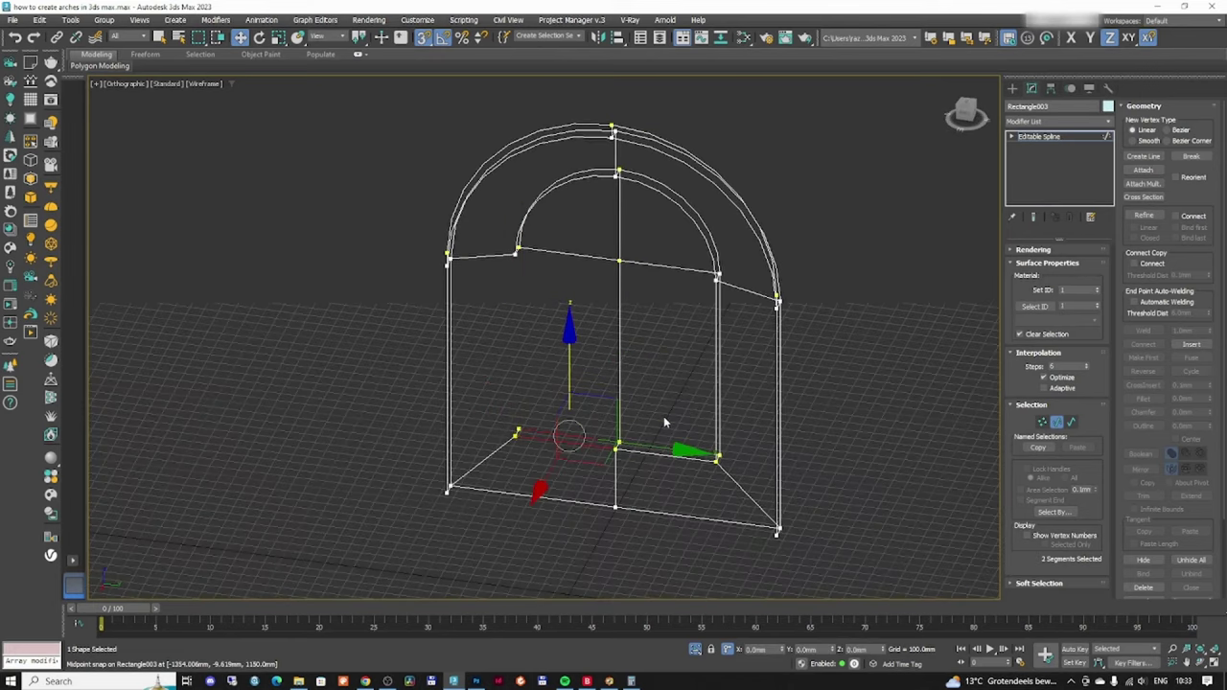
{"action": "key", "text": "Delete"}
{"action": "key", "text": "Delete"}
{"action": "scroll", "coordinate": [740, 457], "scroll_direction": "up", "scroll_amount": 3}
{"action": "left_click", "coordinate": [704, 461]}
{"action": "key", "text": "Delete"}
{"action": "left_click", "coordinate": [420, 426]}
{"action": "key", "text": "Delete"}
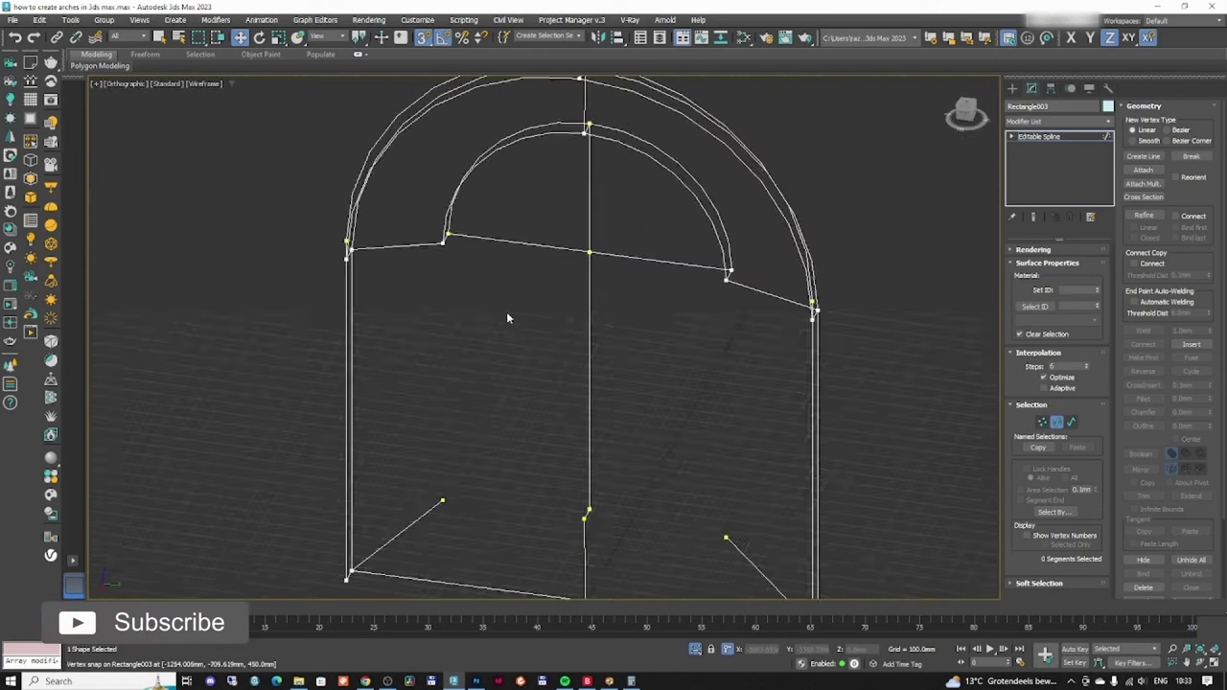
- Clone the four inner arc segments downward and rotate the clones upside down to form the lower half of a circle
{"action": "middle_click_drag", "start_coordinate": [506, 317], "coordinate": [595, 283], "text": "alt"}
{"action": "left_click", "coordinate": [619, 186], "text": "ctrl"}
{"action": "left_click", "coordinate": [520, 190], "text": "ctrl"}
{"action": "left_click", "coordinate": [517, 186], "text": "ctrl"}
{"action": "middle_click_drag", "start_coordinate": [523, 196], "coordinate": [520, 219]}
{"action": "left_click_drag", "start_coordinate": [556, 236], "coordinate": [577, 368]}
{"action": "key", "text": "ctrl+z"}
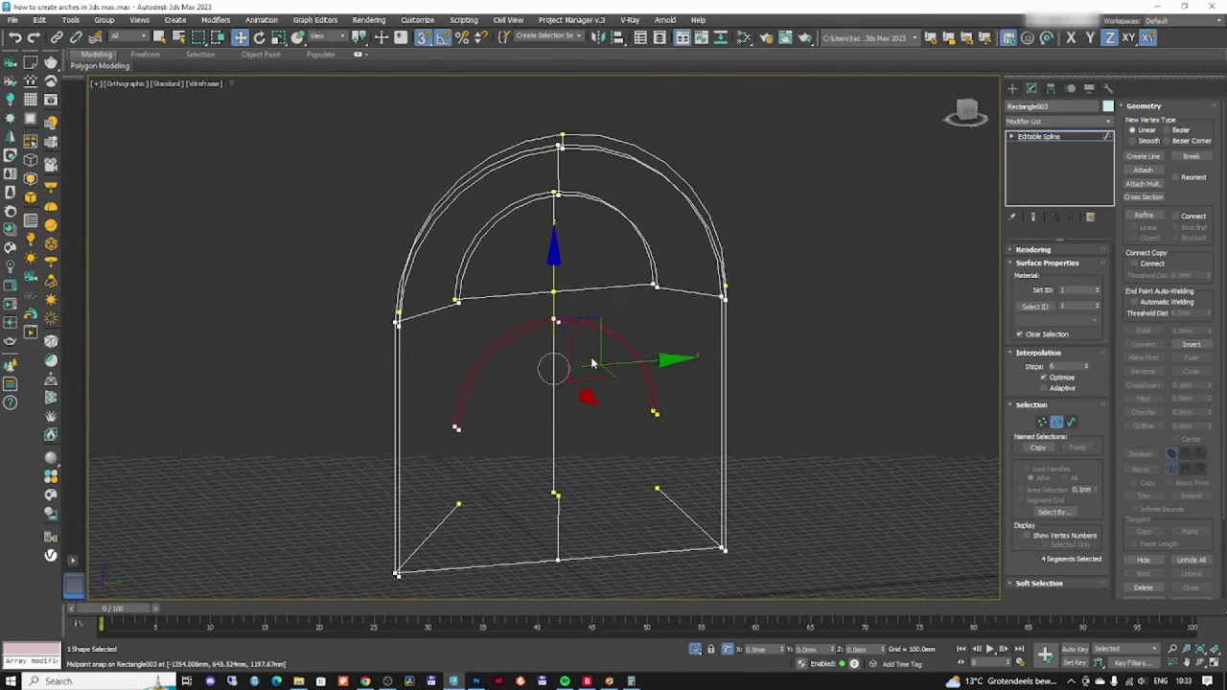
{"action": "key", "text": "e"}
{"action": "left_click_drag", "start_coordinate": [611, 272], "coordinate": [628, 266]}
{"action": "right_click", "coordinate": [632, 305]}
{"action": "left_click", "coordinate": [644, 314]}
- Delete the central vertical and floor-level connecting segments, and snap the flipped arcs to the upper arcs to complete the round opening
{"action": "scroll", "coordinate": [589, 317], "scroll_direction": "up", "scroll_amount": 4}
{"action": "left_click", "coordinate": [522, 335]}
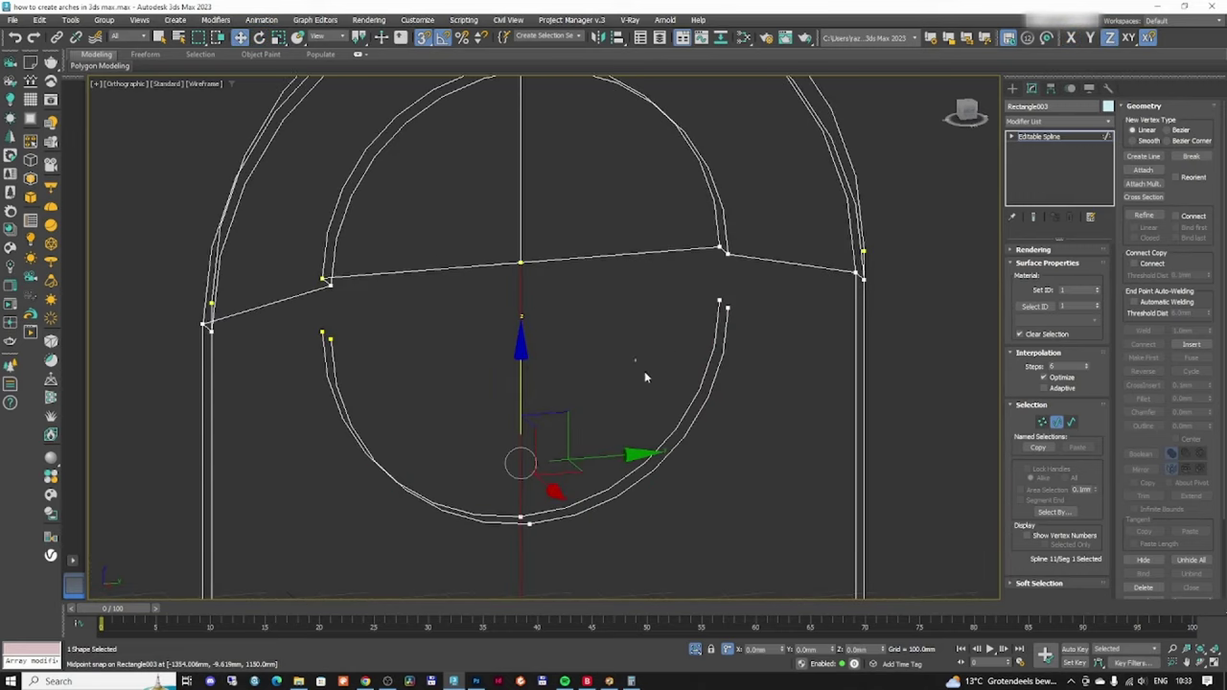
{"action": "key", "text": "ctrl+z"}
{"action": "scroll", "coordinate": [705, 326], "scroll_direction": "up", "scroll_amount": 2}
{"action": "scroll", "coordinate": [661, 306], "scroll_direction": "down", "scroll_amount": 5}
{"action": "middle_click_drag", "start_coordinate": [661, 326], "coordinate": [548, 376], "text": "alt"}
{"action": "left_click", "coordinate": [585, 432]}
{"action": "key", "text": "Delete"}
{"action": "scroll", "coordinate": [591, 380], "scroll_direction": "up", "scroll_amount": 2}
{"action": "left_click_drag", "start_coordinate": [525, 372], "coordinate": [610, 452]}
{"action": "key", "text": "1"}
{"action": "middle_click_drag", "start_coordinate": [566, 486], "coordinate": [656, 434], "text": "alt"}
{"action": "scroll", "coordinate": [565, 416], "scroll_direction": "down", "scroll_amount": 2}
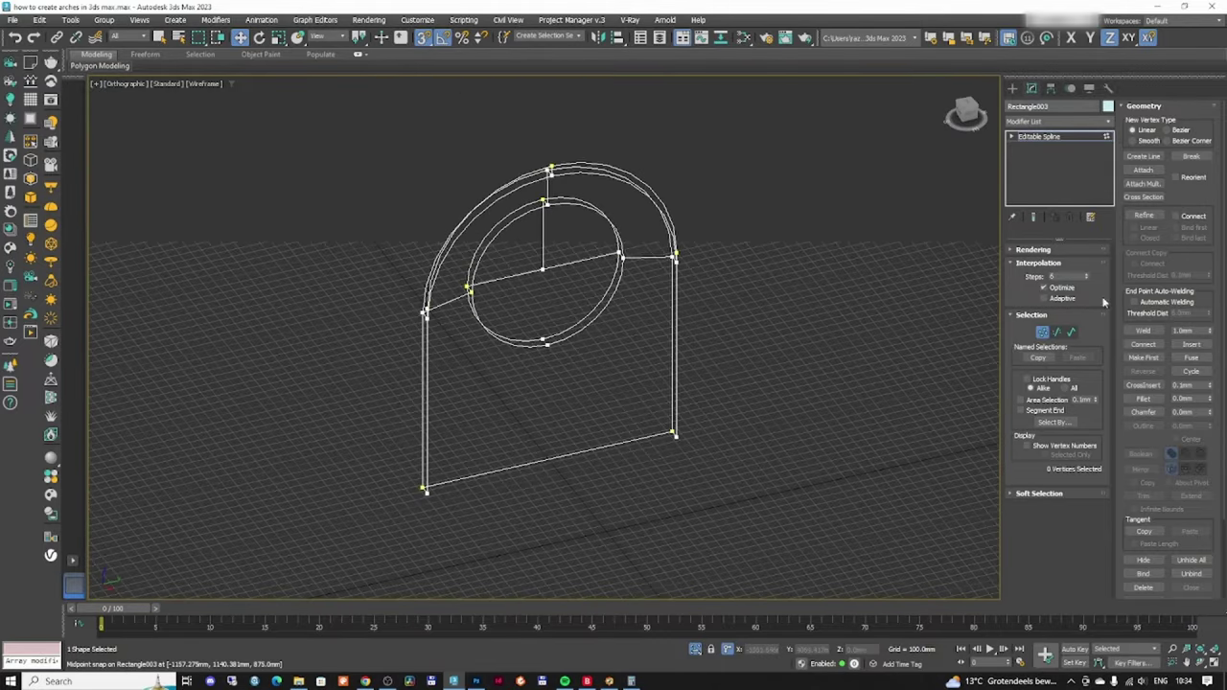
- Draw a spline line from the round opening's centre down to its lowest point and across the opening's depth
{"action": "left_click", "coordinate": [1143, 156]}
{"action": "scroll", "coordinate": [575, 245], "scroll_direction": "up", "scroll_amount": 4}
{"action": "left_click", "coordinate": [529, 197]}
{"action": "left_click", "coordinate": [528, 338]}
{"action": "scroll", "coordinate": [540, 338], "scroll_direction": "up", "scroll_amount": 3}
{"action": "left_click", "coordinate": [531, 370]}
{"action": "right_click", "coordinate": [533, 370]}
- Refine the spline with Connect, Linear and Closed enabled to join the circle's lowest point to the floor line's midpoint
{"action": "scroll", "coordinate": [628, 273], "scroll_direction": "down", "scroll_amount": 3}
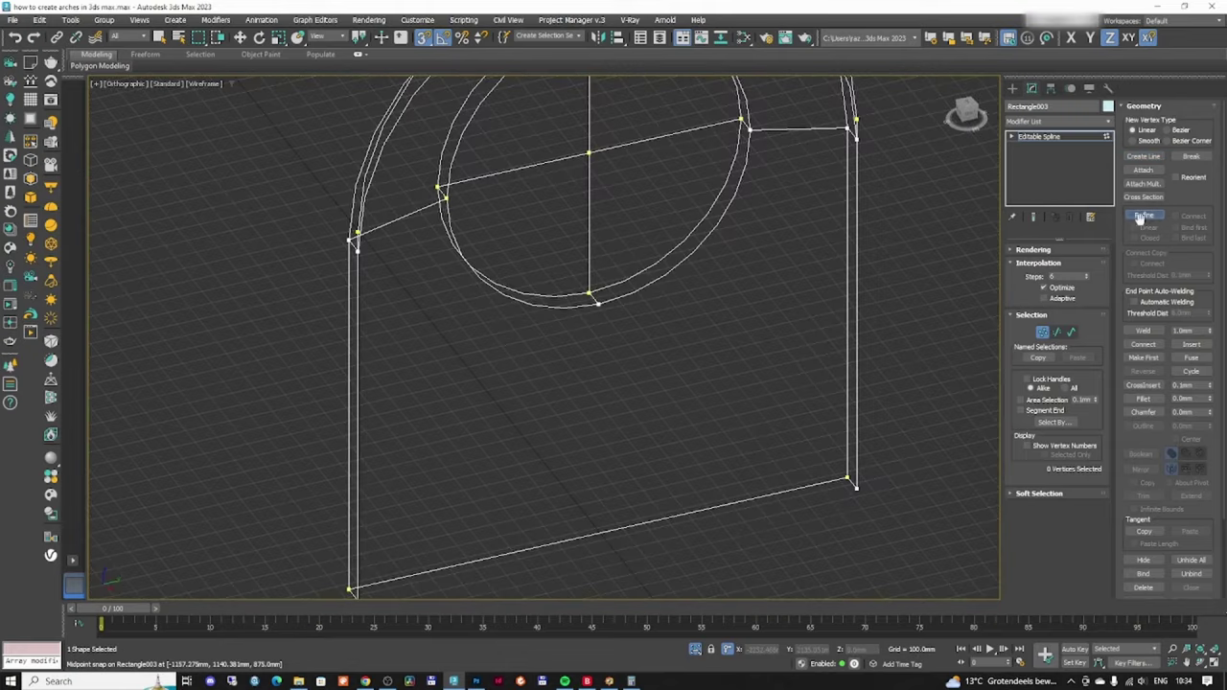
{"action": "left_click", "coordinate": [1176, 216]}
{"action": "left_click", "coordinate": [1139, 228]}
{"action": "left_click", "coordinate": [1143, 216]}
{"action": "left_click", "coordinate": [598, 304]}
{"action": "right_click", "coordinate": [600, 305]}
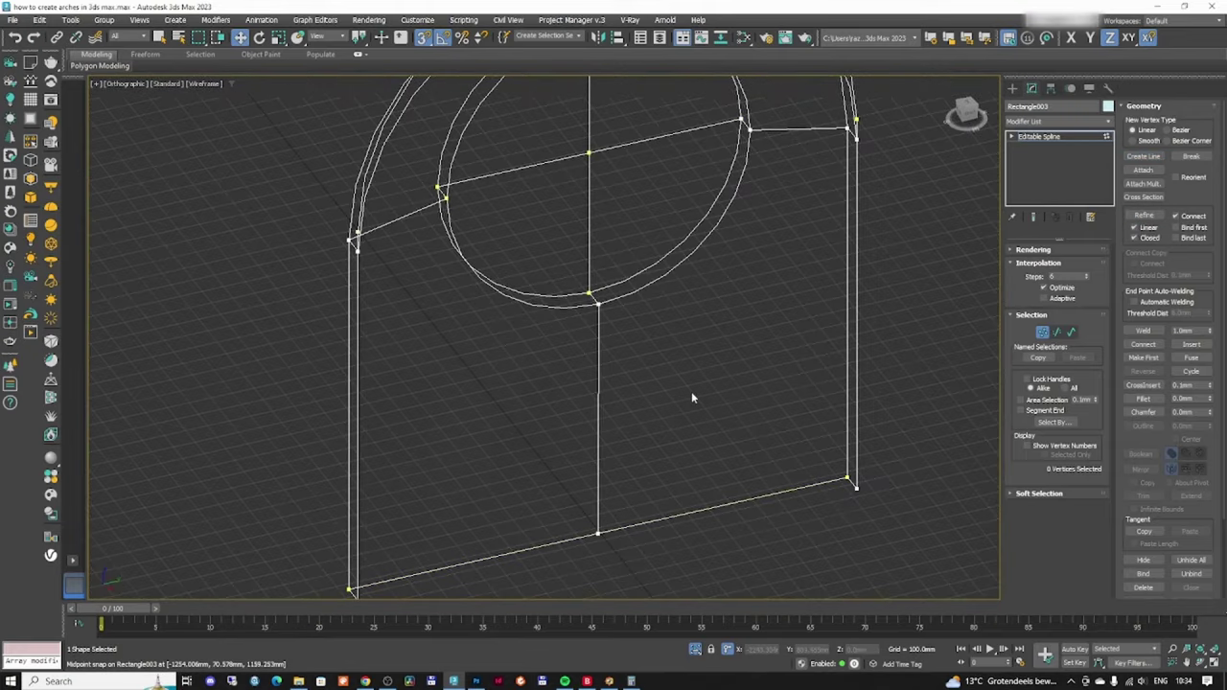
- Try an Edit Patch modifier on the reworked spline and display its surface shaded
{"action": "scroll", "coordinate": [691, 391], "scroll_direction": "down", "scroll_amount": 2}
{"action": "mouse_move", "coordinate": [691, 391]}
{"action": "middle_mouse_down", "text": "alt"}
{"action": "mouse_move", "coordinate": [632, 371]}
{"action": "mouse_move", "coordinate": [671, 386]}
{"action": "mouse_move", "coordinate": [624, 428]}
{"action": "mouse_move", "coordinate": [651, 412]}
{"action": "mouse_move", "coordinate": [724, 437]}
{"action": "middle_mouse_up", "text": "alt"}
{"action": "left_click", "coordinate": [1042, 332]}
{"action": "left_click", "coordinate": [1075, 122]}
{"action": "key", "text": "e"}
{"action": "left_click", "coordinate": [1030, 153]}
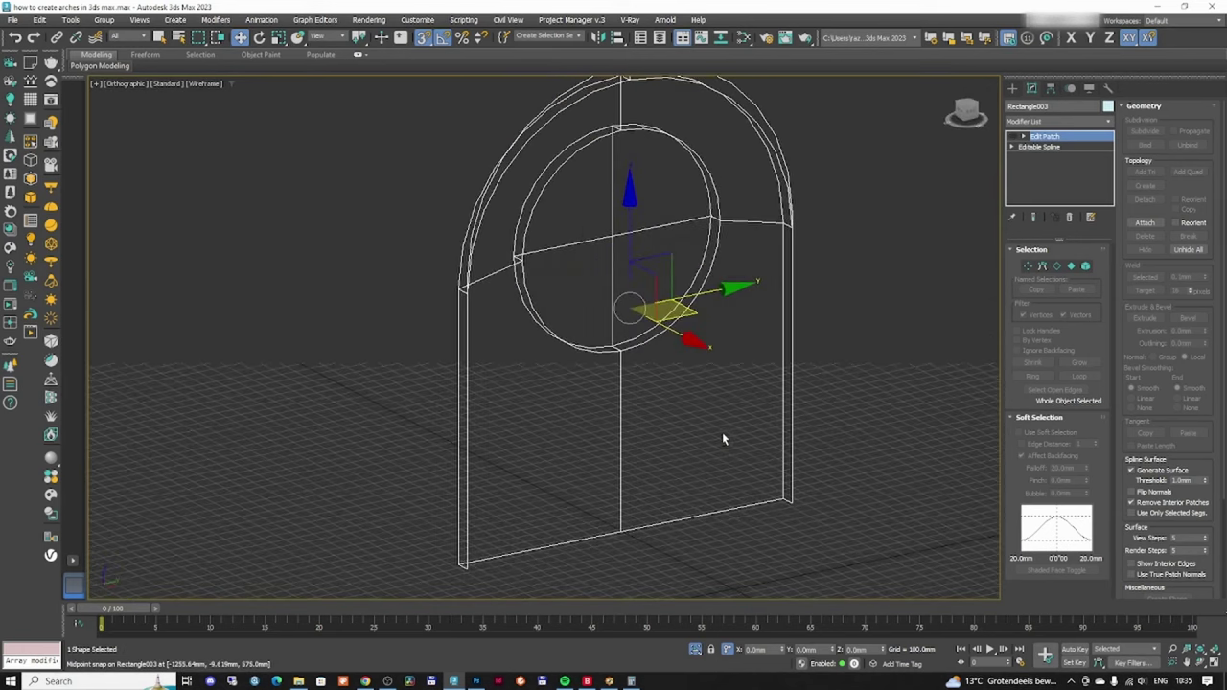
{"action": "left_click", "coordinate": [1013, 136]}
{"action": "key", "text": "F3"}
- Select patches inside the round opening to check the surface, and undo back to the bare editable spline
{"action": "left_click", "coordinate": [1070, 265]}
{"action": "left_click", "coordinate": [624, 247]}
{"action": "mouse_move", "coordinate": [625, 248]}
{"action": "middle_mouse_down", "text": "alt"}
{"action": "mouse_move", "coordinate": [734, 254]}
{"action": "mouse_move", "coordinate": [649, 265]}
{"action": "mouse_move", "coordinate": [663, 281]}
{"action": "middle_mouse_up", "text": "alt"}
{"action": "left_click", "coordinate": [664, 281]}
{"action": "key", "text": "F3"}
{"action": "key", "text": "F3"}
{"action": "key", "text": "F3"}
{"action": "key", "text": "ctrl+z"}
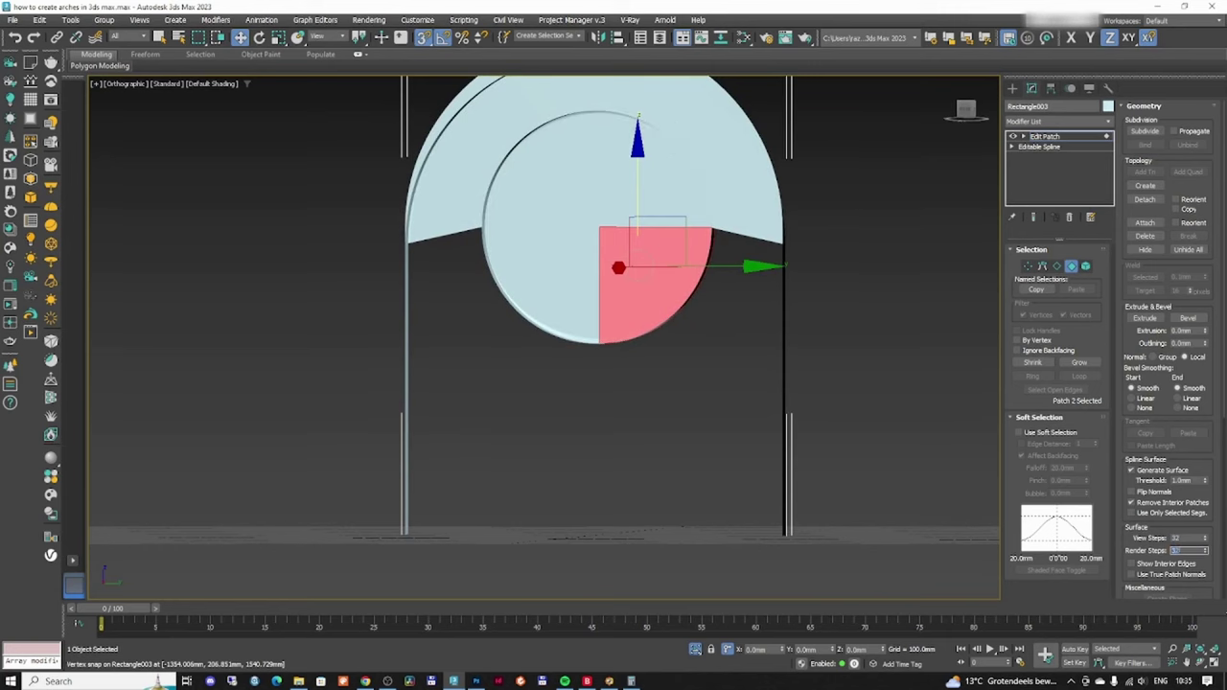
{"action": "middle_click_drag", "start_coordinate": [631, 292], "coordinate": [628, 335]}
{"action": "key", "text": "ctrl+z"}
{"action": "key", "text": "ctrl+z"}
{"action": "scroll", "coordinate": [628, 336], "scroll_direction": "up", "scroll_amount": 2}
- Select all vertices of the arch spline and weld them
{"action": "key", "text": "1"}
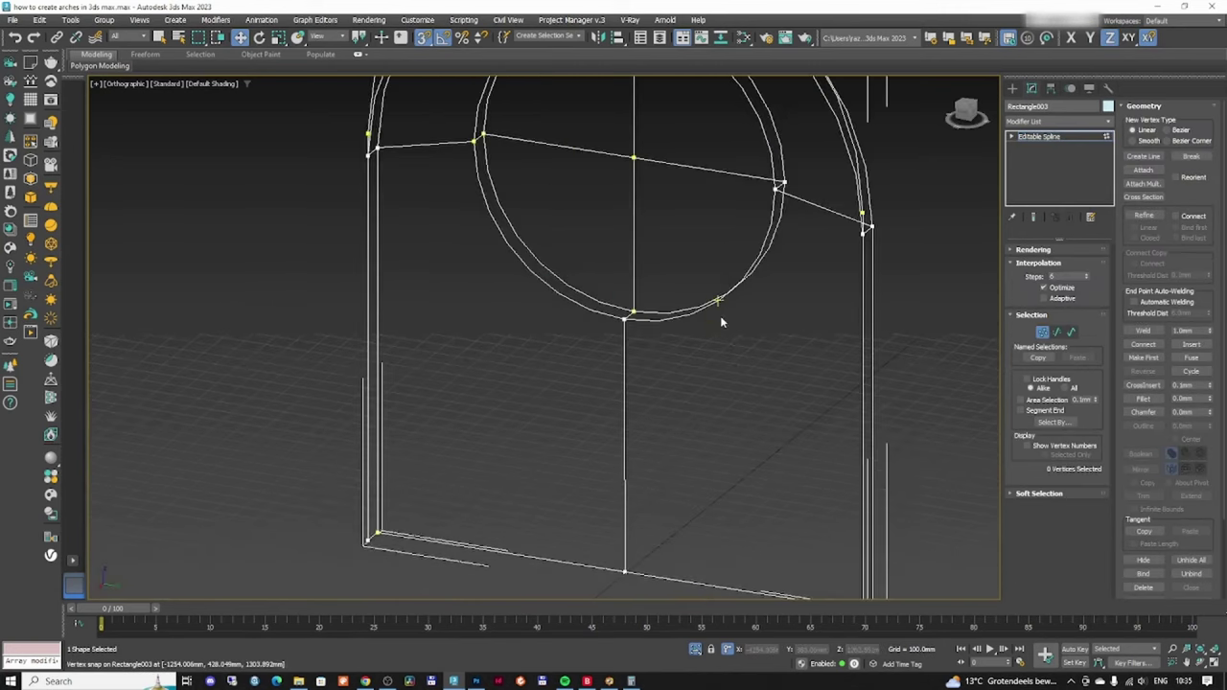
{"action": "key", "text": "ctrl+a"}
{"action": "left_click", "coordinate": [1147, 330]}
- Add an Edit Patch modifier to the welded arch spline and inspect the patches in wireframe for missing surfaces
{"action": "left_click", "coordinate": [1052, 136]}
{"action": "left_click", "coordinate": [1063, 122]}
{"action": "key", "text": "e"}
{"action": "key", "text": "e"}
{"action": "key", "text": "e"}
{"action": "key", "text": "Return"}
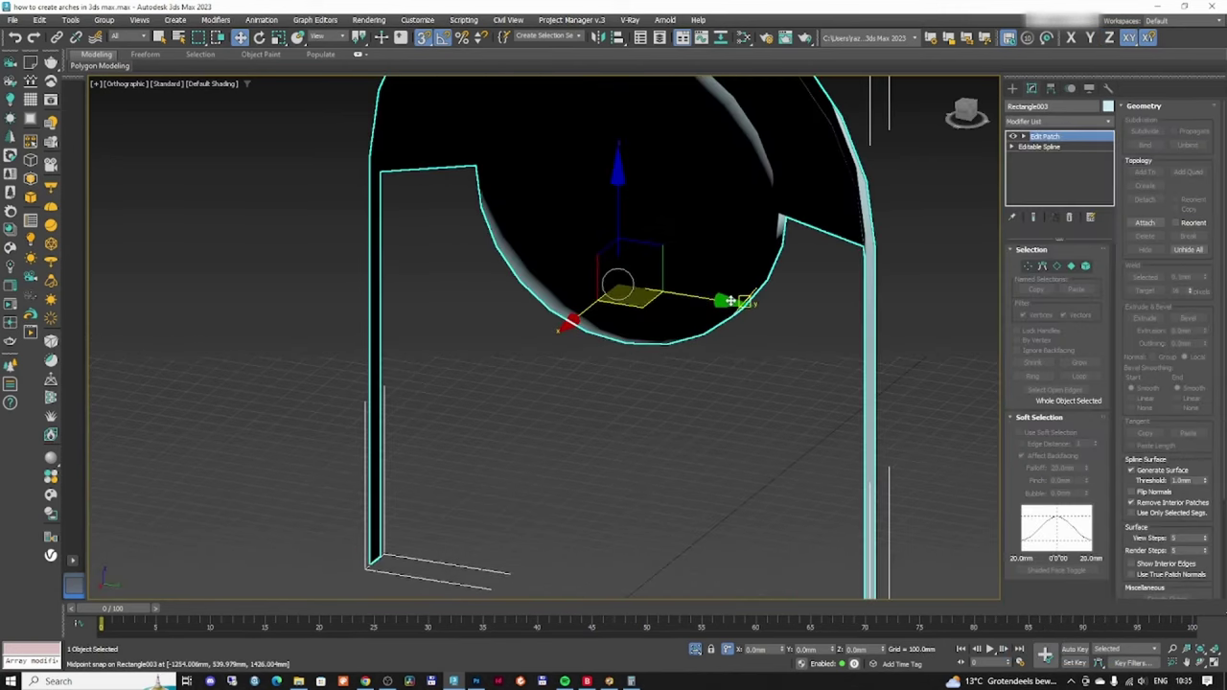
{"action": "key", "text": "F3"}
{"action": "scroll", "coordinate": [707, 330], "scroll_direction": "down", "scroll_amount": 3}
{"action": "middle_click_drag", "start_coordinate": [709, 325], "coordinate": [778, 350], "text": "alt"}
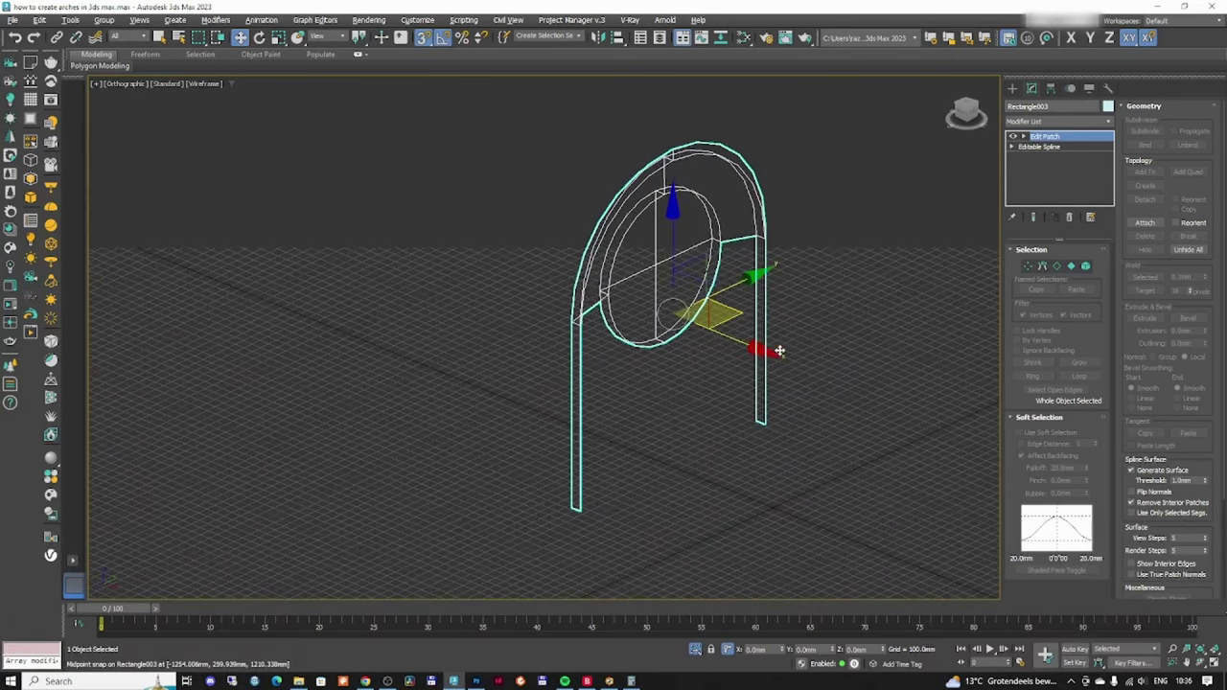
- Turn off the Edit Patch modifier and draw the missing floor line between the outline's bottom corners in the spline
{"action": "left_click", "coordinate": [1013, 136]}
{"action": "scroll", "coordinate": [766, 422], "scroll_direction": "up", "scroll_amount": 4}
{"action": "left_click", "coordinate": [1040, 146]}
{"action": "left_click", "coordinate": [1143, 156]}
{"action": "middle_click_drag", "start_coordinate": [787, 410], "coordinate": [795, 381]}
{"action": "left_click", "coordinate": [795, 380]}
{"action": "left_click", "coordinate": [423, 554]}
{"action": "scroll", "coordinate": [613, 499], "scroll_direction": "up", "scroll_amount": 3}
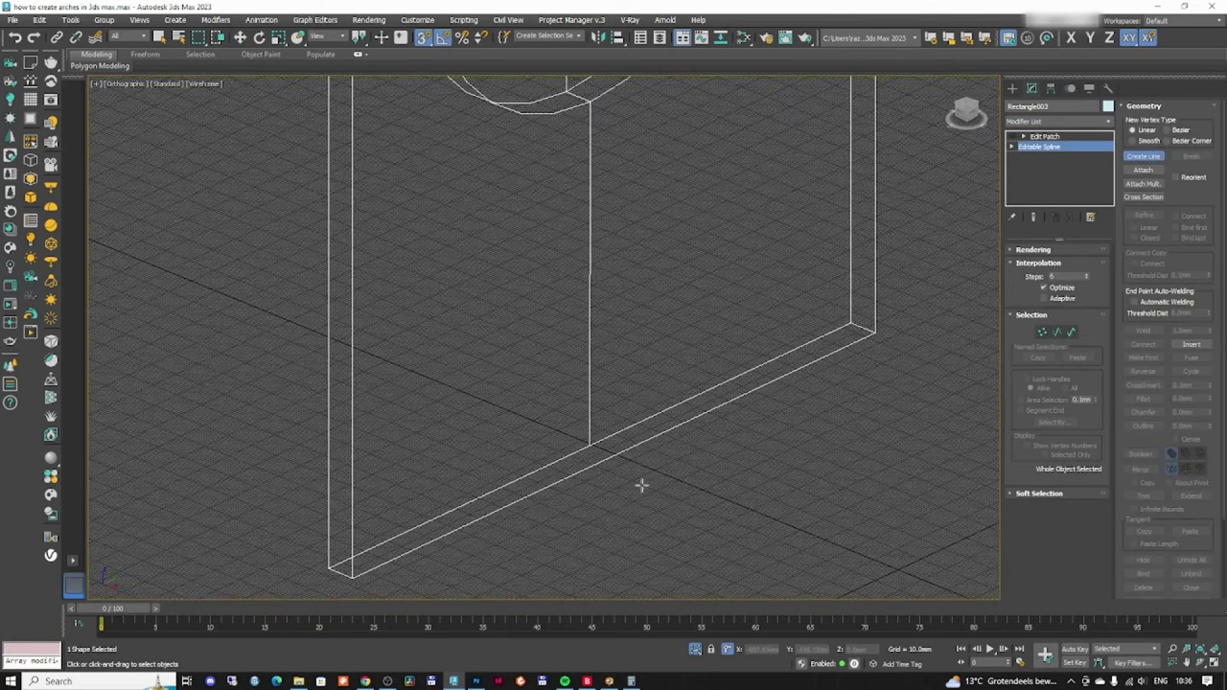
- Refine the two parallel floor lines with Connect enabled to join their midpoints across the arch's thickness
{"action": "key", "text": "1"}
{"action": "left_click", "coordinate": [1156, 217]}
{"action": "left_click", "coordinate": [589, 446]}
{"action": "left_click", "coordinate": [614, 455]}
{"action": "key", "text": "w"}
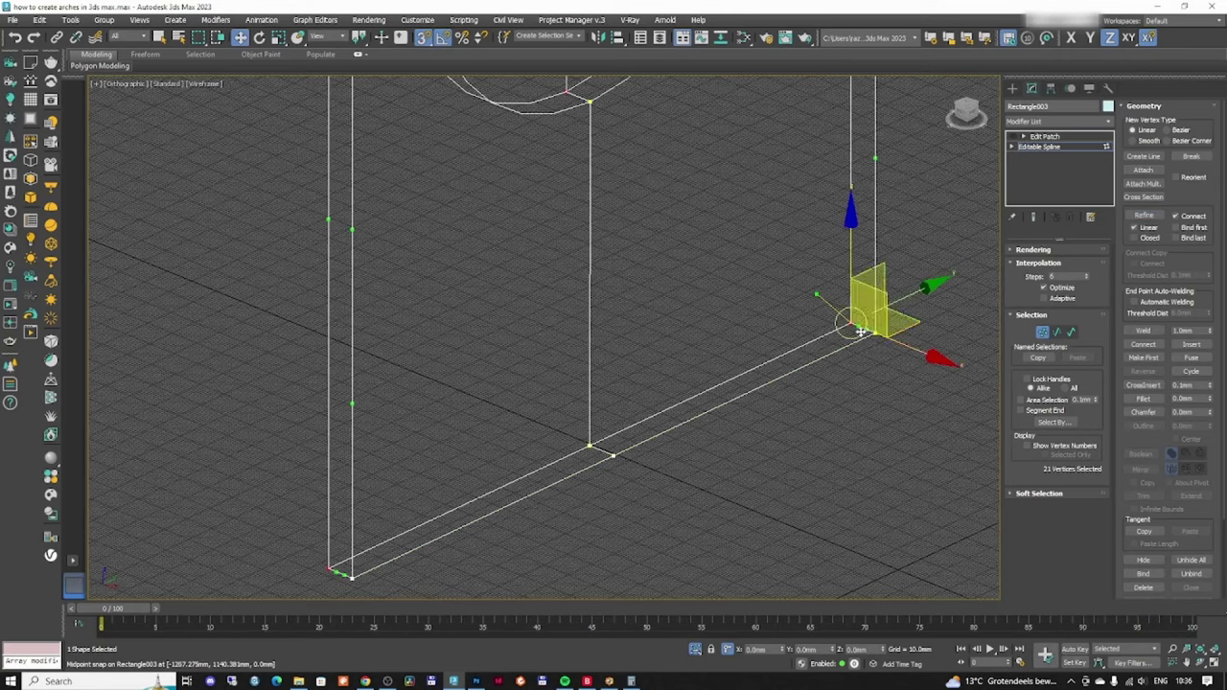
- Select the floor-level corner vertices of the spline, return to Edit Patch and turn the modifier back on
{"action": "scroll", "coordinate": [860, 332], "scroll_direction": "up", "scroll_amount": 5}
{"action": "scroll", "coordinate": [850, 333], "scroll_direction": "down", "scroll_amount": 3}
{"action": "scroll", "coordinate": [841, 332], "scroll_direction": "down", "scroll_amount": 5}
{"action": "left_click", "coordinate": [594, 447]}
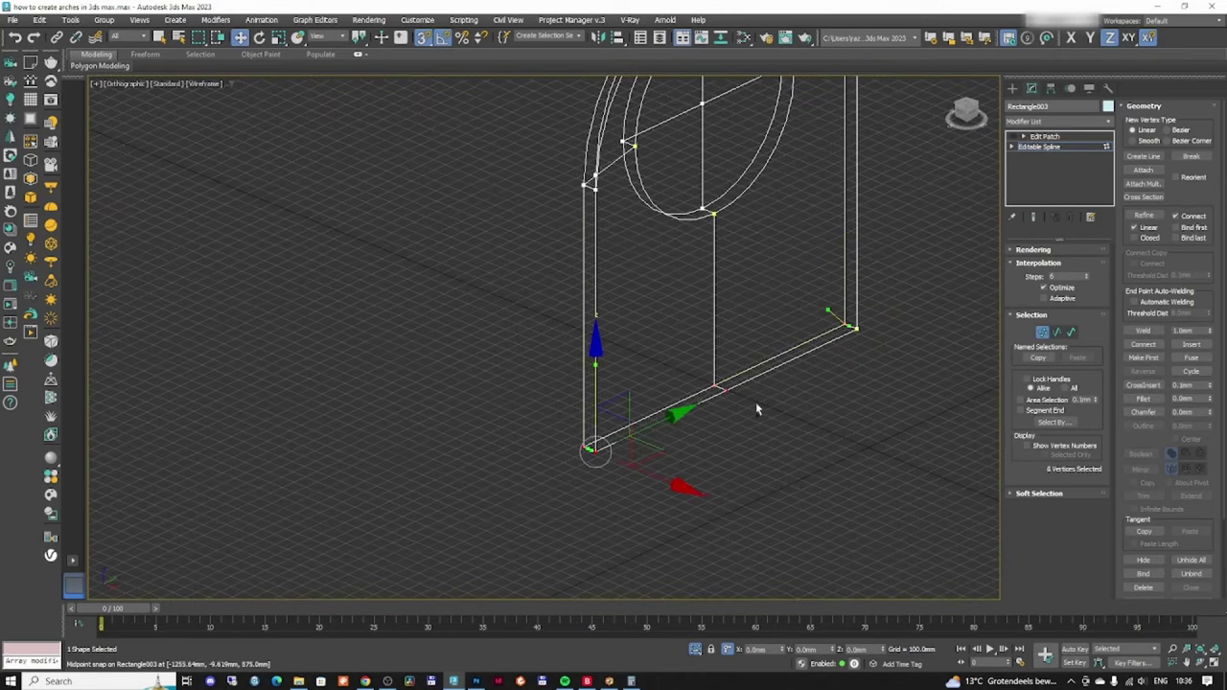
{"action": "left_click", "coordinate": [856, 331]}
{"action": "left_click", "coordinate": [1042, 333]}
{"action": "left_click", "coordinate": [1045, 137]}
{"action": "left_click", "coordinate": [1013, 136]}
{"action": "middle_click_drag", "start_coordinate": [779, 271], "coordinate": [764, 416]}
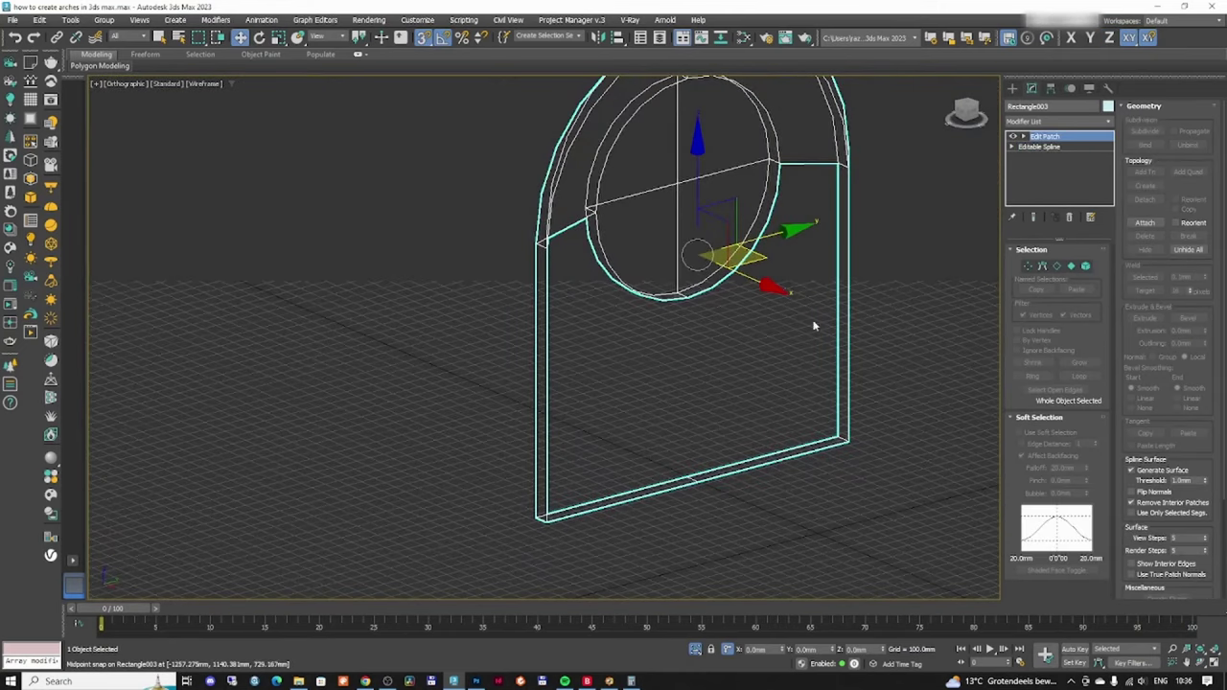
- Hide the Edit Patch result and weld the spline vertices at the lowest point of the round opening
{"action": "left_click", "coordinate": [1013, 136]}
{"action": "scroll", "coordinate": [681, 292], "scroll_direction": "up", "scroll_amount": 8}
{"action": "key", "text": "1"}
{"action": "left_click", "coordinate": [1039, 146]}
{"action": "key", "text": "1"}
{"action": "mouse_move", "coordinate": [646, 305]}
{"action": "left_mouse_down"}
{"action": "mouse_move", "coordinate": [541, 269]}
{"action": "mouse_move", "coordinate": [652, 292]}
{"action": "left_mouse_up"}
{"action": "middle_click_drag", "start_coordinate": [651, 291], "coordinate": [664, 296]}
{"action": "left_click_drag", "start_coordinate": [633, 283], "coordinate": [686, 333]}
{"action": "left_click", "coordinate": [1143, 332]}
{"action": "left_click", "coordinate": [1041, 147]}
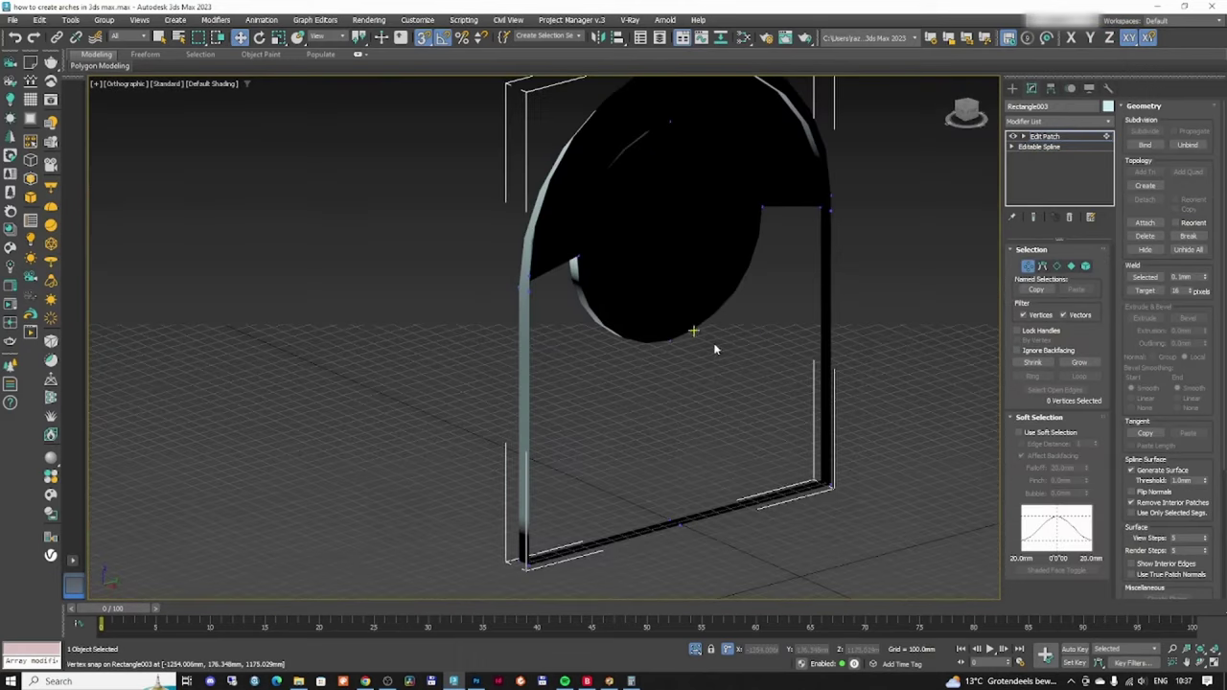
- Remove the Edit Patch modifier and compare the arch spline with the reference photo in the front and left views
{"action": "middle_click_drag", "start_coordinate": [698, 329], "coordinate": [660, 342], "text": "alt"}
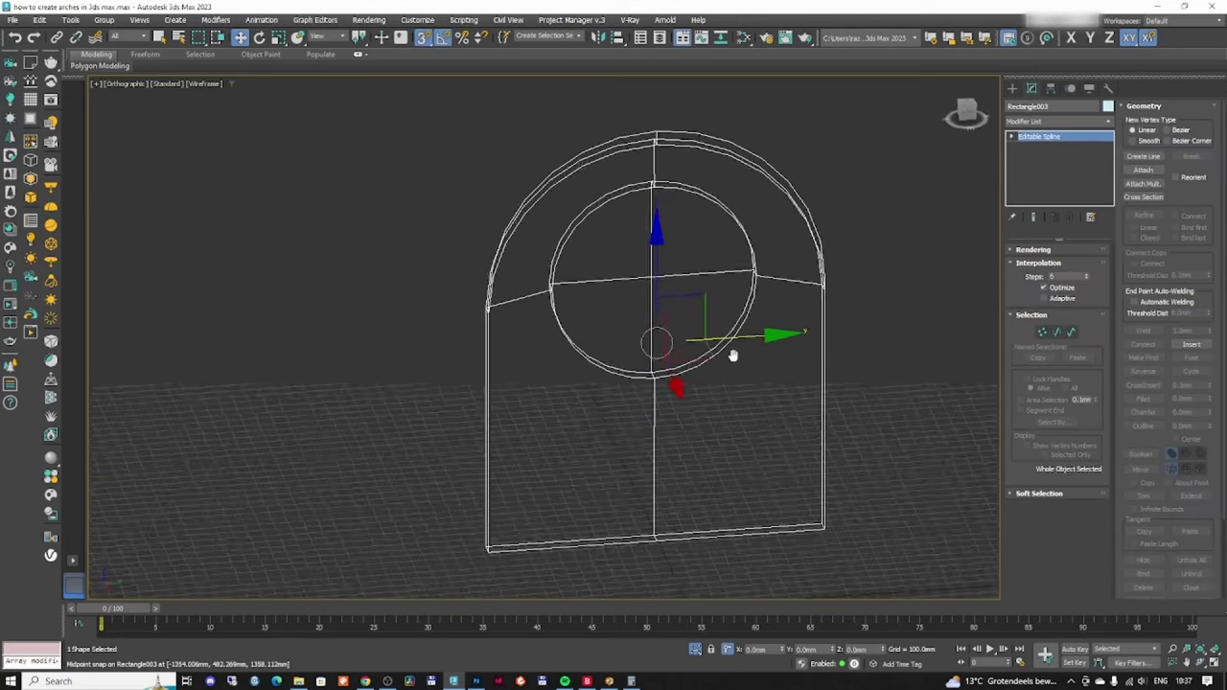
{"action": "middle_click_drag", "start_coordinate": [657, 356], "coordinate": [649, 343], "text": "alt"}
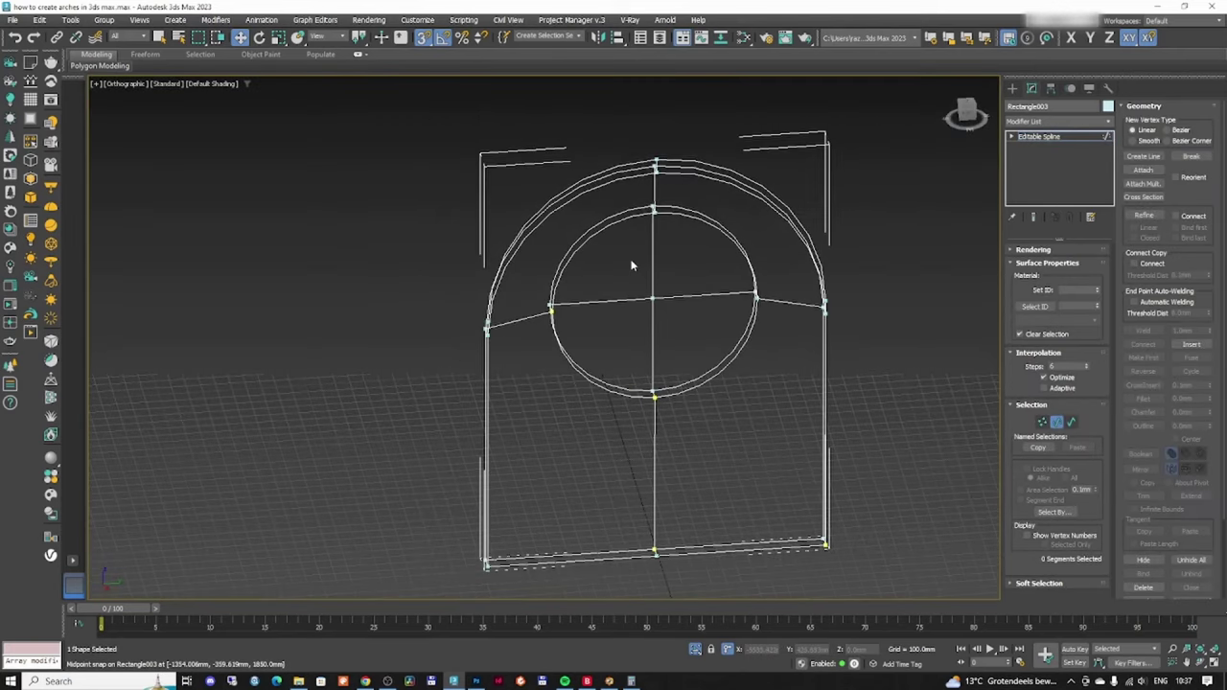
{"action": "key", "text": "f"}
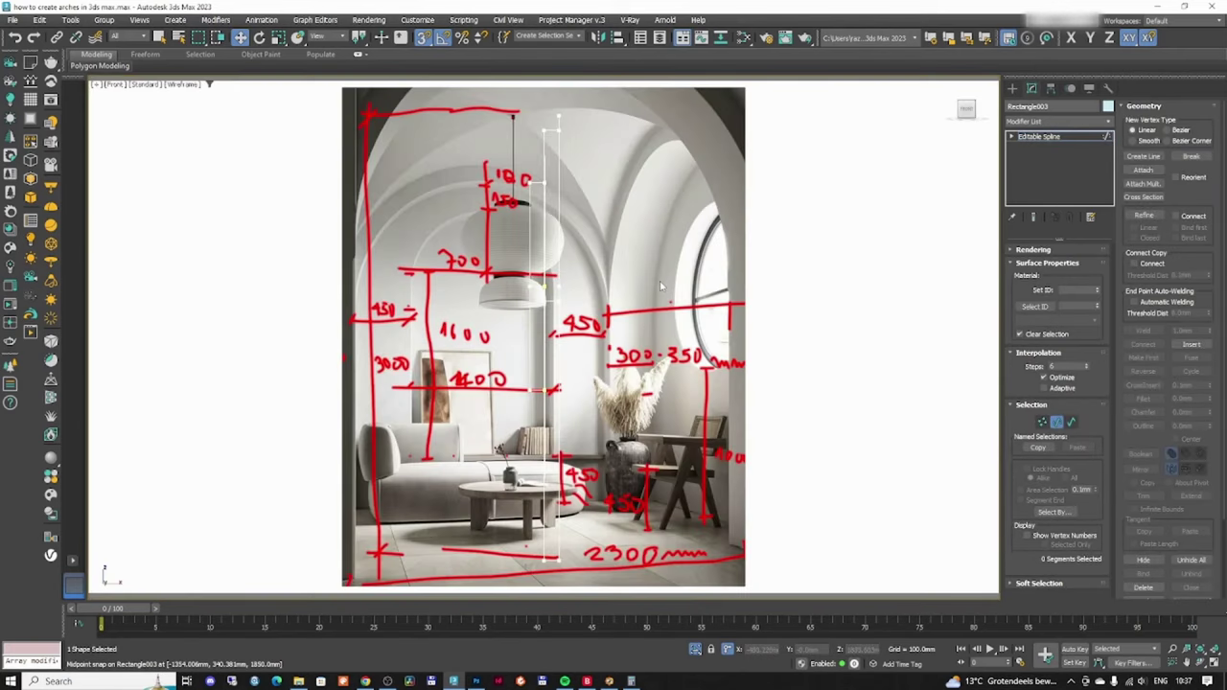
{"action": "key", "text": "l"}
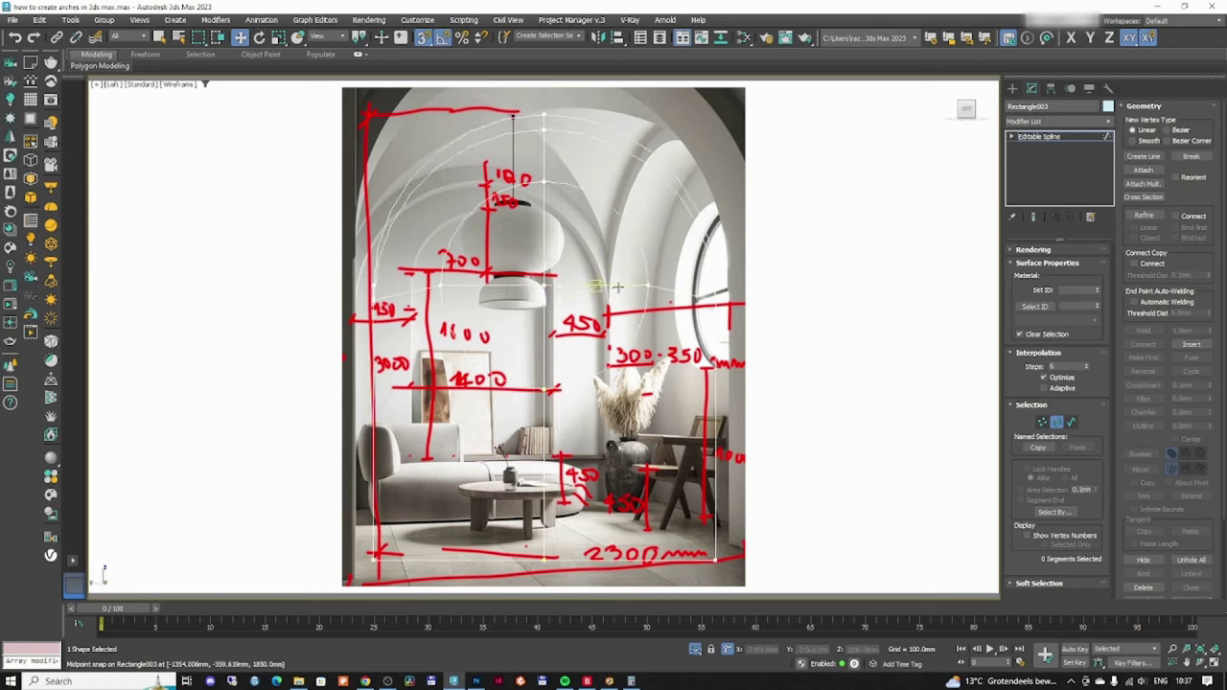
{"action": "key", "text": "f"}
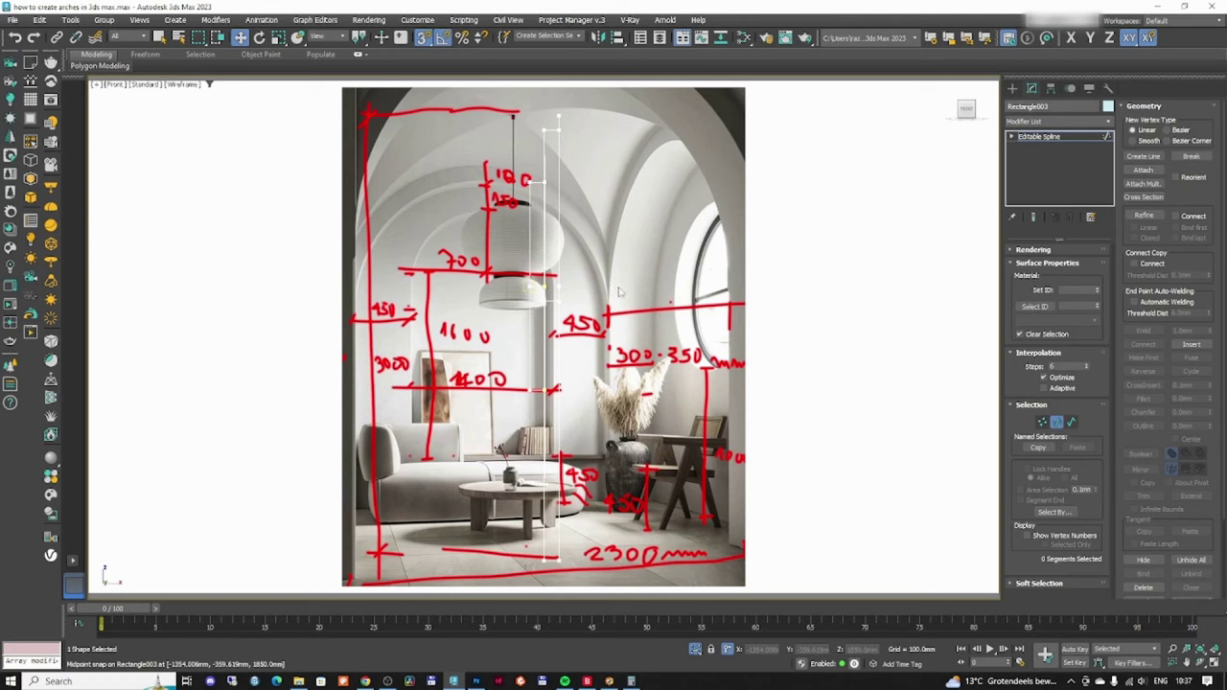
- Create a circle spline of 700 mm radius over the arch's round opening and copy it across the arch's thickness
{"action": "key", "text": "l"}
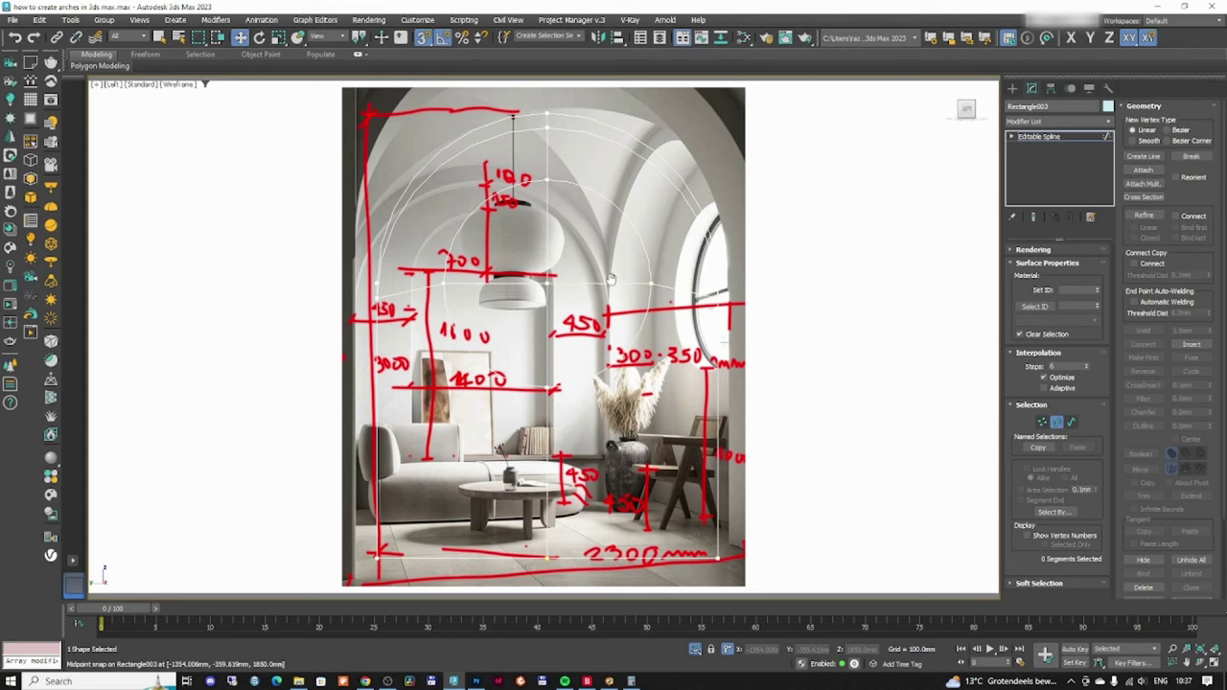
{"action": "left_click", "coordinate": [1012, 88]}
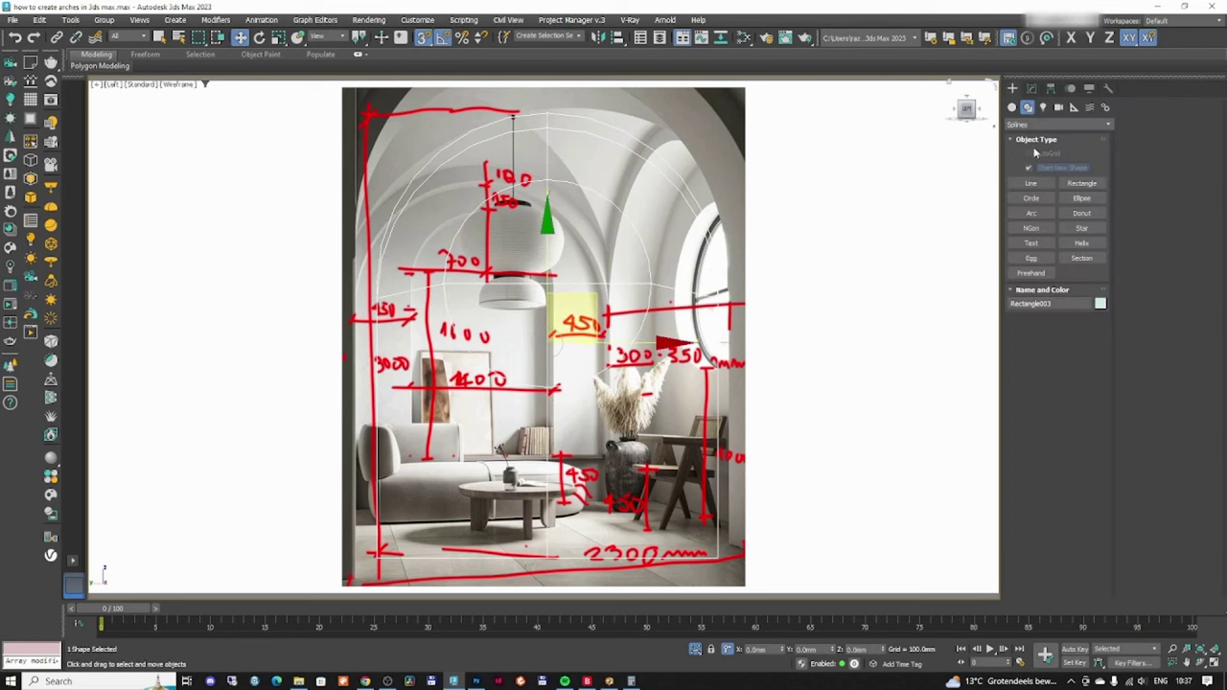
{"action": "left_click", "coordinate": [1033, 199]}
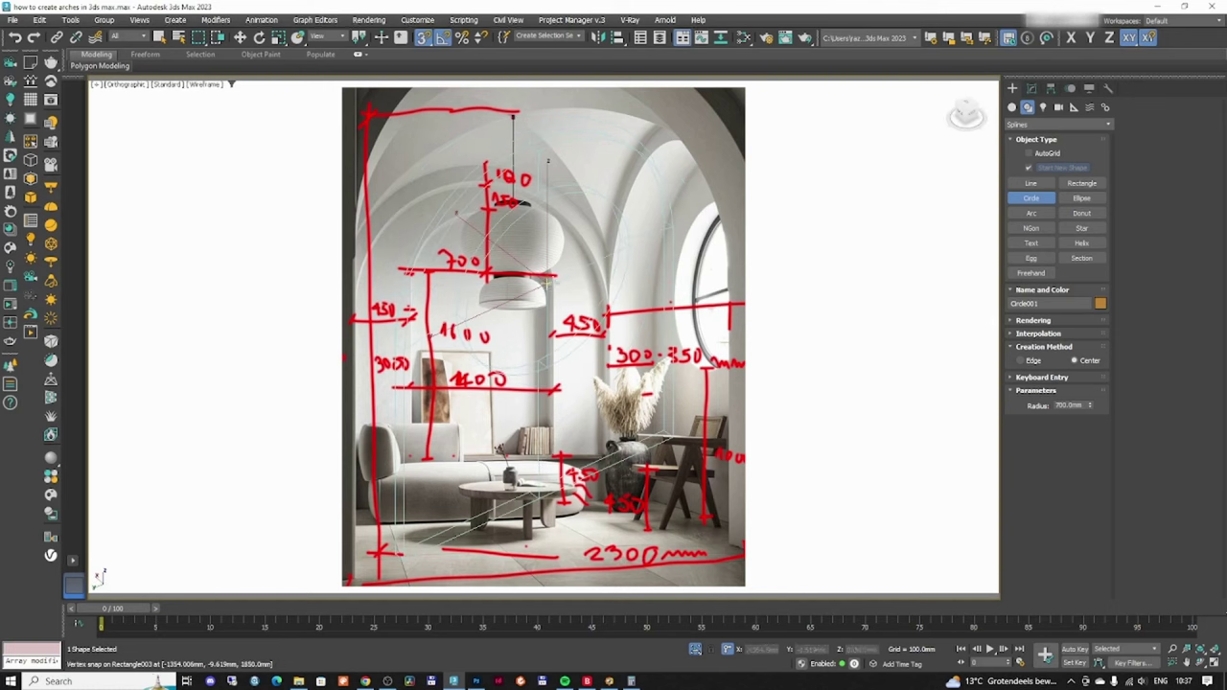
{"action": "key", "text": "w"}
{"action": "middle_click_drag", "start_coordinate": [500, 259], "coordinate": [531, 278], "text": "alt"}
{"action": "mouse_move", "coordinate": [519, 254]}
{"action": "left_mouse_down"}
{"action": "mouse_move", "coordinate": [482, 226]}
{"action": "mouse_move", "coordinate": [524, 253]}
{"action": "mouse_move", "coordinate": [549, 162]}
{"action": "left_mouse_up"}
{"action": "left_click", "coordinate": [614, 393]}
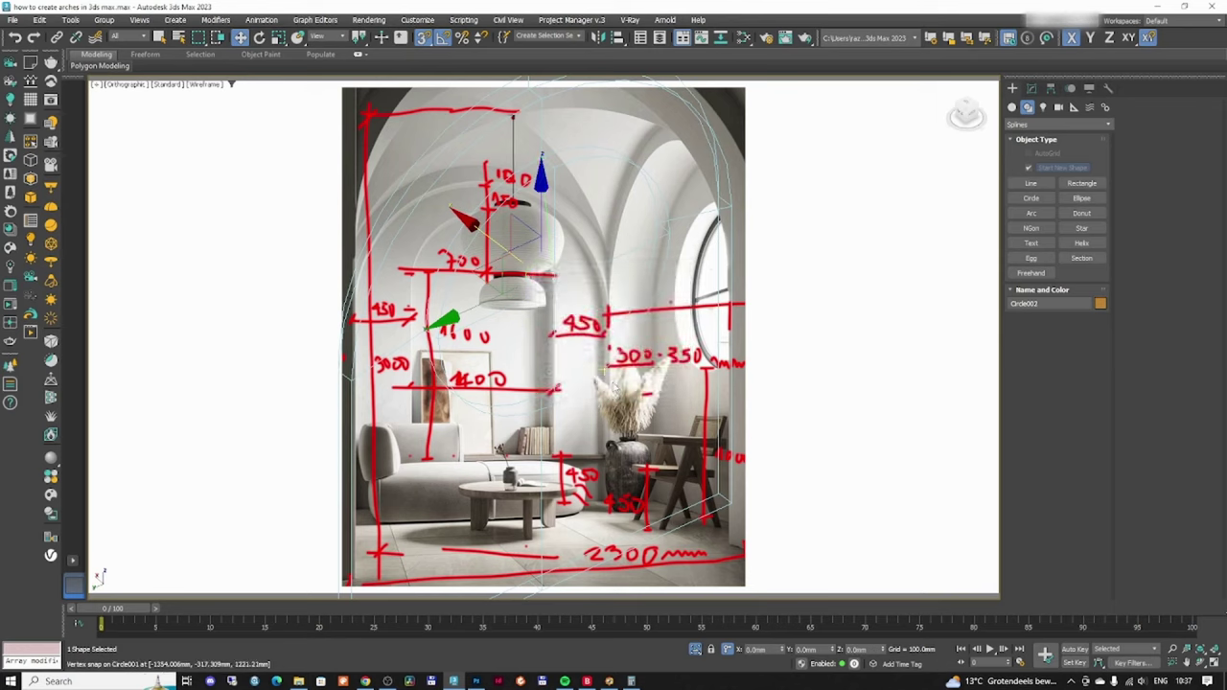
- Replace the viewport's reference photo background with the customized user interface gradient colors
{"action": "key", "text": "alt+b"}
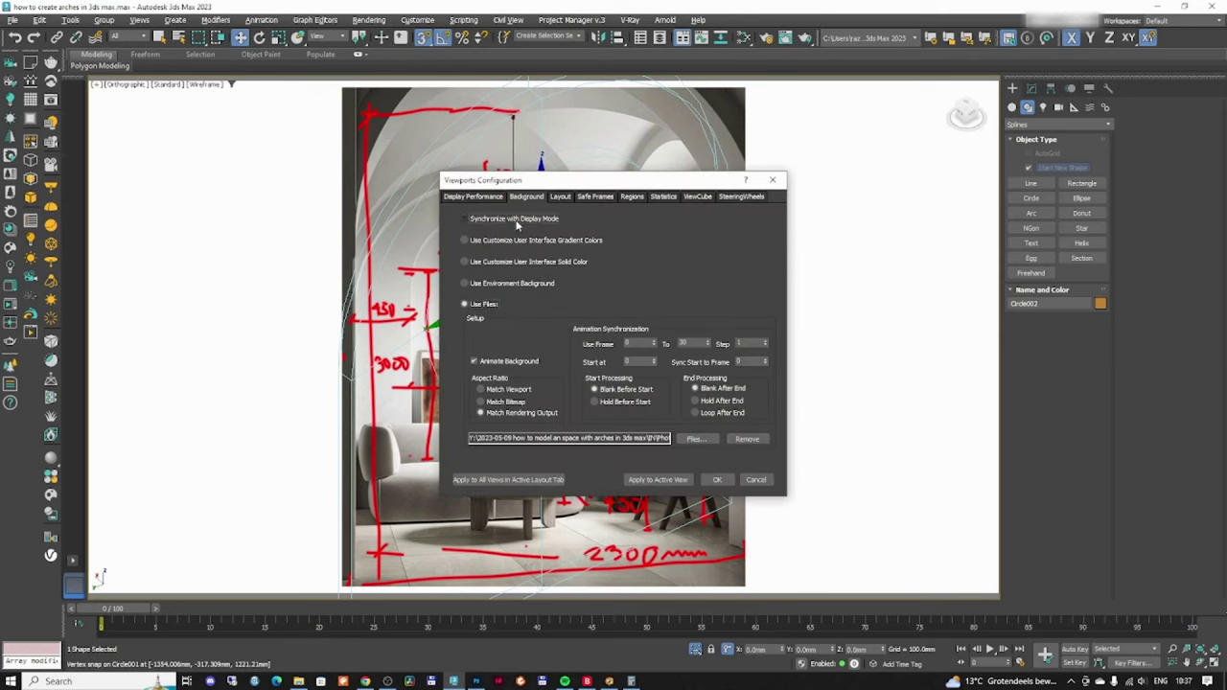
{"action": "left_click", "coordinate": [515, 219]}
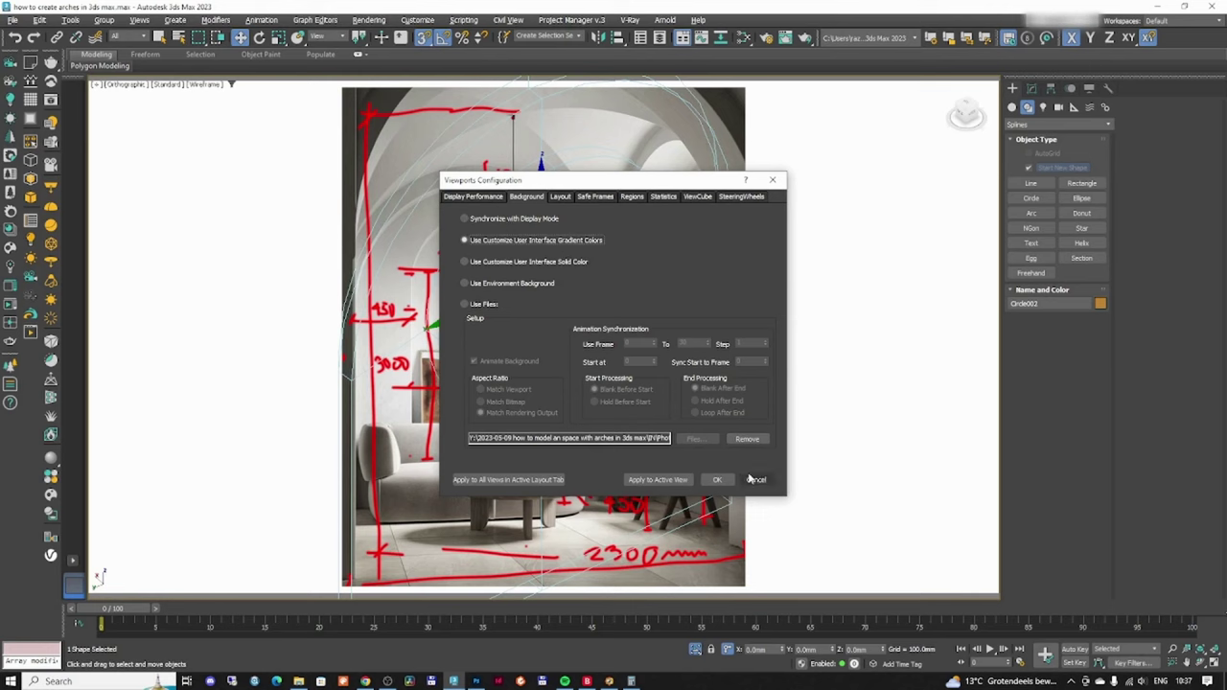
{"action": "left_click", "coordinate": [658, 480]}
{"action": "left_click", "coordinate": [716, 479]}
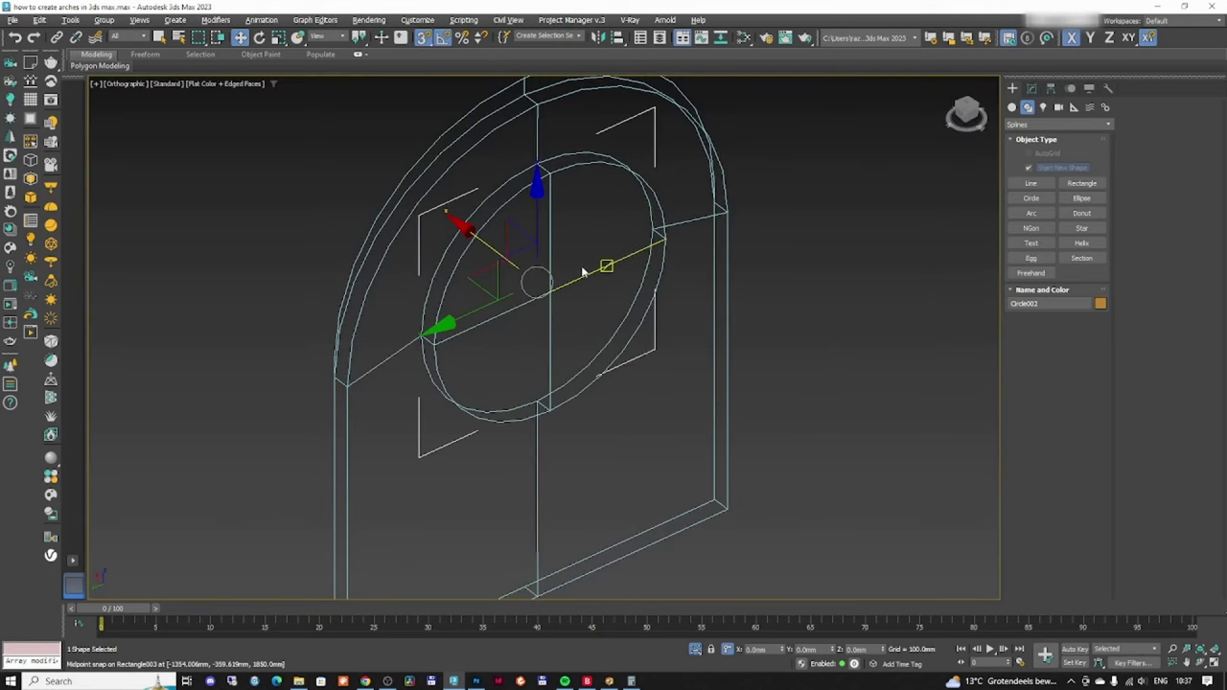
- Delete the old round opening's segments and the centre lines through it down to the floor from the arch spline
{"action": "key", "text": "Delete"}
{"action": "left_click", "coordinate": [728, 224]}
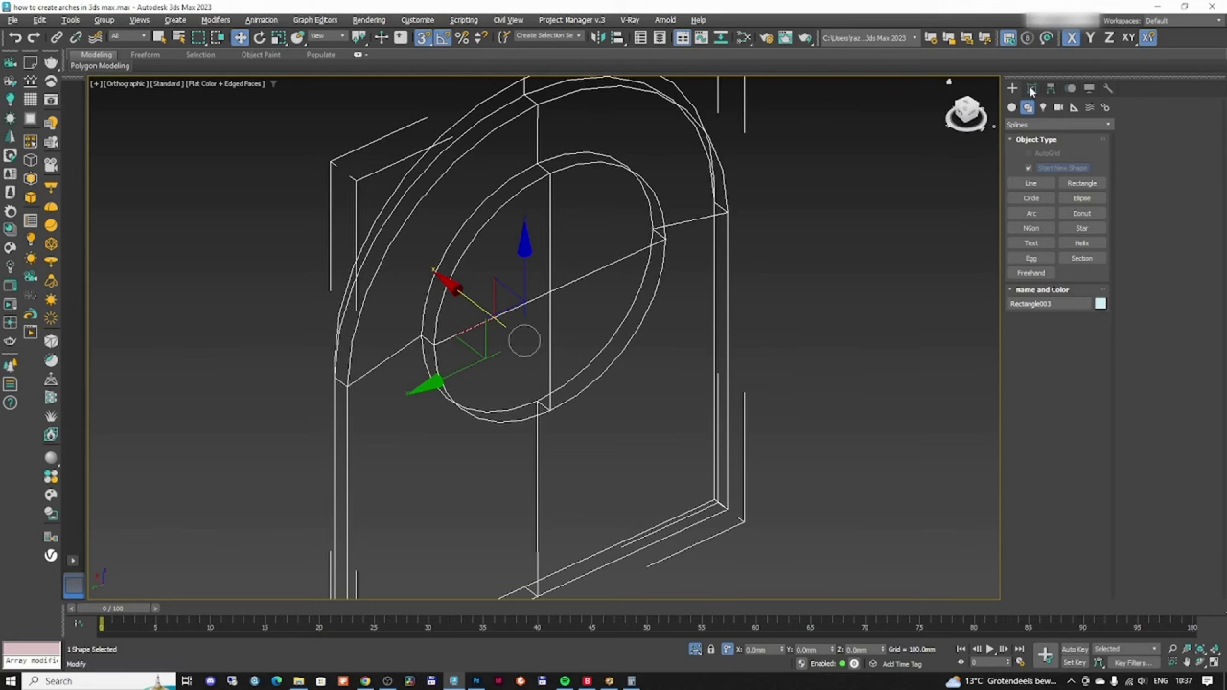
{"action": "left_click", "coordinate": [1031, 88]}
{"action": "left_click", "coordinate": [1056, 333]}
{"action": "middle_click_drag", "start_coordinate": [709, 301], "coordinate": [604, 274], "text": "alt"}
{"action": "scroll", "coordinate": [608, 272], "scroll_direction": "down", "scroll_amount": 3}
{"action": "left_click_drag", "start_coordinate": [489, 204], "coordinate": [615, 371]}
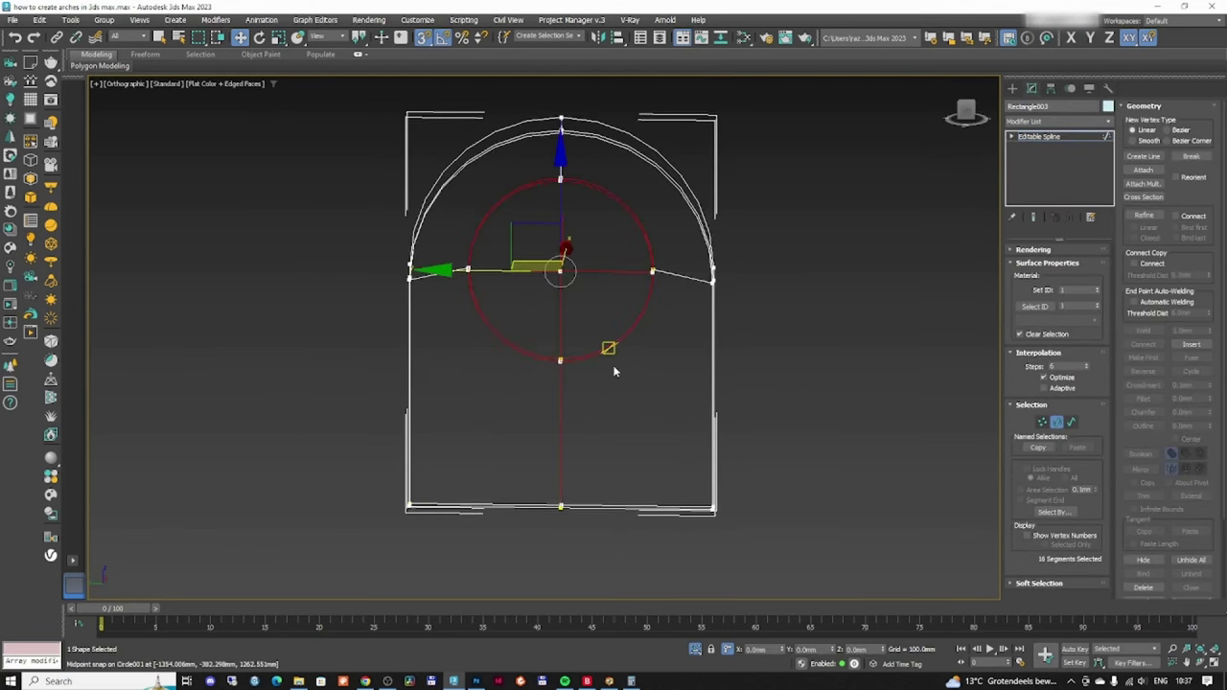
{"action": "key", "text": "Delete"}
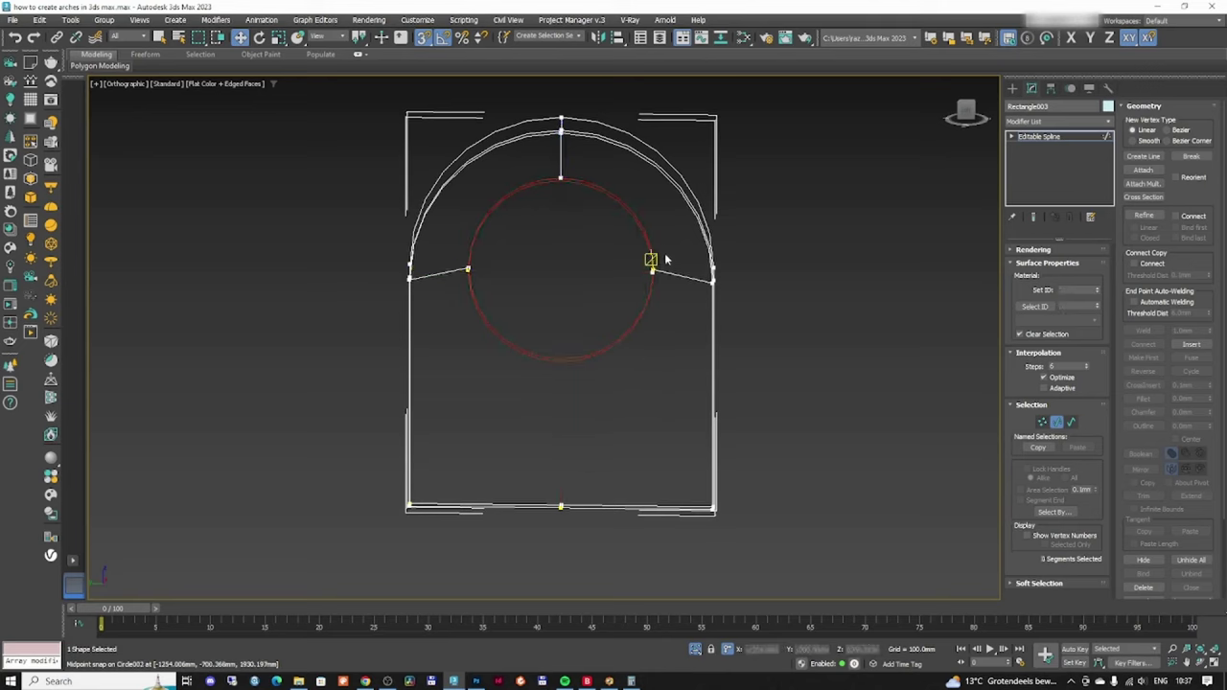
- Delete the remaining segments that link the old round opening to the arch's sides and crown
{"action": "left_click_drag", "start_coordinate": [629, 303], "coordinate": [628, 299]}
{"action": "key", "text": "Delete"}
{"action": "left_click_drag", "start_coordinate": [519, 242], "coordinate": [445, 298]}
{"action": "key", "text": "Delete"}
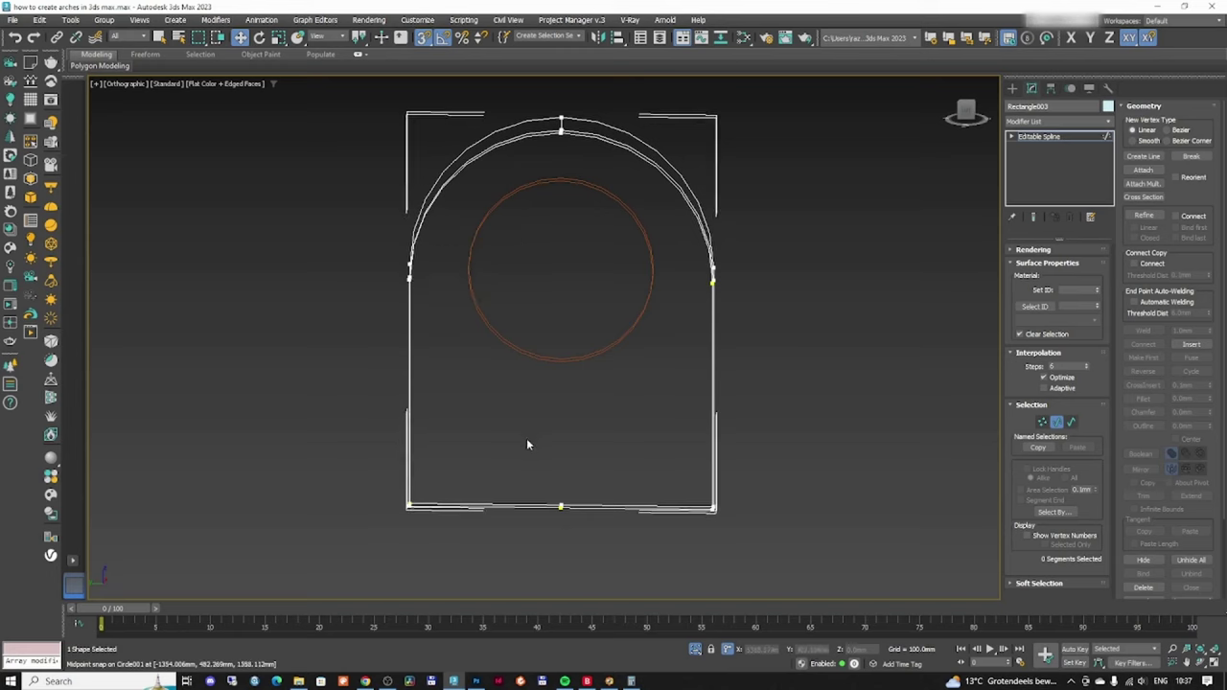
- Delete the midpoint vertices of the arch spline's floor lines and deselect the spline
{"action": "scroll", "coordinate": [527, 438], "scroll_direction": "up", "scroll_amount": 3}
{"action": "mouse_move", "coordinate": [575, 486]}
{"action": "middle_mouse_down"}
{"action": "mouse_move", "coordinate": [582, 459]}
{"action": "mouse_move", "coordinate": [581, 481]}
{"action": "middle_mouse_up"}
{"action": "scroll", "coordinate": [584, 459], "scroll_direction": "down", "scroll_amount": 2}
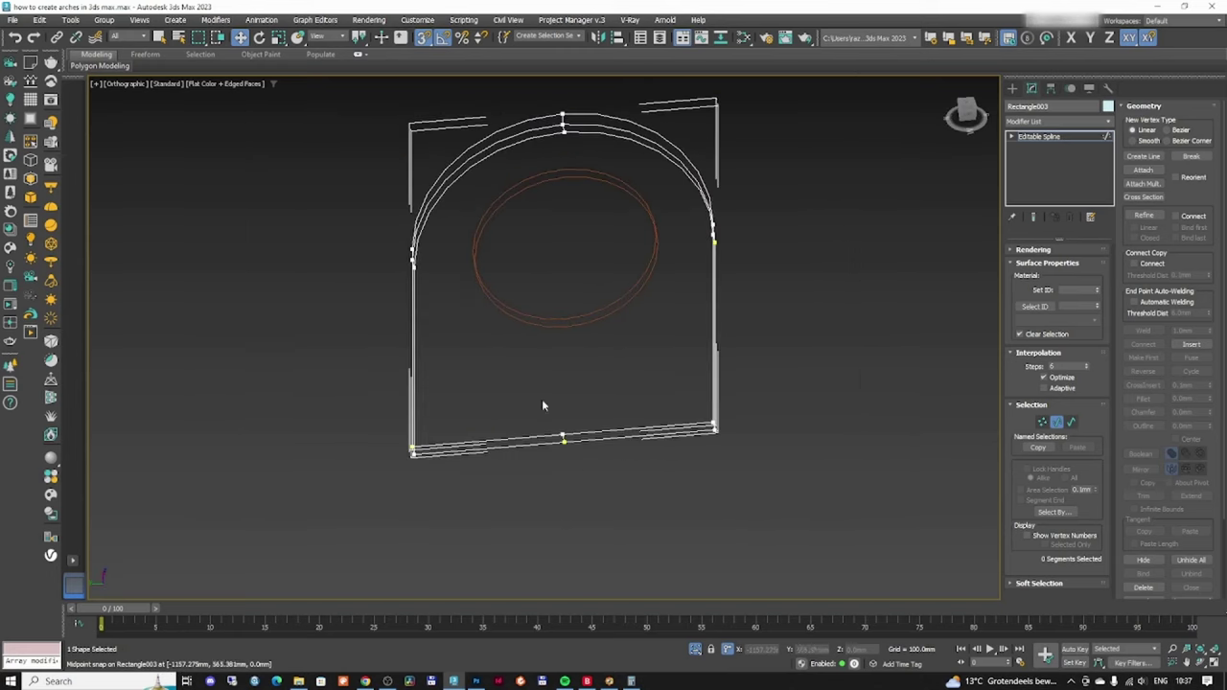
{"action": "left_click_drag", "start_coordinate": [542, 405], "coordinate": [605, 476]}
{"action": "key", "text": "1"}
{"action": "left_click_drag", "start_coordinate": [537, 394], "coordinate": [595, 470]}
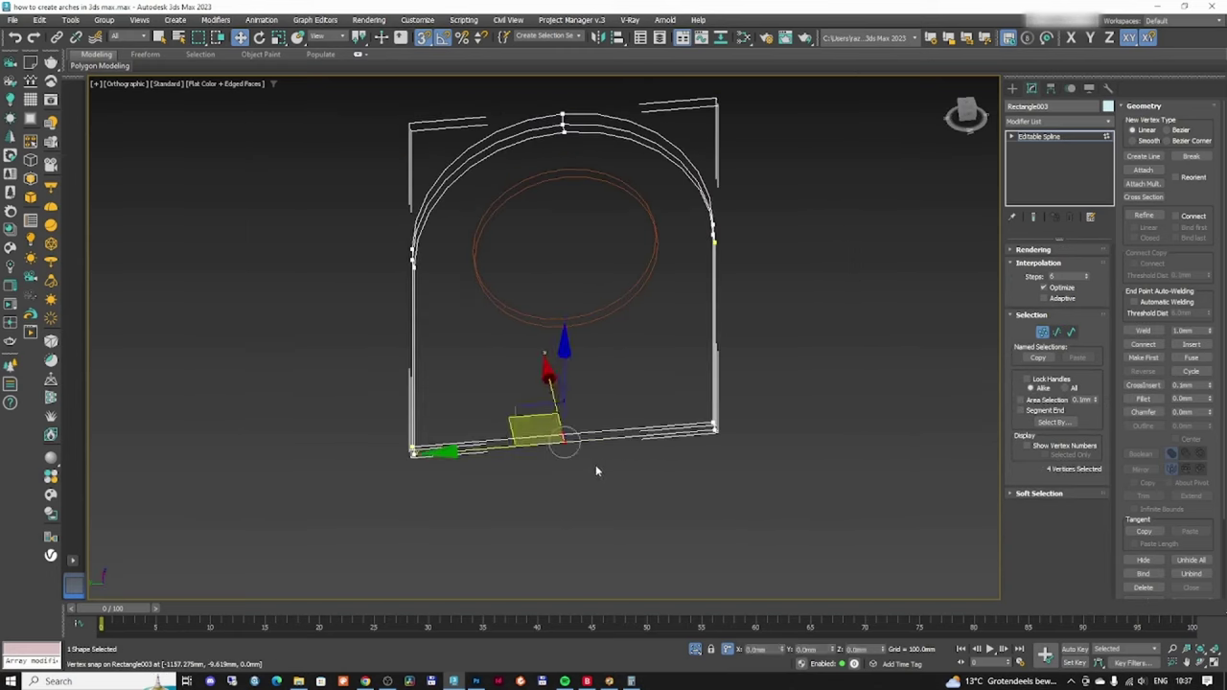
{"action": "key", "text": "Delete"}
{"action": "middle_click_drag", "start_coordinate": [642, 440], "coordinate": [630, 477]}
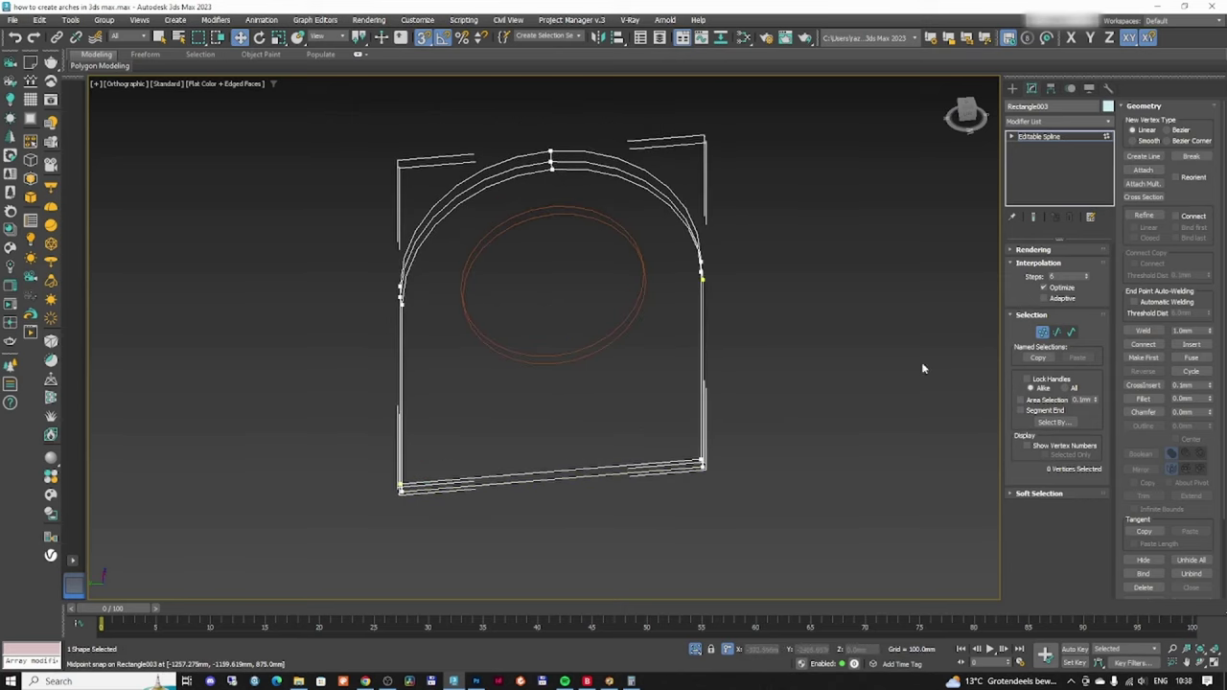
{"action": "left_click", "coordinate": [1042, 332]}
{"action": "middle_click_drag", "start_coordinate": [914, 348], "coordinate": [758, 290], "text": "alt"}
{"action": "left_click", "coordinate": [758, 290]}
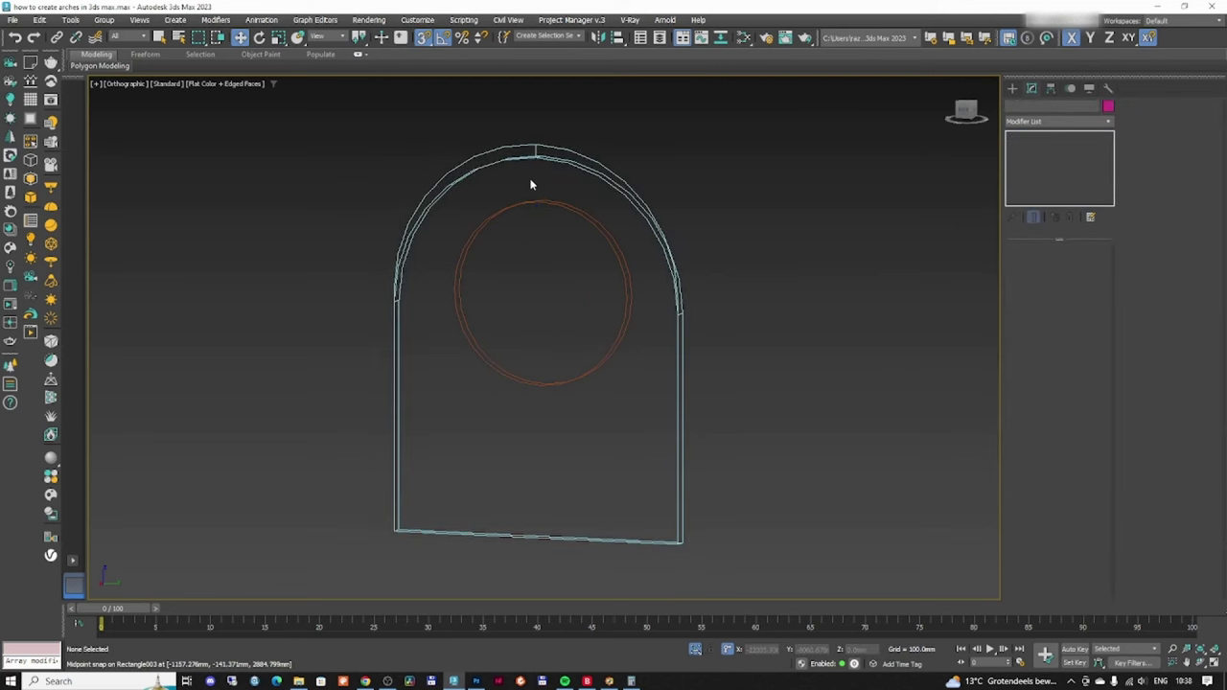
- Add an Edit Spline modifier to one of the circles and attach the other circle to it
{"action": "left_click", "coordinate": [549, 202]}
{"action": "scroll", "coordinate": [556, 197], "scroll_direction": "up", "scroll_amount": 3}
{"action": "middle_click_drag", "start_coordinate": [630, 232], "coordinate": [958, 170], "text": "alt"}
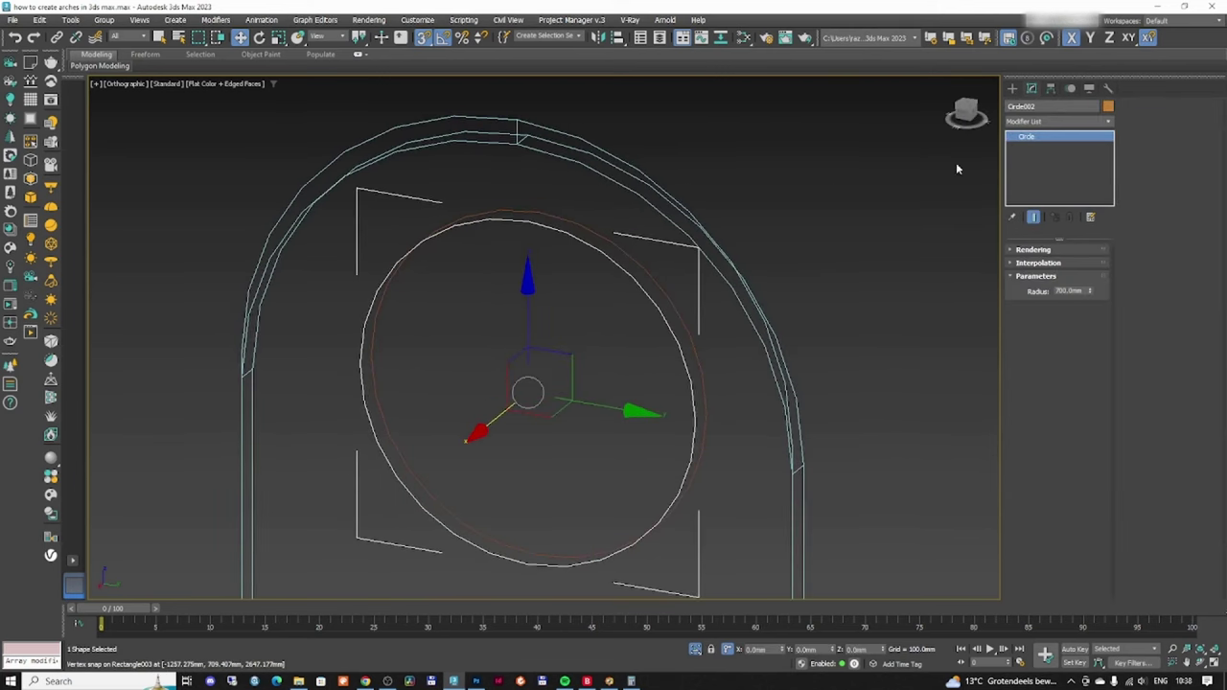
{"action": "left_click", "coordinate": [1038, 121]}
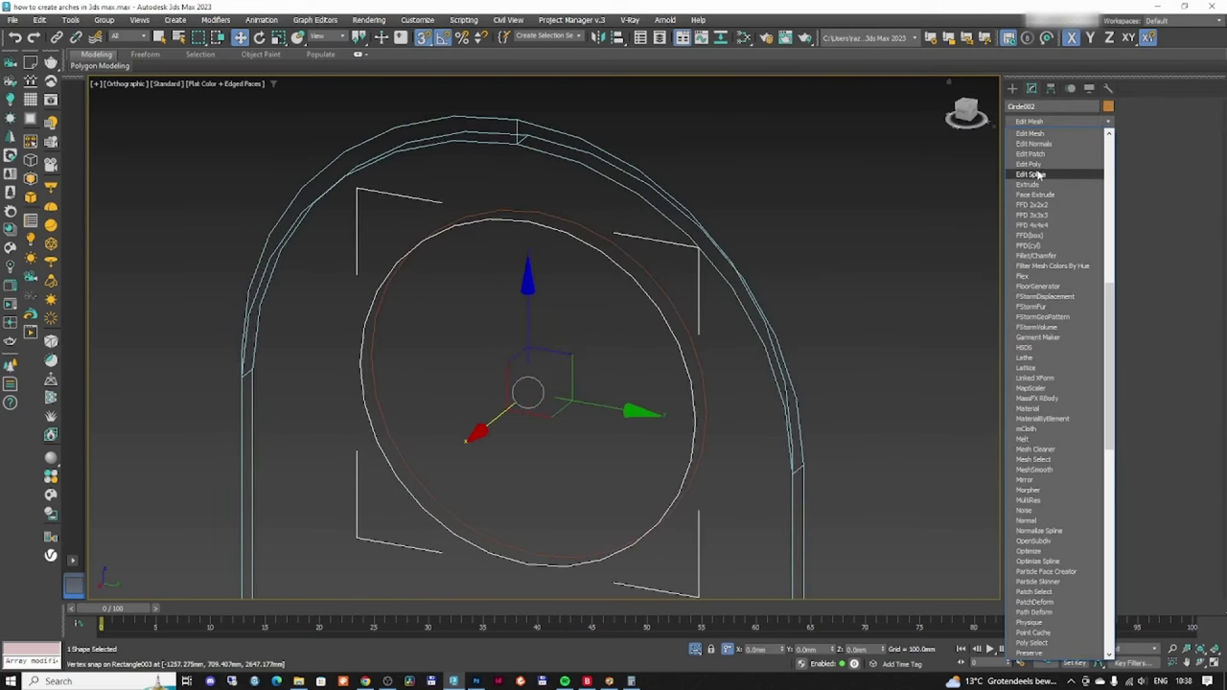
{"action": "left_click", "coordinate": [1030, 173]}
{"action": "left_click", "coordinate": [1142, 171]}
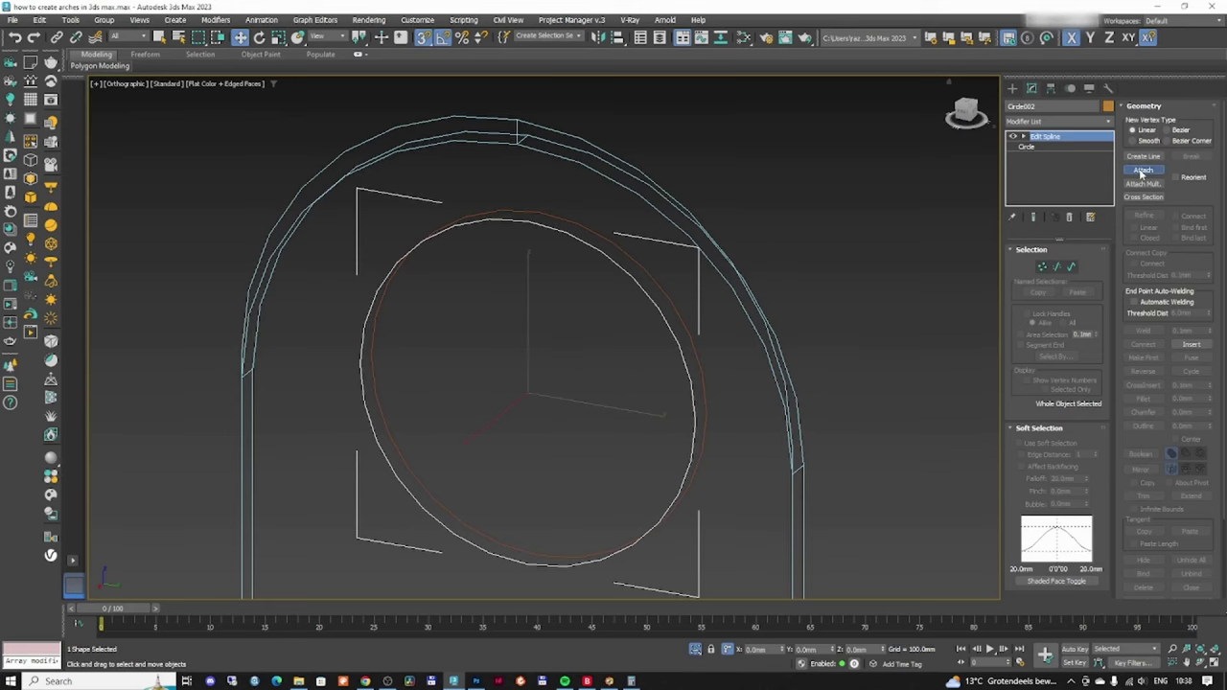
{"action": "left_click", "coordinate": [615, 248]}
{"action": "left_click", "coordinate": [734, 175]}
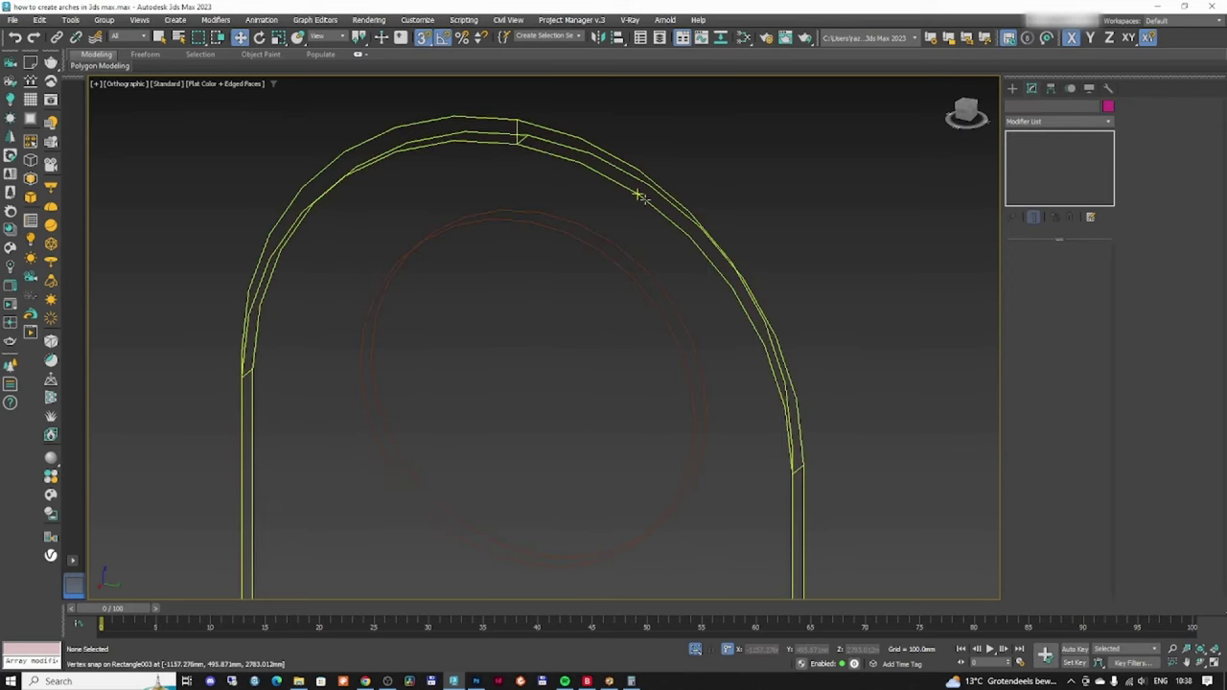
{"action": "left_click", "coordinate": [637, 194]}
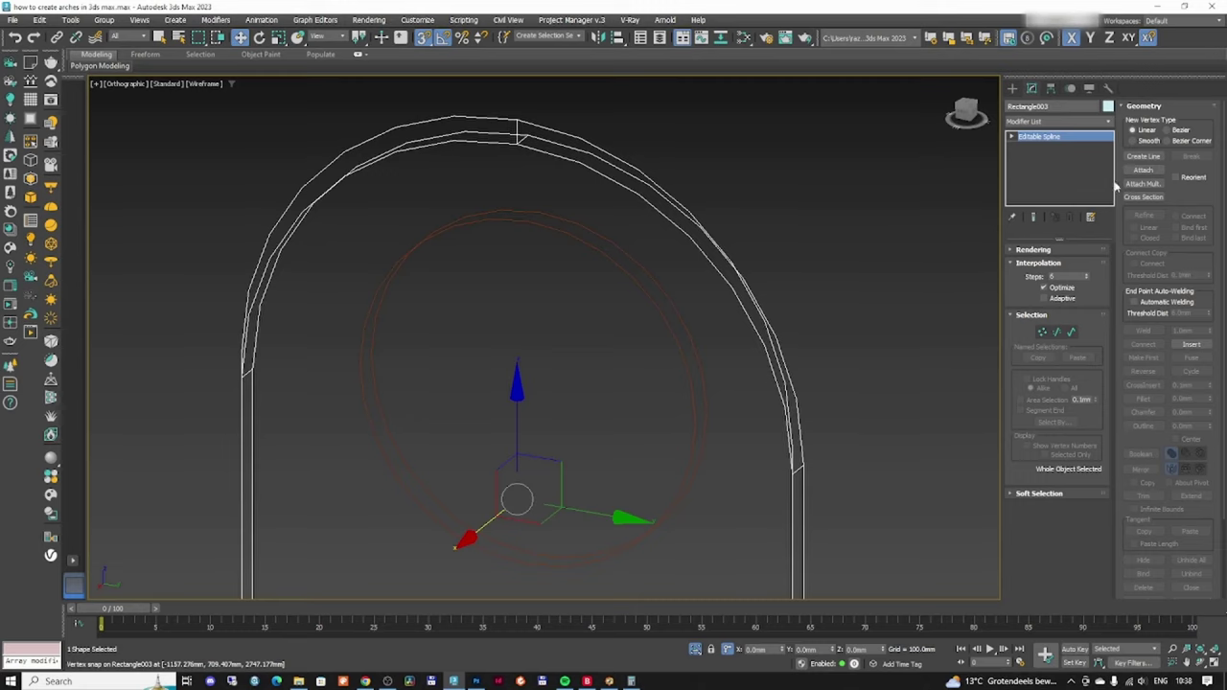
{"action": "left_click", "coordinate": [1142, 171]}
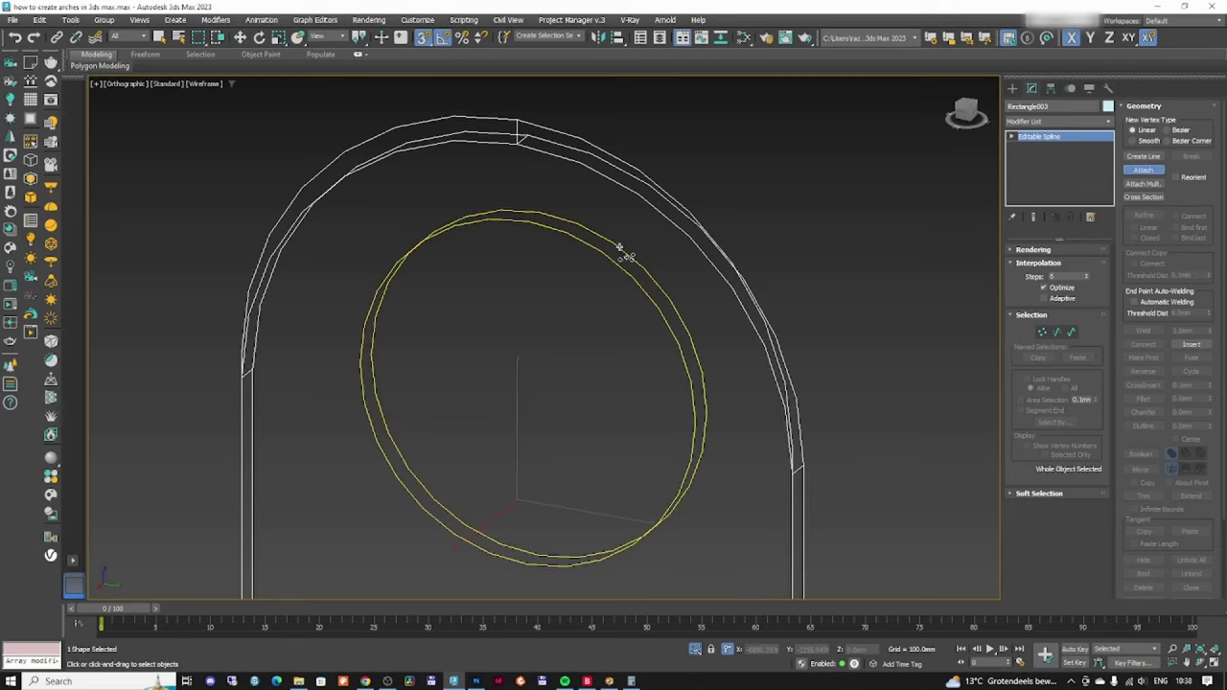
{"action": "middle_click_drag", "start_coordinate": [623, 272], "coordinate": [639, 301], "text": "alt"}
{"action": "left_click", "coordinate": [1146, 171]}
{"action": "left_click", "coordinate": [860, 217]}
- Move the attached circle pair in the Top view, snapping it toward the arch spline's thickness lines
{"action": "left_click", "coordinate": [574, 255]}
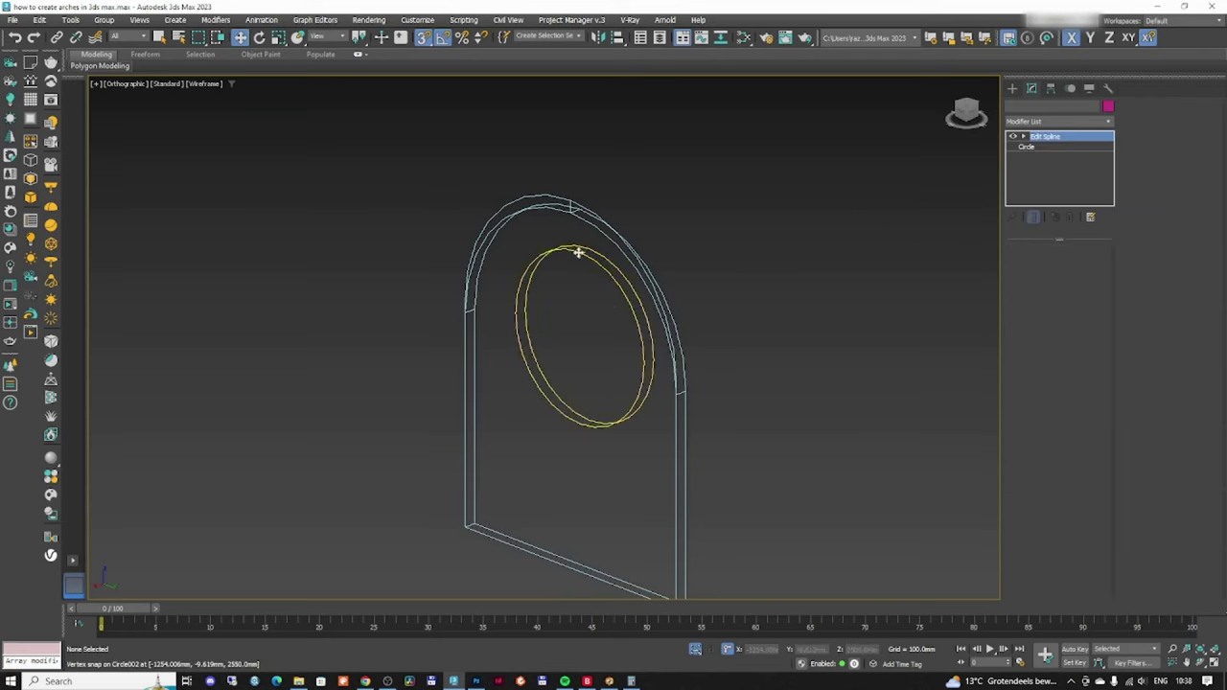
{"action": "key", "text": "t"}
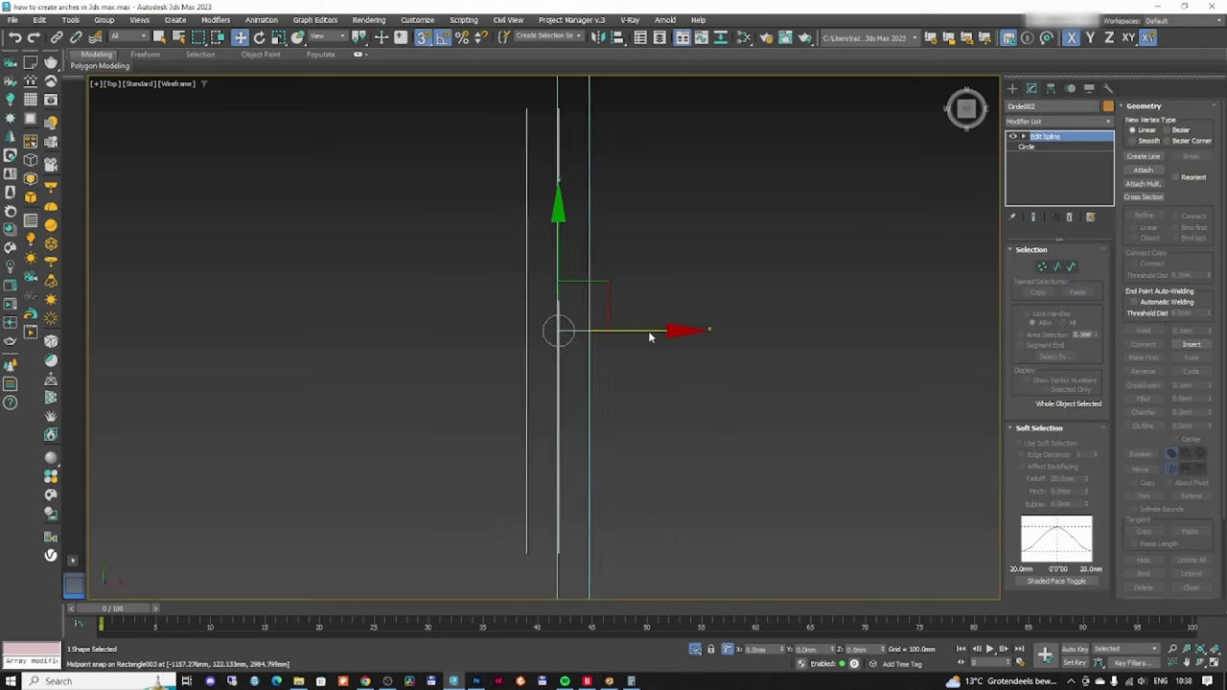
{"action": "middle_click_drag", "start_coordinate": [649, 336], "coordinate": [630, 424]}
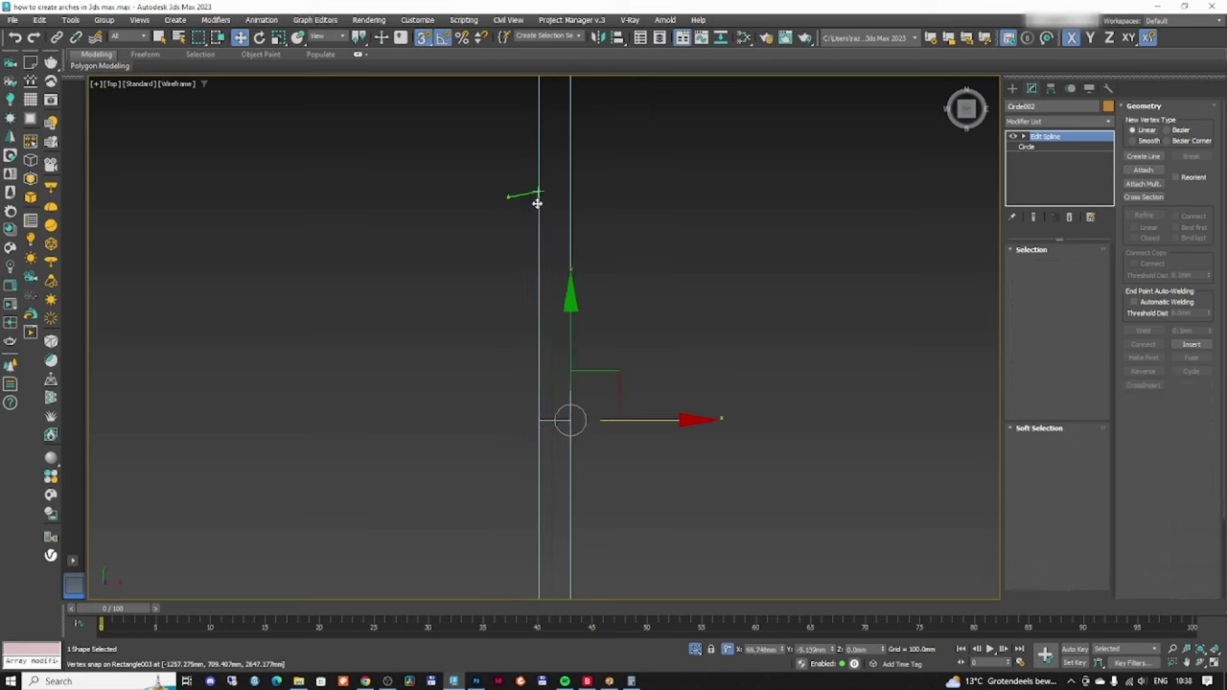
{"action": "scroll", "coordinate": [536, 205], "scroll_direction": "down", "scroll_amount": 4}
{"action": "scroll", "coordinate": [541, 196], "scroll_direction": "up", "scroll_amount": 6}
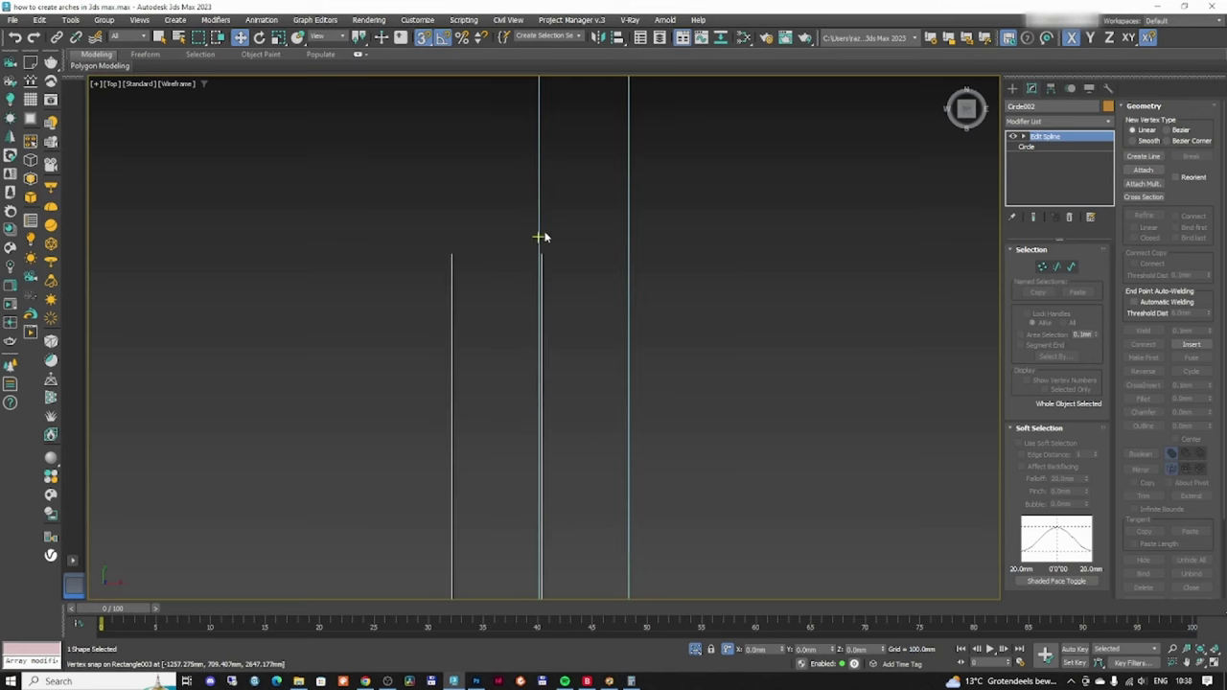
{"action": "scroll", "coordinate": [542, 253], "scroll_direction": "down", "scroll_amount": 5}
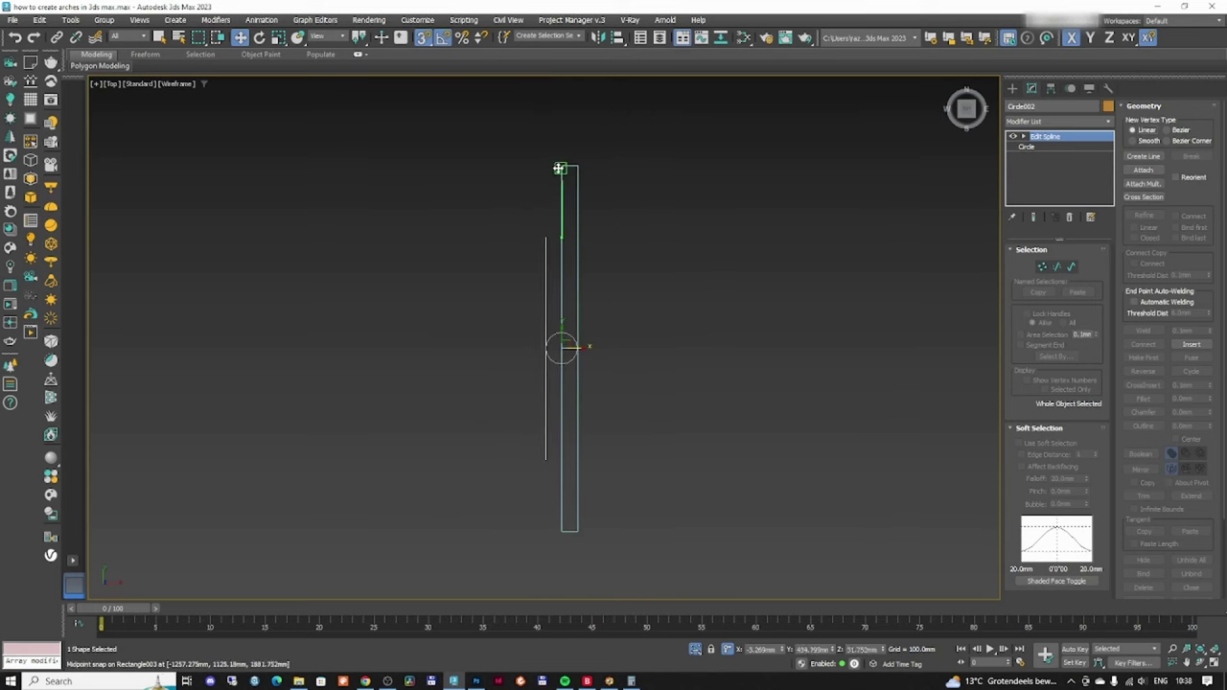
- Examine how the circular frame lines up with the arch frame from the front and the side
{"action": "scroll", "coordinate": [563, 224], "scroll_direction": "up", "scroll_amount": 3}
{"action": "scroll", "coordinate": [580, 253], "scroll_direction": "down", "scroll_amount": 4}
{"action": "middle_click_drag", "start_coordinate": [581, 279], "coordinate": [471, 194], "text": "alt"}
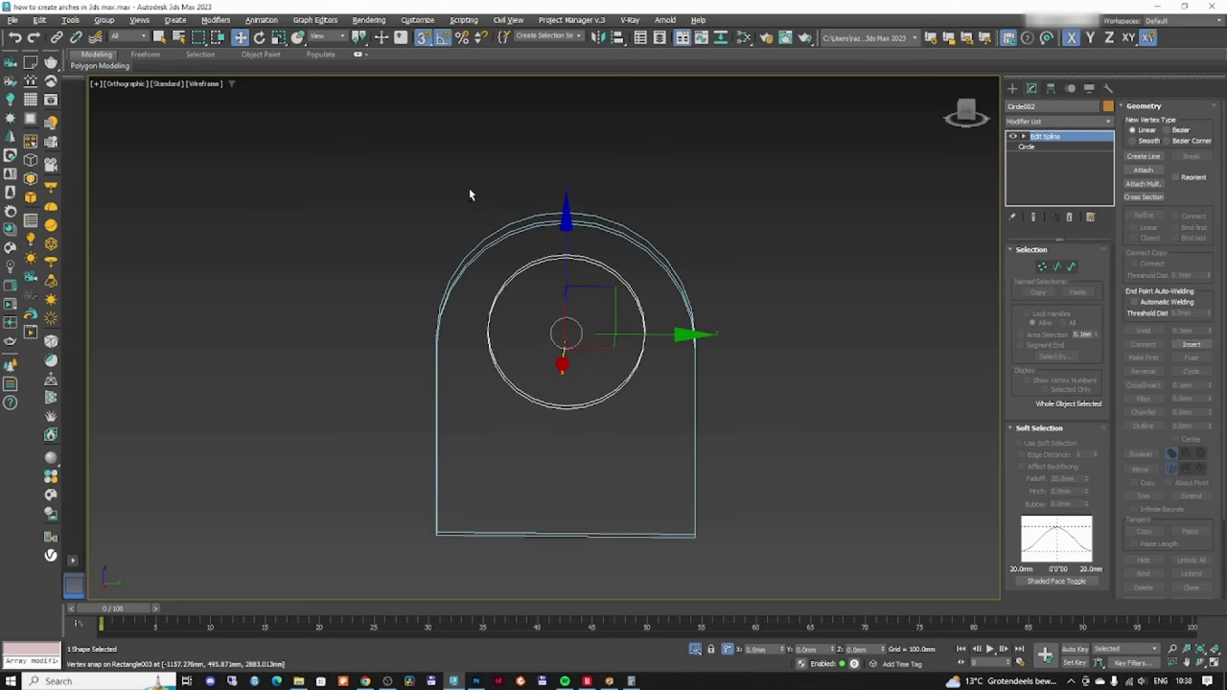
{"action": "scroll", "coordinate": [561, 282], "scroll_direction": "up", "scroll_amount": 3}
{"action": "middle_click_drag", "start_coordinate": [561, 283], "coordinate": [844, 224], "text": "alt"}
{"action": "left_click", "coordinate": [918, 211]}
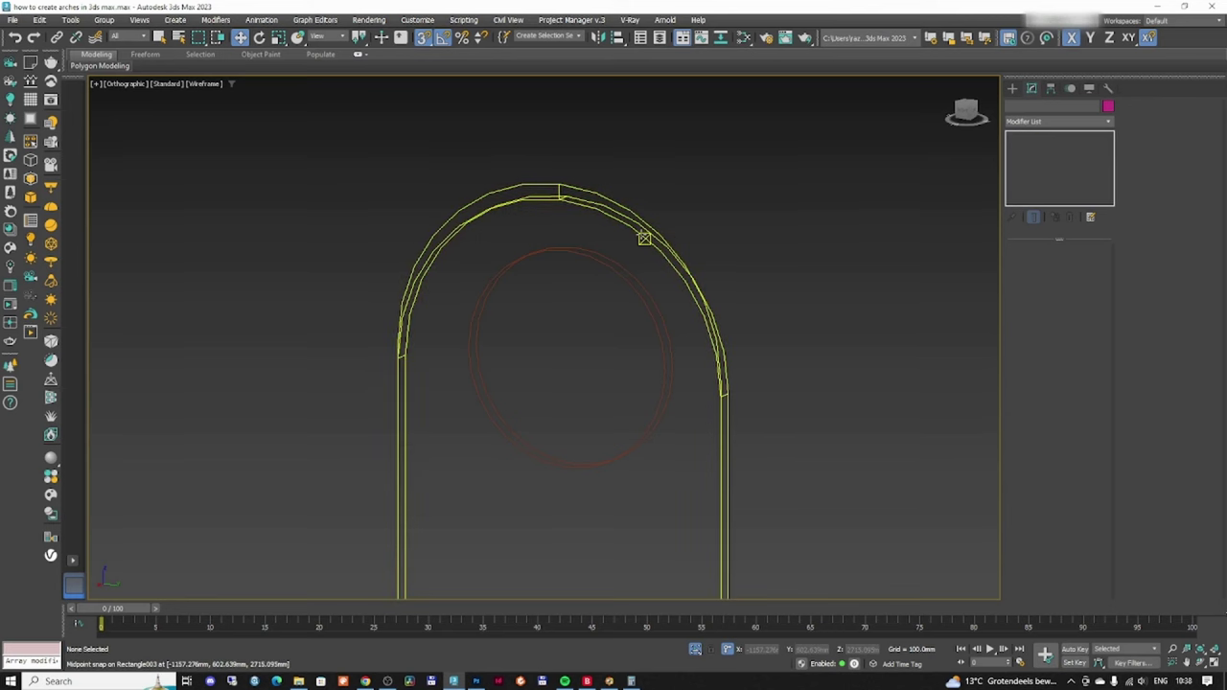
{"action": "left_click", "coordinate": [644, 235]}
{"action": "middle_click_drag", "start_coordinate": [693, 271], "coordinate": [633, 290], "text": "alt"}
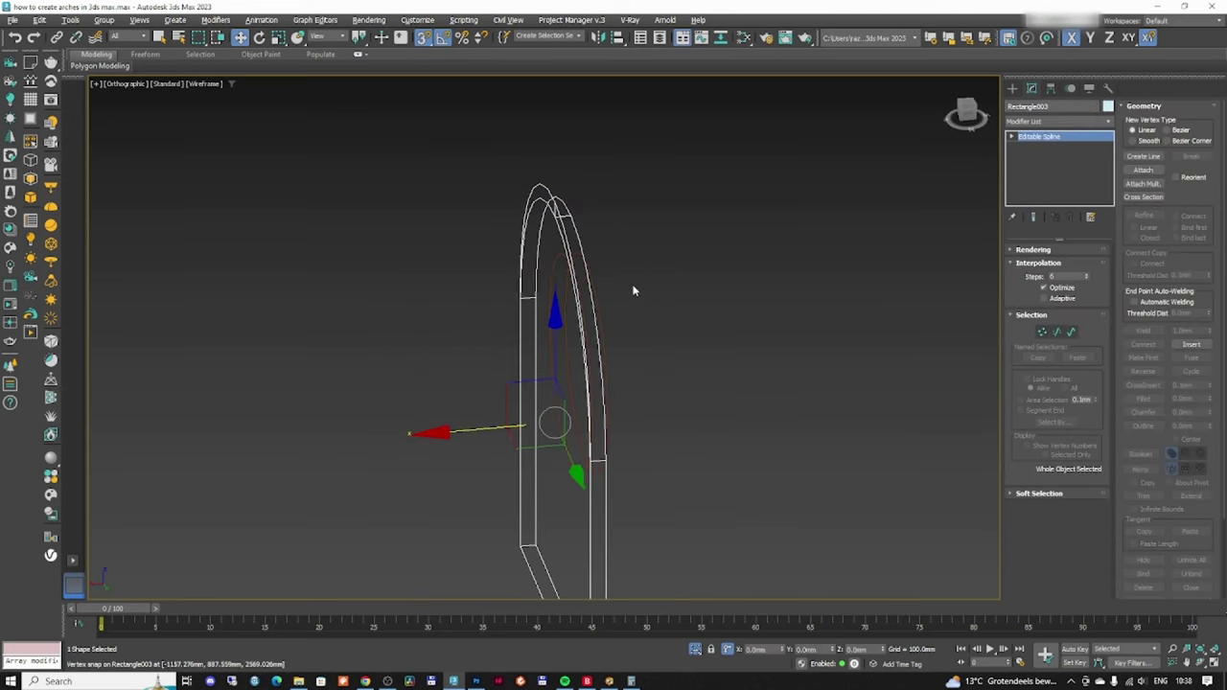
- Check the reference image with the handwritten dimensions in the perspective view for the arch depth
{"action": "key", "text": "alt+w"}
{"action": "middle_click", "coordinate": [808, 462]}
{"action": "key", "text": "alt+w"}
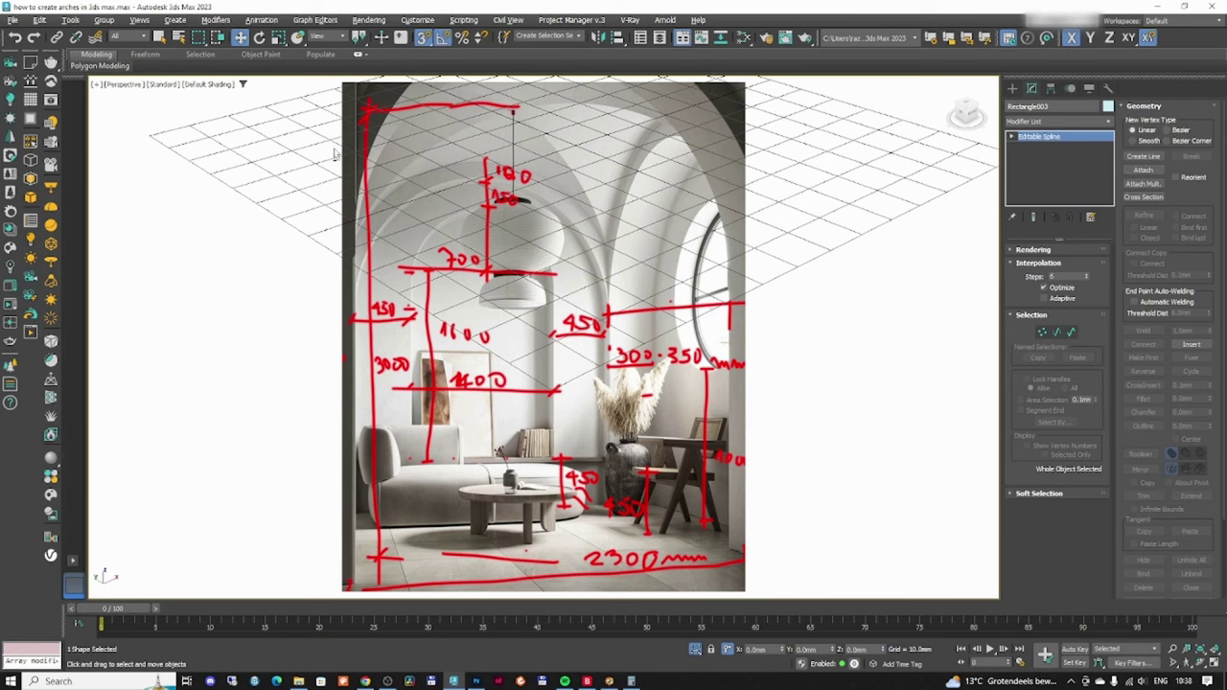
{"action": "key", "text": "alt+w"}
{"action": "left_click", "coordinate": [430, 205]}
{"action": "key", "text": "alt+w"}
- Move the arch frame's vertices on the circle side outward along X, making the frame about 300 mm deep
{"action": "middle_click_drag", "start_coordinate": [394, 216], "coordinate": [502, 208], "text": "alt"}
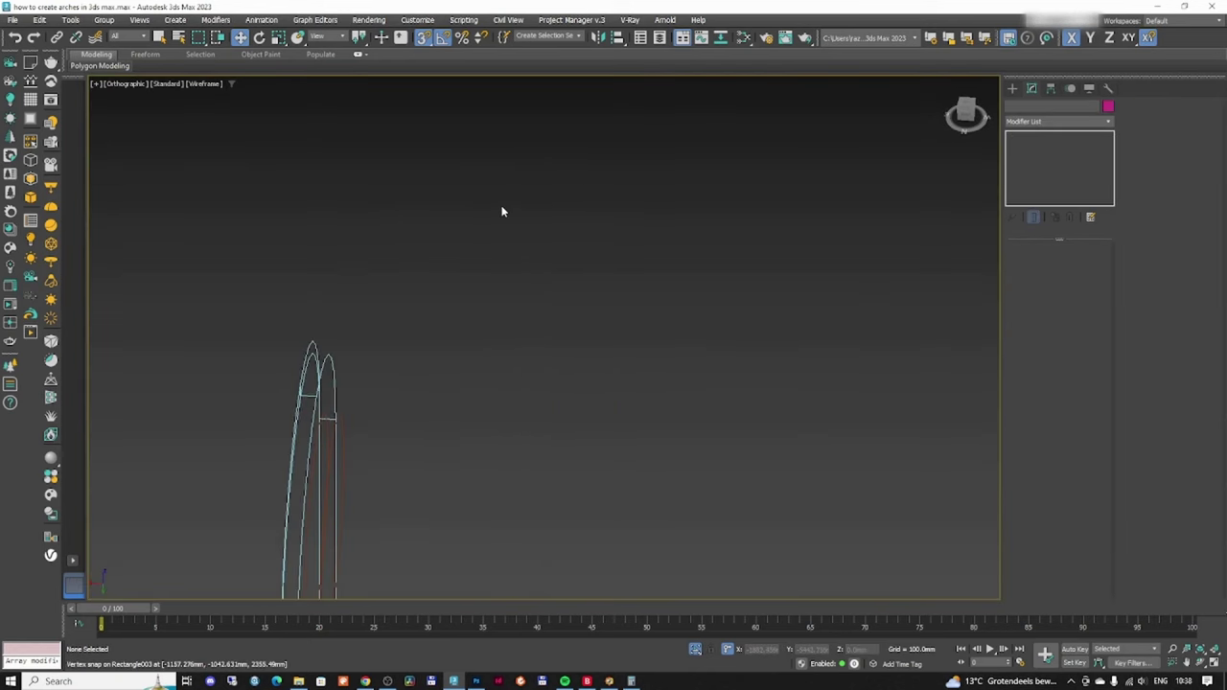
{"action": "left_click", "coordinate": [330, 356]}
{"action": "key", "text": "t"}
{"action": "key", "text": "z"}
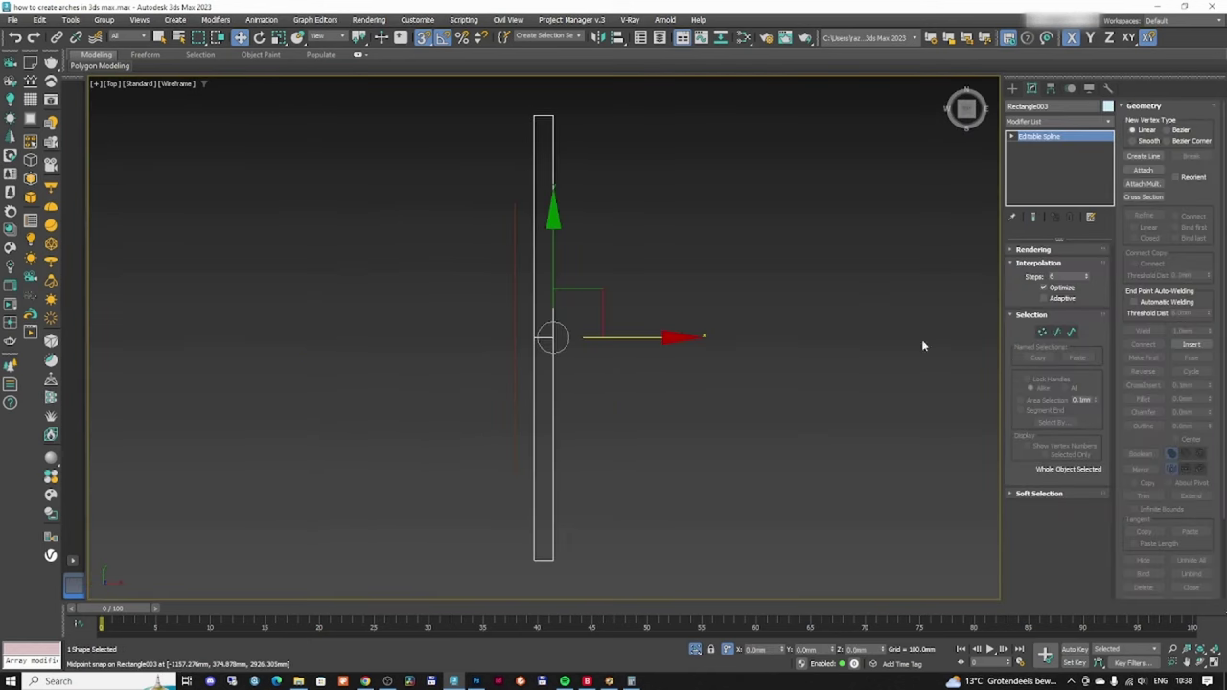
{"action": "left_click", "coordinate": [1041, 333]}
{"action": "scroll", "coordinate": [548, 288], "scroll_direction": "down", "scroll_amount": 5}
{"action": "middle_click_drag", "start_coordinate": [549, 289], "coordinate": [511, 236], "text": "alt"}
{"action": "key", "text": "t"}
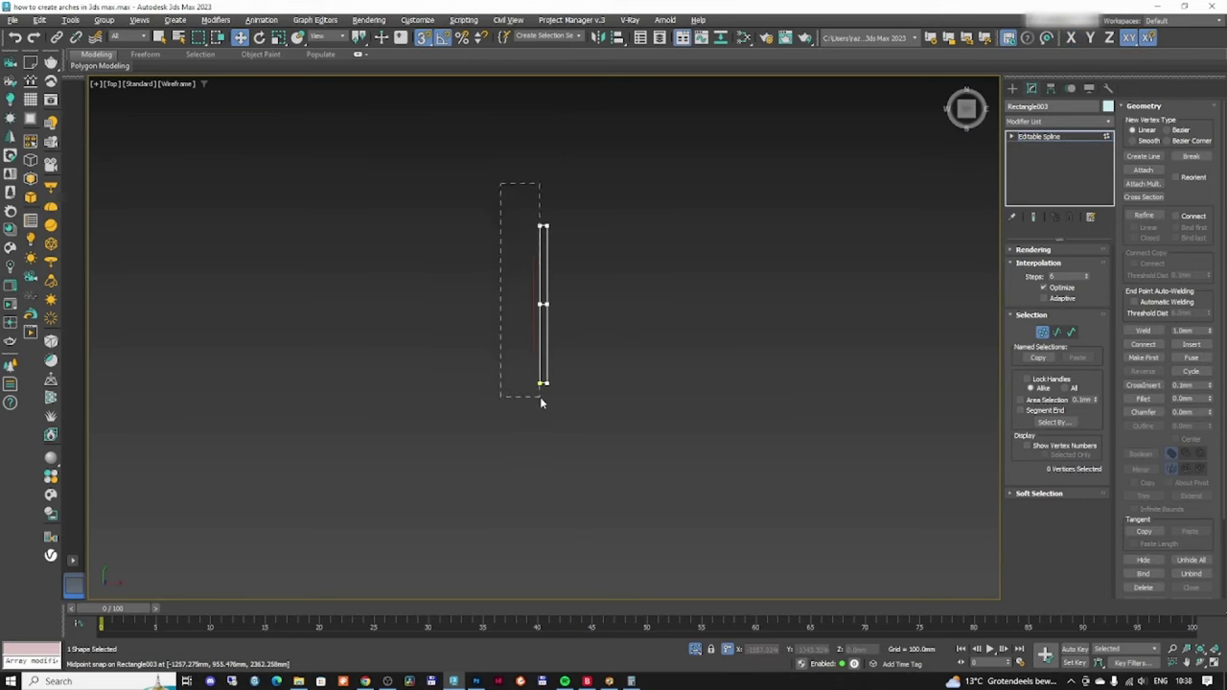
{"action": "left_click_drag", "start_coordinate": [540, 396], "coordinate": [542, 401]}
{"action": "scroll", "coordinate": [556, 299], "scroll_direction": "up", "scroll_amount": 3}
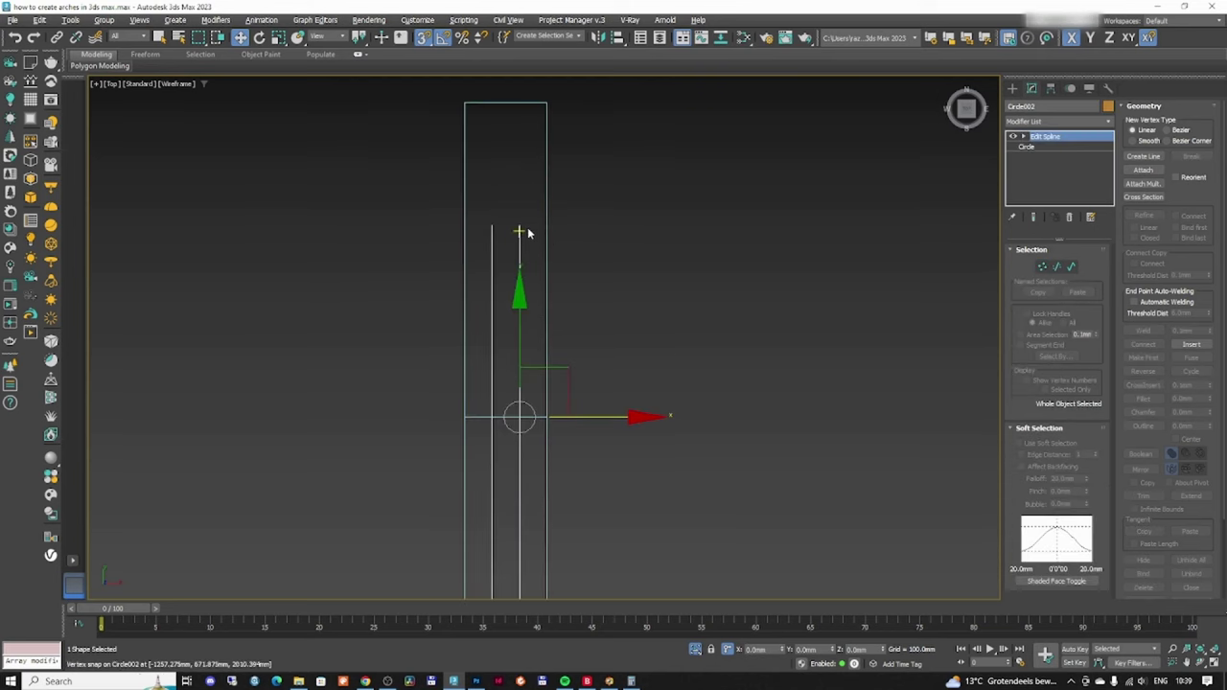
- Snap the circular frame onto the arch's near face along X and move its outer vertices a further -100 mm in X
{"action": "left_click_drag", "start_coordinate": [521, 230], "coordinate": [481, 252]}
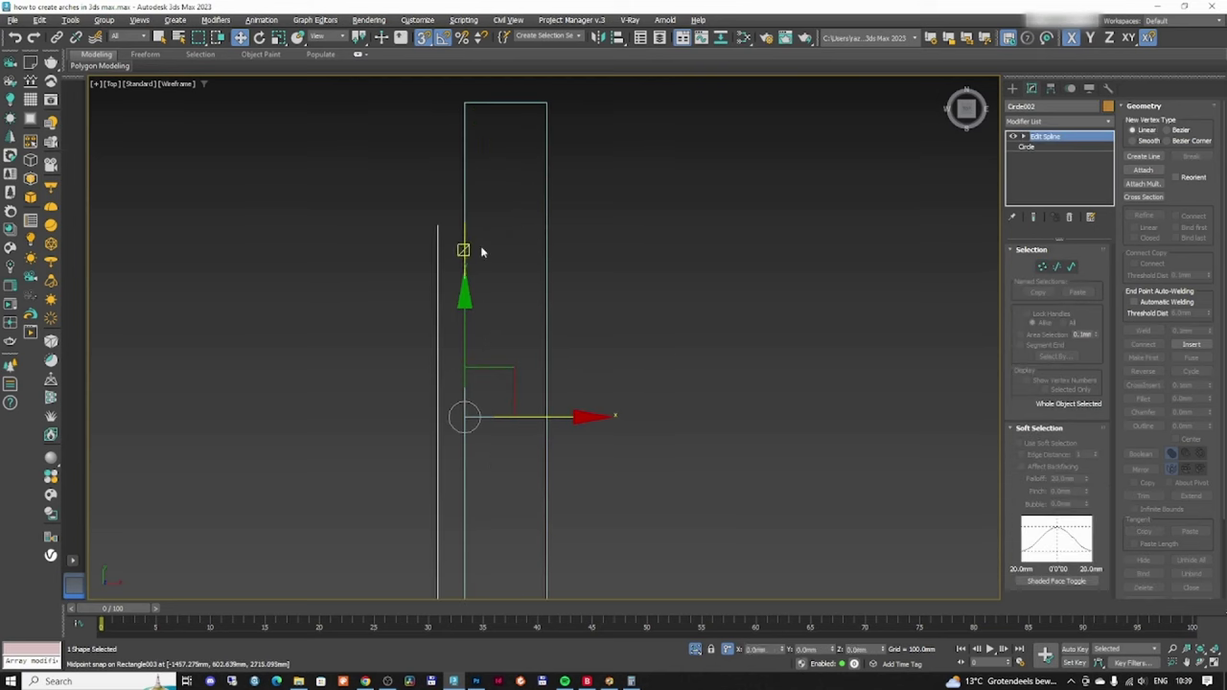
{"action": "scroll", "coordinate": [481, 259], "scroll_direction": "down", "scroll_amount": 3}
{"action": "left_click", "coordinate": [1041, 268]}
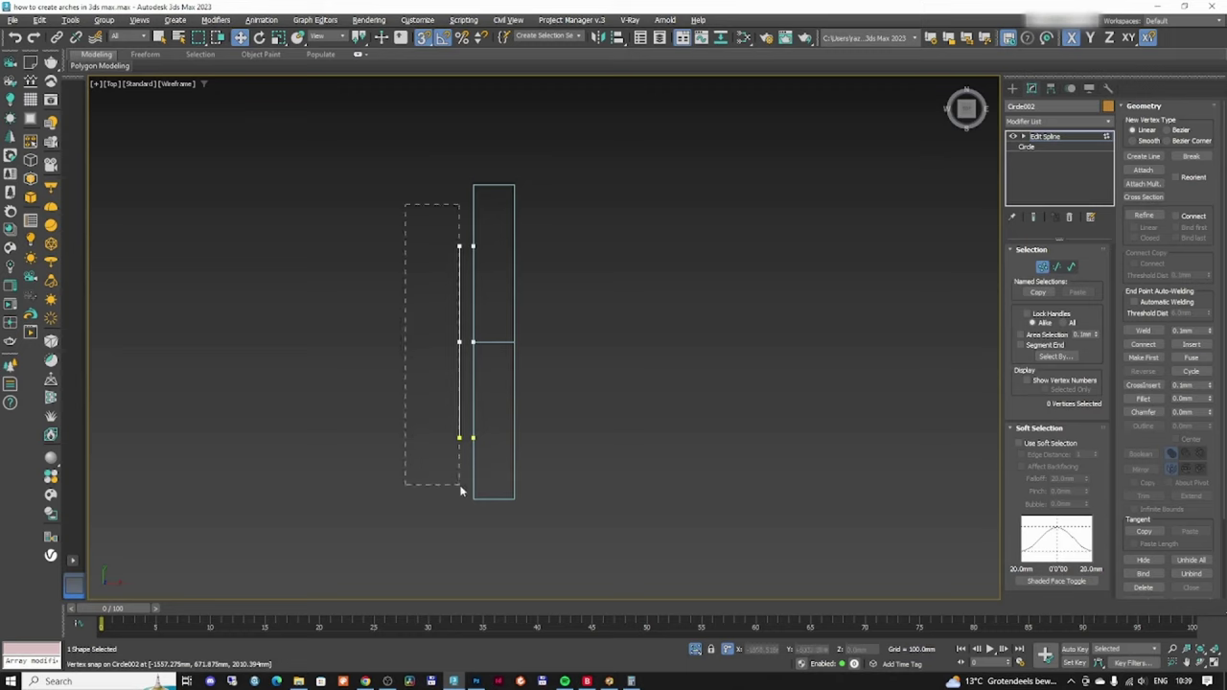
{"action": "left_click_drag", "start_coordinate": [460, 490], "coordinate": [463, 488]}
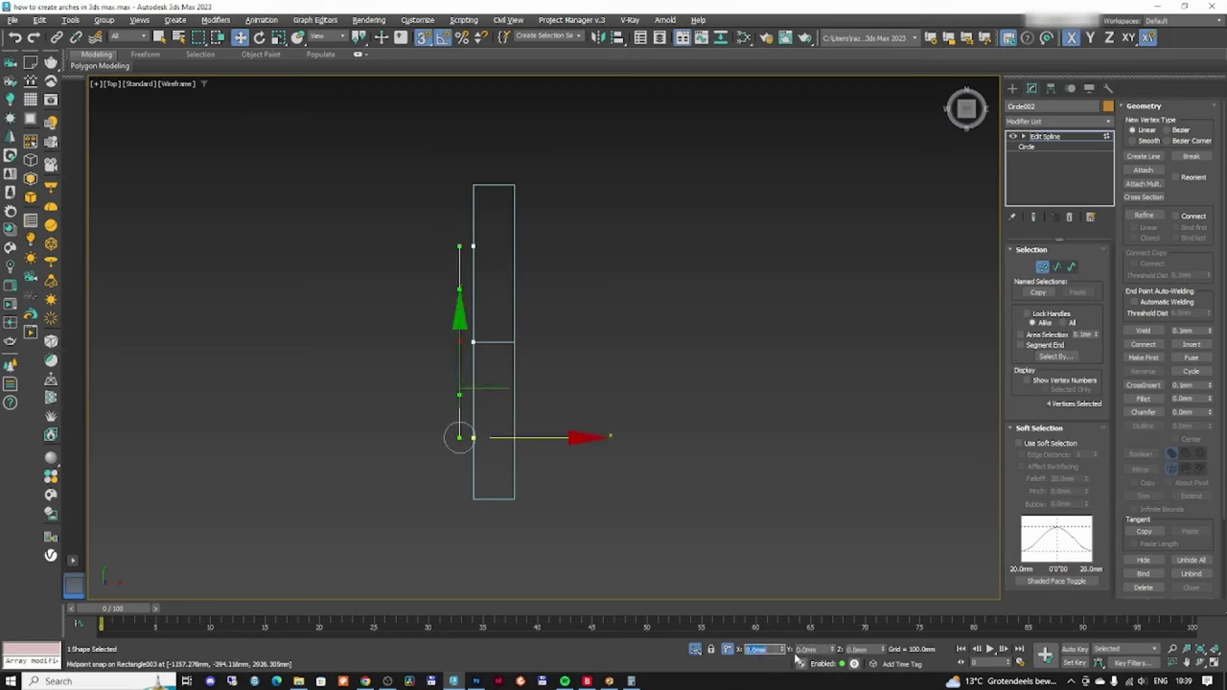
{"action": "type", "text": "-100"}
{"action": "key", "text": "Return"}
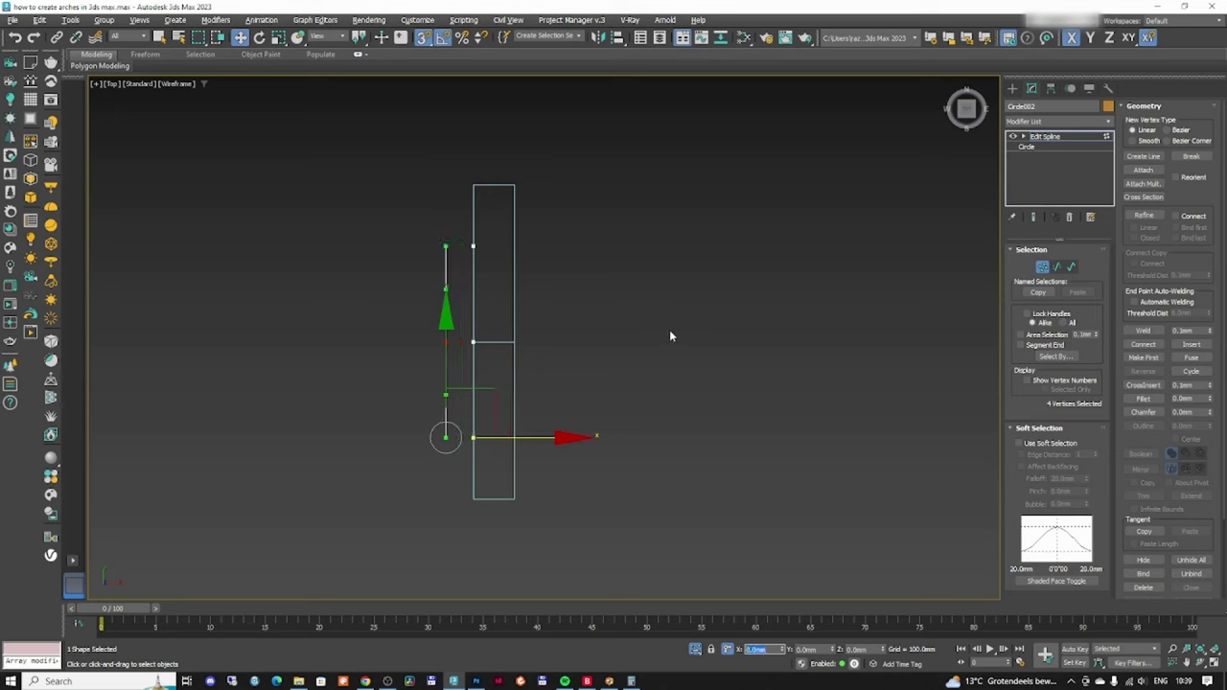
{"action": "middle_click_drag", "start_coordinate": [669, 335], "coordinate": [292, 361], "text": "alt"}
{"action": "middle_click_drag", "start_coordinate": [477, 349], "coordinate": [487, 347], "text": "alt"}
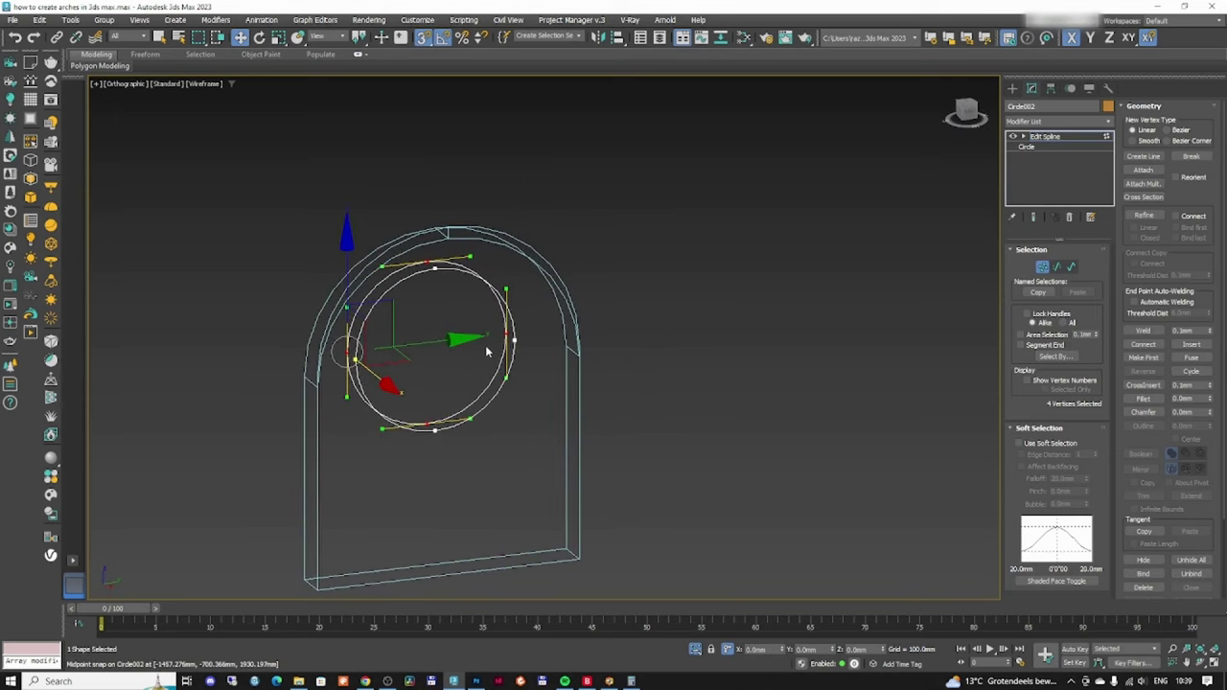
{"action": "key", "text": "1"}
- Attach the circular frame to the arch frame's editable spline
{"action": "left_click", "coordinate": [701, 274]}
{"action": "left_click", "coordinate": [544, 276]}
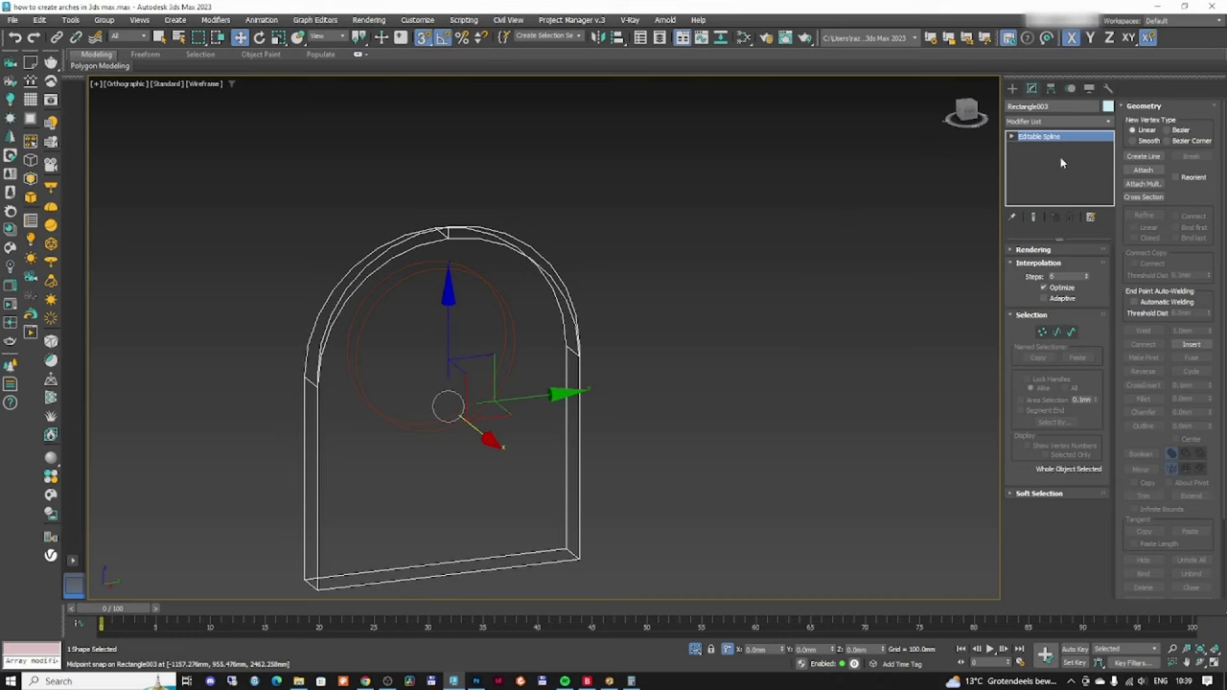
{"action": "left_click", "coordinate": [1142, 169]}
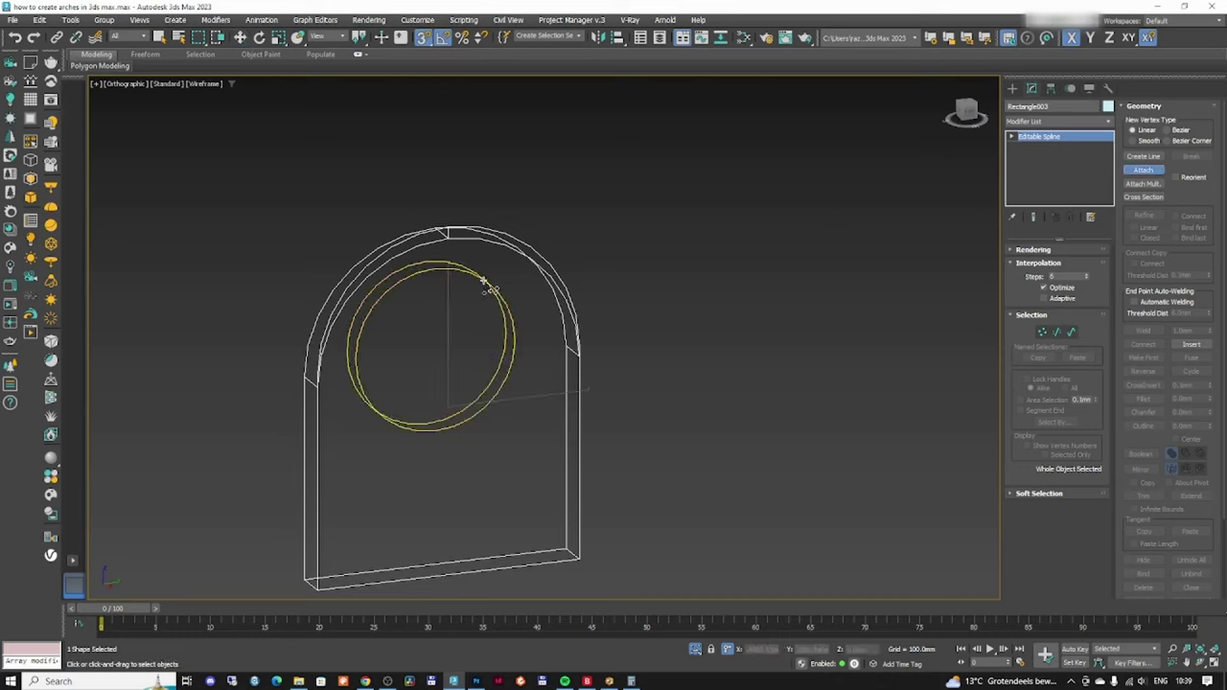
{"action": "key", "text": "w"}
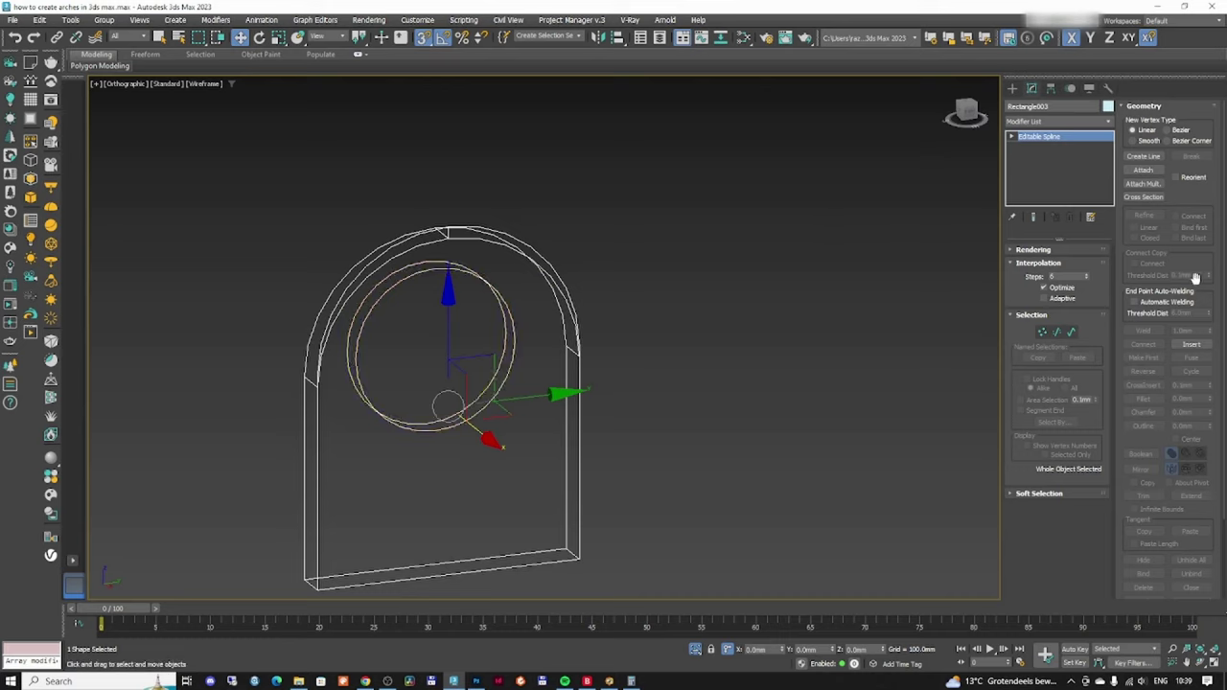
- Draw a connecting line from the arch's top vertex on the circle side through both top vertices of the circular frame
{"action": "left_click", "coordinate": [1142, 155]}
{"action": "scroll", "coordinate": [460, 235], "scroll_direction": "up", "scroll_amount": 3}
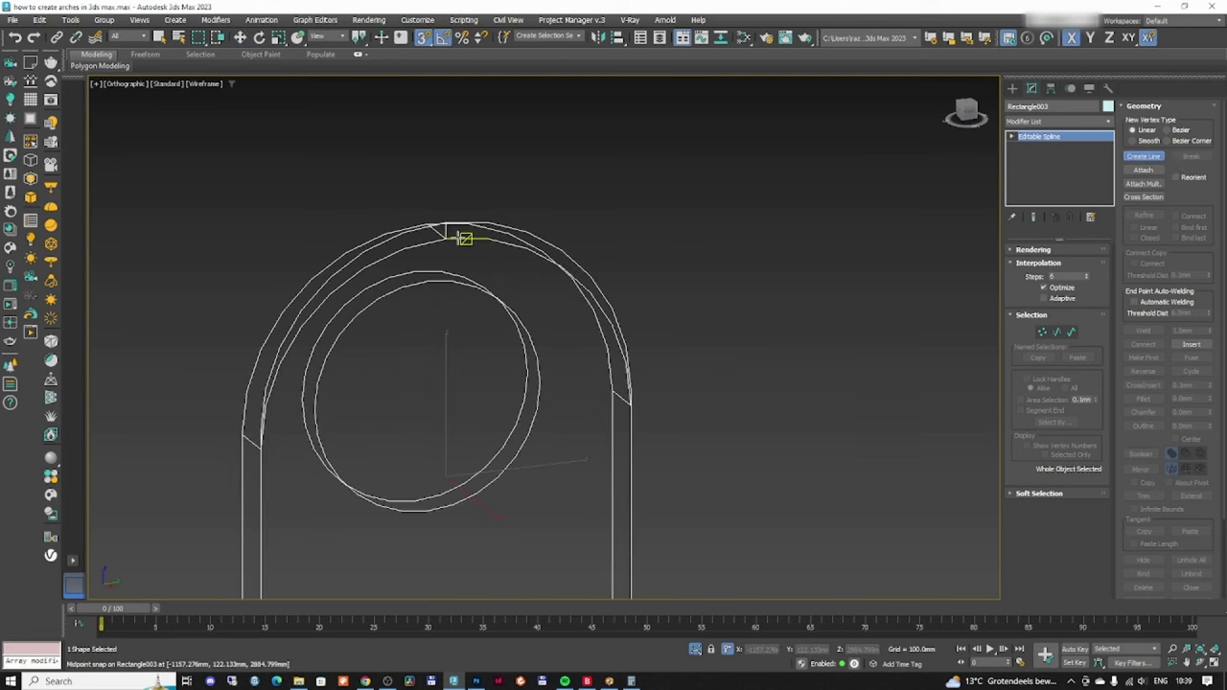
{"action": "left_click", "coordinate": [1042, 332]}
{"action": "key", "text": "ctrl+a"}
{"action": "scroll", "coordinate": [537, 307], "scroll_direction": "up", "scroll_amount": 4}
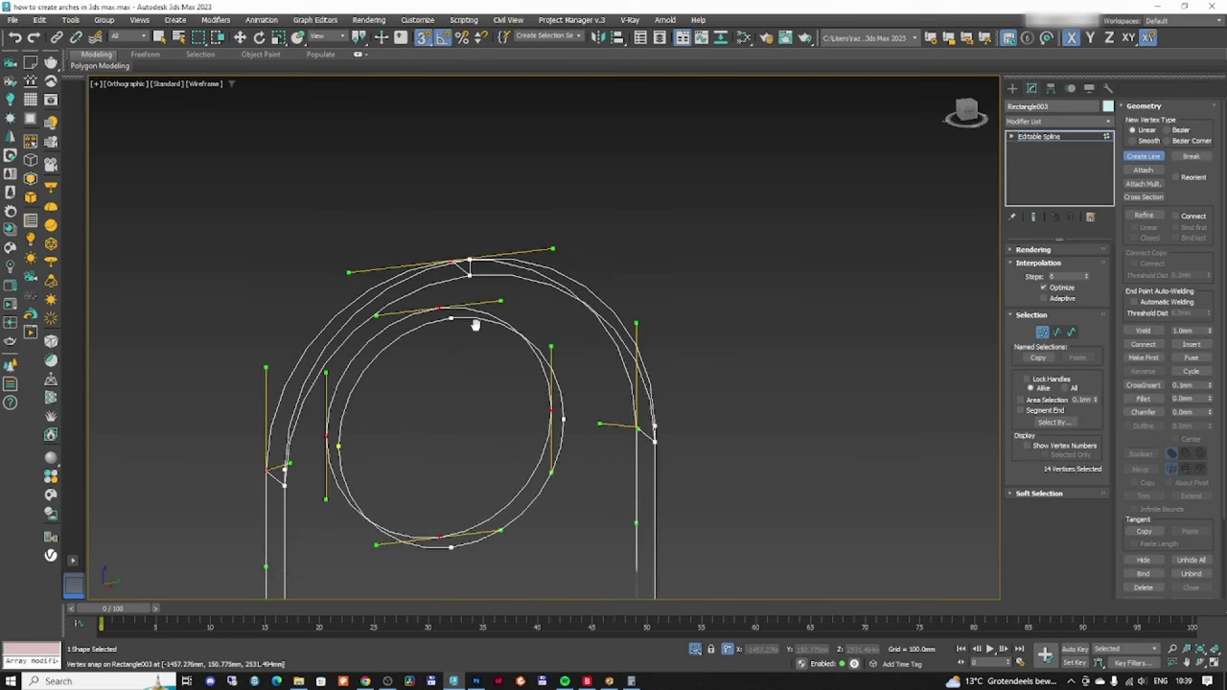
{"action": "left_click", "coordinate": [472, 260]}
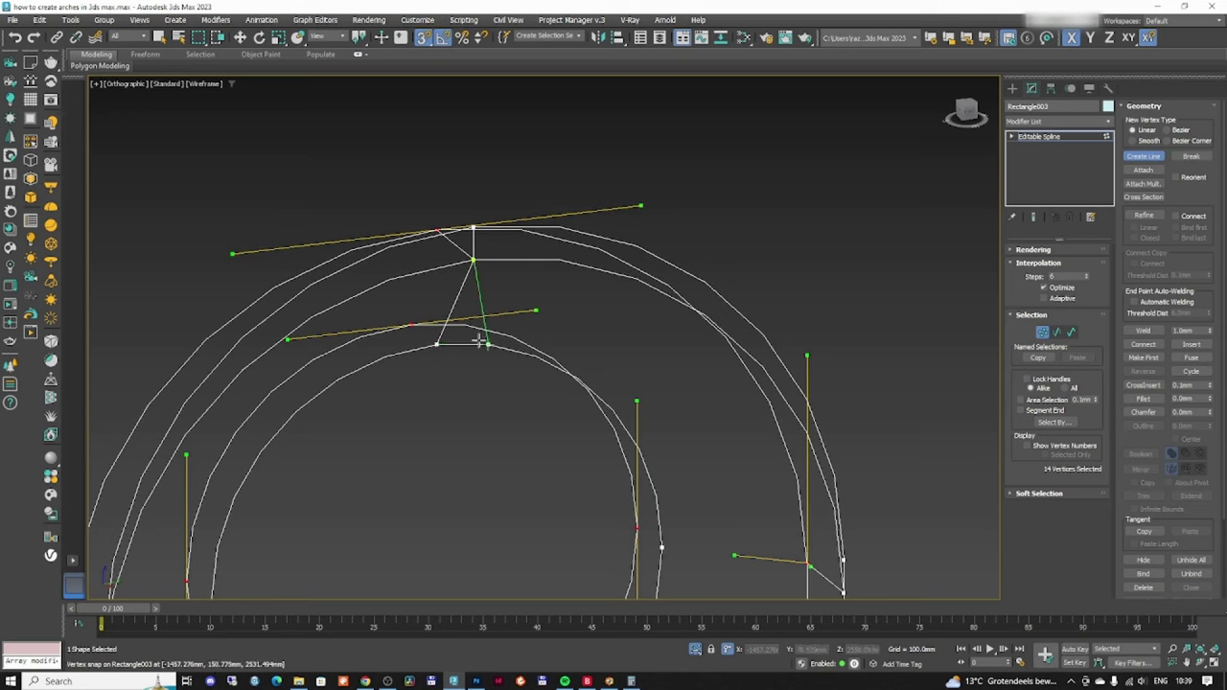
{"action": "mouse_move", "coordinate": [401, 299]}
{"action": "middle_mouse_down", "text": "alt"}
{"action": "mouse_move", "coordinate": [348, 334]}
{"action": "mouse_move", "coordinate": [399, 297]}
{"action": "middle_mouse_up", "text": "alt"}
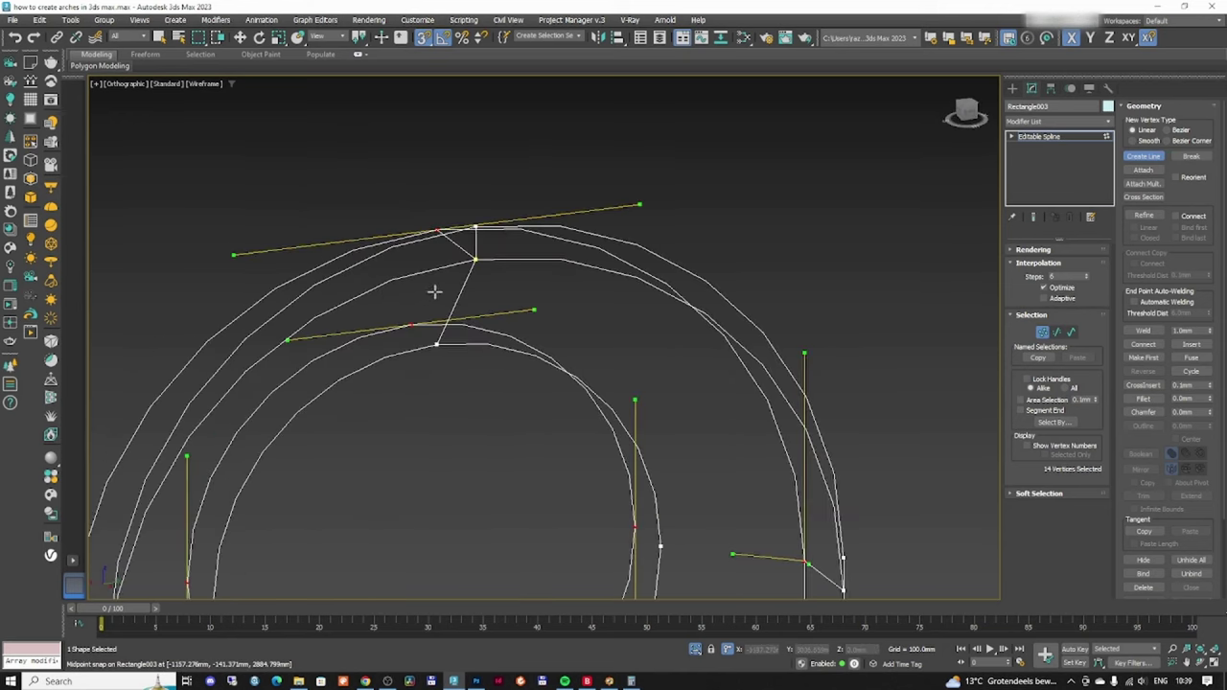
{"action": "middle_click_drag", "start_coordinate": [503, 286], "coordinate": [332, 295], "text": "alt"}
{"action": "left_click", "coordinate": [412, 270]}
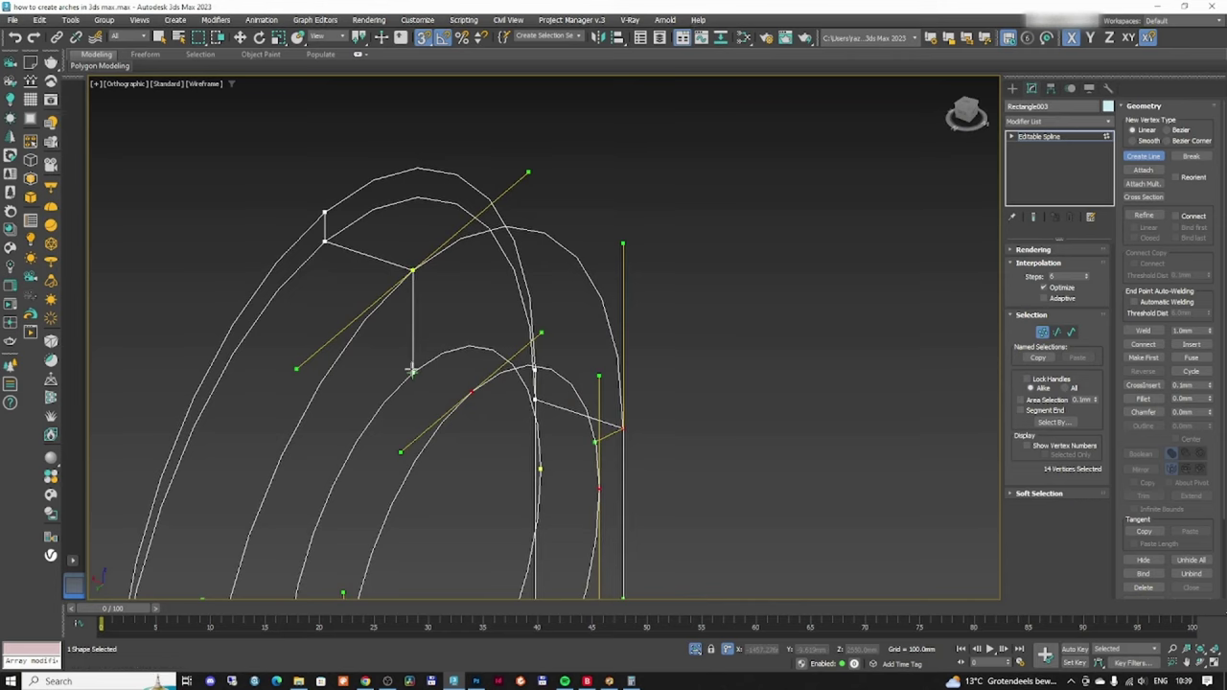
{"action": "left_click", "coordinate": [412, 372]}
{"action": "left_click", "coordinate": [471, 388]}
{"action": "right_click", "coordinate": [492, 312]}
- Draw a line from the arch's left springing vertex through both left vertices of the circular frame
{"action": "scroll", "coordinate": [480, 326], "scroll_direction": "down", "scroll_amount": 6}
{"action": "middle_click_drag", "start_coordinate": [482, 337], "coordinate": [467, 281]}
{"action": "scroll", "coordinate": [423, 371], "scroll_direction": "up", "scroll_amount": 5}
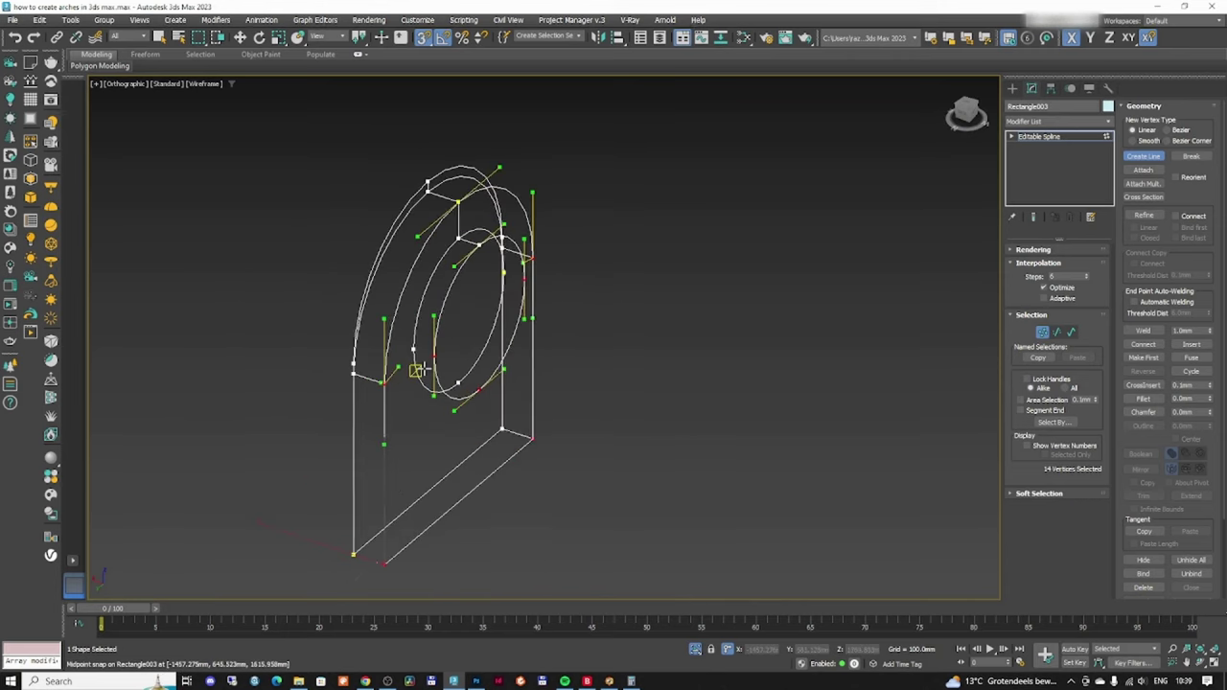
{"action": "middle_click_drag", "start_coordinate": [418, 370], "coordinate": [398, 364], "text": "alt"}
{"action": "scroll", "coordinate": [301, 361], "scroll_direction": "up", "scroll_amount": 6}
{"action": "scroll", "coordinate": [211, 351], "scroll_direction": "down", "scroll_amount": 3}
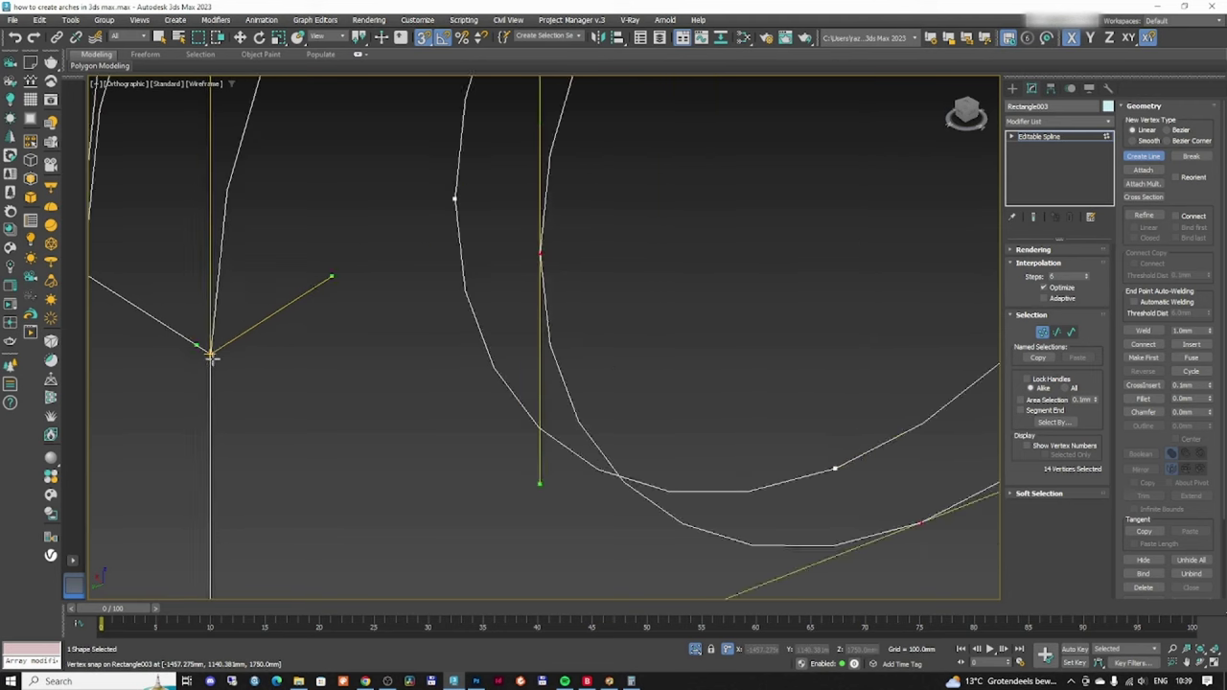
{"action": "left_click", "coordinate": [212, 355]}
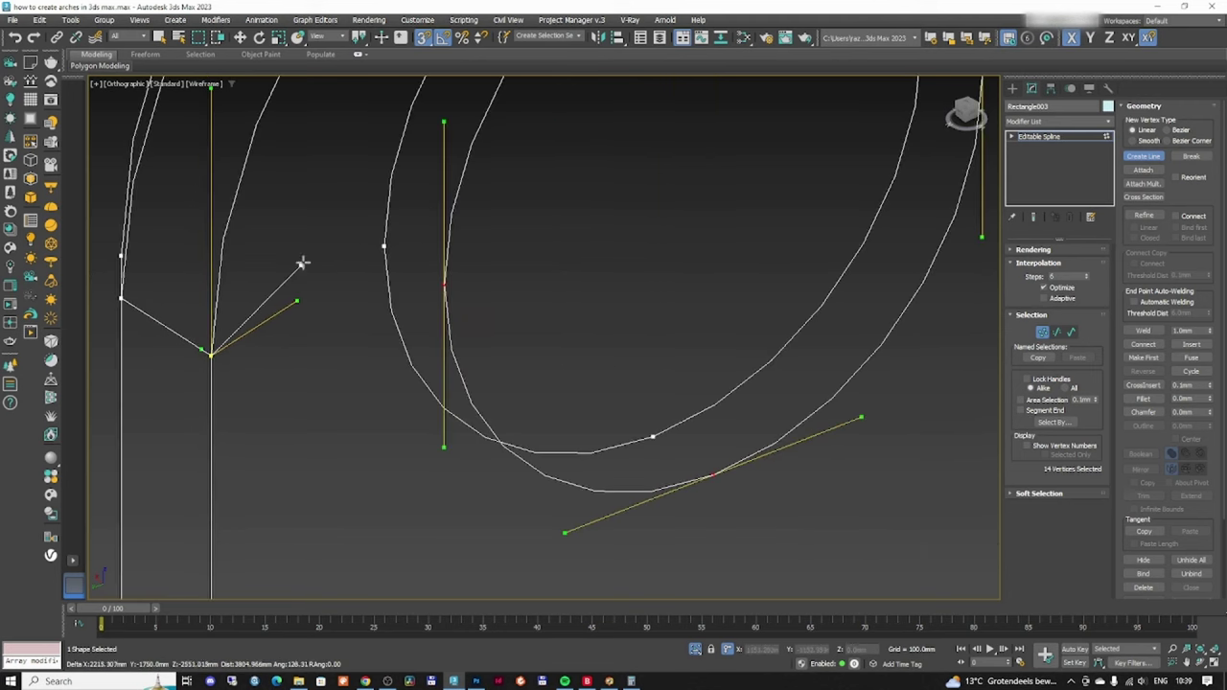
{"action": "left_click", "coordinate": [384, 247]}
{"action": "left_click", "coordinate": [444, 284]}
{"action": "right_click", "coordinate": [444, 285]}
- Connect the circular frame's right vertices to the arch's right springing vertex with a line, welding the vertices
{"action": "scroll", "coordinate": [693, 260], "scroll_direction": "down", "scroll_amount": 4}
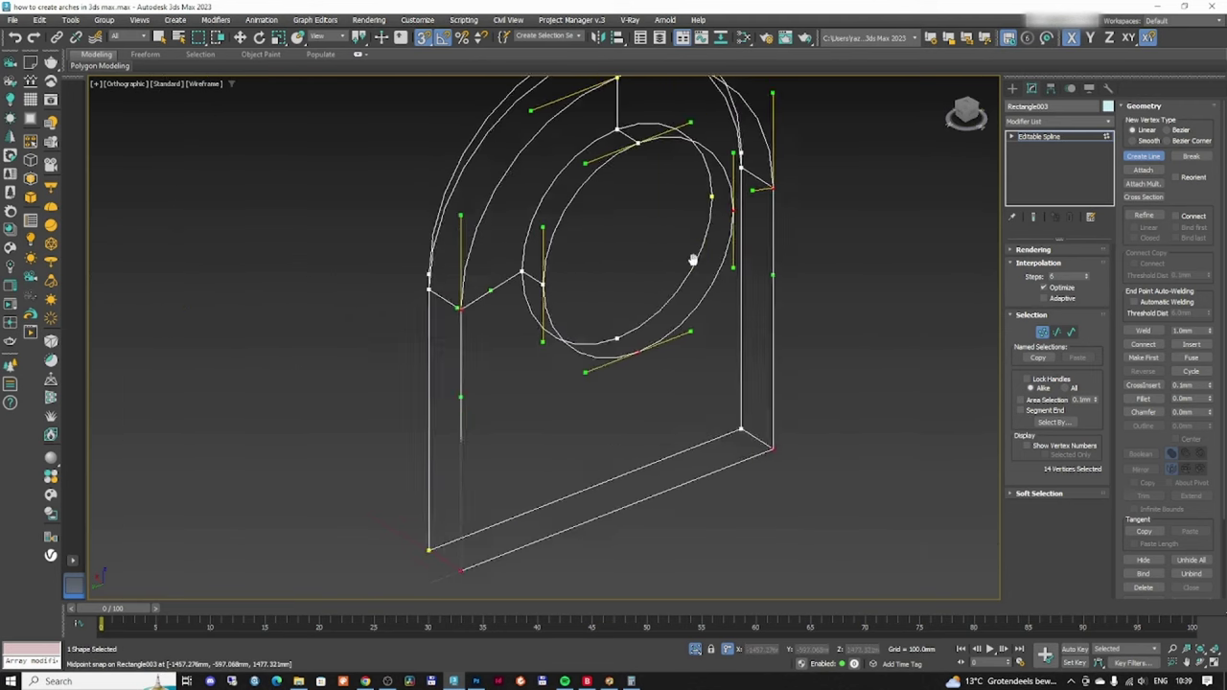
{"action": "scroll", "coordinate": [706, 232], "scroll_direction": "up", "scroll_amount": 4}
{"action": "scroll", "coordinate": [686, 291], "scroll_direction": "up", "scroll_amount": 2}
{"action": "middle_click_drag", "start_coordinate": [686, 291], "coordinate": [675, 310]}
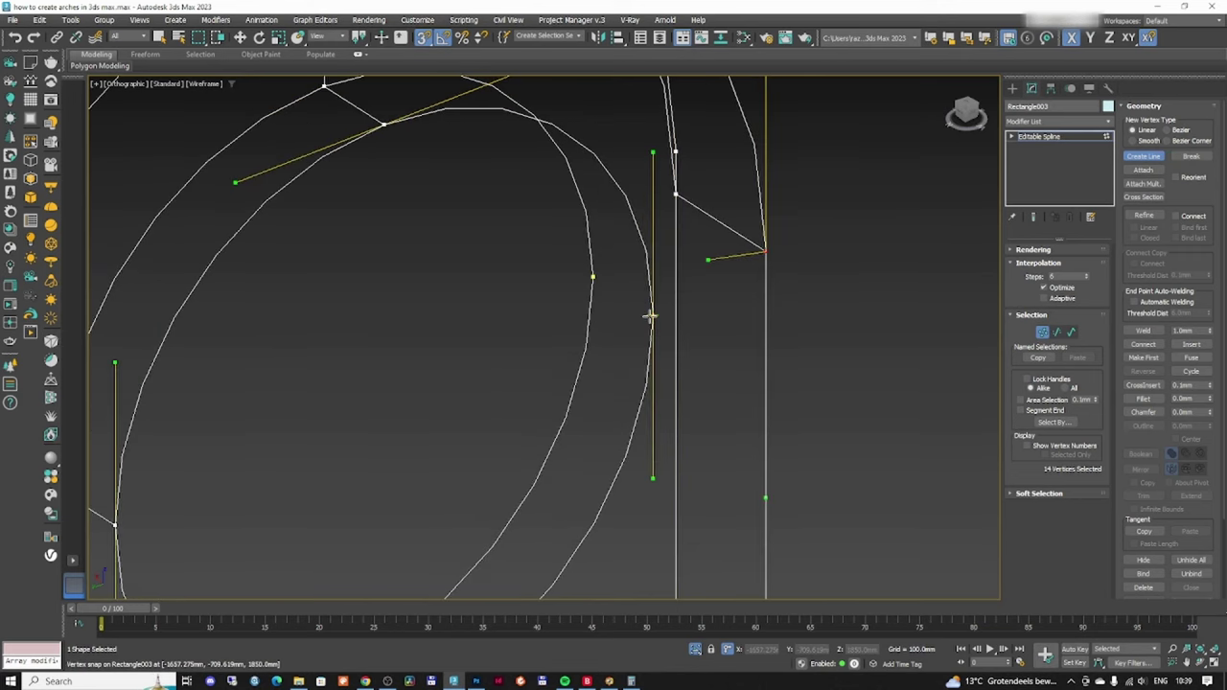
{"action": "left_click", "coordinate": [606, 277]}
{"action": "left_click", "coordinate": [764, 252]}
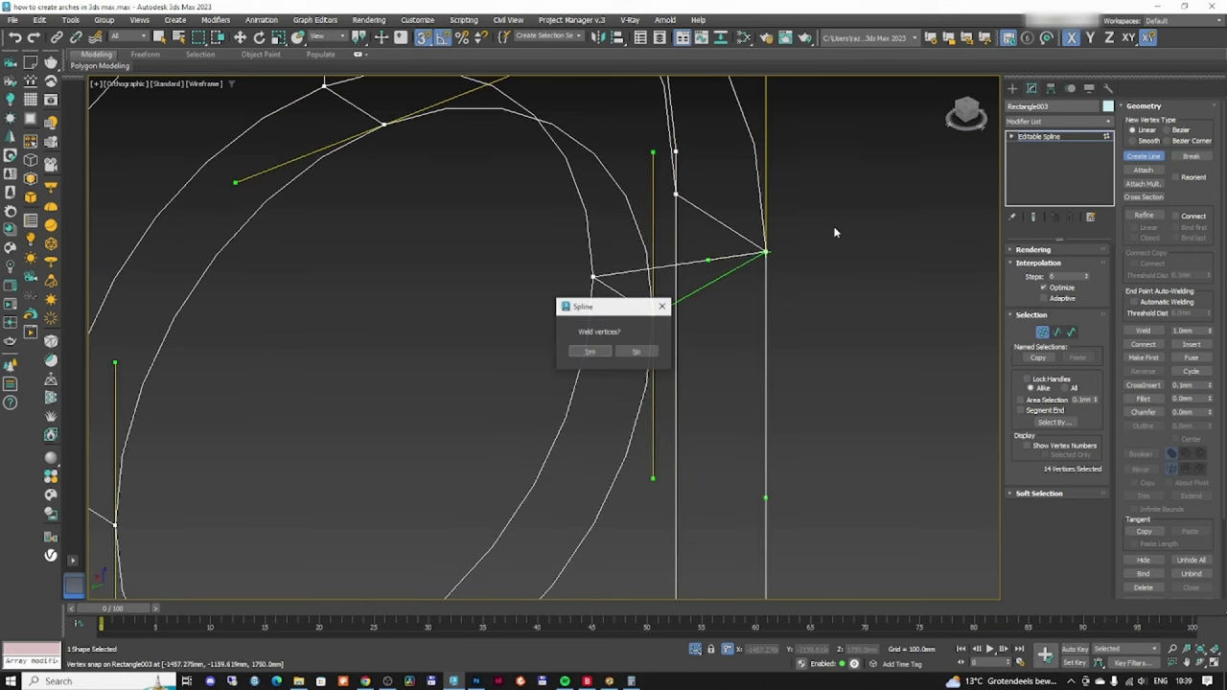
{"action": "left_click", "coordinate": [577, 359]}
- Draw a line joining the two bottom vertices of the circular frame
{"action": "scroll", "coordinate": [582, 343], "scroll_direction": "down", "scroll_amount": 6}
{"action": "middle_click_drag", "start_coordinate": [584, 341], "coordinate": [586, 236]}
{"action": "scroll", "coordinate": [551, 332], "scroll_direction": "up", "scroll_amount": 3}
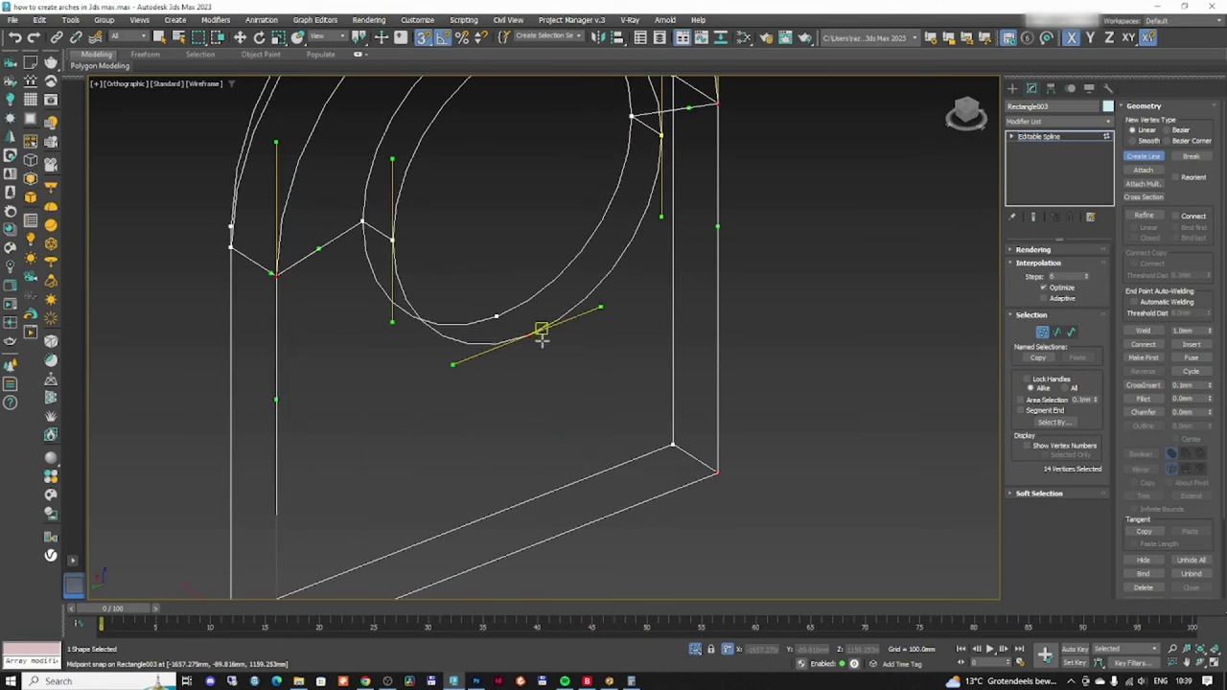
{"action": "scroll", "coordinate": [509, 337], "scroll_direction": "down", "scroll_amount": 2}
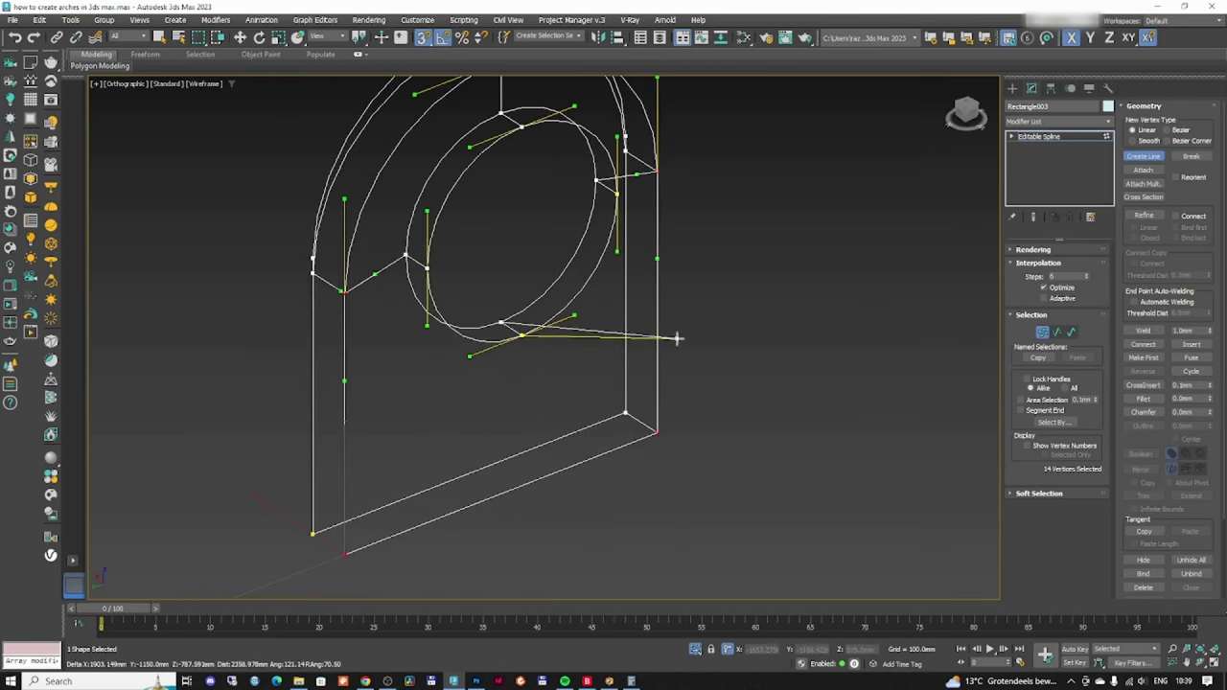
{"action": "middle_click_drag", "start_coordinate": [680, 333], "coordinate": [737, 322]}
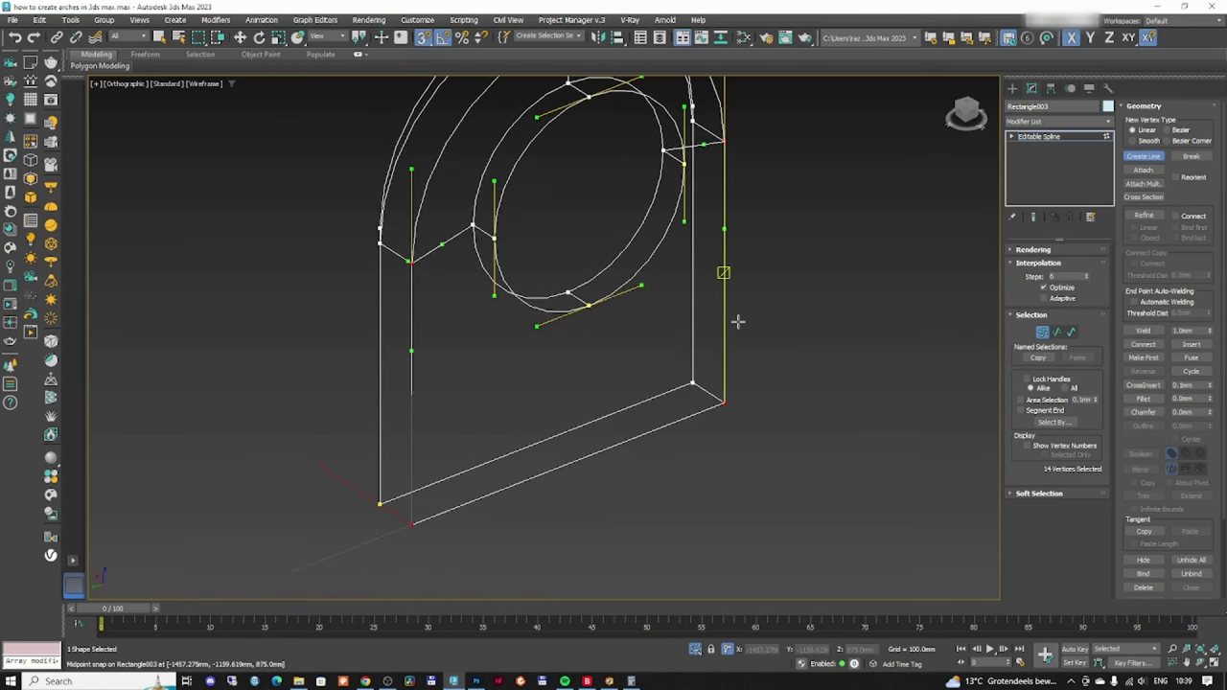
- Refine both base edges at their midpoints with Connect and Linear enabled, linking them to the circle's bottom vertex
{"action": "left_click", "coordinate": [1145, 216]}
{"action": "left_click", "coordinate": [1164, 217]}
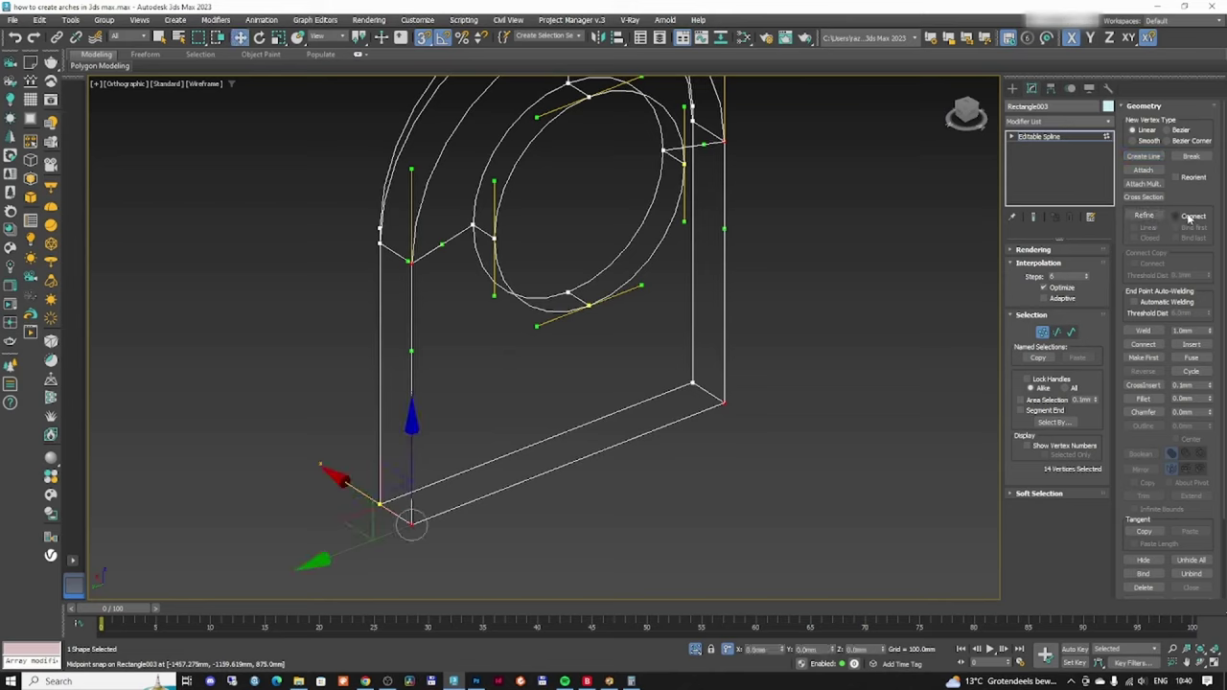
{"action": "left_click", "coordinate": [1178, 217]}
{"action": "left_click", "coordinate": [1145, 217]}
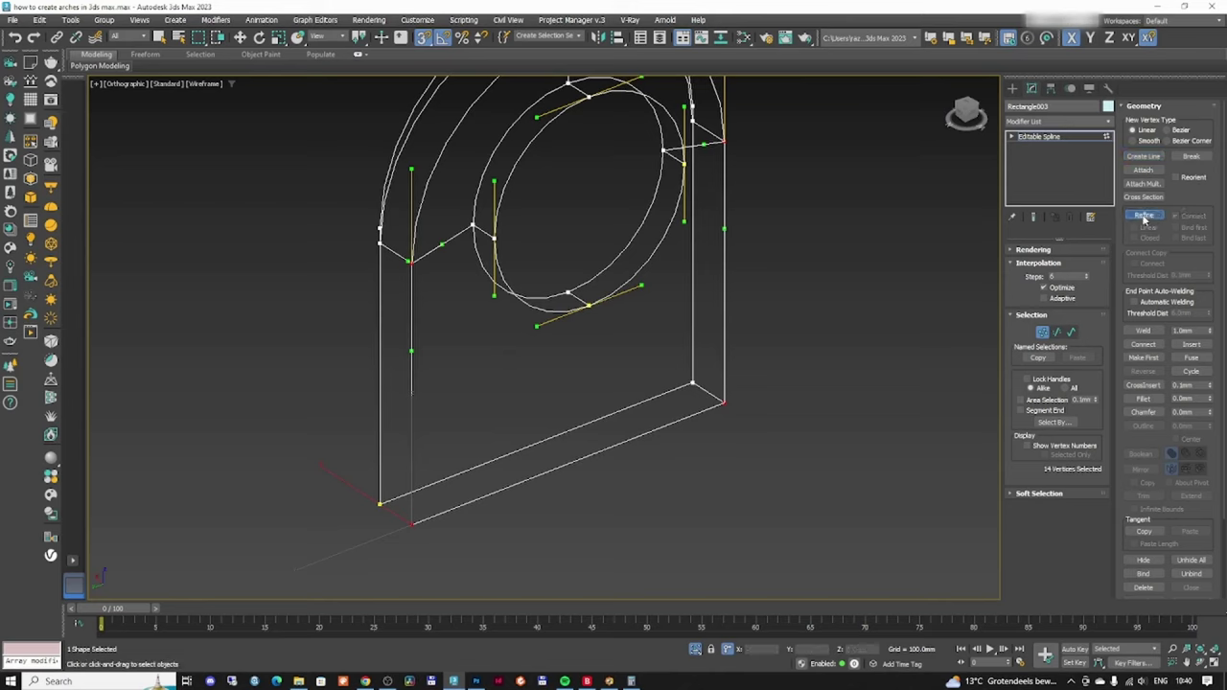
{"action": "left_click", "coordinate": [1143, 216]}
{"action": "scroll", "coordinate": [577, 355], "scroll_direction": "up", "scroll_amount": 3}
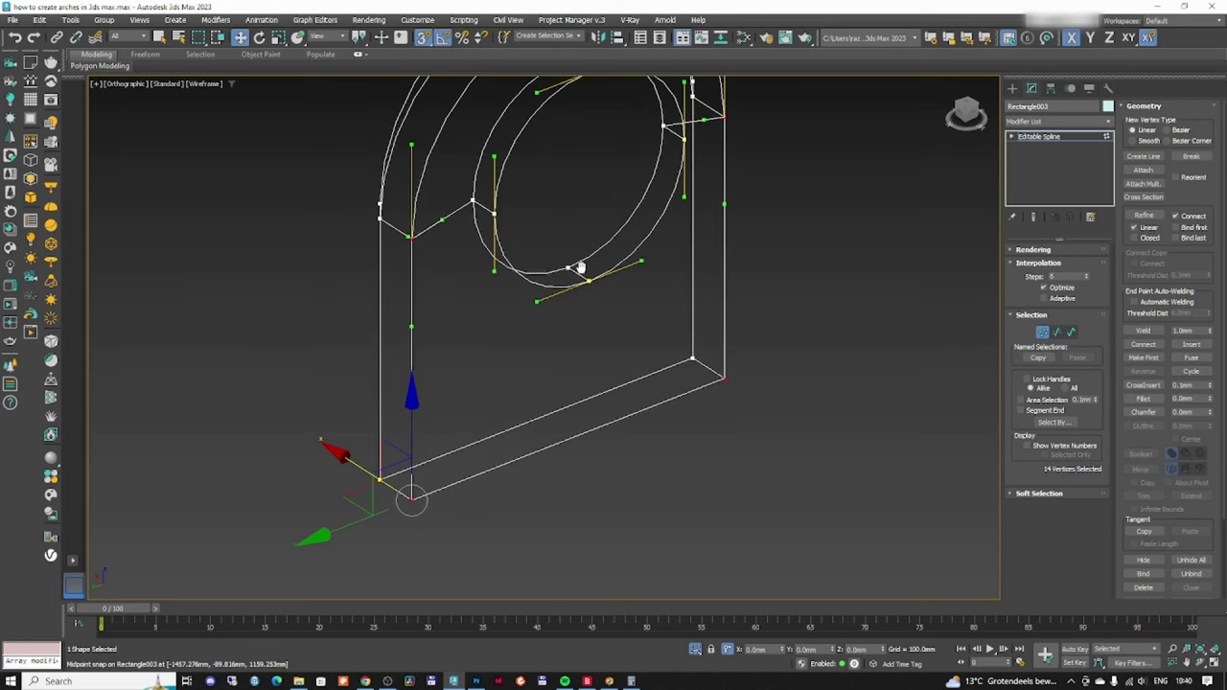
{"action": "left_click", "coordinate": [1143, 216]}
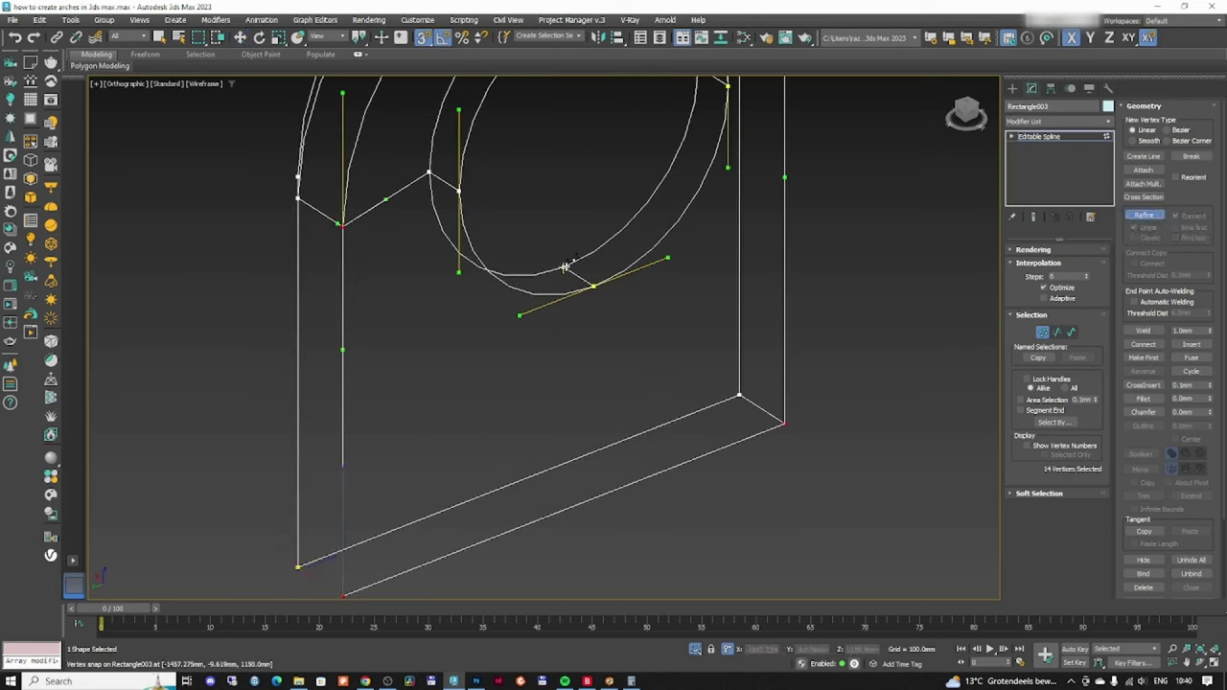
{"action": "left_click", "coordinate": [563, 510]}
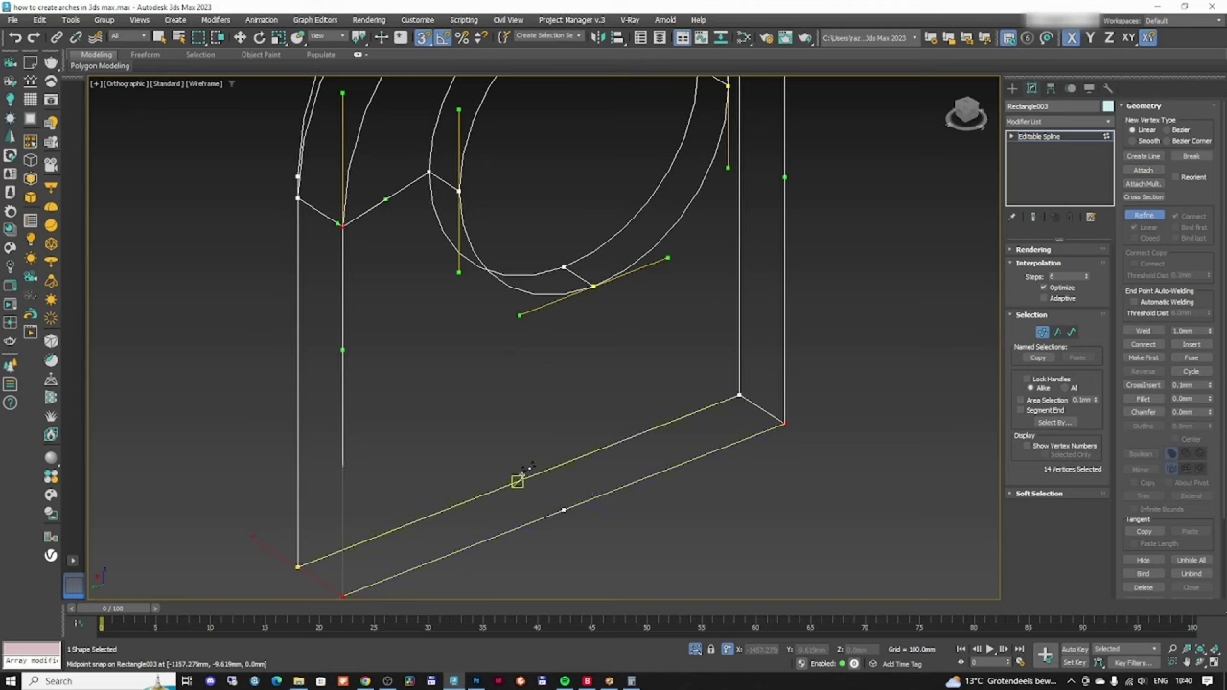
{"action": "left_click", "coordinate": [517, 482]}
{"action": "key", "text": "w"}
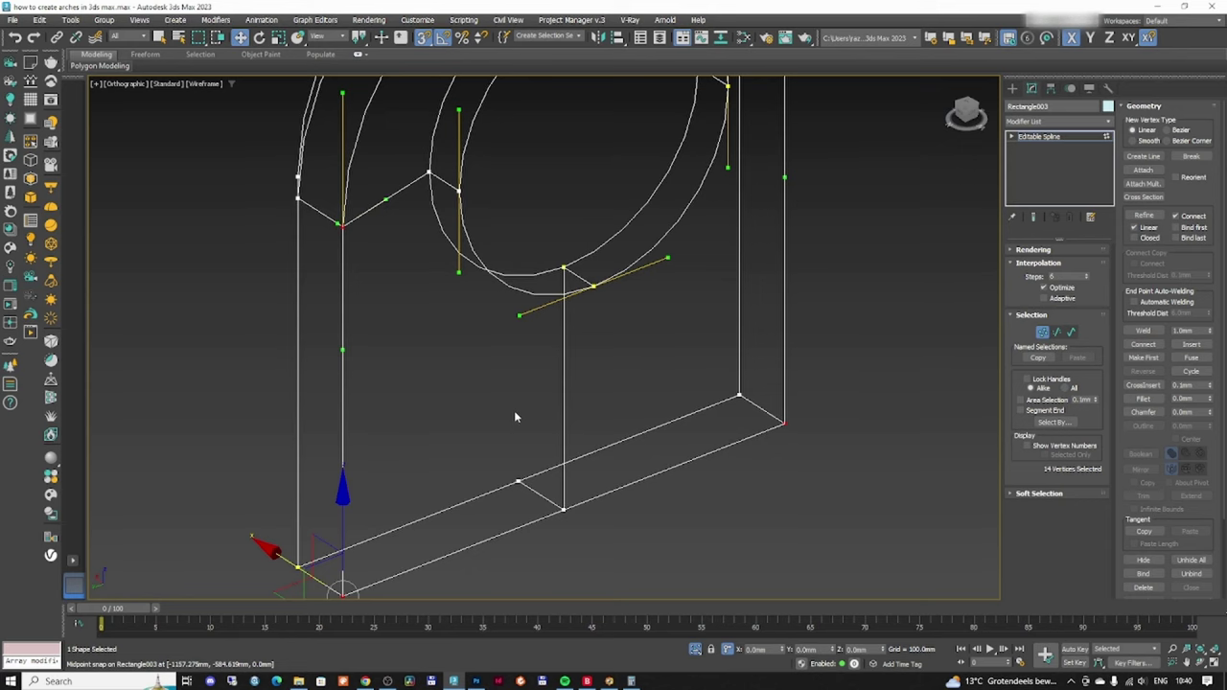
- Apply an Edit Patch modifier to the spline cage and check the generated surface in shaded view
{"action": "scroll", "coordinate": [514, 410], "scroll_direction": "down", "scroll_amount": 3}
{"action": "scroll", "coordinate": [514, 411], "scroll_direction": "up", "scroll_amount": 3}
{"action": "left_click", "coordinate": [1042, 332]}
{"action": "mouse_move", "coordinate": [672, 336]}
{"action": "middle_mouse_down", "text": "alt"}
{"action": "mouse_move", "coordinate": [600, 307]}
{"action": "mouse_move", "coordinate": [509, 305]}
{"action": "mouse_move", "coordinate": [429, 325]}
{"action": "middle_mouse_up", "text": "alt"}
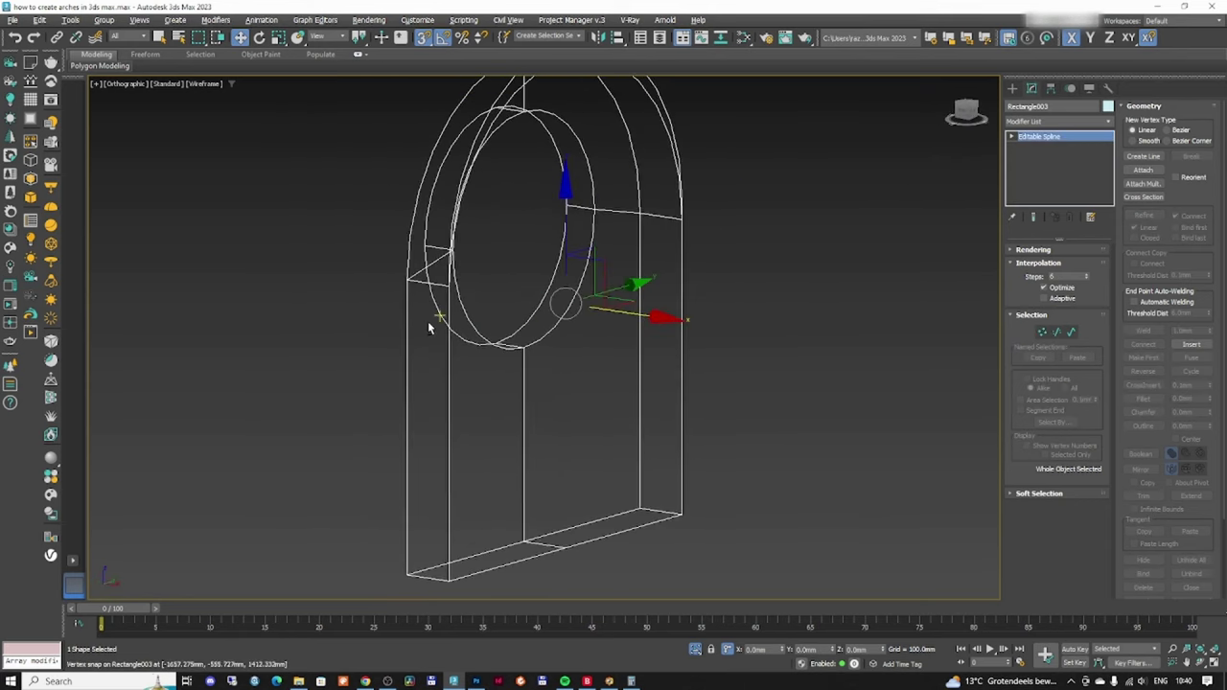
{"action": "left_click", "coordinate": [1044, 121]}
{"action": "key", "text": "e"}
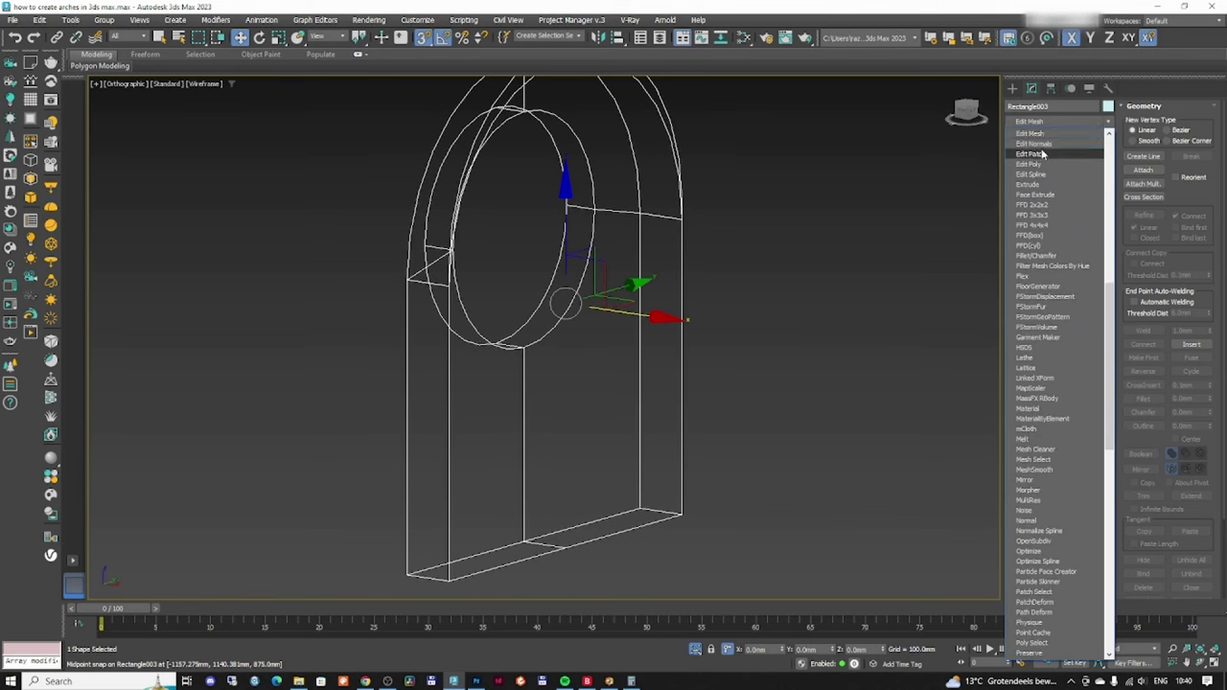
{"action": "left_click", "coordinate": [1042, 155]}
{"action": "key", "text": "F3"}
{"action": "mouse_move", "coordinate": [681, 267]}
{"action": "middle_mouse_down", "text": "alt"}
{"action": "mouse_move", "coordinate": [643, 288]}
{"action": "mouse_move", "coordinate": [570, 286]}
{"action": "middle_mouse_up", "text": "alt"}
{"action": "key", "text": "F3"}
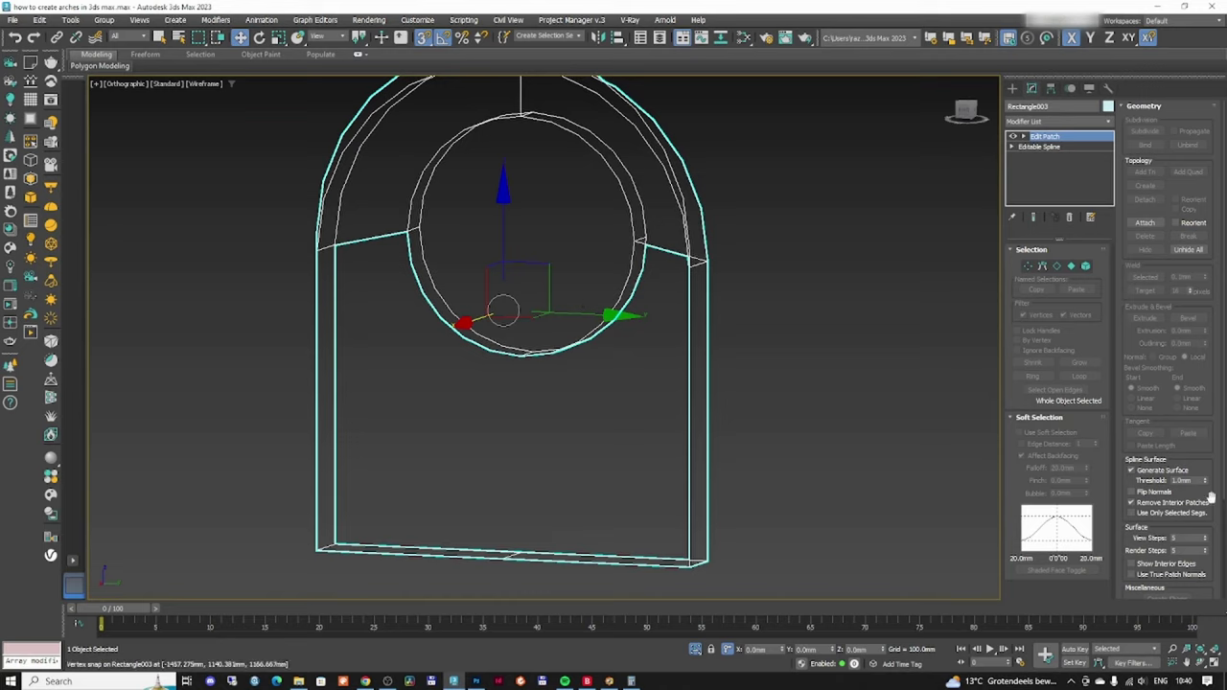
- Delete the segments running from the circle's bottom vertex to the base and between the two base edges
{"action": "left_click", "coordinate": [1040, 147]}
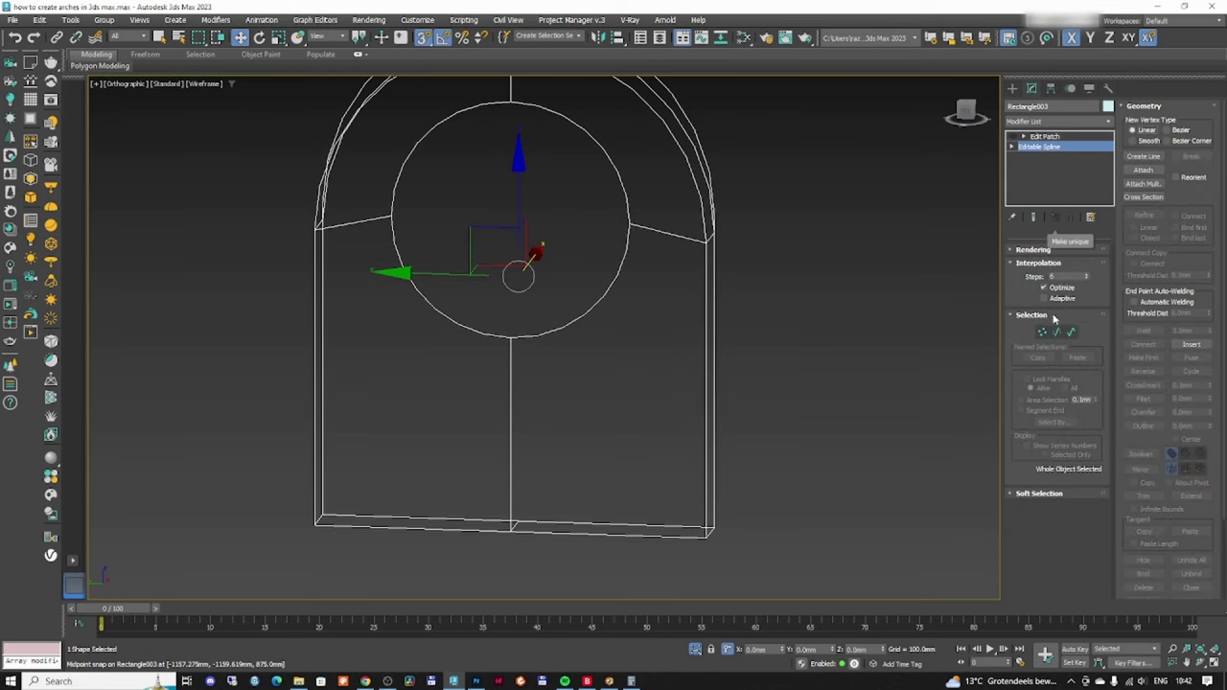
{"action": "left_click", "coordinate": [1055, 331]}
{"action": "left_click_drag", "start_coordinate": [578, 389], "coordinate": [421, 439]}
{"action": "key", "text": "Delete"}
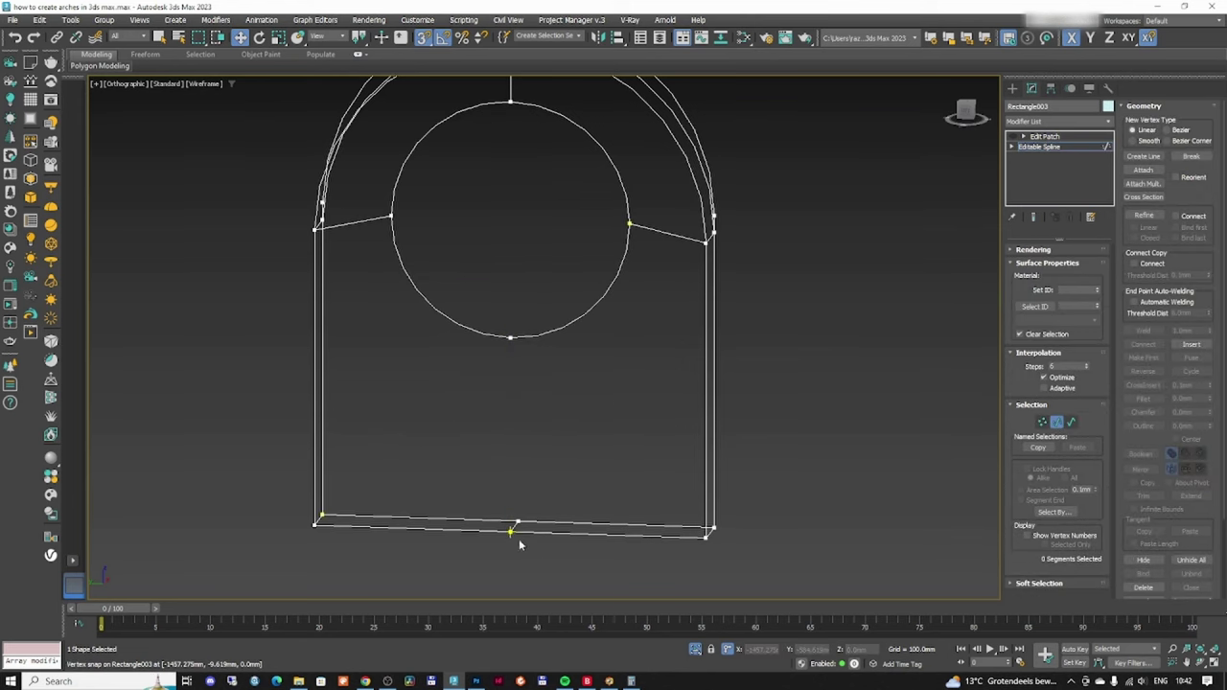
{"action": "scroll", "coordinate": [519, 539], "scroll_direction": "up", "scroll_amount": 4}
{"action": "scroll", "coordinate": [522, 522], "scroll_direction": "down", "scroll_amount": 5}
- Delete the midpoint vertices of the two base edges
{"action": "key", "text": "1"}
{"action": "key", "text": "ctrl+a"}
{"action": "scroll", "coordinate": [524, 444], "scroll_direction": "up", "scroll_amount": 2}
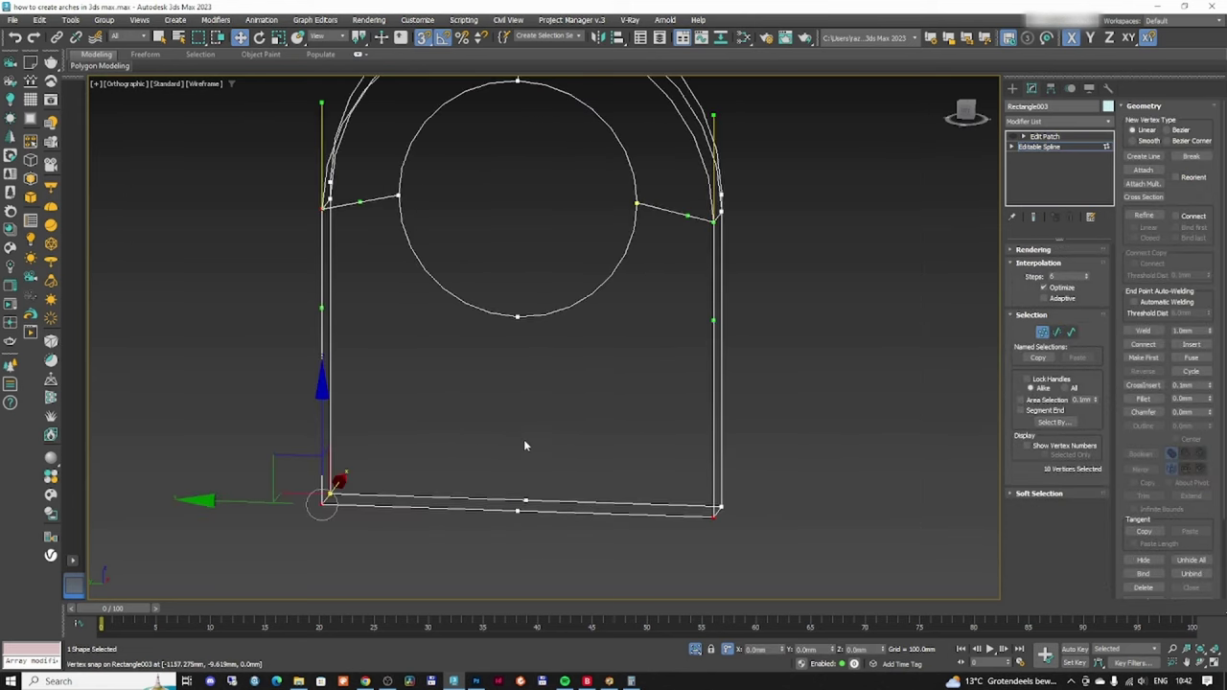
{"action": "key", "text": "1"}
{"action": "key", "text": "1"}
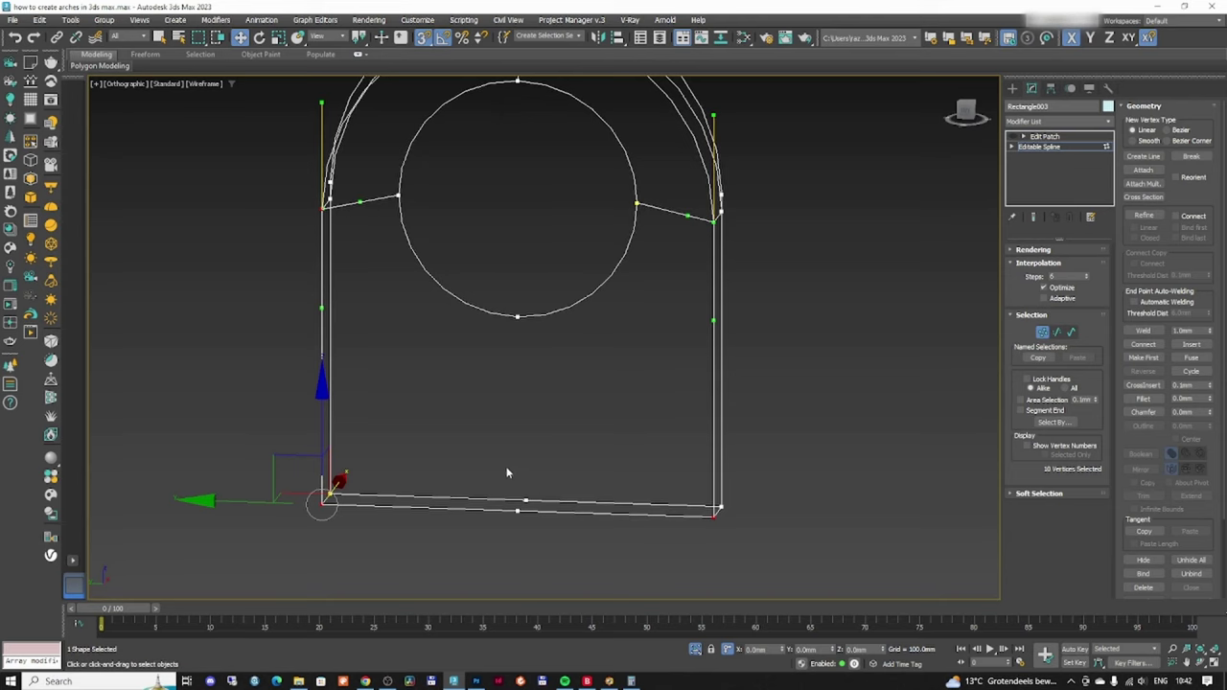
{"action": "left_click_drag", "start_coordinate": [509, 473], "coordinate": [562, 532]}
{"action": "key", "text": "Delete"}
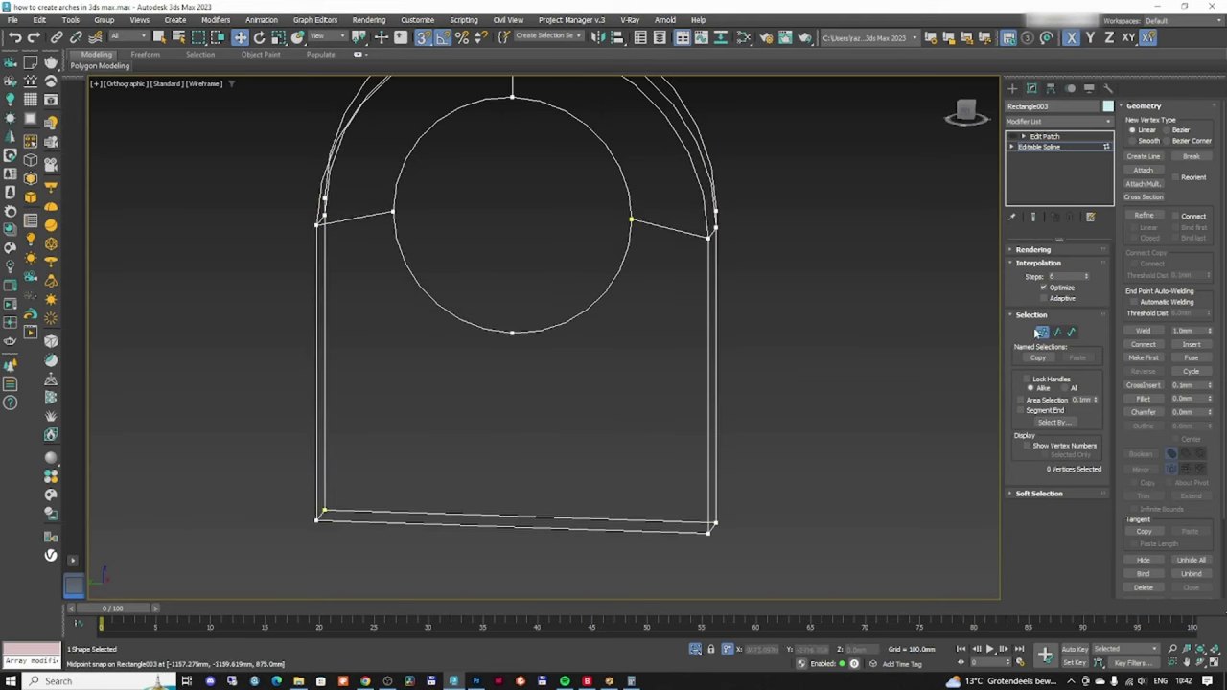
- Refine the circle with one extra vertex midway along its lower-left arc and one along its lower-right arc
{"action": "left_click", "coordinate": [1142, 216]}
{"action": "left_click", "coordinate": [596, 301]}
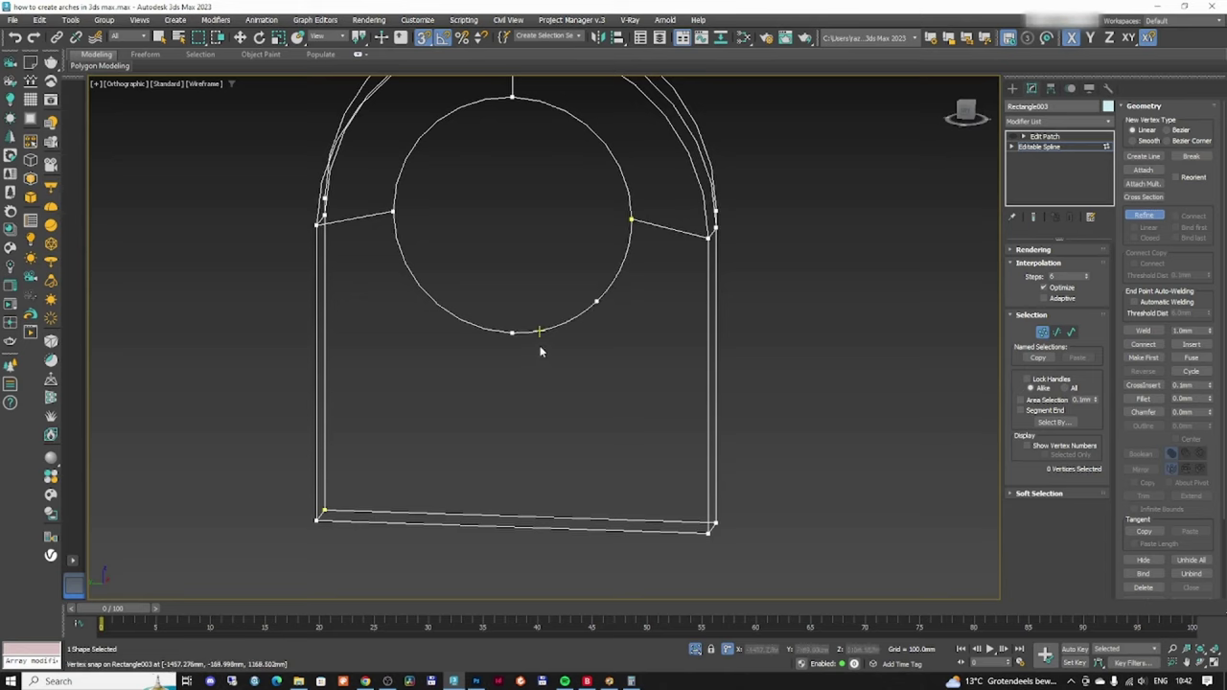
{"action": "right_click", "coordinate": [490, 292]}
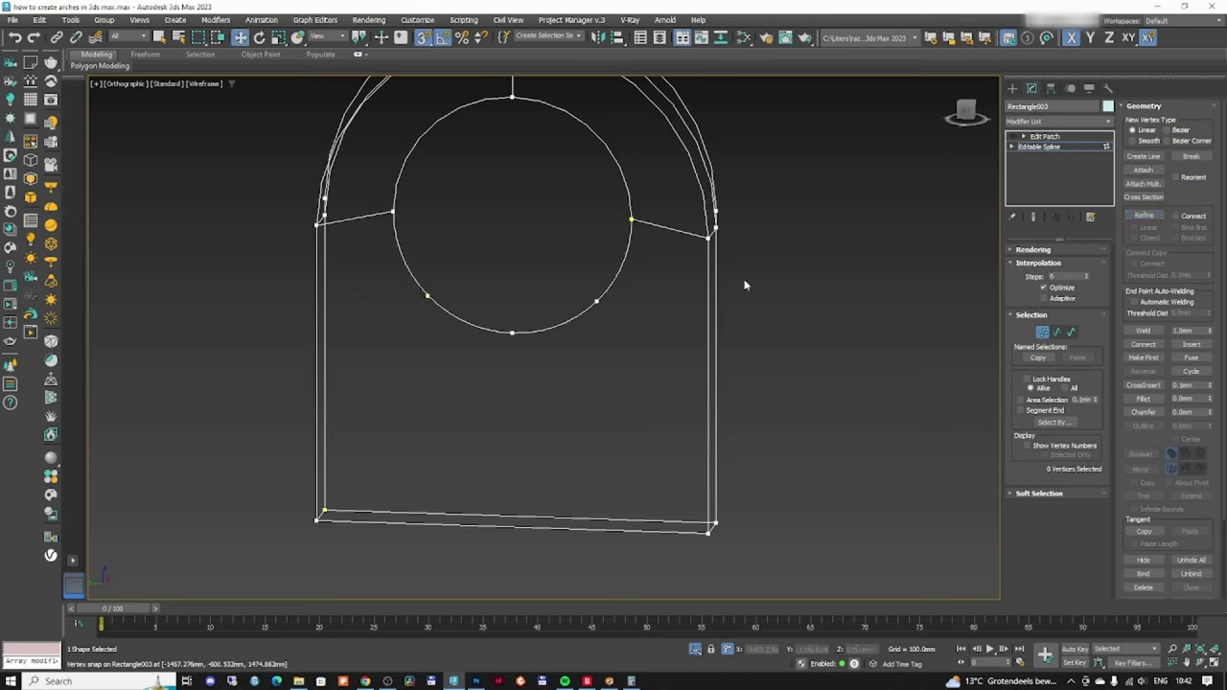
- Draw lines from the circle's new lower-right and lower-left vertices to the matching base corners
{"action": "left_click", "coordinate": [1141, 157]}
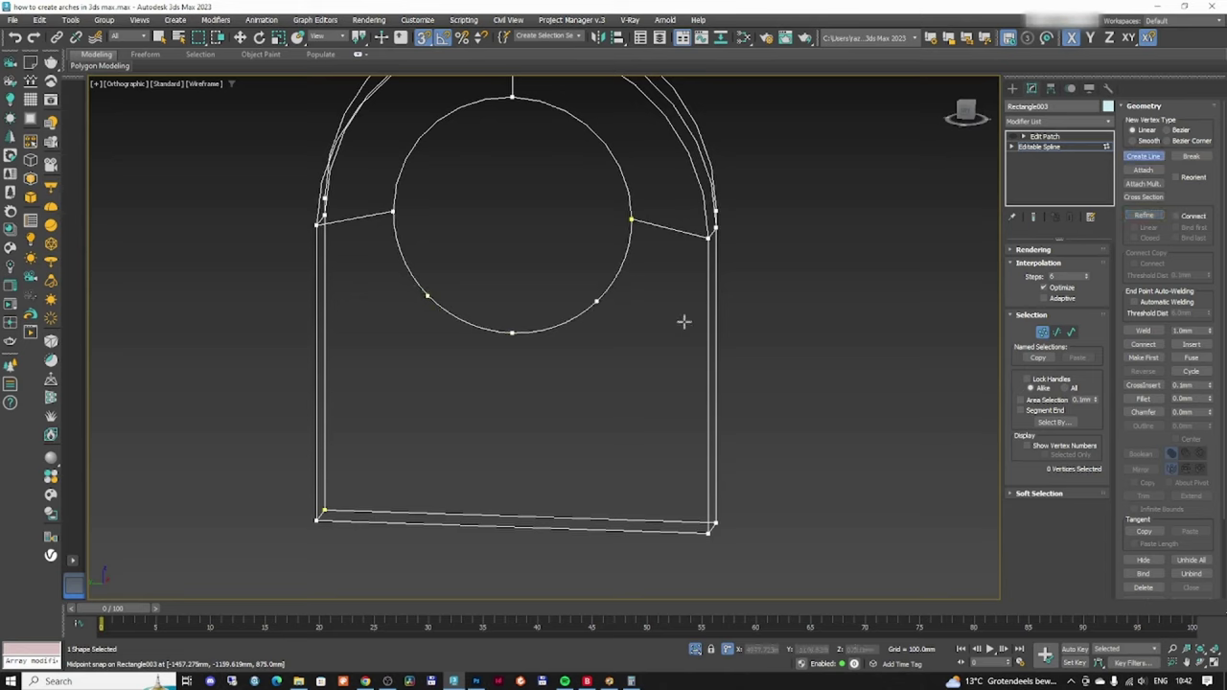
{"action": "left_click", "coordinate": [596, 302]}
{"action": "left_click", "coordinate": [709, 528]}
{"action": "left_click", "coordinate": [588, 348]}
{"action": "left_click", "coordinate": [426, 297]}
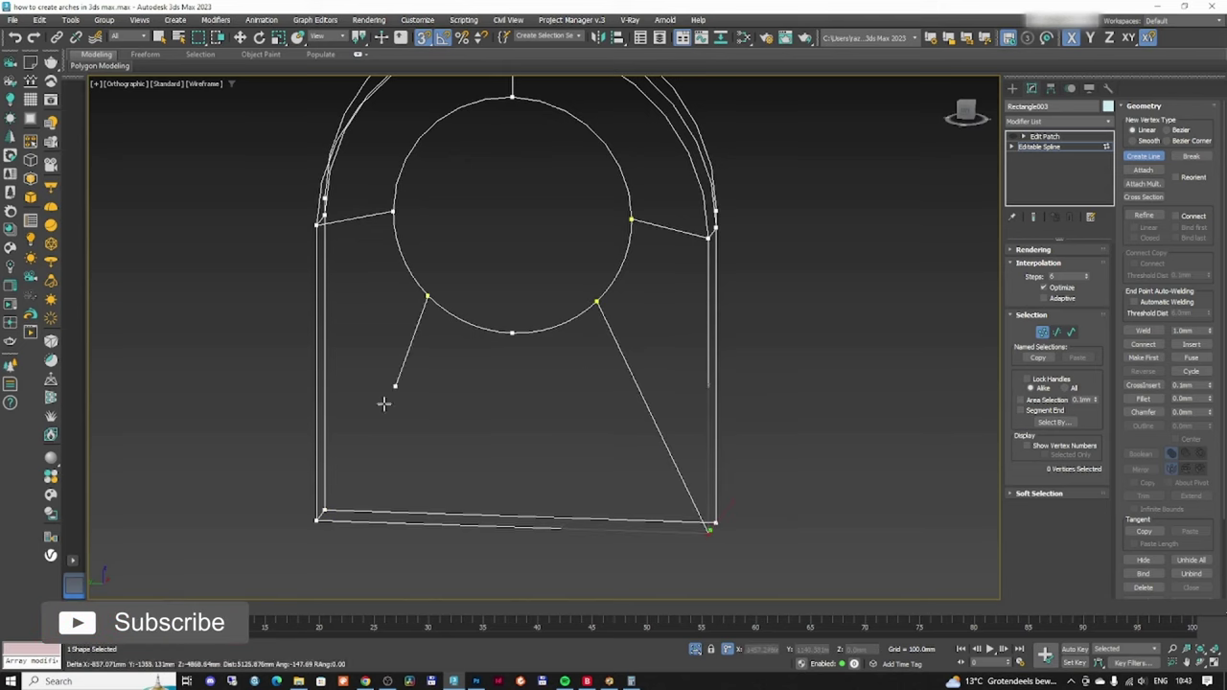
{"action": "left_click", "coordinate": [319, 516]}
- Refine both base edges at their midpoints with Connect enabled, starting the connection from the circle's bottom vertex
{"action": "left_click", "coordinate": [1176, 216]}
{"action": "left_click", "coordinate": [1160, 217]}
{"action": "left_click", "coordinate": [511, 332]}
{"action": "left_click", "coordinate": [513, 527]}
{"action": "left_click", "coordinate": [521, 516]}
{"action": "right_click", "coordinate": [536, 465]}
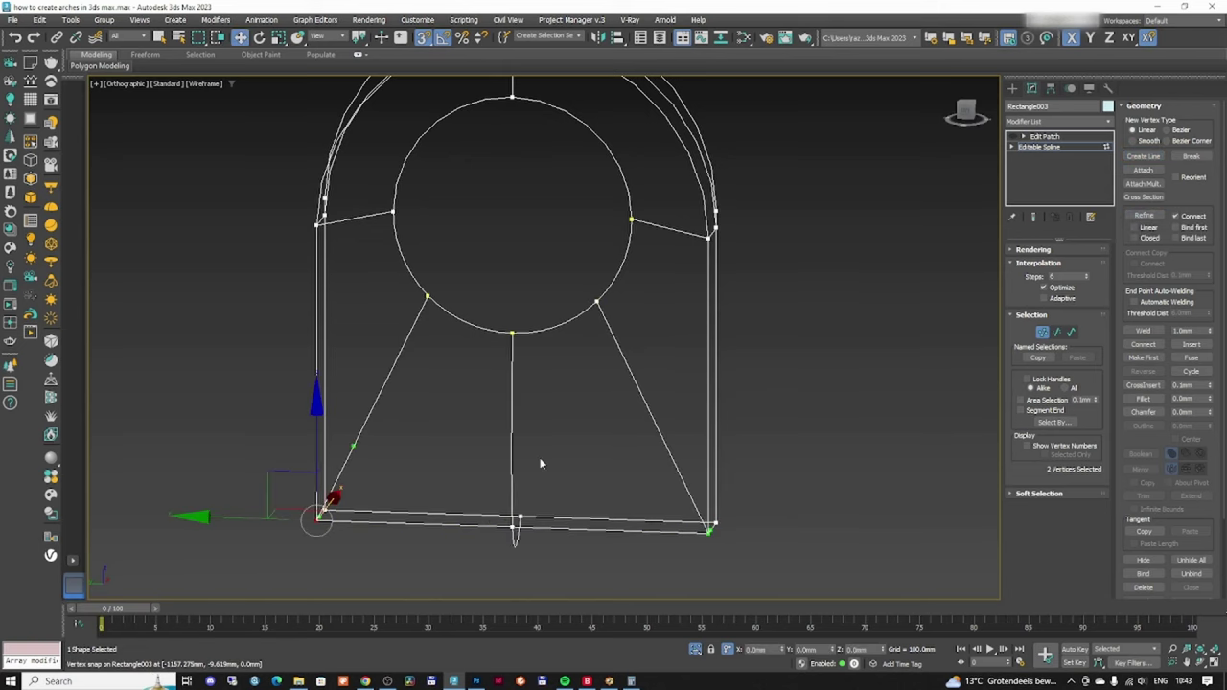
- Change the vertex type of the base midpoint vertices to straighten the curved connecting line
{"action": "middle_click_drag", "start_coordinate": [539, 463], "coordinate": [554, 440], "text": "alt"}
{"action": "left_click", "coordinate": [509, 488]}
{"action": "right_click", "coordinate": [567, 477]}
{"action": "left_click", "coordinate": [552, 437]}
{"action": "left_click", "coordinate": [553, 478]}
{"action": "right_click", "coordinate": [534, 416]}
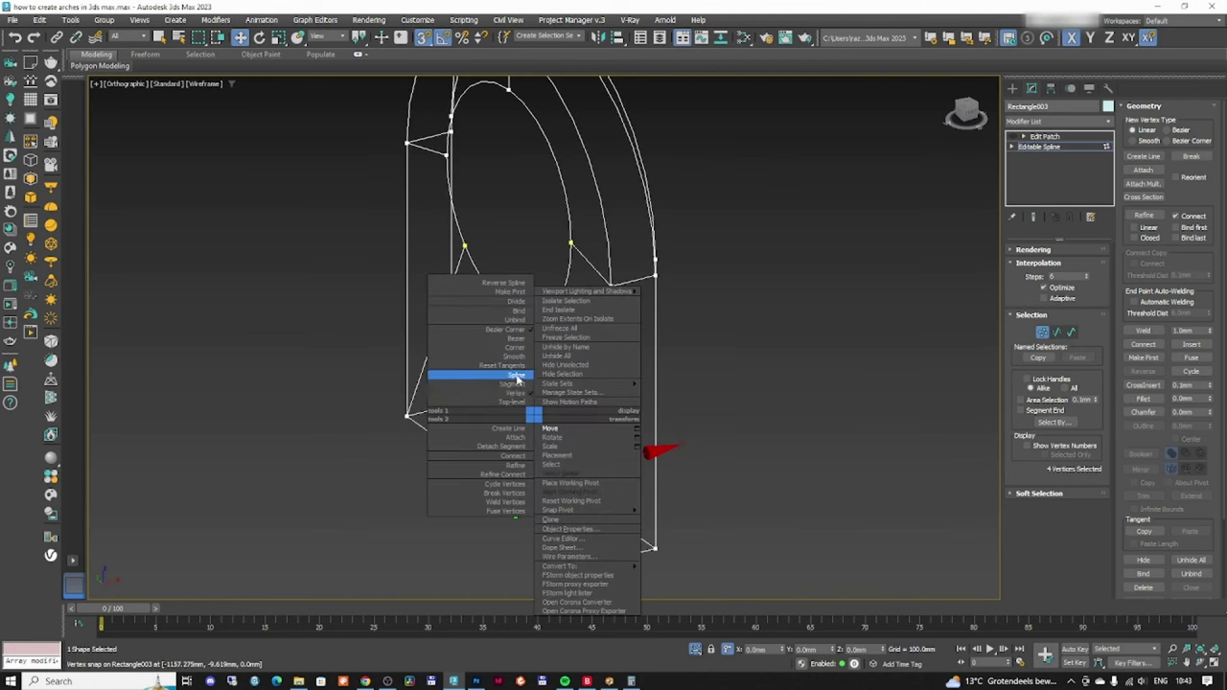
{"action": "left_click", "coordinate": [518, 376]}
- Examine the surface produced by the Edit Patch modifier in shaded view
{"action": "left_click", "coordinate": [1042, 332]}
{"action": "left_click", "coordinate": [1045, 136]}
{"action": "key", "text": "F3"}
{"action": "mouse_move", "coordinate": [528, 364]}
{"action": "middle_mouse_down"}
{"action": "mouse_move", "coordinate": [533, 408]}
{"action": "mouse_move", "coordinate": [628, 361]}
{"action": "mouse_move", "coordinate": [682, 405]}
{"action": "mouse_move", "coordinate": [571, 397]}
{"action": "mouse_move", "coordinate": [609, 408]}
{"action": "middle_mouse_up"}
{"action": "scroll", "coordinate": [539, 412], "scroll_direction": "down", "scroll_amount": 4}
{"action": "scroll", "coordinate": [570, 397], "scroll_direction": "up", "scroll_amount": 4}
{"action": "key", "text": "F3"}
- Select the circle's six segments in the base spline and copy them by -100 mm along X
{"action": "left_click", "coordinate": [1040, 147]}
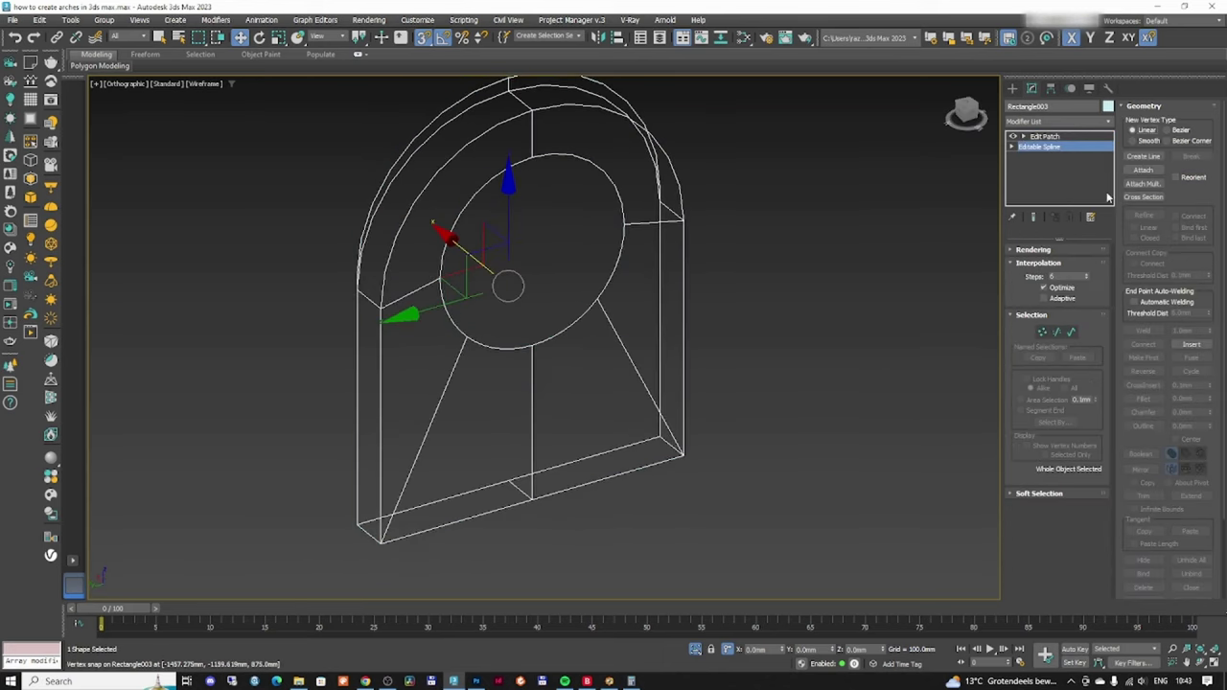
{"action": "left_click", "coordinate": [1058, 331]}
{"action": "left_click", "coordinate": [556, 333]}
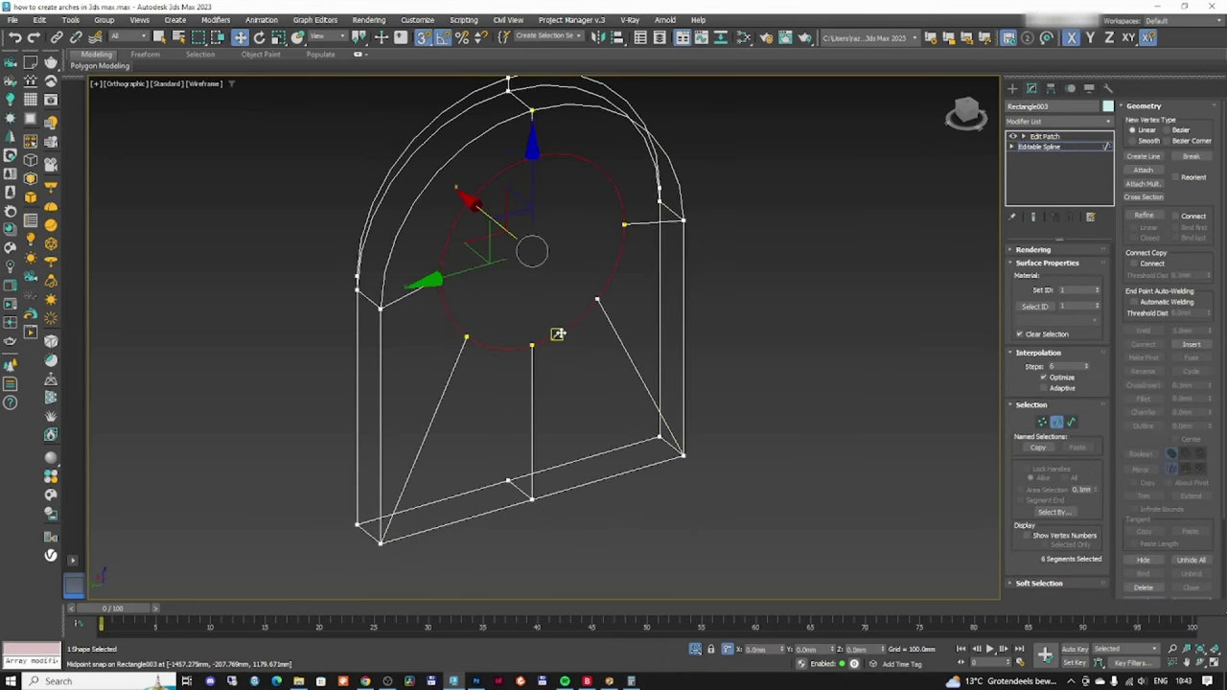
{"action": "middle_click_drag", "start_coordinate": [555, 335], "coordinate": [493, 251], "text": "alt"}
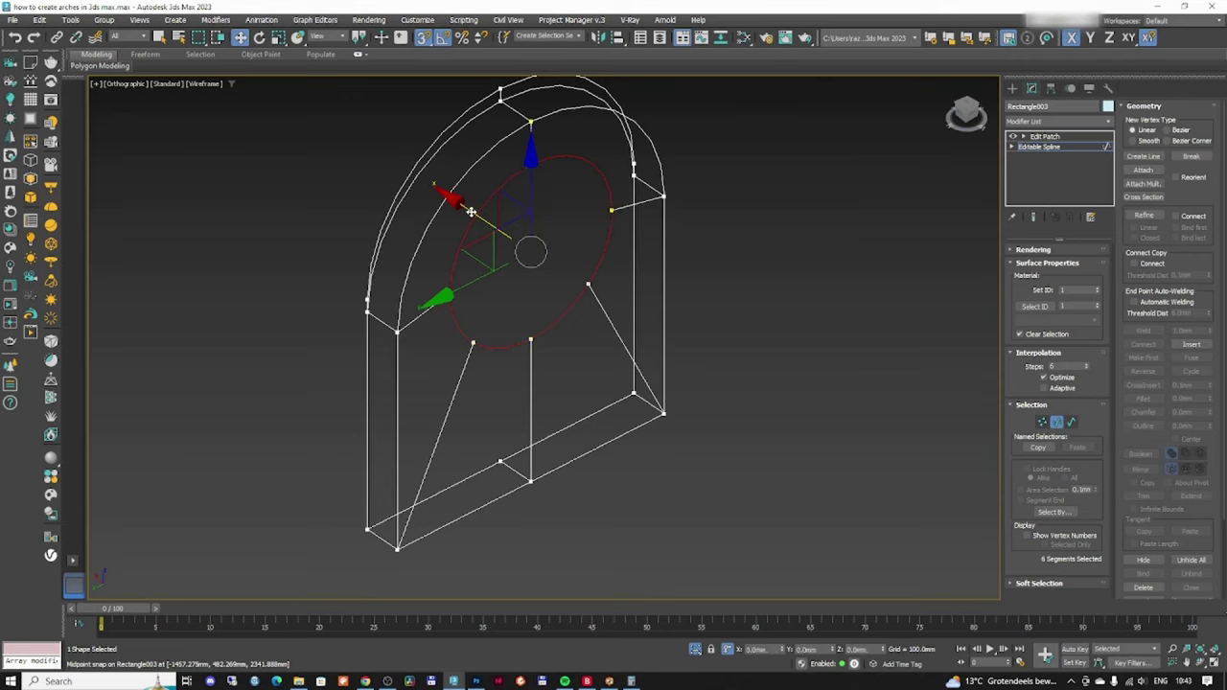
{"action": "type", "text": "-100"}
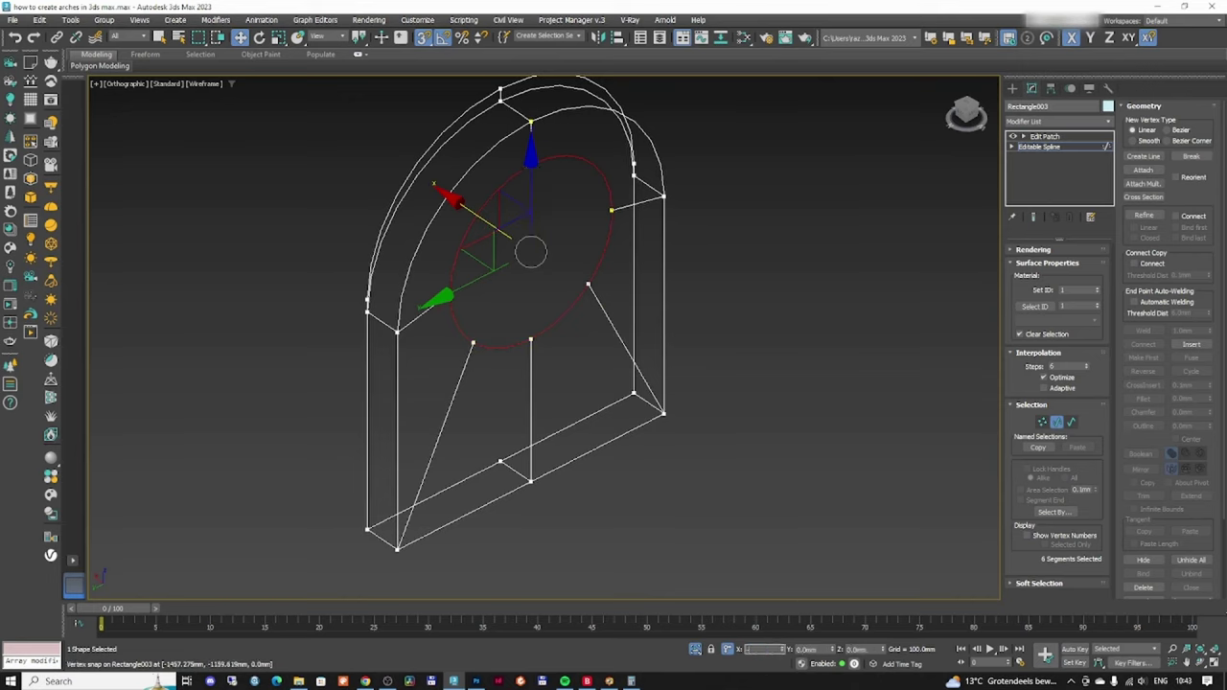
{"action": "key", "text": "Return"}
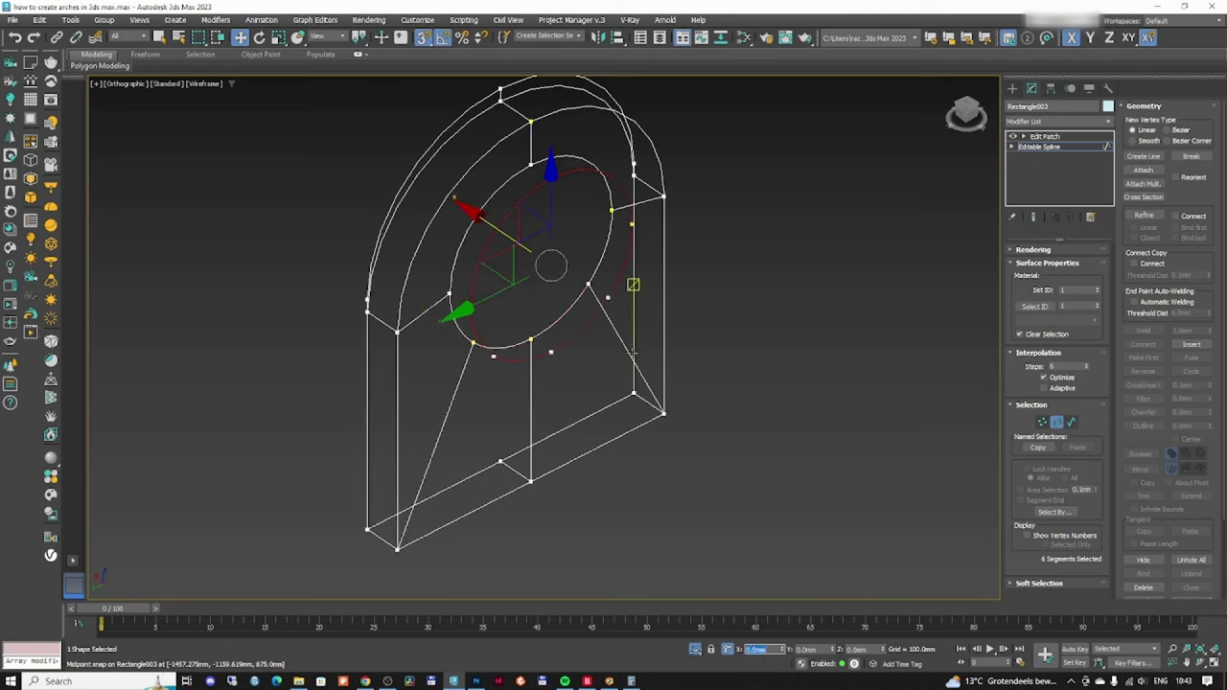
- Draw lines joining the two circles at their top, left, lower-left and bottom vertex pairs
{"action": "middle_click_drag", "start_coordinate": [774, 577], "coordinate": [712, 351], "text": "alt"}
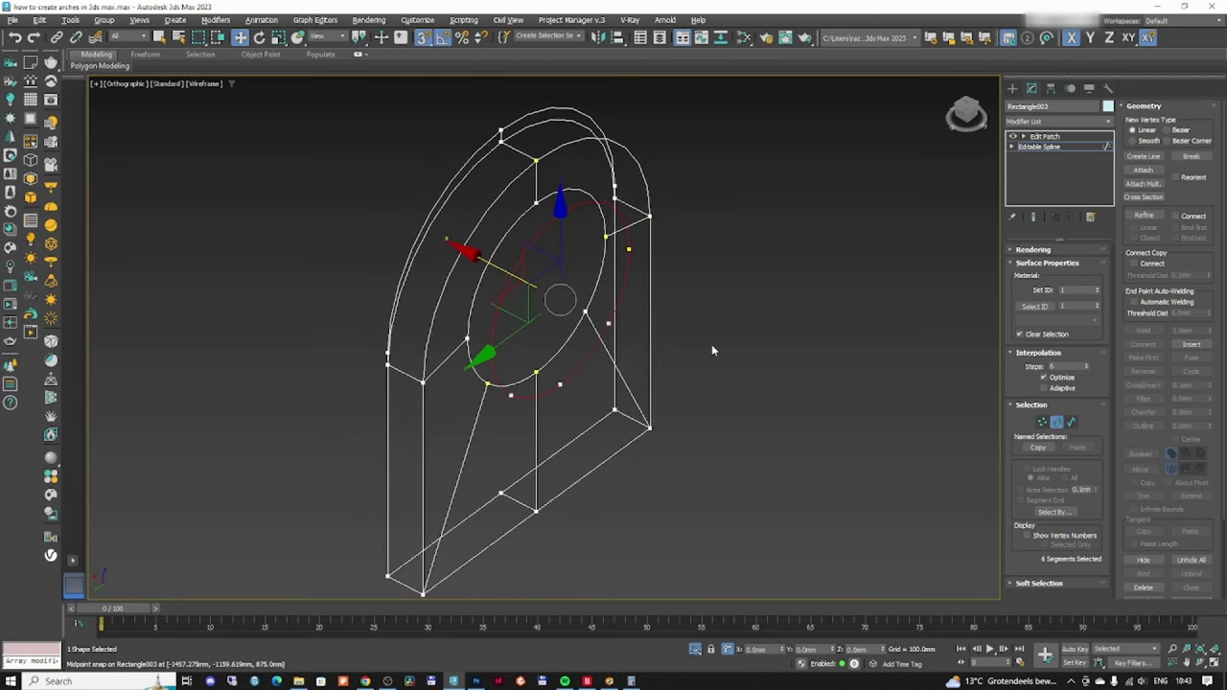
{"action": "key", "text": "1"}
{"action": "left_click", "coordinate": [1144, 156]}
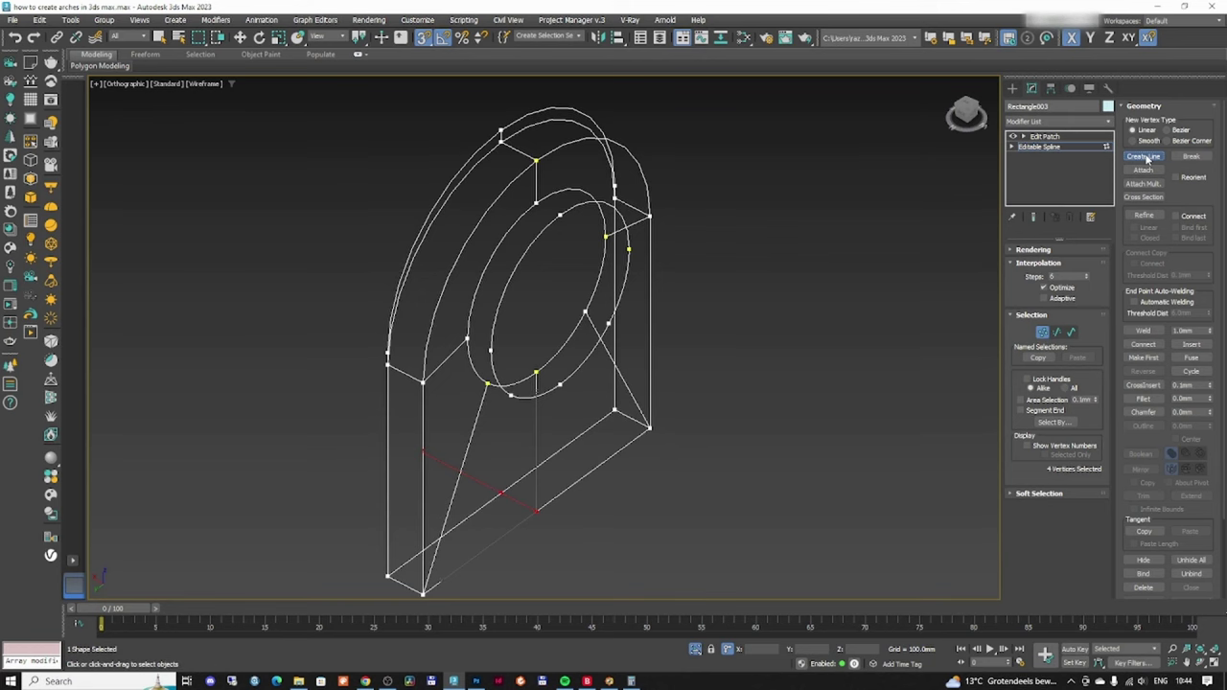
{"action": "scroll", "coordinate": [588, 207], "scroll_direction": "up", "scroll_amount": 5}
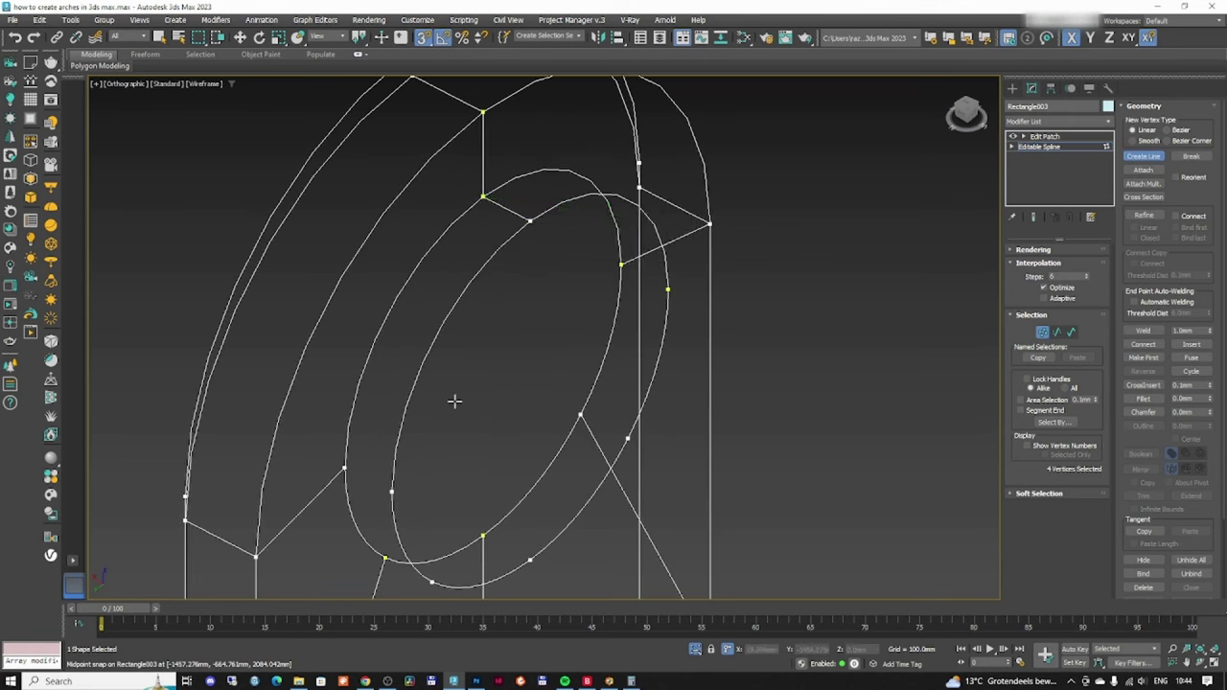
{"action": "scroll", "coordinate": [455, 401], "scroll_direction": "up", "scroll_amount": 2}
{"action": "left_click", "coordinate": [339, 389]}
{"action": "left_click", "coordinate": [409, 422]}
{"action": "scroll", "coordinate": [451, 565], "scroll_direction": "up", "scroll_amount": 4}
{"action": "left_click", "coordinate": [345, 469]}
{"action": "left_click", "coordinate": [477, 536]}
{"action": "left_click", "coordinate": [621, 406]}
{"action": "left_click", "coordinate": [754, 472]}
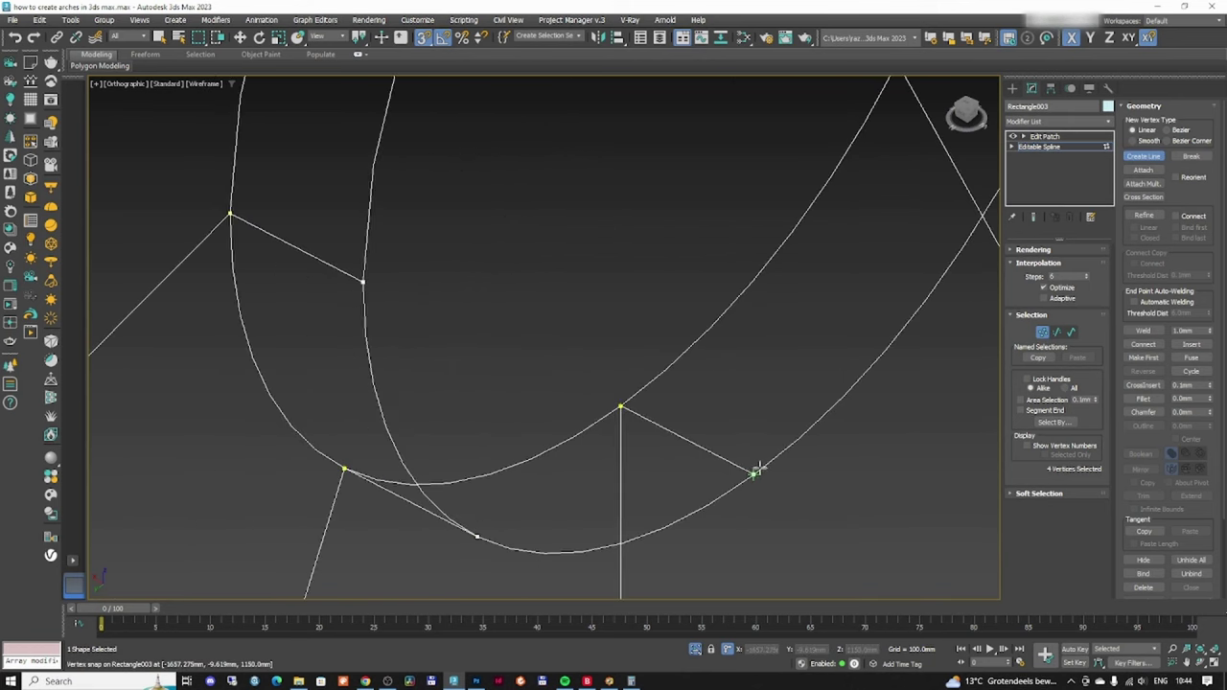
- Draw lines joining the two circles at their lower-right and right vertex pairs
{"action": "middle_click_drag", "start_coordinate": [881, 86], "coordinate": [572, 303]}
{"action": "left_click", "coordinate": [577, 300]}
{"action": "left_click", "coordinate": [709, 370]}
{"action": "scroll", "coordinate": [707, 368], "scroll_direction": "down", "scroll_amount": 2}
{"action": "scroll", "coordinate": [660, 299], "scroll_direction": "up", "scroll_amount": 2}
{"action": "left_click", "coordinate": [622, 351]}
{"action": "left_click", "coordinate": [754, 418]}
{"action": "right_click", "coordinate": [917, 340]}
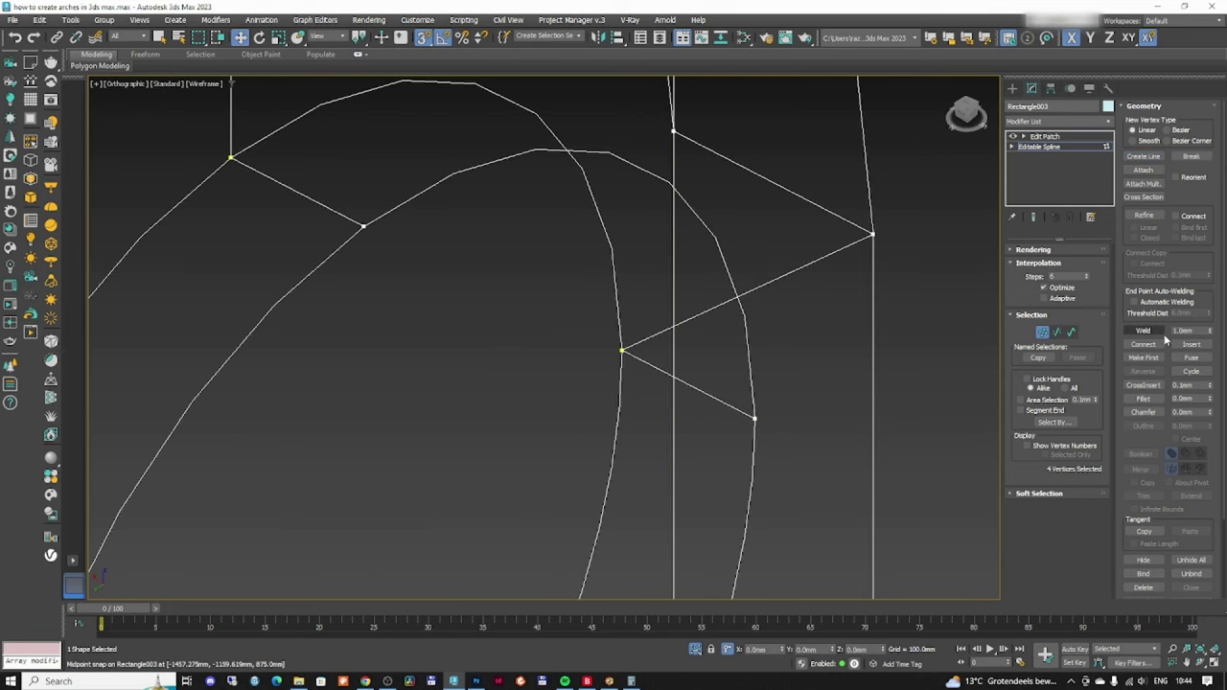
- Weld all vertices of the spline cage and inspect the resulting Edit Patch surface in shaded view
{"action": "key", "text": "ctrl+a"}
{"action": "left_click", "coordinate": [1140, 331]}
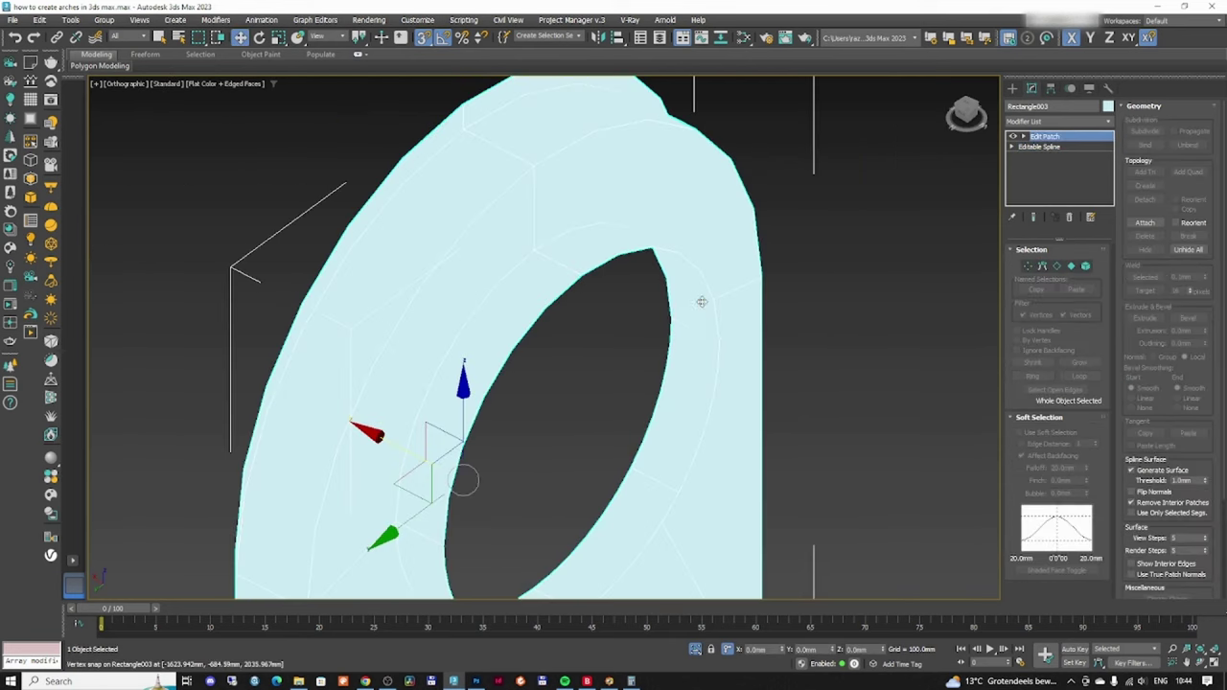
{"action": "mouse_move", "coordinate": [699, 301]}
{"action": "middle_mouse_down", "text": "alt"}
{"action": "mouse_move", "coordinate": [594, 287]}
{"action": "mouse_move", "coordinate": [533, 342]}
{"action": "mouse_move", "coordinate": [493, 355]}
{"action": "middle_mouse_up", "text": "alt"}
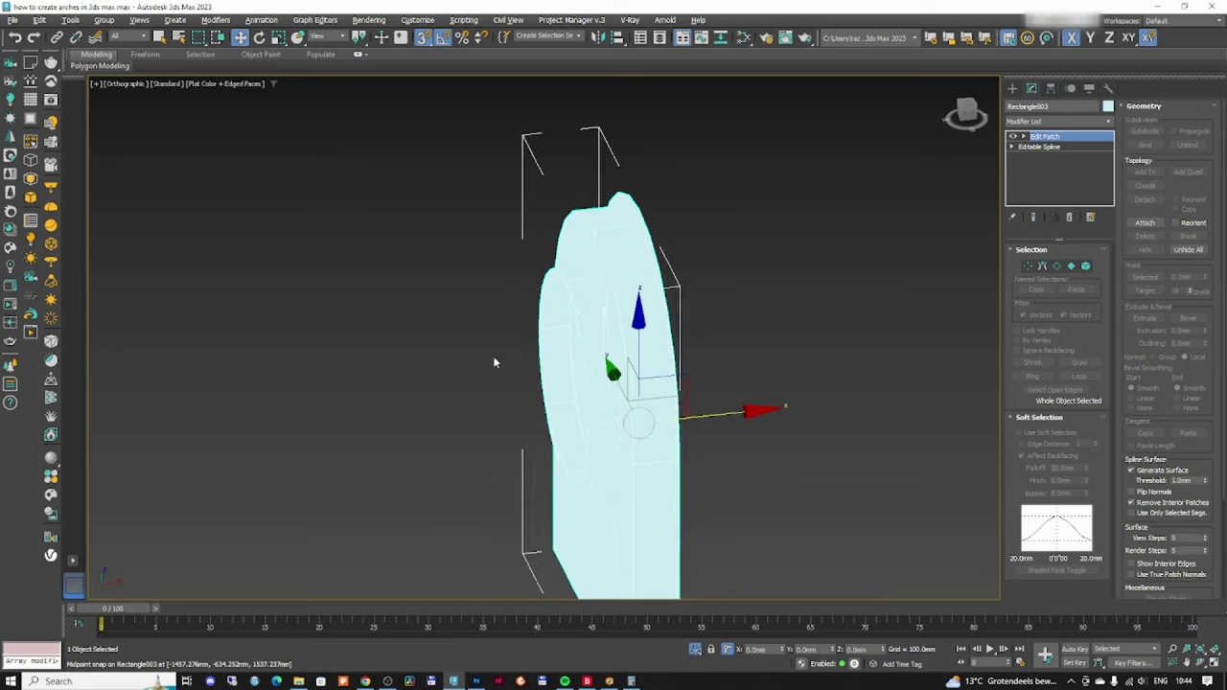
{"action": "scroll", "coordinate": [493, 355], "scroll_direction": "down", "scroll_amount": 2}
- Set the Edit Patch surface's View Steps and Render Steps to 32
{"action": "key", "text": "F3"}
{"action": "left_click_drag", "start_coordinate": [1188, 537], "coordinate": [1009, 507]}
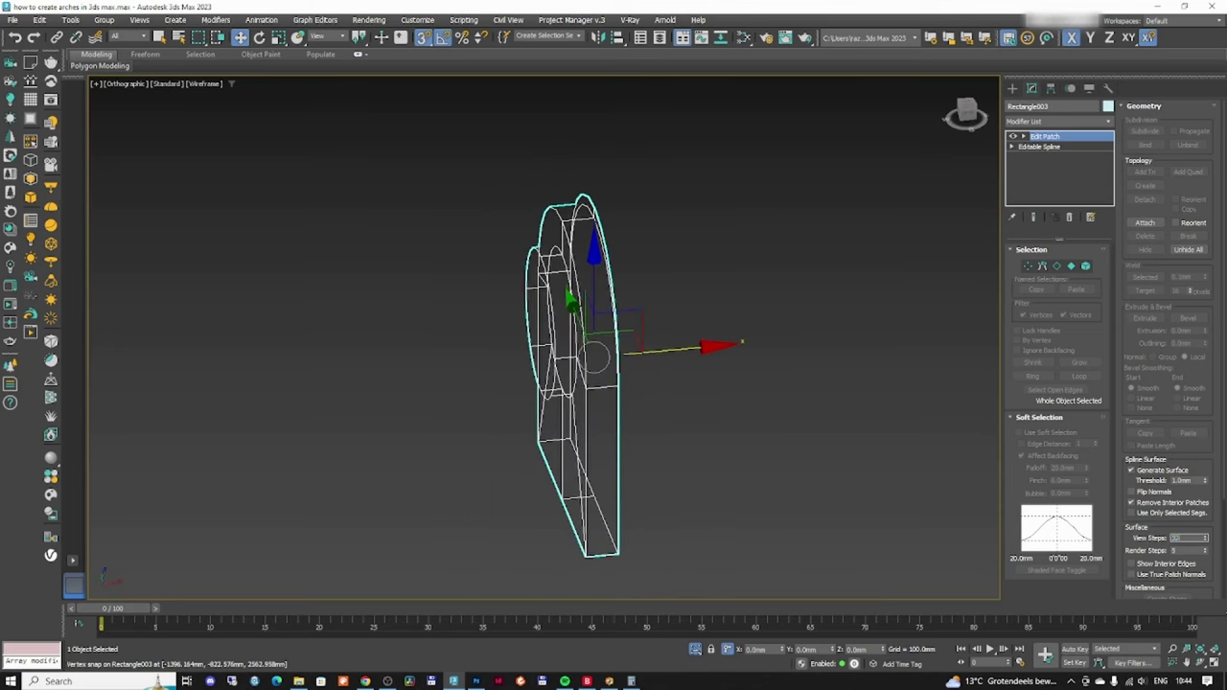
{"action": "type", "text": "32"}
{"action": "key", "text": "Tab"}
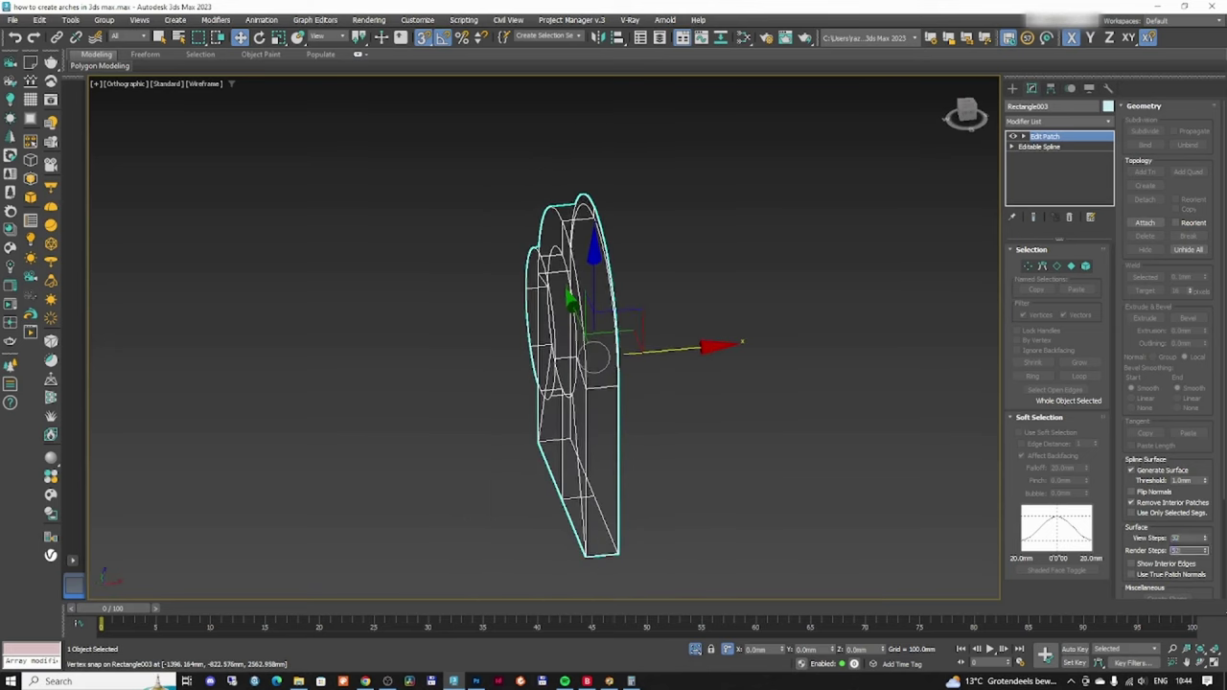
- Unhide all objects and compare the niche with the other geometry in shaded and wireframe display
{"action": "key", "text": "F3"}
{"action": "mouse_move", "coordinate": [677, 361]}
{"action": "middle_mouse_down"}
{"action": "mouse_move", "coordinate": [672, 383]}
{"action": "mouse_move", "coordinate": [496, 354]}
{"action": "mouse_move", "coordinate": [517, 365]}
{"action": "middle_mouse_up"}
{"action": "right_click", "coordinate": [698, 345]}
{"action": "left_click", "coordinate": [801, 287]}
{"action": "key", "text": "F3"}
{"action": "key", "text": "F3"}
{"action": "key", "text": "F3"}
{"action": "key", "text": "F3"}
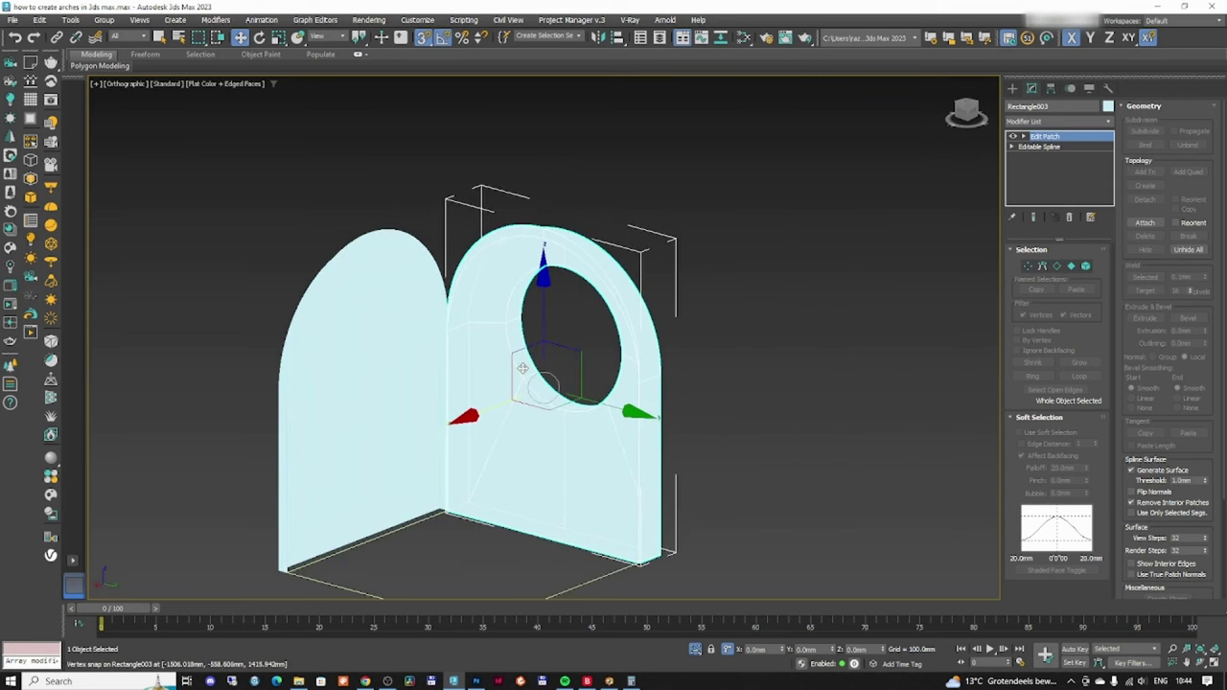
- Show the dimensioned reference image as the viewport background and compare the wireframe model with it
{"action": "key", "text": "alt+b"}
{"action": "left_click", "coordinate": [476, 305]}
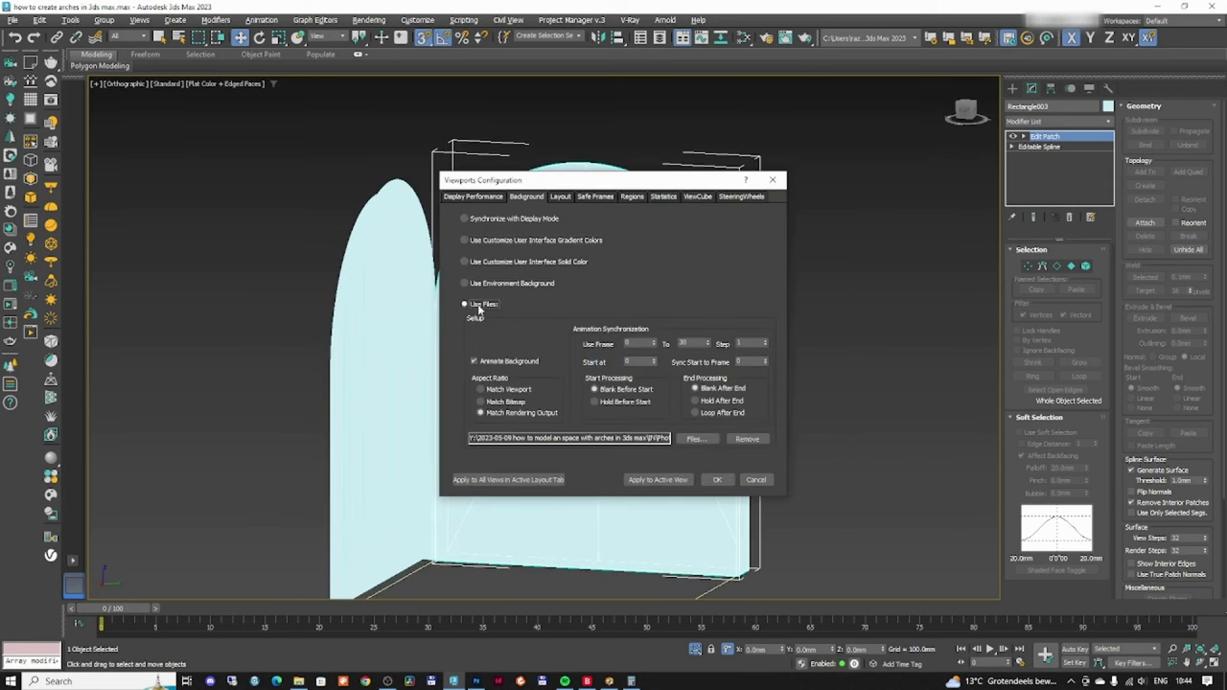
{"action": "left_click", "coordinate": [677, 478]}
{"action": "left_click", "coordinate": [717, 479]}
{"action": "key", "text": "F3"}
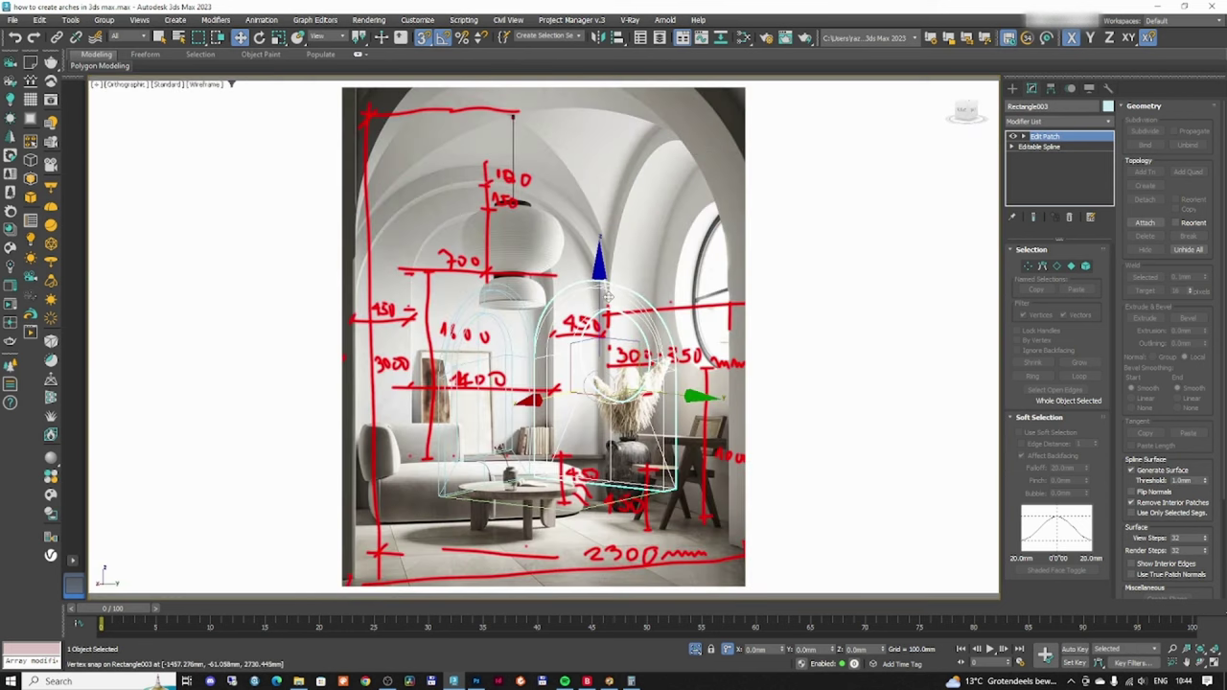
{"action": "scroll", "coordinate": [607, 298], "scroll_direction": "up", "scroll_amount": 2}
{"action": "middle_click_drag", "start_coordinate": [607, 297], "coordinate": [611, 322], "text": "alt"}
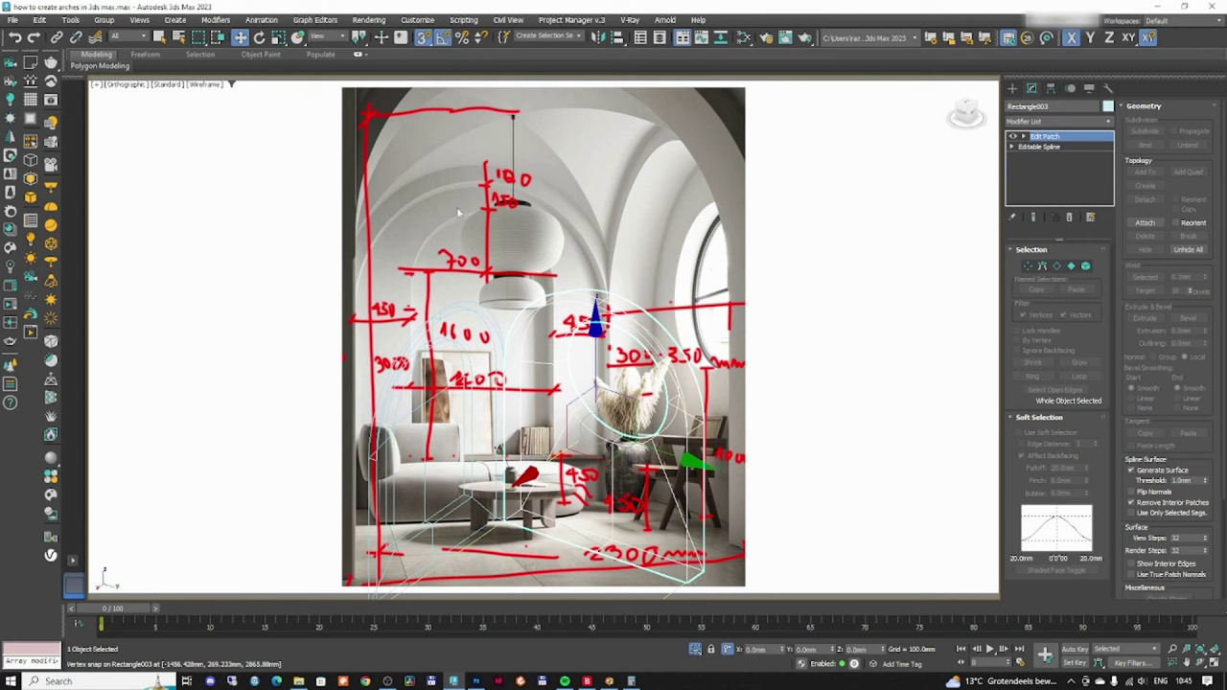
{"action": "middle_click_drag", "start_coordinate": [467, 374], "coordinate": [793, 348], "text": "alt"}
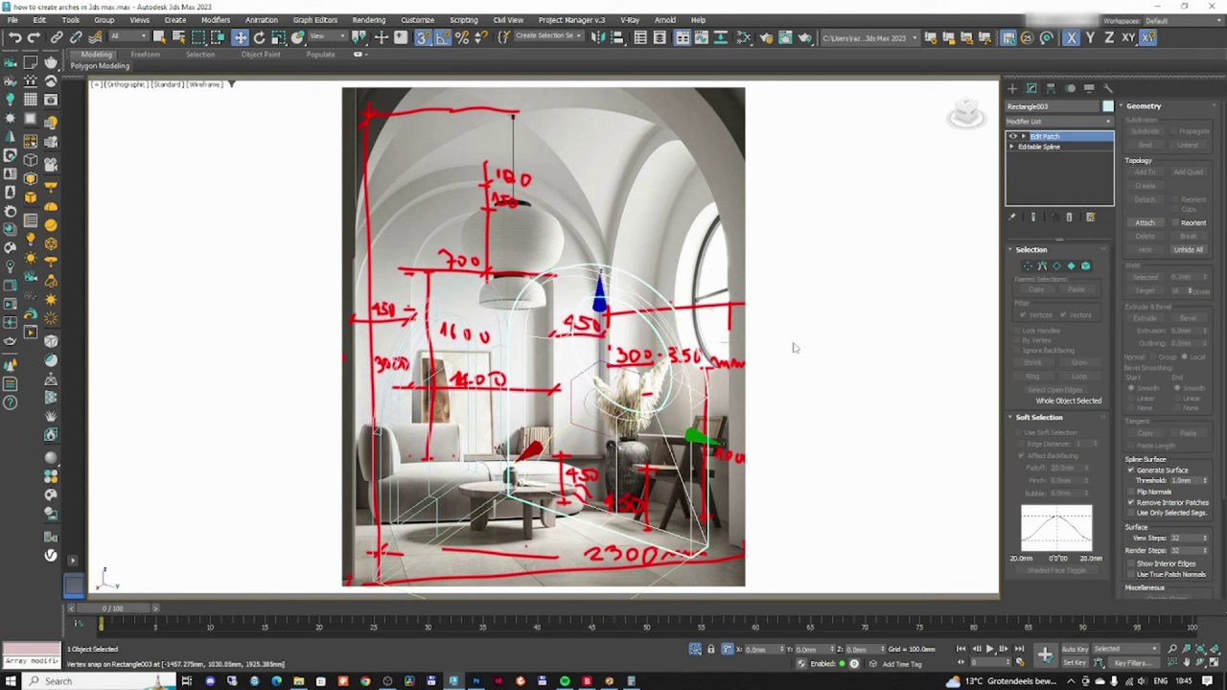
- Set the viewport background back to Synchronize with Display Mode and apply it to the active view
{"action": "key", "text": "alt+b"}
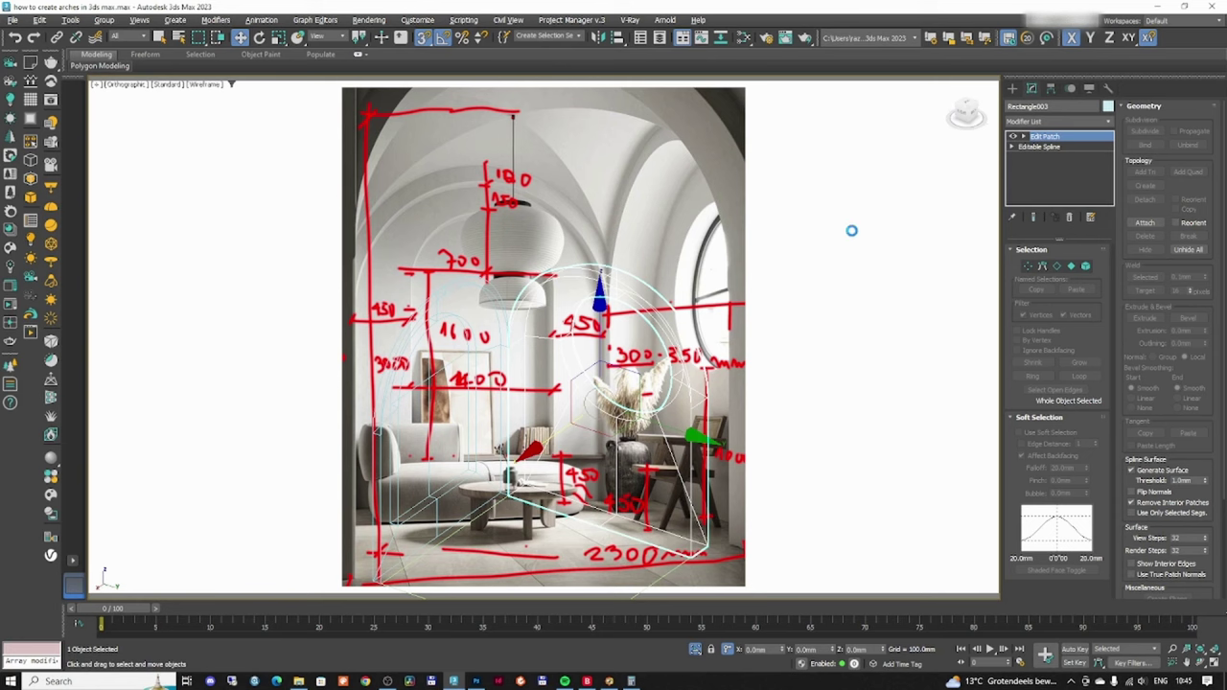
{"action": "left_click", "coordinate": [466, 218]}
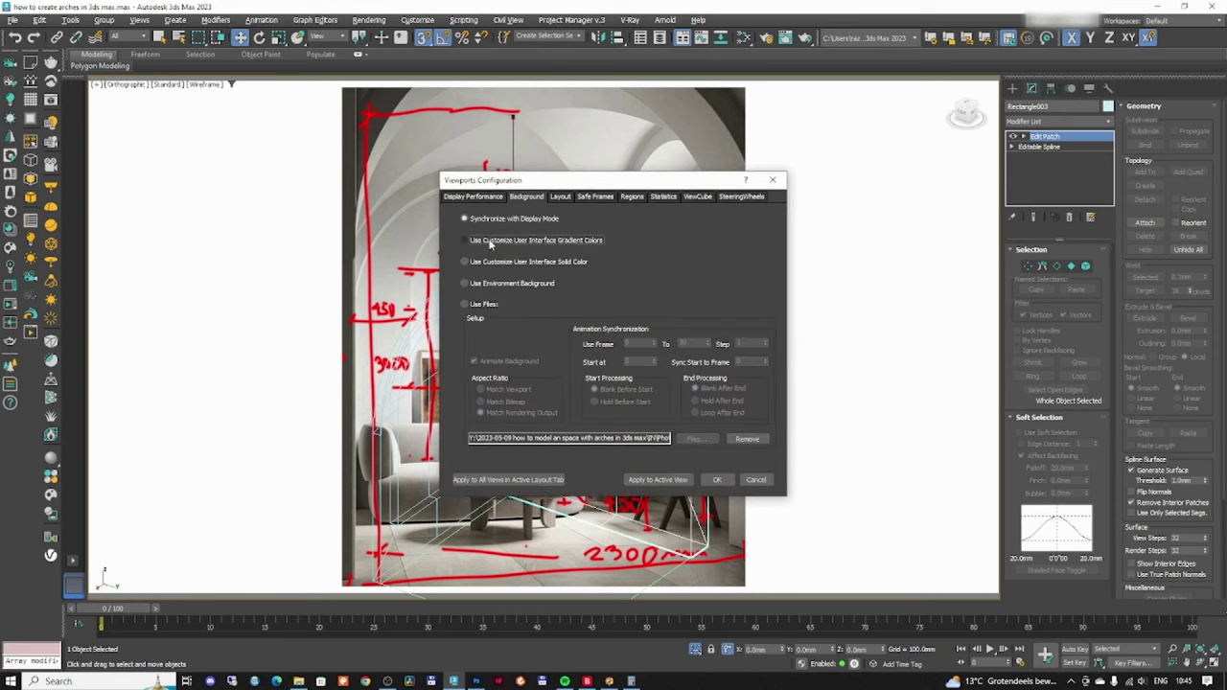
{"action": "left_click", "coordinate": [678, 480]}
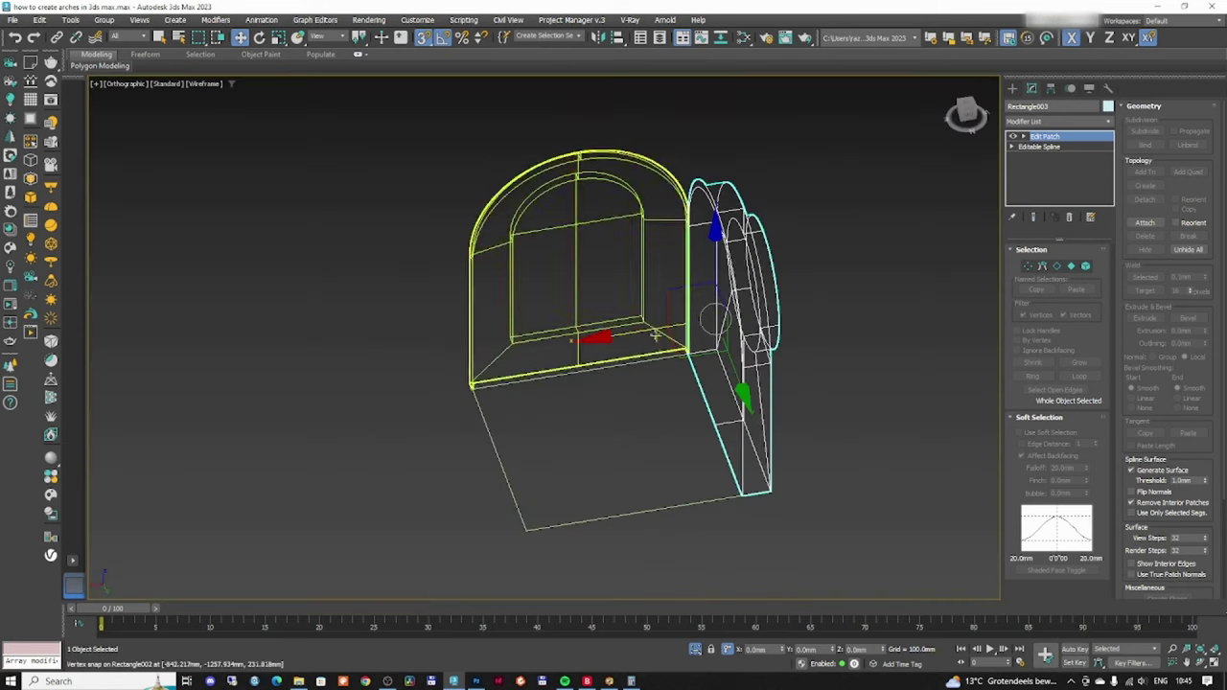
- Copy the window wall to the opposite side, mirror it along X, and snap it to the corner of the floor rectangle
{"action": "left_click_drag", "start_coordinate": [644, 331], "coordinate": [333, 403], "text": "shift"}
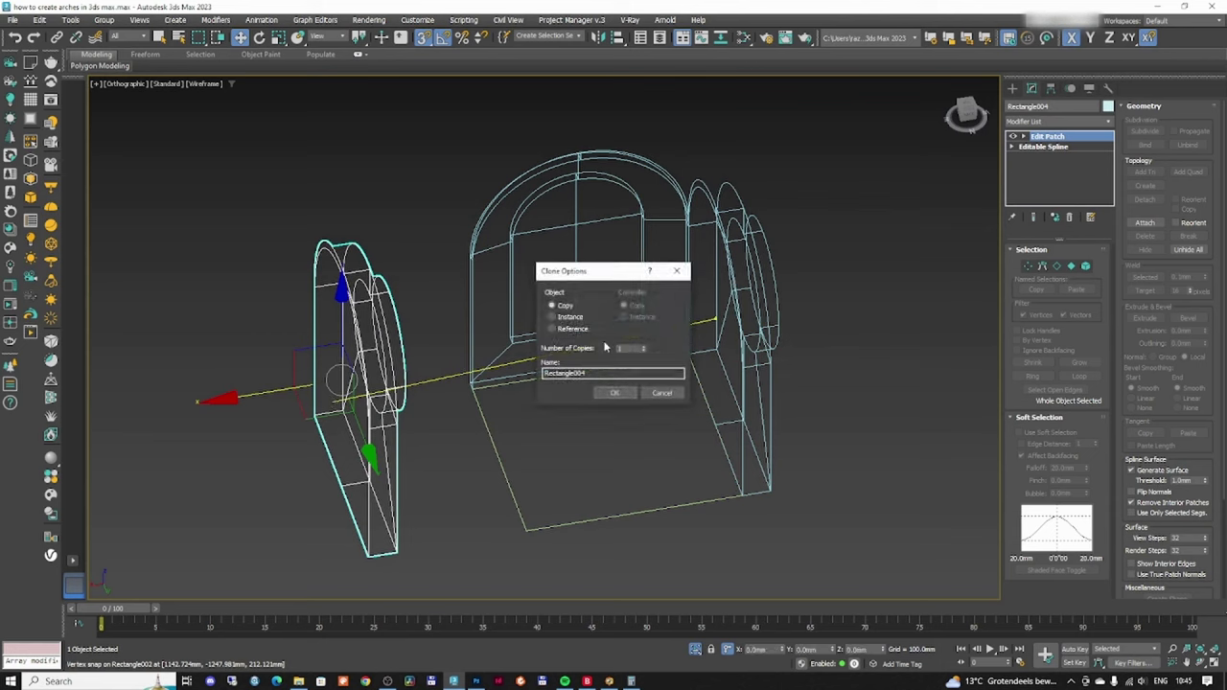
{"action": "left_click", "coordinate": [614, 393]}
{"action": "left_click", "coordinate": [596, 37]}
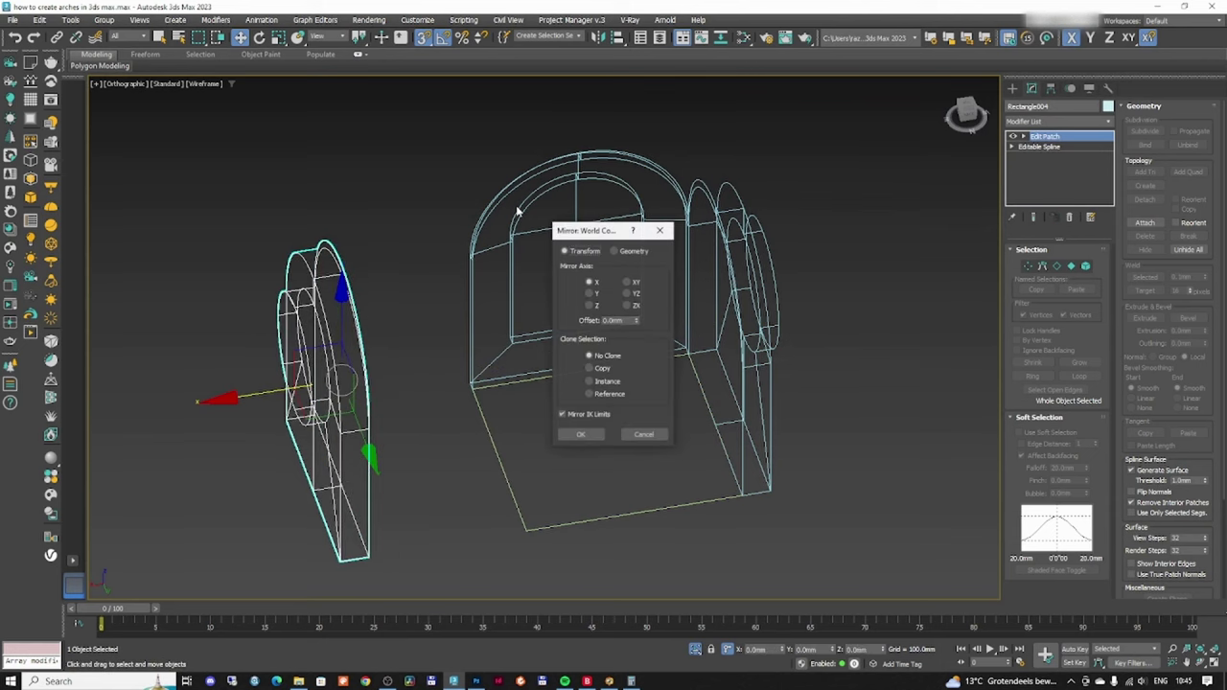
{"action": "left_click", "coordinate": [589, 433]}
{"action": "left_click_drag", "start_coordinate": [368, 558], "coordinate": [526, 530]}
{"action": "key", "text": "F3"}
{"action": "middle_click_drag", "start_coordinate": [627, 490], "coordinate": [694, 441], "text": "alt"}
{"action": "key", "text": "F3"}
- Delete the segments meeting at the middle vertex of the front bottom edge in the original window wall's spline
{"action": "left_click", "coordinate": [693, 364]}
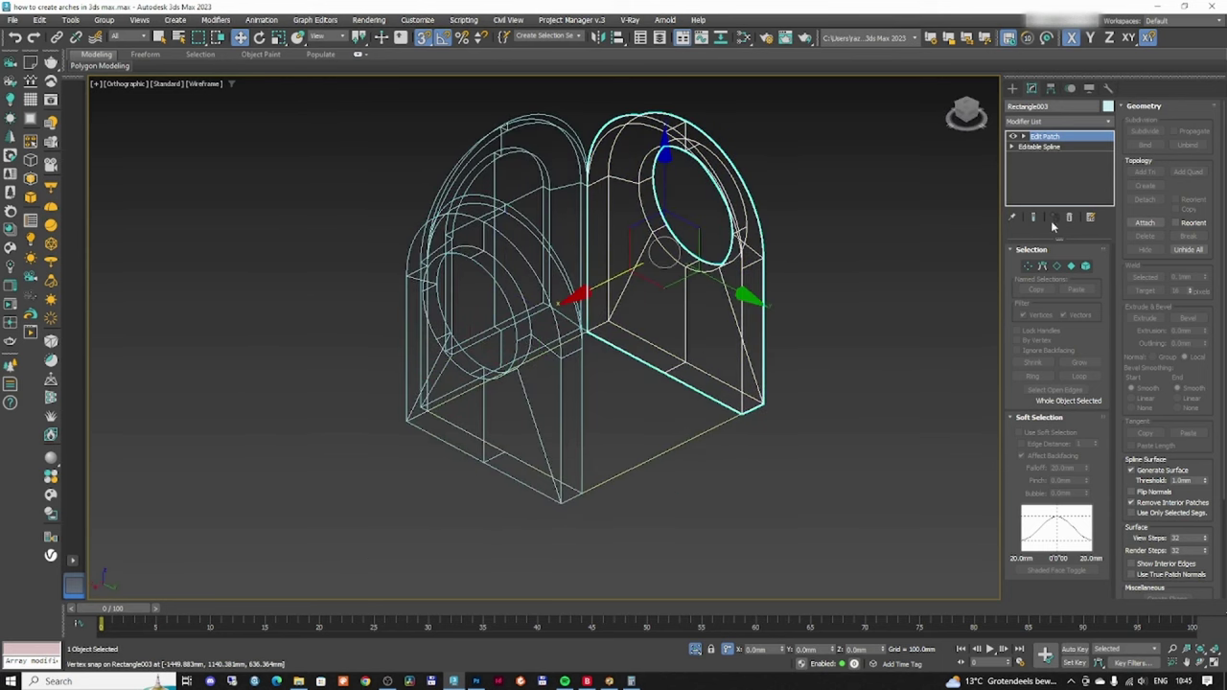
{"action": "left_click", "coordinate": [1039, 146]}
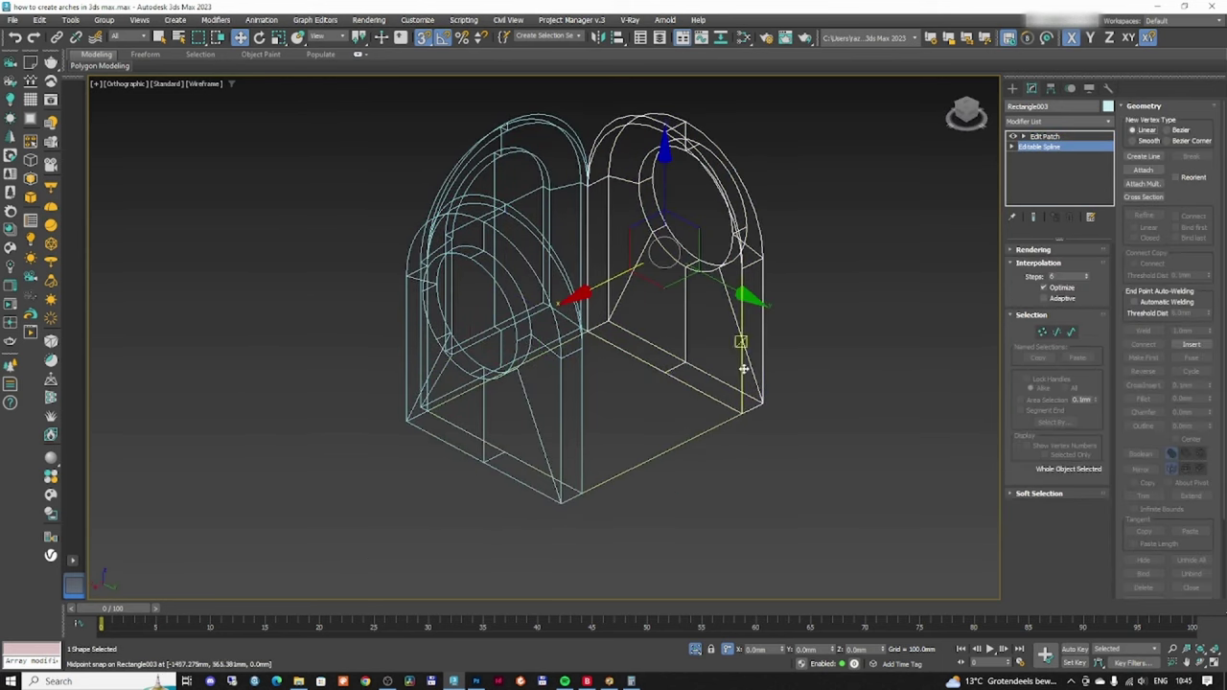
{"action": "left_click", "coordinate": [1055, 333]}
{"action": "scroll", "coordinate": [679, 380], "scroll_direction": "up", "scroll_amount": 8}
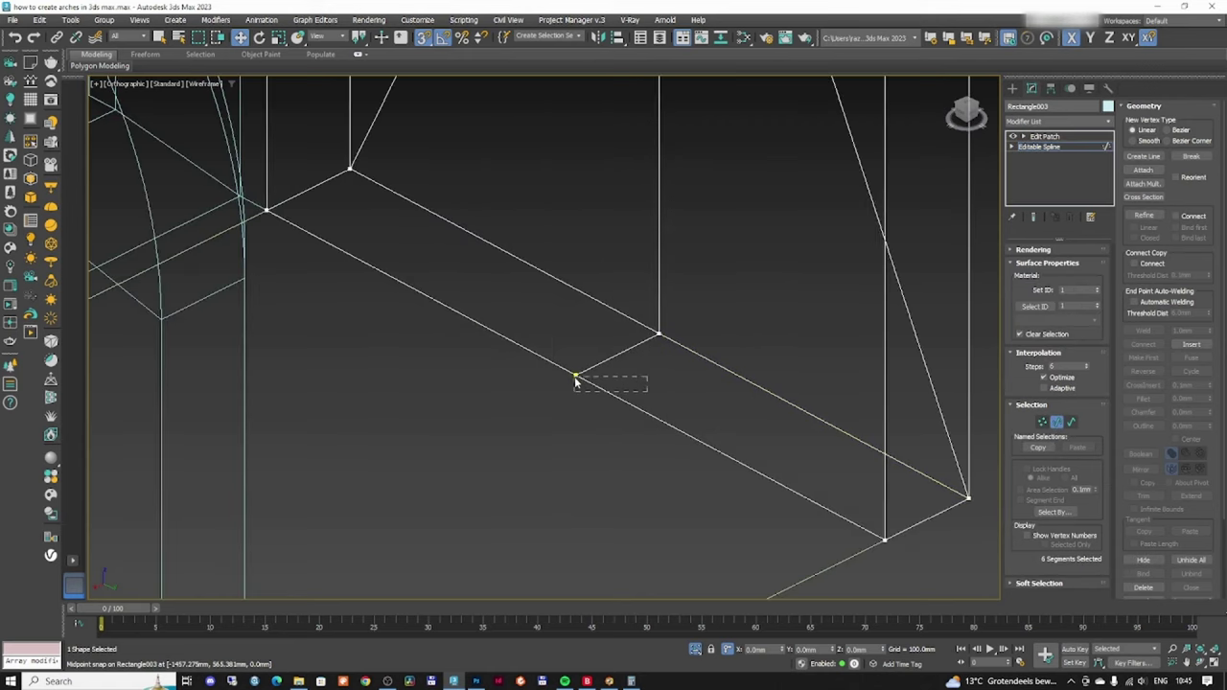
{"action": "left_click_drag", "start_coordinate": [576, 380], "coordinate": [566, 362]}
{"action": "key", "text": "Delete"}
{"action": "scroll", "coordinate": [596, 350], "scroll_direction": "down", "scroll_amount": 8}
{"action": "middle_click_drag", "start_coordinate": [598, 446], "coordinate": [507, 433], "text": "alt"}
{"action": "left_click", "coordinate": [1055, 421]}
{"action": "middle_click_drag", "start_coordinate": [607, 387], "coordinate": [486, 396], "text": "alt"}
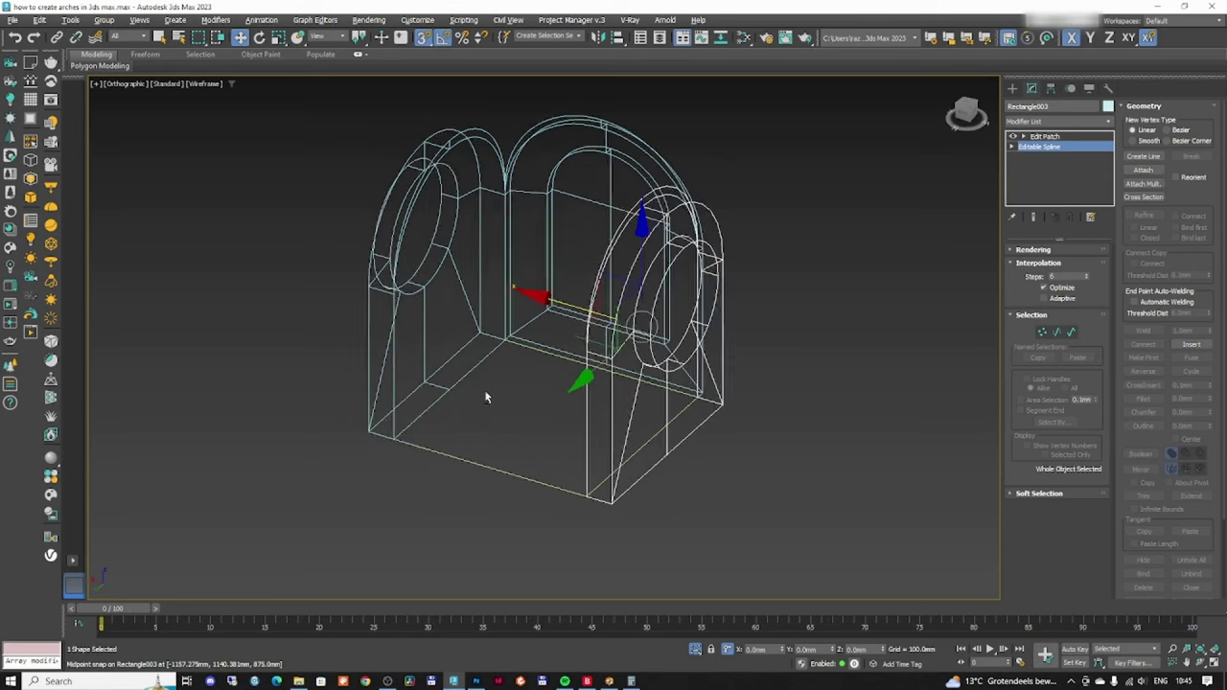
- Delete the window circle splines from the mirrored wall's editable spline
{"action": "scroll", "coordinate": [485, 397], "scroll_direction": "up", "scroll_amount": 3}
{"action": "left_click", "coordinate": [452, 310]}
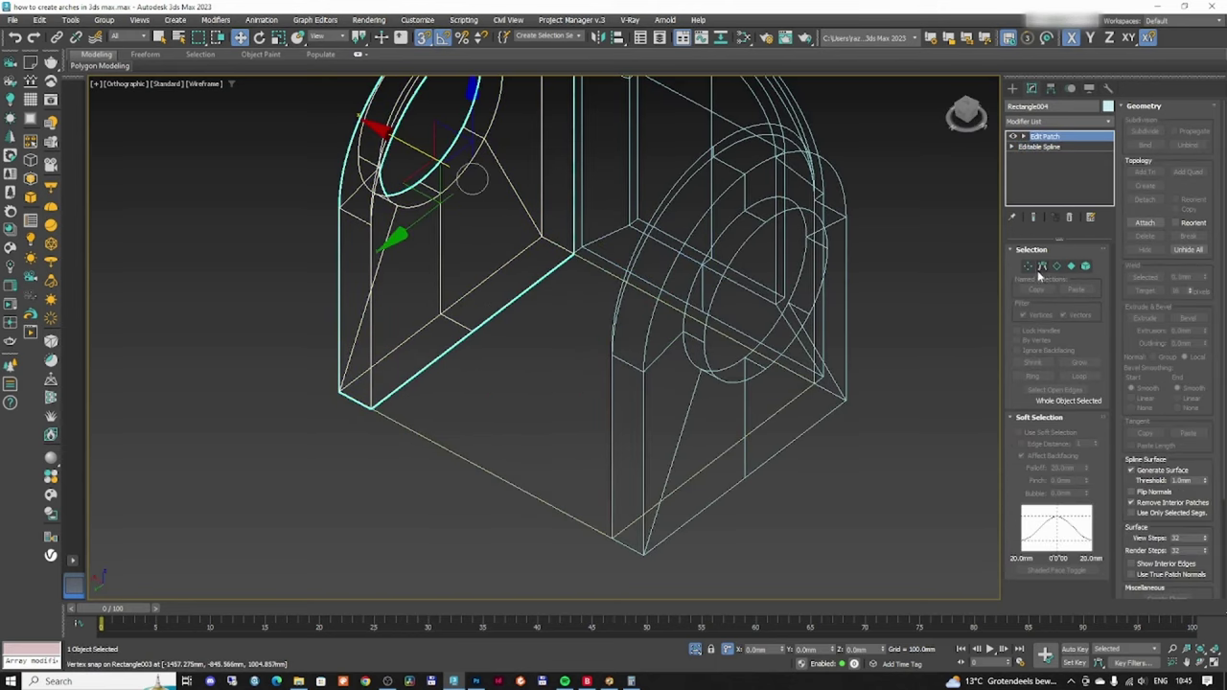
{"action": "left_click", "coordinate": [1039, 147]}
{"action": "left_click", "coordinate": [1056, 331]}
{"action": "scroll", "coordinate": [465, 240], "scroll_direction": "up", "scroll_amount": 2}
{"action": "scroll", "coordinate": [440, 392], "scroll_direction": "down", "scroll_amount": 3}
{"action": "middle_click_drag", "start_coordinate": [465, 241], "coordinate": [409, 384]}
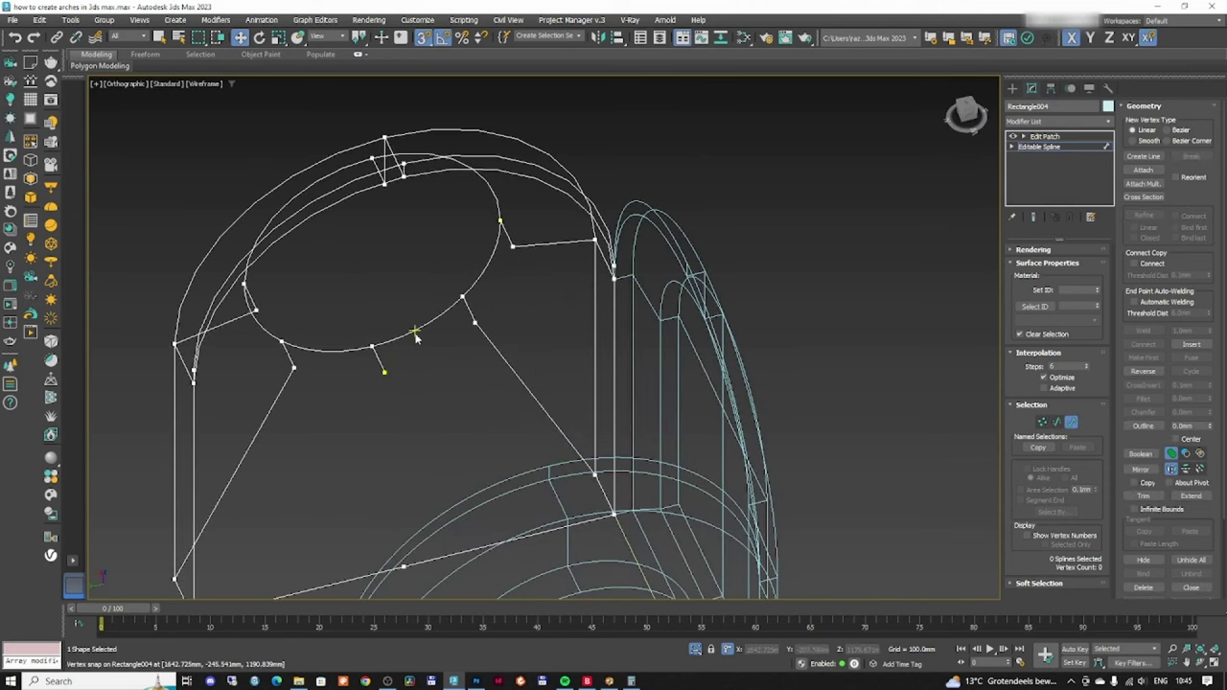
{"action": "left_click", "coordinate": [416, 337]}
{"action": "key", "text": "Delete"}
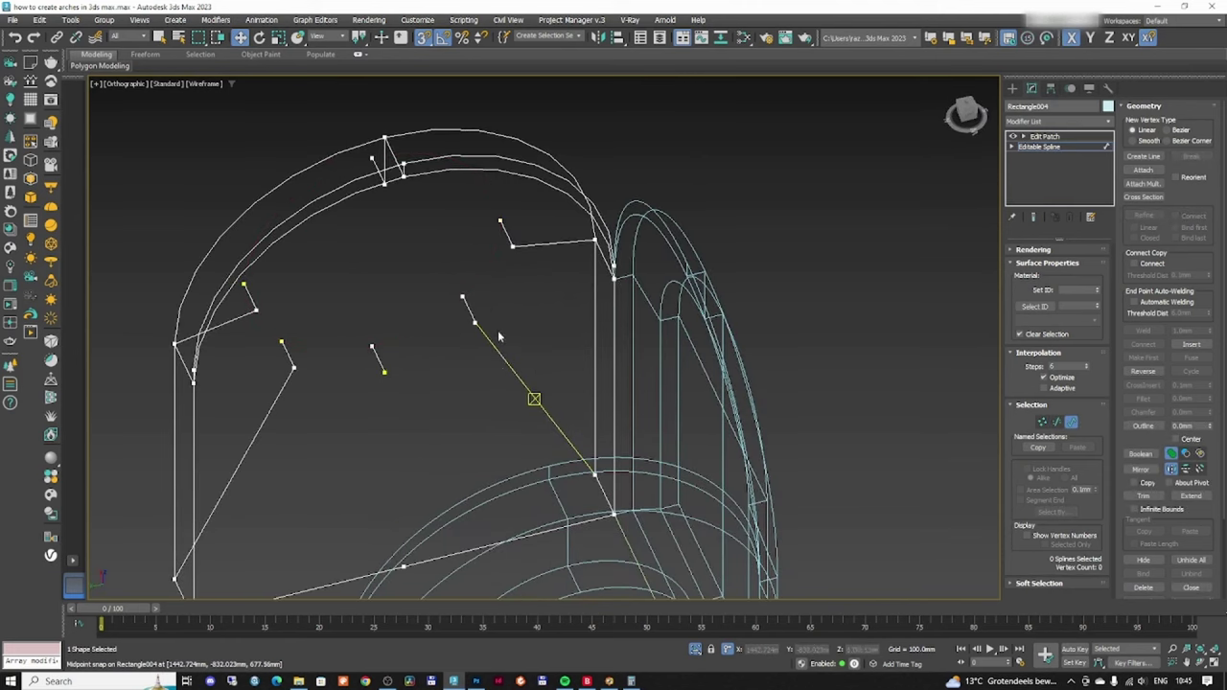
- Delete the leftover vertices and connecting lines around the removed window in the mirrored wall's spline
{"action": "left_click", "coordinate": [489, 346]}
{"action": "left_click", "coordinate": [1041, 422]}
{"action": "left_click_drag", "start_coordinate": [435, 389], "coordinate": [268, 324]}
{"action": "key", "text": "Delete"}
{"action": "left_click_drag", "start_coordinate": [286, 331], "coordinate": [243, 283]}
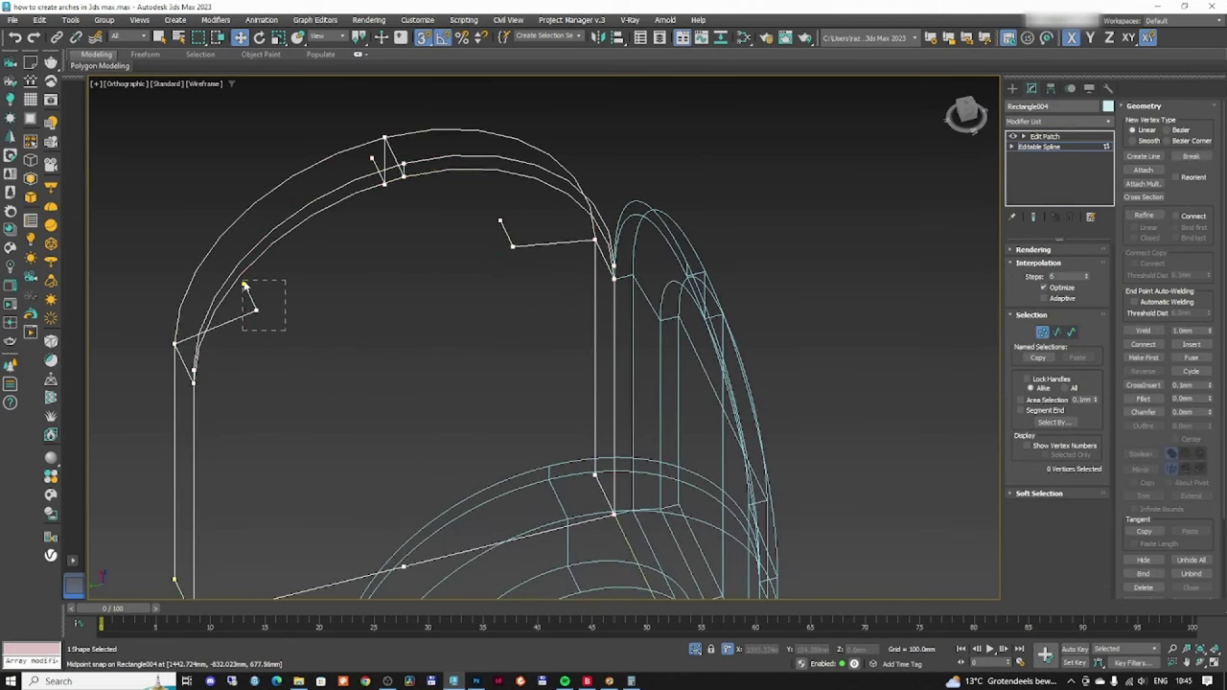
{"action": "key", "text": "Delete"}
- Delete the remaining bottom segments of the mirrored wall's spline and return to its Edit Patch surface
{"action": "scroll", "coordinate": [508, 269], "scroll_direction": "down", "scroll_amount": 2}
{"action": "key", "text": "F3"}
{"action": "middle_click_drag", "start_coordinate": [524, 288], "coordinate": [770, 310], "text": "alt"}
{"action": "scroll", "coordinate": [488, 426], "scroll_direction": "up", "scroll_amount": 4}
{"action": "left_click", "coordinate": [1056, 331]}
{"action": "left_click_drag", "start_coordinate": [528, 334], "coordinate": [561, 404]}
{"action": "key", "text": "Delete"}
{"action": "scroll", "coordinate": [383, 470], "scroll_direction": "down", "scroll_amount": 2}
{"action": "left_click", "coordinate": [1053, 422]}
{"action": "left_click", "coordinate": [1045, 136]}
- Copy the plain arch to the midpoint of the open fourth side and rotate it 90 degrees to span that side
{"action": "key", "text": "F3"}
{"action": "middle_click_drag", "start_coordinate": [532, 269], "coordinate": [621, 459]}
{"action": "key", "text": "F3"}
{"action": "scroll", "coordinate": [469, 332], "scroll_direction": "down", "scroll_amount": 2}
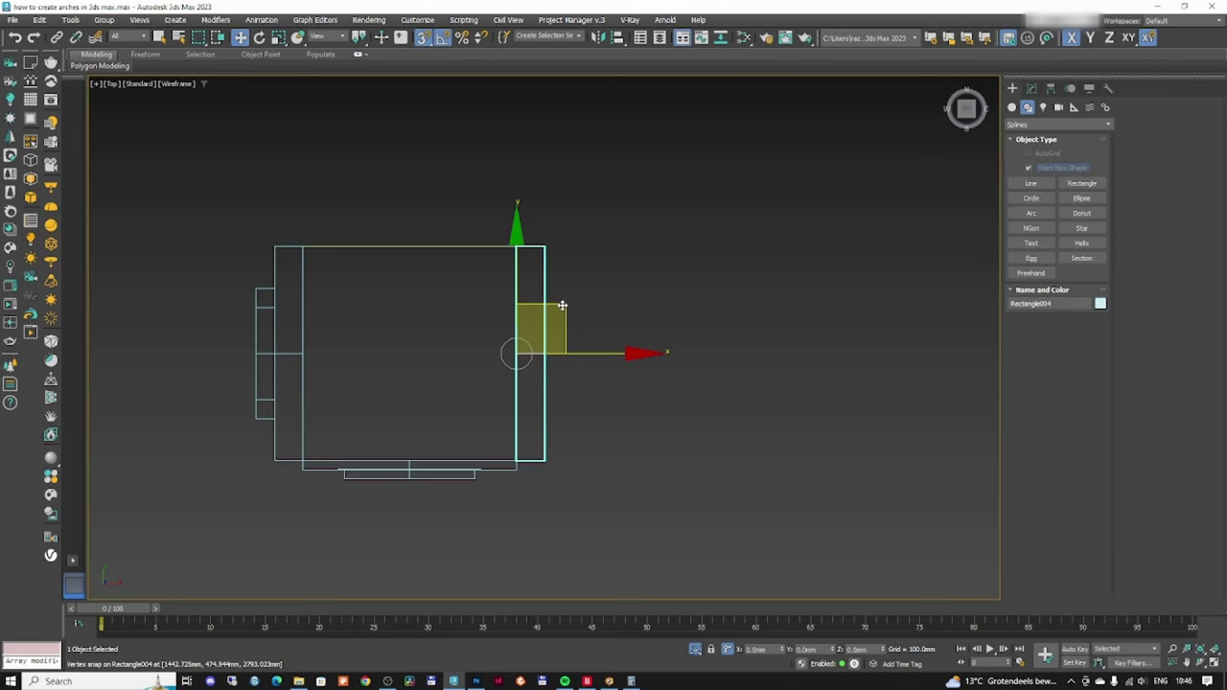
{"action": "left_click_drag", "start_coordinate": [540, 326], "coordinate": [412, 247]}
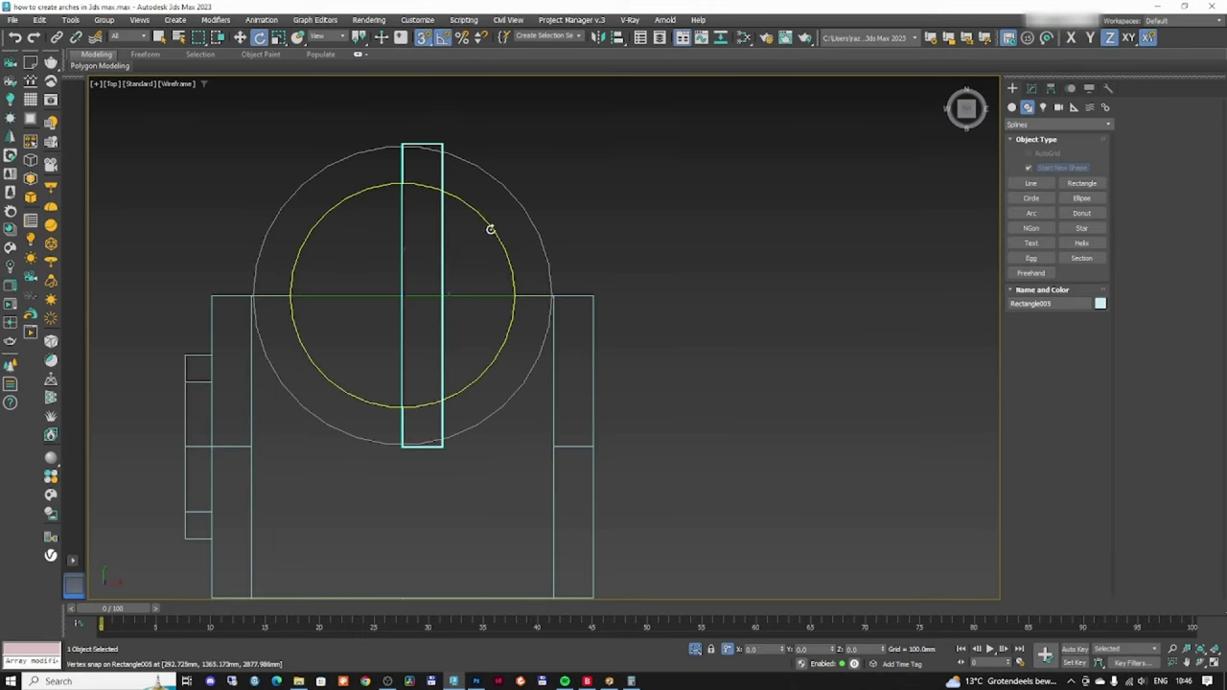
{"action": "left_click_drag", "start_coordinate": [490, 228], "coordinate": [446, 184]}
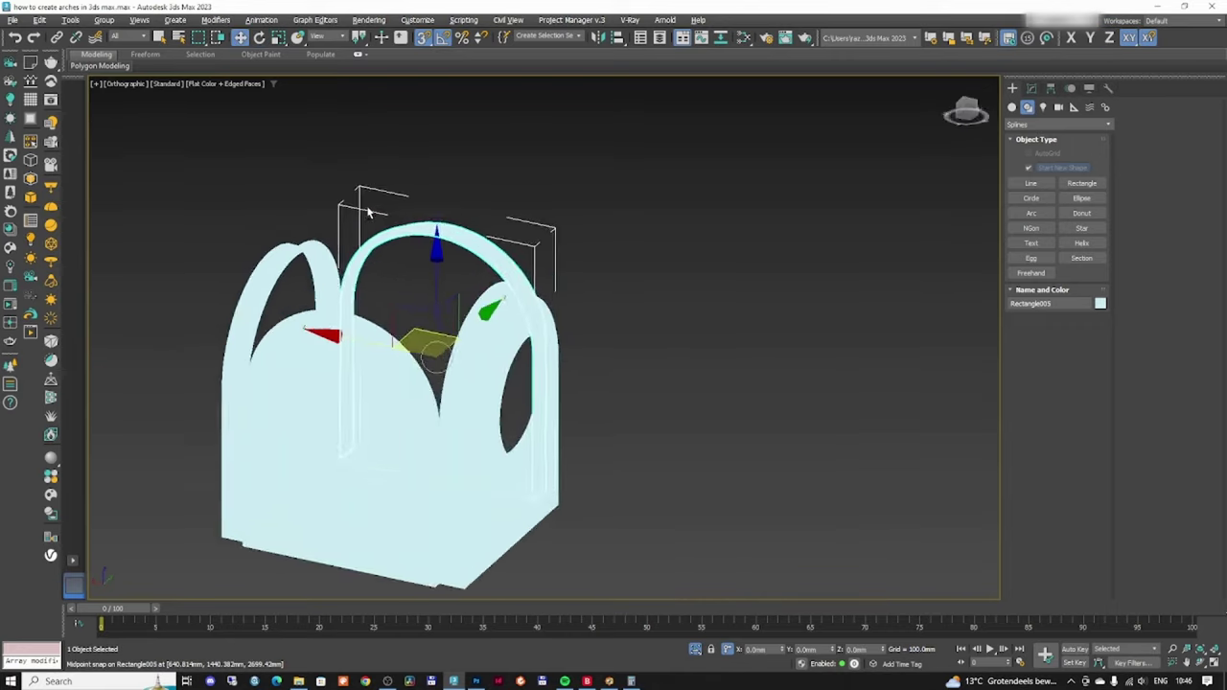
{"action": "middle_click_drag", "start_coordinate": [388, 316], "coordinate": [409, 324], "text": "alt"}
{"action": "key", "text": "F3"}
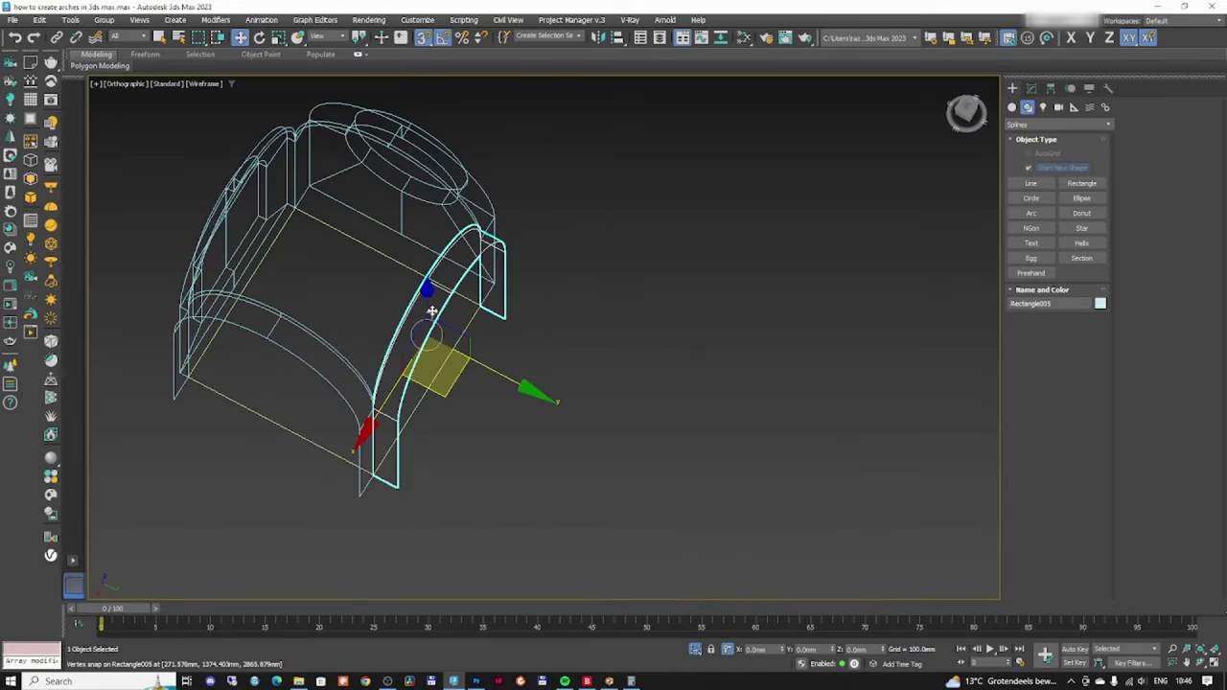
{"action": "key", "text": "F3"}
{"action": "middle_click_drag", "start_coordinate": [528, 296], "coordinate": [458, 352], "text": "alt"}
- Create a targeted Corona camera outside the new arch, aimed into the room, and view the scene through it
{"action": "left_click", "coordinate": [1043, 108]}
{"action": "left_click", "coordinate": [1058, 108]}
{"action": "left_click", "coordinate": [1081, 184]}
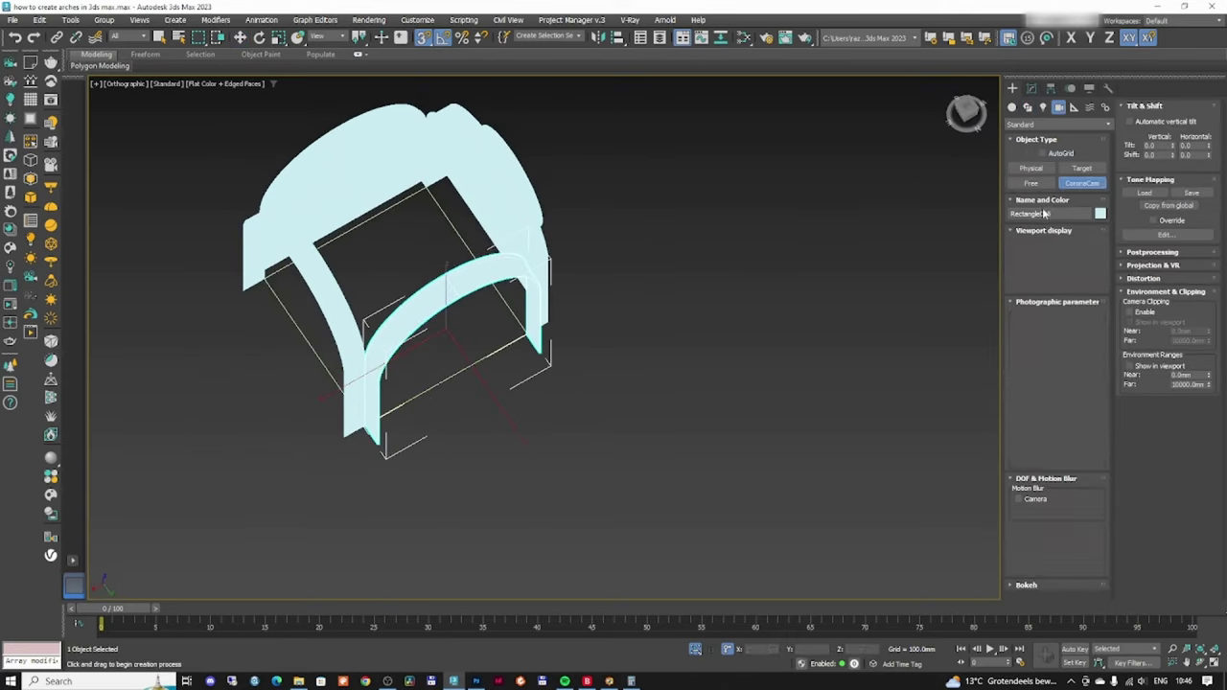
{"action": "middle_click_drag", "start_coordinate": [413, 391], "coordinate": [413, 373]}
{"action": "left_click_drag", "start_coordinate": [418, 449], "coordinate": [433, 295]}
{"action": "key", "text": "c"}
{"action": "key", "text": "ctrl+w"}
{"action": "left_click_drag", "start_coordinate": [492, 485], "coordinate": [496, 474]}
- Lower the camera's target from the top of the arch to near floor level
{"action": "key", "text": "t"}
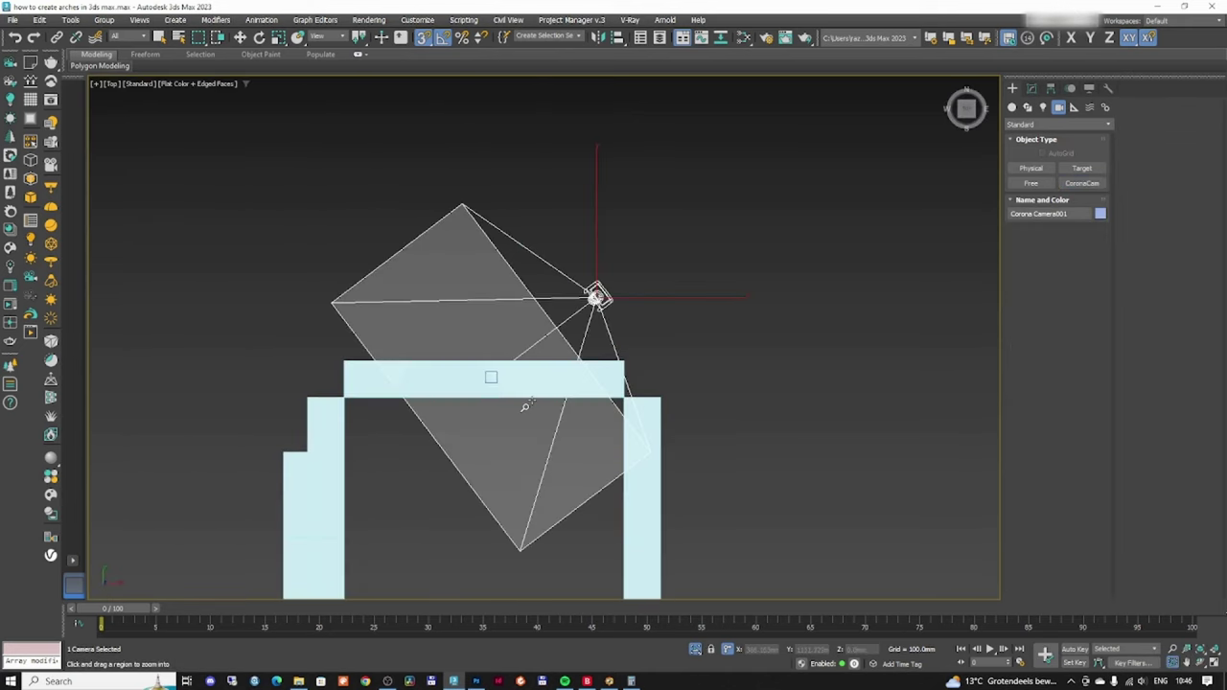
{"action": "key", "text": "w"}
{"action": "middle_click_drag", "start_coordinate": [543, 436], "coordinate": [468, 357], "text": "alt"}
{"action": "scroll", "coordinate": [469, 357], "scroll_direction": "down", "scroll_amount": 1}
{"action": "left_click", "coordinate": [472, 192]}
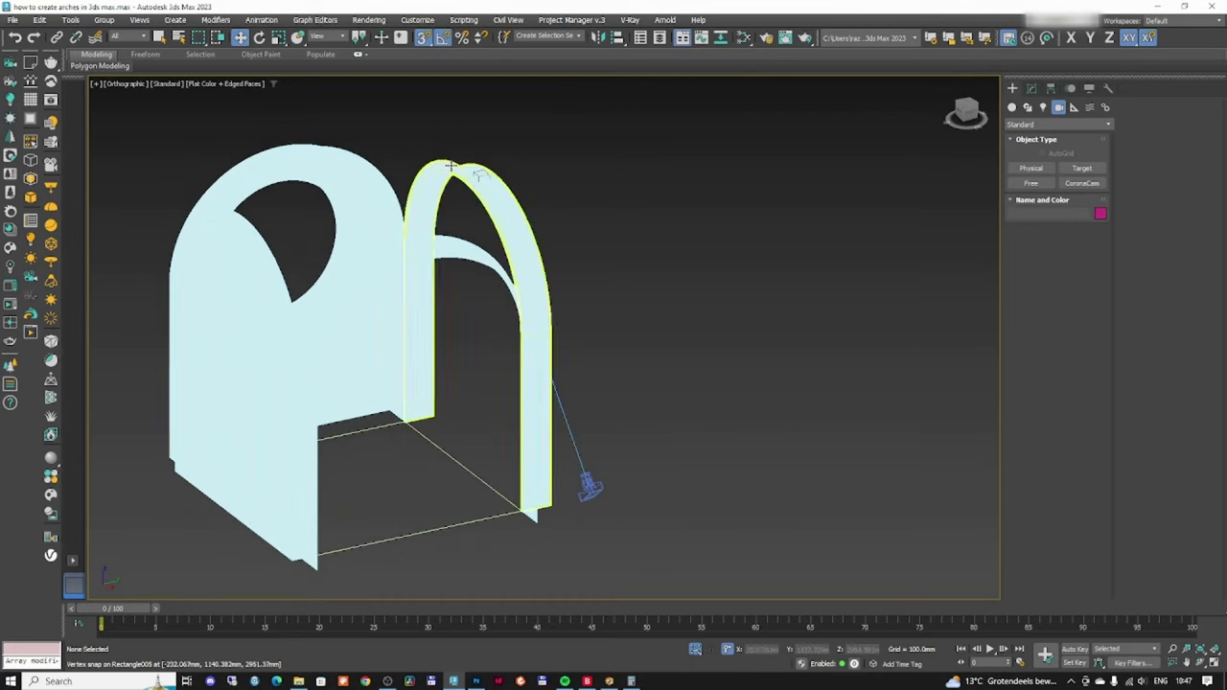
{"action": "key", "text": "F3"}
{"action": "scroll", "coordinate": [470, 170], "scroll_direction": "up", "scroll_amount": 6}
{"action": "left_click", "coordinate": [509, 189]}
{"action": "left_click", "coordinate": [510, 189]}
{"action": "scroll", "coordinate": [510, 189], "scroll_direction": "down", "scroll_amount": 6}
{"action": "left_click_drag", "start_coordinate": [513, 134], "coordinate": [537, 456]}
- Turn off angle and object snapping, then raise the camera and its target together along Z
{"action": "left_click", "coordinate": [577, 483]}
{"action": "middle_click_drag", "start_coordinate": [578, 482], "coordinate": [594, 452], "text": "alt"}
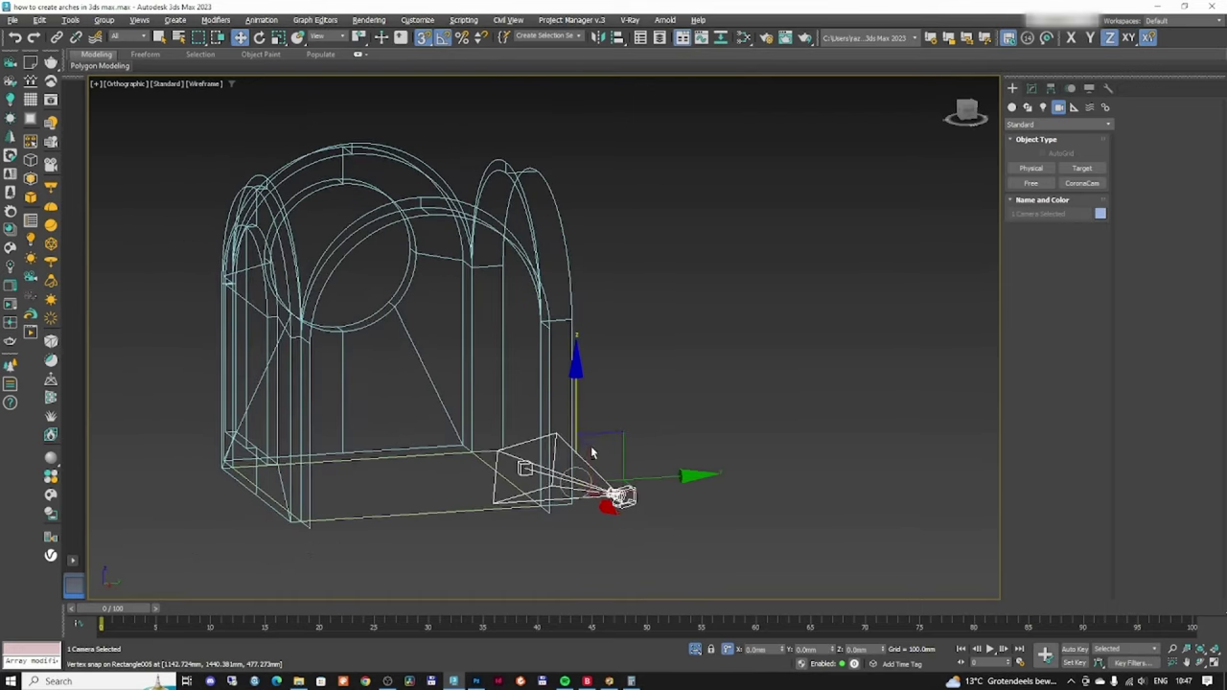
{"action": "key", "text": "a"}
{"action": "key", "text": "s"}
{"action": "left_click_drag", "start_coordinate": [577, 357], "coordinate": [577, 273]}
{"action": "middle_click_drag", "start_coordinate": [577, 273], "coordinate": [518, 378], "text": "alt"}
- Look through the Corona camera in shaded display and set its focal length to 20 mm
{"action": "key", "text": "c"}
{"action": "key", "text": "F3"}
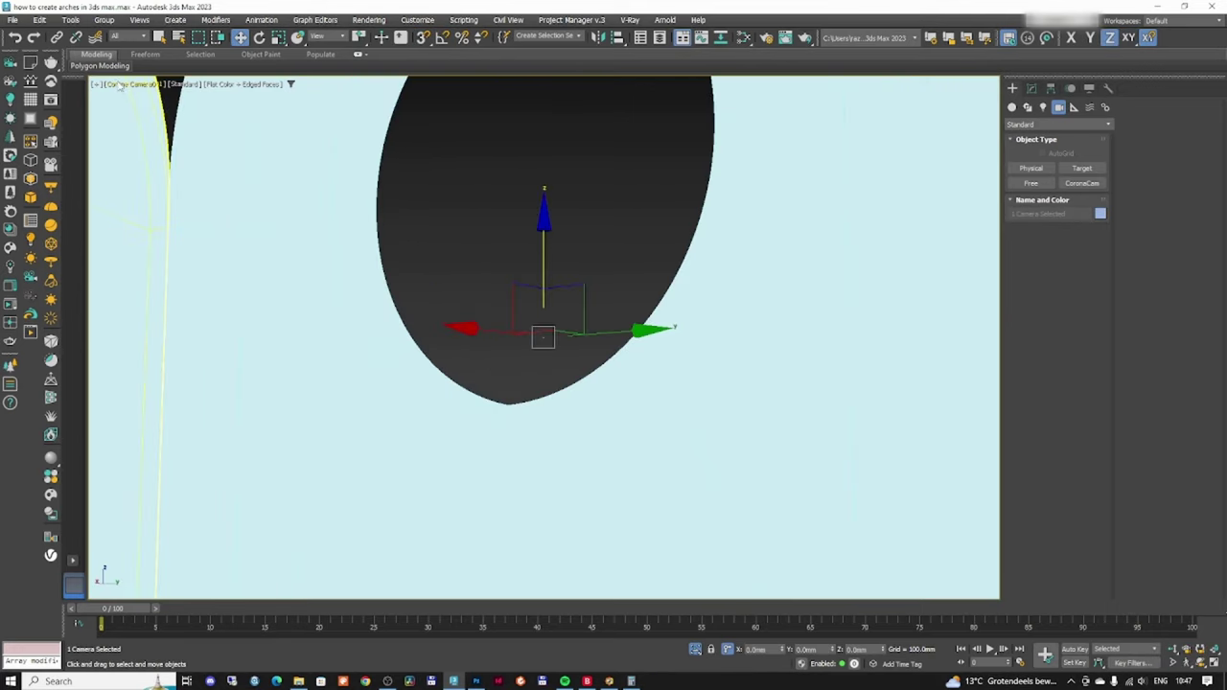
{"action": "left_click", "coordinate": [134, 84]}
{"action": "left_click", "coordinate": [144, 314]}
{"action": "left_click", "coordinate": [1031, 88]}
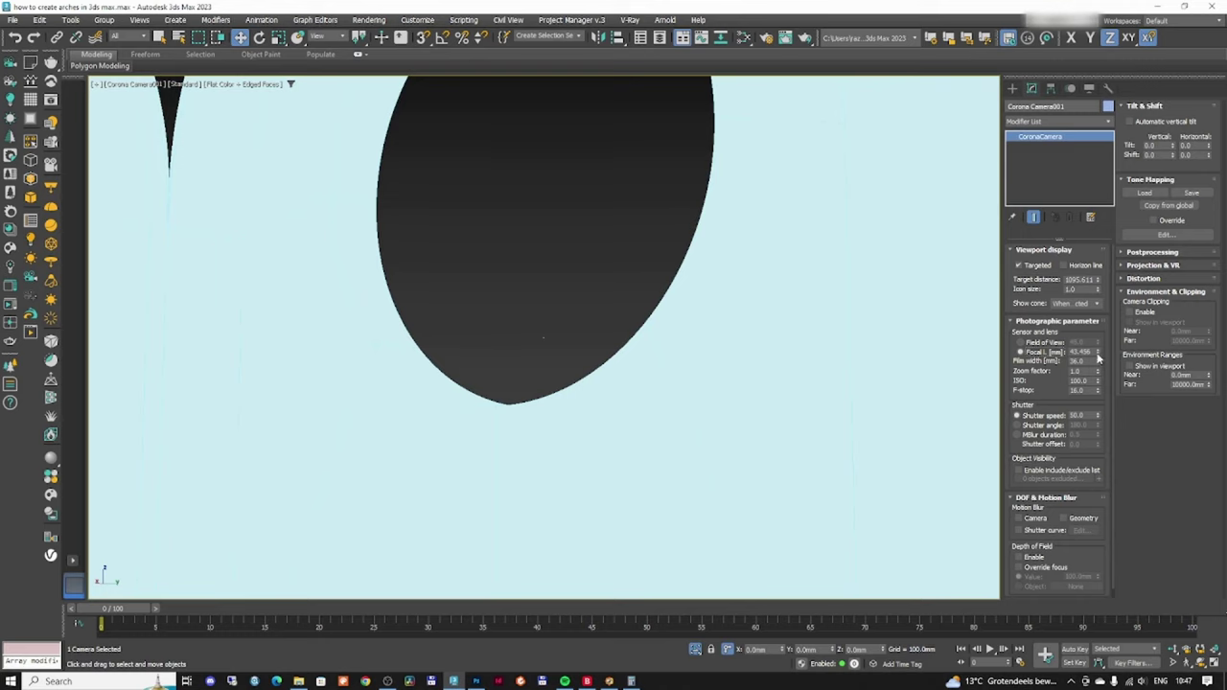
{"action": "type", "text": "20"}
{"action": "key", "text": "Return"}
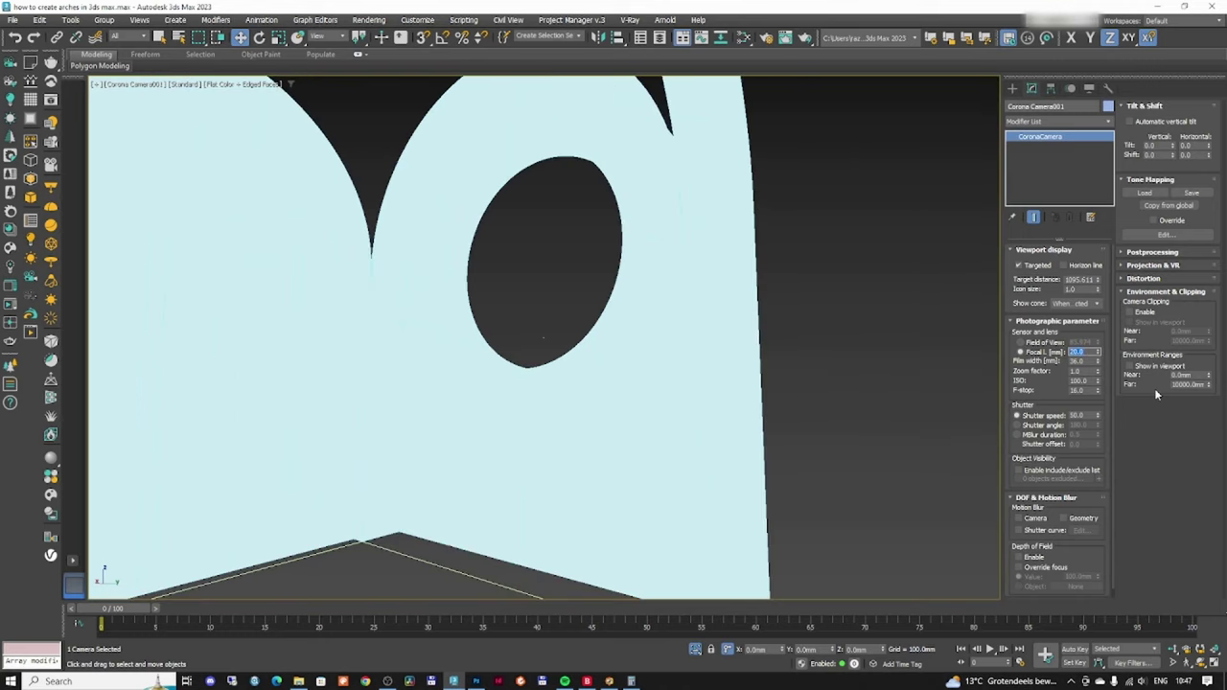
- Pan and dolly the camera to frame the arched niche and the round window wall, then deselect it
{"action": "middle_click", "coordinate": [720, 345]}
{"action": "left_click", "coordinate": [1188, 663]}
{"action": "left_click_drag", "start_coordinate": [566, 364], "coordinate": [532, 375]}
{"action": "key", "text": "s"}
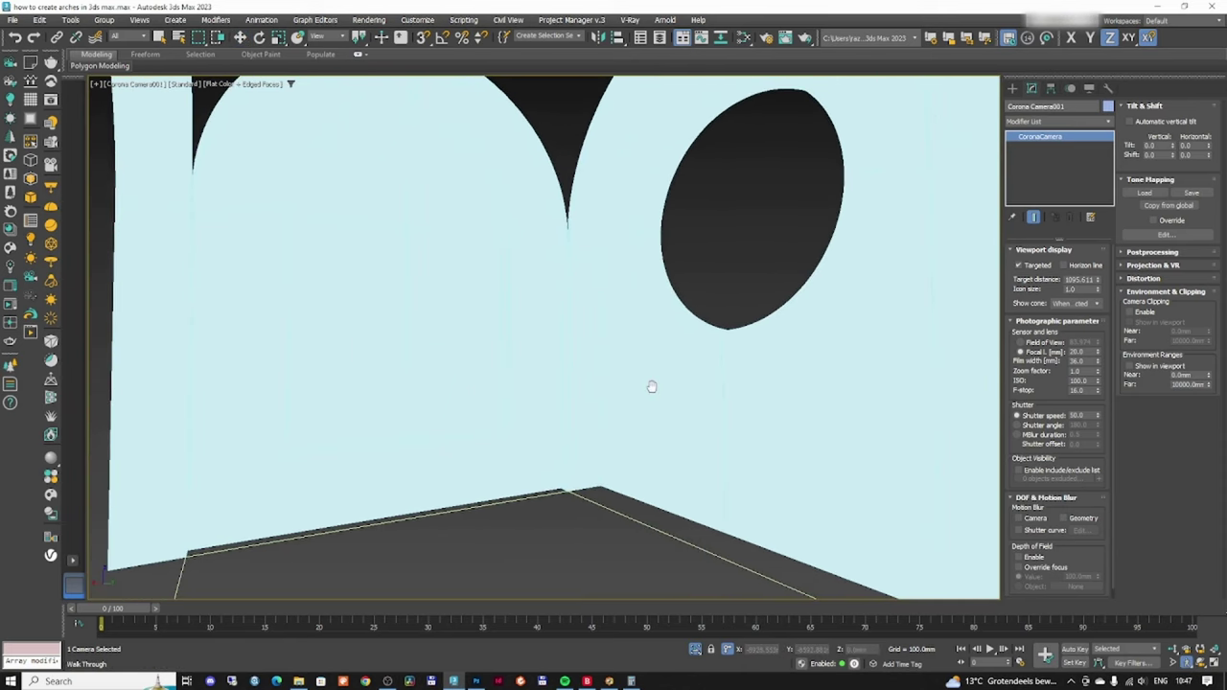
{"action": "key", "text": "F3"}
{"action": "left_click_drag", "start_coordinate": [589, 388], "coordinate": [608, 441]}
{"action": "middle_click_drag", "start_coordinate": [614, 418], "coordinate": [604, 413]}
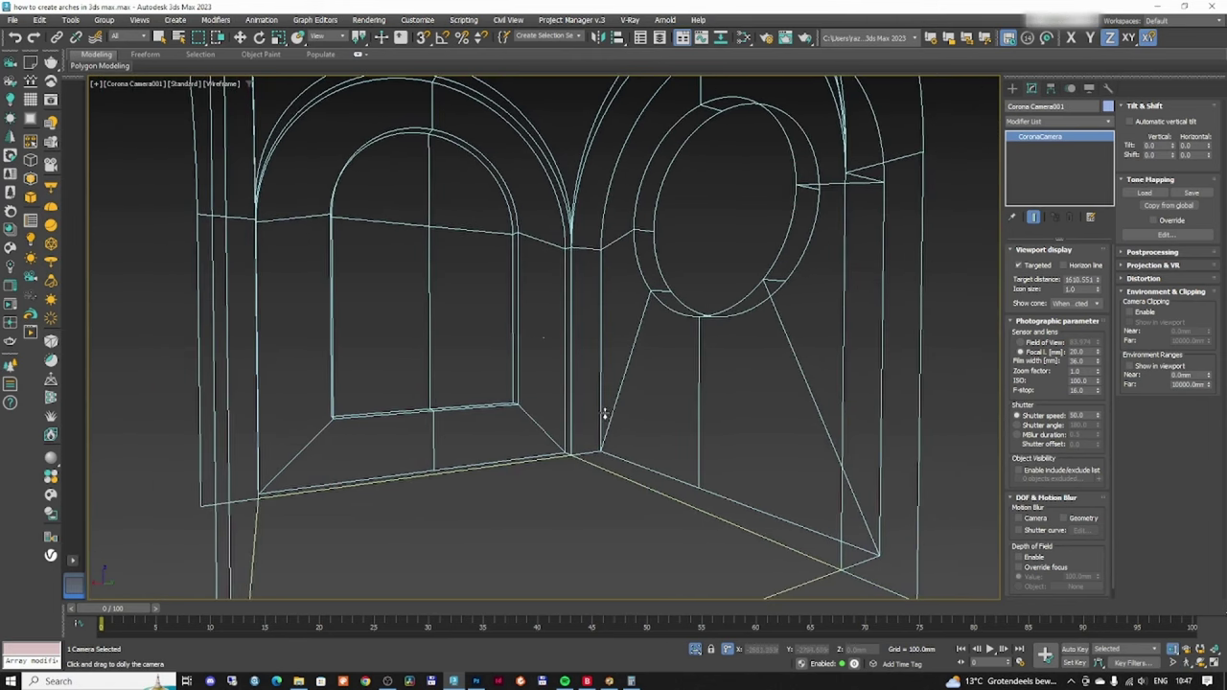
{"action": "right_click", "coordinate": [672, 354]}
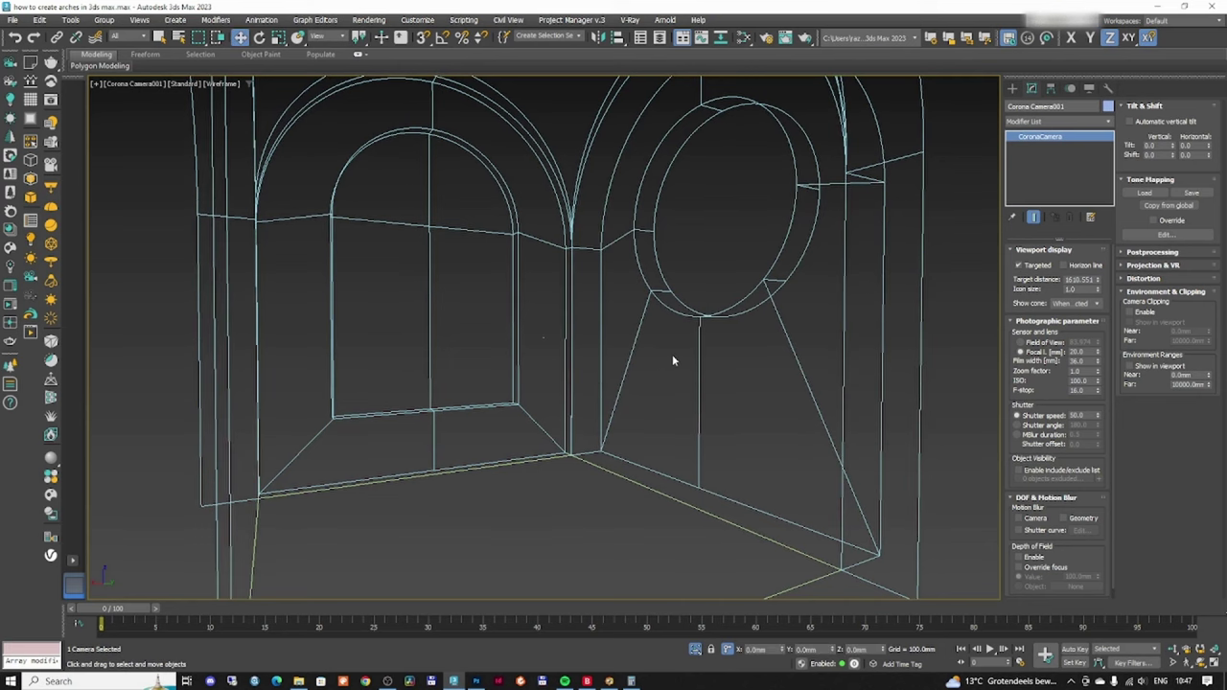
{"action": "left_click", "coordinate": [671, 367]}
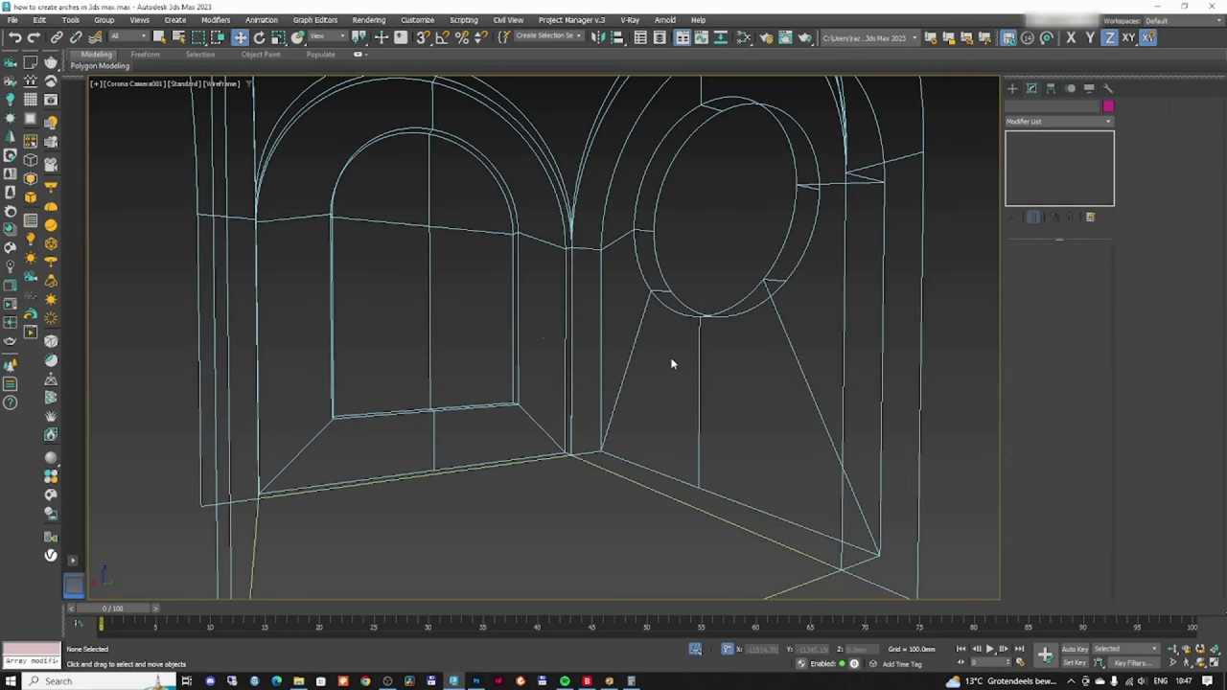
- Set the camera view's shading to Flat Color with edged faces
{"action": "left_click", "coordinate": [224, 84]}
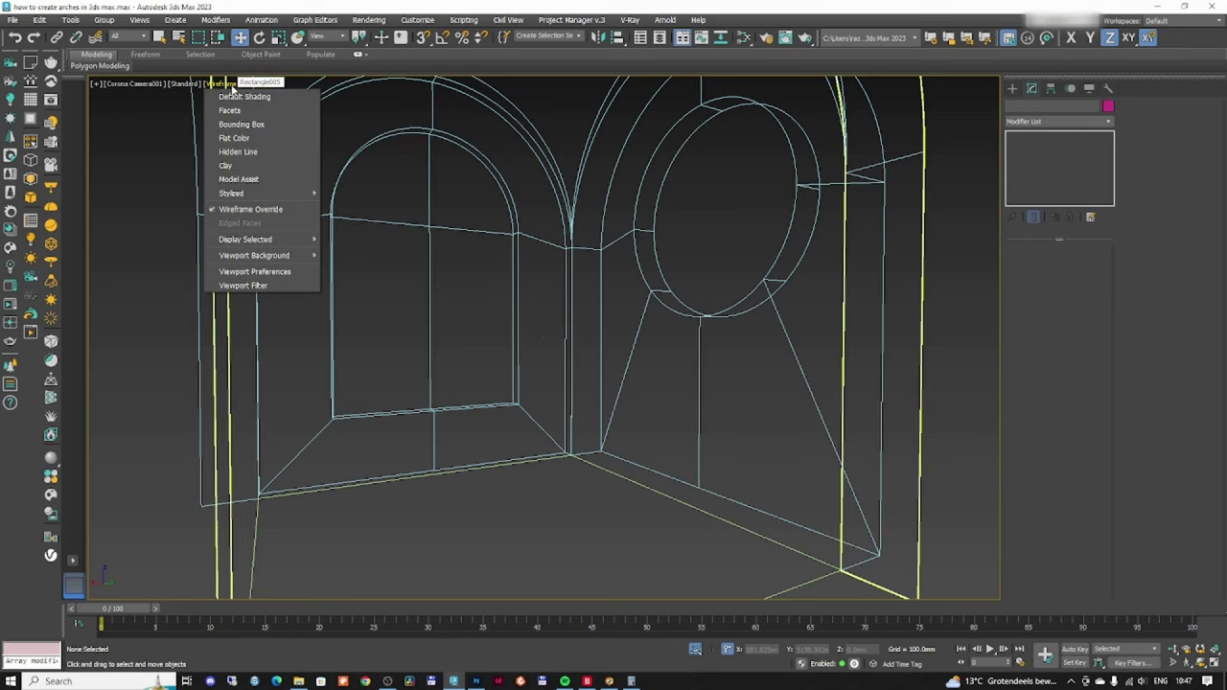
{"action": "left_click", "coordinate": [251, 139]}
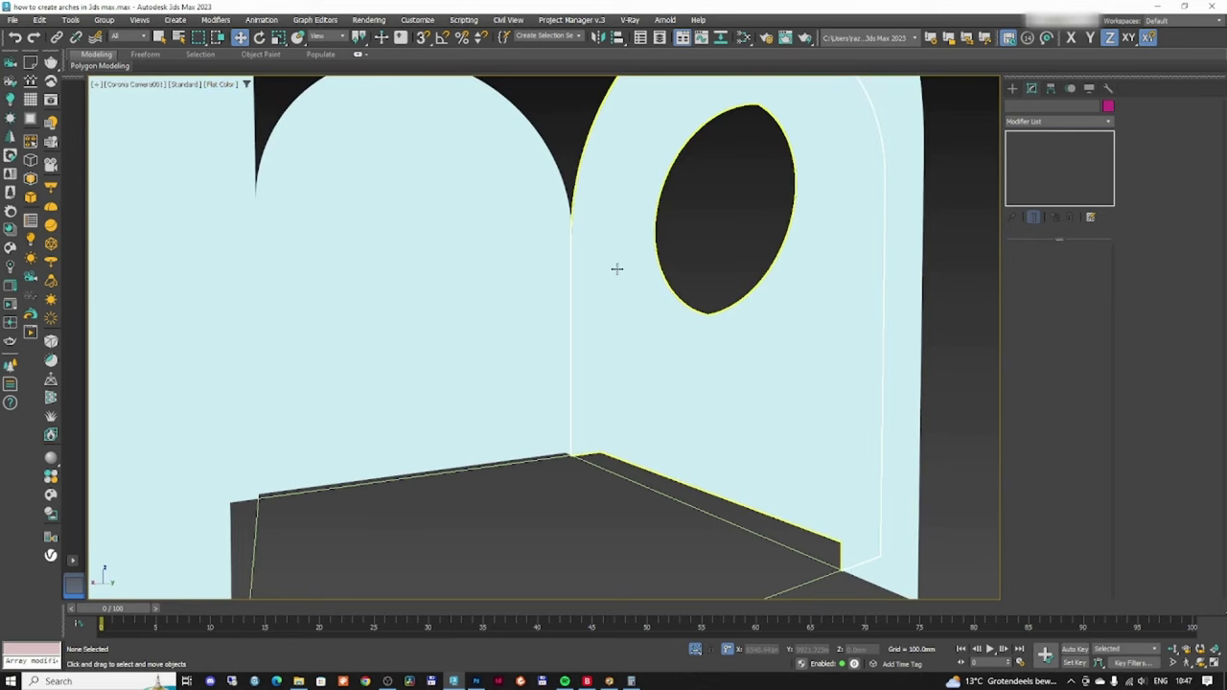
{"action": "key", "text": "F3"}
{"action": "key", "text": "F3"}
{"action": "key", "text": "F4"}
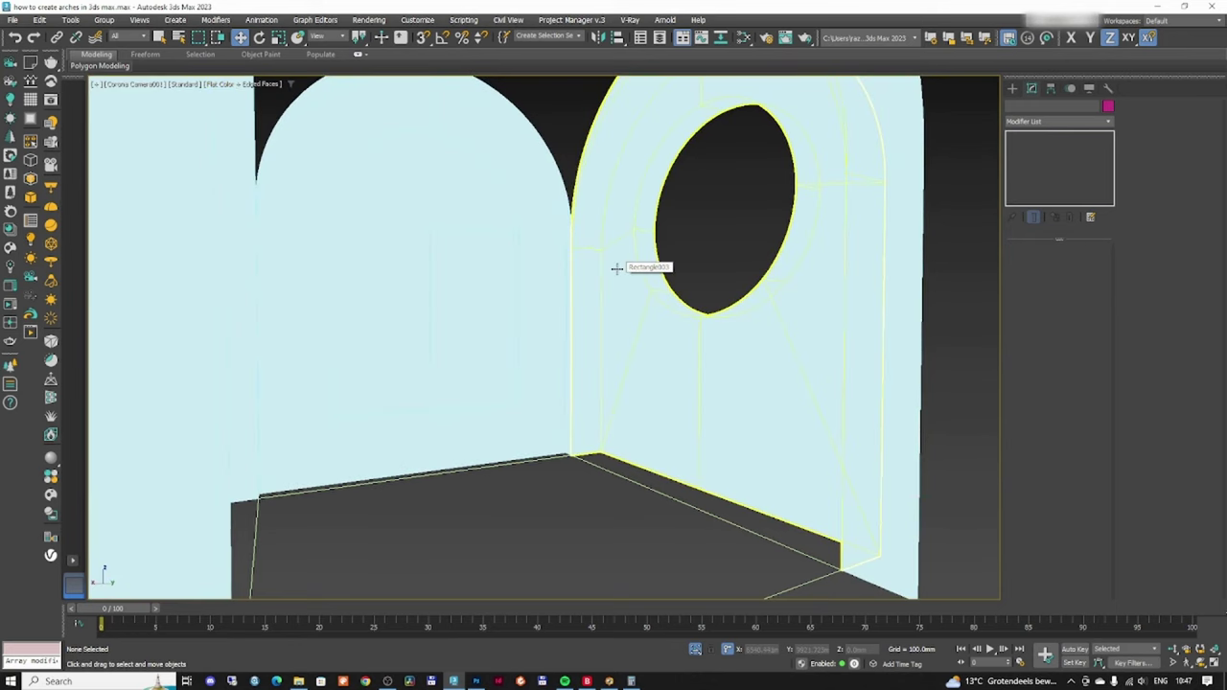
- Set the object color of the round window wall to white
{"action": "left_click", "coordinate": [617, 267]}
{"action": "left_click", "coordinate": [1108, 107]}
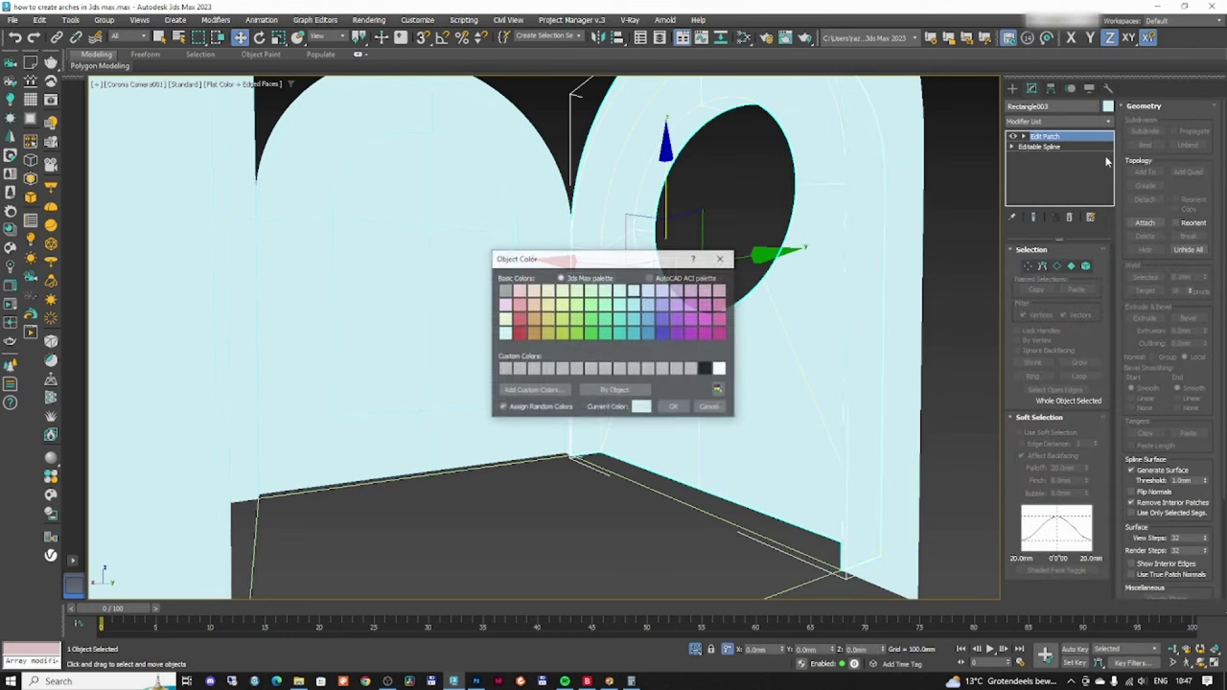
{"action": "left_click", "coordinate": [706, 368]}
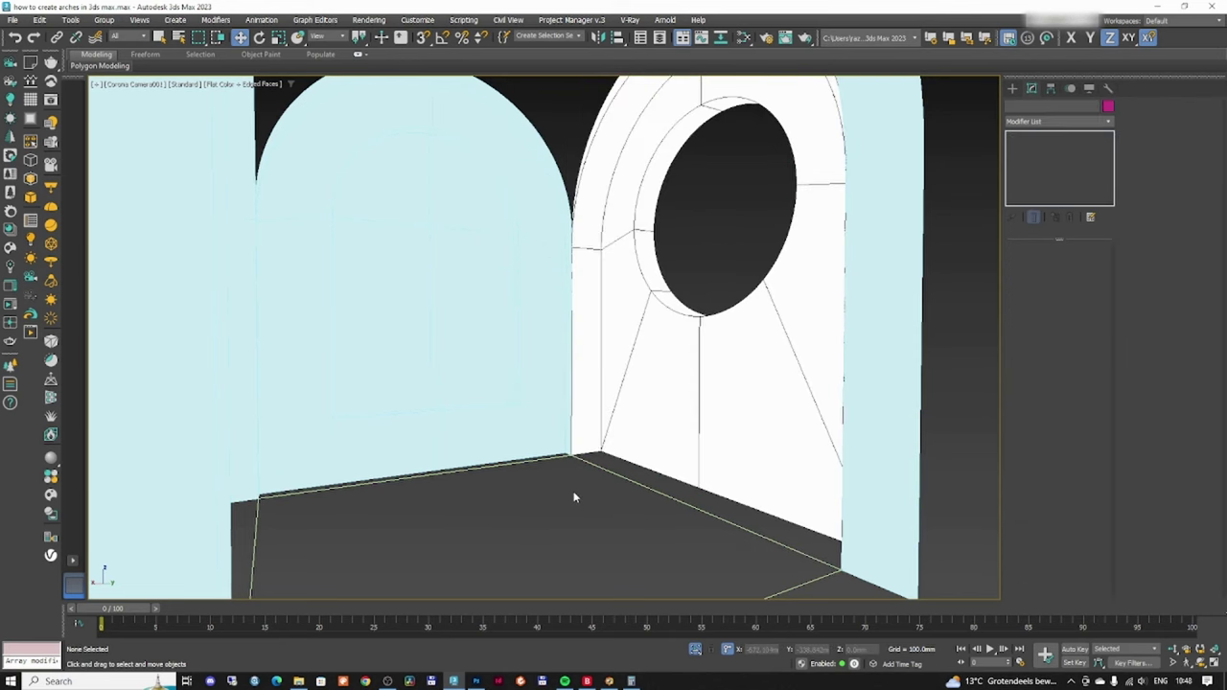
{"action": "key", "text": "F3"}
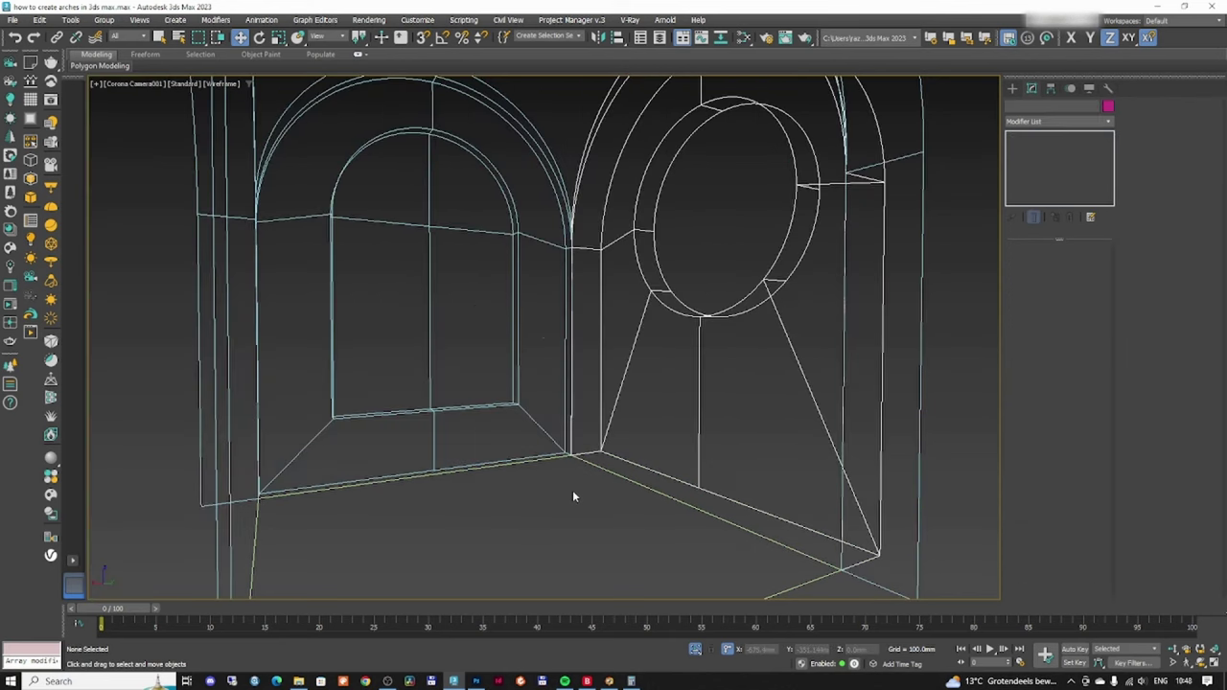
{"action": "key", "text": "F3"}
- Examine the arched walls from above and at an angle, and compare them with the dimensioned reference image
{"action": "left_click", "coordinate": [514, 410]}
{"action": "key", "text": "t"}
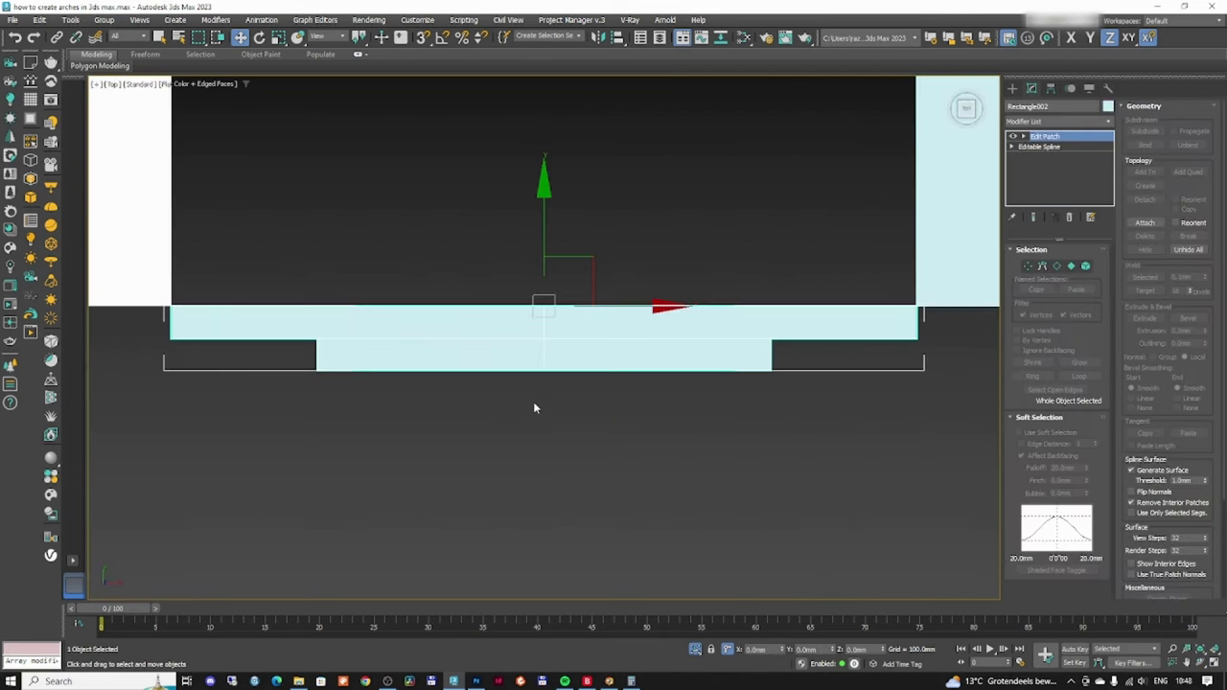
{"action": "scroll", "coordinate": [565, 397], "scroll_direction": "down", "scroll_amount": 5}
{"action": "key", "text": "F3"}
{"action": "middle_click_drag", "start_coordinate": [575, 384], "coordinate": [573, 464]}
{"action": "middle_click_drag", "start_coordinate": [573, 464], "coordinate": [506, 395], "text": "alt"}
{"action": "key", "text": "F3"}
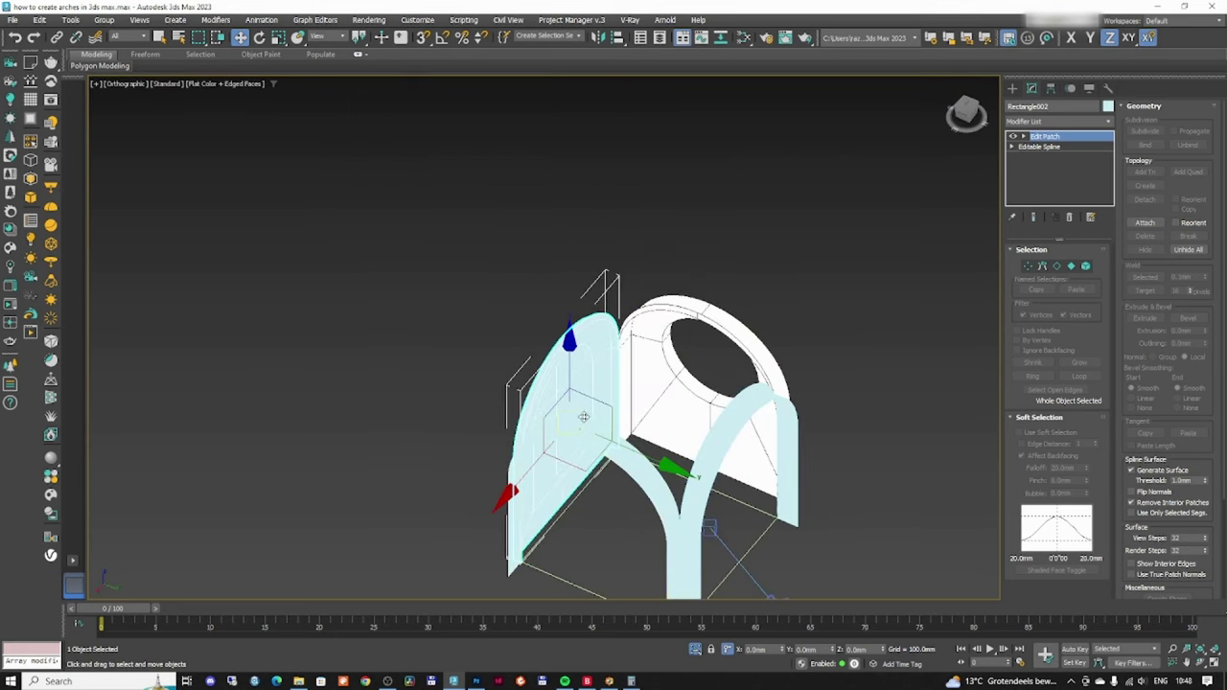
{"action": "key", "text": "alt+w"}
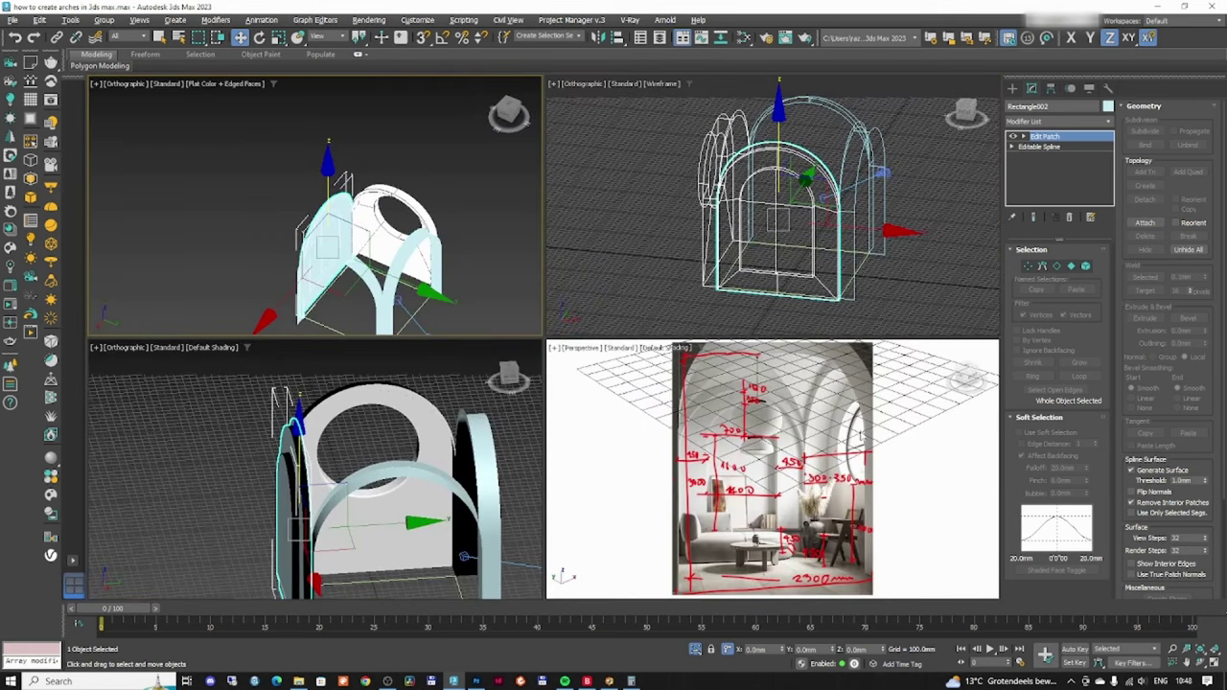
{"action": "left_click", "coordinate": [848, 429]}
{"action": "key", "text": "alt+w"}
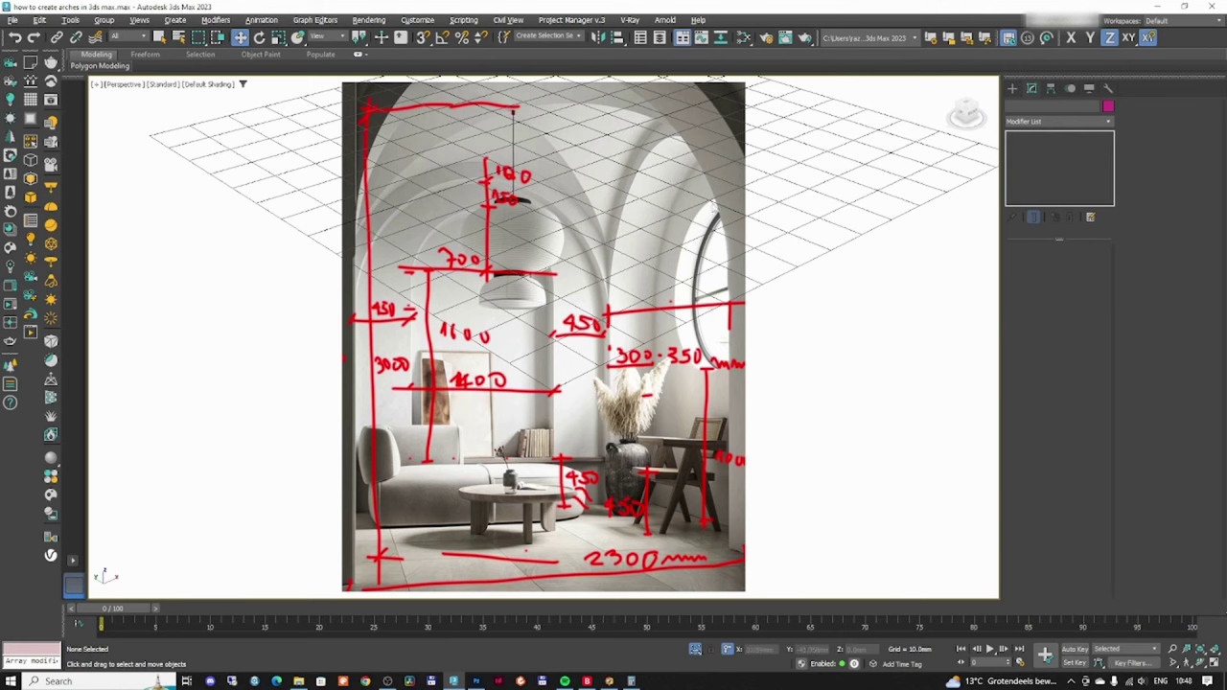
- Return from the reference image to the model view and unhide all objects around the single visible arch
{"action": "key", "text": "alt+w"}
{"action": "left_click", "coordinate": [461, 266]}
{"action": "key", "text": "alt+w"}
{"action": "middle_click_drag", "start_coordinate": [530, 272], "coordinate": [530, 238]}
{"action": "key", "text": "t"}
{"action": "scroll", "coordinate": [532, 278], "scroll_direction": "down", "scroll_amount": 2}
{"action": "middle_click_drag", "start_coordinate": [544, 139], "coordinate": [518, 234]}
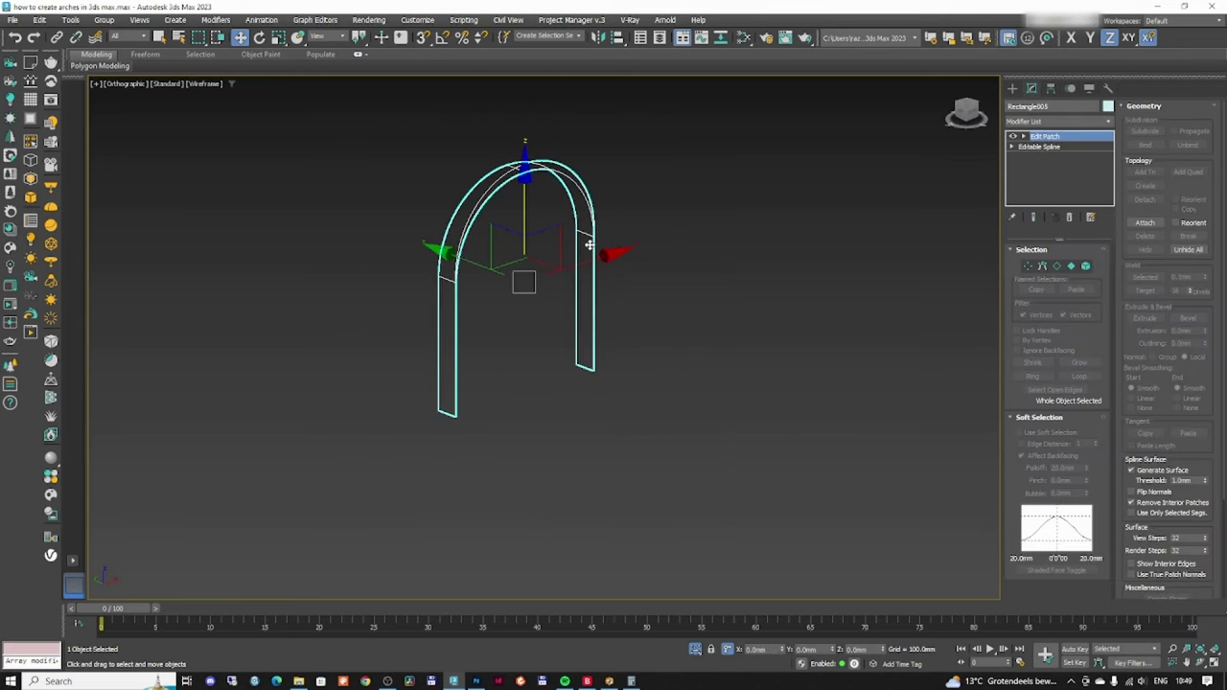
{"action": "right_click", "coordinate": [644, 450]}
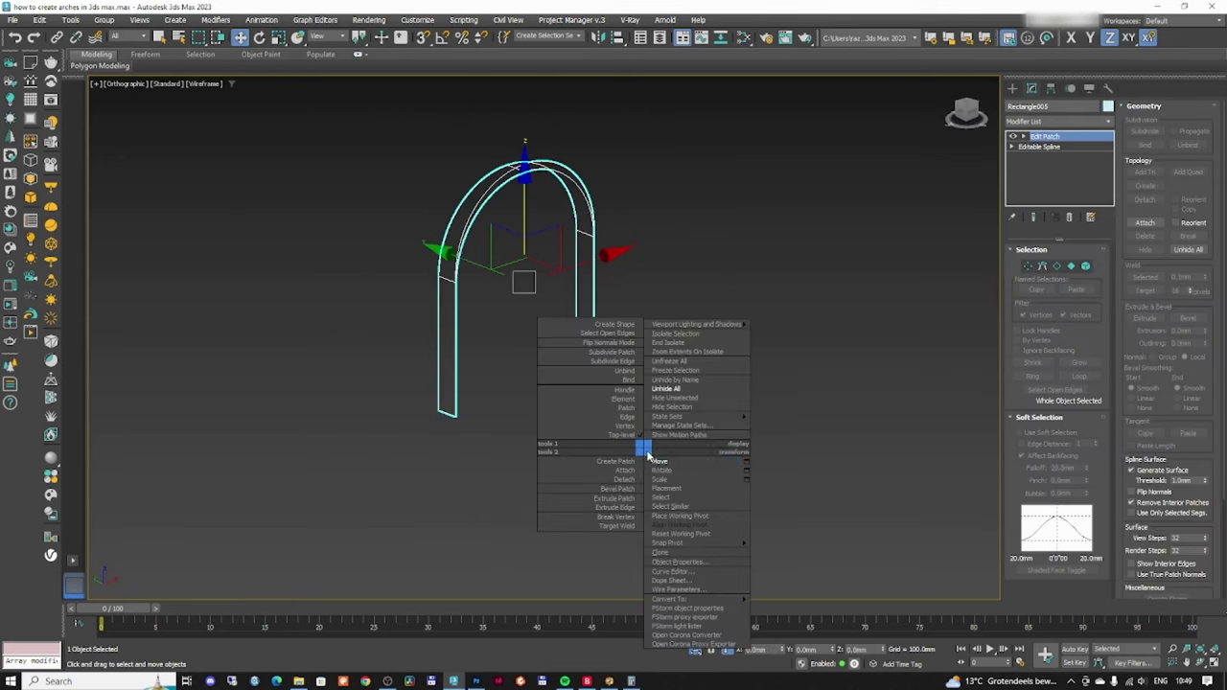
{"action": "left_click", "coordinate": [679, 389]}
- Select the other three arched walls together with the arch
{"action": "middle_click_drag", "start_coordinate": [594, 325], "coordinate": [560, 312], "text": "alt"}
{"action": "left_click", "coordinate": [553, 309], "text": "ctrl"}
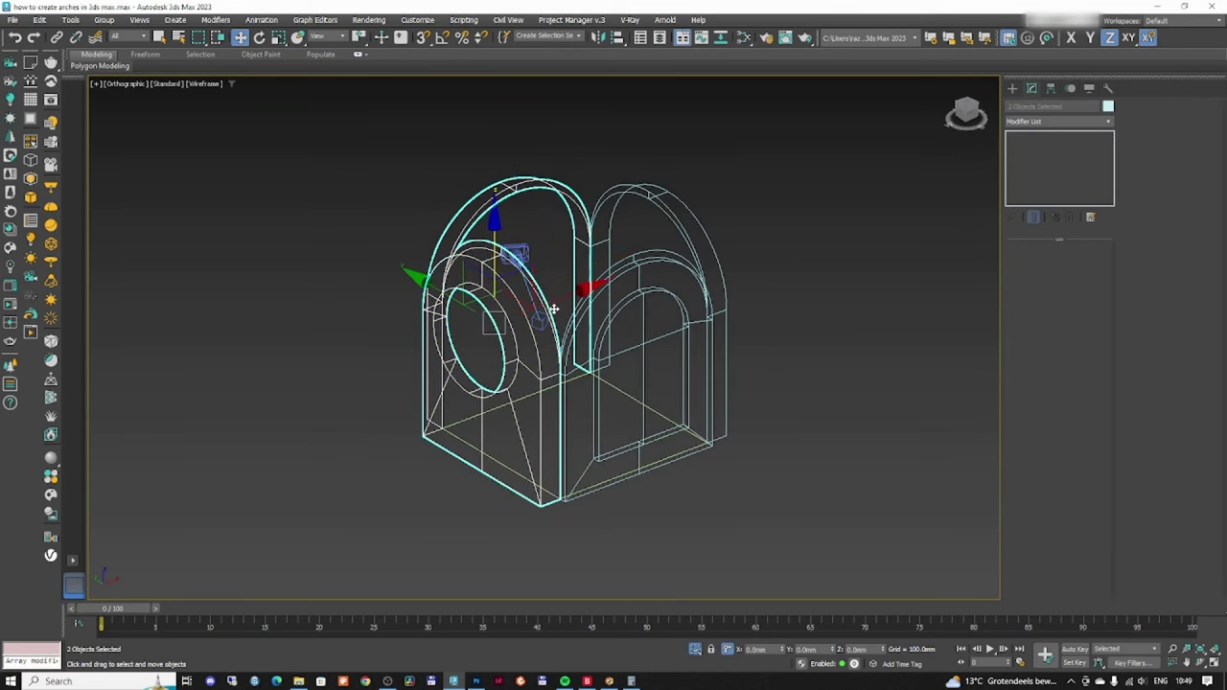
{"action": "left_click", "coordinate": [639, 274], "text": "ctrl"}
{"action": "left_click", "coordinate": [665, 207], "text": "ctrl"}
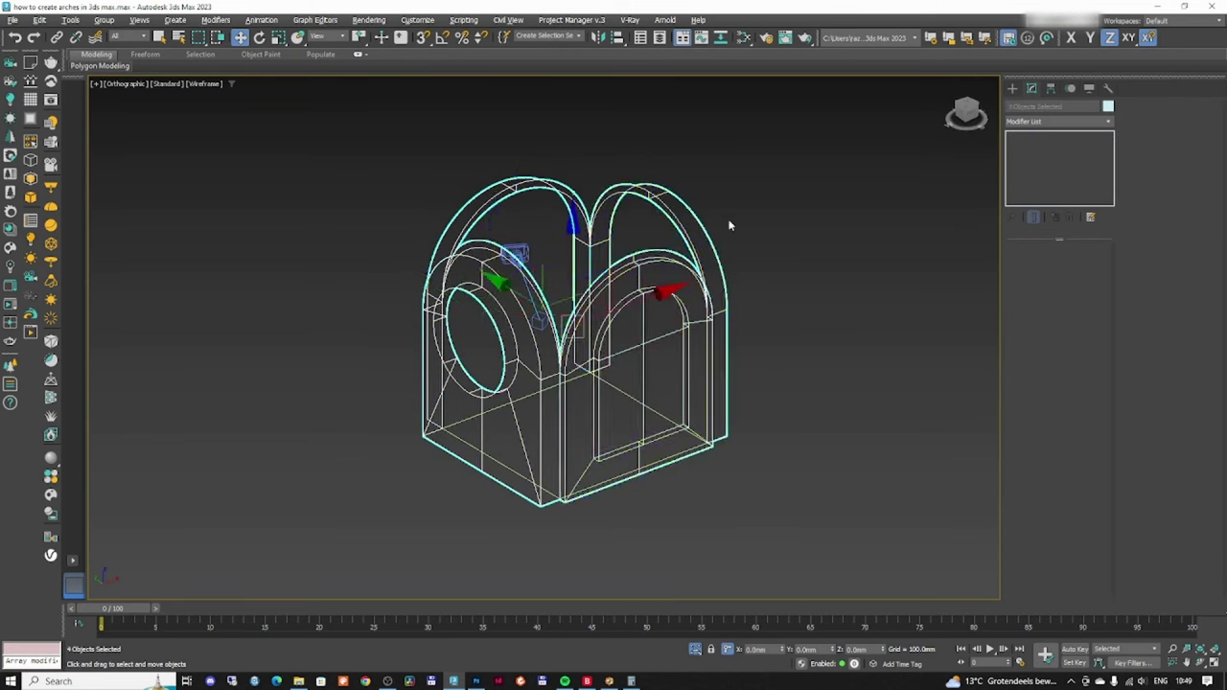
- With snapping on, draw a diagonal Line in the Top view between two opposite inner corners of the room plan
{"action": "key", "text": "t"}
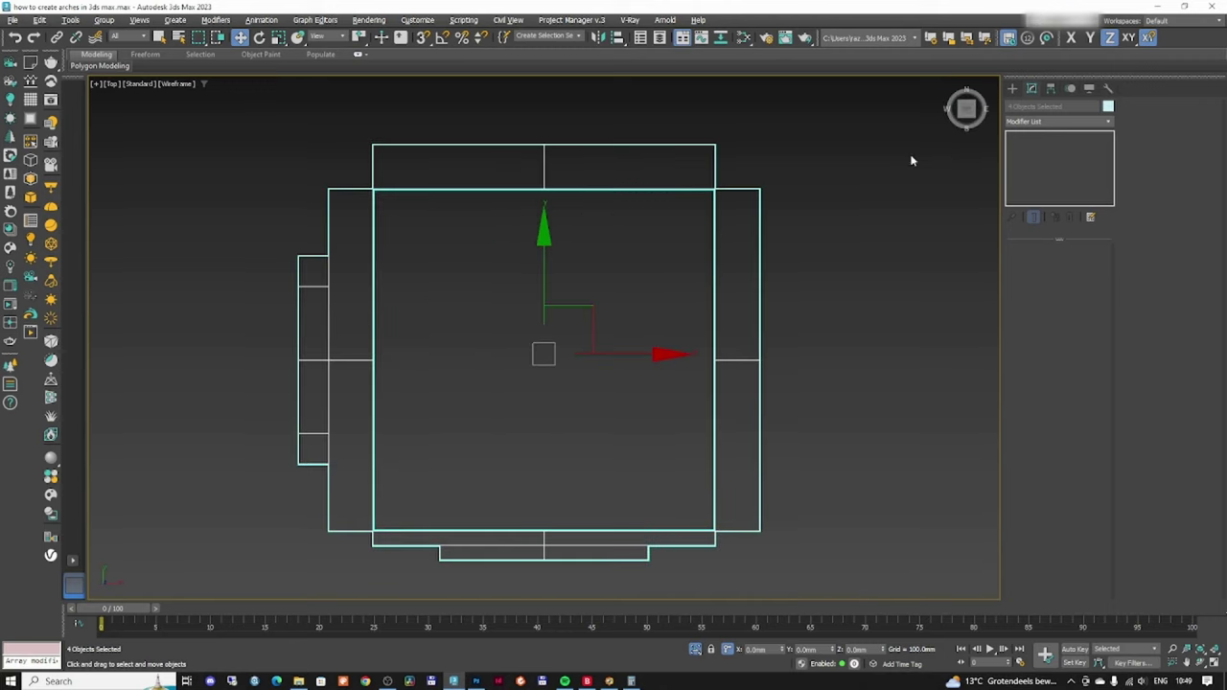
{"action": "left_click", "coordinate": [1011, 88]}
{"action": "left_click", "coordinate": [1026, 108]}
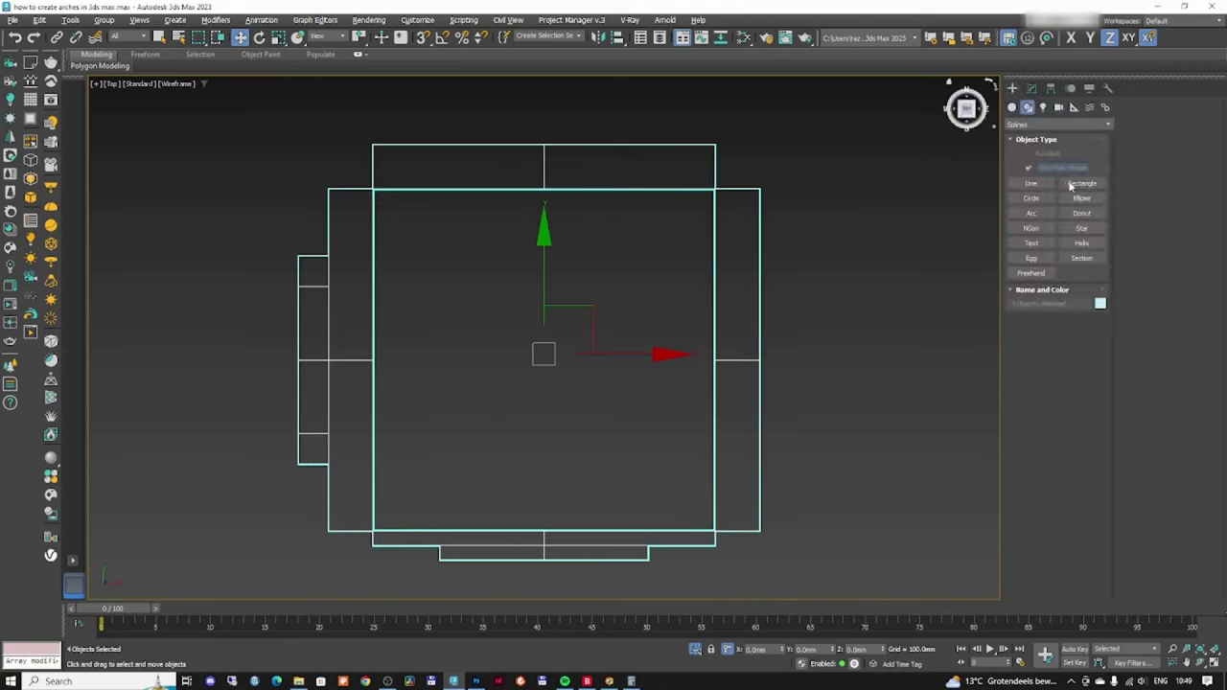
{"action": "left_click", "coordinate": [1030, 182]}
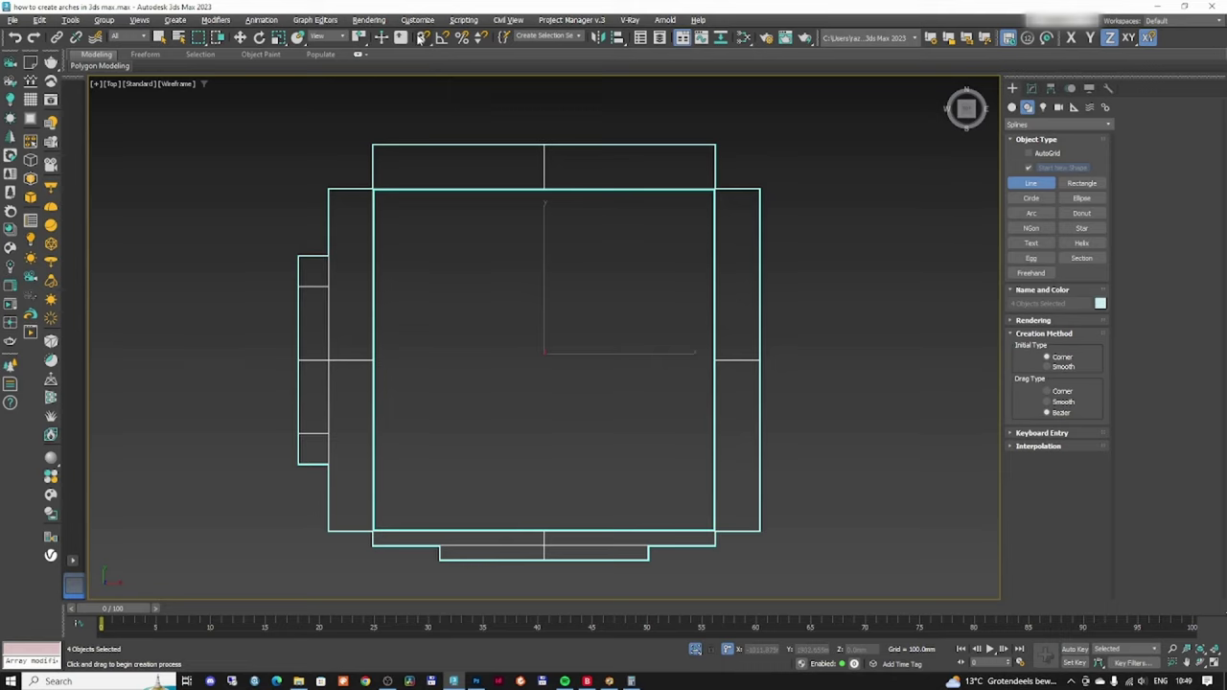
{"action": "left_click", "coordinate": [378, 189]}
{"action": "scroll", "coordinate": [317, 342], "scroll_direction": "up", "scroll_amount": 5}
{"action": "scroll", "coordinate": [309, 345], "scroll_direction": "down", "scroll_amount": 8}
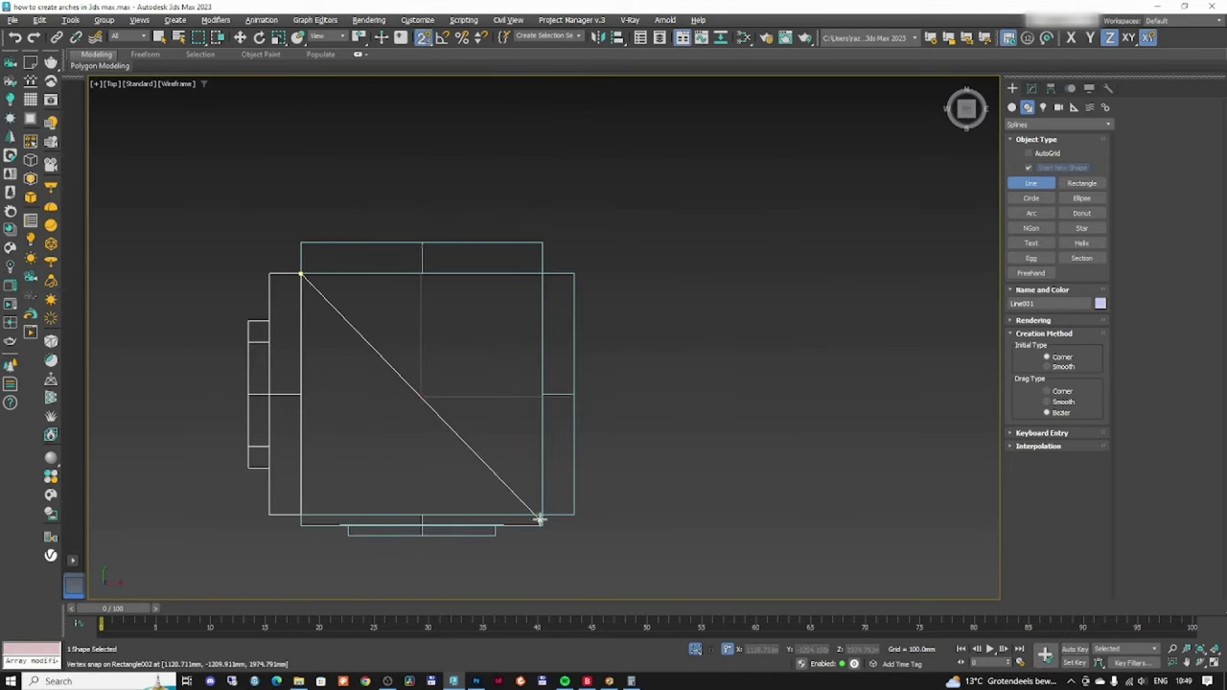
{"action": "scroll", "coordinate": [536, 515], "scroll_direction": "up", "scroll_amount": 8}
{"action": "scroll", "coordinate": [534, 516], "scroll_direction": "up", "scroll_amount": 3}
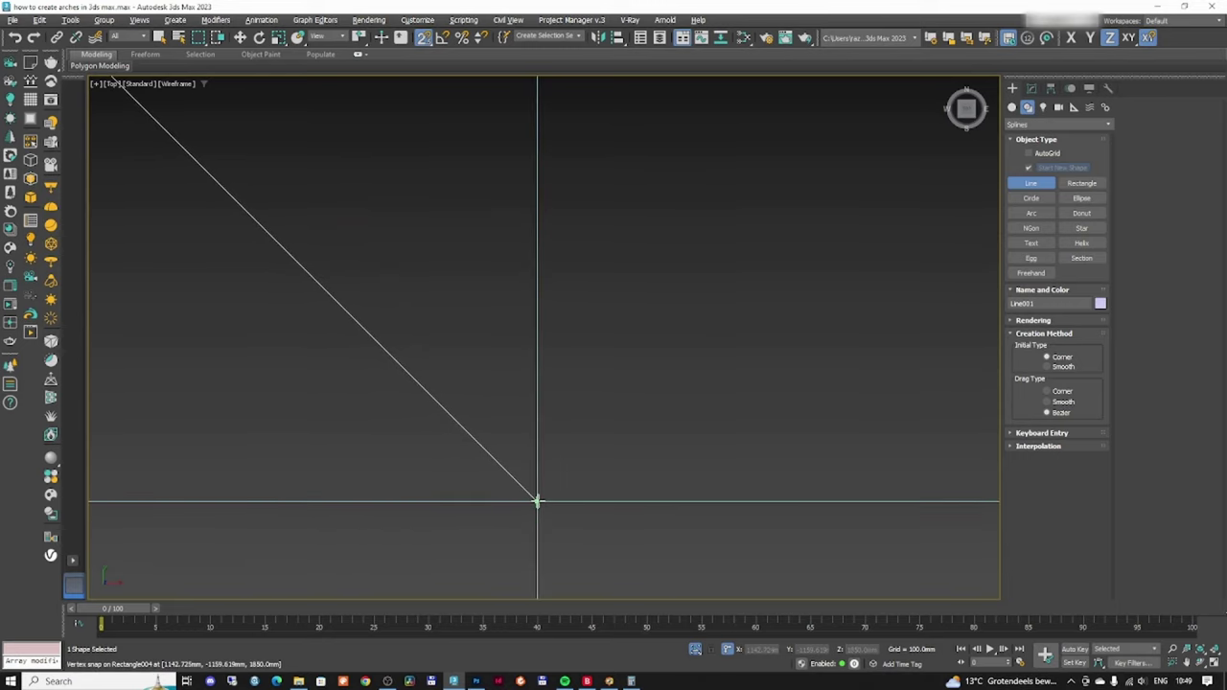
{"action": "scroll", "coordinate": [493, 339], "scroll_direction": "down", "scroll_amount": 8}
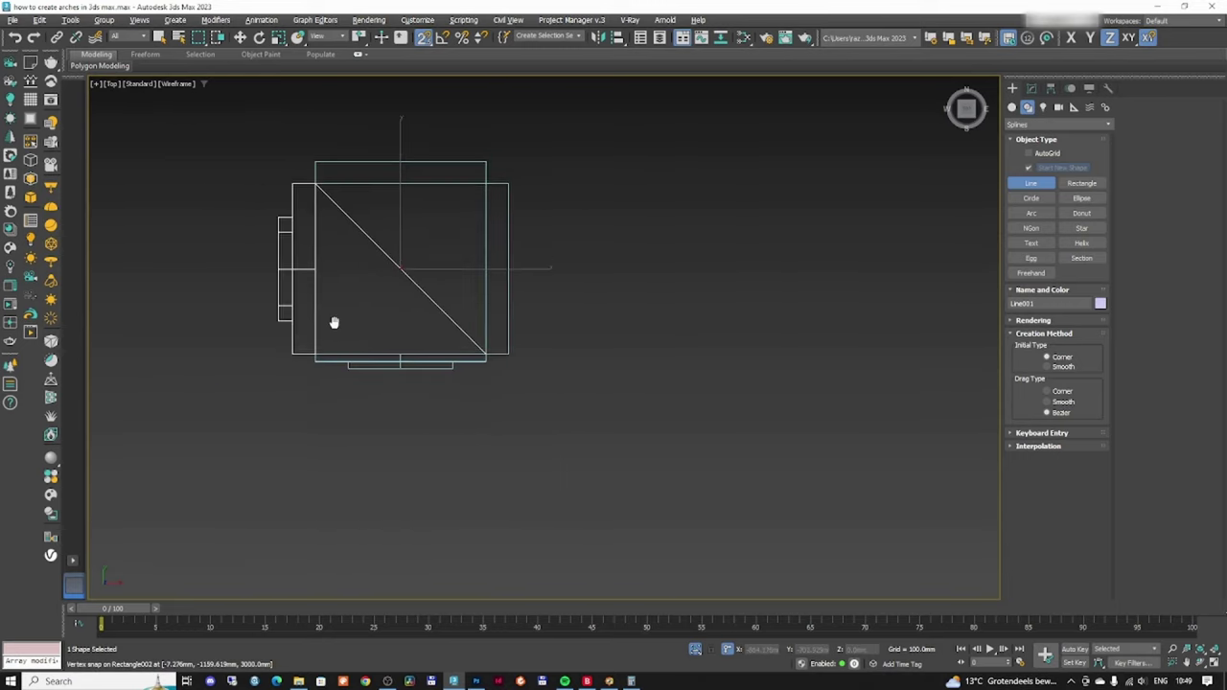
- Draw a second Line across the other two inner corners, passing through the middle of the first diagonal
{"action": "scroll", "coordinate": [326, 354], "scroll_direction": "up", "scroll_amount": 4}
{"action": "scroll", "coordinate": [293, 373], "scroll_direction": "up", "scroll_amount": 5}
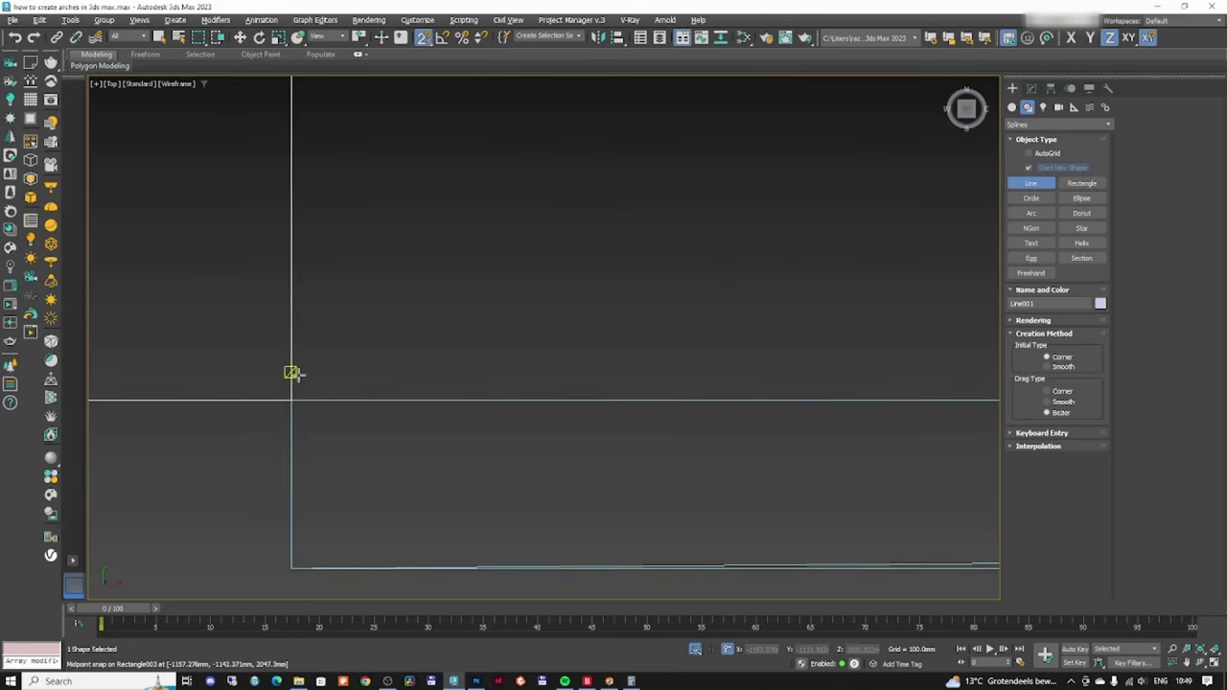
{"action": "left_click", "coordinate": [290, 399]}
{"action": "scroll", "coordinate": [373, 320], "scroll_direction": "down", "scroll_amount": 6}
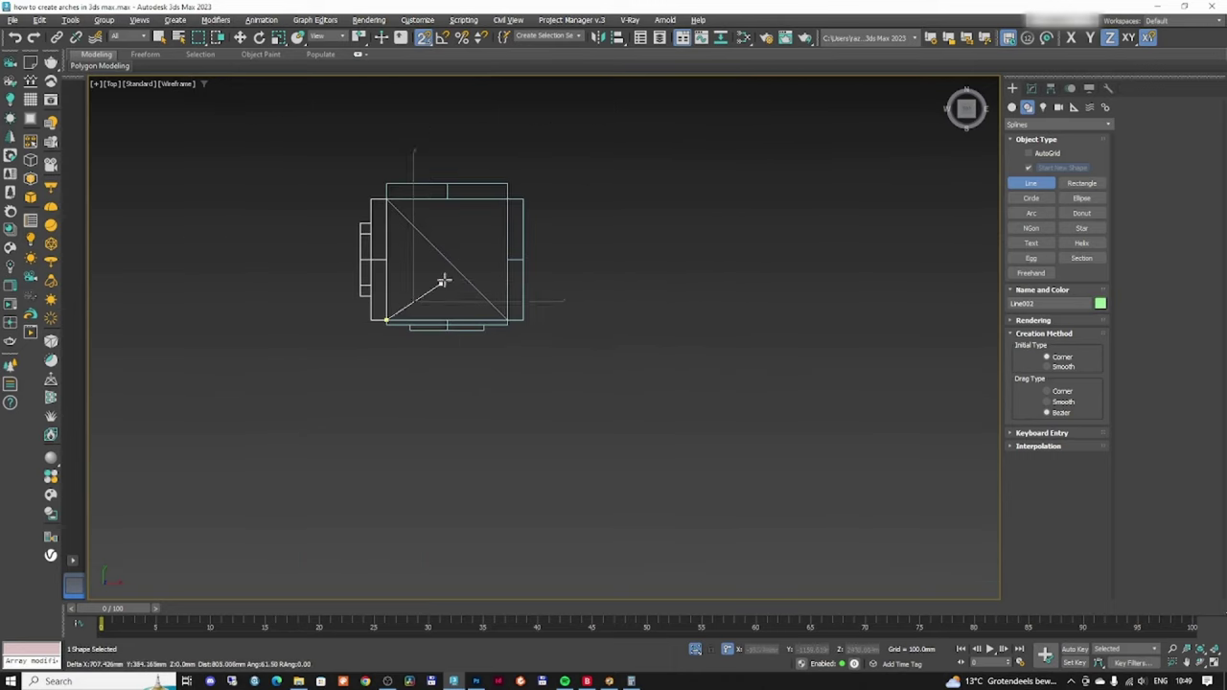
{"action": "scroll", "coordinate": [443, 277], "scroll_direction": "up", "scroll_amount": 3}
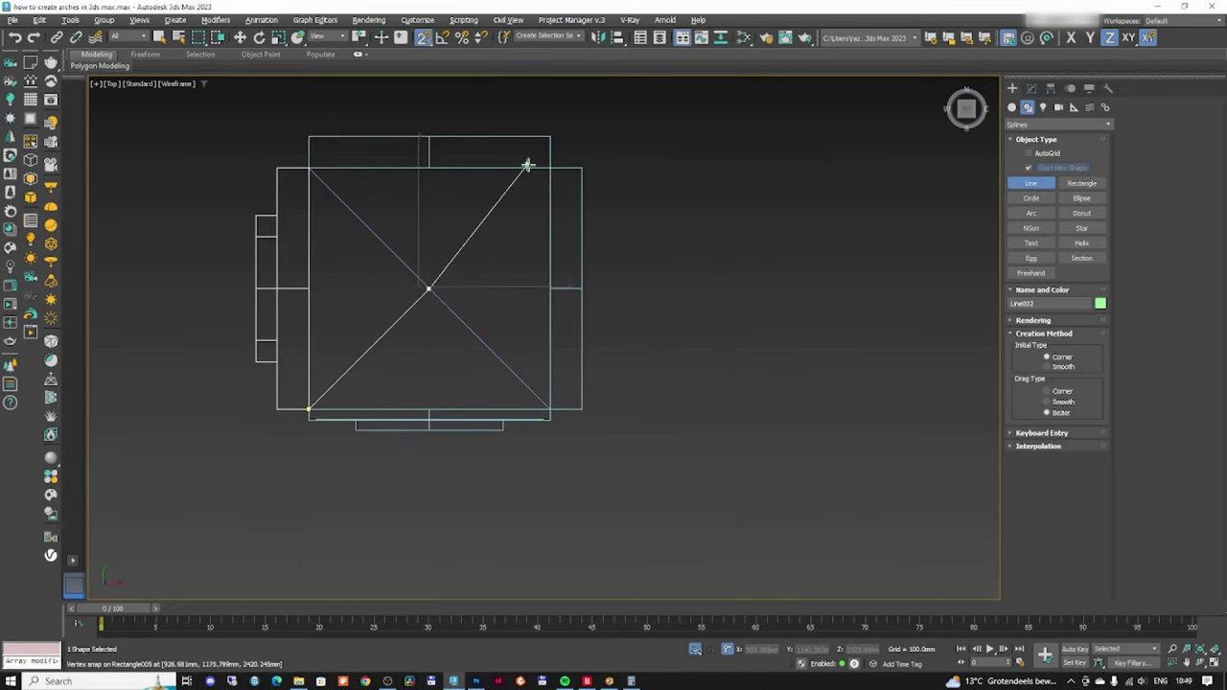
{"action": "scroll", "coordinate": [547, 168], "scroll_direction": "up", "scroll_amount": 5}
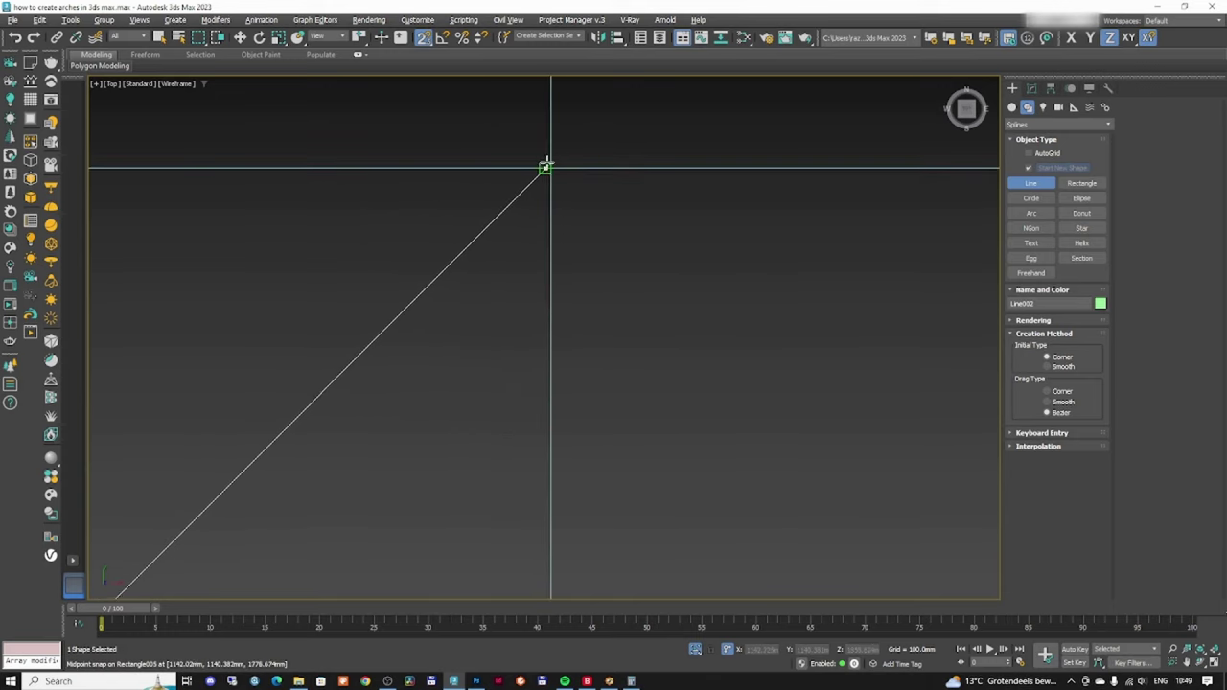
{"action": "right_click", "coordinate": [638, 144]}
{"action": "scroll", "coordinate": [628, 167], "scroll_direction": "down", "scroll_amount": 2}
{"action": "middle_click_drag", "start_coordinate": [597, 169], "coordinate": [523, 266], "text": "alt"}
{"action": "scroll", "coordinate": [512, 244], "scroll_direction": "down", "scroll_amount": 7}
{"action": "scroll", "coordinate": [480, 262], "scroll_direction": "up", "scroll_amount": 3}
{"action": "right_click", "coordinate": [523, 268]}
{"action": "scroll", "coordinate": [523, 279], "scroll_direction": "up", "scroll_amount": 3}
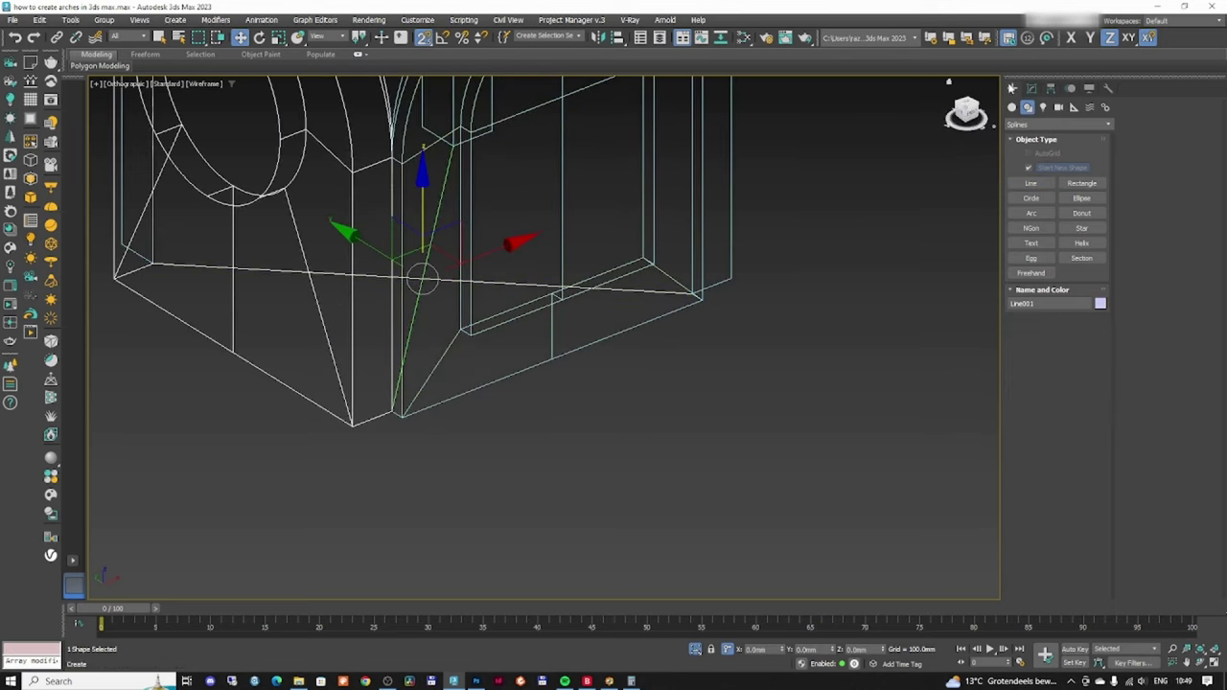
- Divide the first diagonal's segment by 1 to add a middle vertex, and leave sub-object editing
{"action": "left_click", "coordinate": [1030, 88]}
{"action": "left_click", "coordinate": [1064, 282]}
{"action": "left_click", "coordinate": [498, 286]}
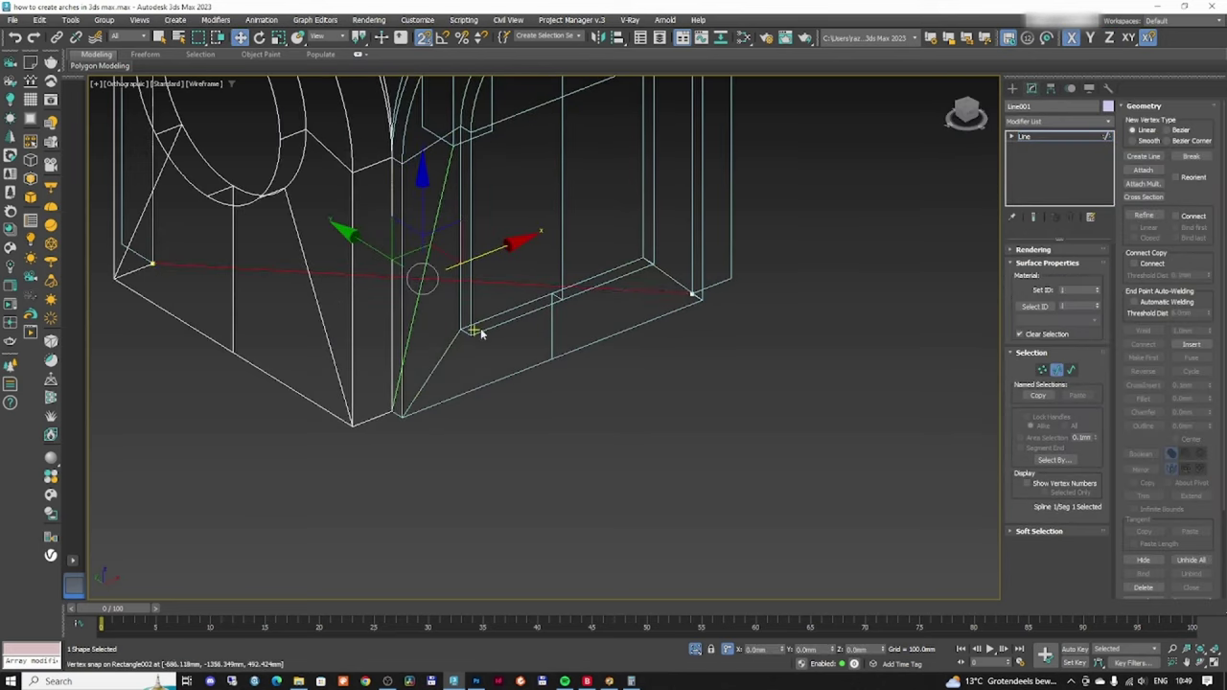
{"action": "scroll", "coordinate": [1179, 542], "scroll_direction": "down", "scroll_amount": 3}
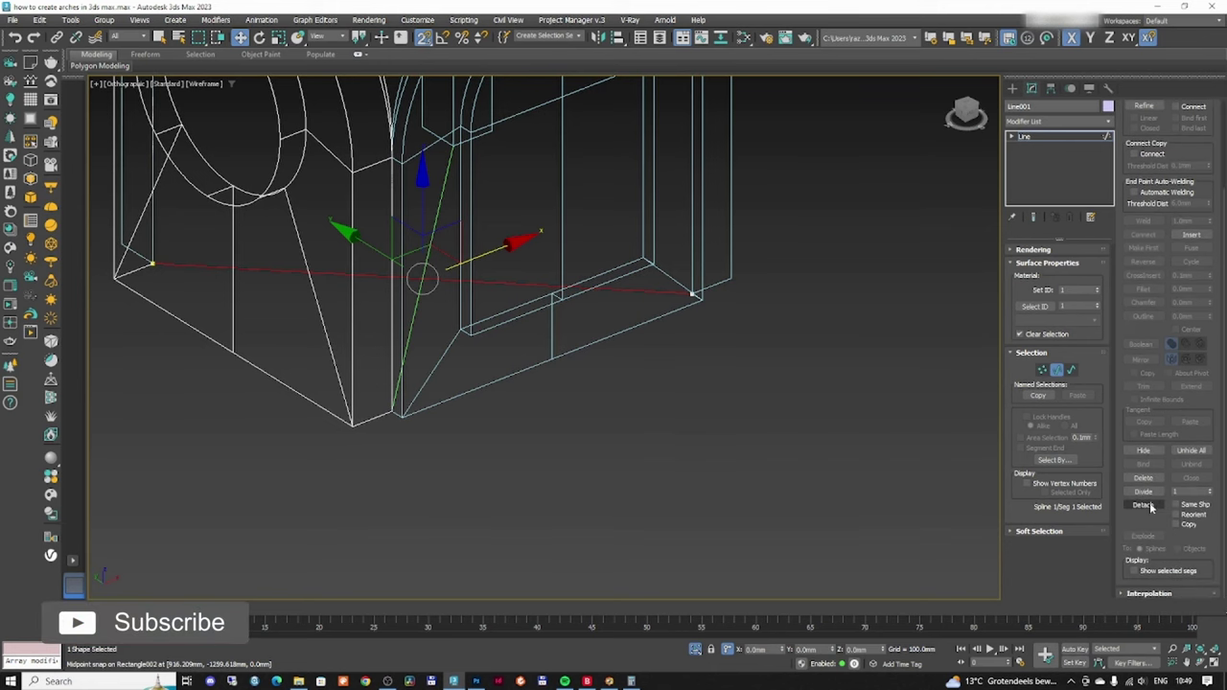
{"action": "left_click", "coordinate": [1144, 505]}
{"action": "scroll", "coordinate": [555, 403], "scroll_direction": "down", "scroll_amount": 5}
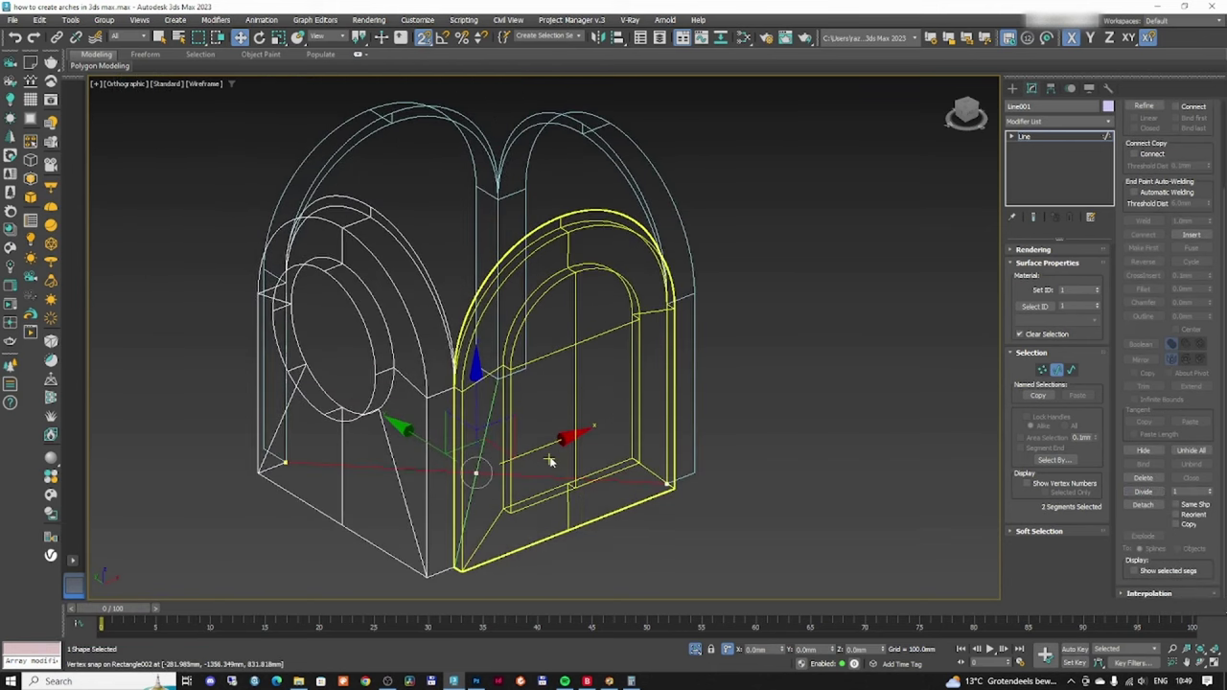
{"action": "scroll", "coordinate": [549, 461], "scroll_direction": "down", "scroll_amount": 2}
{"action": "left_click", "coordinate": [1069, 370]}
{"action": "left_click", "coordinate": [1070, 370]}
- Select both crossing diagonals and raise them along Z from the floor toward the start of the arches
{"action": "scroll", "coordinate": [502, 467], "scroll_direction": "up", "scroll_amount": 5}
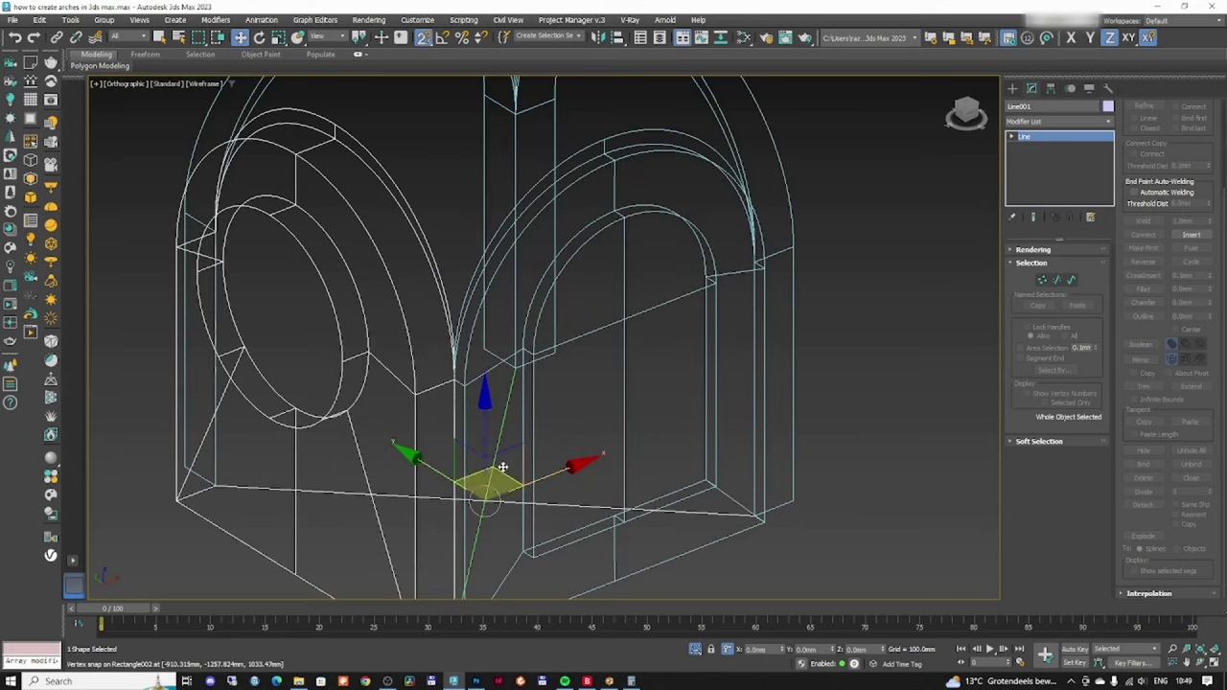
{"action": "left_click", "coordinate": [503, 431], "text": "ctrl"}
{"action": "scroll", "coordinate": [503, 432], "scroll_direction": "down", "scroll_amount": 5}
{"action": "middle_click_drag", "start_coordinate": [499, 419], "coordinate": [498, 468]}
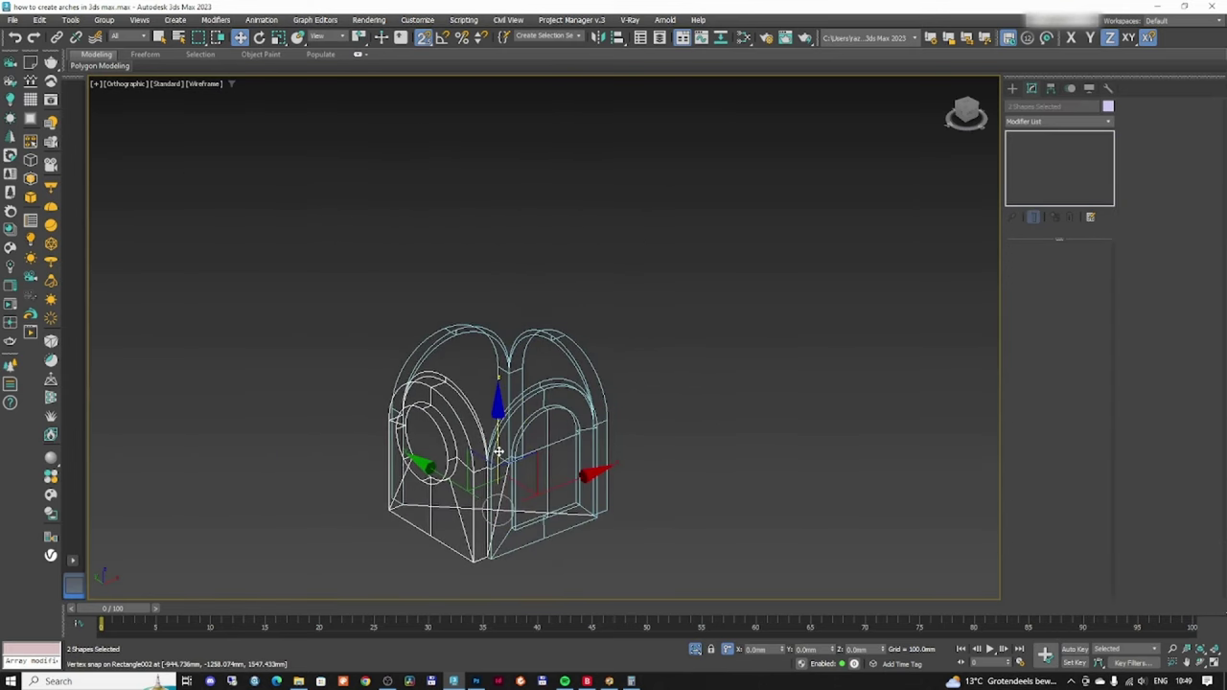
{"action": "left_click_drag", "start_coordinate": [498, 449], "coordinate": [454, 401]}
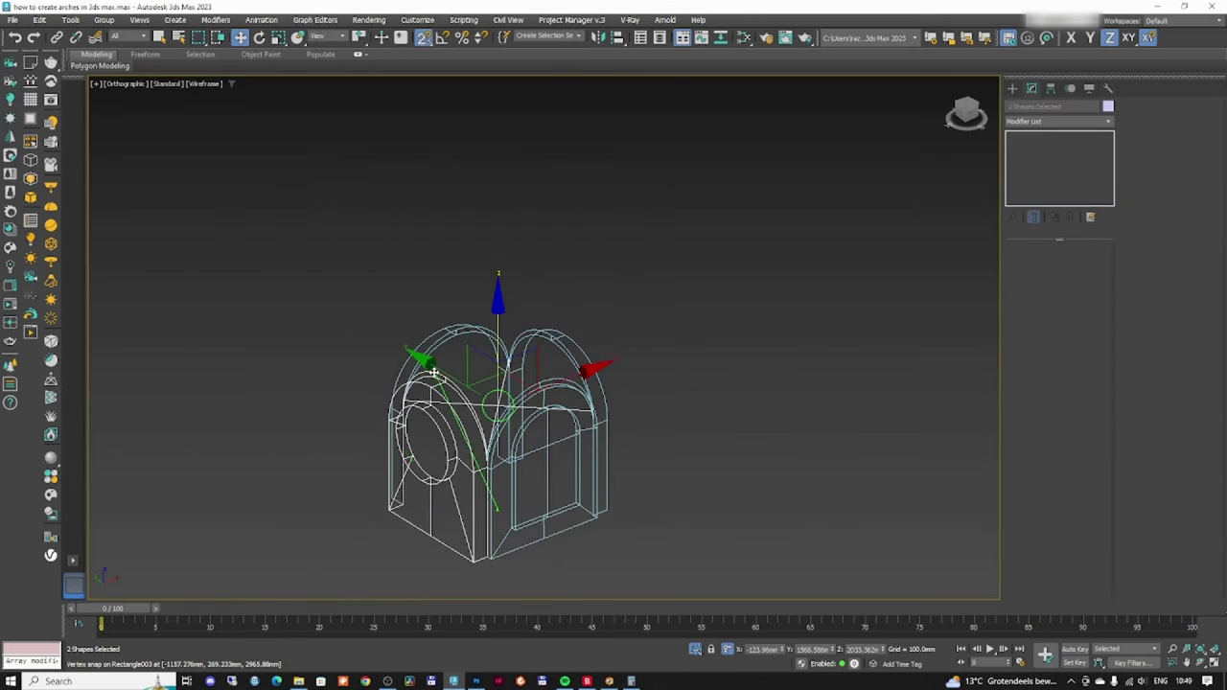
- Snap the raised diagonals at the corner to a vertex on the round window wall's arch curve
{"action": "scroll", "coordinate": [418, 408], "scroll_direction": "up", "scroll_amount": 4}
{"action": "middle_click_drag", "start_coordinate": [417, 407], "coordinate": [503, 381], "text": "alt"}
{"action": "scroll", "coordinate": [503, 379], "scroll_direction": "up", "scroll_amount": 8}
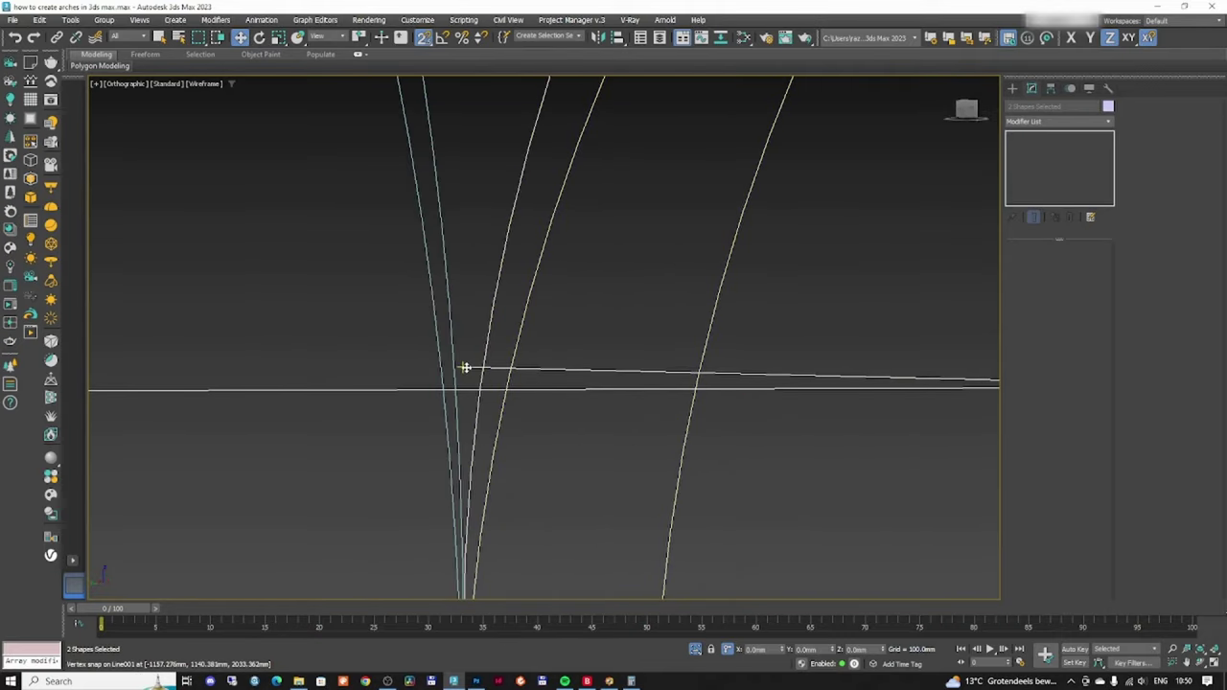
{"action": "left_click_drag", "start_coordinate": [466, 367], "coordinate": [436, 338]}
{"action": "scroll", "coordinate": [478, 432], "scroll_direction": "down", "scroll_amount": 4}
{"action": "scroll", "coordinate": [491, 507], "scroll_direction": "up", "scroll_amount": 2}
{"action": "scroll", "coordinate": [491, 506], "scroll_direction": "up", "scroll_amount": 3}
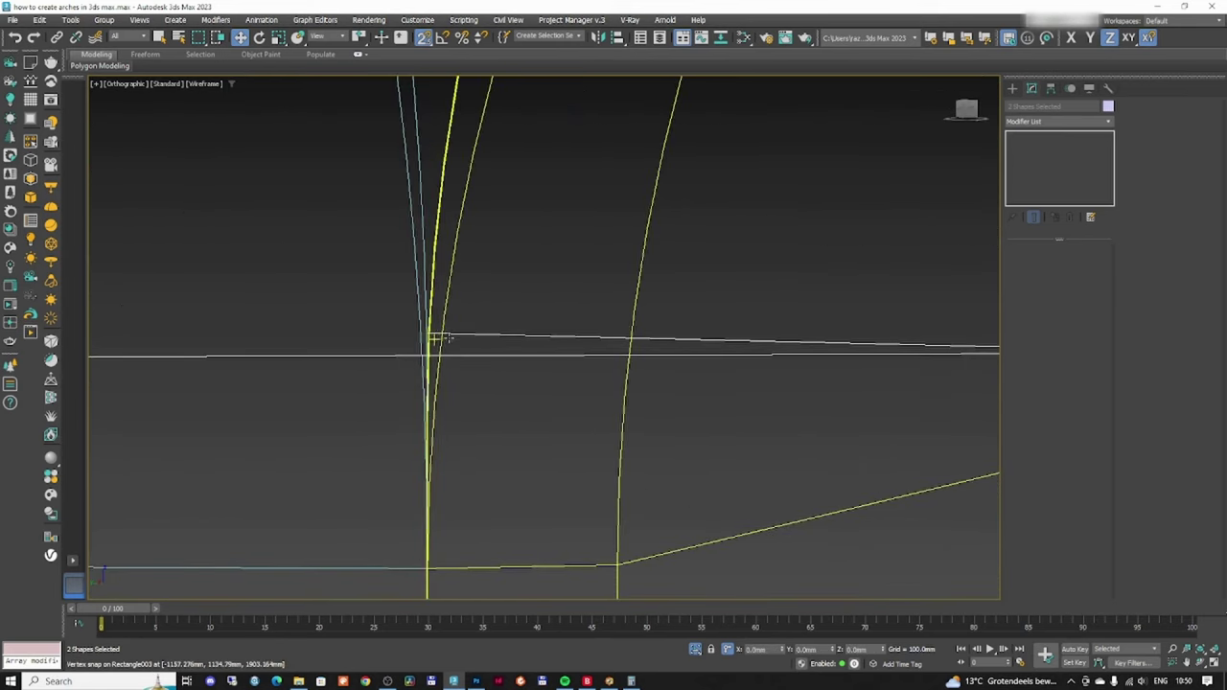
- Examine how the diagonal's end meets the arch curves at another corner of the room
{"action": "scroll", "coordinate": [447, 337], "scroll_direction": "down", "scroll_amount": 6}
{"action": "middle_click_drag", "start_coordinate": [504, 331], "coordinate": [430, 353], "text": "alt"}
{"action": "middle_click_drag", "start_coordinate": [514, 249], "coordinate": [496, 342]}
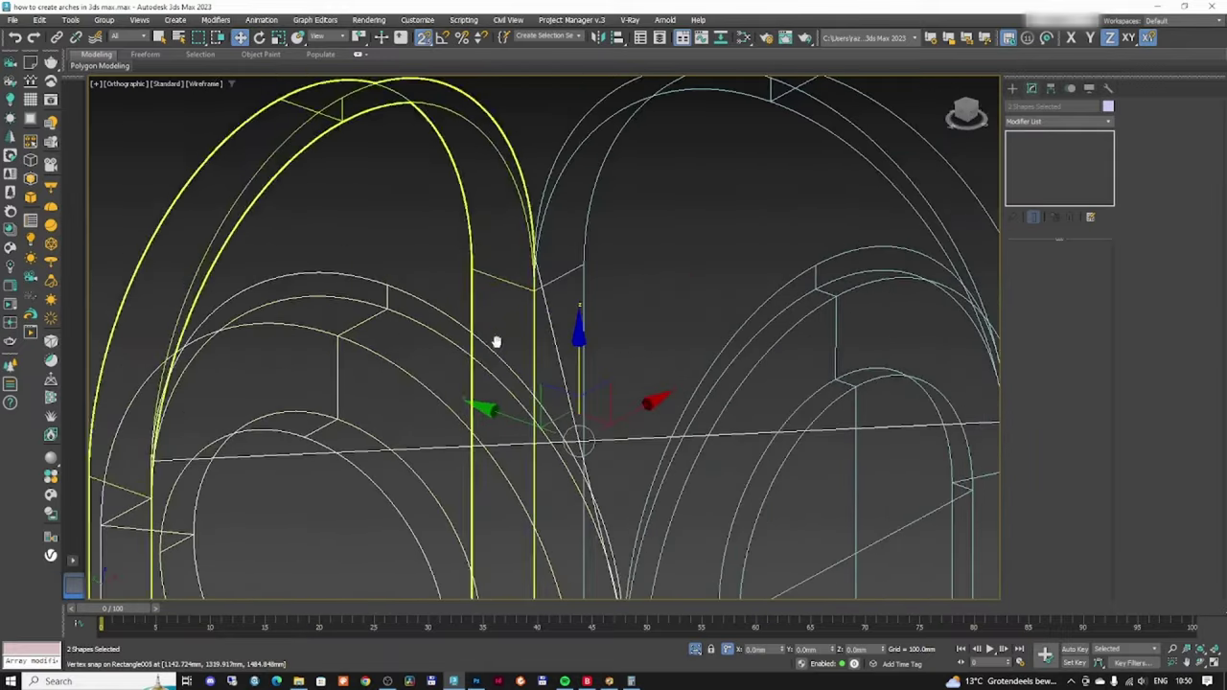
{"action": "scroll", "coordinate": [496, 342], "scroll_direction": "up", "scroll_amount": 5}
{"action": "scroll", "coordinate": [522, 292], "scroll_direction": "down", "scroll_amount": 4}
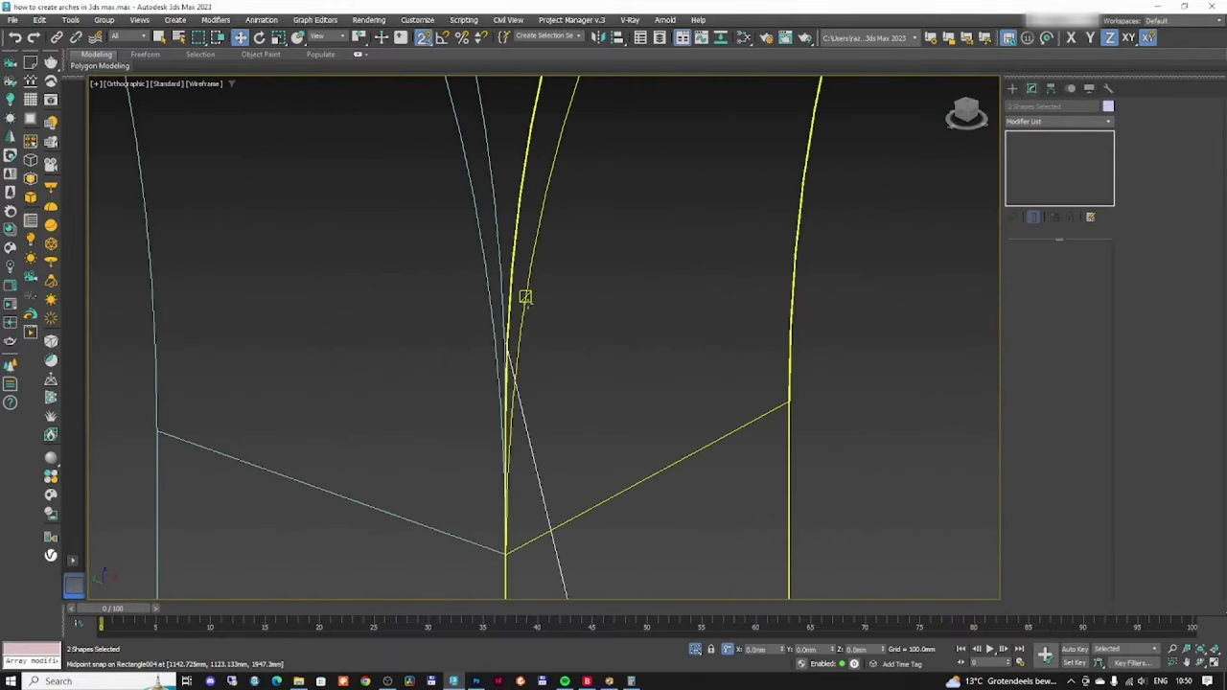
{"action": "scroll", "coordinate": [527, 406], "scroll_direction": "up", "scroll_amount": 4}
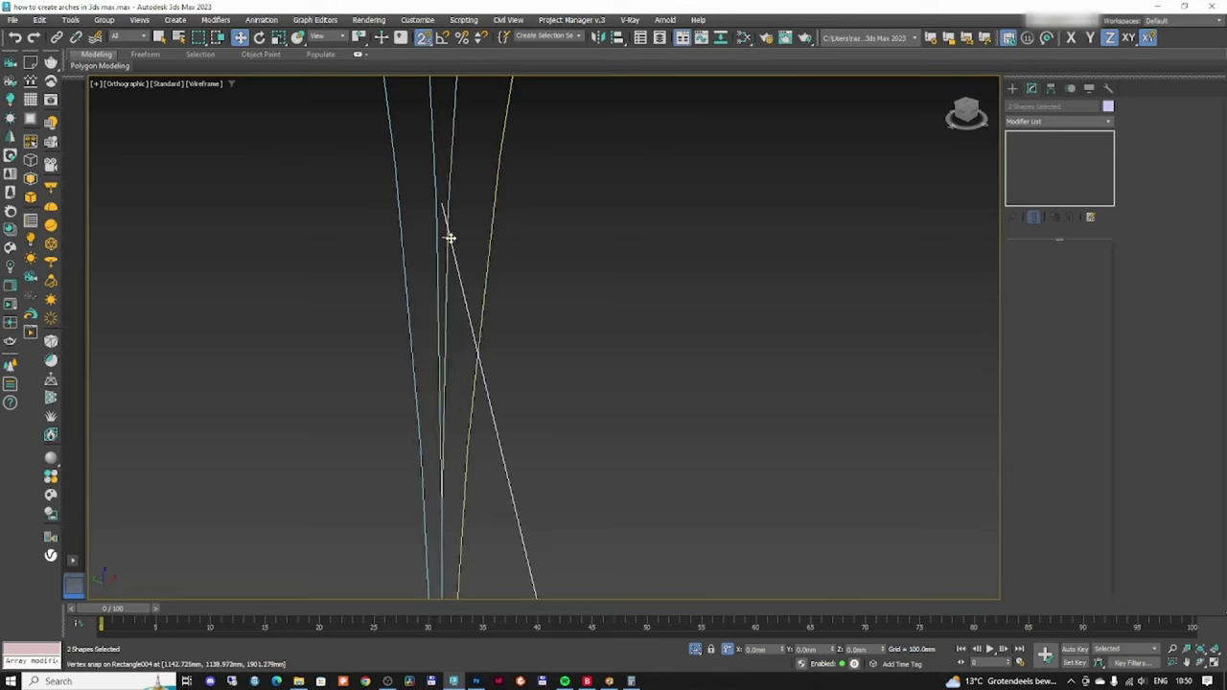
{"action": "scroll", "coordinate": [450, 237], "scroll_direction": "down", "scroll_amount": 4}
{"action": "scroll", "coordinate": [451, 236], "scroll_direction": "up", "scroll_amount": 4}
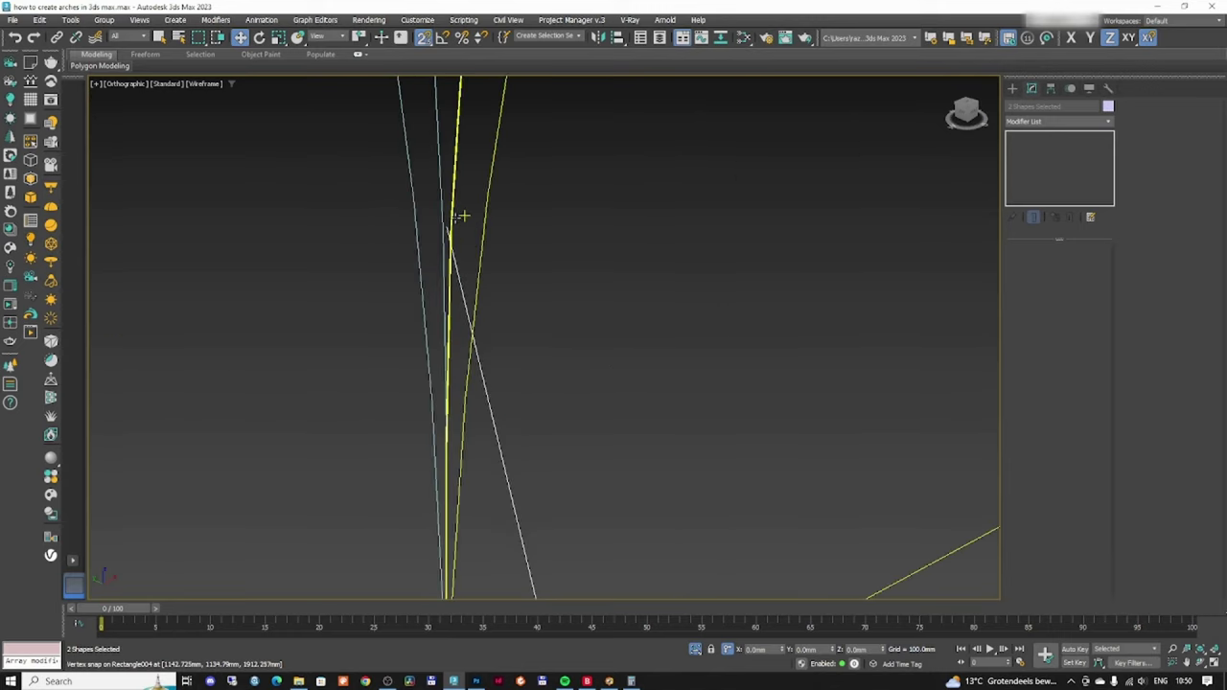
- Select both diagonal lines again
{"action": "left_click", "coordinate": [459, 240]}
{"action": "left_click", "coordinate": [457, 262], "text": "ctrl"}
{"action": "scroll", "coordinate": [488, 288], "scroll_direction": "down", "scroll_amount": 6}
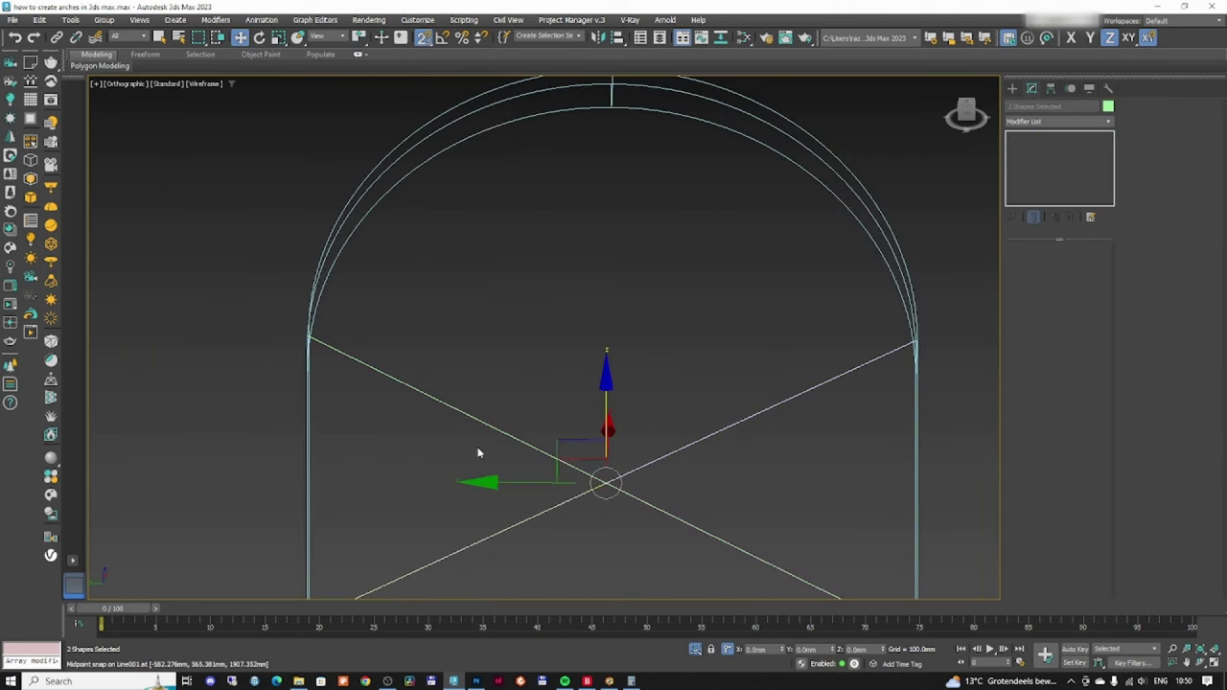
- Examine how the ends of both crossing diagonals meet the arch curves at the two front corners
{"action": "scroll", "coordinate": [363, 368], "scroll_direction": "up", "scroll_amount": 5}
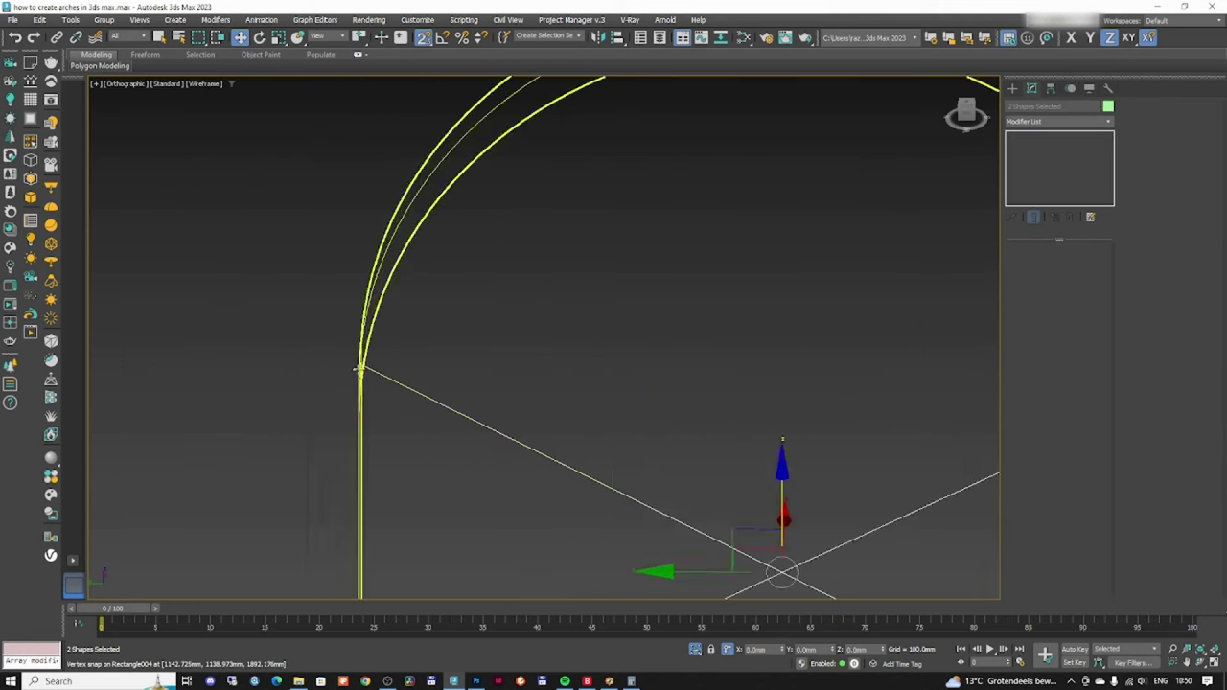
{"action": "scroll", "coordinate": [363, 368], "scroll_direction": "up", "scroll_amount": 2}
{"action": "left_click_drag", "start_coordinate": [396, 280], "coordinate": [385, 395]}
{"action": "scroll", "coordinate": [395, 307], "scroll_direction": "down", "scroll_amount": 3}
{"action": "scroll", "coordinate": [385, 388], "scroll_direction": "down", "scroll_amount": 2}
{"action": "left_click", "coordinate": [361, 390]}
{"action": "scroll", "coordinate": [388, 391], "scroll_direction": "up", "scroll_amount": 5}
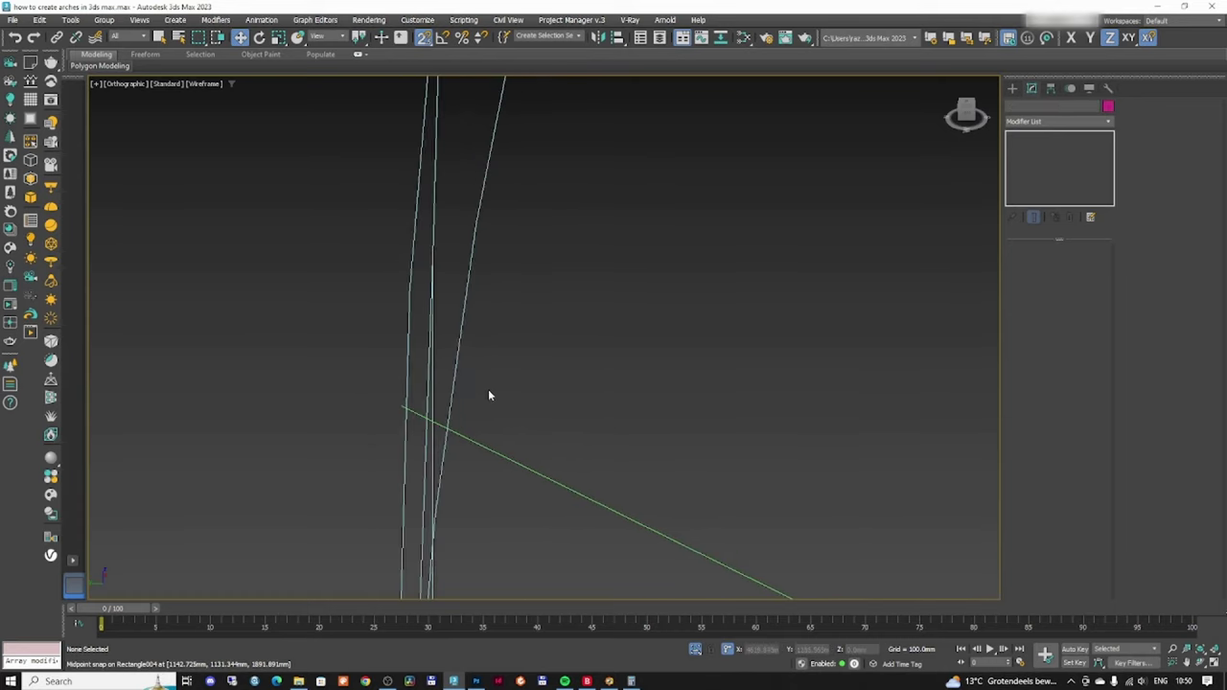
{"action": "scroll", "coordinate": [464, 412], "scroll_direction": "down", "scroll_amount": 4}
{"action": "scroll", "coordinate": [467, 406], "scroll_direction": "down", "scroll_amount": 8}
{"action": "scroll", "coordinate": [533, 410], "scroll_direction": "up", "scroll_amount": 6}
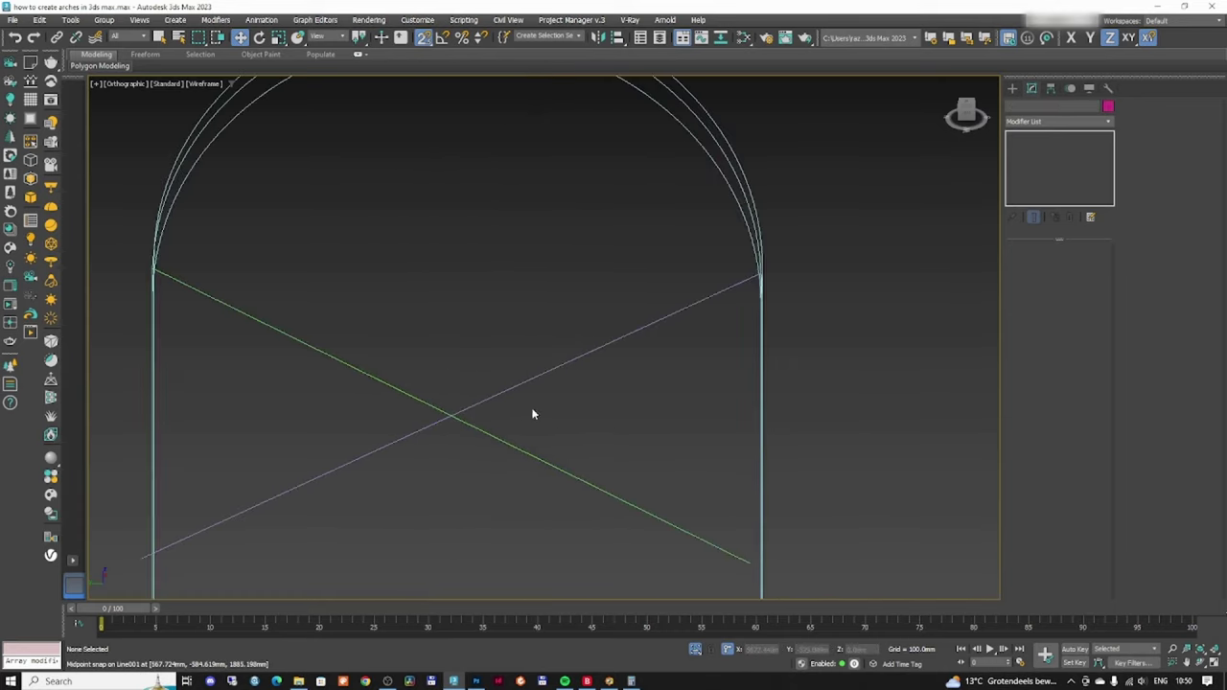
{"action": "middle_click_drag", "start_coordinate": [533, 410], "coordinate": [573, 347], "text": "alt"}
{"action": "scroll", "coordinate": [632, 249], "scroll_direction": "up", "scroll_amount": 9}
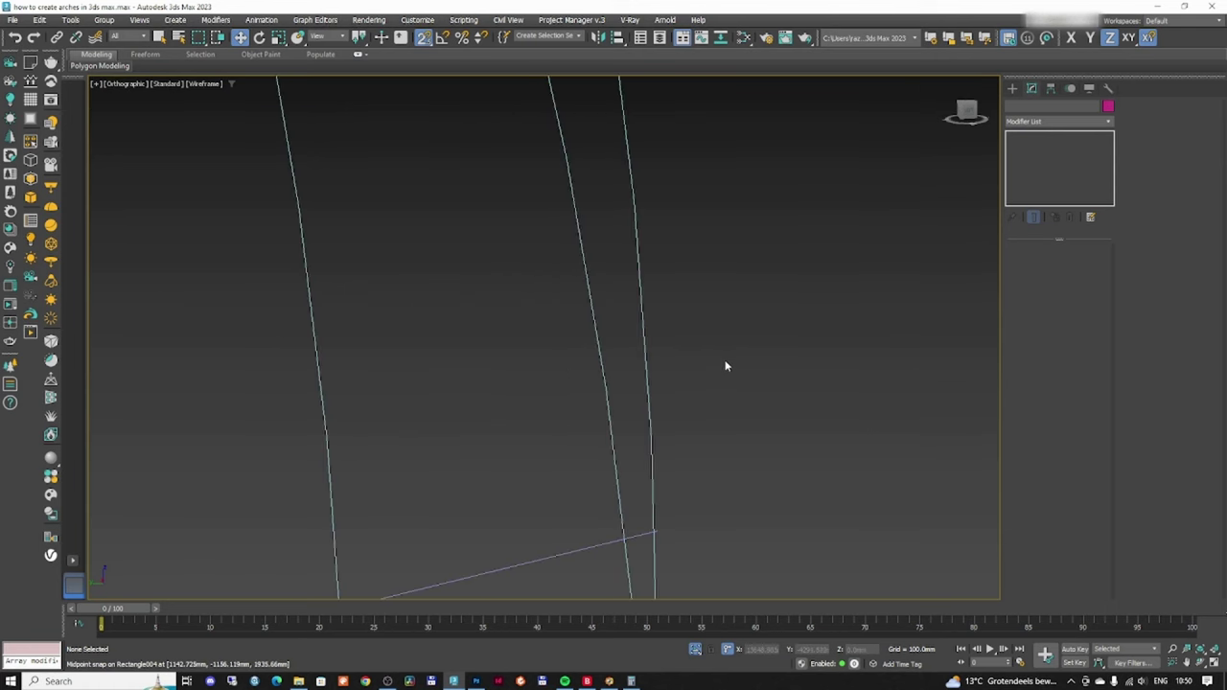
{"action": "scroll", "coordinate": [669, 318], "scroll_direction": "down", "scroll_amount": 7}
- Set the Edit Patch View Steps of the arched wall to 1, leaving nothing selected
{"action": "left_click", "coordinate": [669, 319]}
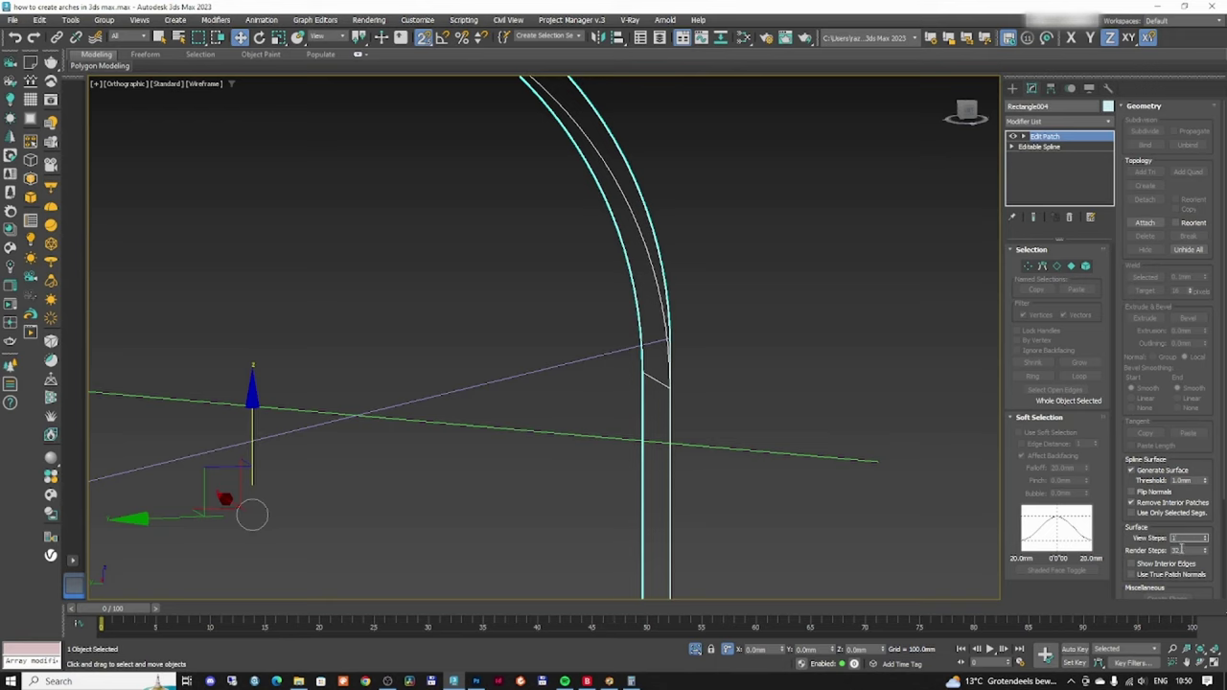
{"action": "key", "text": "Tab"}
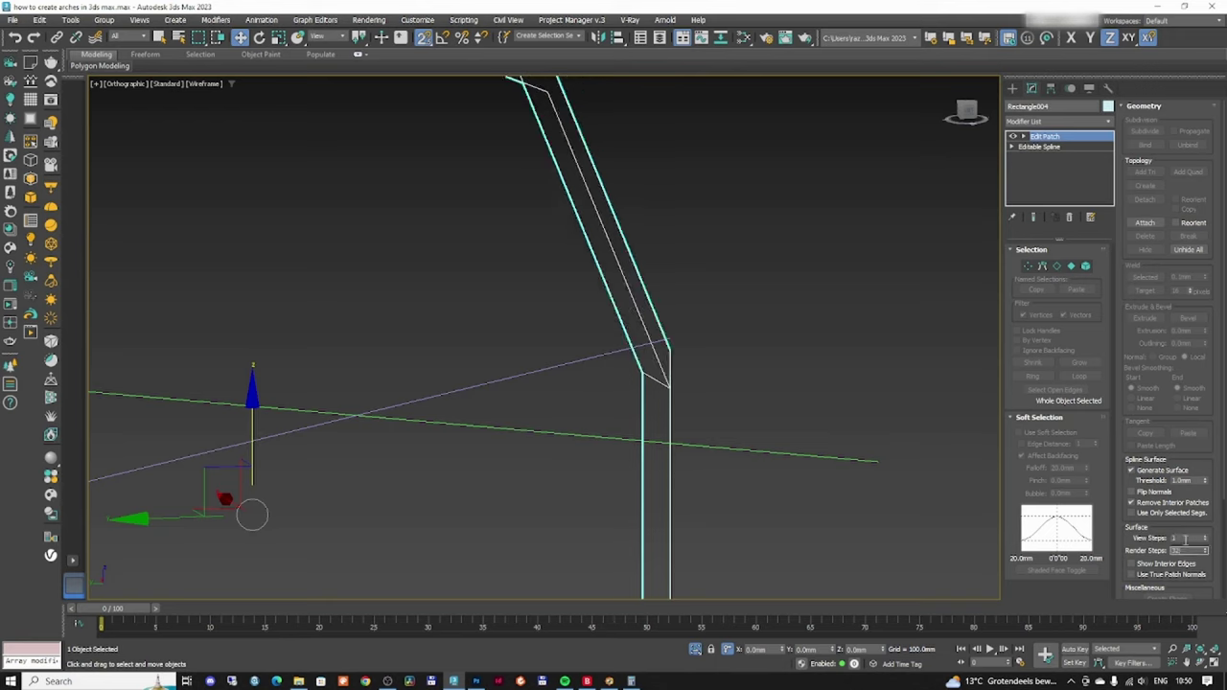
{"action": "left_click", "coordinate": [1012, 89]}
{"action": "left_click", "coordinate": [416, 369]}
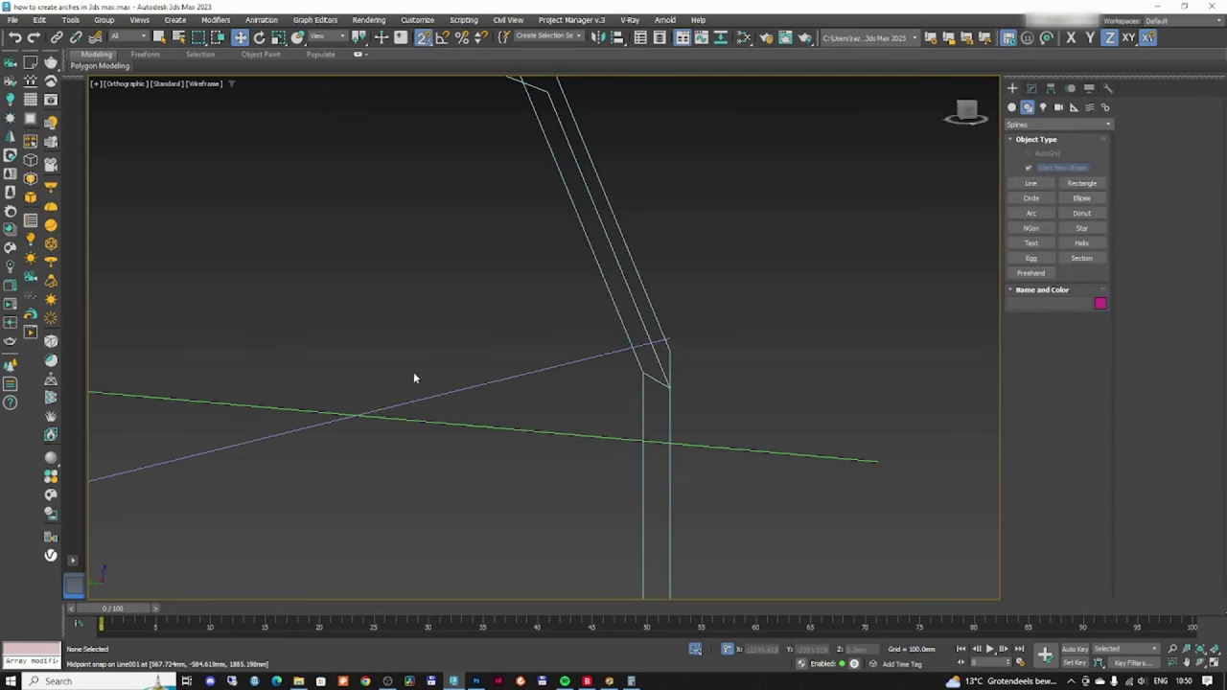
- Select both crossing diagonals and lower them along Z, snapping their corner end to the vertex where the arch starts
{"action": "left_click_drag", "start_coordinate": [413, 372], "coordinate": [362, 441]}
{"action": "left_click_drag", "start_coordinate": [356, 331], "coordinate": [669, 353]}
{"action": "right_click", "coordinate": [680, 352]}
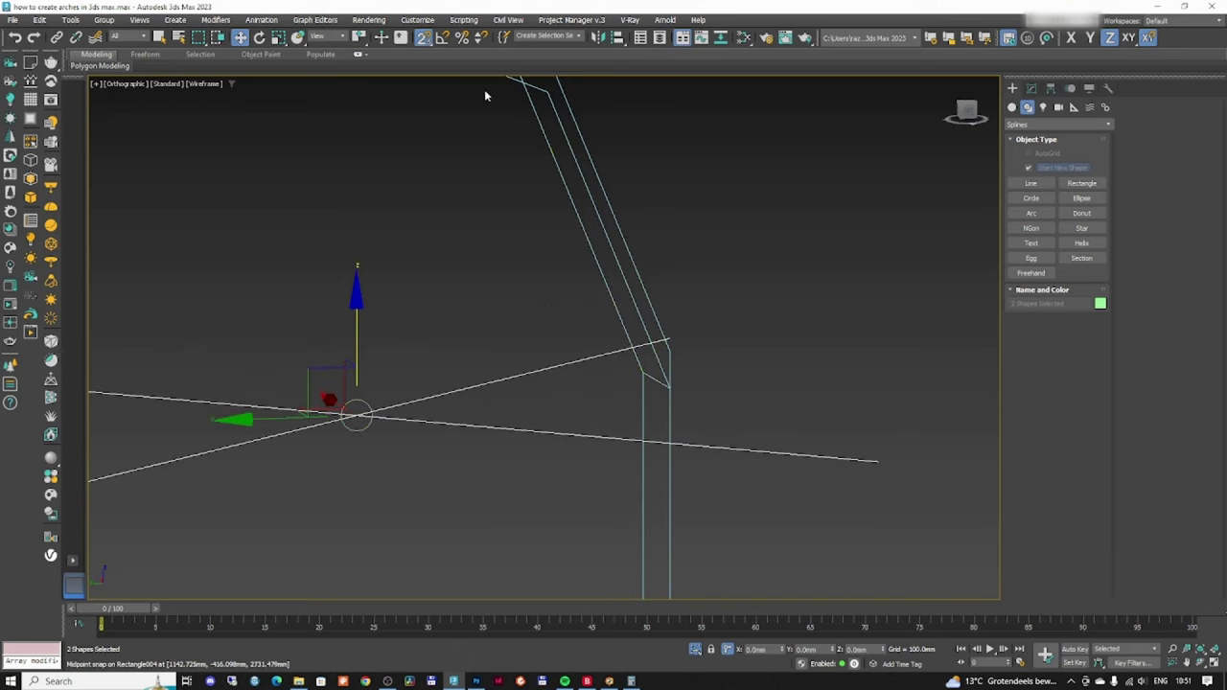
{"action": "left_click_drag", "start_coordinate": [355, 414], "coordinate": [669, 353]}
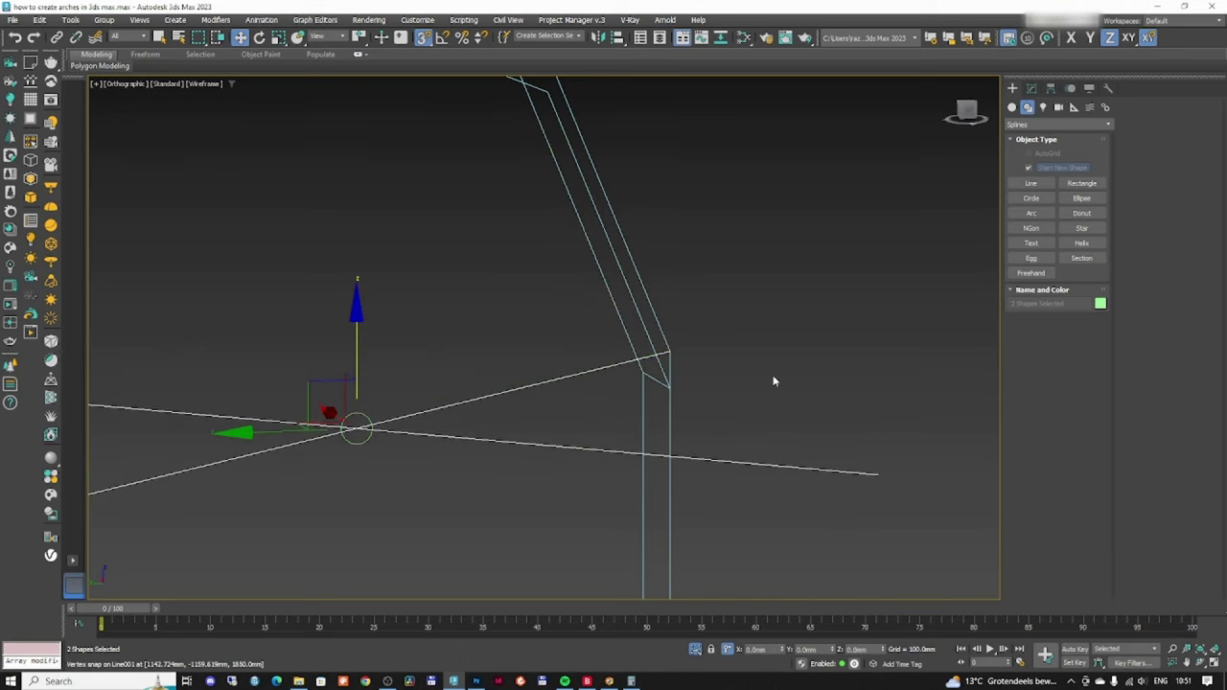
- Attach the second crossing diagonal to the first so both lines form one shape
{"action": "middle_click_drag", "start_coordinate": [693, 337], "coordinate": [431, 354], "text": "alt"}
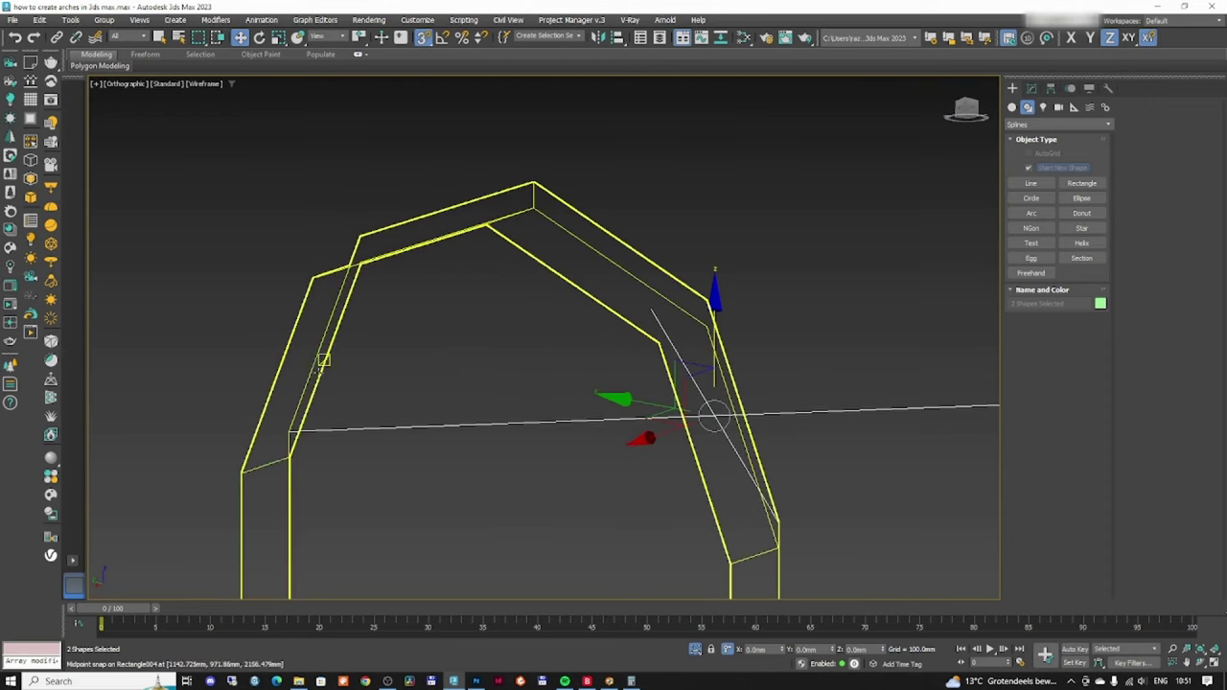
{"action": "middle_click_drag", "start_coordinate": [642, 363], "coordinate": [685, 381], "text": "alt"}
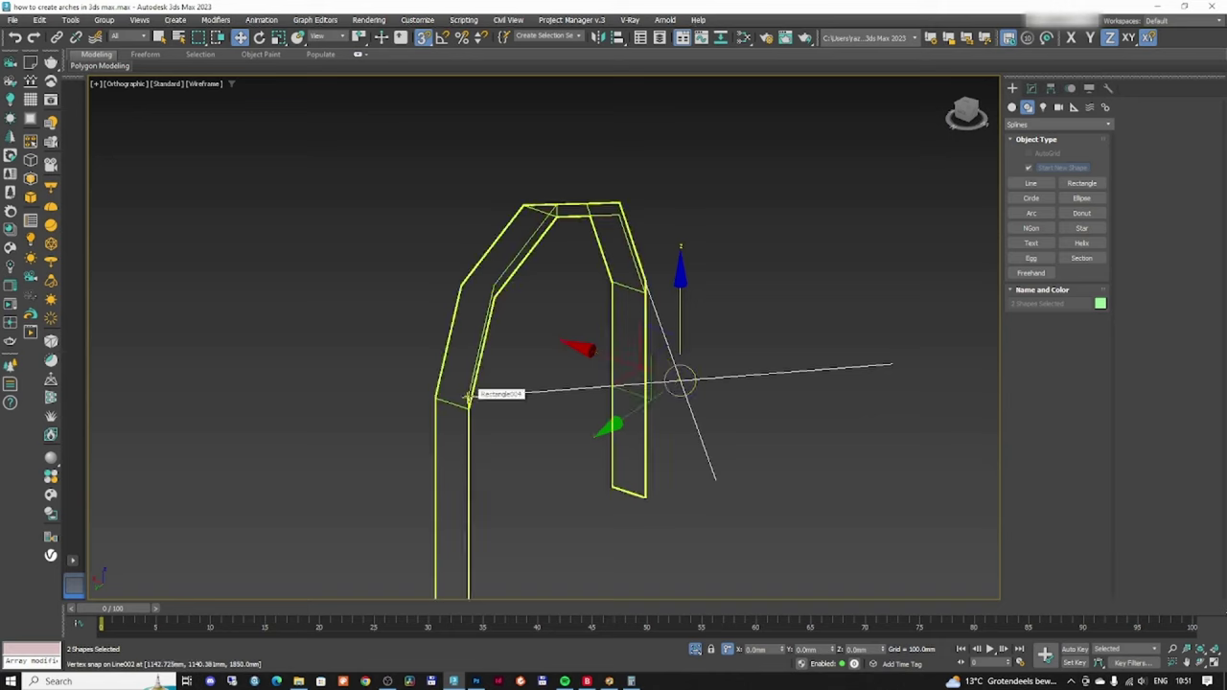
{"action": "middle_click_drag", "start_coordinate": [748, 303], "coordinate": [652, 338]}
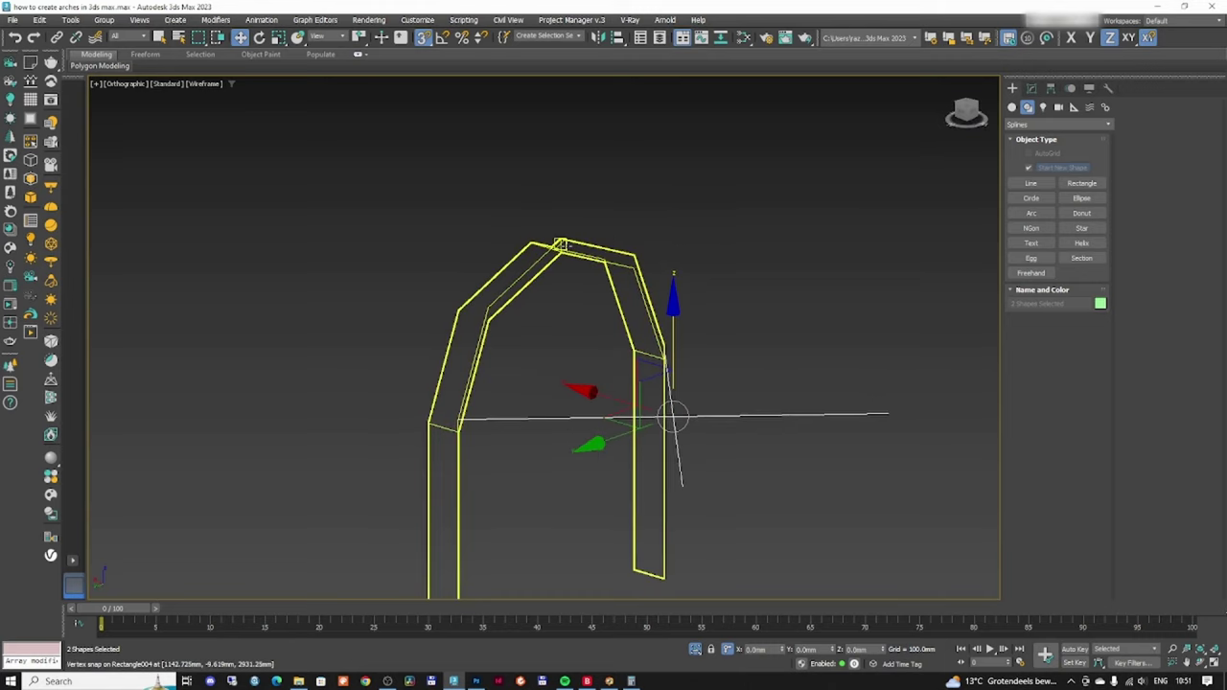
{"action": "middle_click_drag", "start_coordinate": [646, 320], "coordinate": [725, 345], "text": "alt"}
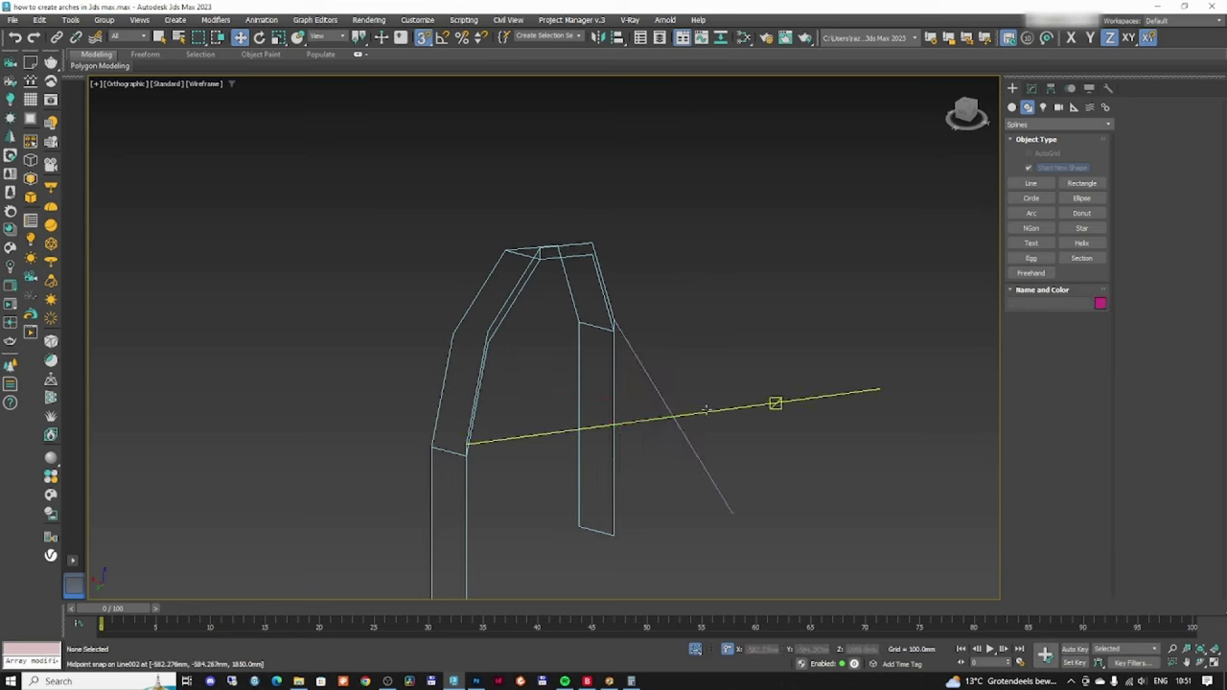
{"action": "left_click", "coordinate": [775, 405]}
{"action": "left_click", "coordinate": [1031, 88]}
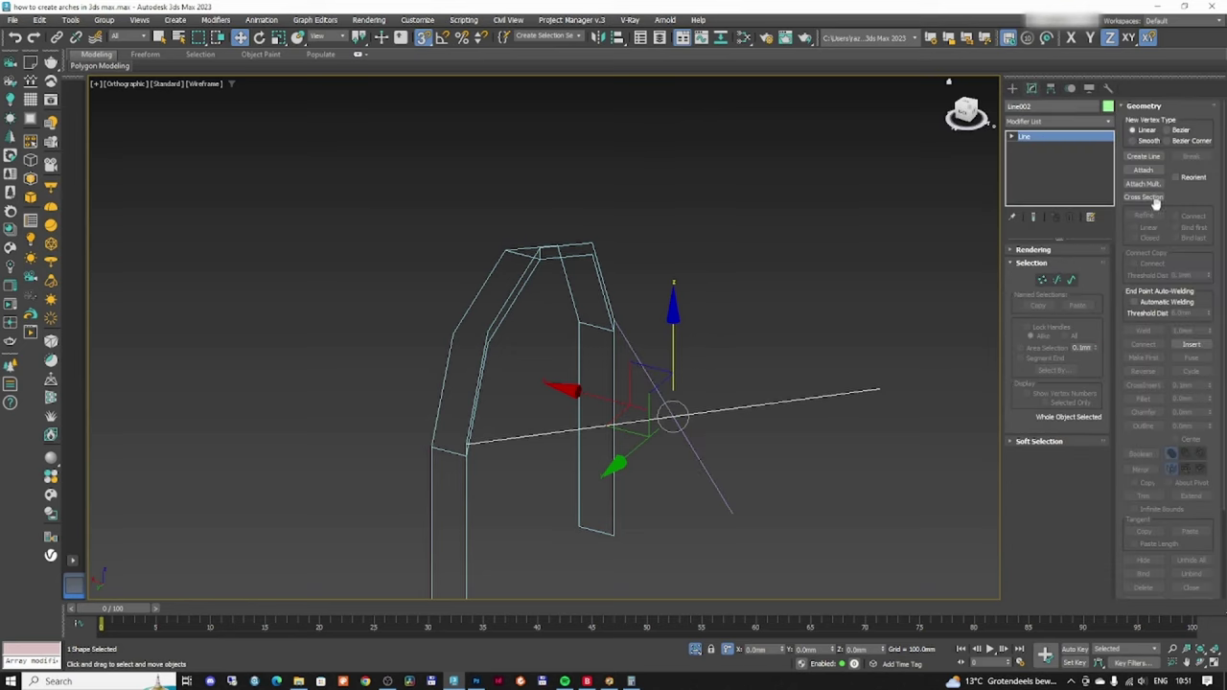
{"action": "left_click", "coordinate": [1143, 170]}
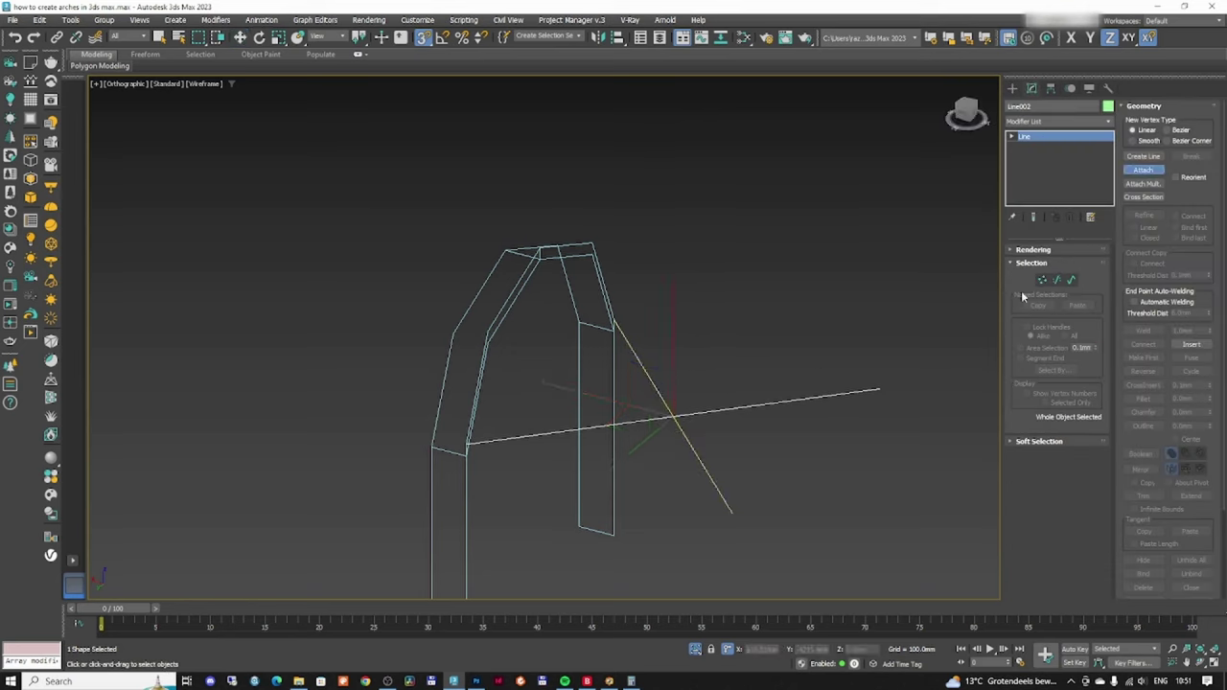
{"action": "left_click", "coordinate": [1142, 172]}
{"action": "middle_click_drag", "start_coordinate": [766, 380], "coordinate": [754, 394]}
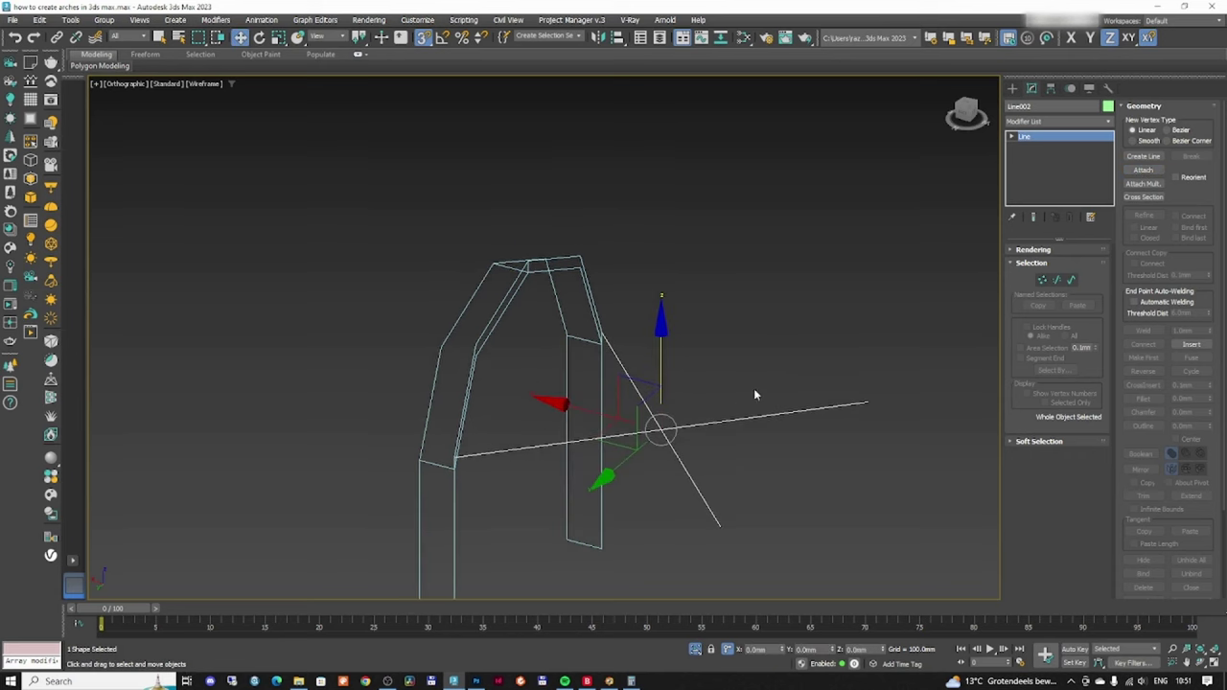
- Raise the two middle vertices of the crossing diagonals along Z, snapping them level with the arch's apex
{"action": "left_click", "coordinate": [1042, 280]}
{"action": "left_click_drag", "start_coordinate": [648, 451], "coordinate": [648, 448]}
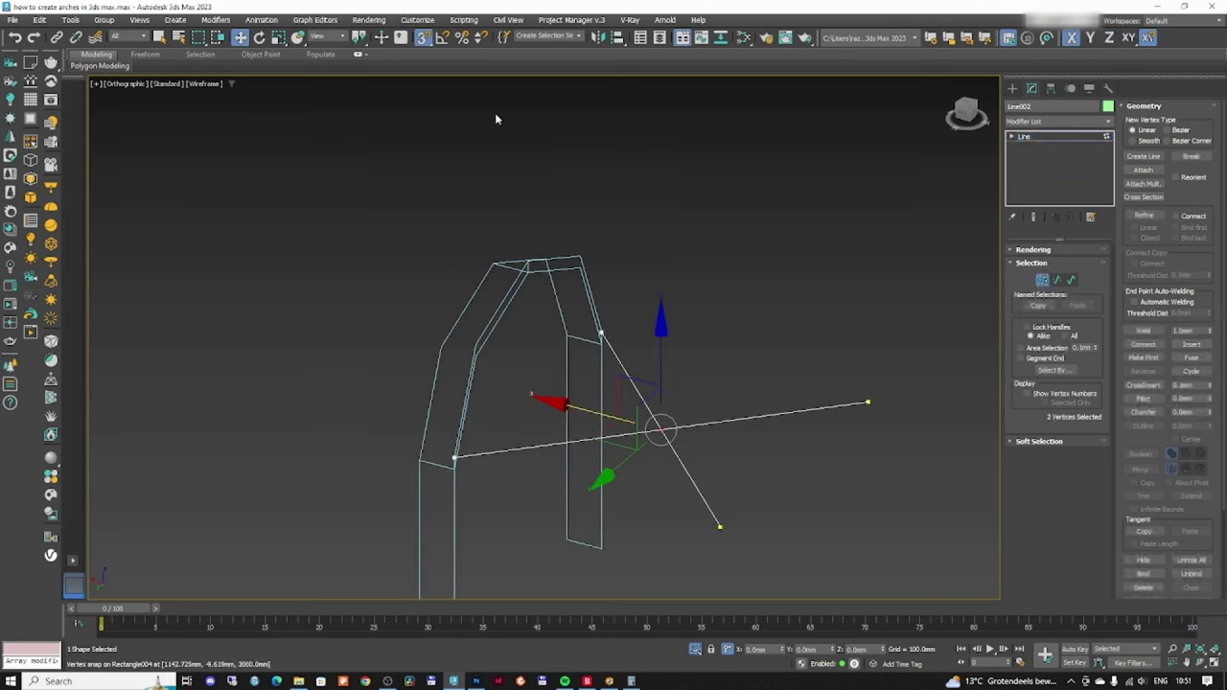
{"action": "left_click_drag", "start_coordinate": [656, 364], "coordinate": [527, 255]}
{"action": "middle_click_drag", "start_coordinate": [642, 272], "coordinate": [440, 356], "text": "alt"}
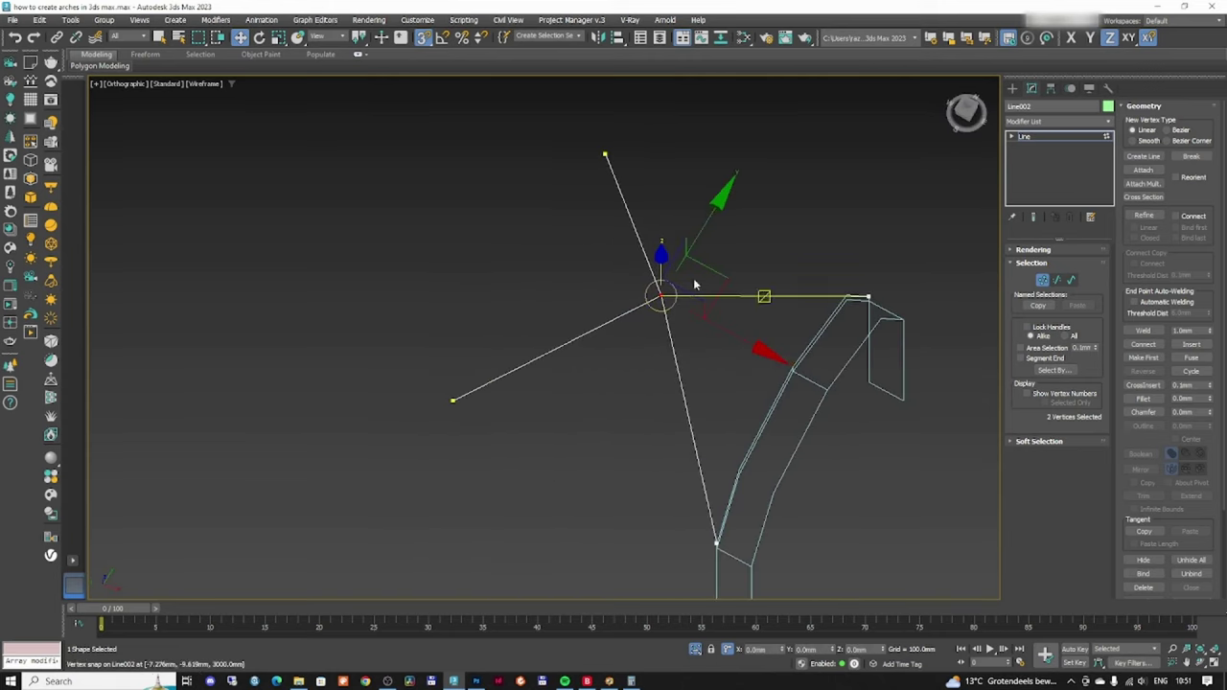
{"action": "left_click", "coordinate": [1035, 282]}
- Rotate the raised diagonals in the top view until they line up with the X and Y axes
{"action": "middle_click_drag", "start_coordinate": [863, 288], "coordinate": [841, 309], "text": "alt"}
{"action": "scroll", "coordinate": [645, 345], "scroll_direction": "up", "scroll_amount": 3}
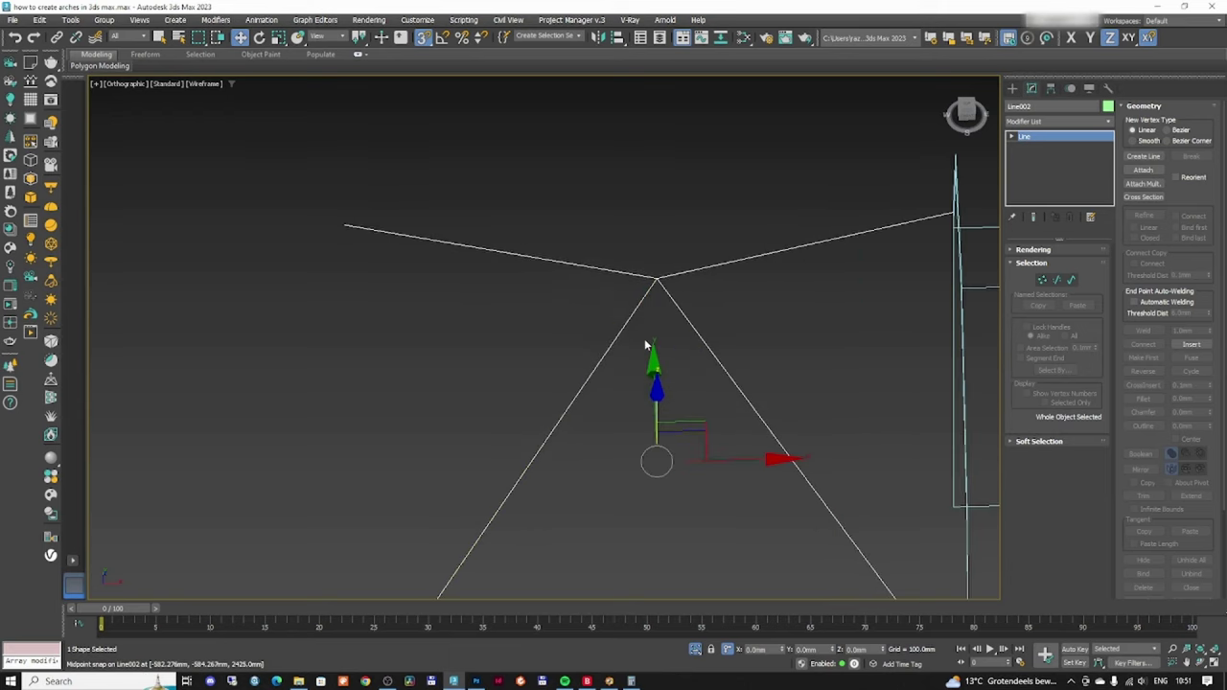
{"action": "key", "text": "t"}
{"action": "right_click", "coordinate": [611, 305]}
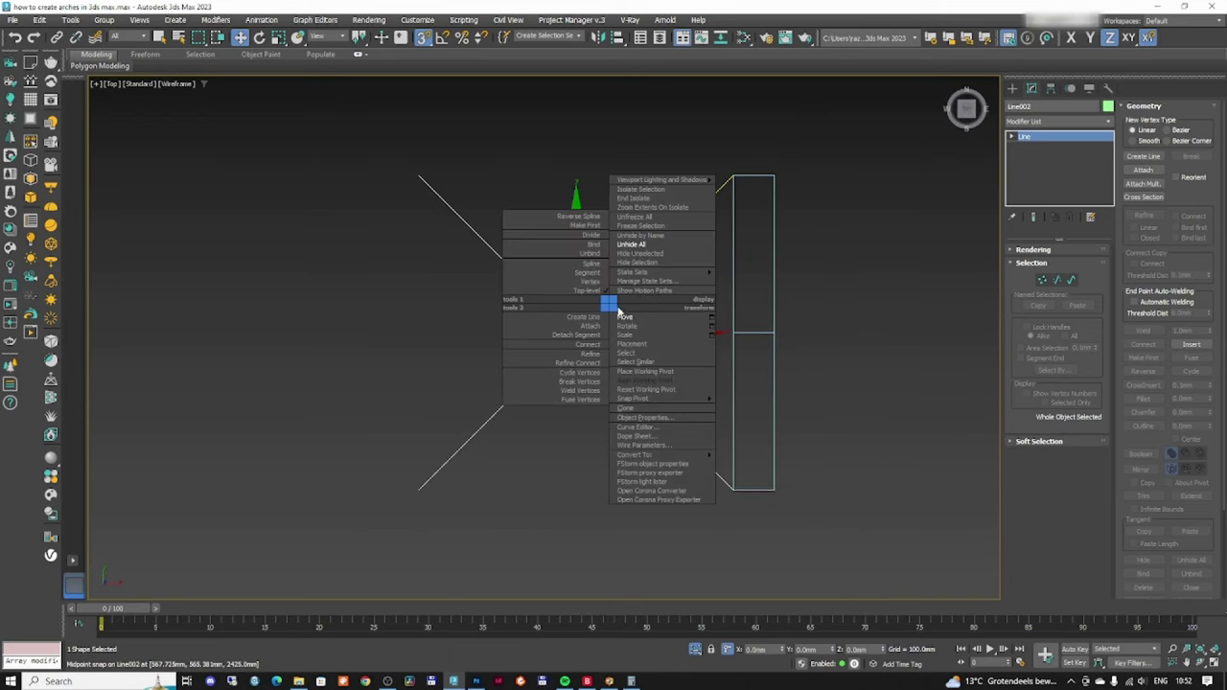
{"action": "left_click", "coordinate": [637, 327]}
{"action": "left_click_drag", "start_coordinate": [596, 212], "coordinate": [624, 243]}
- Draw a guide rectangle about 1150 by 1626 mm in the front view, from the diagonals' peak to one lower end
{"action": "key", "text": "f"}
{"action": "key", "text": "z"}
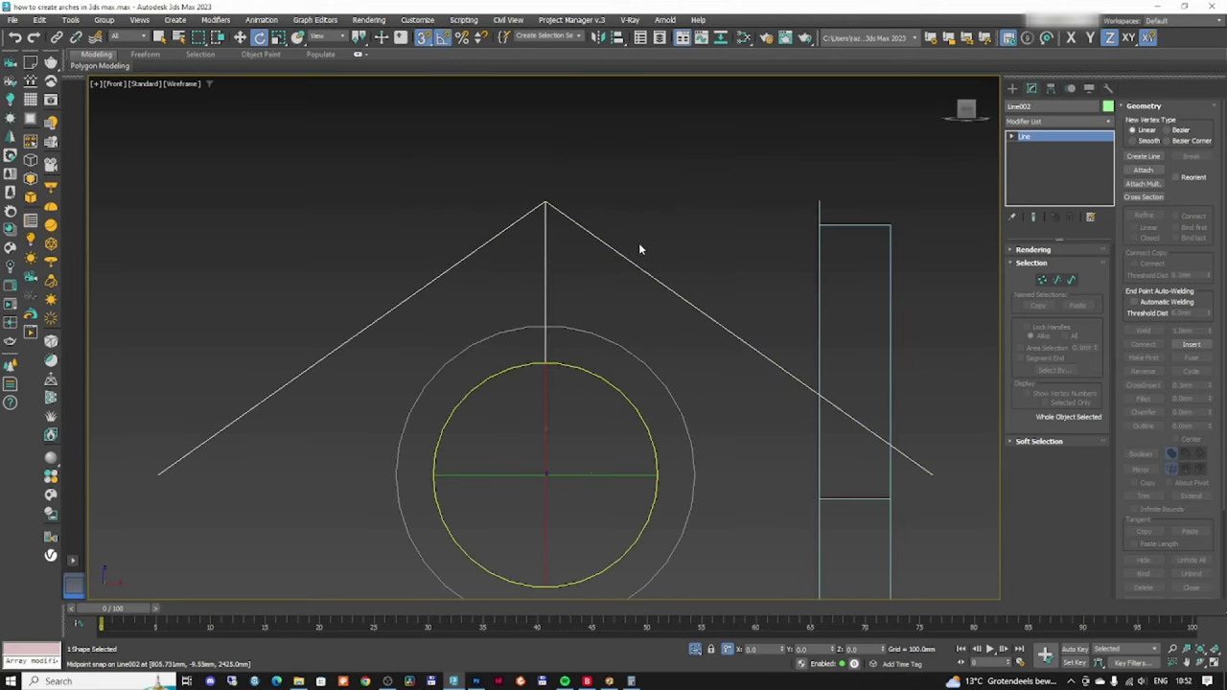
{"action": "scroll", "coordinate": [640, 249], "scroll_direction": "down", "scroll_amount": 3}
{"action": "left_click", "coordinate": [1014, 89]}
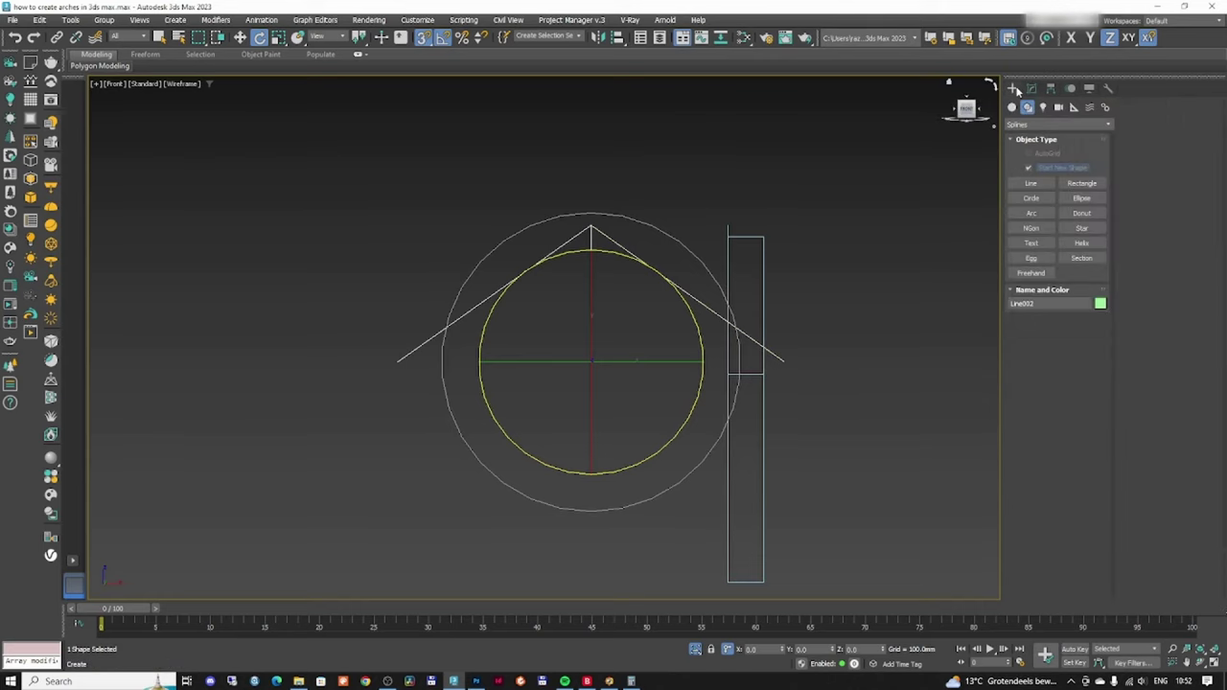
{"action": "left_click", "coordinate": [1031, 213]}
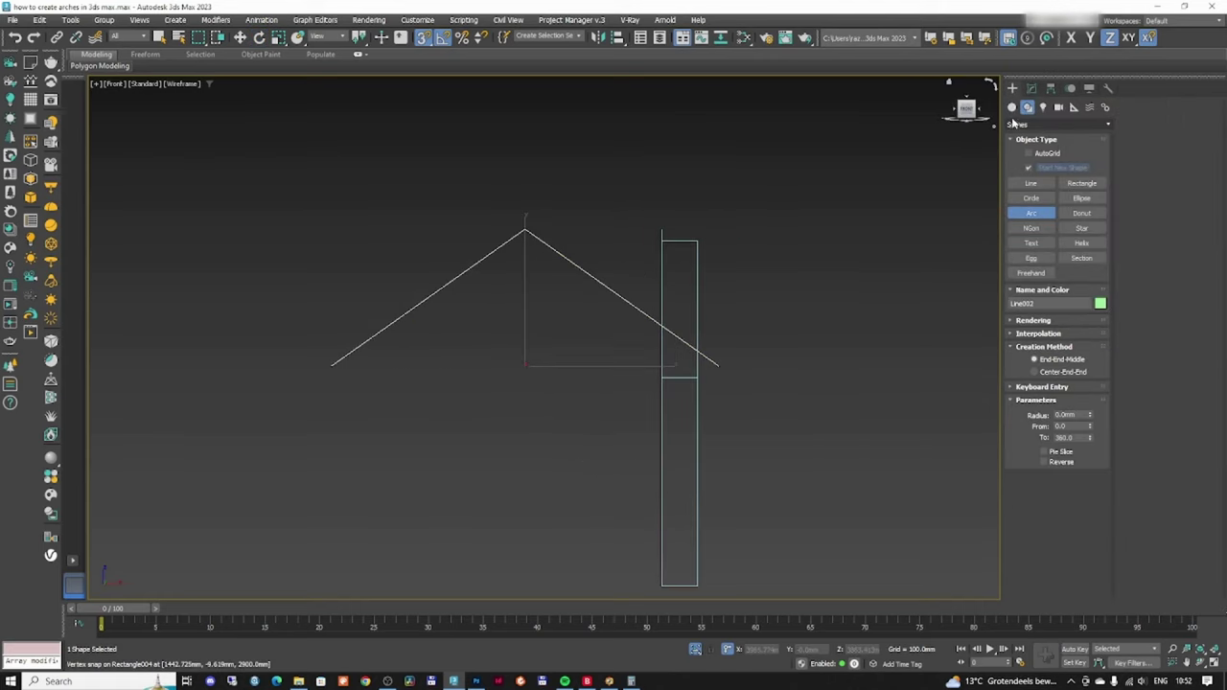
{"action": "left_click", "coordinate": [1081, 183]}
{"action": "left_click_drag", "start_coordinate": [523, 227], "coordinate": [719, 366]}
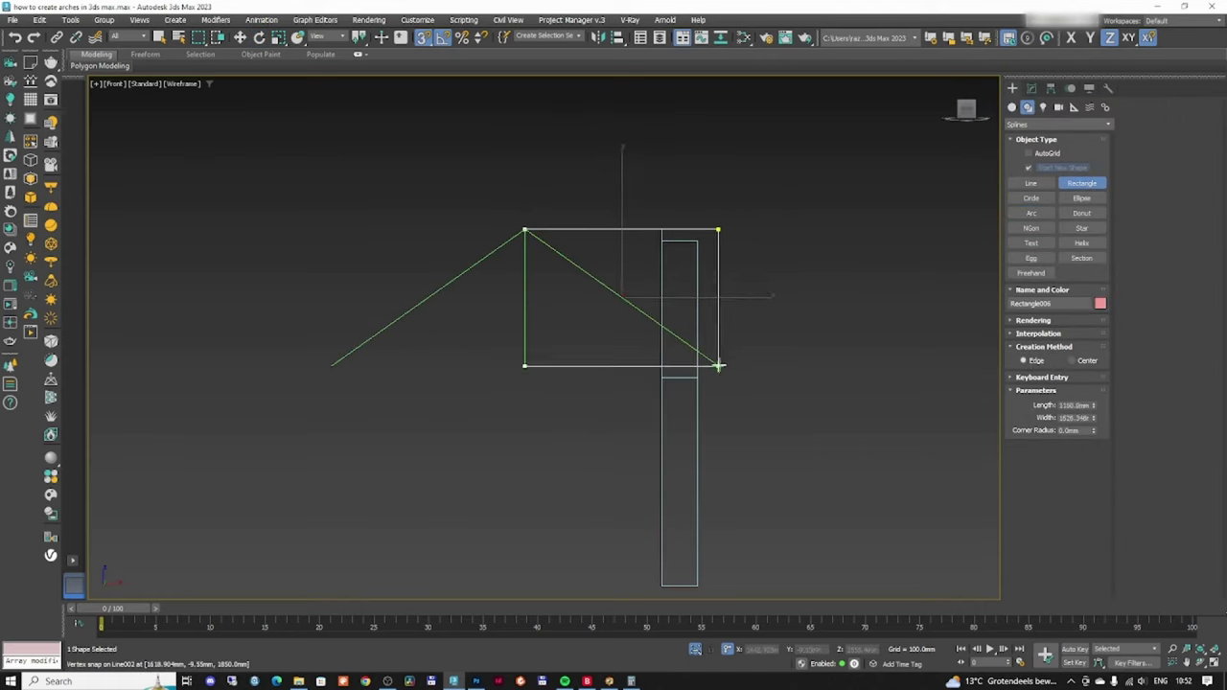
{"action": "scroll", "coordinate": [747, 338], "scroll_direction": "up", "scroll_amount": 2}
- Draw an arc from the diagonals' peak to the lower end, bulging outward and nearly tangent to the rectangle's upper edge
{"action": "left_click", "coordinate": [1031, 213]}
{"action": "left_click_drag", "start_coordinate": [433, 186], "coordinate": [718, 370]}
{"action": "scroll", "coordinate": [628, 252], "scroll_direction": "up", "scroll_amount": 3}
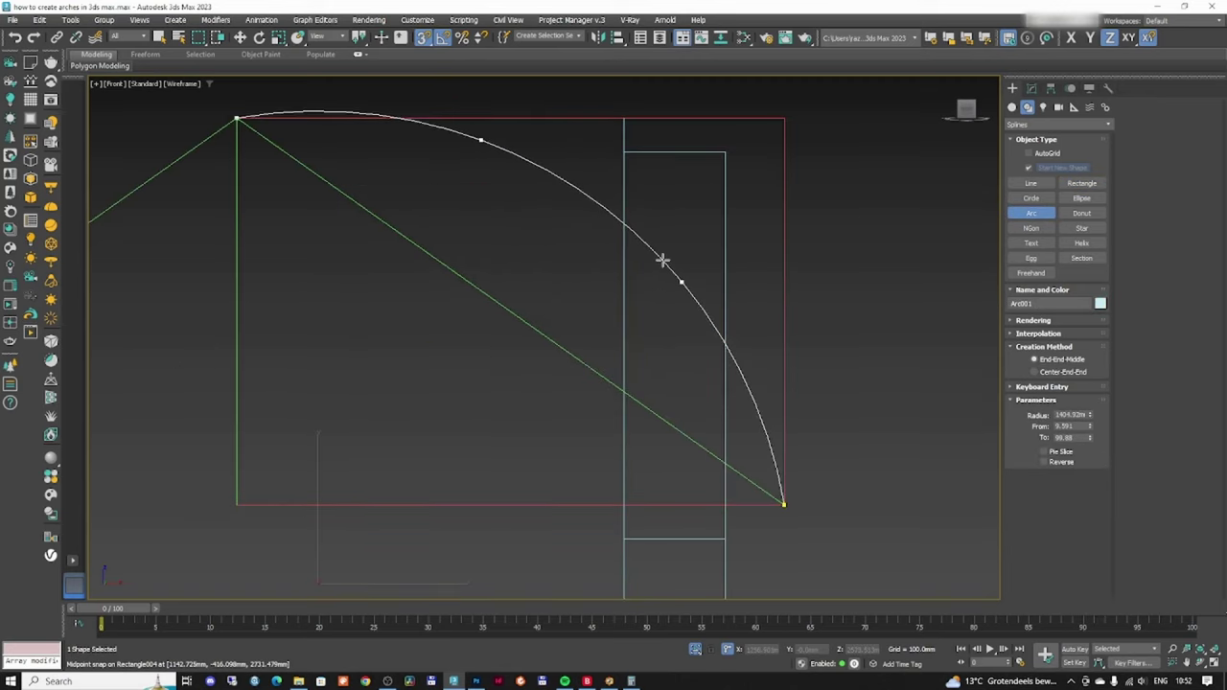
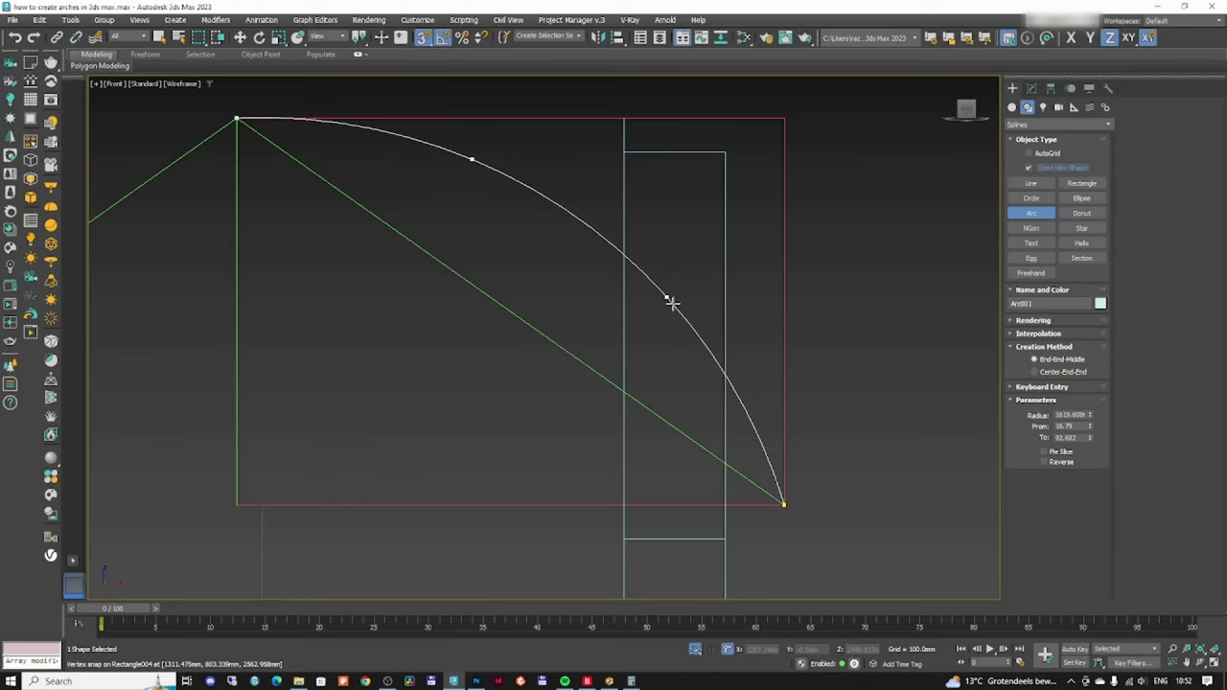
{"action": "left_click", "coordinate": [674, 311]}
{"action": "right_click", "coordinate": [668, 306]}
{"action": "scroll", "coordinate": [660, 301], "scroll_direction": "down", "scroll_amount": 3}
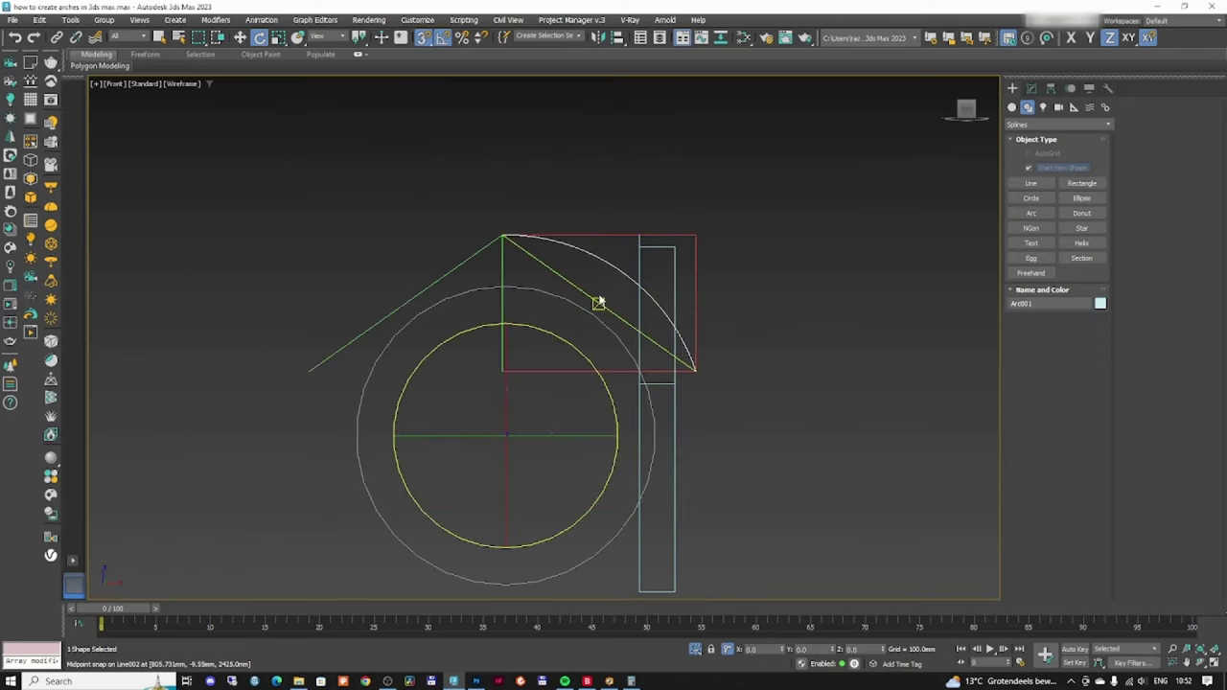
- Try to rotate the arc in the top view with the rest of the room shown
{"action": "middle_click_drag", "start_coordinate": [597, 301], "coordinate": [579, 341], "text": "alt"}
{"action": "scroll", "coordinate": [579, 341], "scroll_direction": "up", "scroll_amount": 1}
{"action": "key", "text": "alt+q"}
{"action": "key", "text": "t"}
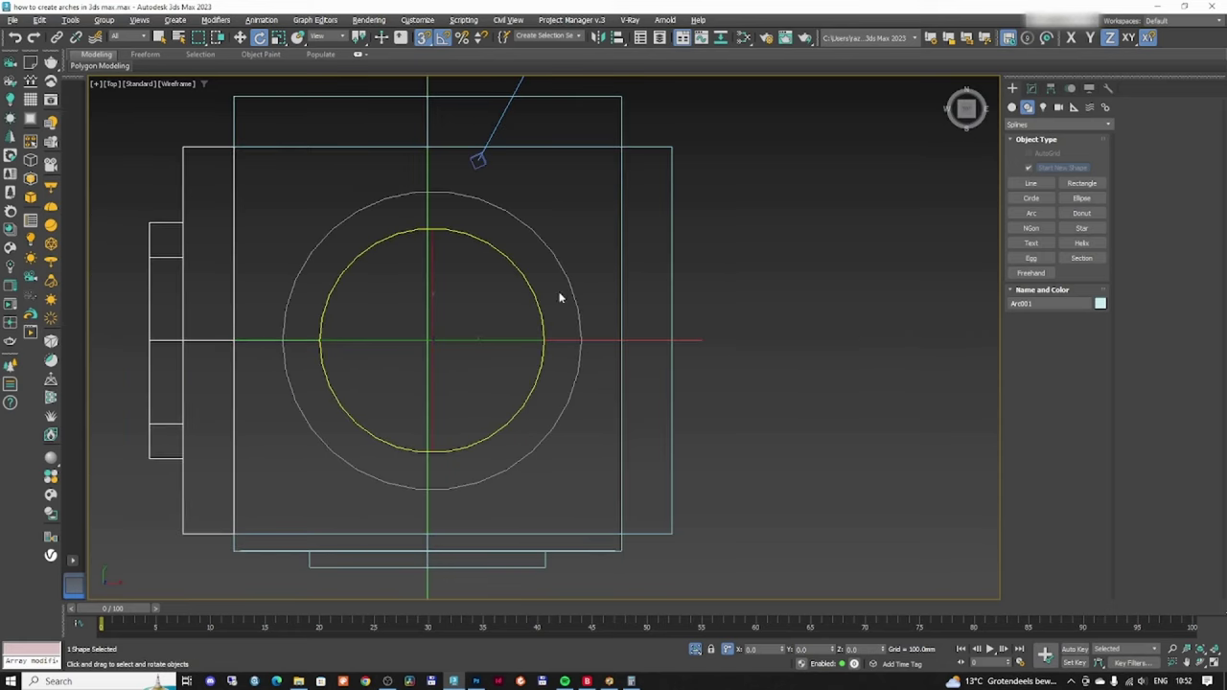
{"action": "mouse_move", "coordinate": [529, 288]}
{"action": "left_mouse_down"}
{"action": "mouse_move", "coordinate": [514, 258]}
{"action": "mouse_move", "coordinate": [527, 265]}
{"action": "left_mouse_up"}
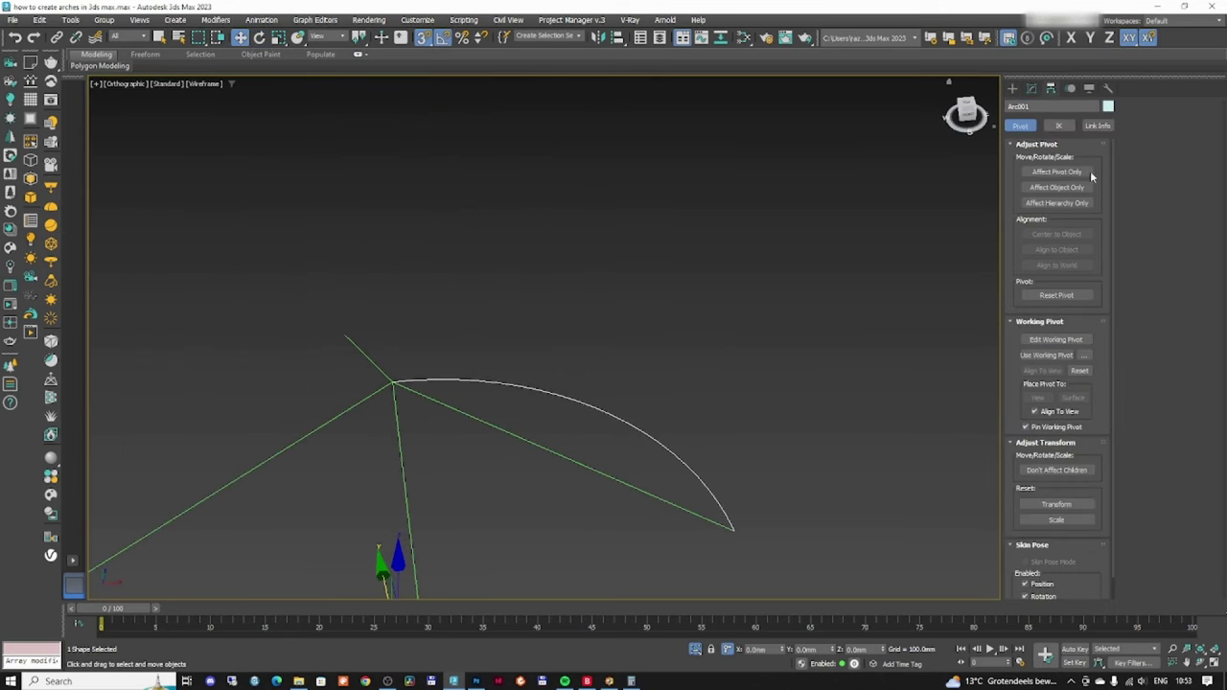
- Move only the arc's pivot along X, snapping it to the crossing point of the diagonals
{"action": "left_click", "coordinate": [1065, 172]}
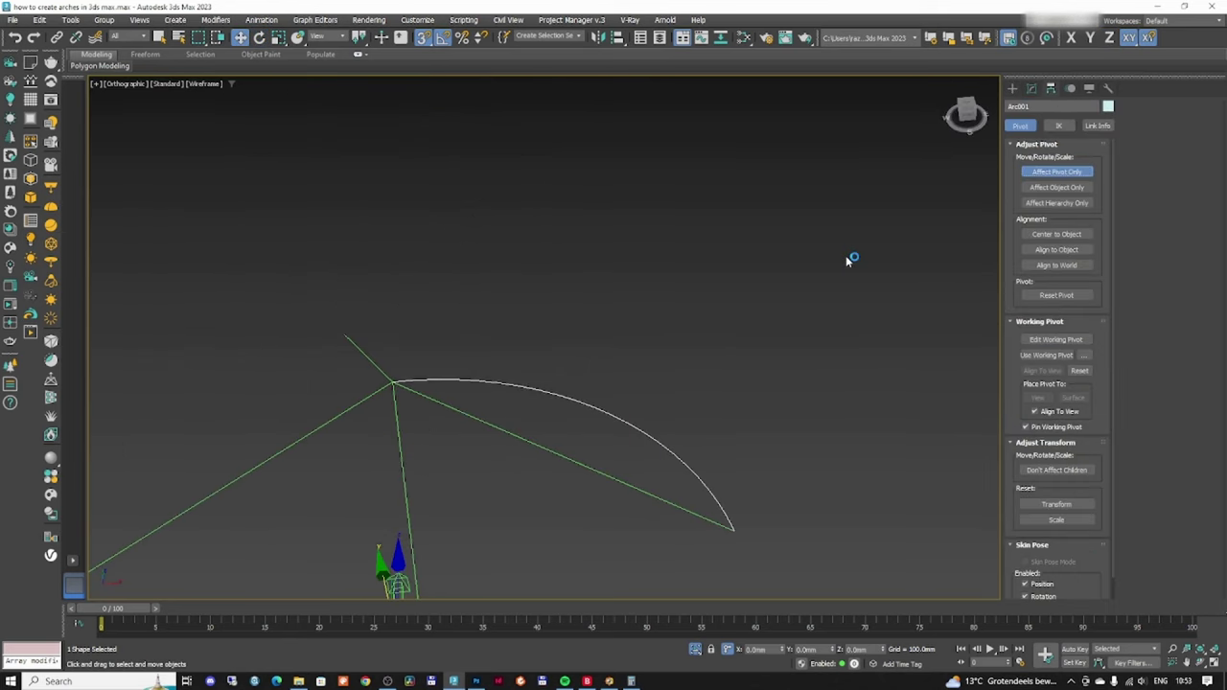
{"action": "key", "text": "t"}
{"action": "key", "text": "z"}
{"action": "middle_click_drag", "start_coordinate": [654, 296], "coordinate": [770, 295]}
{"action": "scroll", "coordinate": [285, 339], "scroll_direction": "up", "scroll_amount": 4}
{"action": "middle_click_drag", "start_coordinate": [250, 339], "coordinate": [299, 339]}
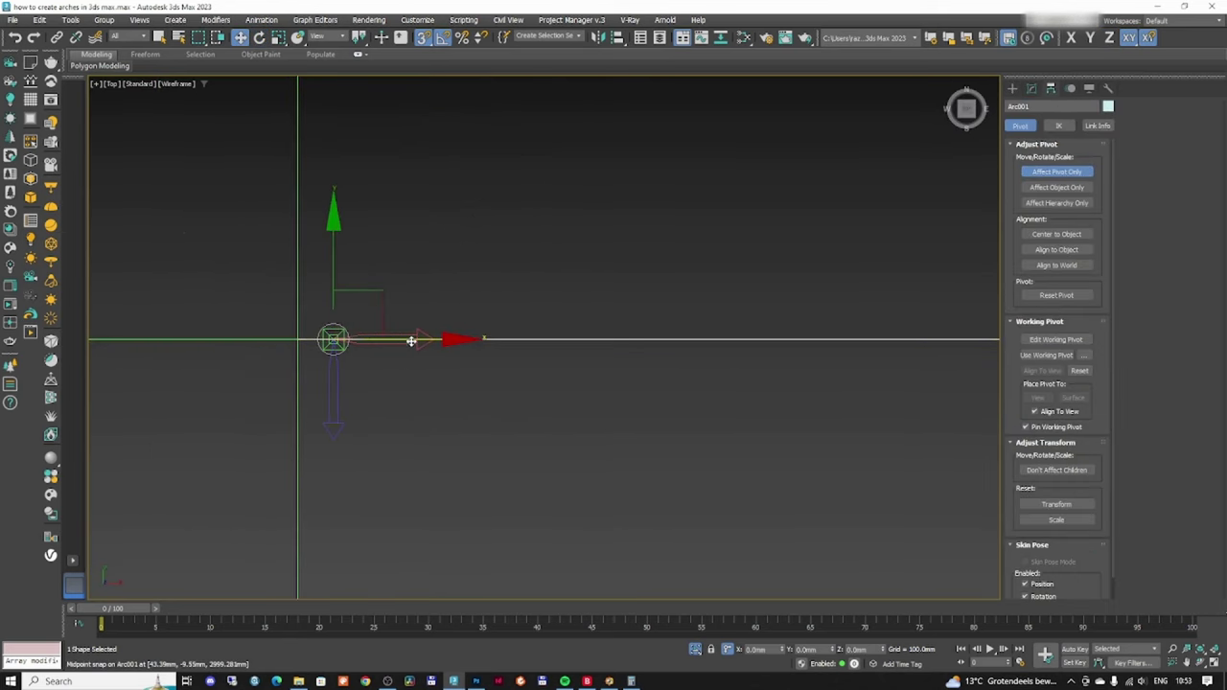
{"action": "left_click_drag", "start_coordinate": [410, 341], "coordinate": [299, 336]}
{"action": "scroll", "coordinate": [378, 337], "scroll_direction": "down", "scroll_amount": 5}
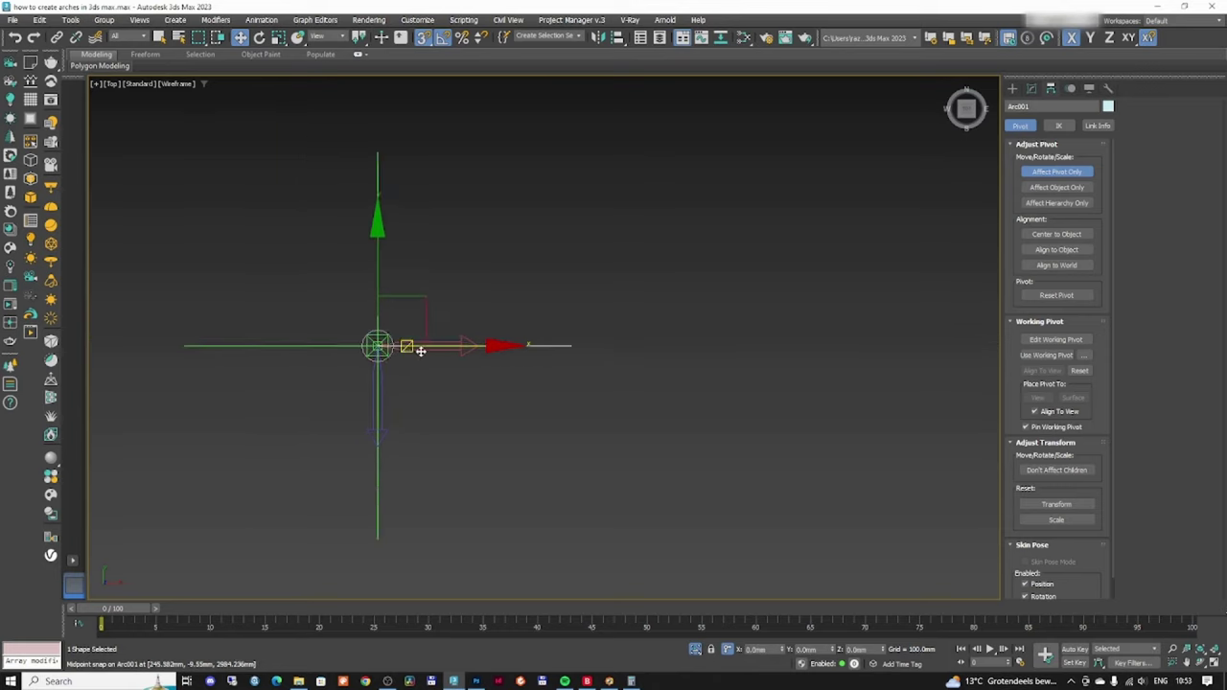
{"action": "left_click", "coordinate": [1054, 174]}
- Rotate the arc about its pivot in the top view so it runs diagonally between the guide lines
{"action": "middle_click_drag", "start_coordinate": [663, 265], "coordinate": [699, 336]}
{"action": "scroll", "coordinate": [506, 376], "scroll_direction": "up", "scroll_amount": 2}
{"action": "right_click", "coordinate": [497, 377]}
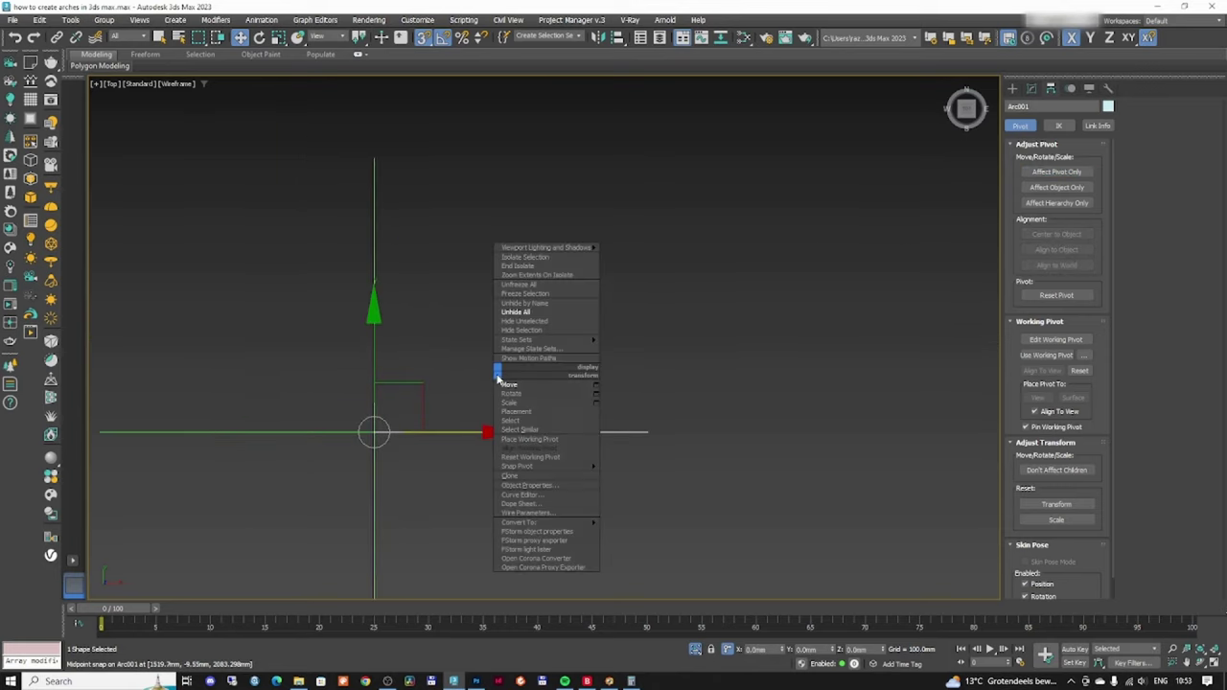
{"action": "left_click", "coordinate": [511, 393]}
{"action": "left_click_drag", "start_coordinate": [474, 380], "coordinate": [458, 357]}
- Bring back all hidden objects and show the room shaded to check the arc against the arched walls
{"action": "right_click", "coordinate": [486, 369]}
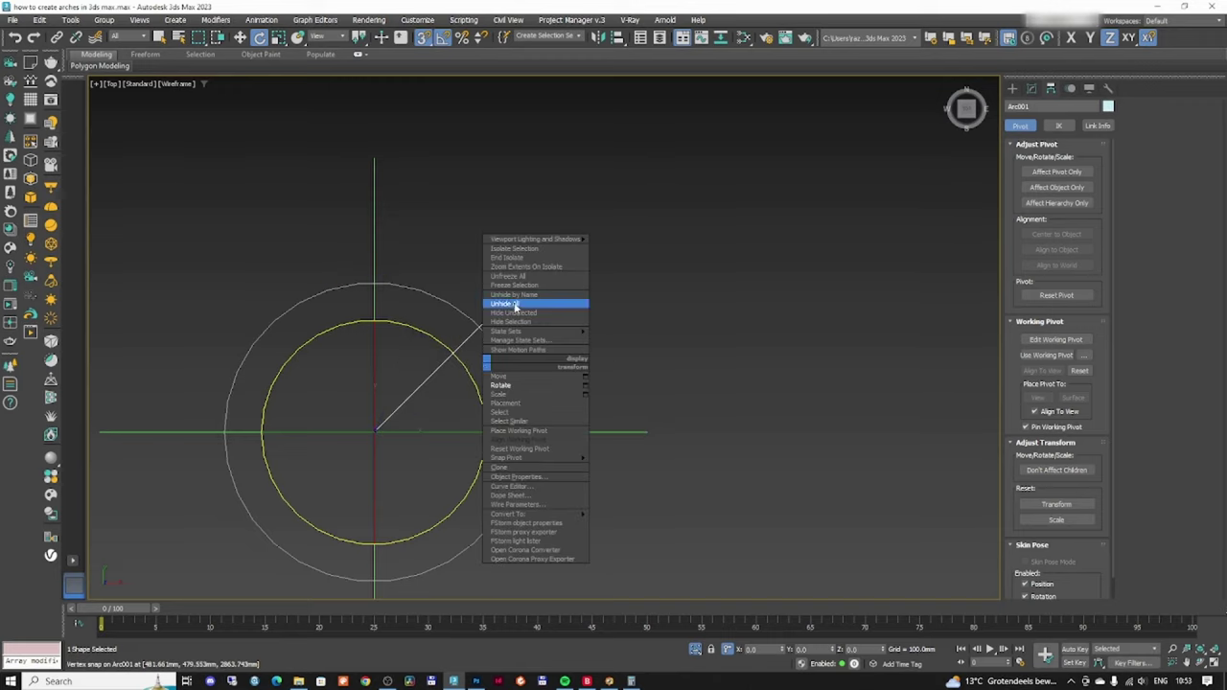
{"action": "left_click", "coordinate": [513, 304]}
{"action": "mouse_move", "coordinate": [555, 247]}
{"action": "middle_mouse_down"}
{"action": "mouse_move", "coordinate": [538, 307]}
{"action": "mouse_move", "coordinate": [342, 259]}
{"action": "mouse_move", "coordinate": [352, 286]}
{"action": "middle_mouse_up"}
{"action": "scroll", "coordinate": [544, 306], "scroll_direction": "up", "scroll_amount": 8}
{"action": "scroll", "coordinate": [550, 191], "scroll_direction": "up", "scroll_amount": 5}
{"action": "scroll", "coordinate": [546, 277], "scroll_direction": "down", "scroll_amount": 15}
{"action": "key", "text": "F3"}
{"action": "scroll", "coordinate": [544, 252], "scroll_direction": "up", "scroll_amount": 6}
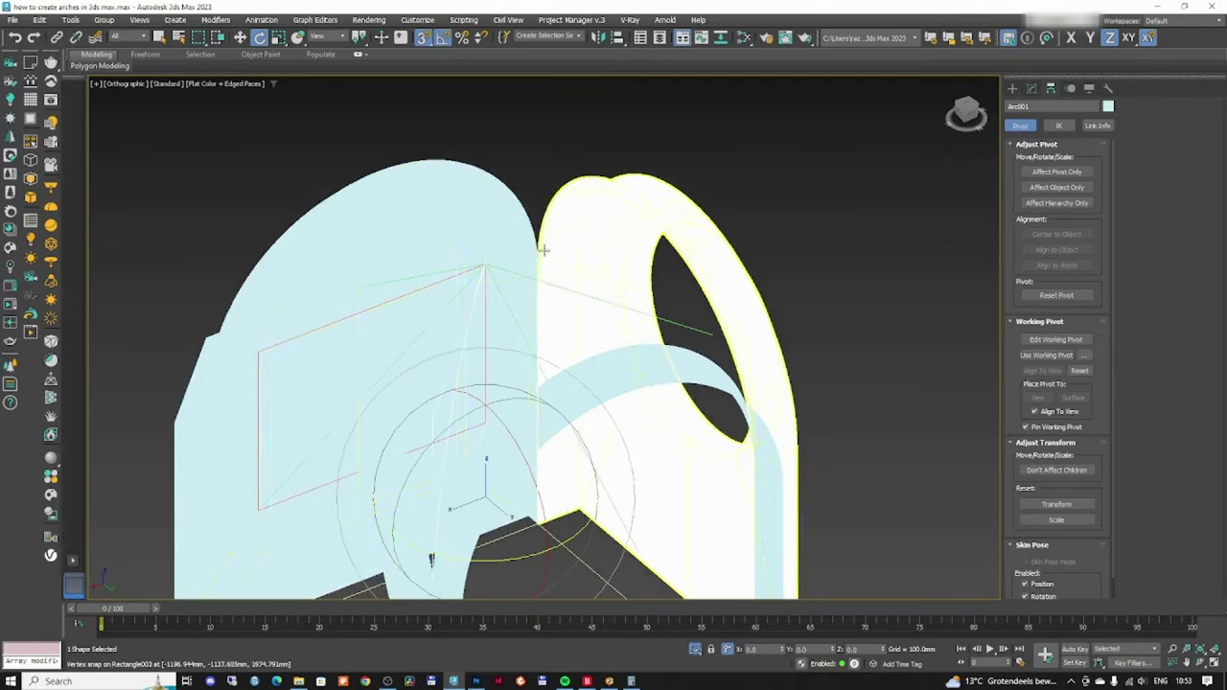
- Copy the diagonal arc by rotating it -90° about the Z axis around the crossing point, with the scene in wireframe
{"action": "scroll", "coordinate": [501, 301], "scroll_direction": "up", "scroll_amount": 4}
{"action": "scroll", "coordinate": [501, 301], "scroll_direction": "down", "scroll_amount": 6}
{"action": "mouse_move", "coordinate": [498, 299]}
{"action": "middle_mouse_down", "text": "alt"}
{"action": "mouse_move", "coordinate": [575, 315]}
{"action": "mouse_move", "coordinate": [466, 329]}
{"action": "mouse_move", "coordinate": [523, 256]}
{"action": "mouse_move", "coordinate": [566, 282]}
{"action": "middle_mouse_up", "text": "alt"}
{"action": "key", "text": "F3"}
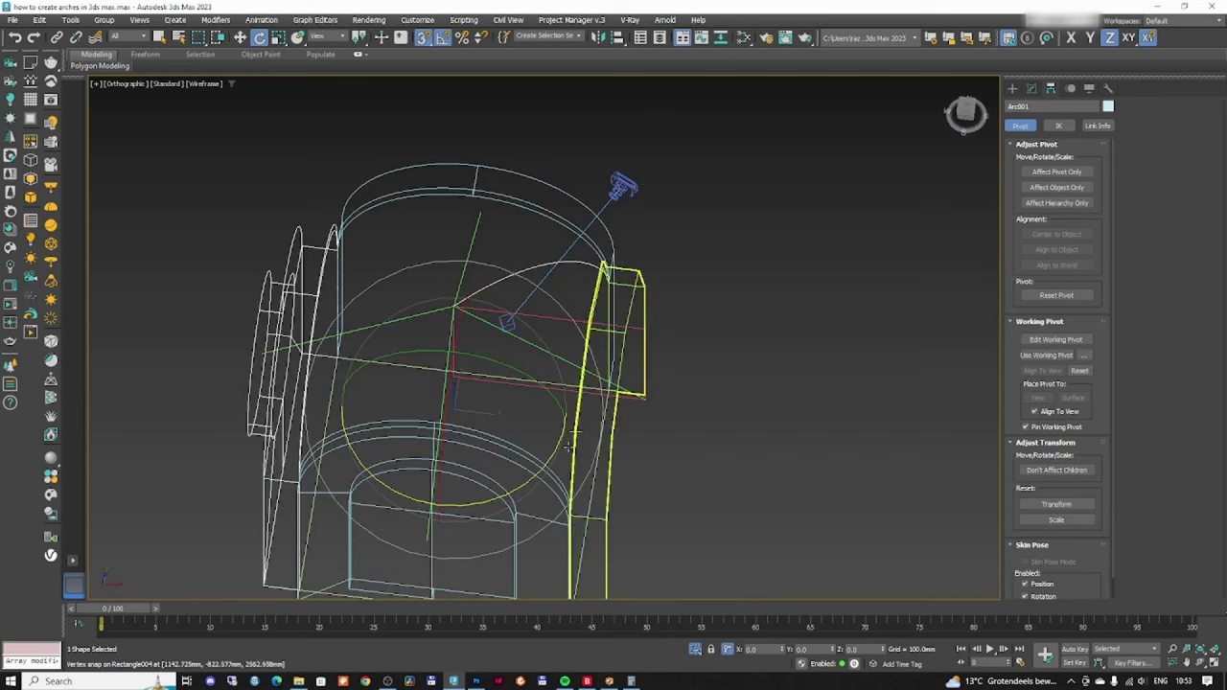
{"action": "left_click_drag", "start_coordinate": [554, 444], "coordinate": [536, 458]}
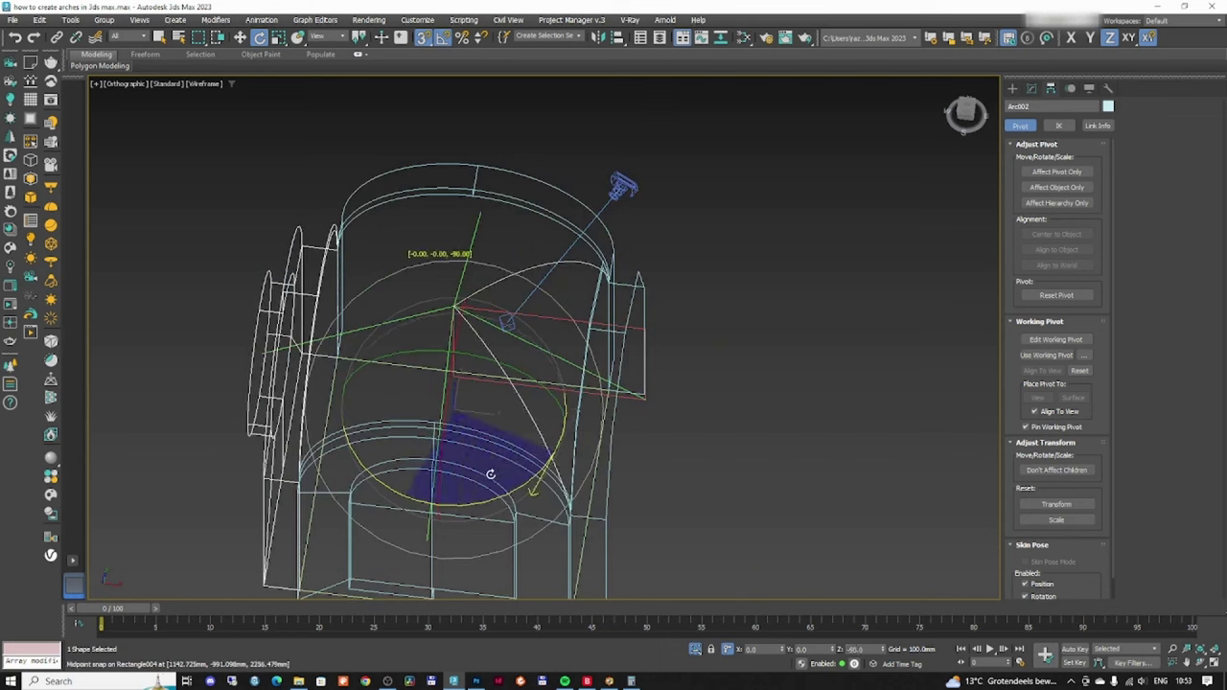
{"action": "left_click_drag", "start_coordinate": [490, 474], "coordinate": [496, 474], "text": "shift"}
{"action": "left_click", "coordinate": [613, 393]}
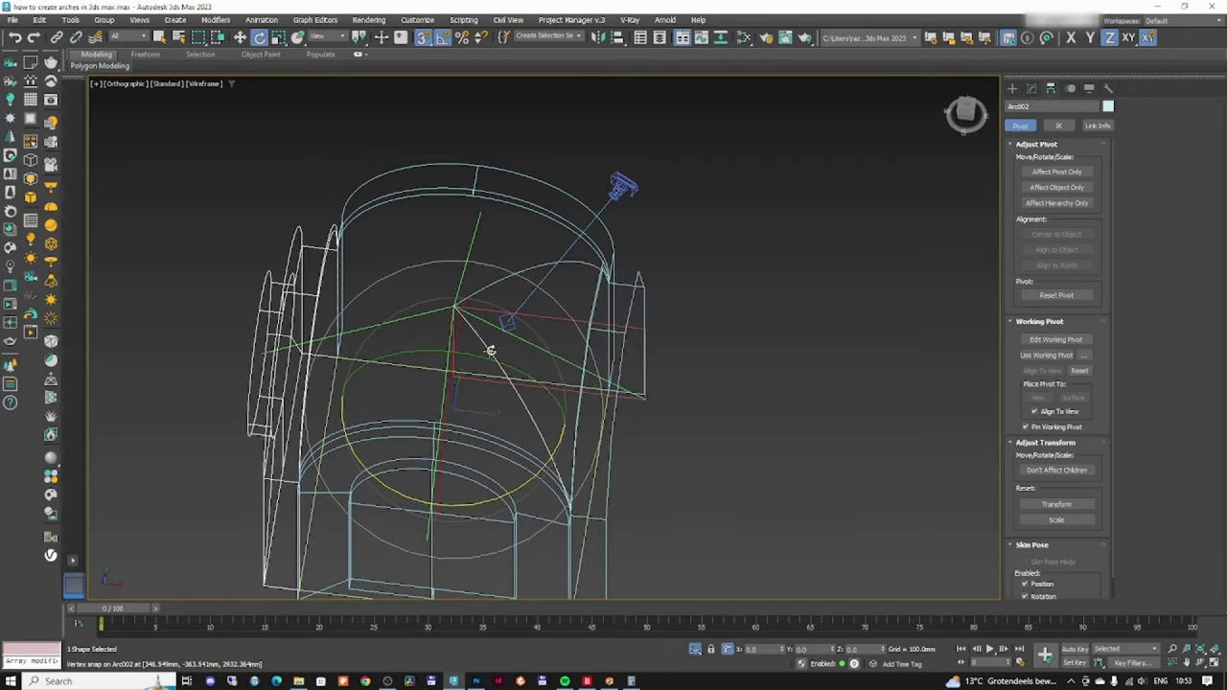
- Isolate the two diagonal arcs together with the arched wall spline that joins their outer ends
{"action": "mouse_move", "coordinate": [492, 348]}
{"action": "middle_mouse_down", "text": "alt"}
{"action": "mouse_move", "coordinate": [556, 300]}
{"action": "mouse_move", "coordinate": [734, 292]}
{"action": "mouse_move", "coordinate": [625, 337]}
{"action": "mouse_move", "coordinate": [424, 333]}
{"action": "middle_mouse_up", "text": "alt"}
{"action": "scroll", "coordinate": [425, 332], "scroll_direction": "up", "scroll_amount": 3}
{"action": "key", "text": "w"}
{"action": "left_click", "coordinate": [451, 265], "text": "ctrl"}
{"action": "key", "text": "alt+q"}
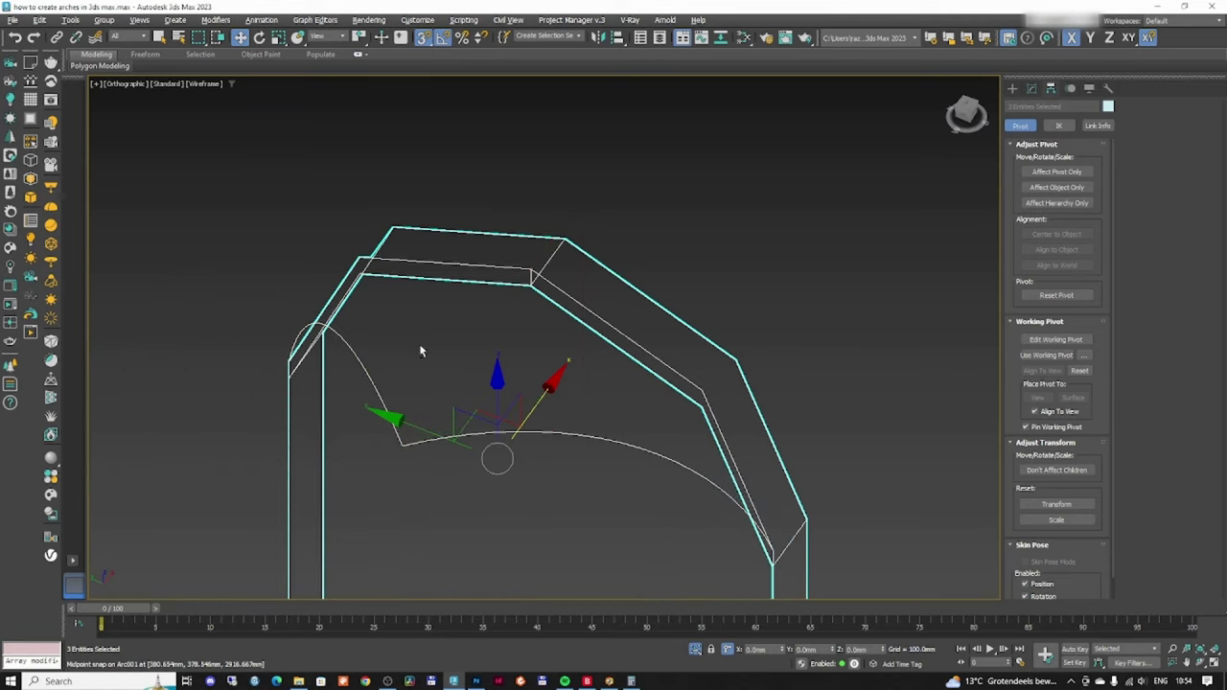
{"action": "scroll", "coordinate": [420, 351], "scroll_direction": "down", "scroll_amount": 4}
{"action": "mouse_move", "coordinate": [419, 351]}
{"action": "middle_mouse_down", "text": "alt"}
{"action": "mouse_move", "coordinate": [507, 293]}
{"action": "mouse_move", "coordinate": [569, 306]}
{"action": "mouse_move", "coordinate": [561, 276]}
{"action": "mouse_move", "coordinate": [511, 274]}
{"action": "mouse_move", "coordinate": [422, 313]}
{"action": "mouse_move", "coordinate": [414, 339]}
{"action": "middle_mouse_up", "text": "alt"}
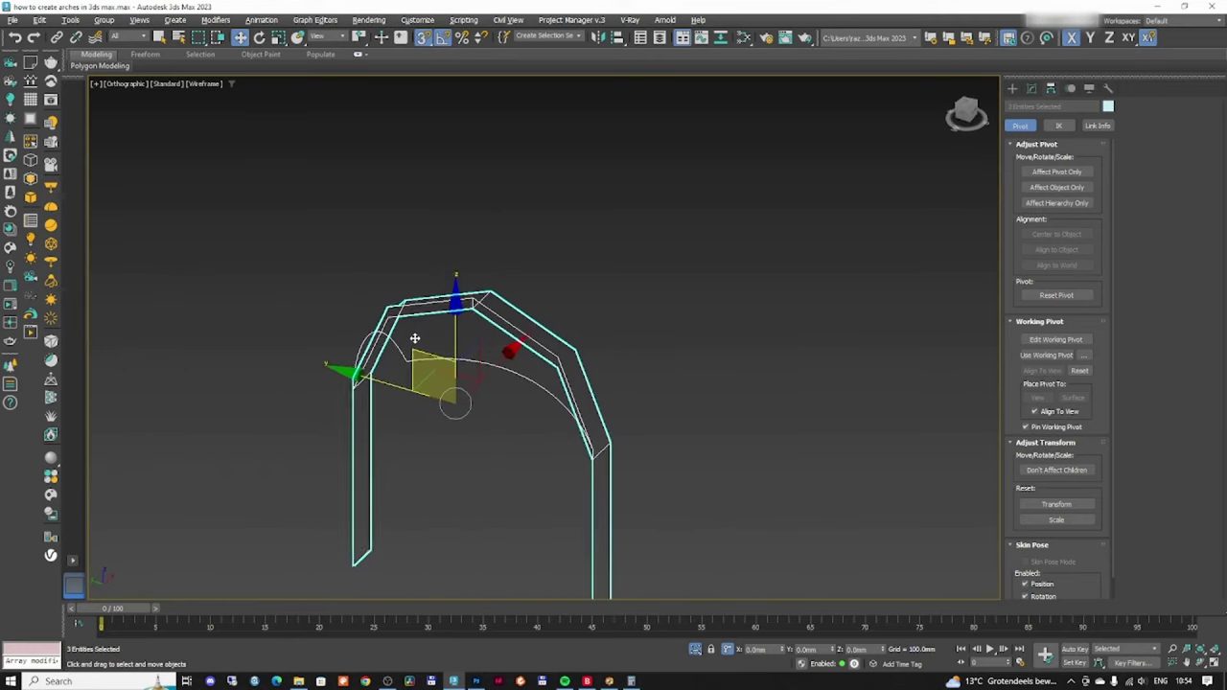
- Copy the two curved top segments of the wall's Editable Spline along X and detach them as a separate shape
{"action": "left_click", "coordinate": [591, 266]}
{"action": "left_click", "coordinate": [514, 329]}
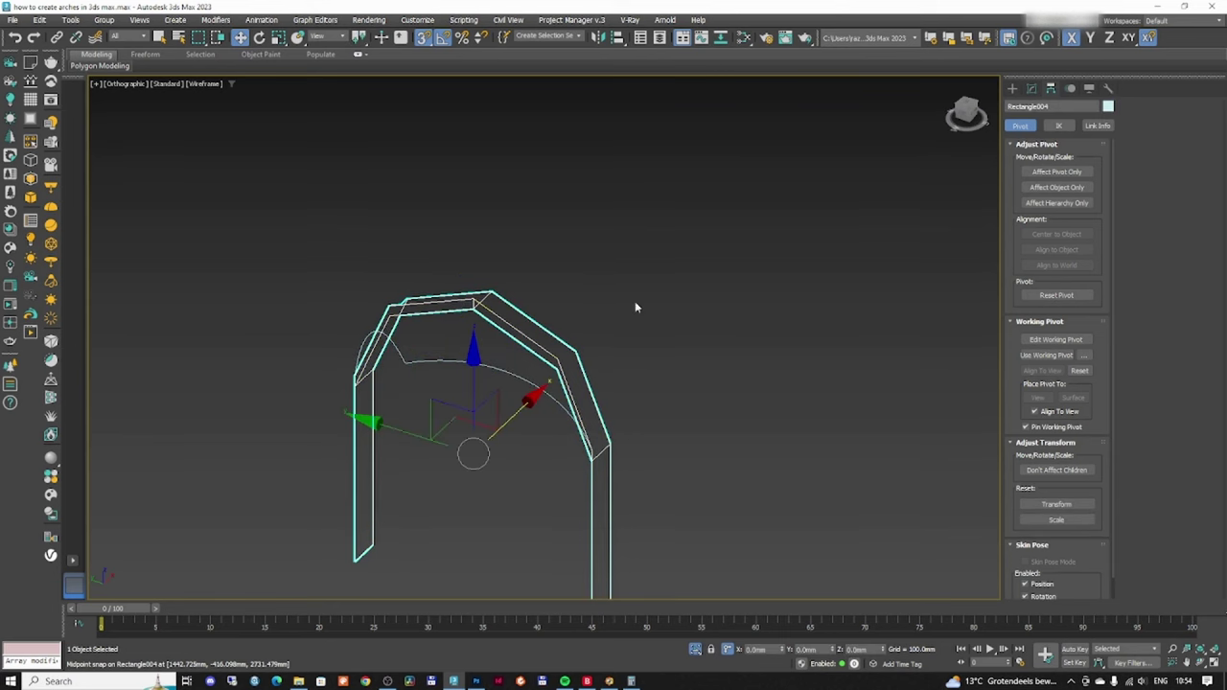
{"action": "left_click", "coordinate": [1030, 88]}
{"action": "left_click", "coordinate": [1013, 137]}
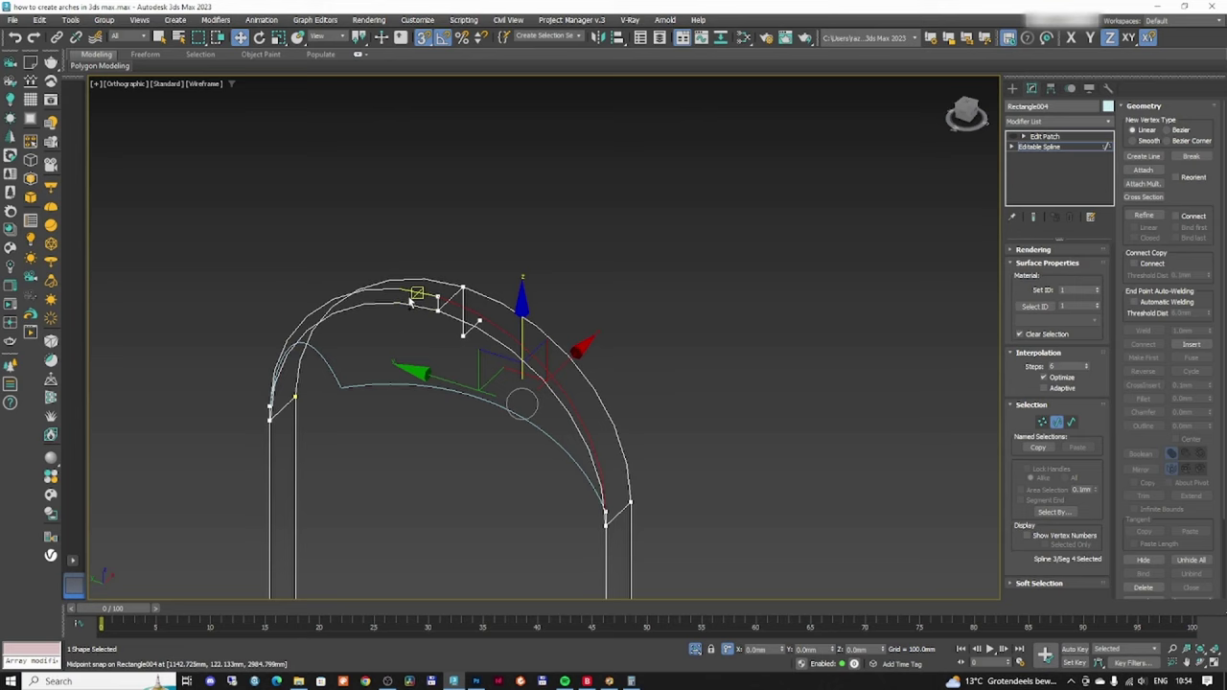
{"action": "left_click", "coordinate": [407, 289], "text": "ctrl"}
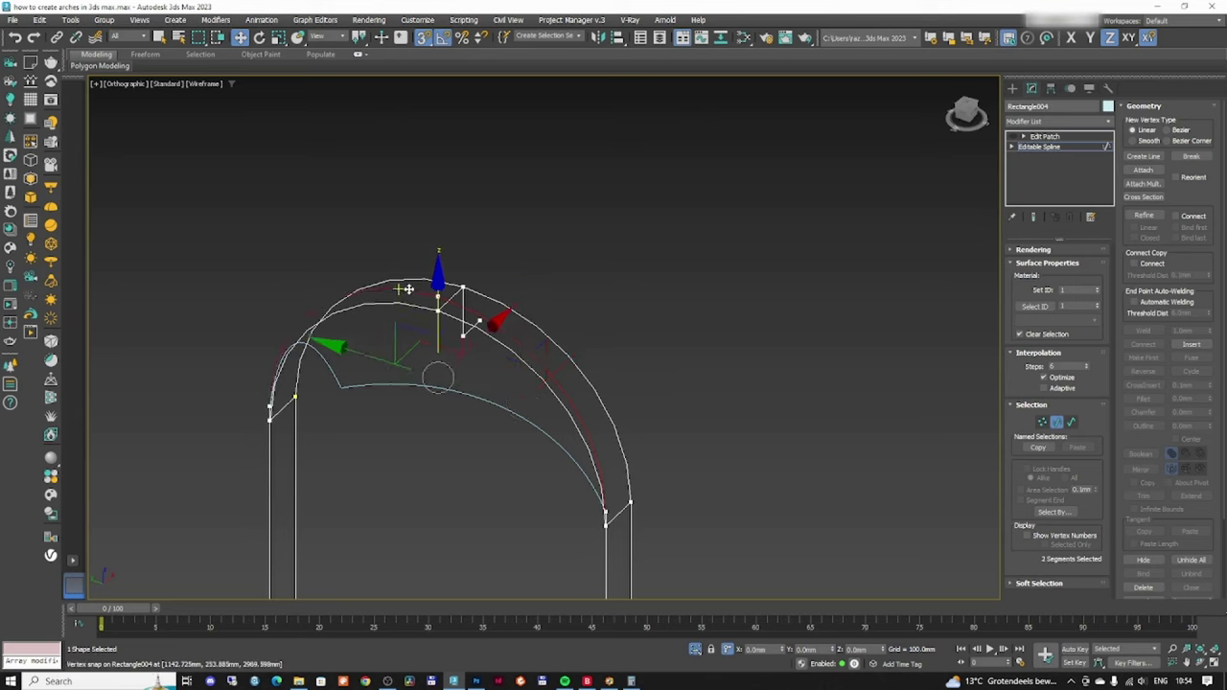
{"action": "middle_click_drag", "start_coordinate": [432, 323], "coordinate": [438, 280]}
{"action": "mouse_move", "coordinate": [437, 279]}
{"action": "left_mouse_down"}
{"action": "mouse_move", "coordinate": [486, 296]}
{"action": "mouse_move", "coordinate": [405, 386]}
{"action": "left_mouse_up"}
{"action": "scroll", "coordinate": [1169, 457], "scroll_direction": "down", "scroll_amount": 3}
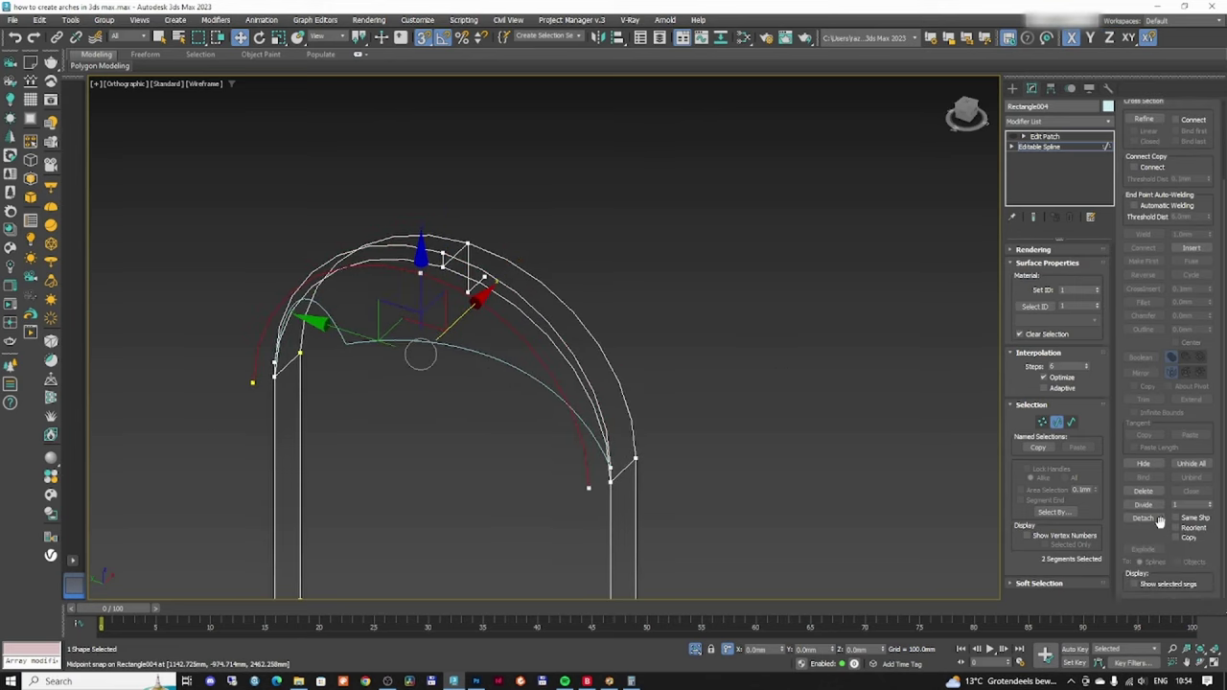
{"action": "left_click", "coordinate": [1143, 519]}
{"action": "left_click", "coordinate": [653, 350]}
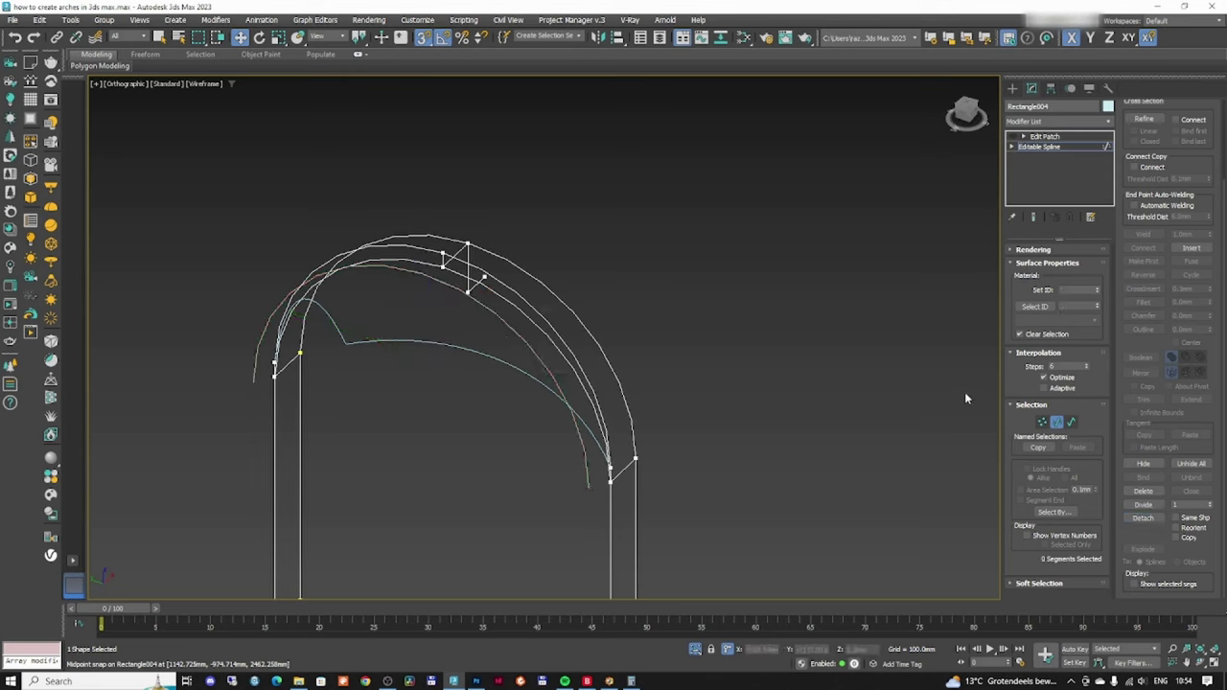
{"action": "left_click", "coordinate": [1057, 425]}
- Center the detached arch's pivot to the object and snap the arch along X onto the wall, where the diagonal arcs end
{"action": "left_click", "coordinate": [700, 317]}
{"action": "left_click", "coordinate": [506, 320]}
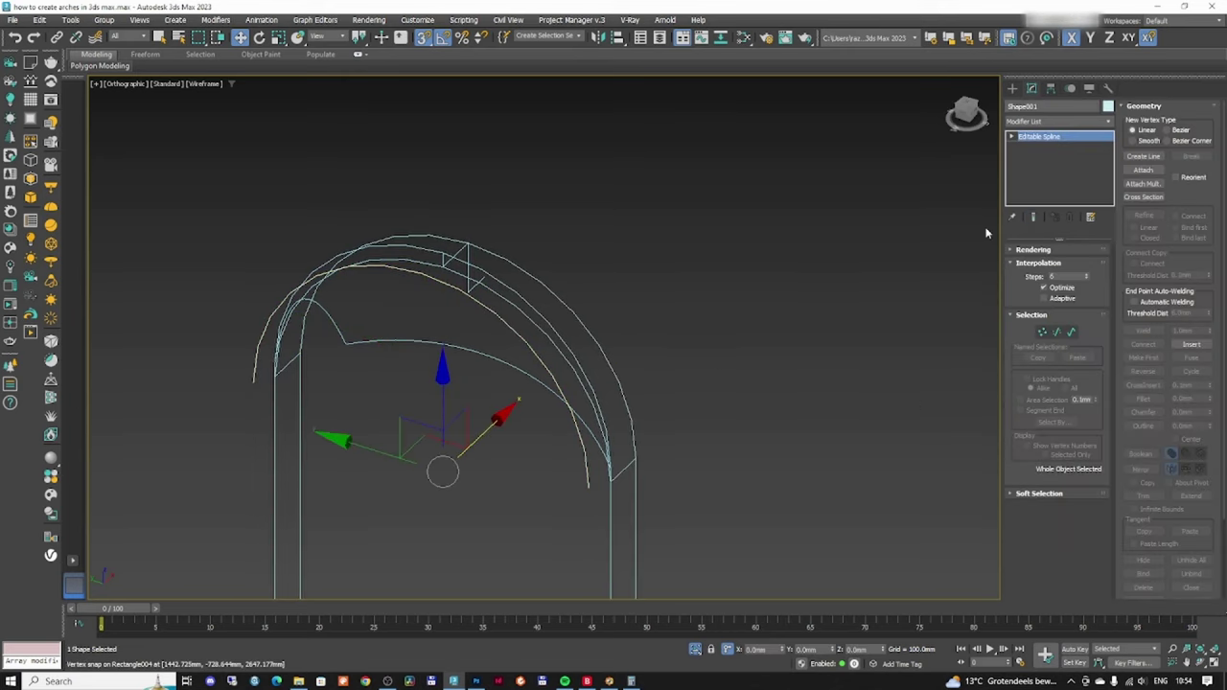
{"action": "left_click", "coordinate": [1050, 89]}
{"action": "left_click", "coordinate": [1056, 172]}
{"action": "left_click", "coordinate": [1055, 234]}
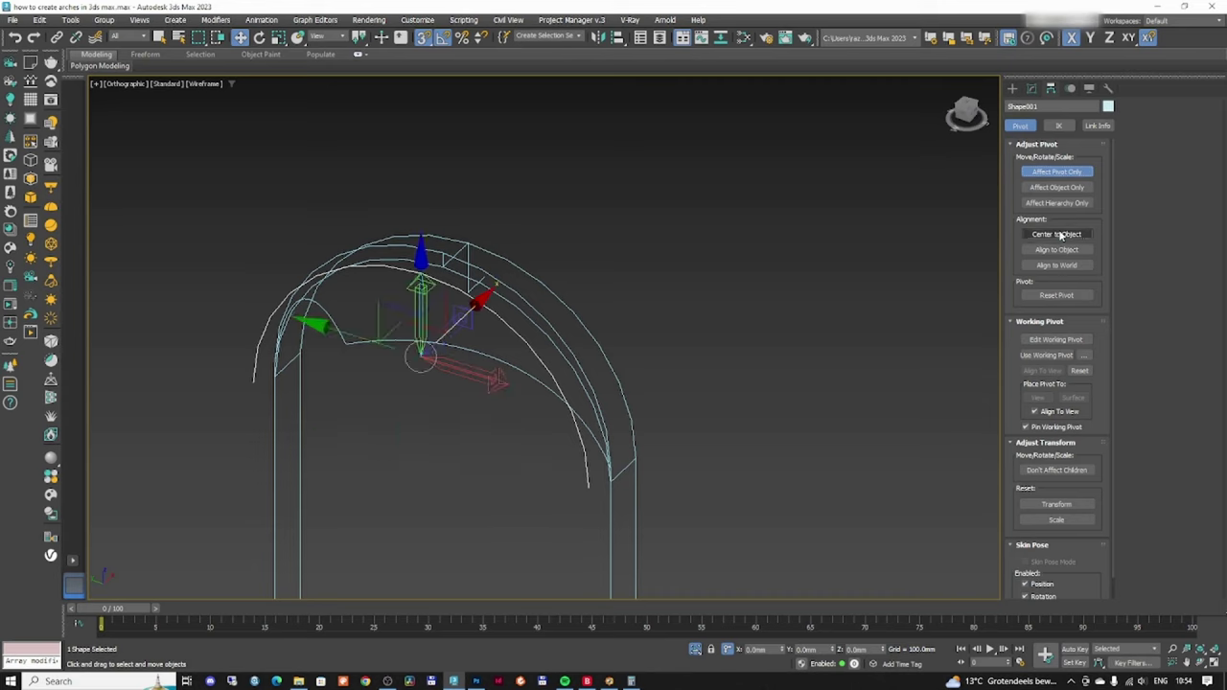
{"action": "left_click", "coordinate": [1056, 172]}
{"action": "middle_click_drag", "start_coordinate": [478, 292], "coordinate": [463, 340]}
{"action": "scroll", "coordinate": [463, 340], "scroll_direction": "up", "scroll_amount": 2}
{"action": "left_click_drag", "start_coordinate": [436, 381], "coordinate": [410, 297]}
- Isolate the detached arch together with the two diagonal arcs
{"action": "left_click", "coordinate": [307, 415], "text": "ctrl"}
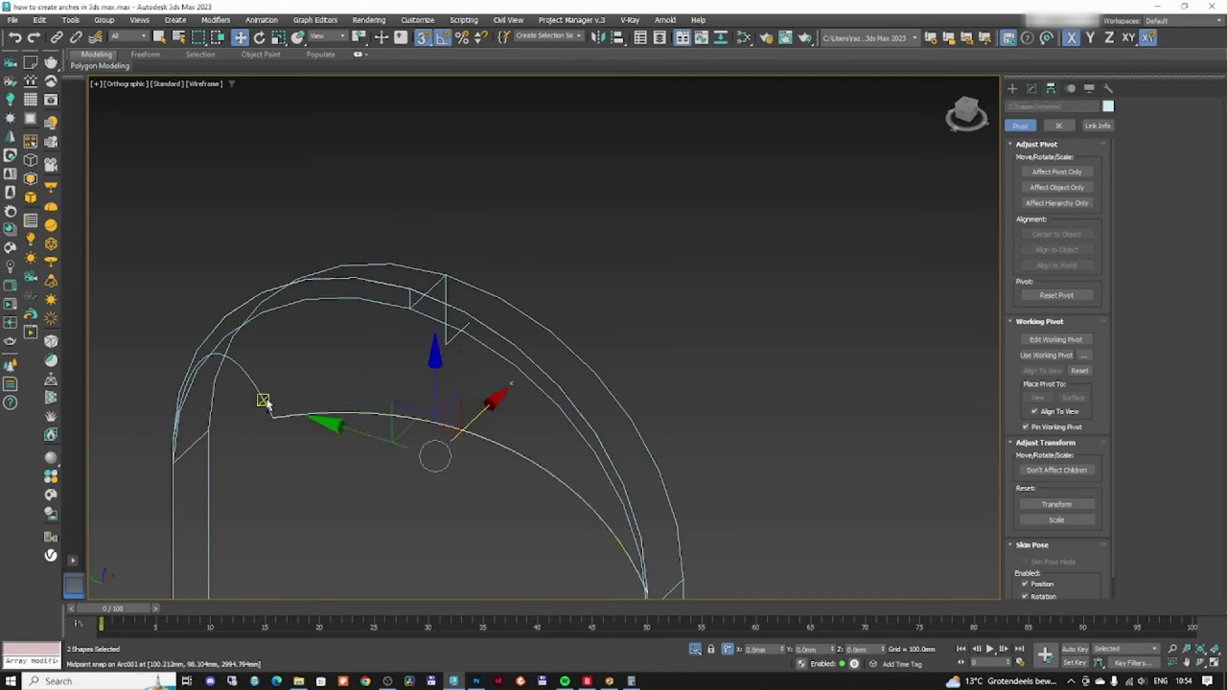
{"action": "left_click", "coordinate": [262, 399], "text": "ctrl"}
{"action": "key", "text": "alt+q"}
{"action": "scroll", "coordinate": [339, 394], "scroll_direction": "down", "scroll_amount": 4}
{"action": "middle_click_drag", "start_coordinate": [340, 394], "coordinate": [442, 384], "text": "alt"}
{"action": "scroll", "coordinate": [369, 395], "scroll_direction": "up", "scroll_amount": 4}
- Add an Edit Spline modifier to the copied diagonal arc and attach the detached arch and the other diagonal arc
{"action": "left_click", "coordinate": [414, 344]}
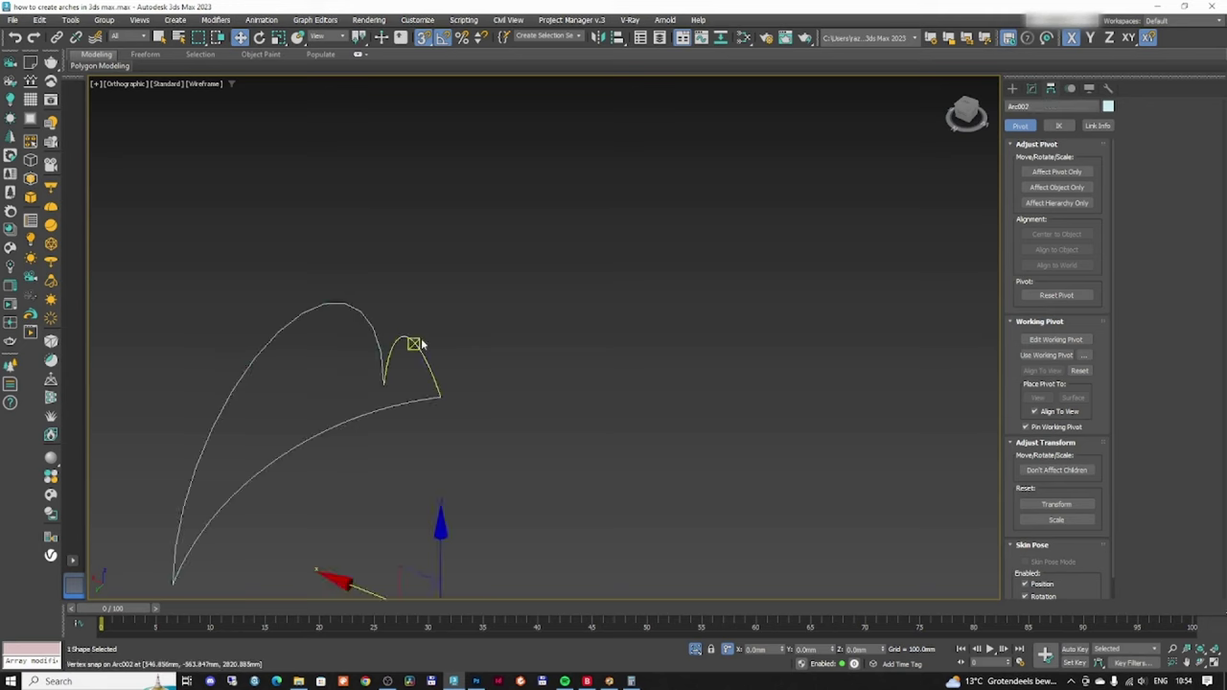
{"action": "left_click", "coordinate": [1031, 88]}
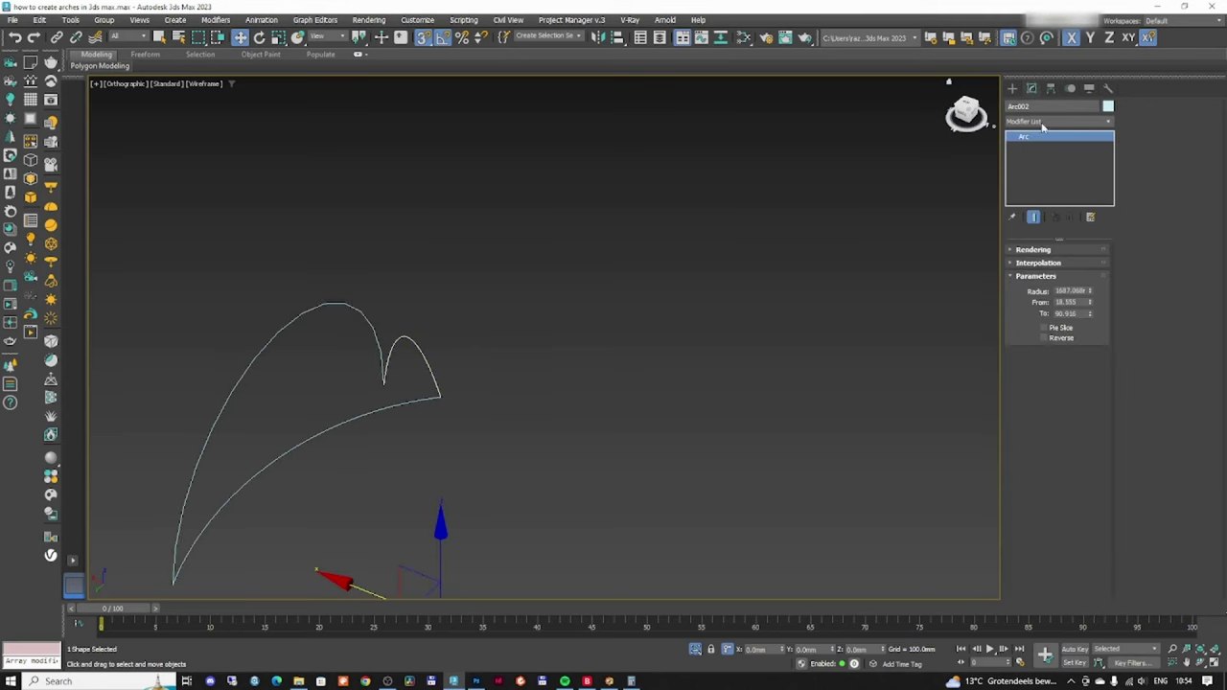
{"action": "left_click", "coordinate": [1043, 123]}
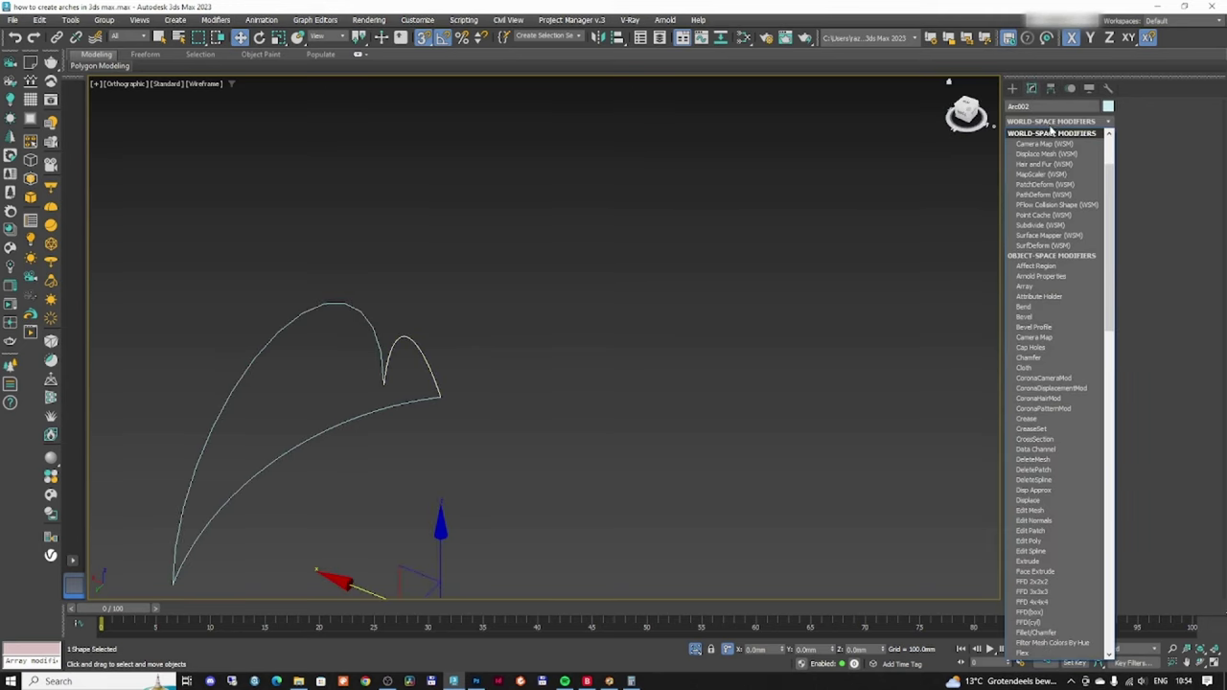
{"action": "left_click", "coordinate": [1030, 551]}
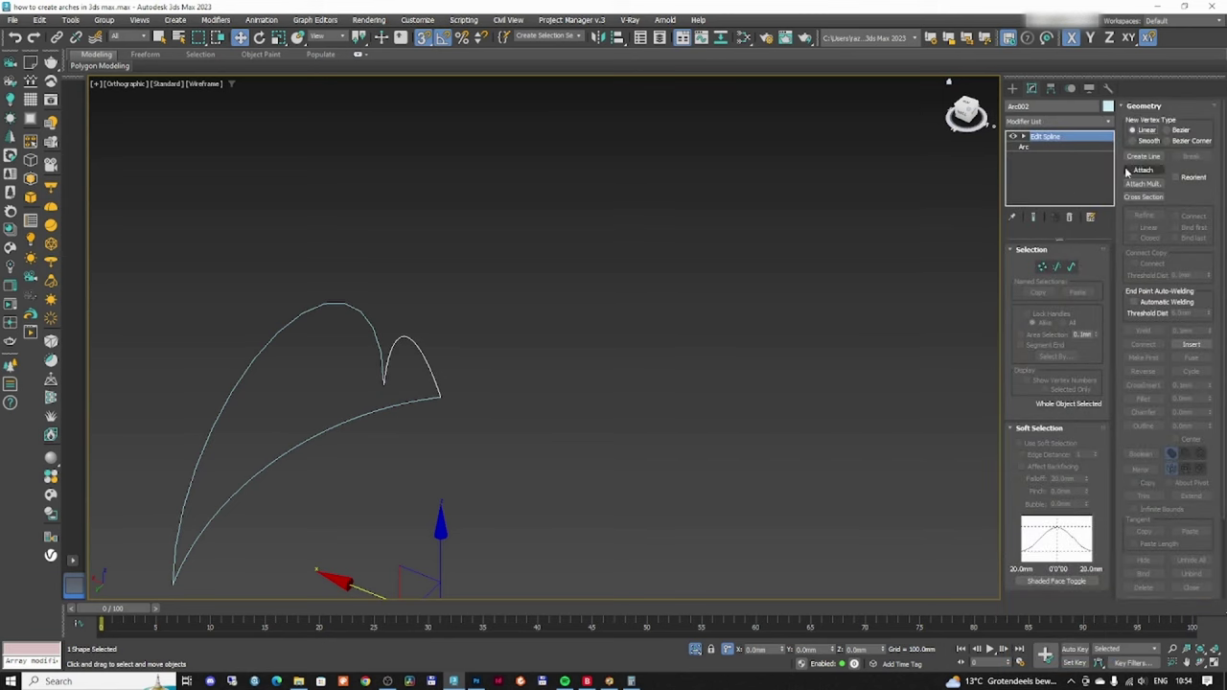
{"action": "left_click", "coordinate": [372, 324]}
{"action": "left_click", "coordinate": [379, 412]}
{"action": "middle_click_drag", "start_coordinate": [451, 400], "coordinate": [520, 370]}
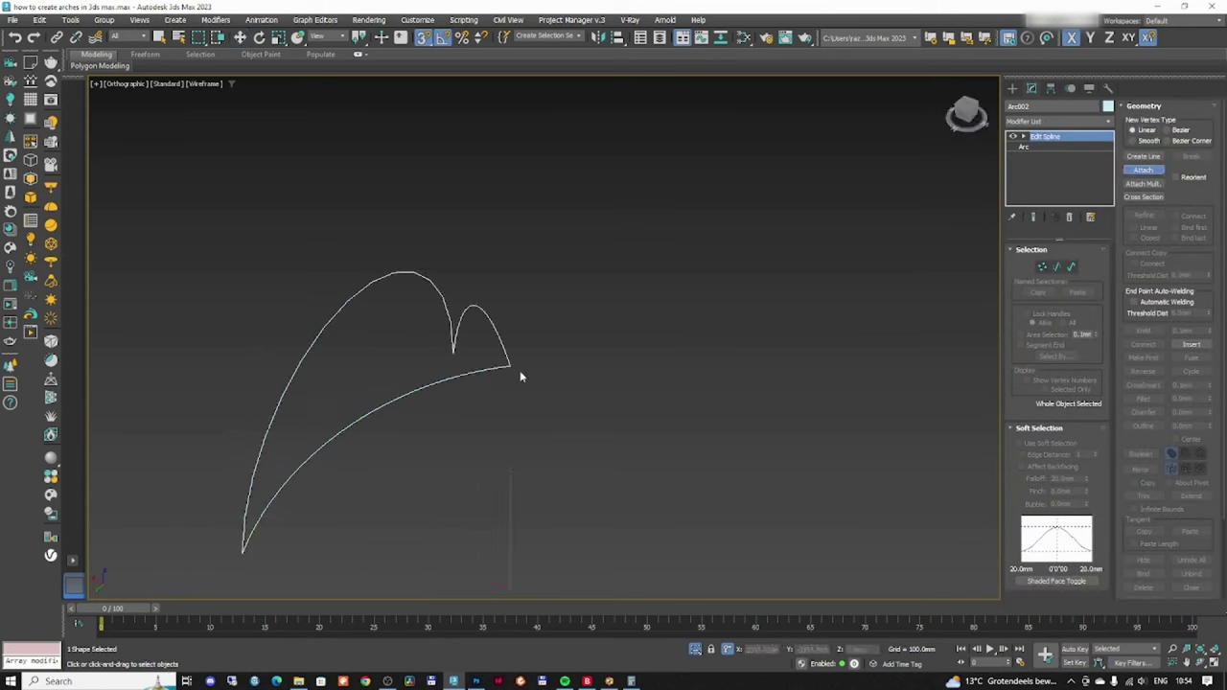
{"action": "left_click", "coordinate": [1144, 169]}
- Refine with Connect and Linear enabled in the left view, joining one diagonal arc's lower vertex to the arch using Connect Only
{"action": "left_click", "coordinate": [1144, 157]}
{"action": "scroll", "coordinate": [755, 298], "scroll_direction": "up", "scroll_amount": 2}
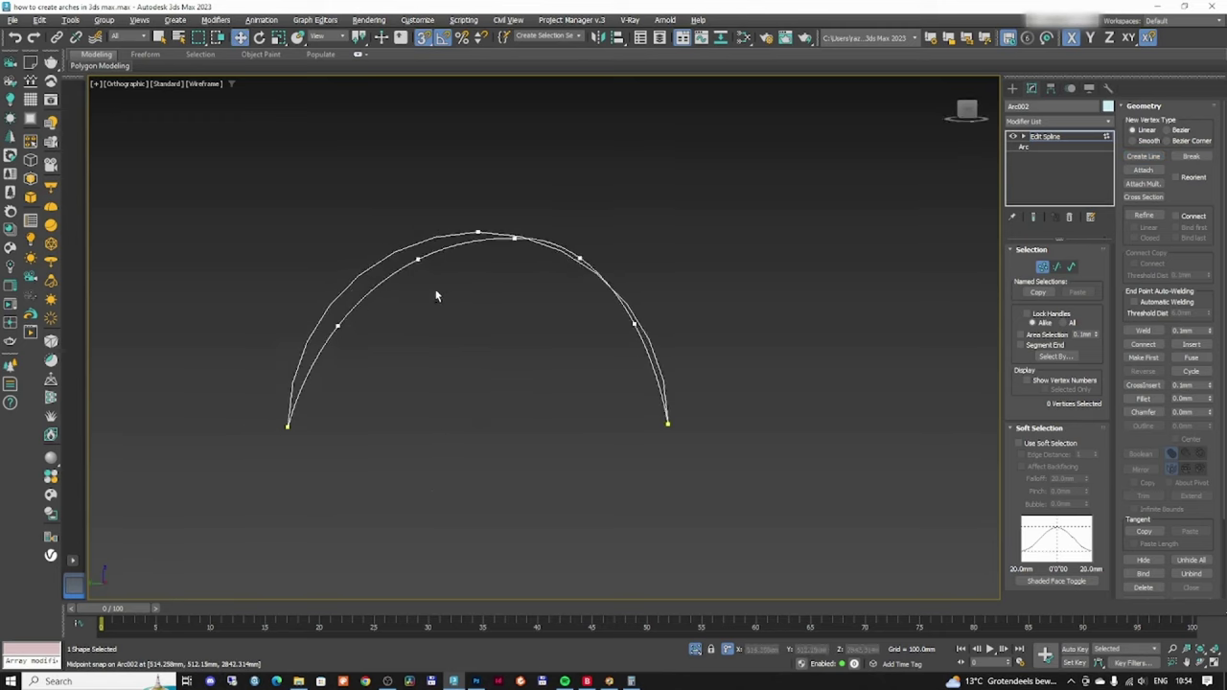
{"action": "middle_click_drag", "start_coordinate": [435, 293], "coordinate": [549, 325], "text": "alt"}
{"action": "scroll", "coordinate": [549, 358], "scroll_direction": "up", "scroll_amount": 3}
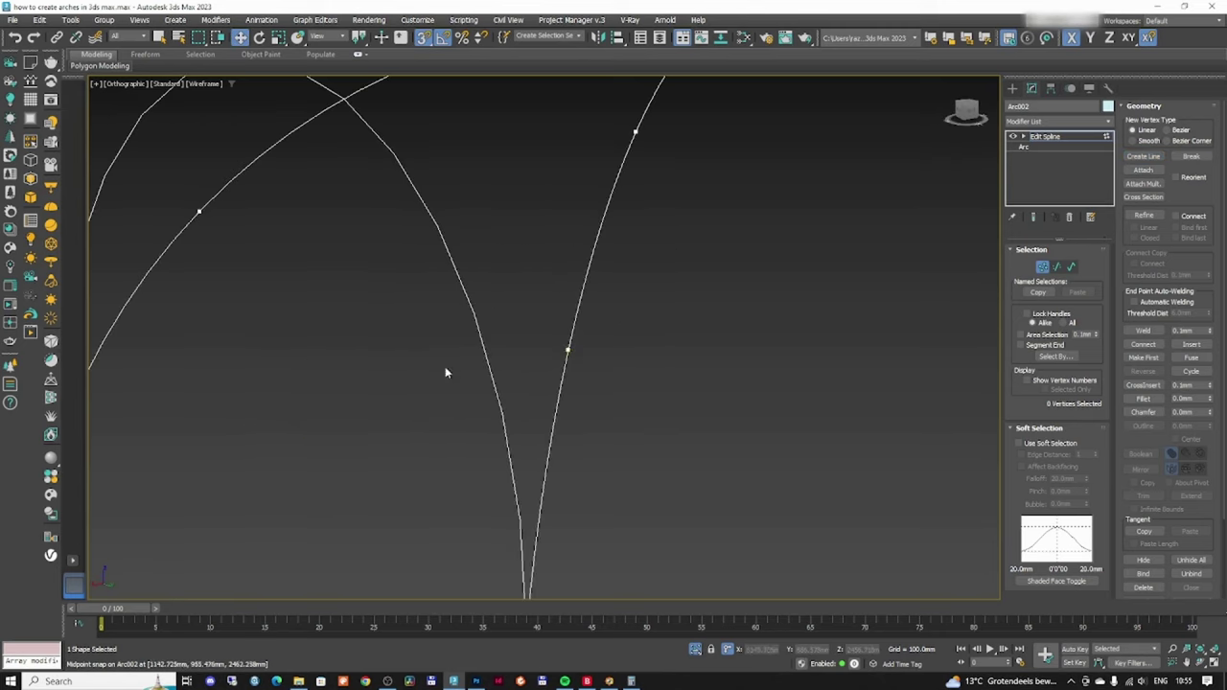
{"action": "key", "text": "l"}
{"action": "left_click", "coordinate": [1144, 216]}
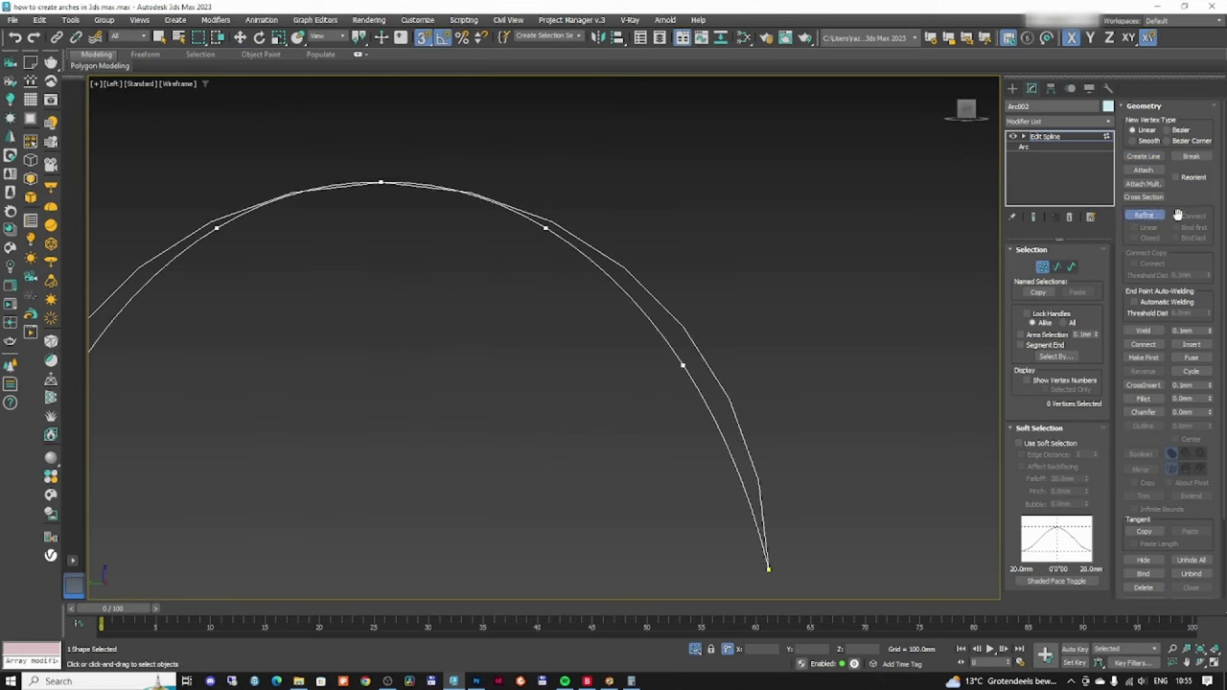
{"action": "left_click", "coordinate": [1177, 217]}
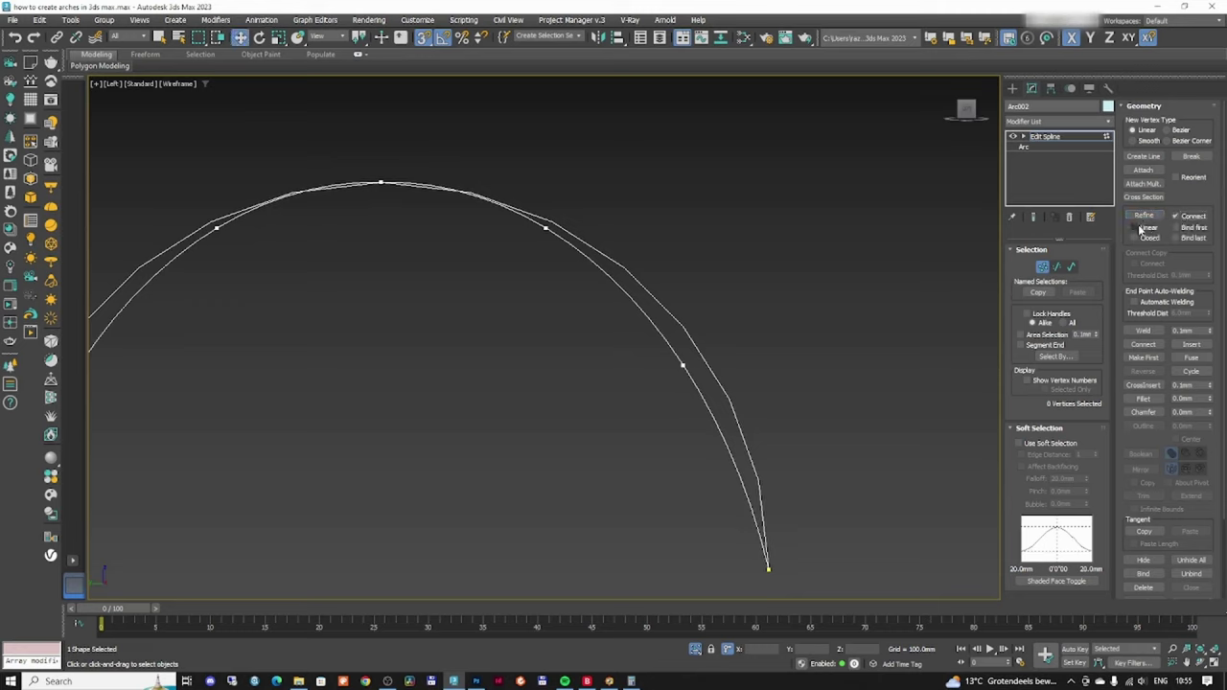
{"action": "left_click", "coordinate": [1142, 217]}
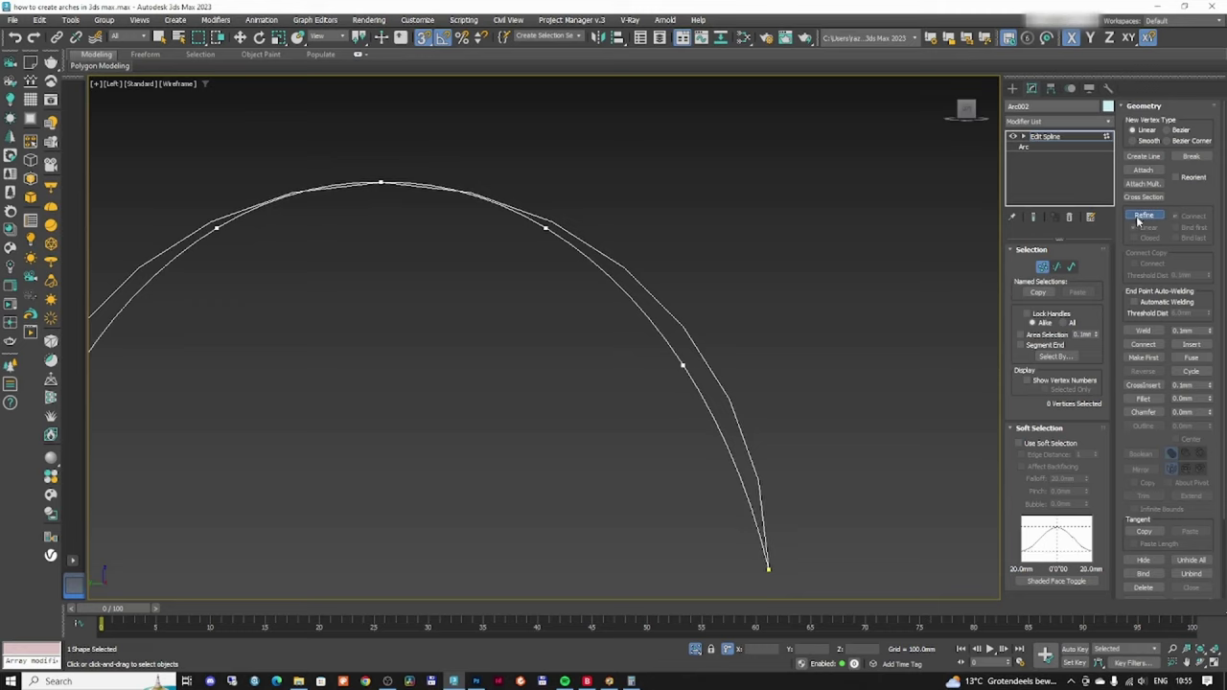
{"action": "left_click", "coordinate": [684, 365]}
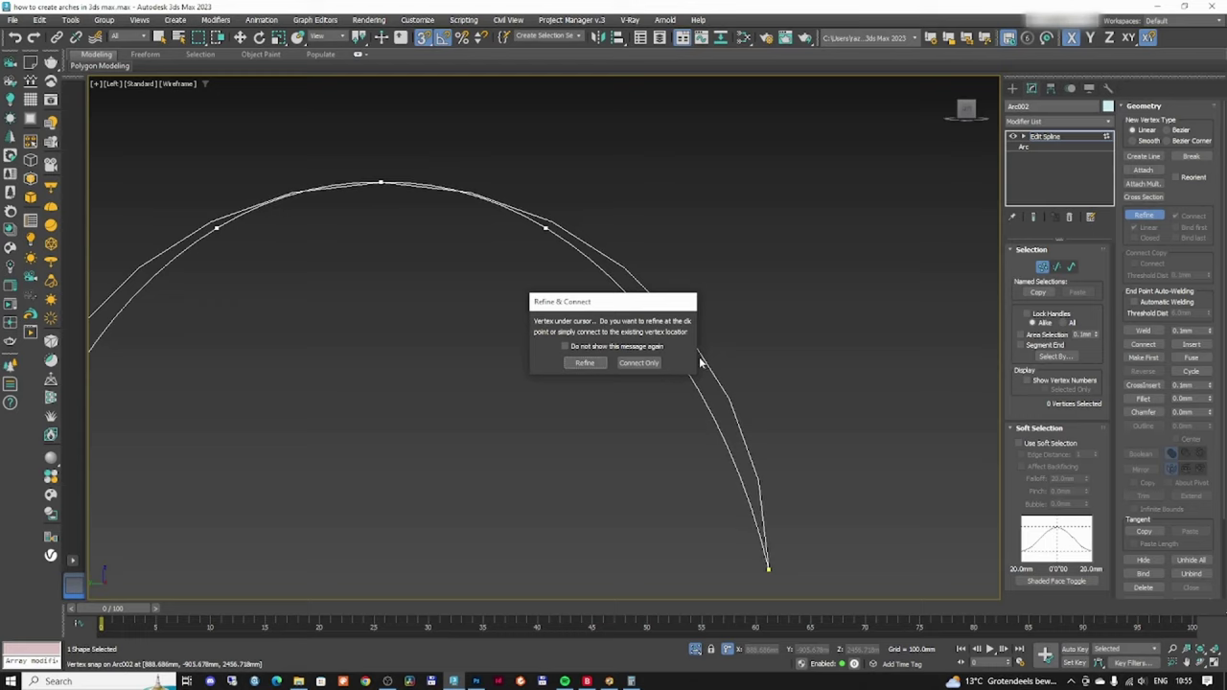
{"action": "left_click", "coordinate": [648, 362]}
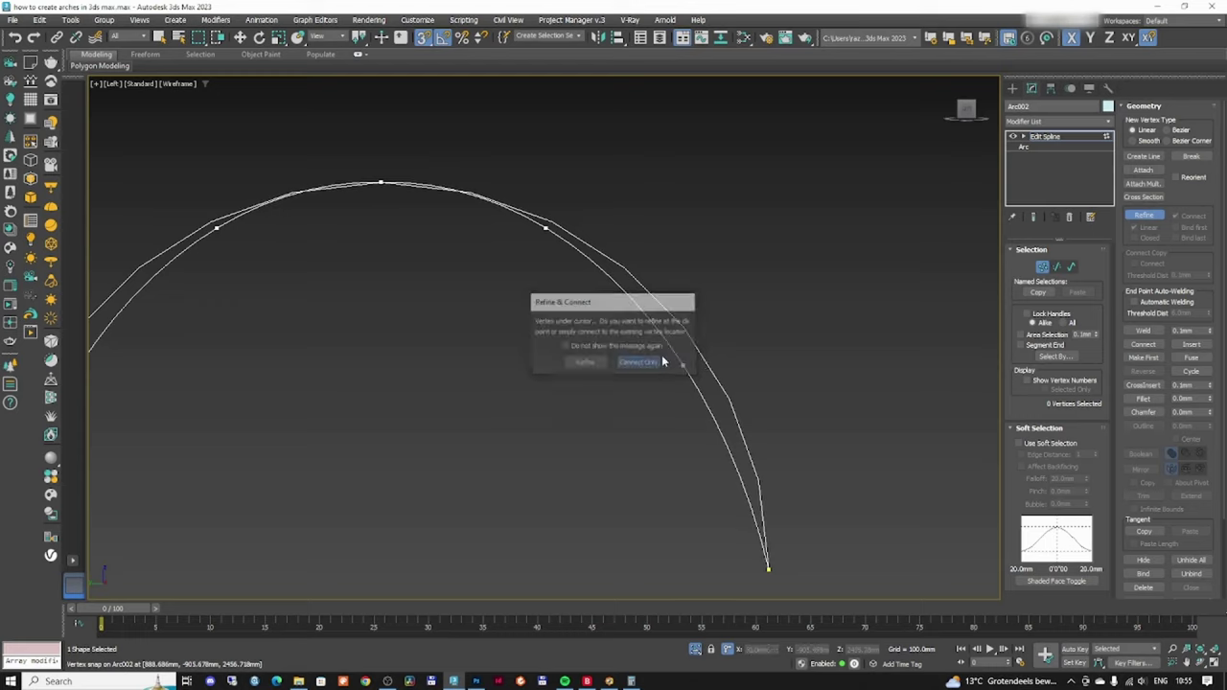
{"action": "left_click", "coordinate": [705, 363]}
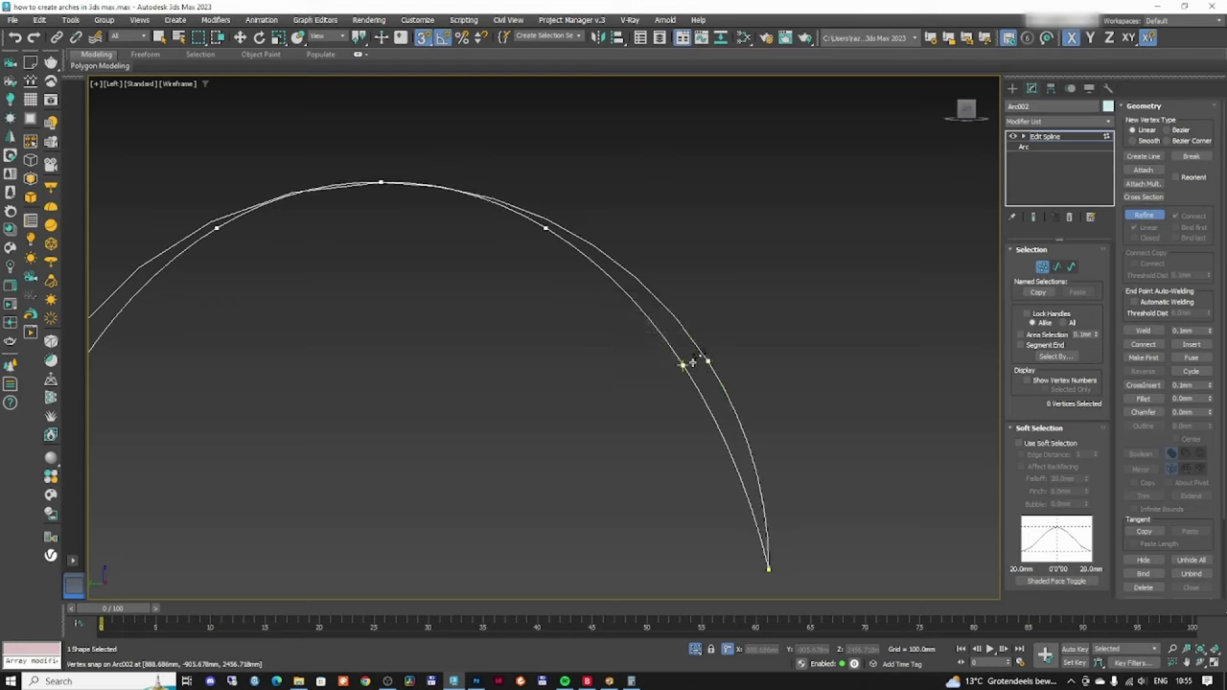
{"action": "left_click", "coordinate": [684, 364]}
{"action": "right_click", "coordinate": [764, 361]}
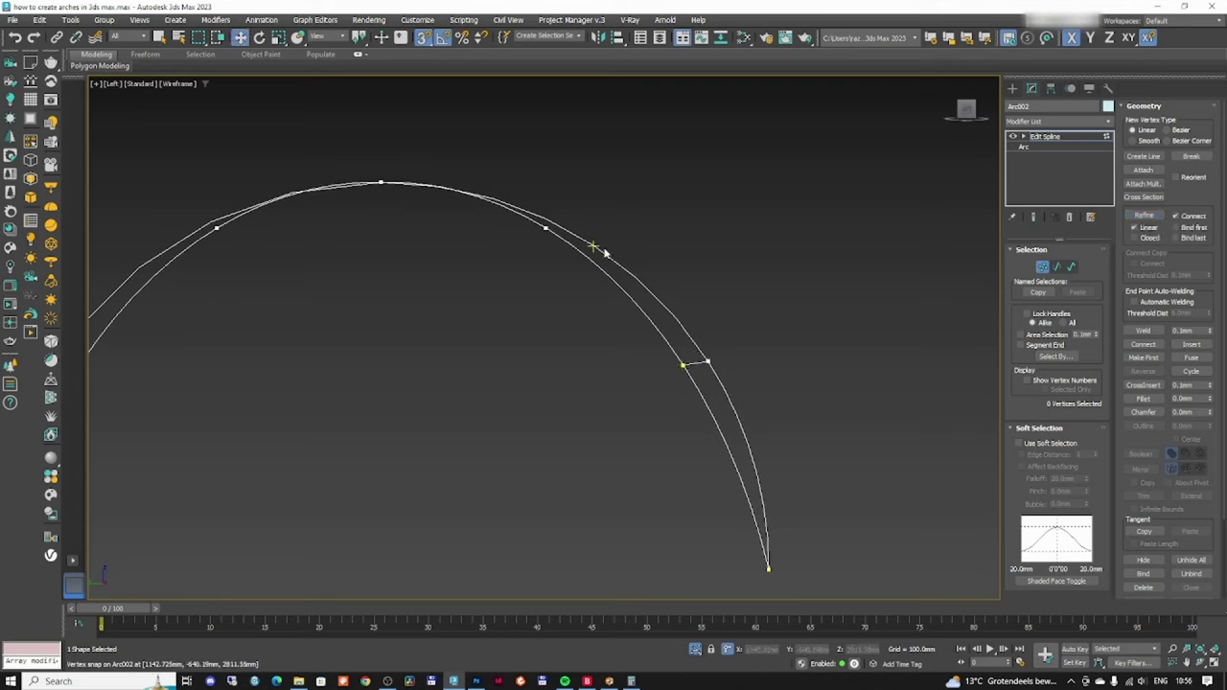
- Refine at the same diagonal arc's upper vertex, choosing Refine, and connect it to a point on the adjacent arch
{"action": "scroll", "coordinate": [609, 255], "scroll_direction": "up", "scroll_amount": 5}
{"action": "left_click", "coordinate": [446, 192]}
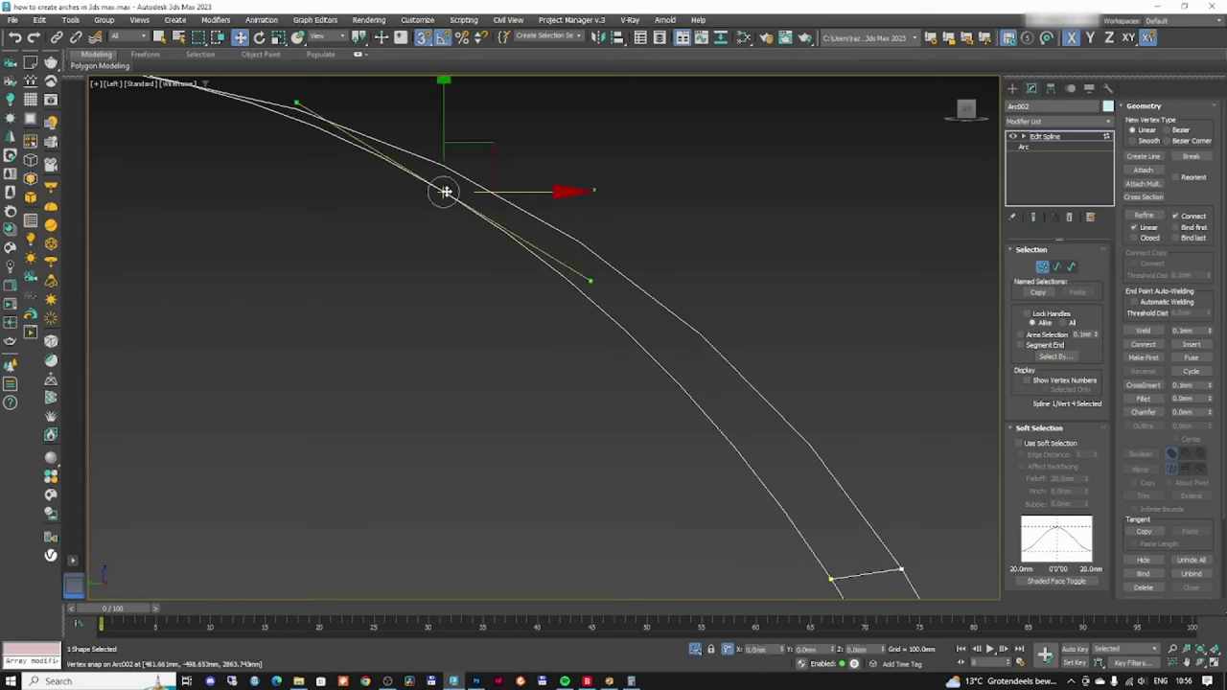
{"action": "left_click", "coordinate": [1144, 215]}
{"action": "left_click", "coordinate": [444, 192]}
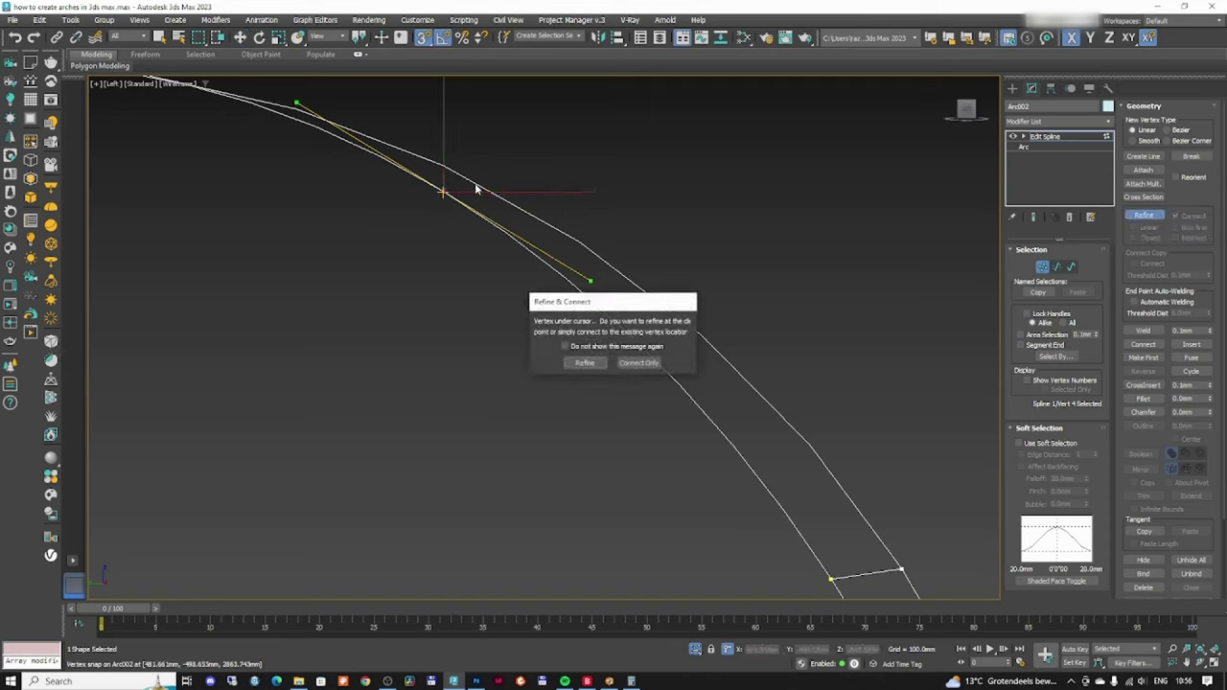
{"action": "left_click", "coordinate": [586, 364]}
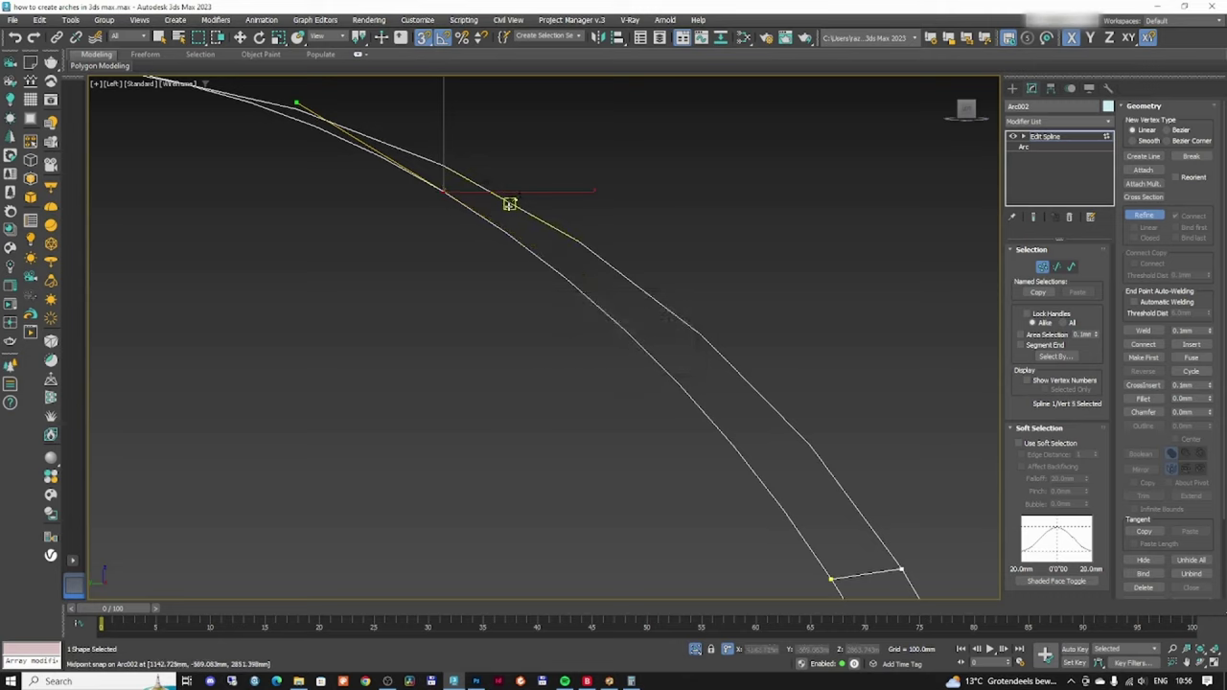
{"action": "left_click", "coordinate": [509, 201]}
{"action": "right_click", "coordinate": [511, 200]}
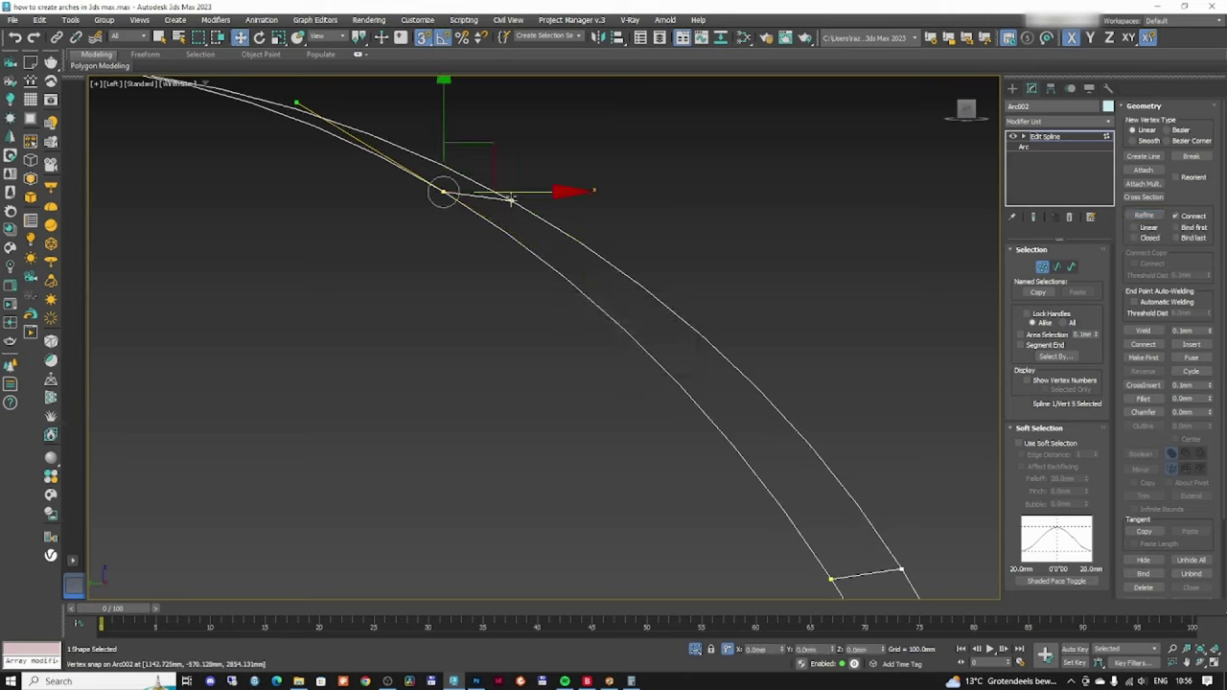
- Refine the wall arch level with the other diagonal arc's upper vertex and draw a connecting line between the two vertices
{"action": "scroll", "coordinate": [579, 191], "scroll_direction": "down", "scroll_amount": 6}
{"action": "middle_click_drag", "start_coordinate": [629, 211], "coordinate": [610, 244], "text": "alt"}
{"action": "scroll", "coordinate": [345, 218], "scroll_direction": "up", "scroll_amount": 4}
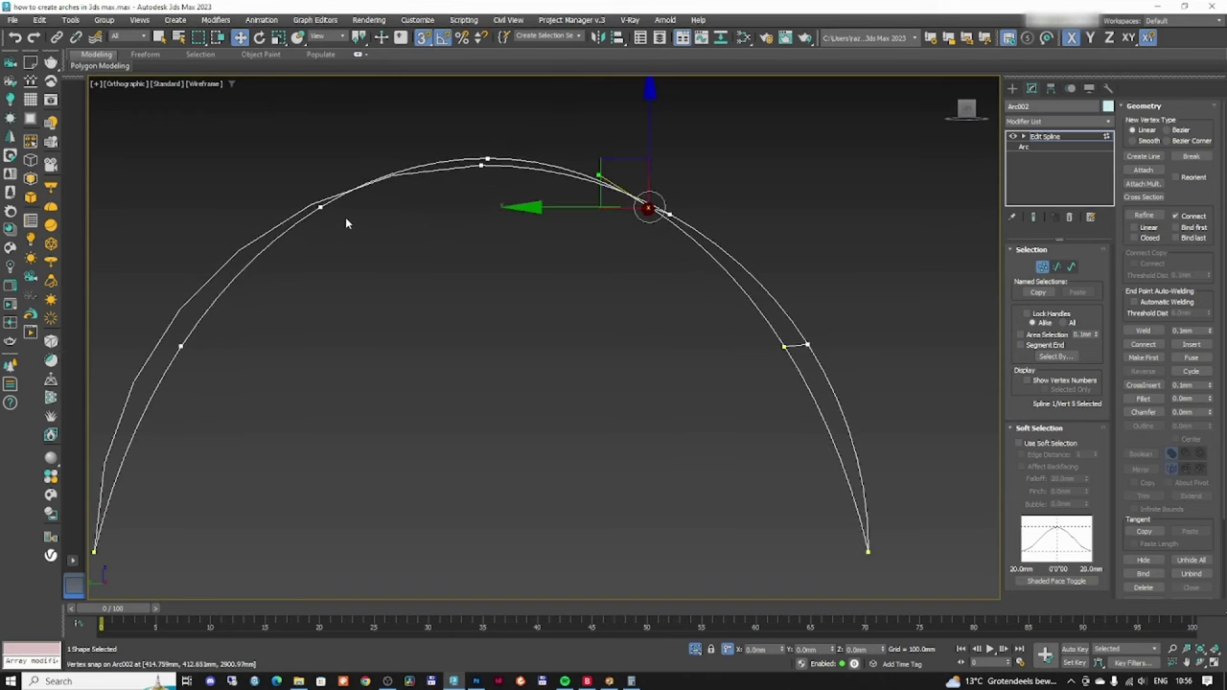
{"action": "left_click", "coordinate": [1143, 215]}
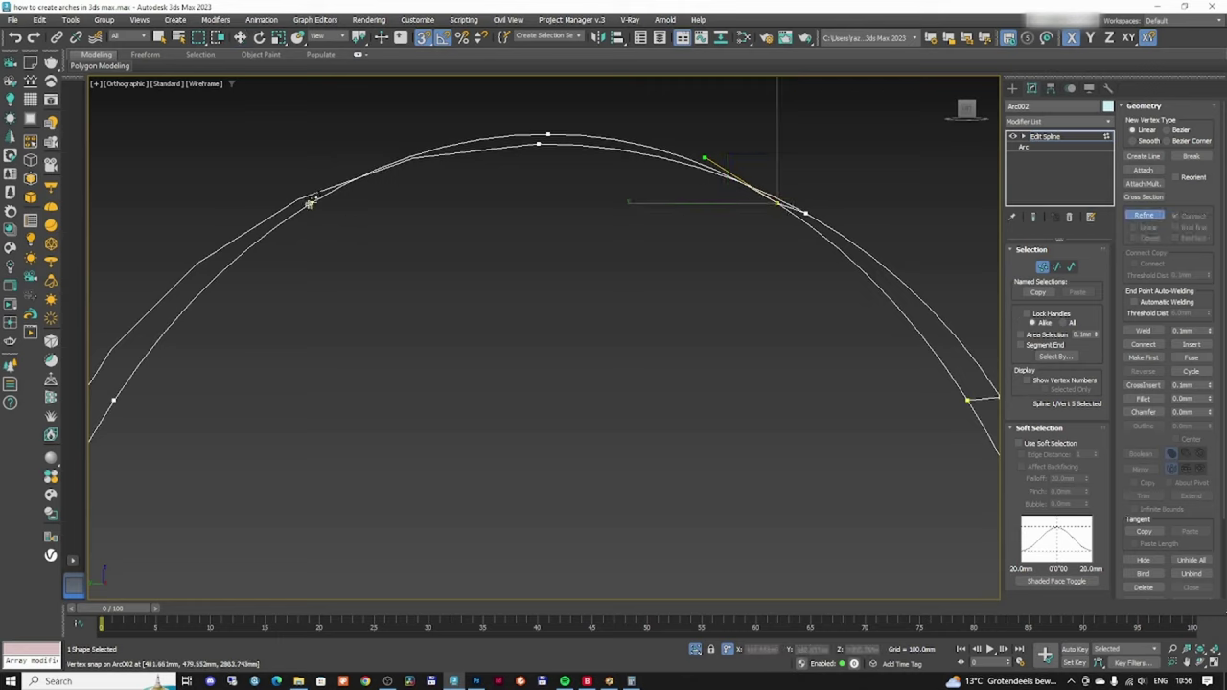
{"action": "left_click", "coordinate": [309, 204]}
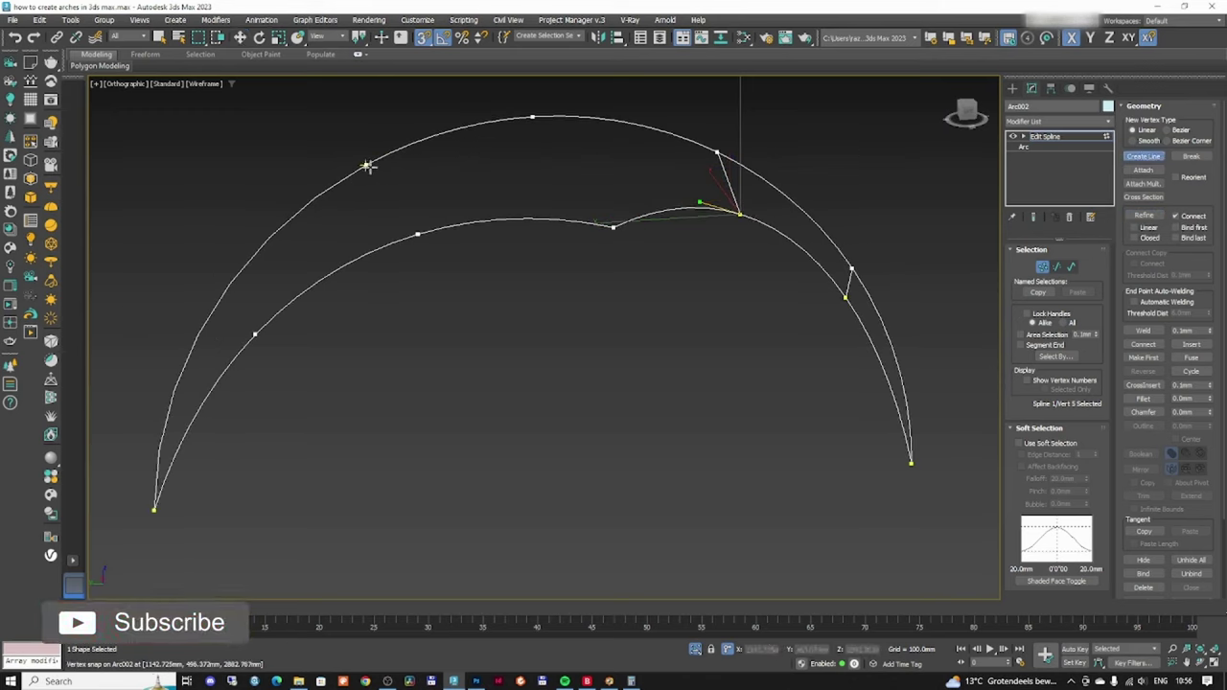
{"action": "left_click", "coordinate": [365, 165]}
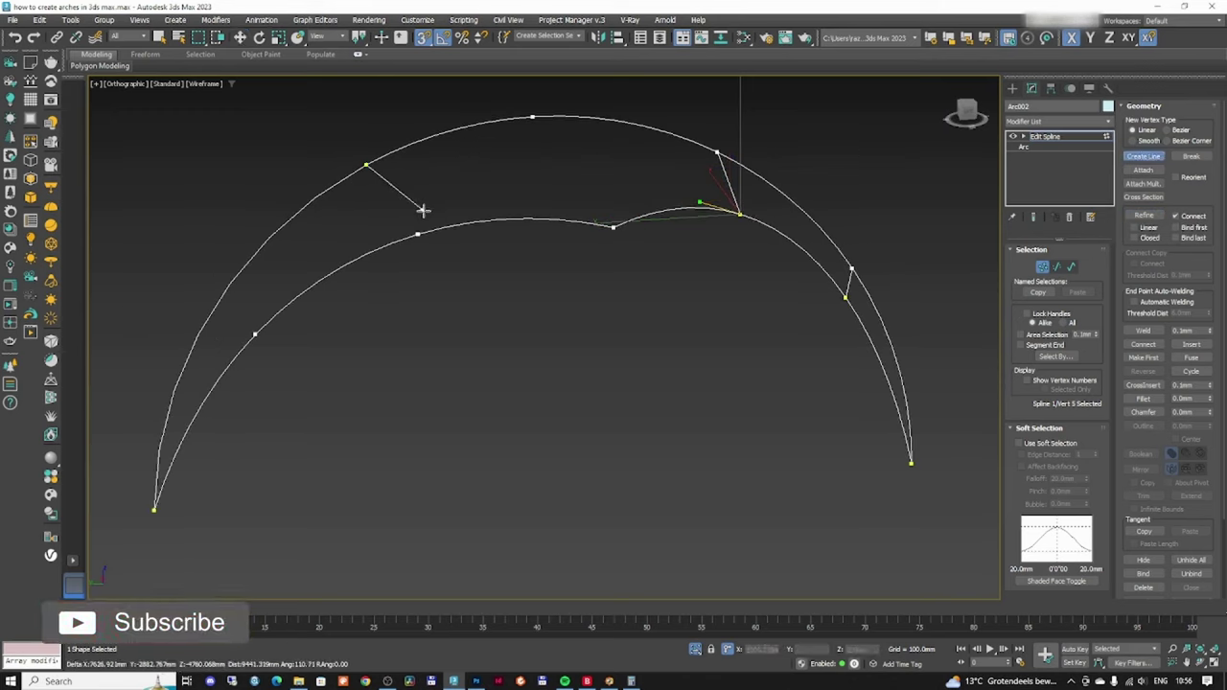
{"action": "left_click", "coordinate": [417, 234]}
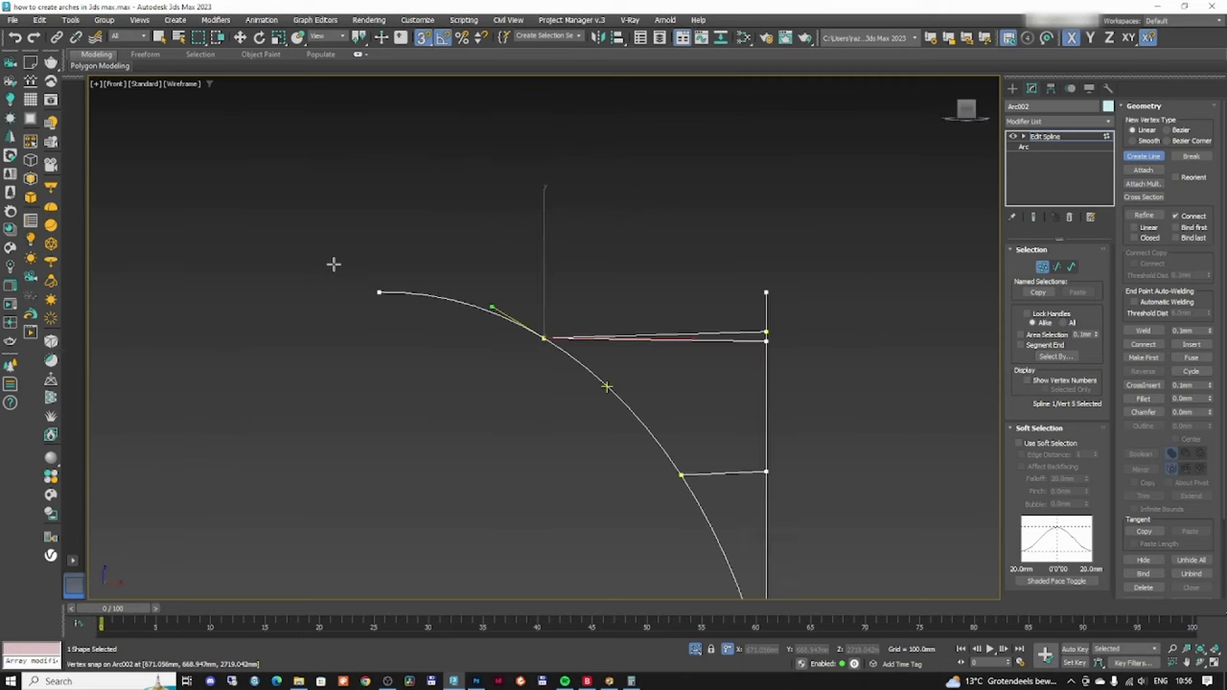
- Refine the wall arch beside that diagonal arc's lower vertex and join both lower vertices with a line
{"action": "scroll", "coordinate": [336, 263], "scroll_direction": "down", "scroll_amount": 2}
{"action": "scroll", "coordinate": [363, 279], "scroll_direction": "up", "scroll_amount": 4}
{"action": "key", "text": "l"}
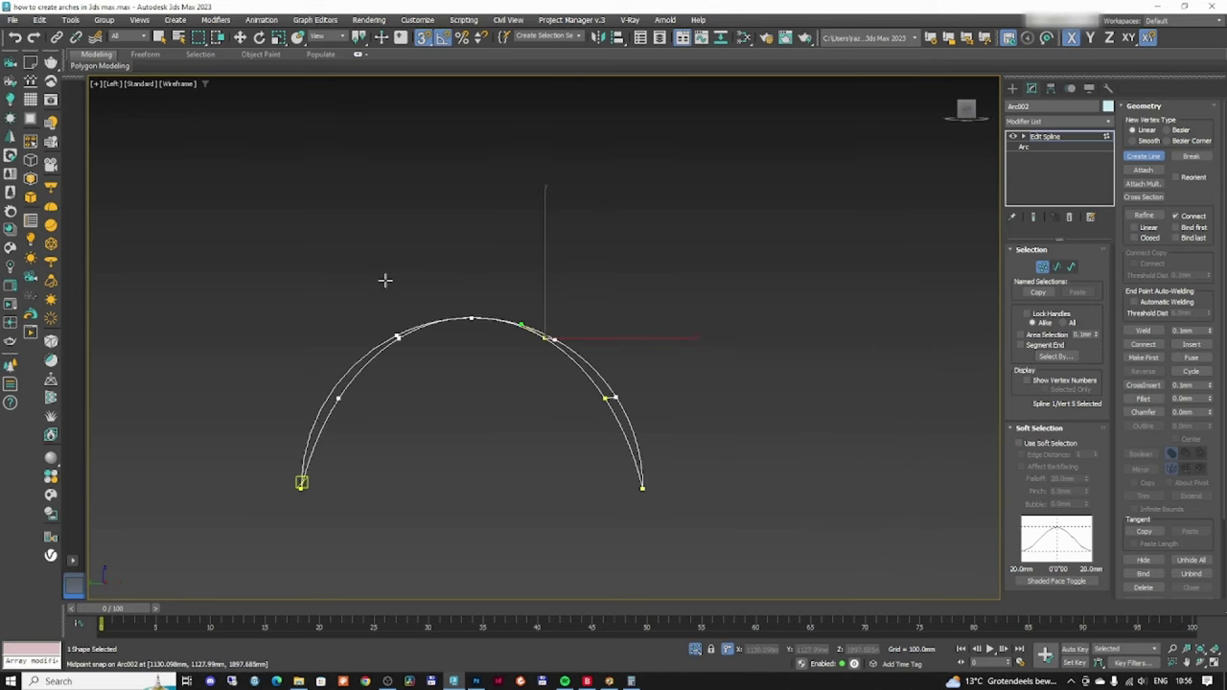
{"action": "scroll", "coordinate": [293, 361], "scroll_direction": "up", "scroll_amount": 3}
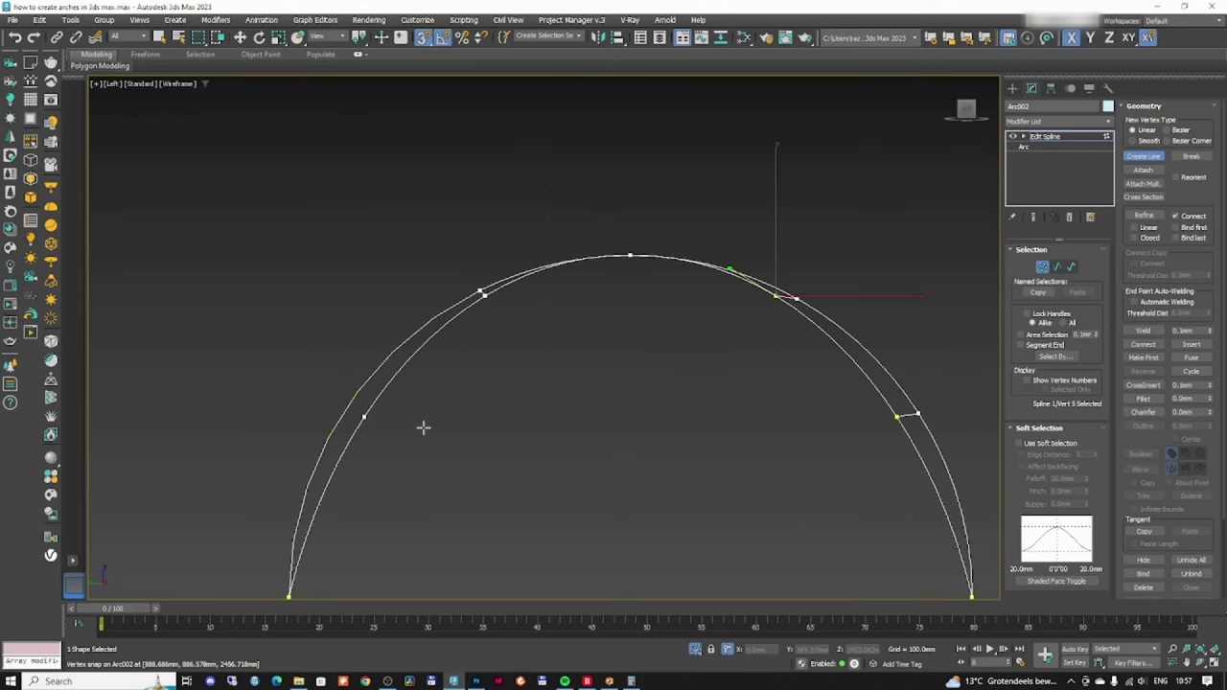
{"action": "middle_click_drag", "start_coordinate": [423, 427], "coordinate": [386, 384]}
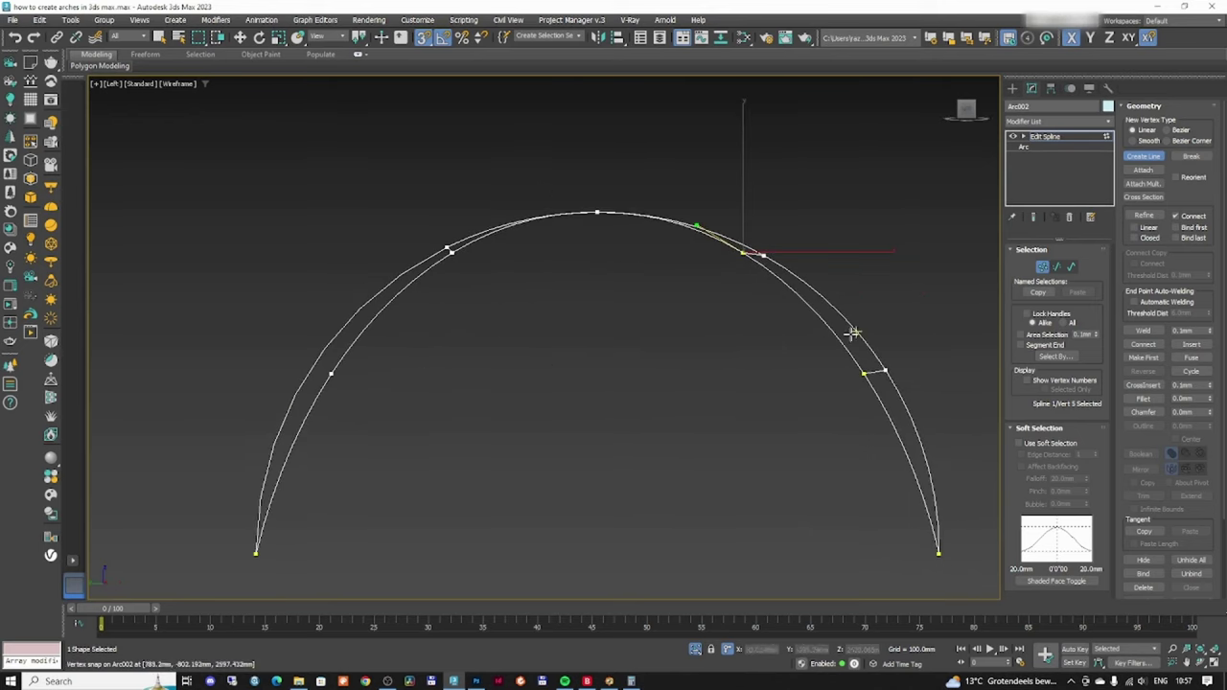
{"action": "left_click", "coordinate": [1147, 218]}
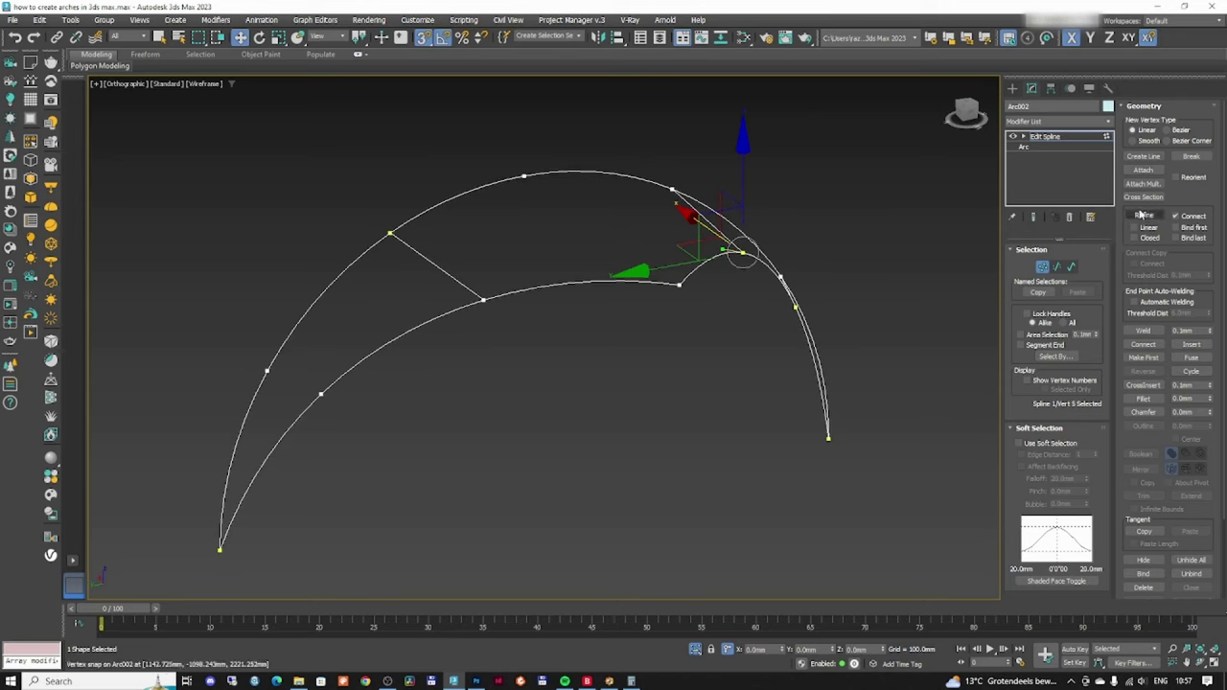
{"action": "left_click", "coordinate": [1144, 155]}
{"action": "left_click", "coordinate": [321, 393]}
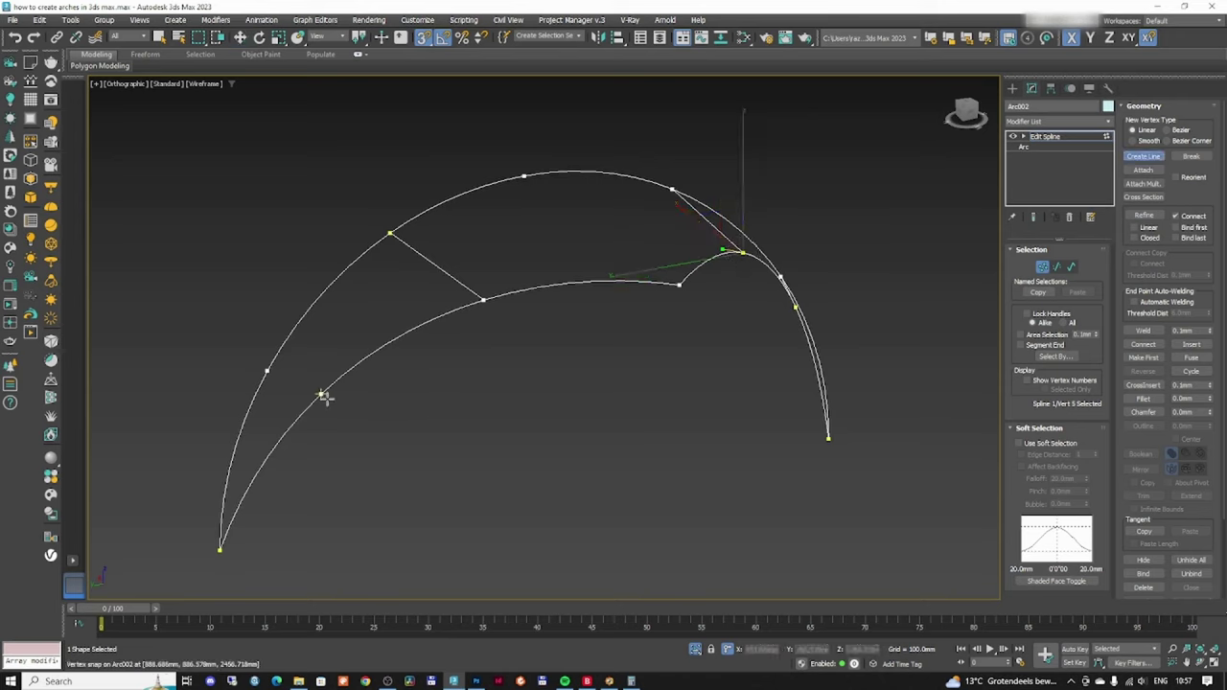
{"action": "left_click", "coordinate": [267, 370]}
{"action": "right_click", "coordinate": [233, 354]}
- Draw a line from the wall arch's apex to the point where the two diagonal arcs meet
{"action": "middle_click_drag", "start_coordinate": [500, 339], "coordinate": [534, 290], "text": "alt"}
{"action": "left_click", "coordinate": [527, 152]}
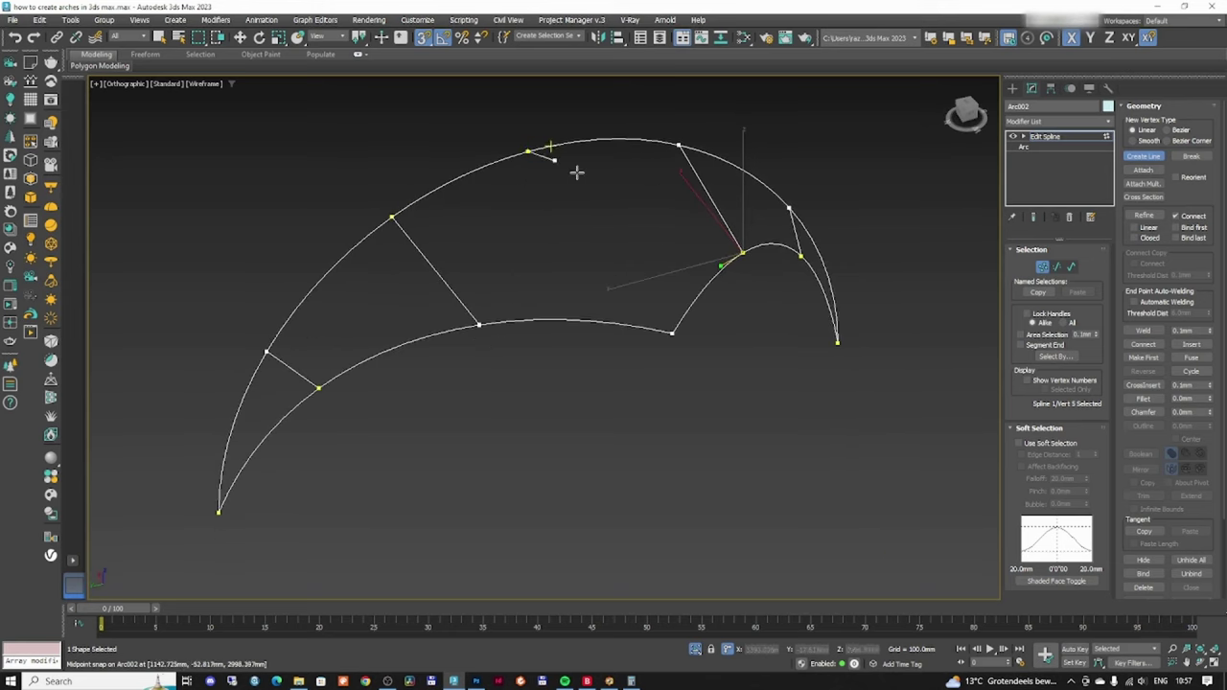
{"action": "left_click", "coordinate": [676, 327]}
{"action": "right_click", "coordinate": [868, 297]}
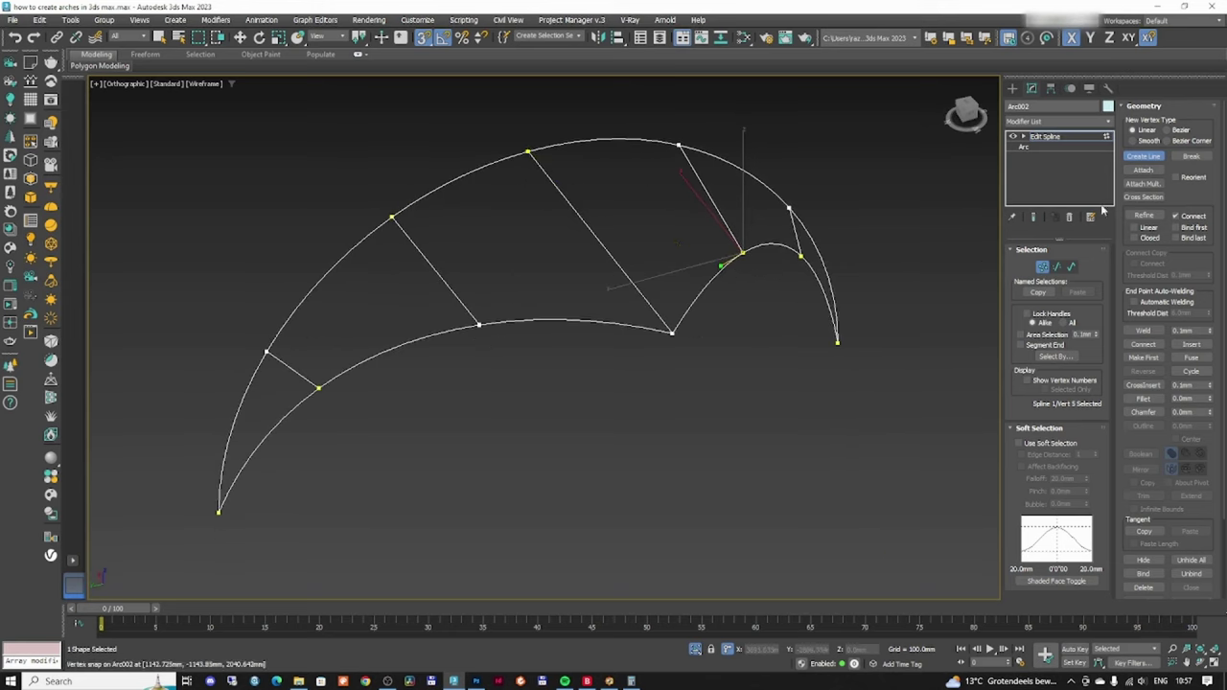
{"action": "left_click", "coordinate": [1152, 159]}
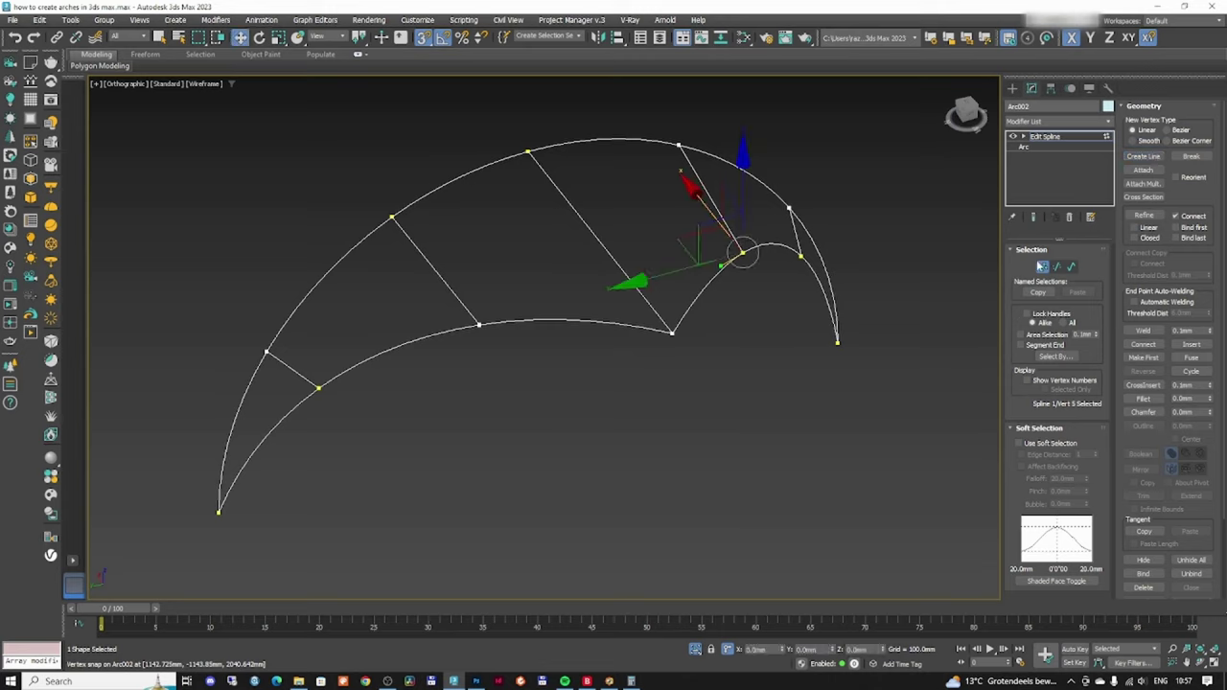
- Weld all vertices of the spline cage with a 0.1 mm threshold
{"action": "key", "text": "ctrl+a"}
{"action": "left_click", "coordinate": [1144, 330]}
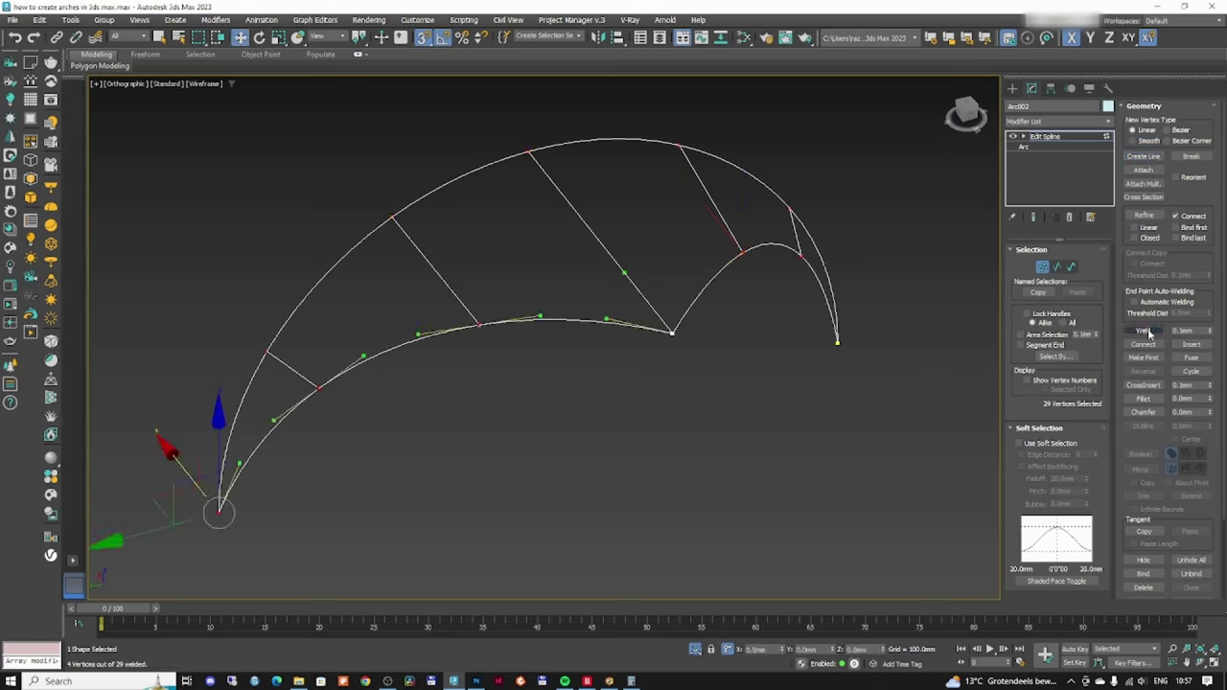
{"action": "left_click", "coordinate": [1191, 357]}
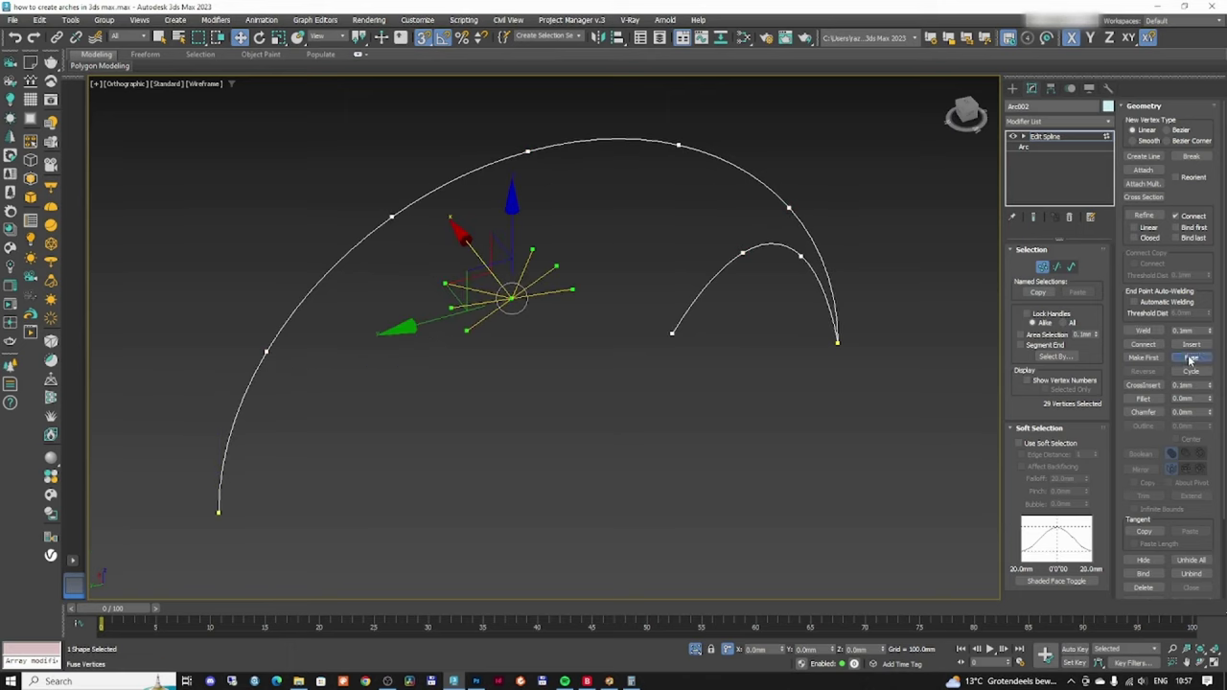
{"action": "key", "text": "ctrl+z"}
{"action": "left_click", "coordinate": [1147, 332]}
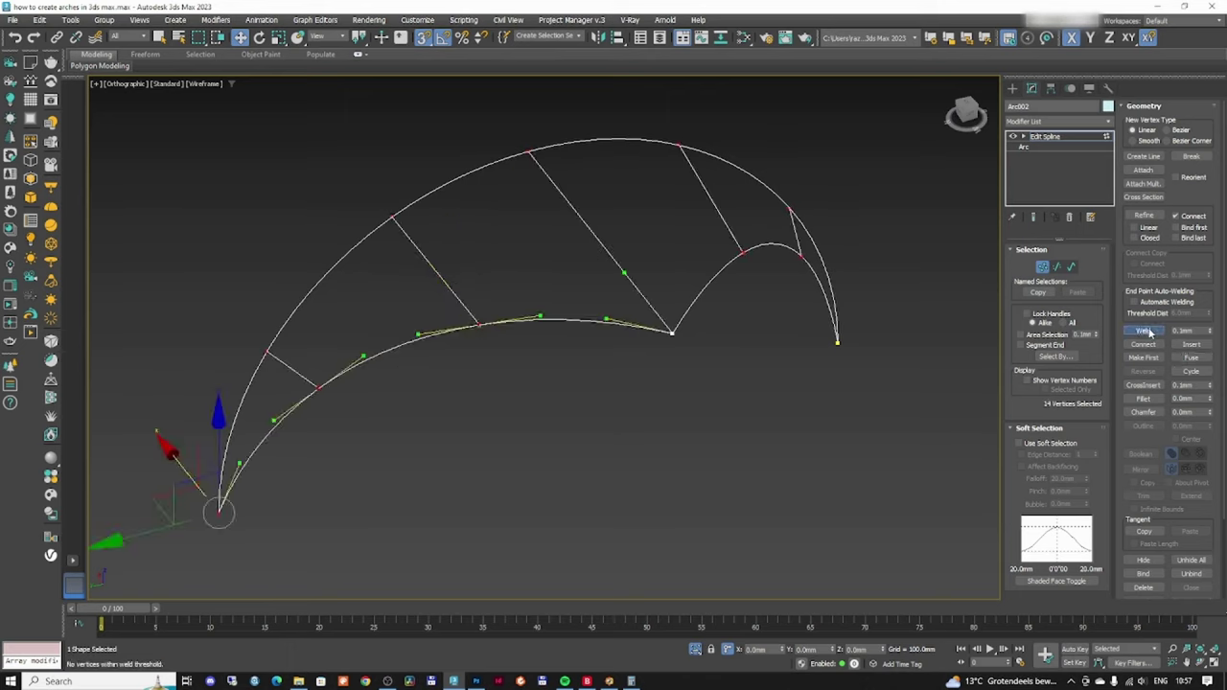
{"action": "left_click", "coordinate": [1042, 267]}
- Surface the welded cage with an Edit Patch modifier and check the shaded vault segment within the whole room
{"action": "left_click", "coordinate": [1047, 122]}
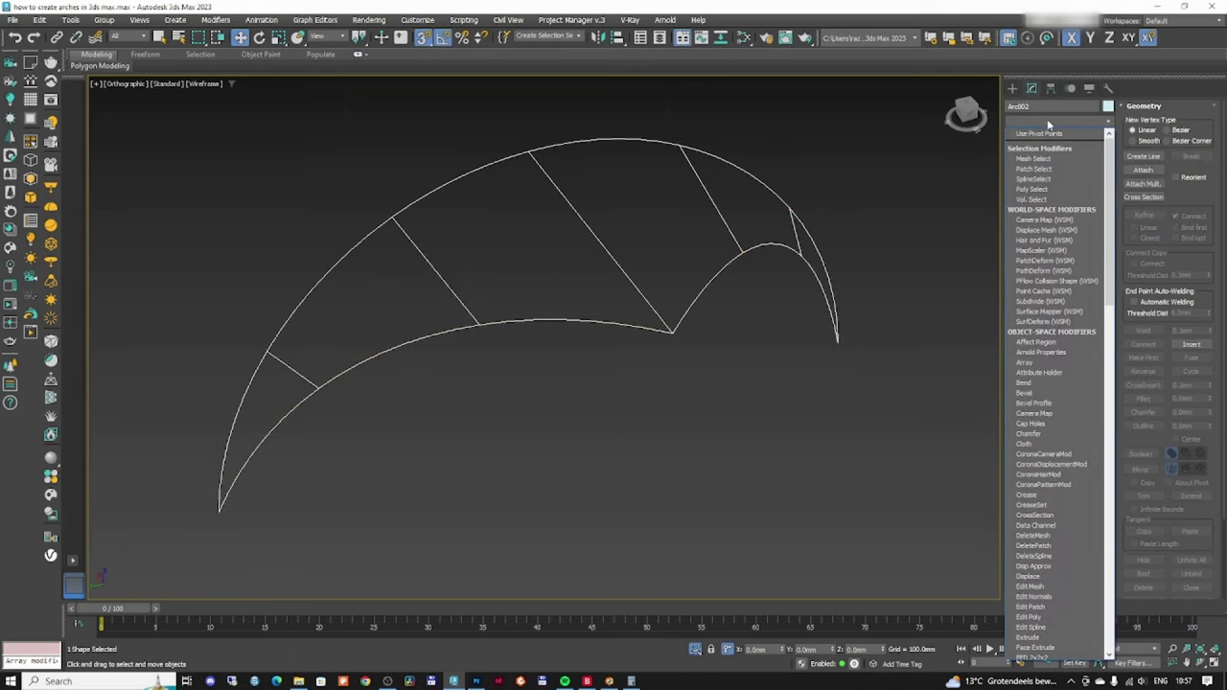
{"action": "left_click", "coordinate": [1036, 154]}
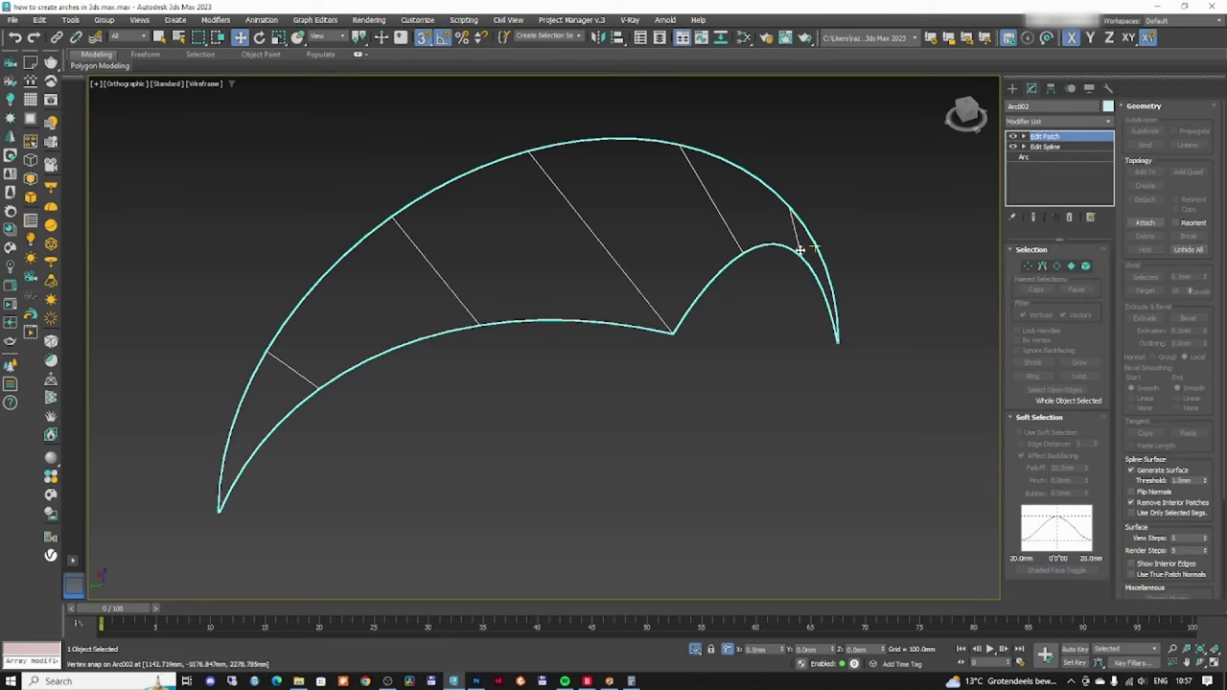
{"action": "key", "text": "F3"}
{"action": "mouse_move", "coordinate": [758, 279]}
{"action": "middle_mouse_down", "text": "alt"}
{"action": "mouse_move", "coordinate": [638, 214]}
{"action": "mouse_move", "coordinate": [613, 238]}
{"action": "mouse_move", "coordinate": [645, 295]}
{"action": "mouse_move", "coordinate": [665, 258]}
{"action": "mouse_move", "coordinate": [844, 277]}
{"action": "mouse_move", "coordinate": [789, 265]}
{"action": "mouse_move", "coordinate": [815, 259]}
{"action": "middle_mouse_up", "text": "alt"}
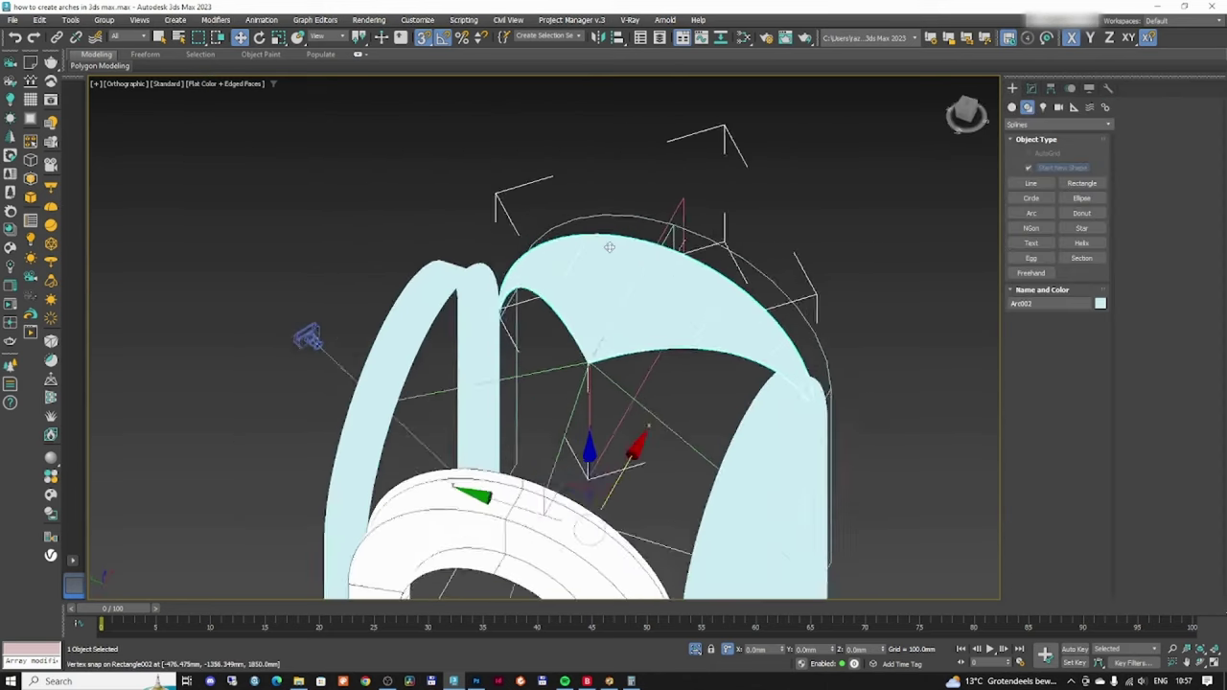
{"action": "middle_click_drag", "start_coordinate": [587, 264], "coordinate": [542, 277], "text": "alt"}
{"action": "key", "text": "F3"}
{"action": "scroll", "coordinate": [590, 269], "scroll_direction": "down", "scroll_amount": 2}
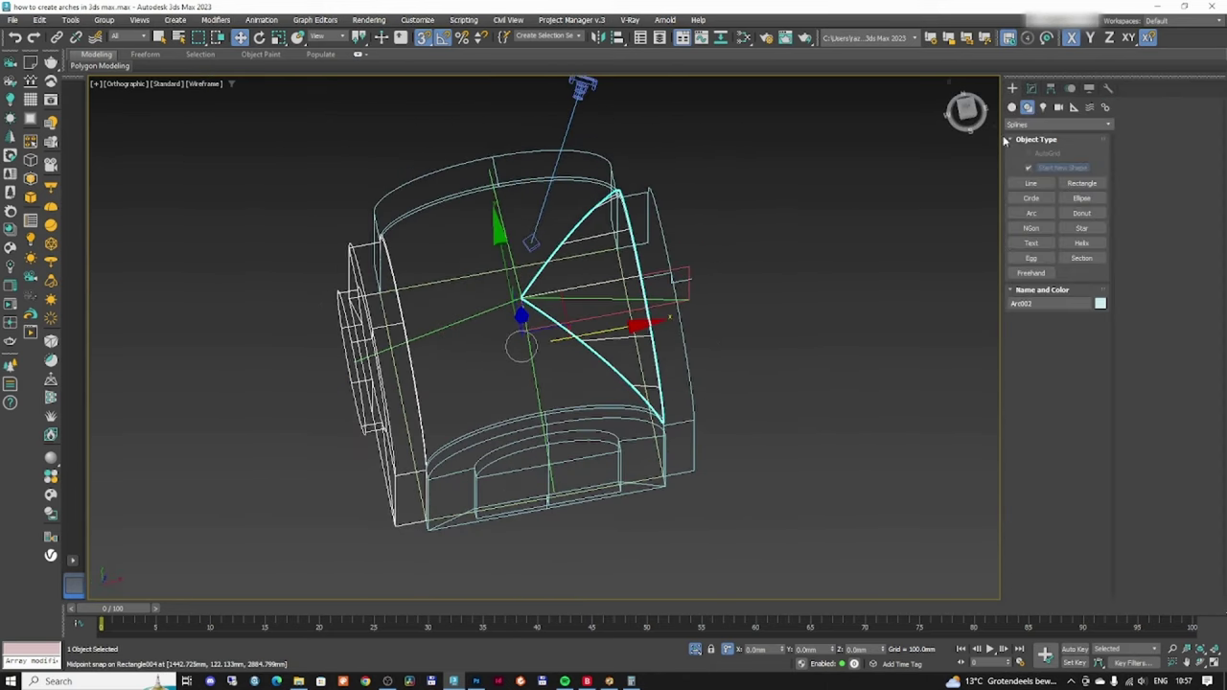
- Add a Symmetry modifier to the vault patch and mirror it across the diagonal on the X axis
{"action": "left_click", "coordinate": [1031, 91]}
{"action": "left_click", "coordinate": [1043, 120]}
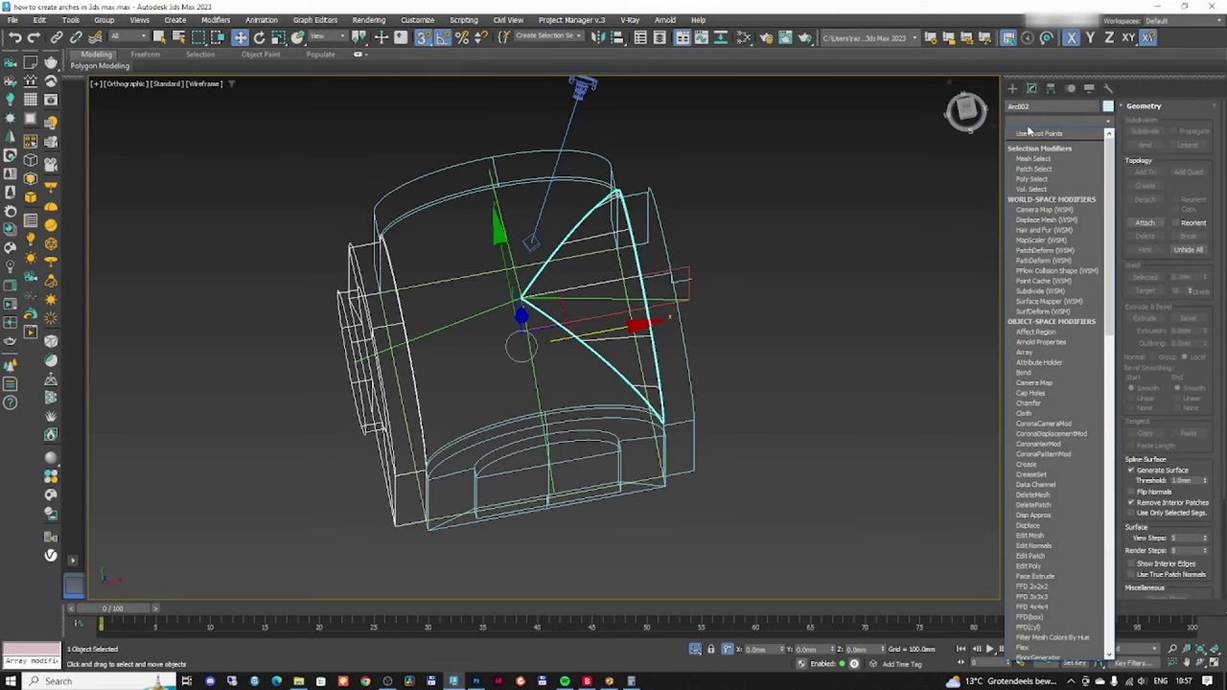
{"action": "type", "text": "sy"}
{"action": "key", "text": "Return"}
{"action": "key", "text": "t"}
{"action": "scroll", "coordinate": [578, 233], "scroll_direction": "up", "scroll_amount": 5}
{"action": "middle_click_drag", "start_coordinate": [578, 234], "coordinate": [538, 253]}
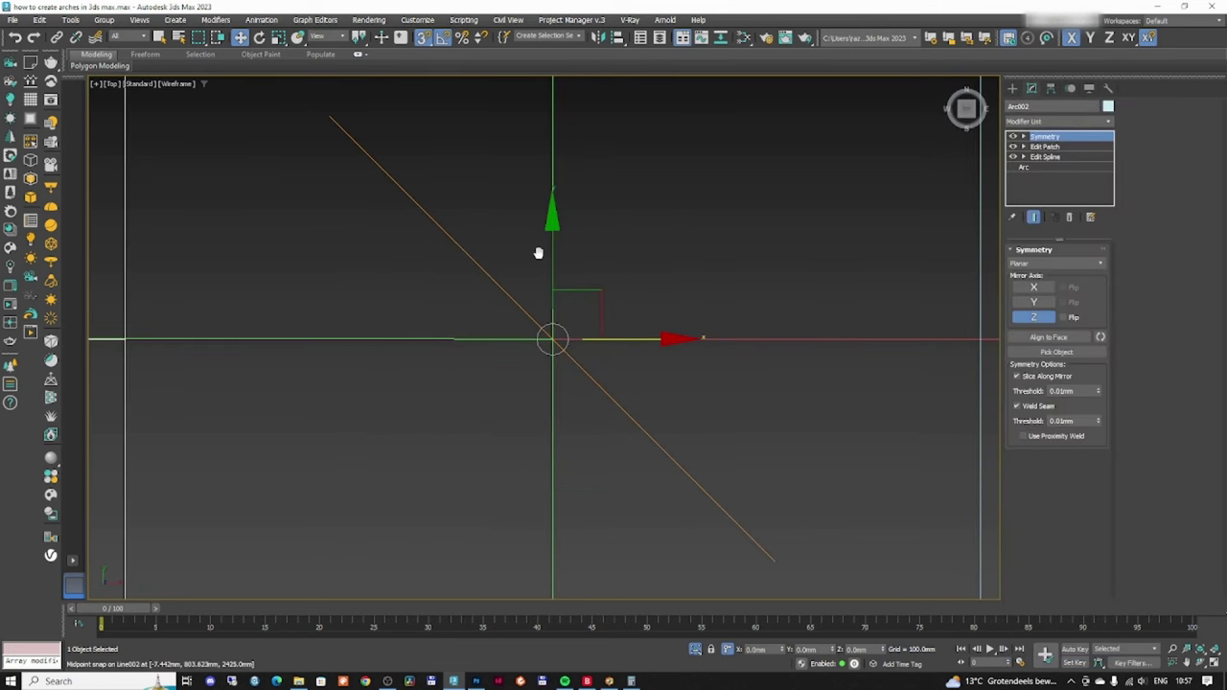
{"action": "scroll", "coordinate": [538, 252], "scroll_direction": "down", "scroll_amount": 3}
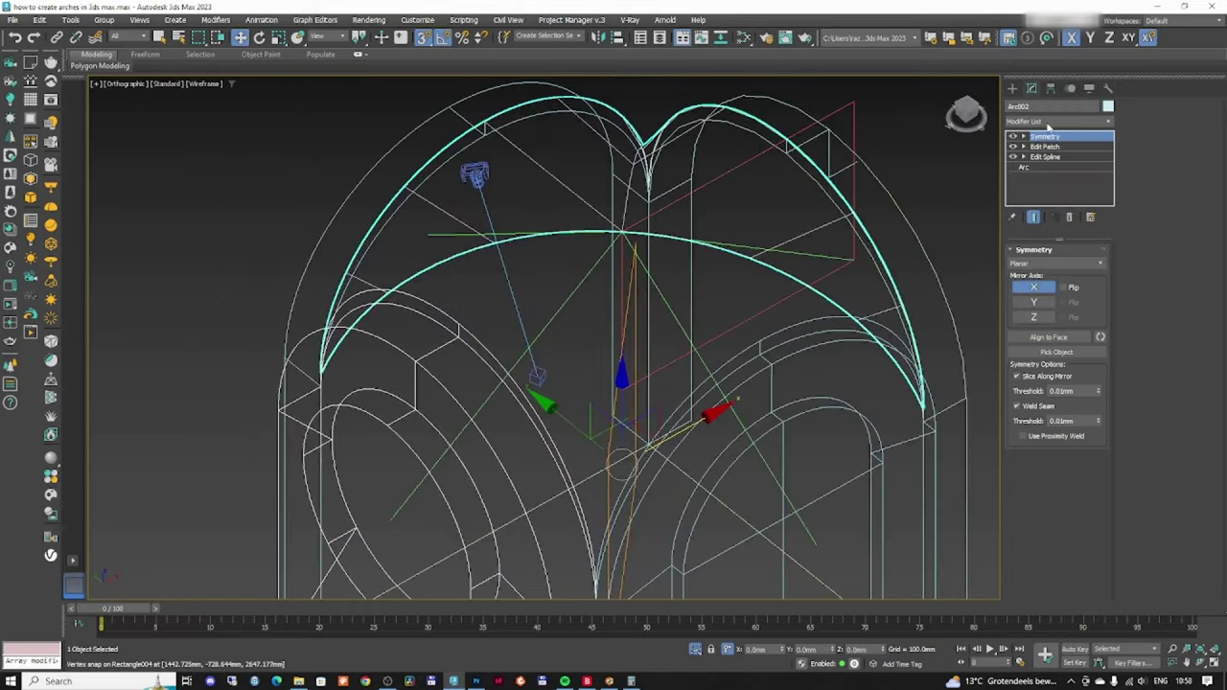
- Add a second Symmetry modifier with the mirror axis set to Z and flipped to complete the vault
{"action": "left_click", "coordinate": [1043, 121]}
{"action": "left_click", "coordinate": [1043, 386]}
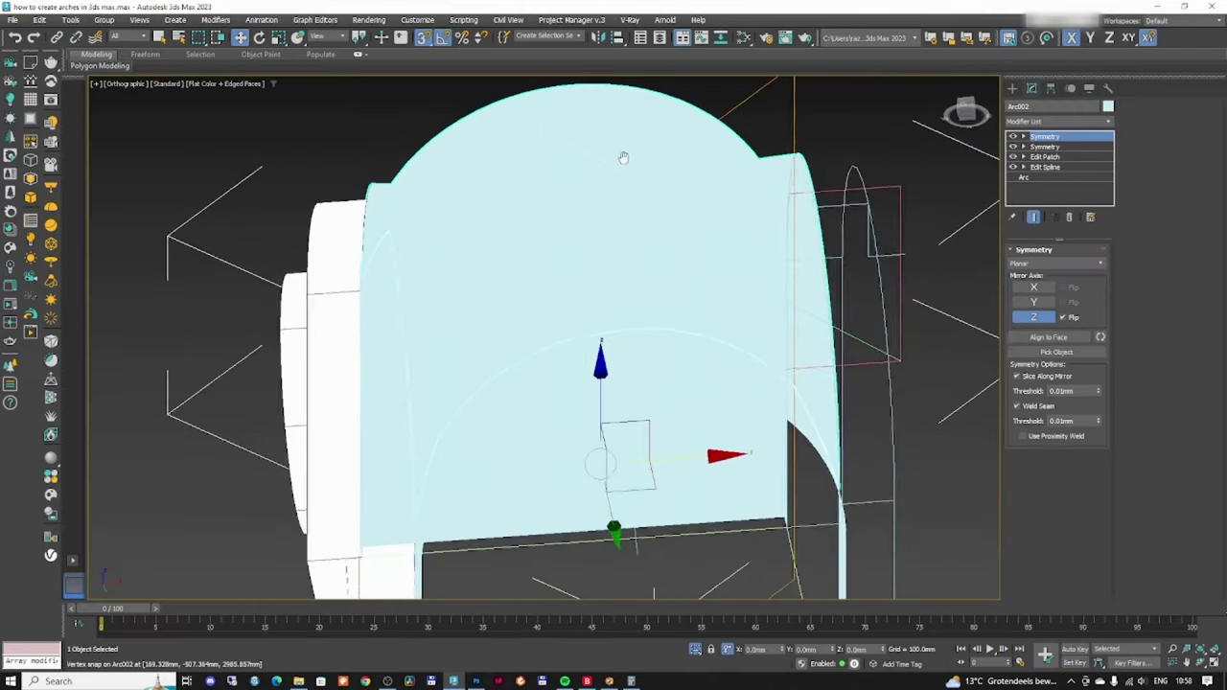
{"action": "middle_click_drag", "start_coordinate": [623, 158], "coordinate": [482, 179], "text": "alt"}
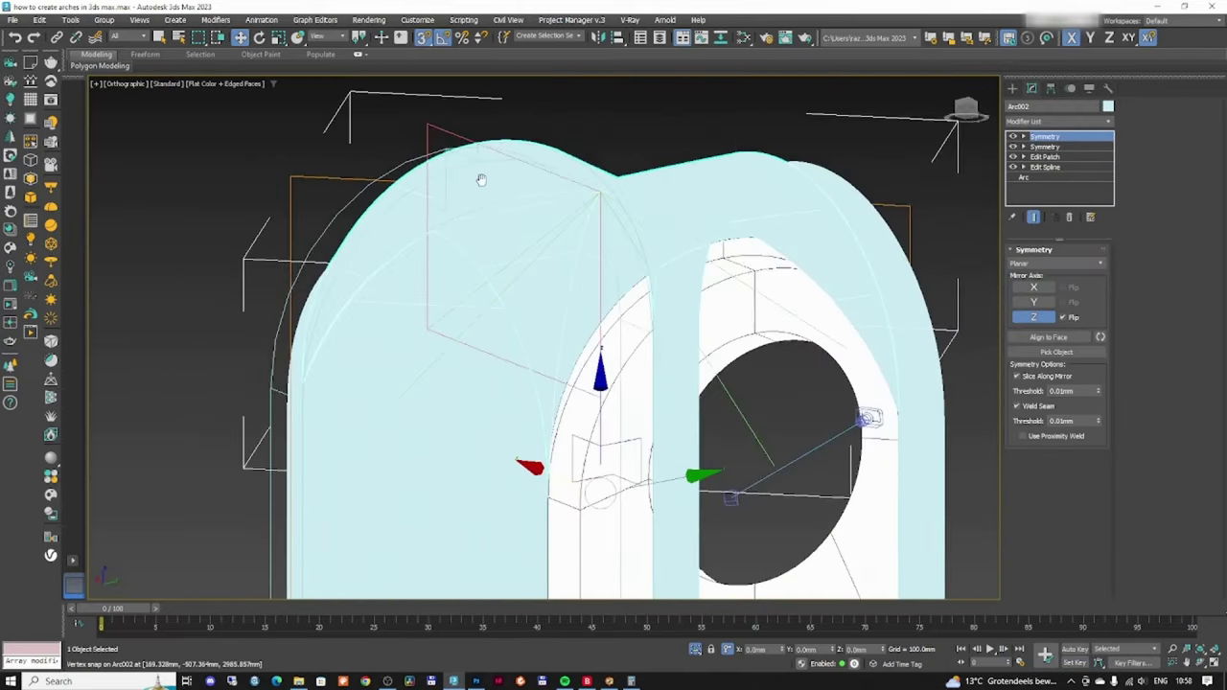
- Look through the Corona camera in wireframe and compare its framing with the dimensioned reference image
{"action": "key", "text": "c"}
{"action": "left_click", "coordinate": [572, 461]}
{"action": "key", "text": "F3"}
{"action": "left_click", "coordinate": [1186, 662]}
{"action": "left_click_drag", "start_coordinate": [594, 402], "coordinate": [594, 410]}
{"action": "key", "text": "alt+w"}
{"action": "left_click", "coordinate": [750, 476]}
{"action": "key", "text": "alt+w"}
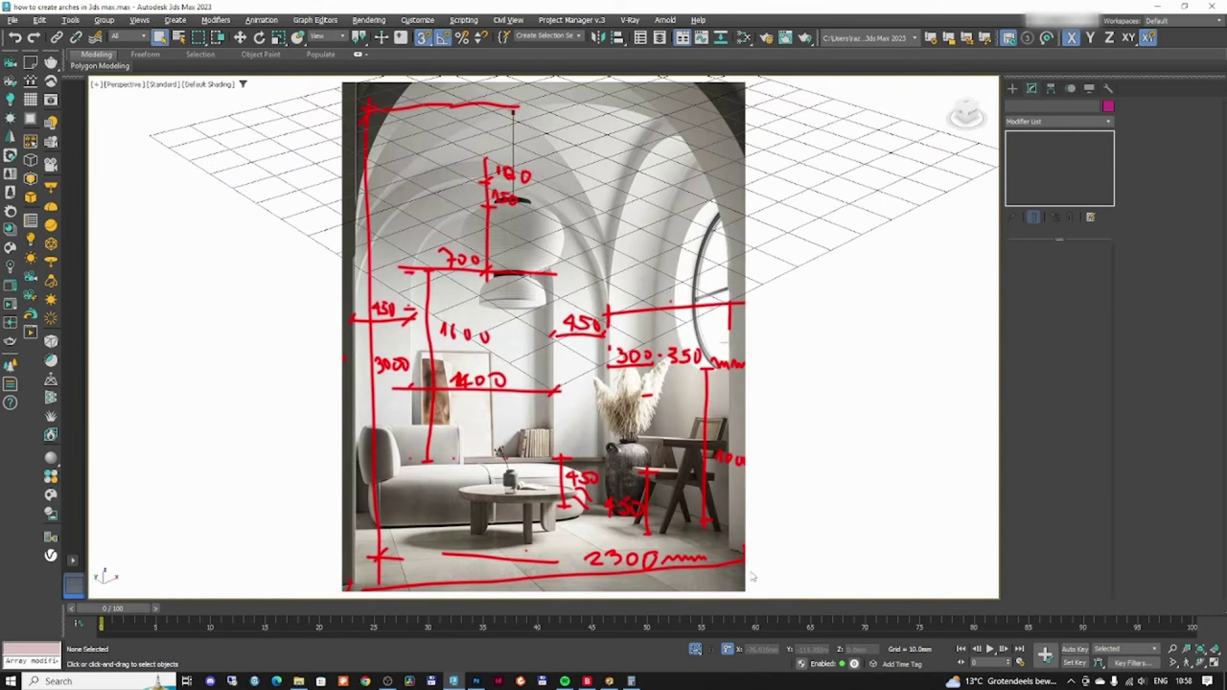
{"action": "key", "text": "alt+w"}
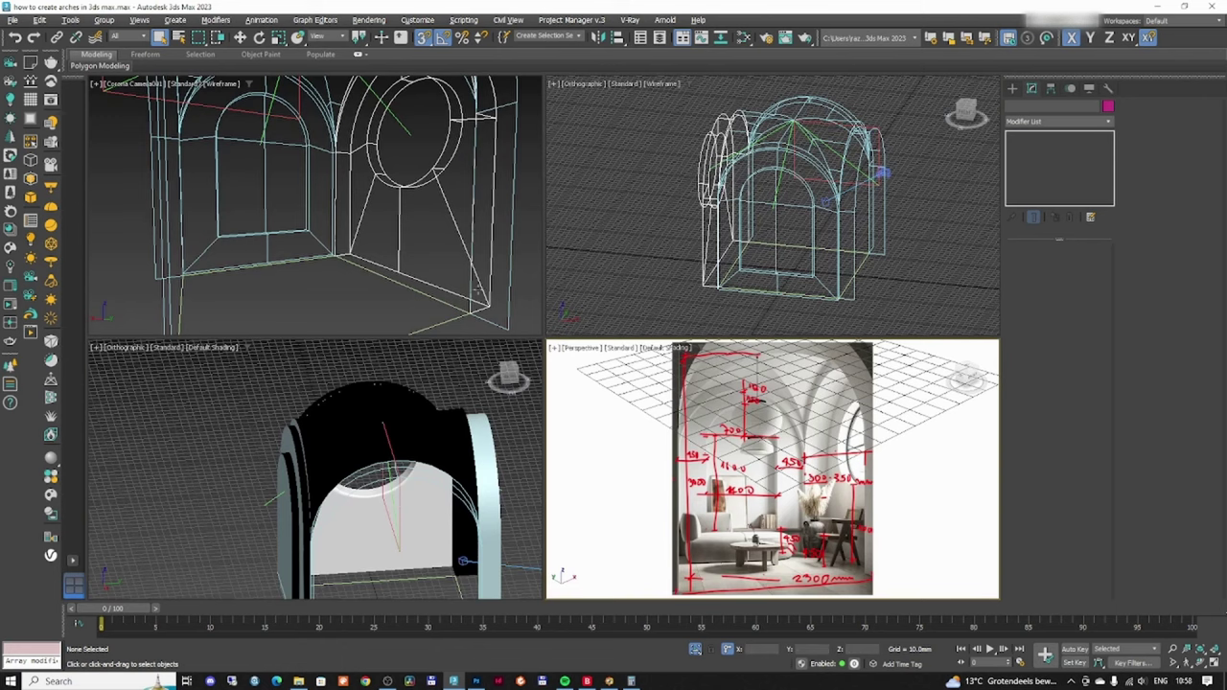
{"action": "left_click", "coordinate": [453, 266]}
{"action": "key", "text": "alt+w"}
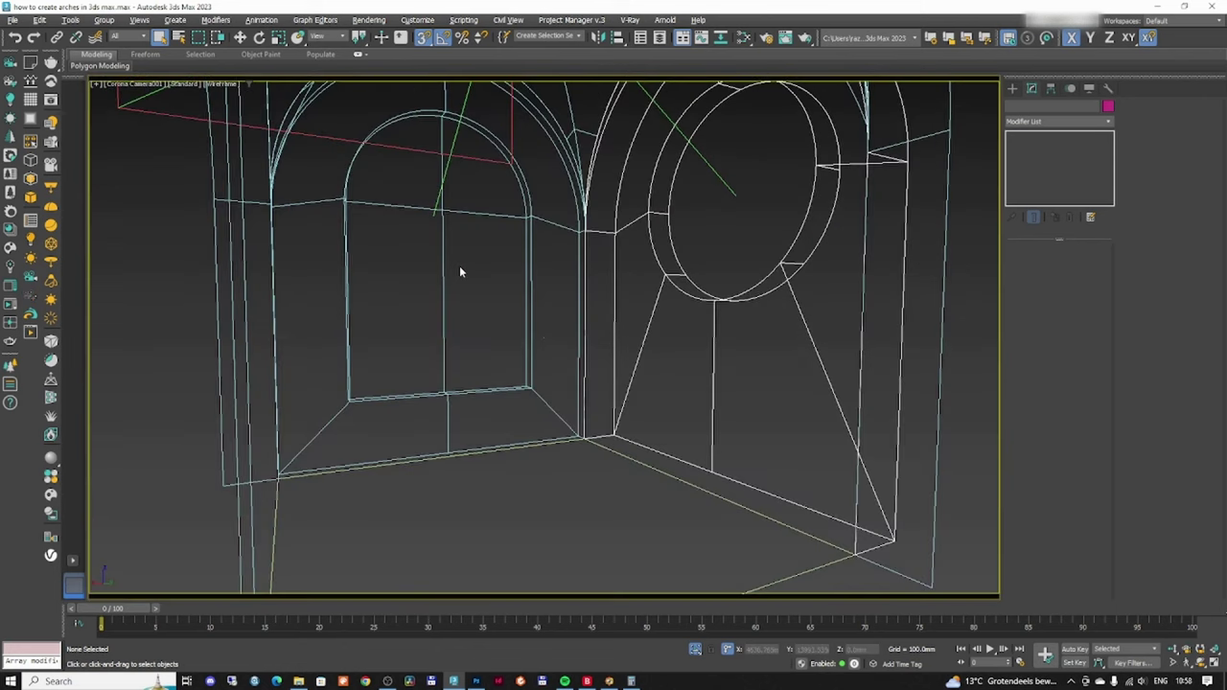
{"action": "key", "text": "F10"}
{"action": "left_click", "coordinate": [760, 103]}
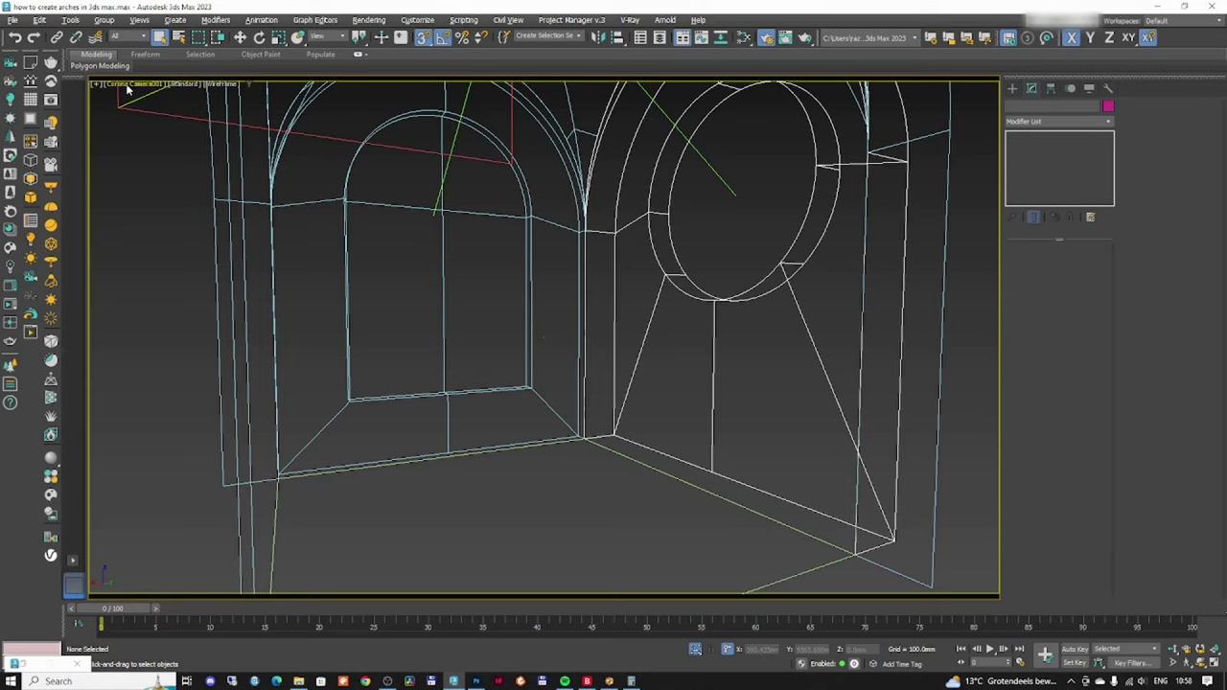
{"action": "left_click", "coordinate": [128, 86]}
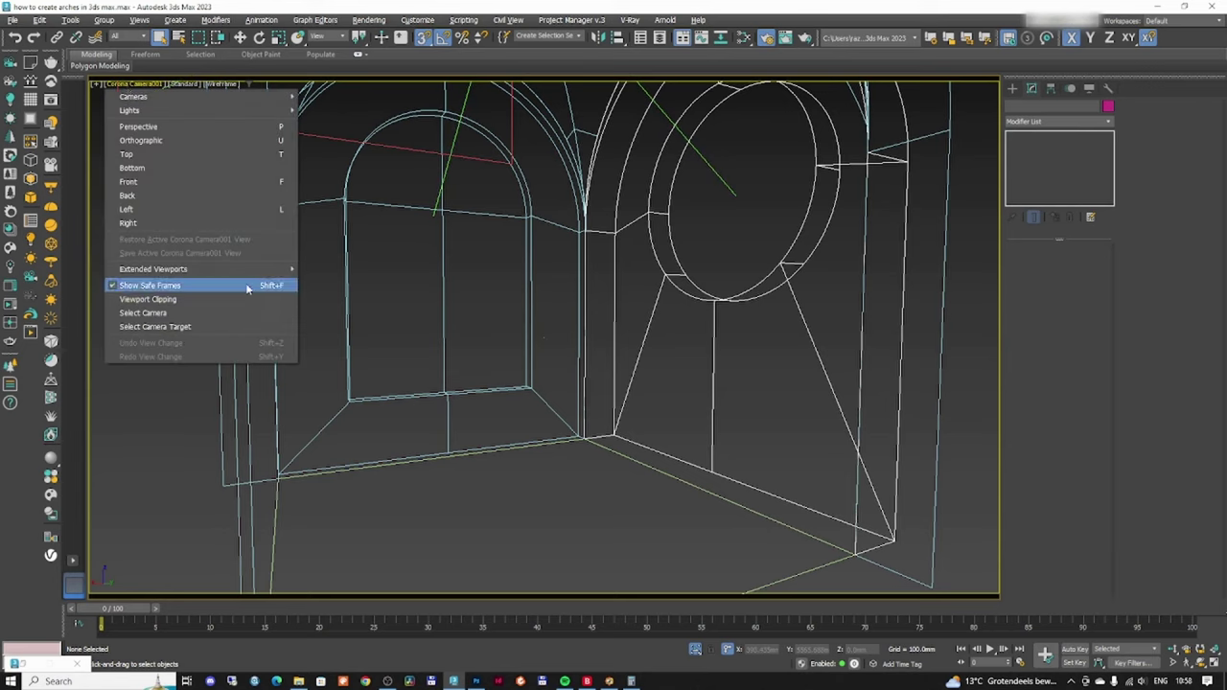
{"action": "key", "text": "Escape"}
{"action": "key", "text": "Escape"}
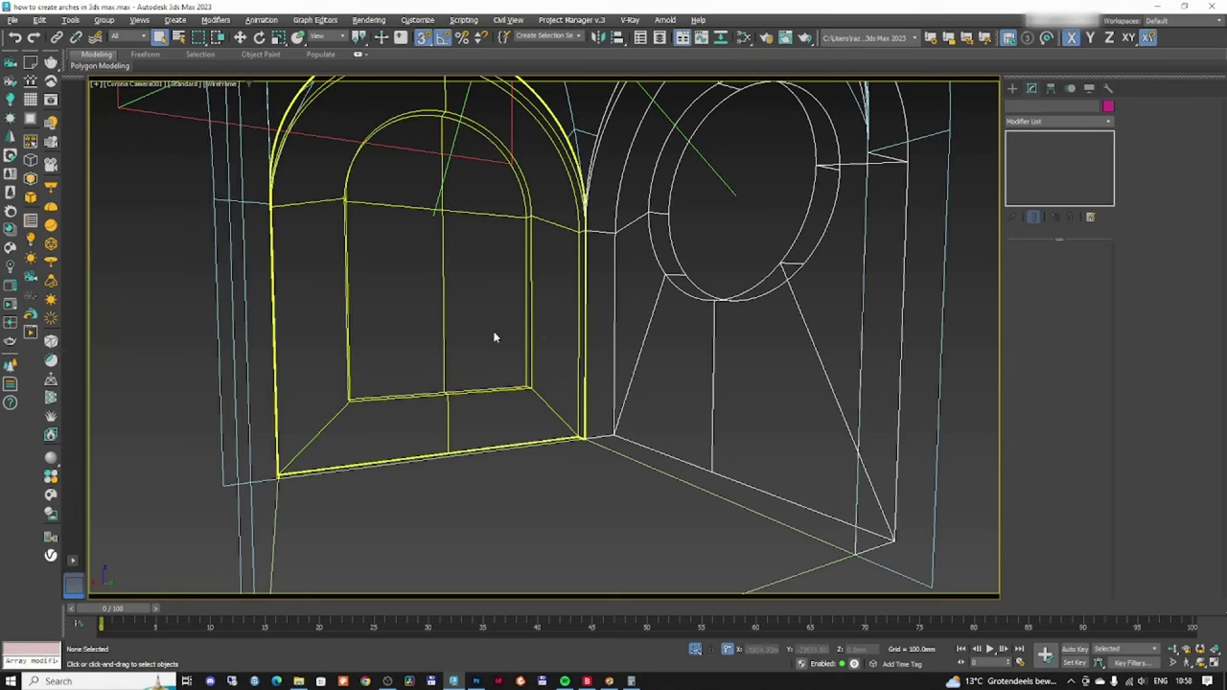
- Set the render output size to Custom with a width of 1100 and a height of 1400
{"action": "key", "text": "F10"}
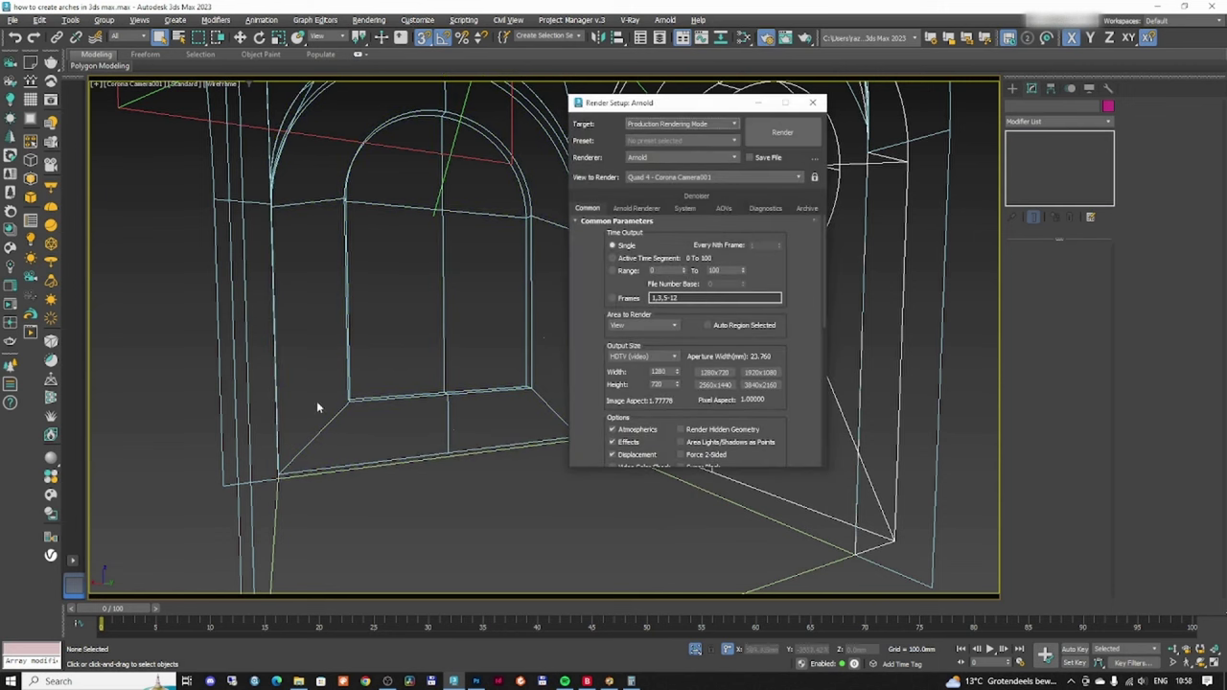
{"action": "left_click", "coordinate": [658, 356]}
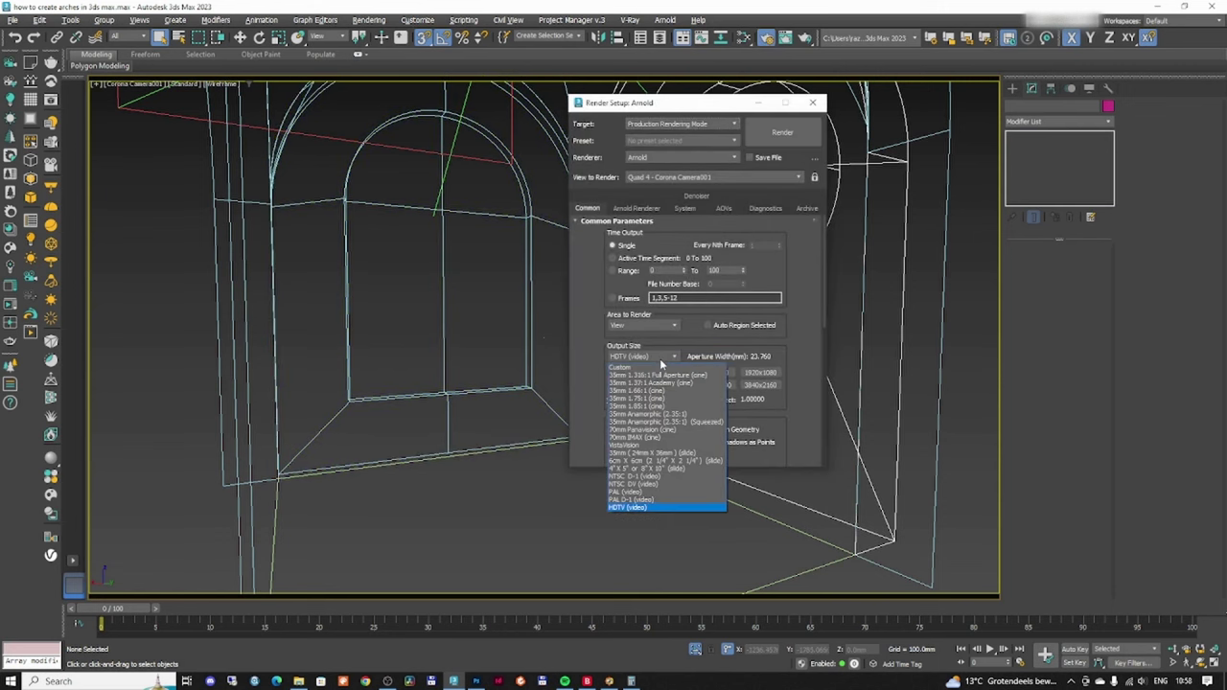
{"action": "left_click", "coordinate": [659, 356]}
{"action": "left_click", "coordinate": [659, 357]}
{"action": "left_click", "coordinate": [658, 368]}
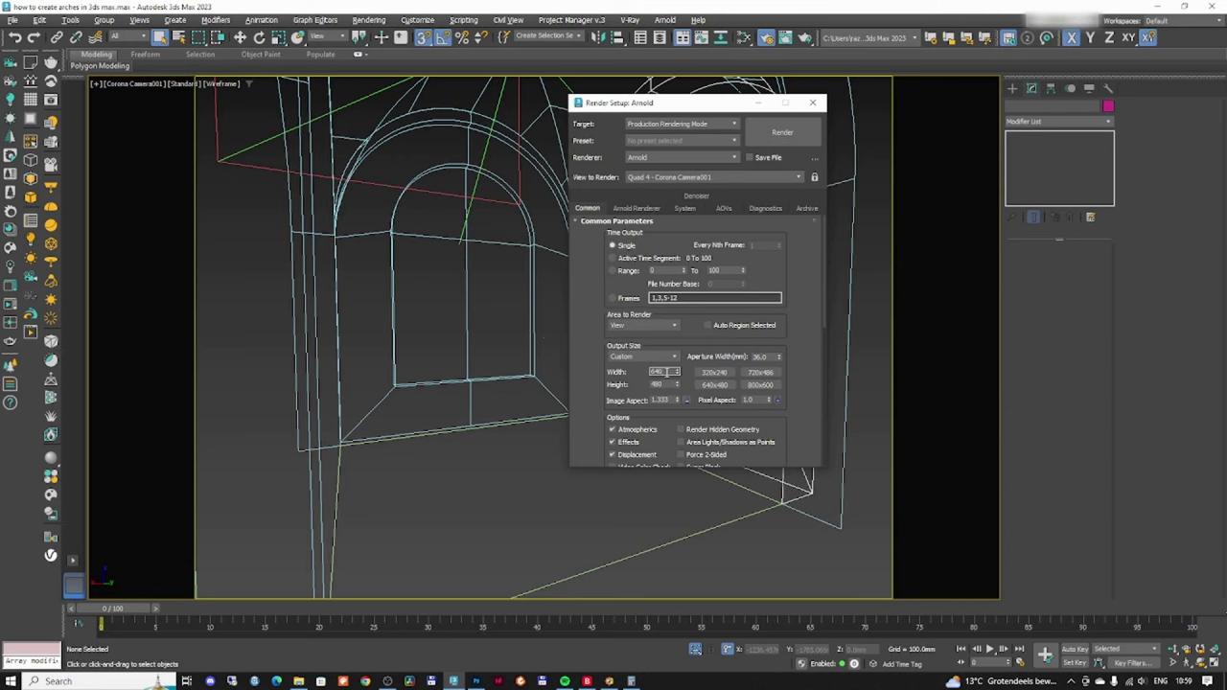
{"action": "type", "text": "1400"}
{"action": "key", "text": "Tab"}
{"action": "type", "text": "1100"}
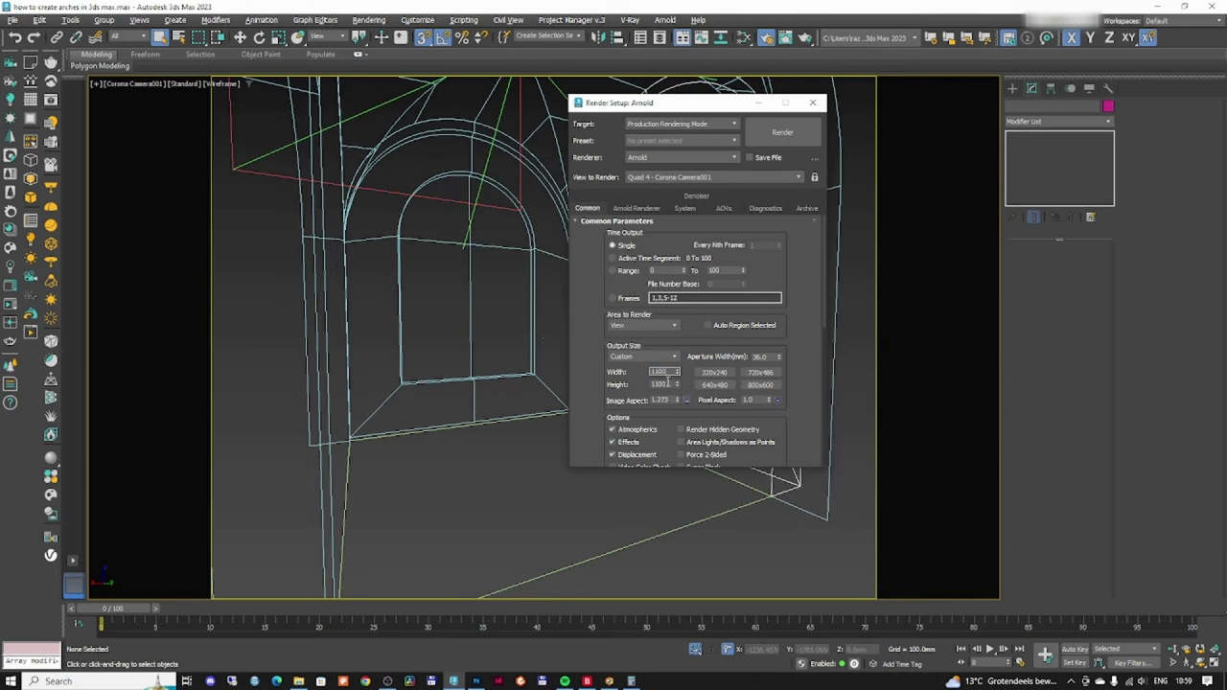
{"action": "double_click", "coordinate": [668, 383]}
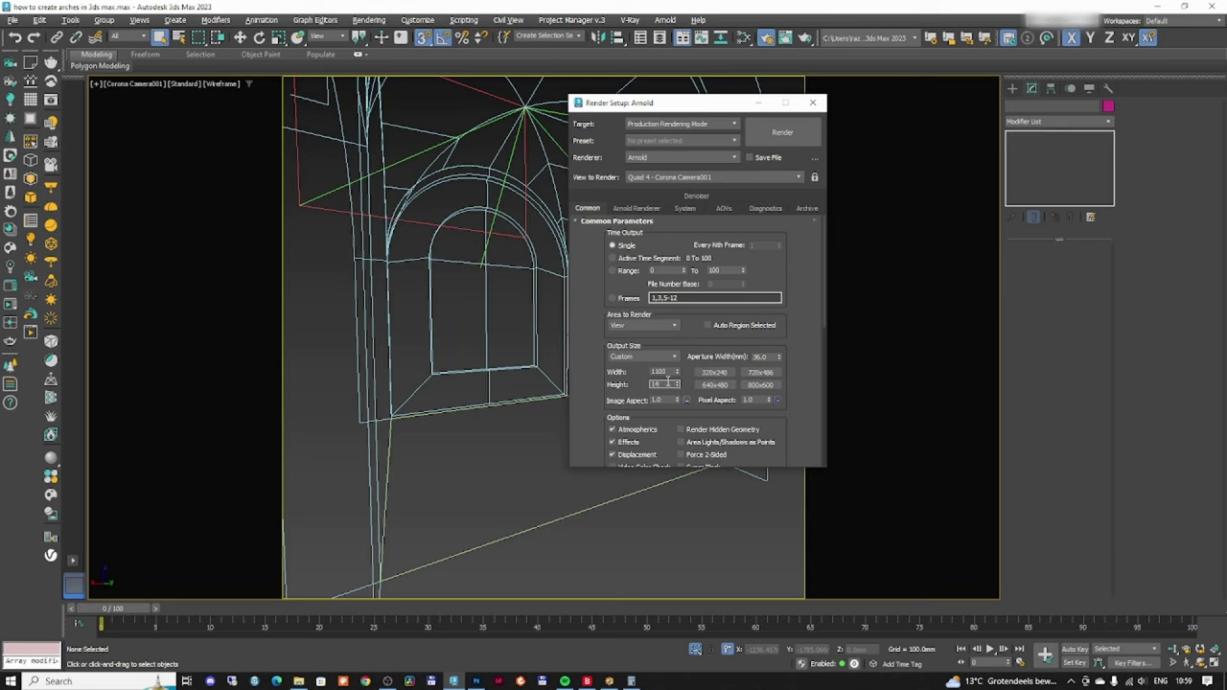
{"action": "left_click", "coordinate": [758, 103]}
- Set the Corona camera's focal length to 27 mm and dolly it to frame the corner between the arched-window and round-window walls
{"action": "key", "text": "F3"}
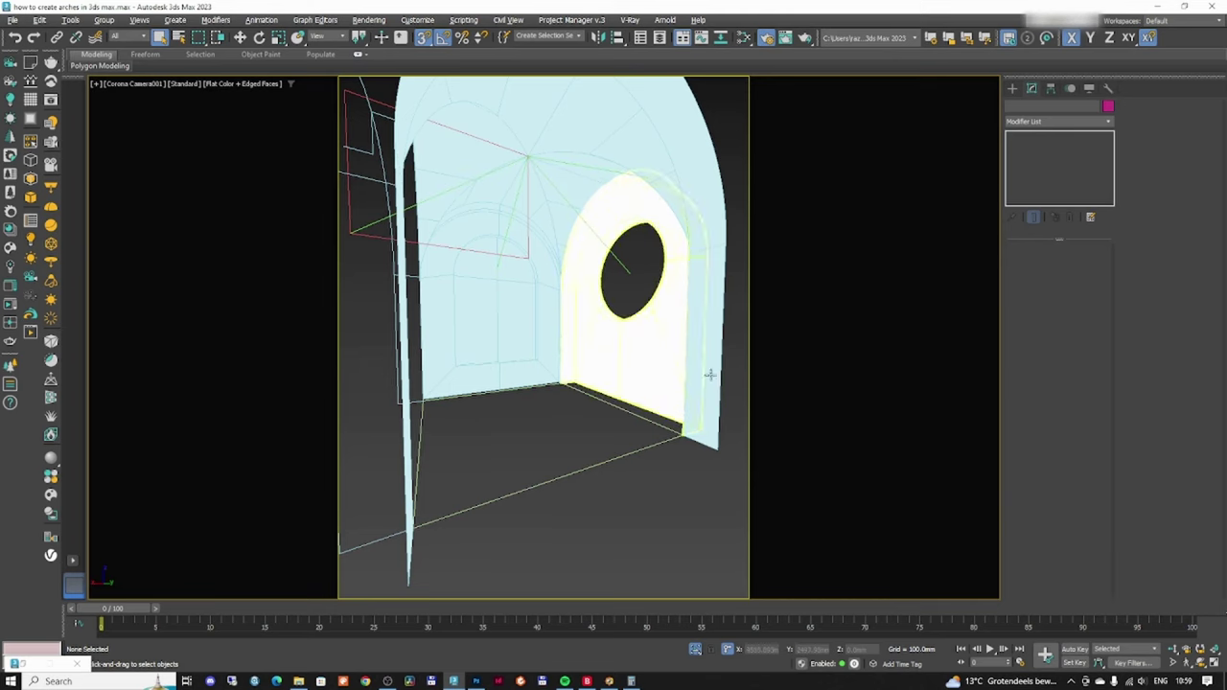
{"action": "left_click", "coordinate": [1171, 650]}
{"action": "left_click_drag", "start_coordinate": [560, 373], "coordinate": [565, 356]}
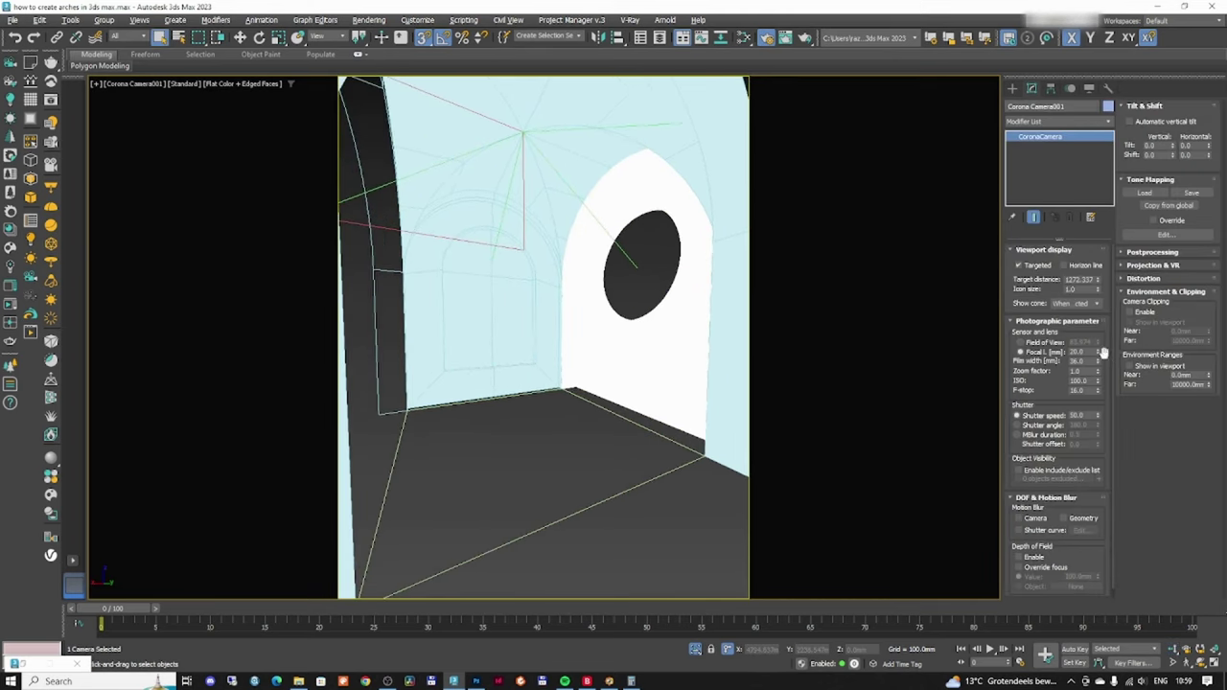
{"action": "left_click_drag", "start_coordinate": [1099, 356], "coordinate": [1096, 326]}
{"action": "left_click", "coordinate": [1172, 649]}
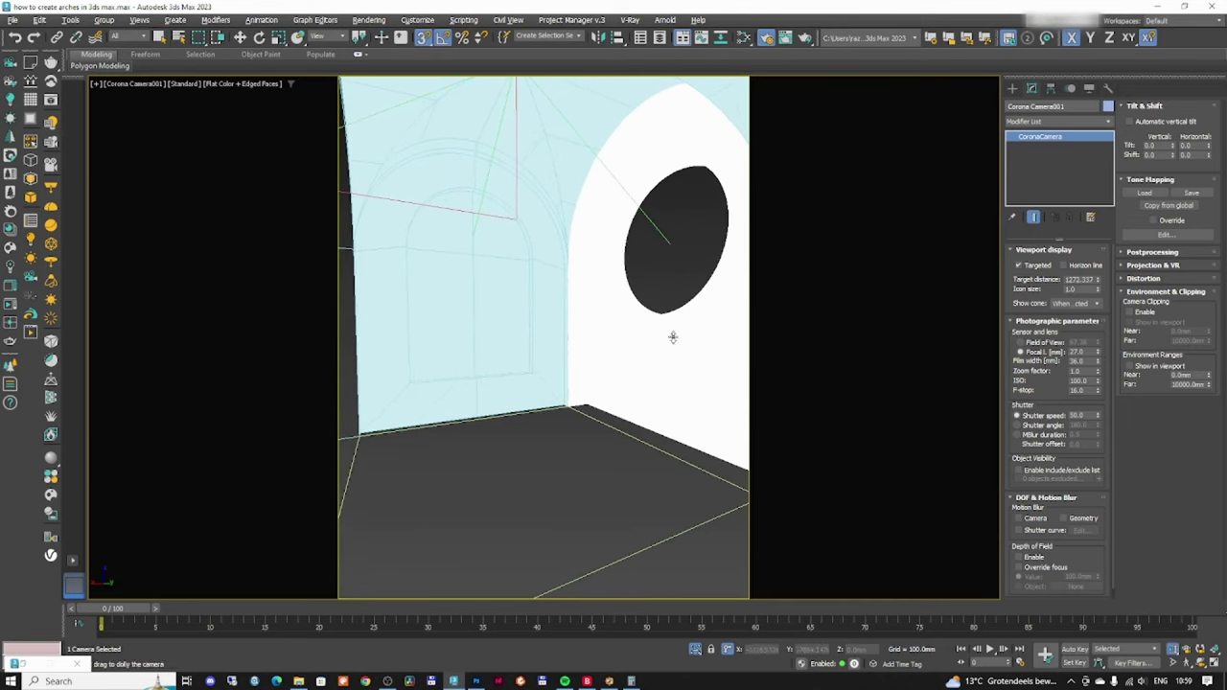
{"action": "left_click_drag", "start_coordinate": [649, 308], "coordinate": [645, 329]}
{"action": "right_click", "coordinate": [533, 464]}
{"action": "left_click", "coordinate": [533, 464]}
{"action": "key", "text": "F3"}
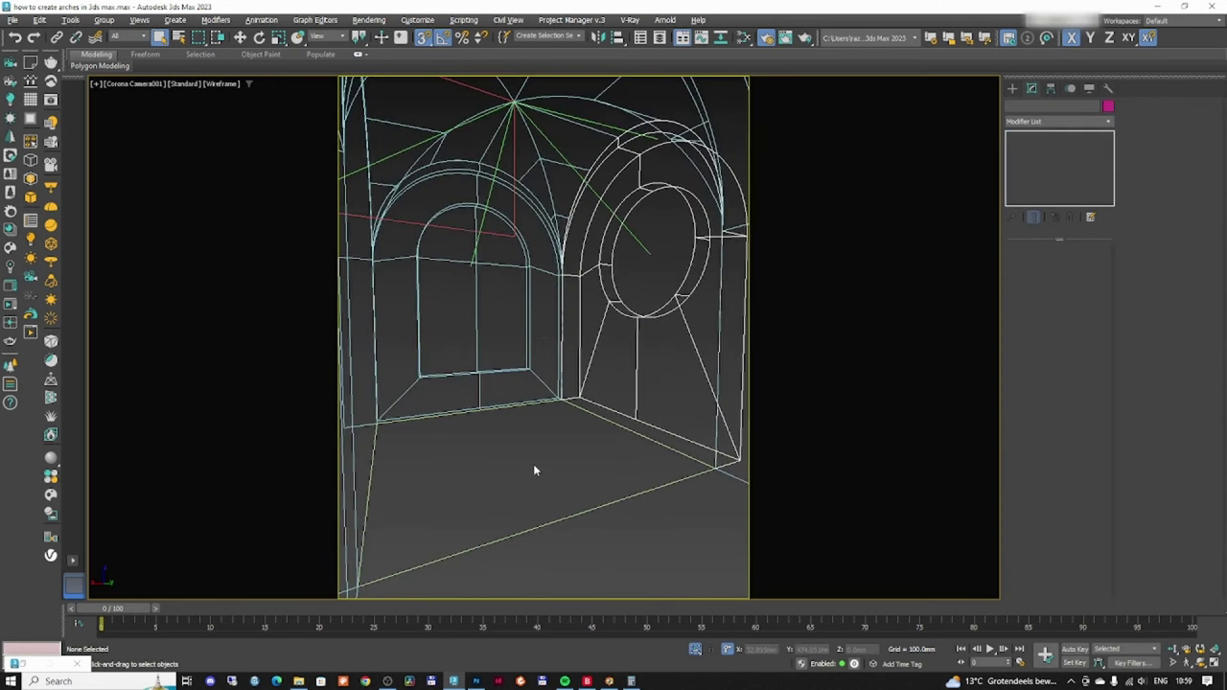
- Compare the room's framing and patch edges through the camera in wireframe and shaded display
{"action": "left_click", "coordinate": [361, 424]}
{"action": "key", "text": "F3"}
{"action": "left_click", "coordinate": [1013, 137]}
{"action": "right_click", "coordinate": [536, 416]}
{"action": "left_click", "coordinate": [522, 444]}
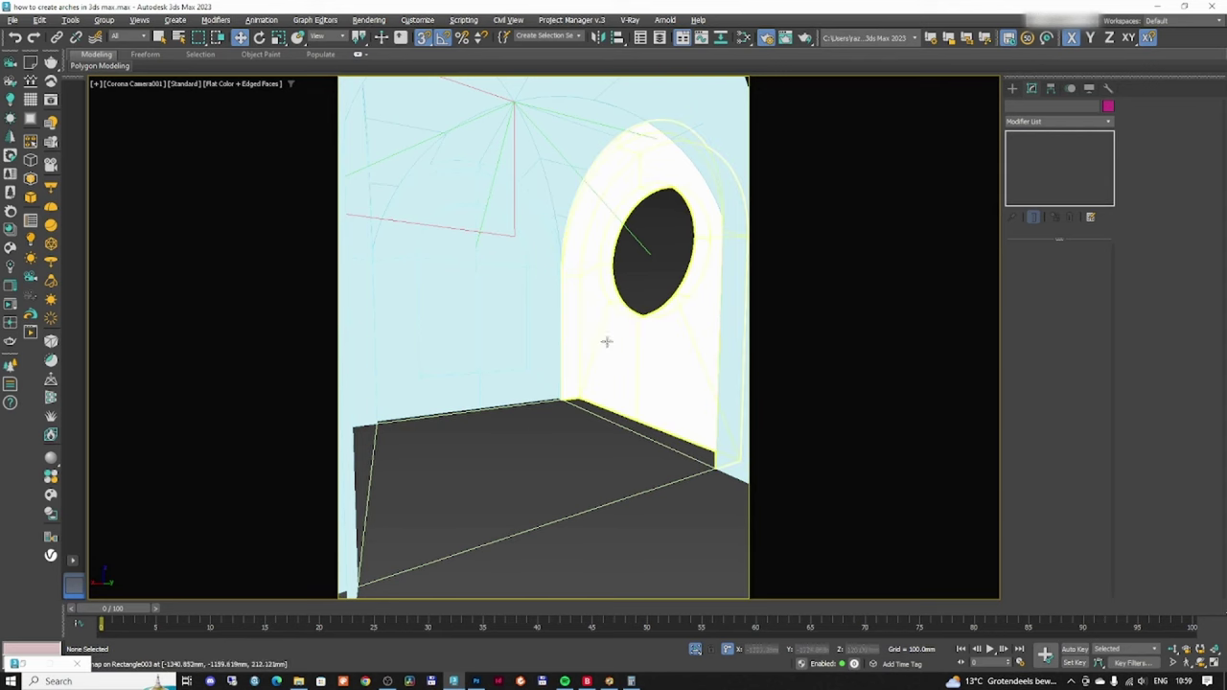
{"action": "key", "text": "F3"}
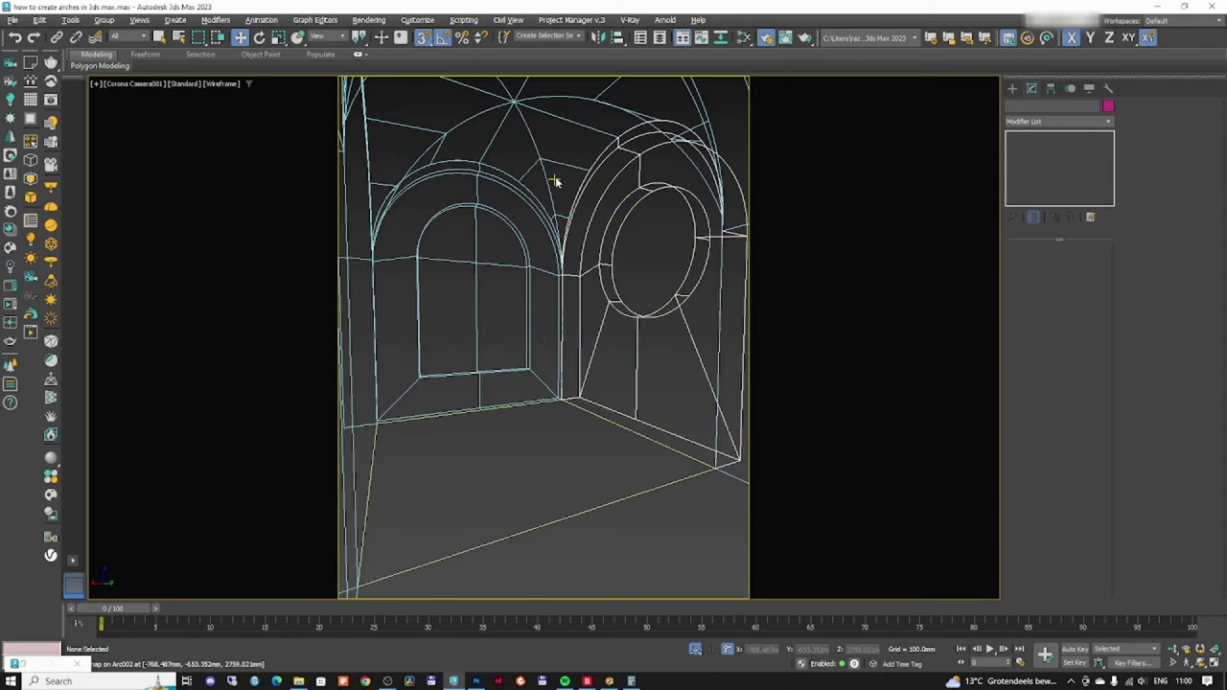
{"action": "key", "text": "F3"}
- Examine the mirrored vault's patch layout and curvature from above and in an orbited shaded view
{"action": "left_click", "coordinate": [553, 176]}
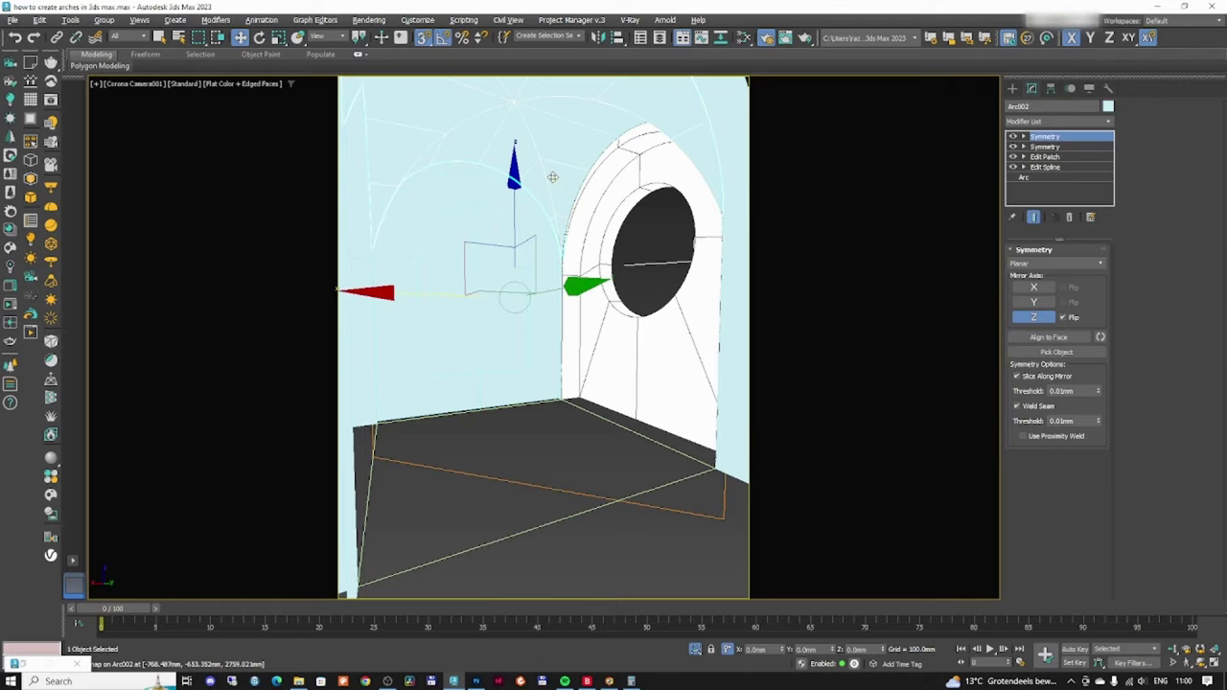
{"action": "key", "text": "t"}
{"action": "key", "text": "F3"}
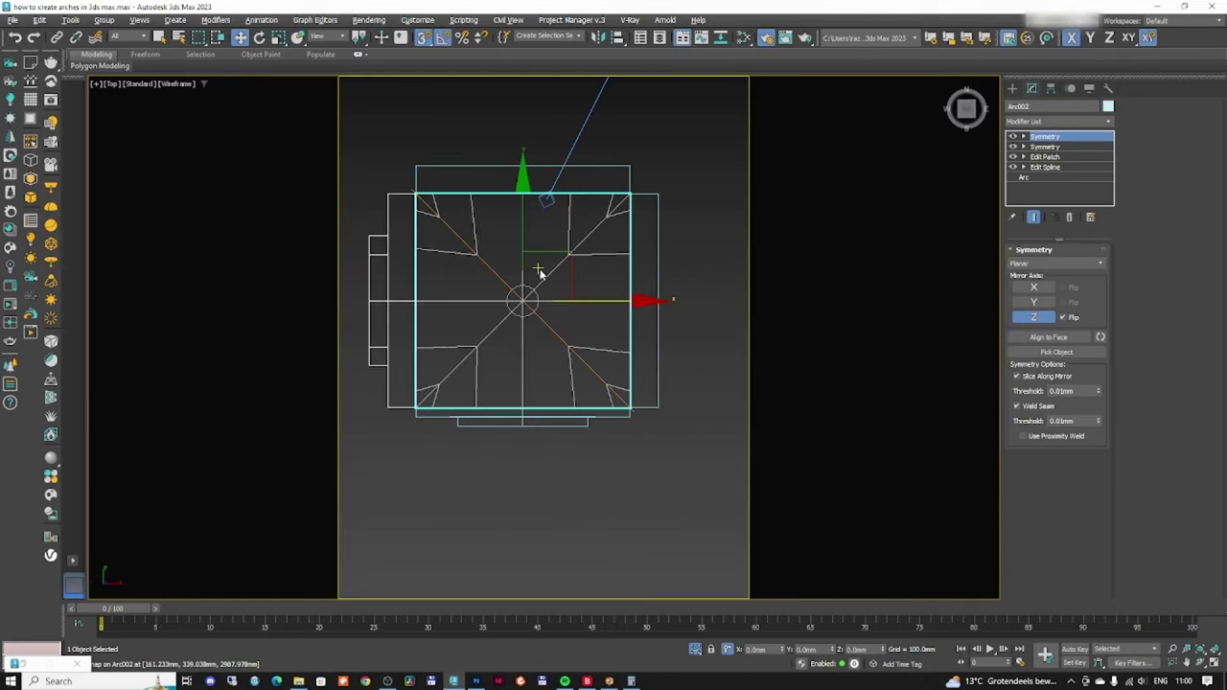
{"action": "middle_click_drag", "start_coordinate": [540, 271], "coordinate": [504, 231], "text": "alt"}
{"action": "key", "text": "F3"}
{"action": "scroll", "coordinate": [572, 268], "scroll_direction": "up", "scroll_amount": 4}
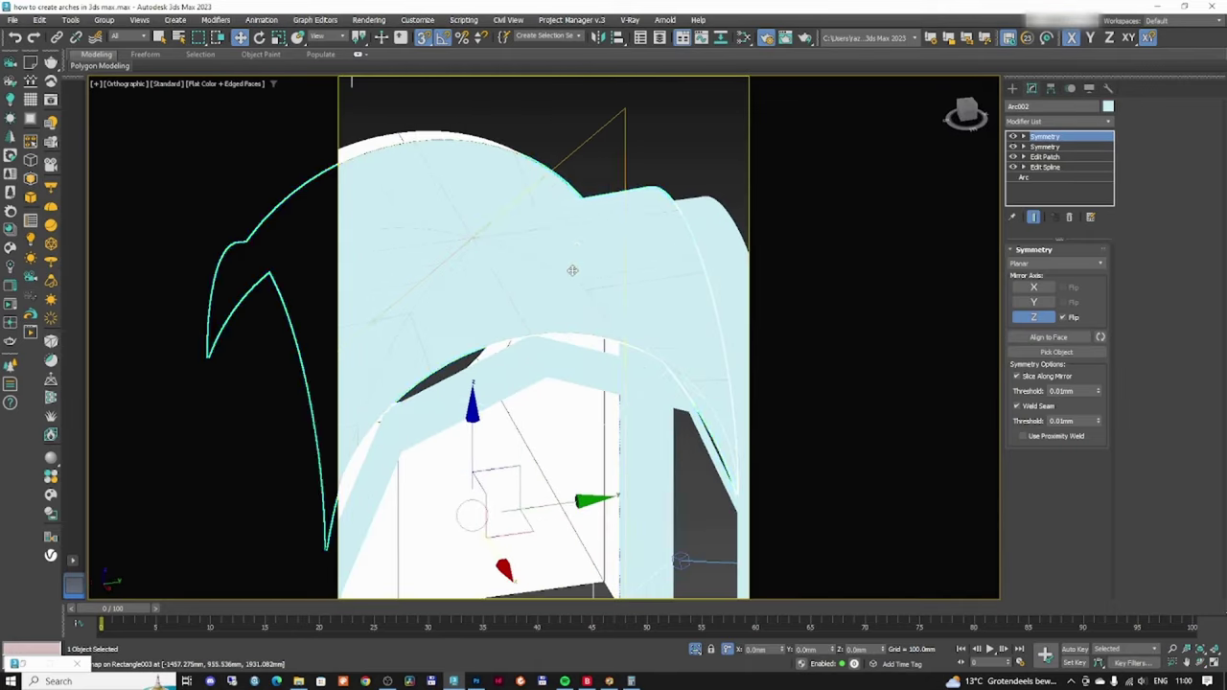
{"action": "mouse_move", "coordinate": [572, 269]}
{"action": "middle_mouse_down", "text": "alt"}
{"action": "mouse_move", "coordinate": [555, 252]}
{"action": "mouse_move", "coordinate": [577, 275]}
{"action": "middle_mouse_up", "text": "alt"}
{"action": "left_click", "coordinate": [578, 277]}
{"action": "key", "text": "F3"}
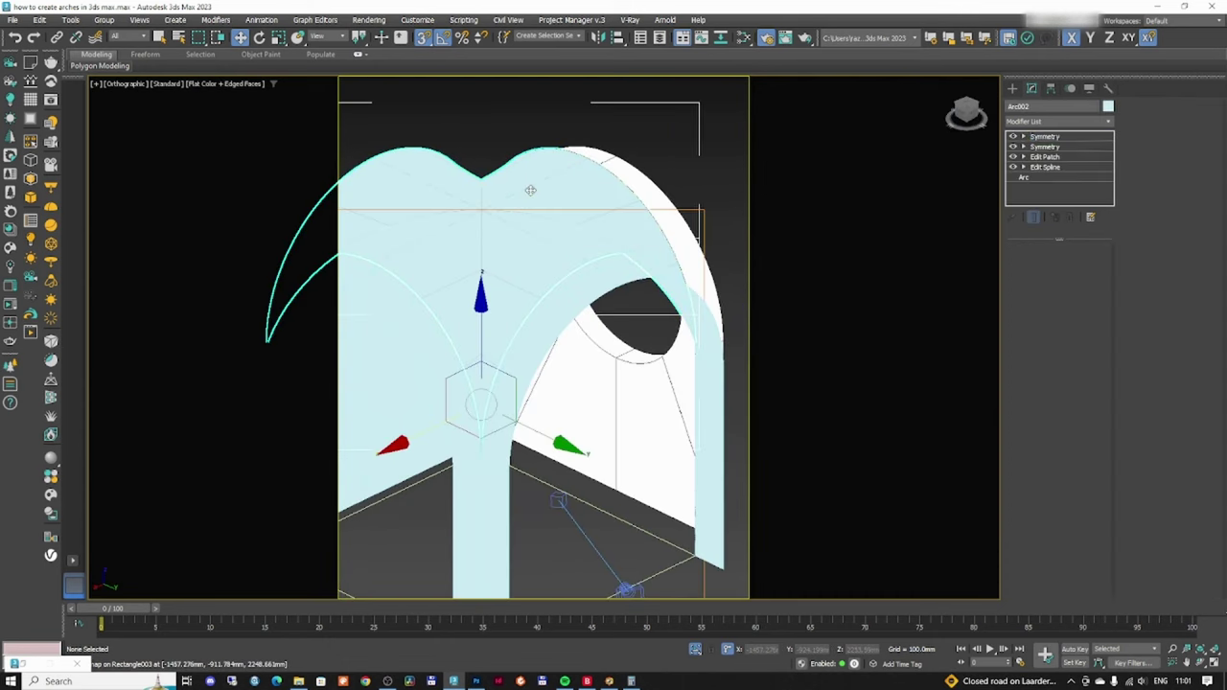
- Turn off safe frames and delete both Symmetry modifiers and the Edit Patch modifier from the vault
{"action": "left_click", "coordinate": [558, 191]}
{"action": "key", "text": "shift+f"}
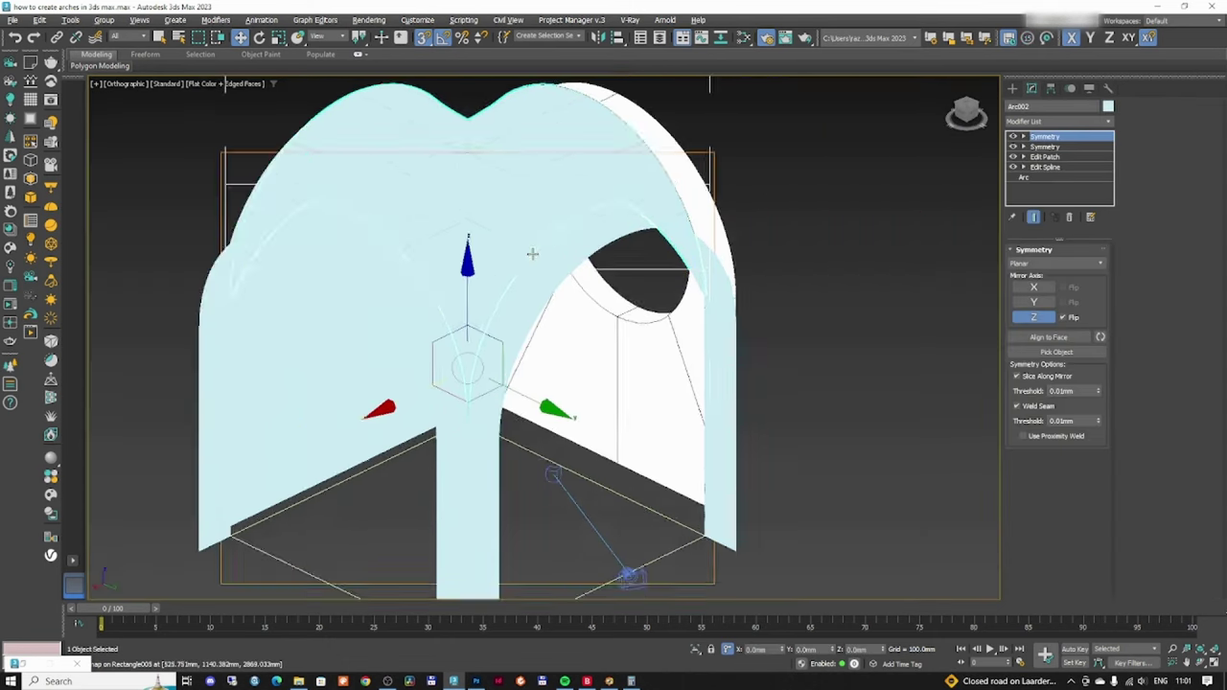
{"action": "key", "text": "F3"}
{"action": "scroll", "coordinate": [527, 252], "scroll_direction": "down", "scroll_amount": 3}
{"action": "middle_click_drag", "start_coordinate": [518, 238], "coordinate": [537, 186], "text": "alt"}
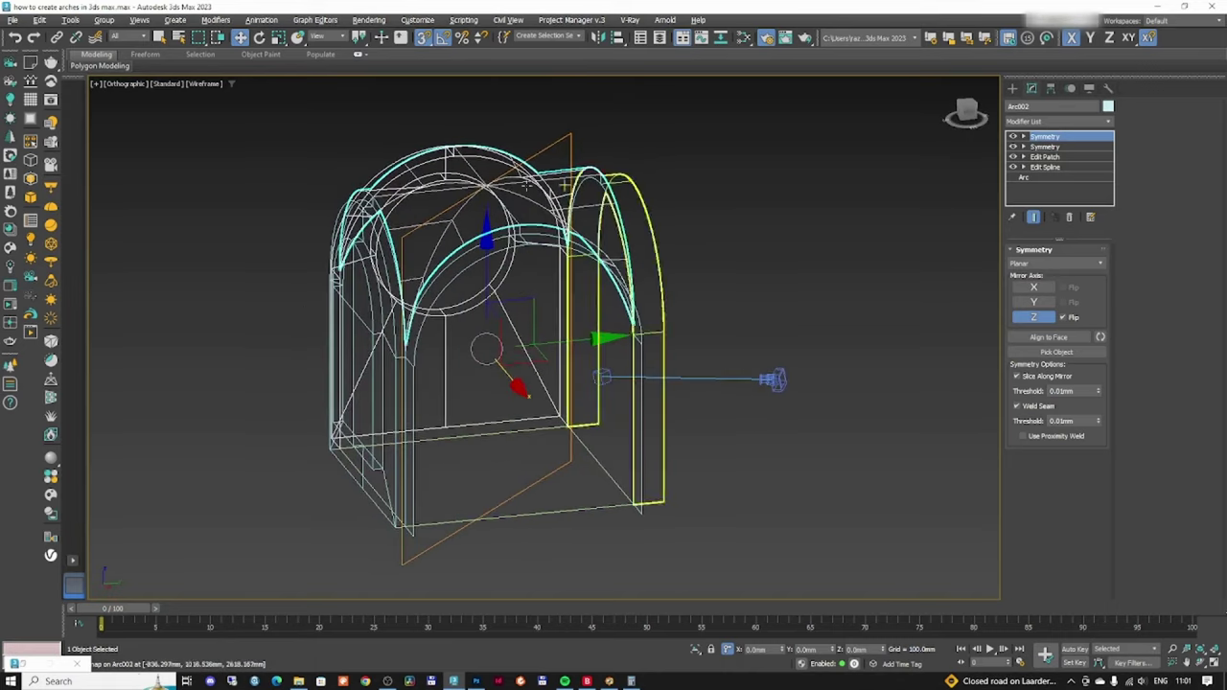
{"action": "scroll", "coordinate": [491, 189], "scroll_direction": "up", "scroll_amount": 8}
{"action": "right_click", "coordinate": [1036, 162]}
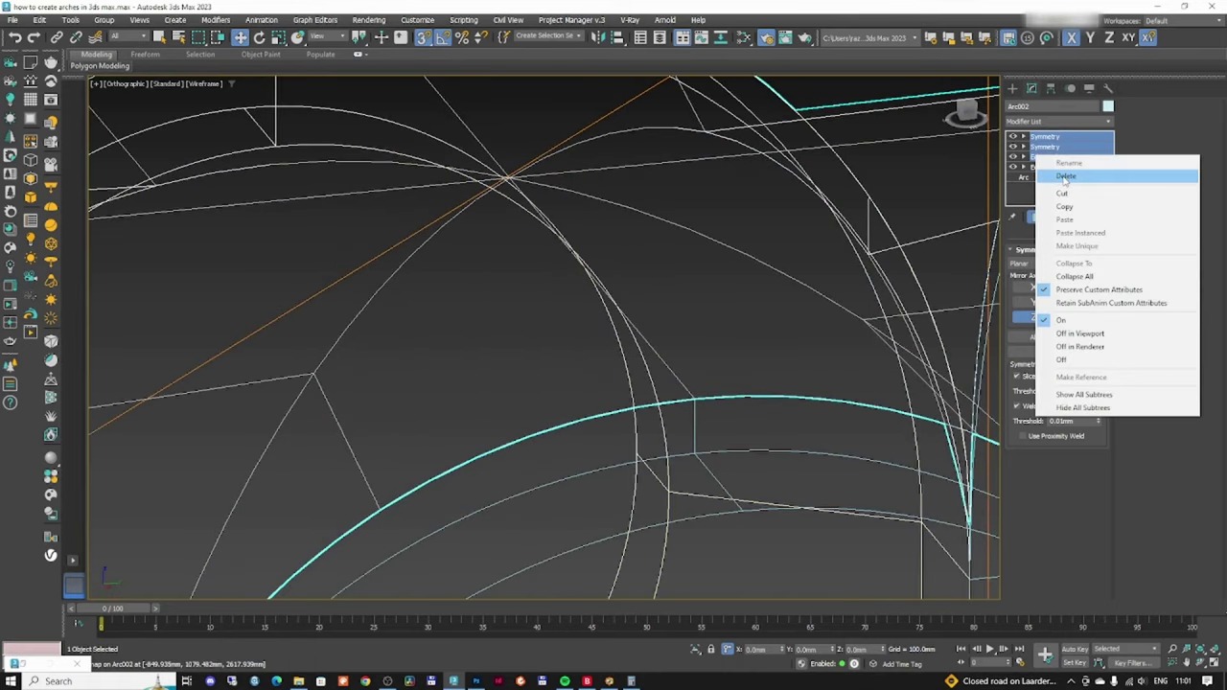
{"action": "left_click", "coordinate": [1066, 179]}
- Mirror the vault's spline segment across the X axis as a copy in the top view
{"action": "key", "text": "t"}
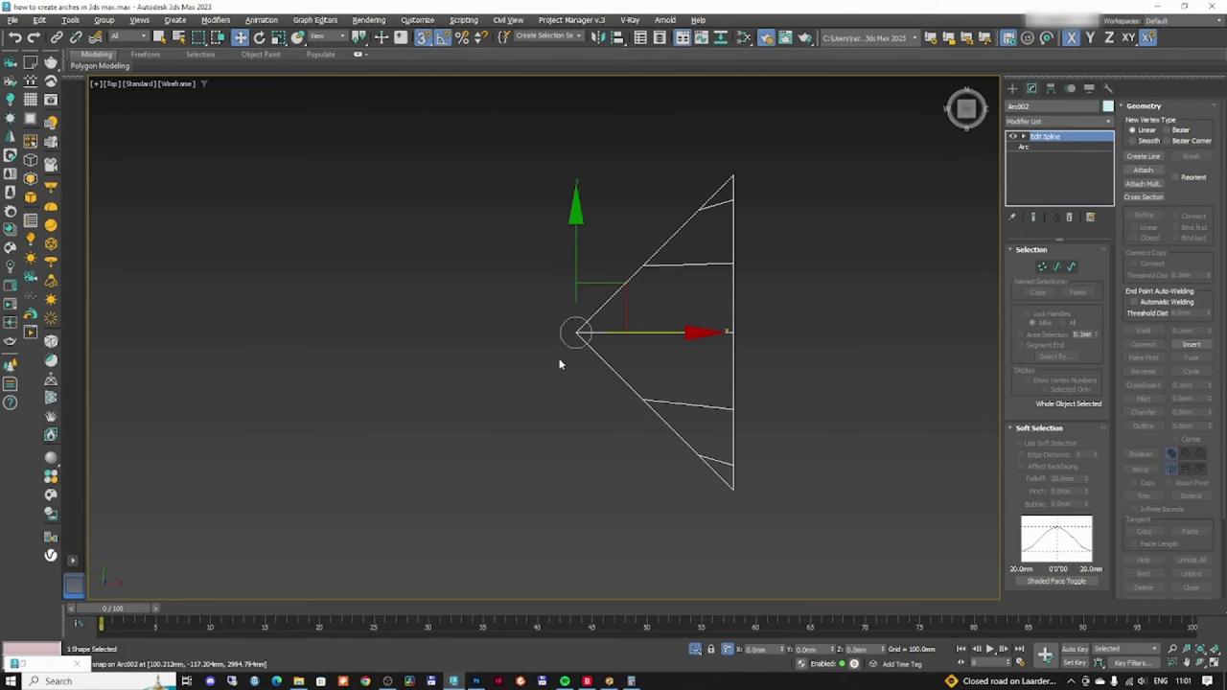
{"action": "left_click", "coordinate": [599, 38]}
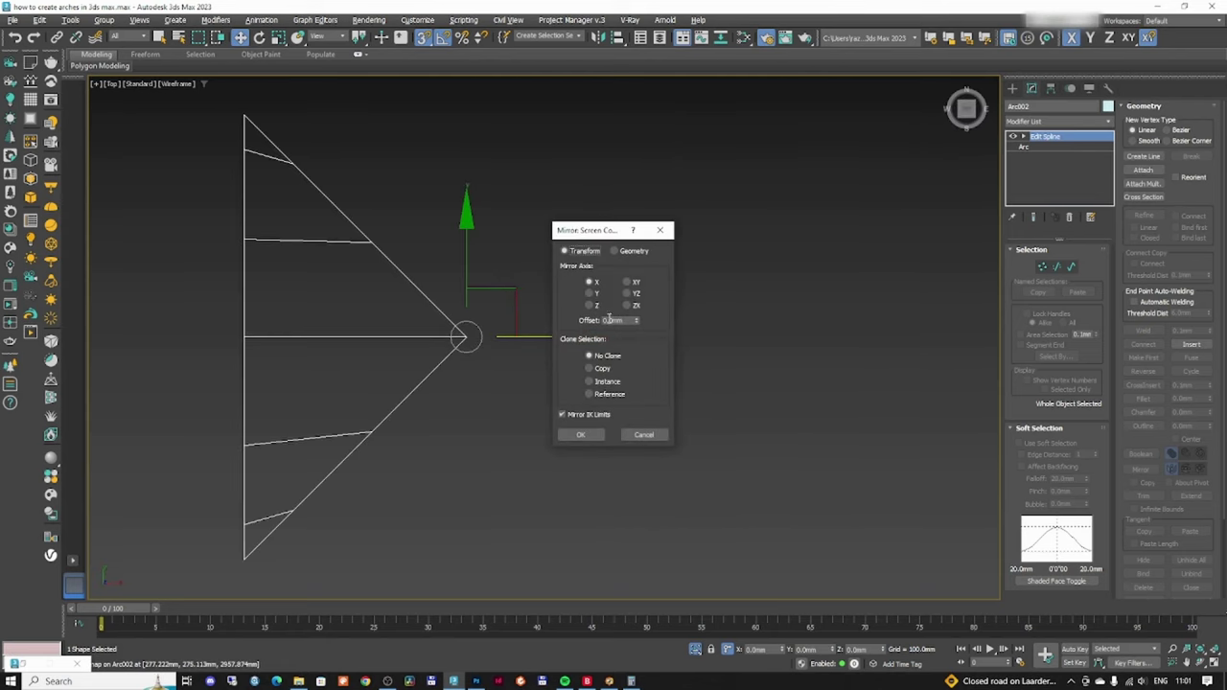
{"action": "left_click", "coordinate": [601, 370]}
{"action": "left_click", "coordinate": [580, 434]}
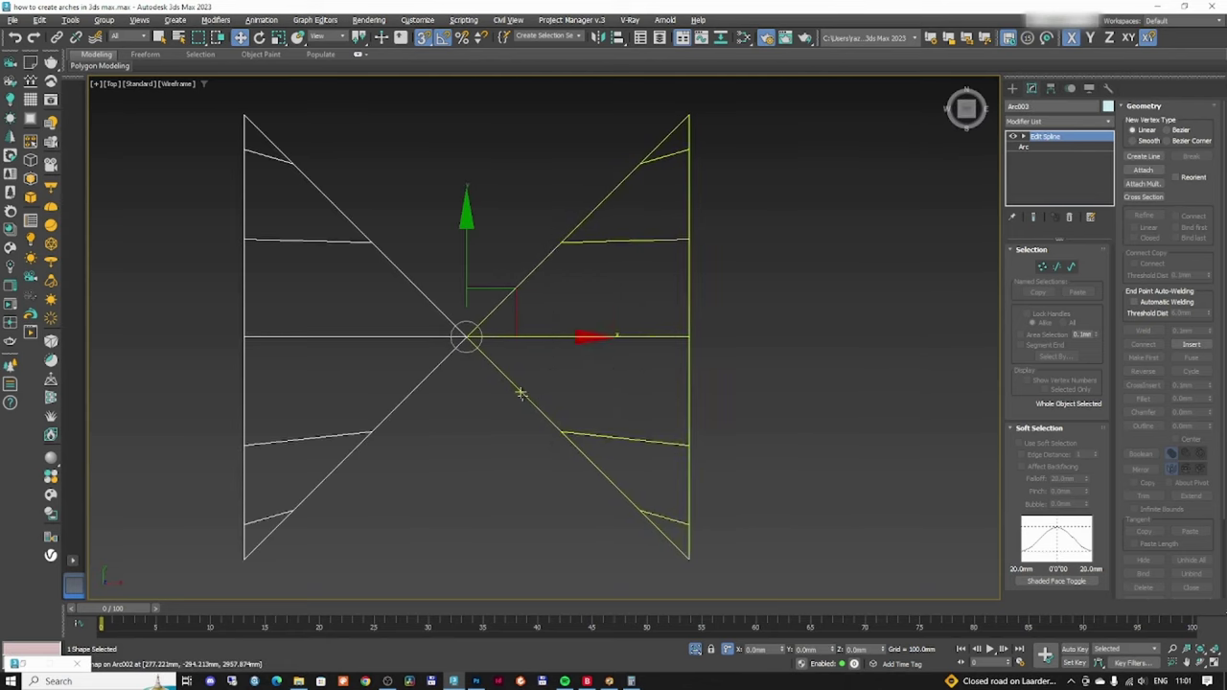
- Copy both vault segments rotated 90 degrees about the vault's centre to close the square cage
{"action": "key", "text": "ctrl+a"}
{"action": "right_click", "coordinate": [538, 323]}
{"action": "left_click", "coordinate": [562, 339]}
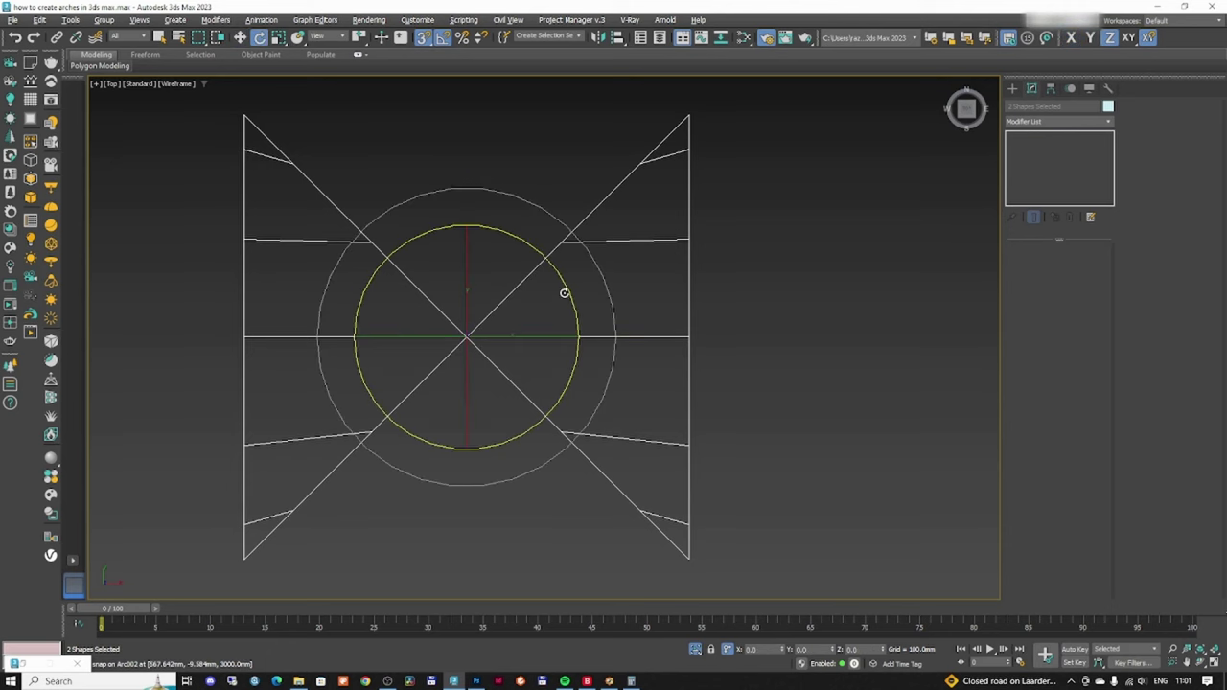
{"action": "left_click_drag", "start_coordinate": [561, 290], "coordinate": [537, 251]}
{"action": "left_click", "coordinate": [615, 394]}
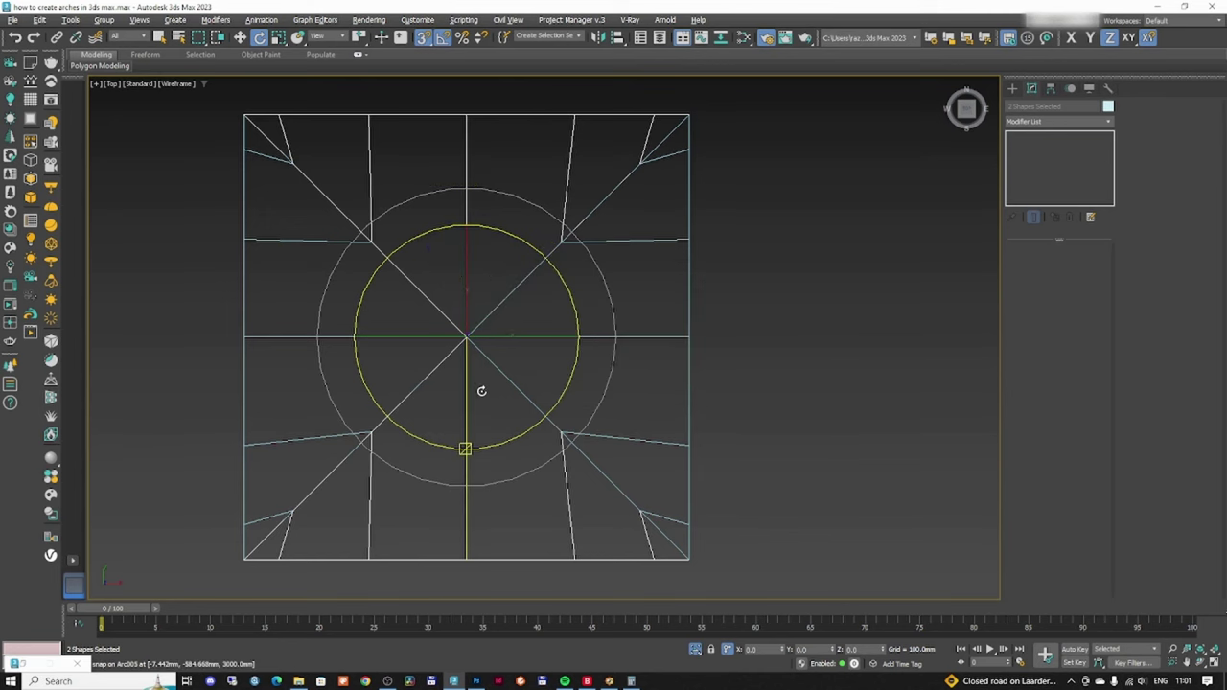
- Attach the four vault segments into one spline cage and surface it with an Edit Patch modifier
{"action": "middle_click_drag", "start_coordinate": [482, 389], "coordinate": [537, 309], "text": "alt"}
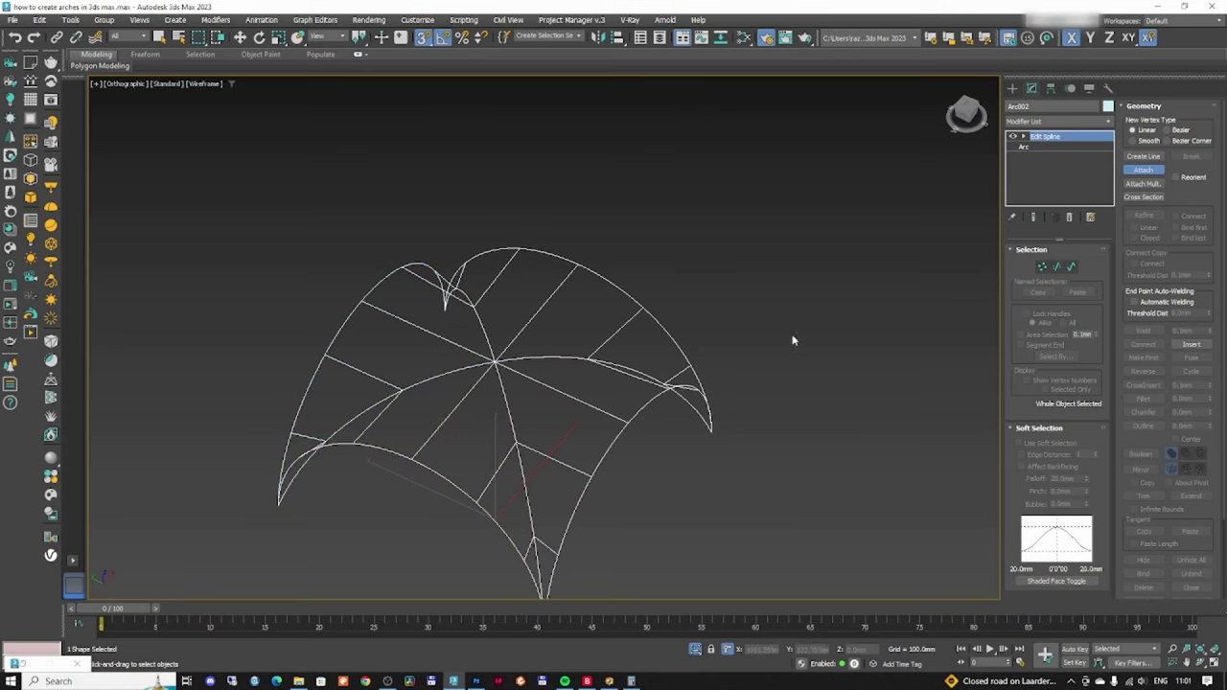
{"action": "left_click", "coordinate": [1055, 121]}
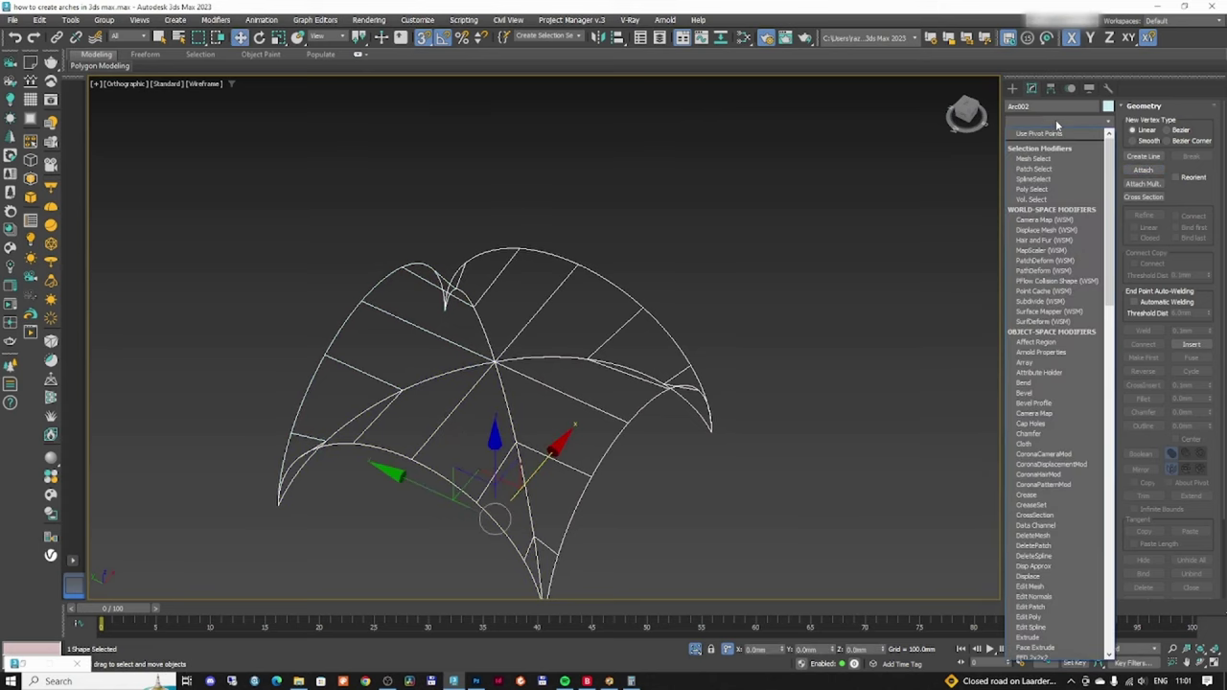
{"action": "scroll", "coordinate": [1055, 120], "scroll_direction": "down", "scroll_amount": 2}
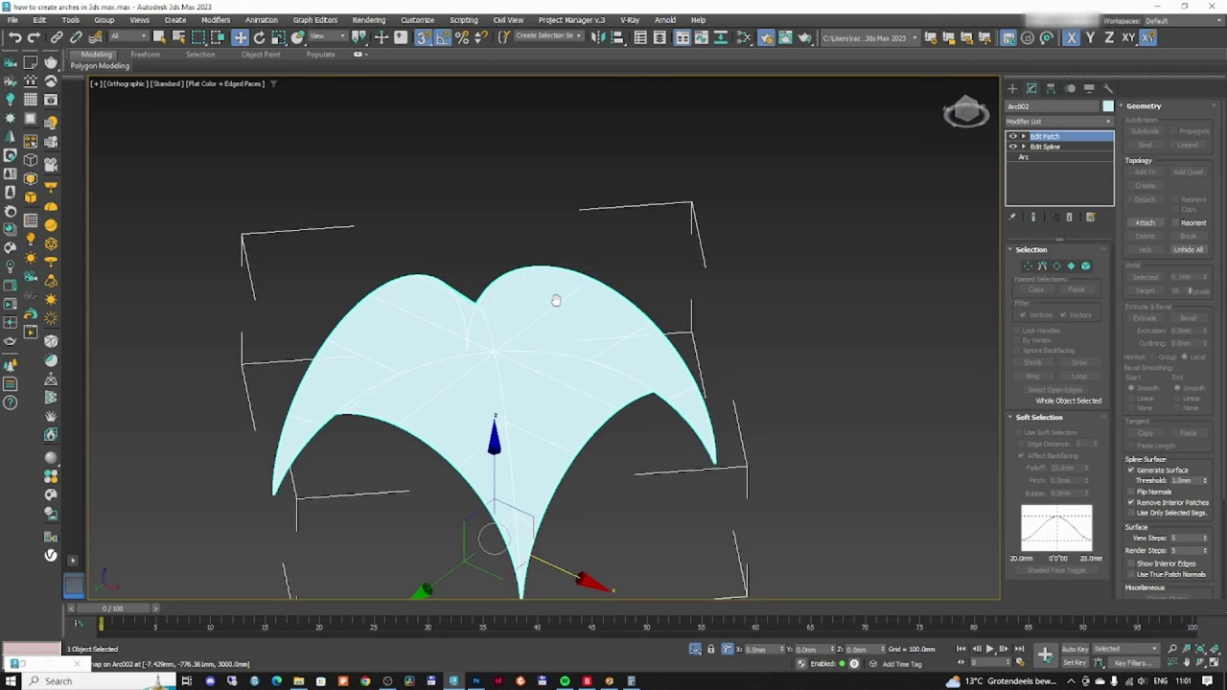
{"action": "middle_click_drag", "start_coordinate": [555, 300], "coordinate": [450, 350], "text": "alt"}
{"action": "scroll", "coordinate": [576, 307], "scroll_direction": "up", "scroll_amount": 8}
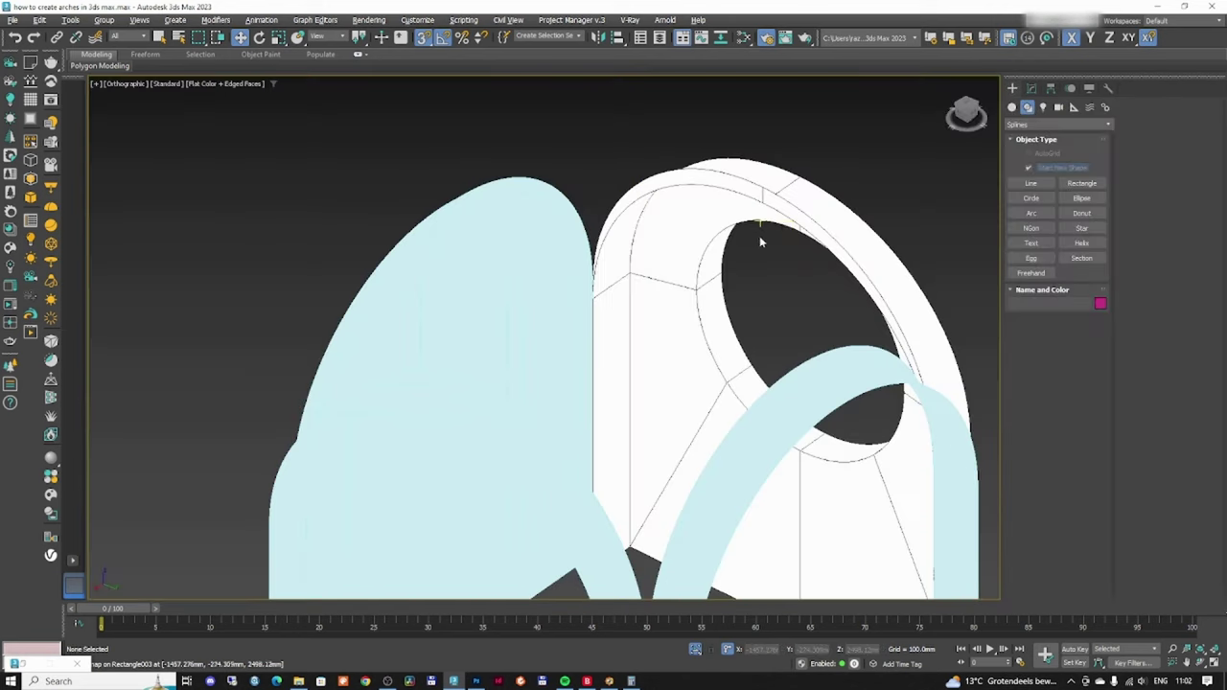
- Delete the Edit Patch modifier from the wall with the round window
{"action": "left_click", "coordinate": [759, 239]}
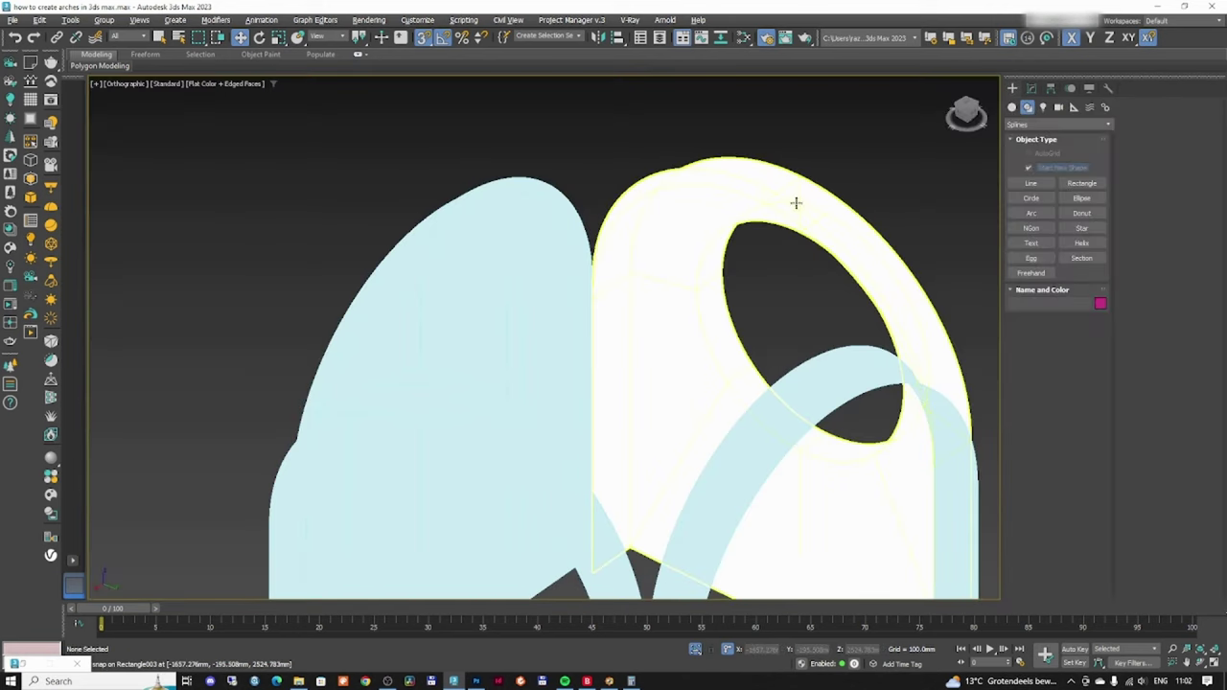
{"action": "key", "text": "F3"}
{"action": "left_click", "coordinate": [1031, 88]}
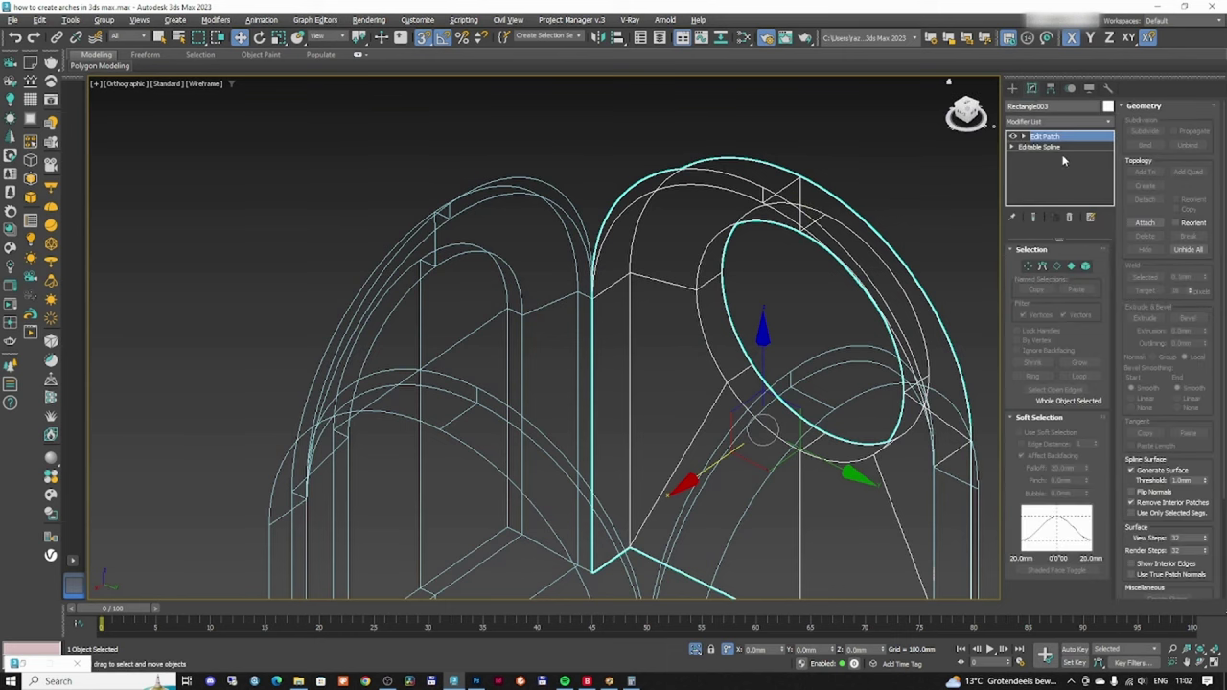
{"action": "right_click", "coordinate": [1052, 140]}
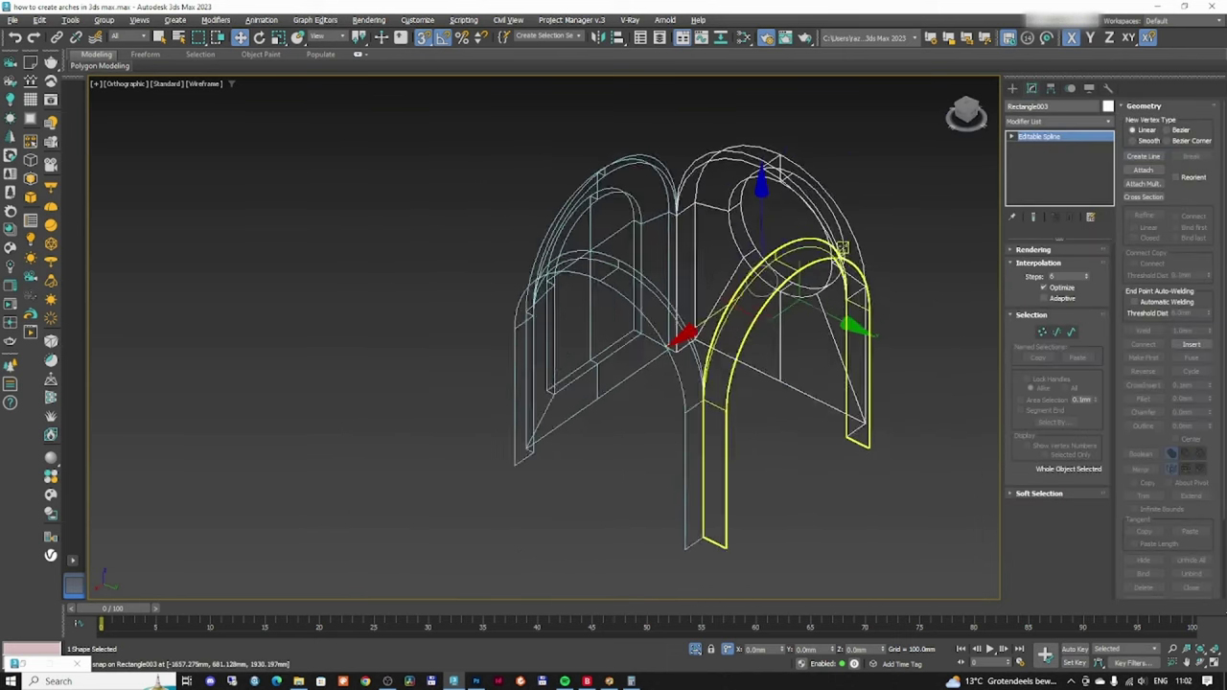
- Delete the Edit Patch modifiers from the two open arches so only their editable splines remain
{"action": "scroll", "coordinate": [844, 249], "scroll_direction": "up", "scroll_amount": 3}
{"action": "left_click", "coordinate": [836, 261]}
{"action": "left_click", "coordinate": [809, 265]}
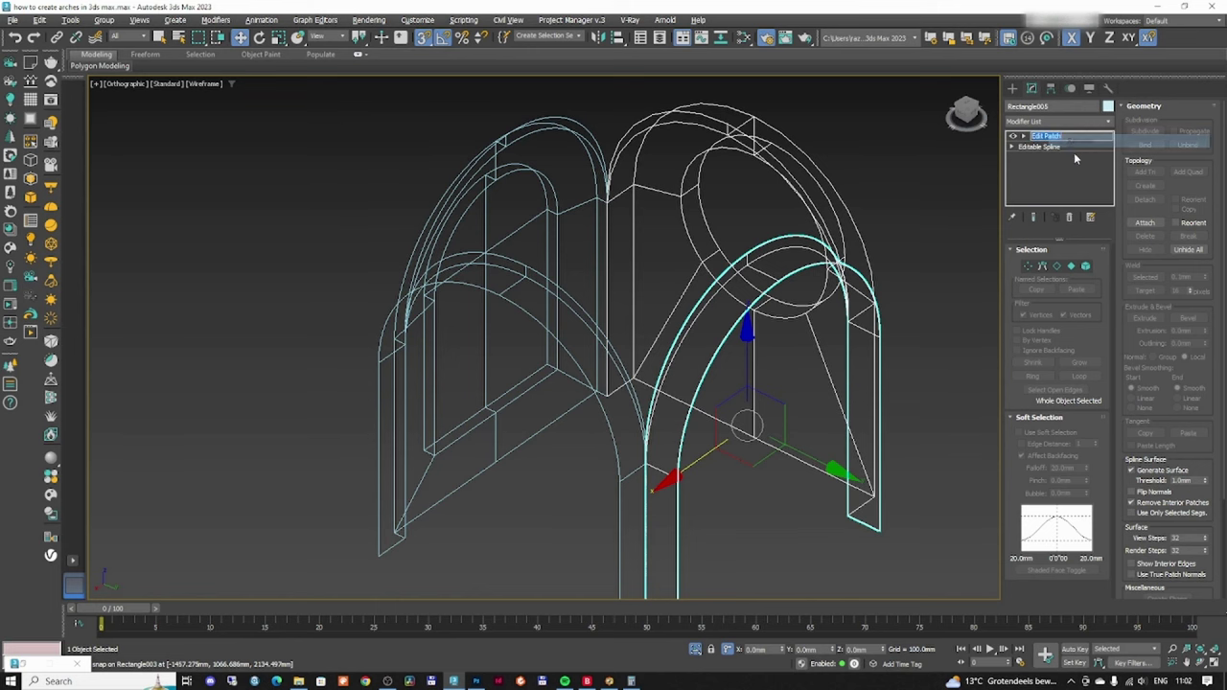
{"action": "right_click", "coordinate": [1045, 137]}
{"action": "left_click", "coordinate": [1085, 154]}
{"action": "left_click", "coordinate": [587, 309]}
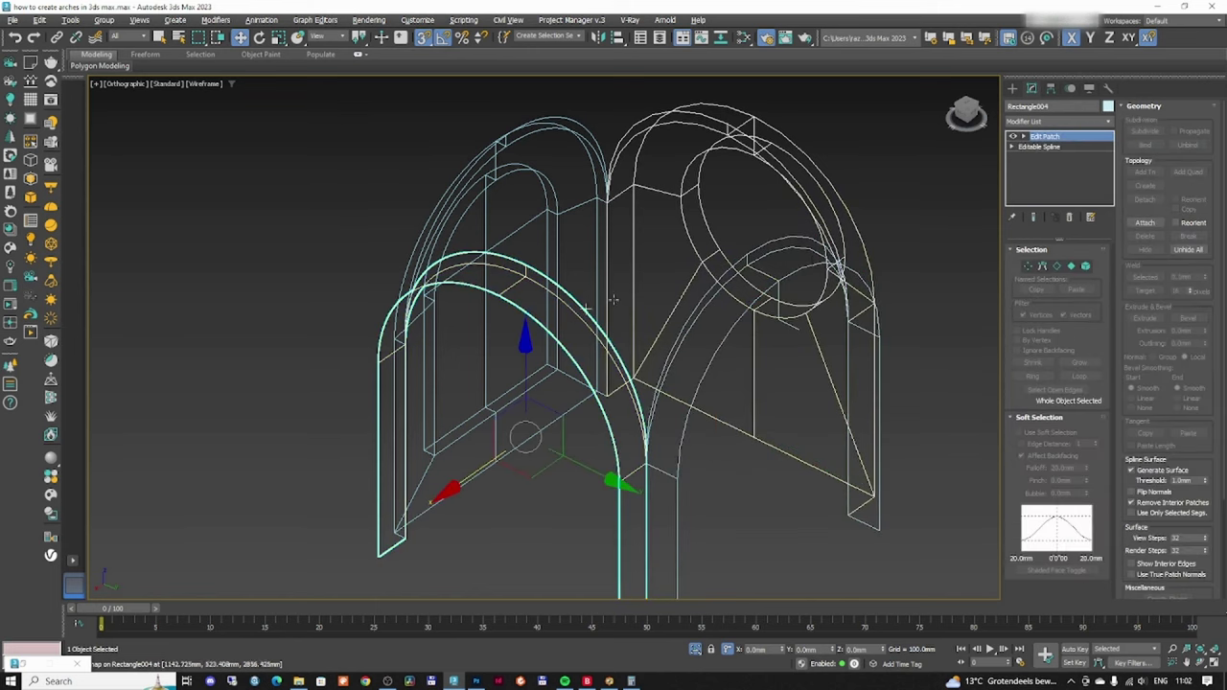
{"action": "right_click", "coordinate": [1036, 146]}
{"action": "left_click", "coordinate": [1074, 154]}
{"action": "key", "text": "ctrl+d"}
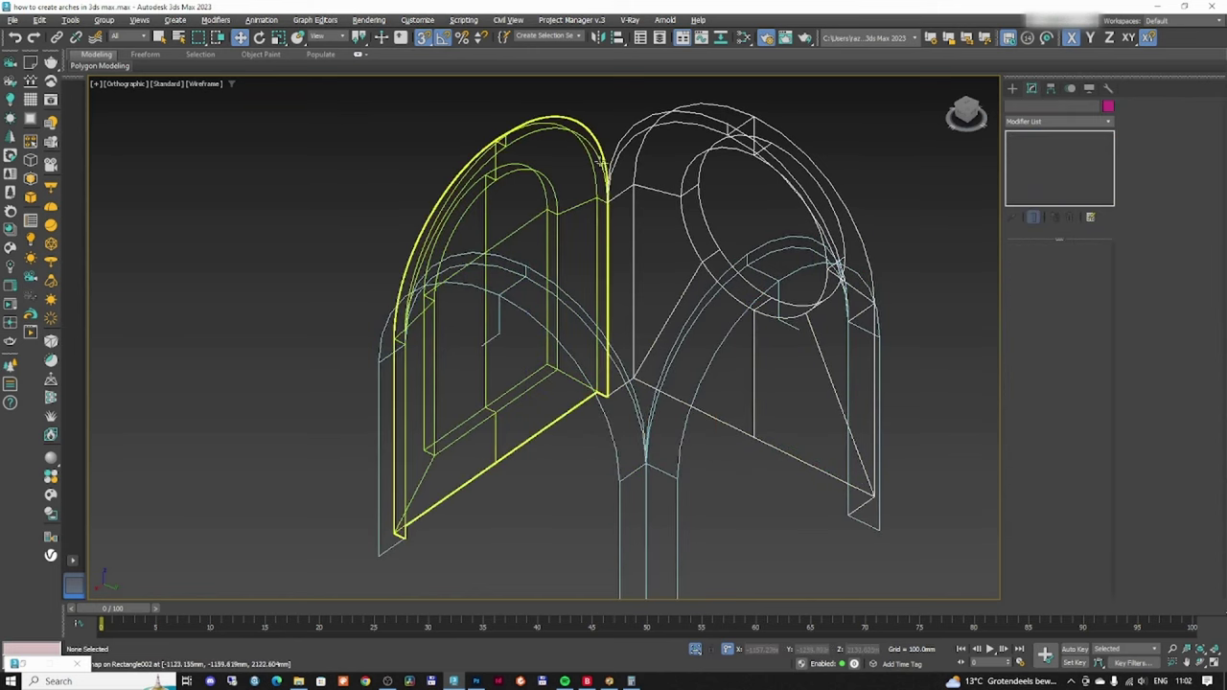
- Attach the other wall and arch splines to the arched-window wall's editable spline and check the combined Edit Patch surface
{"action": "left_click", "coordinate": [571, 136]}
{"action": "left_click", "coordinate": [1035, 147]}
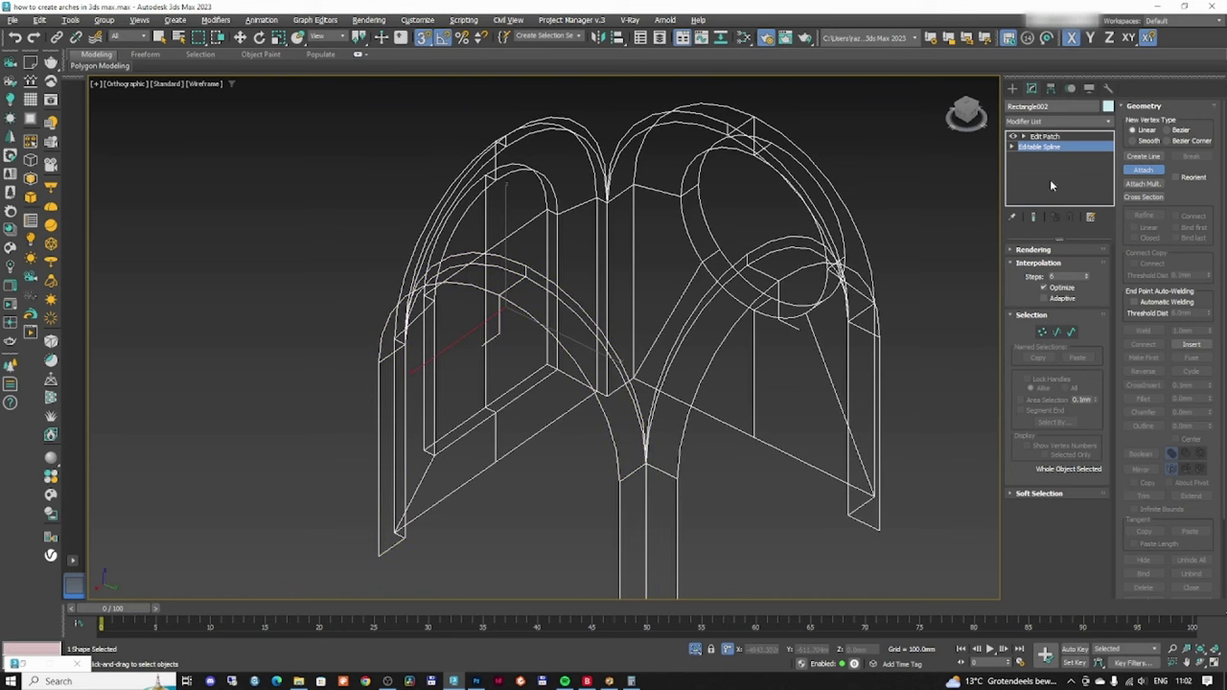
{"action": "left_click", "coordinate": [1052, 137]}
{"action": "key", "text": "F3"}
{"action": "middle_click_drag", "start_coordinate": [727, 201], "coordinate": [646, 275]}
{"action": "key", "text": "F3"}
{"action": "right_click", "coordinate": [646, 275]}
{"action": "left_click", "coordinate": [646, 275]}
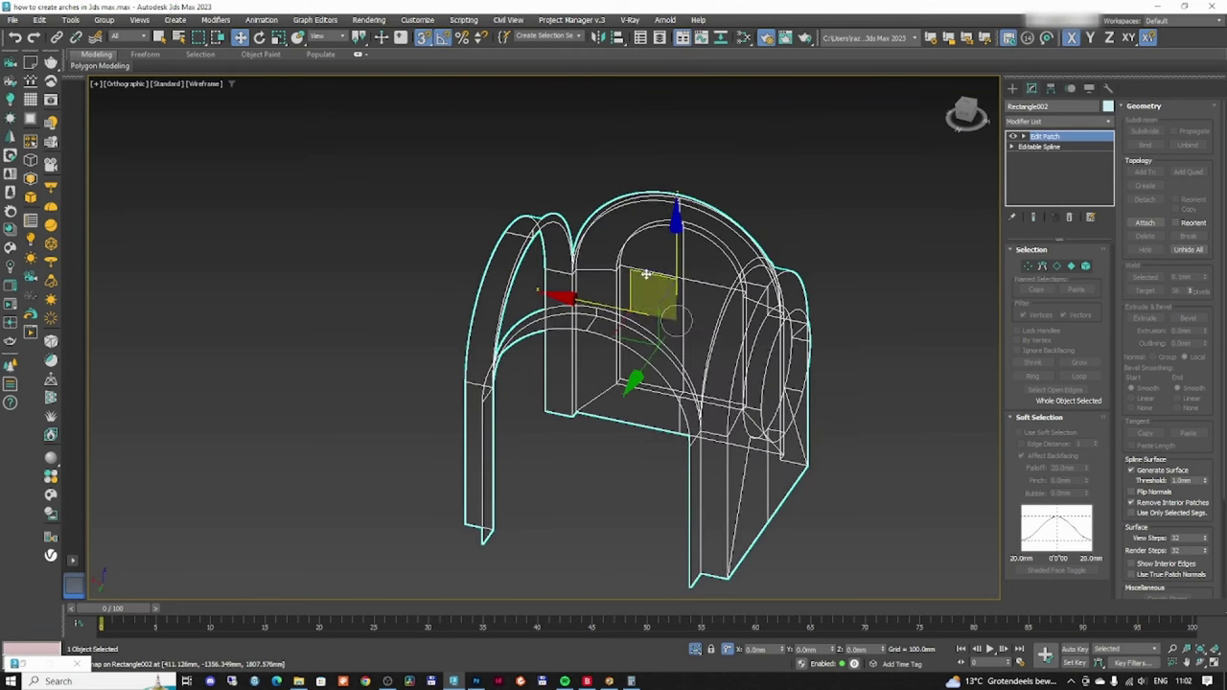
- Weld the combined editable spline's selected vertices with a 1.0 mm threshold and deselect the cage
{"action": "left_click", "coordinate": [1039, 146]}
{"action": "left_click", "coordinate": [1041, 331]}
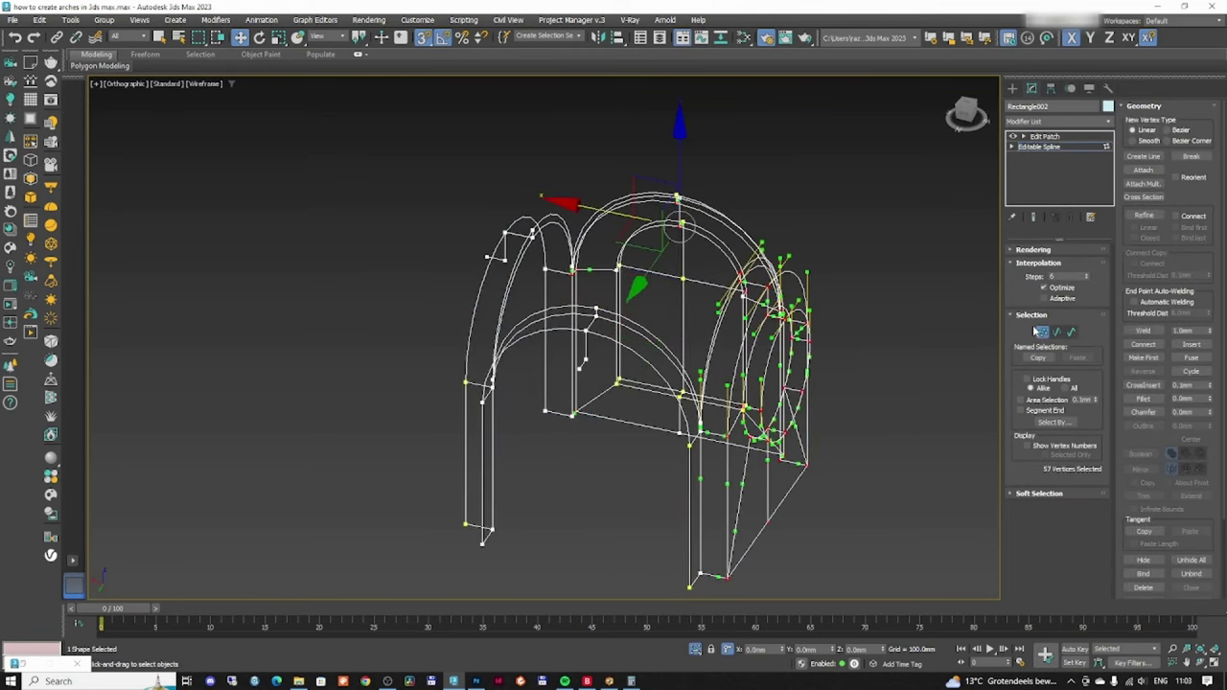
{"action": "left_click", "coordinate": [1145, 331]}
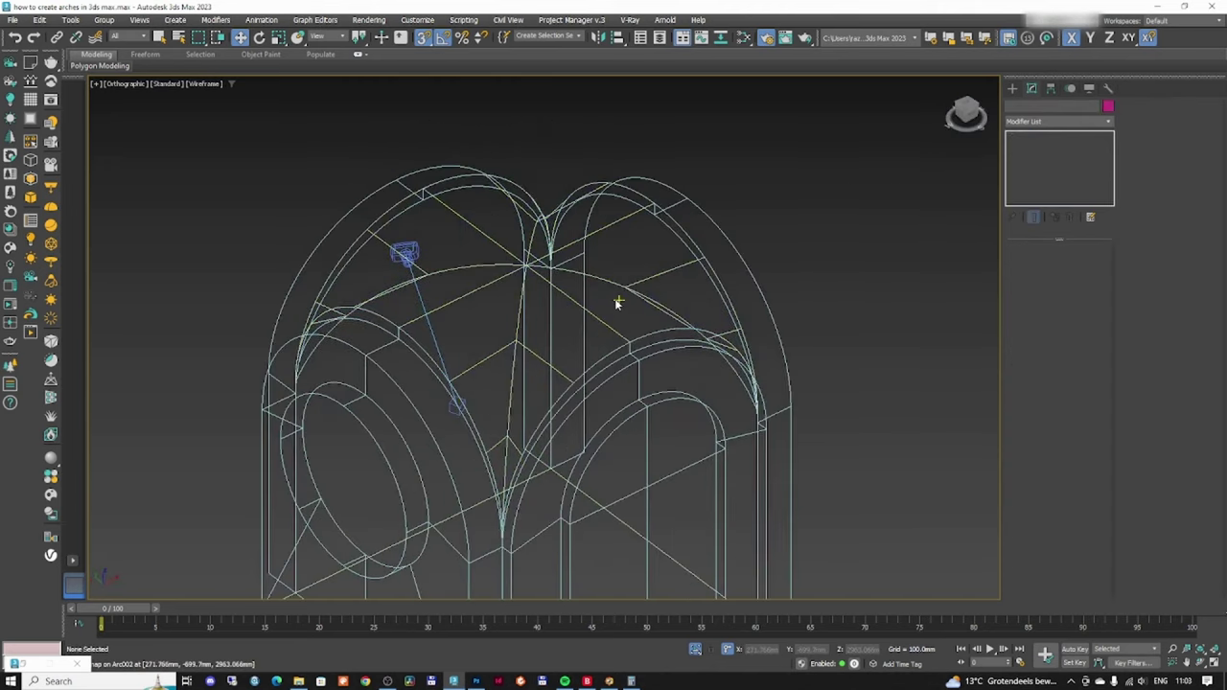
- Examine the edges where the patched vault meets the wall arches in both shaded and wireframe display
{"action": "scroll", "coordinate": [601, 288], "scroll_direction": "up", "scroll_amount": 2}
{"action": "key", "text": "F3"}
{"action": "left_click", "coordinate": [600, 272]}
{"action": "key", "text": "F3"}
{"action": "key", "text": "F3"}
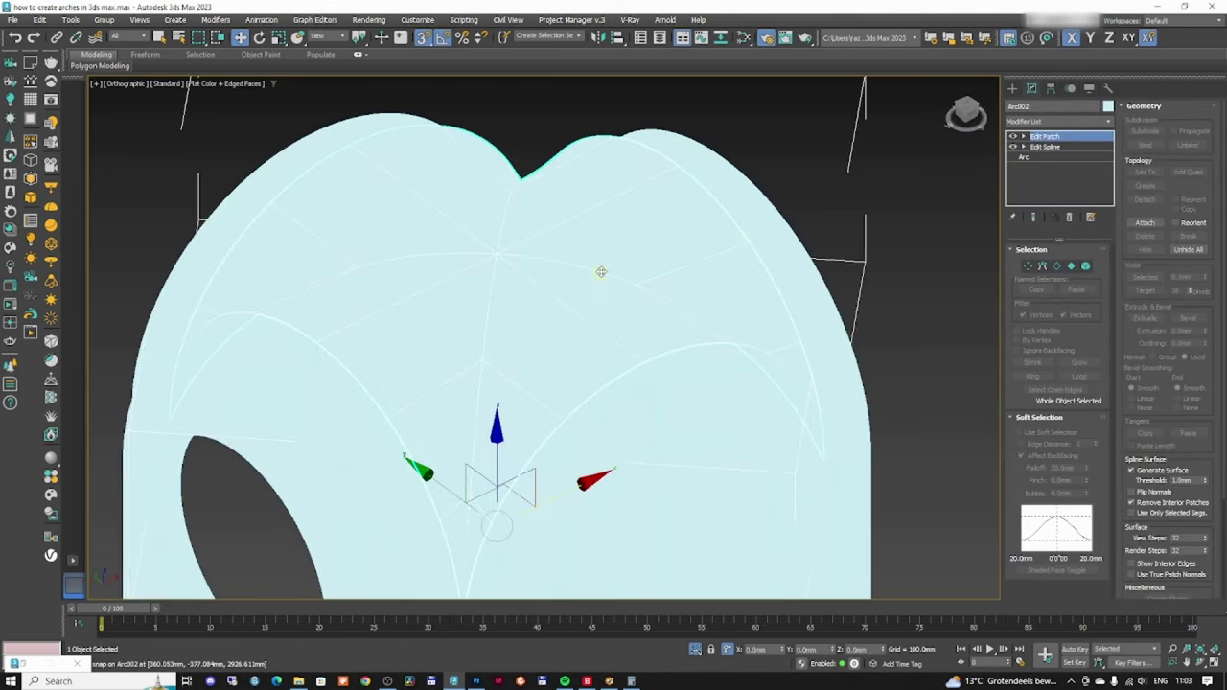
{"action": "scroll", "coordinate": [642, 288], "scroll_direction": "down", "scroll_amount": 4}
{"action": "middle_click_drag", "start_coordinate": [652, 306], "coordinate": [560, 286], "text": "alt"}
{"action": "scroll", "coordinate": [658, 306], "scroll_direction": "up", "scroll_amount": 8}
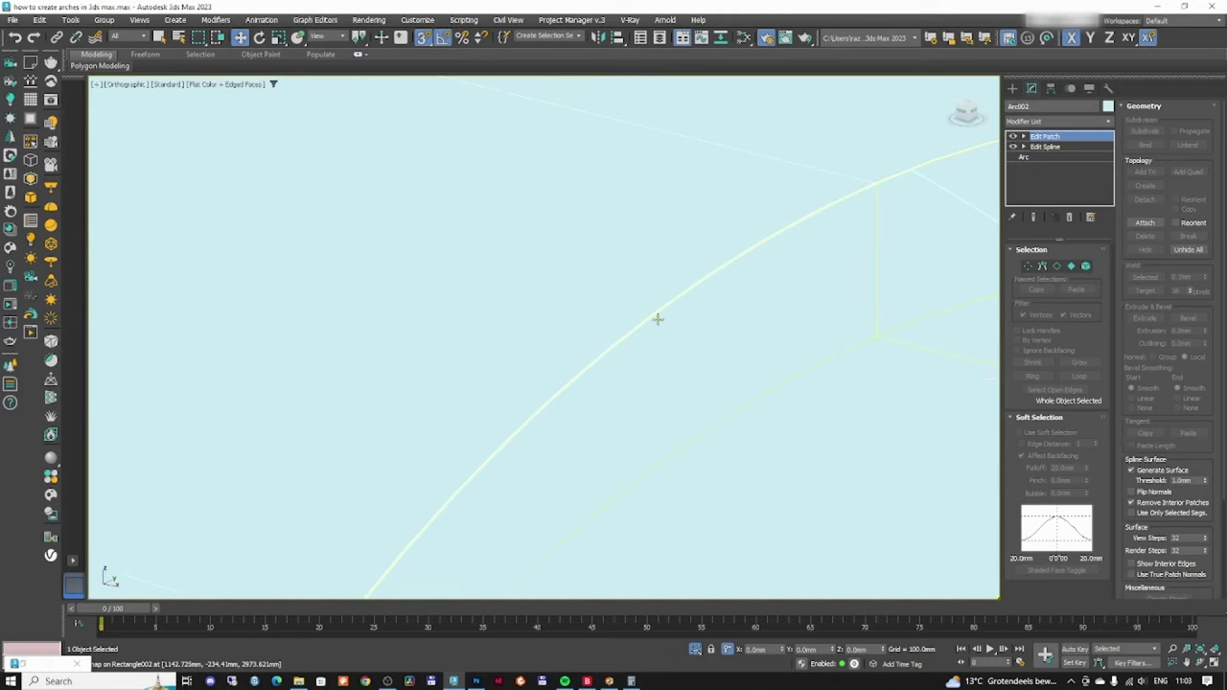
{"action": "key", "text": "F3"}
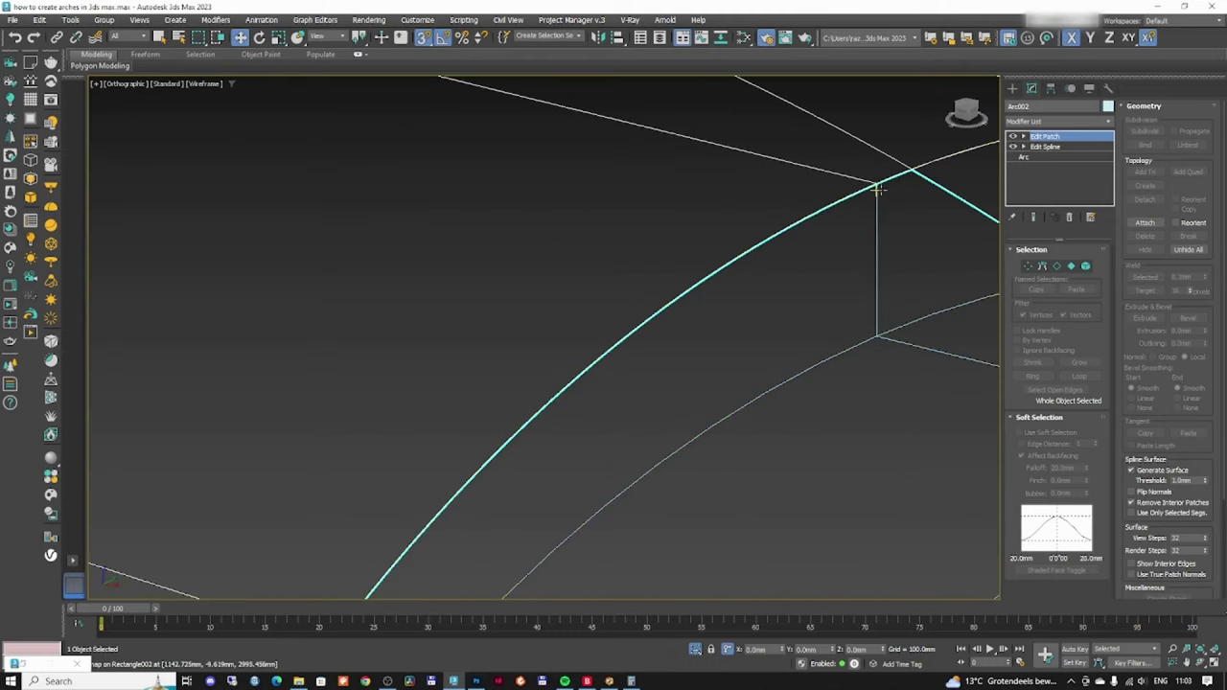
{"action": "scroll", "coordinate": [878, 190], "scroll_direction": "up", "scroll_amount": 5}
{"action": "scroll", "coordinate": [624, 228], "scroll_direction": "down", "scroll_amount": 8}
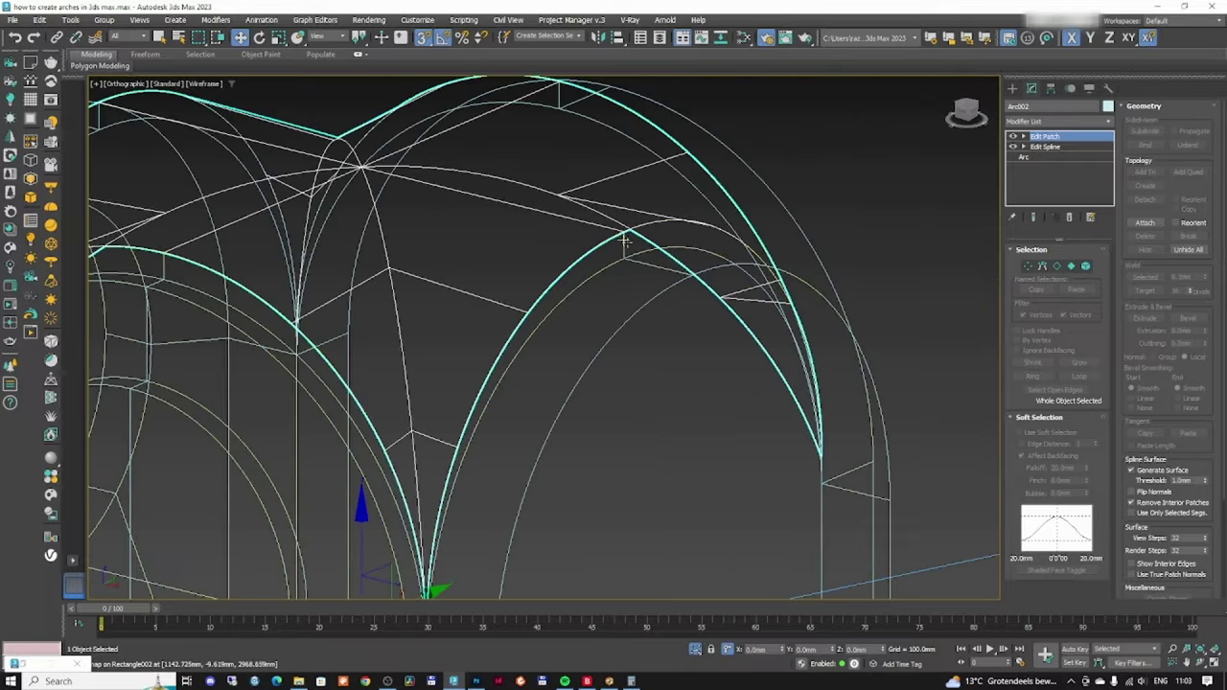
{"action": "scroll", "coordinate": [625, 244], "scroll_direction": "down", "scroll_amount": 6}
- Make one copy of the combined wall cage, moved along the Y axis beside the original
{"action": "middle_click_drag", "start_coordinate": [624, 244], "coordinate": [577, 262], "text": "alt"}
{"action": "middle_click_drag", "start_coordinate": [690, 271], "coordinate": [781, 268], "text": "alt"}
{"action": "left_click", "coordinate": [705, 284]}
{"action": "scroll", "coordinate": [704, 284], "scroll_direction": "down", "scroll_amount": 4}
{"action": "scroll", "coordinate": [644, 213], "scroll_direction": "up", "scroll_amount": 4}
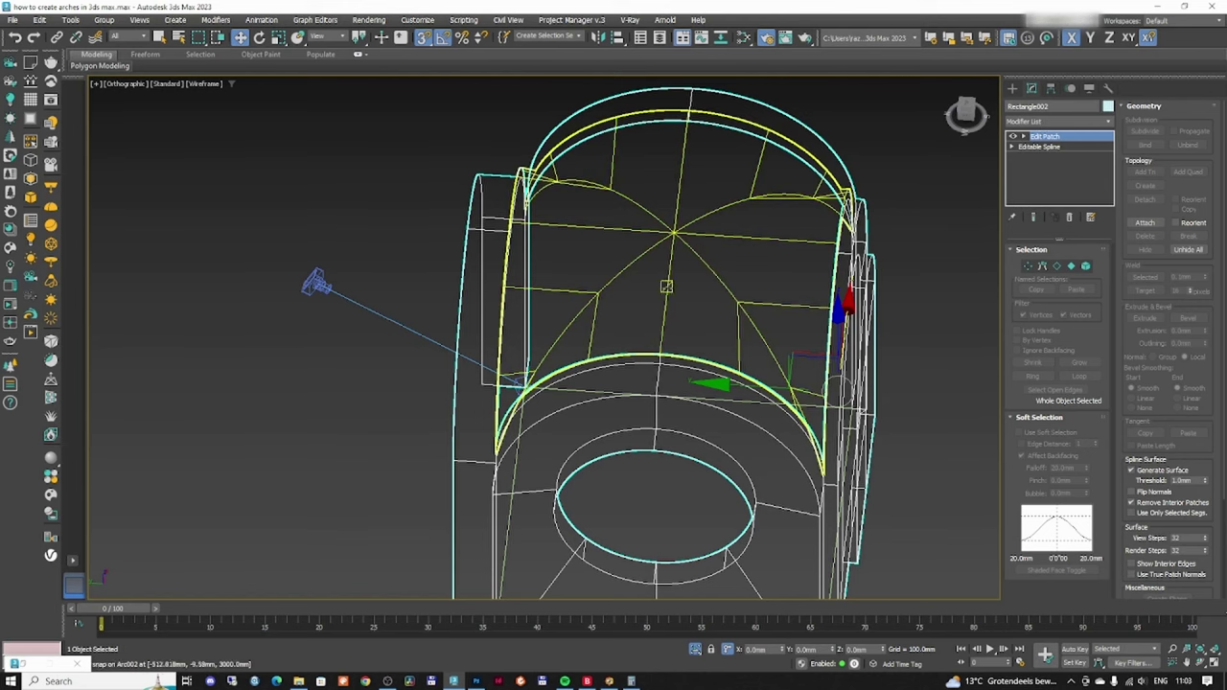
{"action": "scroll", "coordinate": [666, 348], "scroll_direction": "down", "scroll_amount": 4}
{"action": "left_click_drag", "start_coordinate": [666, 337], "coordinate": [392, 320], "text": "shift"}
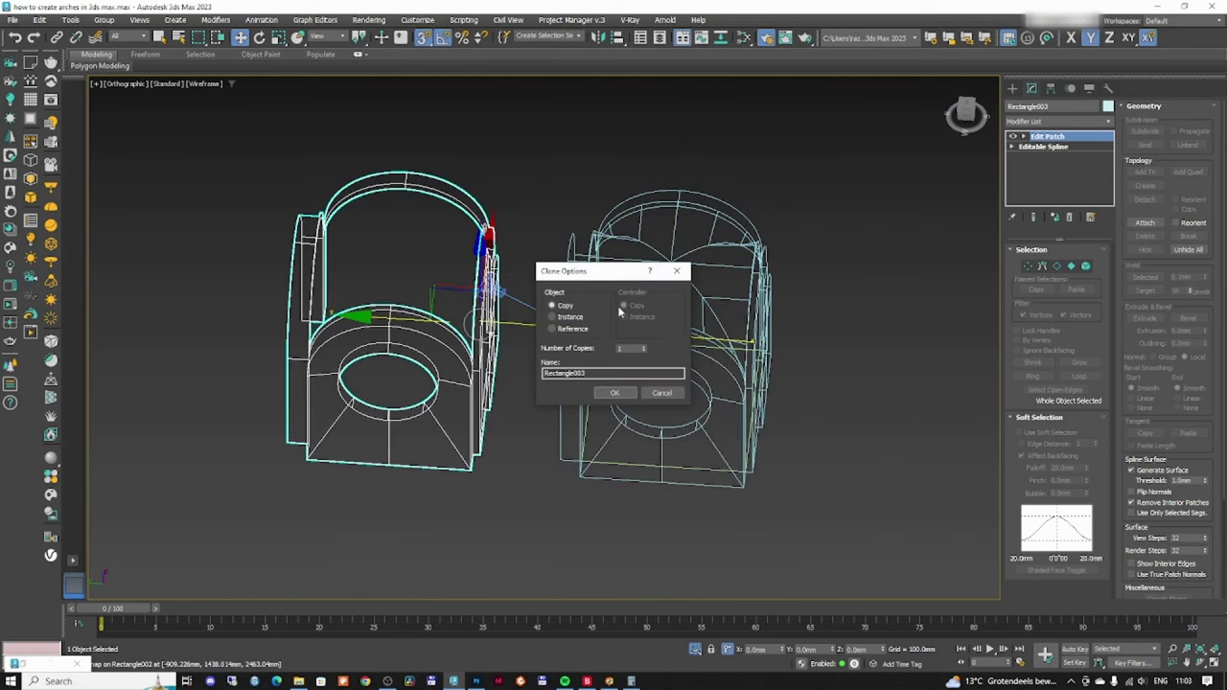
{"action": "left_click", "coordinate": [597, 392]}
- Mirror the copied wall cage with No Clone and snap it against the open-arch side of the original
{"action": "left_click", "coordinate": [598, 36]}
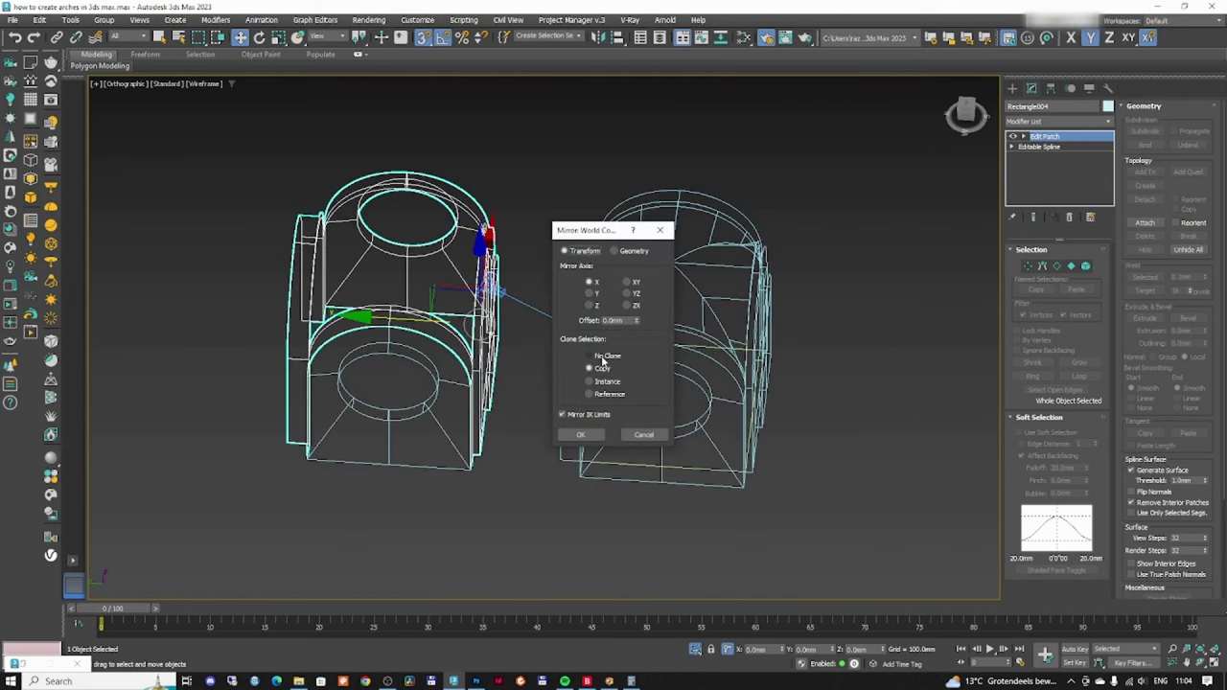
{"action": "left_click_drag", "start_coordinate": [603, 240], "coordinate": [825, 240]}
{"action": "left_click", "coordinate": [803, 434]}
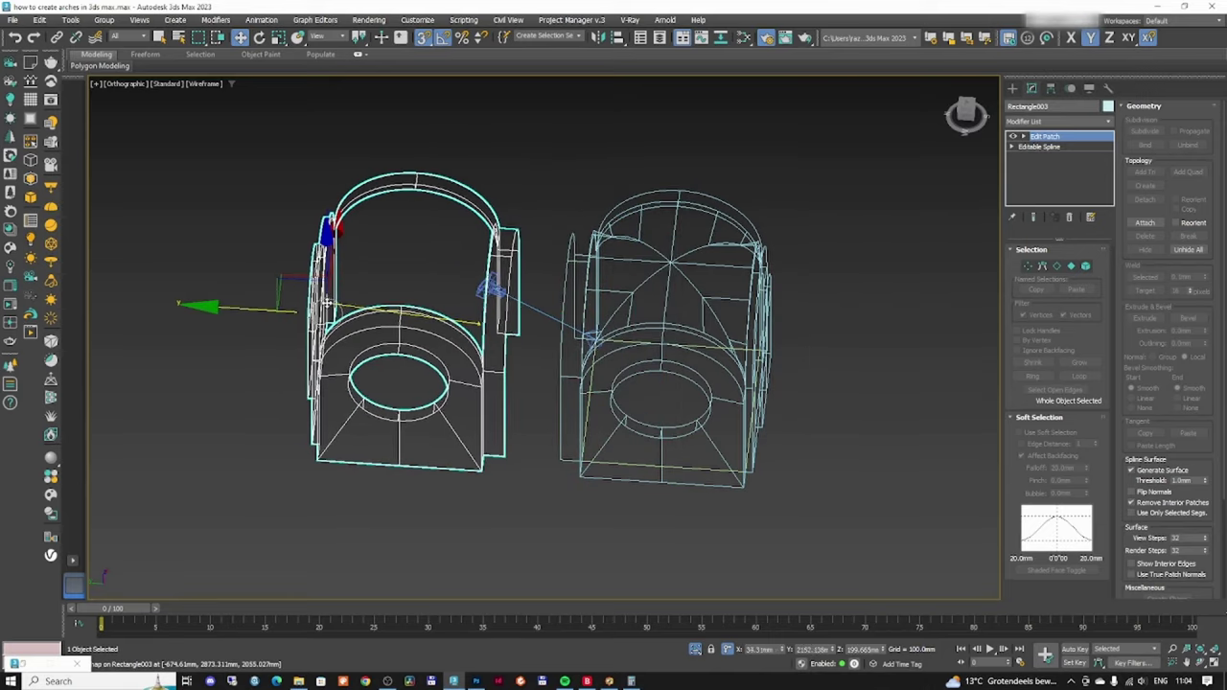
{"action": "scroll", "coordinate": [571, 332], "scroll_direction": "up", "scroll_amount": 5}
{"action": "scroll", "coordinate": [571, 332], "scroll_direction": "up", "scroll_amount": 5}
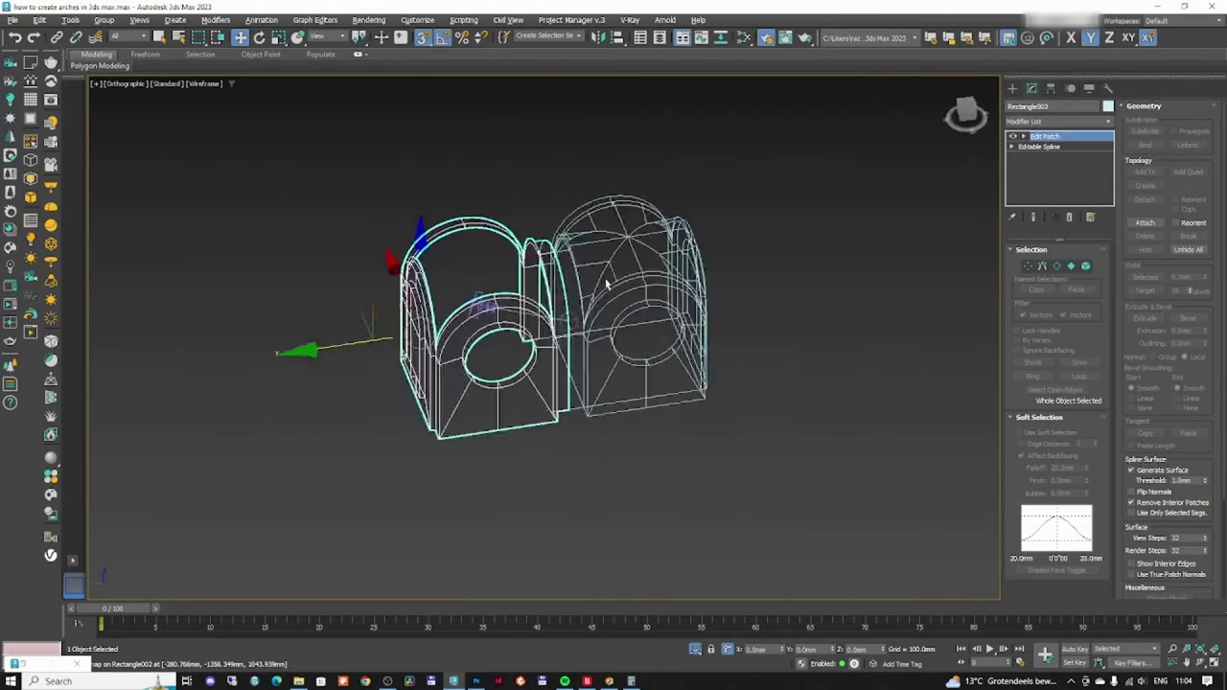
- Select both wall cages and copy the pair sideways along the X axis
{"action": "middle_click_drag", "start_coordinate": [605, 284], "coordinate": [714, 311], "text": "alt"}
{"action": "left_click", "coordinate": [460, 197], "text": "ctrl"}
{"action": "middle_click_drag", "start_coordinate": [460, 197], "coordinate": [565, 210]}
{"action": "left_click_drag", "start_coordinate": [508, 278], "coordinate": [243, 292]}
{"action": "key", "text": "ctrl+z"}
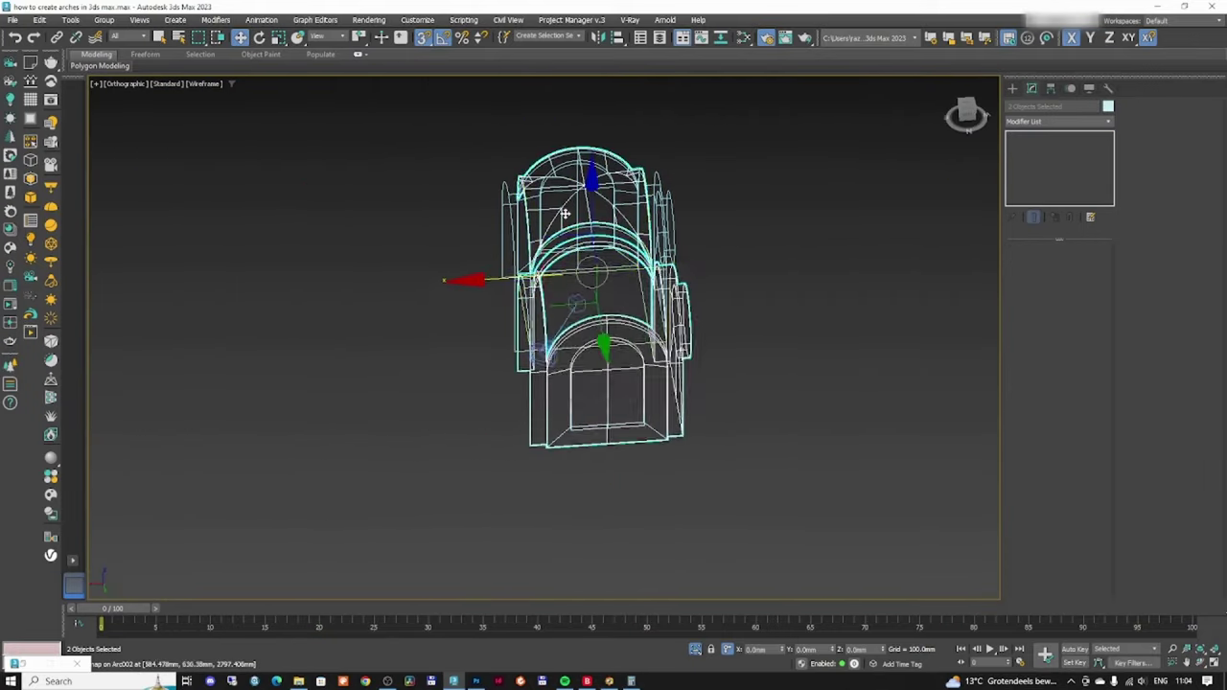
{"action": "left_click", "coordinate": [563, 212]}
{"action": "scroll", "coordinate": [563, 212], "scroll_direction": "up", "scroll_amount": 3}
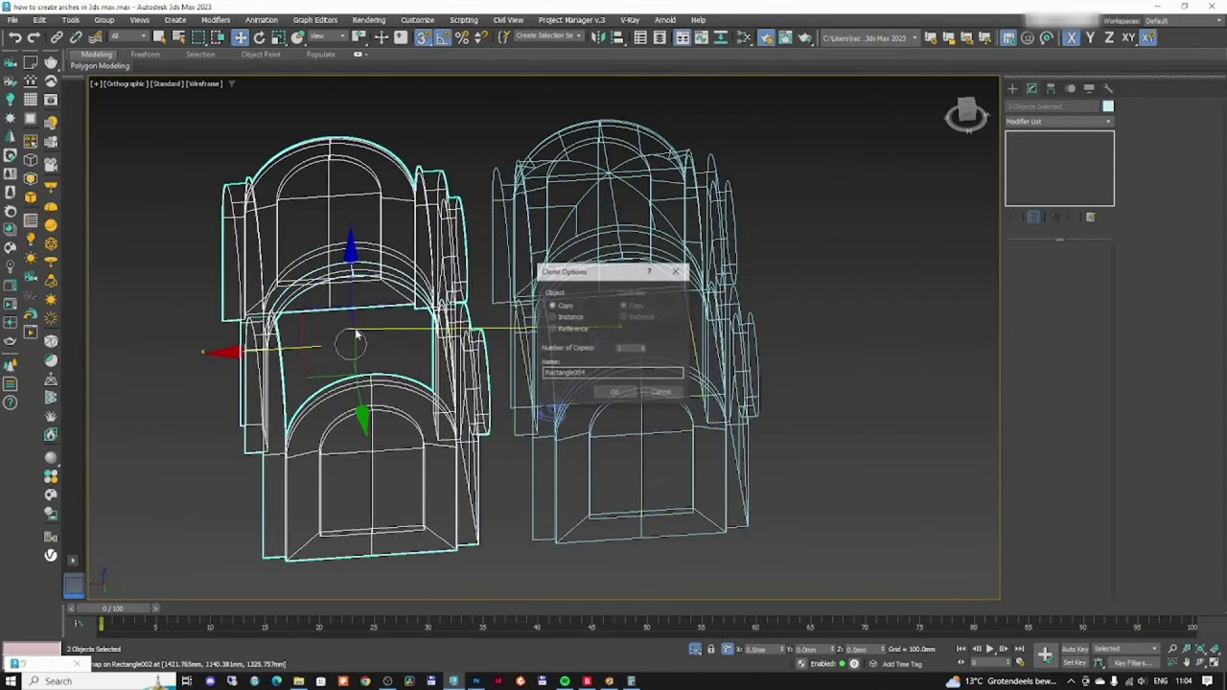
{"action": "left_click", "coordinate": [599, 376]}
- Mirror the copied pair of wall cages and snap its lower corner to the original pair
{"action": "left_click", "coordinate": [597, 36]}
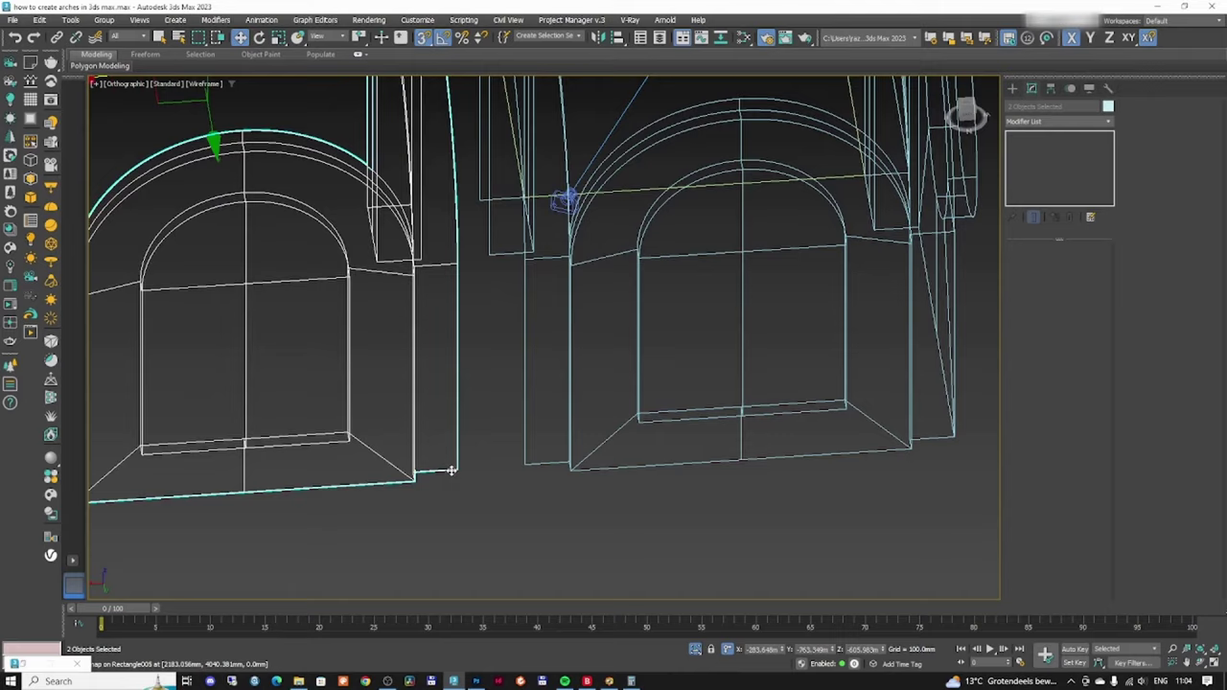
{"action": "left_click_drag", "start_coordinate": [450, 469], "coordinate": [518, 468]}
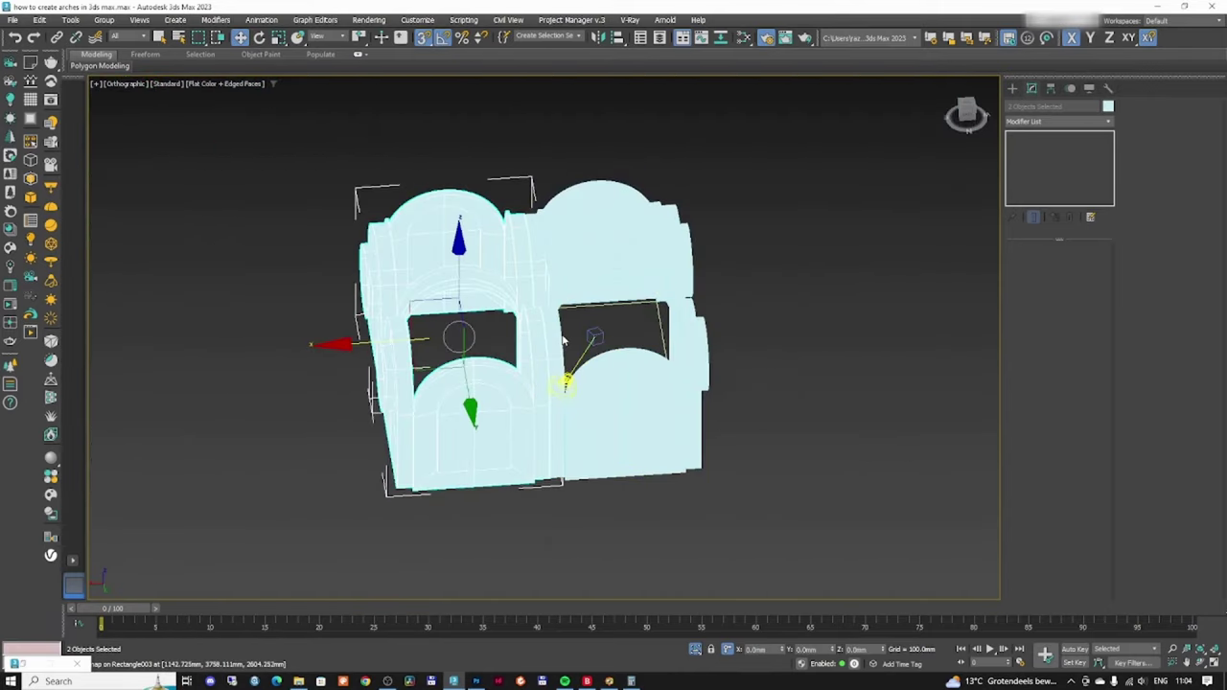
{"action": "scroll", "coordinate": [570, 332], "scroll_direction": "up", "scroll_amount": 2}
- Copy the original vault along the Y axis into the adjoining bay
{"action": "middle_click_drag", "start_coordinate": [578, 315], "coordinate": [616, 398], "text": "alt"}
{"action": "left_click", "coordinate": [501, 279]}
{"action": "scroll", "coordinate": [485, 249], "scroll_direction": "up", "scroll_amount": 4}
{"action": "middle_click_drag", "start_coordinate": [485, 250], "coordinate": [518, 287], "text": "alt"}
{"action": "scroll", "coordinate": [498, 267], "scroll_direction": "down", "scroll_amount": 3}
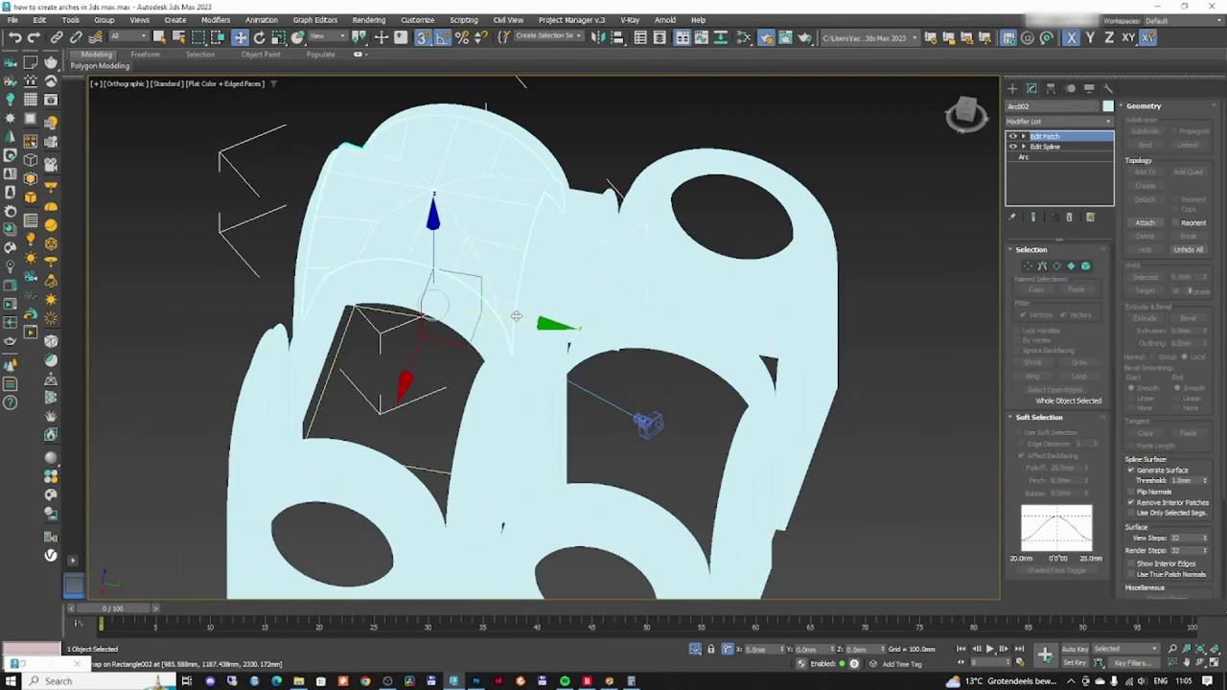
{"action": "left_click", "coordinate": [727, 163]}
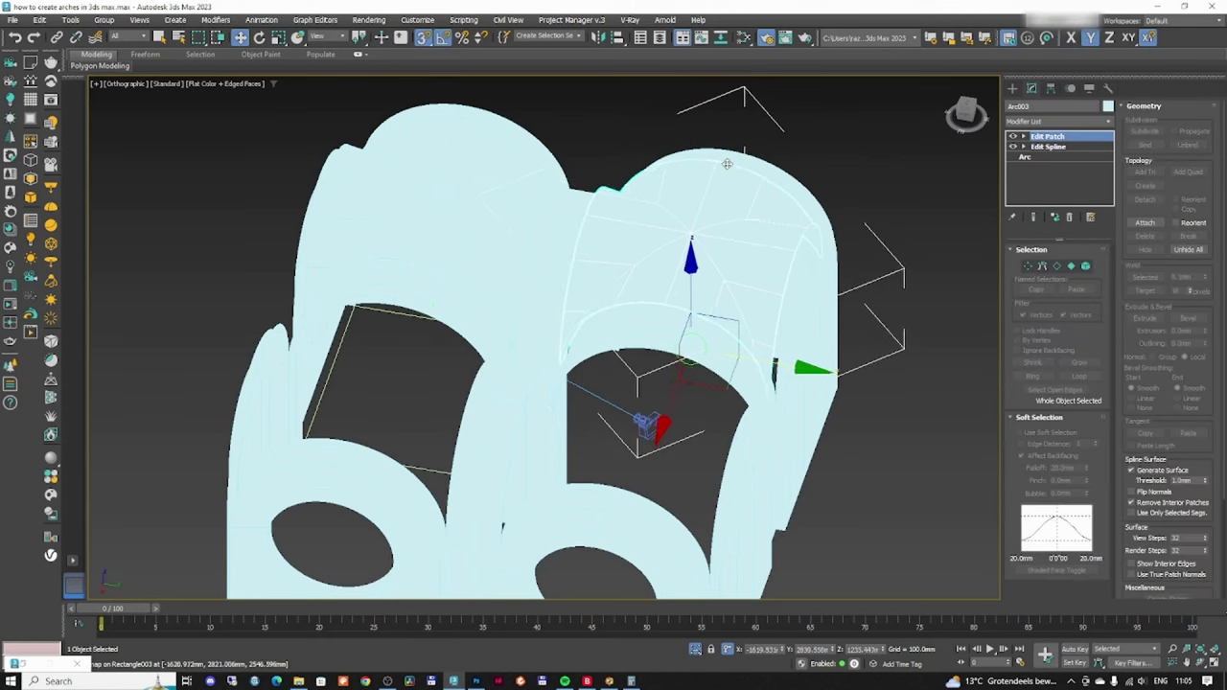
{"action": "left_click_drag", "start_coordinate": [727, 164], "coordinate": [736, 182], "text": "shift"}
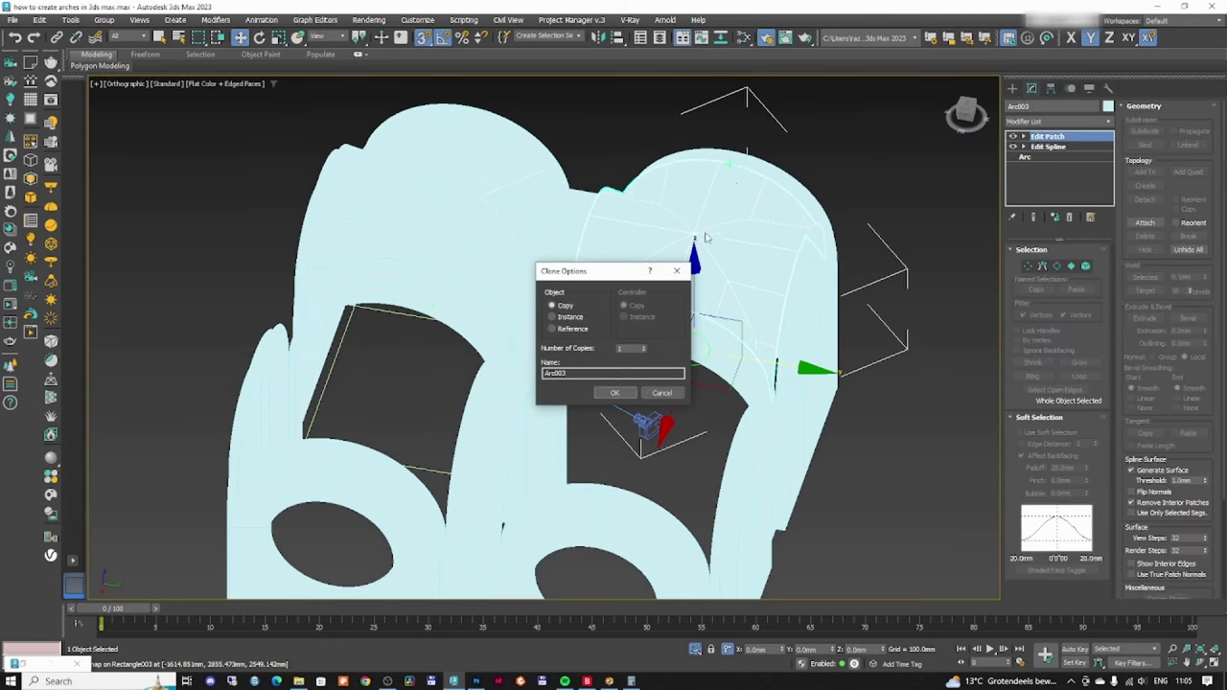
{"action": "left_click", "coordinate": [615, 393]}
- Snap the copied vault into exact alignment with the second bay in the top wireframe view
{"action": "key", "text": "t"}
{"action": "scroll", "coordinate": [709, 265], "scroll_direction": "down", "scroll_amount": 3}
{"action": "key", "text": "F3"}
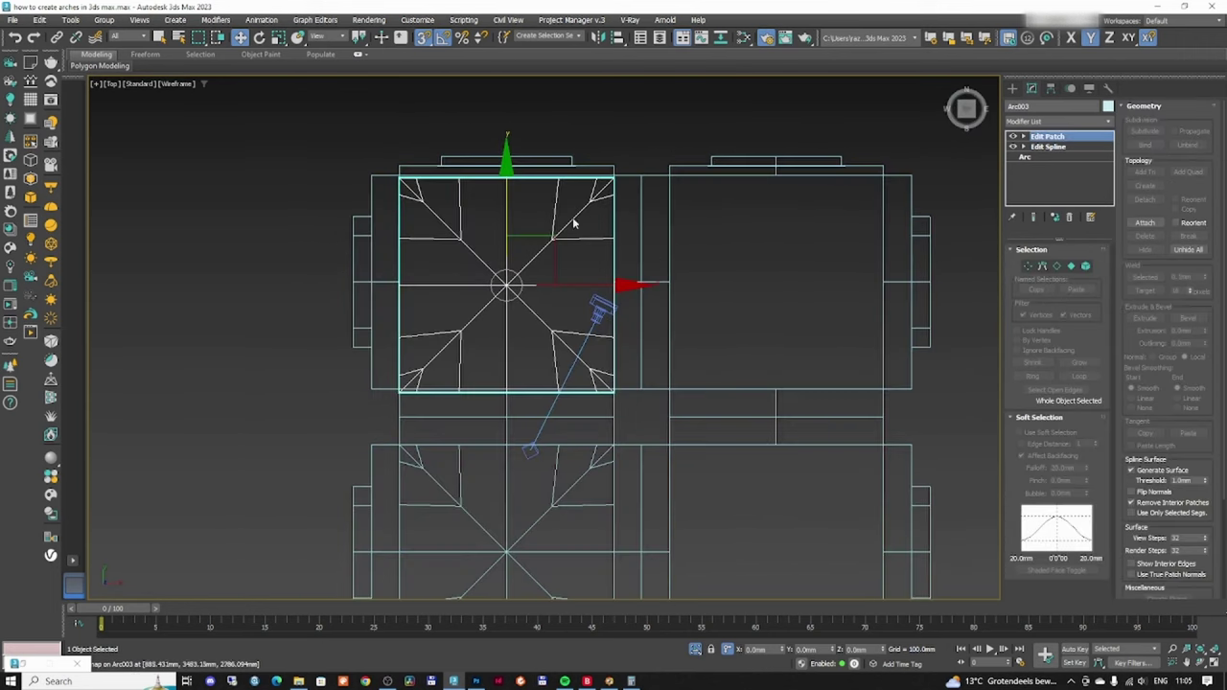
{"action": "scroll", "coordinate": [532, 213], "scroll_direction": "up", "scroll_amount": 2}
{"action": "left_click_drag", "start_coordinate": [505, 253], "coordinate": [281, 311]}
{"action": "scroll", "coordinate": [348, 310], "scroll_direction": "up", "scroll_amount": 3}
{"action": "scroll", "coordinate": [369, 308], "scroll_direction": "down", "scroll_amount": 9}
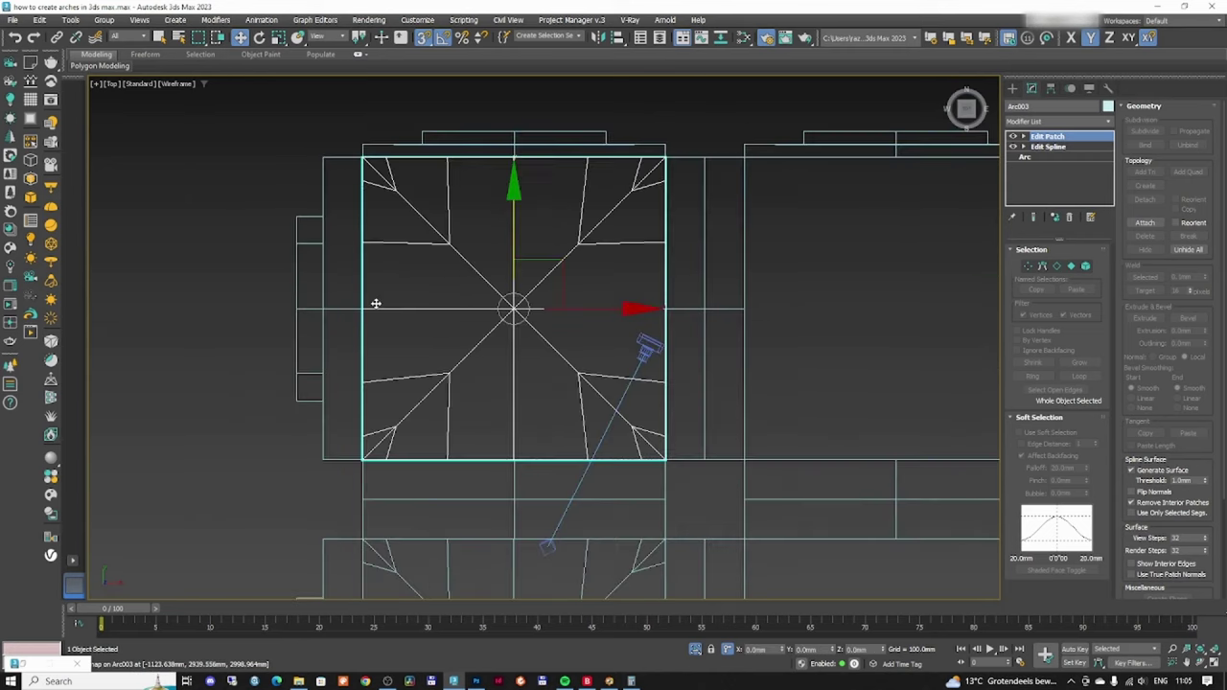
- Select both vaults and copy them along the X axis into the two remaining bays
{"action": "scroll", "coordinate": [420, 374], "scroll_direction": "up", "scroll_amount": 3}
{"action": "left_click", "coordinate": [398, 292], "text": "ctrl"}
{"action": "middle_click_drag", "start_coordinate": [453, 282], "coordinate": [438, 321]}
{"action": "left_click_drag", "start_coordinate": [472, 263], "coordinate": [516, 242], "text": "shift"}
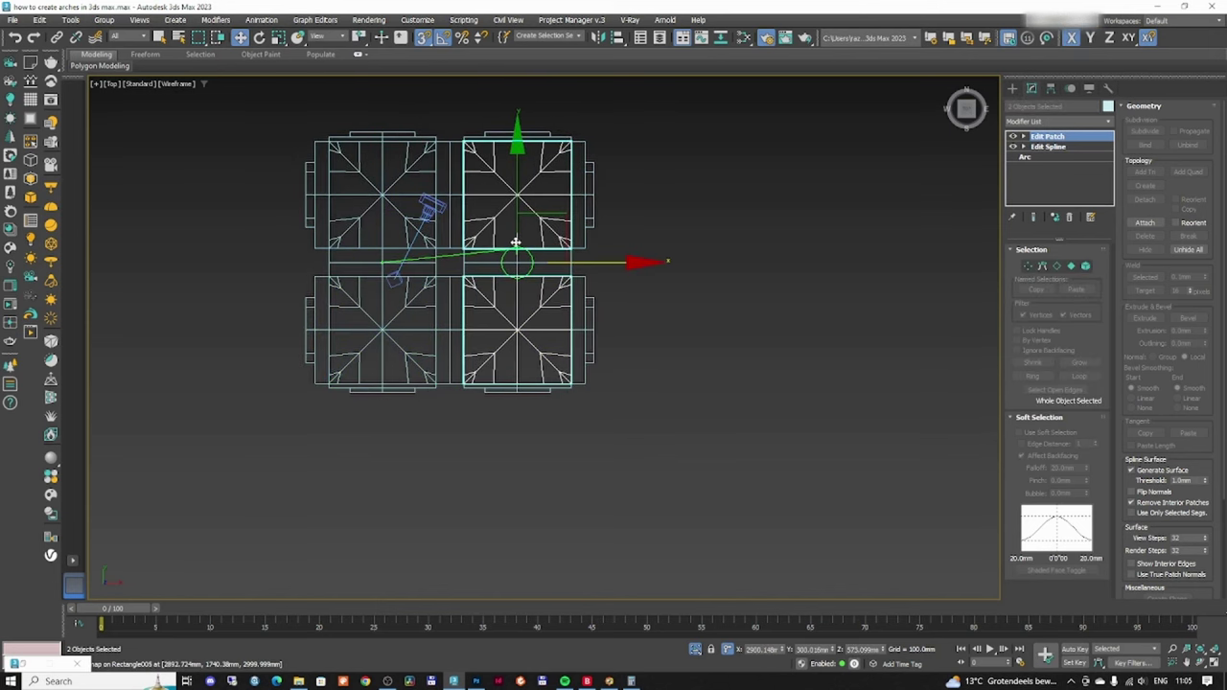
{"action": "left_click", "coordinate": [614, 394]}
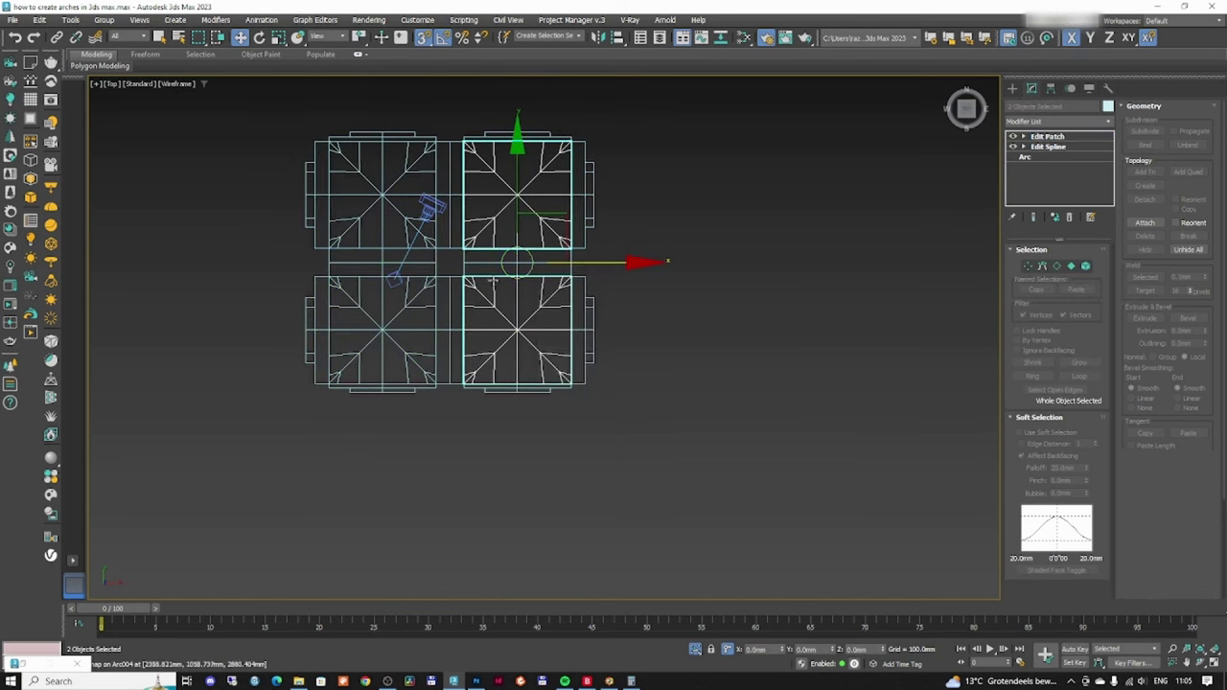
- Zoom in on the new vaults' alignment and check the enlarged room through the Corona camera
{"action": "scroll", "coordinate": [481, 278], "scroll_direction": "up", "scroll_amount": 8}
{"action": "scroll", "coordinate": [411, 274], "scroll_direction": "down", "scroll_amount": 4}
{"action": "key", "text": "c"}
{"action": "key", "text": "F3"}
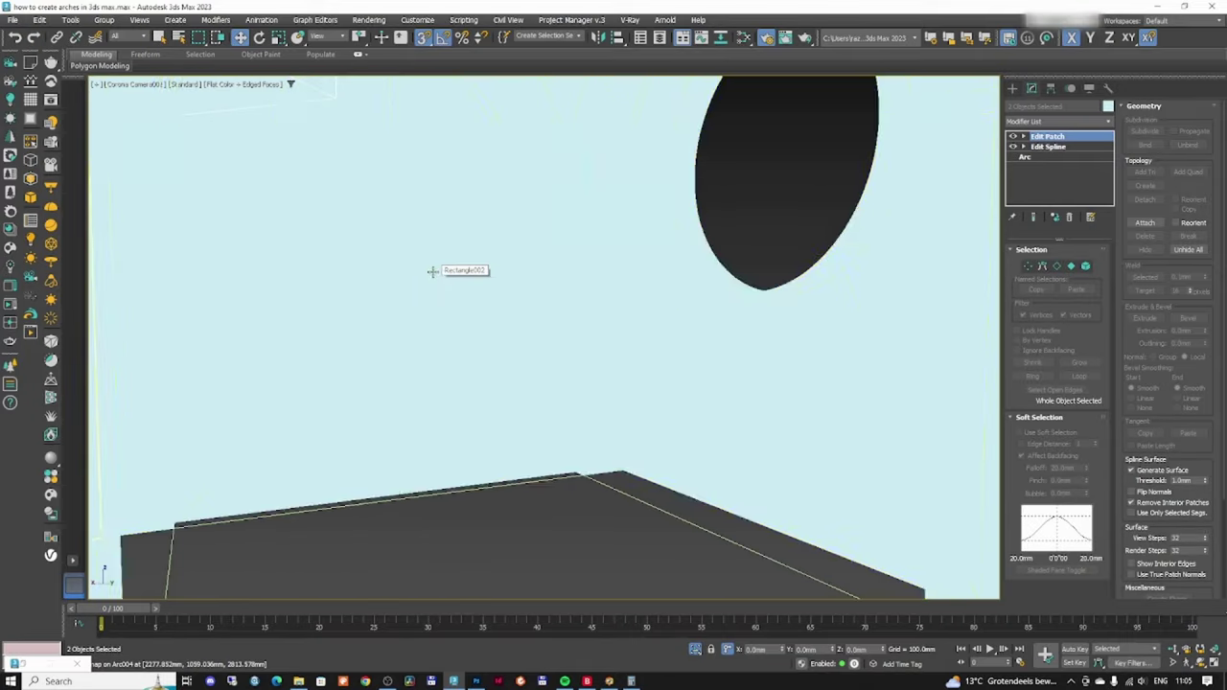
{"action": "key", "text": "F3"}
- Examine the four-bay vaulted structure from several angles in shaded and wireframe display
{"action": "key", "text": "t"}
{"action": "scroll", "coordinate": [450, 274], "scroll_direction": "down", "scroll_amount": 6}
{"action": "scroll", "coordinate": [461, 273], "scroll_direction": "up", "scroll_amount": 6}
{"action": "mouse_move", "coordinate": [460, 276]}
{"action": "middle_mouse_down", "text": "alt"}
{"action": "mouse_move", "coordinate": [468, 293]}
{"action": "mouse_move", "coordinate": [505, 261]}
{"action": "mouse_move", "coordinate": [370, 353]}
{"action": "mouse_move", "coordinate": [618, 244]}
{"action": "mouse_move", "coordinate": [659, 255]}
{"action": "middle_mouse_up", "text": "alt"}
{"action": "scroll", "coordinate": [510, 261], "scroll_direction": "down", "scroll_amount": 5}
{"action": "key", "text": "F3"}
{"action": "scroll", "coordinate": [511, 274], "scroll_direction": "up", "scroll_amount": 4}
{"action": "key", "text": "F3"}
{"action": "middle_click_drag", "start_coordinate": [699, 424], "coordinate": [656, 349]}
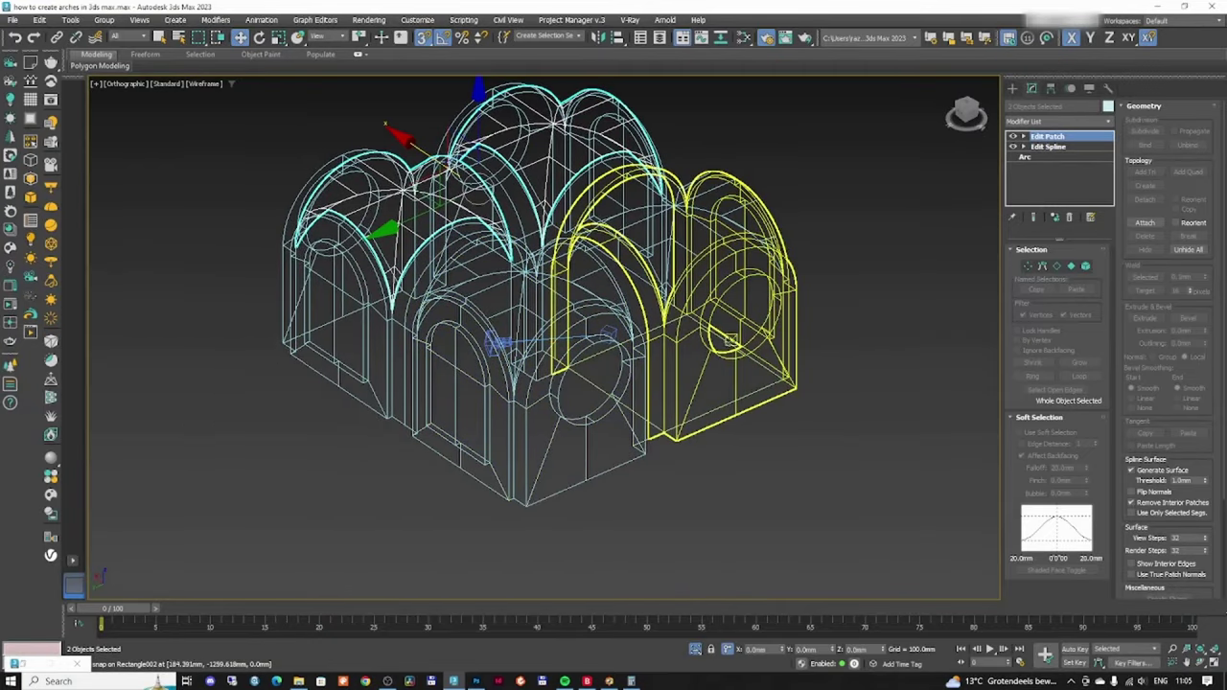
{"action": "middle_click_drag", "start_coordinate": [731, 340], "coordinate": [673, 344]}
{"action": "key", "text": "F3"}
{"action": "scroll", "coordinate": [658, 334], "scroll_direction": "up", "scroll_amount": 3}
{"action": "scroll", "coordinate": [663, 340], "scroll_direction": "down", "scroll_amount": 3}
{"action": "key", "text": "F3"}
{"action": "mouse_move", "coordinate": [484, 347]}
{"action": "middle_mouse_down", "text": "alt"}
{"action": "mouse_move", "coordinate": [556, 314]}
{"action": "mouse_move", "coordinate": [623, 314]}
{"action": "middle_mouse_up", "text": "alt"}
{"action": "key", "text": "F3"}
{"action": "middle_click_drag", "start_coordinate": [367, 273], "coordinate": [618, 356], "text": "alt"}
{"action": "key", "text": "F3"}
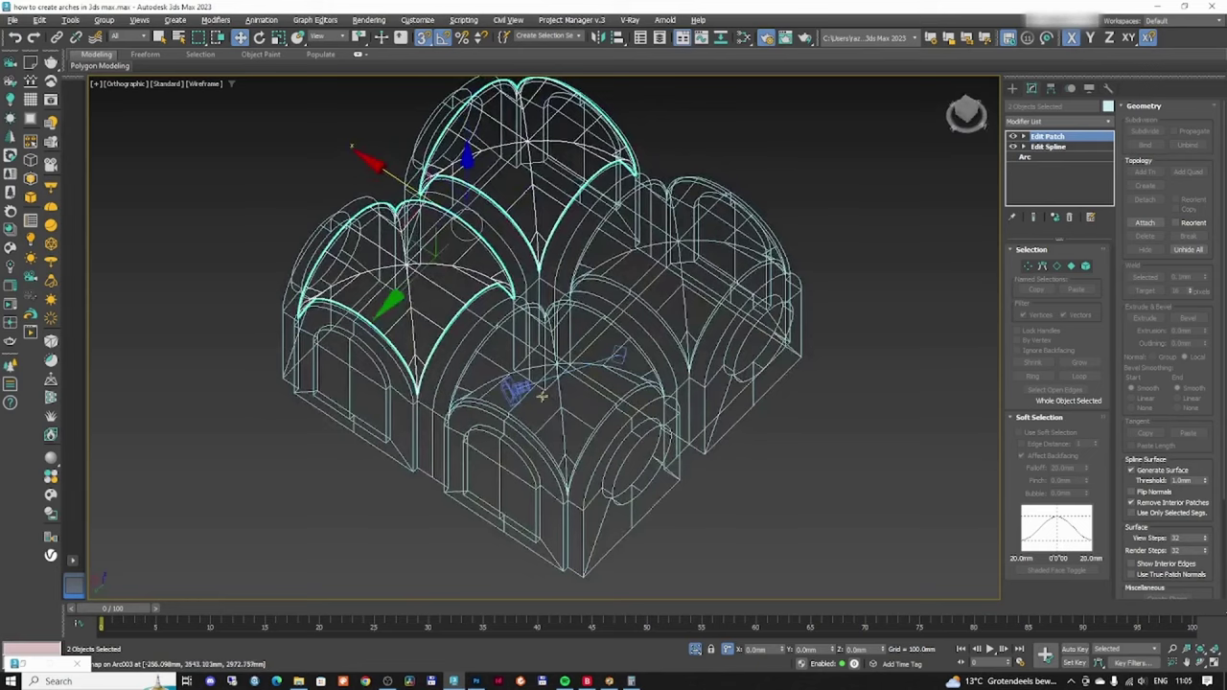
{"action": "scroll", "coordinate": [581, 397], "scroll_direction": "up", "scroll_amount": 2}
{"action": "left_click", "coordinate": [854, 451]}
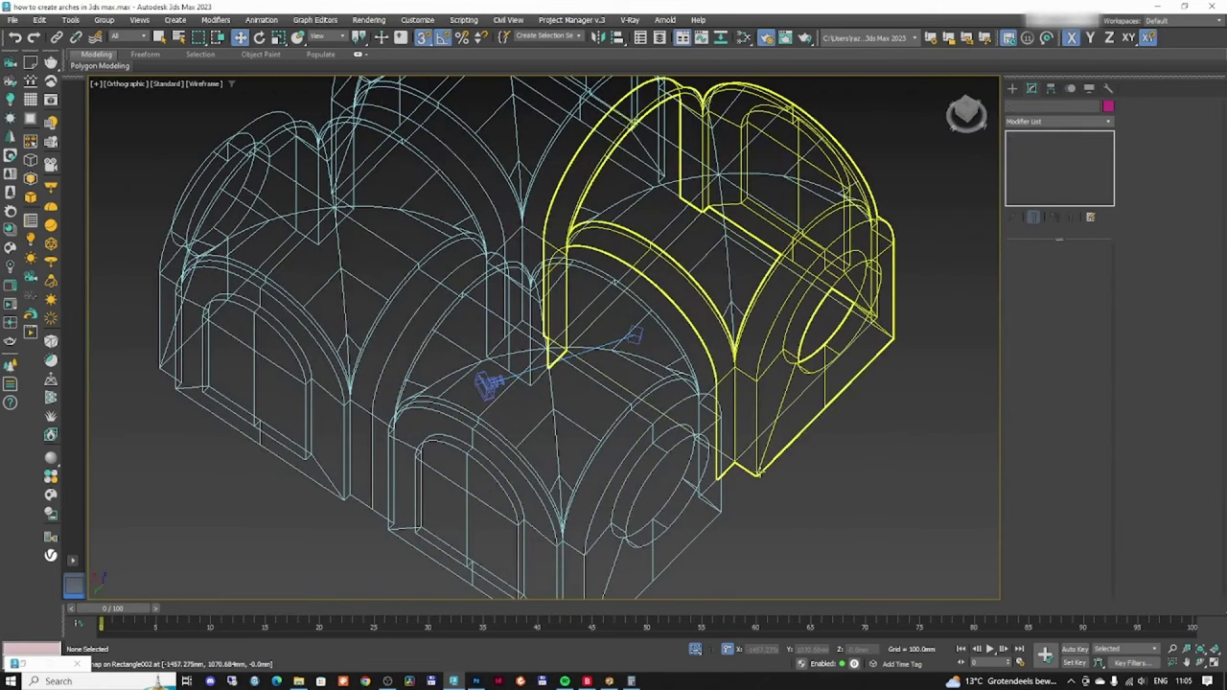
{"action": "left_click", "coordinate": [757, 473]}
{"action": "left_click", "coordinate": [715, 510], "text": "ctrl"}
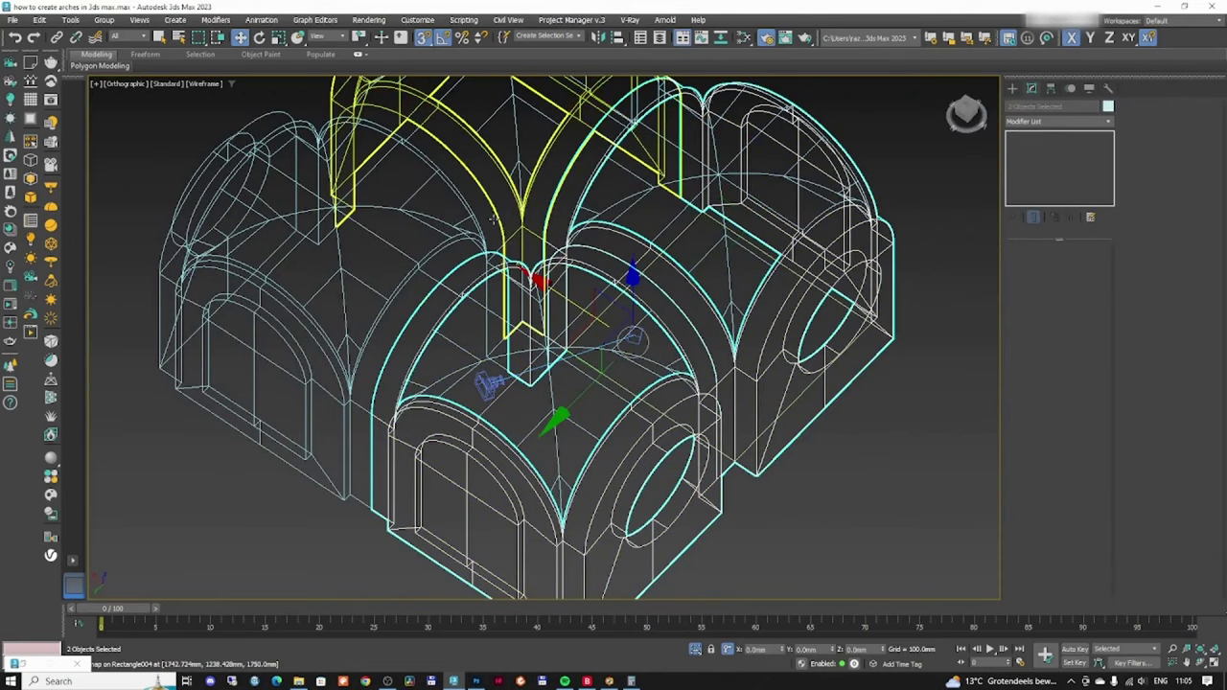
{"action": "middle_click_drag", "start_coordinate": [493, 219], "coordinate": [393, 302], "text": "alt"}
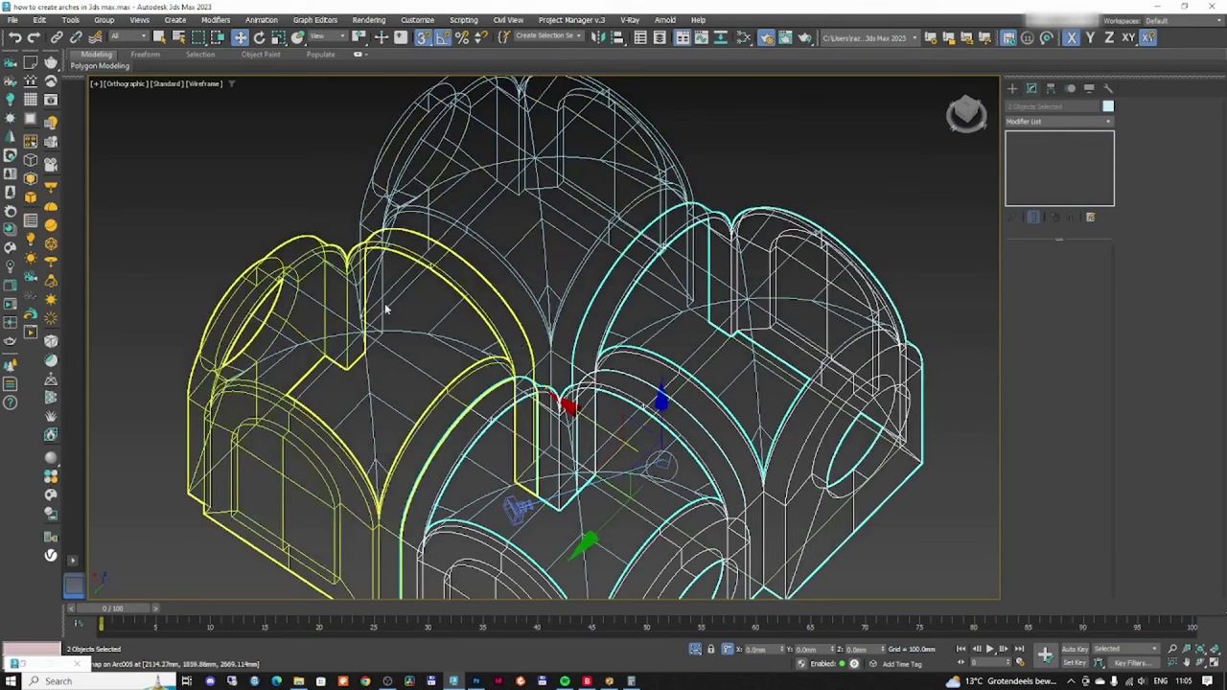
{"action": "left_click", "coordinate": [796, 153]}
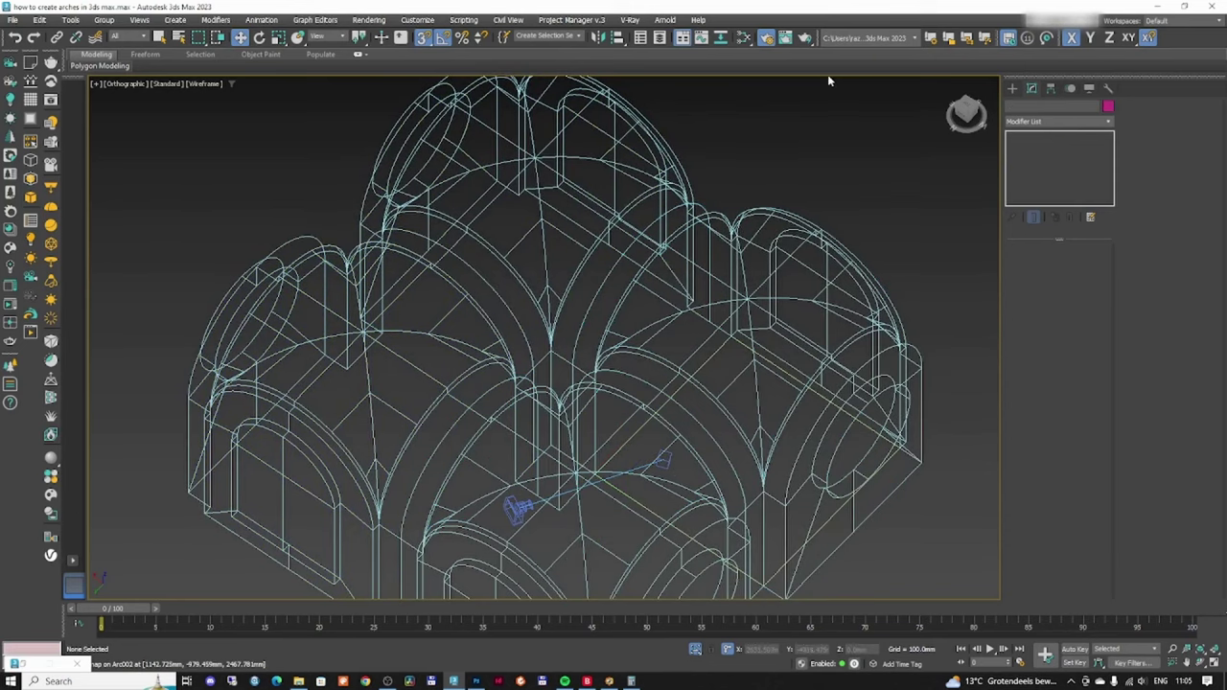
- Display the Layers toolbar and dock it beneath the main toolbar
{"action": "right_click", "coordinate": [1178, 46]}
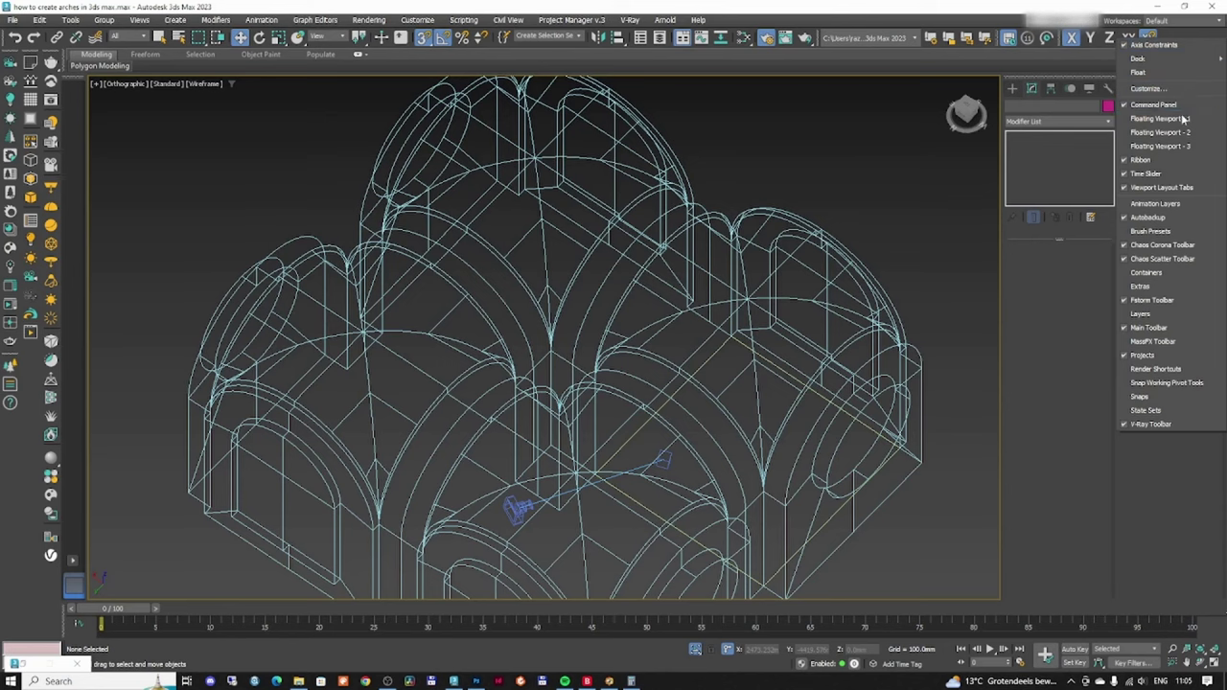
{"action": "left_click", "coordinate": [1143, 313]}
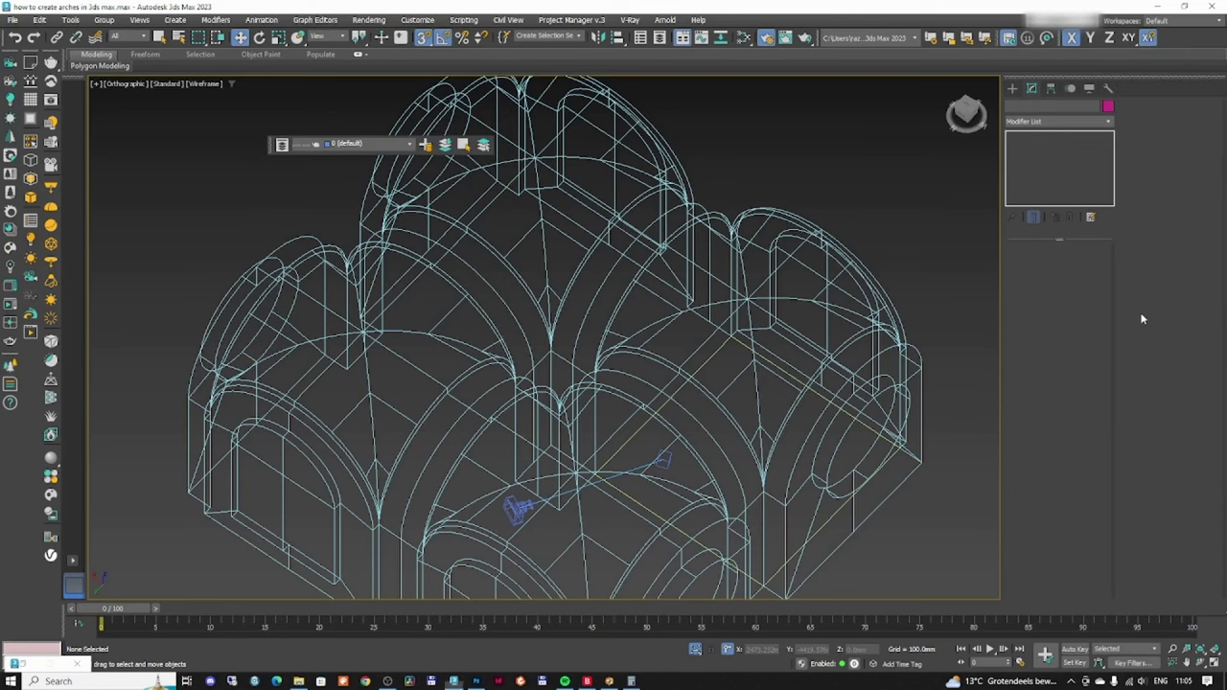
{"action": "left_click_drag", "start_coordinate": [268, 146], "coordinate": [101, 59]}
- Open the Layer Explorer and create a new layer
{"action": "left_click_drag", "start_coordinate": [842, 305], "coordinate": [1017, 521]}
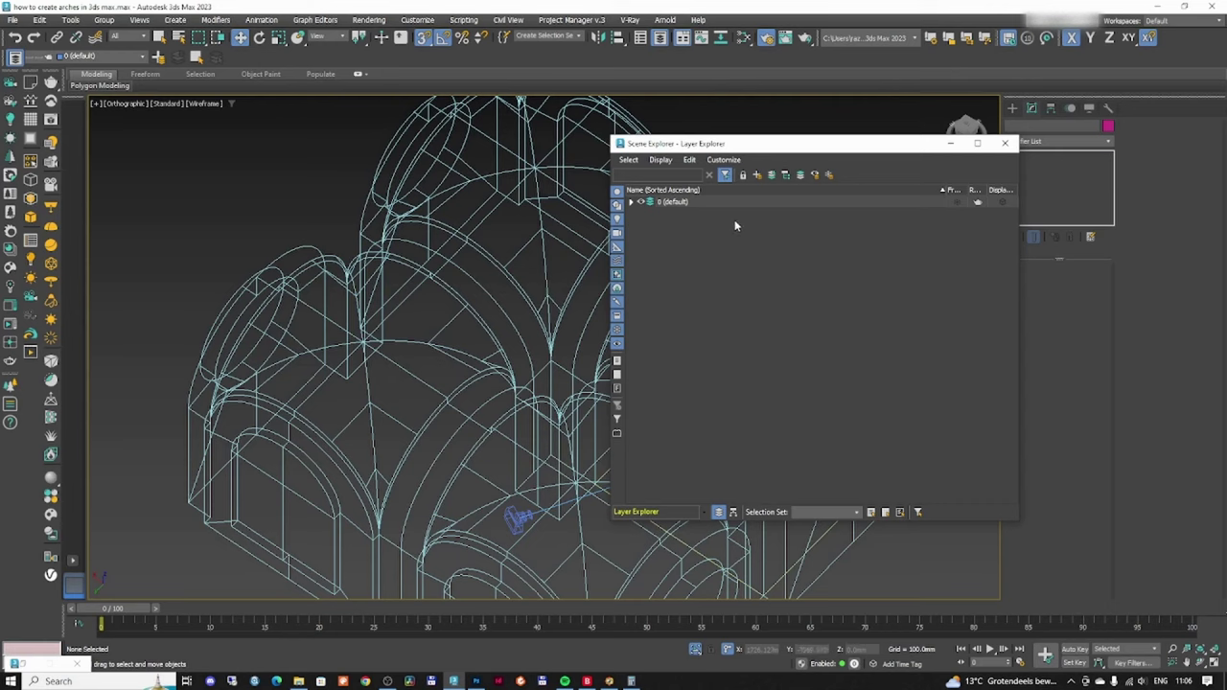
{"action": "left_click", "coordinate": [758, 176]}
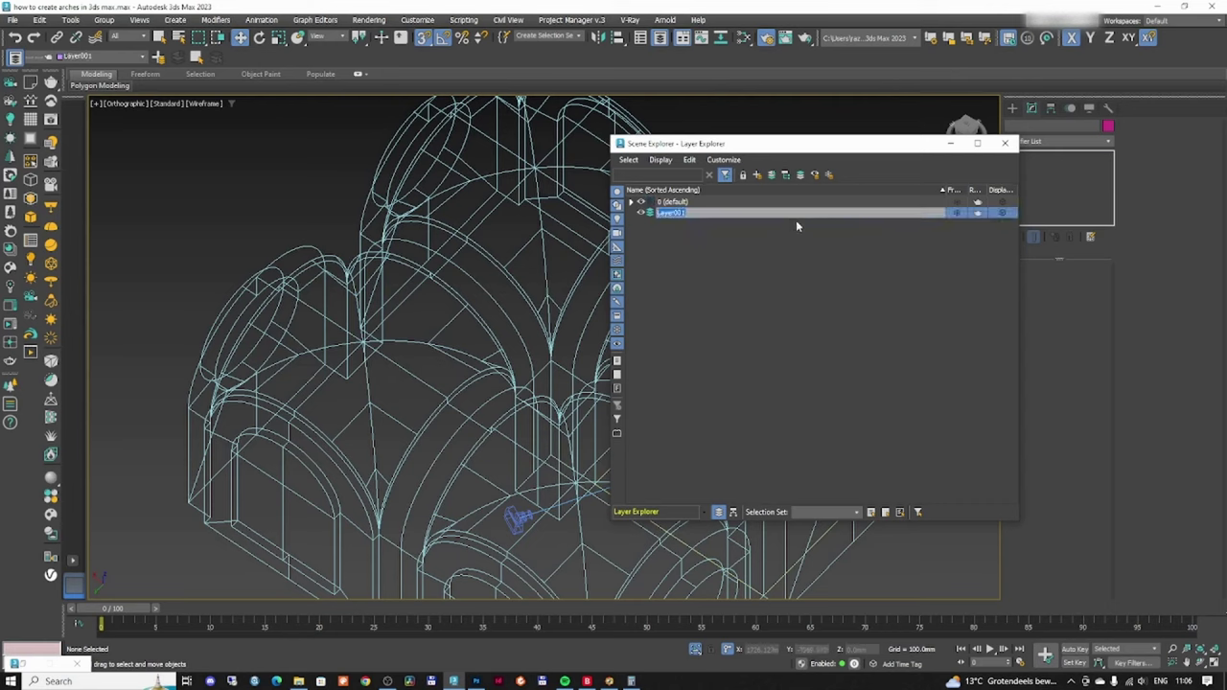
- Name the new layer Walls and add two more top-level layers named Ceiling and Floor
{"action": "type", "text": "Walls"}
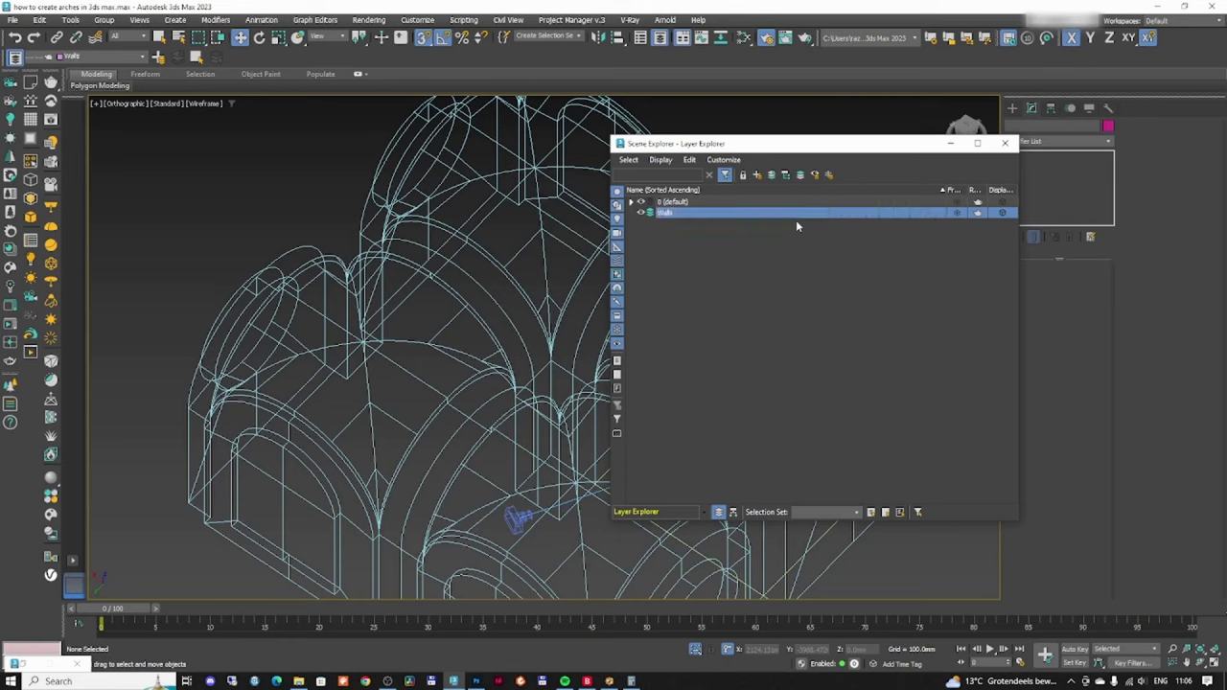
{"action": "left_click", "coordinate": [752, 202]}
{"action": "left_click", "coordinate": [757, 175]}
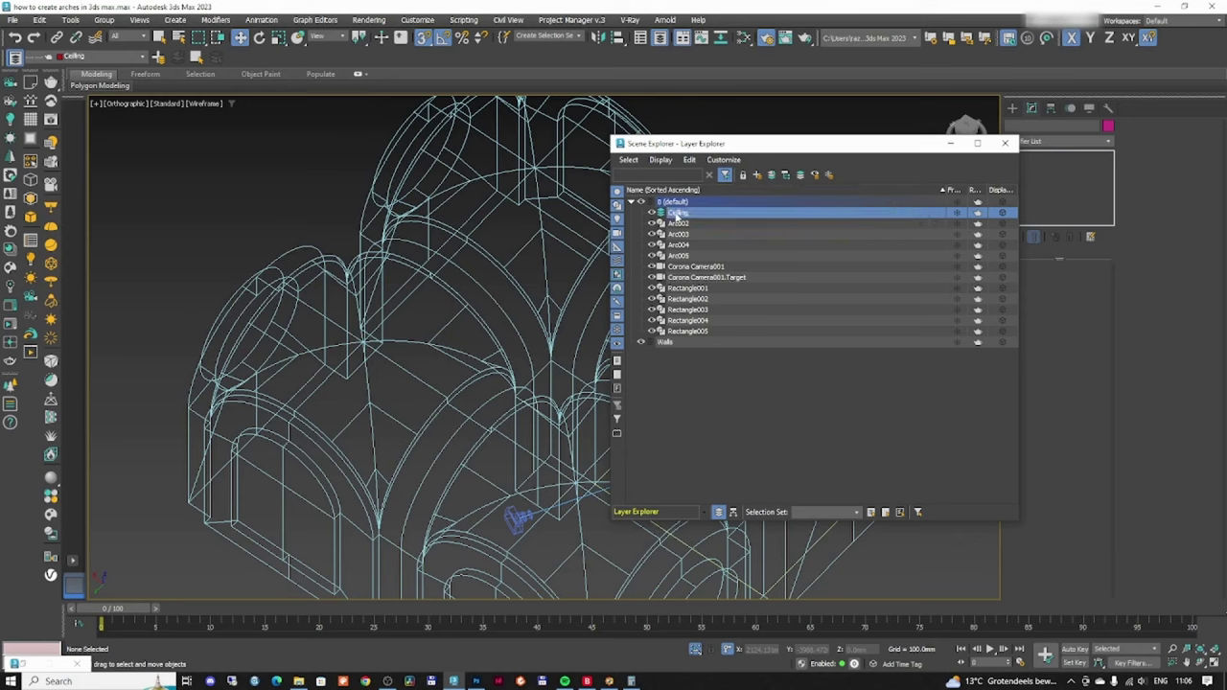
{"action": "left_click_drag", "start_coordinate": [677, 427], "coordinate": [689, 421]}
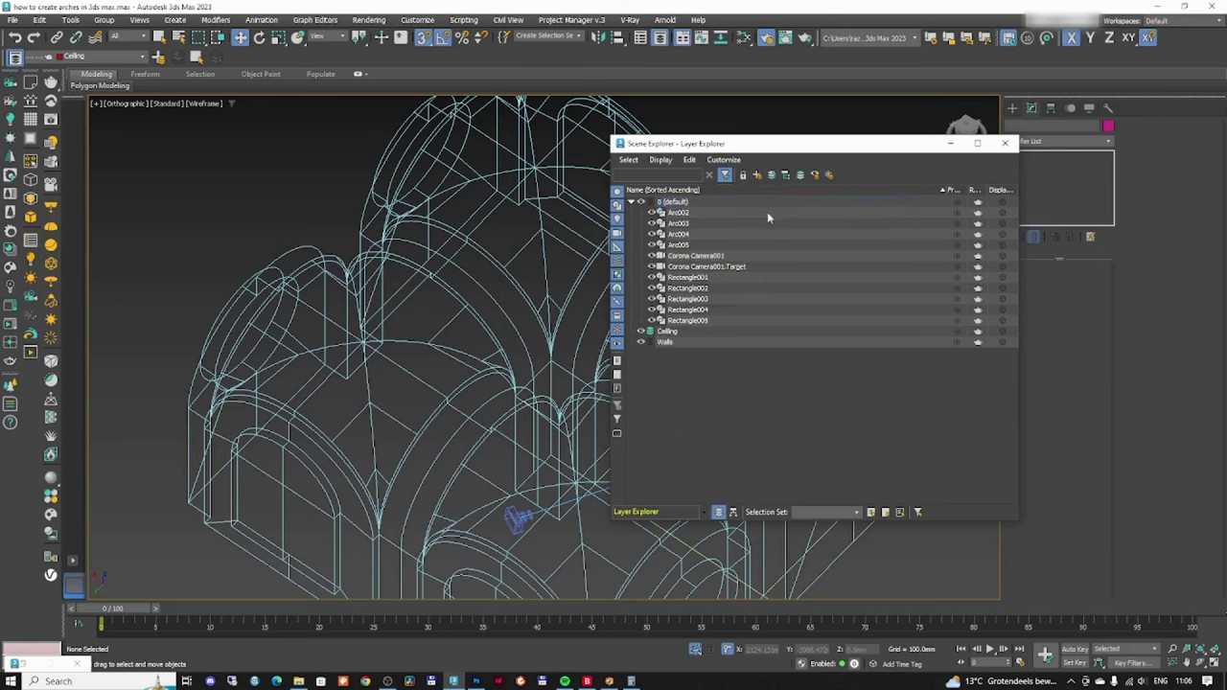
{"action": "left_click", "coordinate": [756, 175]}
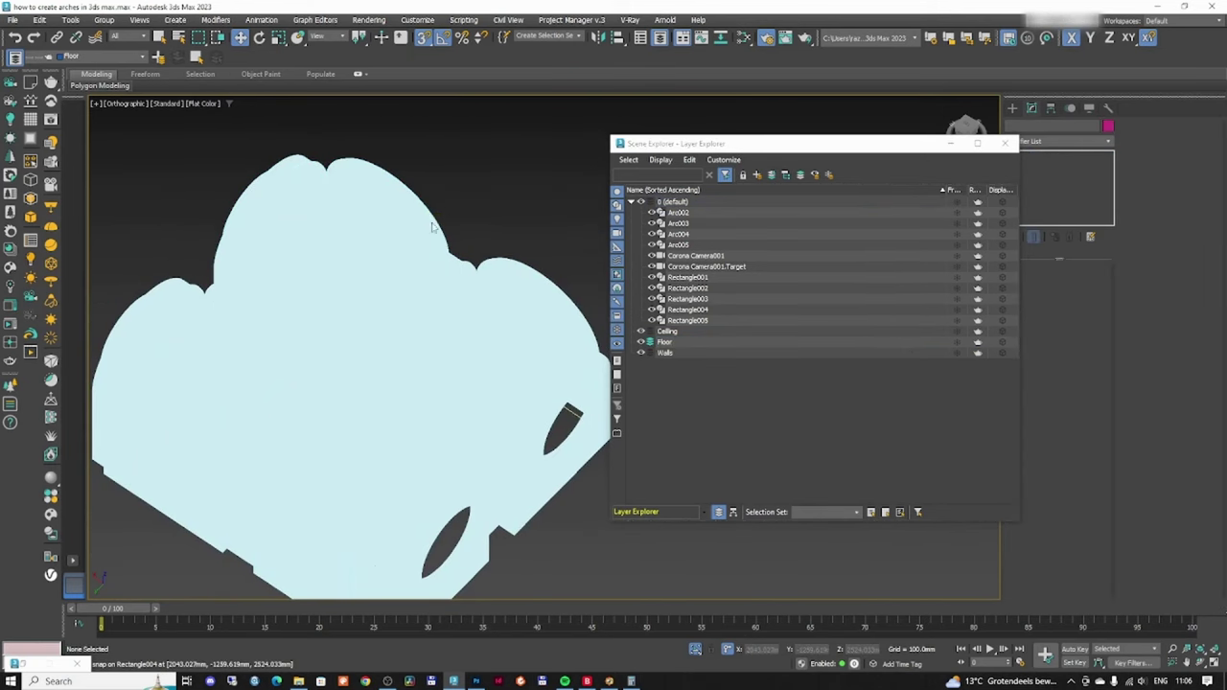
- Move the four vault surfaces, Arc002 to Arc005, into the Ceiling layer and hide that layer
{"action": "left_click", "coordinate": [434, 227]}
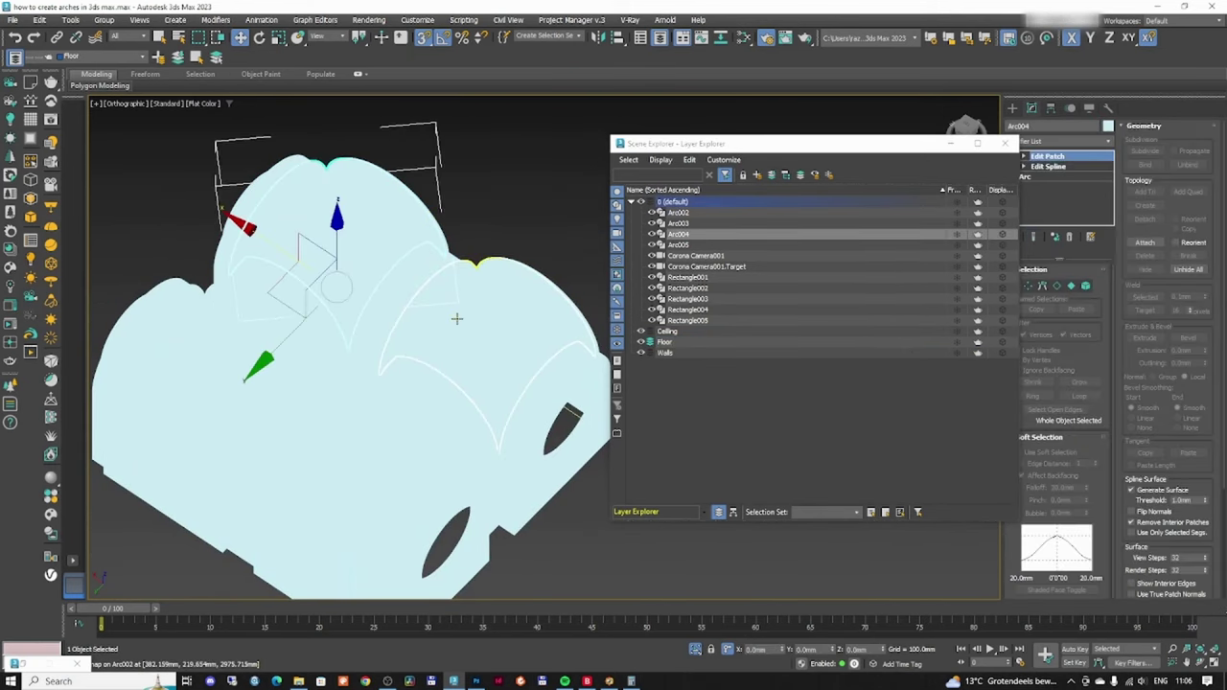
{"action": "left_click", "coordinate": [455, 353], "text": "ctrl"}
{"action": "left_click", "coordinate": [405, 419], "text": "ctrl"}
{"action": "left_click", "coordinate": [288, 378], "text": "ctrl"}
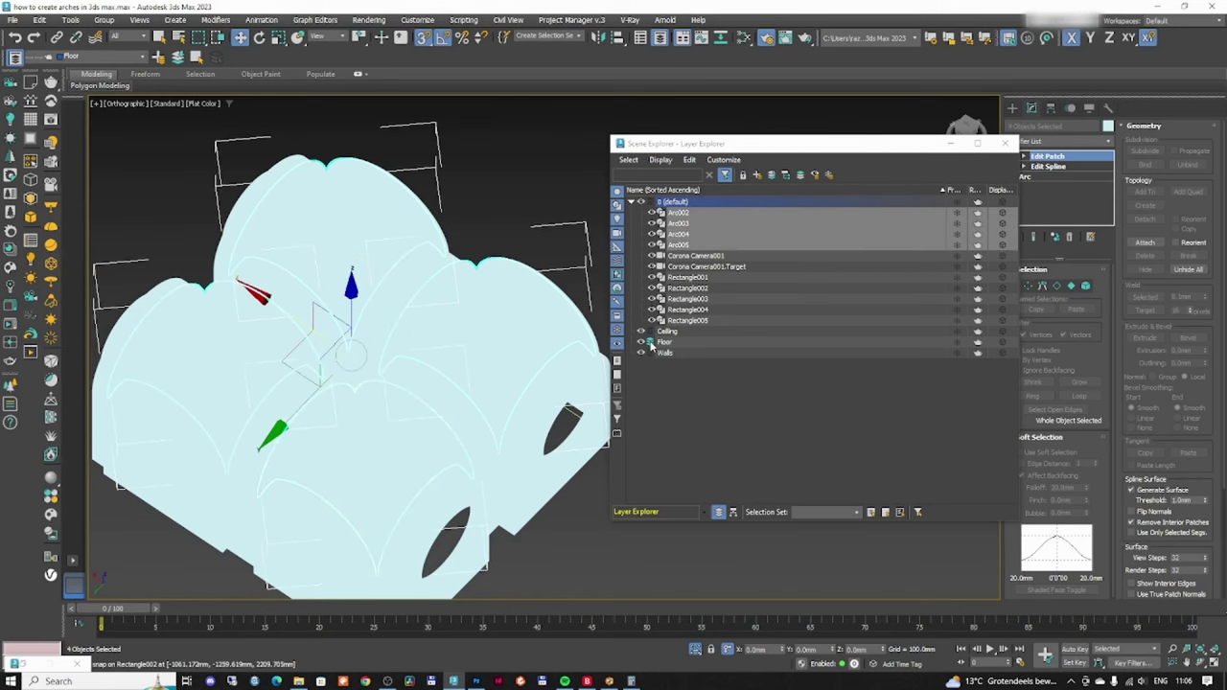
{"action": "key", "text": "Delete"}
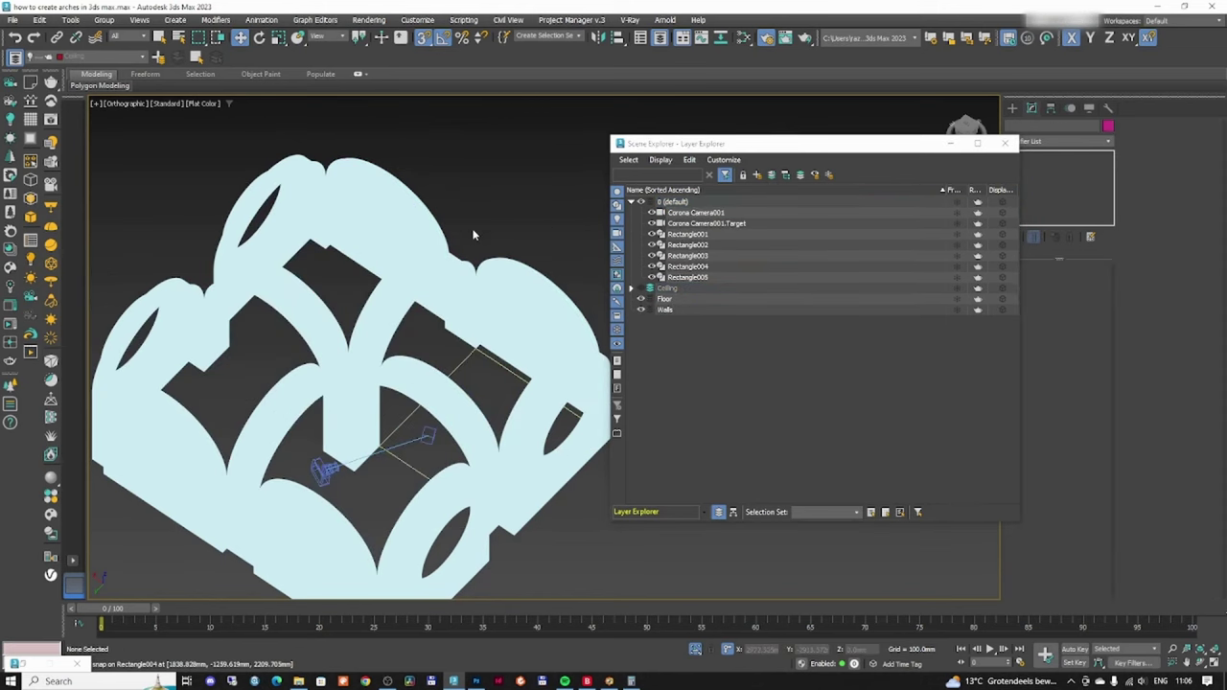
- Move the wall objects Rectangle001 to Rectangle005 from the default layer into the Walls layer
{"action": "left_click", "coordinate": [484, 269]}
{"action": "key", "text": "F3"}
{"action": "scroll", "coordinate": [482, 266], "scroll_direction": "down", "scroll_amount": 5}
{"action": "middle_click_drag", "start_coordinate": [482, 267], "coordinate": [381, 311], "text": "alt"}
{"action": "key", "text": "t"}
{"action": "scroll", "coordinate": [480, 285], "scroll_direction": "down", "scroll_amount": 6}
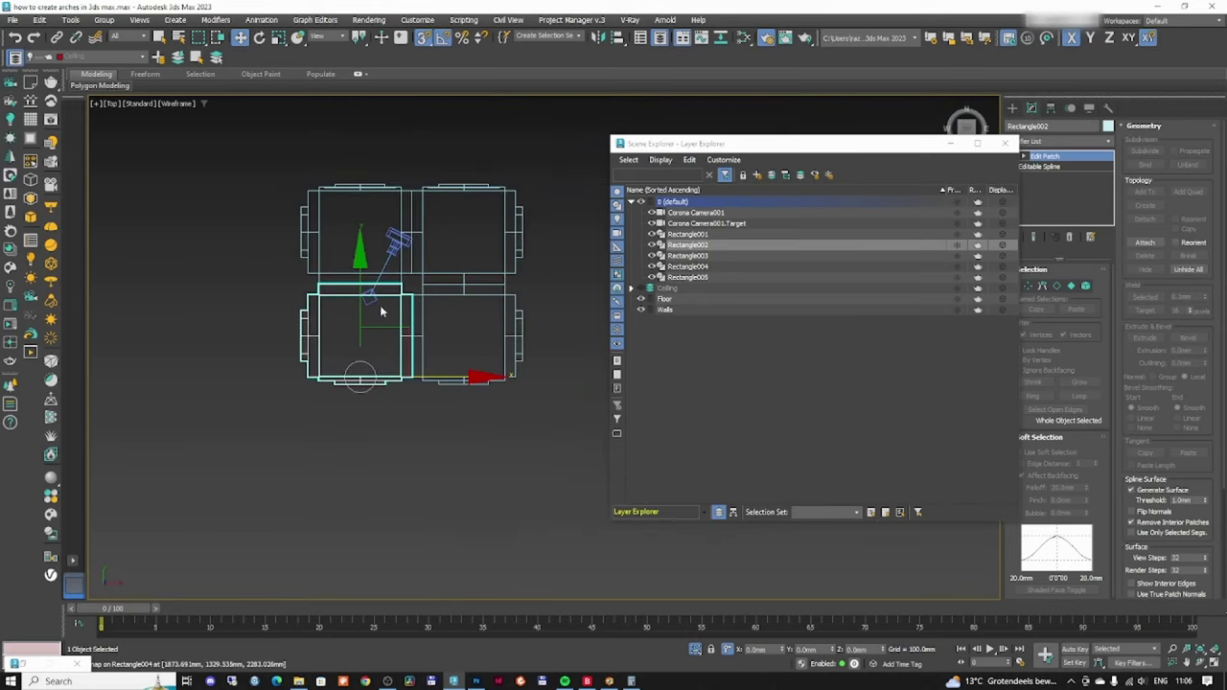
{"action": "left_click", "coordinate": [949, 146]}
{"action": "left_click", "coordinate": [84, 74]}
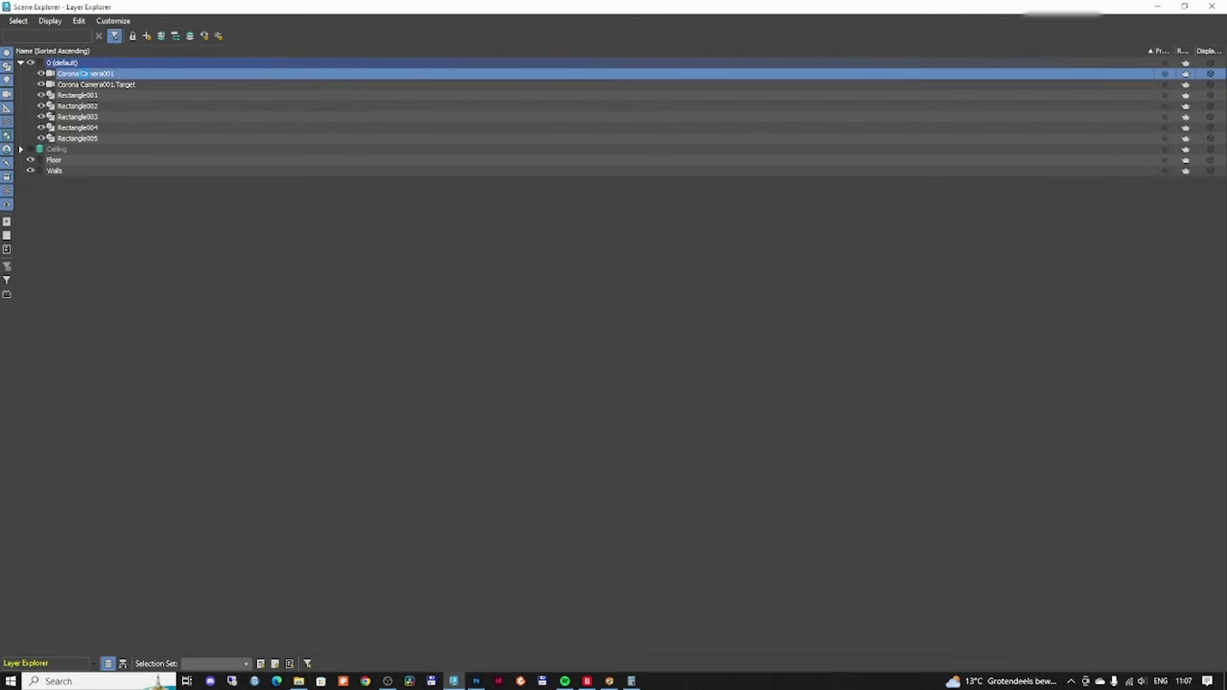
{"action": "left_click", "coordinate": [84, 96]}
{"action": "left_click", "coordinate": [76, 138], "text": "shift"}
{"action": "left_click_drag", "start_coordinate": [77, 138], "coordinate": [55, 170]}
- Create two additional top-level layers named Cameras and Lights
{"action": "left_click", "coordinate": [147, 37]}
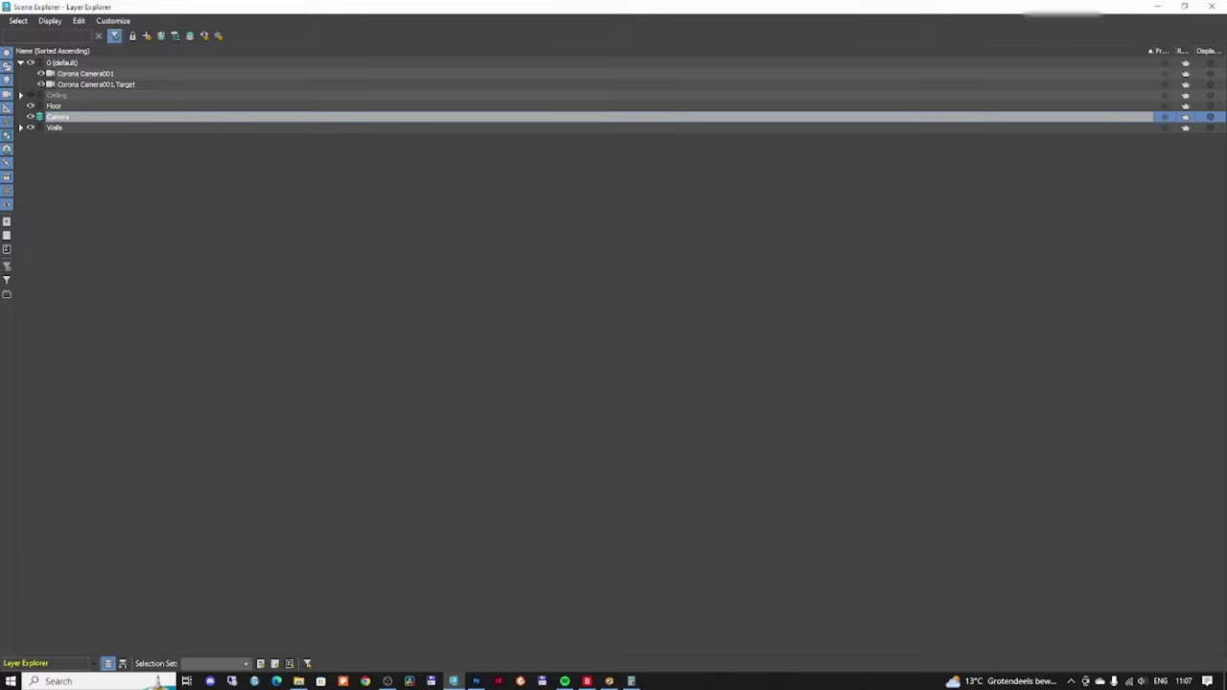
{"action": "key", "text": "Return"}
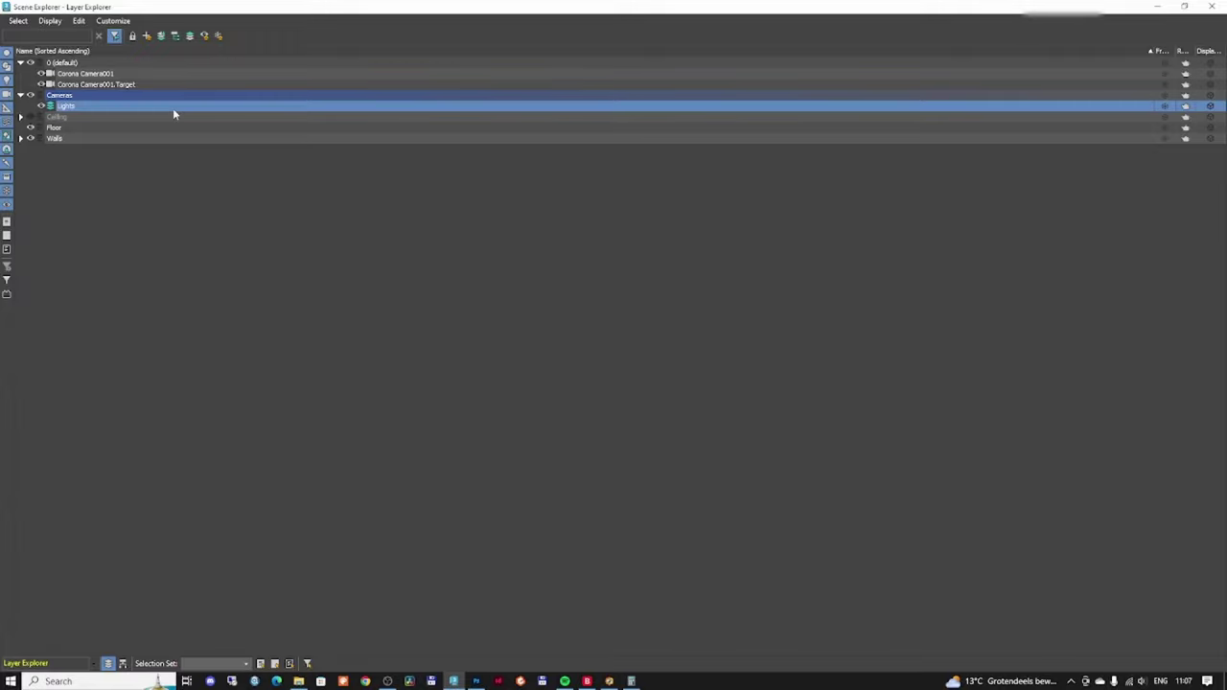
{"action": "left_click_drag", "start_coordinate": [173, 103], "coordinate": [41, 175]}
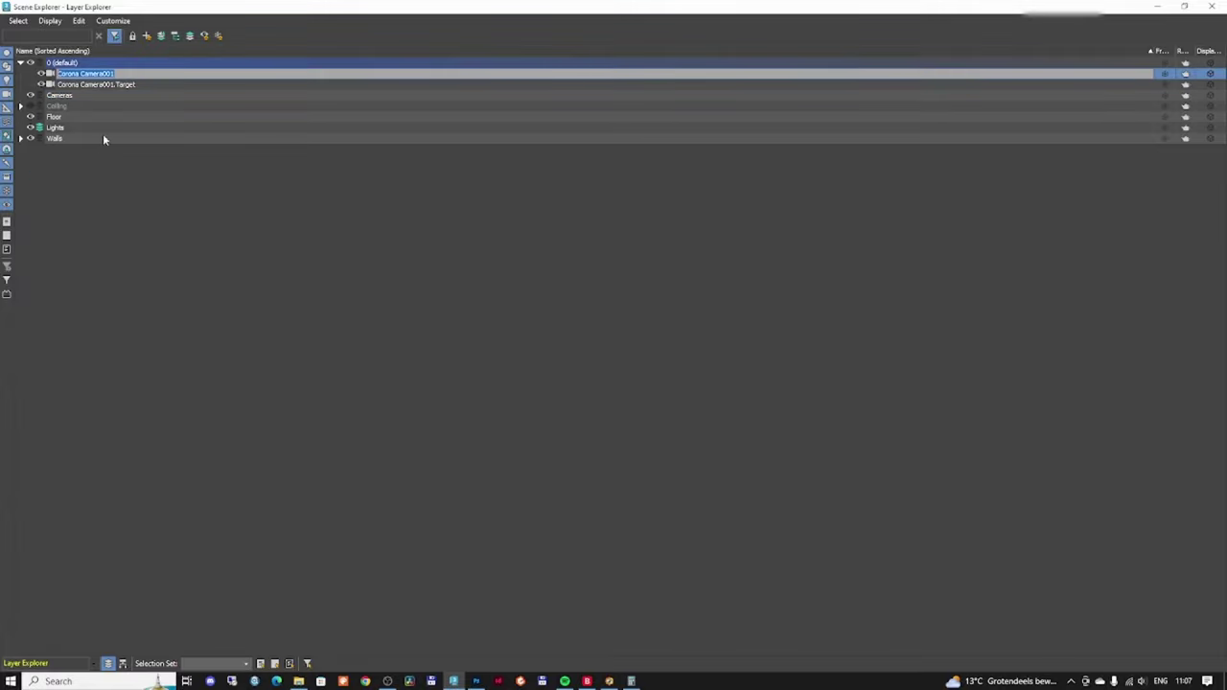
- Move Corona Camera001 and its target from the default layer into the Cameras layer
{"action": "left_click", "coordinate": [98, 210]}
{"action": "left_click", "coordinate": [81, 75]}
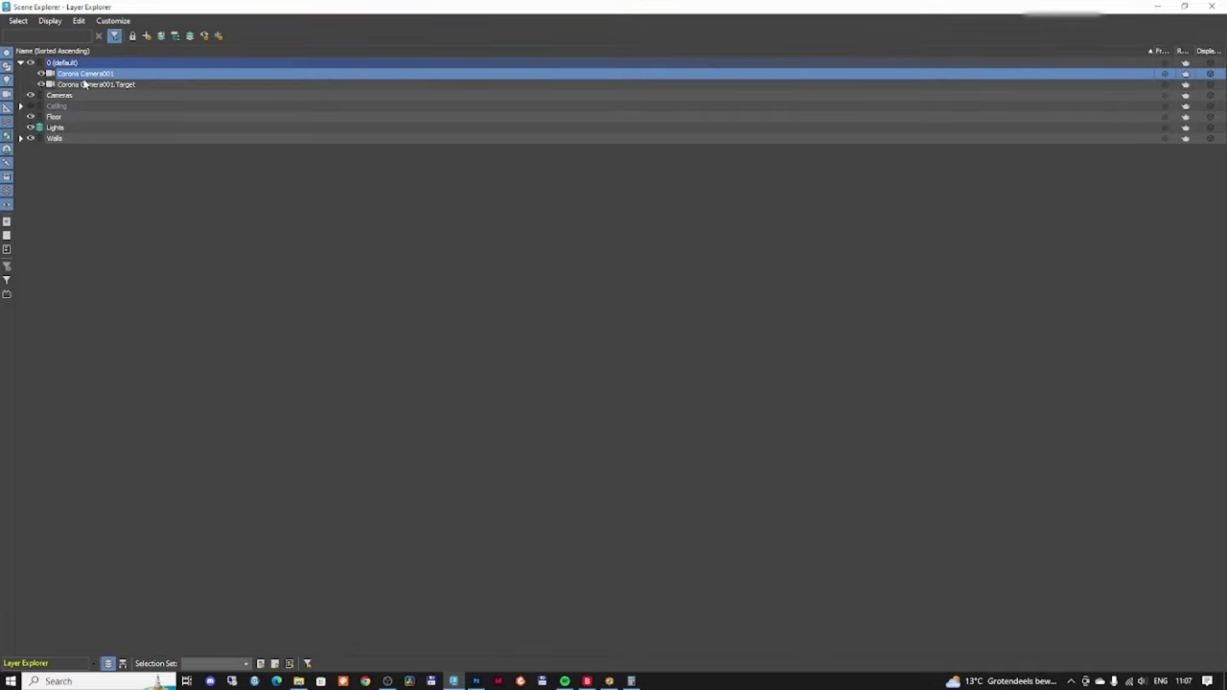
{"action": "left_click", "coordinate": [90, 87], "text": "ctrl"}
{"action": "left_click_drag", "start_coordinate": [67, 108], "coordinate": [115, 97]}
- Collapse the Cameras layer, make Floor the active layer, and return to the viewport
{"action": "left_click", "coordinate": [20, 74]}
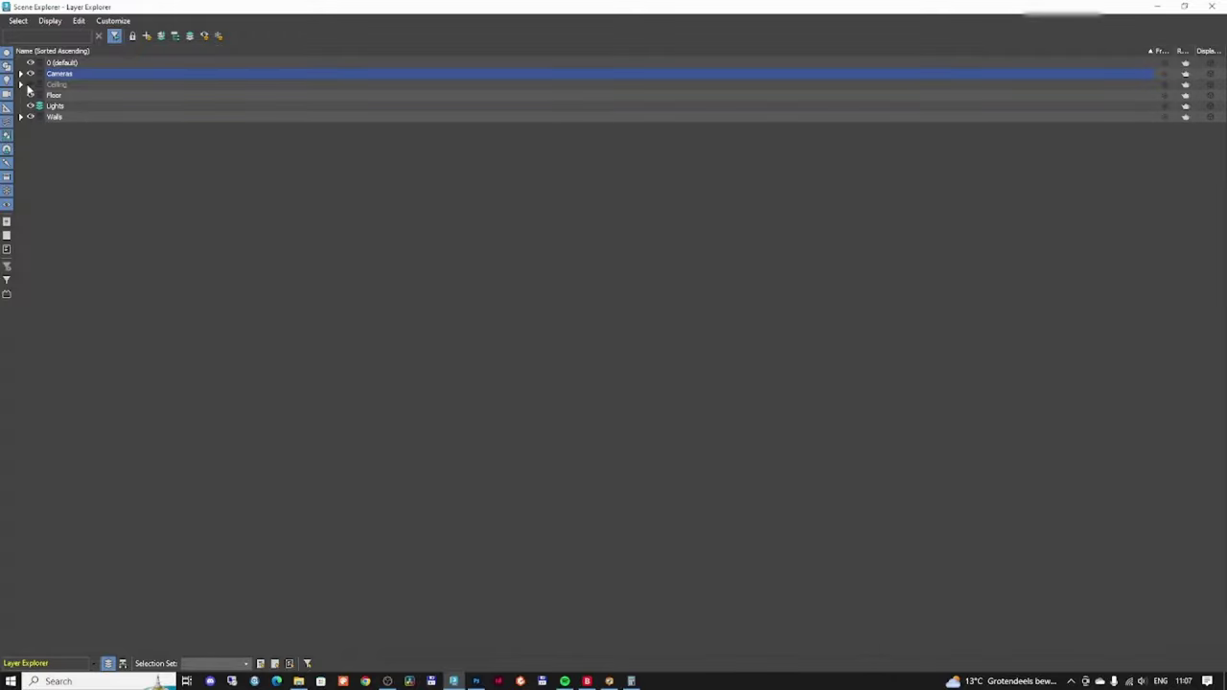
{"action": "left_click", "coordinate": [21, 85]}
{"action": "left_click", "coordinate": [22, 85]}
{"action": "left_click", "coordinate": [55, 96]}
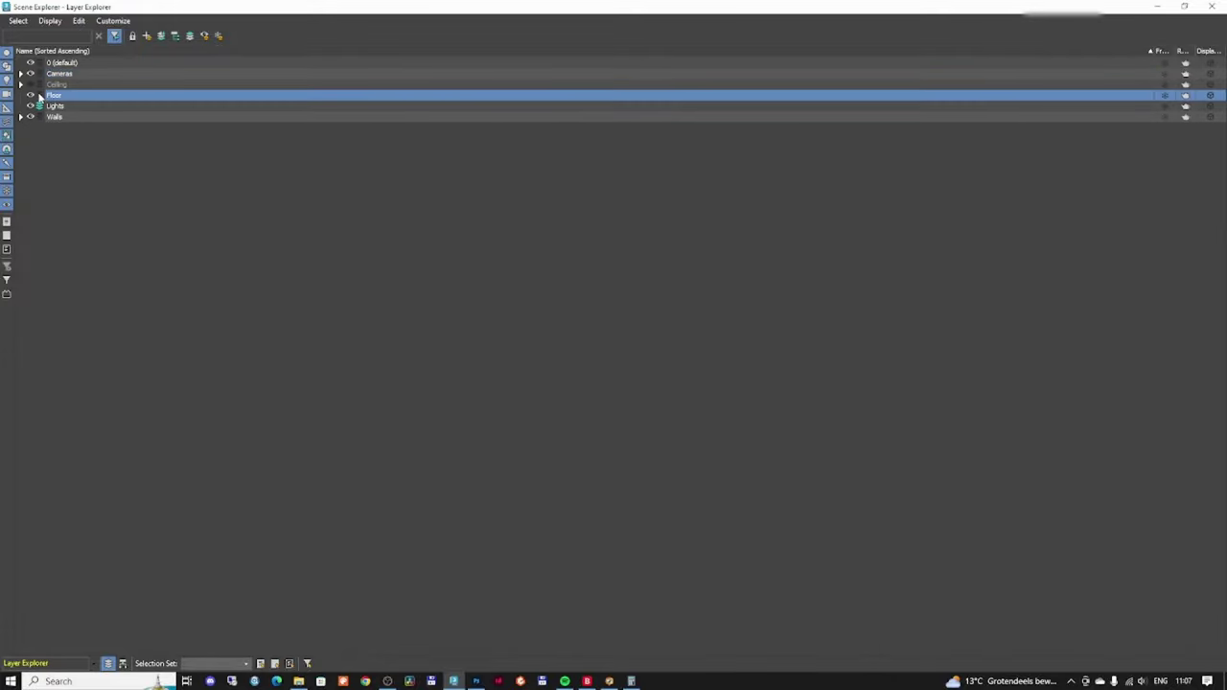
{"action": "left_click", "coordinate": [1157, 13]}
{"action": "scroll", "coordinate": [488, 239], "scroll_direction": "up", "scroll_amount": 5}
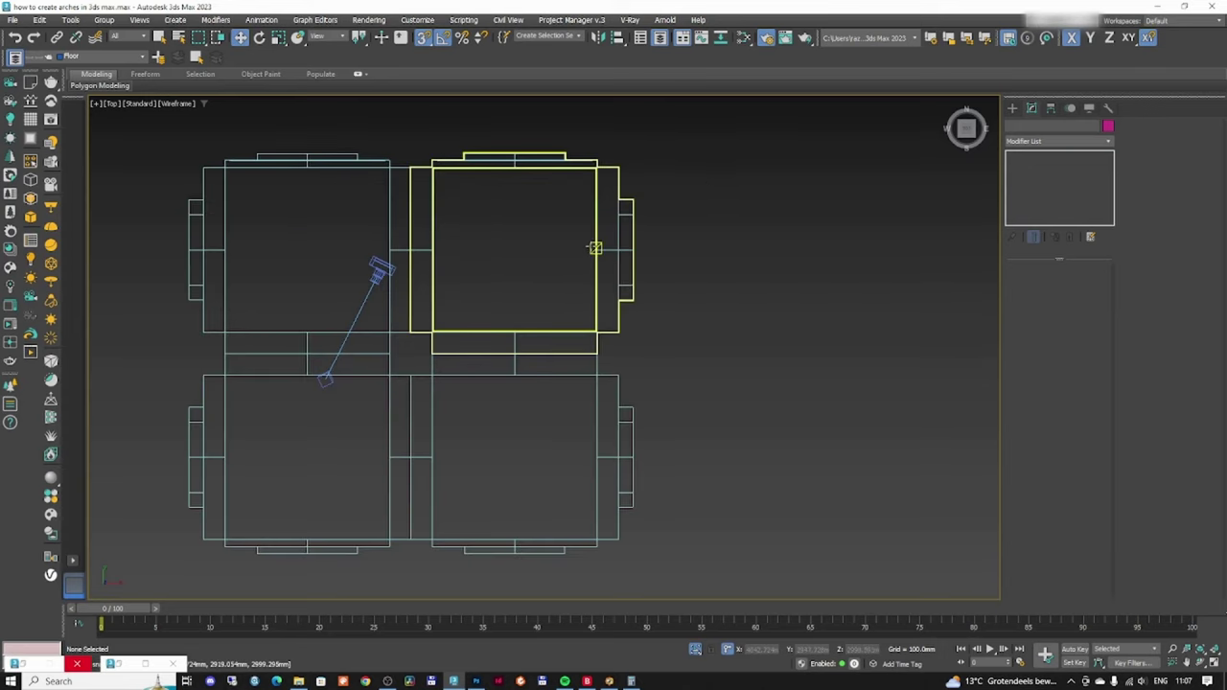
{"action": "left_click", "coordinate": [1012, 109]}
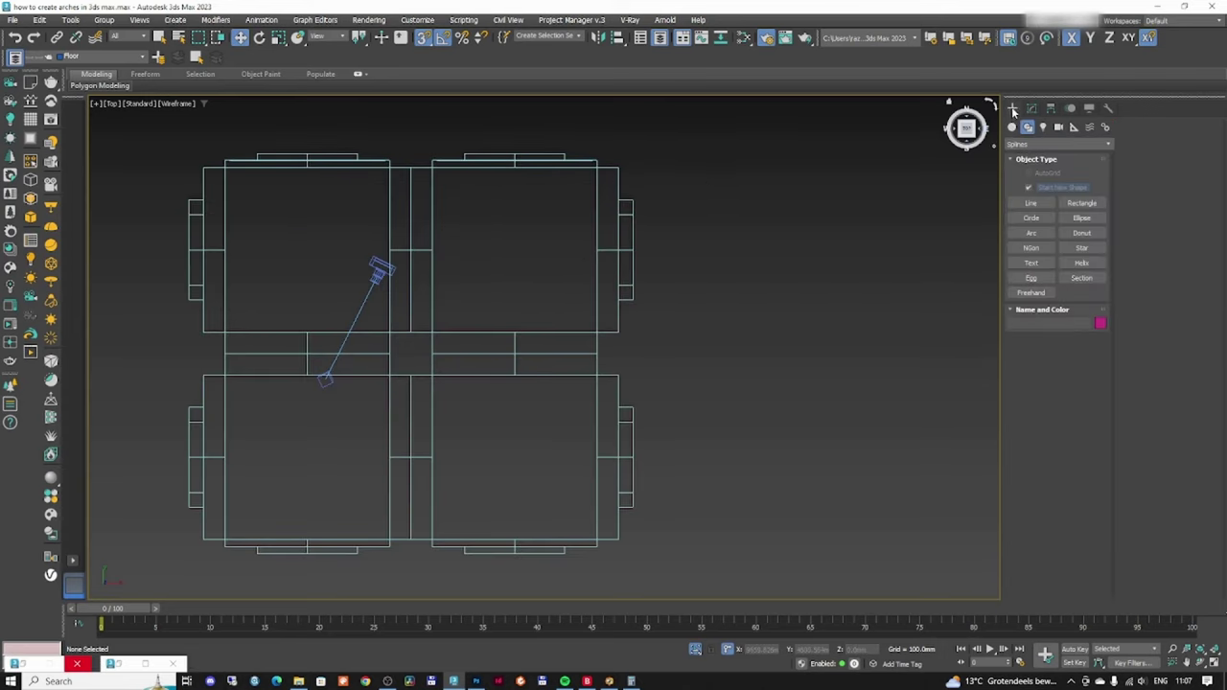
{"action": "left_click", "coordinate": [1030, 203]}
{"action": "scroll", "coordinate": [470, 193], "scroll_direction": "up", "scroll_amount": 3}
{"action": "scroll", "coordinate": [472, 181], "scroll_direction": "up", "scroll_amount": 8}
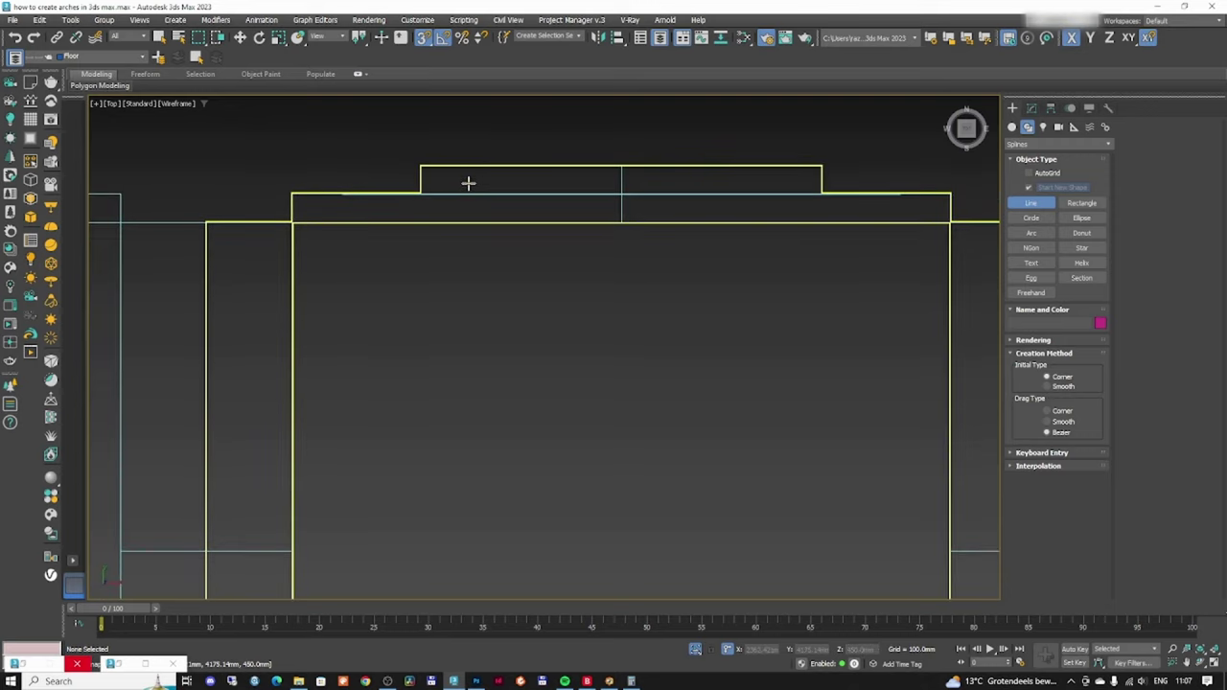
{"action": "scroll", "coordinate": [345, 211], "scroll_direction": "up", "scroll_amount": 4}
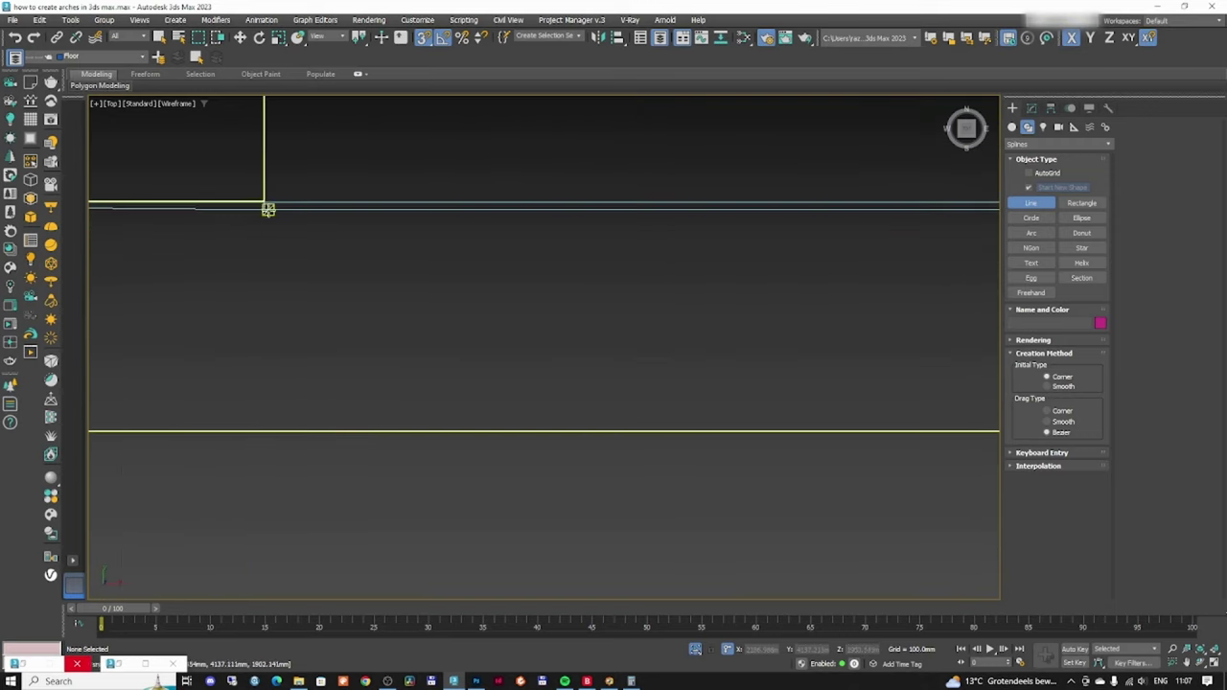
{"action": "scroll", "coordinate": [291, 243], "scroll_direction": "down", "scroll_amount": 8}
{"action": "right_click", "coordinate": [445, 222]}
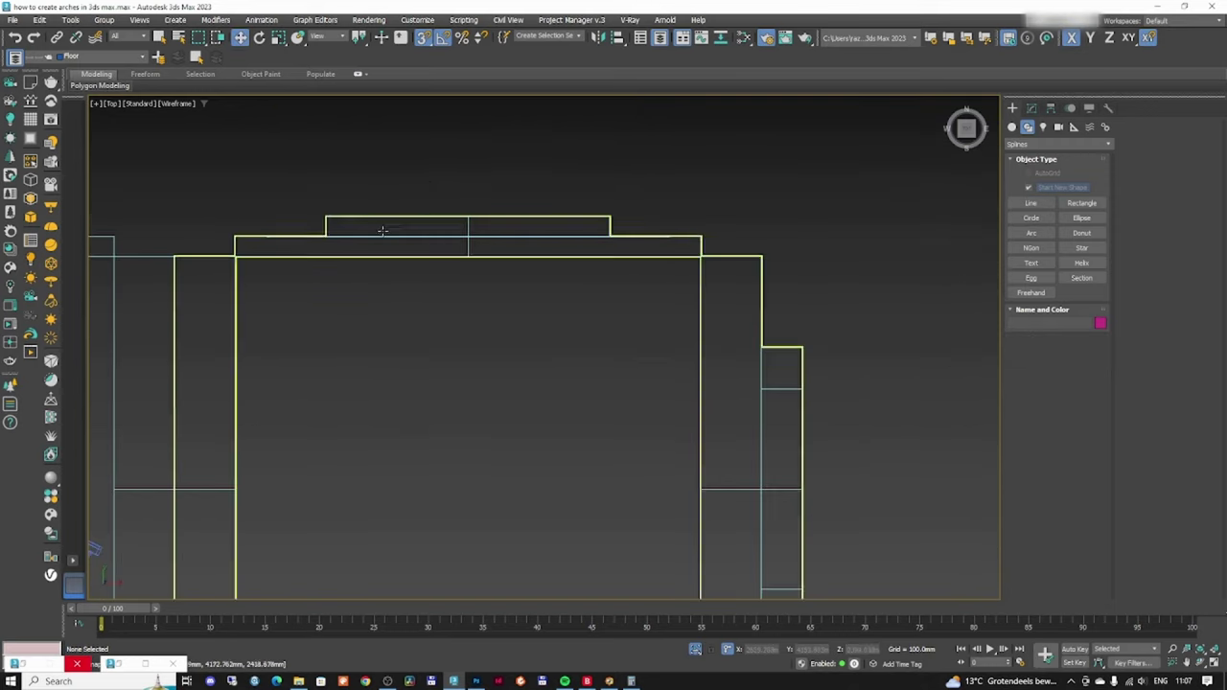
- Move the misaligned base vertices of the niche in Rectangle005's spline along Y so they line up with the wall edge
{"action": "scroll", "coordinate": [382, 231], "scroll_direction": "up", "scroll_amount": 3}
{"action": "left_click", "coordinate": [566, 223]}
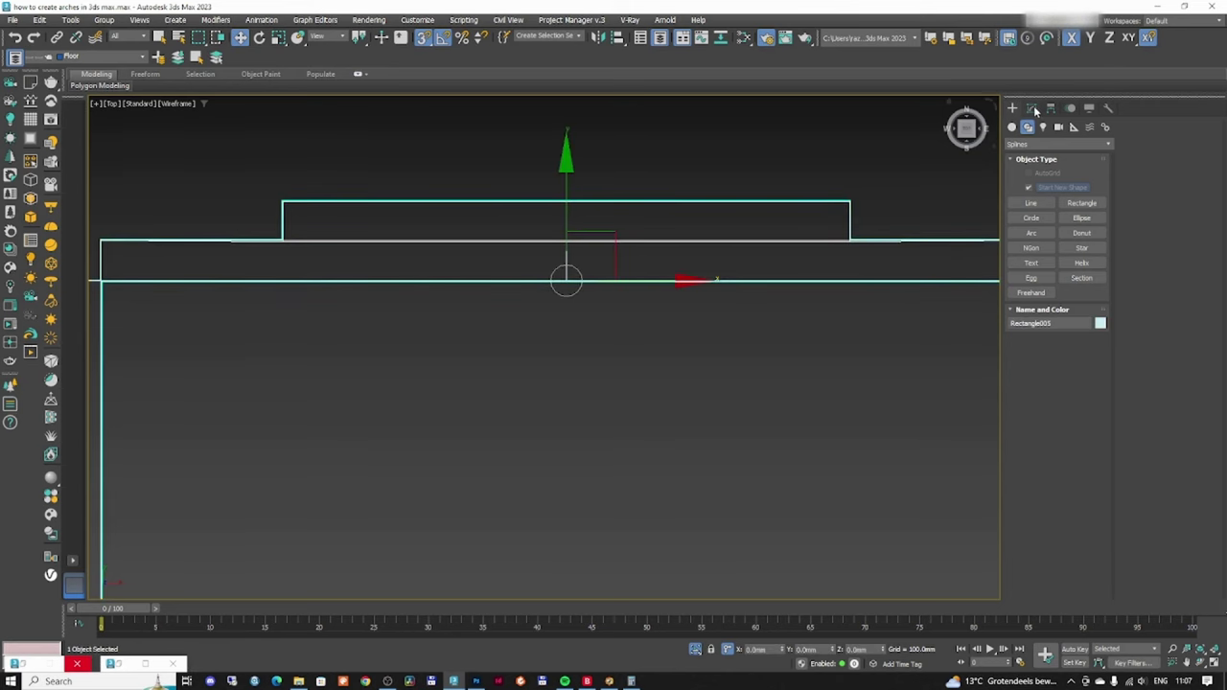
{"action": "left_click", "coordinate": [1032, 108]}
{"action": "left_click", "coordinate": [1013, 157]}
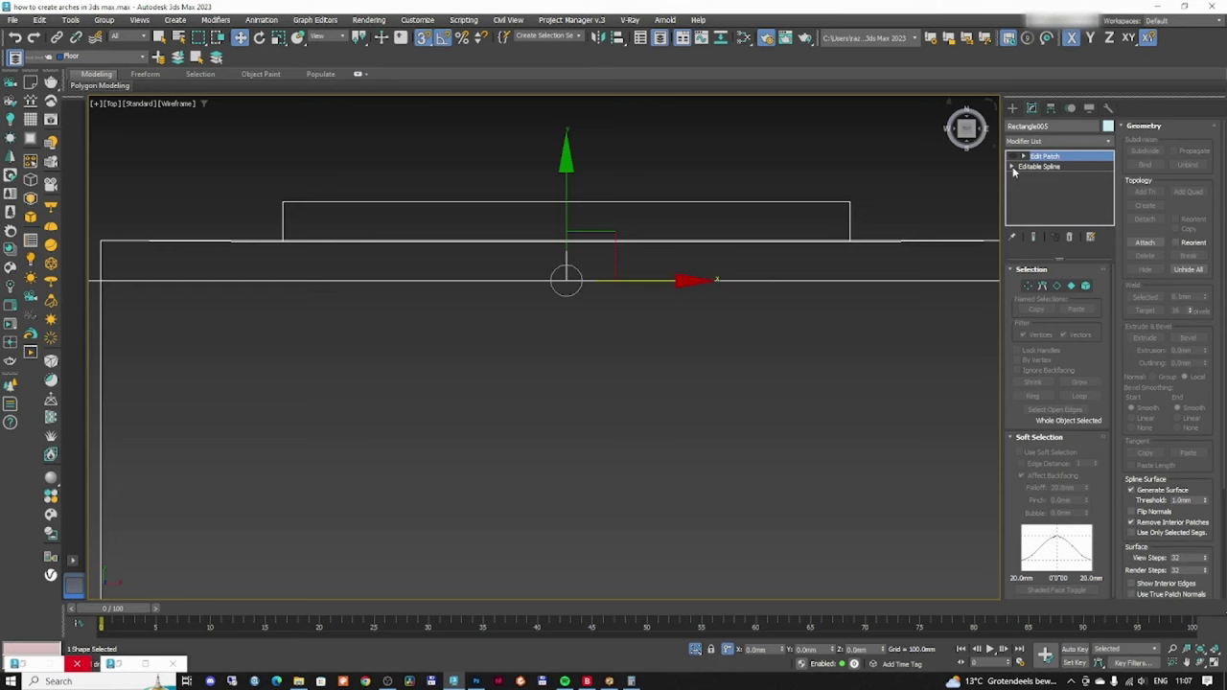
{"action": "left_click", "coordinate": [1034, 179]}
{"action": "scroll", "coordinate": [797, 287], "scroll_direction": "up", "scroll_amount": 5}
{"action": "scroll", "coordinate": [781, 307], "scroll_direction": "down", "scroll_amount": 3}
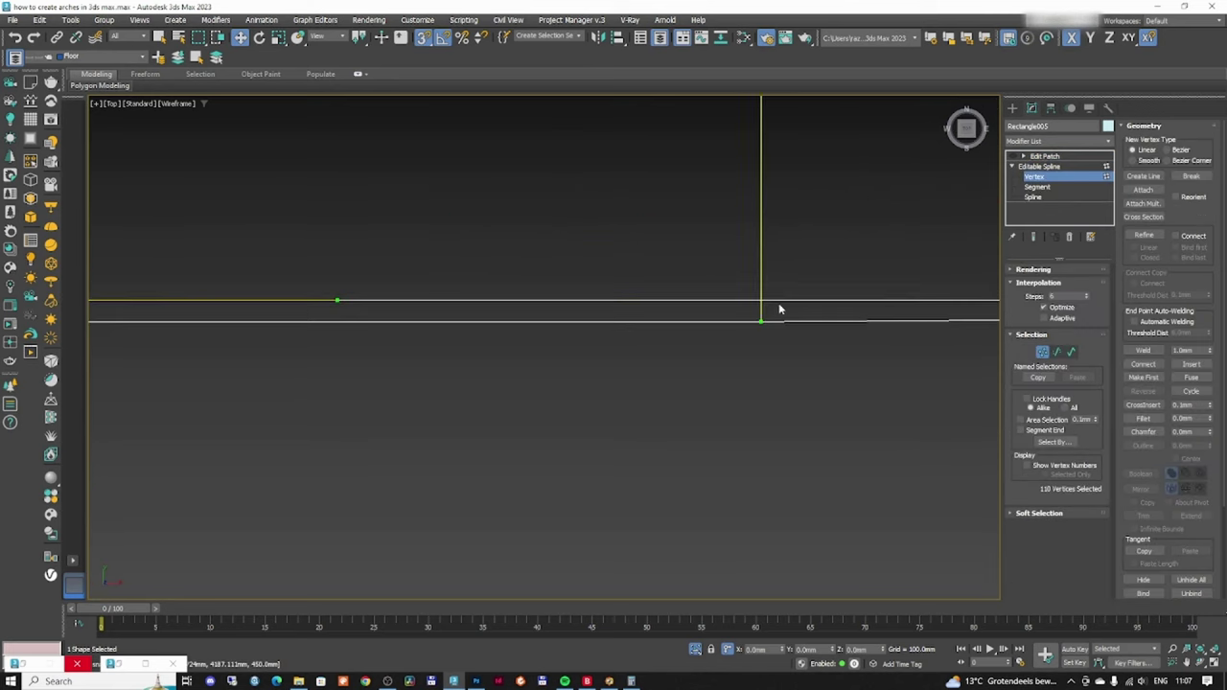
{"action": "left_click", "coordinate": [781, 301]}
{"action": "scroll", "coordinate": [786, 303], "scroll_direction": "up", "scroll_amount": 4}
{"action": "scroll", "coordinate": [767, 301], "scroll_direction": "down", "scroll_amount": 1}
{"action": "middle_click_drag", "start_coordinate": [757, 299], "coordinate": [466, 306]}
{"action": "mouse_move", "coordinate": [458, 297]}
{"action": "left_mouse_down"}
{"action": "mouse_move", "coordinate": [445, 294]}
{"action": "mouse_move", "coordinate": [451, 309]}
{"action": "left_mouse_up"}
{"action": "scroll", "coordinate": [445, 295], "scroll_direction": "down", "scroll_amount": 4}
{"action": "scroll", "coordinate": [490, 349], "scroll_direction": "up", "scroll_amount": 8}
{"action": "scroll", "coordinate": [458, 308], "scroll_direction": "down", "scroll_amount": 5}
{"action": "scroll", "coordinate": [550, 316], "scroll_direction": "up", "scroll_amount": 5}
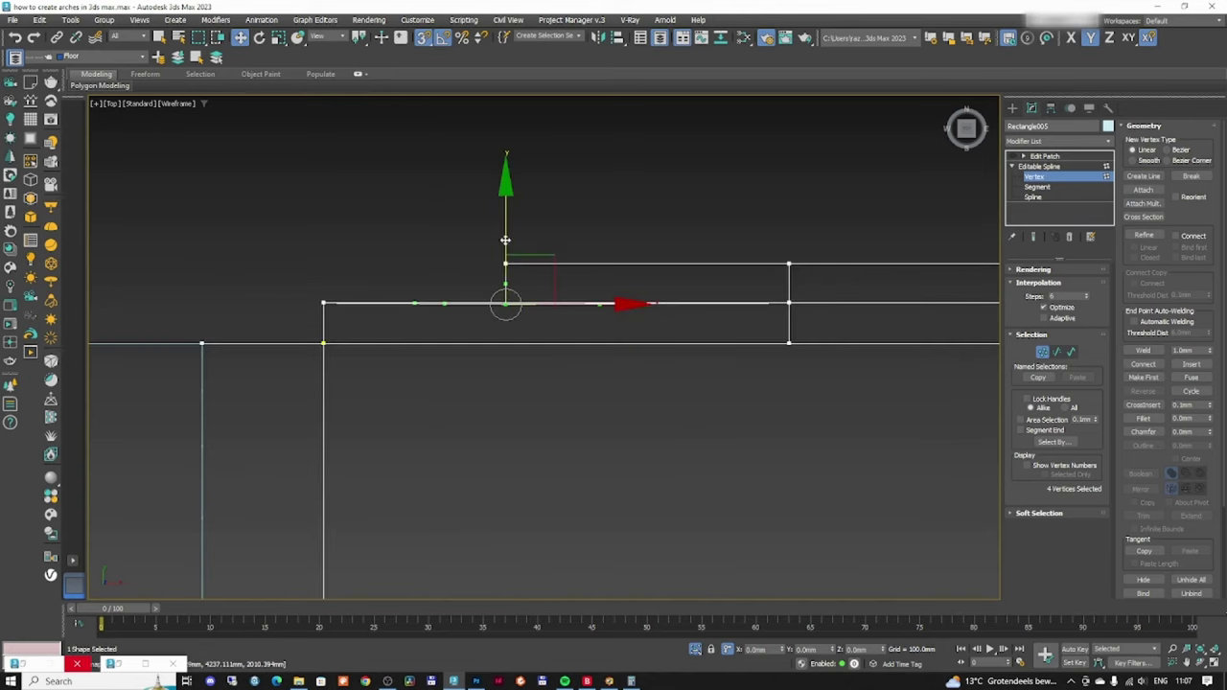
{"action": "scroll", "coordinate": [692, 314], "scroll_direction": "down", "scroll_amount": 5}
{"action": "scroll", "coordinate": [661, 315], "scroll_direction": "up", "scroll_amount": 4}
{"action": "left_click", "coordinate": [1041, 352]}
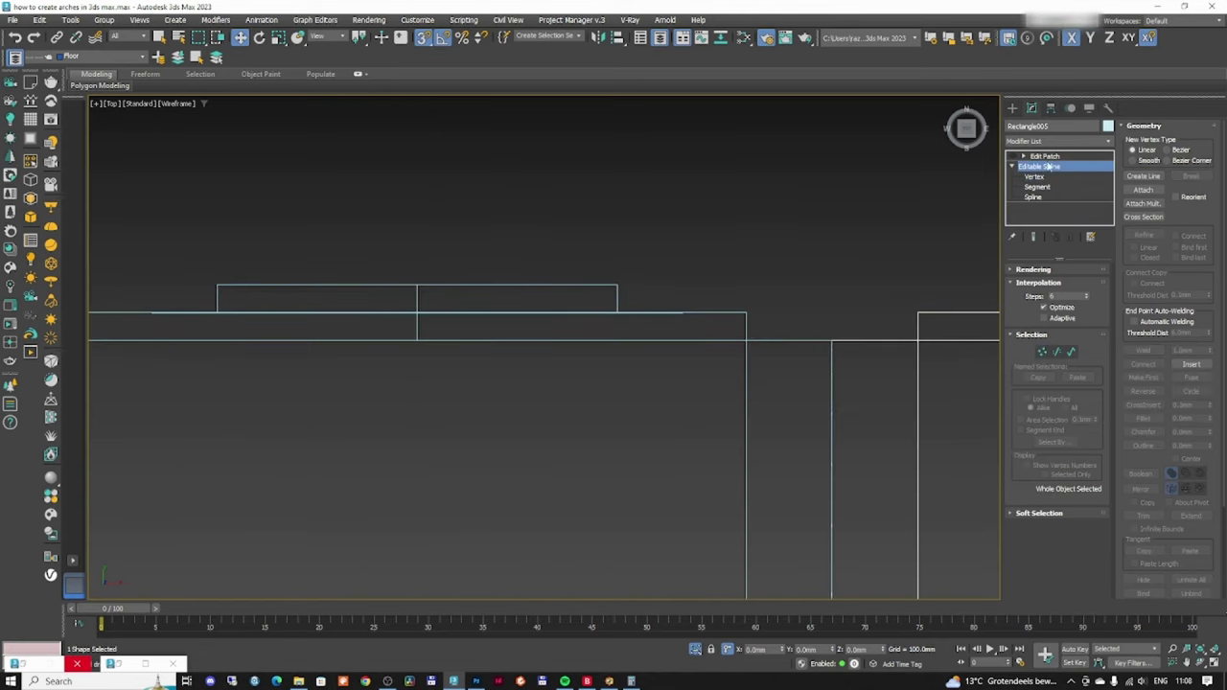
- Align the misaligned niche base vertices of Rectangle003's spline with the wall edge along Y, and return to its Edit Patch level
{"action": "left_click", "coordinate": [742, 268]}
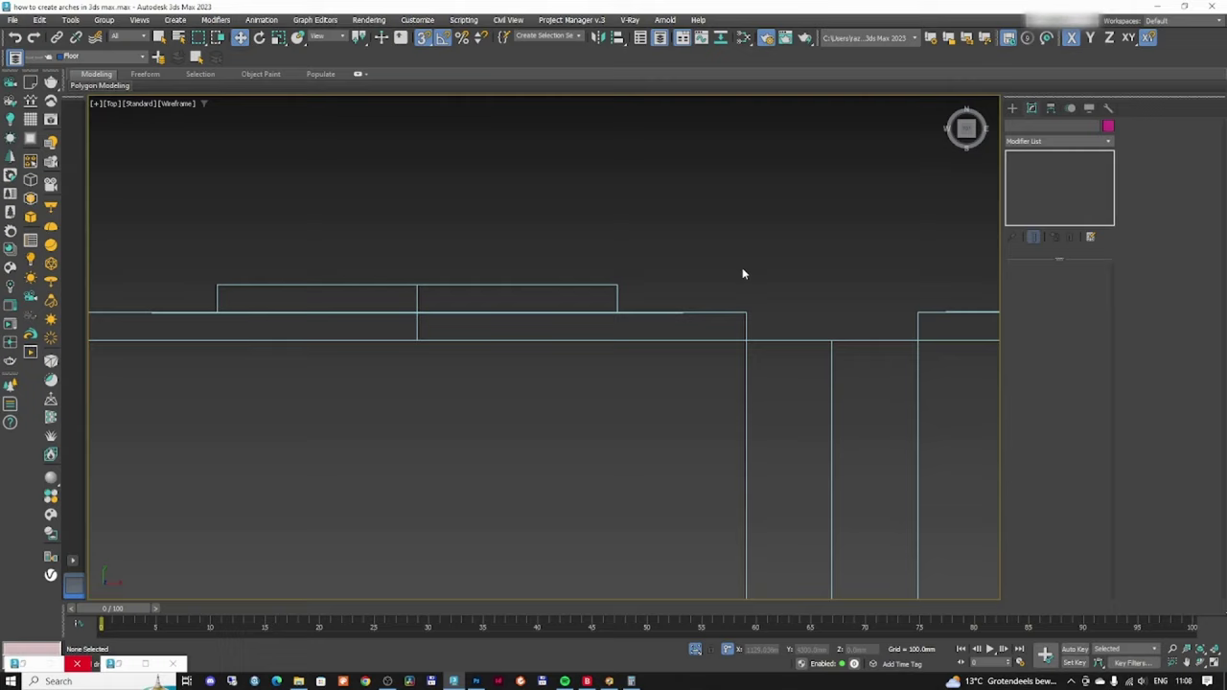
{"action": "left_click", "coordinate": [680, 311]}
{"action": "key", "text": "1"}
{"action": "scroll", "coordinate": [586, 323], "scroll_direction": "up", "scroll_amount": 6}
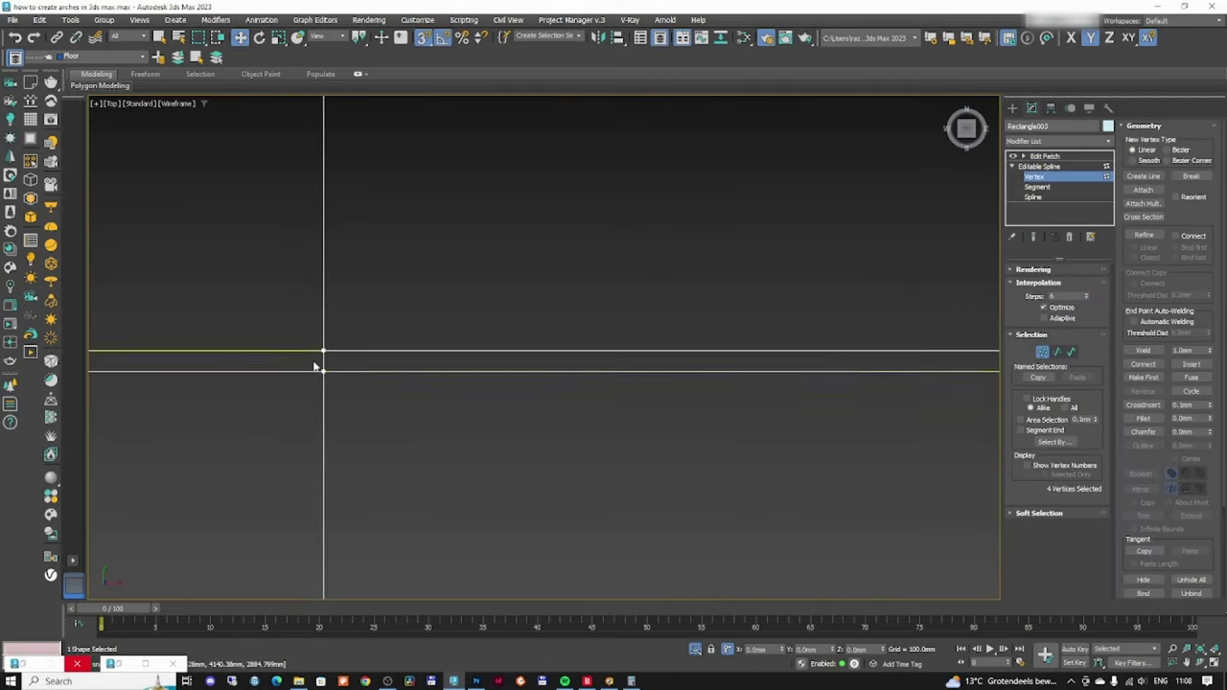
{"action": "left_click_drag", "start_coordinate": [313, 366], "coordinate": [336, 380], "text": "ctrl"}
{"action": "scroll", "coordinate": [326, 370], "scroll_direction": "down", "scroll_amount": 9}
{"action": "scroll", "coordinate": [159, 372], "scroll_direction": "up", "scroll_amount": 6}
{"action": "left_click_drag", "start_coordinate": [202, 380], "coordinate": [144, 368], "text": "ctrl"}
{"action": "scroll", "coordinate": [172, 371], "scroll_direction": "down", "scroll_amount": 6}
{"action": "left_click_drag", "start_coordinate": [176, 288], "coordinate": [551, 370]}
{"action": "scroll", "coordinate": [534, 362], "scroll_direction": "down", "scroll_amount": 3}
{"action": "scroll", "coordinate": [597, 355], "scroll_direction": "up", "scroll_amount": 1}
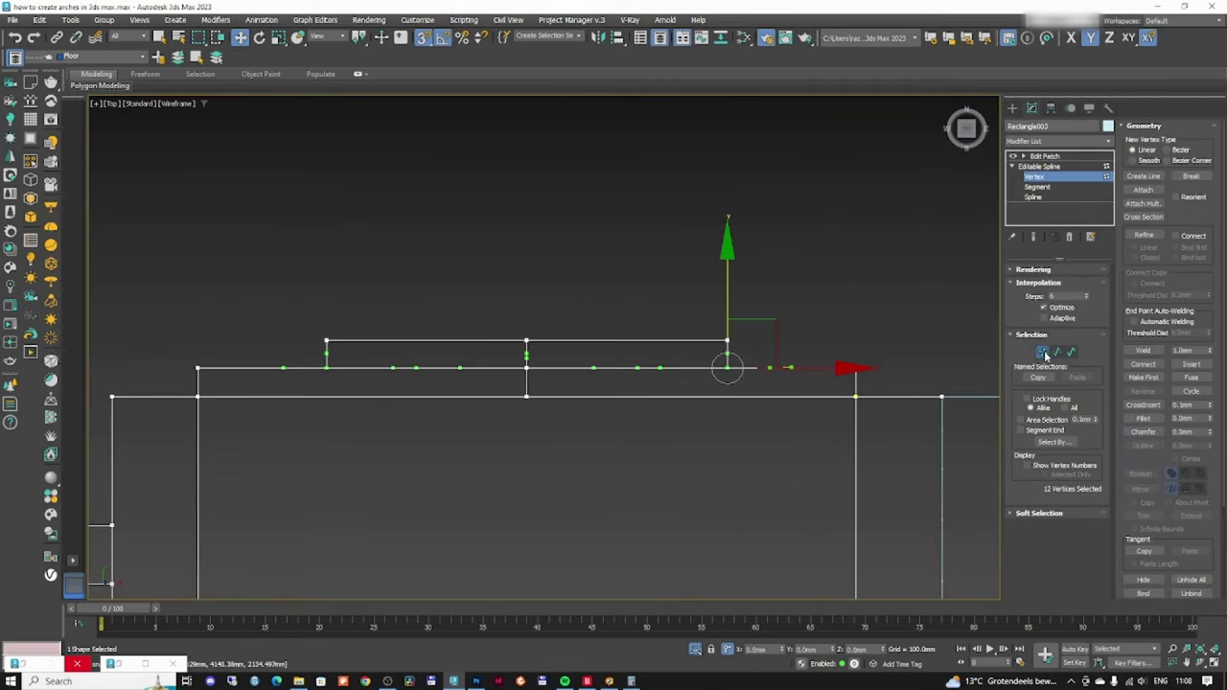
{"action": "left_click", "coordinate": [1044, 352]}
{"action": "left_click", "coordinate": [1045, 157]}
- Activate the Line tool and set snapping to 2.5D
{"action": "key", "text": "F3"}
{"action": "mouse_move", "coordinate": [573, 450]}
{"action": "middle_mouse_down", "text": "alt"}
{"action": "mouse_move", "coordinate": [569, 320]}
{"action": "mouse_move", "coordinate": [488, 304]}
{"action": "mouse_move", "coordinate": [516, 322]}
{"action": "mouse_move", "coordinate": [511, 356]}
{"action": "mouse_move", "coordinate": [503, 346]}
{"action": "middle_mouse_up", "text": "alt"}
{"action": "scroll", "coordinate": [488, 303], "scroll_direction": "down", "scroll_amount": 2}
{"action": "key", "text": "F3"}
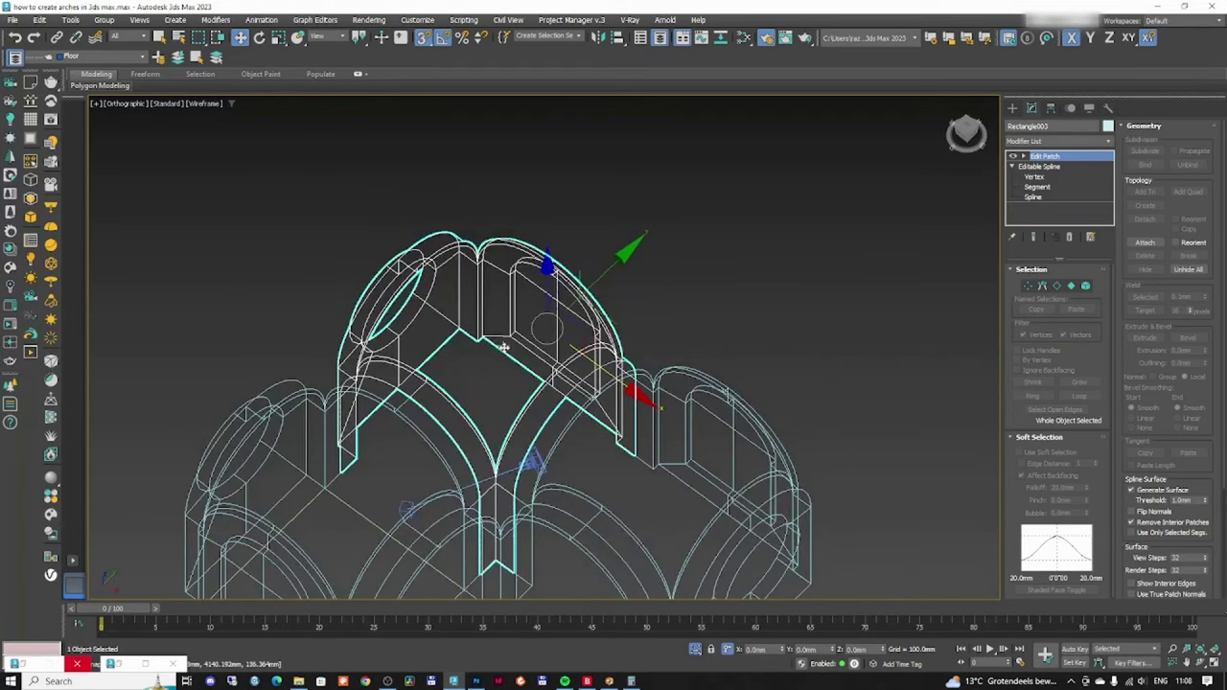
{"action": "middle_click_drag", "start_coordinate": [675, 480], "coordinate": [638, 365]}
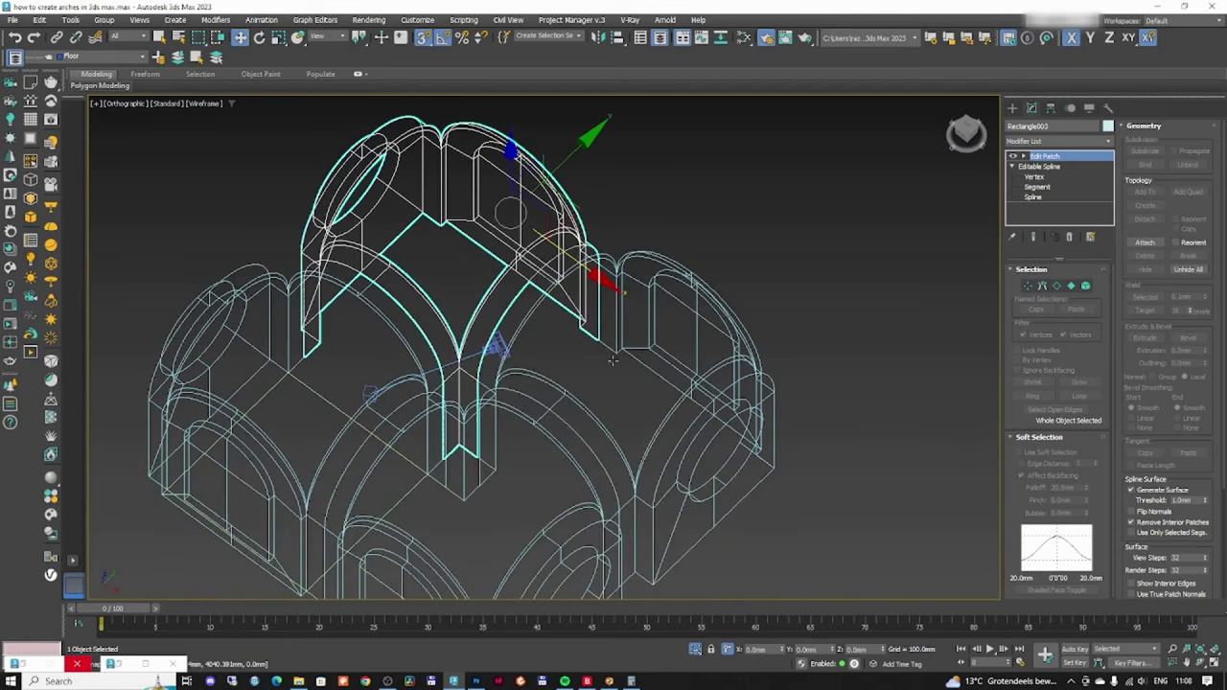
{"action": "middle_click_drag", "start_coordinate": [659, 553], "coordinate": [248, 425]}
{"action": "left_click", "coordinate": [1013, 107]}
{"action": "middle_click_drag", "start_coordinate": [893, 205], "coordinate": [886, 233]}
{"action": "left_click", "coordinate": [1032, 203]}
{"action": "middle_click_drag", "start_coordinate": [708, 194], "coordinate": [710, 241]}
{"action": "key", "text": "t"}
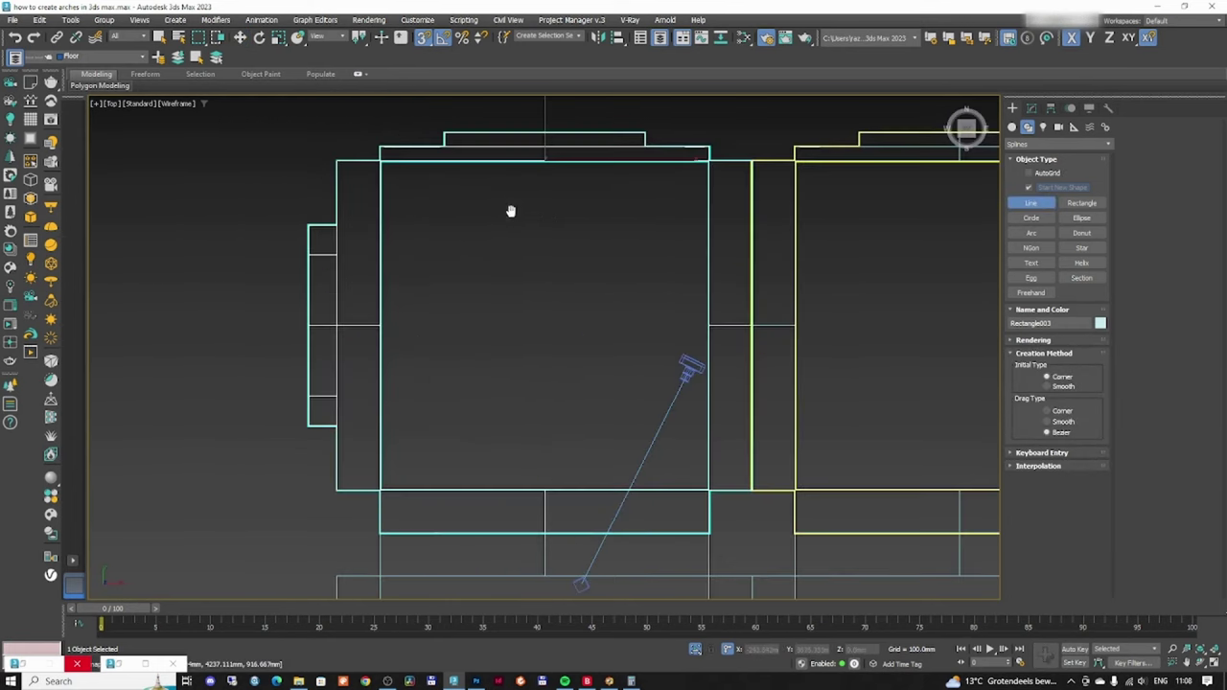
{"action": "scroll", "coordinate": [479, 203], "scroll_direction": "down", "scroll_amount": 1}
{"action": "scroll", "coordinate": [393, 206], "scroll_direction": "up", "scroll_amount": 5}
{"action": "left_click_drag", "start_coordinate": [422, 37], "coordinate": [427, 76]}
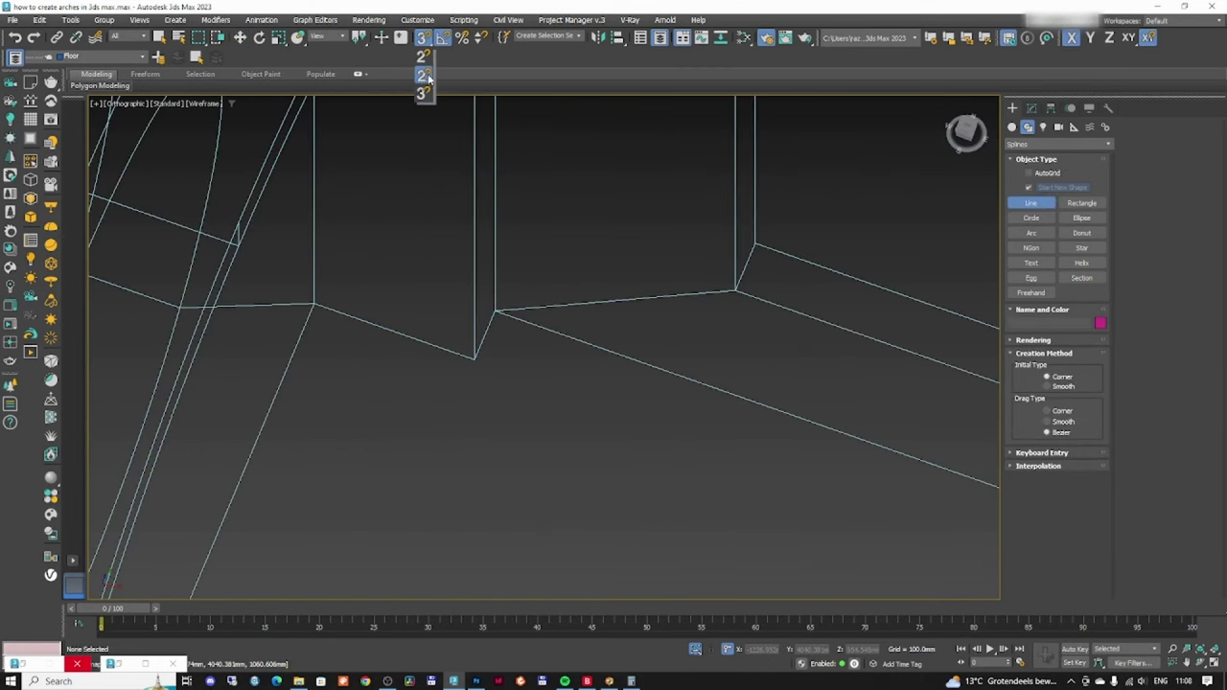
- In the Top view, start a snapped line at the room's upper-left outer corner and trace the first wall corners of the upper-left bay
{"action": "key", "text": "t"}
{"action": "scroll", "coordinate": [452, 202], "scroll_direction": "down", "scroll_amount": 5}
{"action": "middle_click_drag", "start_coordinate": [452, 202], "coordinate": [451, 248]}
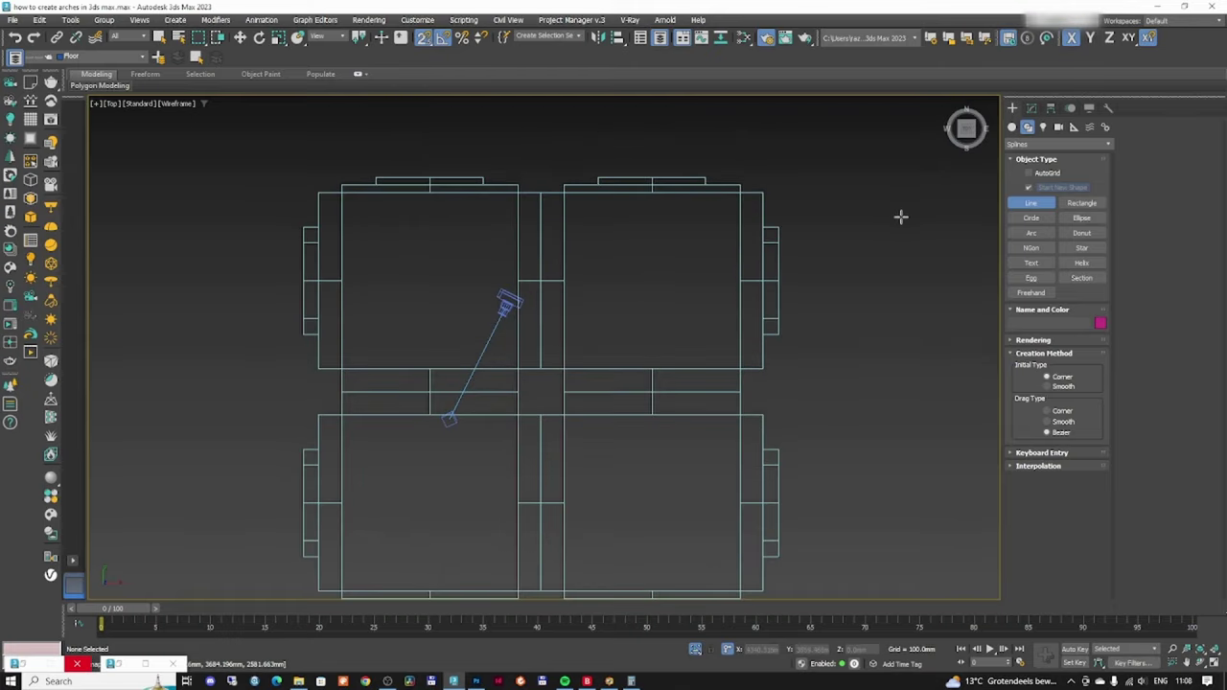
{"action": "scroll", "coordinate": [441, 186], "scroll_direction": "up", "scroll_amount": 4}
{"action": "left_click", "coordinate": [345, 205]}
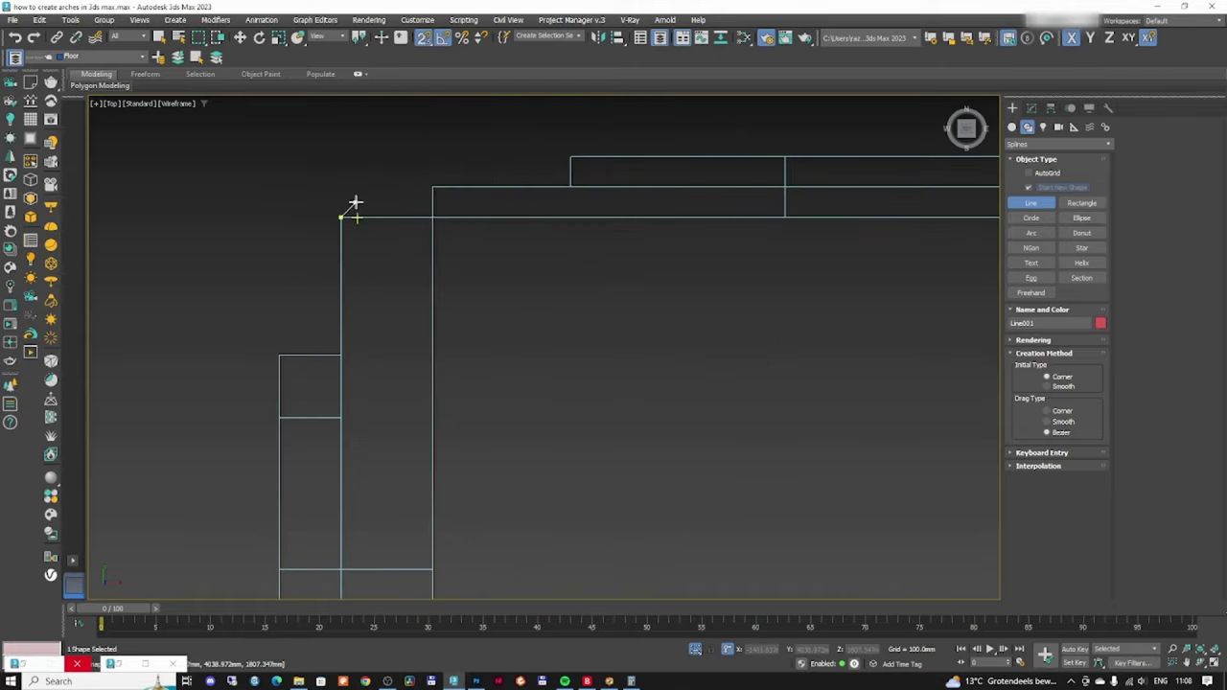
{"action": "scroll", "coordinate": [430, 215], "scroll_direction": "up", "scroll_amount": 4}
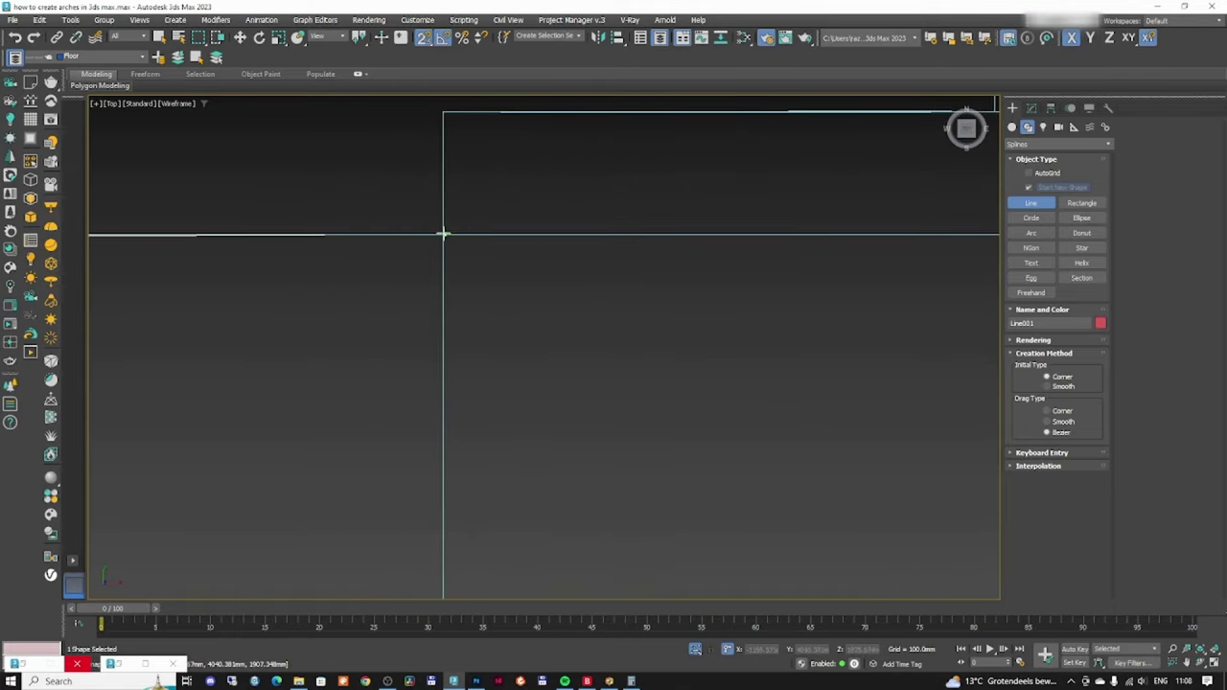
{"action": "left_click", "coordinate": [435, 110]}
{"action": "scroll", "coordinate": [393, 167], "scroll_direction": "down", "scroll_amount": 3}
{"action": "left_click", "coordinate": [684, 150]}
{"action": "scroll", "coordinate": [705, 195], "scroll_direction": "up", "scroll_amount": 3}
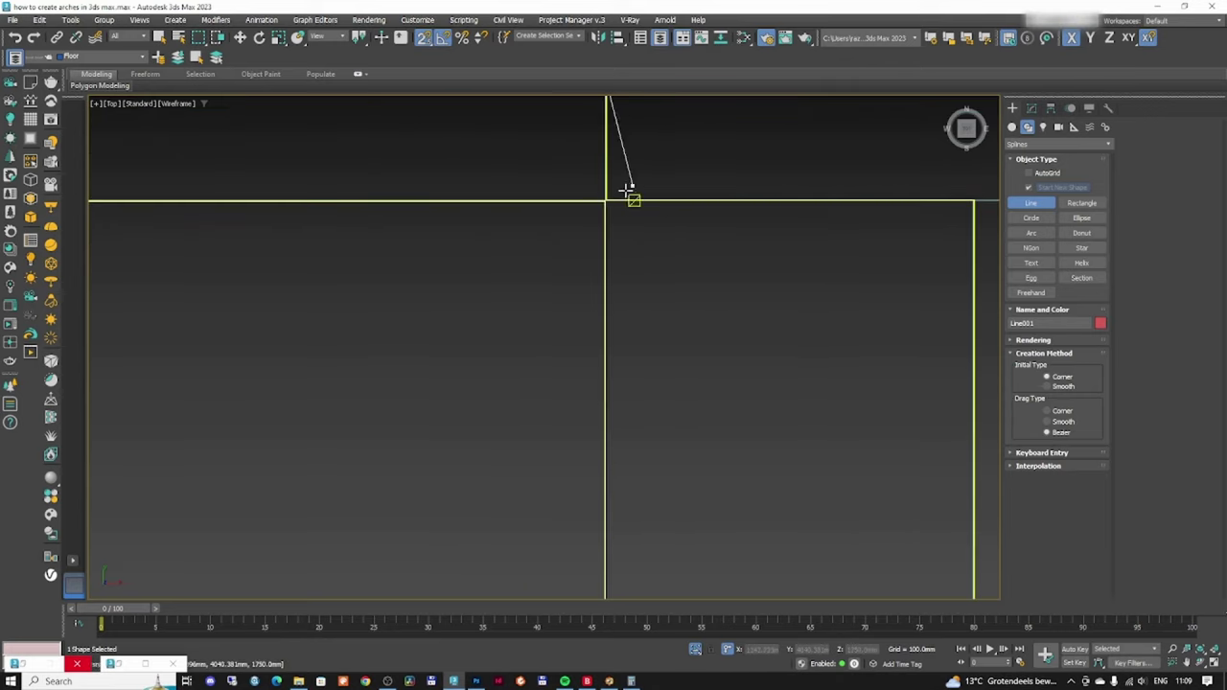
{"action": "left_click", "coordinate": [607, 199]}
- Continue the line along the upper wall, snapping to the wall corners from the upper-left bay across to the upper-right bay
{"action": "scroll", "coordinate": [594, 203], "scroll_direction": "down", "scroll_amount": 4}
{"action": "scroll", "coordinate": [647, 199], "scroll_direction": "up", "scroll_amount": 3}
{"action": "scroll", "coordinate": [631, 231], "scroll_direction": "up", "scroll_amount": 3}
{"action": "left_click", "coordinate": [627, 236]}
{"action": "scroll", "coordinate": [633, 224], "scroll_direction": "down", "scroll_amount": 2}
{"action": "middle_click_drag", "start_coordinate": [625, 313], "coordinate": [591, 520]}
{"action": "scroll", "coordinate": [579, 270], "scroll_direction": "up", "scroll_amount": 2}
{"action": "left_click", "coordinate": [597, 278]}
{"action": "scroll", "coordinate": [597, 278], "scroll_direction": "down", "scroll_amount": 5}
{"action": "middle_click_drag", "start_coordinate": [671, 279], "coordinate": [547, 277]}
{"action": "scroll", "coordinate": [713, 271], "scroll_direction": "up", "scroll_amount": 4}
{"action": "left_click", "coordinate": [805, 303]}
{"action": "middle_click_drag", "start_coordinate": [803, 363], "coordinate": [597, 284]}
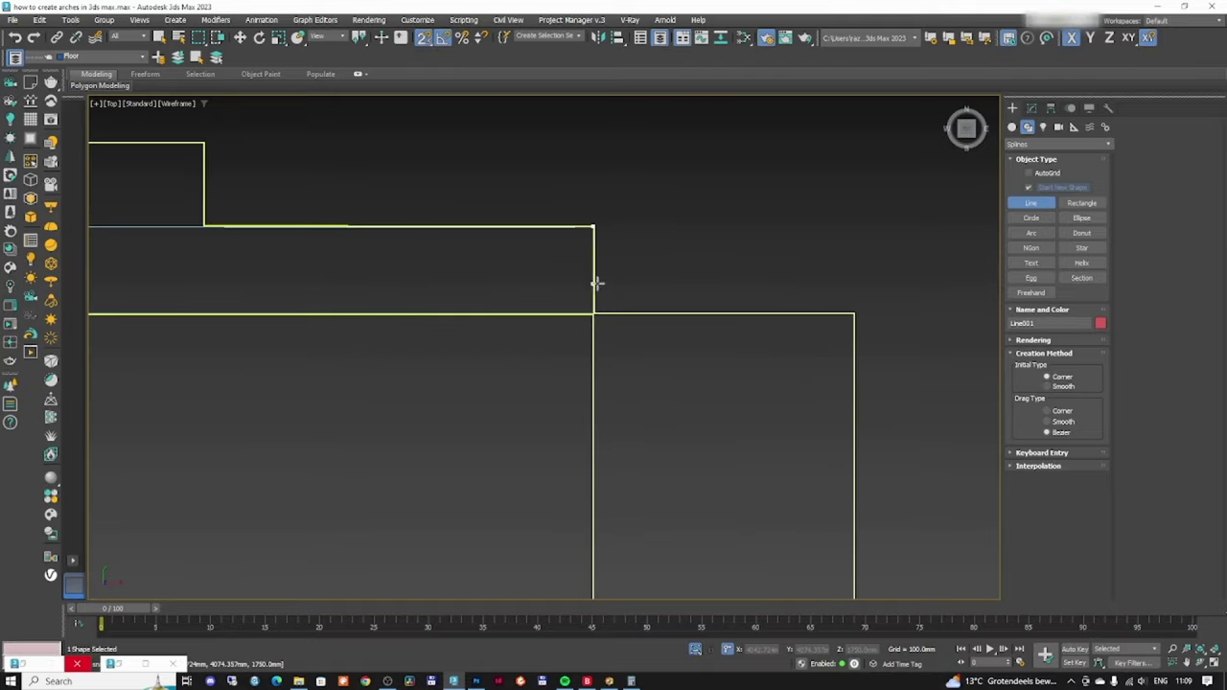
- Trace around the upper-right outer corner and down the right wall to the lower corner of the upper-right bay
{"action": "left_click", "coordinate": [854, 313]}
{"action": "scroll", "coordinate": [866, 282], "scroll_direction": "down", "scroll_amount": 6}
{"action": "scroll", "coordinate": [868, 280], "scroll_direction": "up", "scroll_amount": 5}
{"action": "left_click", "coordinate": [787, 355]}
{"action": "scroll", "coordinate": [788, 355], "scroll_direction": "down", "scroll_amount": 4}
{"action": "middle_click_drag", "start_coordinate": [789, 356], "coordinate": [814, 310], "text": "alt"}
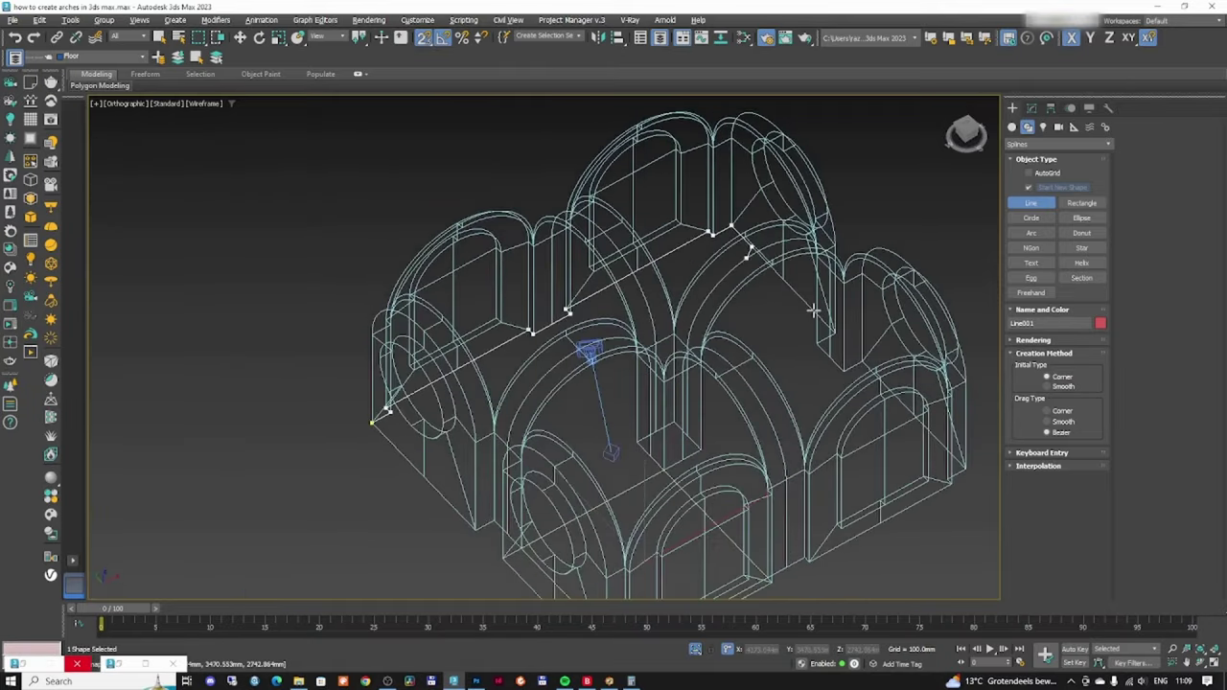
{"action": "key", "text": "t"}
{"action": "scroll", "coordinate": [747, 237], "scroll_direction": "up", "scroll_amount": 2}
{"action": "middle_click_drag", "start_coordinate": [748, 237], "coordinate": [829, 173], "text": "alt"}
{"action": "scroll", "coordinate": [518, 316], "scroll_direction": "down", "scroll_amount": 4}
- Try to move the traced line along Z, and undo the move
{"action": "key", "text": "w"}
{"action": "left_click_drag", "start_coordinate": [413, 253], "coordinate": [390, 212]}
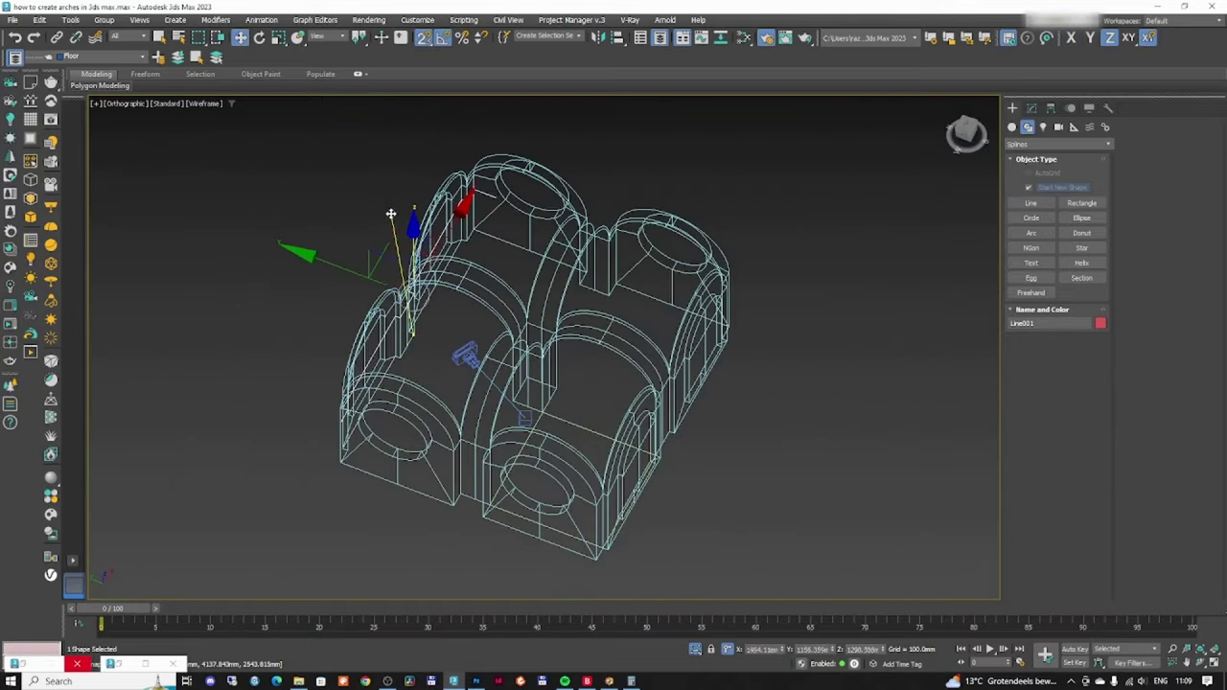
{"action": "key", "text": "ctrl+z"}
- At the line's Vertex level, resume the outline with Create Line from its open end, snapping to the wall corner between the right bays
{"action": "left_click", "coordinate": [1031, 108]}
{"action": "left_click", "coordinate": [1045, 303]}
{"action": "scroll", "coordinate": [395, 244], "scroll_direction": "up", "scroll_amount": 5}
{"action": "key", "text": "t"}
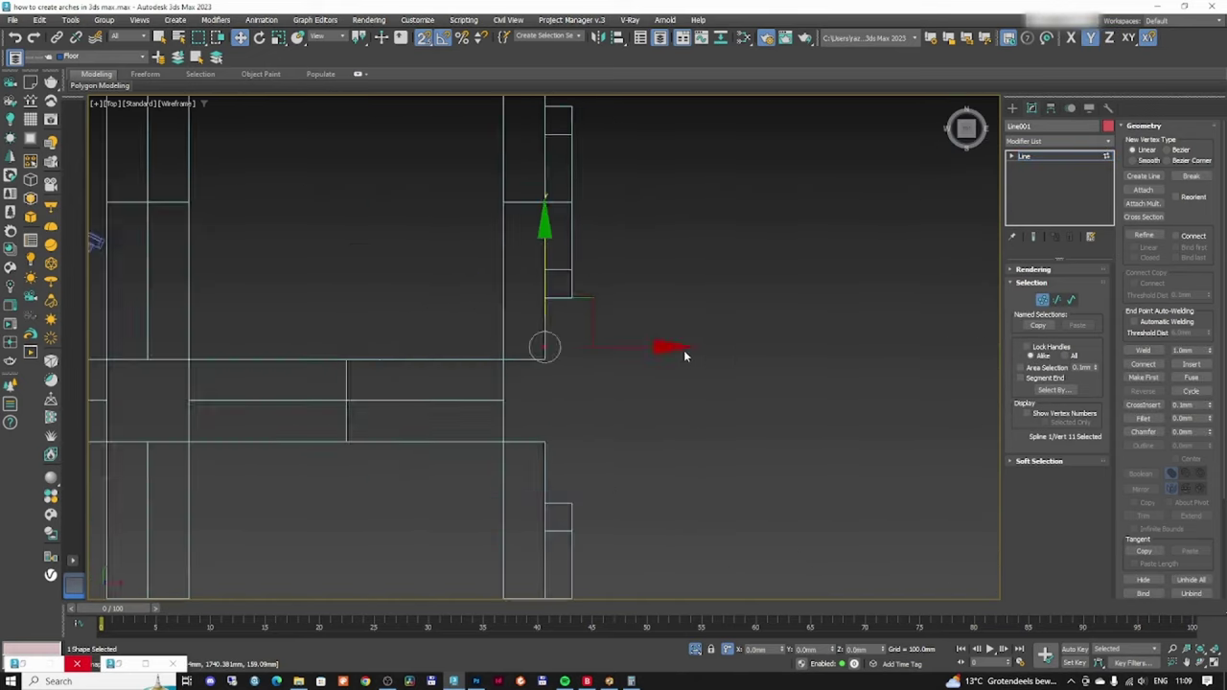
{"action": "scroll", "coordinate": [537, 355], "scroll_direction": "up", "scroll_amount": 3}
{"action": "left_click", "coordinate": [1142, 177]}
{"action": "scroll", "coordinate": [494, 356], "scroll_direction": "up", "scroll_amount": 3}
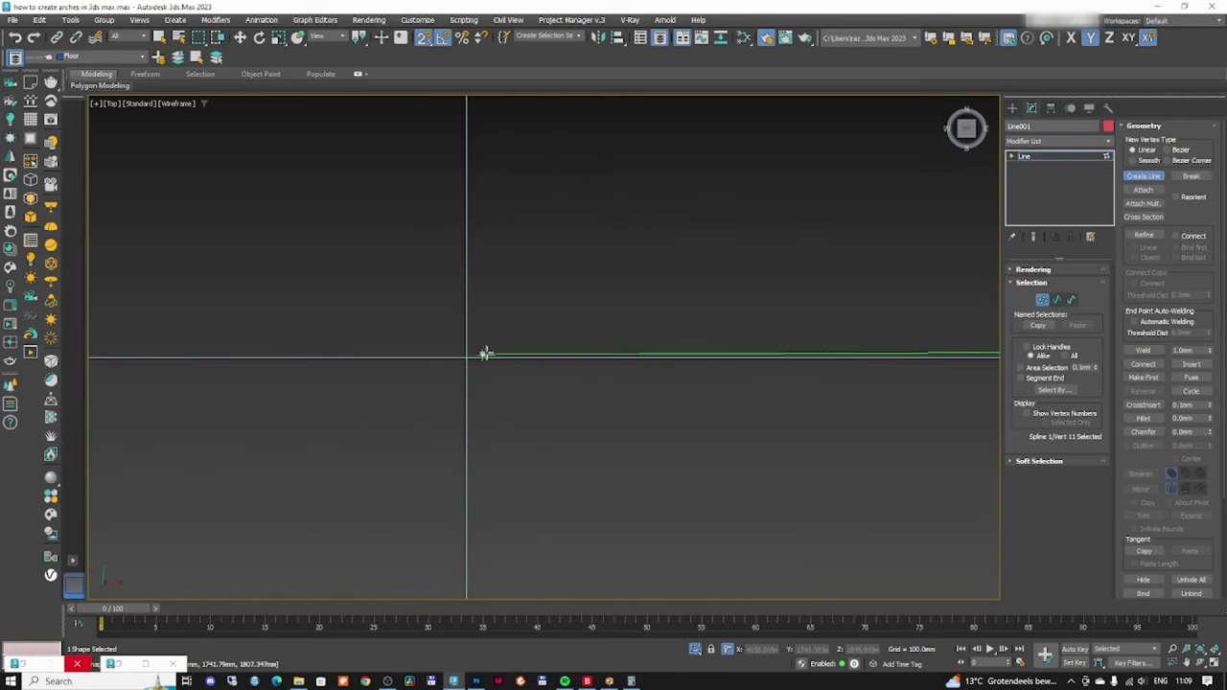
{"action": "left_click", "coordinate": [467, 357]}
- Continue the outline around the passage between the right bays and down the right wall to the lower-right outer corner
{"action": "scroll", "coordinate": [493, 360], "scroll_direction": "down", "scroll_amount": 2}
{"action": "scroll", "coordinate": [498, 433], "scroll_direction": "down", "scroll_amount": 2}
{"action": "scroll", "coordinate": [445, 497], "scroll_direction": "up", "scroll_amount": 2}
{"action": "scroll", "coordinate": [438, 496], "scroll_direction": "up", "scroll_amount": 3}
{"action": "scroll", "coordinate": [709, 465], "scroll_direction": "down", "scroll_amount": 2}
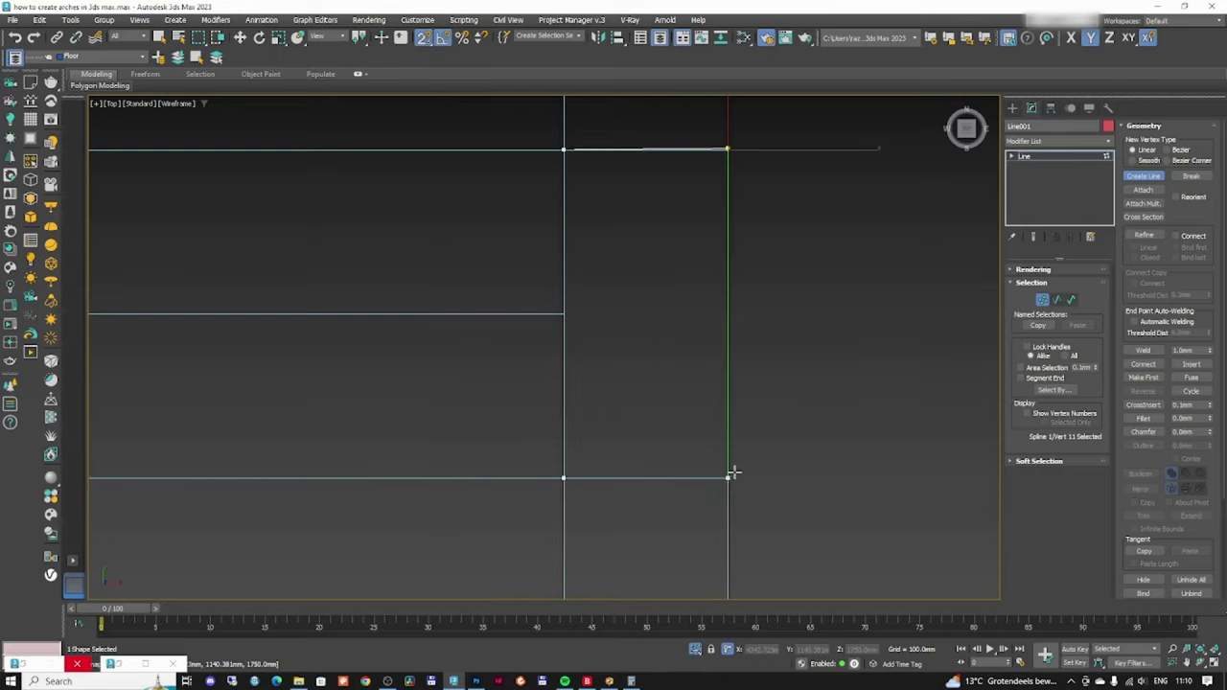
{"action": "scroll", "coordinate": [717, 306], "scroll_direction": "down", "scroll_amount": 5}
{"action": "mouse_move", "coordinate": [714, 316]}
{"action": "middle_mouse_down", "text": "alt"}
{"action": "mouse_move", "coordinate": [706, 285]}
{"action": "mouse_move", "coordinate": [725, 301]}
{"action": "middle_mouse_up", "text": "alt"}
{"action": "key", "text": "t"}
{"action": "scroll", "coordinate": [648, 414], "scroll_direction": "down", "scroll_amount": 2}
{"action": "scroll", "coordinate": [648, 414], "scroll_direction": "up", "scroll_amount": 5}
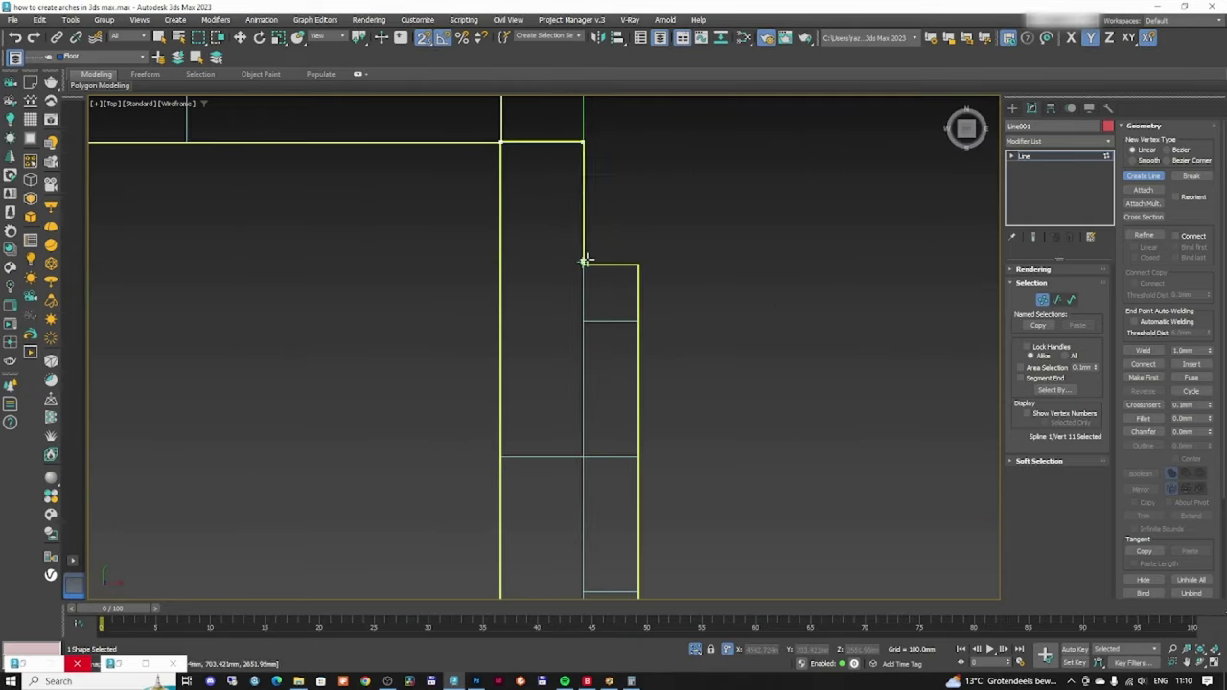
{"action": "scroll", "coordinate": [731, 265], "scroll_direction": "down", "scroll_amount": 4}
{"action": "scroll", "coordinate": [646, 296], "scroll_direction": "up", "scroll_amount": 4}
{"action": "left_click", "coordinate": [645, 533]}
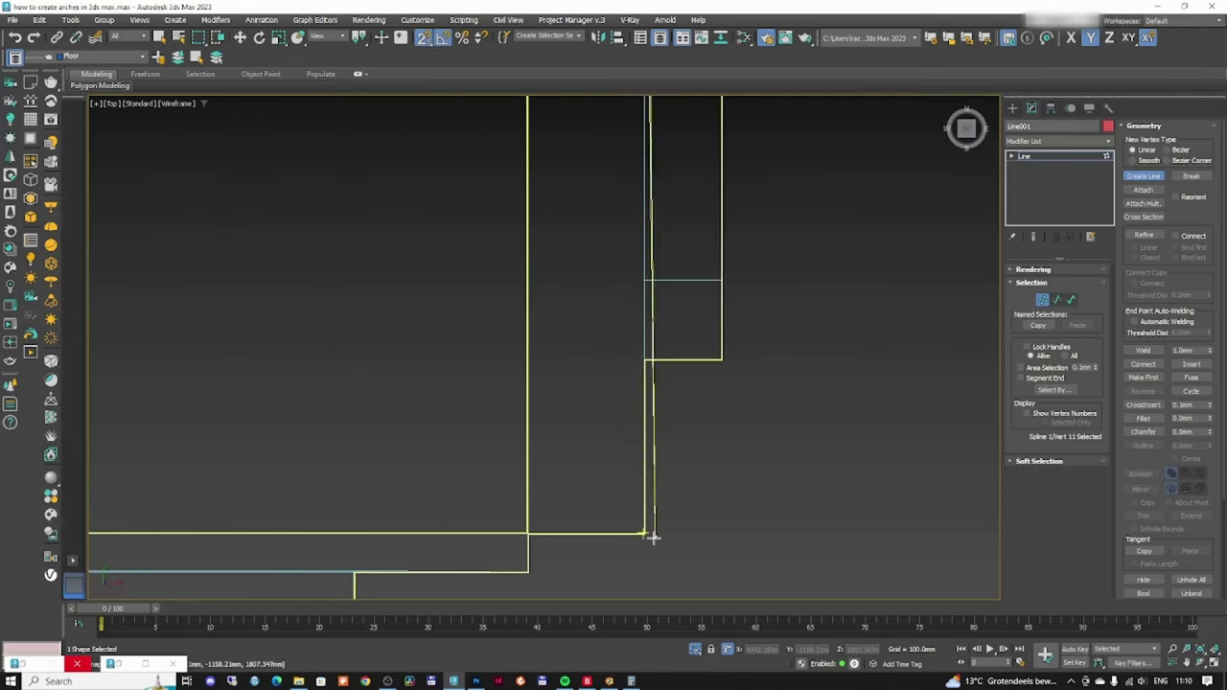
- Trace the stepped lower wall of both lower bays, snapping the outline to each wall corner
{"action": "left_click", "coordinate": [528, 534]}
{"action": "left_click", "coordinate": [528, 572]}
{"action": "scroll", "coordinate": [530, 569], "scroll_direction": "down", "scroll_amount": 4}
{"action": "scroll", "coordinate": [421, 566], "scroll_direction": "up", "scroll_amount": 3}
{"action": "left_click", "coordinate": [433, 538]}
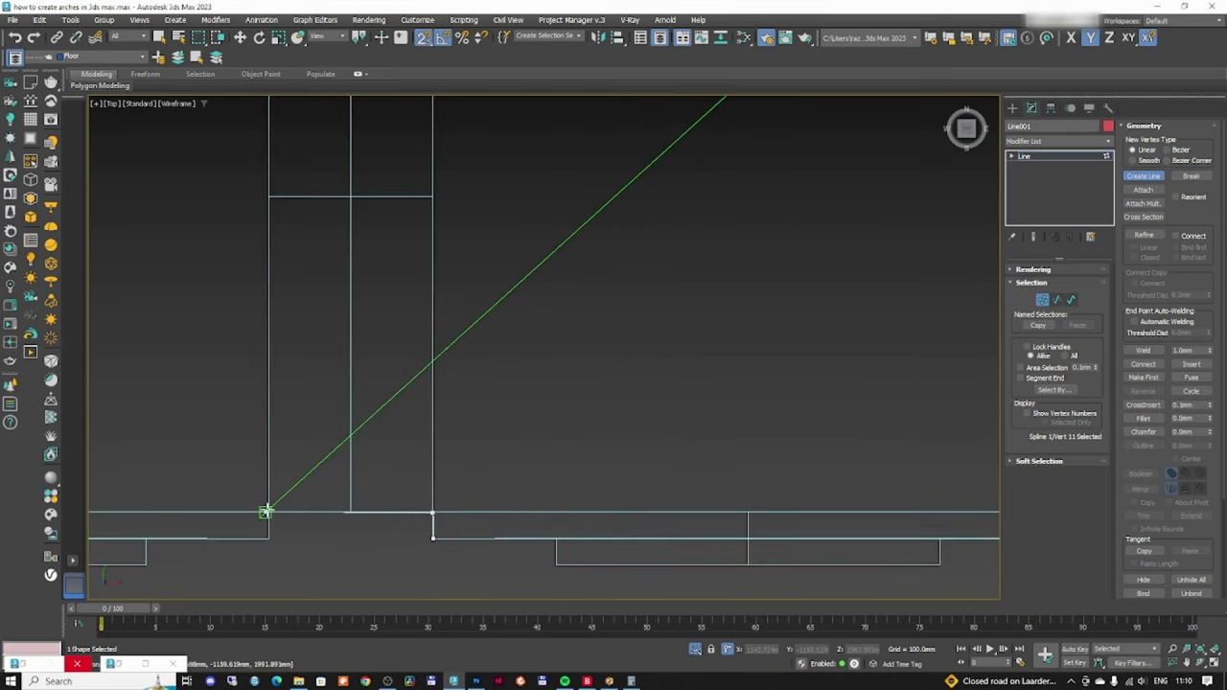
{"action": "scroll", "coordinate": [265, 509], "scroll_direction": "down", "scroll_amount": 3}
{"action": "scroll", "coordinate": [349, 527], "scroll_direction": "up", "scroll_amount": 4}
{"action": "scroll", "coordinate": [349, 527], "scroll_direction": "down", "scroll_amount": 4}
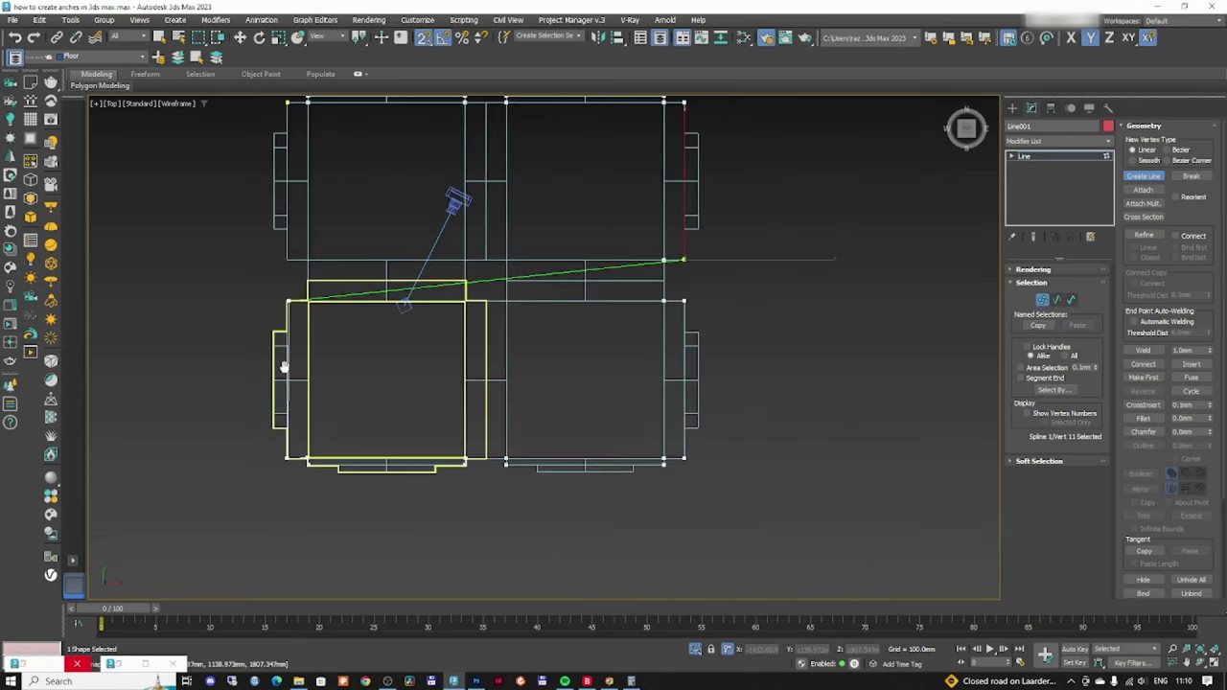
- Trace the outline up the left wall, close it at the starting corner of the upper-left bay, and end line creation
{"action": "scroll", "coordinate": [335, 268], "scroll_direction": "up", "scroll_amount": 4}
{"action": "scroll", "coordinate": [288, 288], "scroll_direction": "up", "scroll_amount": 2}
{"action": "left_click", "coordinate": [263, 360]}
{"action": "scroll", "coordinate": [262, 356], "scroll_direction": "down", "scroll_amount": 4}
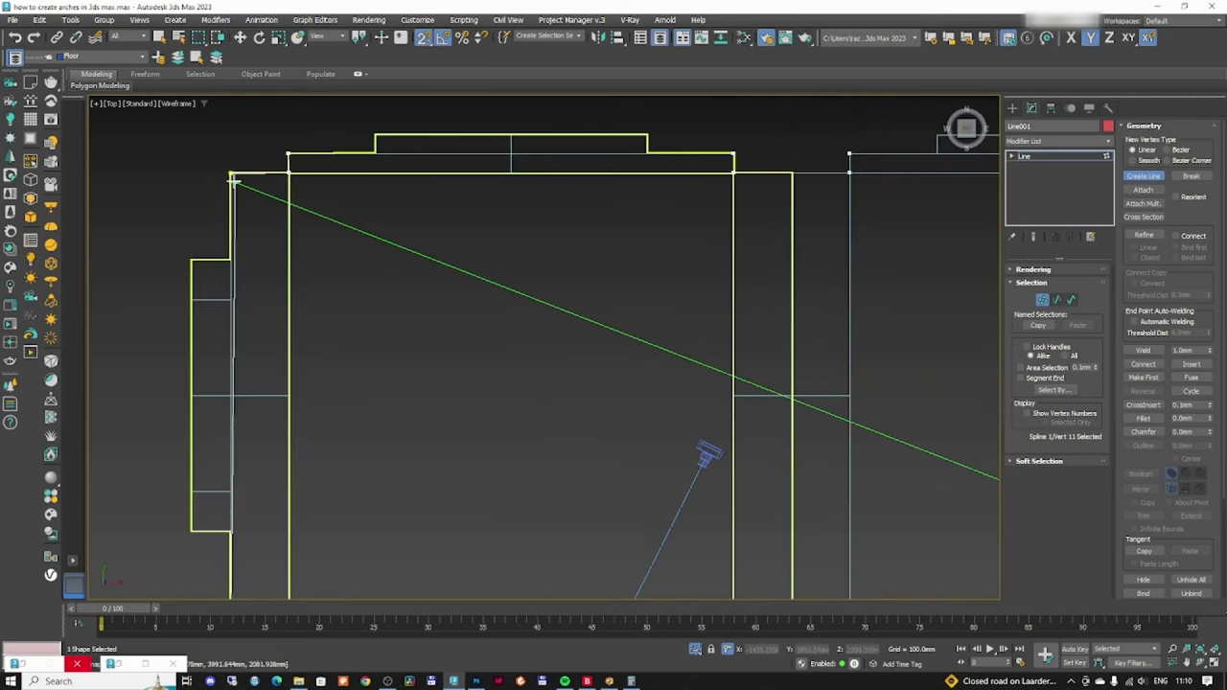
{"action": "left_click", "coordinate": [231, 176]}
{"action": "right_click", "coordinate": [540, 348]}
{"action": "right_click", "coordinate": [539, 348]}
- Snap the outline vertex at the lower-left corner of the upper-left bay onto the wall corner
{"action": "scroll", "coordinate": [551, 348], "scroll_direction": "down", "scroll_amount": 3}
{"action": "scroll", "coordinate": [356, 403], "scroll_direction": "up", "scroll_amount": 6}
{"action": "left_click_drag", "start_coordinate": [423, 493], "coordinate": [96, 495]}
{"action": "scroll", "coordinate": [288, 460], "scroll_direction": "down", "scroll_amount": 4}
{"action": "scroll", "coordinate": [268, 498], "scroll_direction": "up", "scroll_amount": 5}
{"action": "left_click_drag", "start_coordinate": [321, 465], "coordinate": [195, 539]}
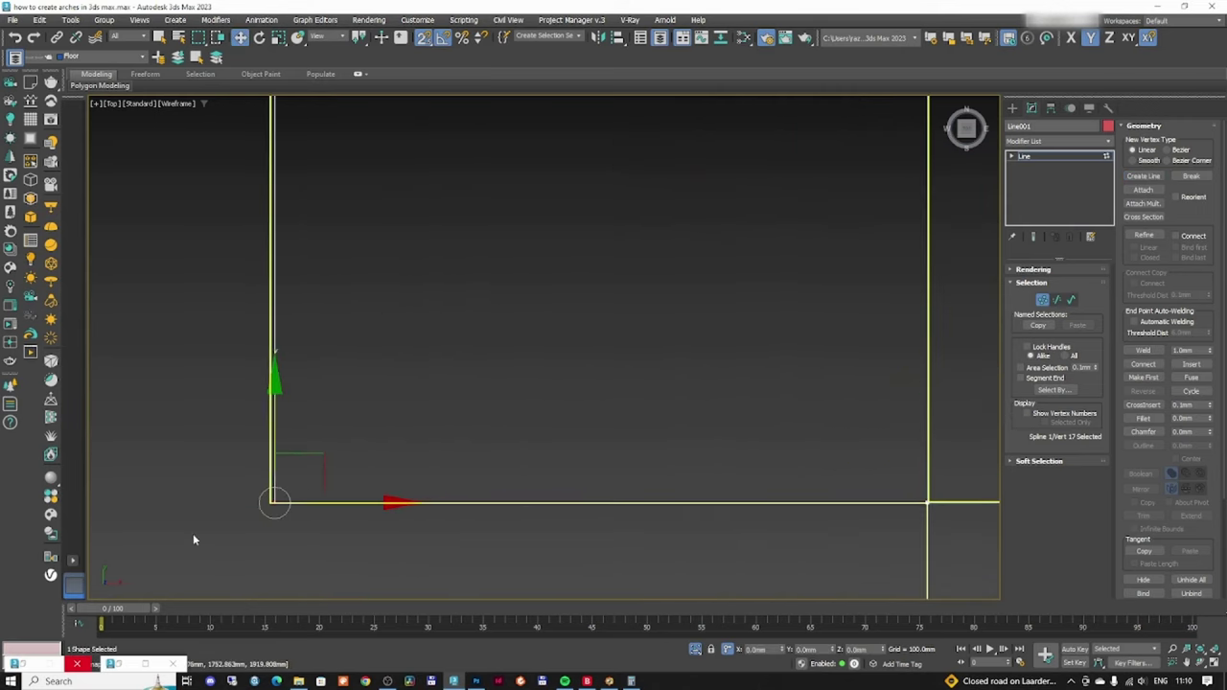
{"action": "left_click_drag", "start_coordinate": [274, 501], "coordinate": [266, 501]}
{"action": "scroll", "coordinate": [265, 501], "scroll_direction": "down", "scroll_amount": 4}
- Snap the outline's next misaligned vertices at the left side of the room onto the wall corners
{"action": "scroll", "coordinate": [443, 351], "scroll_direction": "up", "scroll_amount": 5}
{"action": "left_click_drag", "start_coordinate": [680, 422], "coordinate": [352, 450]}
{"action": "scroll", "coordinate": [351, 418], "scroll_direction": "up", "scroll_amount": 3}
{"action": "left_click", "coordinate": [351, 465]}
{"action": "scroll", "coordinate": [381, 455], "scroll_direction": "down", "scroll_amount": 5}
{"action": "scroll", "coordinate": [438, 463], "scroll_direction": "up", "scroll_amount": 4}
{"action": "scroll", "coordinate": [416, 535], "scroll_direction": "up", "scroll_amount": 4}
{"action": "left_click", "coordinate": [360, 406]}
{"action": "left_click_drag", "start_coordinate": [360, 326], "coordinate": [359, 411]}
- Align the misaligned outline vertices along the lower wall of the lower-left bay with the wall corners
{"action": "scroll", "coordinate": [360, 411], "scroll_direction": "down", "scroll_amount": 4}
{"action": "left_click_drag", "start_coordinate": [671, 378], "coordinate": [826, 438]}
{"action": "left_click_drag", "start_coordinate": [767, 383], "coordinate": [774, 490]}
{"action": "scroll", "coordinate": [763, 416], "scroll_direction": "down", "scroll_amount": 5}
{"action": "scroll", "coordinate": [725, 438], "scroll_direction": "down", "scroll_amount": 5}
{"action": "scroll", "coordinate": [812, 448], "scroll_direction": "down", "scroll_amount": 4}
{"action": "scroll", "coordinate": [761, 460], "scroll_direction": "up", "scroll_amount": 4}
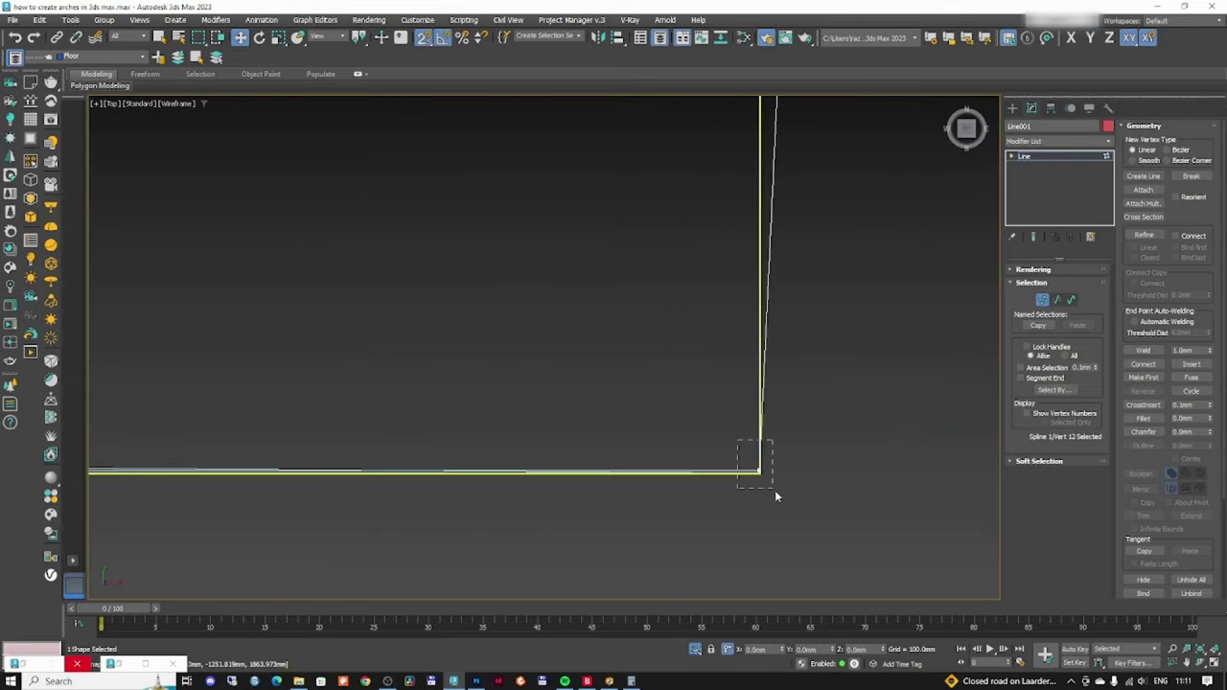
{"action": "scroll", "coordinate": [764, 460], "scroll_direction": "up", "scroll_amount": 4}
{"action": "left_click_drag", "start_coordinate": [764, 391], "coordinate": [763, 312]}
{"action": "left_click_drag", "start_coordinate": [805, 346], "coordinate": [714, 436]}
- Snap the outline vertices at the left end of the lower-right bay's stepped lower wall onto the wall corners
{"action": "scroll", "coordinate": [751, 343], "scroll_direction": "down", "scroll_amount": 5}
{"action": "scroll", "coordinate": [795, 374], "scroll_direction": "up", "scroll_amount": 4}
{"action": "left_click_drag", "start_coordinate": [741, 330], "coordinate": [742, 402]}
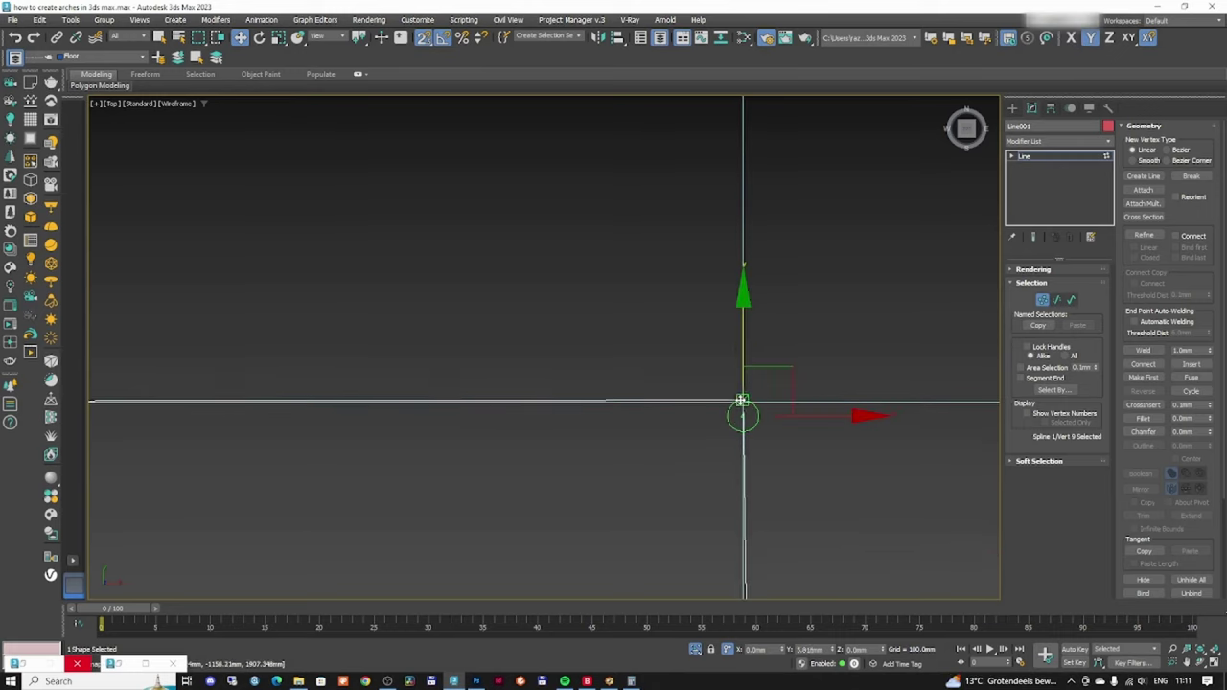
{"action": "scroll", "coordinate": [743, 551], "scroll_direction": "up", "scroll_amount": 4}
{"action": "left_click", "coordinate": [744, 562]}
{"action": "left_click_drag", "start_coordinate": [802, 562], "coordinate": [739, 546]}
{"action": "scroll", "coordinate": [733, 499], "scroll_direction": "down", "scroll_amount": 5}
- Correct the outline vertices at the right end of the lower wall and along the right side to match the wall corners
{"action": "middle_click_drag", "start_coordinate": [731, 479], "coordinate": [432, 470]}
{"action": "scroll", "coordinate": [671, 469], "scroll_direction": "up", "scroll_amount": 5}
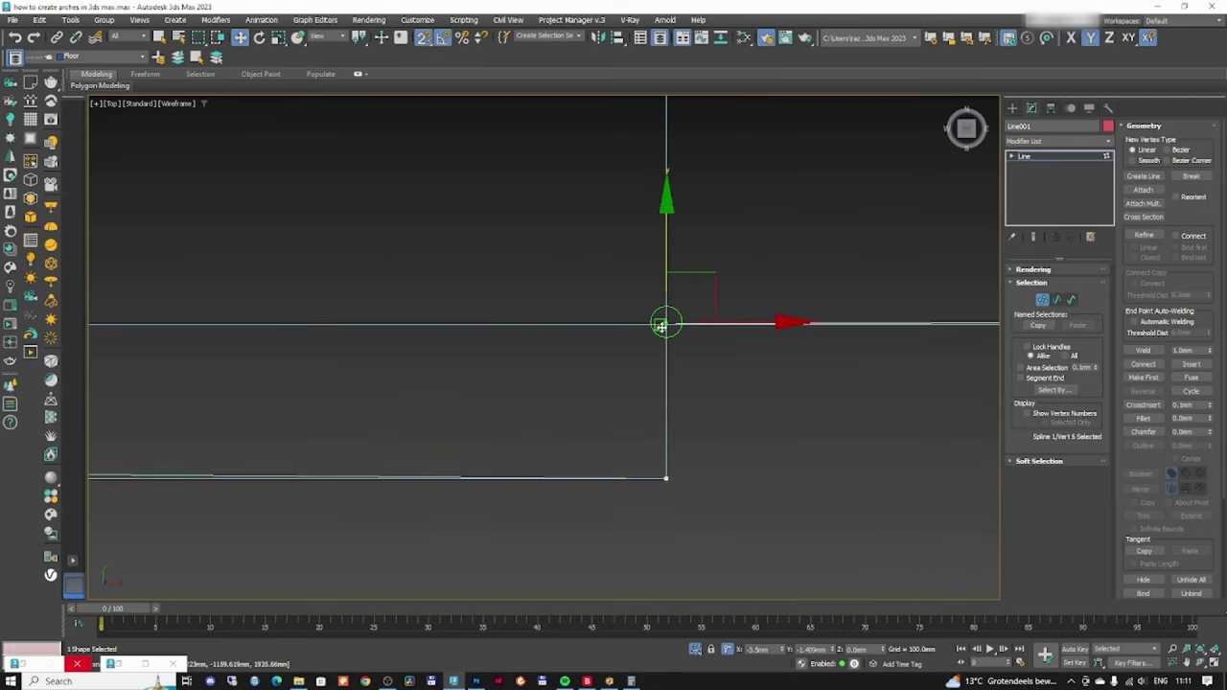
{"action": "middle_click_drag", "start_coordinate": [660, 326], "coordinate": [142, 399]}
{"action": "left_click_drag", "start_coordinate": [610, 379], "coordinate": [676, 474]}
{"action": "scroll", "coordinate": [607, 393], "scroll_direction": "down", "scroll_amount": 5}
{"action": "scroll", "coordinate": [635, 168], "scroll_direction": "up", "scroll_amount": 4}
{"action": "scroll", "coordinate": [633, 403], "scroll_direction": "up", "scroll_amount": 4}
{"action": "scroll", "coordinate": [673, 436], "scroll_direction": "up", "scroll_amount": 3}
{"action": "left_click", "coordinate": [586, 352]}
{"action": "scroll", "coordinate": [628, 398], "scroll_direction": "down", "scroll_amount": 5}
{"action": "scroll", "coordinate": [623, 350], "scroll_direction": "up", "scroll_amount": 4}
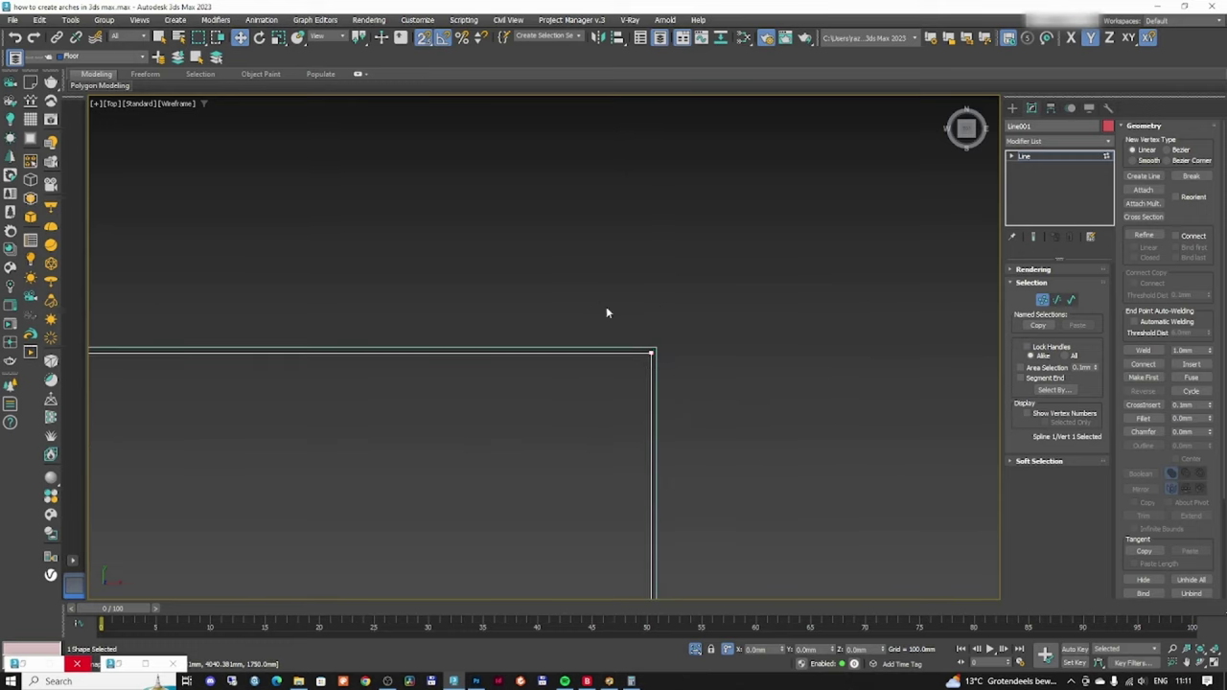
- Snap the outline vertex at the room's upper-right outer corner and its neighbouring vertex onto the wall corners
{"action": "left_click_drag", "start_coordinate": [606, 306], "coordinate": [685, 383]}
{"action": "left_click_drag", "start_coordinate": [657, 354], "coordinate": [669, 350]}
{"action": "scroll", "coordinate": [669, 350], "scroll_direction": "down", "scroll_amount": 5}
{"action": "scroll", "coordinate": [575, 383], "scroll_direction": "up", "scroll_amount": 4}
{"action": "left_click_drag", "start_coordinate": [518, 364], "coordinate": [596, 442]}
{"action": "left_click_drag", "start_coordinate": [600, 365], "coordinate": [559, 399]}
- Align the outline vertex at the right end of the upper-right bay's stepped upper wall, and check the remaining upper wall vertices
{"action": "scroll", "coordinate": [566, 287], "scroll_direction": "up", "scroll_amount": 4}
{"action": "left_click_drag", "start_coordinate": [540, 203], "coordinate": [642, 369]}
{"action": "scroll", "coordinate": [600, 320], "scroll_direction": "down", "scroll_amount": 5}
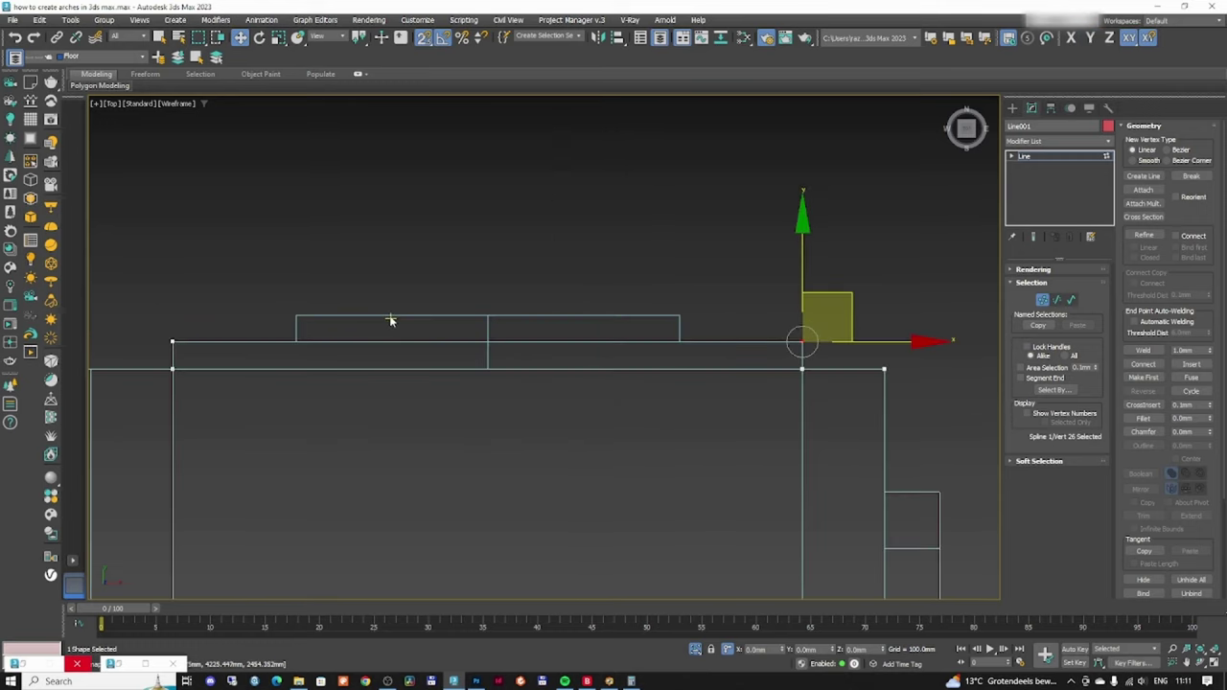
{"action": "scroll", "coordinate": [389, 364], "scroll_direction": "down", "scroll_amount": 4}
{"action": "scroll", "coordinate": [797, 380], "scroll_direction": "up", "scroll_amount": 5}
{"action": "left_click_drag", "start_coordinate": [728, 417], "coordinate": [778, 447]}
{"action": "scroll", "coordinate": [695, 427], "scroll_direction": "down", "scroll_amount": 8}
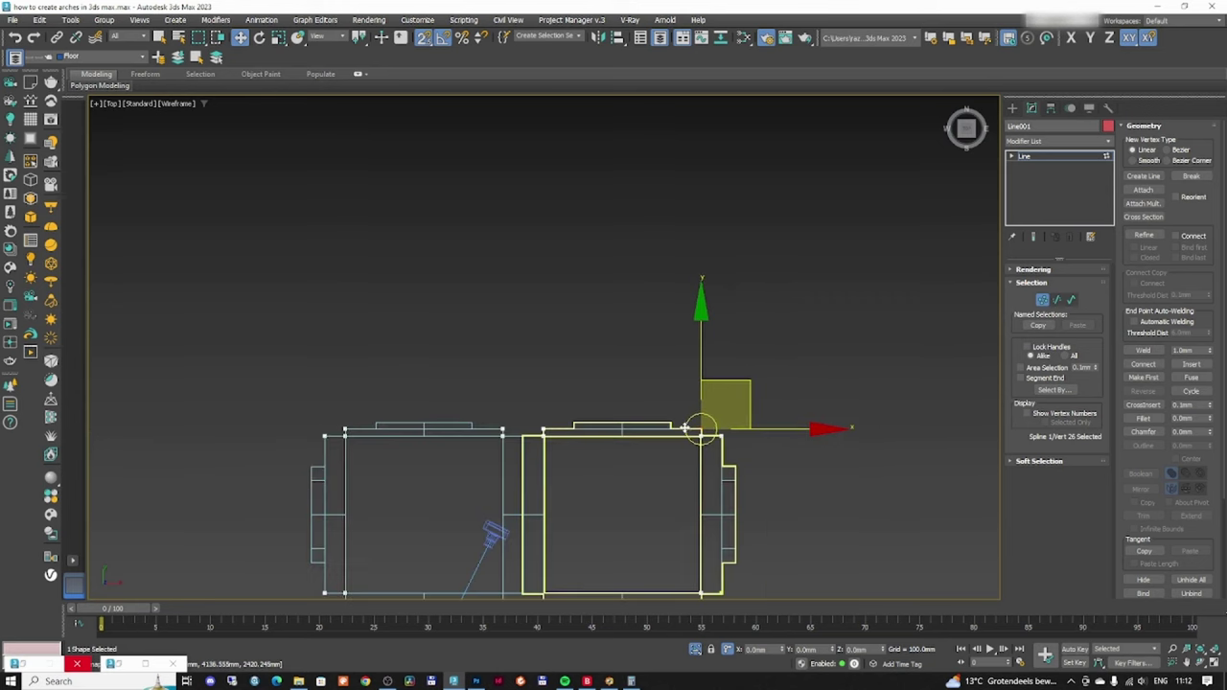
- Select all vertices of the floor outline, change their vertex type, and leave the Vertex level
{"action": "key", "text": "ctrl+a"}
{"action": "middle_click_drag", "start_coordinate": [661, 468], "coordinate": [630, 412]}
{"action": "scroll", "coordinate": [629, 412], "scroll_direction": "up", "scroll_amount": 4}
{"action": "scroll", "coordinate": [437, 360], "scroll_direction": "up", "scroll_amount": 4}
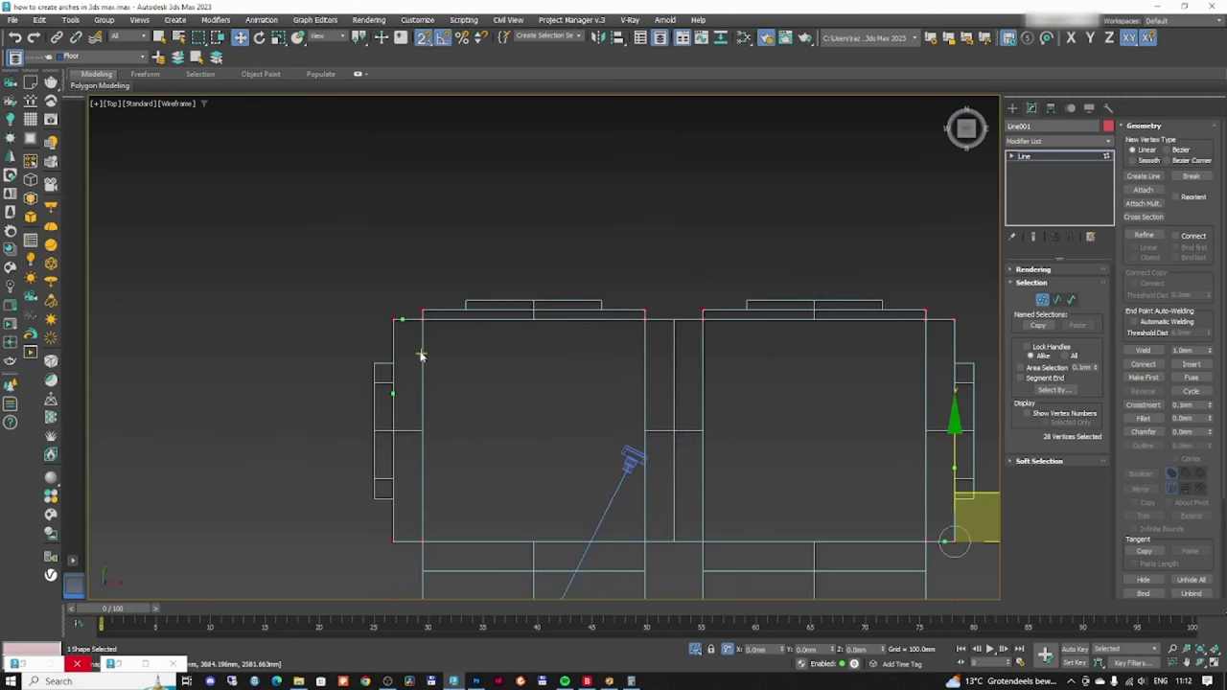
{"action": "scroll", "coordinate": [488, 426], "scroll_direction": "down", "scroll_amount": 8}
{"action": "mouse_move", "coordinate": [500, 428]}
{"action": "middle_mouse_down", "text": "alt"}
{"action": "mouse_move", "coordinate": [479, 412]}
{"action": "mouse_move", "coordinate": [502, 389]}
{"action": "mouse_move", "coordinate": [468, 429]}
{"action": "mouse_move", "coordinate": [451, 332]}
{"action": "mouse_move", "coordinate": [495, 419]}
{"action": "middle_mouse_up", "text": "alt"}
{"action": "scroll", "coordinate": [487, 393], "scroll_direction": "up", "scroll_amount": 3}
{"action": "right_click", "coordinate": [489, 388]}
{"action": "left_click", "coordinate": [490, 320]}
{"action": "key", "text": "F3"}
{"action": "left_click", "coordinate": [1044, 300]}
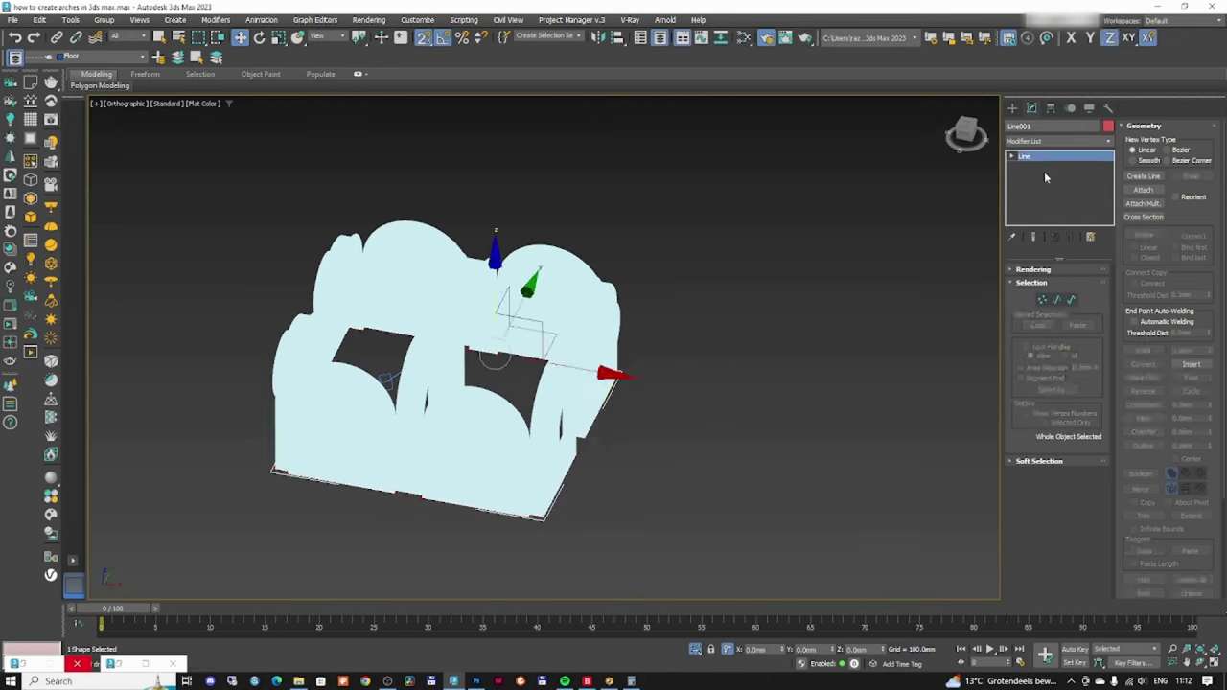
- Apply the FloorGenerator modifier to the closed outline and show the boards in wireframe
{"action": "left_click", "coordinate": [1054, 141]}
{"action": "type", "text": "fl"}
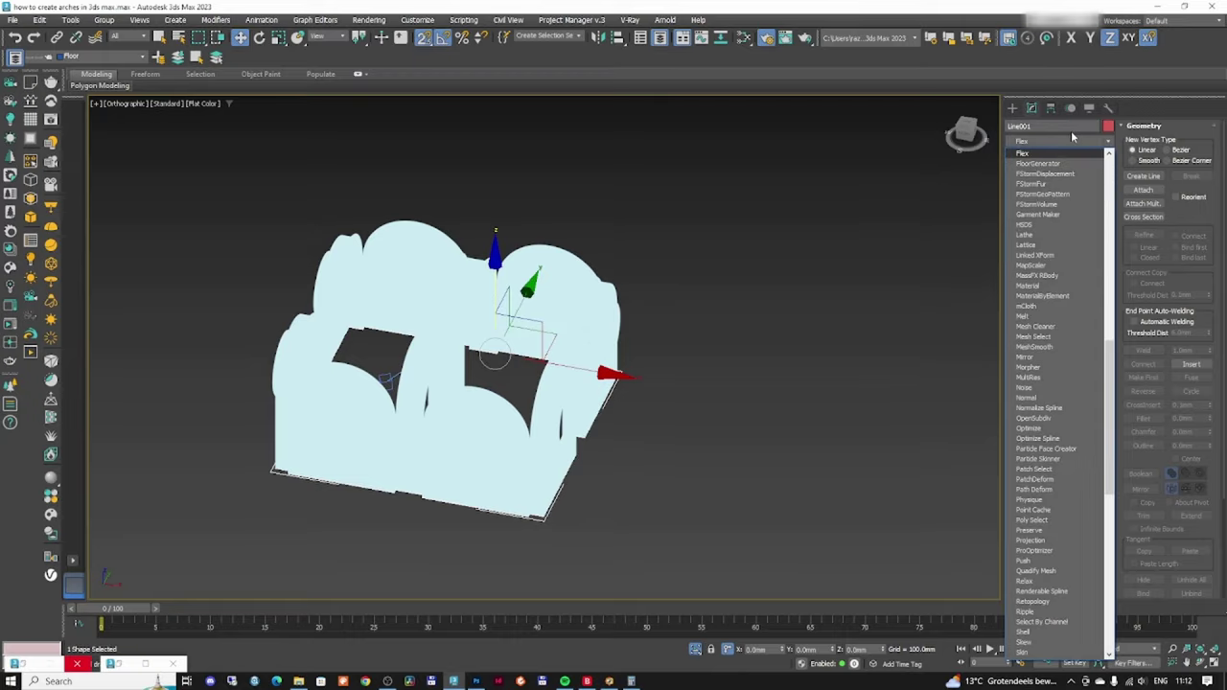
{"action": "key", "text": "Down"}
{"action": "key", "text": "Return"}
{"action": "key", "text": "F3"}
{"action": "scroll", "coordinate": [582, 396], "scroll_direction": "up", "scroll_amount": 10}
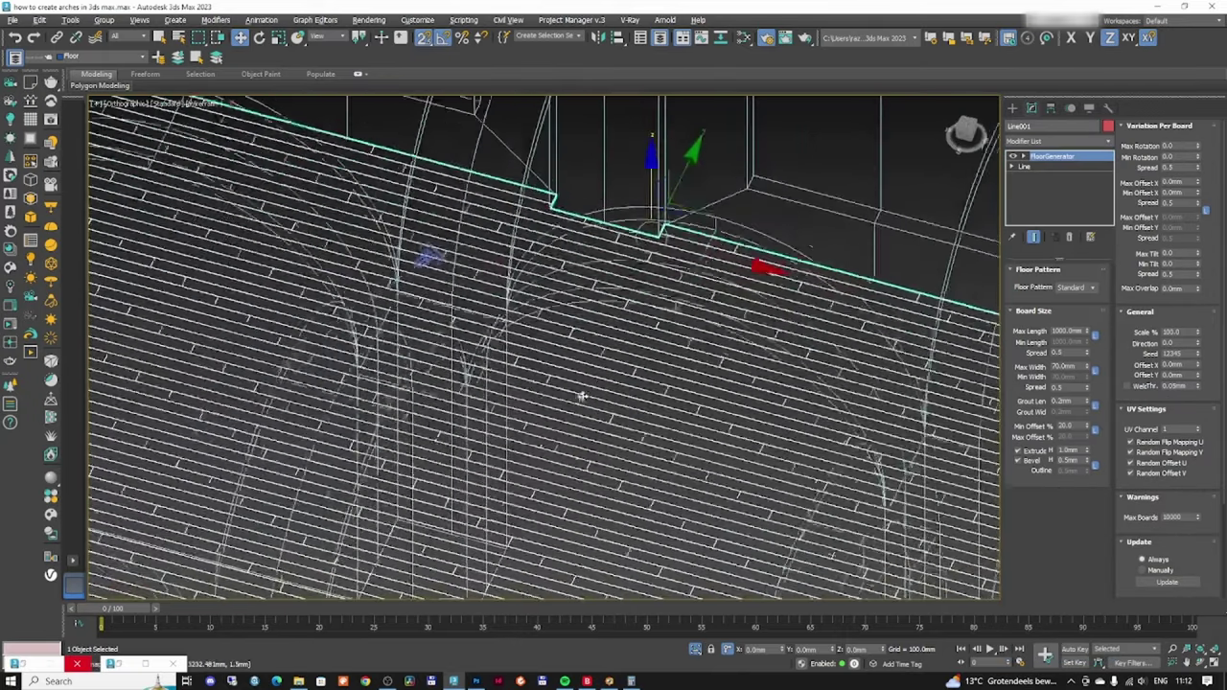
{"action": "middle_click_drag", "start_coordinate": [582, 396], "coordinate": [707, 376], "text": "alt"}
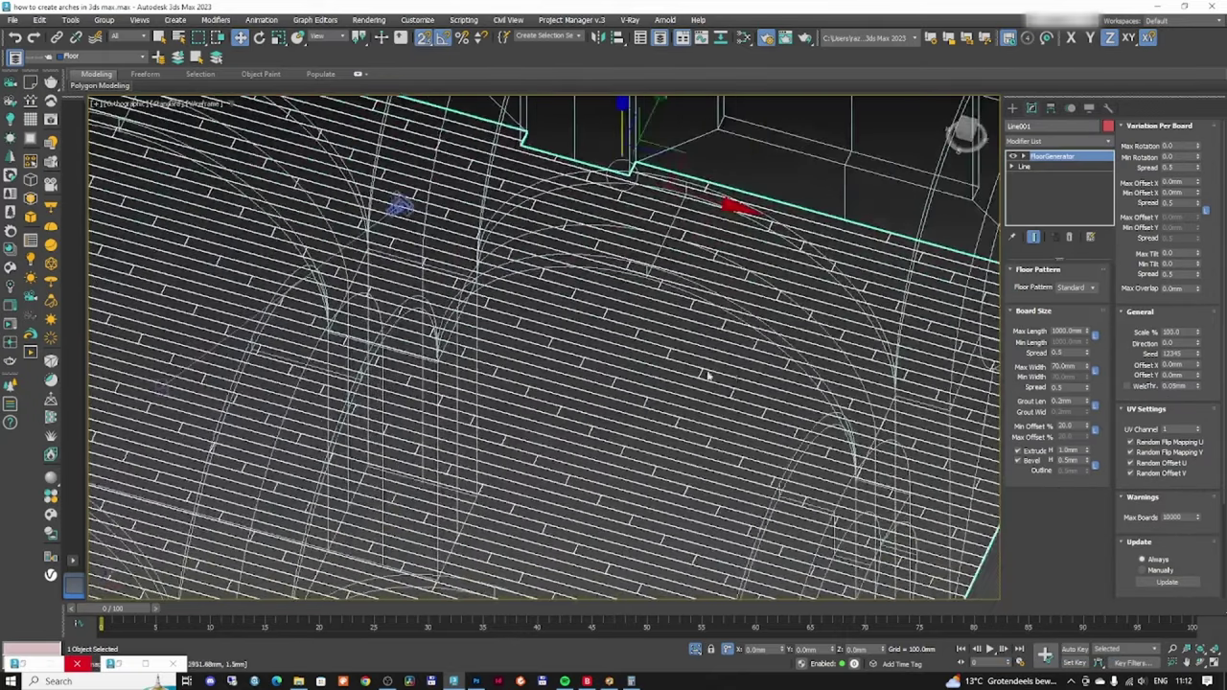
- Turn off Extrude and Bevel for the floor boards and set both their maximum and minimum width to 500 mm
{"action": "left_click", "coordinate": [1033, 461]}
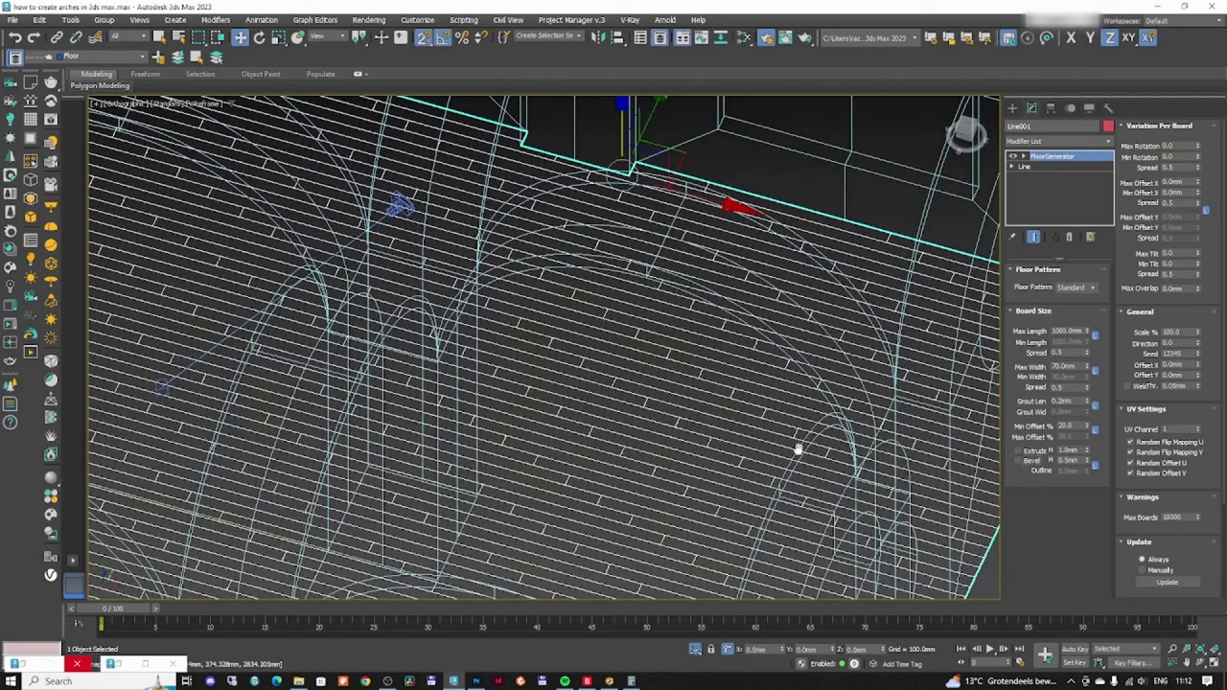
{"action": "middle_click_drag", "start_coordinate": [799, 449], "coordinate": [667, 422]}
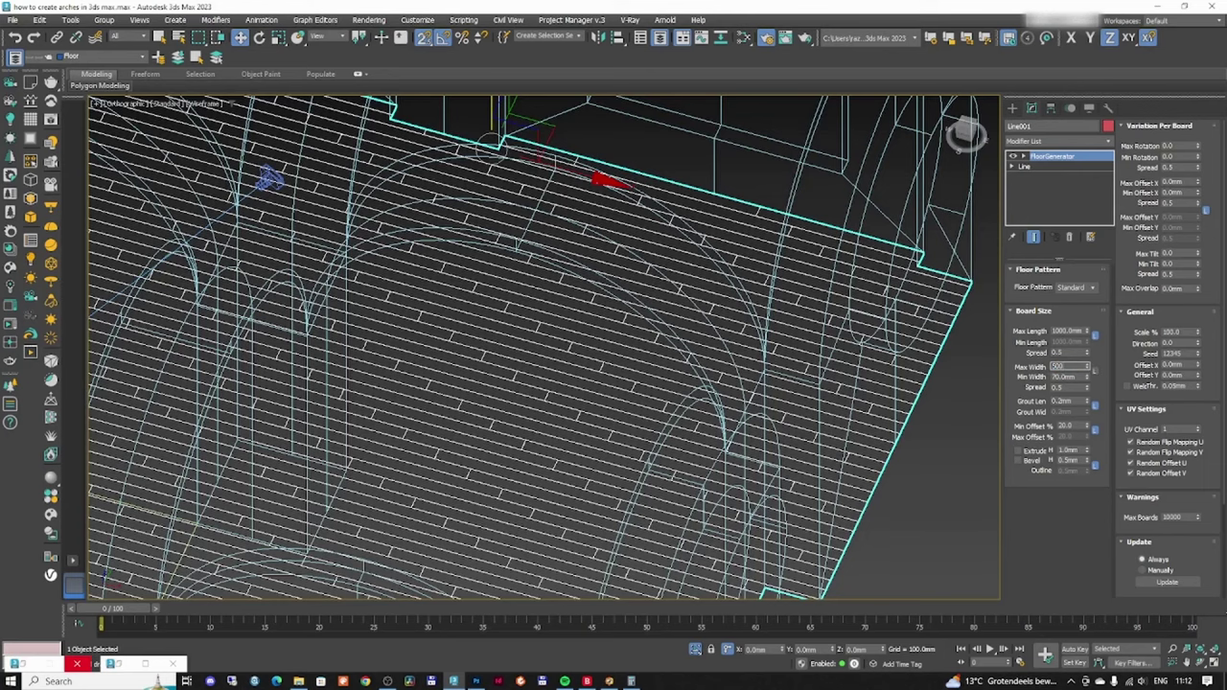
{"action": "key", "text": "Return"}
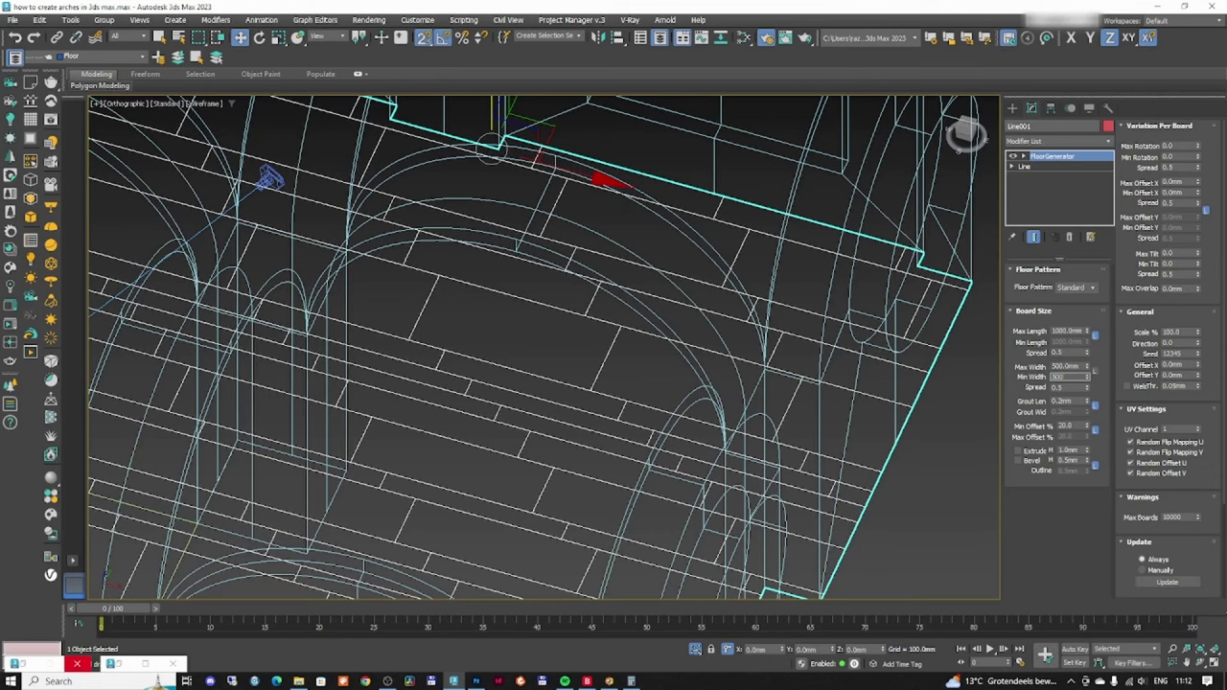
{"action": "key", "text": "Return"}
- Set the floor boards' maximum length to 500 mm to make square tiles
{"action": "middle_click_drag", "start_coordinate": [475, 329], "coordinate": [477, 343]}
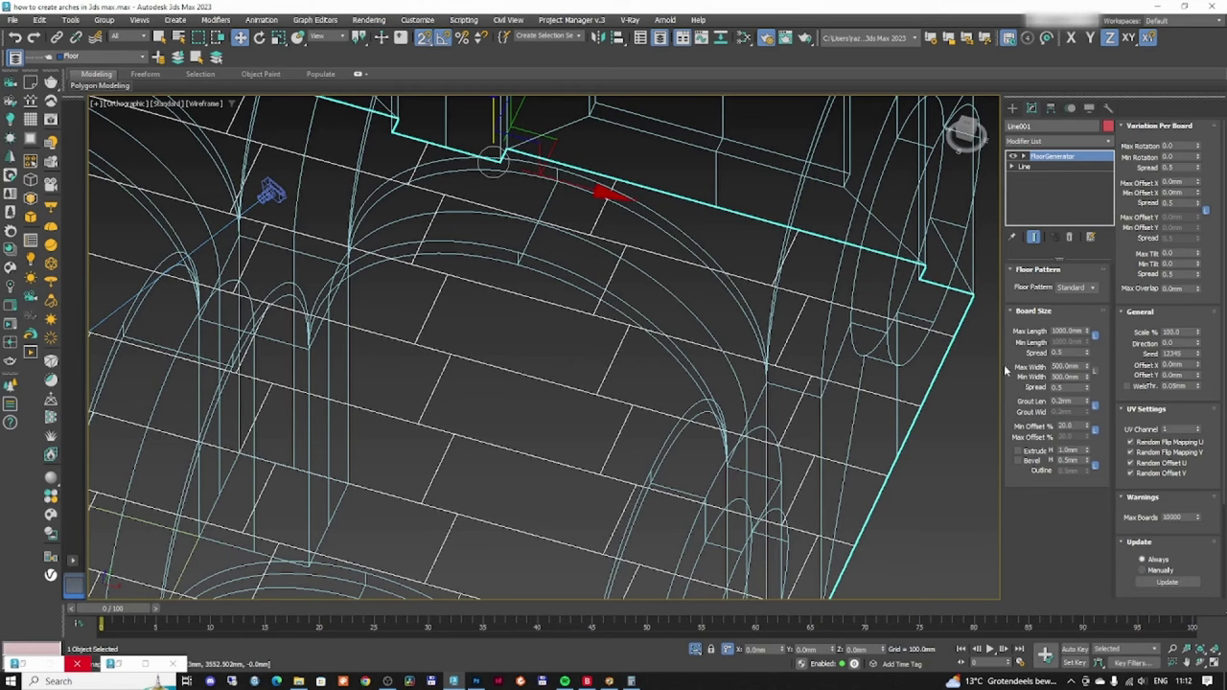
{"action": "middle_click_drag", "start_coordinate": [634, 378], "coordinate": [613, 389]}
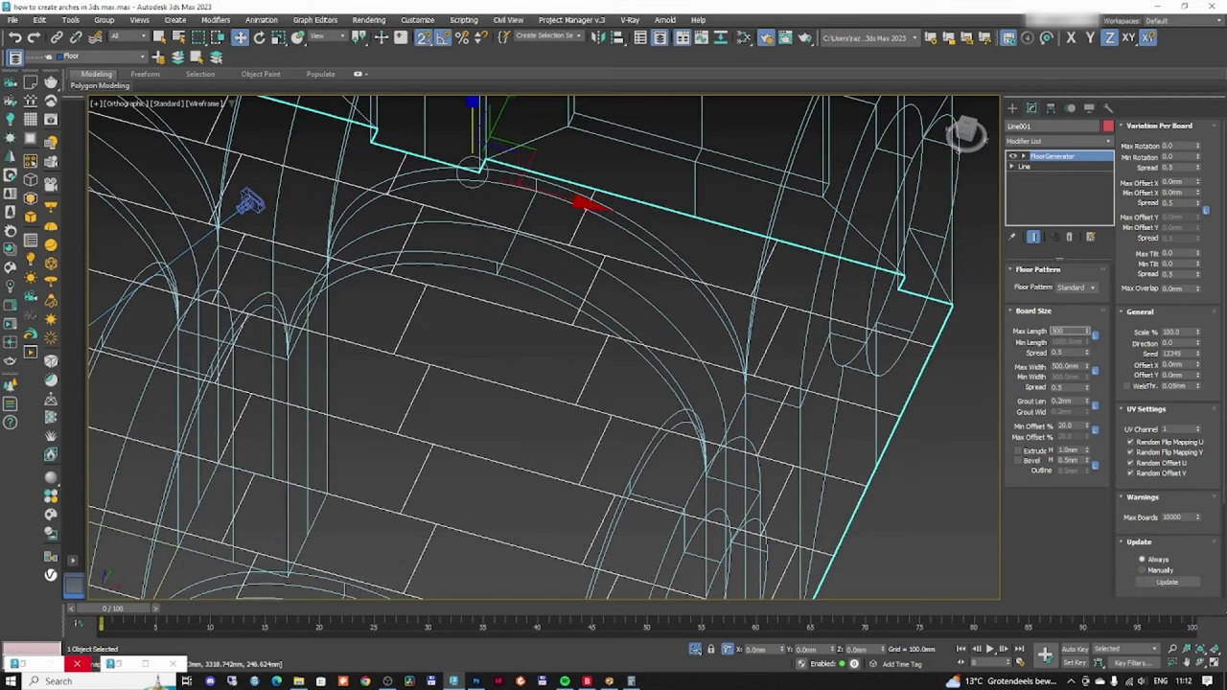
{"action": "type", "text": "500"}
{"action": "key", "text": "Return"}
{"action": "scroll", "coordinate": [604, 340], "scroll_direction": "down", "scroll_amount": 4}
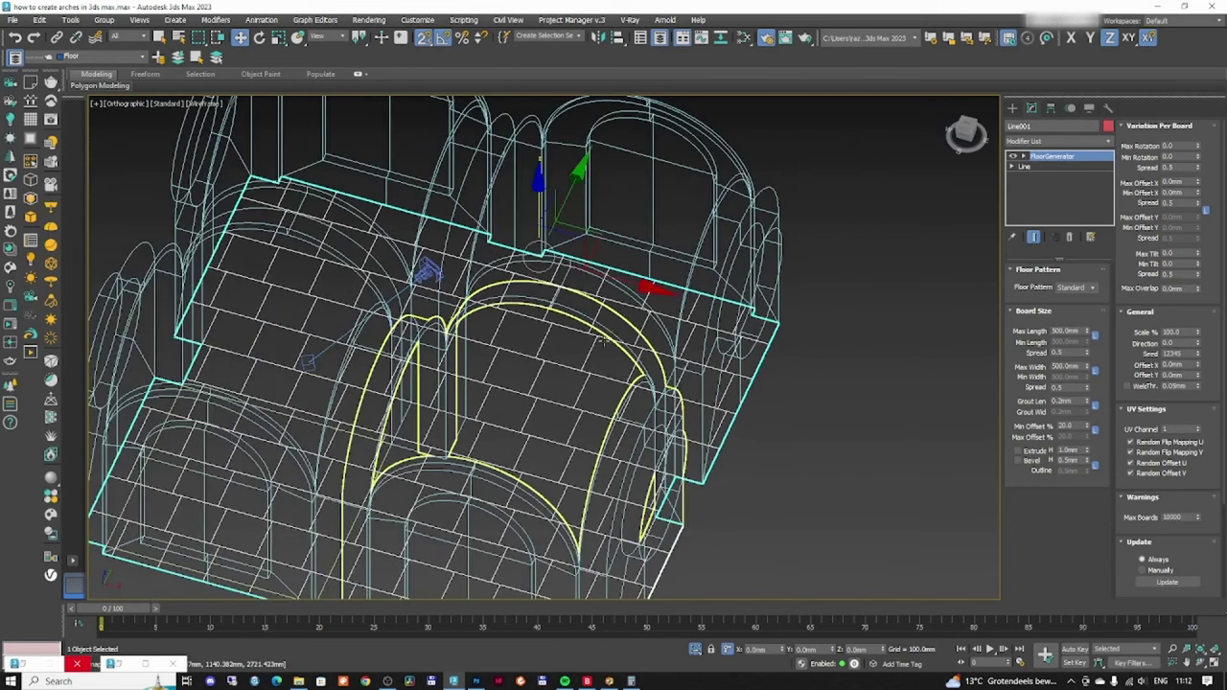
- Set the floor tiles' grout length to 2 mm and zoom in on the joints in wireframe
{"action": "key", "text": "F3"}
{"action": "key", "text": "F3"}
{"action": "key", "text": "F3"}
{"action": "scroll", "coordinate": [571, 414], "scroll_direction": "up", "scroll_amount": 10}
{"action": "key", "text": "F3"}
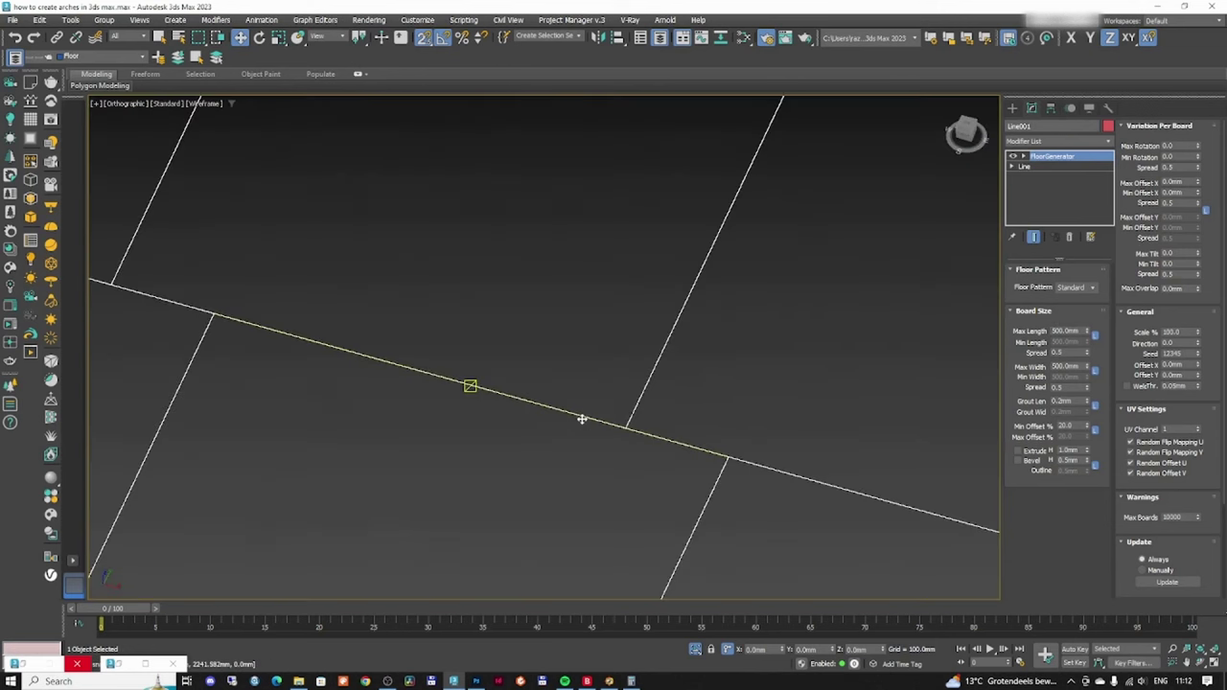
{"action": "scroll", "coordinate": [581, 419], "scroll_direction": "down", "scroll_amount": 7}
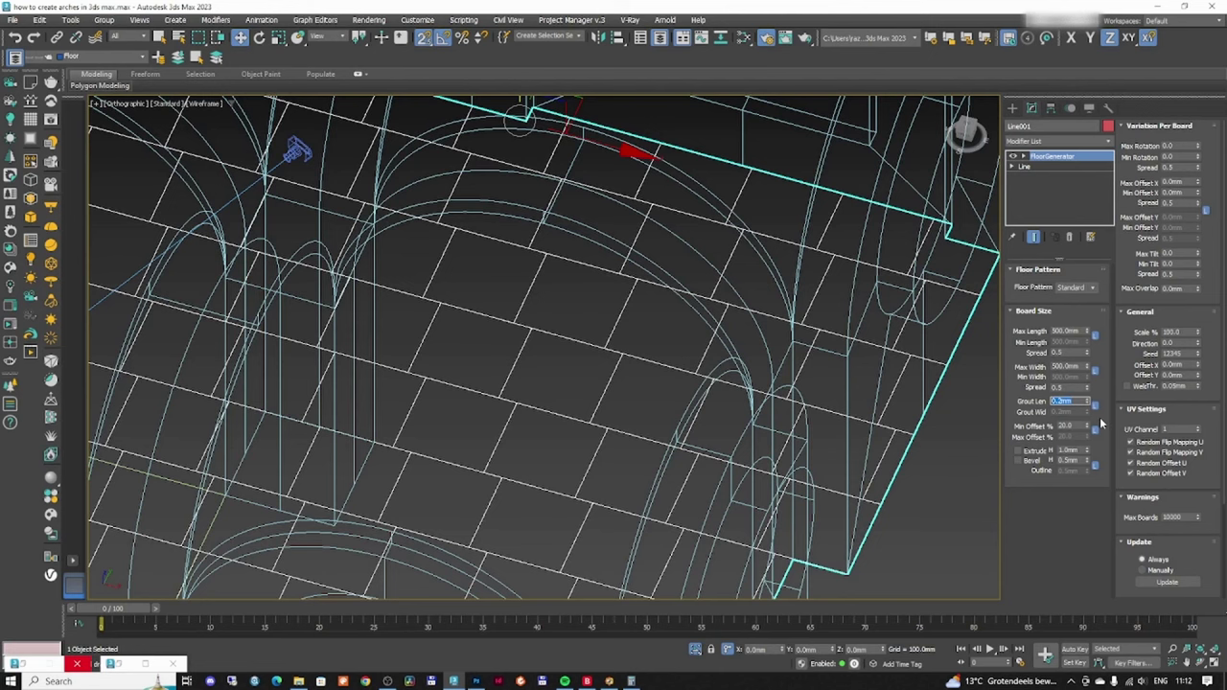
{"action": "type", "text": "2"}
{"action": "key", "text": "Return"}
{"action": "scroll", "coordinate": [483, 365], "scroll_direction": "up", "scroll_amount": 5}
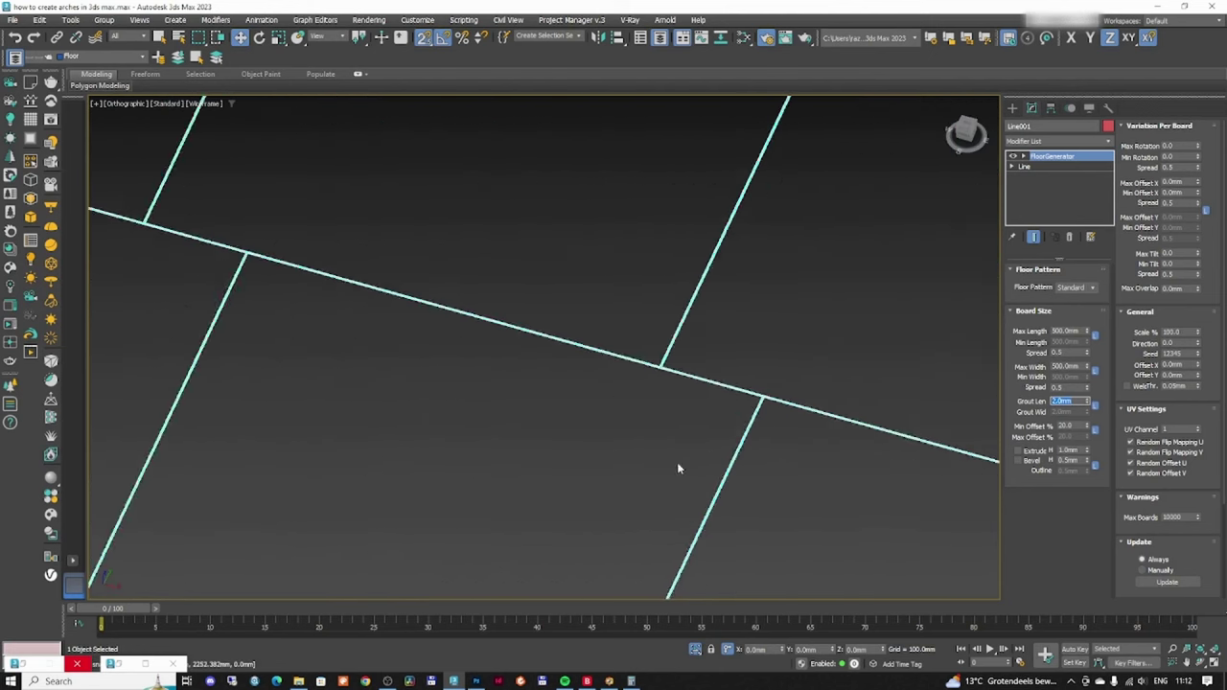
- Show the floor on its own in the top view and examine the tile layout and grout gaps
{"action": "key", "text": "t"}
{"action": "key", "text": "z"}
{"action": "scroll", "coordinate": [738, 353], "scroll_direction": "down", "scroll_amount": 2}
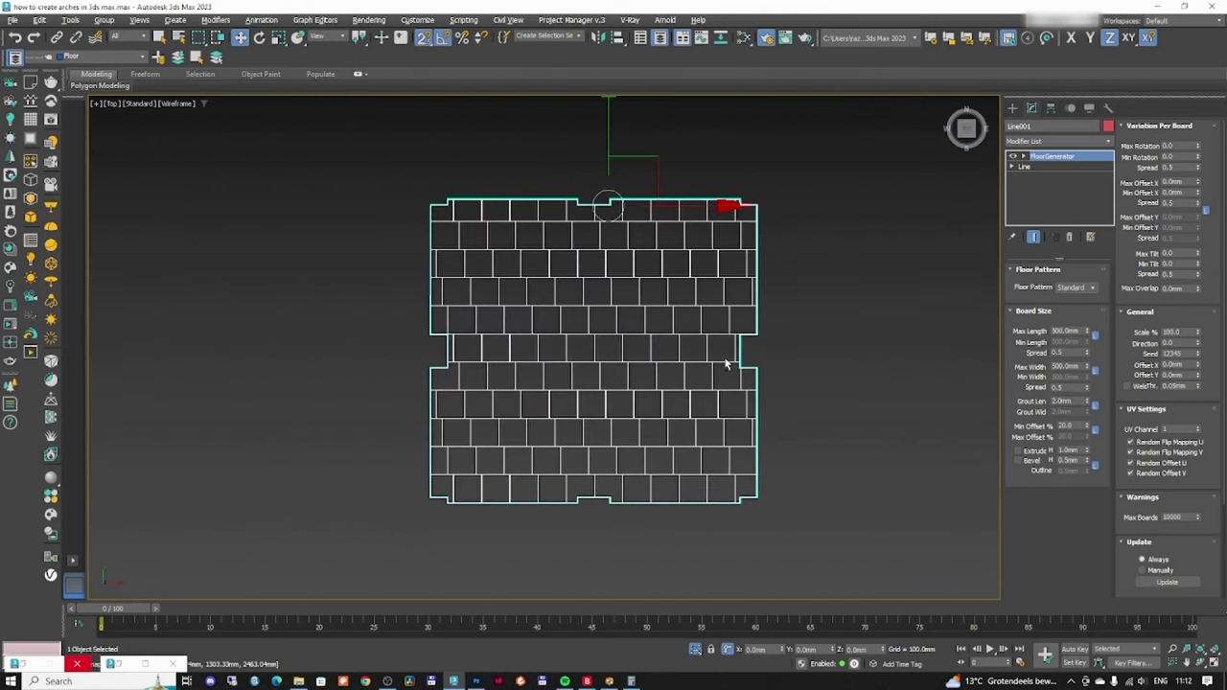
{"action": "key", "text": "F3"}
{"action": "scroll", "coordinate": [547, 377], "scroll_direction": "up", "scroll_amount": 5}
{"action": "key", "text": "F3"}
{"action": "scroll", "coordinate": [459, 372], "scroll_direction": "up", "scroll_amount": 4}
{"action": "scroll", "coordinate": [459, 372], "scroll_direction": "down", "scroll_amount": 10}
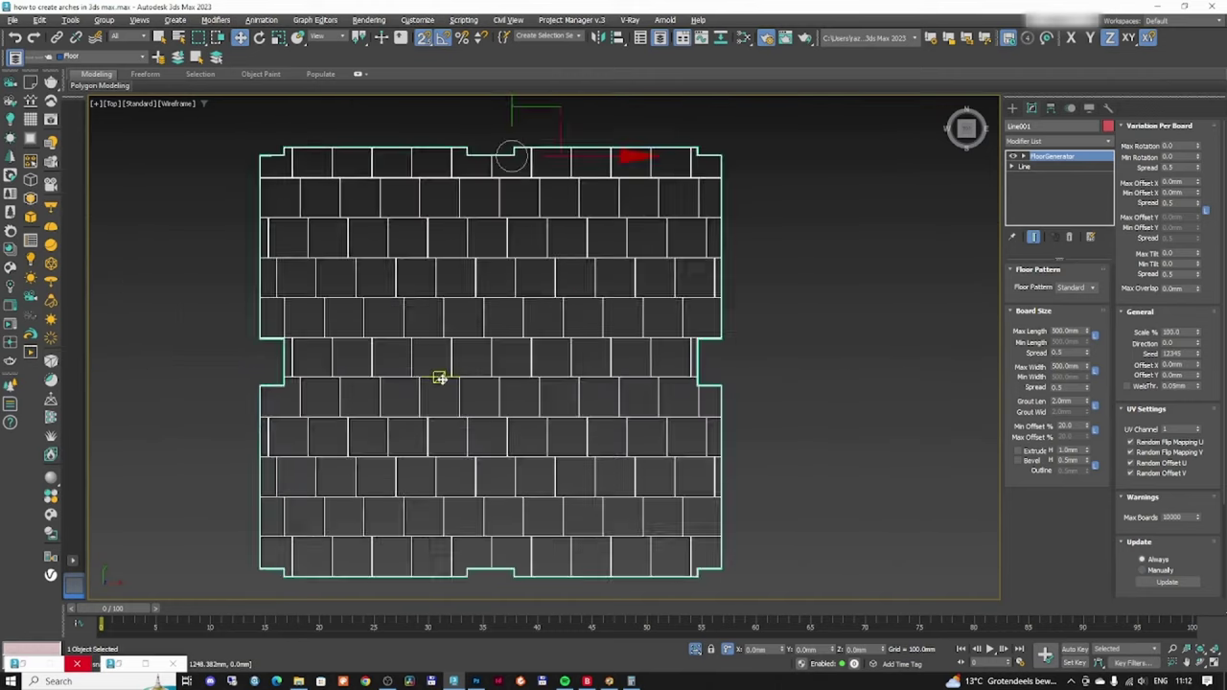
{"action": "scroll", "coordinate": [444, 370], "scroll_direction": "up", "scroll_amount": 2}
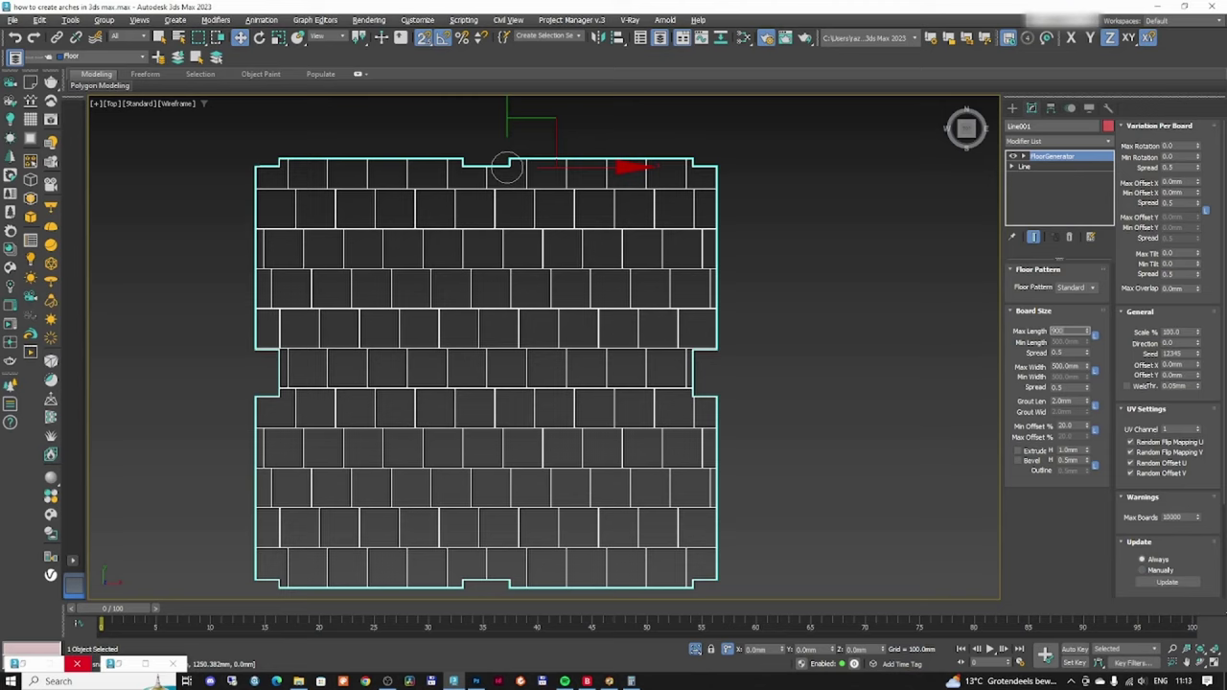
- Set the floor tiles' maximum length and width to 900 mm and their minimum offset to 0
{"action": "key", "text": "Return"}
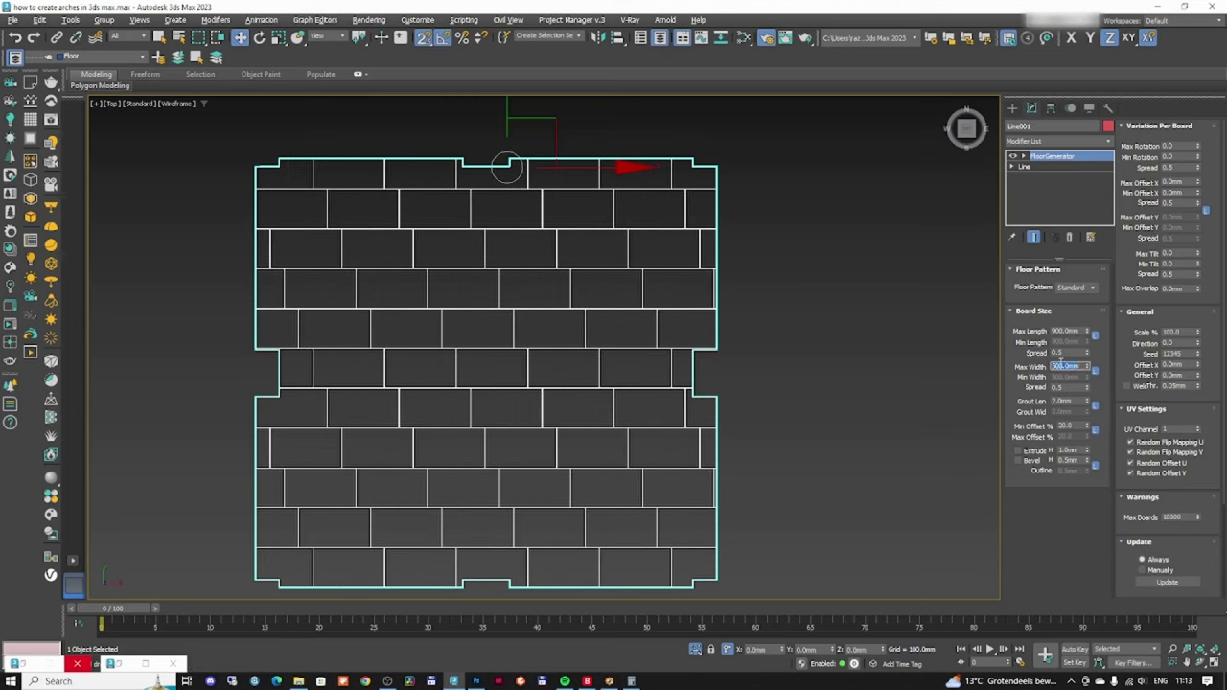
{"action": "key", "text": "Return"}
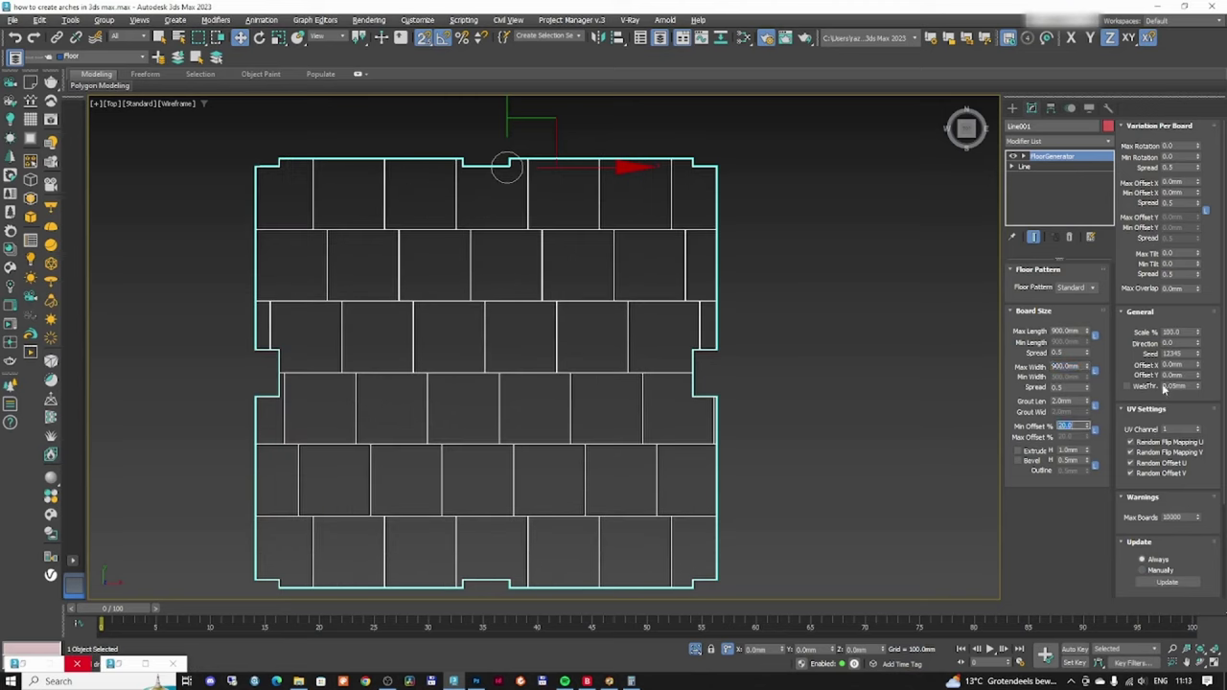
{"action": "key", "text": "Return"}
{"action": "scroll", "coordinate": [418, 259], "scroll_direction": "up", "scroll_amount": 15}
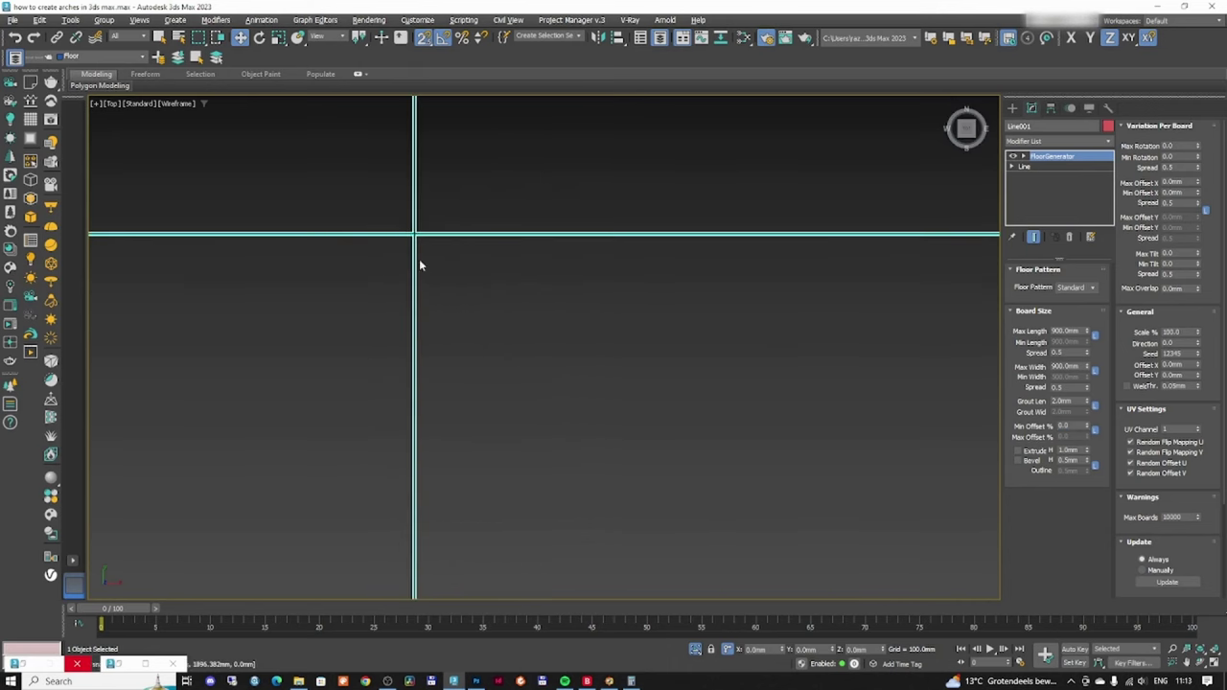
{"action": "scroll", "coordinate": [441, 266], "scroll_direction": "down", "scroll_amount": 10}
- Add a Shell modifier to the tiled floor with an outer amount of 0 mm and an inner amount of 10 mm
{"action": "middle_click_drag", "start_coordinate": [444, 268], "coordinate": [527, 187], "text": "alt"}
{"action": "left_click", "coordinate": [1070, 146]}
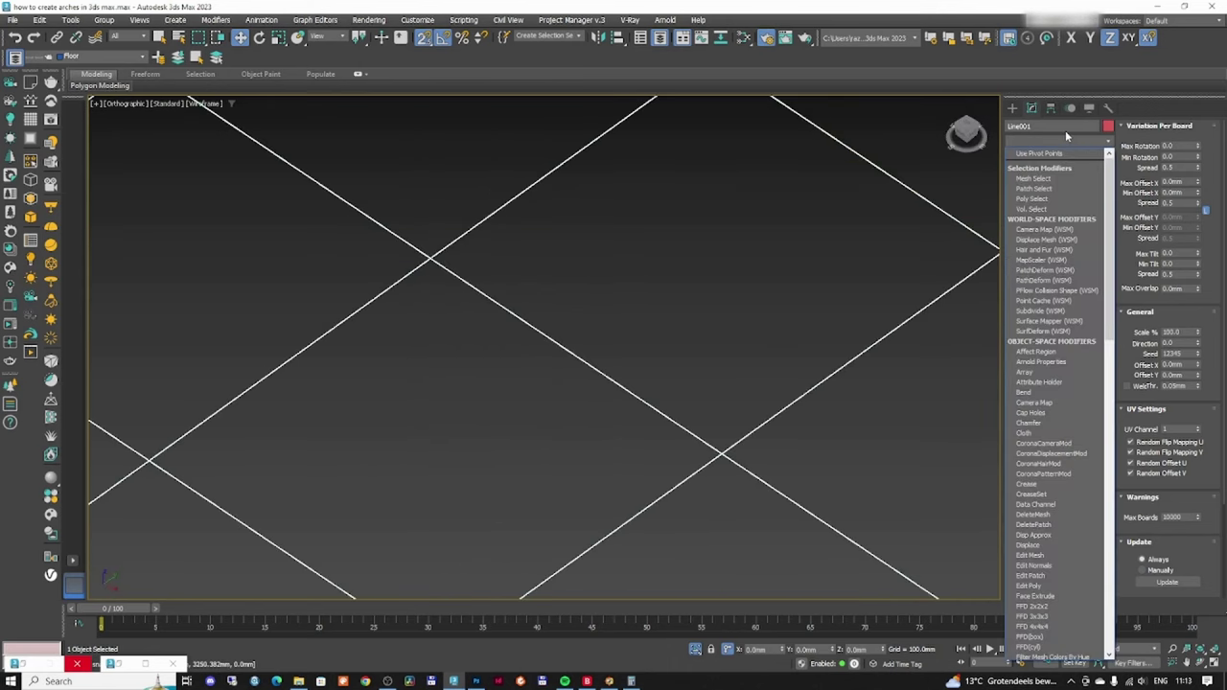
{"action": "type", "text": "shell"}
{"action": "key", "text": "Return"}
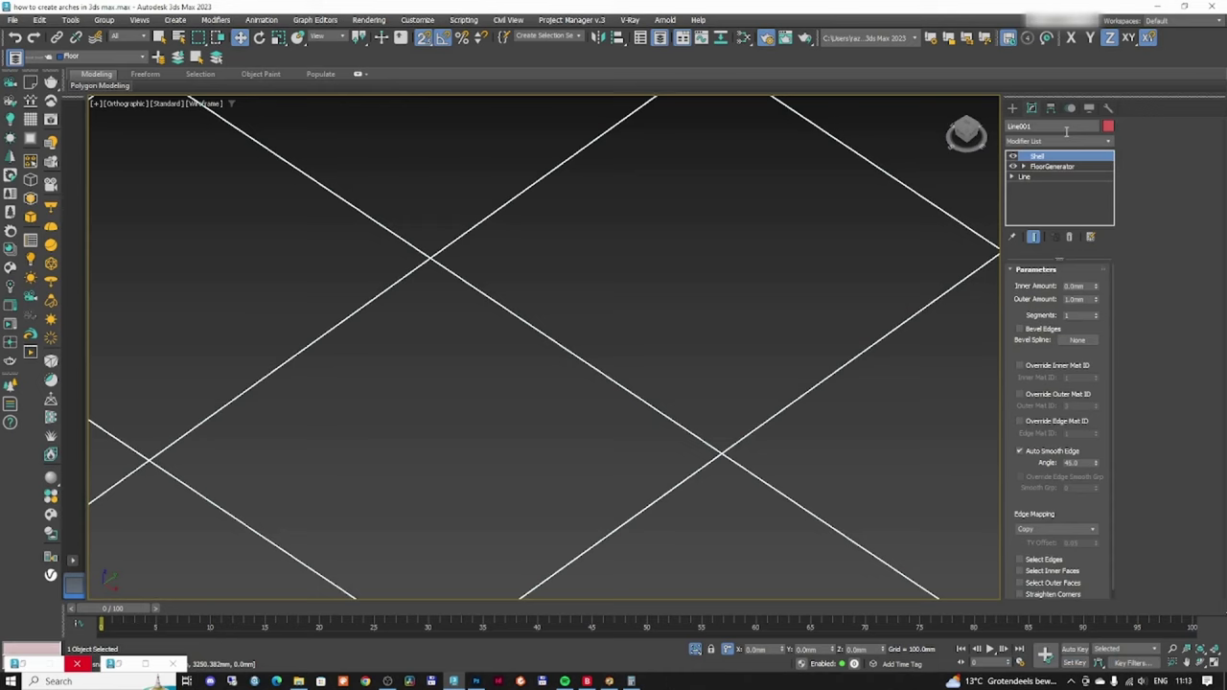
{"action": "type", "text": "0"}
{"action": "key", "text": "Return"}
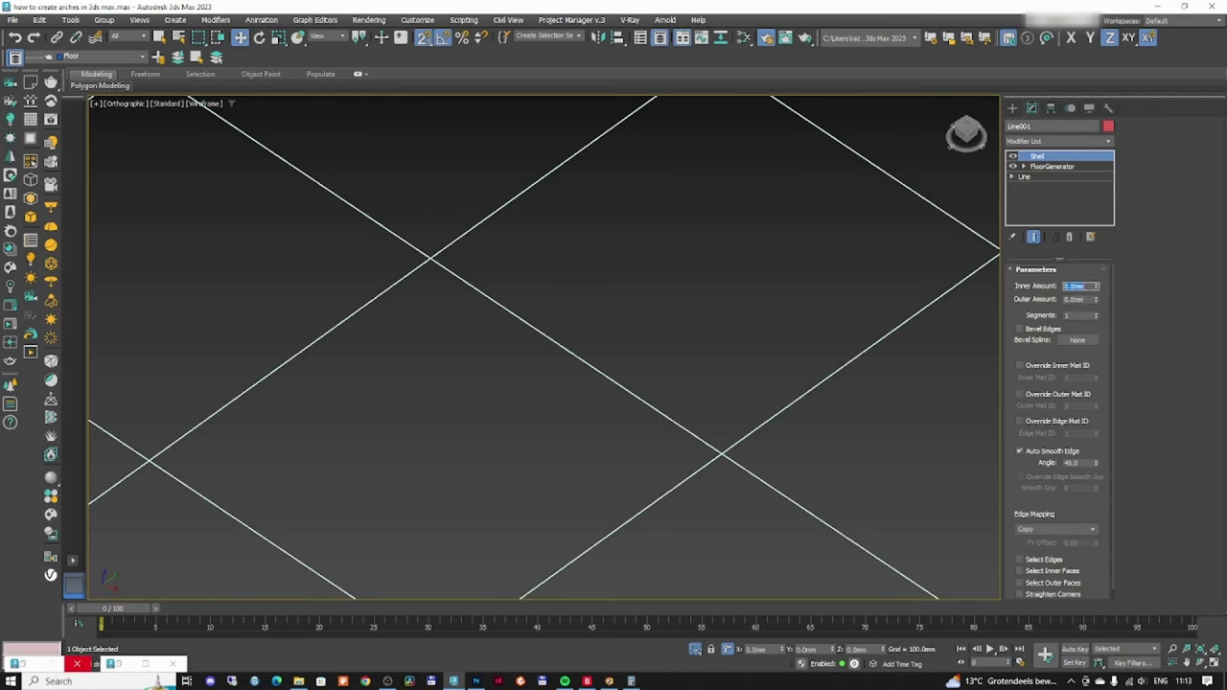
{"action": "type", "text": "10"}
{"action": "key", "text": "Return"}
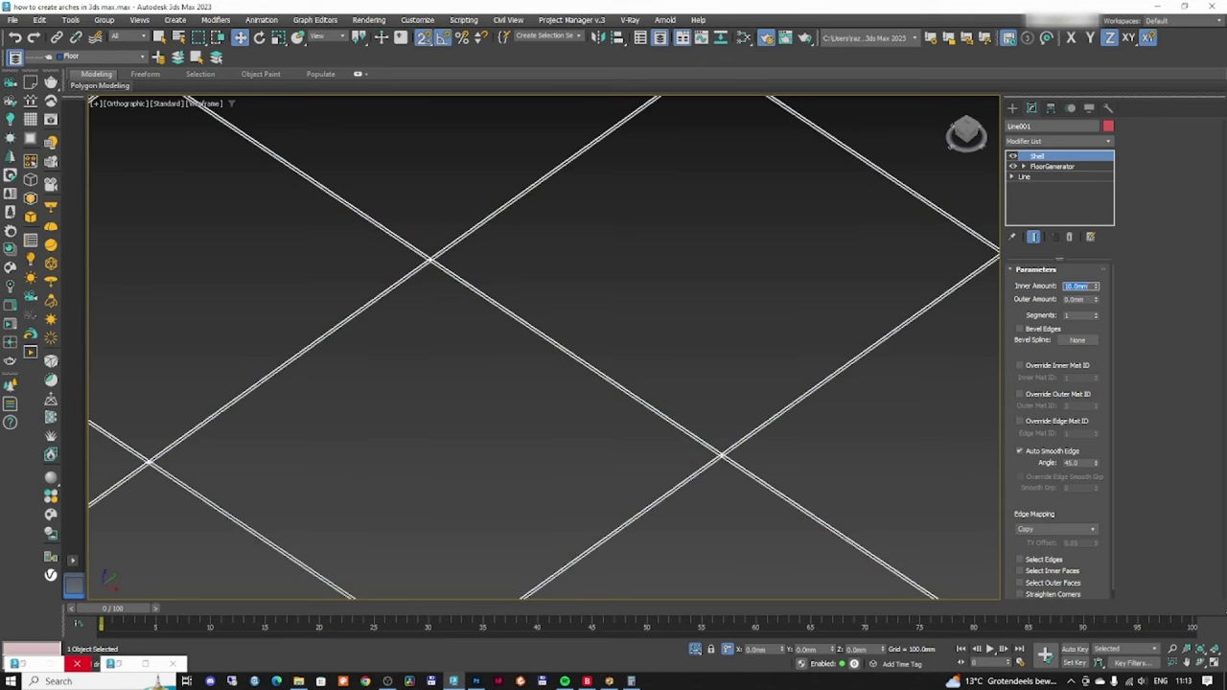
- Display the floor in flat colour with edged faces and set the Shell's inner amount to 20 mm
{"action": "scroll", "coordinate": [611, 339], "scroll_direction": "up", "scroll_amount": 6}
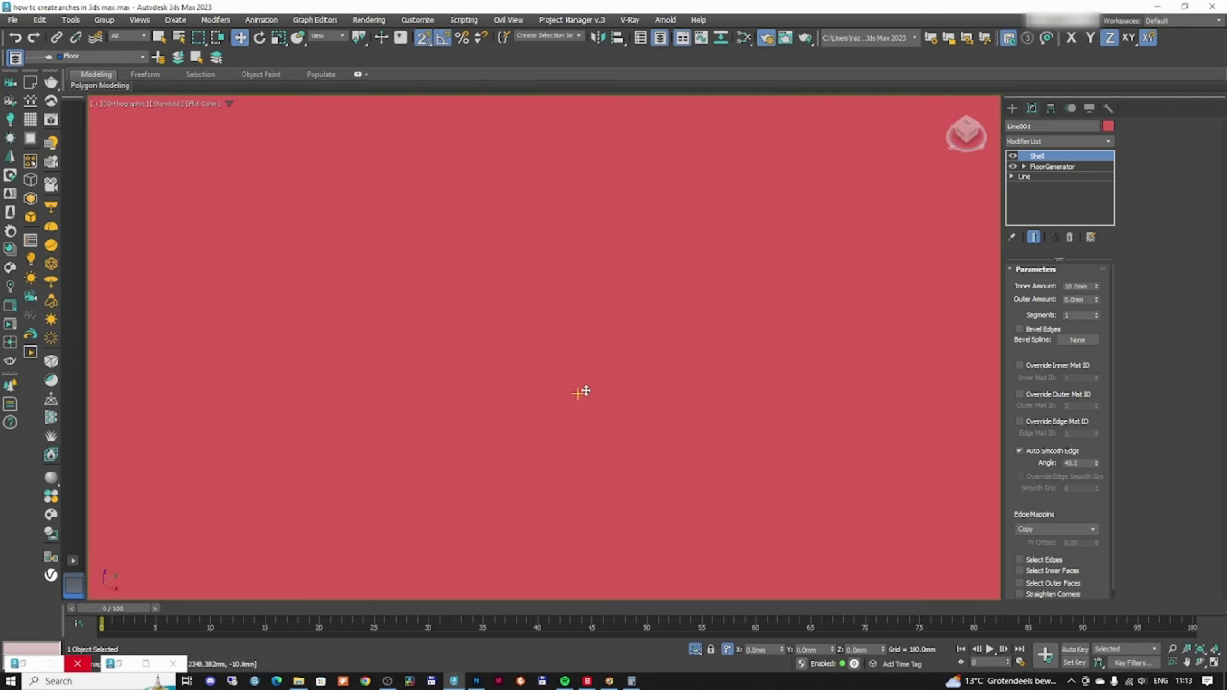
{"action": "key", "text": "F3"}
{"action": "scroll", "coordinate": [556, 370], "scroll_direction": "down", "scroll_amount": 8}
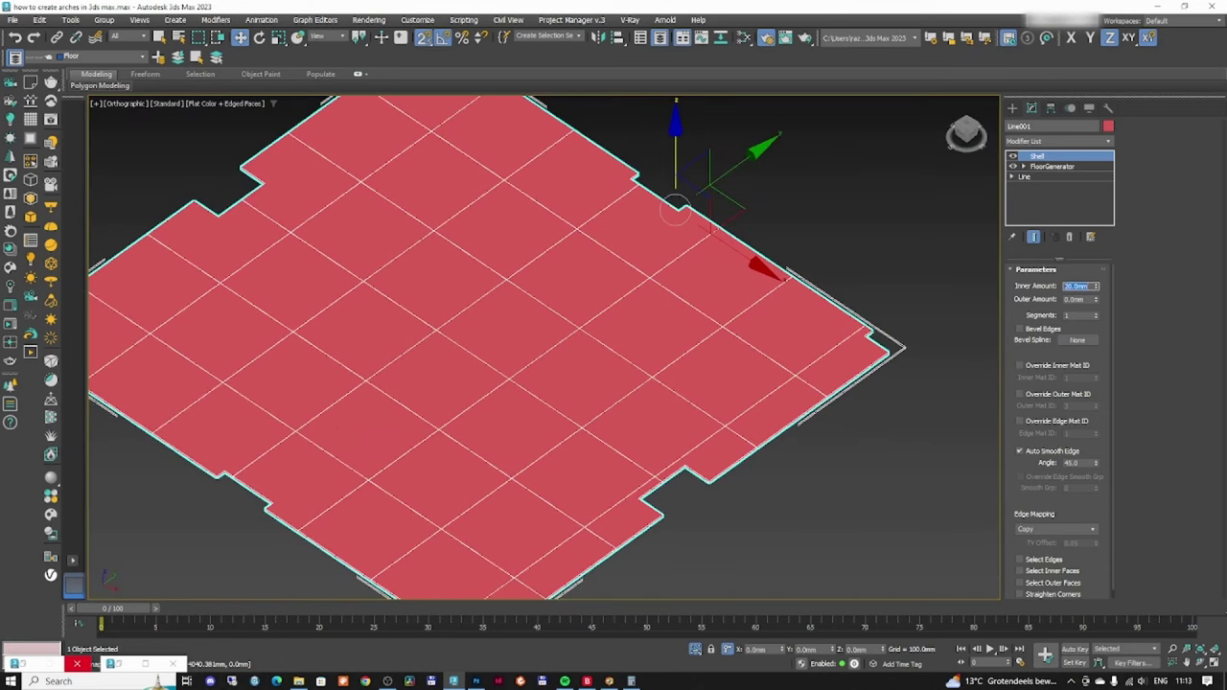
- Add a Chamfer modifier above the Shell to bevel the tile edges
{"action": "left_click", "coordinate": [1054, 140]}
{"action": "key", "text": "Return"}
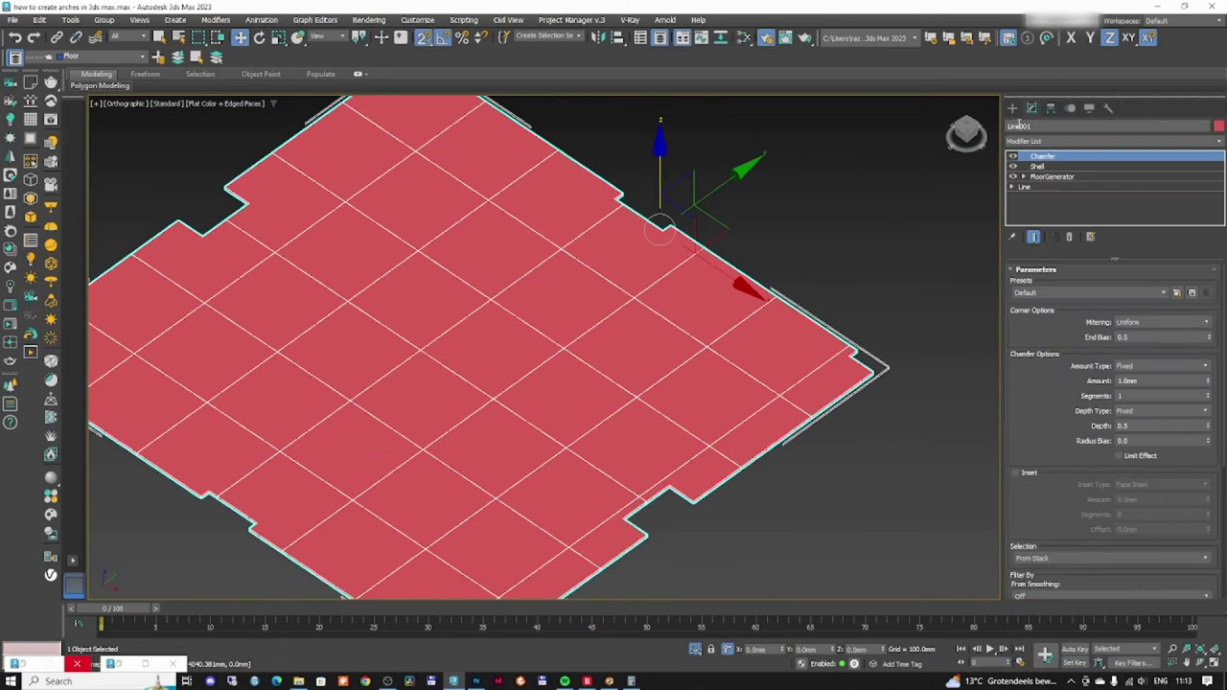
{"action": "scroll", "coordinate": [892, 355], "scroll_direction": "up", "scroll_amount": 5}
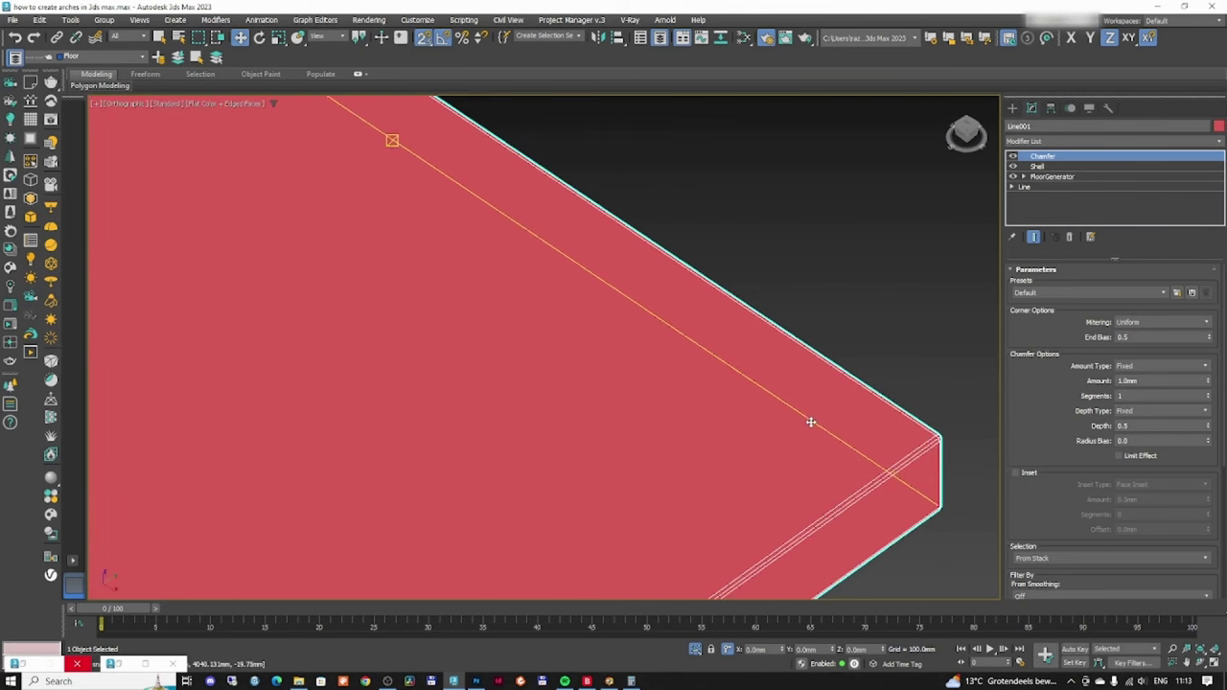
{"action": "scroll", "coordinate": [936, 460], "scroll_direction": "down", "scroll_amount": 2}
- Examine the chamfered tile edges and joints in both wireframe and shaded display, and compare with the reference photo
{"action": "key", "text": "F3"}
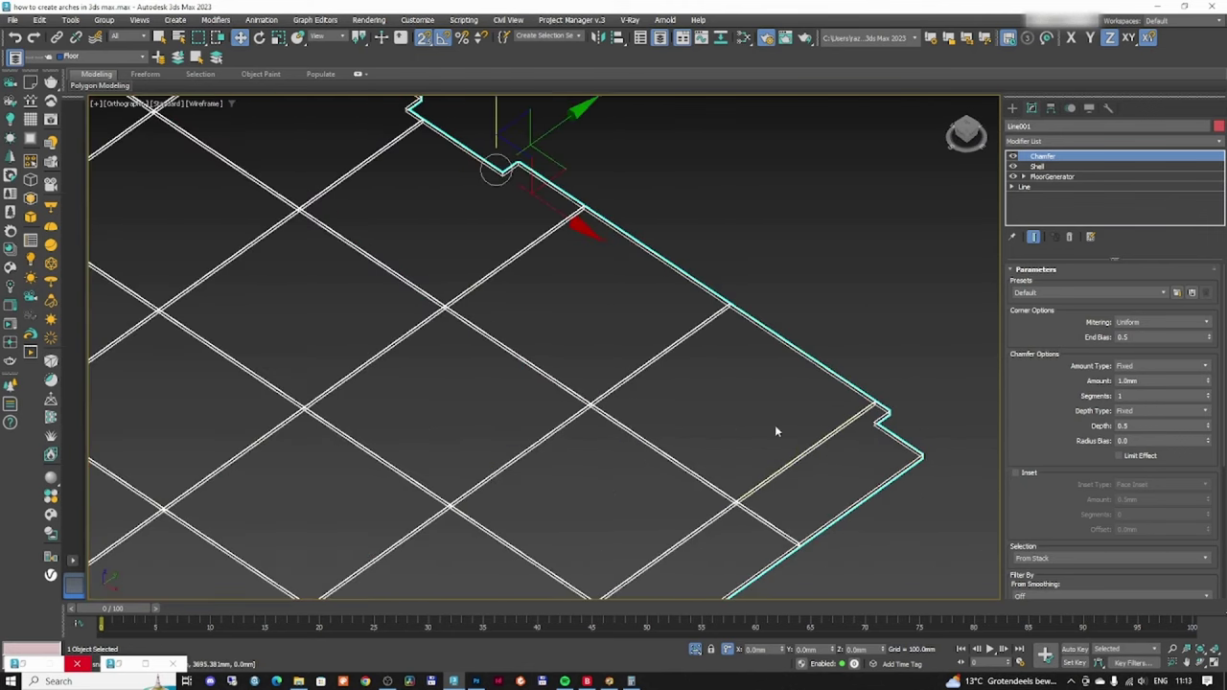
{"action": "scroll", "coordinate": [575, 424], "scroll_direction": "up", "scroll_amount": 6}
{"action": "scroll", "coordinate": [404, 388], "scroll_direction": "down", "scroll_amount": 8}
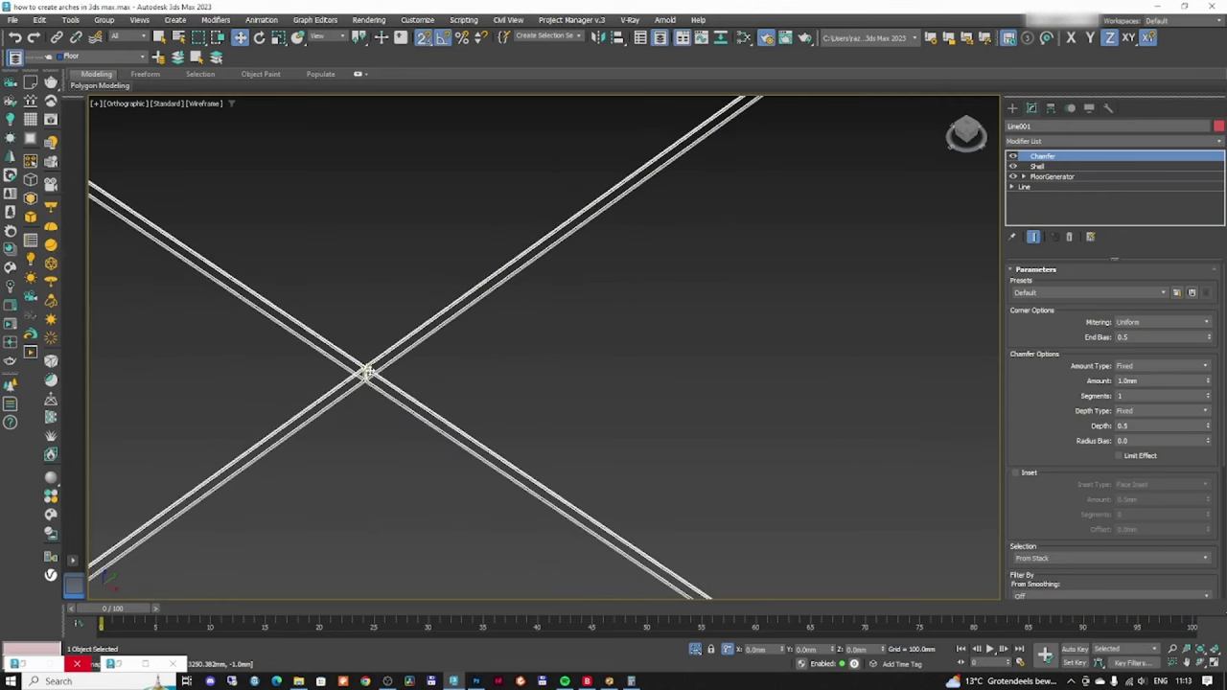
{"action": "scroll", "coordinate": [480, 376], "scroll_direction": "up", "scroll_amount": 6}
{"action": "key", "text": "F3"}
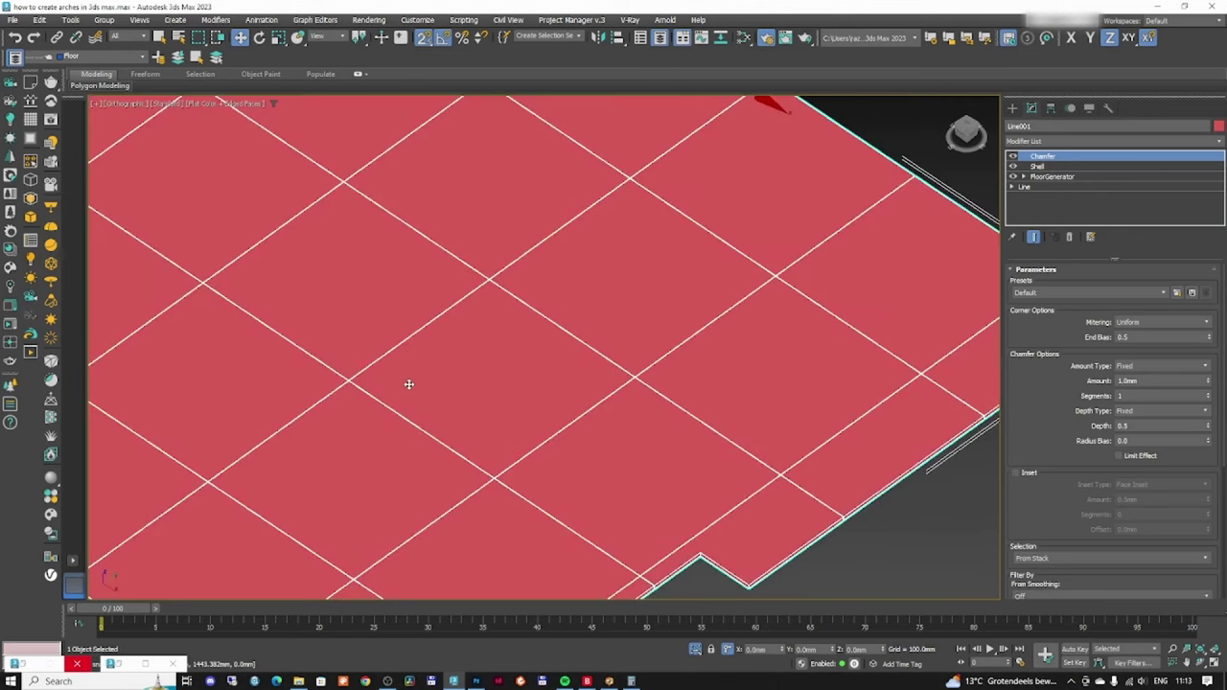
{"action": "key", "text": "F3"}
{"action": "scroll", "coordinate": [532, 397], "scroll_direction": "down", "scroll_amount": 6}
{"action": "key", "text": "F3"}
{"action": "scroll", "coordinate": [518, 460], "scroll_direction": "down", "scroll_amount": 2}
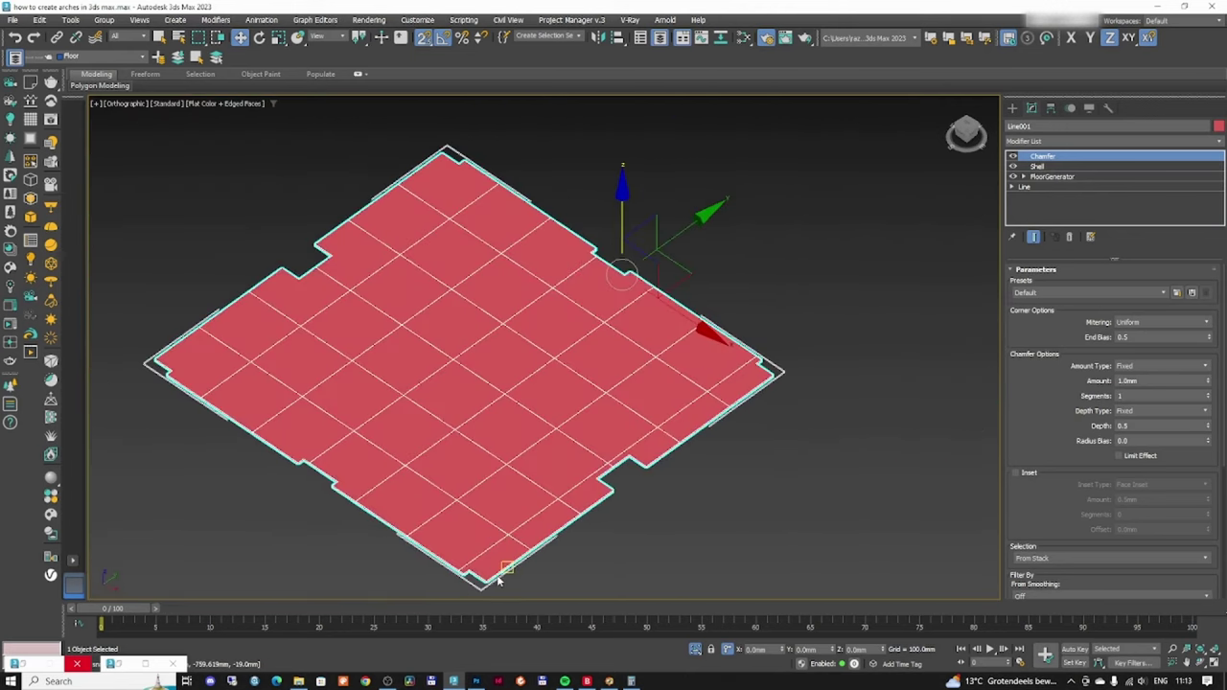
{"action": "scroll", "coordinate": [498, 580], "scroll_direction": "down", "scroll_amount": 2}
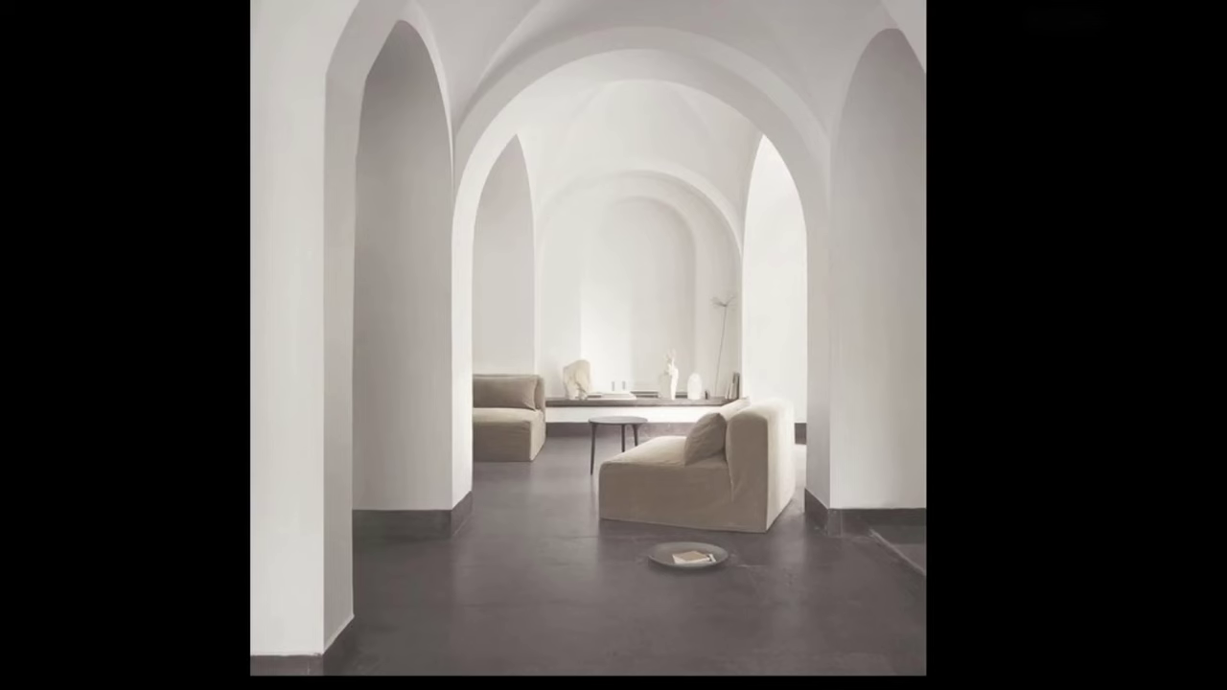
{"action": "scroll", "coordinate": [614, 345], "scroll_direction": "down", "scroll_amount": 1}
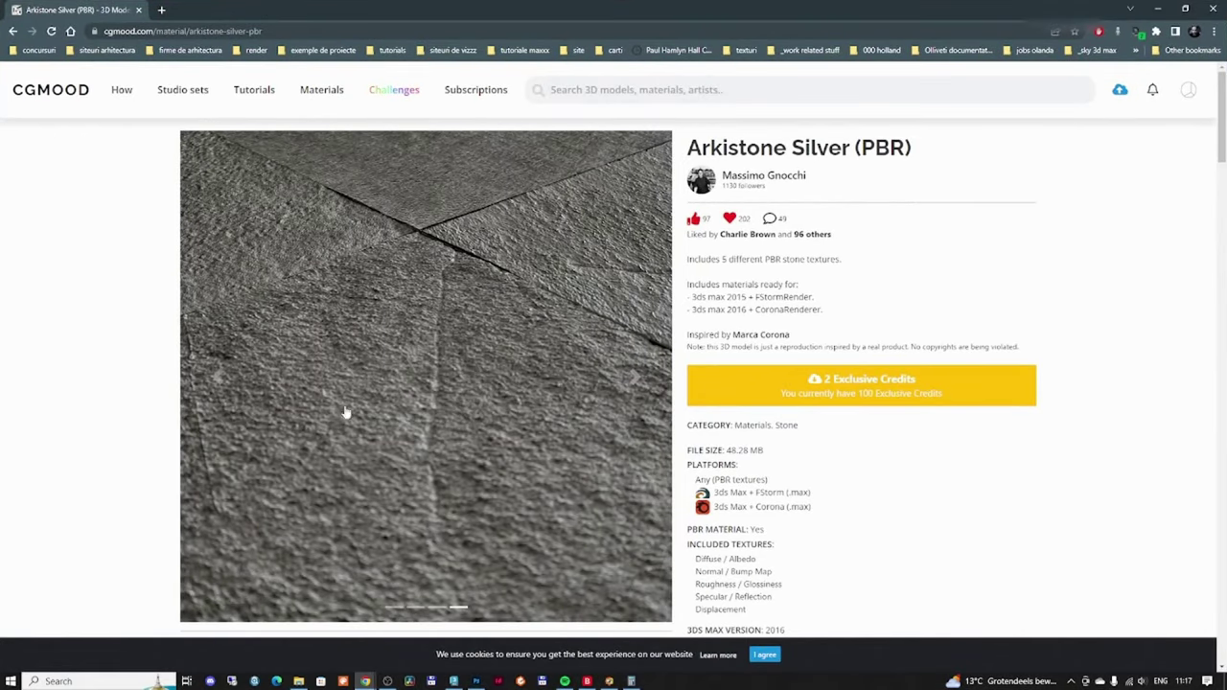
- In the browser, look through the Arkistone Silver (PBR) preview images and the model previews on the CGMOOD home page
{"action": "left_click", "coordinate": [219, 380]}
{"action": "left_click", "coordinate": [221, 385]}
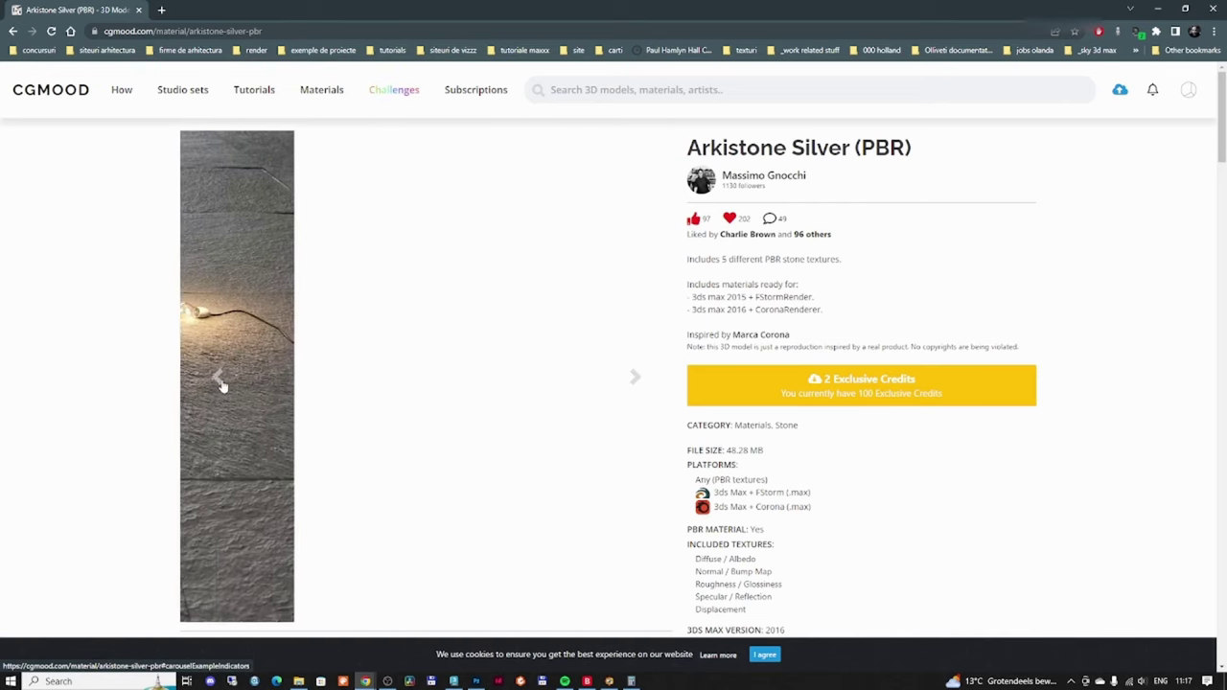
{"action": "left_click", "coordinate": [221, 384]}
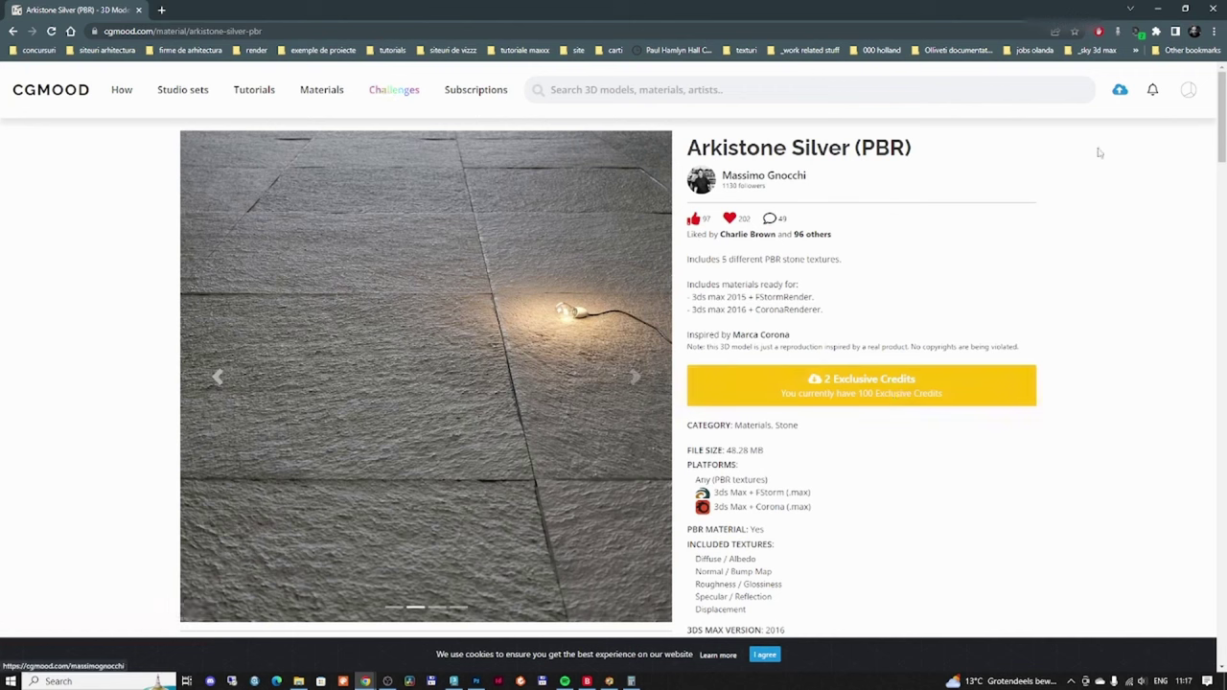
{"action": "left_click", "coordinate": [54, 92]}
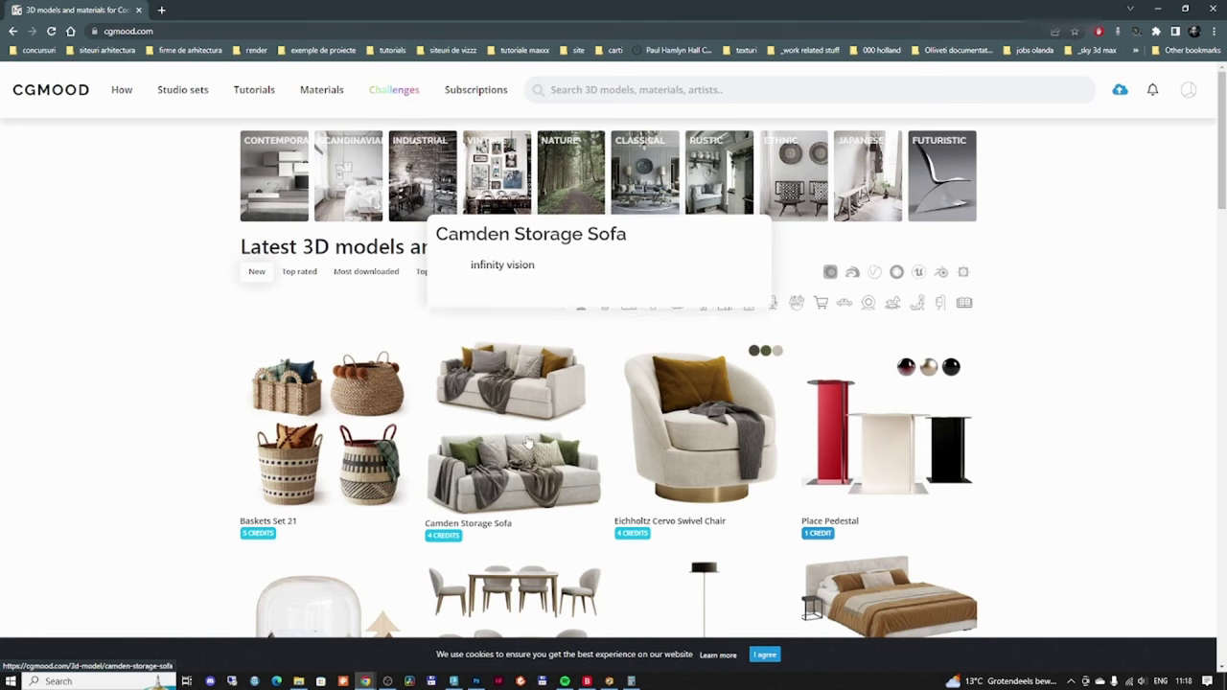
{"action": "mouse_move", "coordinate": [739, 457]}
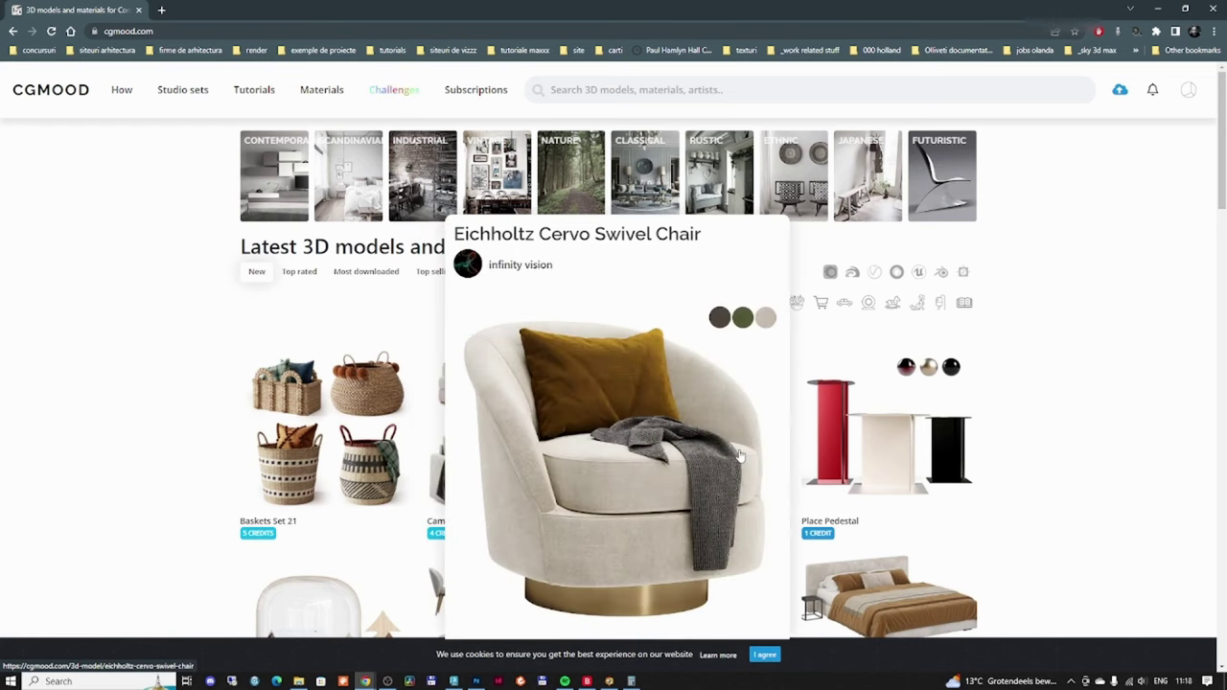
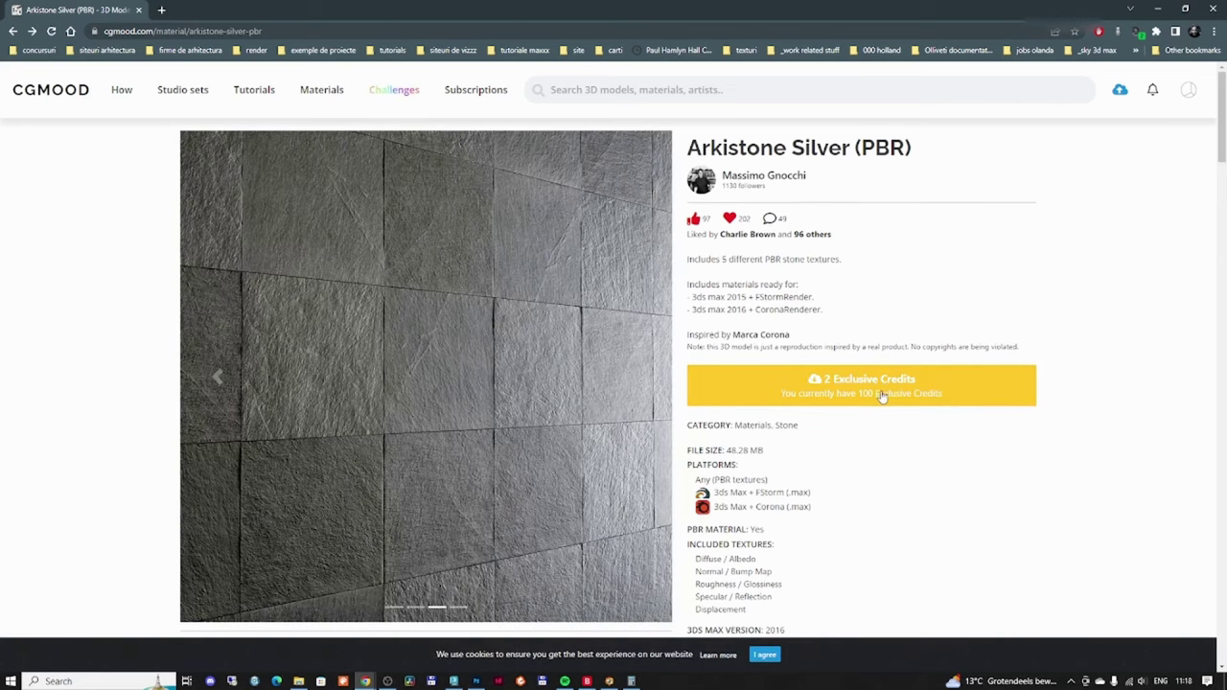
- Download the Arkistone Silver (PBR) material as arkistone-silver-pbr-cgmood.zip into the stone textures folder
{"action": "left_click", "coordinate": [880, 397]}
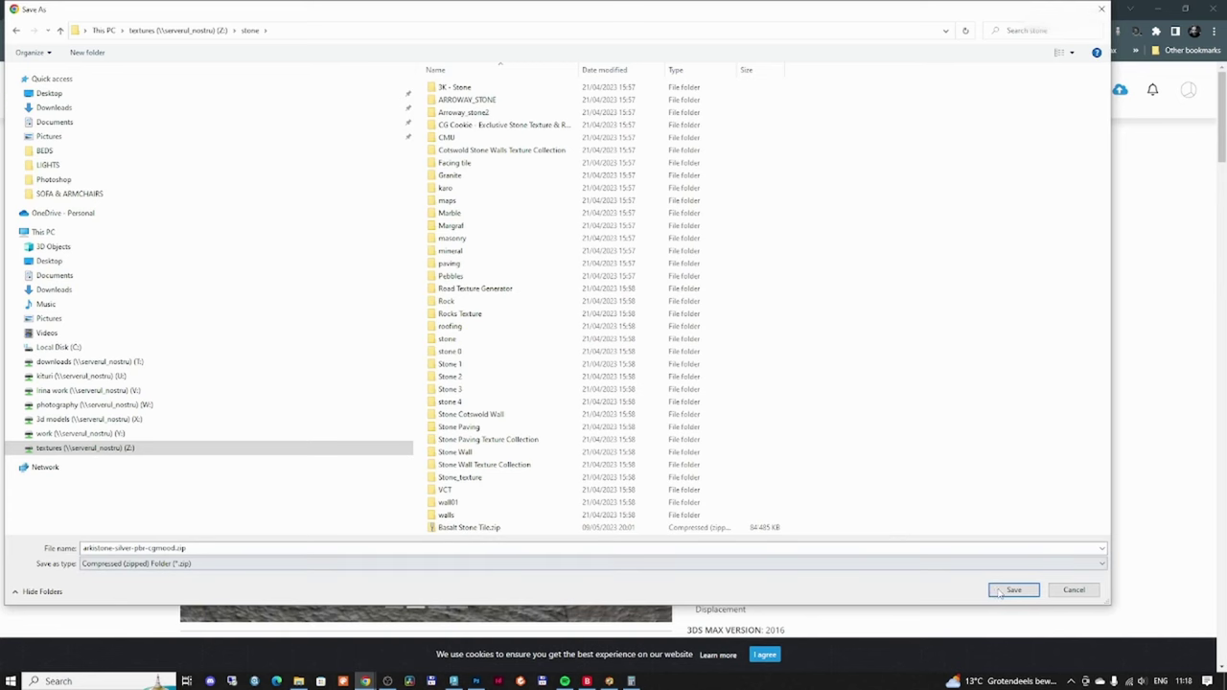
{"action": "left_click", "coordinate": [1000, 592]}
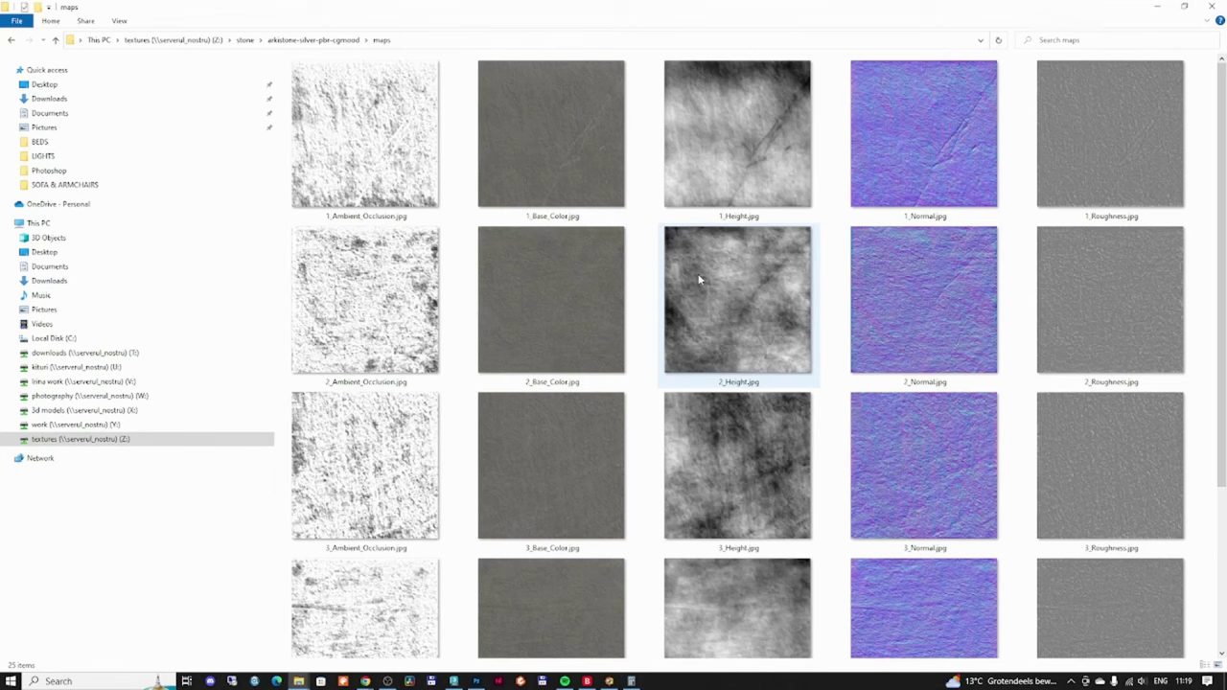
- Look through the texture images in the material's maps folder and minimise the file window
{"action": "scroll", "coordinate": [697, 279], "scroll_direction": "down", "scroll_amount": 2}
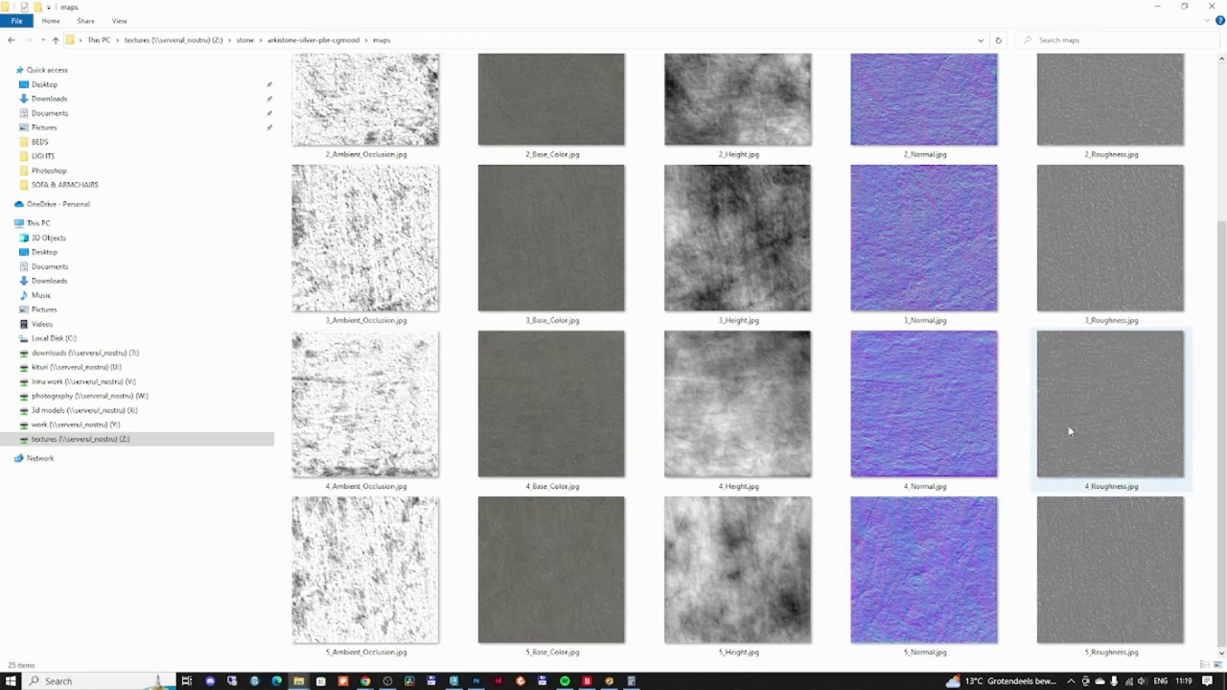
{"action": "scroll", "coordinate": [1189, 66], "scroll_direction": "up", "scroll_amount": 3}
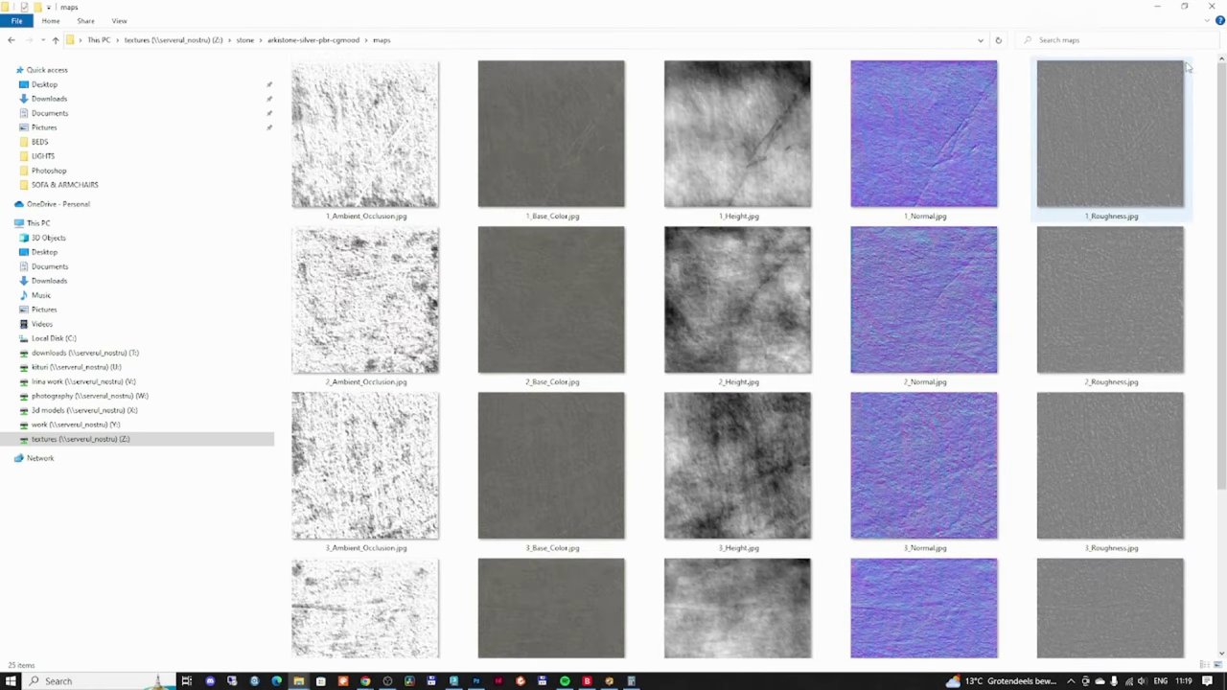
{"action": "left_click", "coordinate": [1157, 10]}
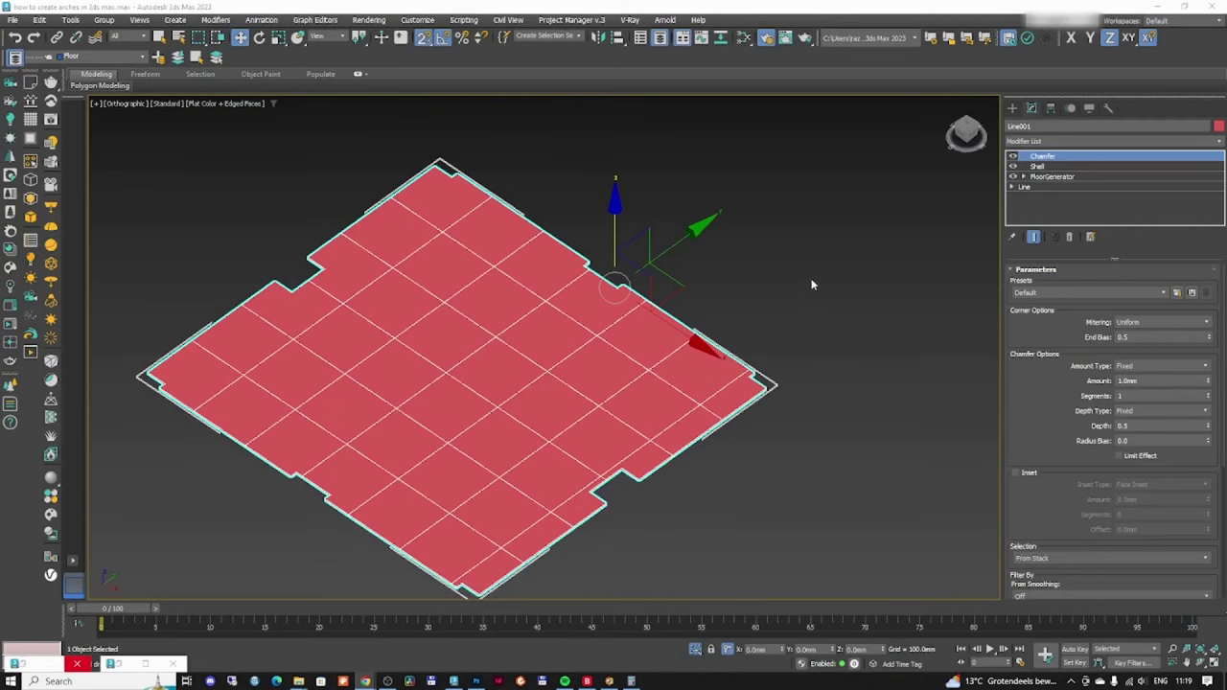
- Back in 3ds Max, switch the viewport to wireframe and reselect the tiled floor
{"action": "left_click", "coordinate": [812, 285]}
{"action": "key", "text": "F3"}
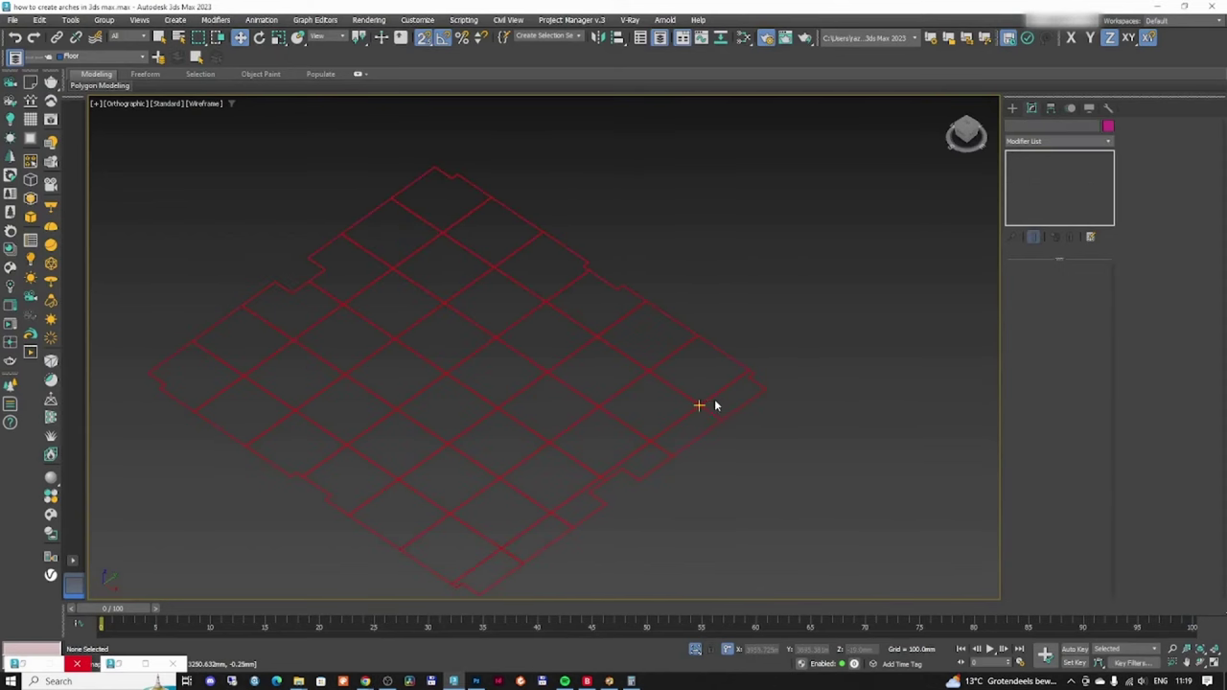
{"action": "left_click", "coordinate": [697, 404]}
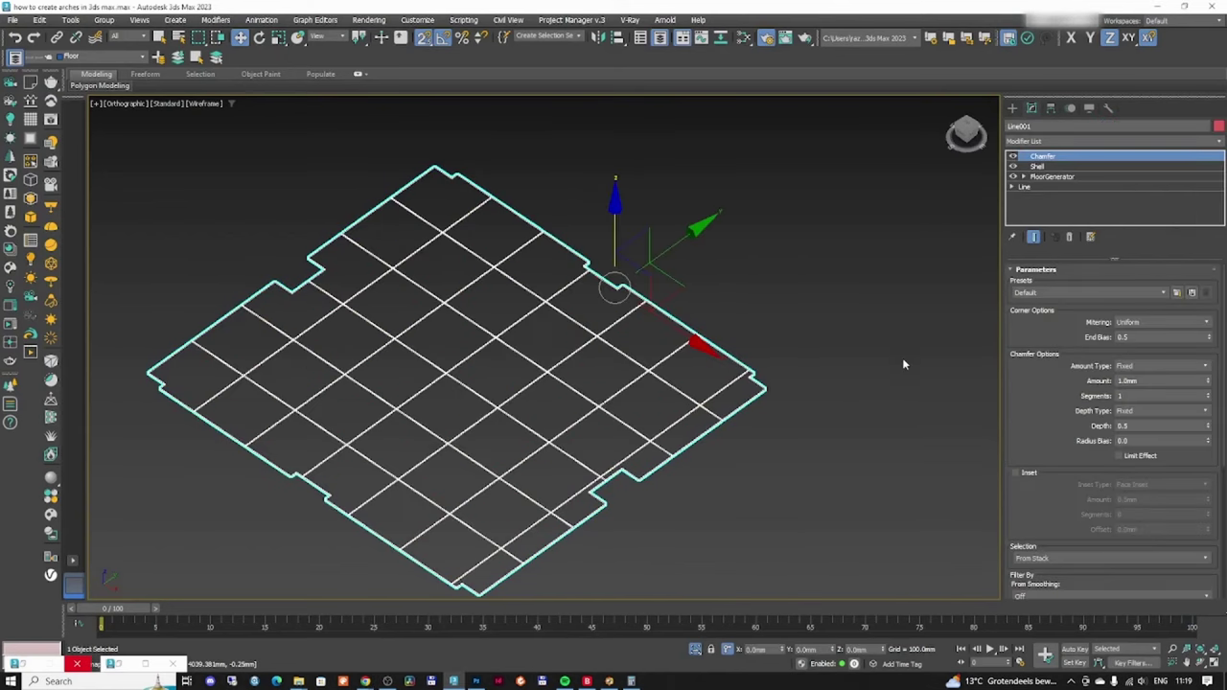
- Insert a Retopology modifier directly above FloorGenerator, with Shell and Chamfer switched off, and compute it at 5000 faces
{"action": "left_click", "coordinate": [1047, 176]}
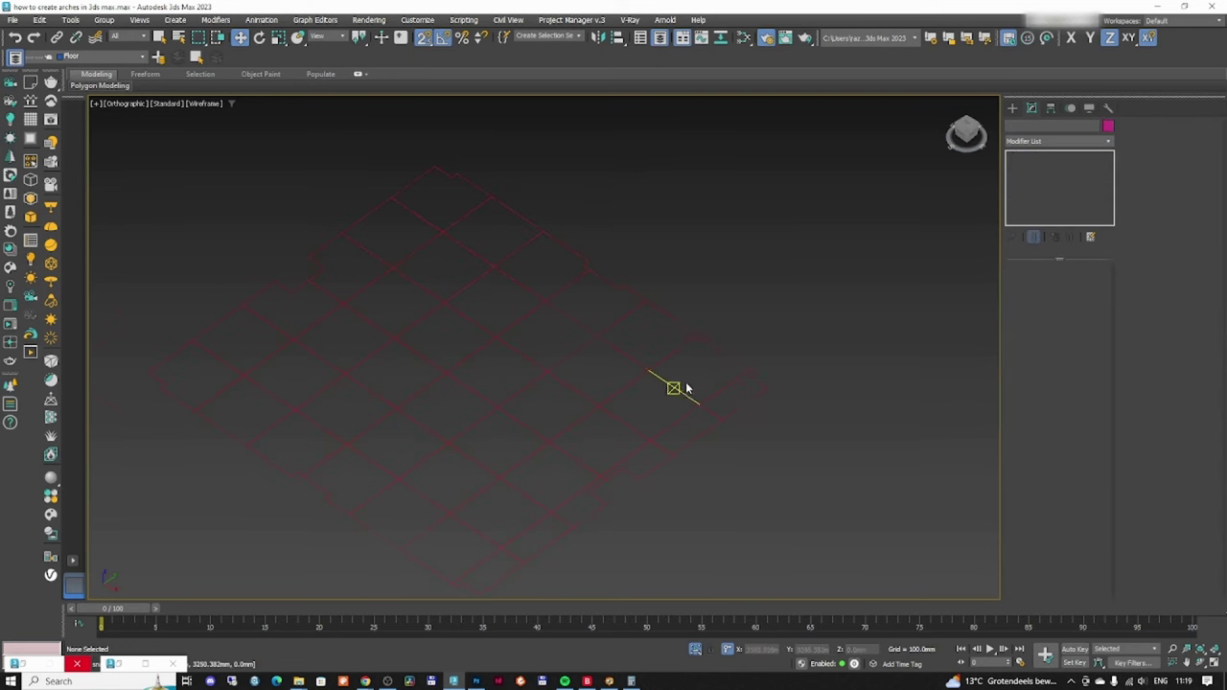
{"action": "scroll", "coordinate": [665, 389], "scroll_direction": "up", "scroll_amount": 15}
{"action": "left_click", "coordinate": [764, 433]}
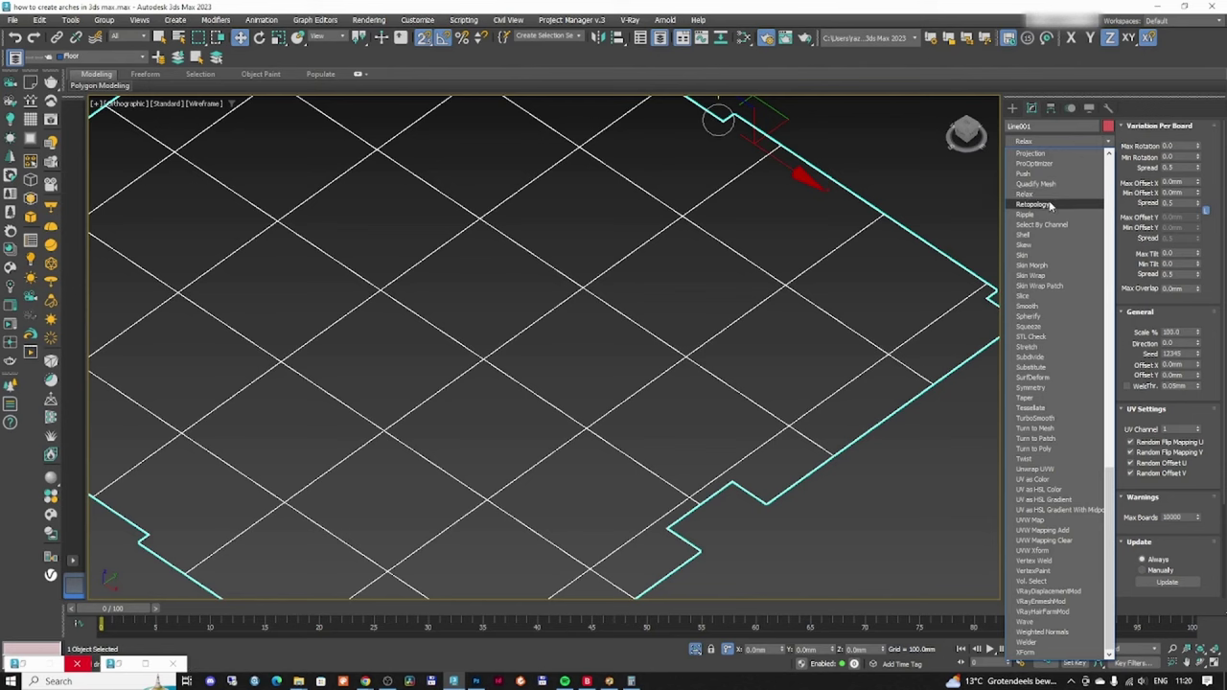
{"action": "left_click", "coordinate": [1041, 205]}
{"action": "left_click", "coordinate": [1059, 341]}
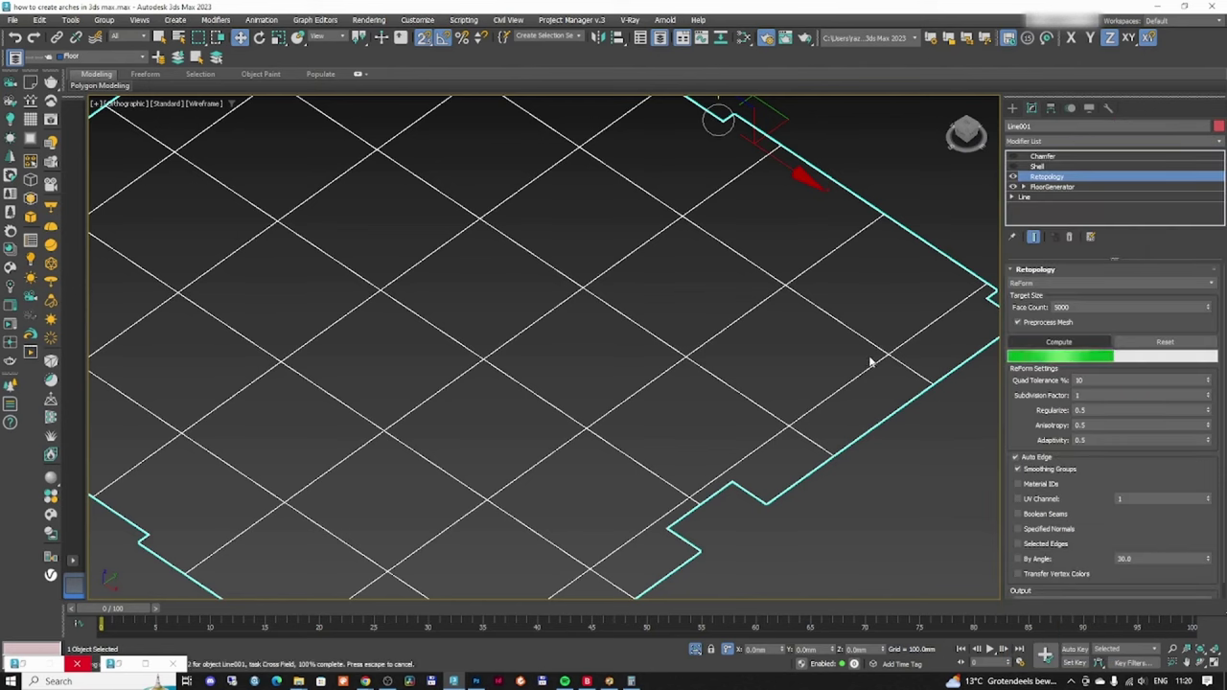
{"action": "middle_click_drag", "start_coordinate": [803, 381], "coordinate": [730, 393]}
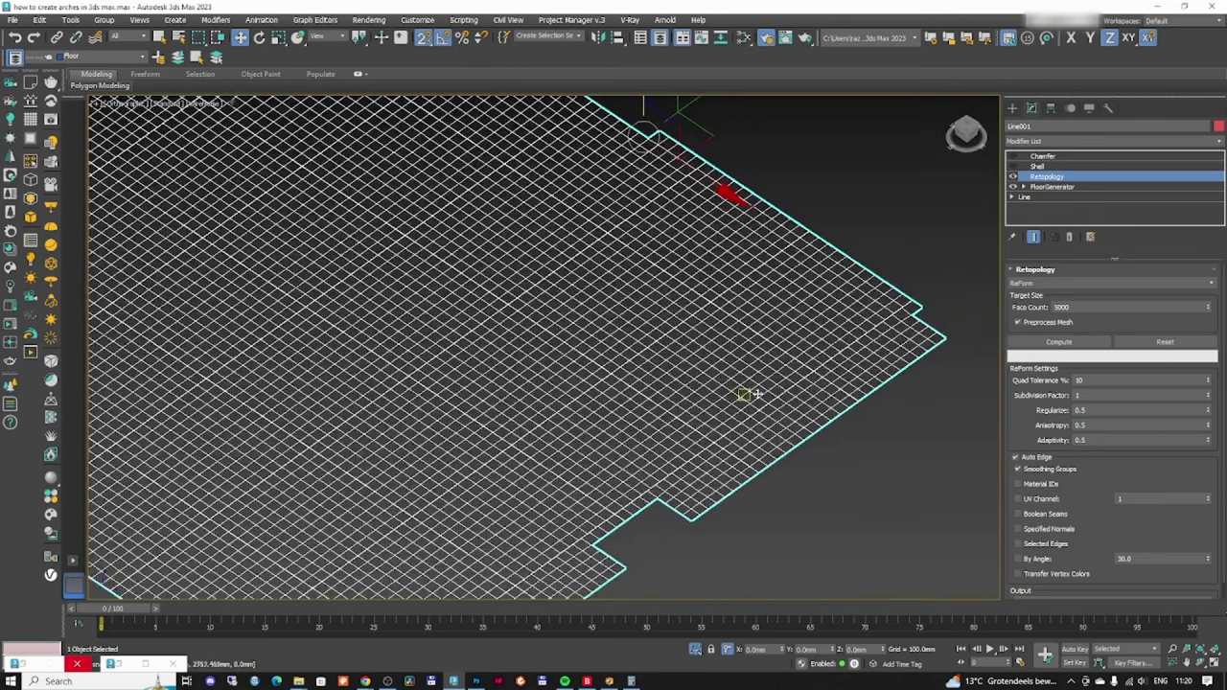
{"action": "scroll", "coordinate": [821, 403], "scroll_direction": "up", "scroll_amount": 5}
{"action": "scroll", "coordinate": [874, 410], "scroll_direction": "up", "scroll_amount": 5}
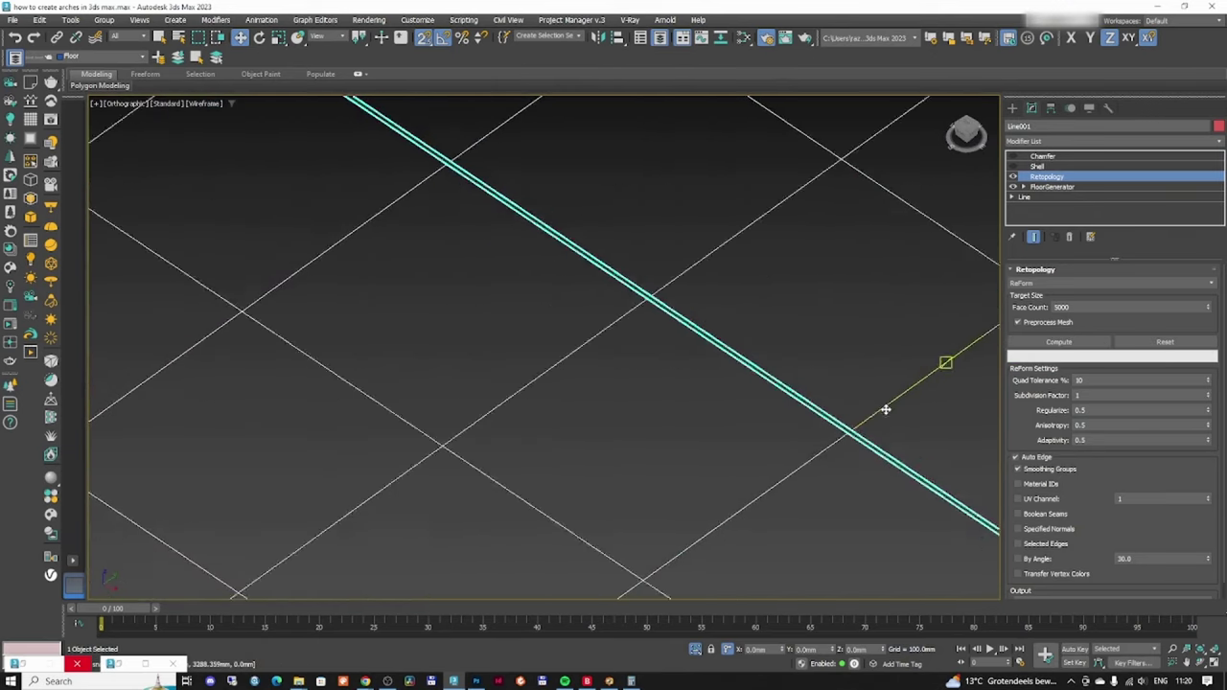
- Set the Retopology face count to 15000, save the scene and recompute the floor mesh
{"action": "left_click", "coordinate": [1057, 307]}
{"action": "type", "text": "1"}
{"action": "left_click", "coordinate": [1065, 342]}
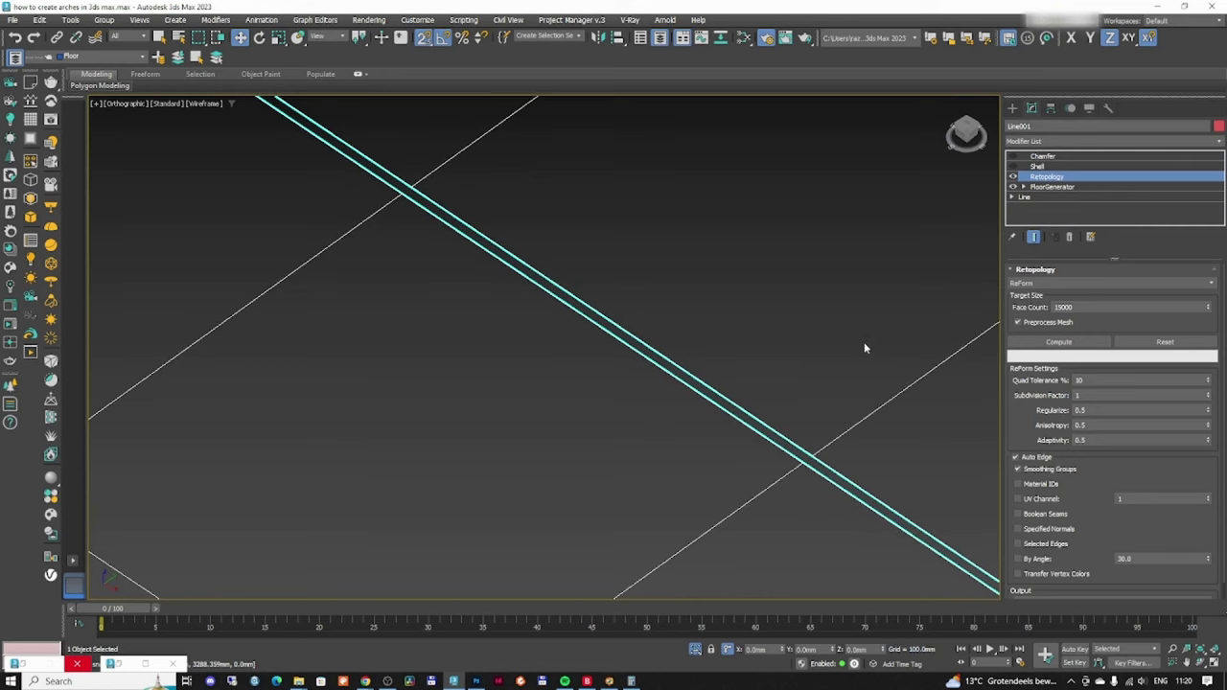
{"action": "key", "text": "ctrl+s"}
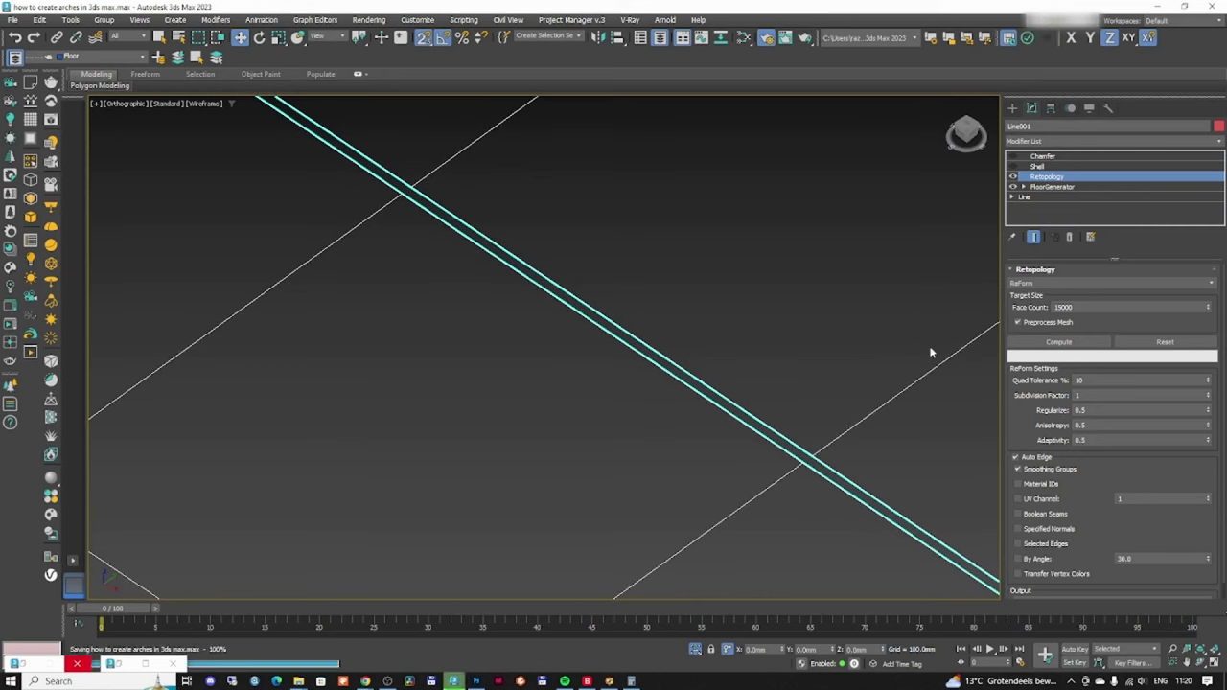
{"action": "left_click", "coordinate": [1064, 342]}
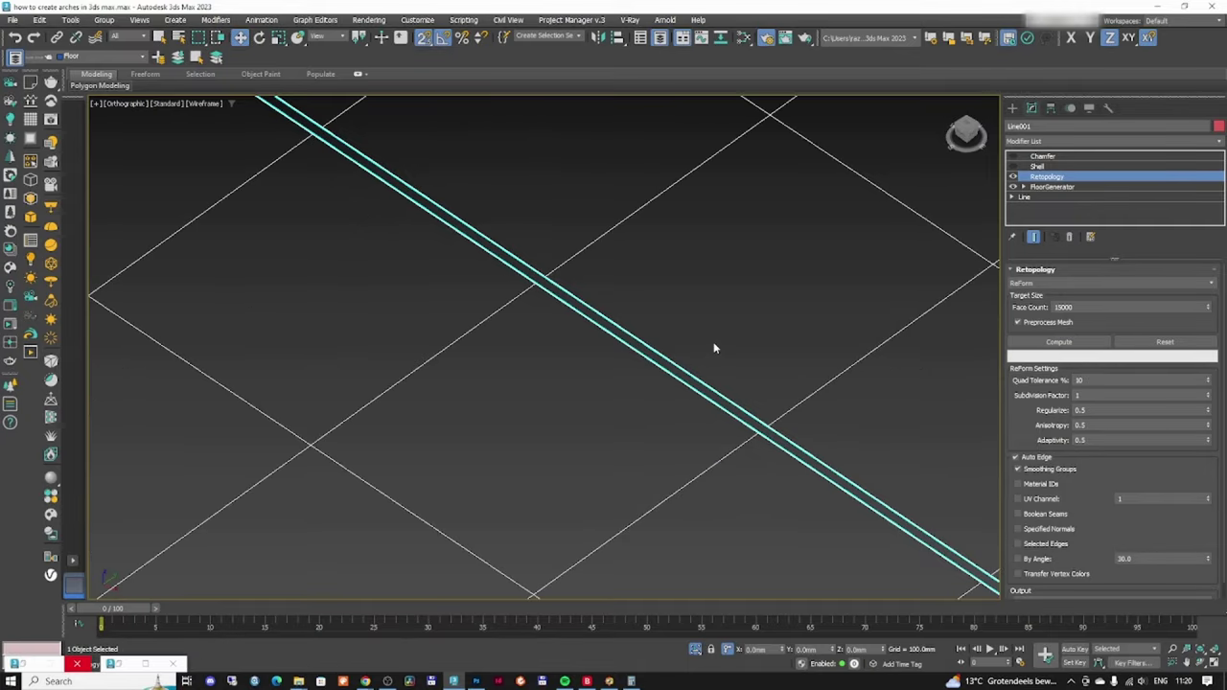
{"action": "scroll", "coordinate": [713, 348], "scroll_direction": "down", "scroll_amount": 5}
{"action": "scroll", "coordinate": [725, 378], "scroll_direction": "up", "scroll_amount": 4}
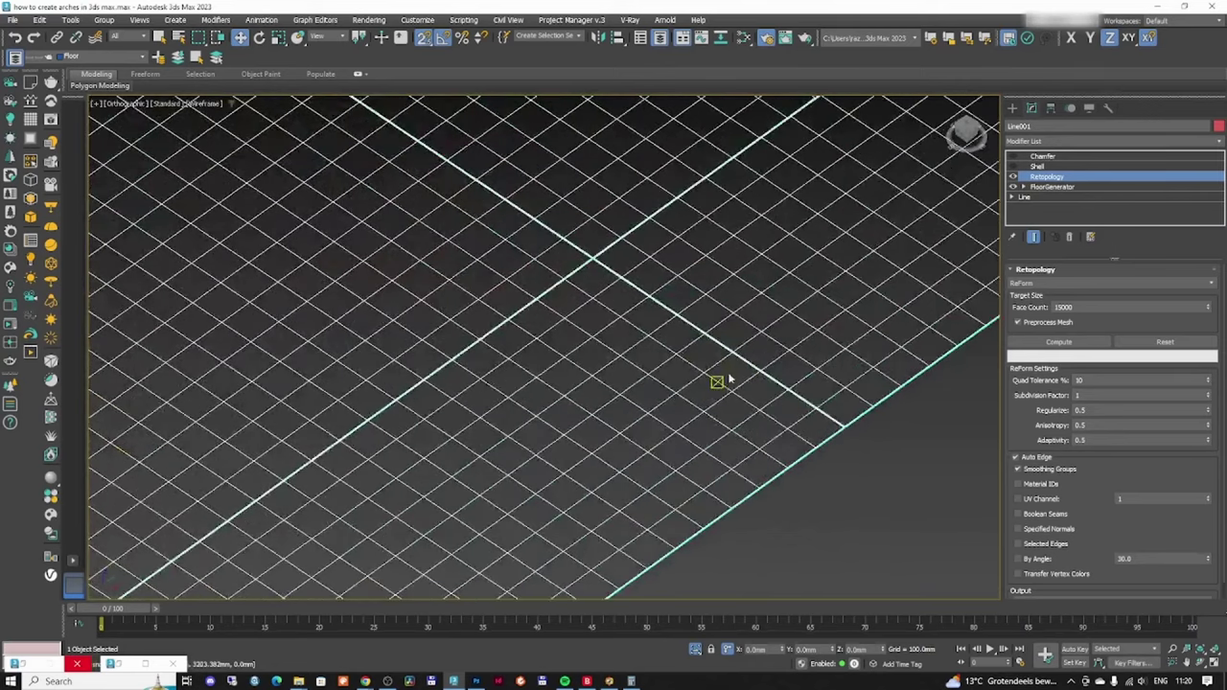
{"action": "scroll", "coordinate": [729, 381], "scroll_direction": "up", "scroll_amount": 4}
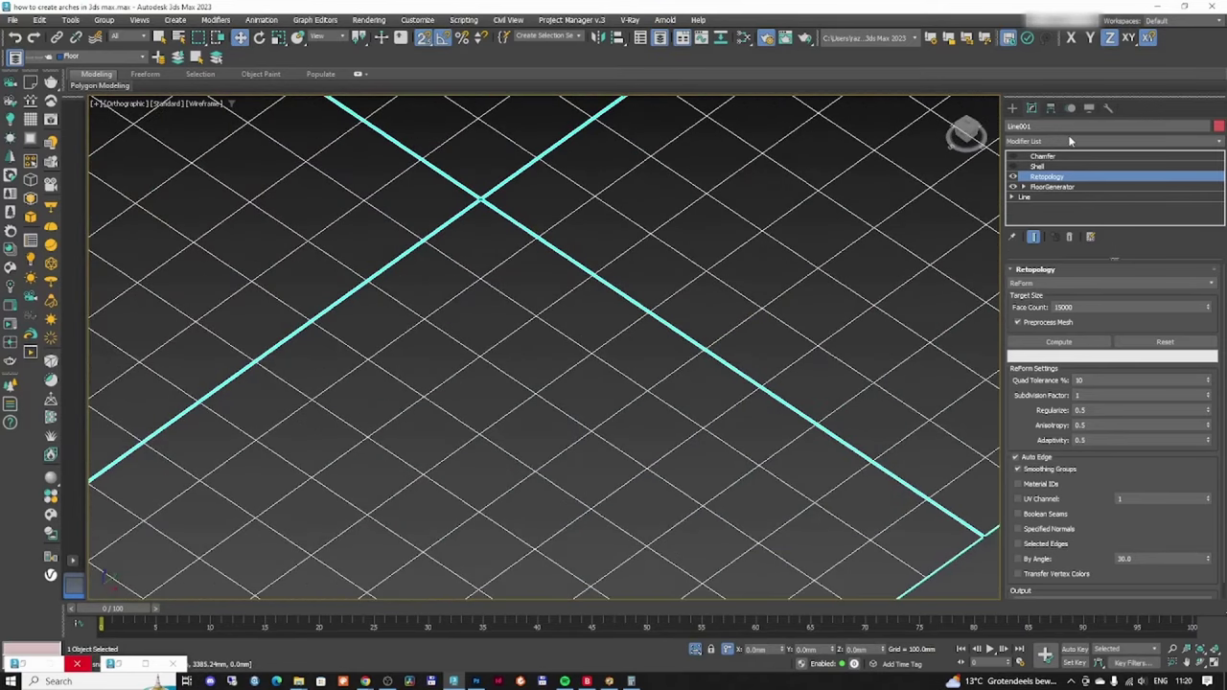
- Add a Noise modifier above Retopology with an X strength of about 45 mm and inspect the tile joints in the top view
{"action": "left_click", "coordinate": [1071, 140]}
{"action": "key", "text": "n"}
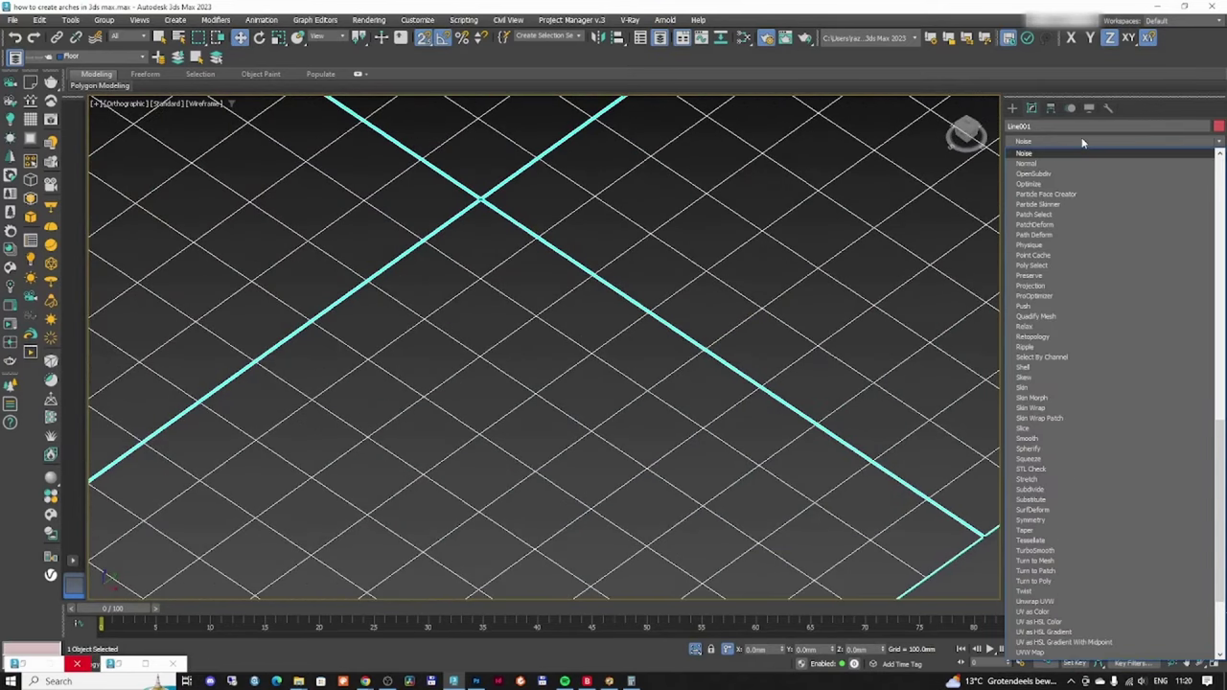
{"action": "key", "text": "Return"}
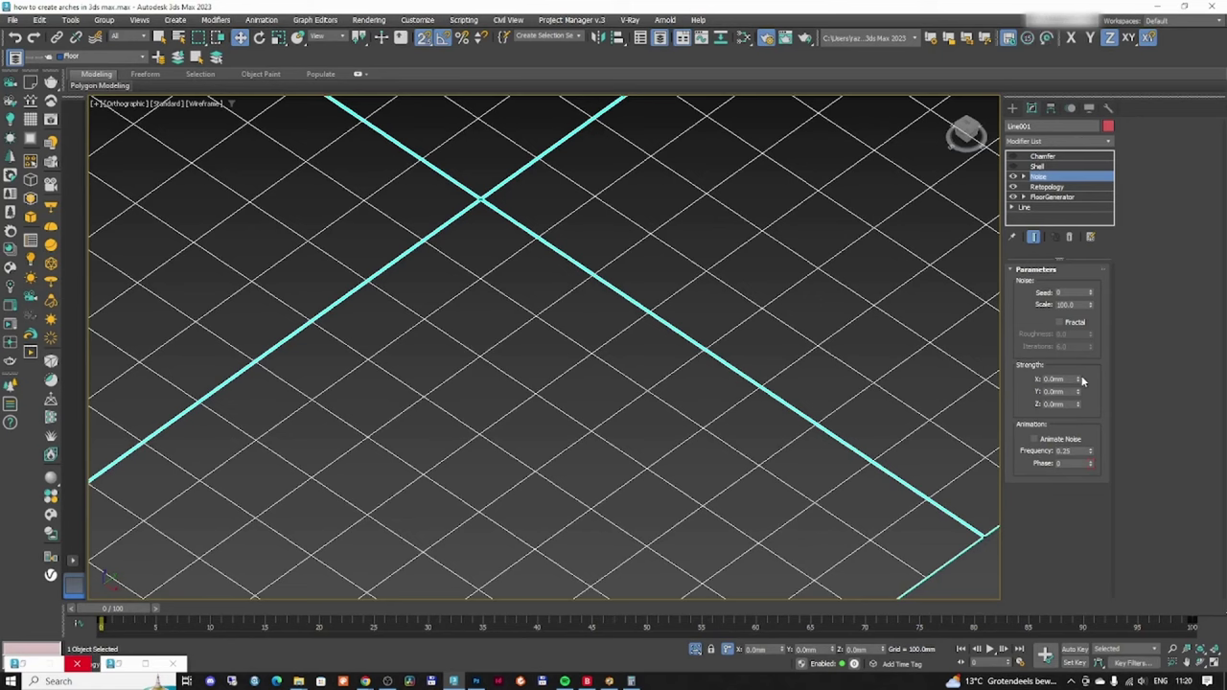
{"action": "left_click_drag", "start_coordinate": [1079, 381], "coordinate": [365, 362]}
{"action": "scroll", "coordinate": [458, 345], "scroll_direction": "down", "scroll_amount": 10}
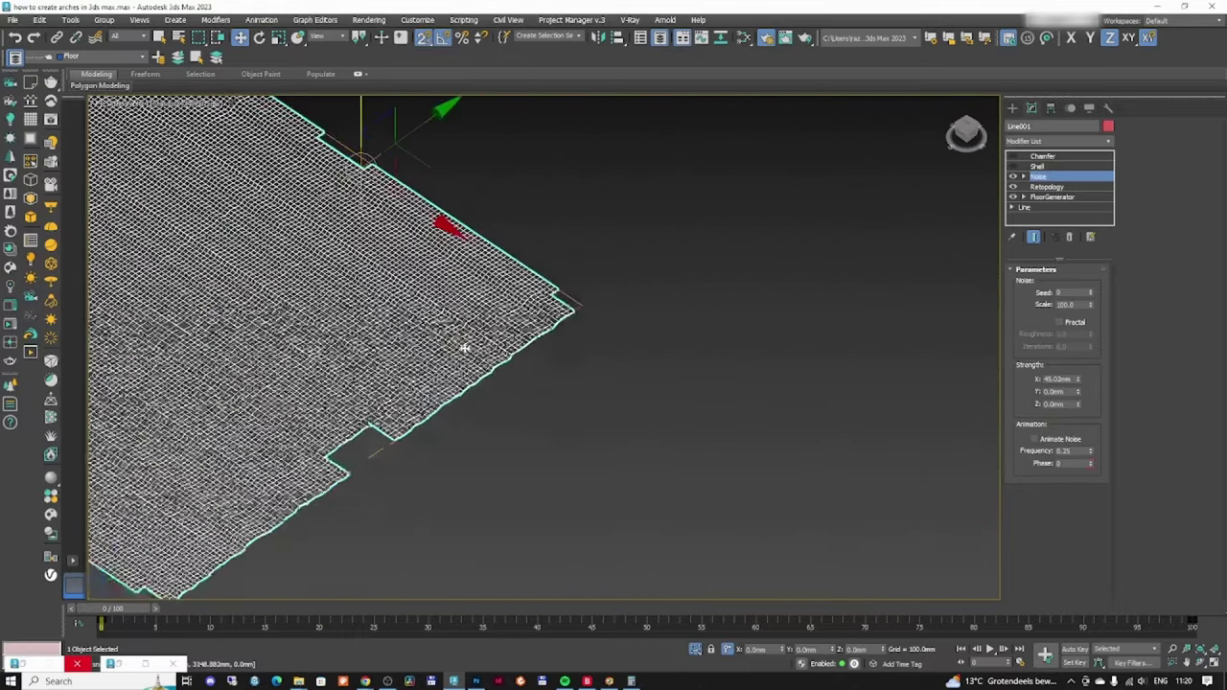
{"action": "middle_click_drag", "start_coordinate": [464, 348], "coordinate": [578, 402]}
{"action": "key", "text": "f"}
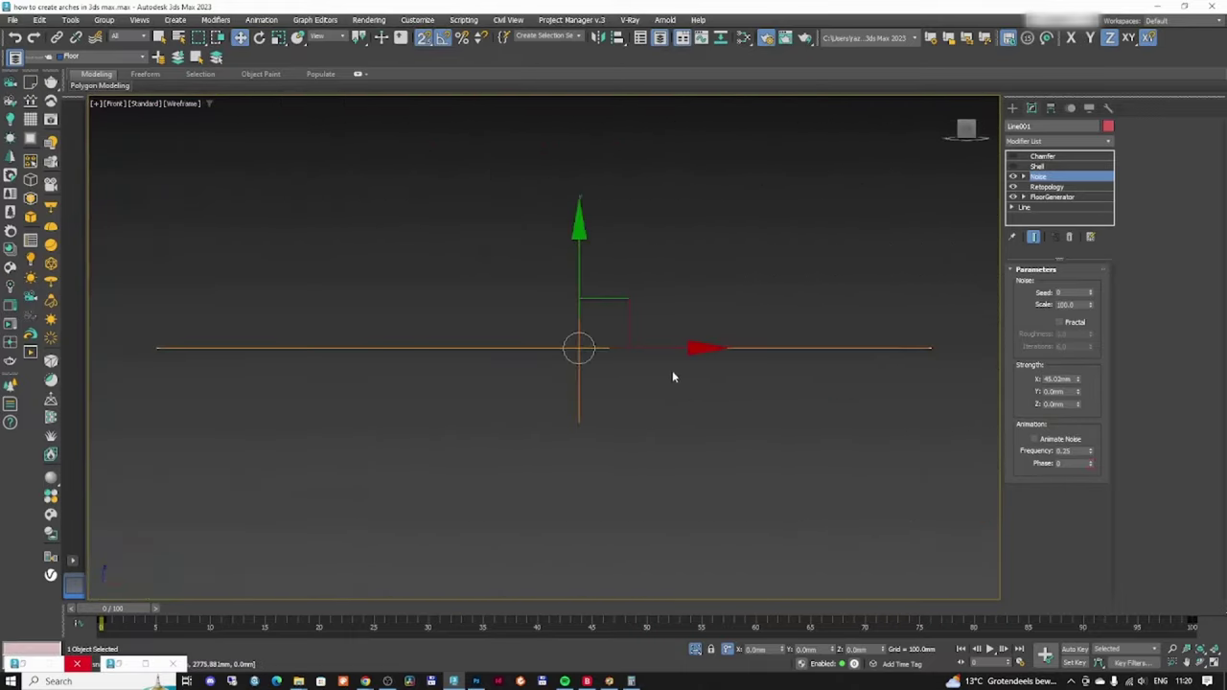
{"action": "key", "text": "t"}
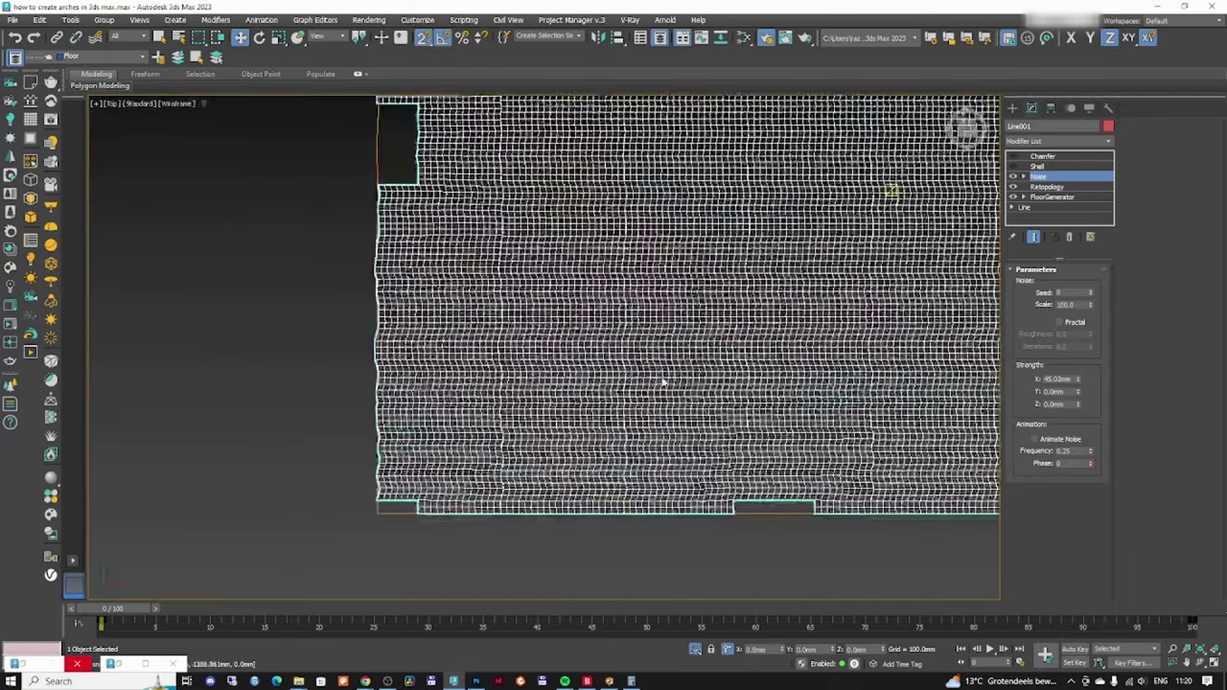
{"action": "scroll", "coordinate": [498, 364], "scroll_direction": "up", "scroll_amount": 15}
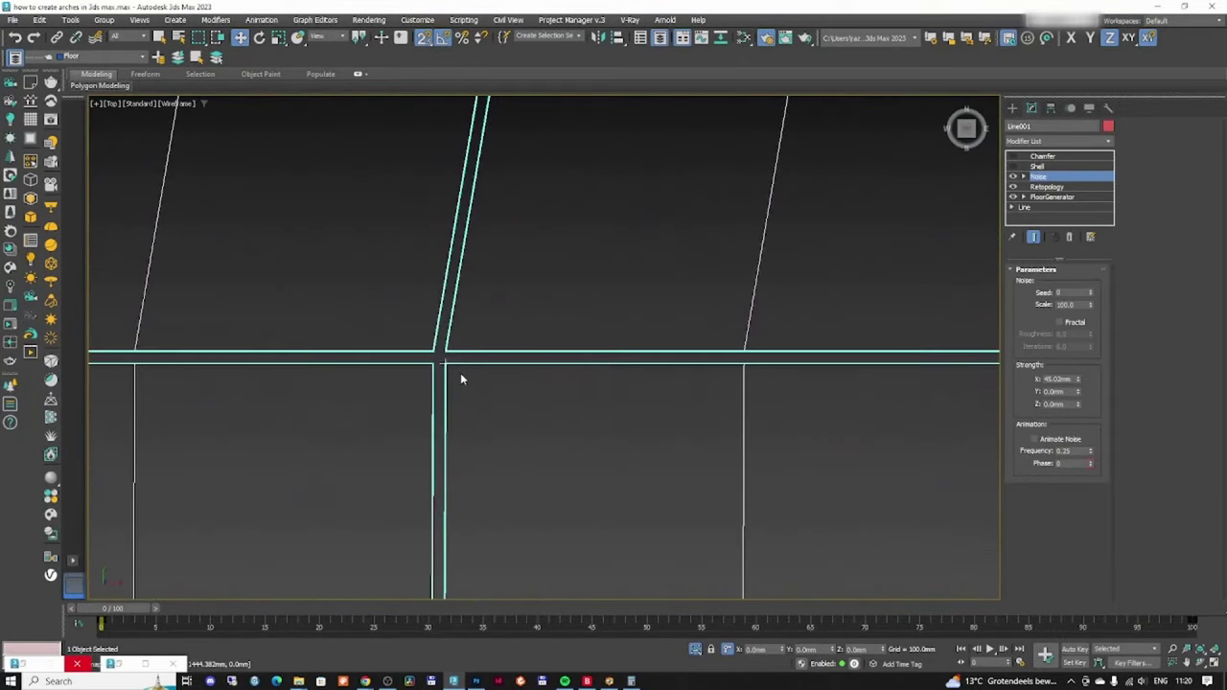
{"action": "scroll", "coordinate": [460, 372], "scroll_direction": "down", "scroll_amount": 5}
{"action": "scroll", "coordinate": [879, 402], "scroll_direction": "down", "scroll_amount": 5}
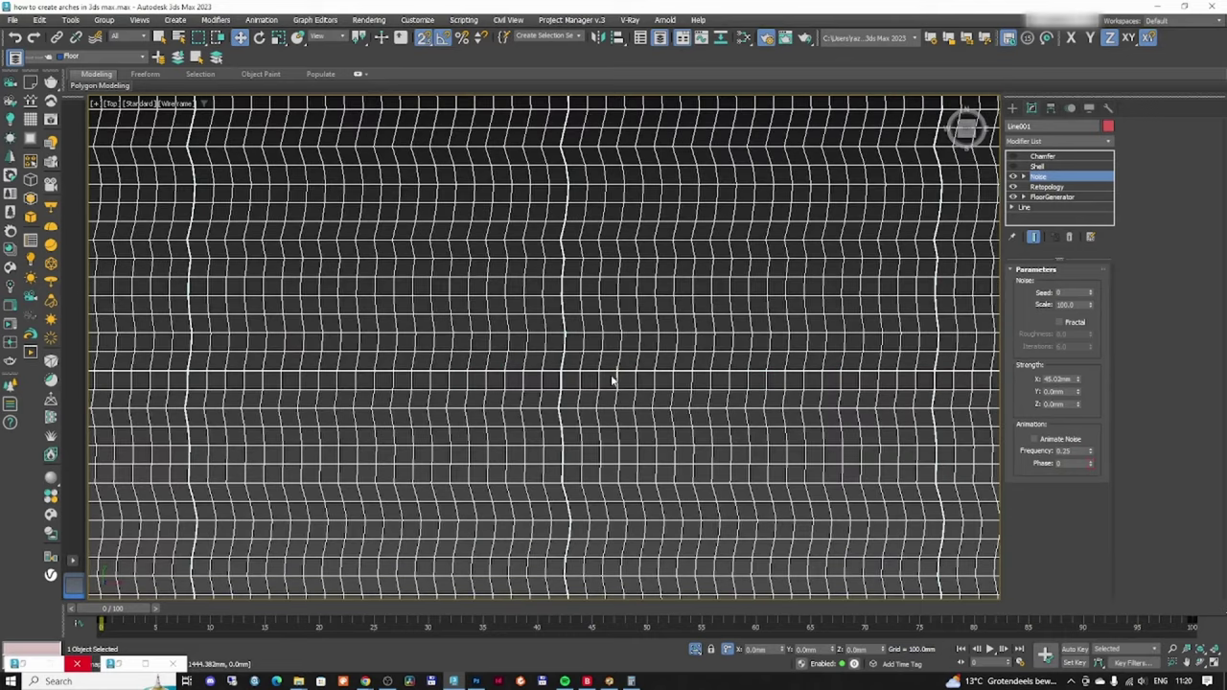
- Set the Noise strength to 20 mm in X and 15 mm in Y
{"action": "double_click", "coordinate": [1060, 380]}
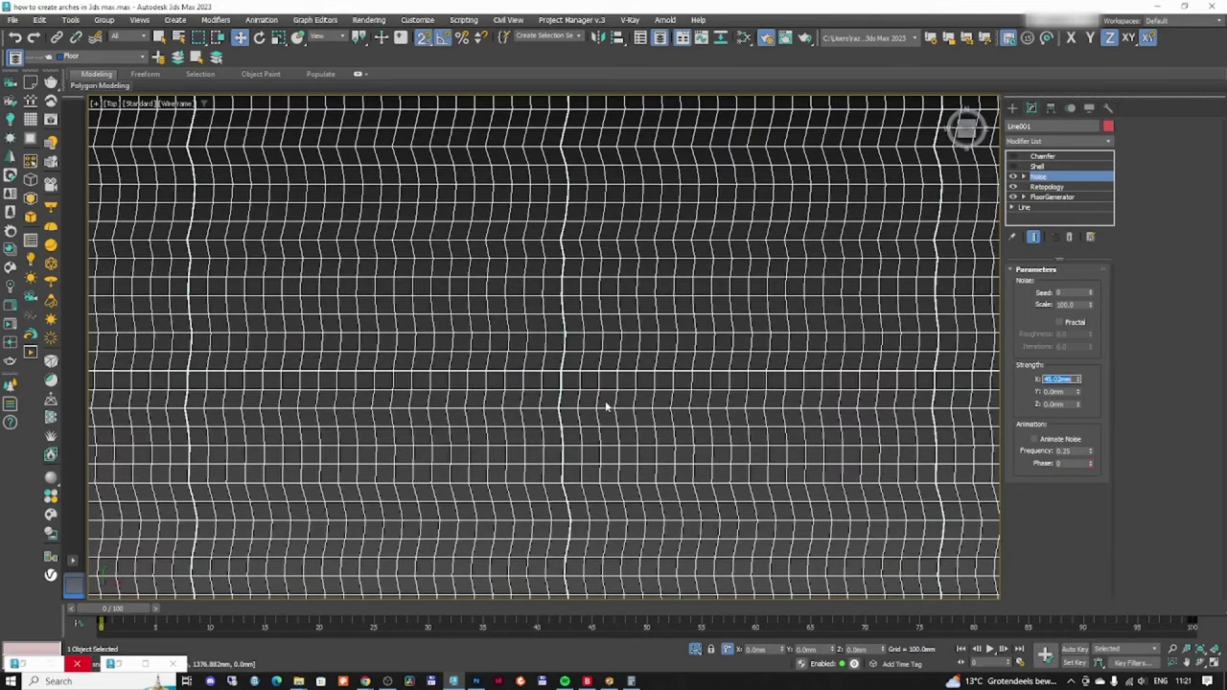
{"action": "scroll", "coordinate": [605, 407], "scroll_direction": "up", "scroll_amount": 5}
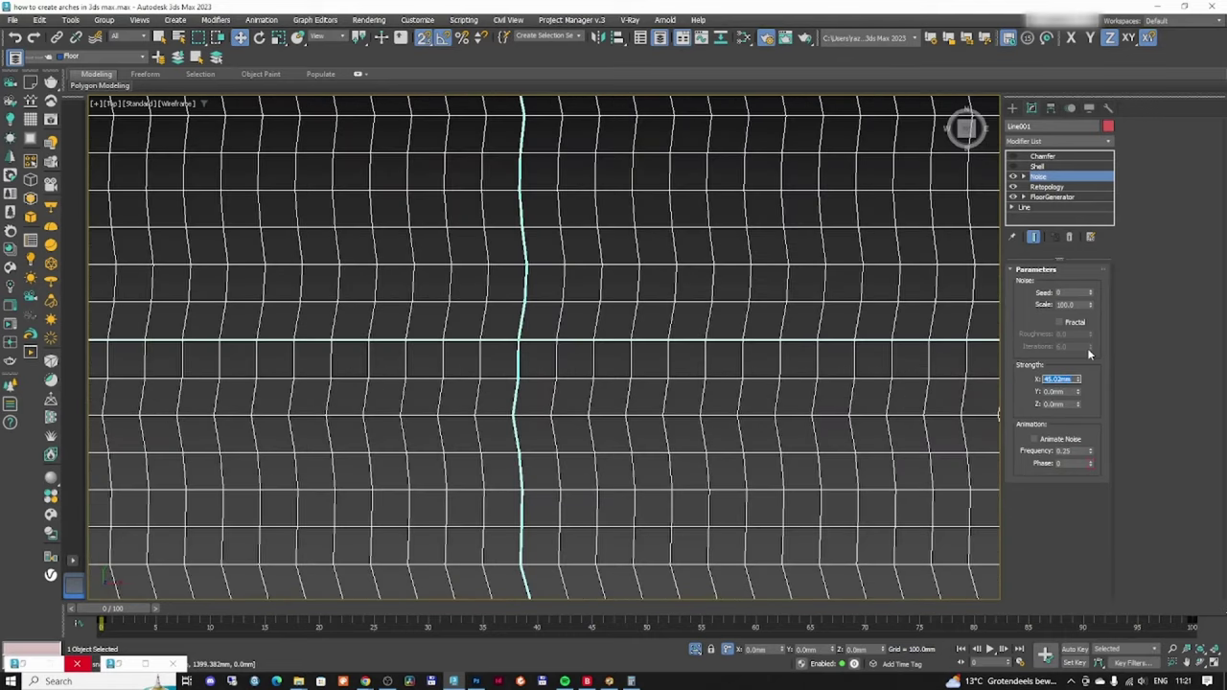
{"action": "type", "text": "20"}
{"action": "key", "text": "Return"}
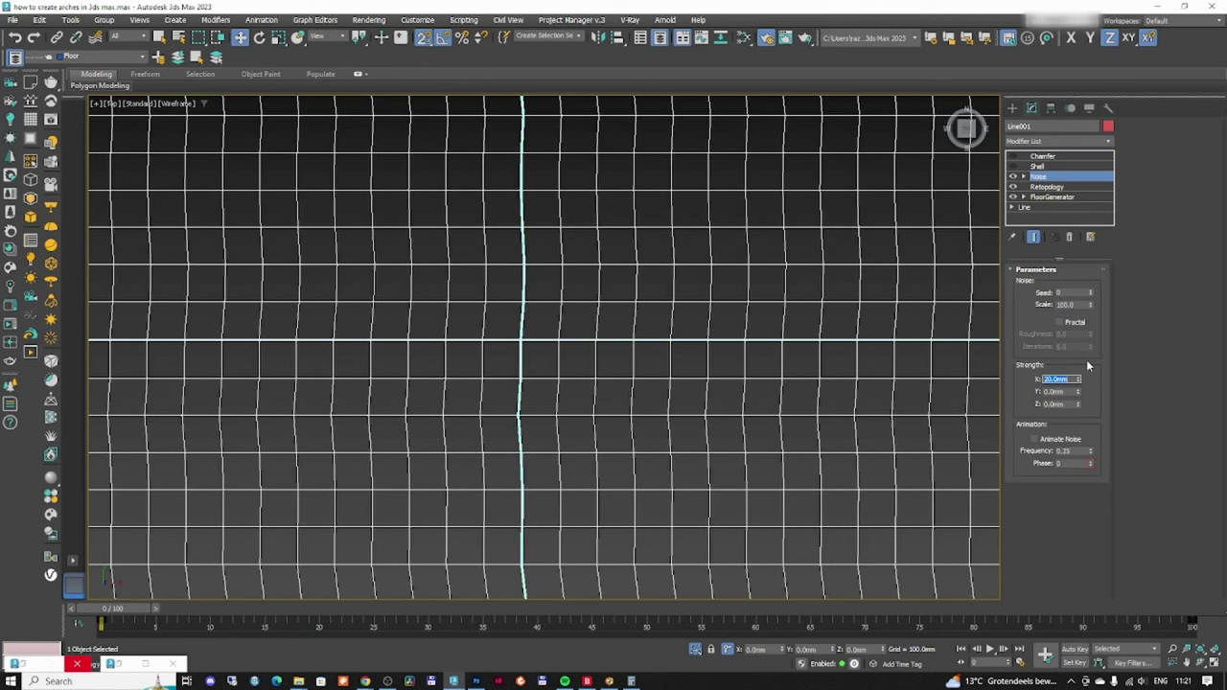
{"action": "double_click", "coordinate": [1061, 392]}
{"action": "key", "text": "Return"}
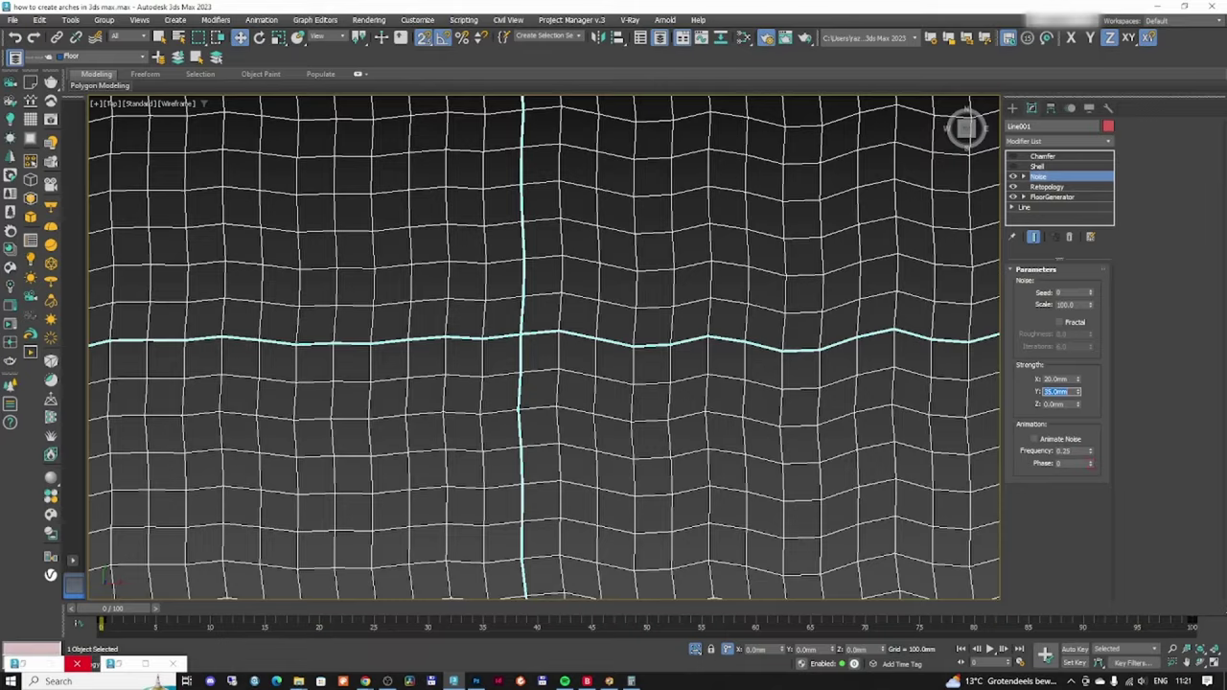
{"action": "type", "text": "15"}
{"action": "key", "text": "Return"}
- Re-enable the floor's Shell modifier and show the tiles shaded with edged faces
{"action": "left_click", "coordinate": [1036, 167]}
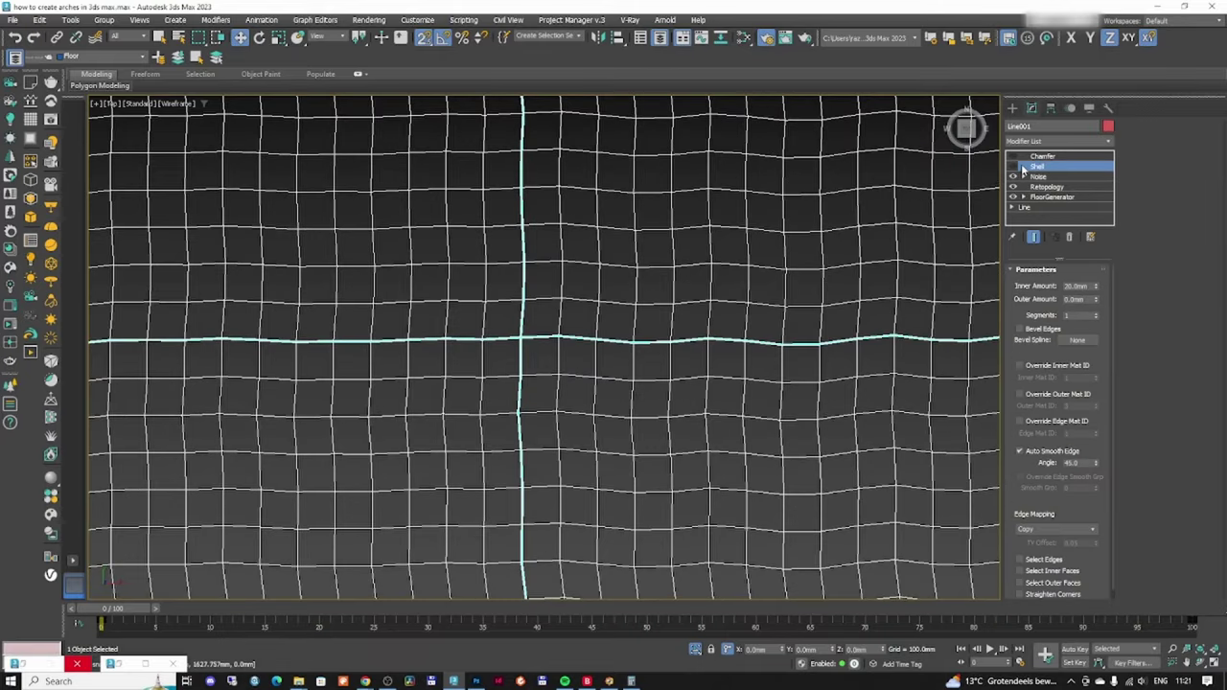
{"action": "left_click", "coordinate": [1013, 167]}
{"action": "mouse_move", "coordinate": [784, 288]}
{"action": "middle_mouse_down"}
{"action": "mouse_move", "coordinate": [771, 335]}
{"action": "mouse_move", "coordinate": [767, 288]}
{"action": "mouse_move", "coordinate": [689, 319]}
{"action": "middle_mouse_up"}
{"action": "scroll", "coordinate": [770, 312], "scroll_direction": "down", "scroll_amount": 6}
{"action": "scroll", "coordinate": [797, 342], "scroll_direction": "up", "scroll_amount": 12}
{"action": "key", "text": "F3"}
{"action": "scroll", "coordinate": [690, 319], "scroll_direction": "down", "scroll_amount": 10}
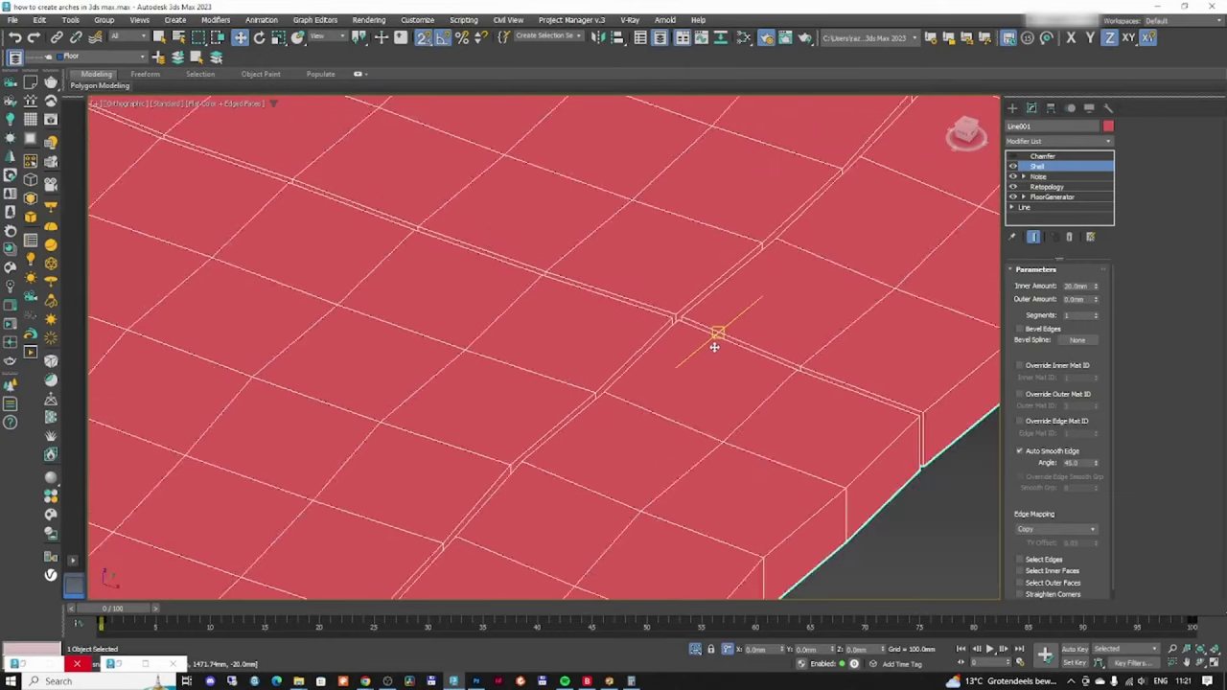
- Re-enable the Chamfer modifier on the tiles and set its depth to 1
{"action": "left_click", "coordinate": [1014, 157]}
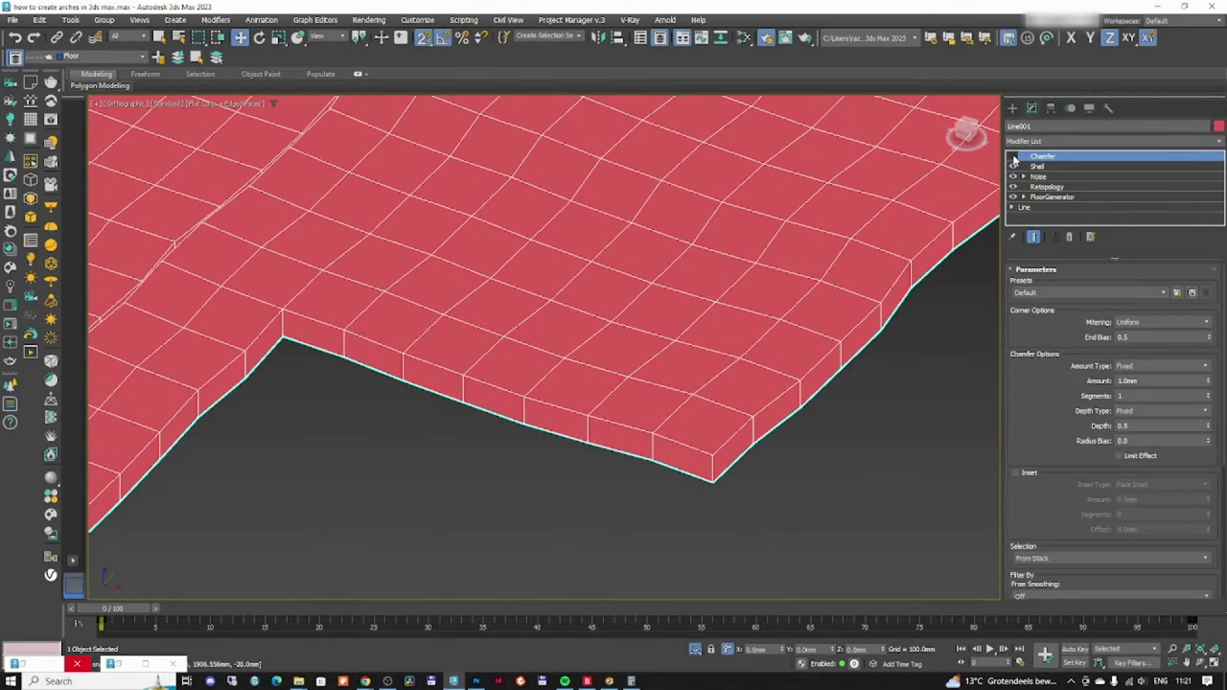
{"action": "scroll", "coordinate": [783, 378], "scroll_direction": "up", "scroll_amount": 5}
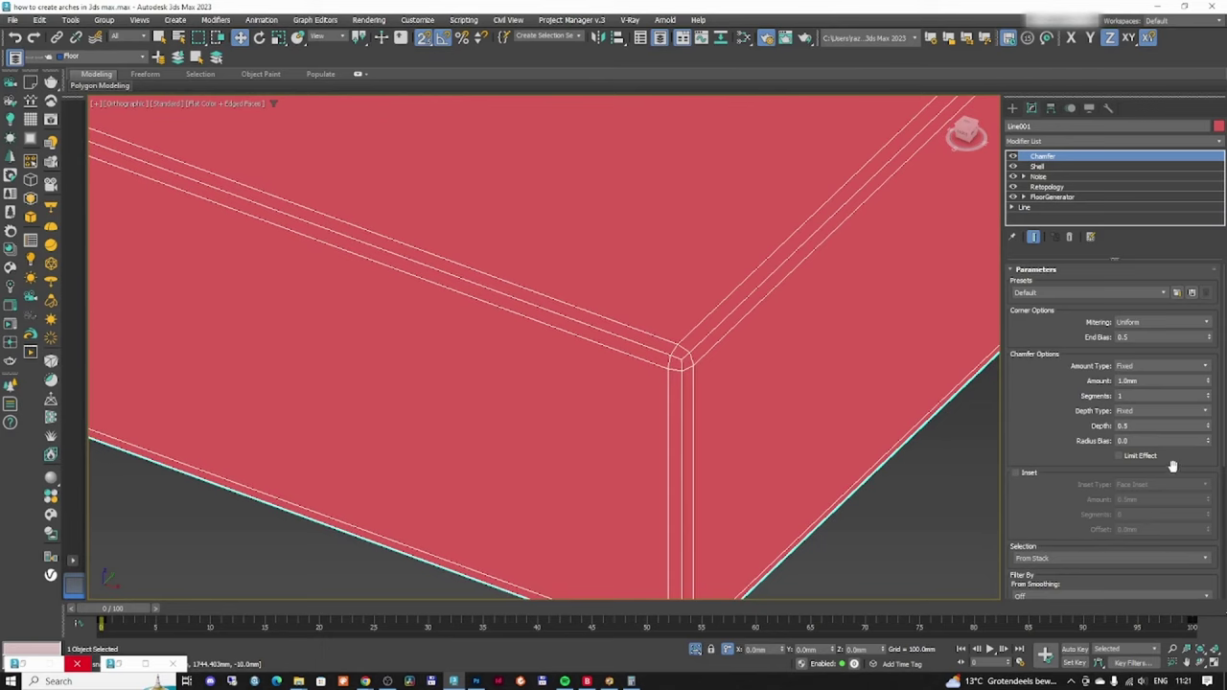
{"action": "double_click", "coordinate": [1141, 425]}
{"action": "type", "text": "1"}
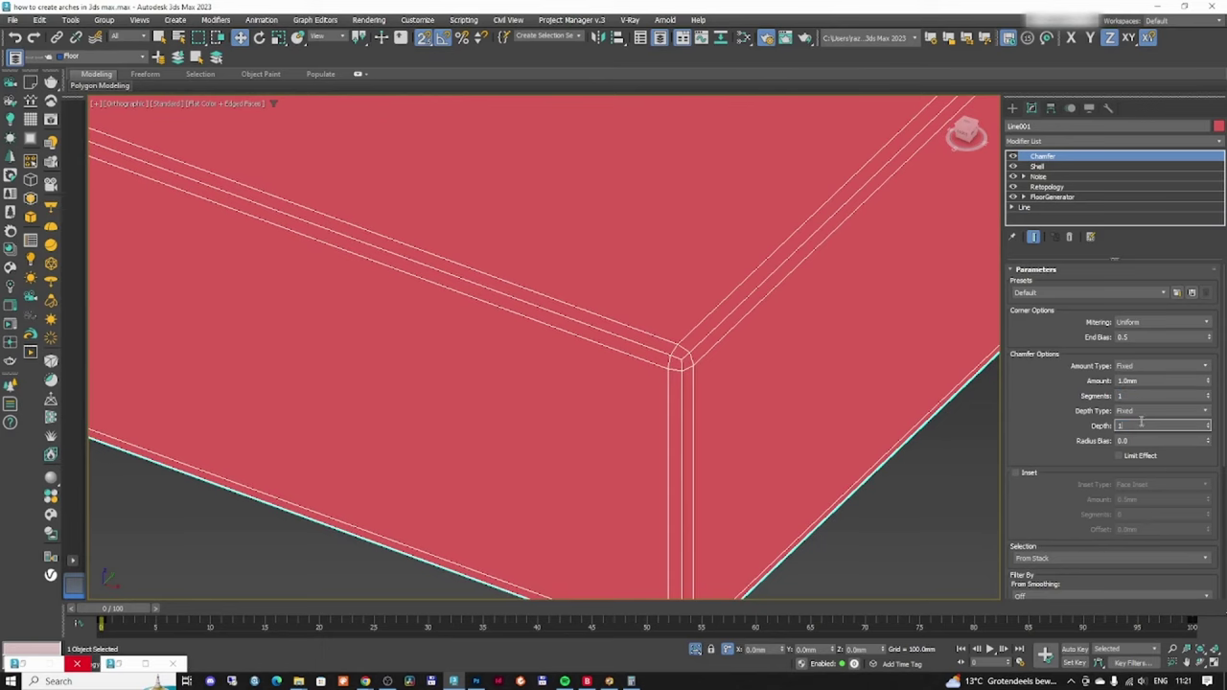
{"action": "key", "text": "Return"}
{"action": "scroll", "coordinate": [623, 440], "scroll_direction": "up", "scroll_amount": 3}
{"action": "scroll", "coordinate": [644, 438], "scroll_direction": "down", "scroll_amount": 5}
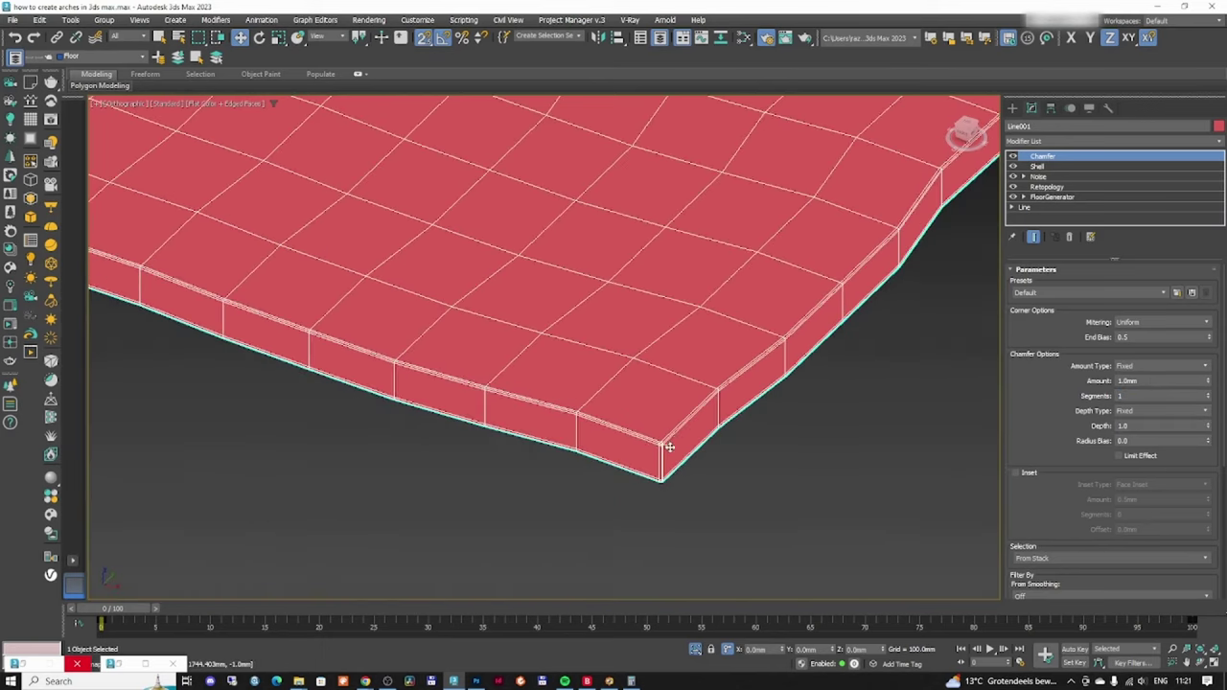
{"action": "scroll", "coordinate": [644, 451], "scroll_direction": "up", "scroll_amount": 3}
- Add a TurboSmooth modifier on top of the stack and check the smoothed tile joints in the top view
{"action": "left_click", "coordinate": [1064, 141]}
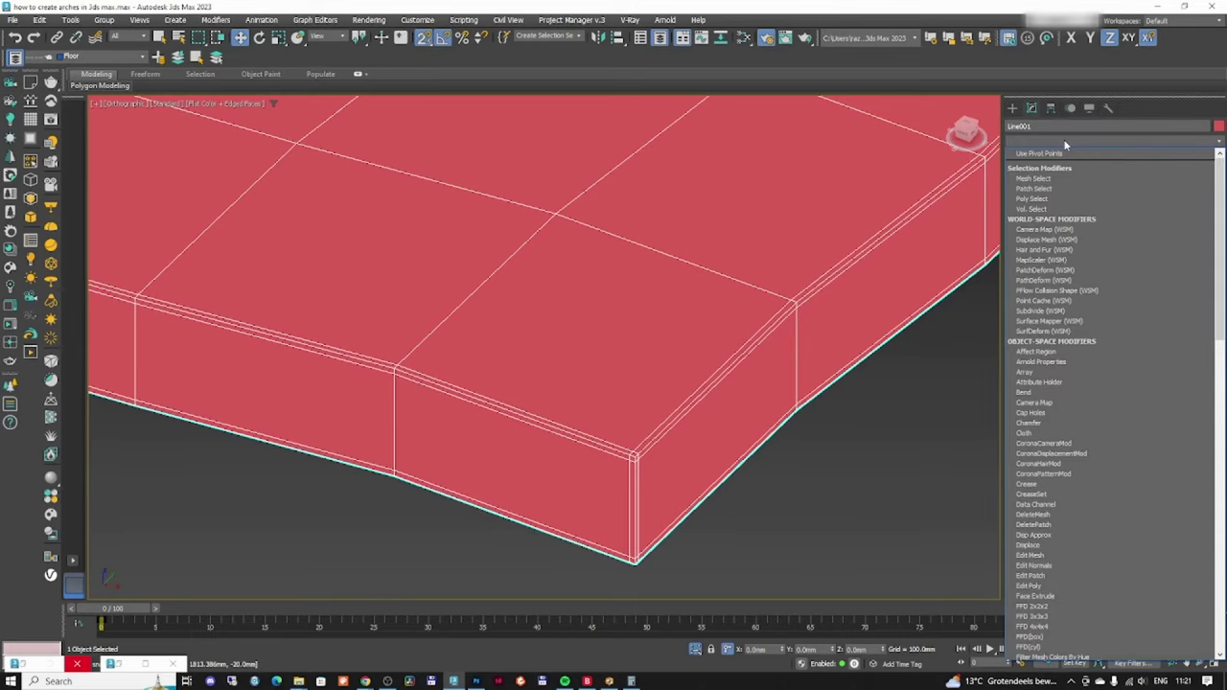
{"action": "type", "text": "turbo"}
{"action": "key", "text": "Return"}
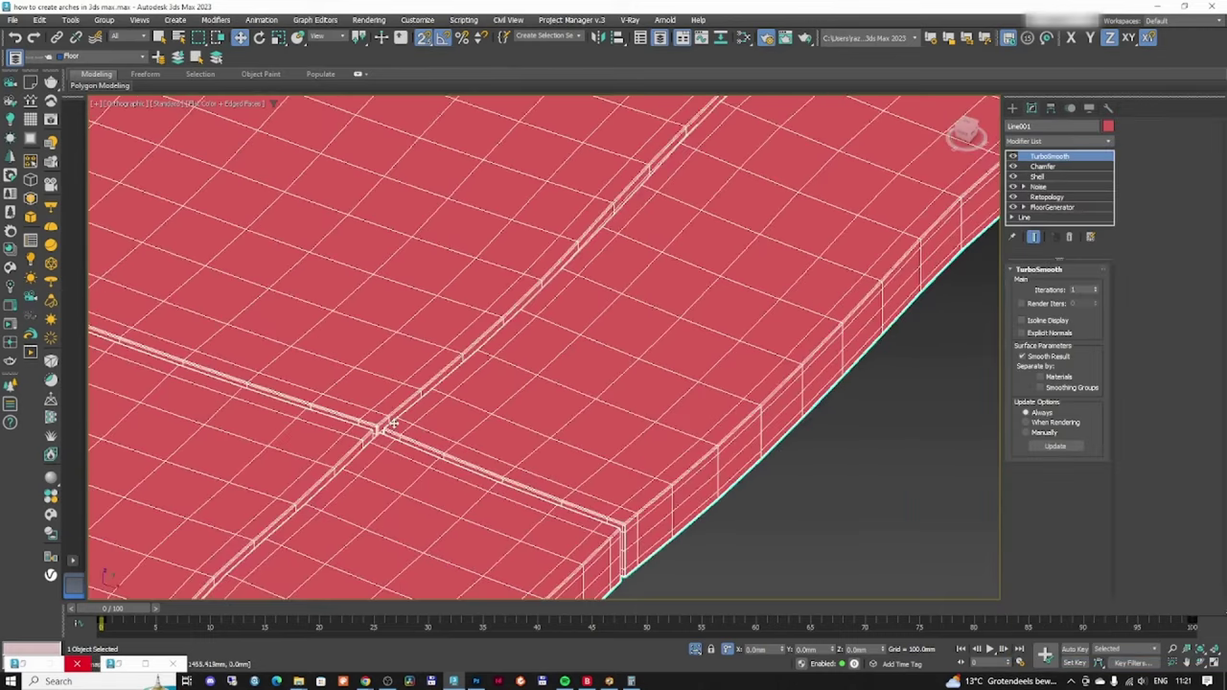
{"action": "scroll", "coordinate": [391, 433], "scroll_direction": "up", "scroll_amount": 3}
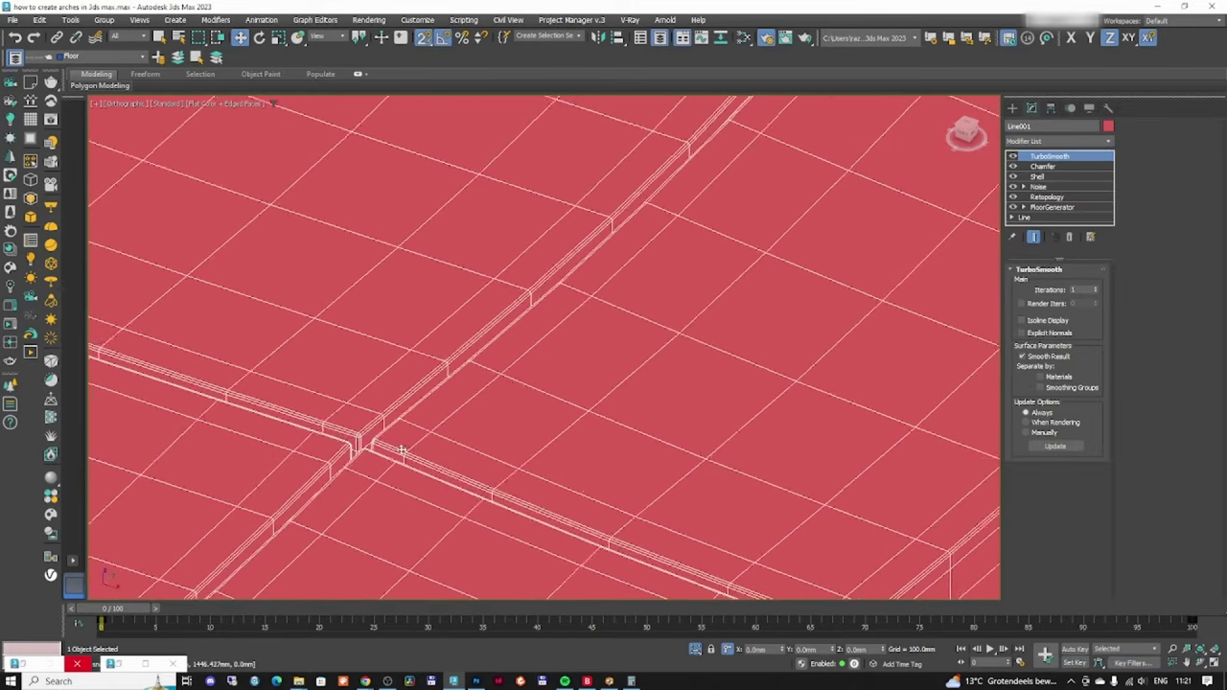
{"action": "scroll", "coordinate": [539, 390], "scroll_direction": "down", "scroll_amount": 3}
{"action": "key", "text": "t"}
{"action": "key", "text": "z"}
{"action": "scroll", "coordinate": [587, 393], "scroll_direction": "up", "scroll_amount": 8}
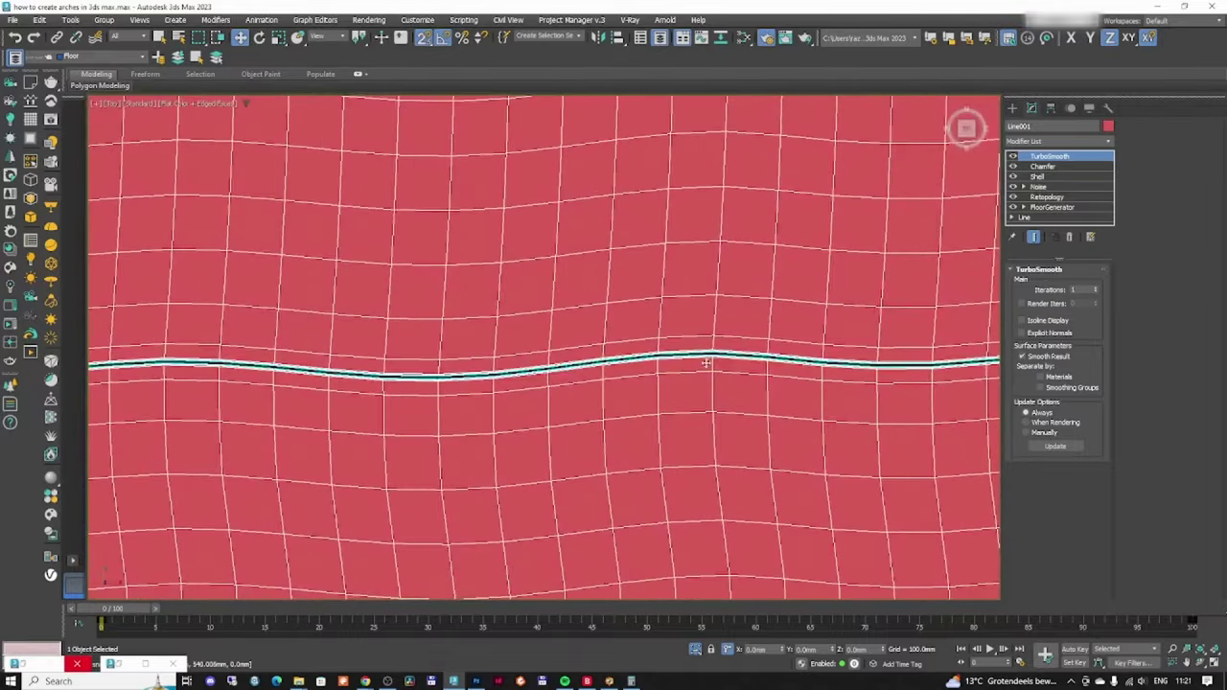
{"action": "scroll", "coordinate": [501, 353], "scroll_direction": "down", "scroll_amount": 2}
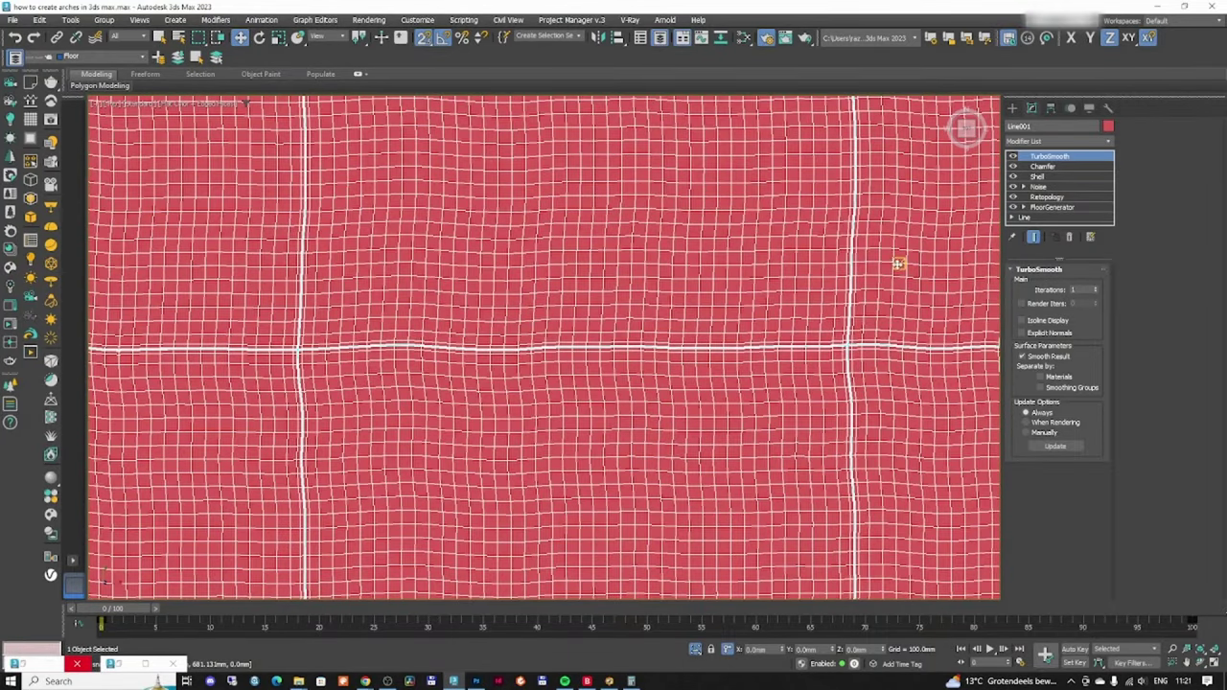
{"action": "middle_click_drag", "start_coordinate": [775, 334], "coordinate": [748, 341]}
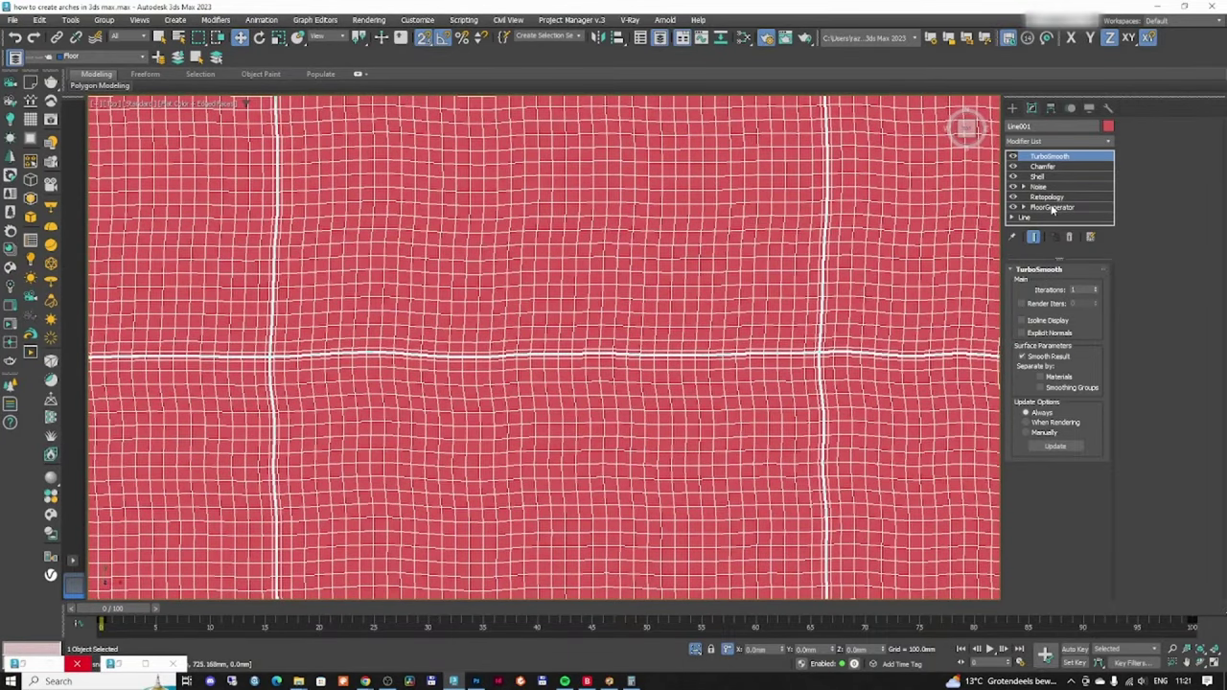
- Disable the top TurboSmooth on the floor and add another TurboSmooth with 2 iterations directly above the Retopology modifier
{"action": "left_click", "coordinate": [1051, 197]}
{"action": "scroll", "coordinate": [849, 313], "scroll_direction": "up", "scroll_amount": 5}
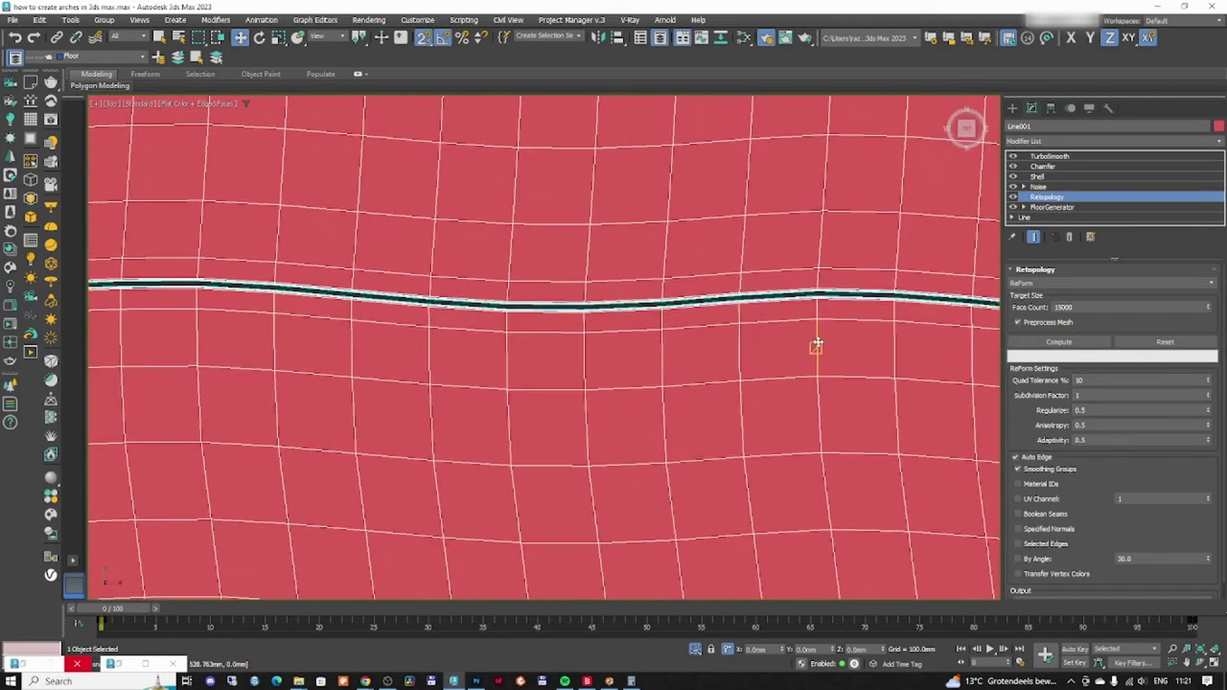
{"action": "left_click", "coordinate": [1012, 158]}
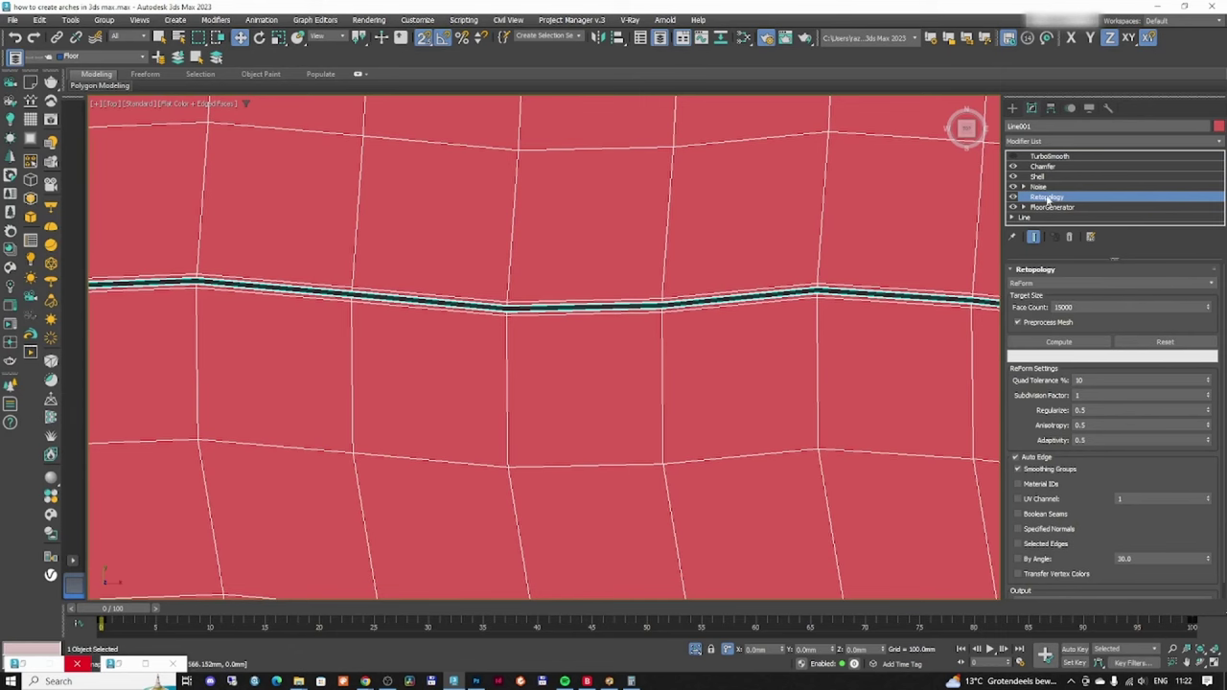
{"action": "left_click", "coordinate": [1062, 143]}
{"action": "type", "text": "tu"}
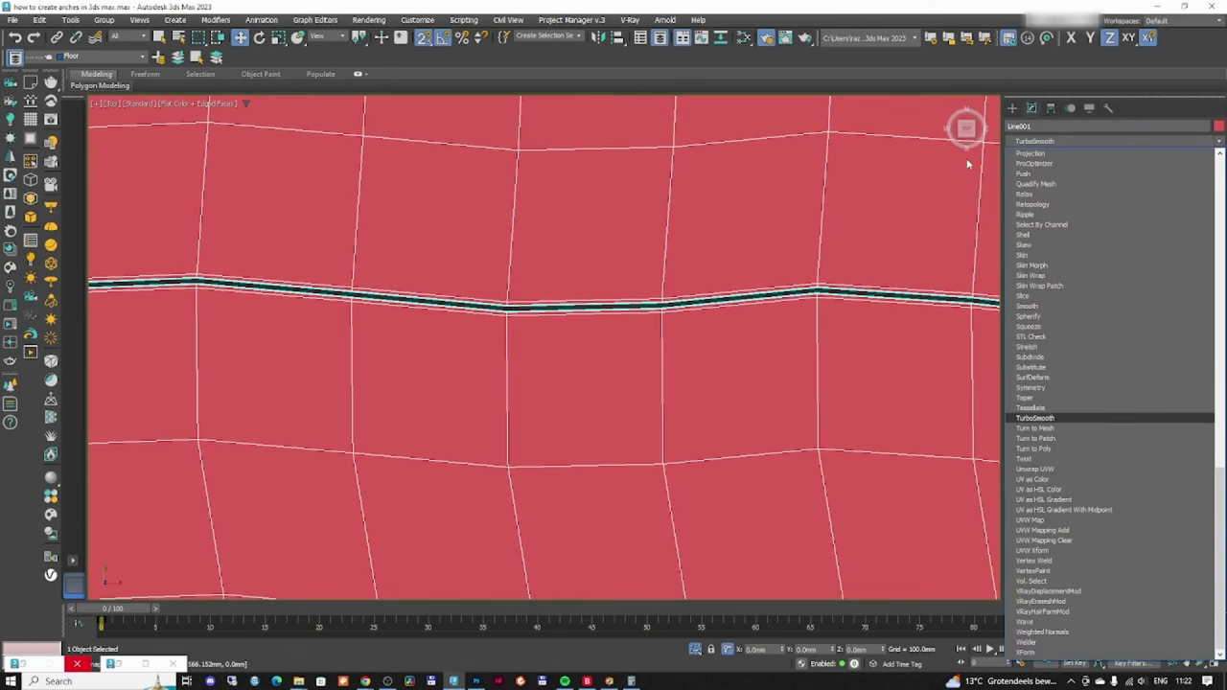
{"action": "key", "text": "Return"}
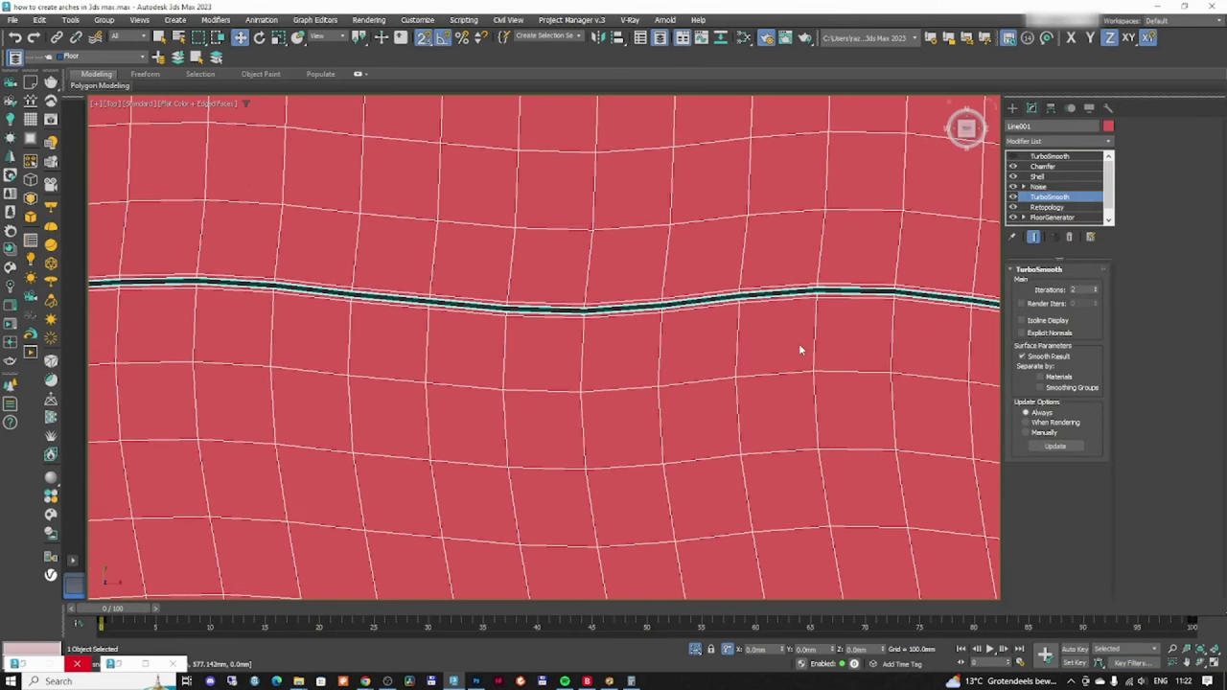
{"action": "scroll", "coordinate": [785, 361], "scroll_direction": "down", "scroll_amount": 3}
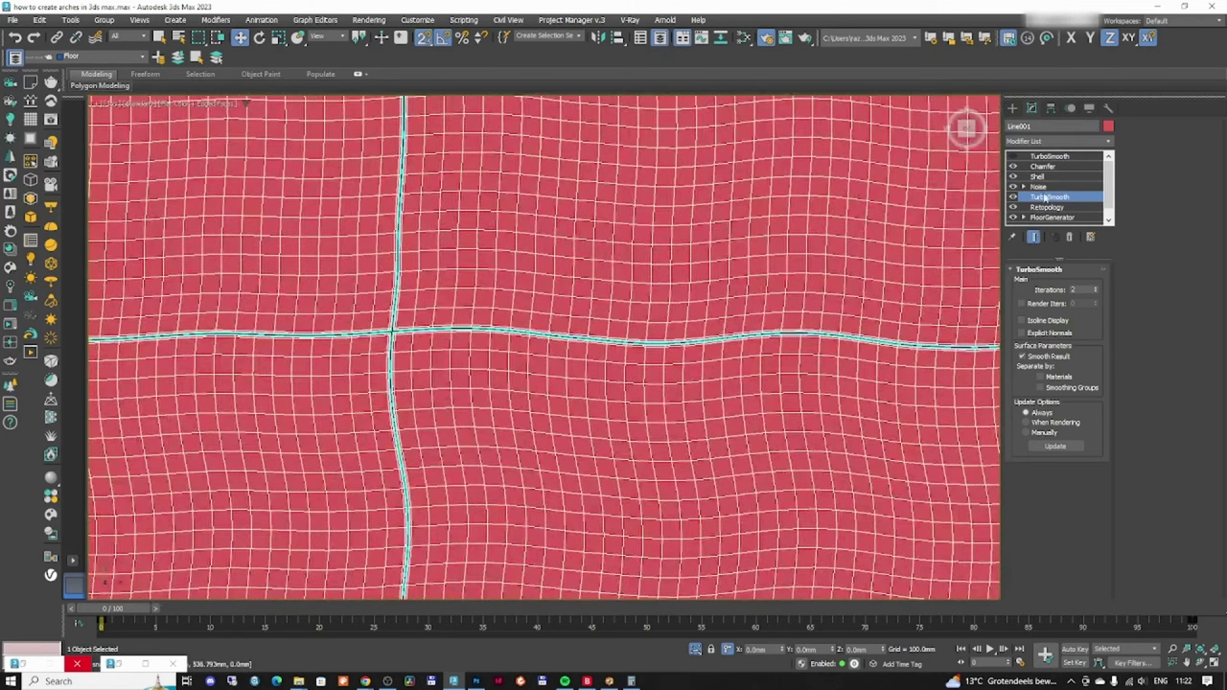
- Set the floor's Noise strength to 7 mm in X and 9 mm in Y, and its scale to 50
{"action": "left_click", "coordinate": [1045, 188]}
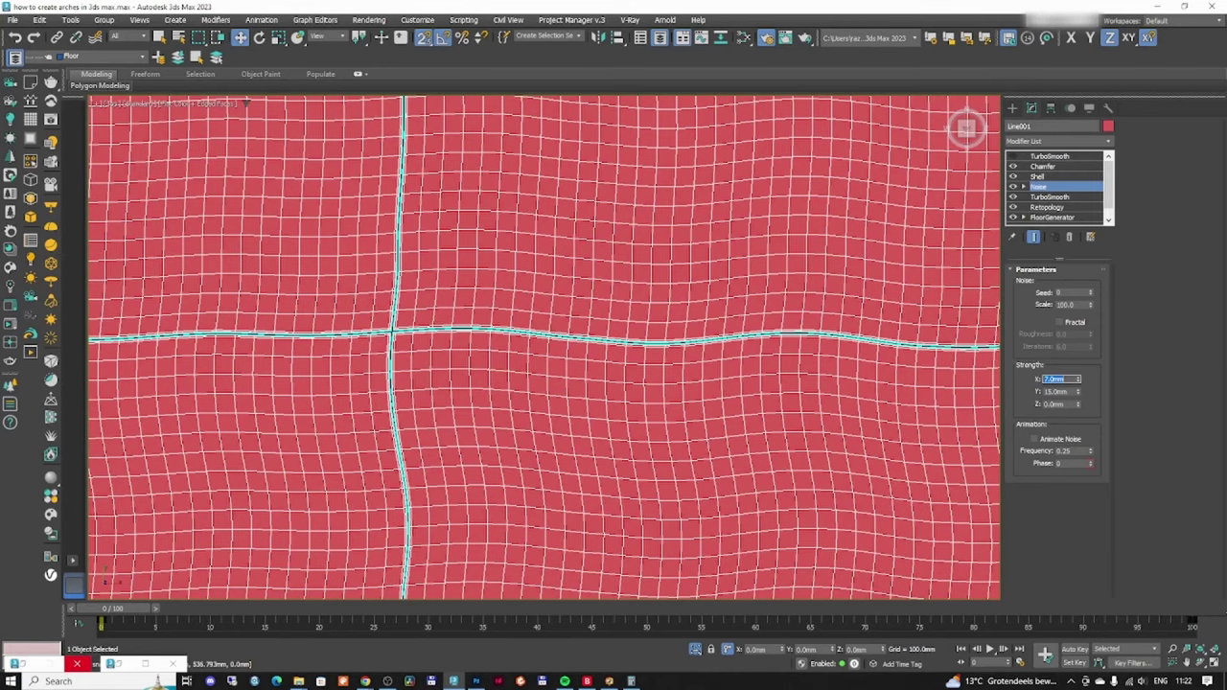
{"action": "key", "text": "Tab"}
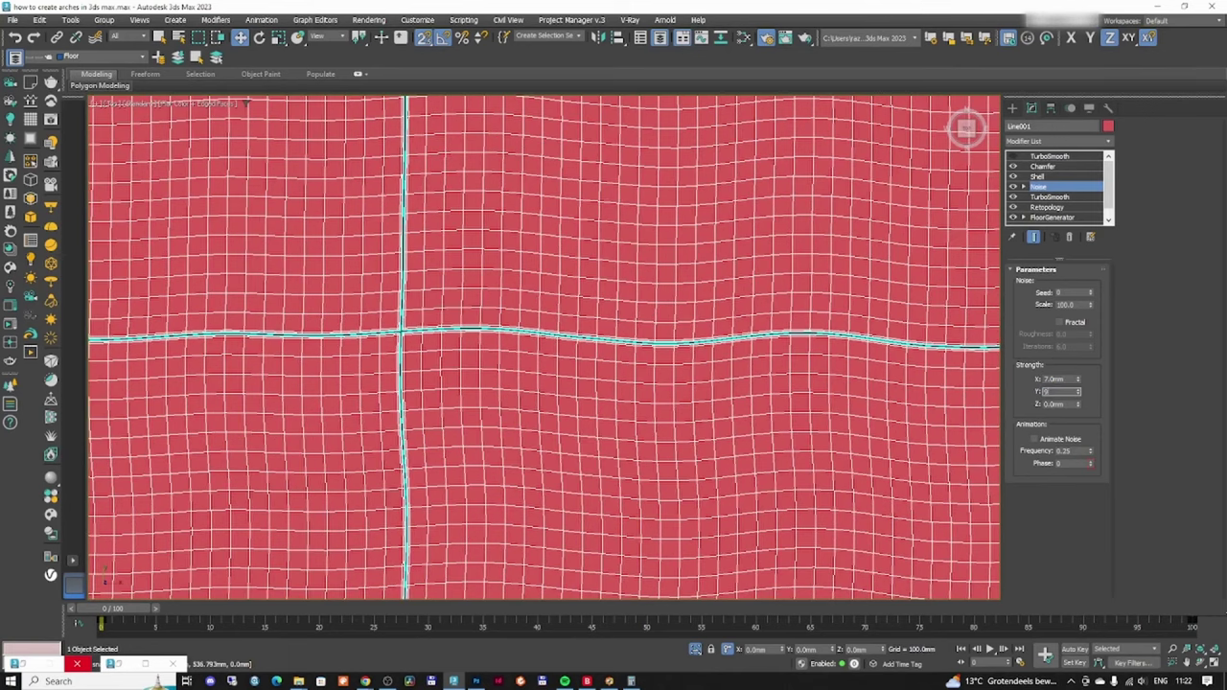
{"action": "key", "text": "Return"}
{"action": "left_click", "coordinate": [1072, 304]}
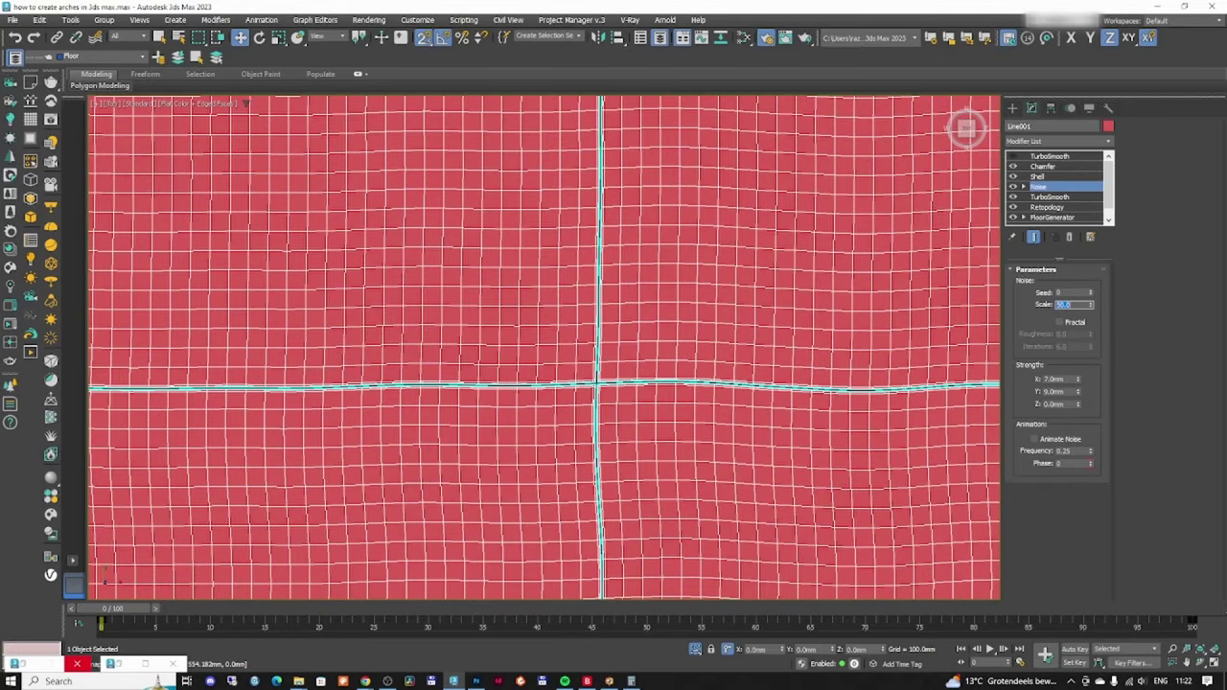
{"action": "scroll", "coordinate": [623, 385], "scroll_direction": "down", "scroll_amount": 5}
{"action": "middle_click_drag", "start_coordinate": [747, 438], "coordinate": [654, 266]}
{"action": "scroll", "coordinate": [820, 506], "scroll_direction": "up", "scroll_amount": 2}
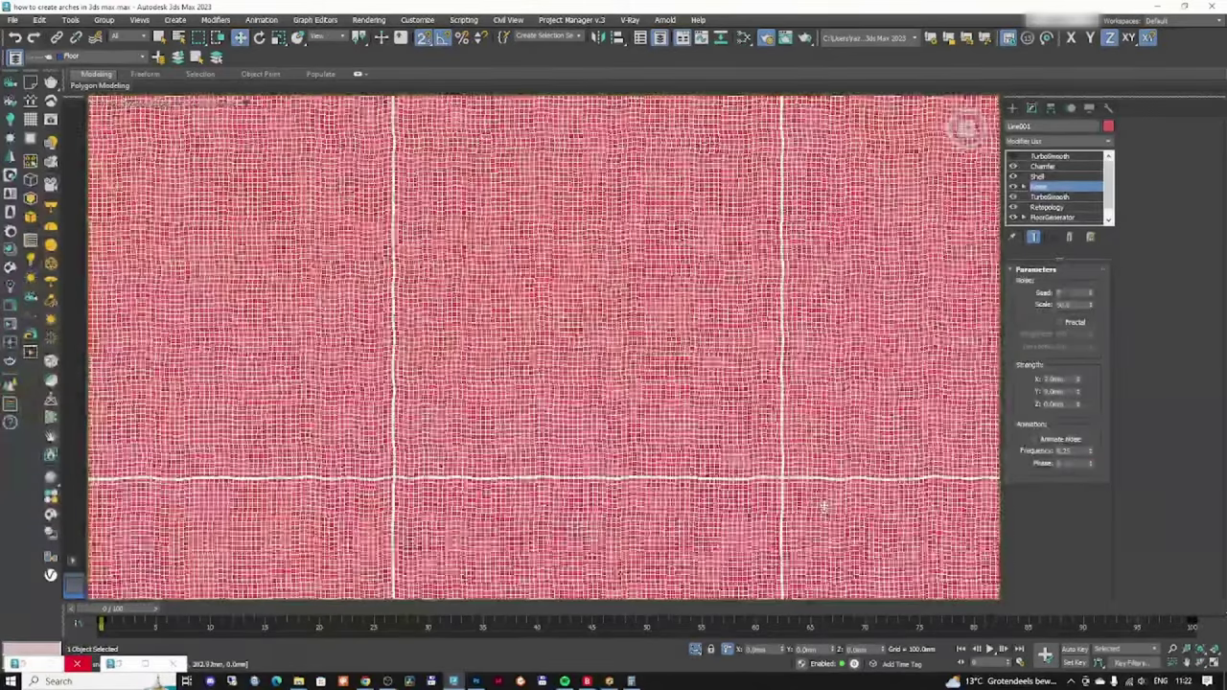
{"action": "scroll", "coordinate": [681, 472], "scroll_direction": "down", "scroll_amount": 5}
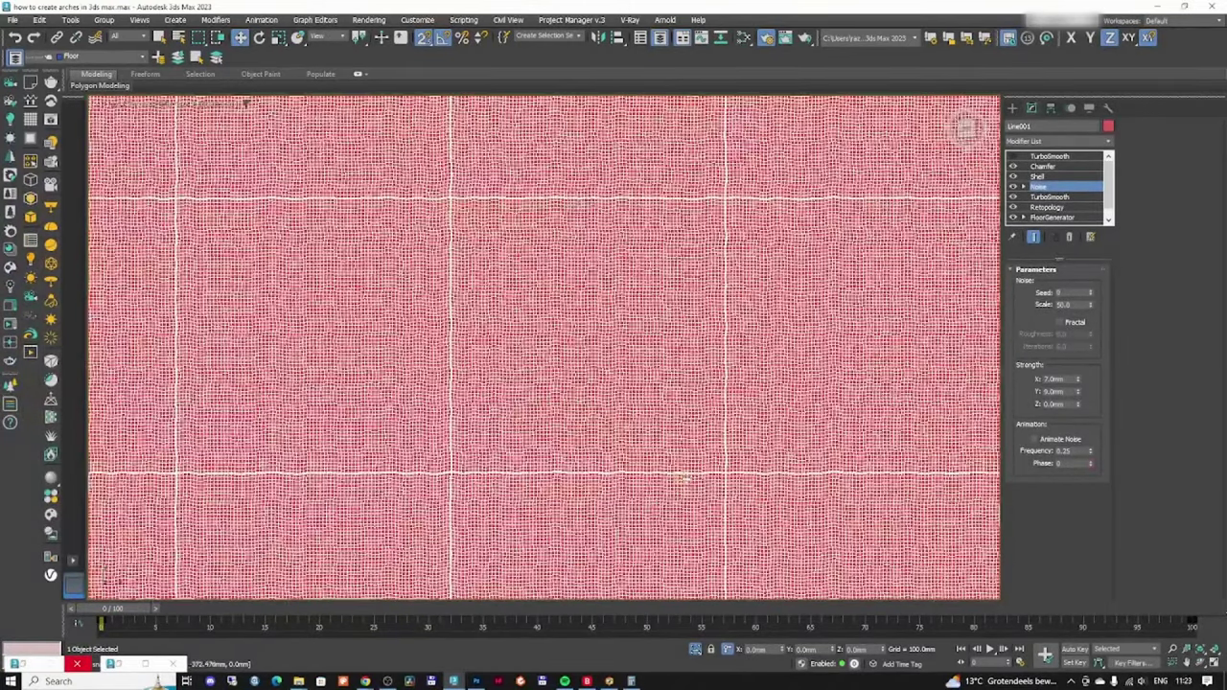
{"action": "middle_click_drag", "start_coordinate": [692, 477], "coordinate": [629, 401], "text": "alt"}
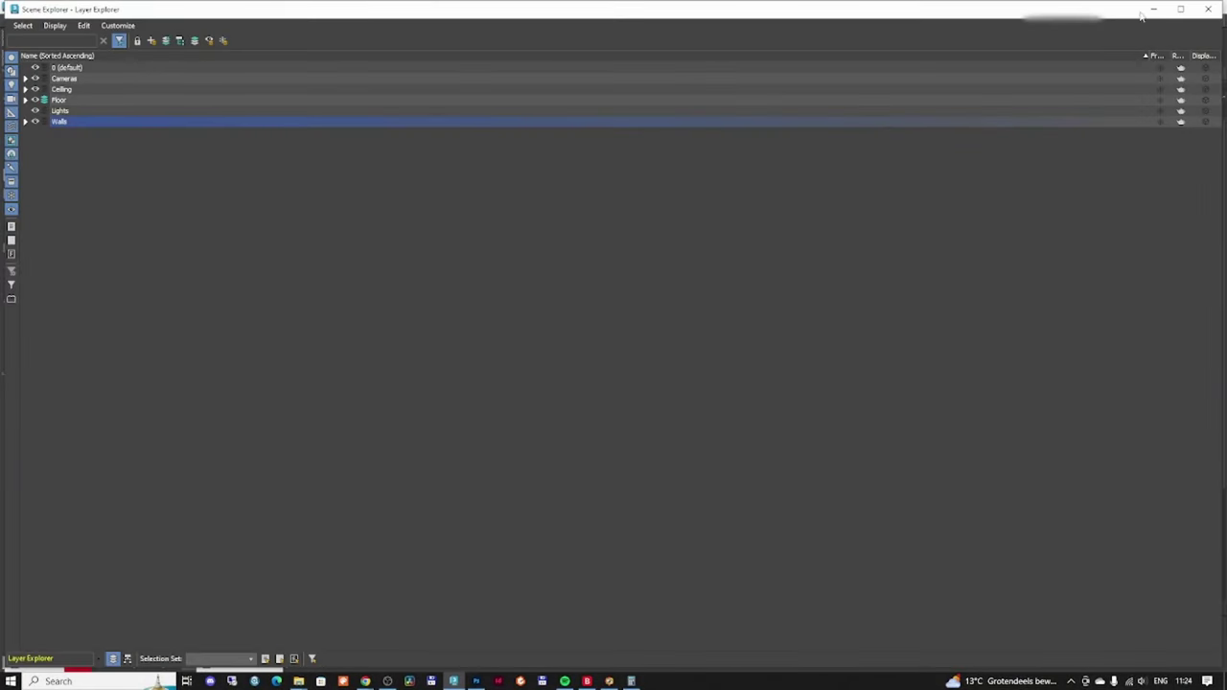
- Minimize the layer explorer and isolate the wall shape with the round opening, framing it in wireframe
{"action": "left_click", "coordinate": [1153, 9]}
{"action": "key", "text": "alt+q"}
{"action": "key", "text": "f"}
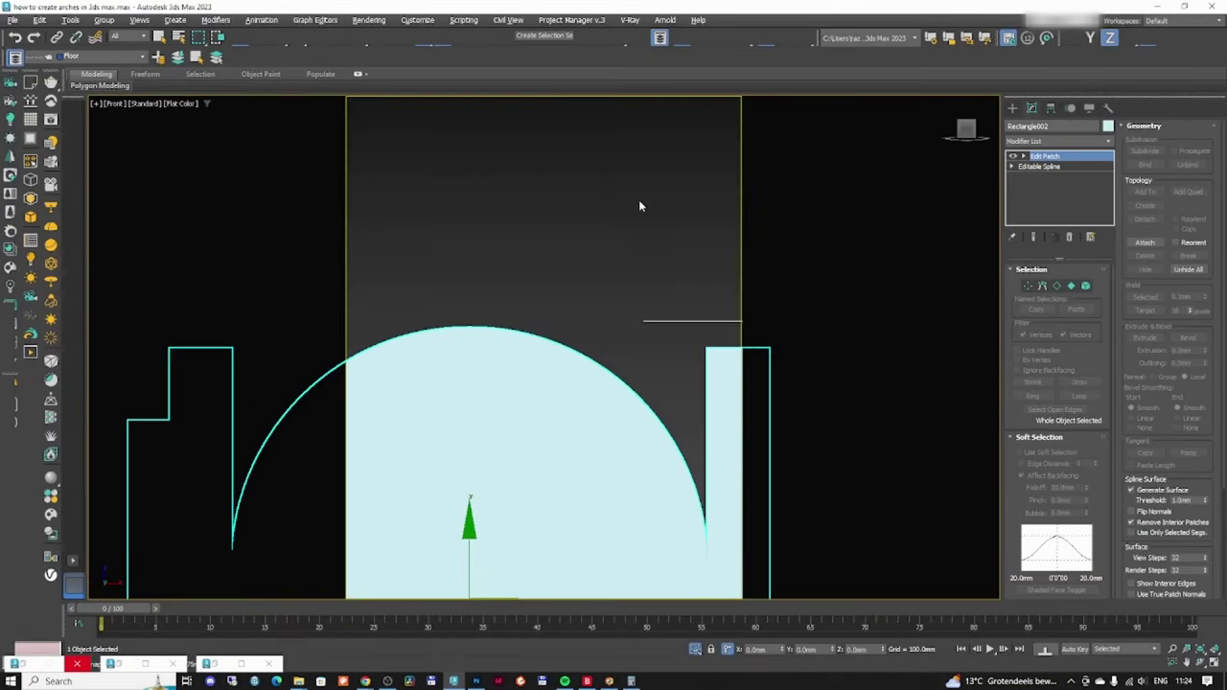
{"action": "key", "text": "z"}
{"action": "key", "text": "F3"}
{"action": "middle_click_drag", "start_coordinate": [584, 251], "coordinate": [605, 256], "text": "alt"}
{"action": "key", "text": "f"}
{"action": "key", "text": "l"}
{"action": "key", "text": "z"}
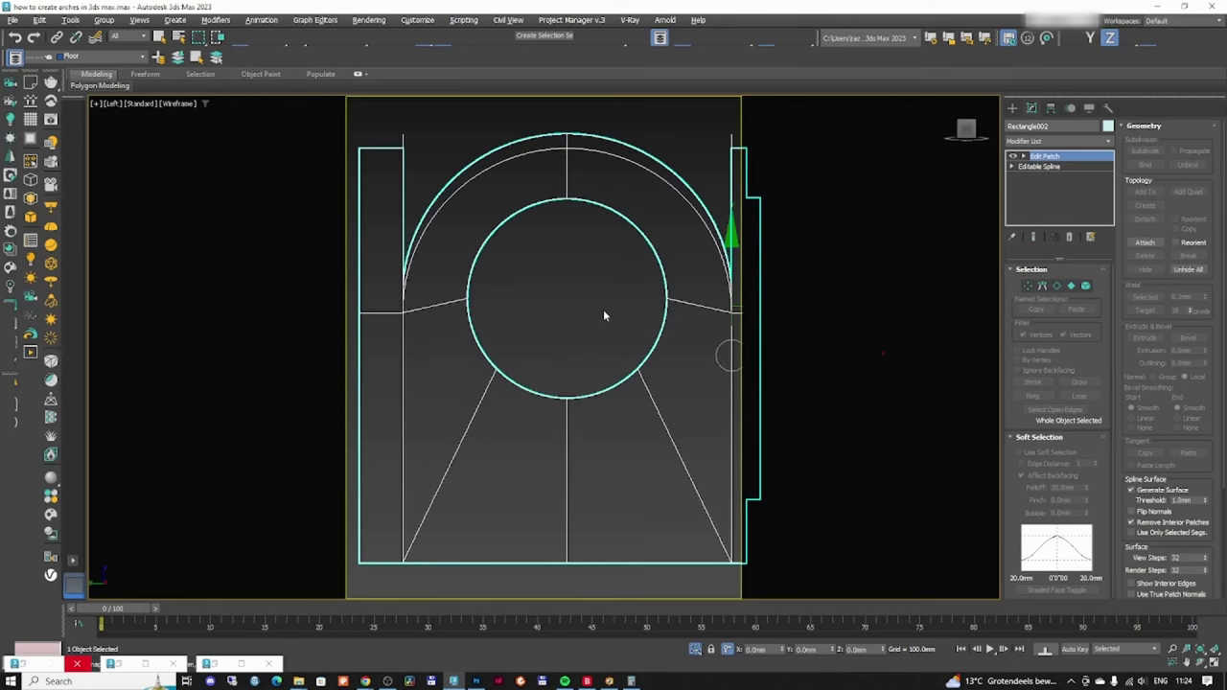
{"action": "key", "text": "alt+w"}
{"action": "left_click", "coordinate": [693, 402]}
{"action": "key", "text": "alt+w"}
{"action": "key", "text": "alt+w"}
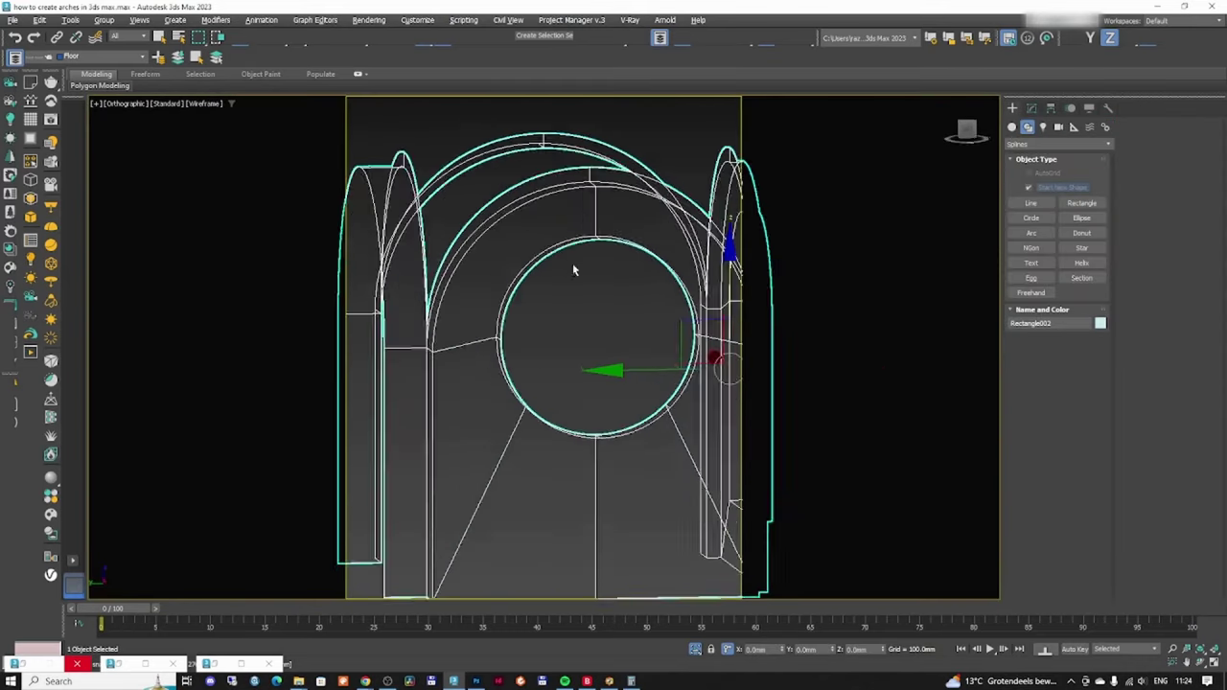
- Copy the round opening's spline segments along X away from the wall and detach the copied circle as a separate shape
{"action": "key", "text": "1"}
{"action": "double_click", "coordinate": [530, 256]}
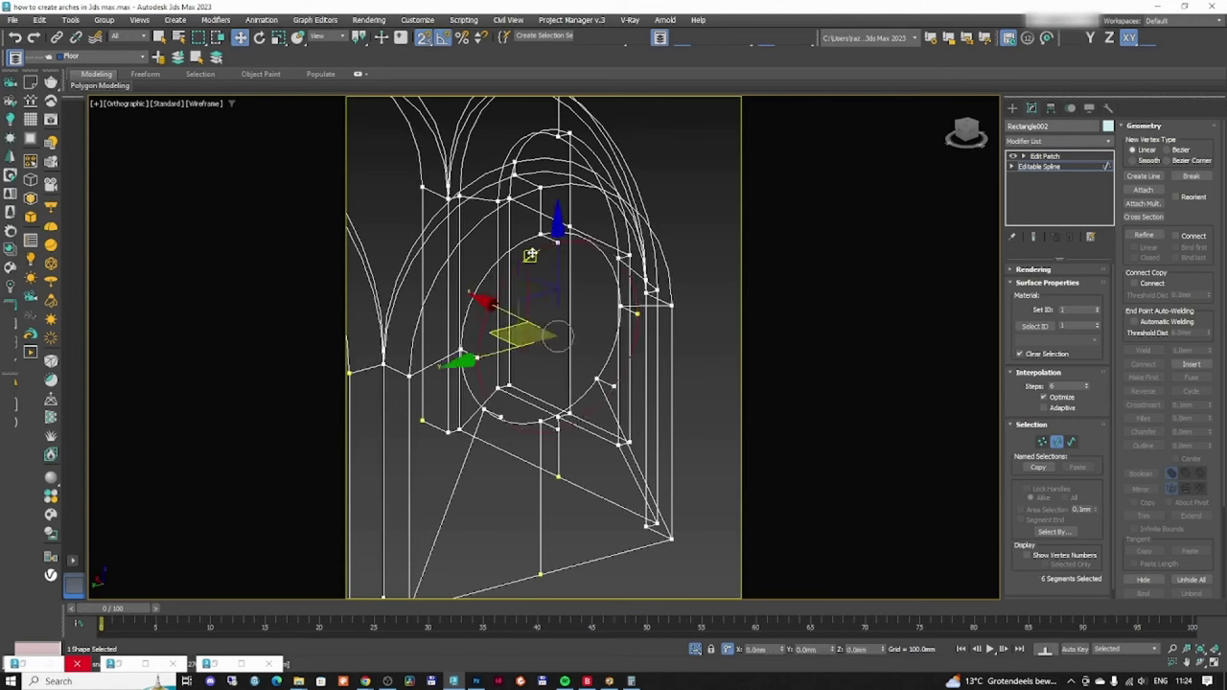
{"action": "mouse_move", "coordinate": [569, 321]}
{"action": "middle_mouse_down", "text": "alt"}
{"action": "mouse_move", "coordinate": [559, 268]}
{"action": "mouse_move", "coordinate": [551, 310]}
{"action": "middle_mouse_up", "text": "alt"}
{"action": "scroll", "coordinate": [550, 310], "scroll_direction": "up", "scroll_amount": 4}
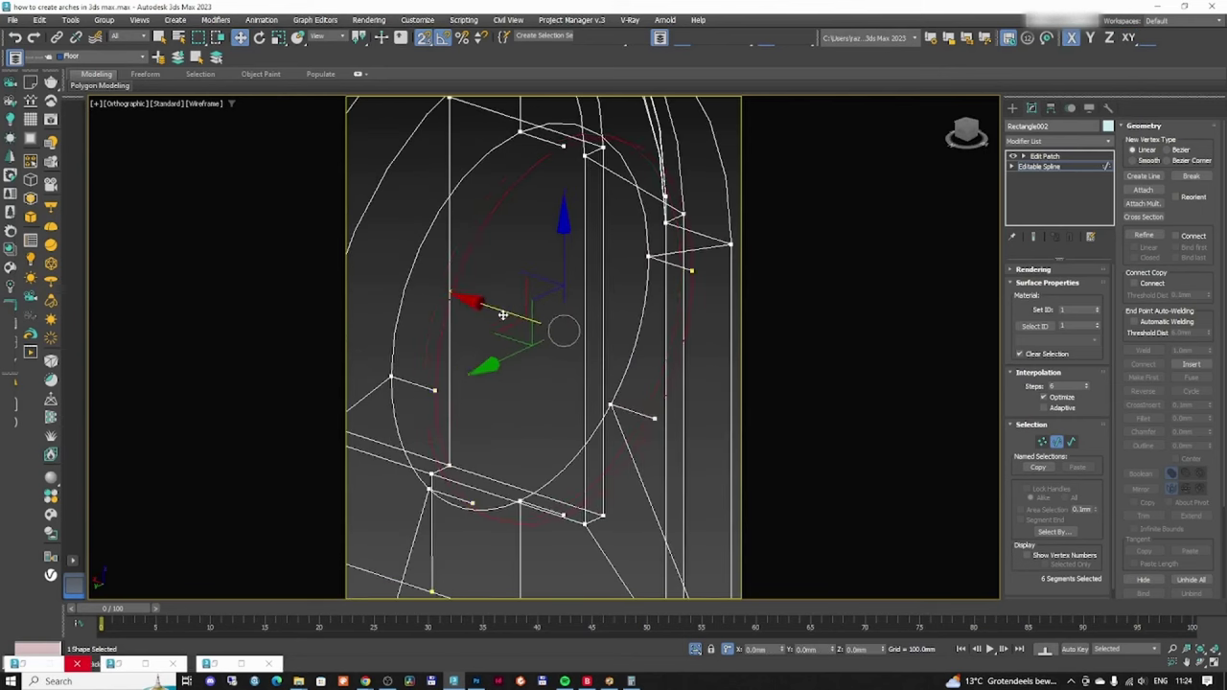
{"action": "left_click_drag", "start_coordinate": [506, 313], "coordinate": [613, 404], "text": "shift"}
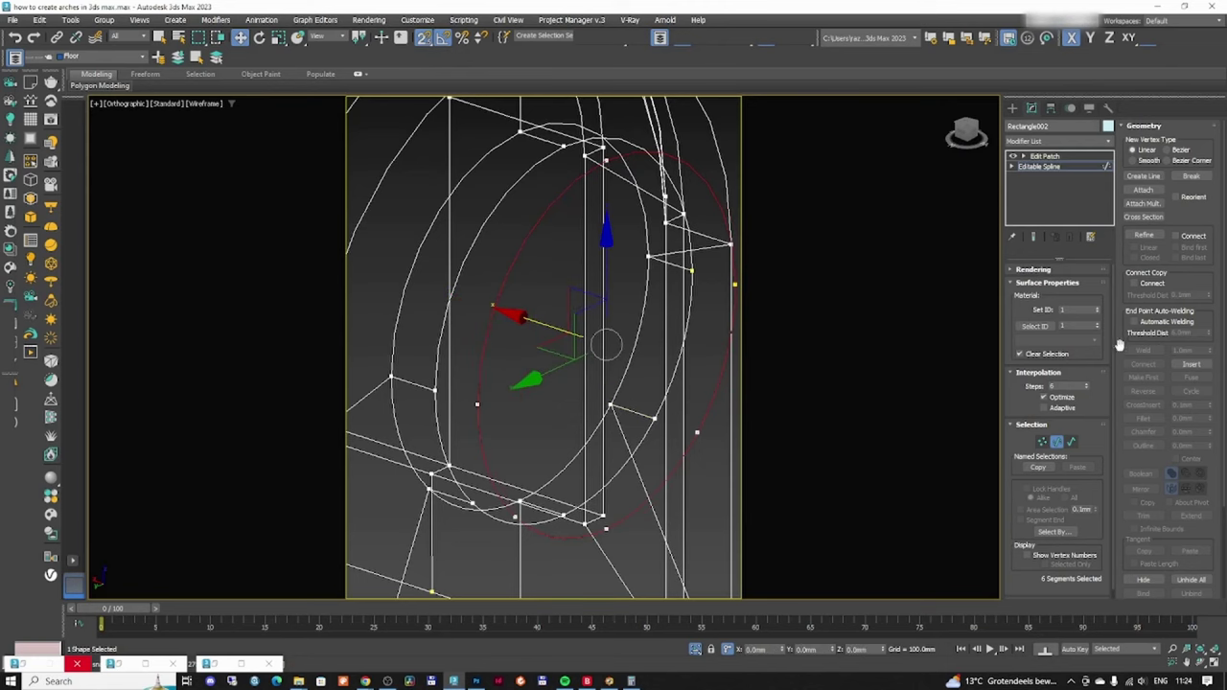
{"action": "scroll", "coordinate": [1165, 437], "scroll_direction": "down", "scroll_amount": 3}
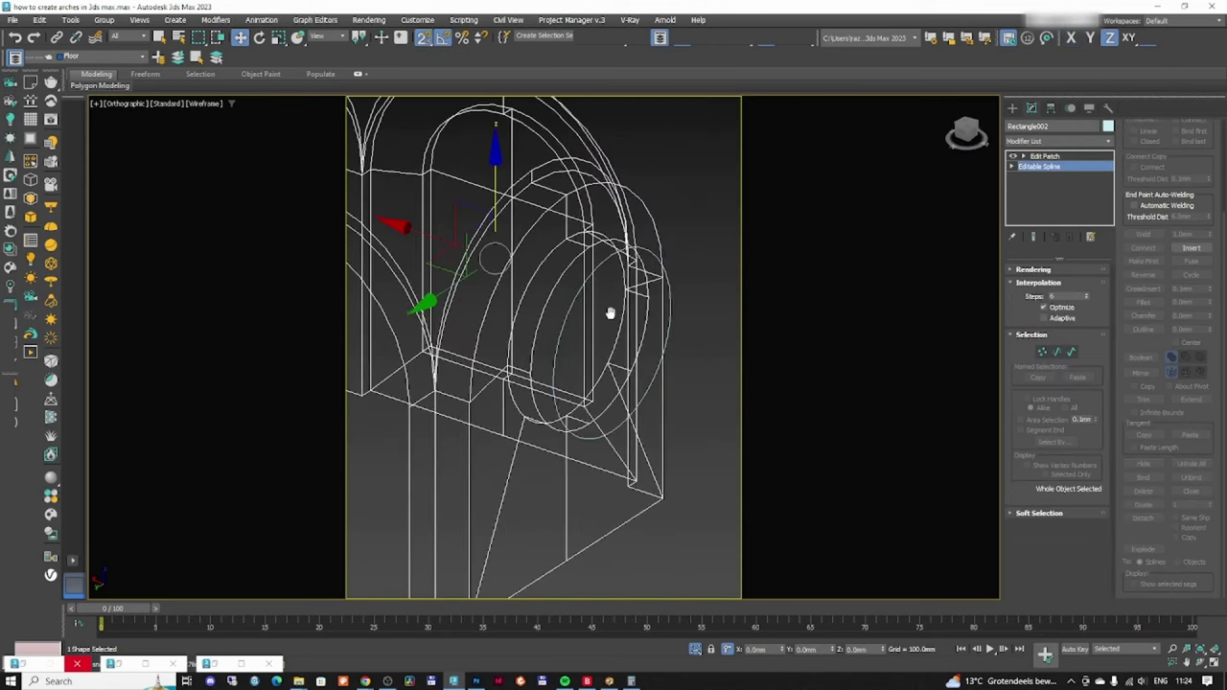
{"action": "middle_click_drag", "start_coordinate": [608, 310], "coordinate": [701, 254], "text": "alt"}
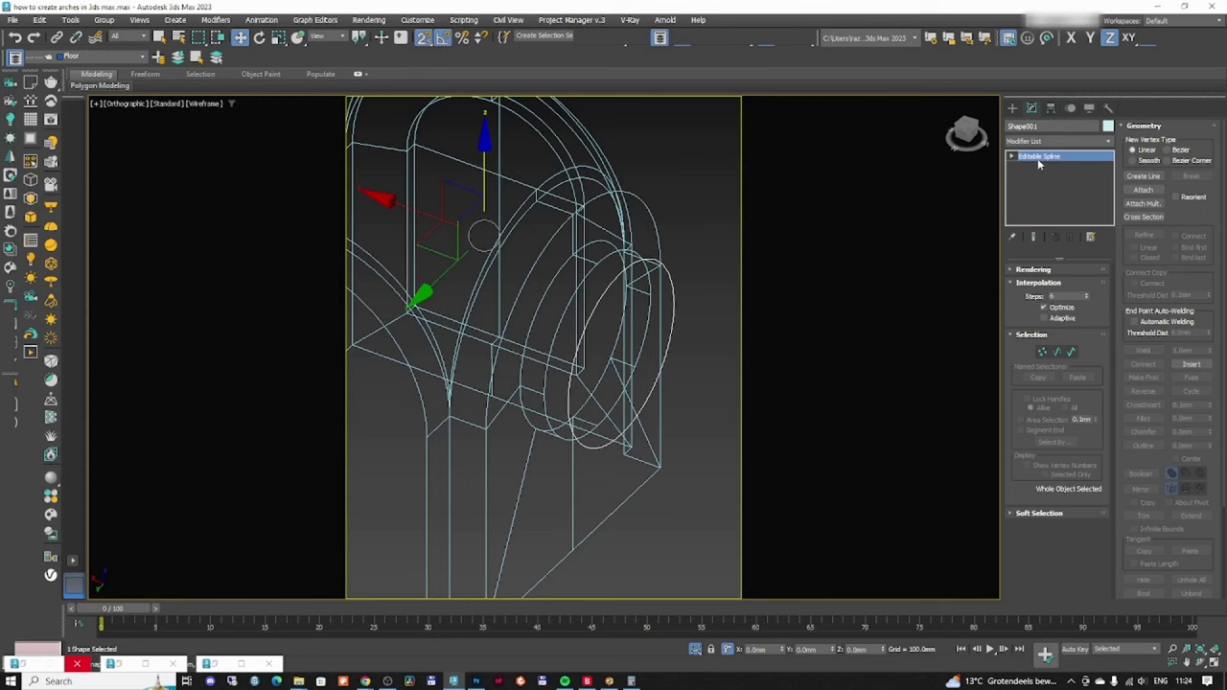
- Center the detached circle's pivot on the object and snap the circle along X onto the wall opening's edge
{"action": "left_click", "coordinate": [1051, 108]}
{"action": "left_click", "coordinate": [1056, 192]}
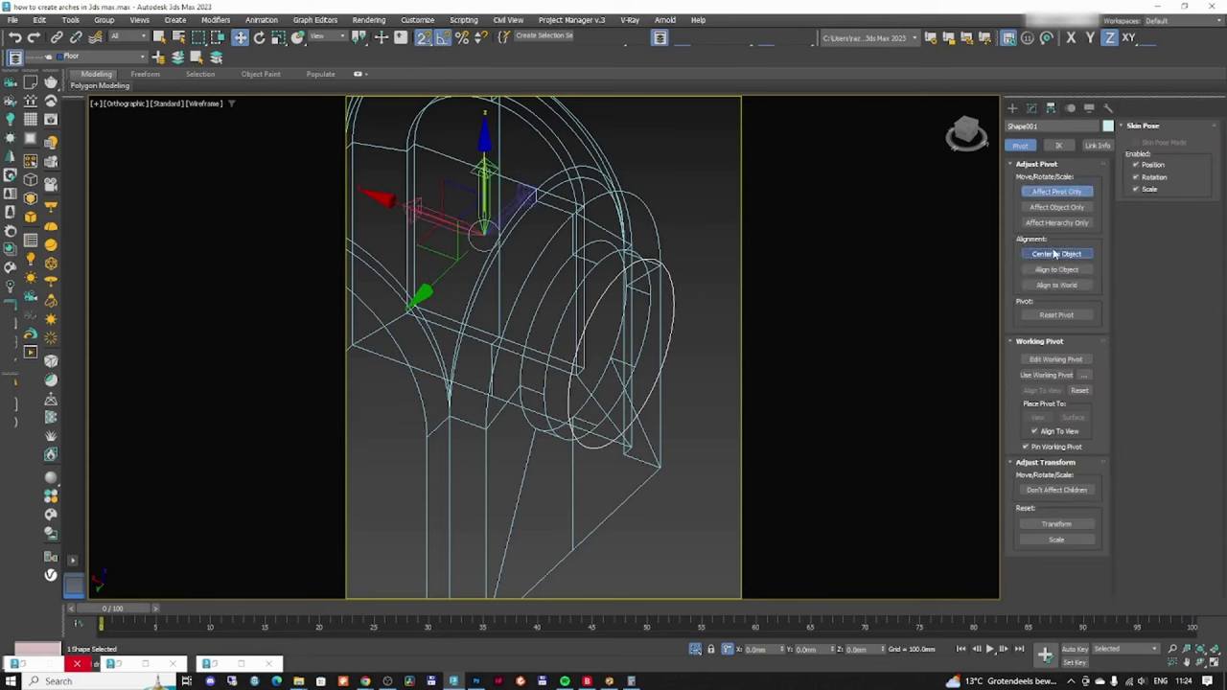
{"action": "left_click", "coordinate": [1057, 254]}
{"action": "left_click", "coordinate": [1061, 191]}
{"action": "middle_click_drag", "start_coordinate": [735, 281], "coordinate": [704, 265]}
{"action": "scroll", "coordinate": [560, 319], "scroll_direction": "up", "scroll_amount": 3}
{"action": "left_click_drag", "start_coordinate": [555, 329], "coordinate": [495, 402]}
{"action": "key", "text": "ctrl+z"}
- Add a Sweep modifier to the circle and set its Angle section to 20 mm length and 20 mm width
{"action": "left_click", "coordinate": [1031, 107]}
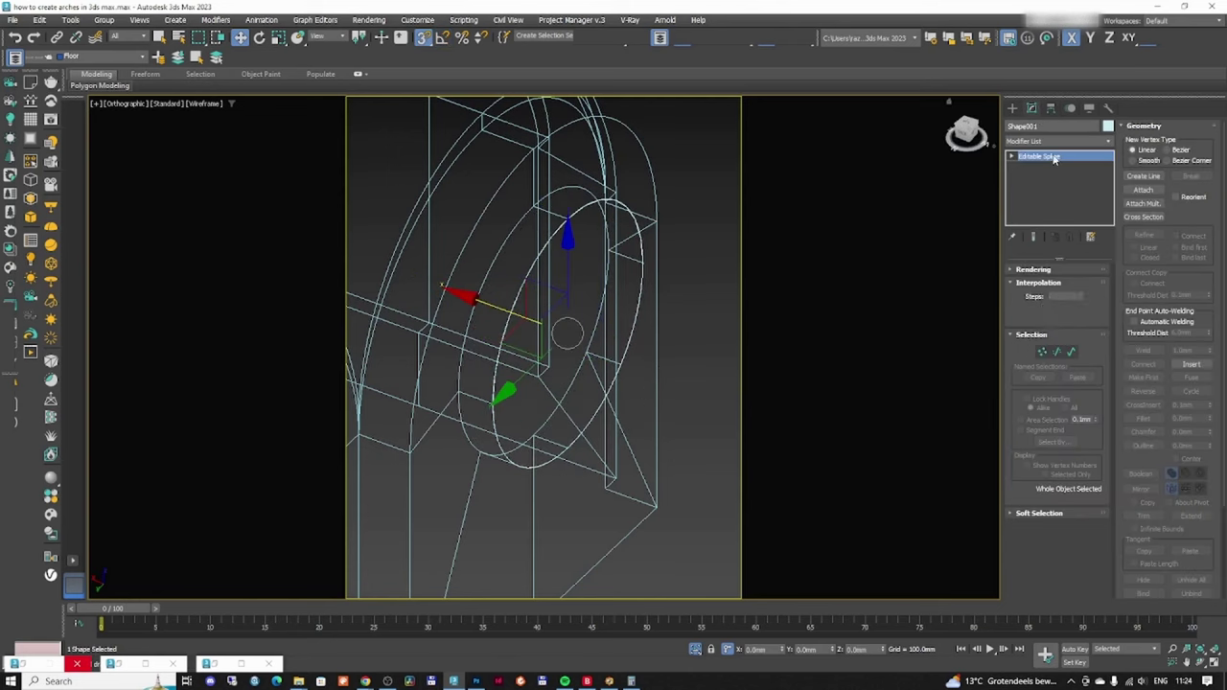
{"action": "left_click", "coordinate": [1050, 141]}
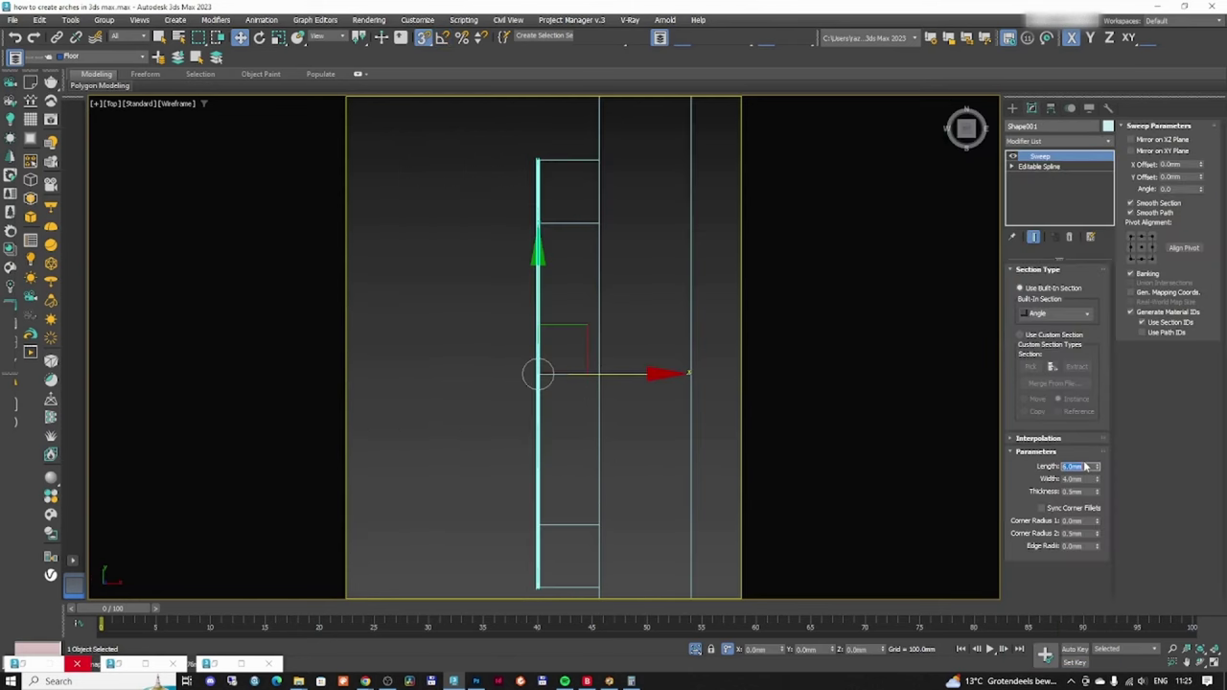
{"action": "type", "text": "20"}
{"action": "key", "text": "Tab"}
{"action": "type", "text": "20"}
{"action": "key", "text": "Return"}
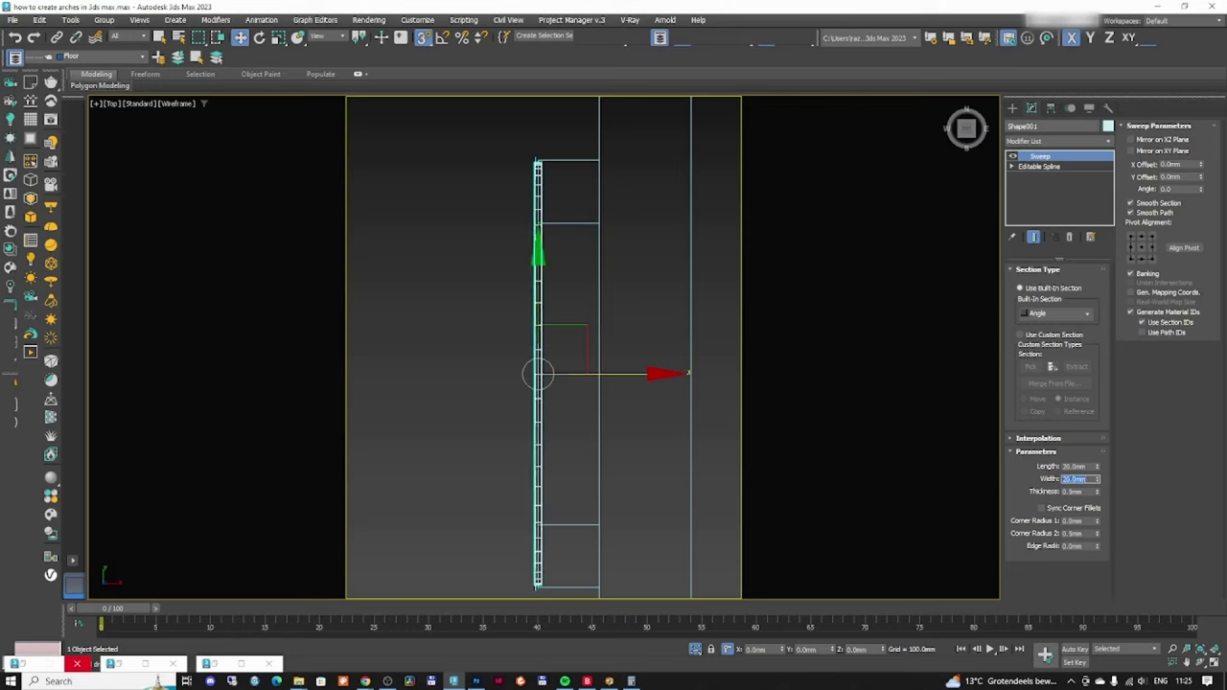
- Switch the Sweep to a Bar section 30 mm long and 20 mm wide, with its pivot alignment at the upper-left corner
{"action": "left_click", "coordinate": [1056, 315]}
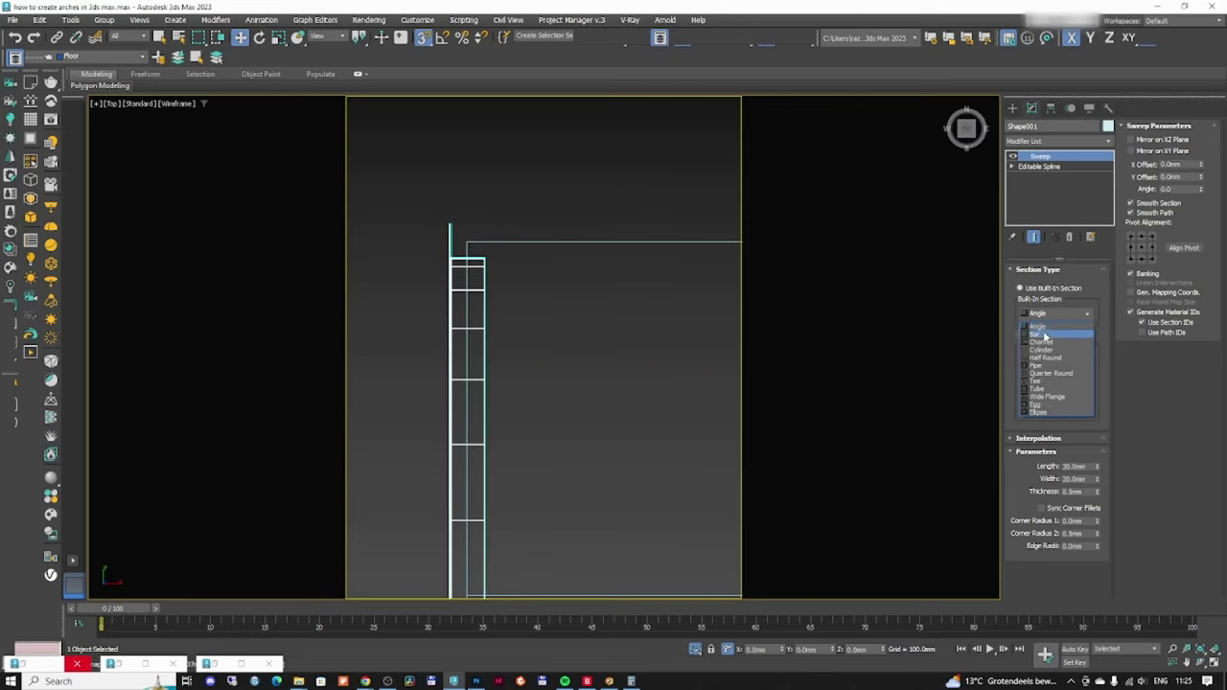
{"action": "left_click", "coordinate": [1044, 333]}
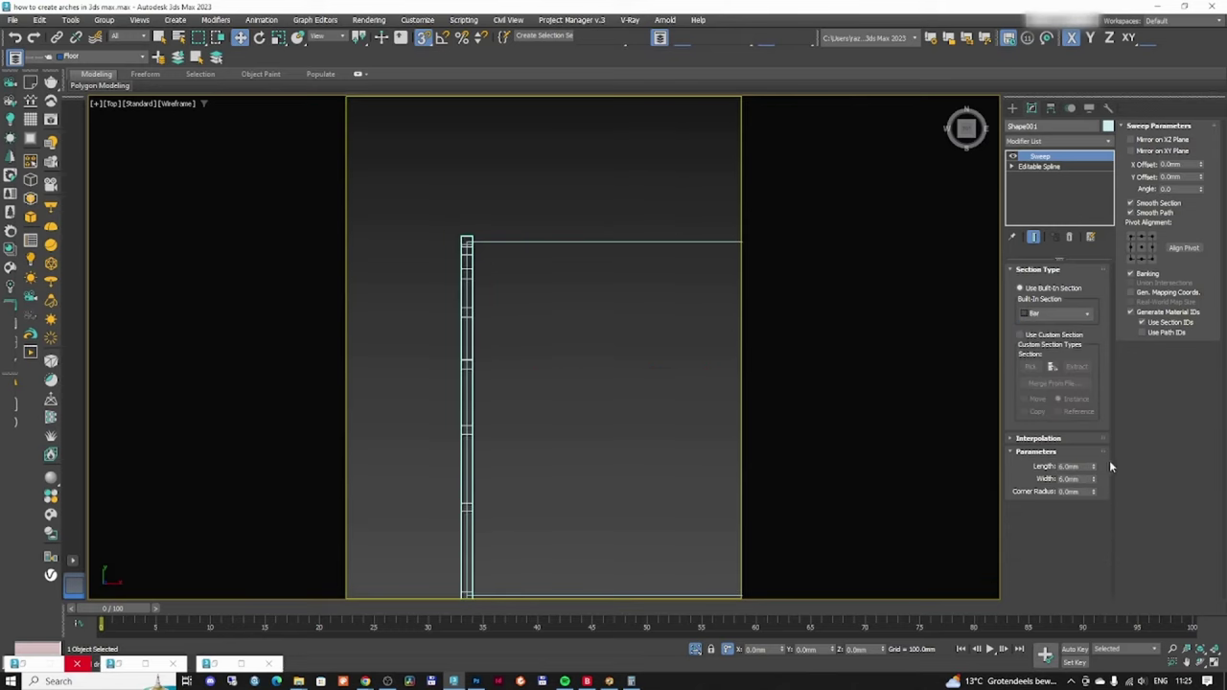
{"action": "left_click", "coordinate": [1153, 241]}
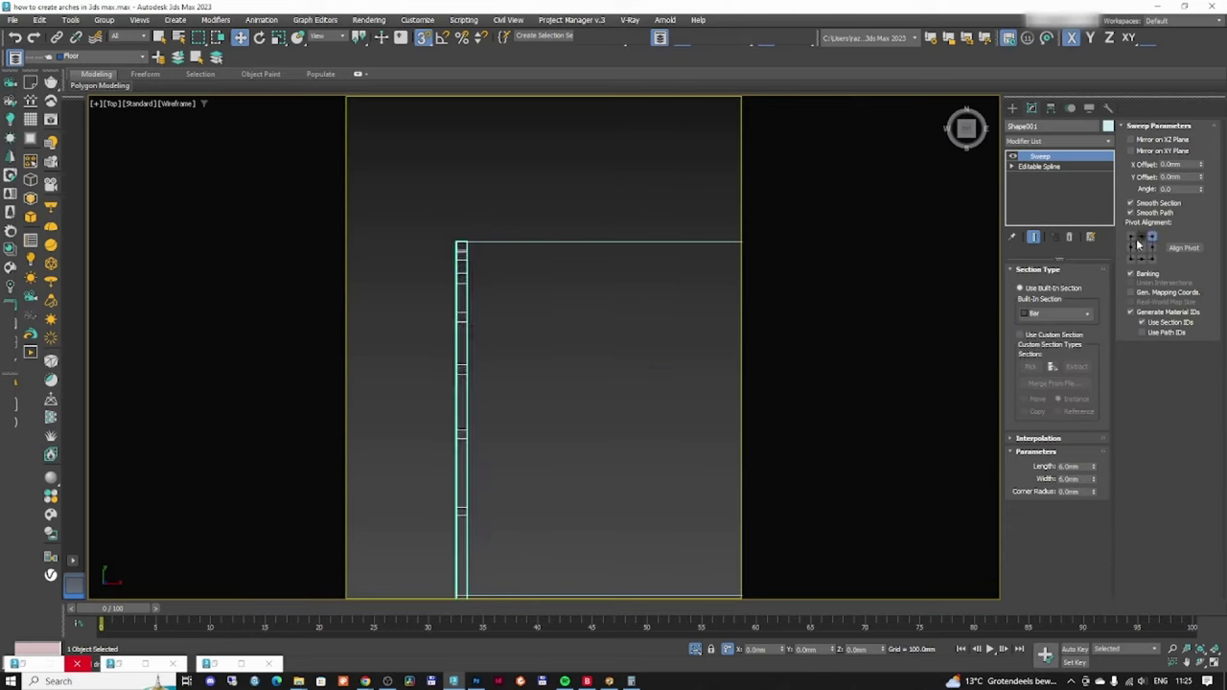
{"action": "left_click", "coordinate": [1131, 237]}
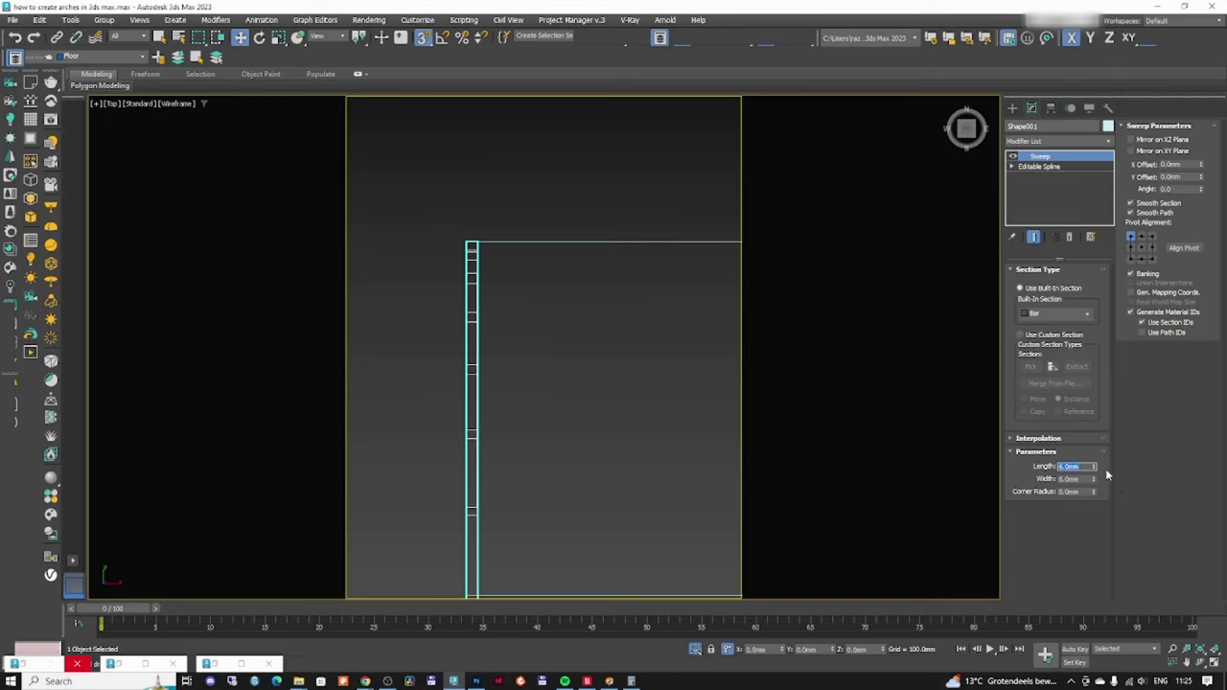
{"action": "type", "text": "30"}
{"action": "key", "text": "Return"}
{"action": "type", "text": "2"}
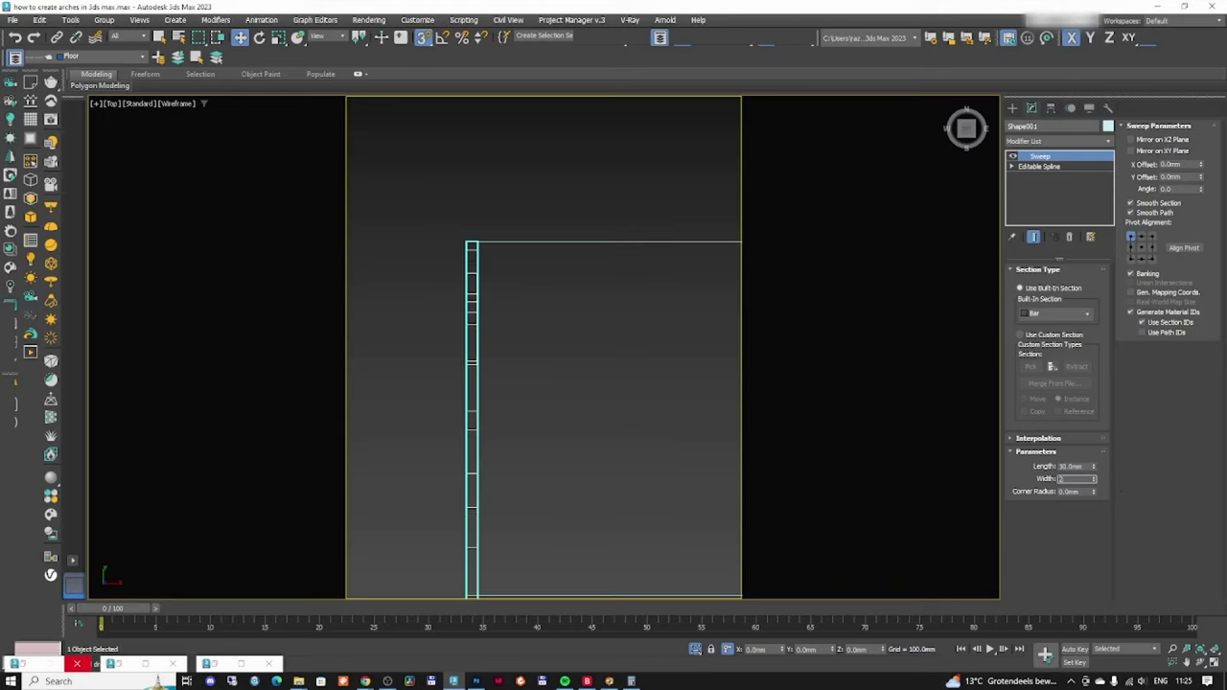
{"action": "type", "text": "0"}
{"action": "key", "text": "Return"}
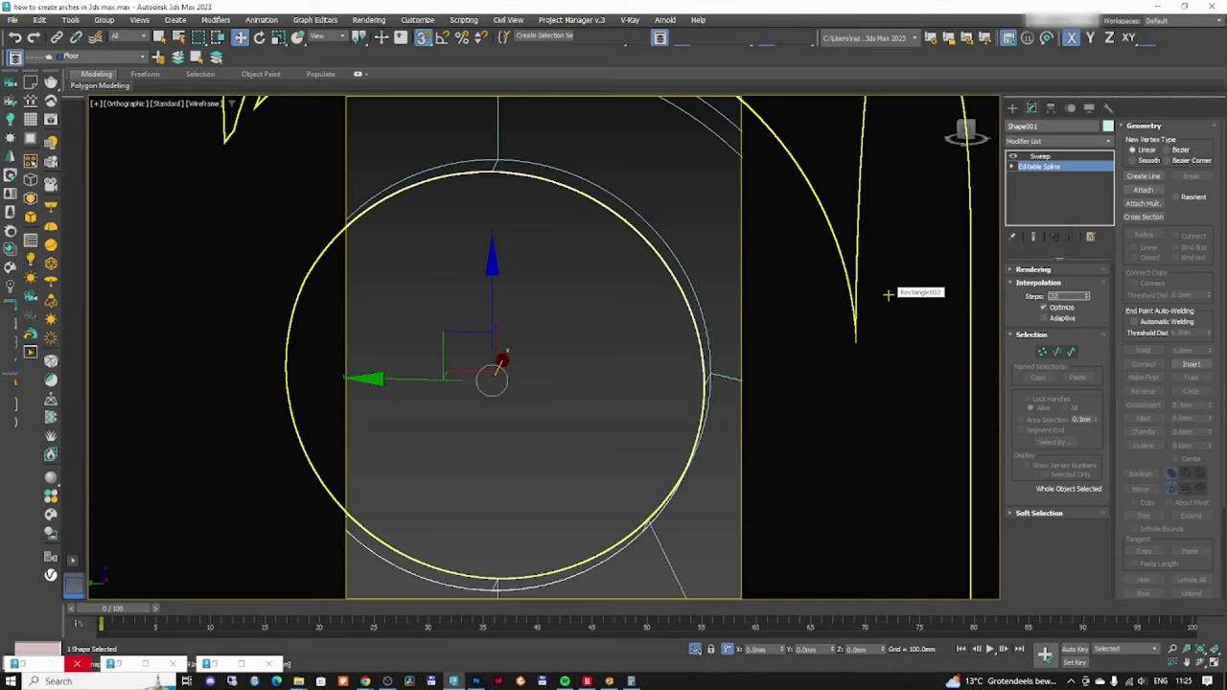
- Set the circle spline's interpolation steps to 32 and return to the Sweep level to inspect the smoother ring
{"action": "left_click", "coordinate": [1040, 155]}
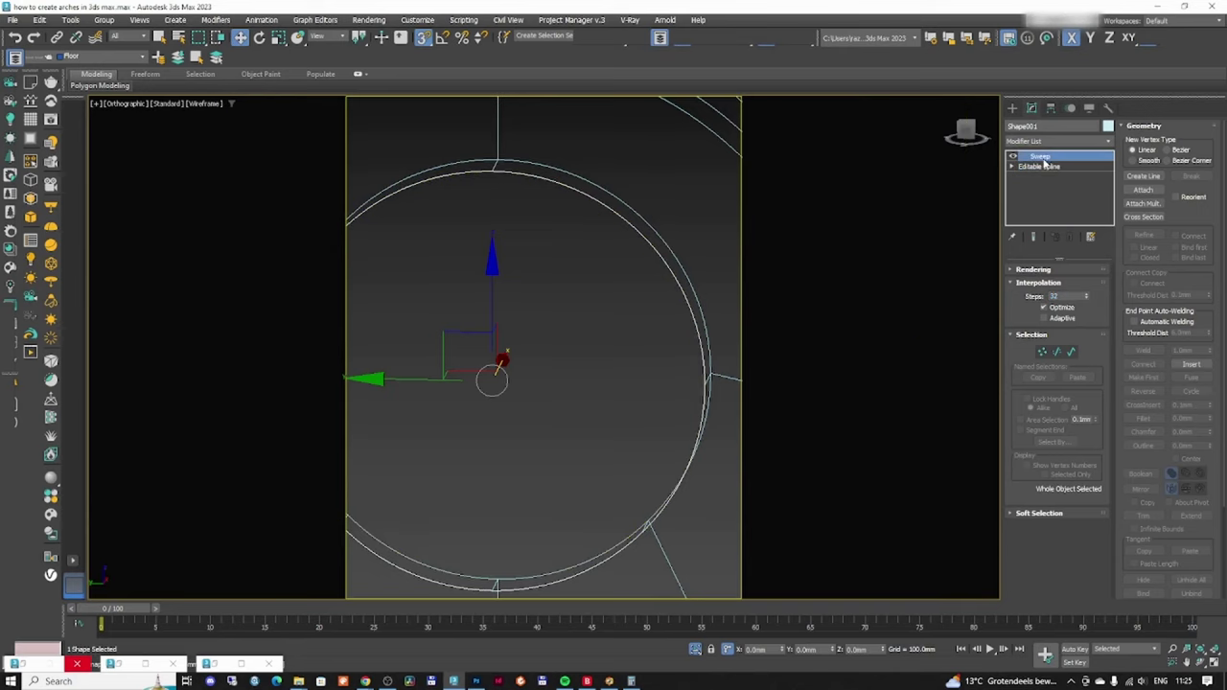
{"action": "key", "text": "F3"}
{"action": "middle_click_drag", "start_coordinate": [548, 278], "coordinate": [624, 258]}
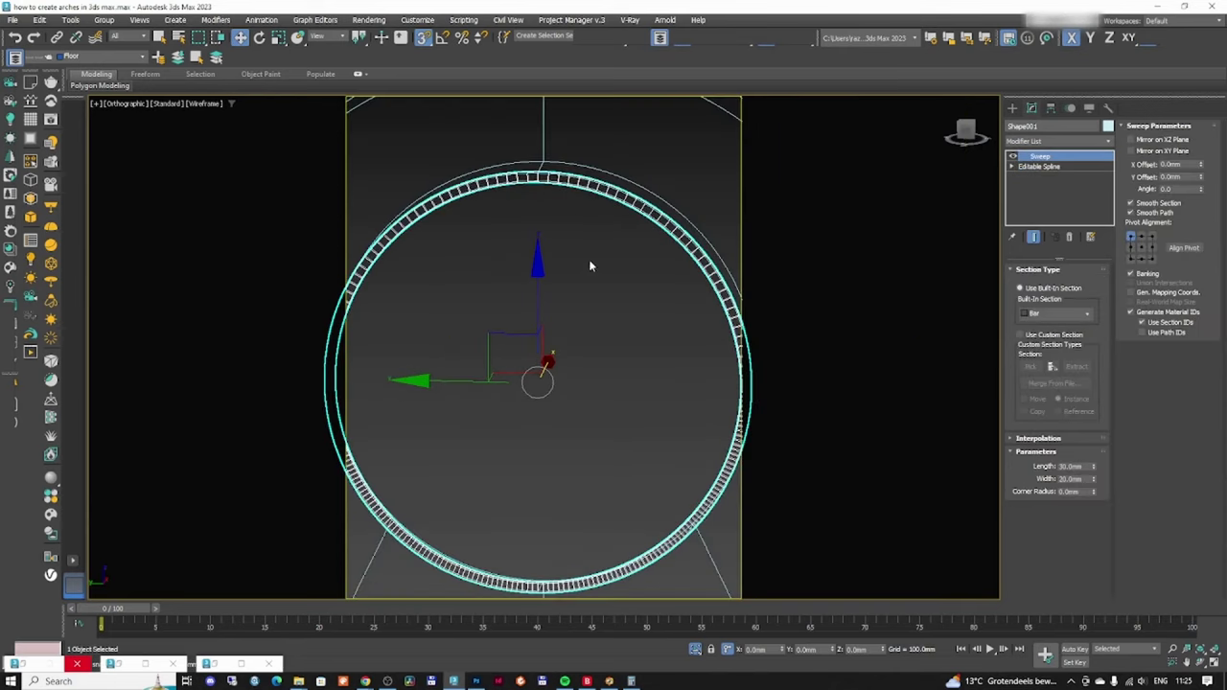
{"action": "scroll", "coordinate": [589, 263], "scroll_direction": "down", "scroll_amount": 5}
- Set the ring's Bar section to 35 mm length and 50 mm width
{"action": "left_click_drag", "start_coordinate": [1060, 467], "coordinate": [1109, 466]}
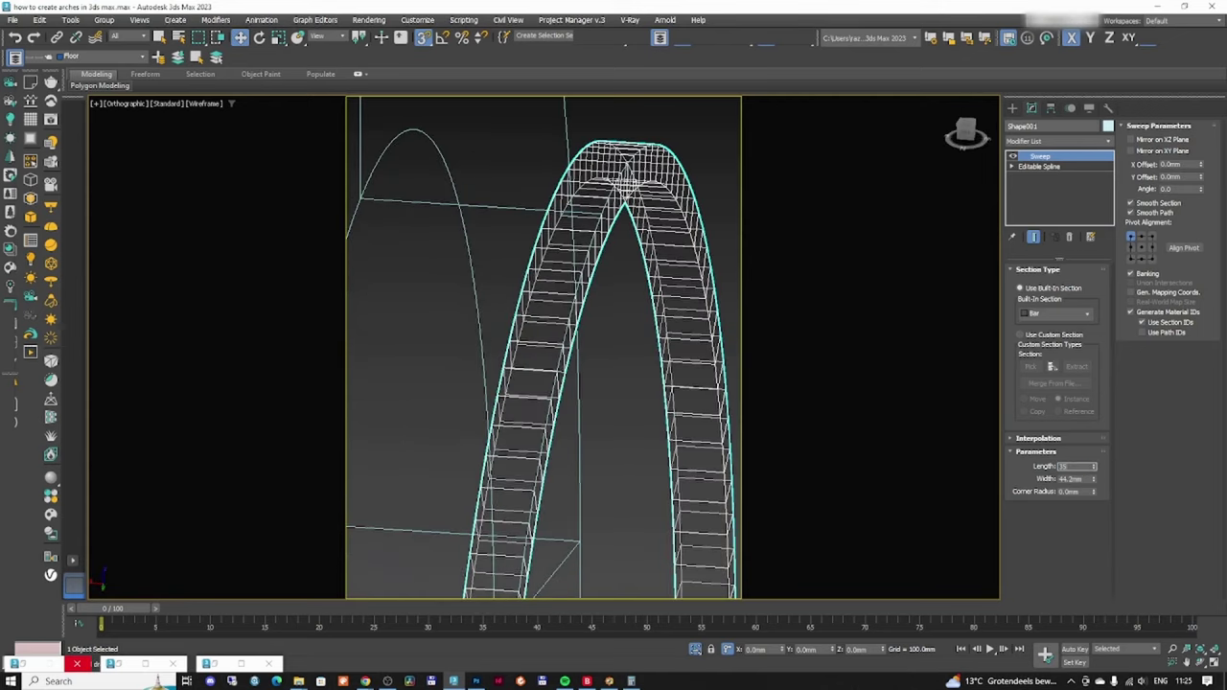
{"action": "key", "text": "Tab"}
{"action": "type", "text": "50"}
{"action": "key", "text": "Return"}
{"action": "scroll", "coordinate": [566, 230], "scroll_direction": "down", "scroll_amount": 6}
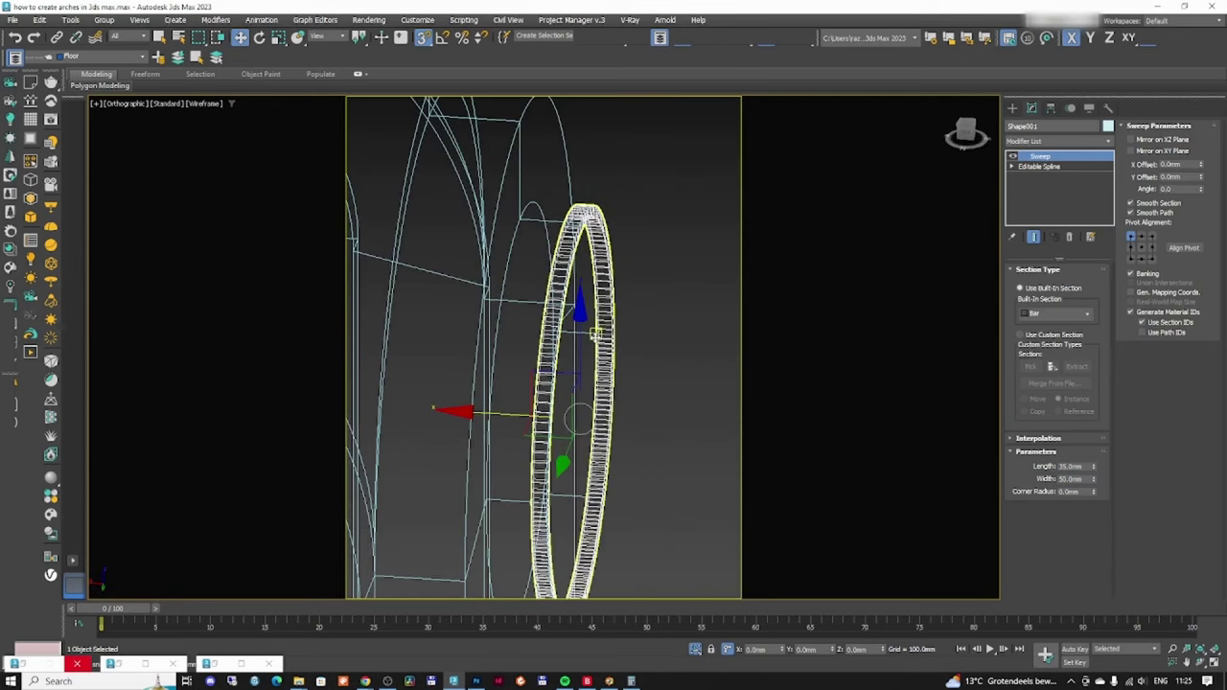
- Isolate the swept ring and check its shape in both shaded and wireframe display
{"action": "mouse_move", "coordinate": [613, 302]}
{"action": "middle_mouse_down", "text": "alt"}
{"action": "mouse_move", "coordinate": [518, 331]}
{"action": "mouse_move", "coordinate": [556, 351]}
{"action": "mouse_move", "coordinate": [723, 261]}
{"action": "middle_mouse_up", "text": "alt"}
{"action": "key", "text": "F3"}
{"action": "key", "text": "F3"}
{"action": "key", "text": "f"}
{"action": "key", "text": "F3"}
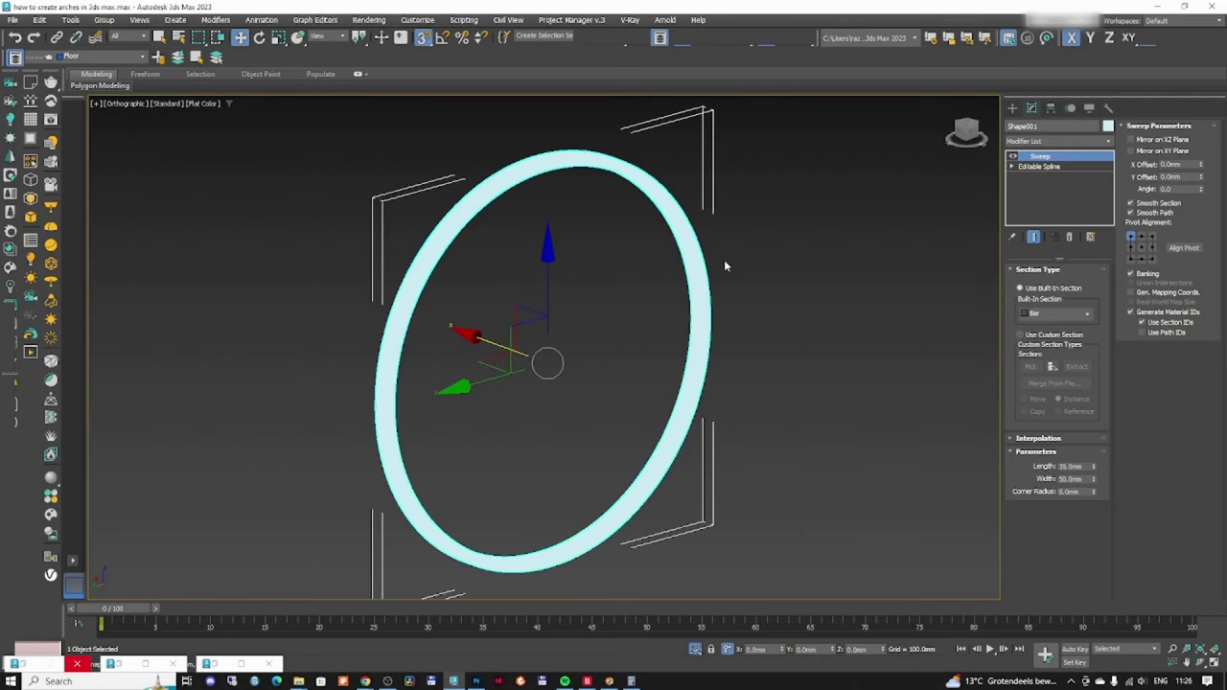
{"action": "key", "text": "F3"}
- Add a Chamfer modifier to the swept ring with an amount of 2 mm and check its edges
{"action": "left_click", "coordinate": [1075, 140]}
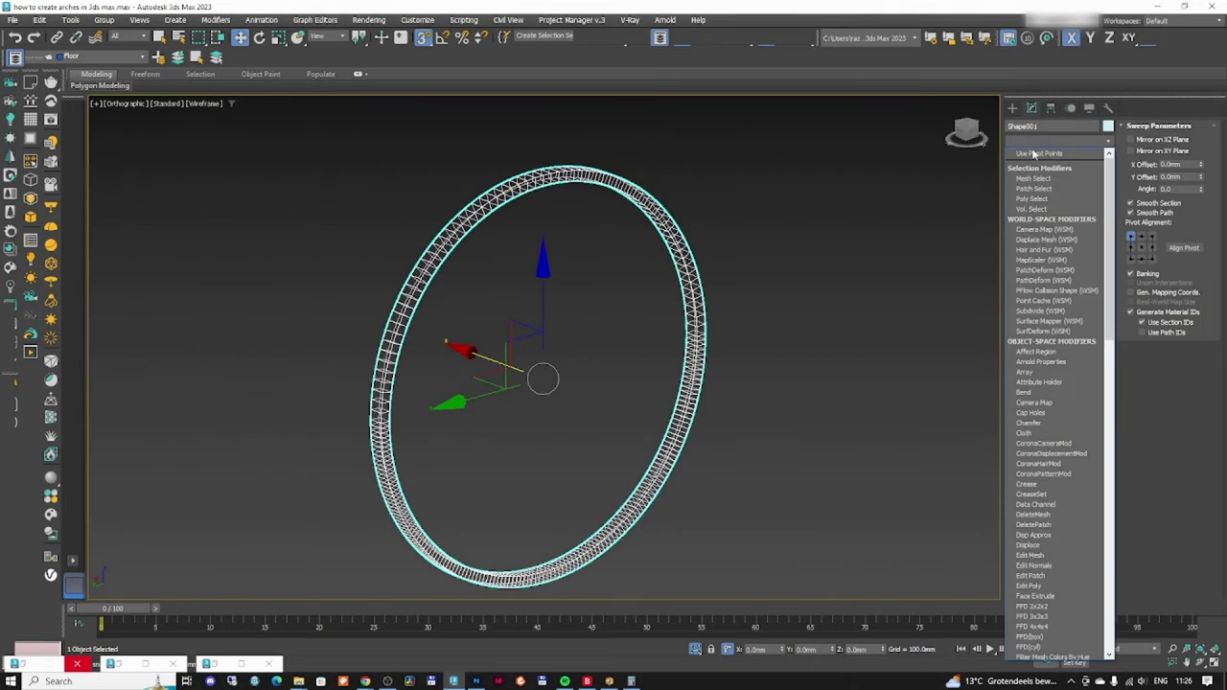
{"action": "scroll", "coordinate": [1054, 288], "scroll_direction": "down", "scroll_amount": 1}
{"action": "left_click", "coordinate": [1035, 155]}
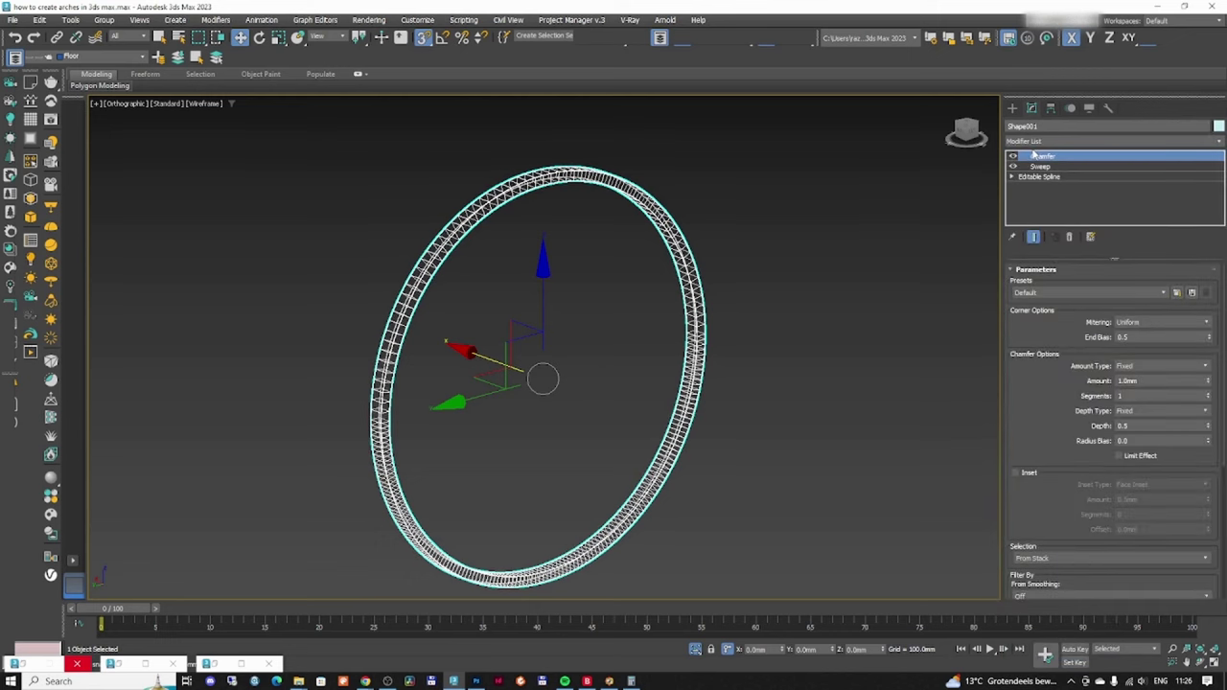
{"action": "left_click", "coordinate": [1150, 371]}
{"action": "middle_click_drag", "start_coordinate": [644, 288], "coordinate": [628, 330]}
{"action": "scroll", "coordinate": [690, 377], "scroll_direction": "up", "scroll_amount": 6}
{"action": "left_click", "coordinate": [683, 395]}
{"action": "left_click", "coordinate": [614, 458]}
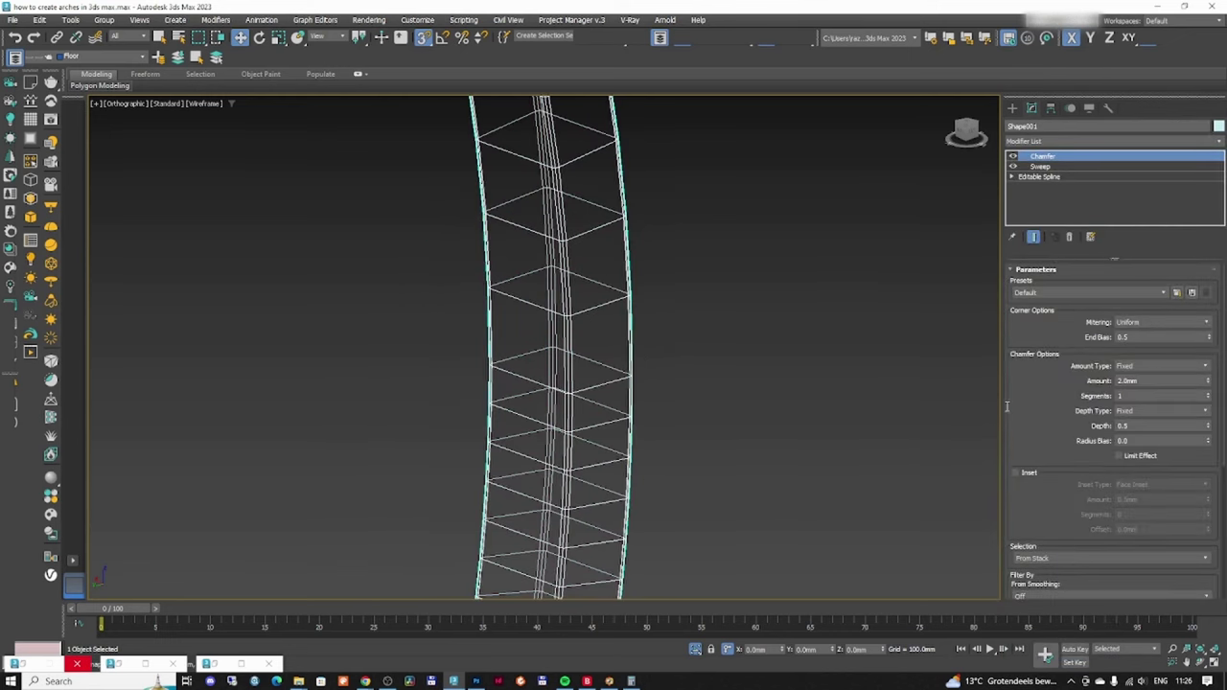
{"action": "scroll", "coordinate": [681, 407], "scroll_direction": "down", "scroll_amount": 8}
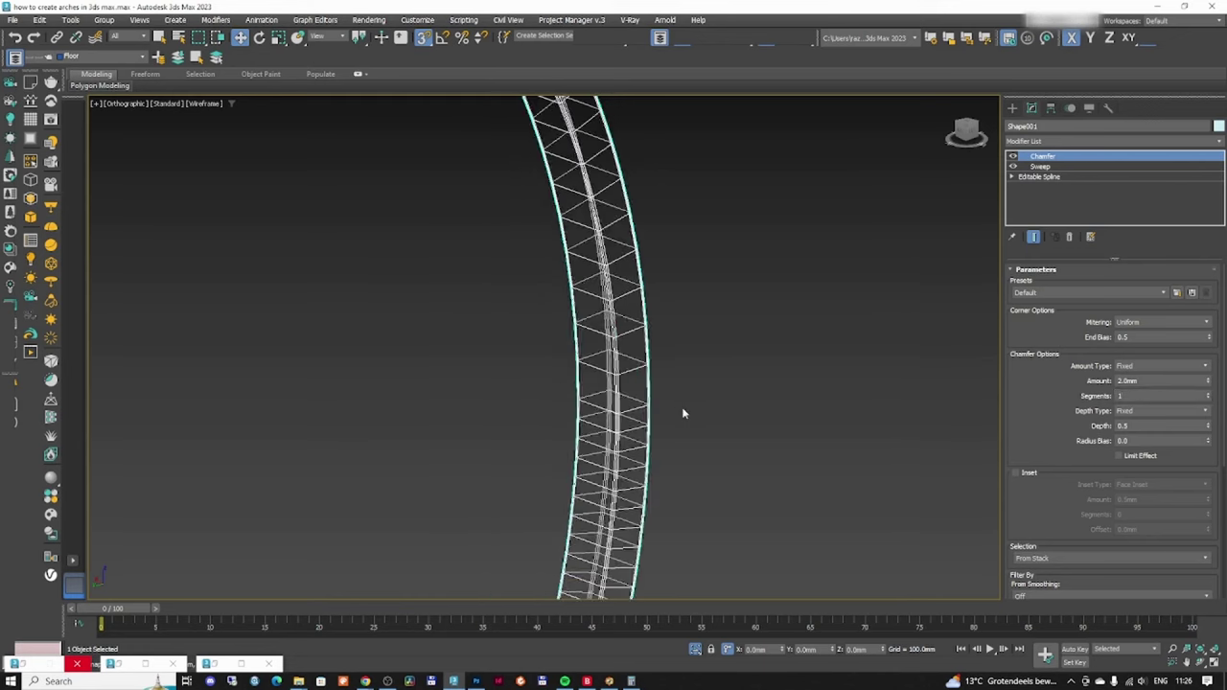
{"action": "scroll", "coordinate": [564, 392], "scroll_direction": "up", "scroll_amount": 5}
{"action": "key", "text": "F3"}
{"action": "key", "text": "F3"}
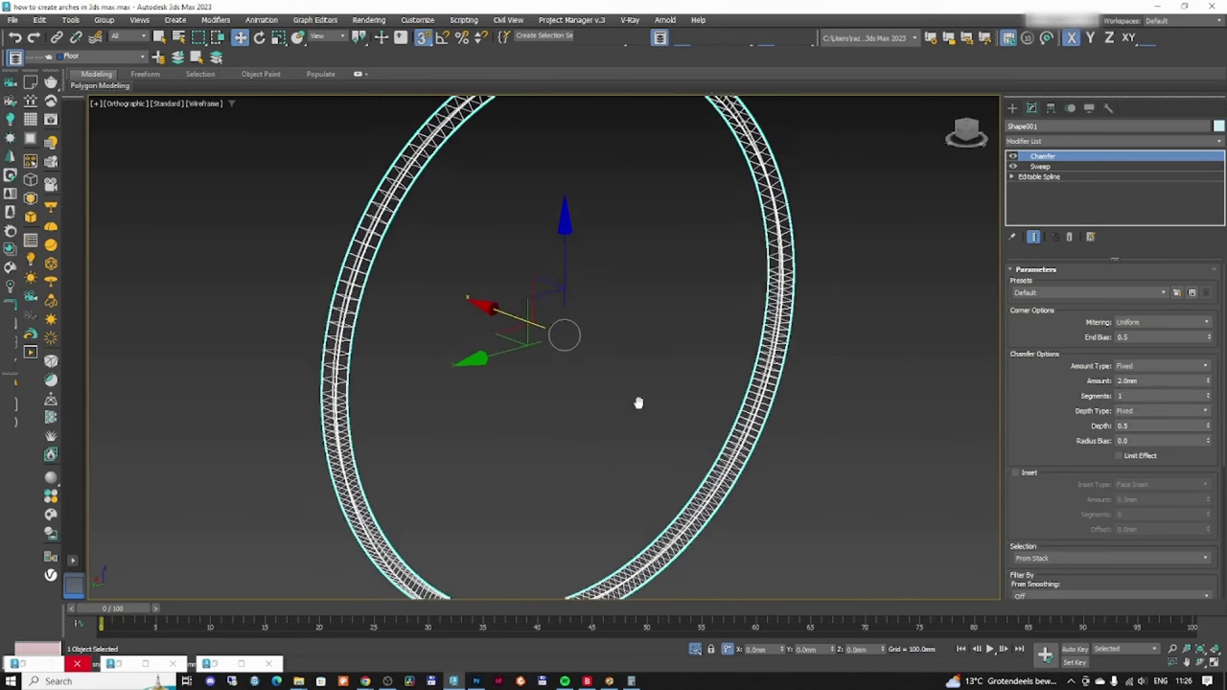
- Turn the ring's Chamfer off in the viewport and draw a straight horizontal line between the ring's inner edges in the Left view
{"action": "key", "text": "f"}
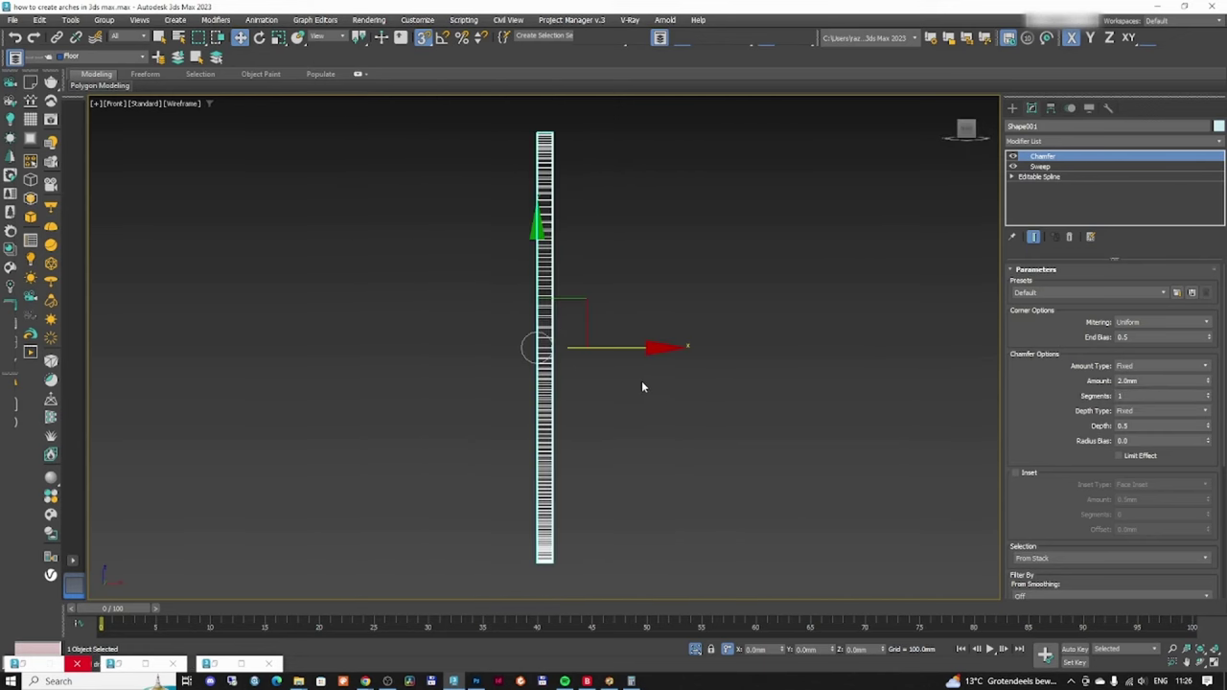
{"action": "key", "text": "l"}
{"action": "middle_click_drag", "start_coordinate": [591, 402], "coordinate": [540, 402]}
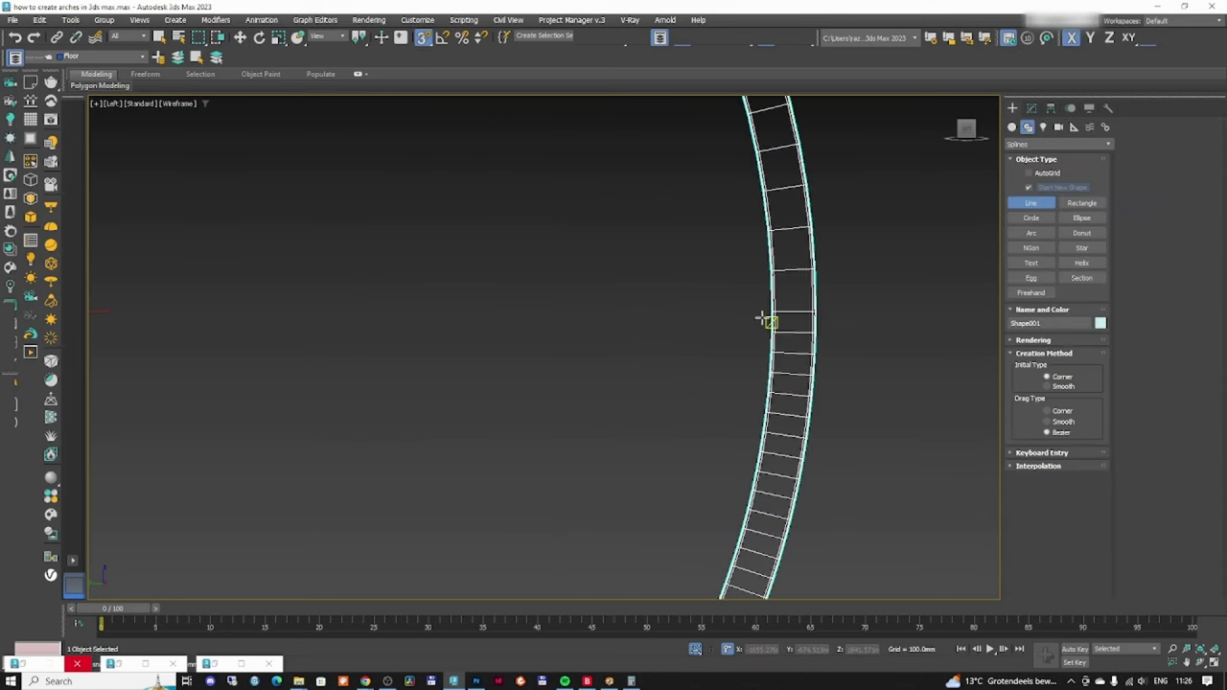
{"action": "scroll", "coordinate": [774, 312], "scroll_direction": "up", "scroll_amount": 3}
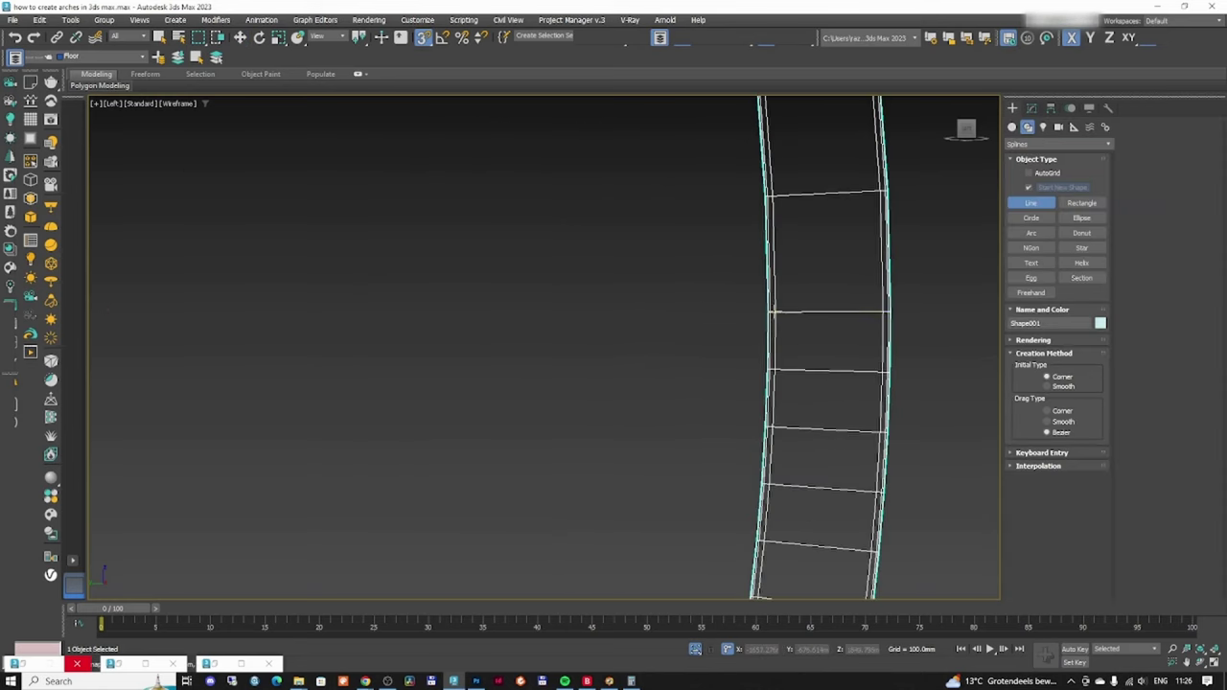
{"action": "right_click", "coordinate": [807, 312]}
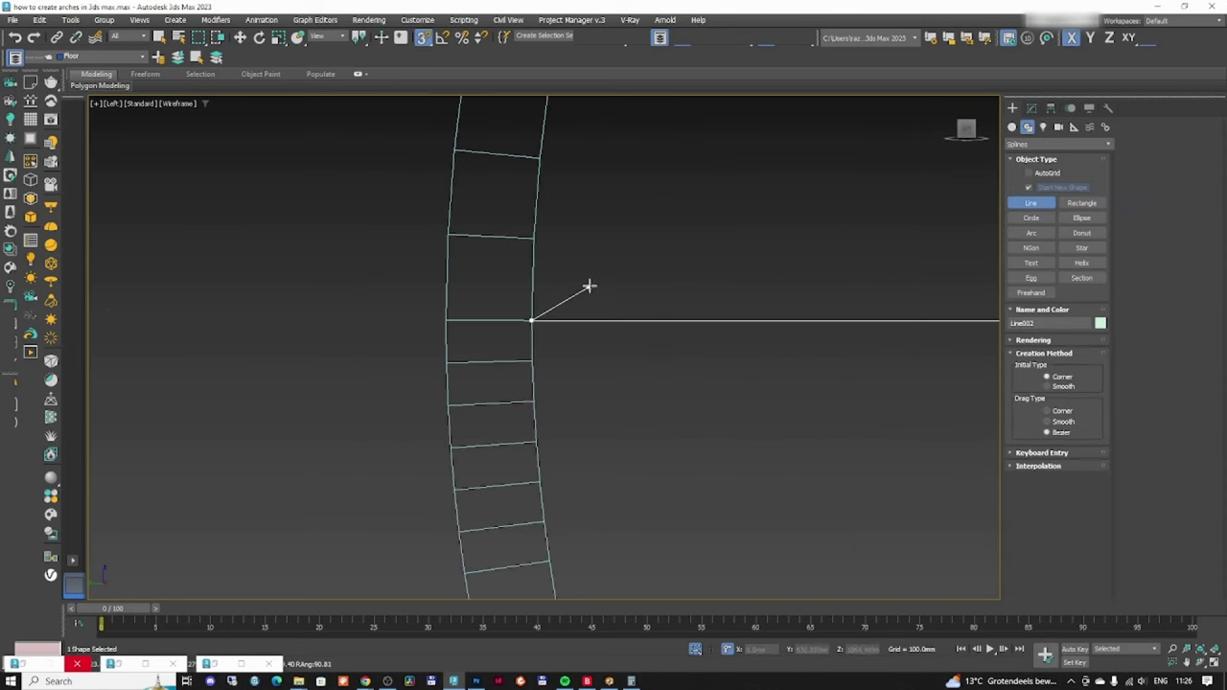
{"action": "right_click", "coordinate": [588, 285]}
{"action": "scroll", "coordinate": [649, 279], "scroll_direction": "down", "scroll_amount": 7}
{"action": "middle_click_drag", "start_coordinate": [721, 283], "coordinate": [613, 305]}
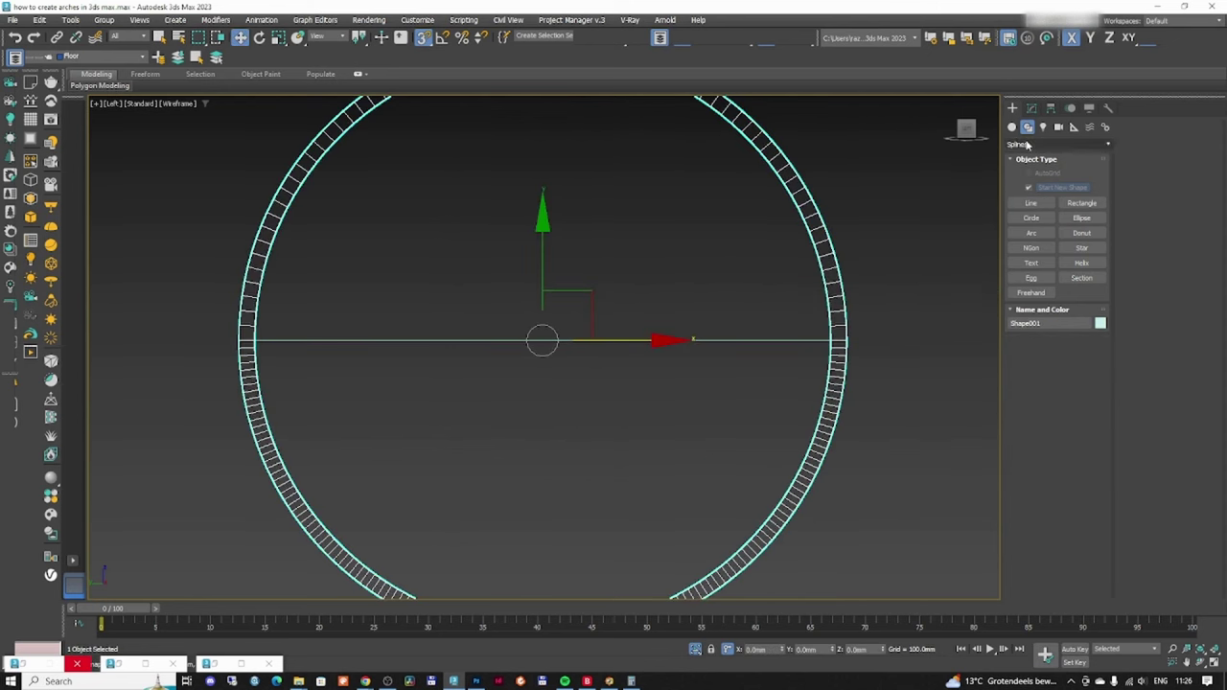
- Copy the ring's Sweep and Chamfer modifiers and paste them onto the horizontal line
{"action": "left_click", "coordinate": [1031, 107]}
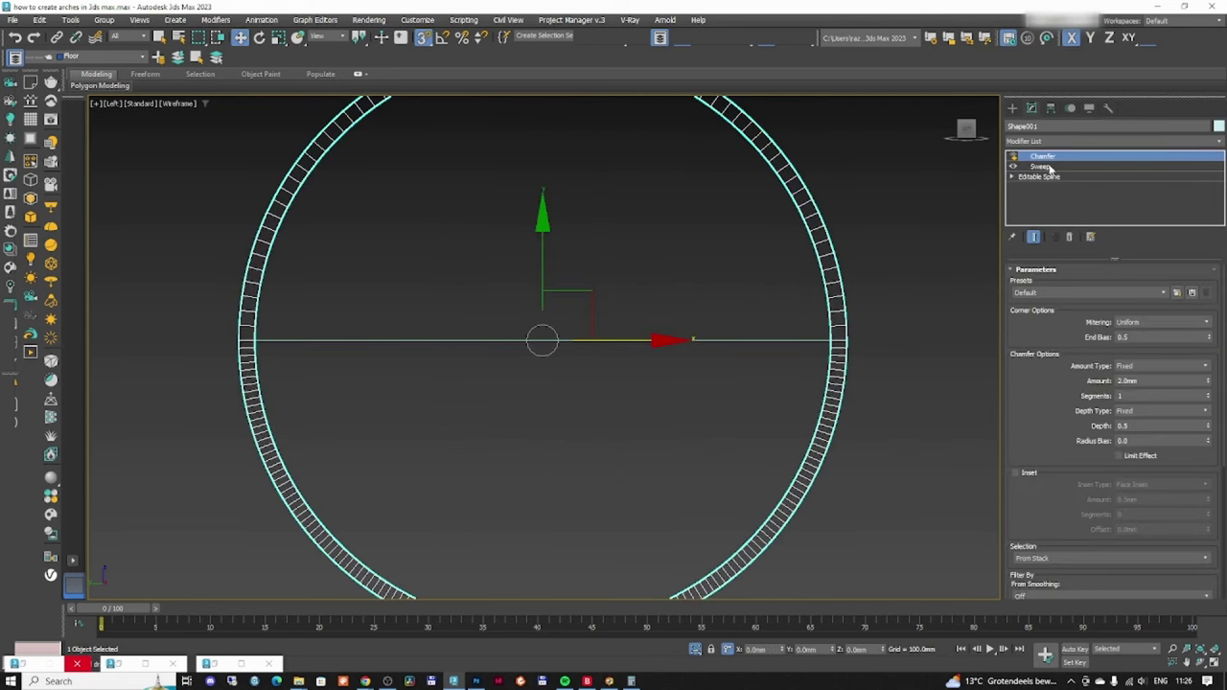
{"action": "left_click", "coordinate": [1047, 167], "text": "ctrl"}
{"action": "right_click", "coordinate": [1048, 166]}
{"action": "left_click", "coordinate": [1096, 216]}
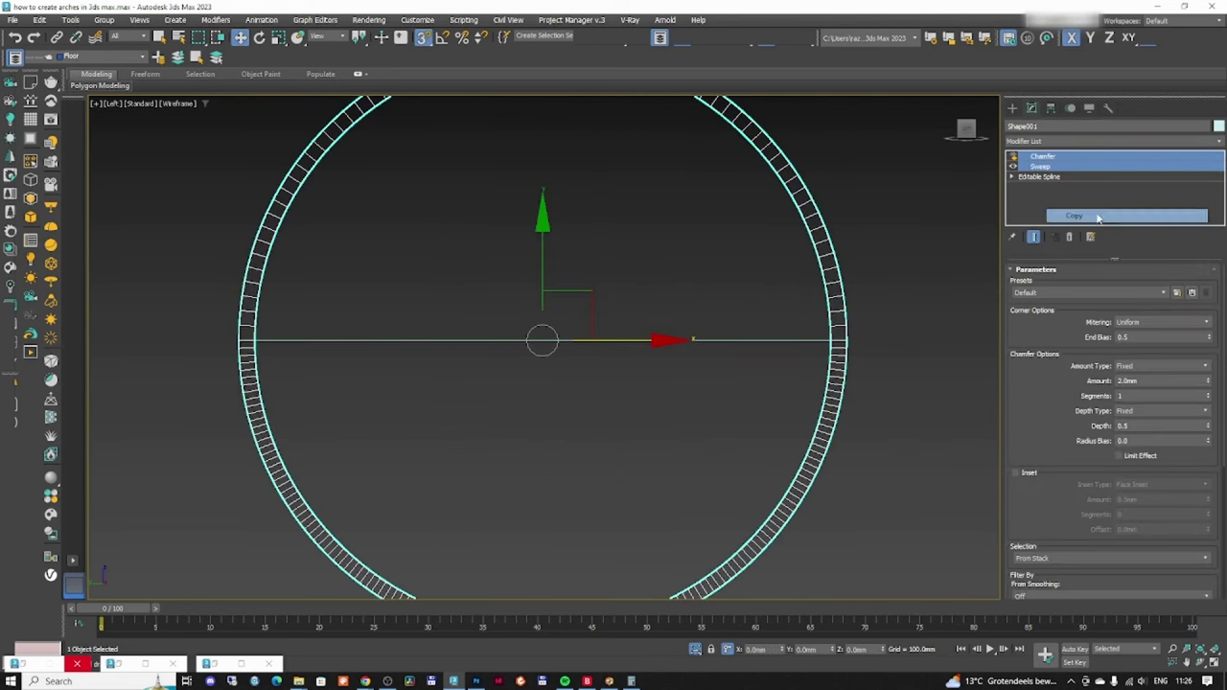
{"action": "left_click", "coordinate": [796, 342]}
{"action": "right_click", "coordinate": [1036, 156]}
{"action": "left_click", "coordinate": [1063, 165]}
{"action": "middle_click_drag", "start_coordinate": [849, 321], "coordinate": [844, 324]}
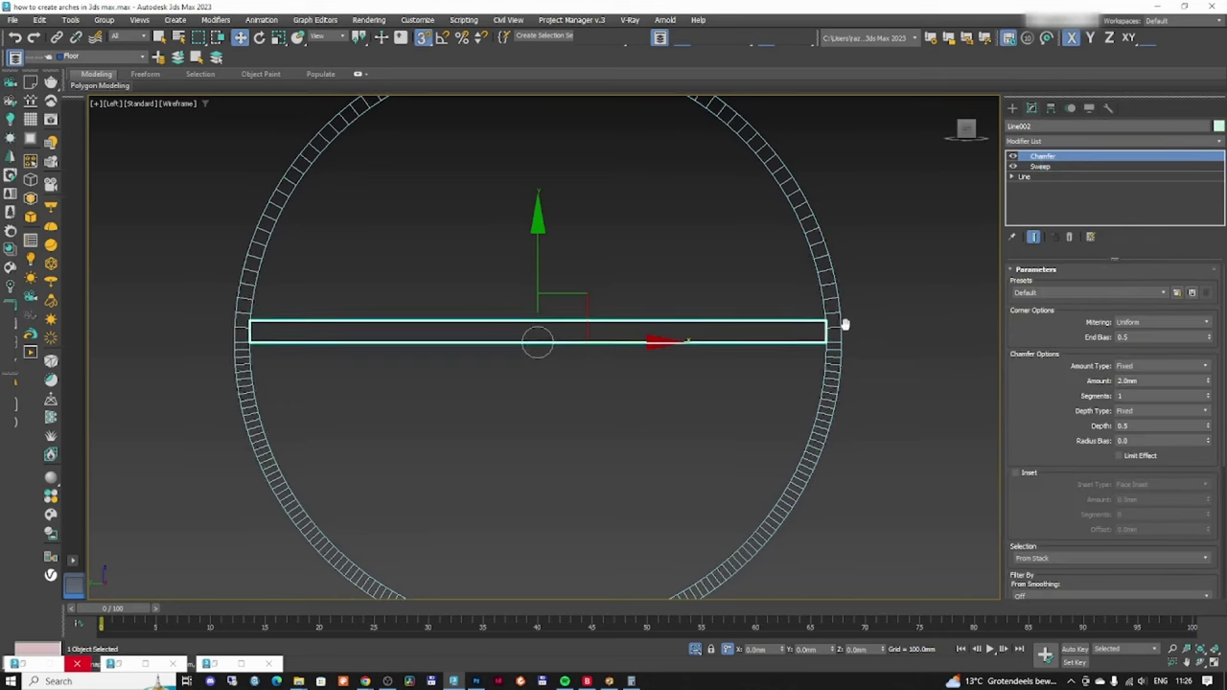
- Set the crossbar Sweep's pivot alignment to the upper centre
{"action": "scroll", "coordinate": [844, 327], "scroll_direction": "up", "scroll_amount": 5}
{"action": "left_click", "coordinate": [776, 349]}
{"action": "left_click", "coordinate": [719, 371]}
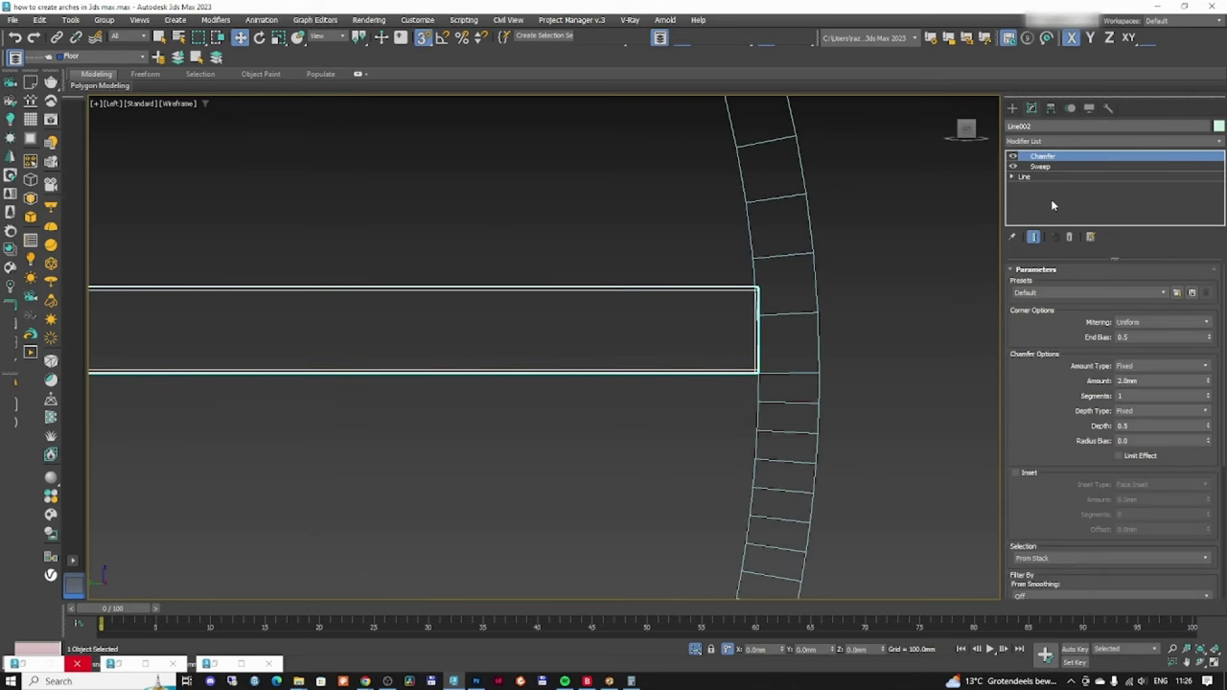
{"action": "left_click", "coordinate": [1040, 166]}
{"action": "left_click", "coordinate": [1144, 236]}
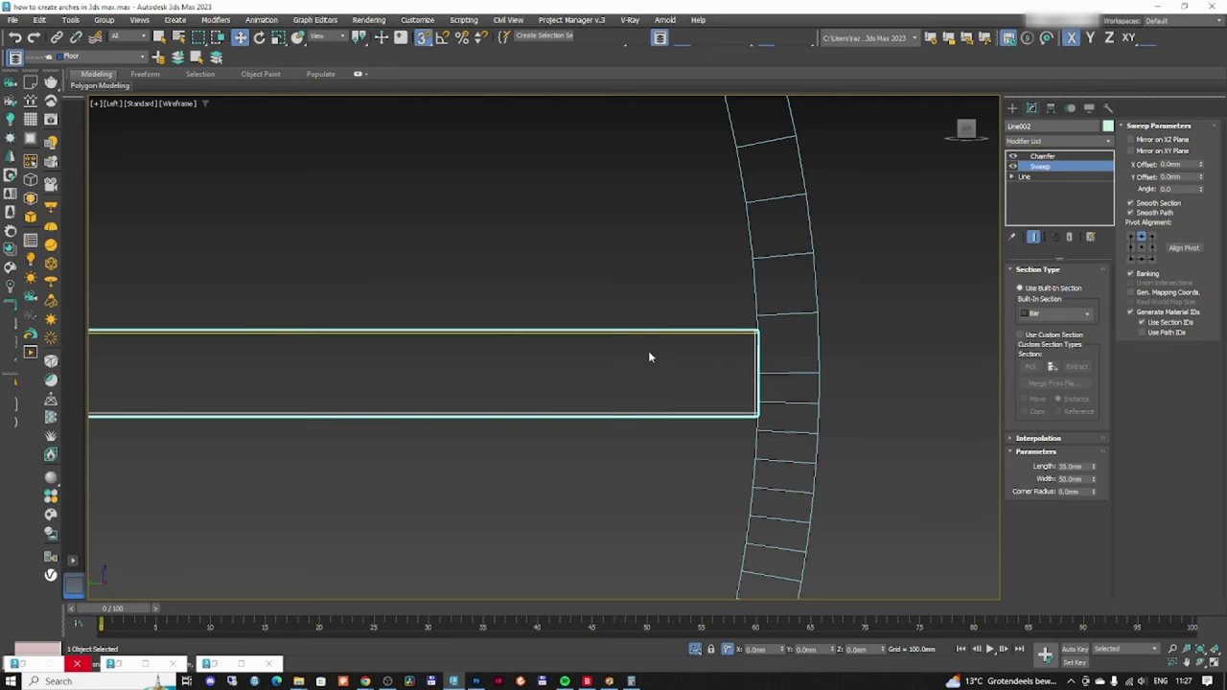
- Compare the shaded ring and crossbar with the round window in the reference image
{"action": "scroll", "coordinate": [650, 362], "scroll_direction": "down", "scroll_amount": 4}
{"action": "key", "text": "F3"}
{"action": "middle_click_drag", "start_coordinate": [649, 361], "coordinate": [575, 520], "text": "alt"}
{"action": "key", "text": "alt+w"}
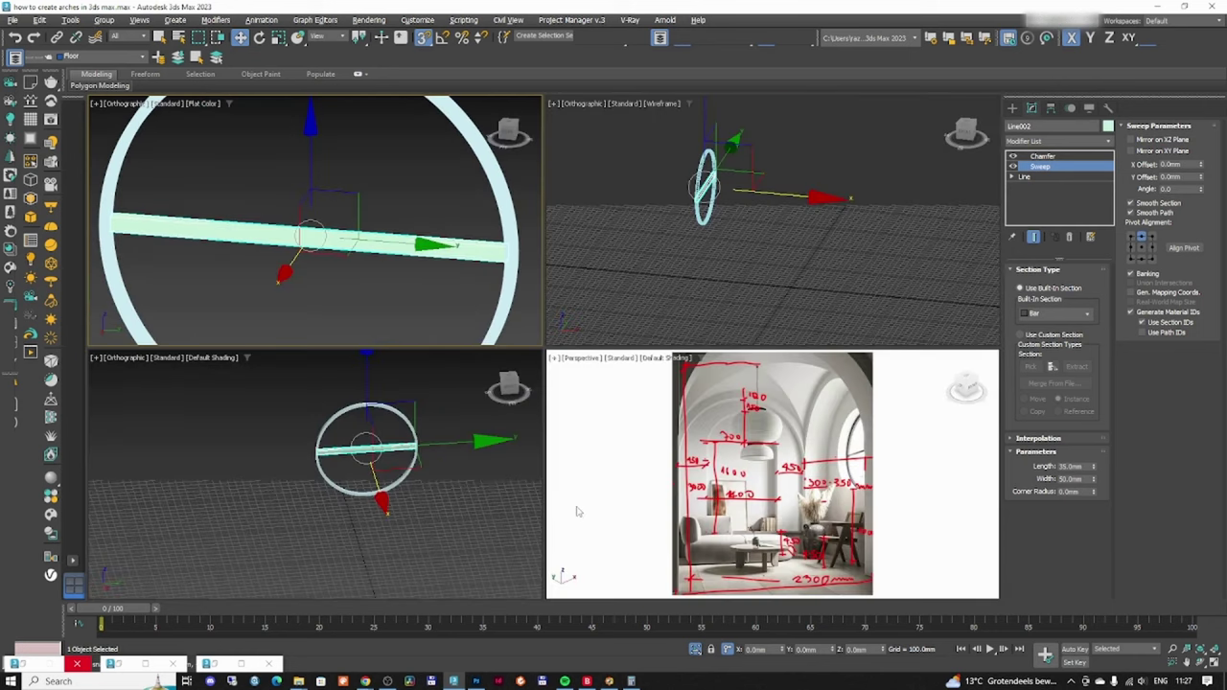
{"action": "key", "text": "alt+w"}
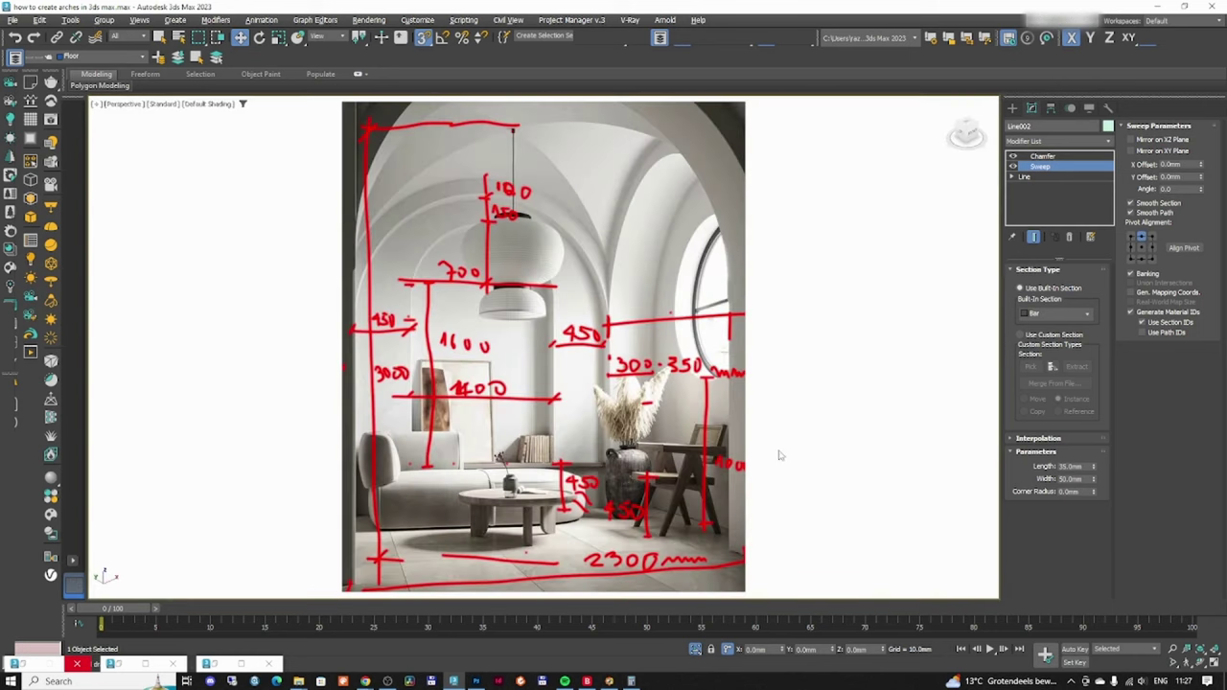
{"action": "key", "text": "alt+w"}
{"action": "middle_click_drag", "start_coordinate": [444, 243], "coordinate": [450, 251]}
{"action": "key", "text": "alt+w"}
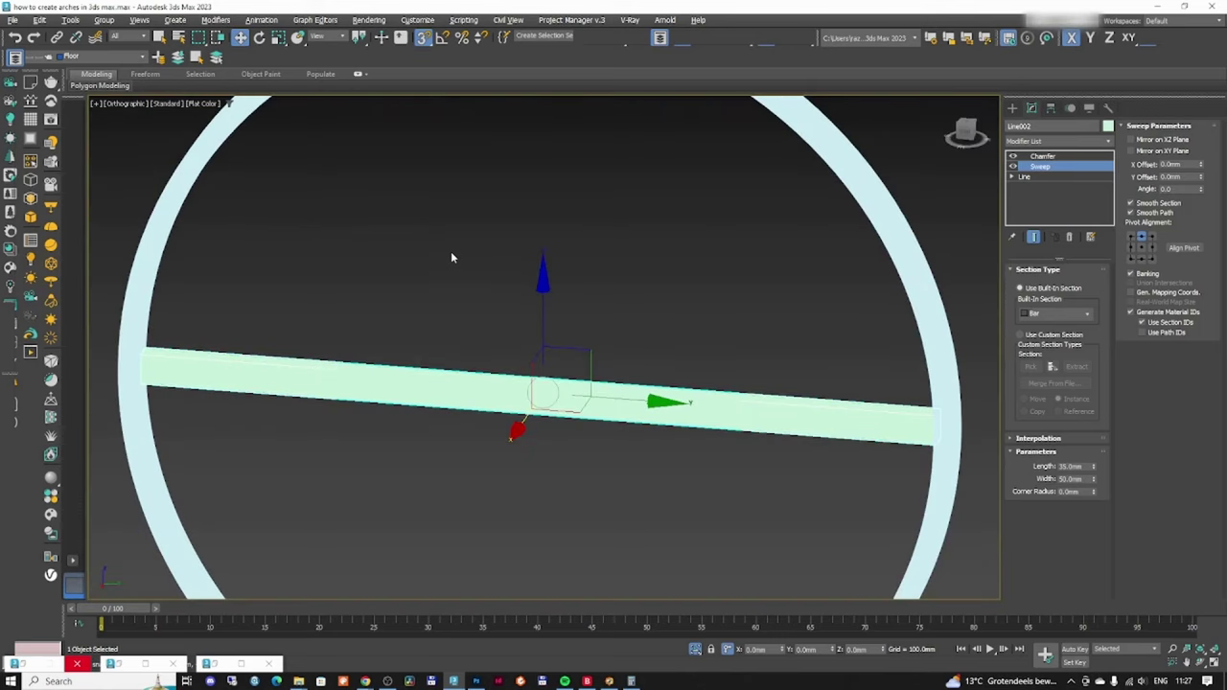
- Set the crossbar's Bar section to 50 mm length and 50 mm width, trying a 35 mm width first
{"action": "key", "text": "f"}
{"action": "key", "text": "z"}
{"action": "key", "text": "F3"}
{"action": "scroll", "coordinate": [510, 268], "scroll_direction": "down", "scroll_amount": 2}
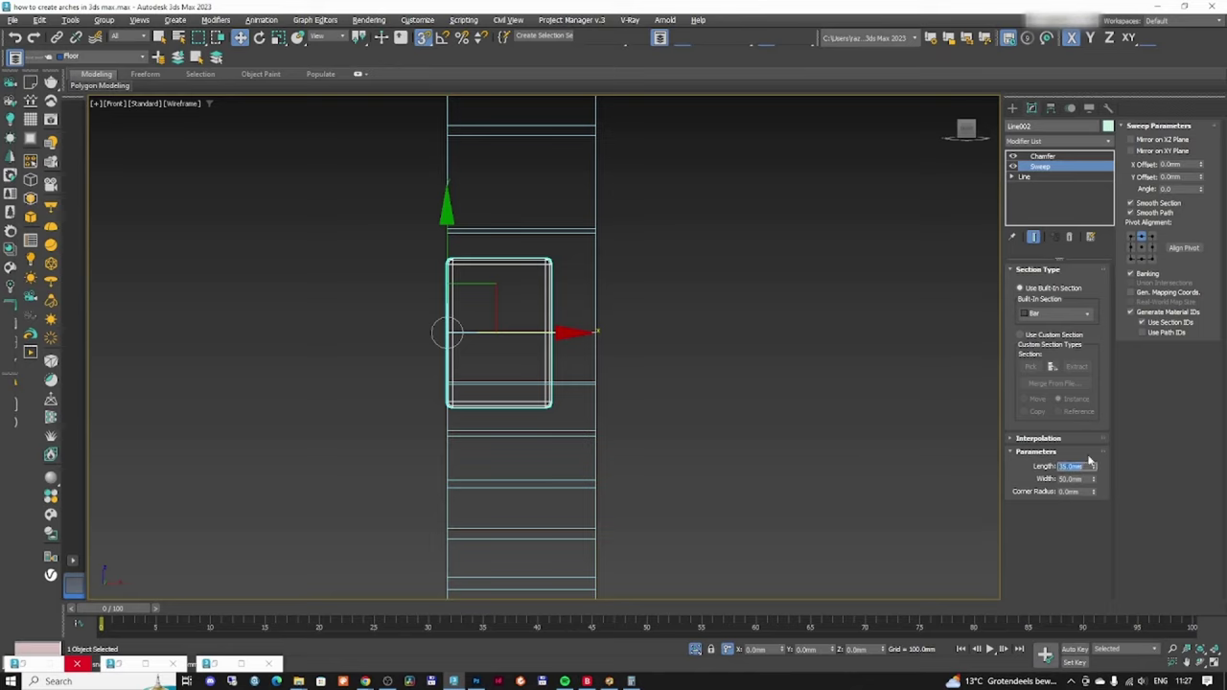
{"action": "type", "text": "50"}
{"action": "key", "text": "Tab"}
{"action": "type", "text": "35"}
{"action": "key", "text": "Return"}
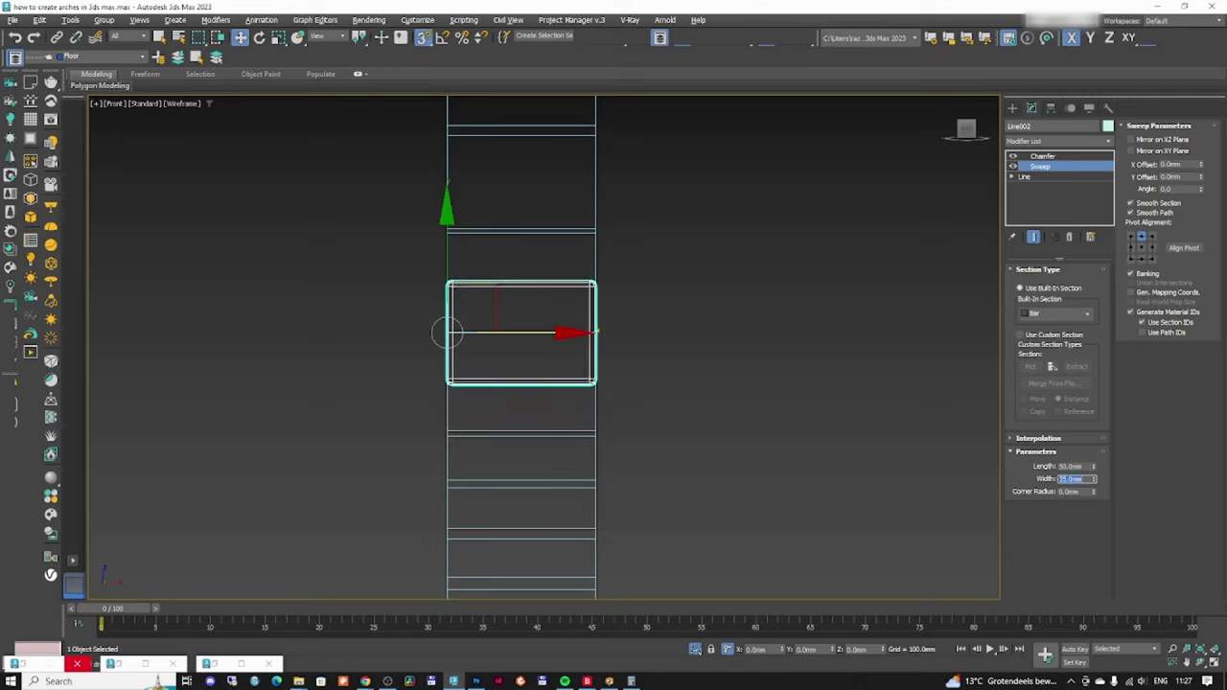
{"action": "type", "text": "50"}
{"action": "key", "text": "Return"}
{"action": "key", "text": "F3"}
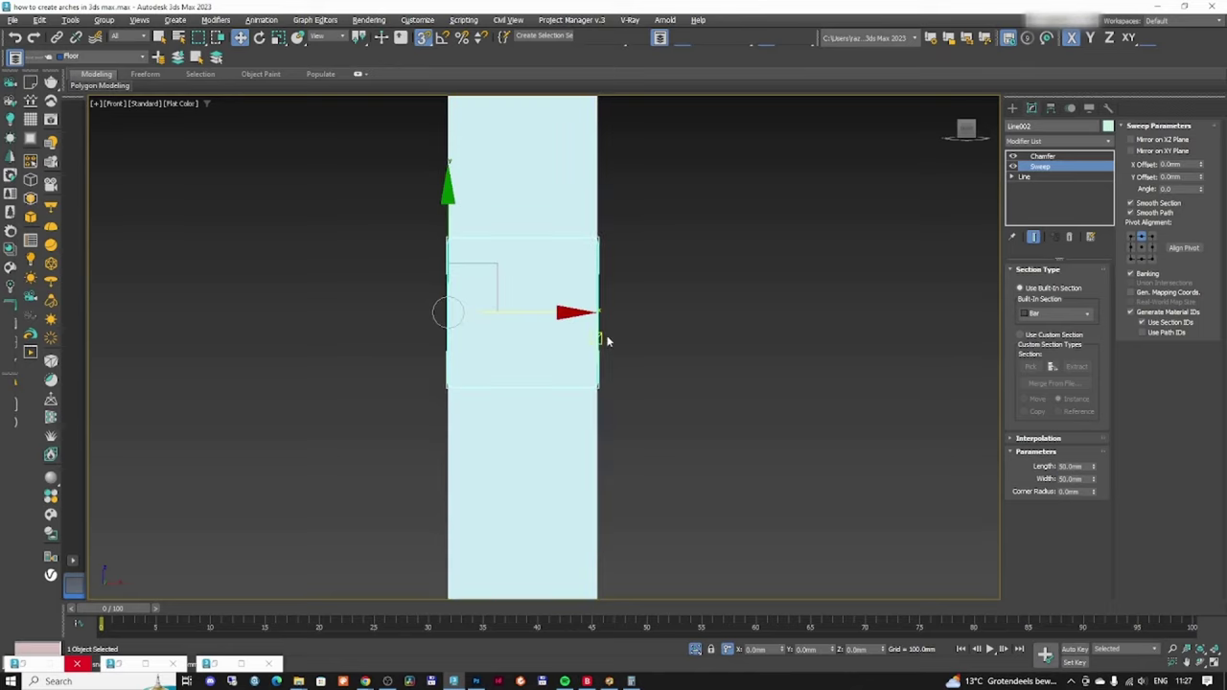
- Turn the crossbar's Chamfer modifier off in the viewport
{"action": "scroll", "coordinate": [607, 339], "scroll_direction": "down", "scroll_amount": 3}
{"action": "middle_click_drag", "start_coordinate": [606, 339], "coordinate": [671, 334], "text": "alt"}
{"action": "scroll", "coordinate": [645, 335], "scroll_direction": "down", "scroll_amount": 4}
{"action": "scroll", "coordinate": [634, 334], "scroll_direction": "up", "scroll_amount": 4}
{"action": "key", "text": "F3"}
{"action": "scroll", "coordinate": [299, 318], "scroll_direction": "up", "scroll_amount": 5}
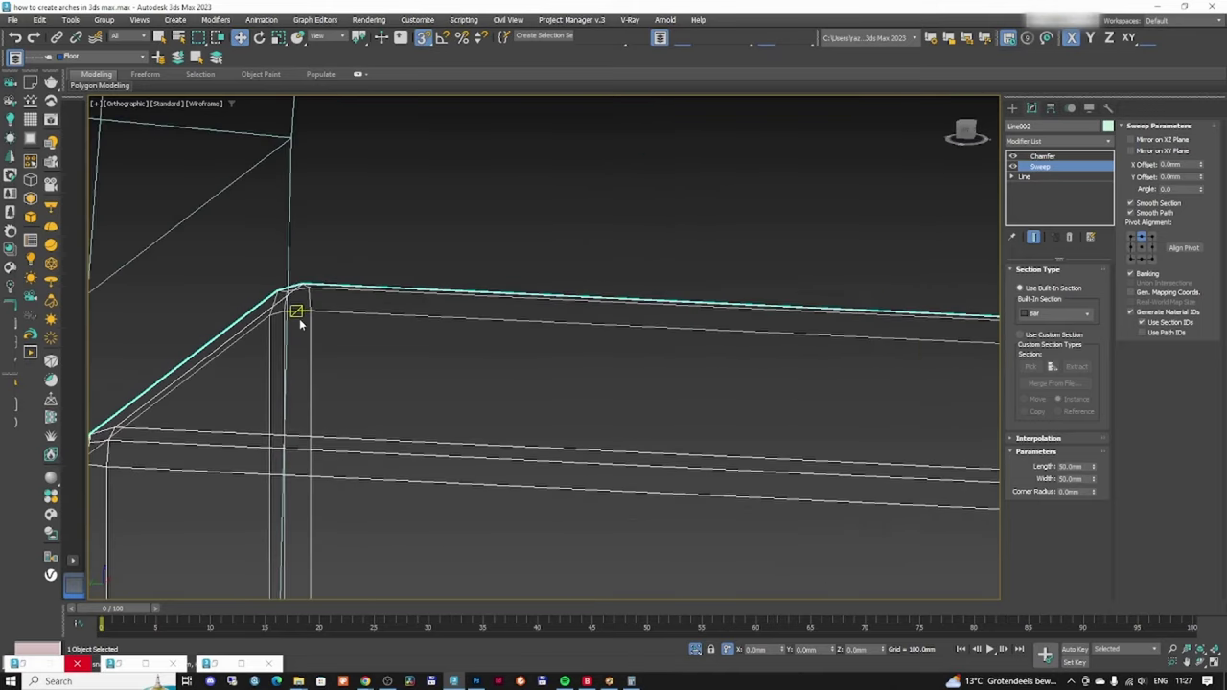
{"action": "left_click", "coordinate": [1042, 155]}
{"action": "right_click", "coordinate": [1041, 155]}
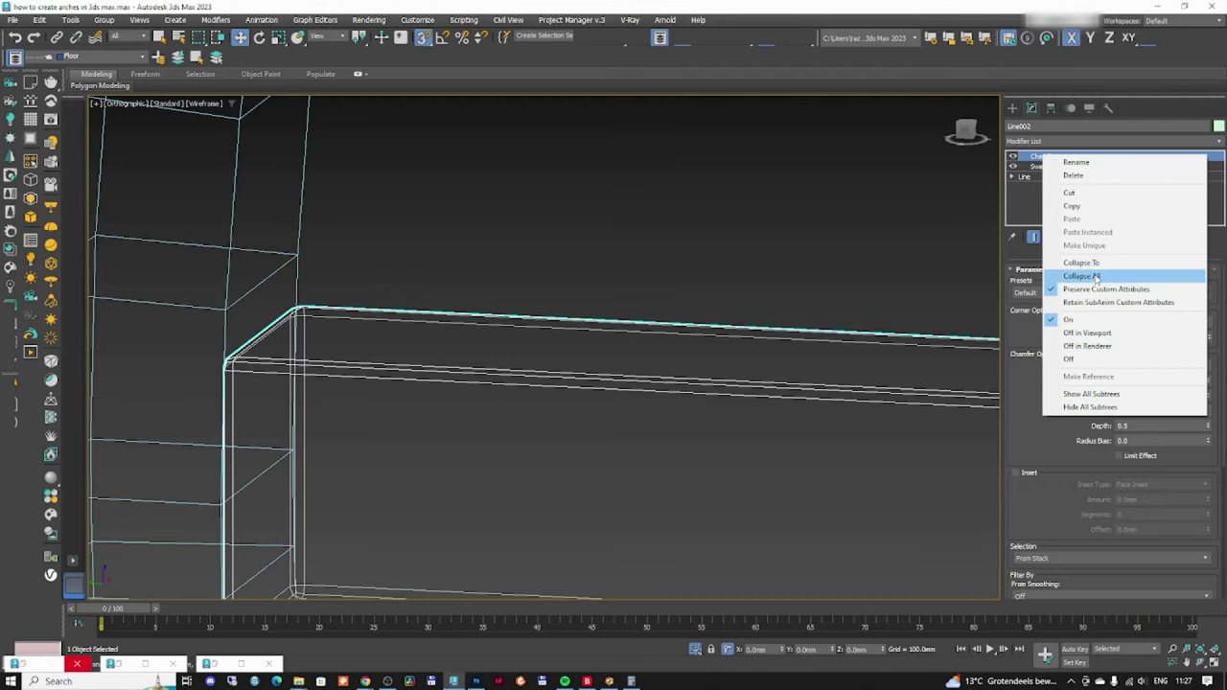
{"action": "left_click", "coordinate": [1096, 335]}
{"action": "scroll", "coordinate": [438, 322], "scroll_direction": "down", "scroll_amount": 5}
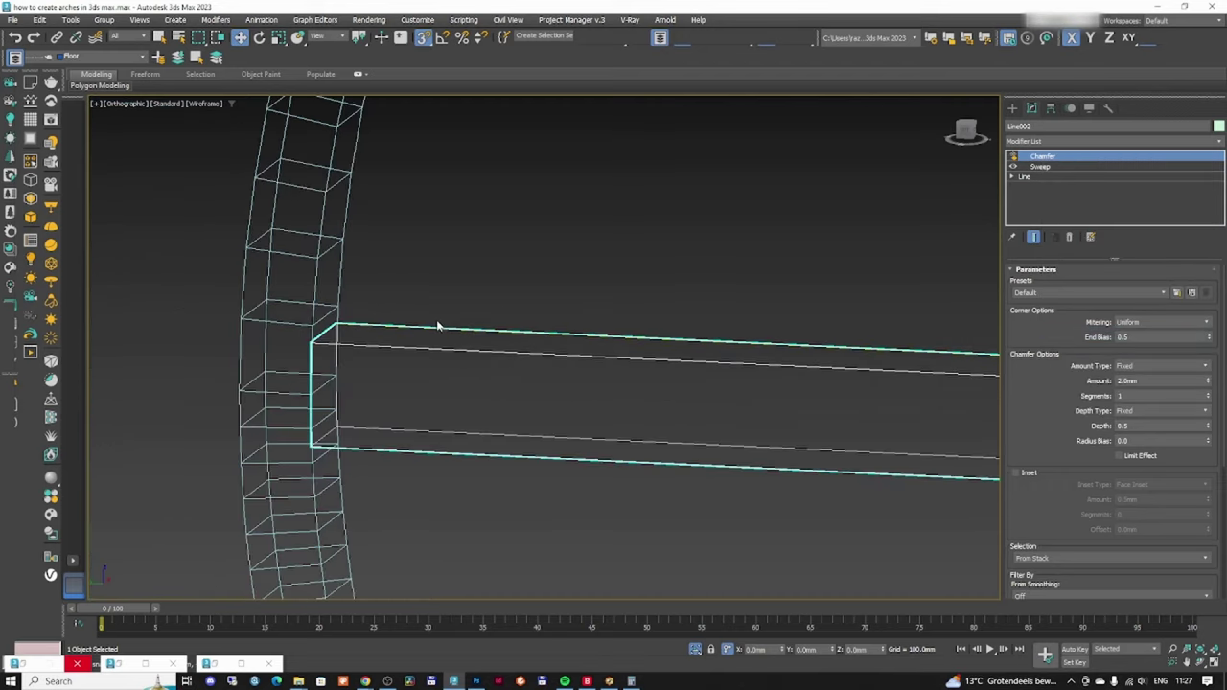
- Inspect where the crossbar's end meets the ring's inner edge in shaded and wireframe display
{"action": "left_click", "coordinate": [429, 314]}
{"action": "key", "text": "F3"}
{"action": "scroll", "coordinate": [367, 316], "scroll_direction": "up", "scroll_amount": 2}
{"action": "scroll", "coordinate": [383, 321], "scroll_direction": "down", "scroll_amount": 10}
{"action": "key", "text": "f"}
{"action": "key", "text": "l"}
{"action": "scroll", "coordinate": [394, 322], "scroll_direction": "down", "scroll_amount": 2}
{"action": "key", "text": "F3"}
{"action": "scroll", "coordinate": [335, 393], "scroll_direction": "up", "scroll_amount": 6}
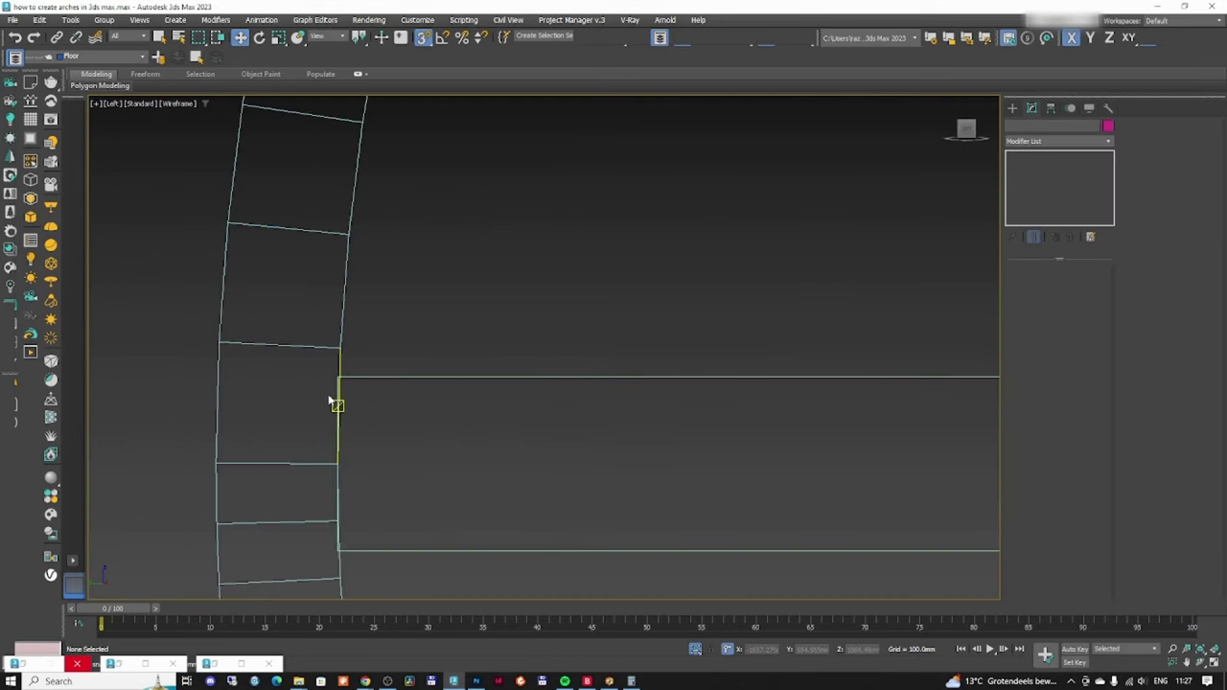
{"action": "scroll", "coordinate": [358, 372], "scroll_direction": "down", "scroll_amount": 1}
- Add an Edit Poly modifier to the ring above its Chamfer
{"action": "left_click", "coordinate": [342, 347]}
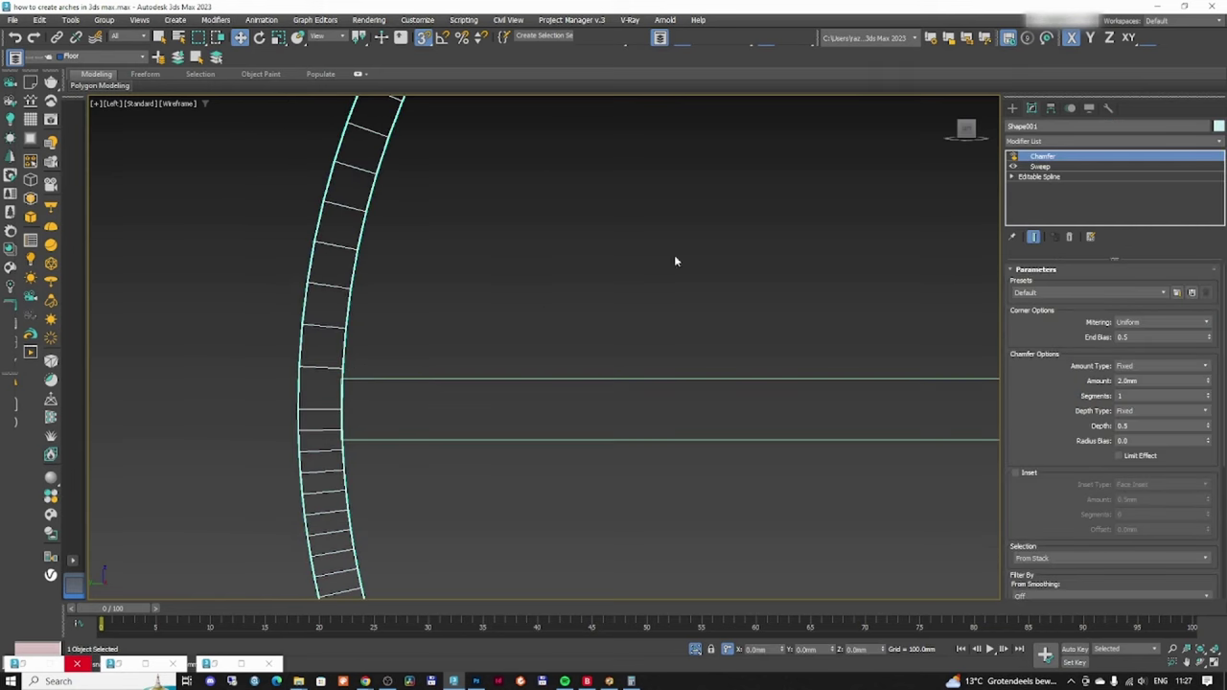
{"action": "left_click", "coordinate": [1052, 141]}
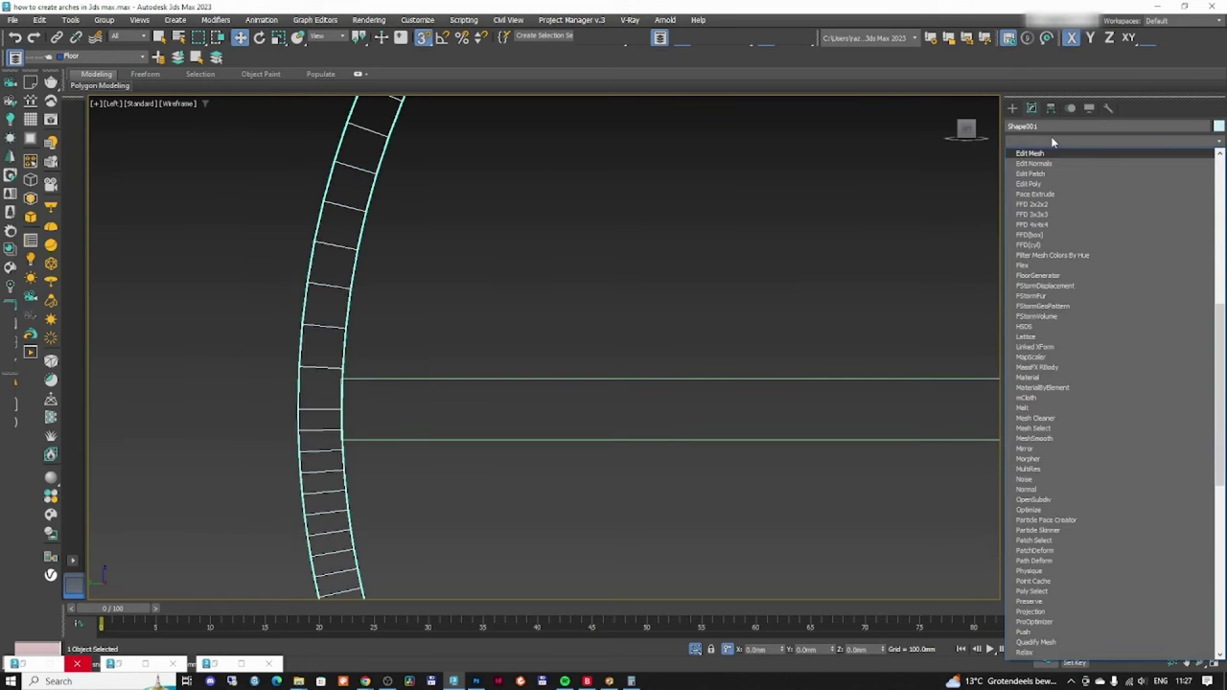
{"action": "left_click", "coordinate": [1045, 185]}
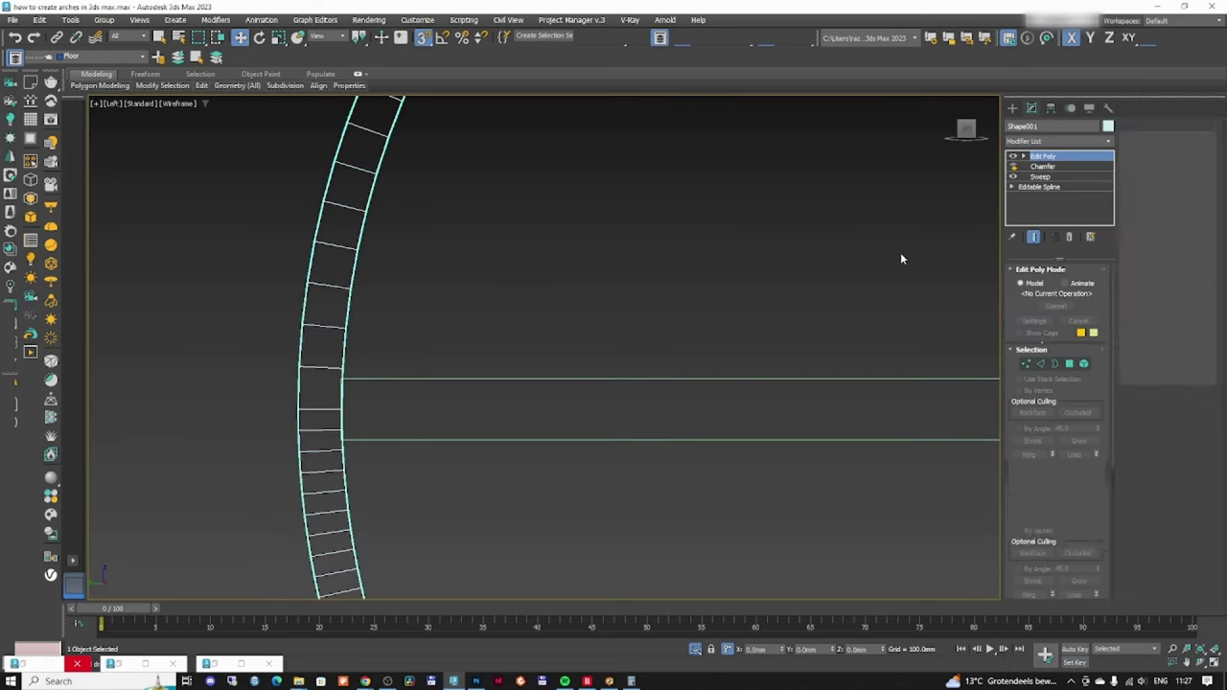
- Create a separate spline shape from the ring's inner edges and select it, undoing the accidental move
{"action": "left_click", "coordinate": [1042, 364]}
{"action": "scroll", "coordinate": [493, 292], "scroll_direction": "down", "scroll_amount": 4}
{"action": "middle_click_drag", "start_coordinate": [494, 292], "coordinate": [462, 312], "text": "alt"}
{"action": "scroll", "coordinate": [470, 241], "scroll_direction": "up", "scroll_amount": 4}
{"action": "left_click", "coordinate": [472, 242]}
{"action": "key", "text": "alt+r"}
{"action": "scroll", "coordinate": [593, 265], "scroll_direction": "down", "scroll_amount": 4}
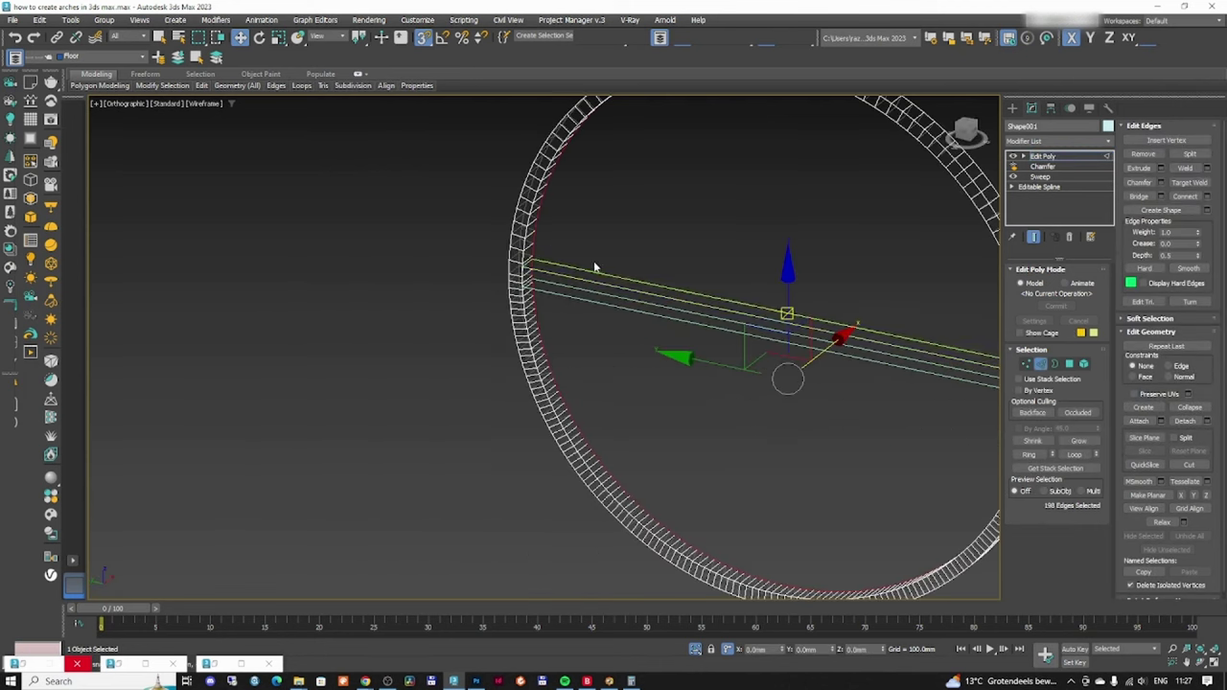
{"action": "middle_click_drag", "start_coordinate": [593, 263], "coordinate": [468, 314]}
{"action": "left_click", "coordinate": [1167, 215]}
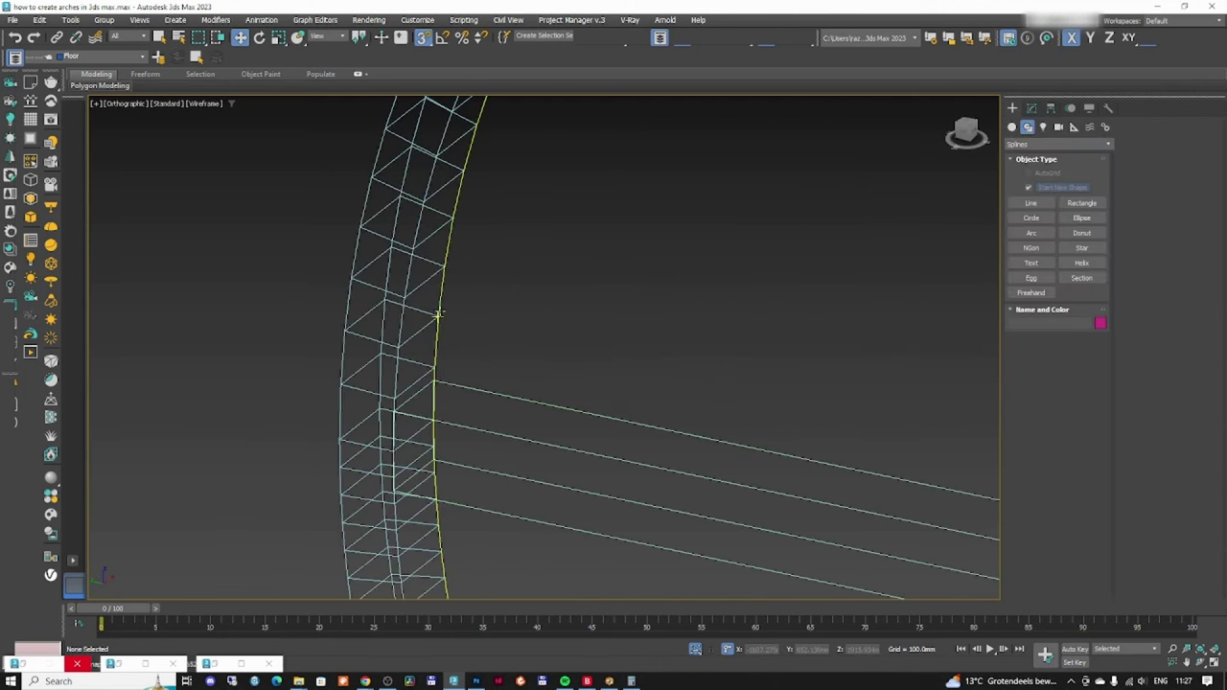
{"action": "scroll", "coordinate": [213, 278], "scroll_direction": "down", "scroll_amount": 3}
{"action": "left_click_drag", "start_coordinate": [212, 278], "coordinate": [192, 284]}
{"action": "key", "text": "ctrl+z"}
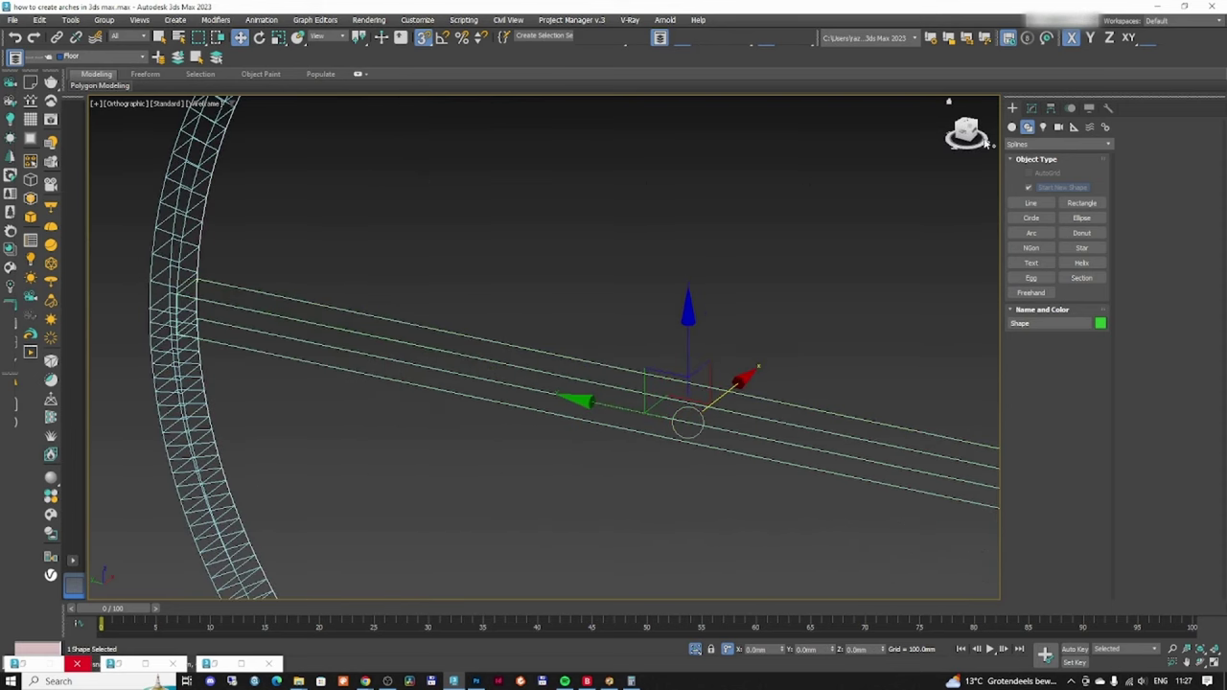
- Center the pivot of the extracted inner shape to the object
{"action": "left_click", "coordinate": [1050, 109]}
{"action": "left_click", "coordinate": [1056, 191]}
{"action": "left_click", "coordinate": [1055, 253]}
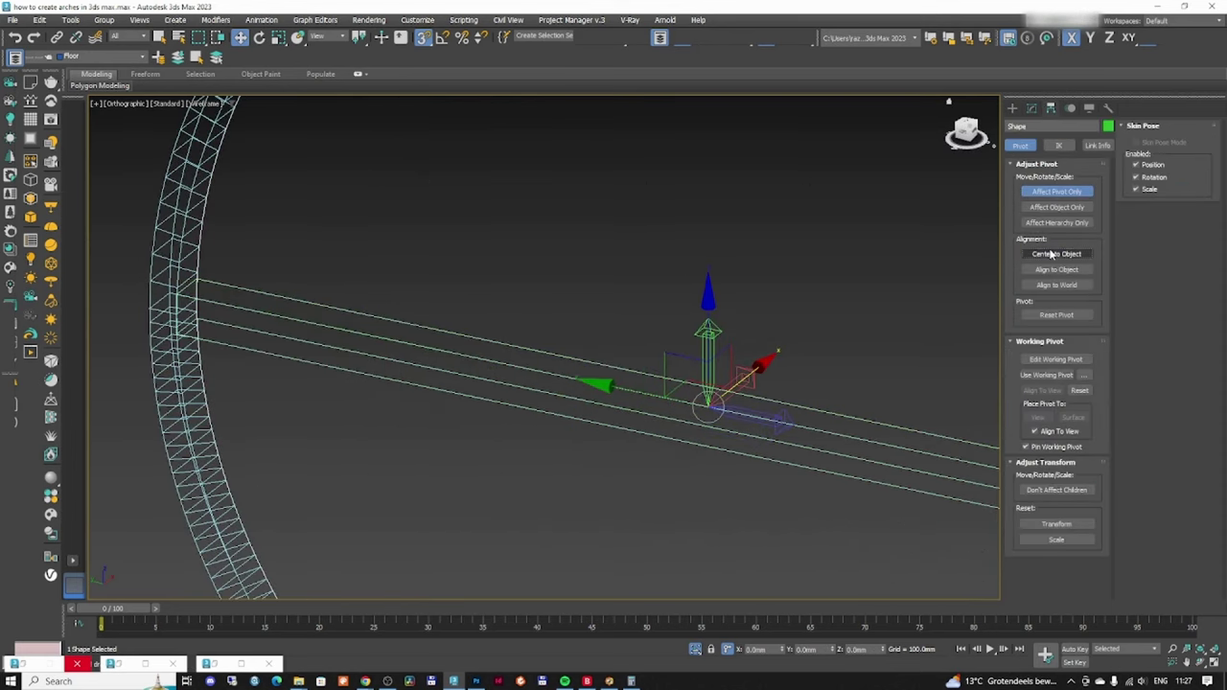
{"action": "left_click", "coordinate": [1070, 194]}
- Try to turn the extracted inner shape into a solid pane with a Shell of 1 mm inner and outer amount, and switch the Shell off
{"action": "middle_click_drag", "start_coordinate": [775, 354], "coordinate": [769, 354]}
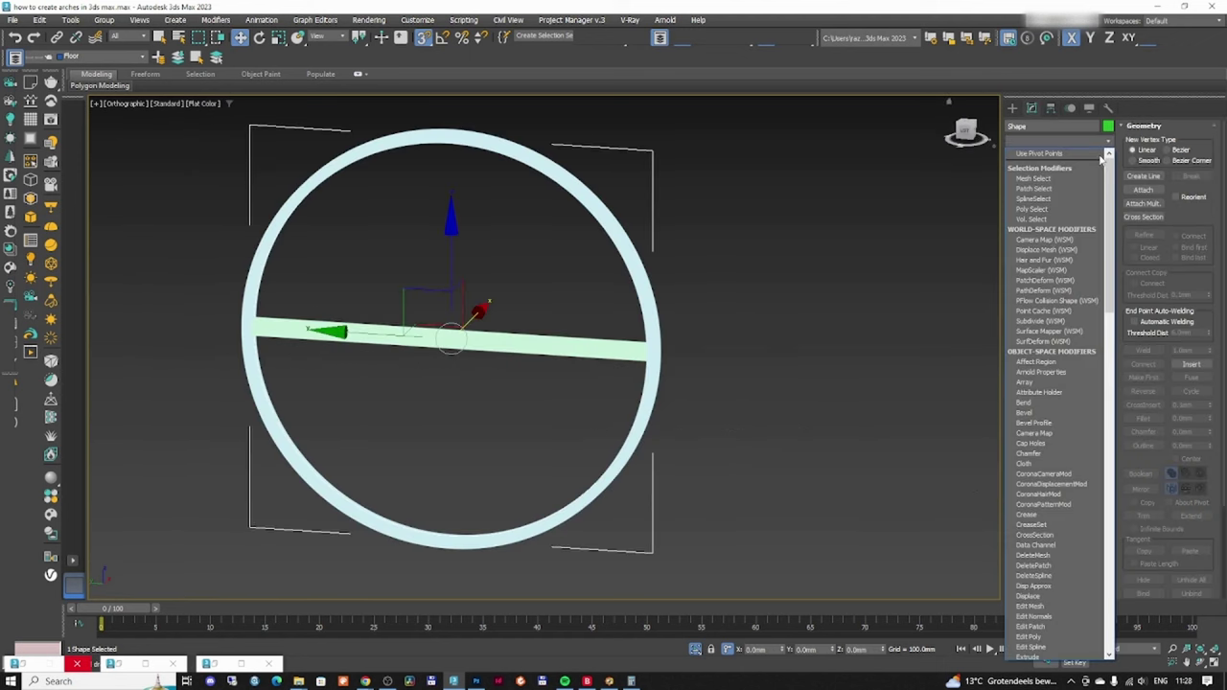
{"action": "type", "text": "shell"}
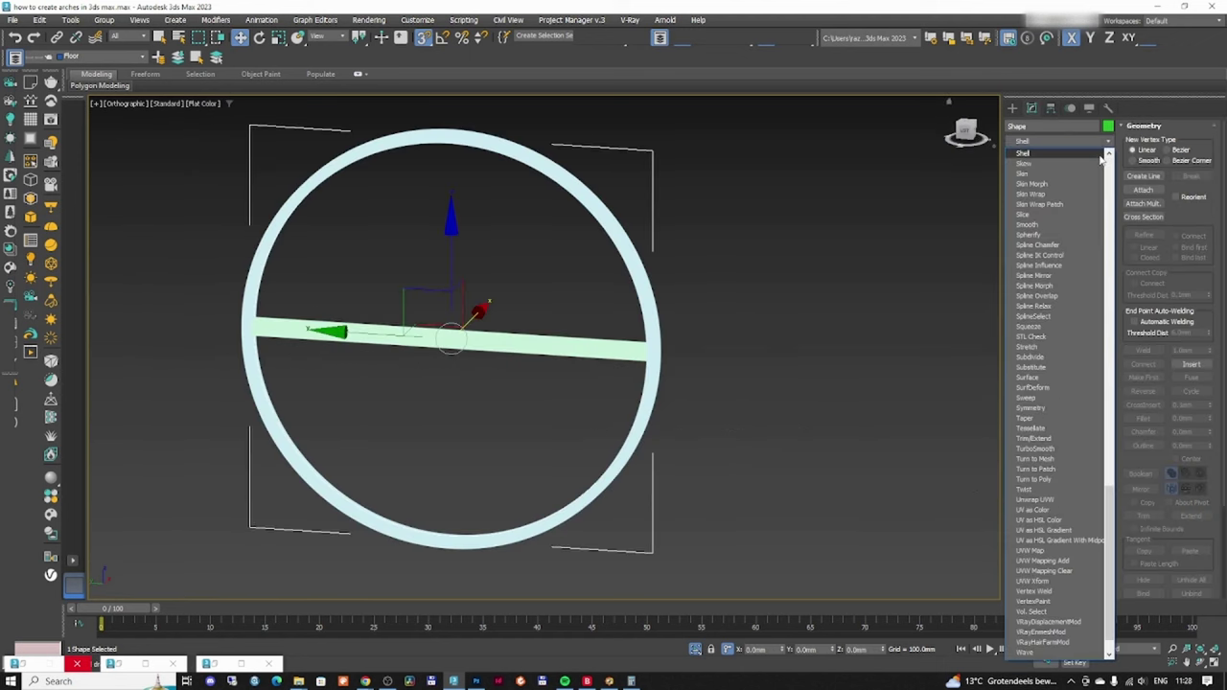
{"action": "key", "text": "Return"}
{"action": "double_click", "coordinate": [1078, 286]}
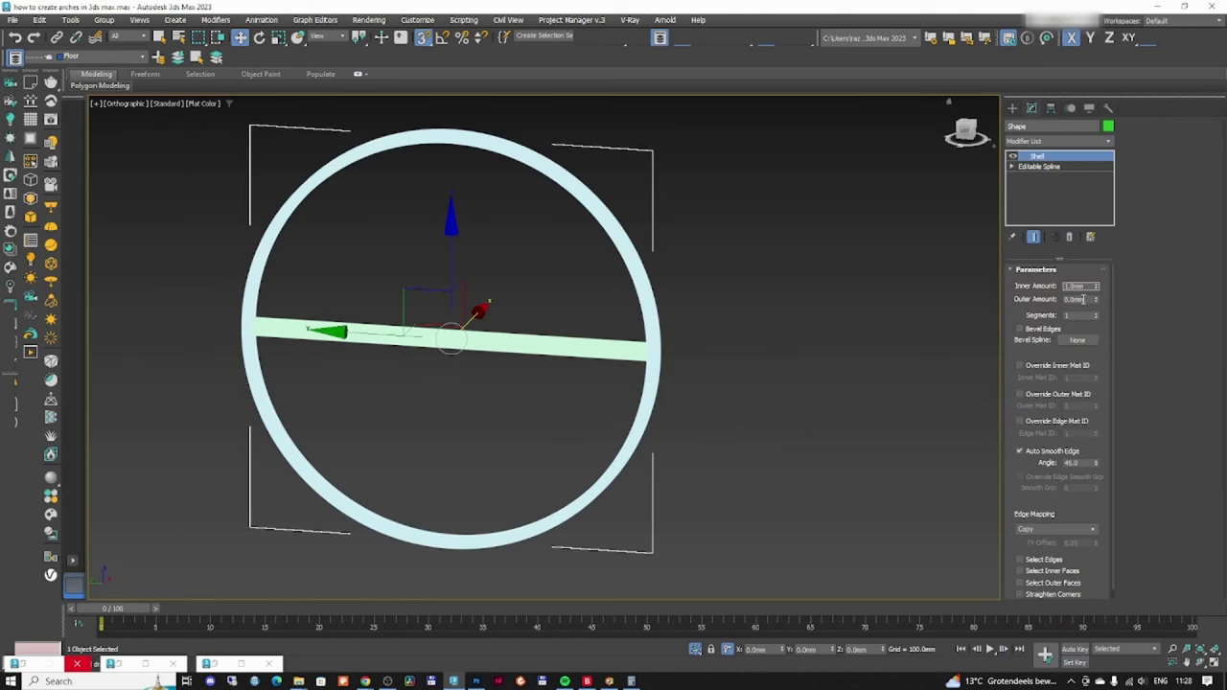
{"action": "key", "text": "F3"}
{"action": "mouse_move", "coordinate": [497, 332]}
{"action": "middle_mouse_down"}
{"action": "mouse_move", "coordinate": [613, 343]}
{"action": "mouse_move", "coordinate": [535, 349]}
{"action": "middle_mouse_up"}
{"action": "key", "text": "F3"}
{"action": "key", "text": "F3"}
{"action": "left_click", "coordinate": [1012, 157]}
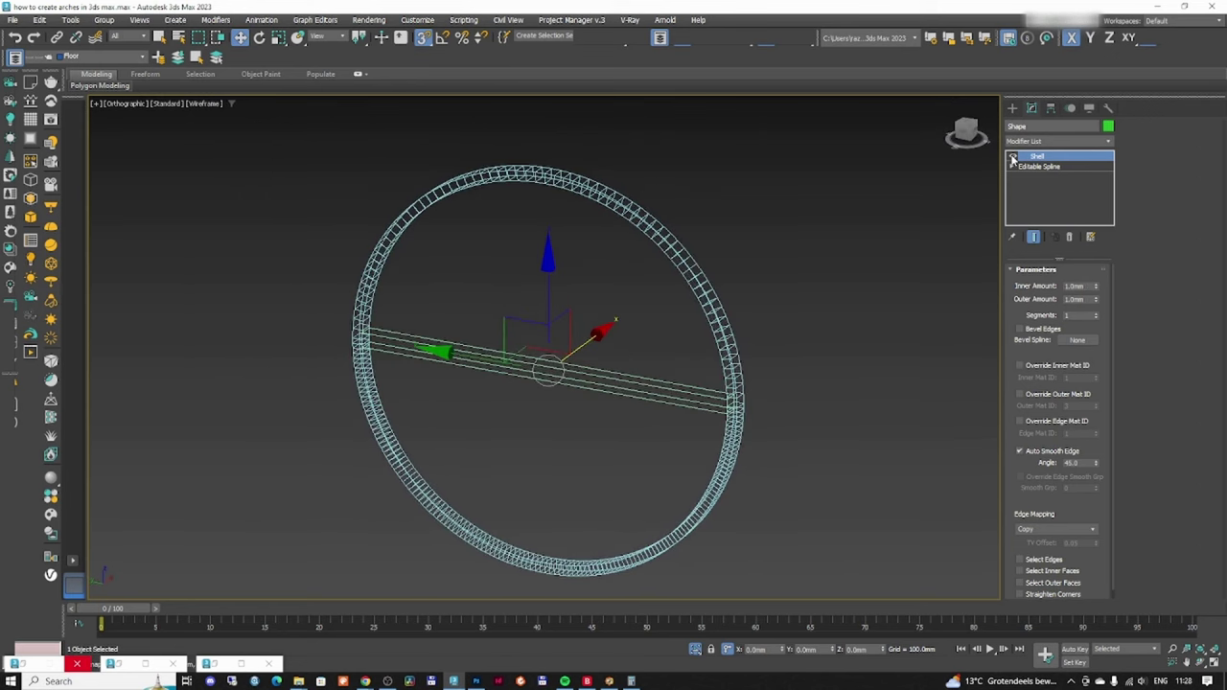
{"action": "left_click", "coordinate": [1011, 166]}
- In the left view, draw a vertical construction line across the full diameter of the extracted inner shape
{"action": "key", "text": "l"}
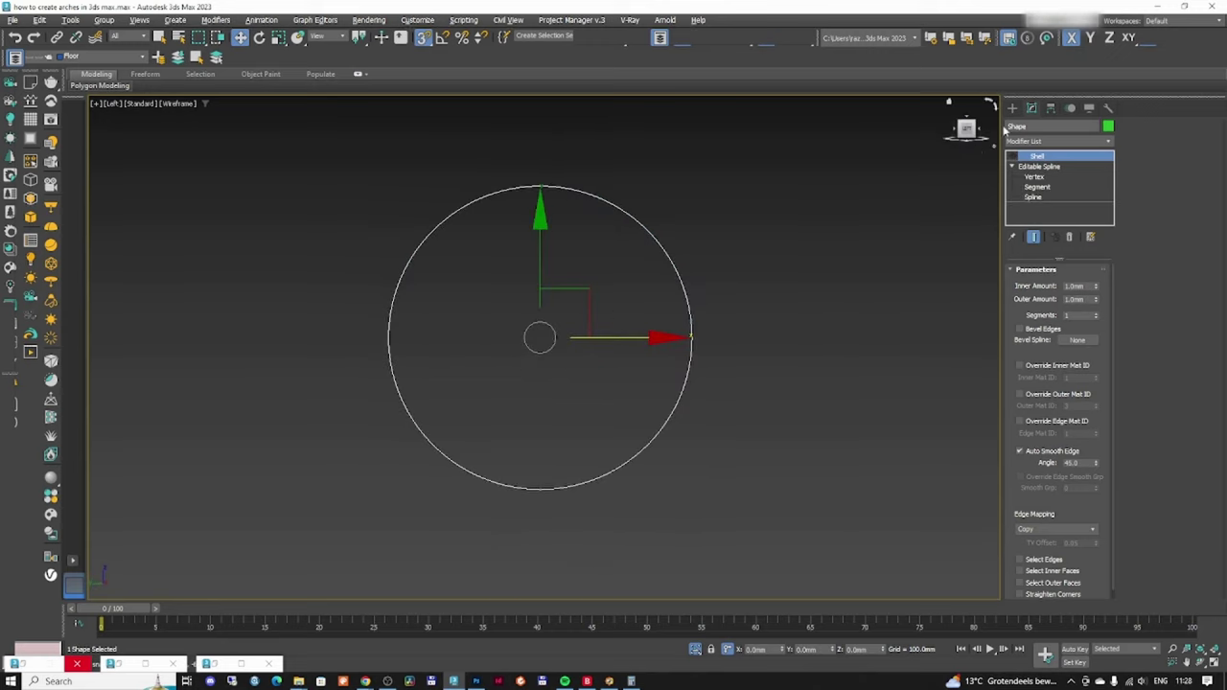
{"action": "left_click", "coordinate": [1011, 109]}
{"action": "left_click", "coordinate": [1030, 203]}
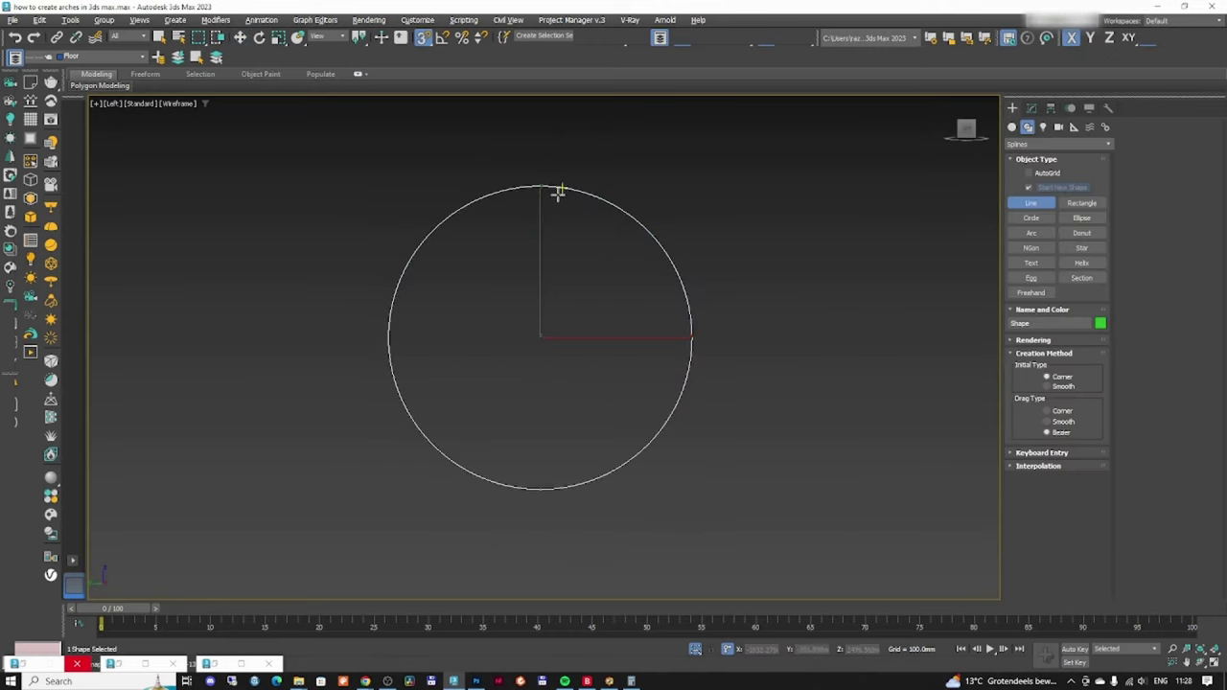
{"action": "left_click", "coordinate": [538, 190]}
{"action": "left_click", "coordinate": [538, 489]}
{"action": "right_click", "coordinate": [538, 489]}
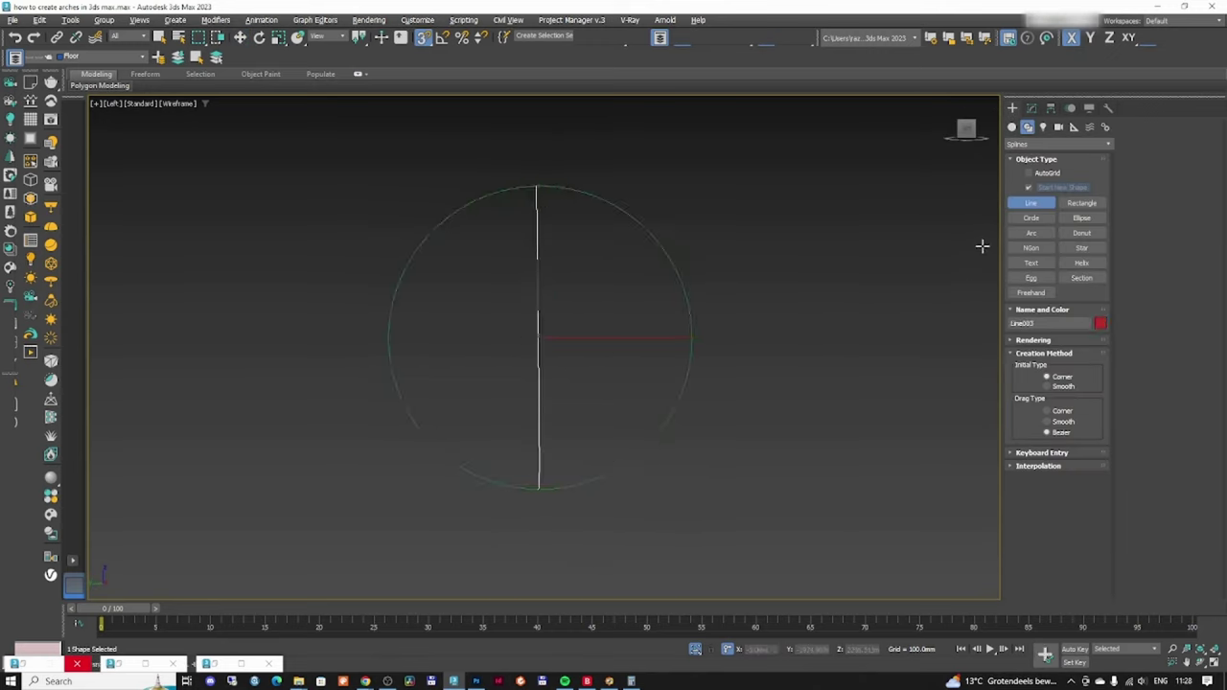
- Draw a circle of about 669 mm radius from the construction line's midpoint to its upper end and set its interpolation steps to 32
{"action": "left_click", "coordinate": [1036, 220]}
{"action": "left_click_drag", "start_coordinate": [539, 337], "coordinate": [537, 186]}
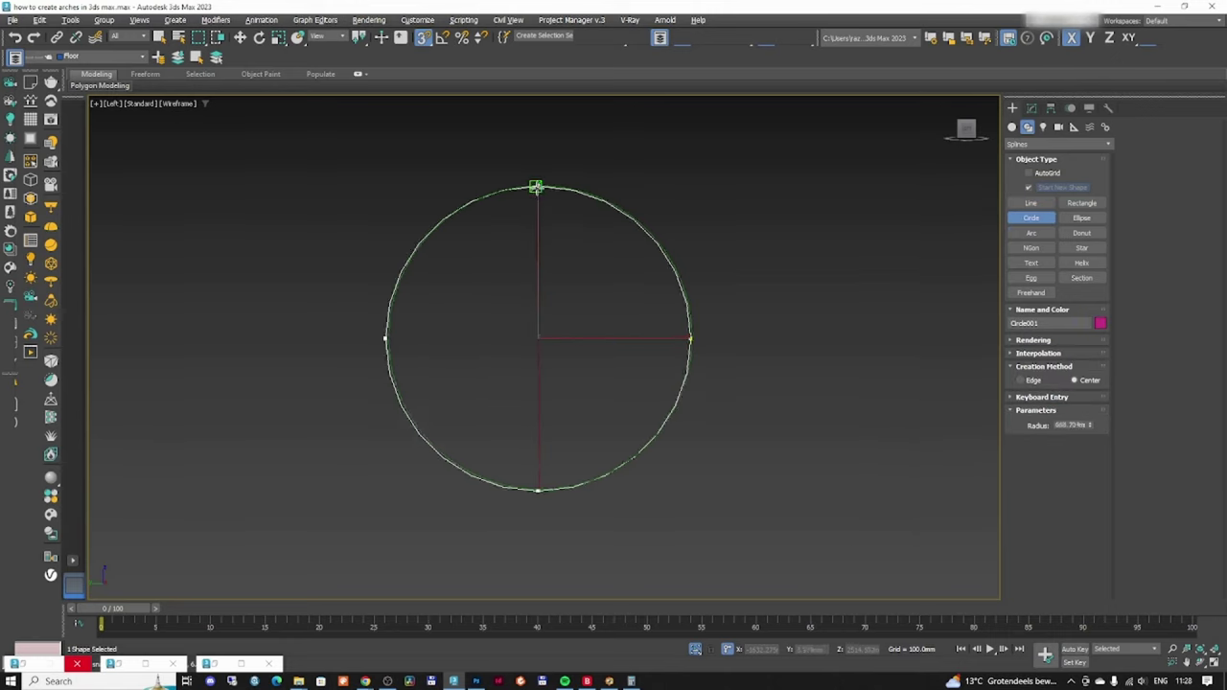
{"action": "key", "text": "w"}
{"action": "key", "text": "z"}
{"action": "left_click", "coordinate": [1031, 107]}
{"action": "left_click", "coordinate": [1066, 283]}
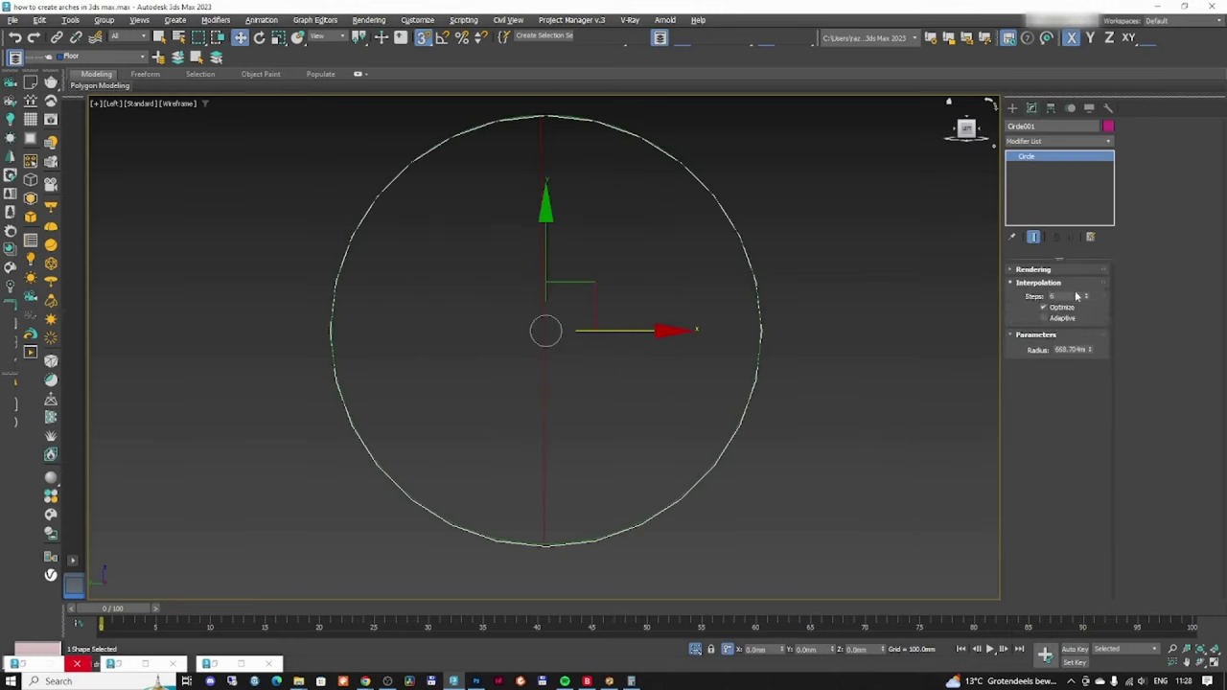
{"action": "type", "text": "32"}
{"action": "key", "text": "Return"}
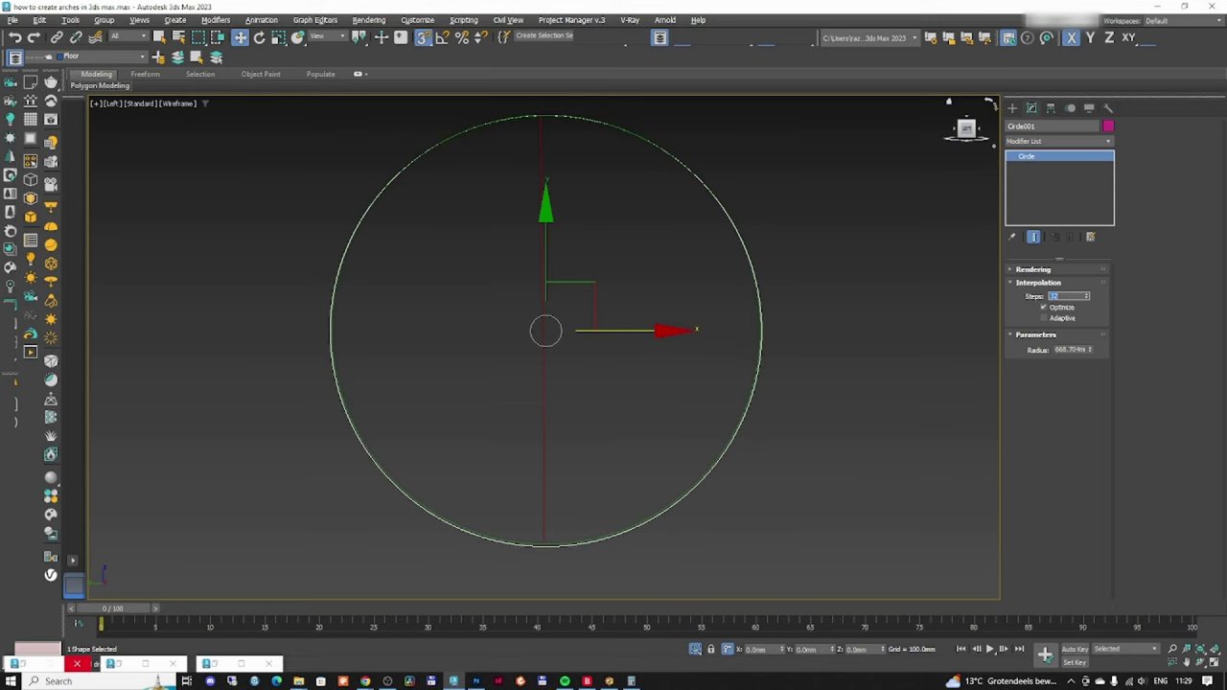
- Add a Shell modifier to the new circle with 1 mm inner and outer amount and check its edge in wireframe
{"action": "left_click", "coordinate": [1059, 141]}
{"action": "scroll", "coordinate": [1059, 402], "scroll_direction": "down", "scroll_amount": 2}
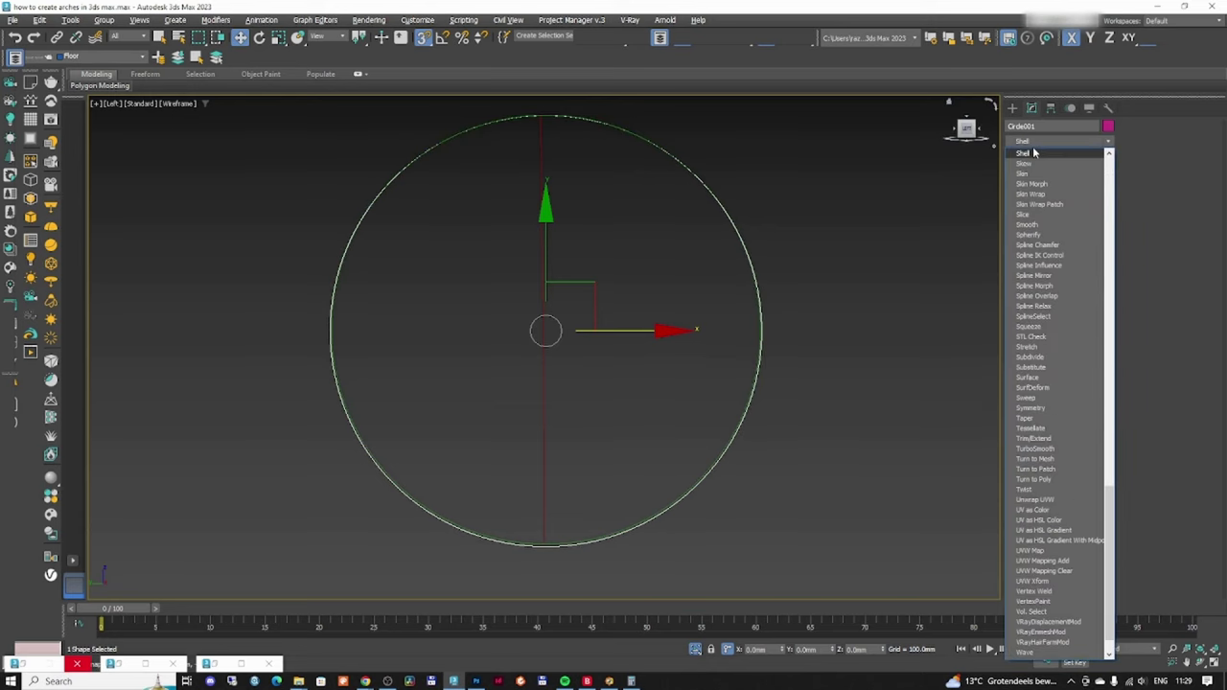
{"action": "left_click", "coordinate": [1044, 184]}
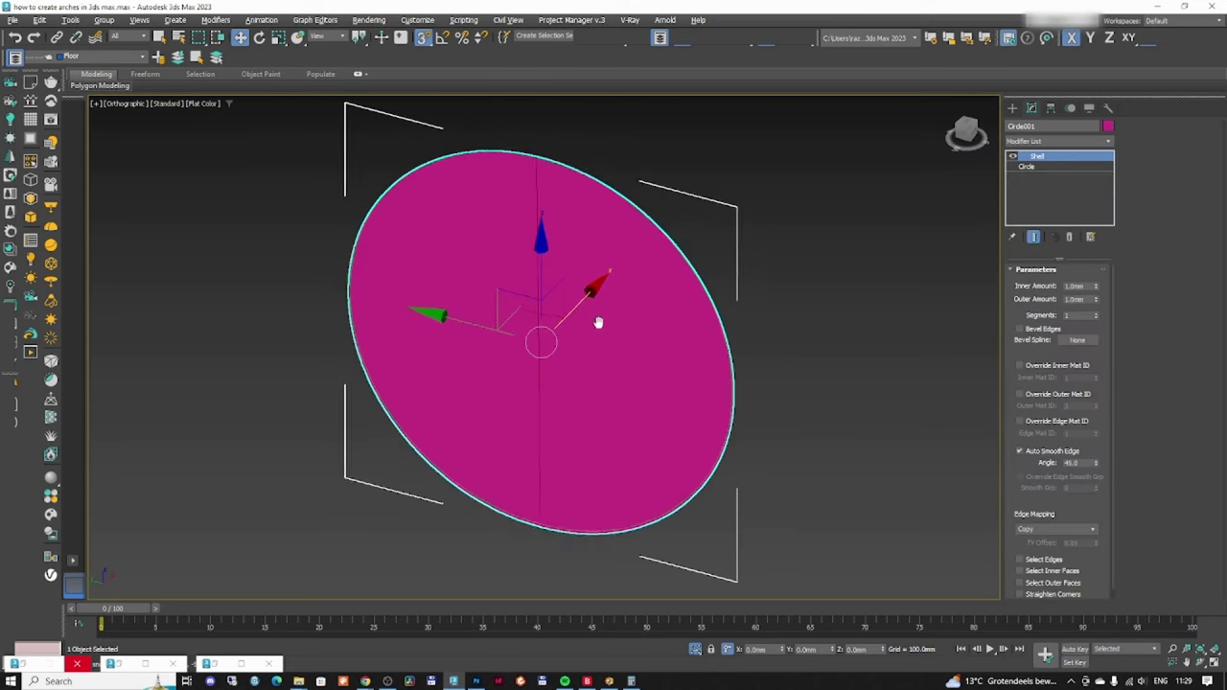
{"action": "scroll", "coordinate": [598, 322], "scroll_direction": "down", "scroll_amount": 2}
{"action": "scroll", "coordinate": [582, 201], "scroll_direction": "up", "scroll_amount": 10}
{"action": "key", "text": "F3"}
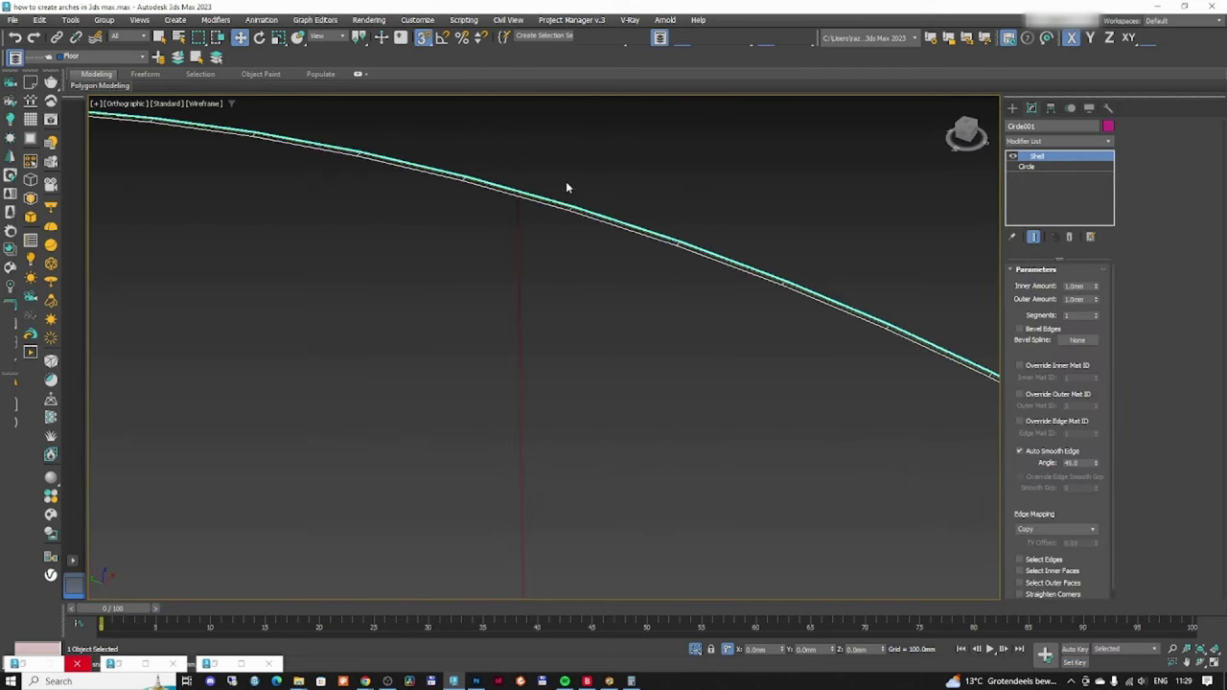
- Bring back the hidden scene, isolate the glass pane with the crossbar, and check them from the top in wireframe
{"action": "key", "text": "alt+q"}
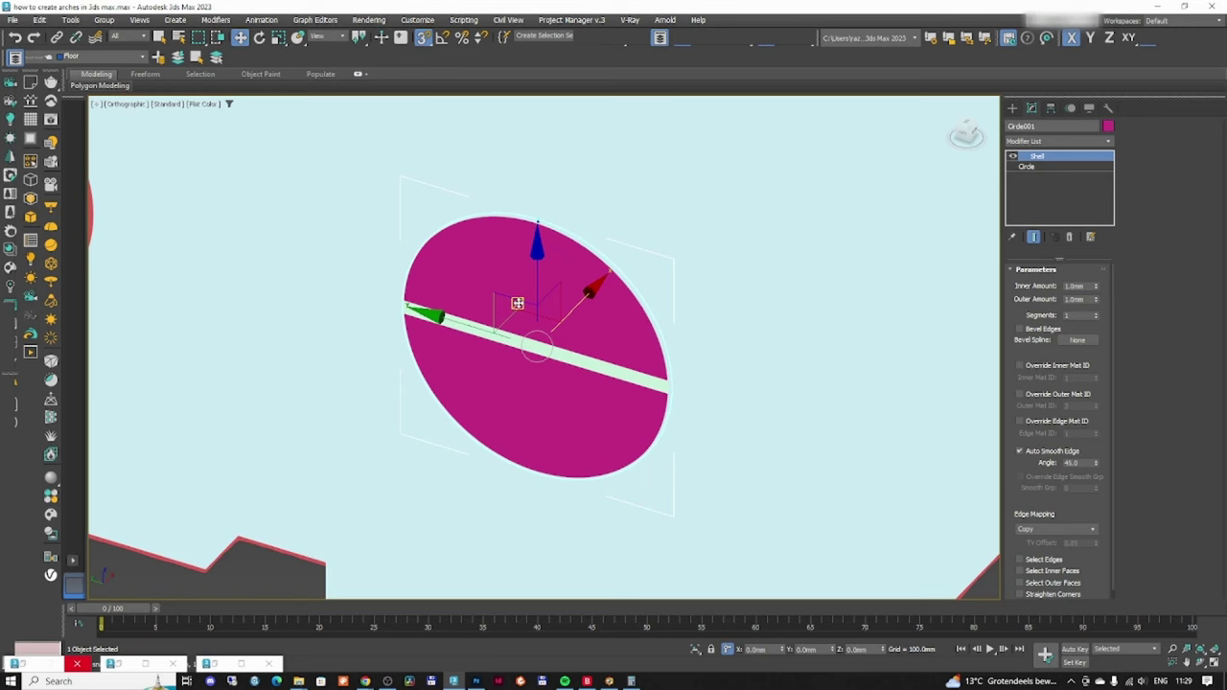
{"action": "scroll", "coordinate": [496, 329], "scroll_direction": "up", "scroll_amount": 3}
{"action": "left_click", "coordinate": [494, 343], "text": "ctrl"}
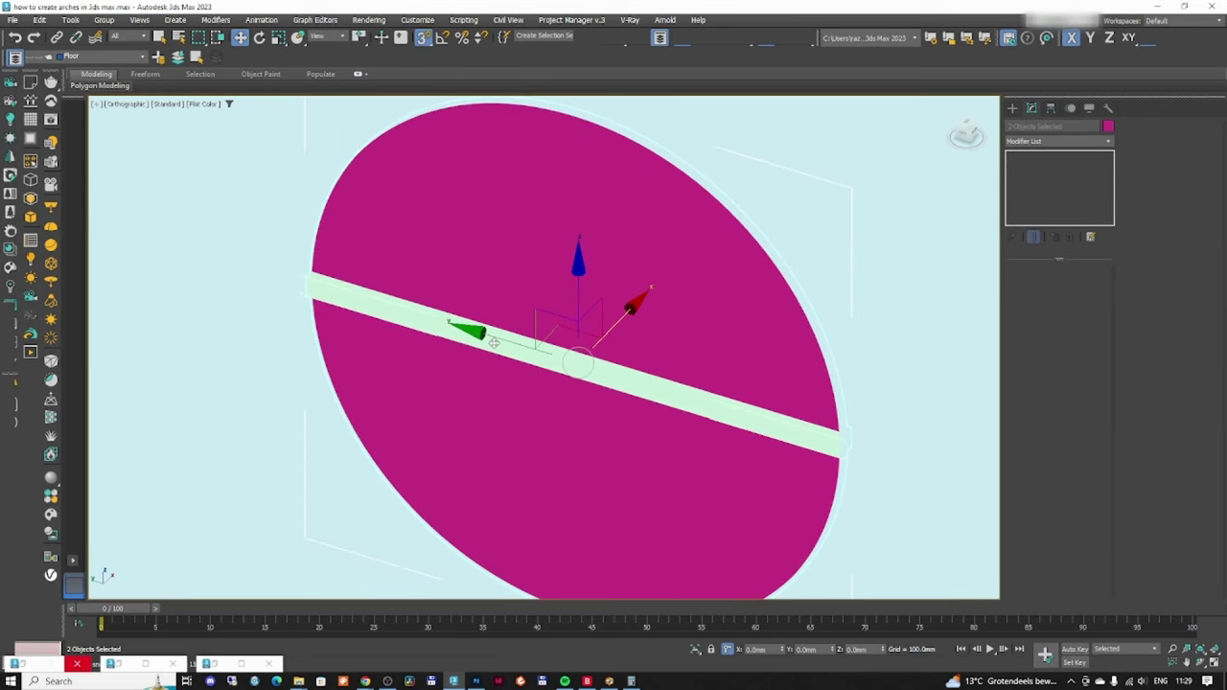
{"action": "key", "text": "alt+q"}
{"action": "key", "text": "t"}
{"action": "left_click", "coordinate": [498, 336]}
{"action": "key", "text": "F3"}
{"action": "scroll", "coordinate": [553, 146], "scroll_direction": "up", "scroll_amount": 6}
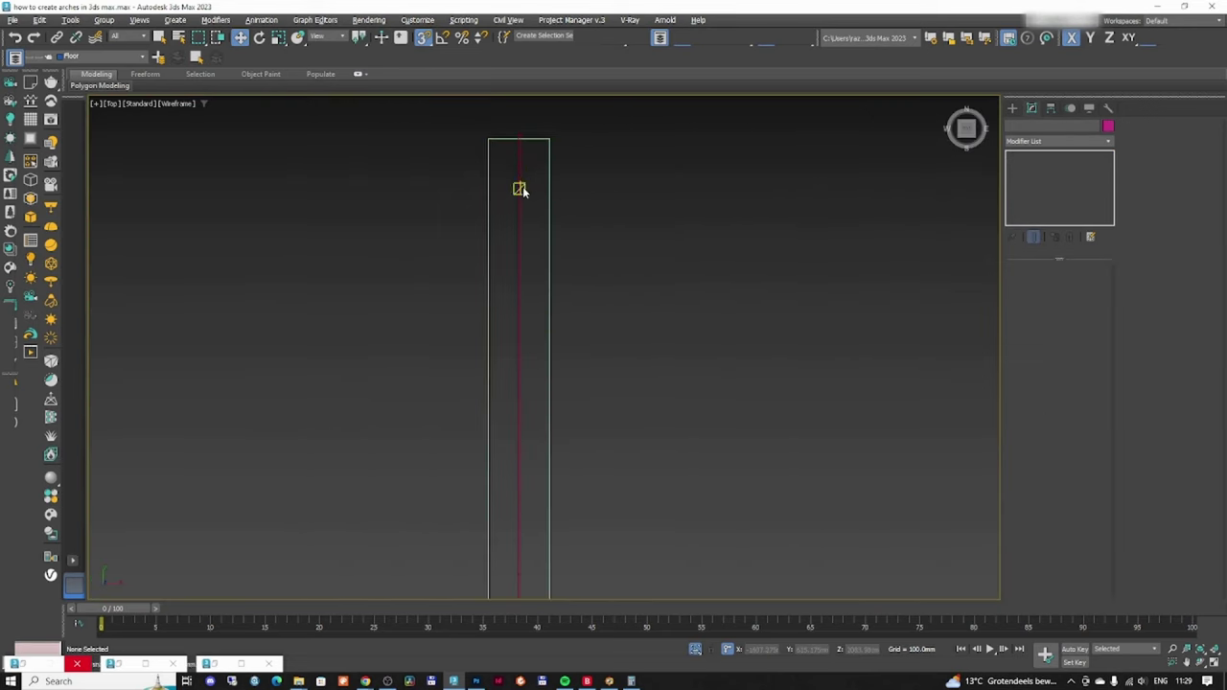
- Select the ring, crossbar and glass pane of the round window and group them
{"action": "left_click", "coordinate": [519, 188]}
{"action": "left_click_drag", "start_coordinate": [591, 385], "coordinate": [523, 183]}
{"action": "scroll", "coordinate": [538, 249], "scroll_direction": "down", "scroll_amount": 3}
{"action": "middle_click_drag", "start_coordinate": [536, 260], "coordinate": [575, 228], "text": "alt"}
{"action": "scroll", "coordinate": [507, 241], "scroll_direction": "up", "scroll_amount": 4}
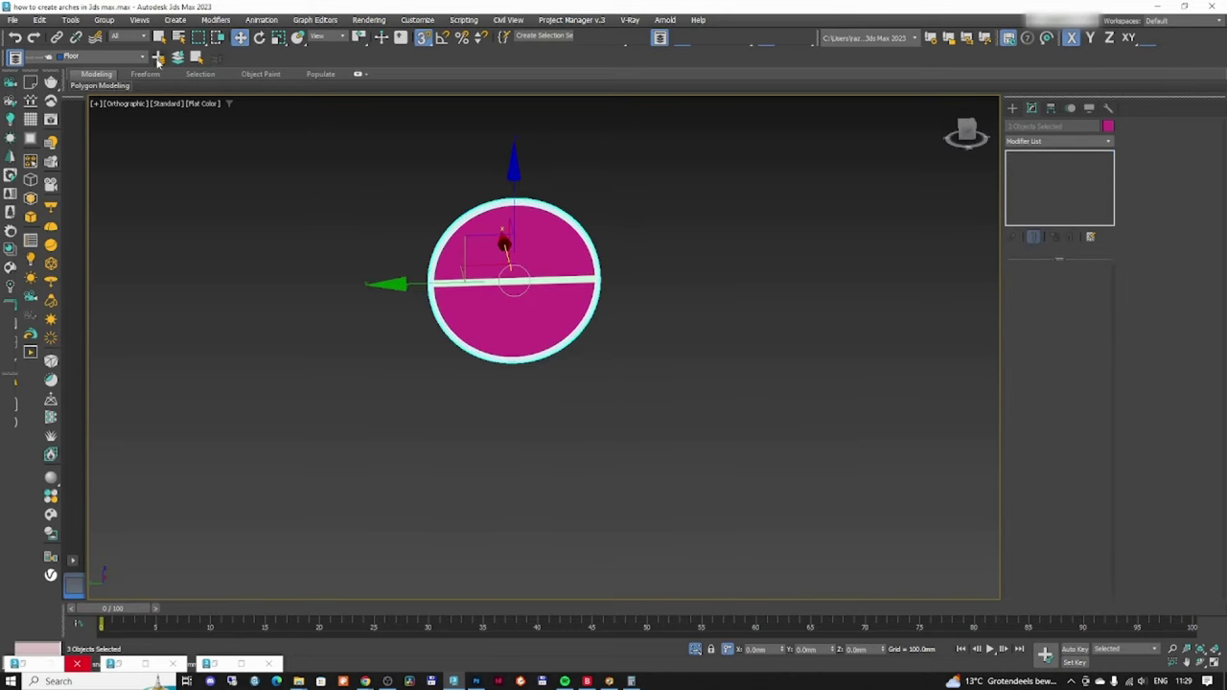
{"action": "left_click", "coordinate": [103, 19]}
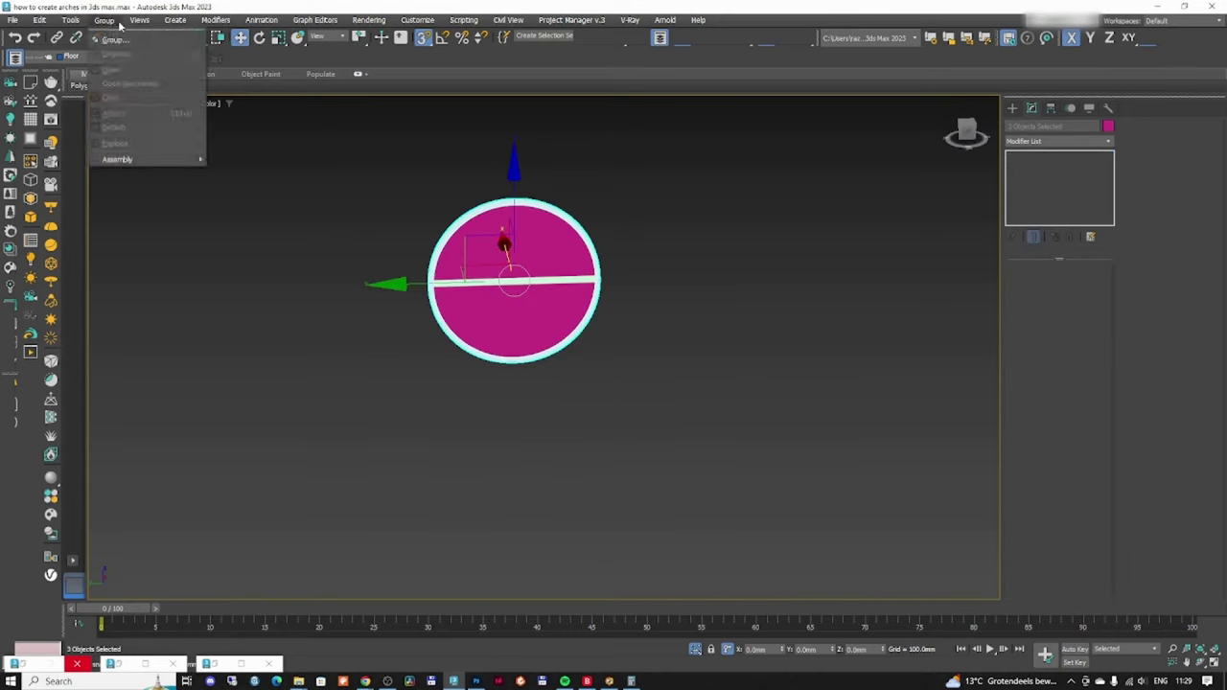
{"action": "left_click", "coordinate": [113, 32]}
{"action": "key", "text": "Return"}
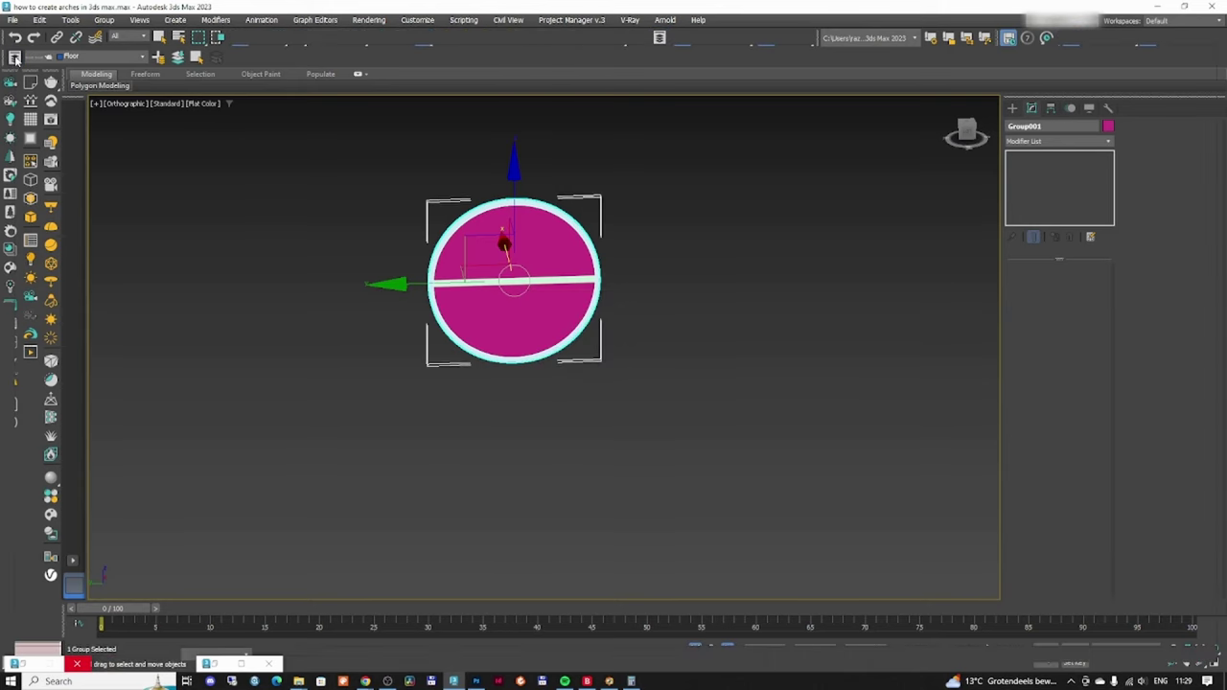
- Clone the window group as an instance into the wall's other round opening in the left view
{"action": "left_click", "coordinate": [15, 58]}
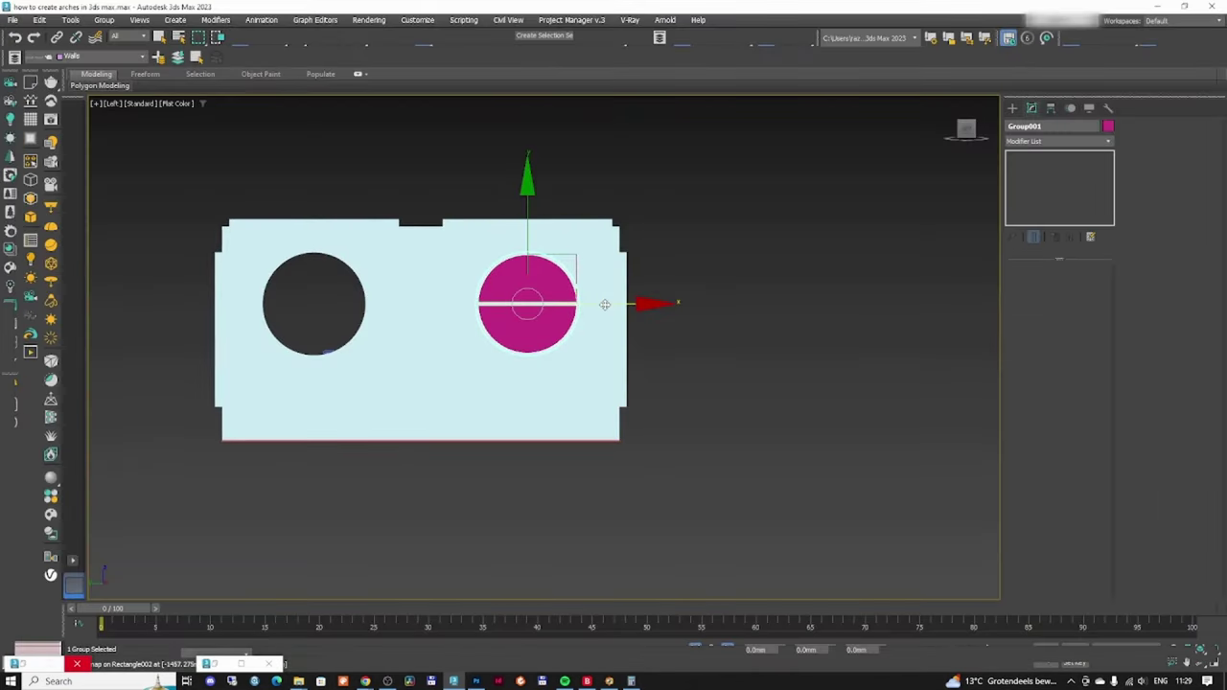
{"action": "left_click_drag", "start_coordinate": [526, 254], "coordinate": [313, 253], "text": "shift"}
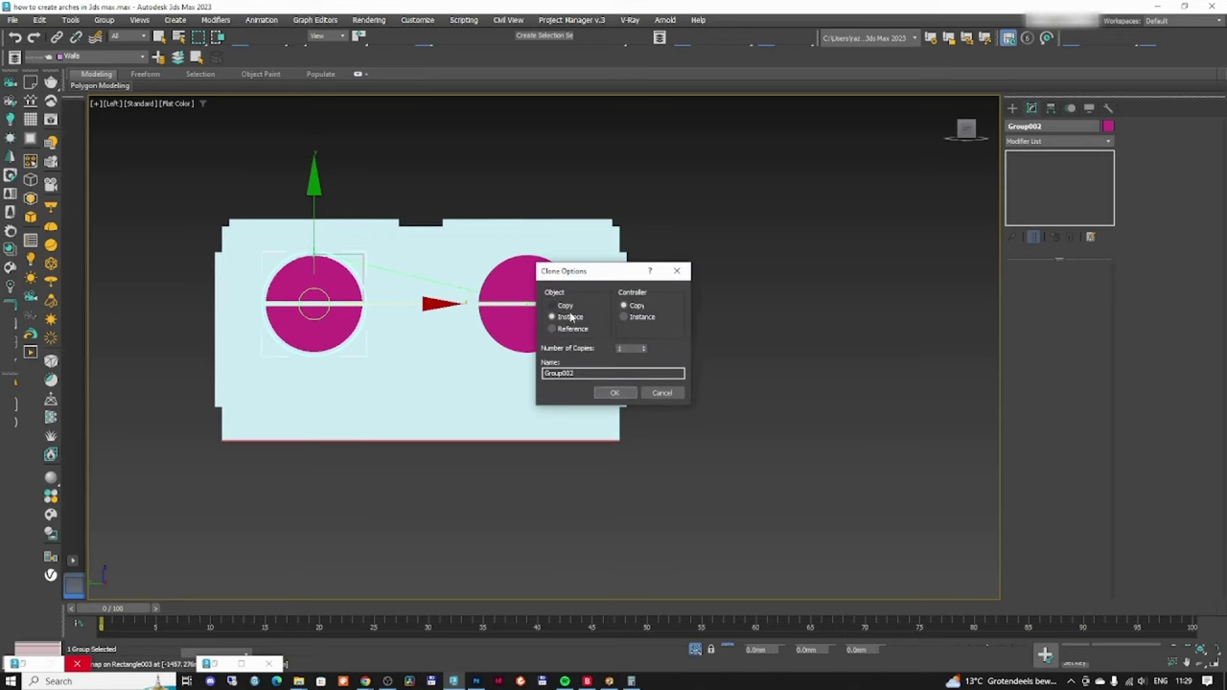
{"action": "left_click", "coordinate": [609, 394]}
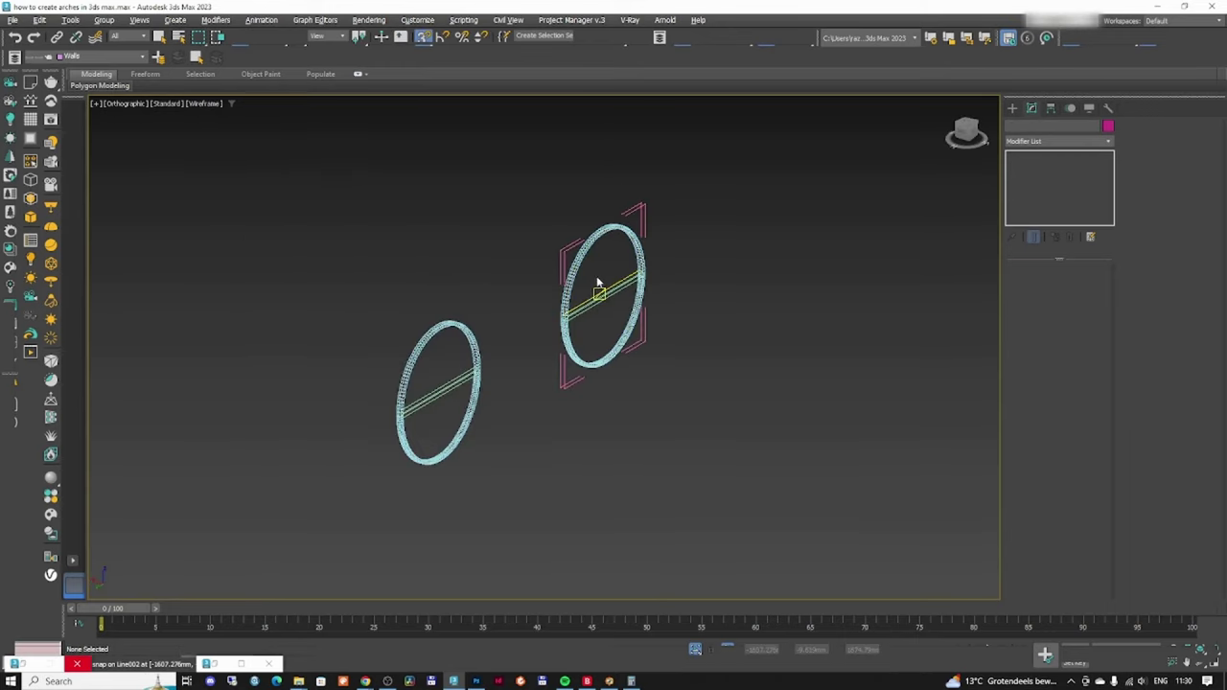
- Open the cloned window group and rename the round glass panes of both windows, the cloned one as glass 1
{"action": "key", "text": "F3"}
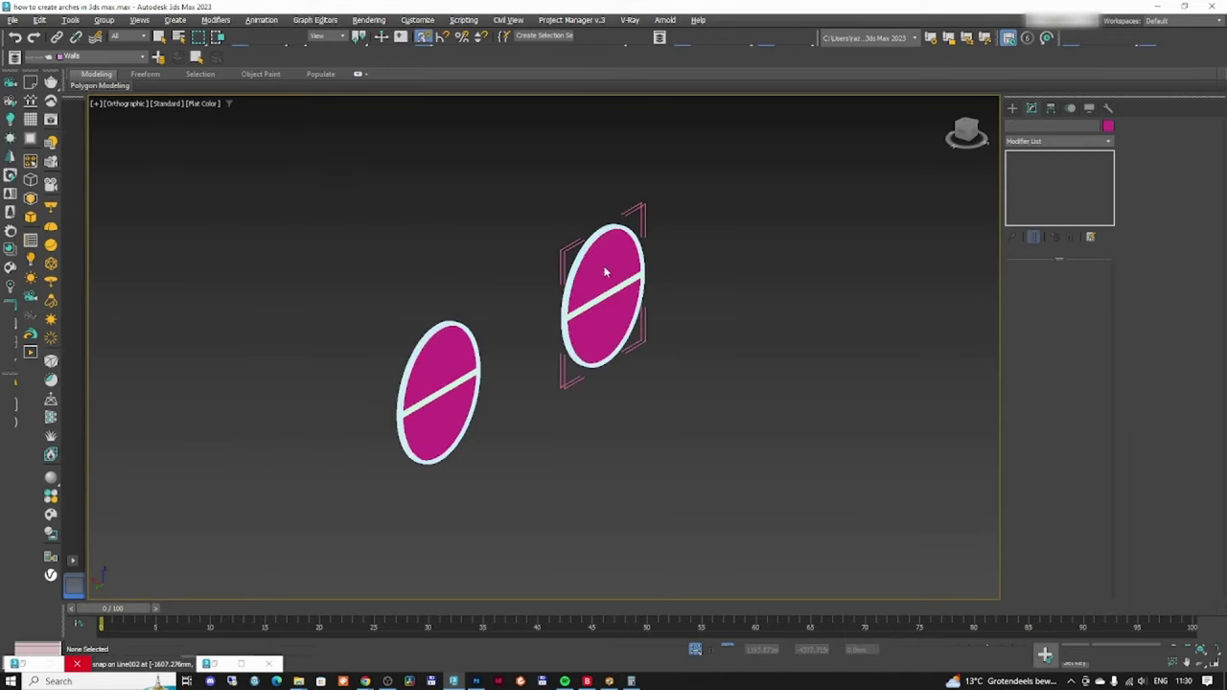
{"action": "left_click", "coordinate": [605, 273]}
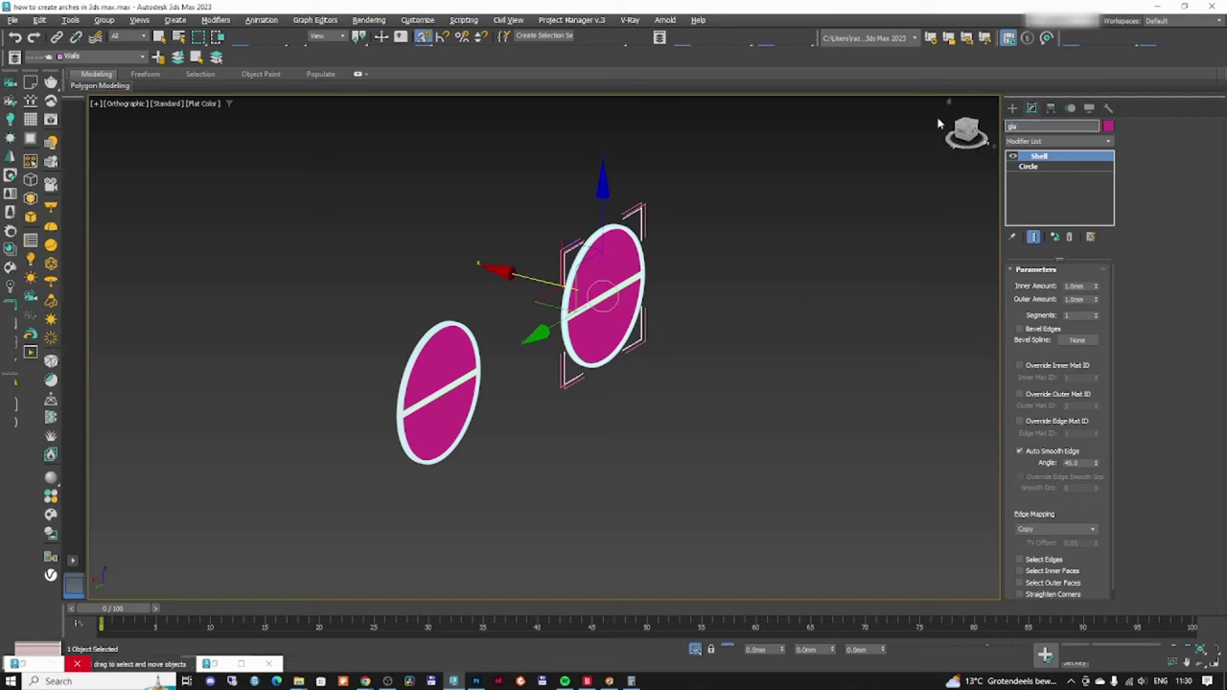
{"action": "left_click", "coordinate": [438, 393]}
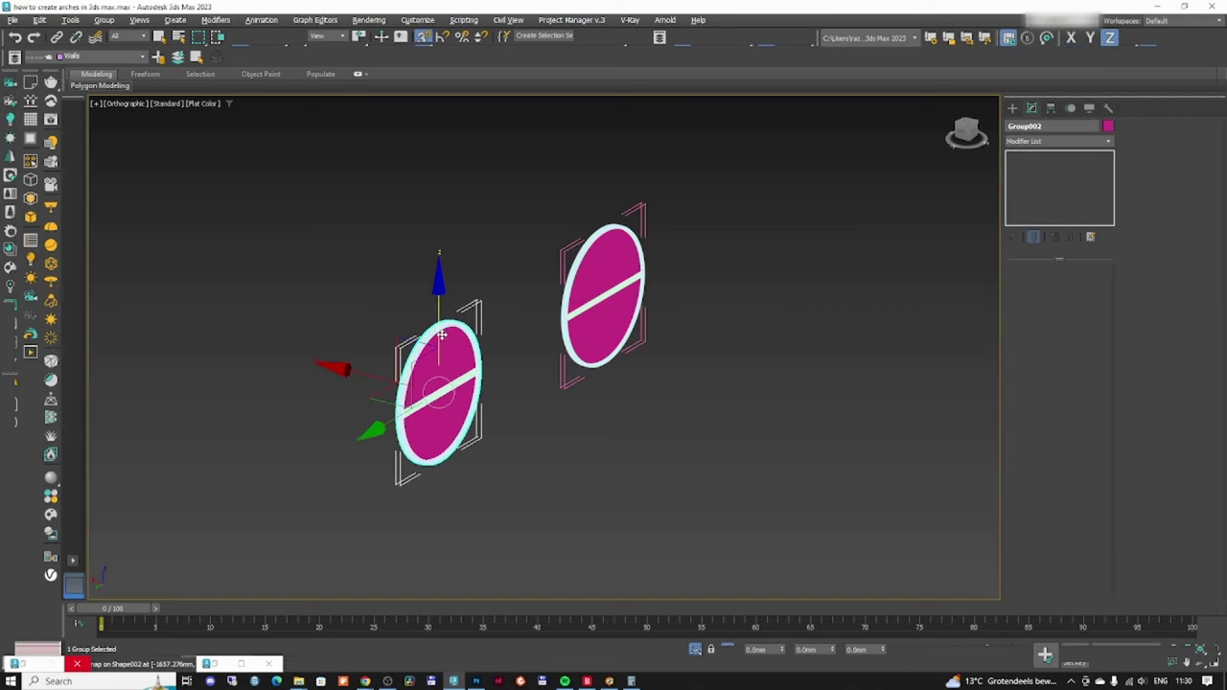
{"action": "left_click", "coordinate": [104, 19]}
{"action": "left_click", "coordinate": [113, 70]}
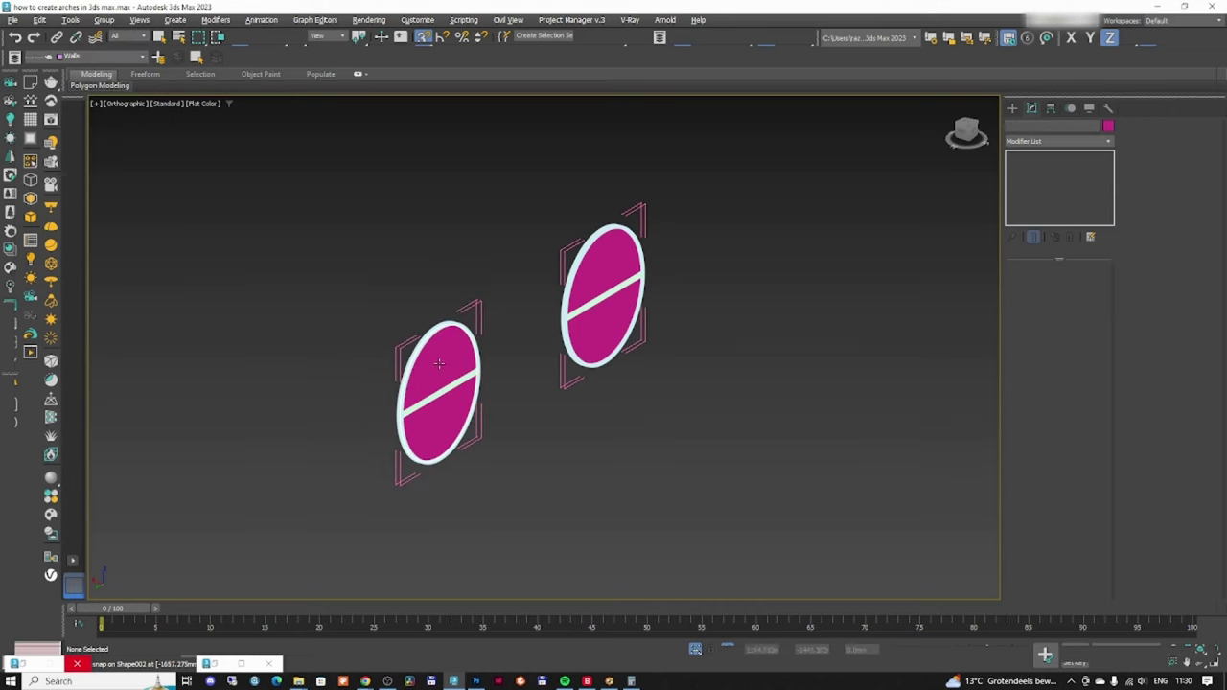
{"action": "left_click", "coordinate": [467, 337]}
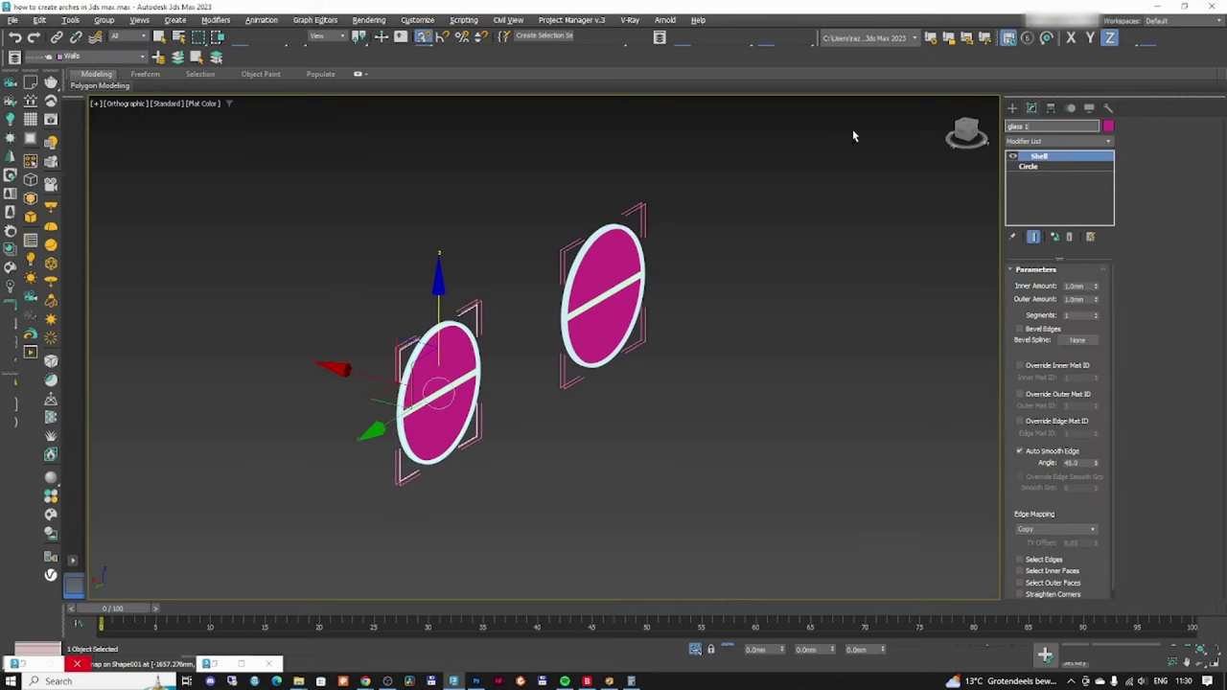
{"action": "left_click", "coordinate": [819, 318]}
- Save the render setup with Corona as the production renderer as the defaults
{"action": "key", "text": "m"}
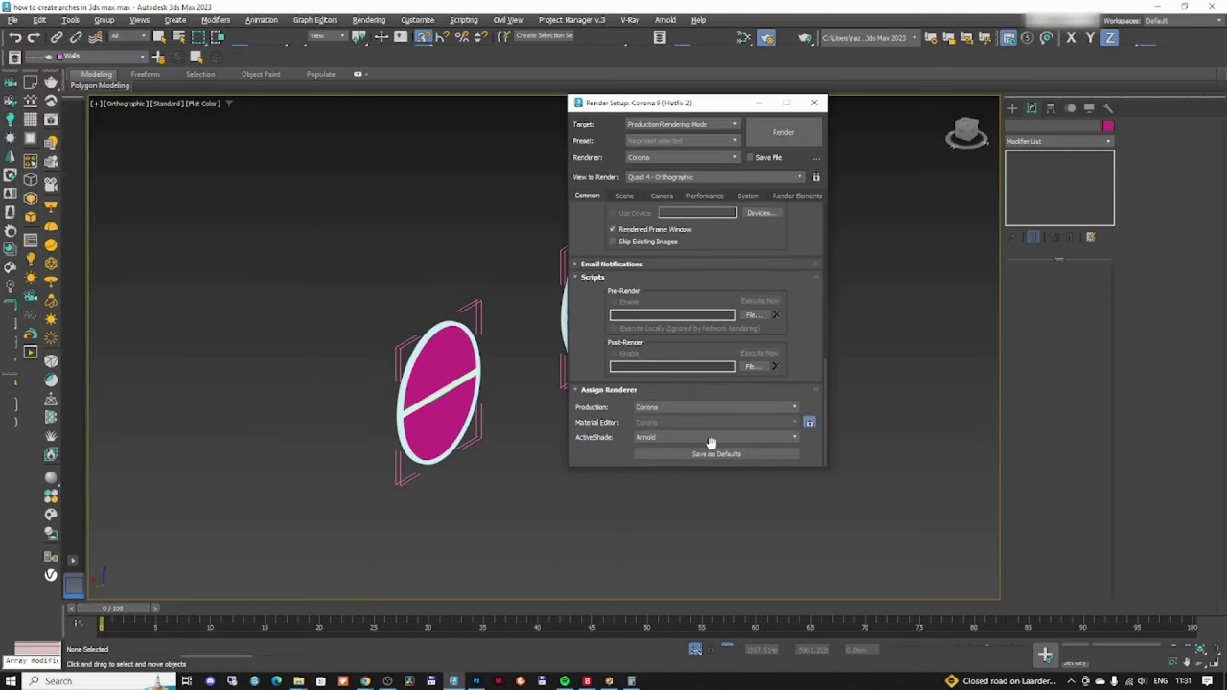
{"action": "left_click", "coordinate": [710, 454]}
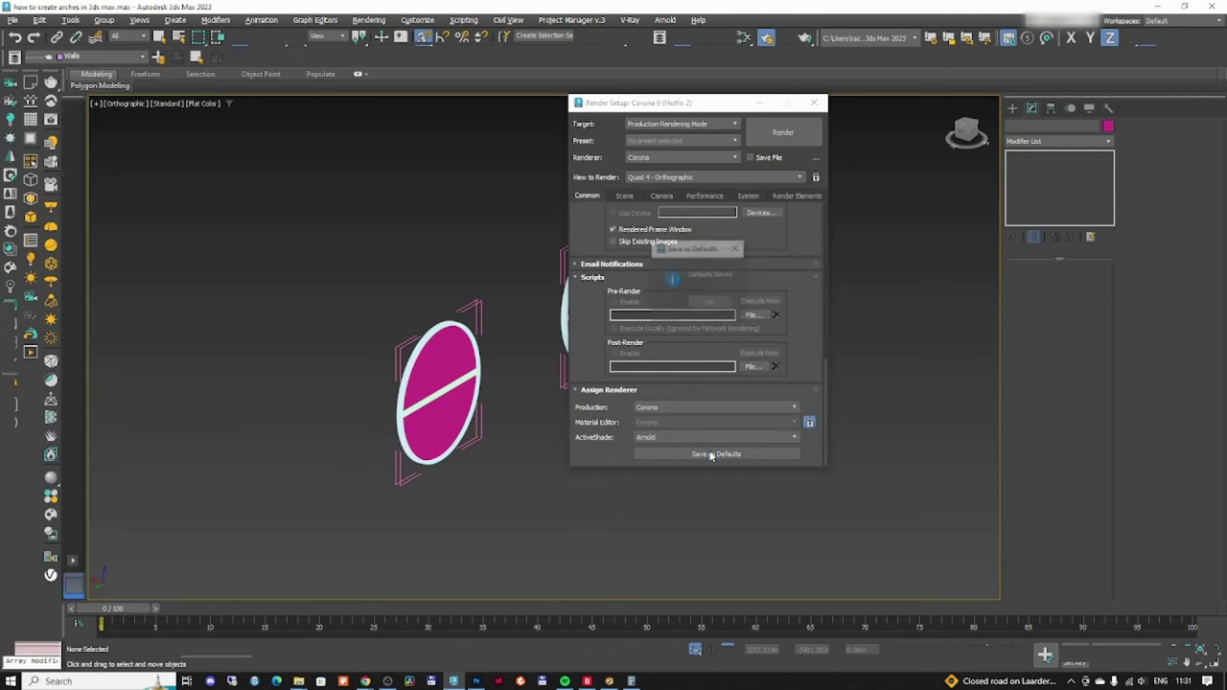
{"action": "left_click", "coordinate": [712, 305]}
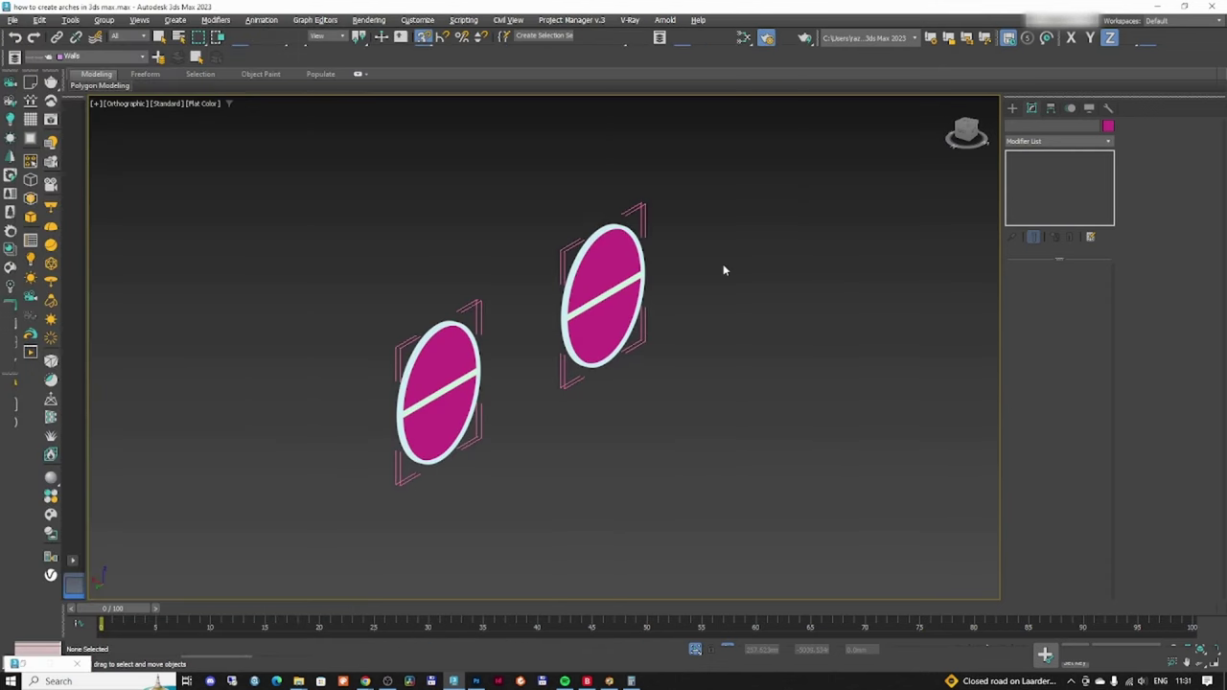
- Set up a CoronaPhysicalMtl glass material with refraction amount 1.0 and roughness 0.0, and enlarge its preview
{"action": "key", "text": "m"}
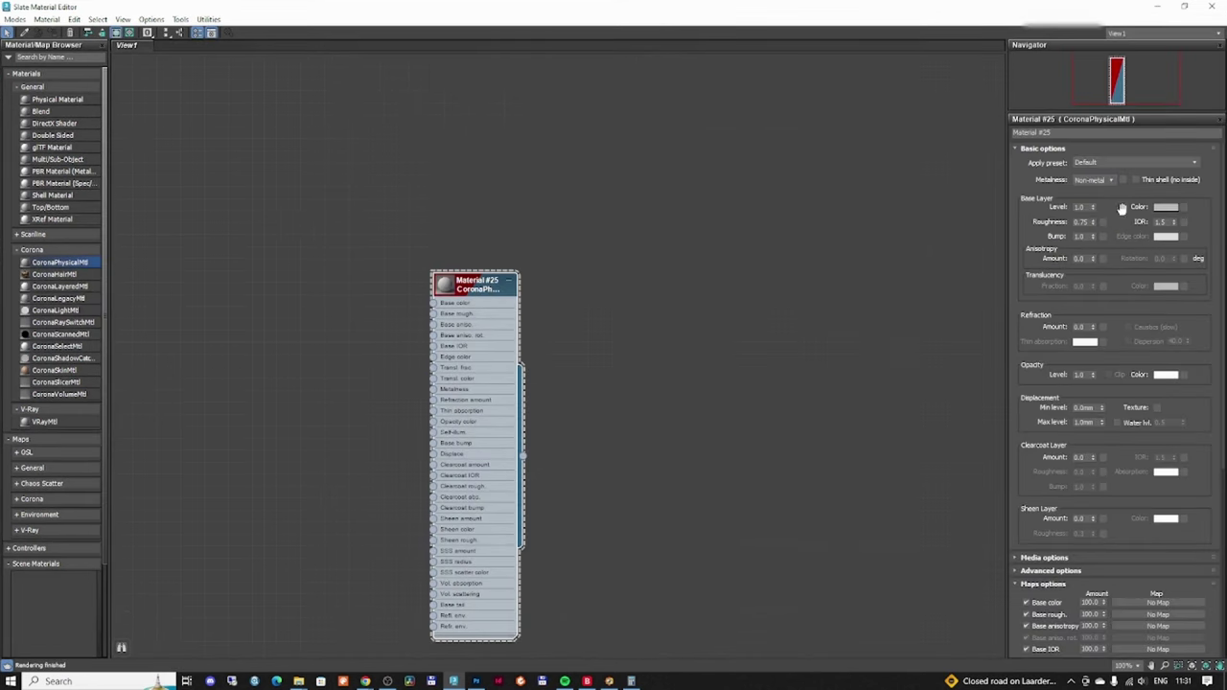
{"action": "left_click_drag", "start_coordinate": [1094, 328], "coordinate": [1095, 230]}
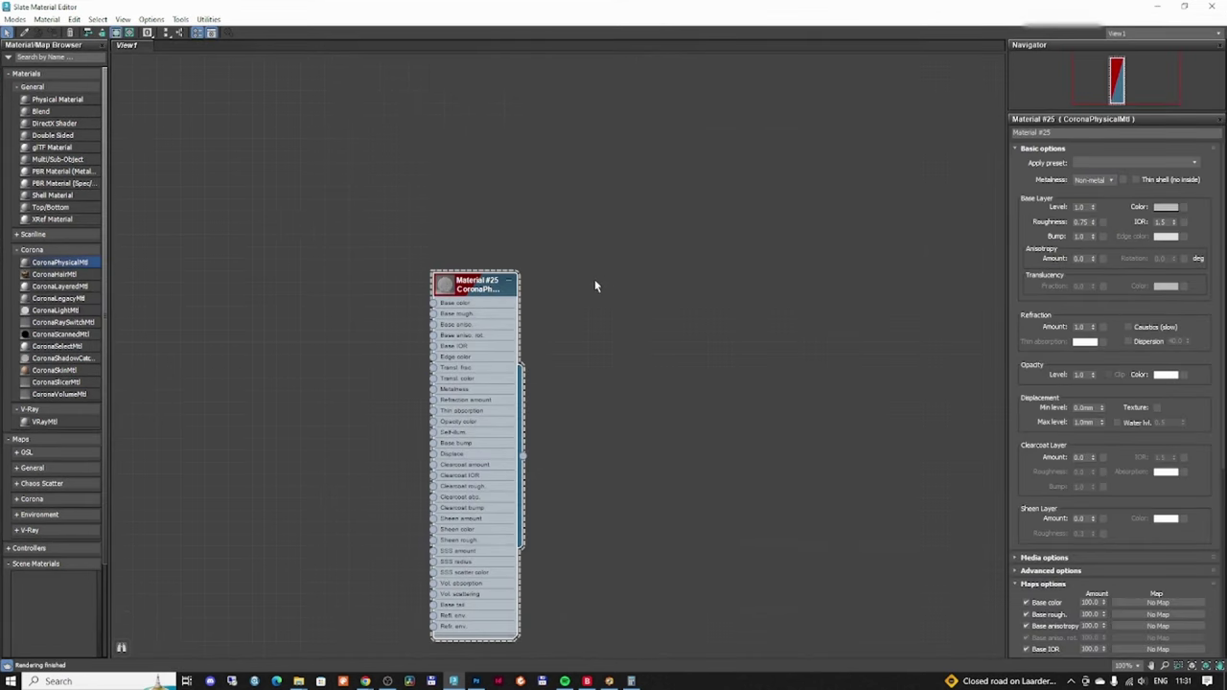
{"action": "double_click", "coordinate": [483, 291]}
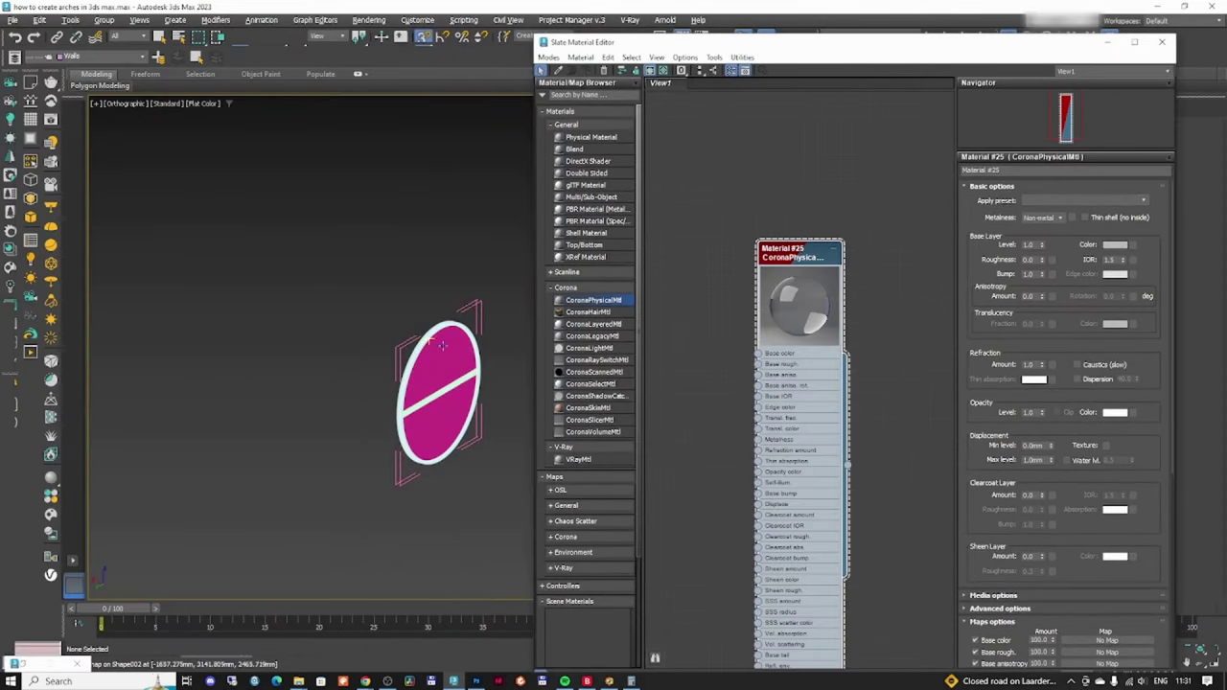
- Assign the glass material to the round panes of both windows
{"action": "left_click", "coordinate": [585, 70]}
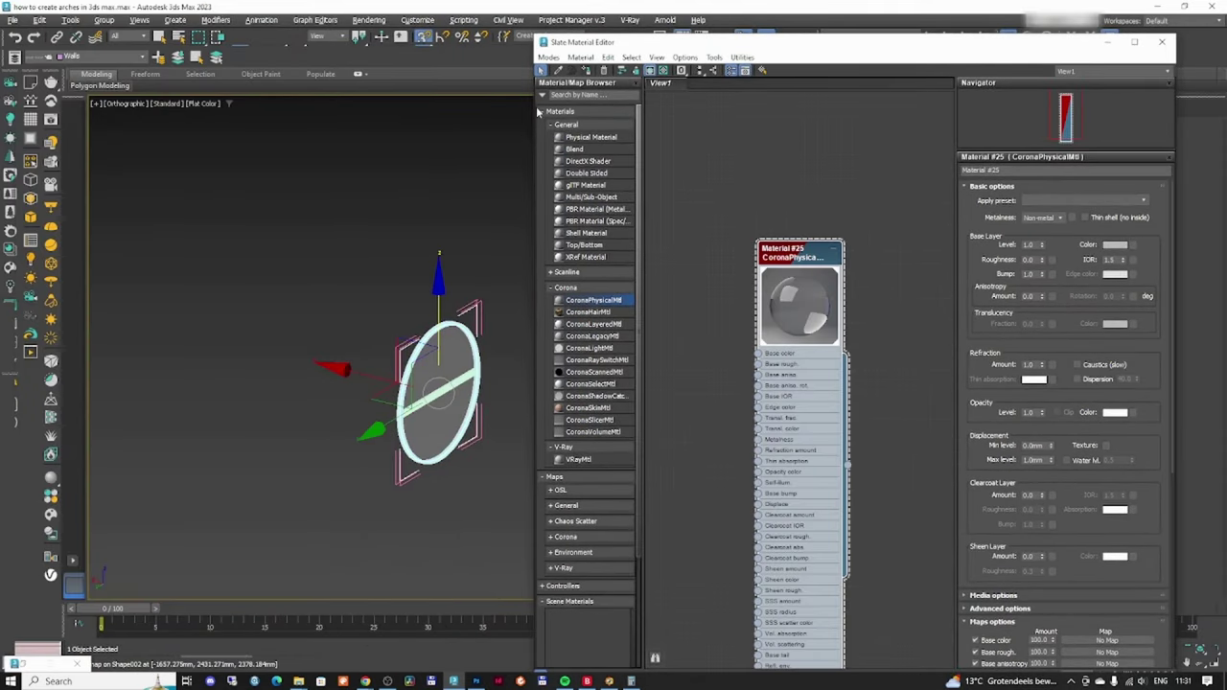
{"action": "middle_click_drag", "start_coordinate": [407, 238], "coordinate": [170, 271]}
{"action": "left_click", "coordinate": [371, 289]}
{"action": "left_click", "coordinate": [746, 70]}
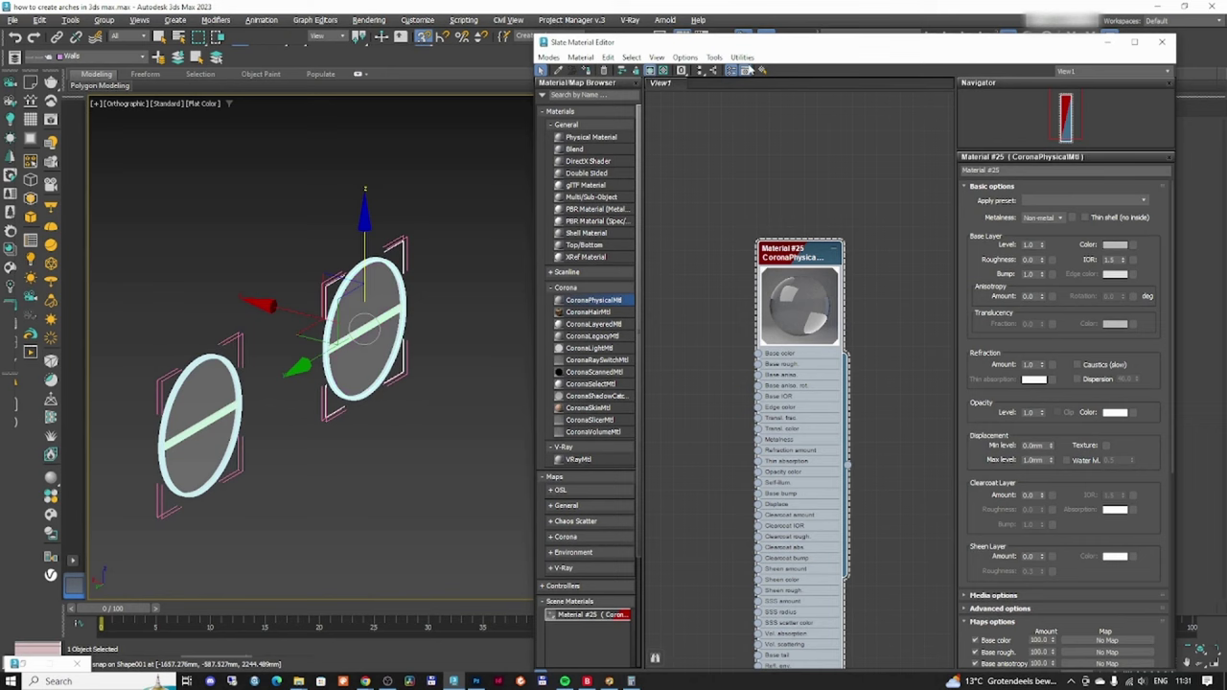
- Clear the selection, switch the viewport to the Corona camera view and unhide all scene objects
{"action": "left_click", "coordinate": [1108, 43]}
{"action": "left_click", "coordinate": [556, 239]}
{"action": "key", "text": "c"}
{"action": "right_click", "coordinate": [610, 314]}
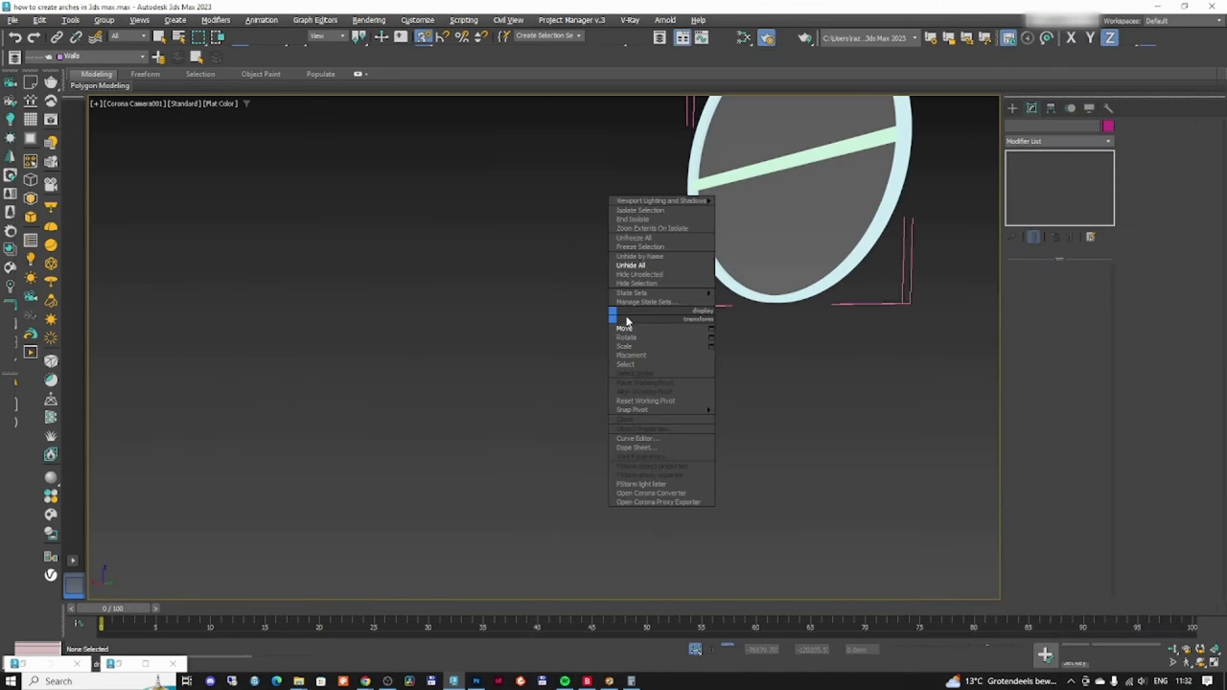
{"action": "left_click", "coordinate": [658, 267]}
{"action": "left_click", "coordinate": [659, 272]}
- Set the render noise level limit to 3.0 and the denoising mode to Intel CPU AI (speed-quality hybrid) with amount 0.8
{"action": "key", "text": "F10"}
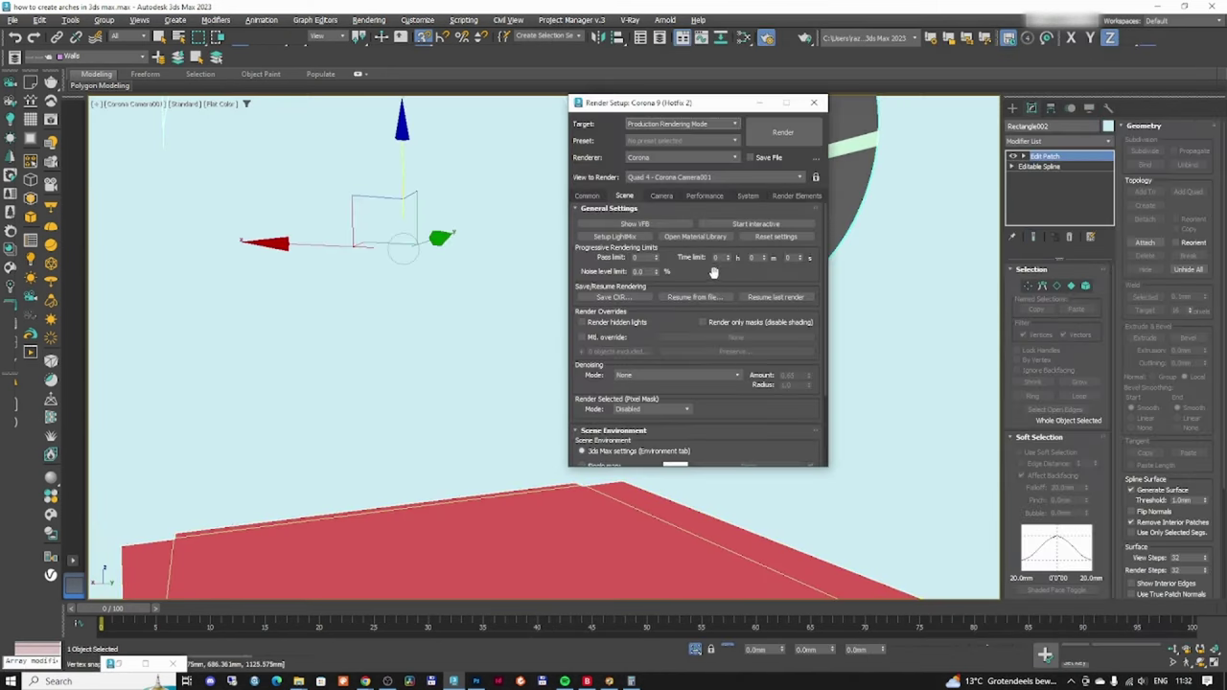
{"action": "left_click_drag", "start_coordinate": [710, 277], "coordinate": [711, 270]}
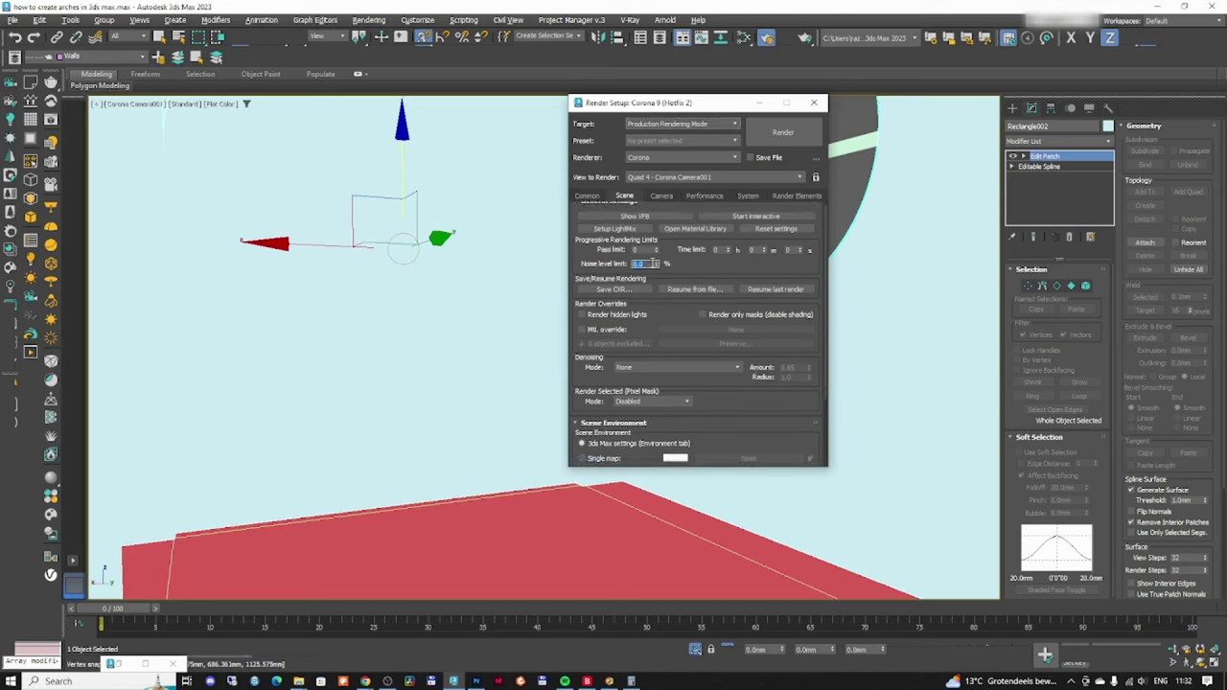
{"action": "type", "text": "3"}
{"action": "key", "text": "Return"}
{"action": "scroll", "coordinate": [703, 217], "scroll_direction": "down", "scroll_amount": 1}
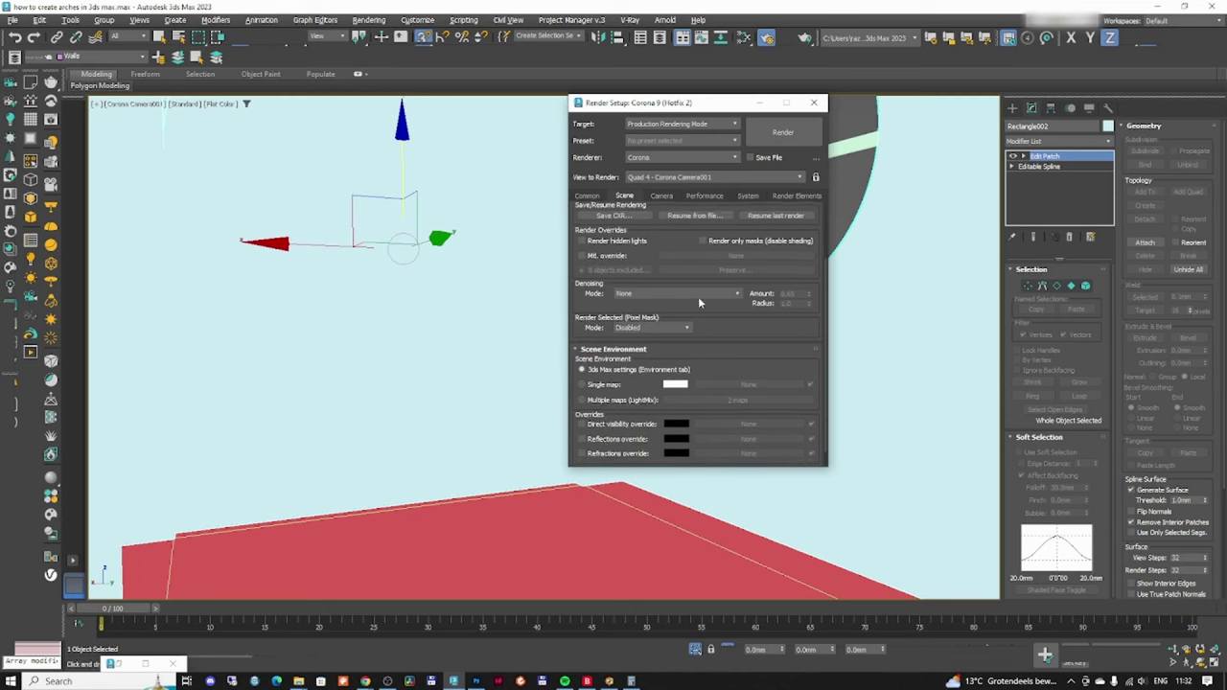
{"action": "left_click", "coordinate": [698, 295]}
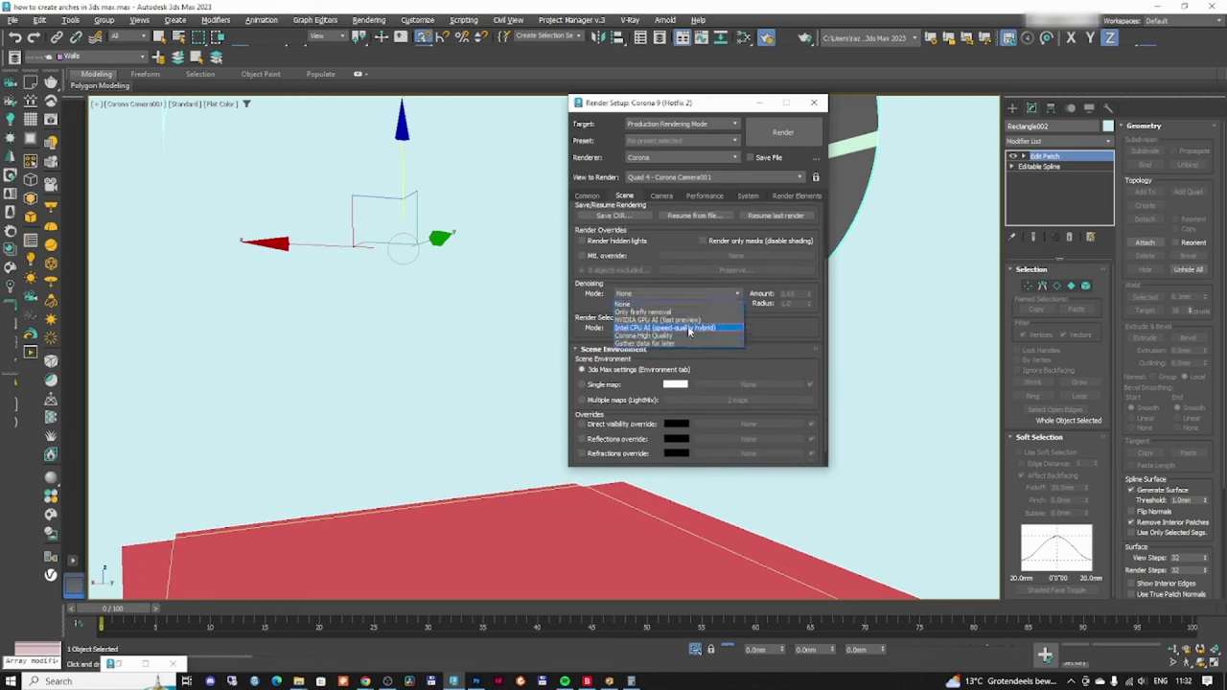
{"action": "left_click", "coordinate": [687, 326]}
{"action": "type", "text": "1"}
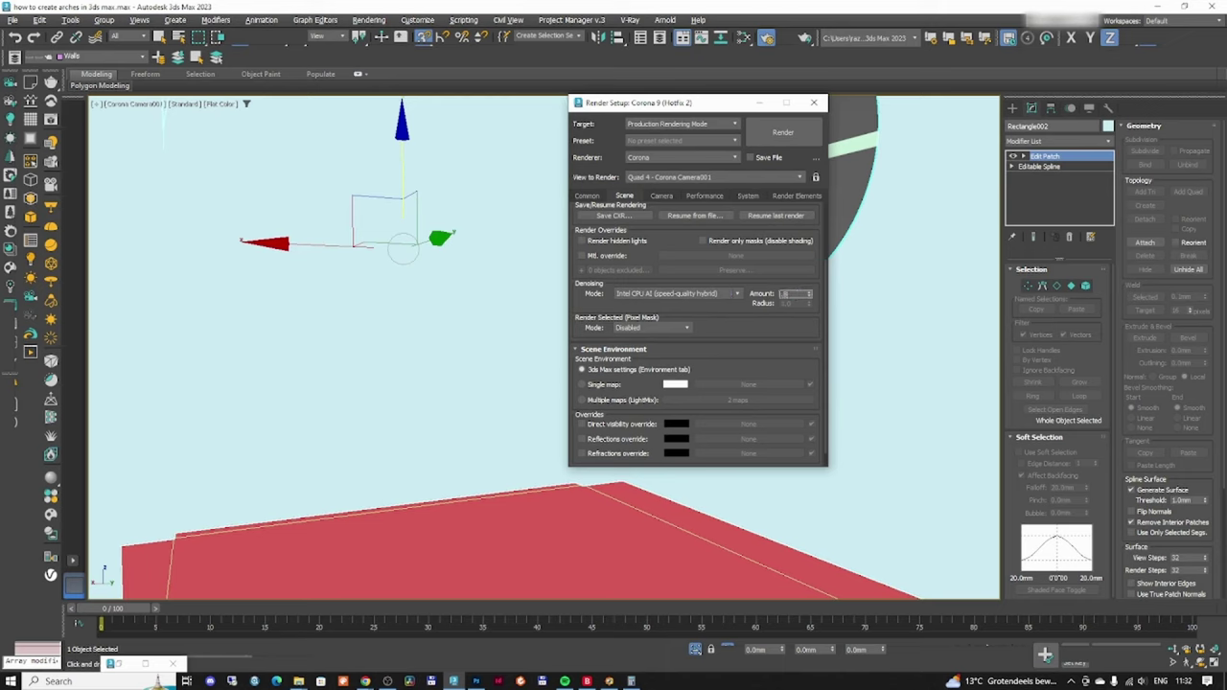
{"action": "left_click", "coordinate": [717, 329]}
- Use a CoronaSky map as the single scene environment map and enable a white direct visibility override
{"action": "scroll", "coordinate": [742, 350], "scroll_direction": "down", "scroll_amount": 1}
{"action": "left_click", "coordinate": [600, 368]}
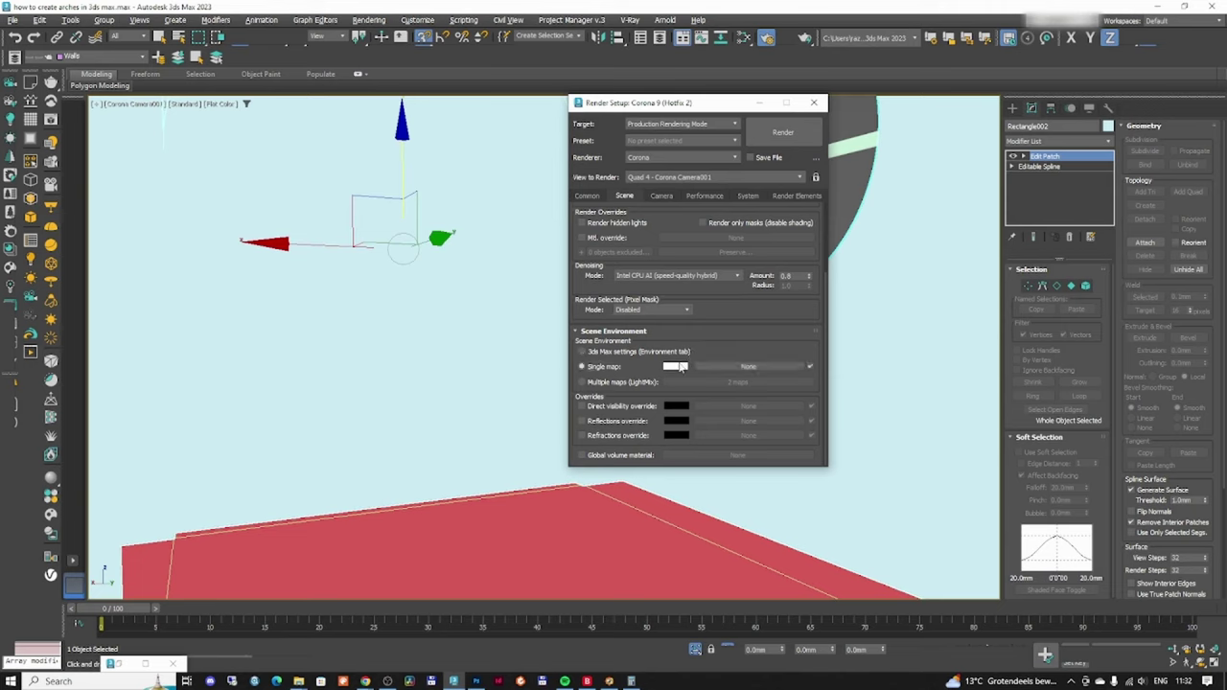
{"action": "left_click", "coordinate": [746, 366]}
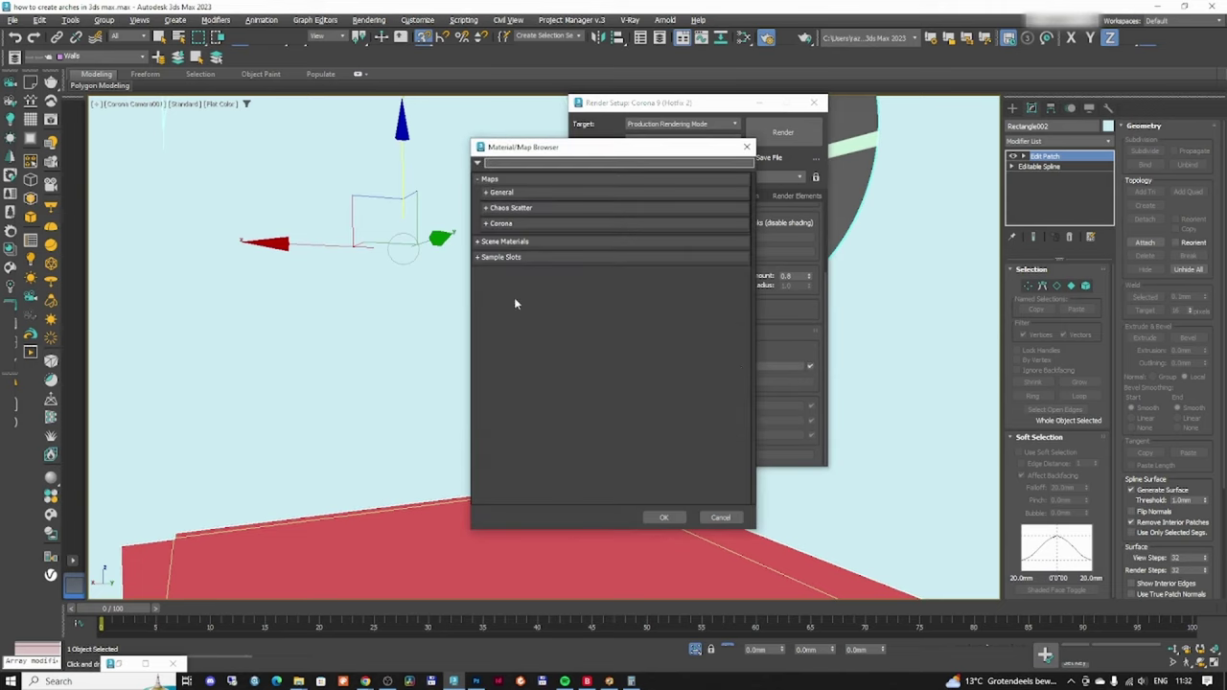
{"action": "left_click", "coordinate": [499, 223]}
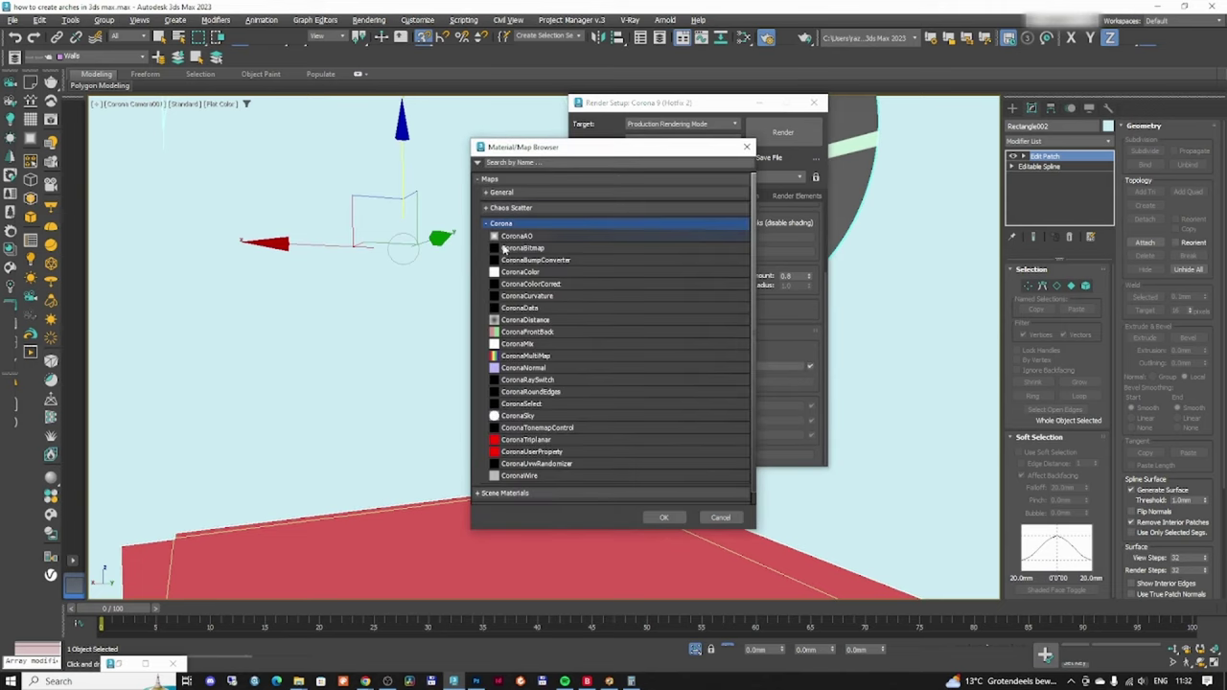
{"action": "double_click", "coordinate": [534, 469]}
{"action": "left_click_drag", "start_coordinate": [548, 340], "coordinate": [631, 342]}
{"action": "left_click", "coordinate": [609, 387]}
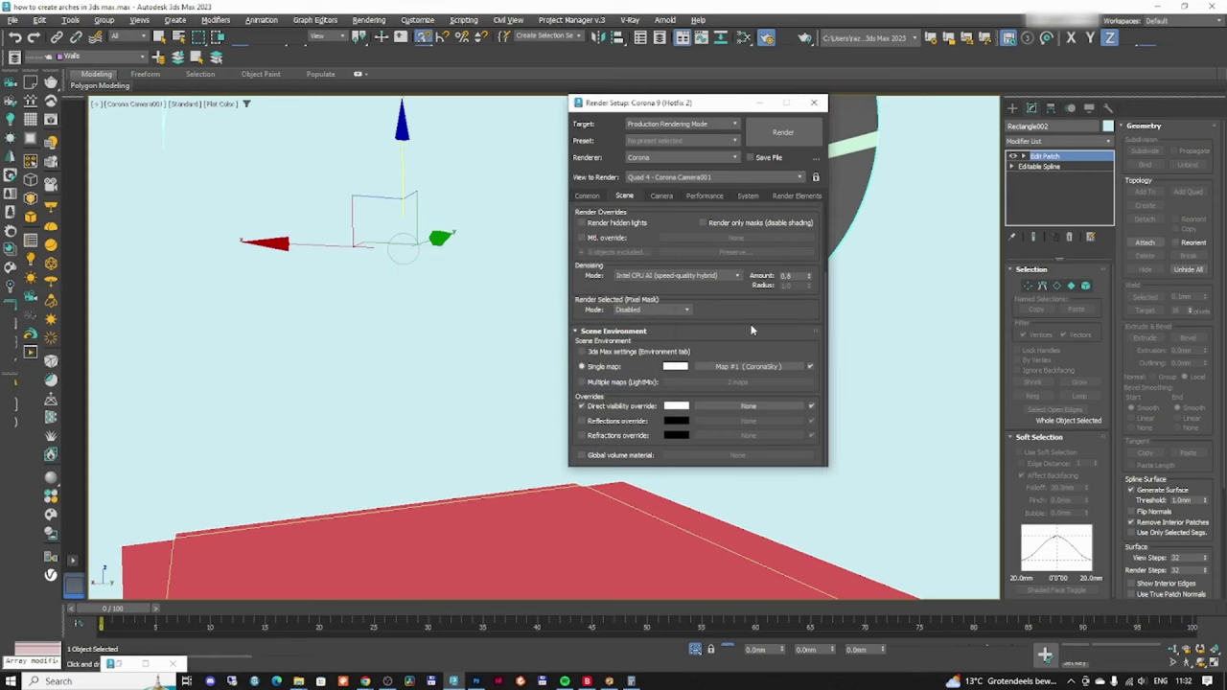
{"action": "left_click_drag", "start_coordinate": [741, 320], "coordinate": [735, 362]}
- Enable the render material override and assign a new CoronaPhysicalMtl to it
{"action": "scroll", "coordinate": [735, 362], "scroll_direction": "up", "scroll_amount": 1}
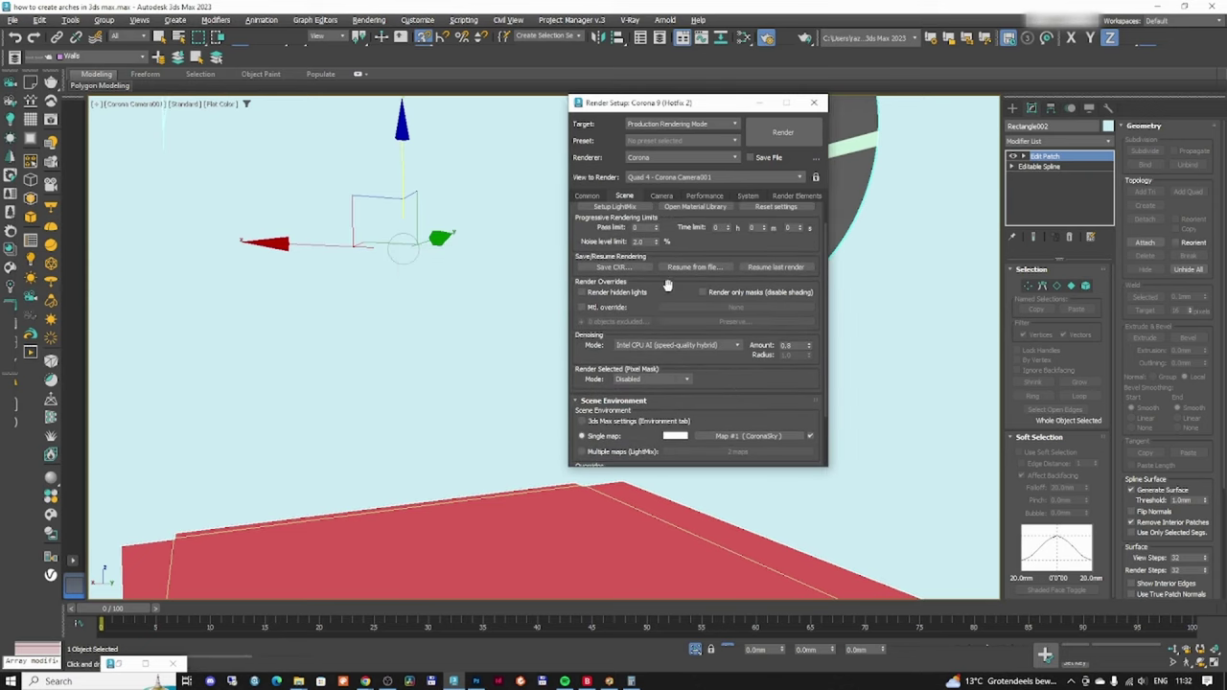
{"action": "left_click", "coordinate": [613, 308]}
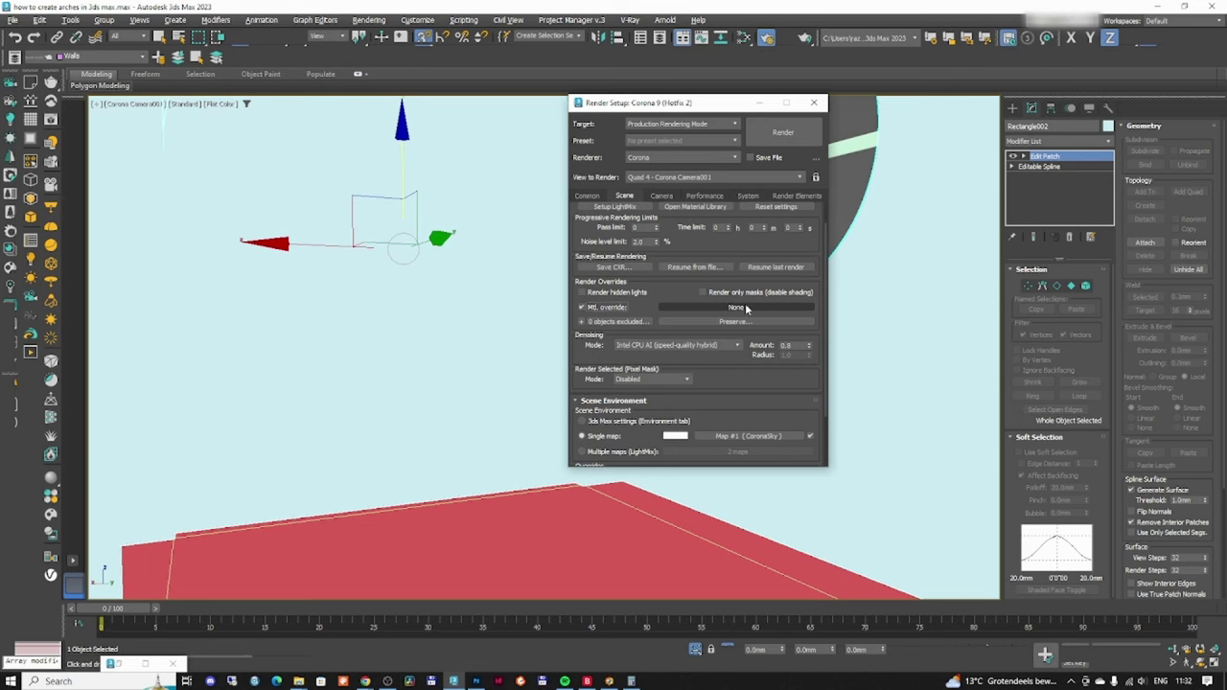
{"action": "left_click", "coordinate": [737, 308]}
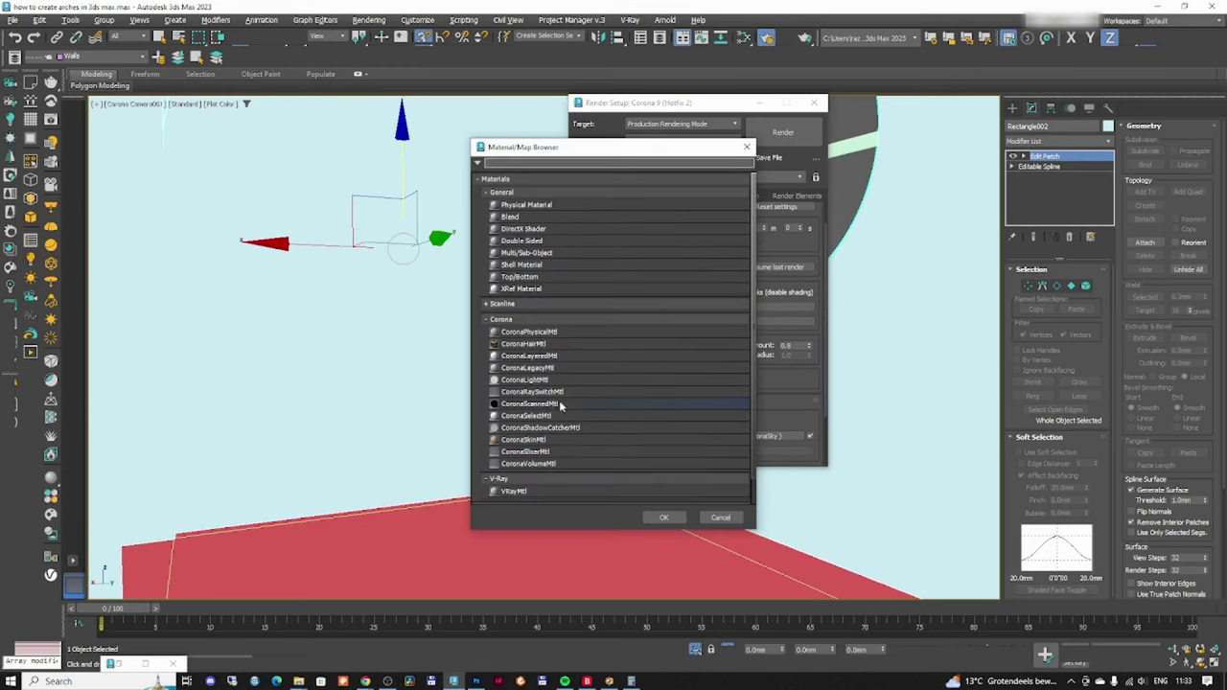
{"action": "double_click", "coordinate": [537, 332]}
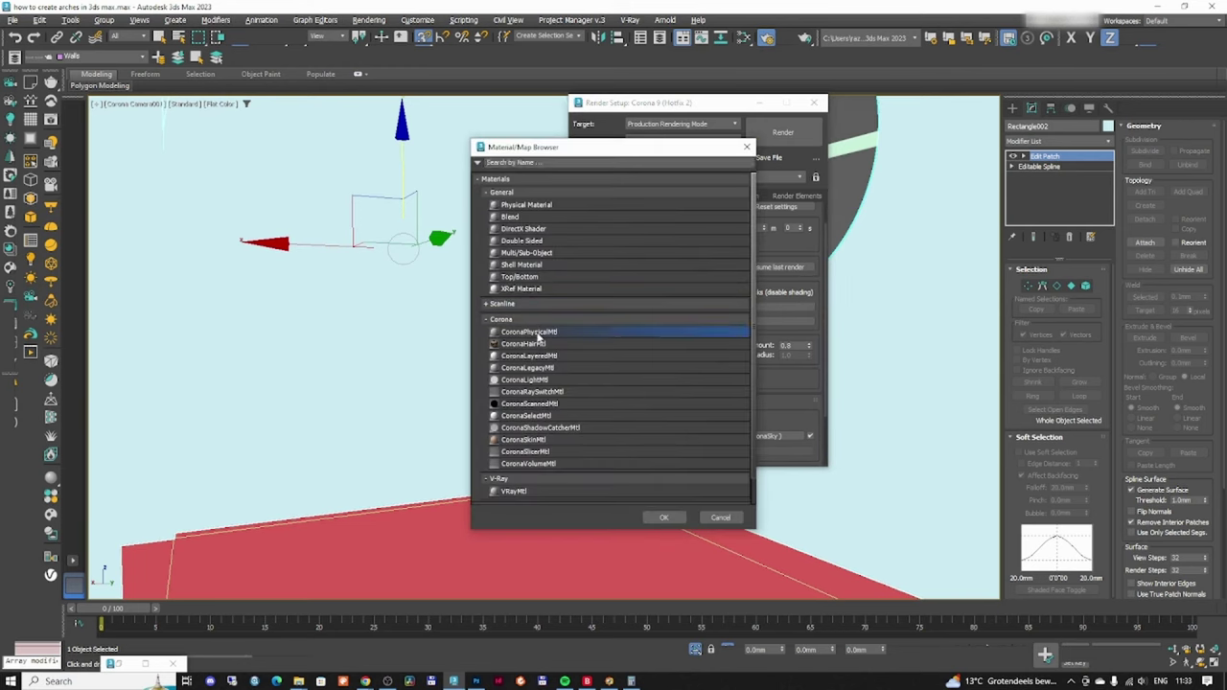
- Bring the override material into the Slate Material Editor view and place its node beside the glass material
{"action": "key", "text": "m"}
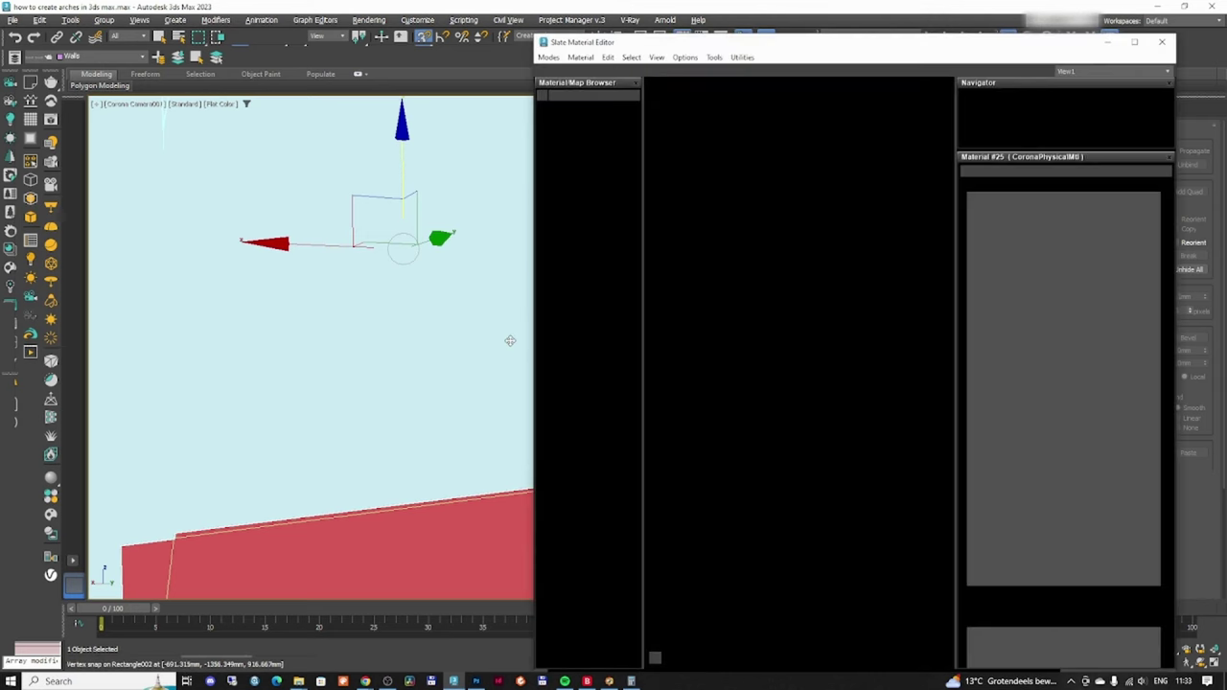
{"action": "left_click_drag", "start_coordinate": [772, 44], "coordinate": [1041, 86]}
{"action": "left_click_drag", "start_coordinate": [736, 308], "coordinate": [983, 237]}
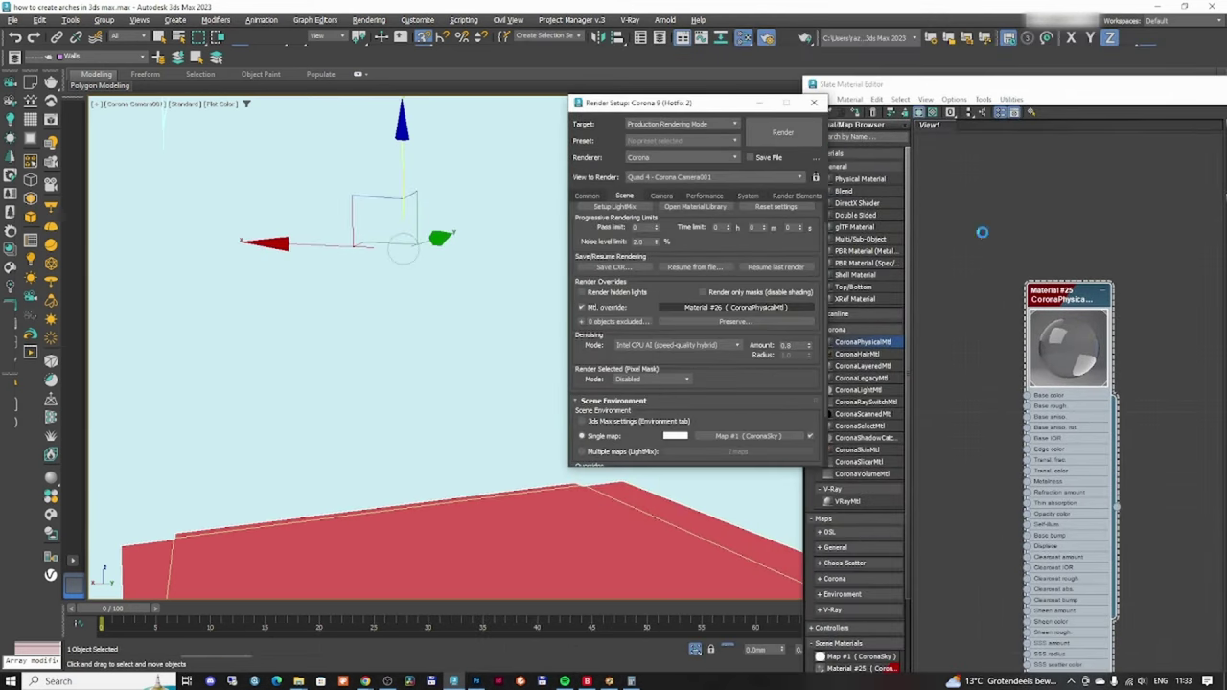
{"action": "left_click", "coordinate": [1098, 440]}
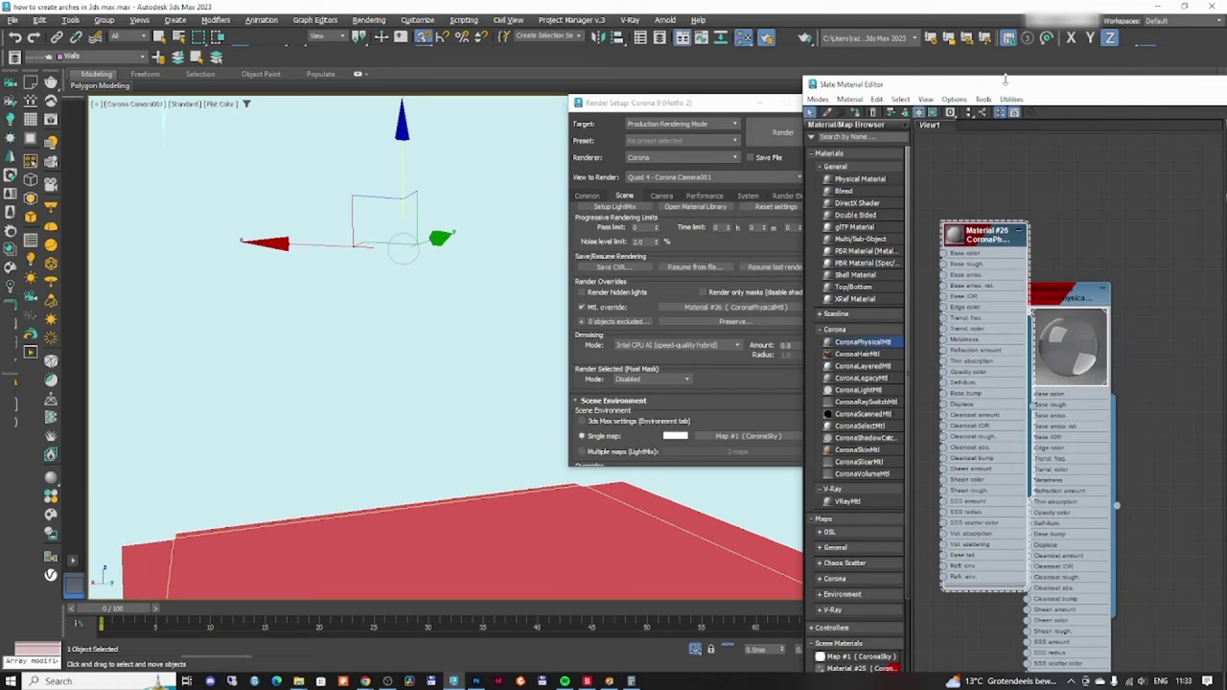
{"action": "double_click", "coordinate": [1003, 86]}
{"action": "left_click_drag", "start_coordinate": [238, 167], "coordinate": [579, 188]}
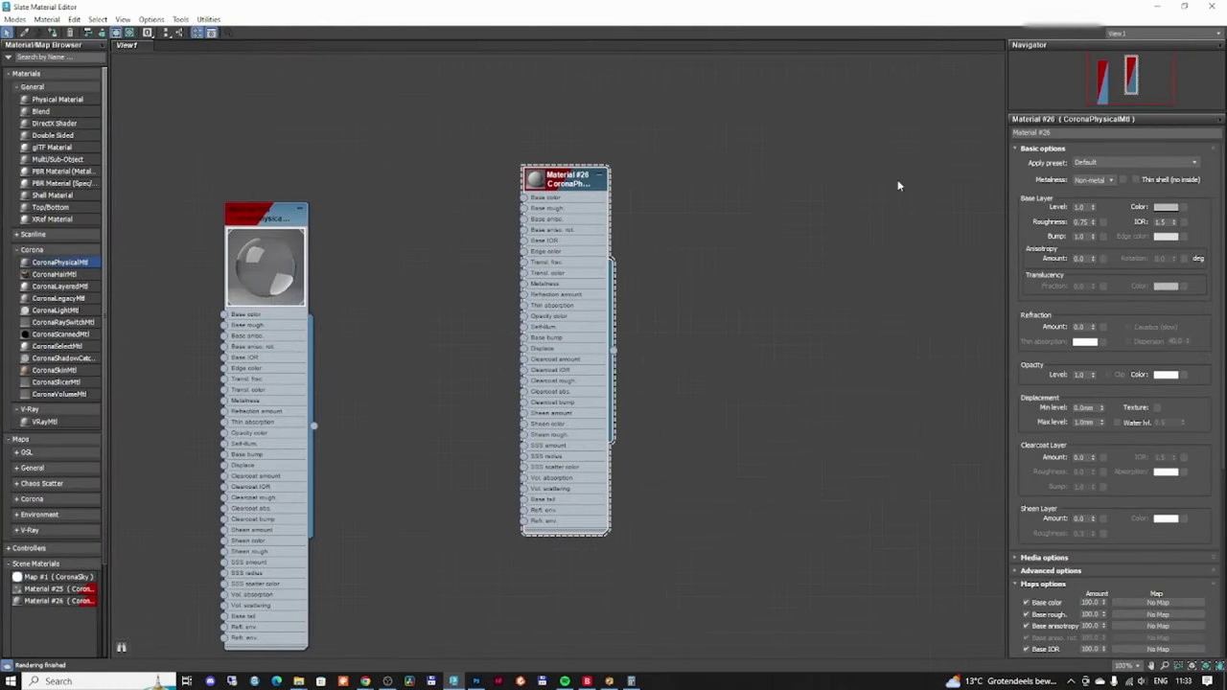
- Set the override material's base color value to 220 and minimize the material editor
{"action": "left_click", "coordinate": [1164, 207]}
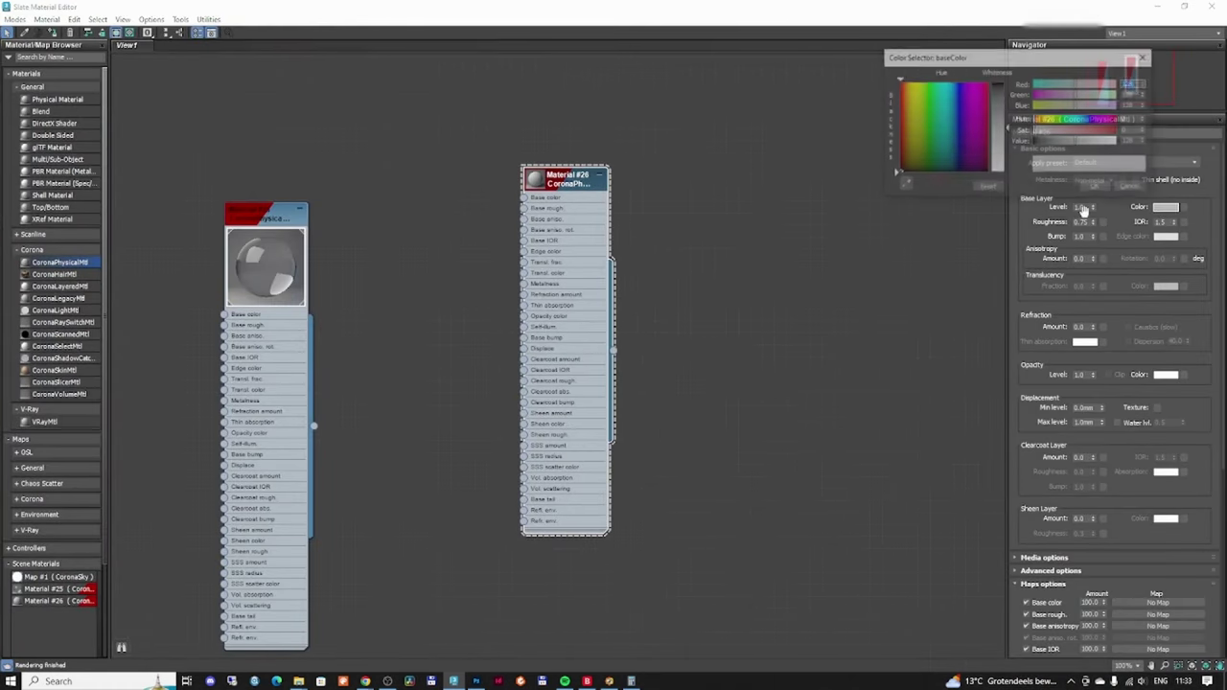
{"action": "left_click", "coordinate": [1109, 141]}
{"action": "left_click_drag", "start_coordinate": [1140, 142], "coordinate": [1096, 140]}
{"action": "type", "text": "220"}
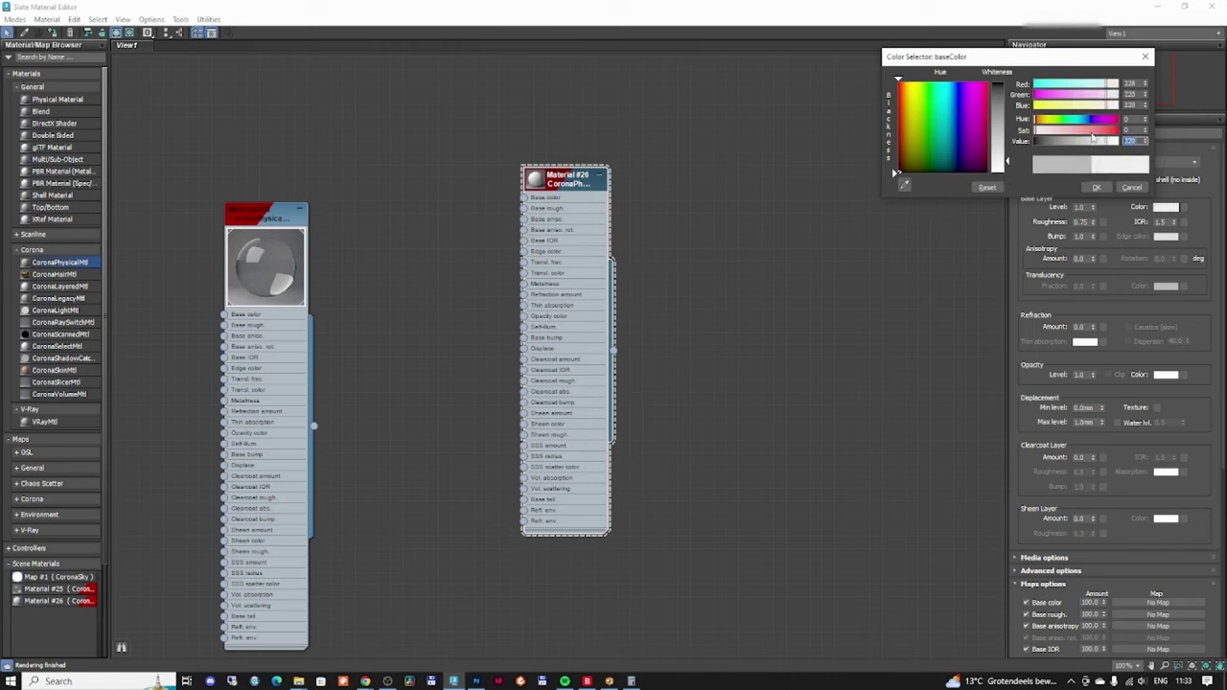
{"action": "type", "text": "220"}
{"action": "key", "text": "Return"}
{"action": "left_click", "coordinate": [1097, 187]}
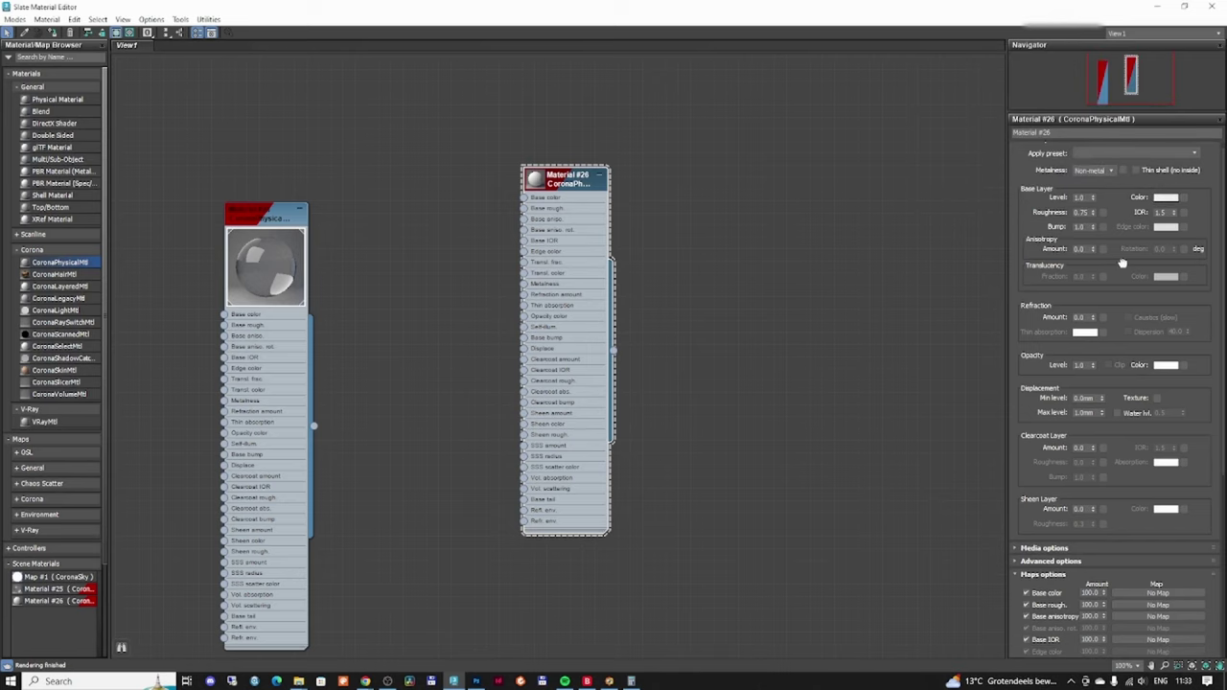
{"action": "left_click", "coordinate": [1156, 8]}
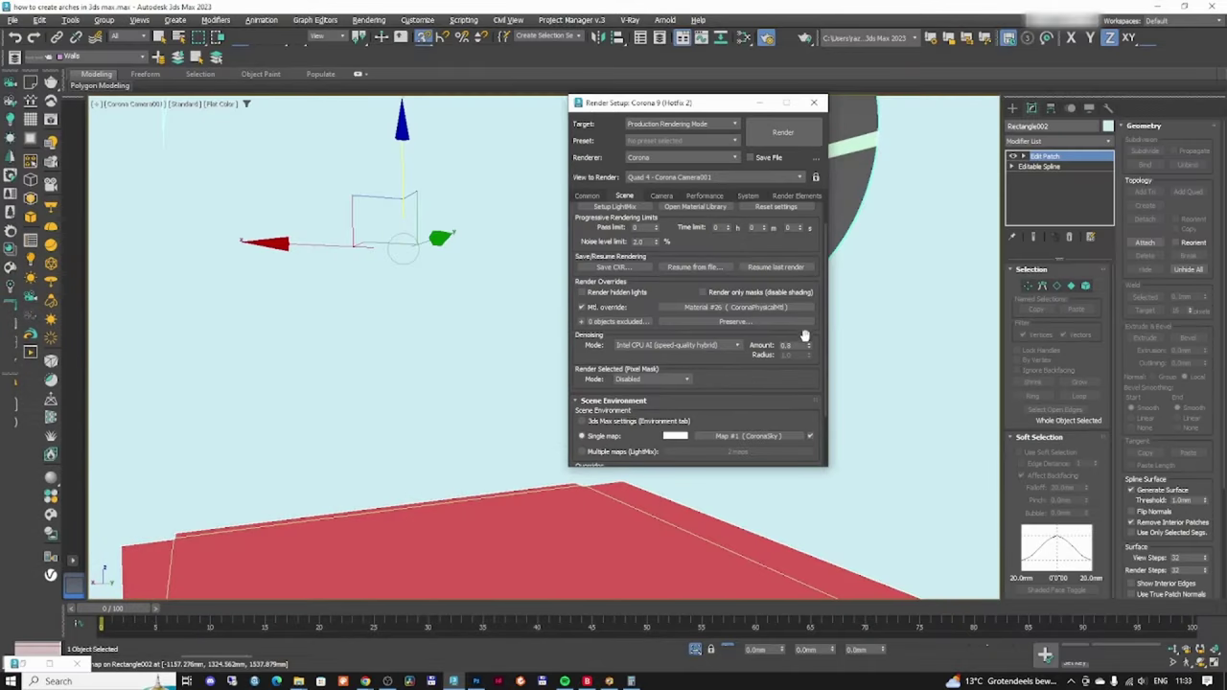
- Exclude the objects glass 1 and glass 2 from the material override
{"action": "left_click", "coordinate": [618, 321]}
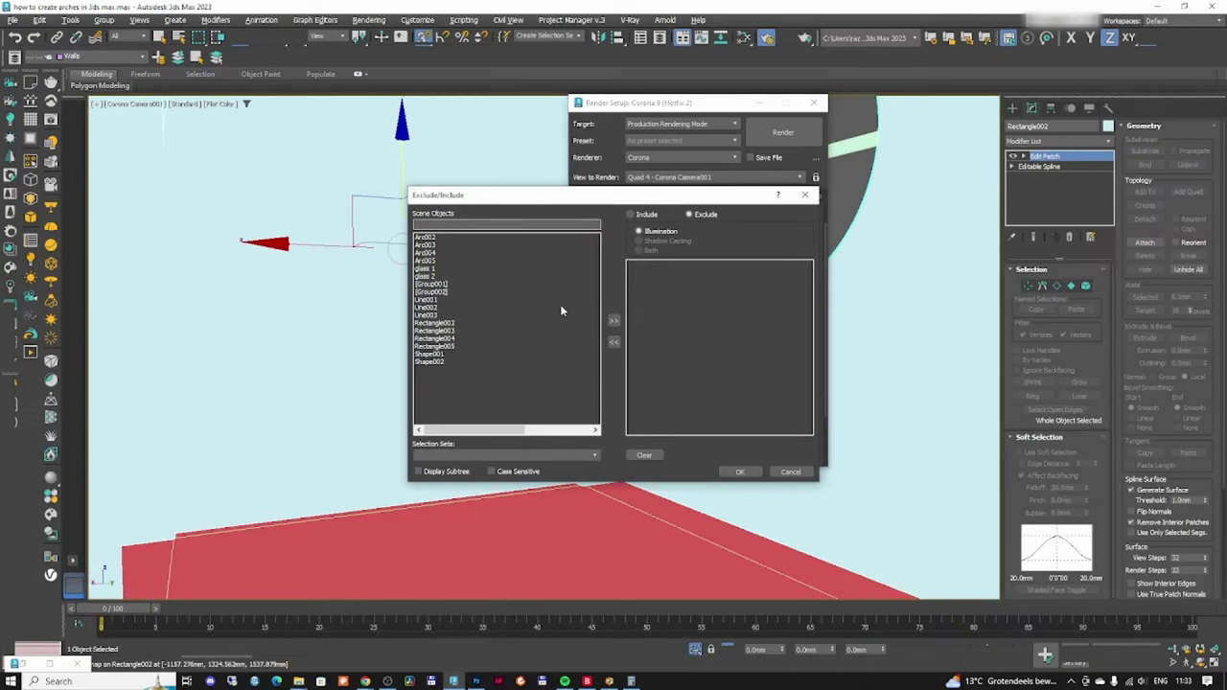
{"action": "left_click", "coordinate": [429, 271]}
{"action": "left_click", "coordinate": [430, 277], "text": "ctrl"}
{"action": "left_click", "coordinate": [613, 321]}
{"action": "left_click", "coordinate": [739, 471]}
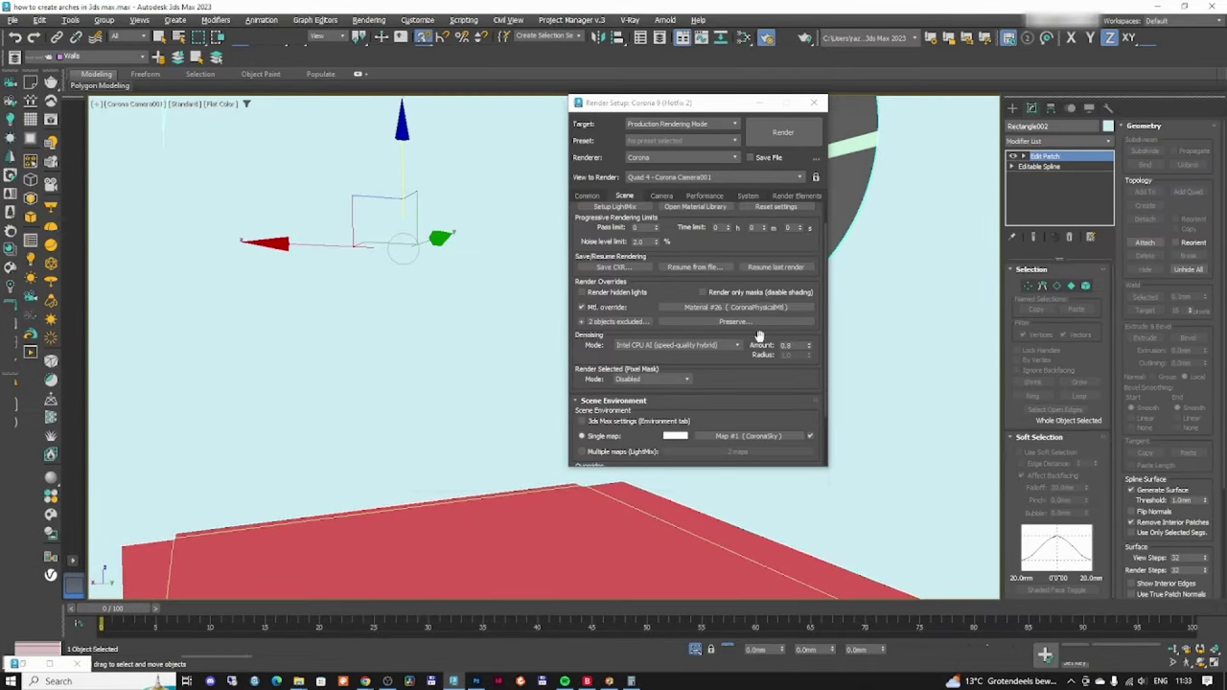
- Save the scene and start an interactive Corona render to inspect the arches, round window and floor edges
{"action": "left_click", "coordinate": [13, 19]}
{"action": "left_click", "coordinate": [43, 113]}
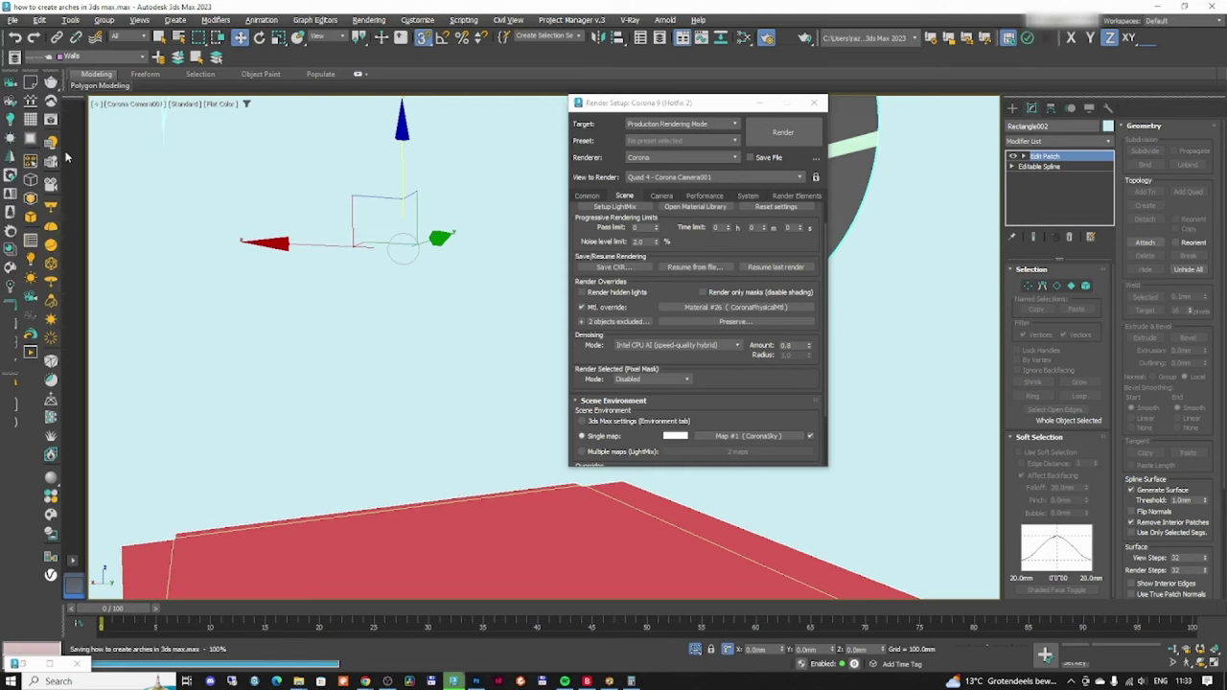
{"action": "left_click", "coordinate": [9, 318]}
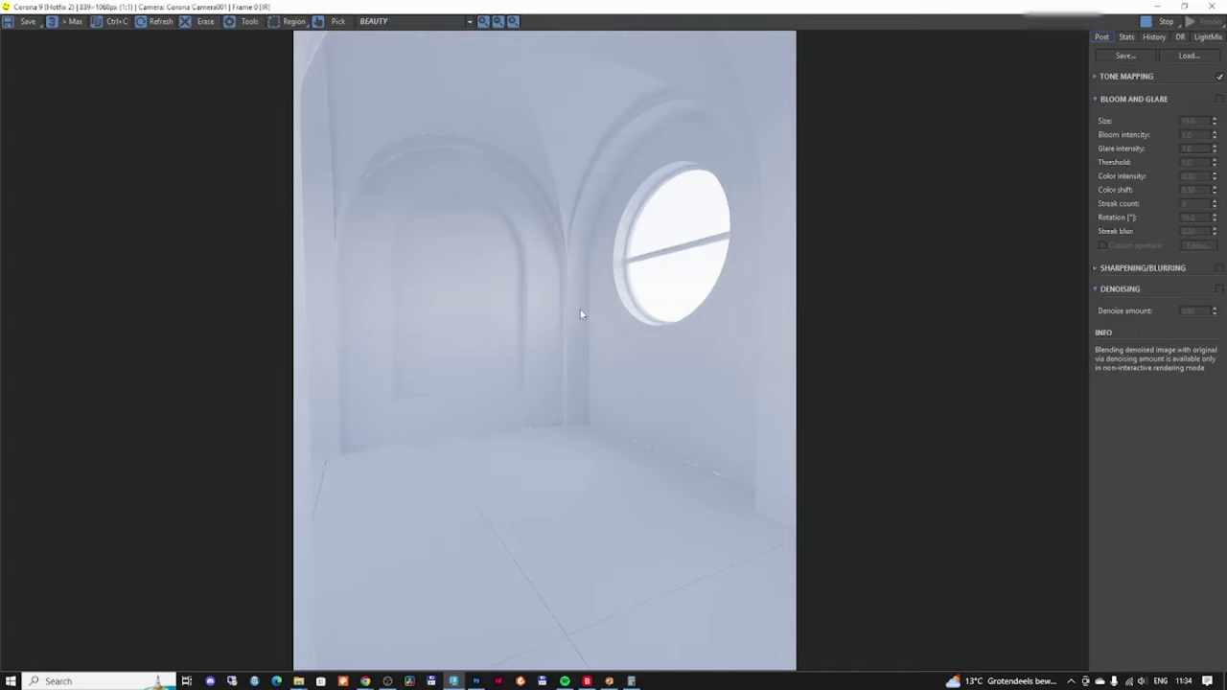
{"action": "scroll", "coordinate": [556, 195], "scroll_direction": "up", "scroll_amount": 2}
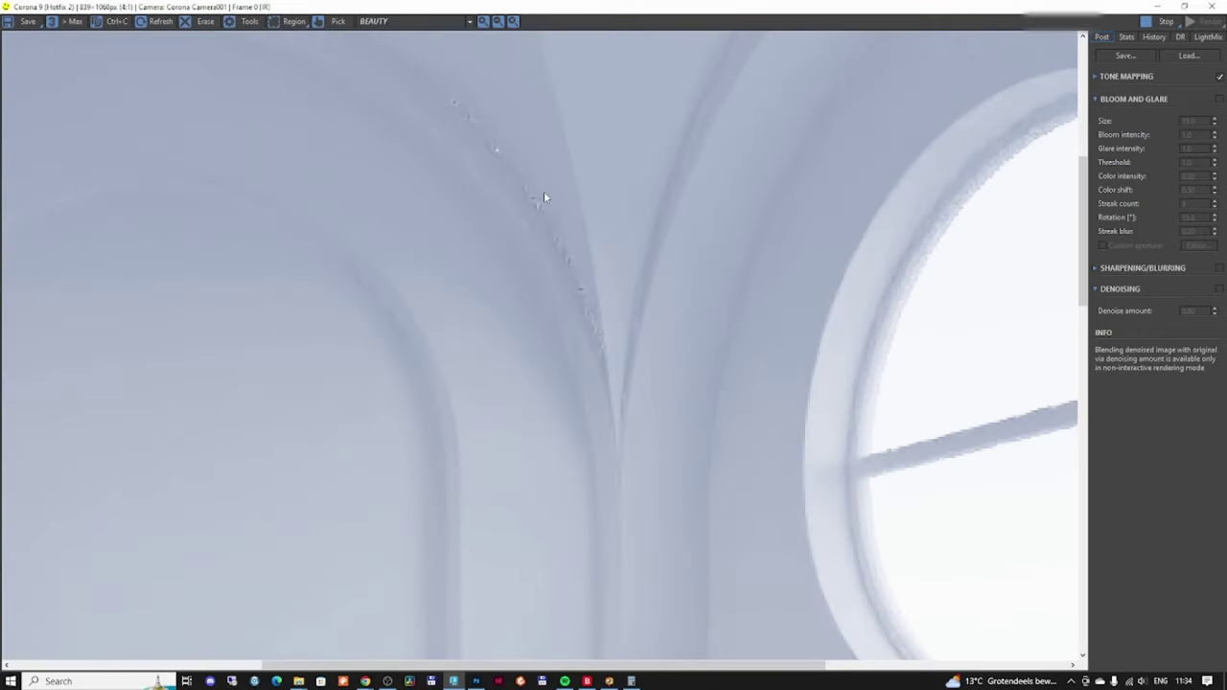
{"action": "scroll", "coordinate": [544, 215], "scroll_direction": "down", "scroll_amount": 1}
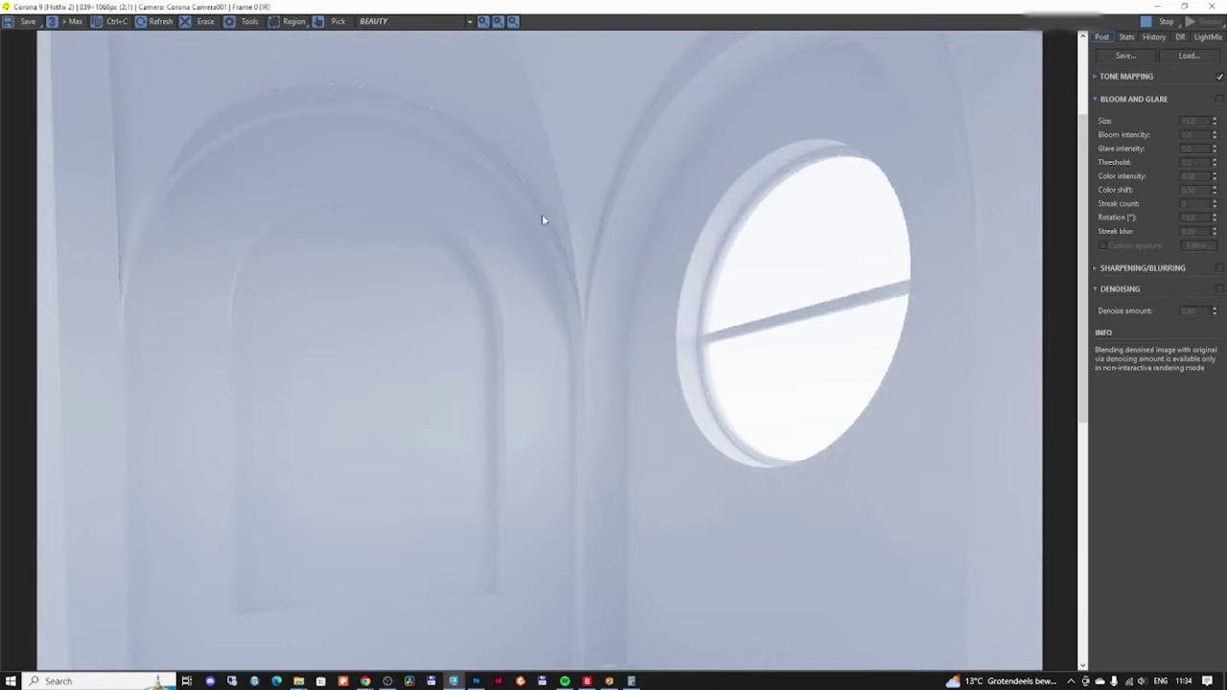
{"action": "scroll", "coordinate": [540, 221], "scroll_direction": "down", "scroll_amount": 1}
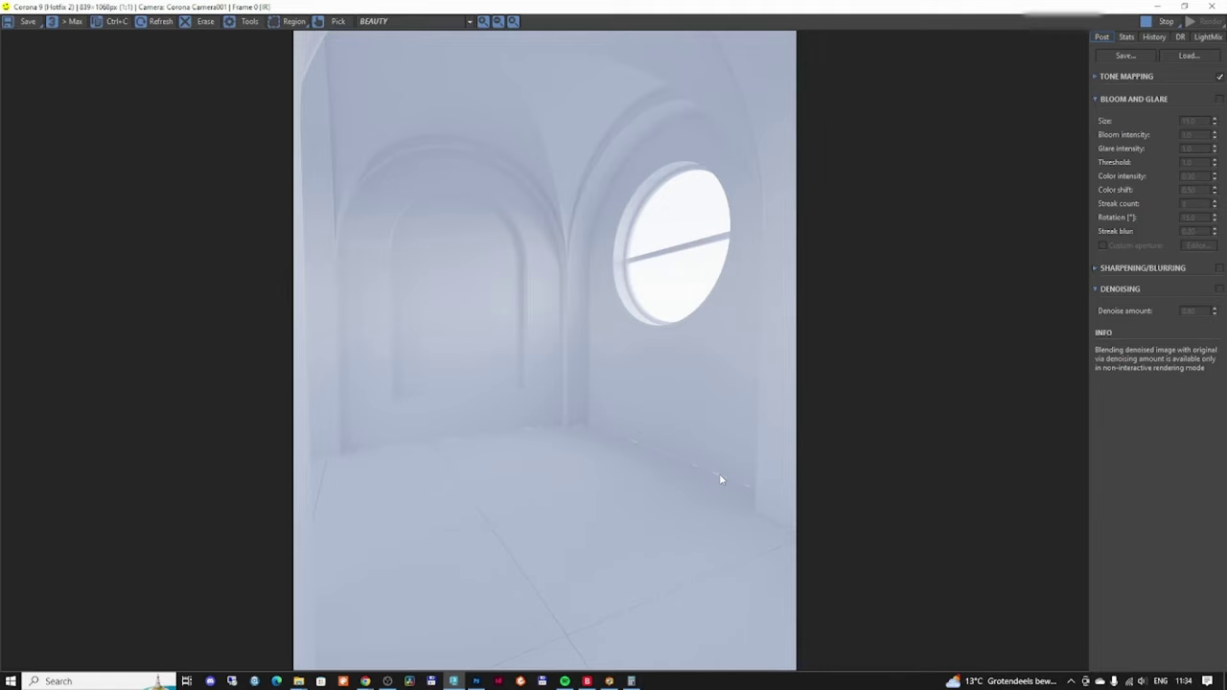
- Set the outer amount of the floor's Shell modifier to 20 mm
{"action": "double_click", "coordinate": [803, 13]}
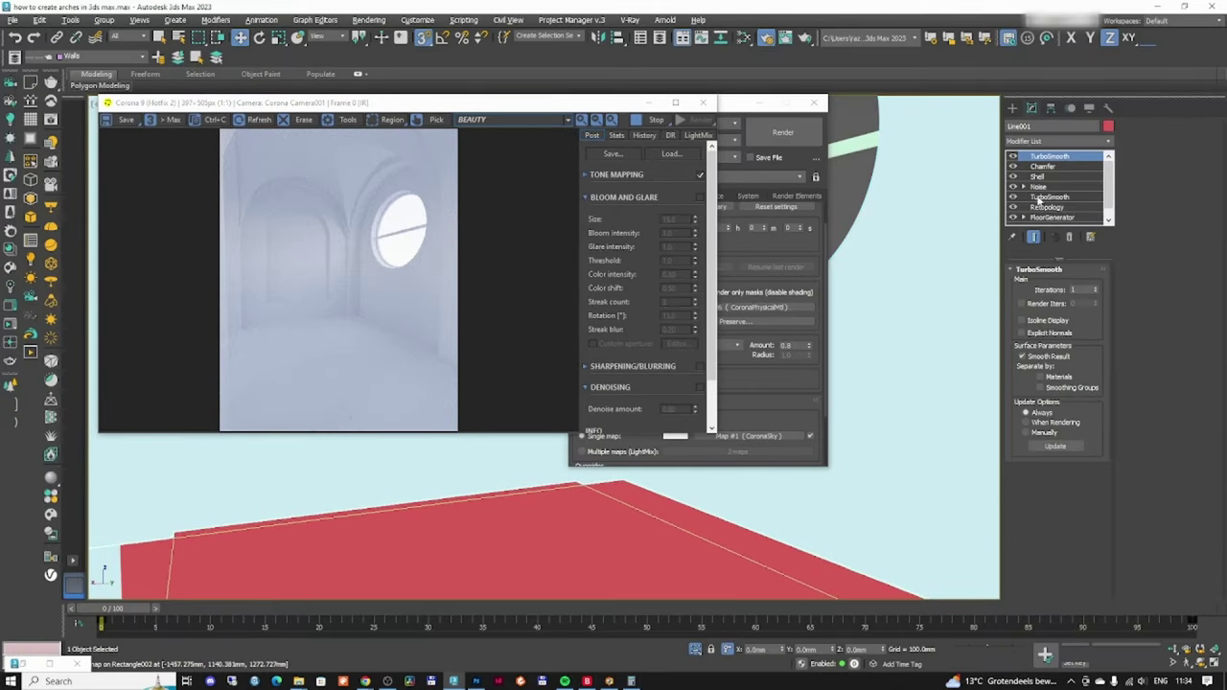
{"action": "left_click", "coordinate": [1038, 177]}
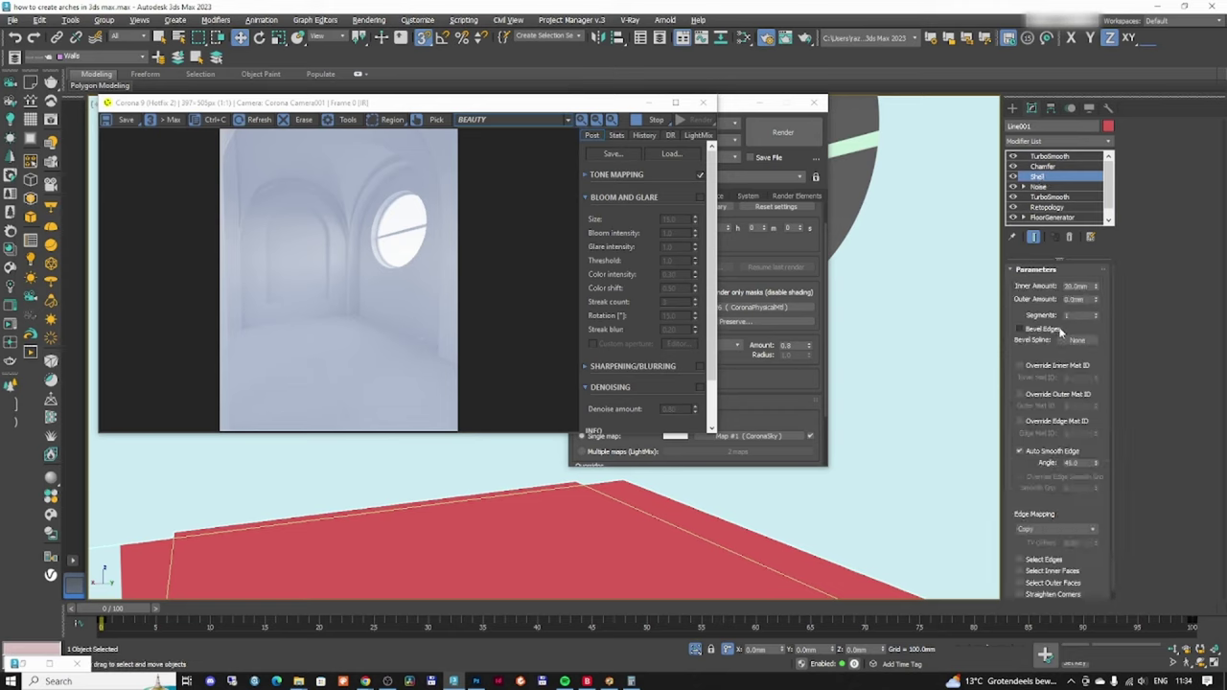
{"action": "double_click", "coordinate": [1075, 299]}
{"action": "type", "text": "20"}
{"action": "key", "text": "Return"}
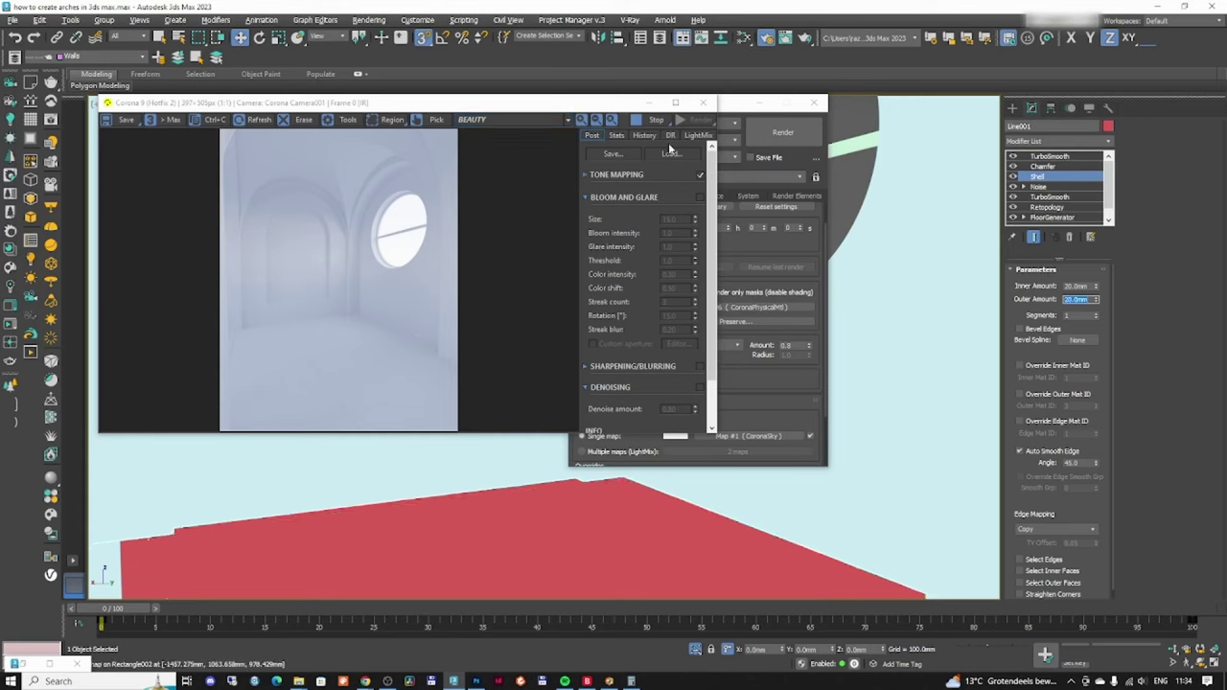
- Move the render window aside and add a Shell modifier to the wall object Rectangle002
{"action": "left_click_drag", "start_coordinate": [610, 106], "coordinate": [742, 221]}
{"action": "left_click", "coordinate": [497, 134]}
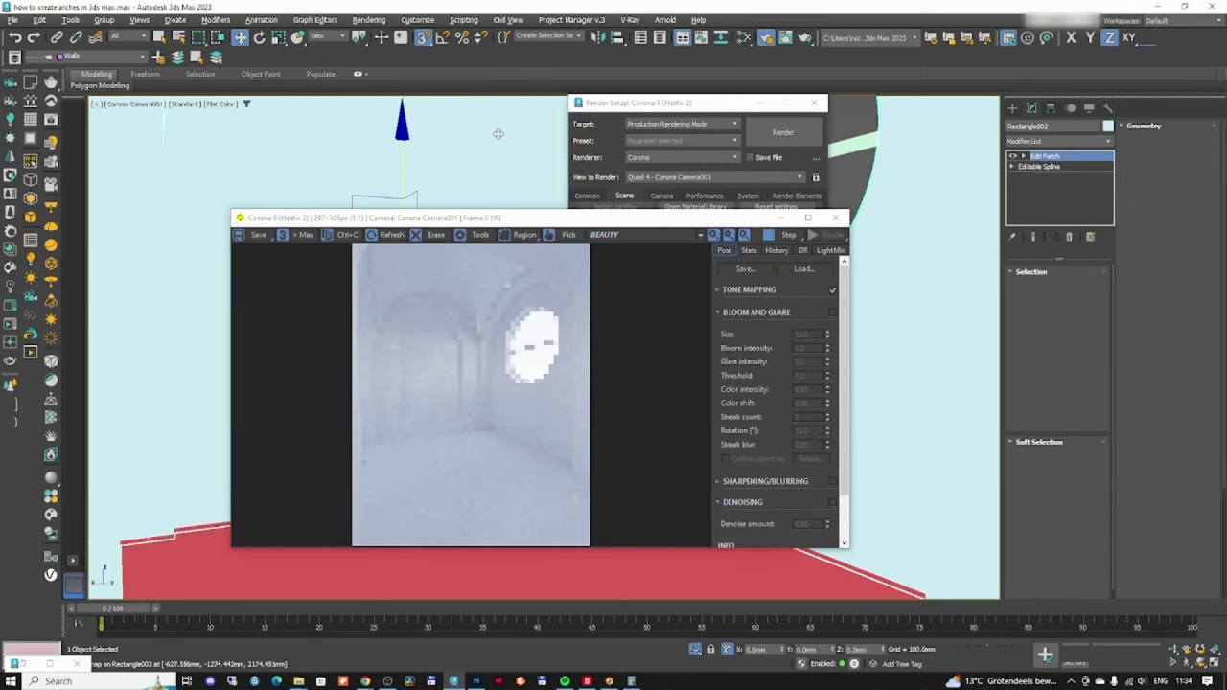
{"action": "left_click", "coordinate": [1031, 141]}
{"action": "type", "text": "sh"}
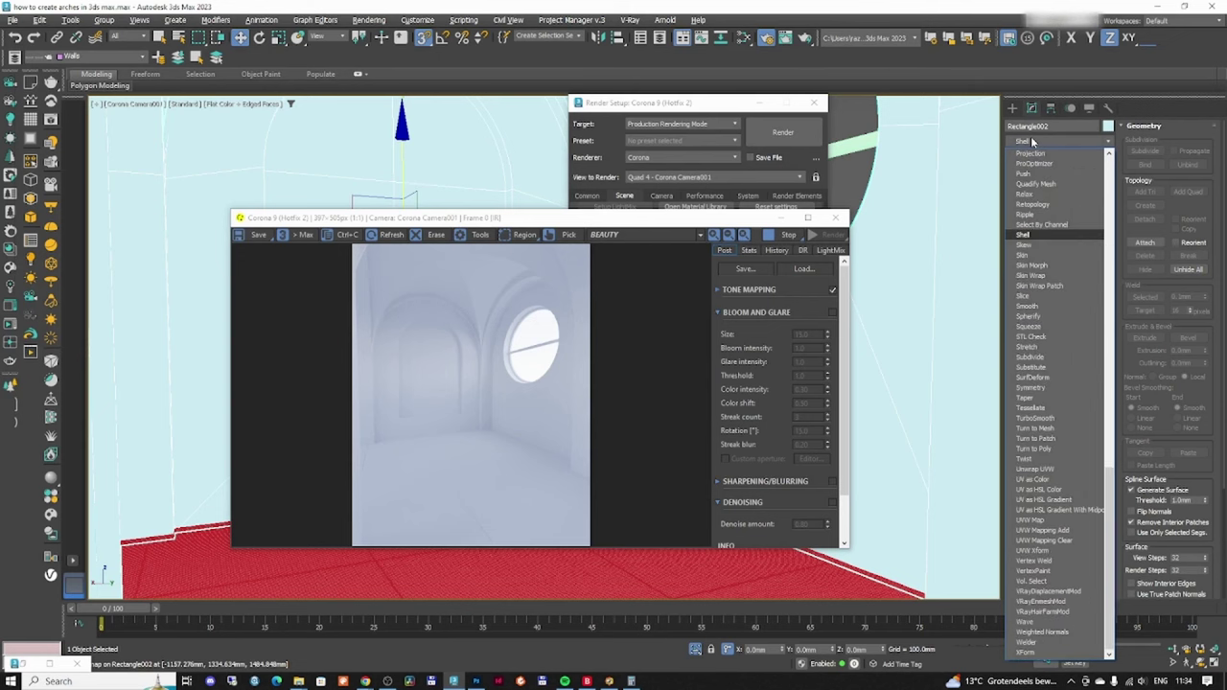
{"action": "key", "text": "Return"}
- Set the wall Shell's inner amount to 0 mm and its outer amount to 10 mm
{"action": "double_click", "coordinate": [1086, 299]}
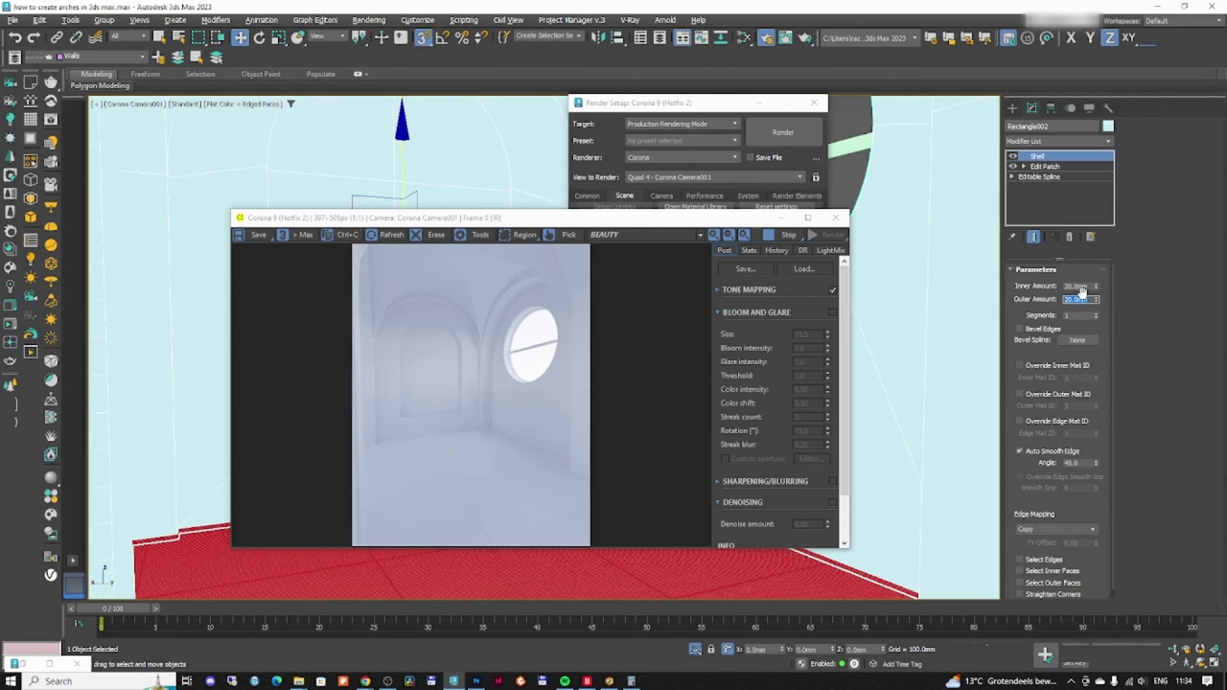
{"action": "type", "text": "0"}
{"action": "key", "text": "Return"}
{"action": "double_click", "coordinate": [1079, 287]}
{"action": "type", "text": "0"}
{"action": "key", "text": "Return"}
{"action": "double_click", "coordinate": [1086, 299]}
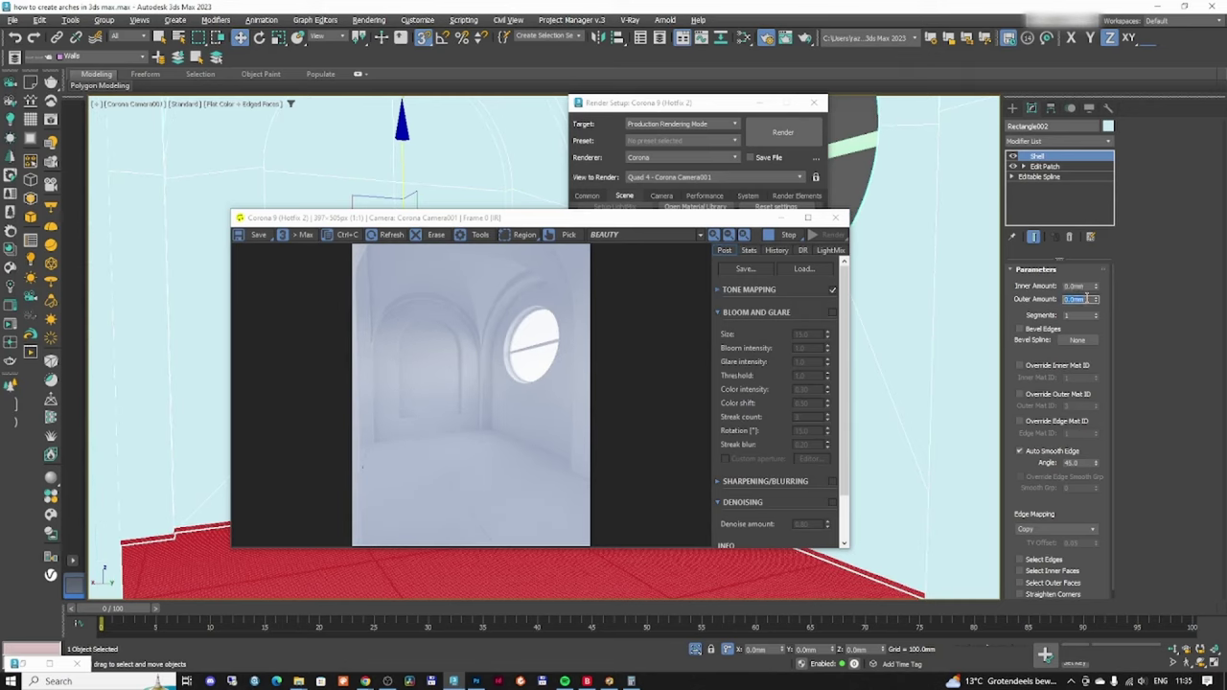
{"action": "type", "text": "10"}
{"action": "key", "text": "Return"}
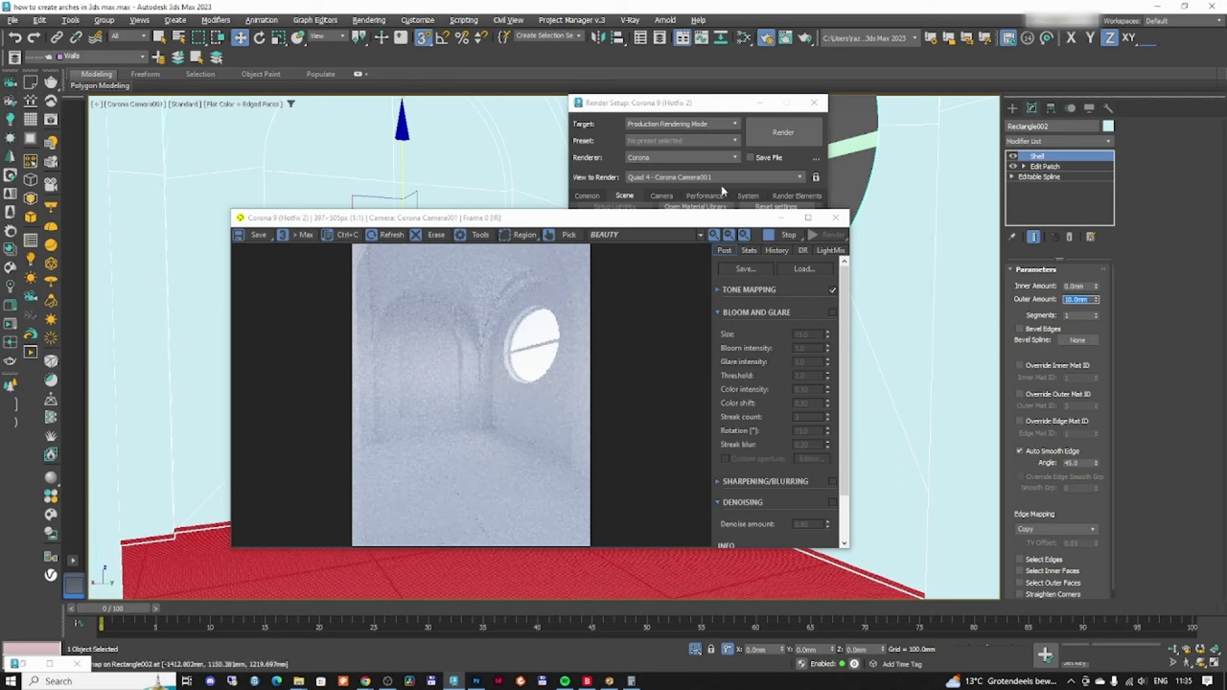
- Copy the wall's Shell modifier onto Arc002, above its Edit Patch modifier, and inspect the arches in the render
{"action": "right_click", "coordinate": [1042, 156]}
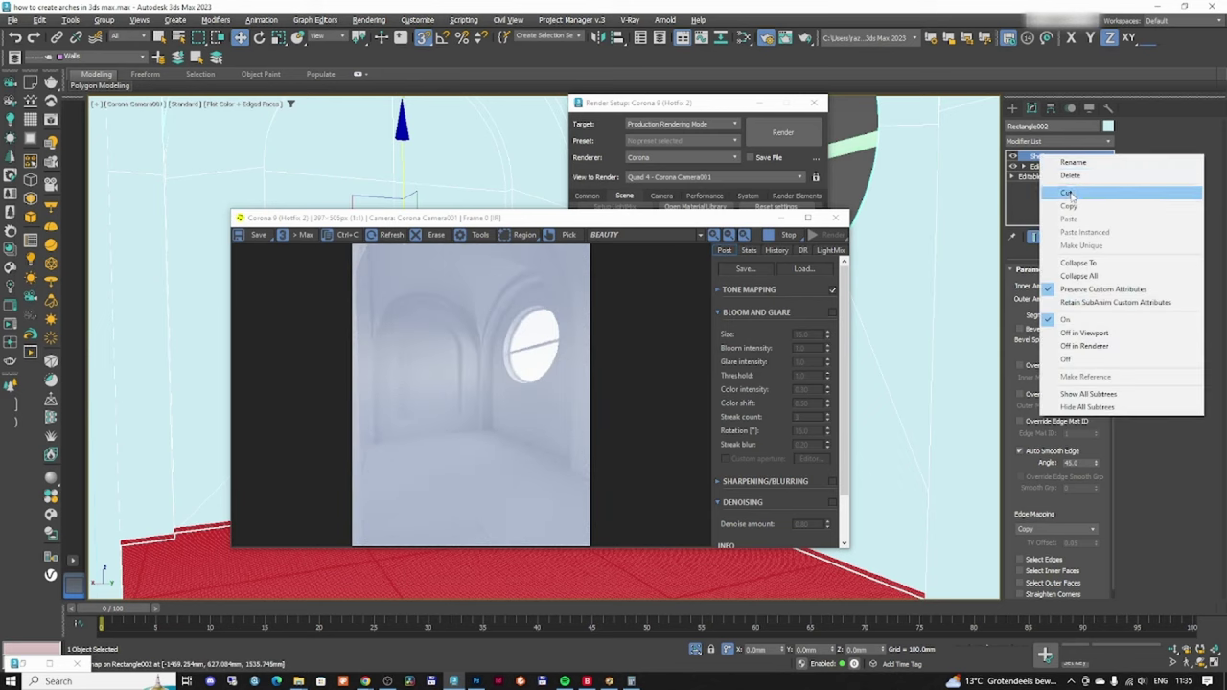
{"action": "left_click", "coordinate": [1071, 207]}
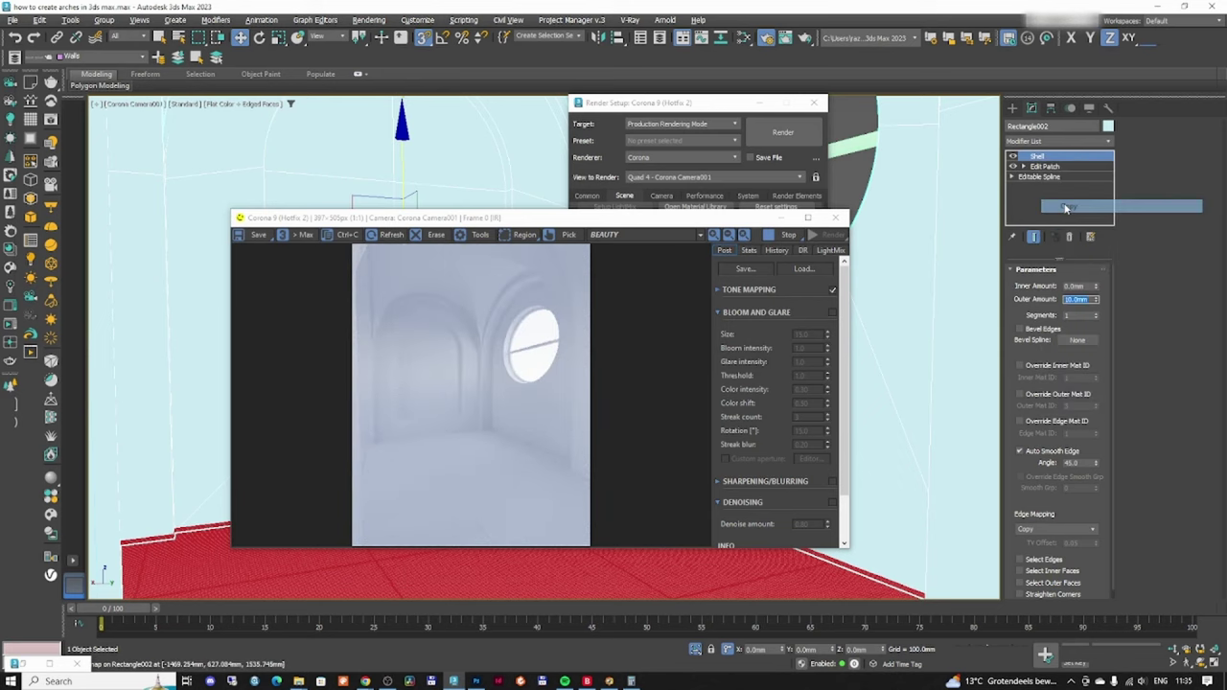
{"action": "key", "text": "shift+f"}
{"action": "left_click", "coordinate": [498, 173]}
{"action": "right_click", "coordinate": [1063, 157]}
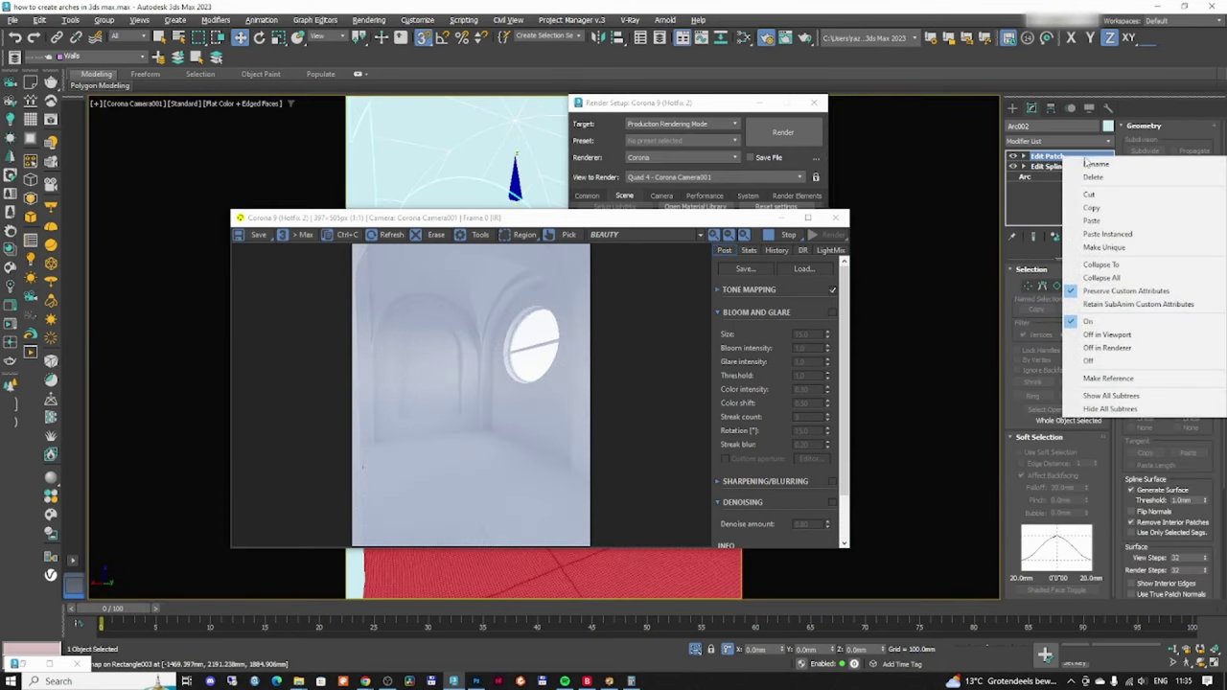
{"action": "left_click", "coordinate": [1092, 221]}
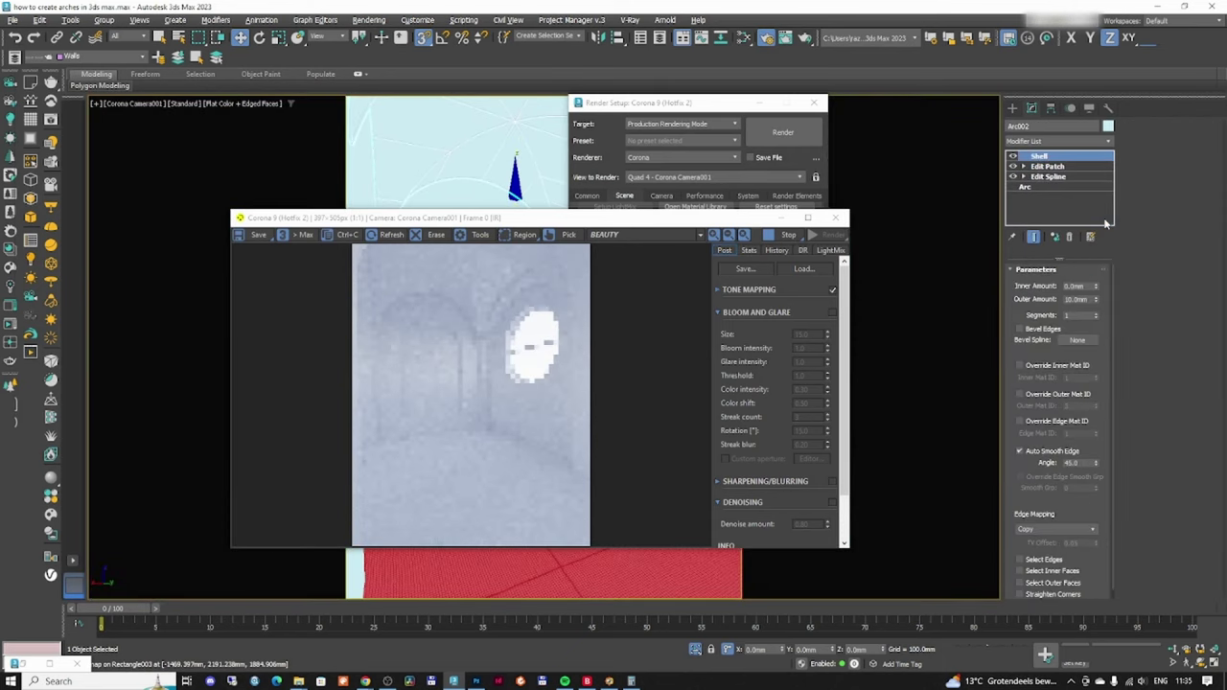
{"action": "scroll", "coordinate": [465, 322], "scroll_direction": "up", "scroll_amount": 2}
{"action": "scroll", "coordinate": [474, 334], "scroll_direction": "up", "scroll_amount": 1}
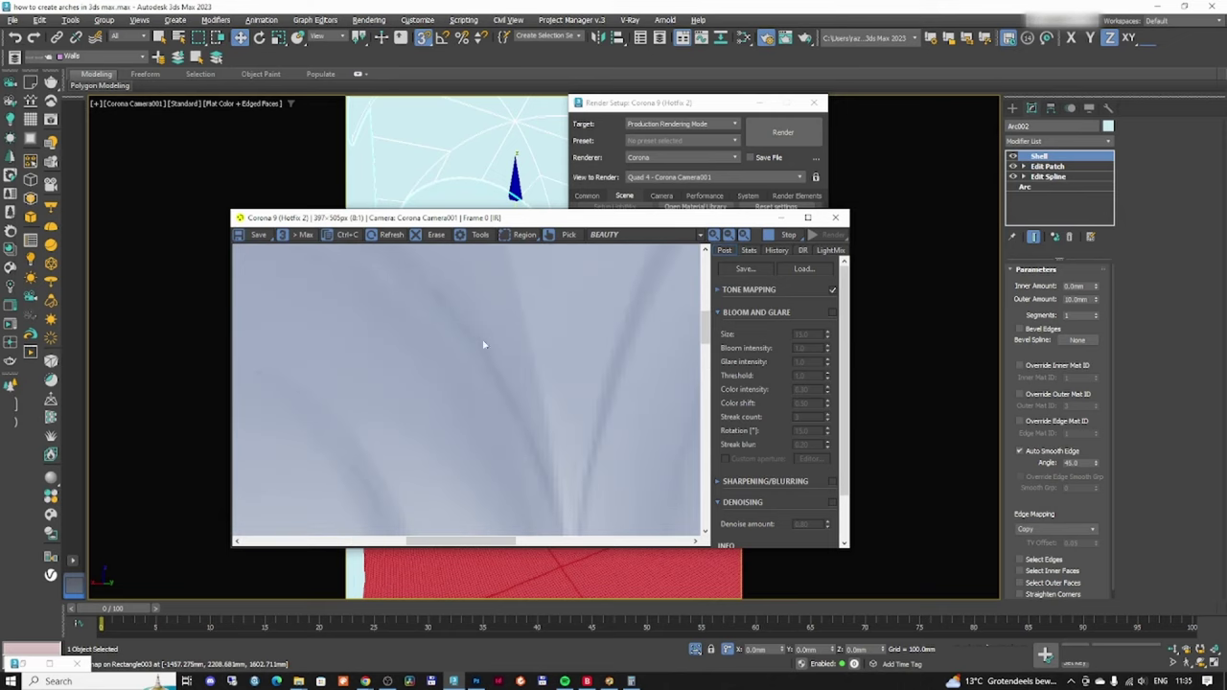
{"action": "scroll", "coordinate": [505, 359], "scroll_direction": "down", "scroll_amount": 3}
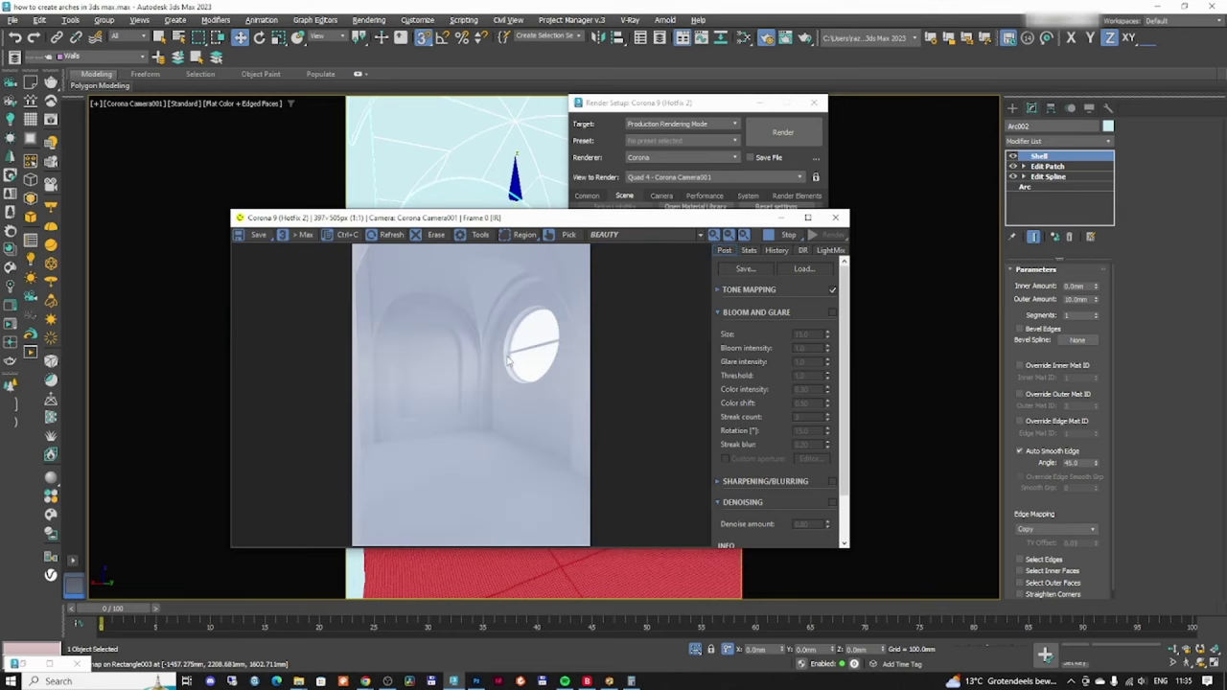
{"action": "scroll", "coordinate": [478, 377], "scroll_direction": "up", "scroll_amount": 1}
{"action": "scroll", "coordinate": [477, 377], "scroll_direction": "down", "scroll_amount": 1}
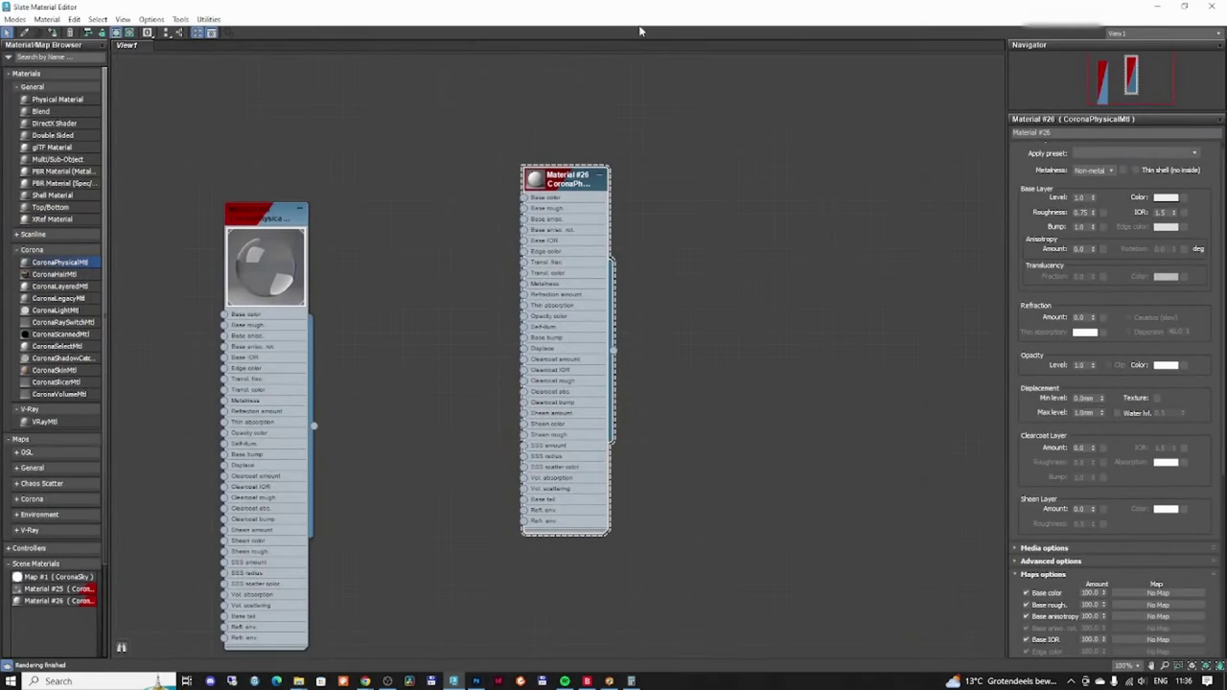
- Place the environment's CoronaSky map in the Slate Material Editor as an instance and open its parameters
{"action": "double_click", "coordinate": [652, 9]}
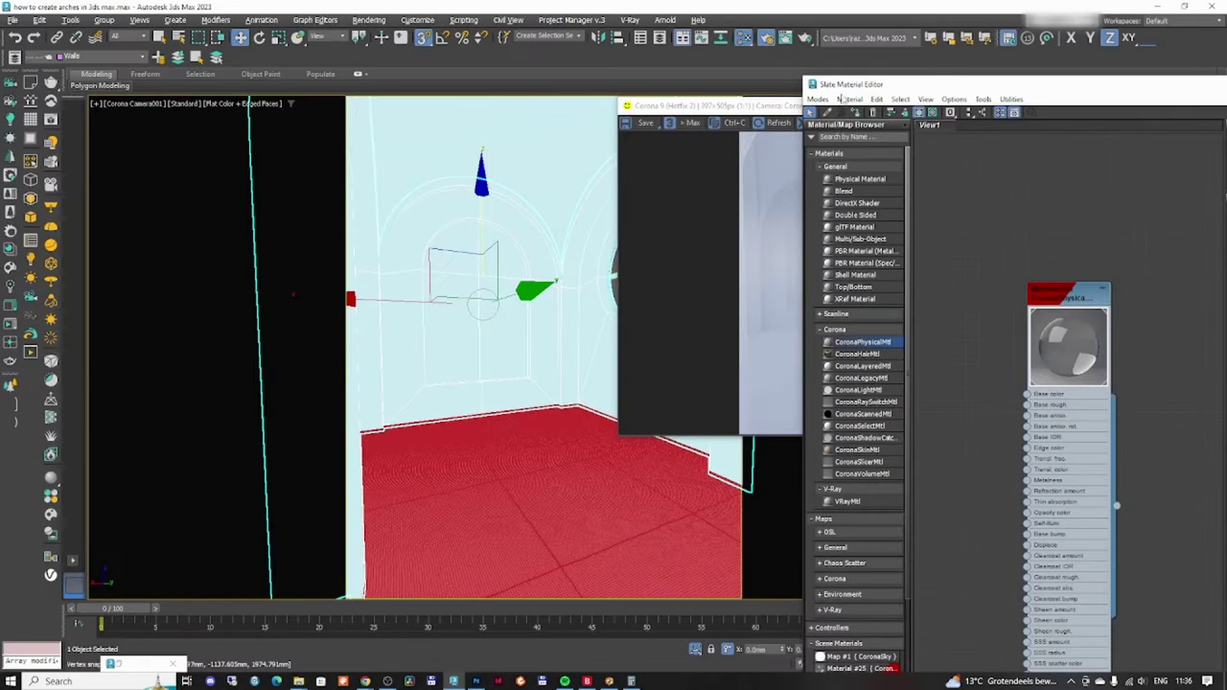
{"action": "key", "text": "F10"}
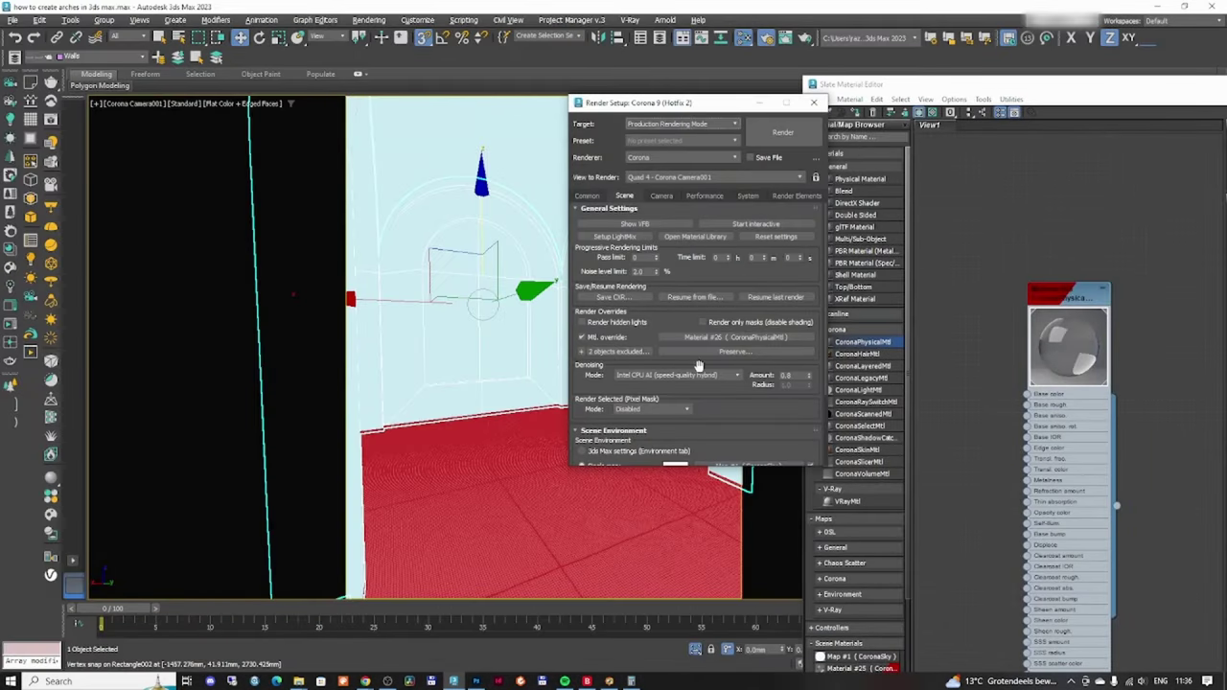
{"action": "left_click_drag", "start_coordinate": [682, 324], "coordinate": [682, 161]}
{"action": "left_click_drag", "start_coordinate": [748, 371], "coordinate": [993, 173]}
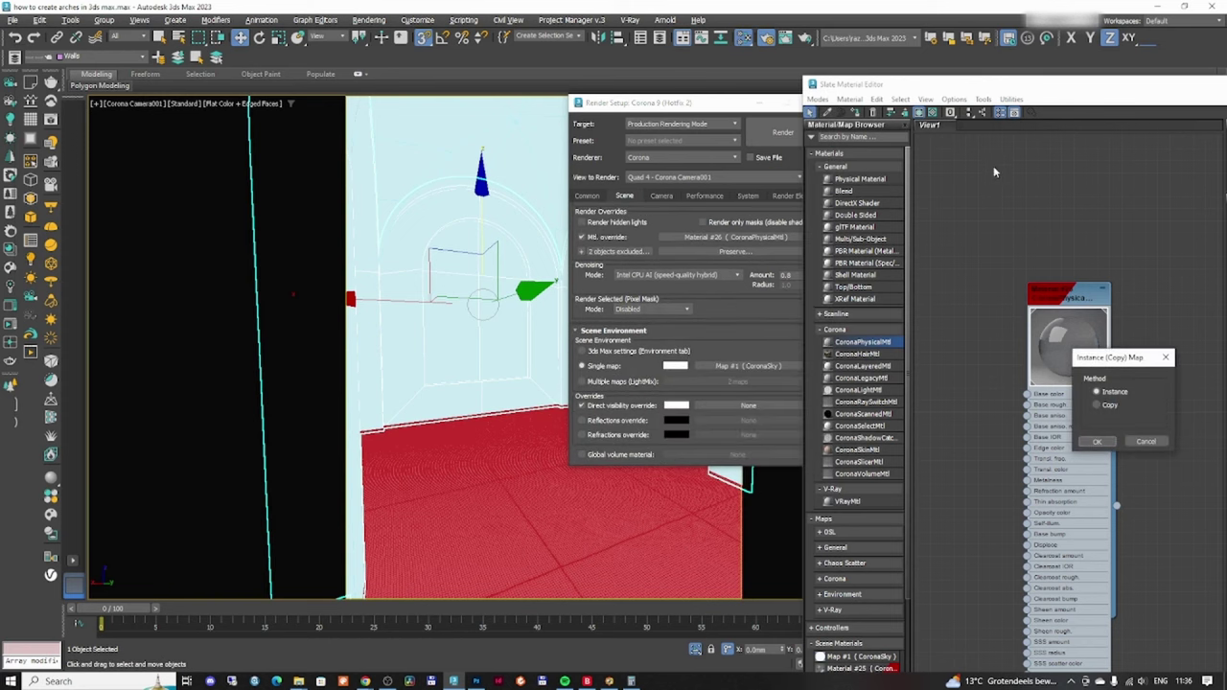
{"action": "left_click", "coordinate": [1098, 442]}
{"action": "double_click", "coordinate": [1018, 186]}
- Enable clouds on the CoronaSky map and bring back the render window at full size
{"action": "left_click_drag", "start_coordinate": [1124, 84], "coordinate": [743, 2]}
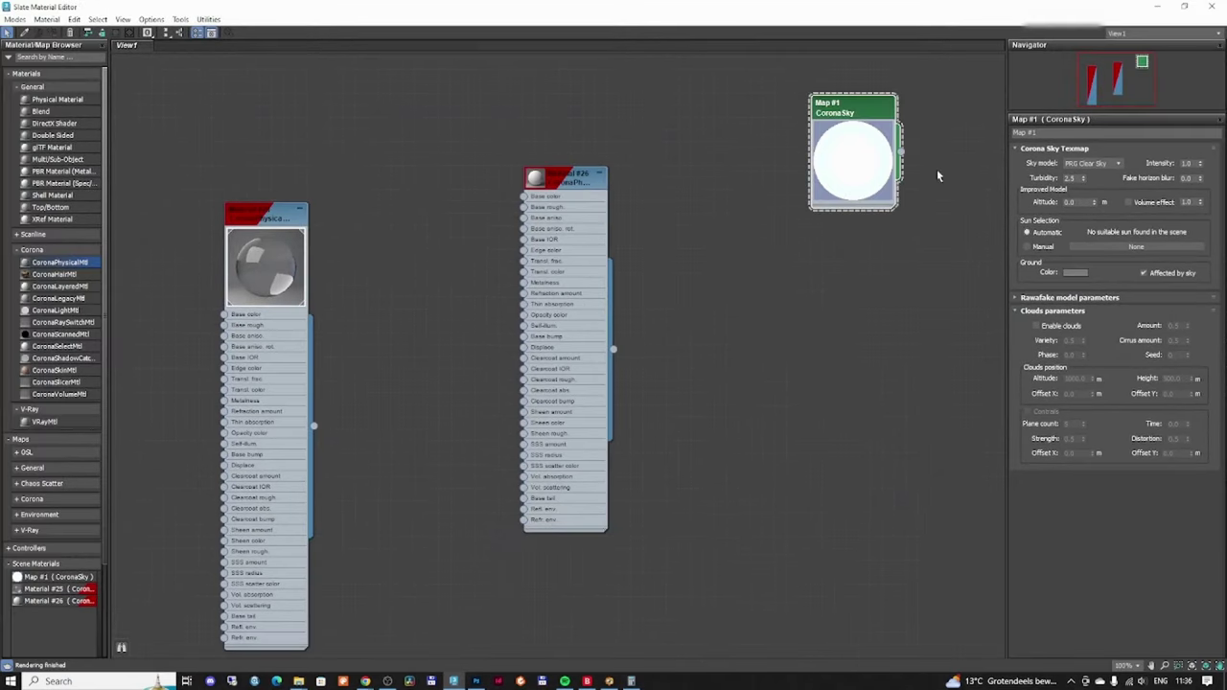
{"action": "left_click", "coordinate": [1069, 327]}
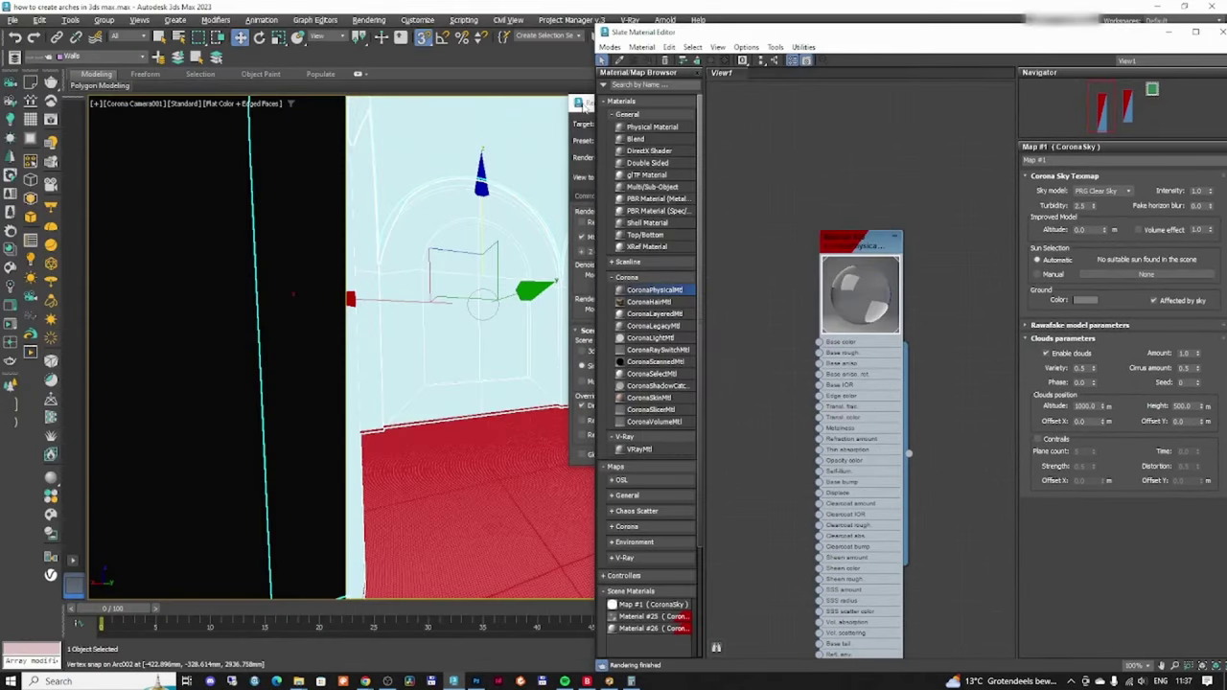
{"action": "left_click", "coordinate": [12, 304]}
{"action": "left_click", "coordinate": [954, 110]}
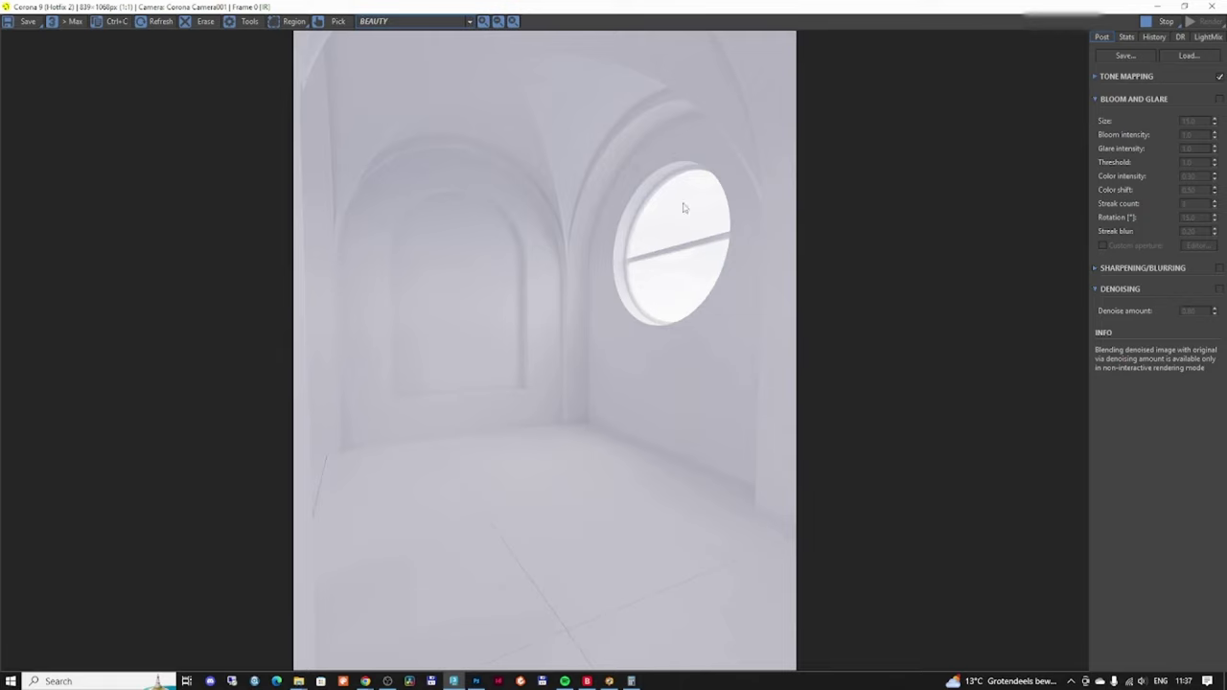
- Darken the render's simple exposure to -3.586 to view the sky clouds and raise it again to -0.090
{"action": "left_click", "coordinate": [1096, 76]}
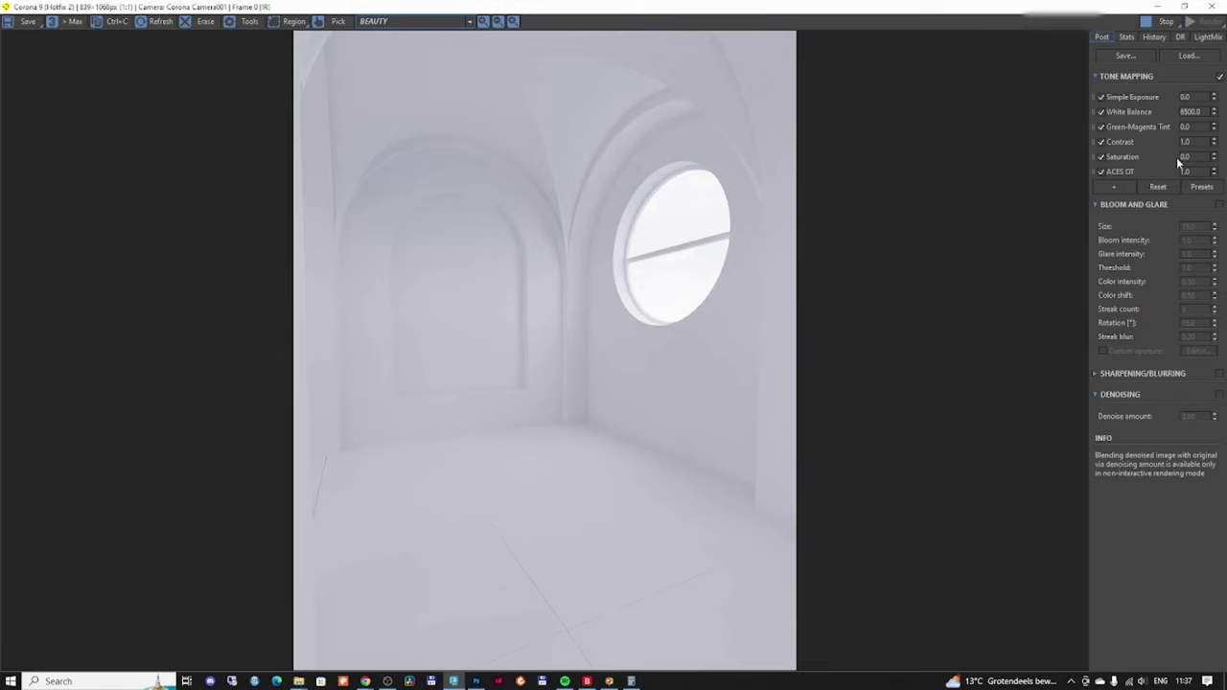
{"action": "left_click_drag", "start_coordinate": [1216, 96], "coordinate": [1005, 438]}
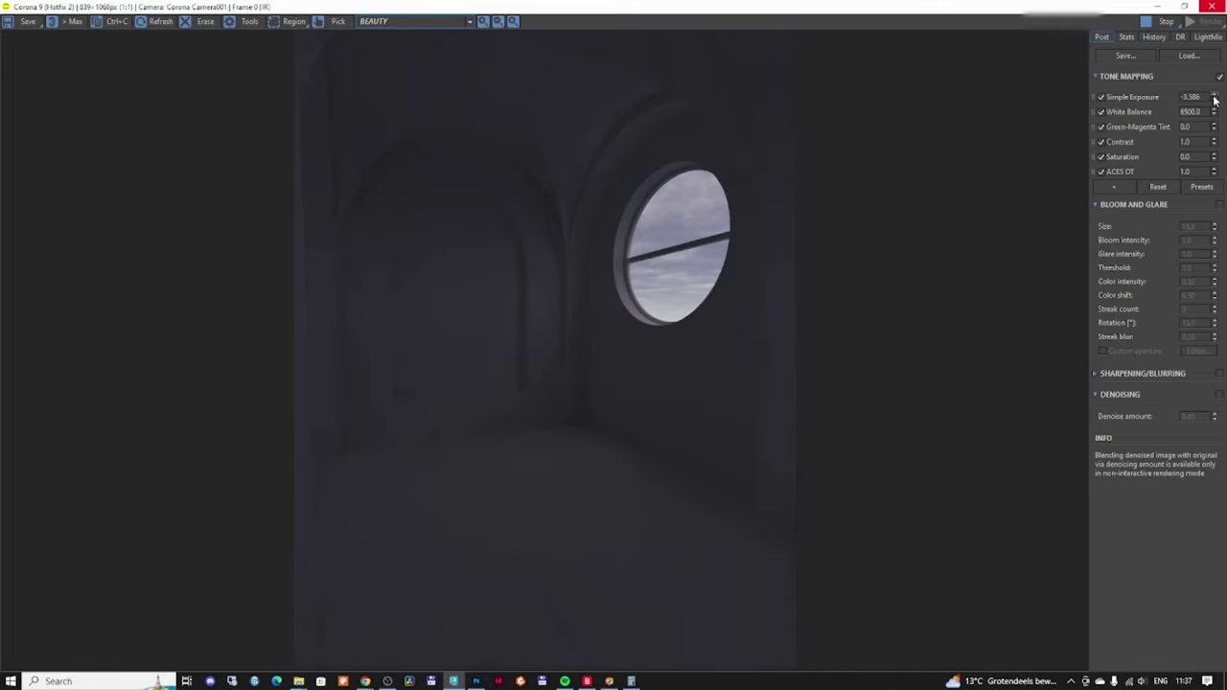
{"action": "left_click_drag", "start_coordinate": [1215, 98], "coordinate": [1141, 116]}
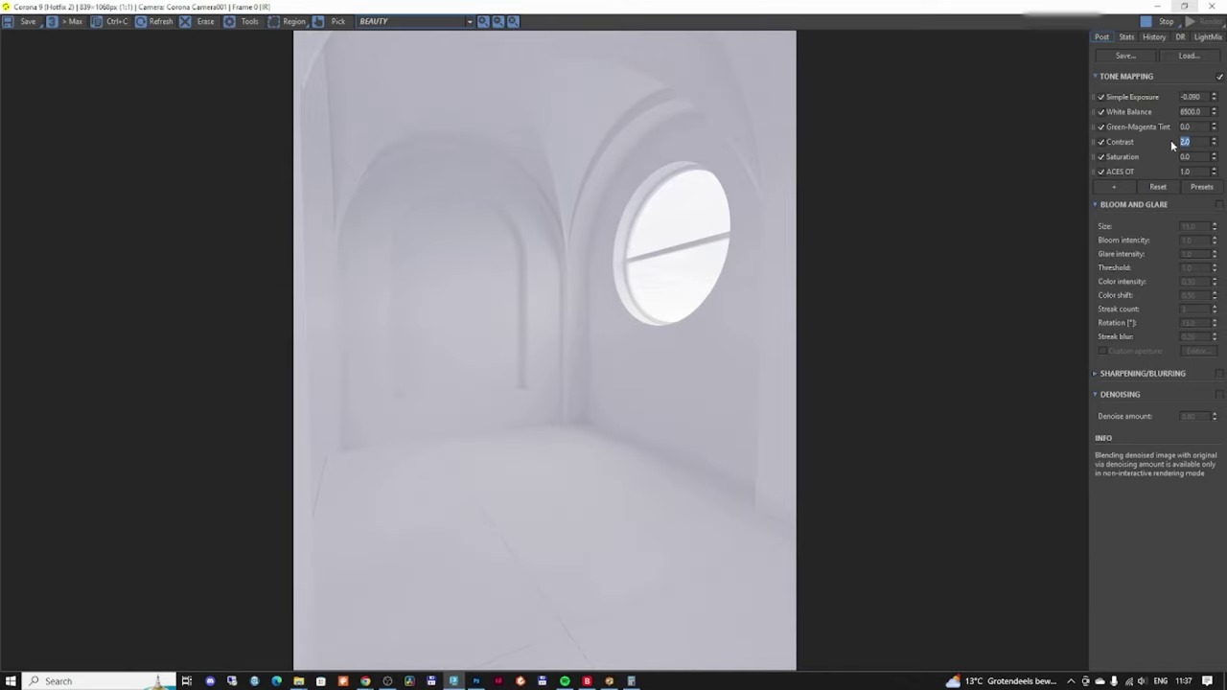
- Set the tone mapping contrast to 3 and disable the ACES OT operator
{"action": "type", "text": "3"}
{"action": "key", "text": "Return"}
{"action": "left_click", "coordinate": [1102, 172]}
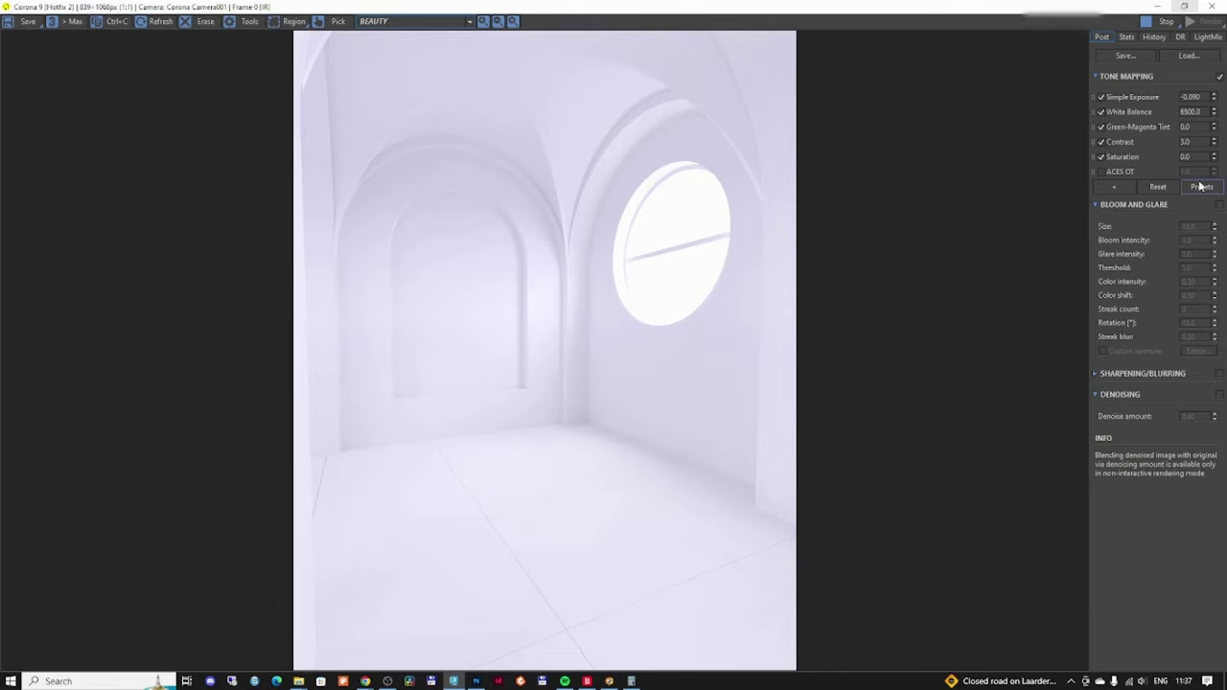
- Add Advanced Filmic Mapping, Filmic Mapping and Tone Curve operators to the tone mapping, checking the filmic operators' parameters
{"action": "left_click", "coordinate": [1114, 186]}
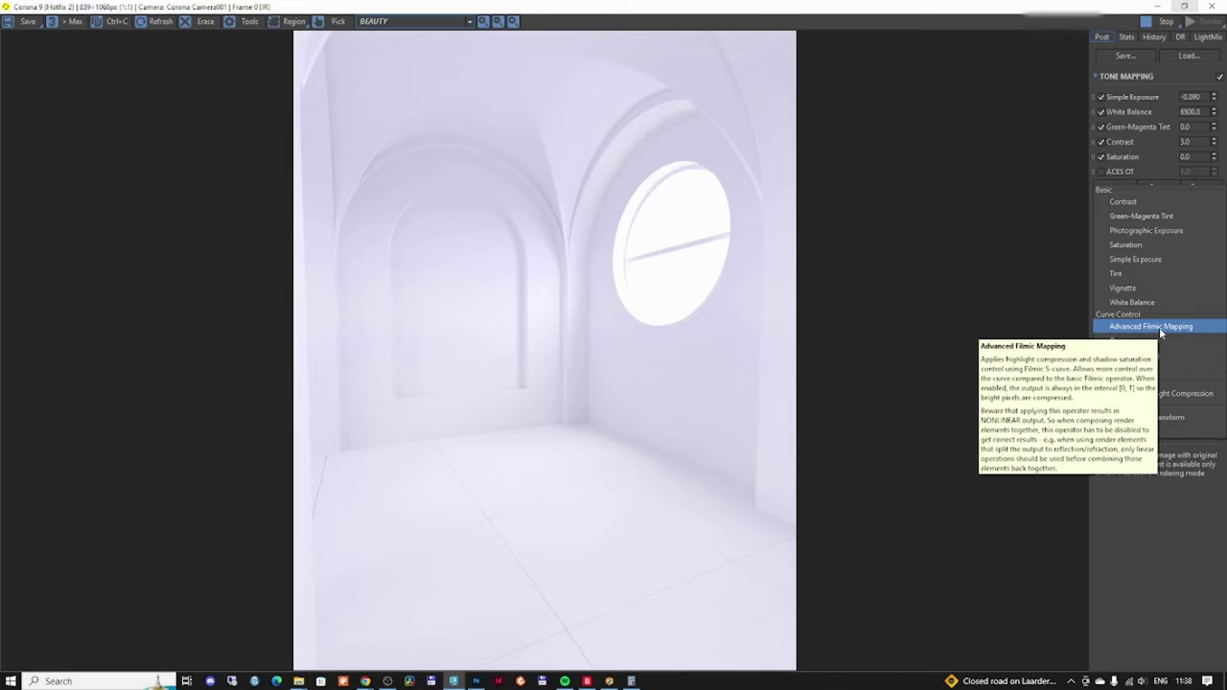
{"action": "left_click", "coordinate": [1151, 326]}
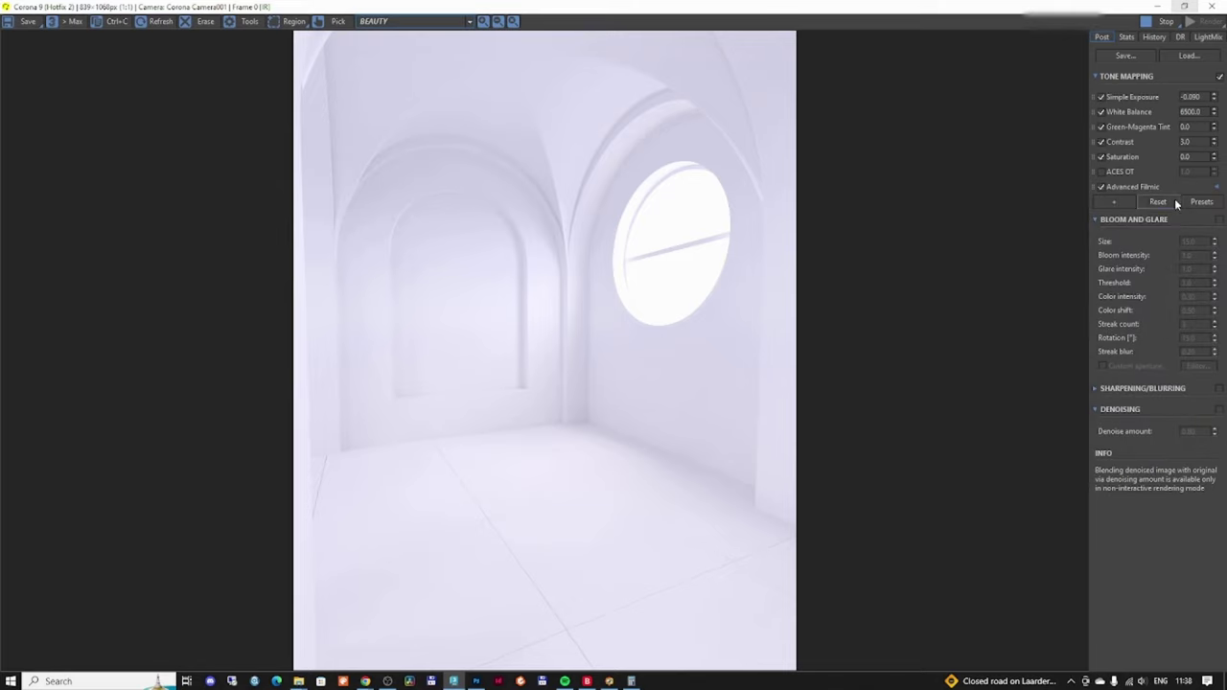
{"action": "left_click", "coordinate": [1216, 187]}
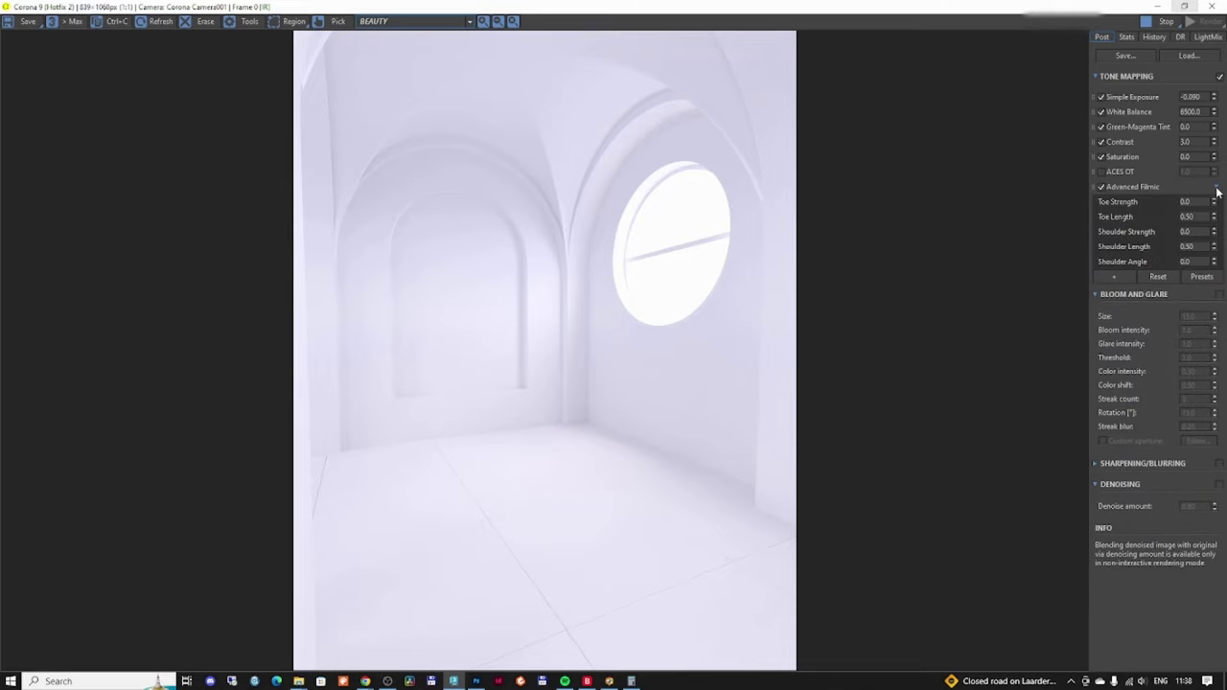
{"action": "left_click", "coordinate": [1216, 188]}
{"action": "left_click", "coordinate": [1112, 201]}
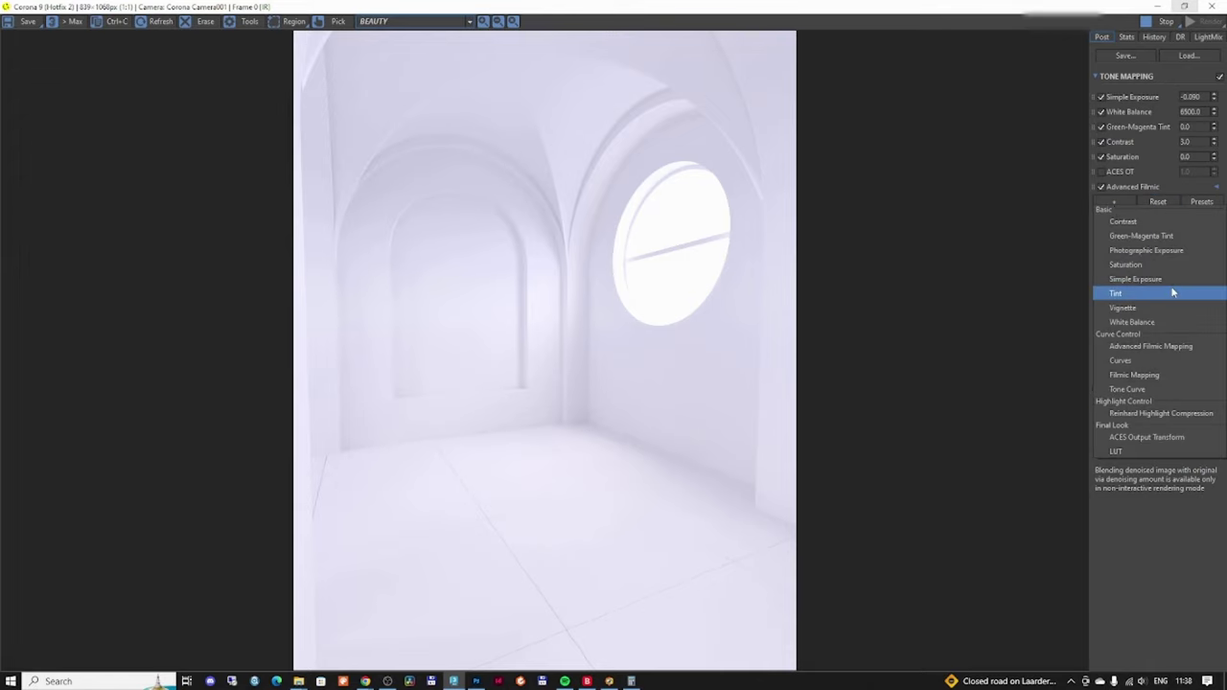
{"action": "left_click", "coordinate": [1135, 374]}
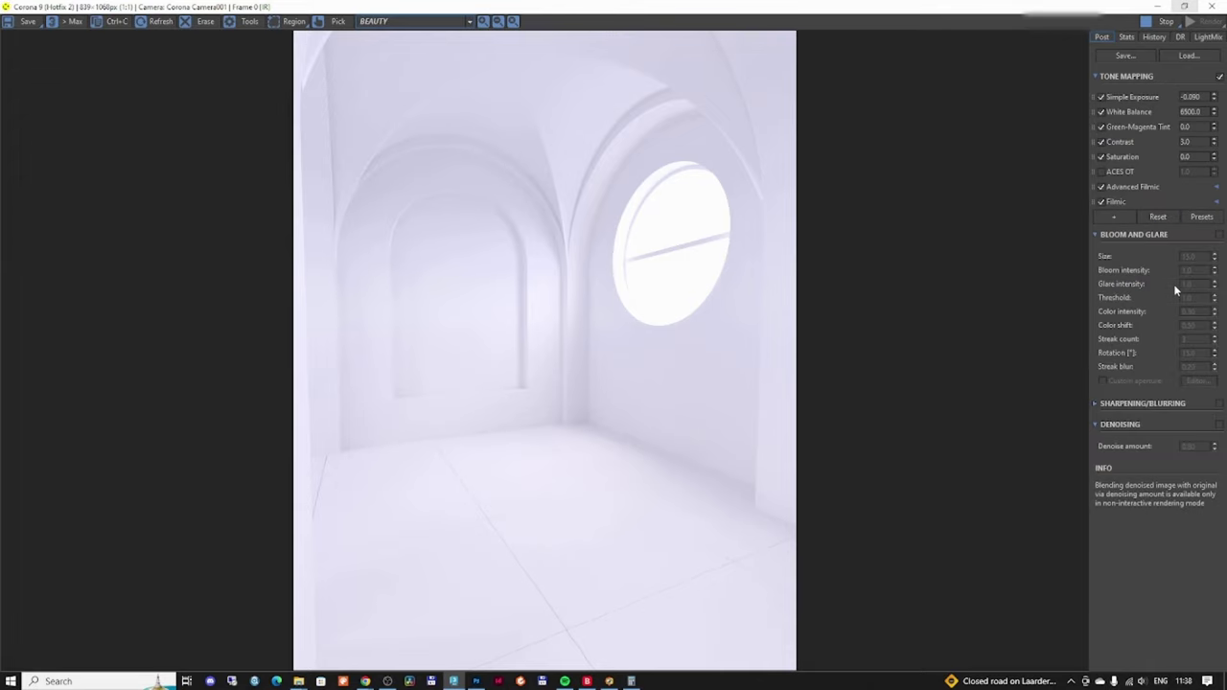
{"action": "left_click", "coordinate": [1215, 202]}
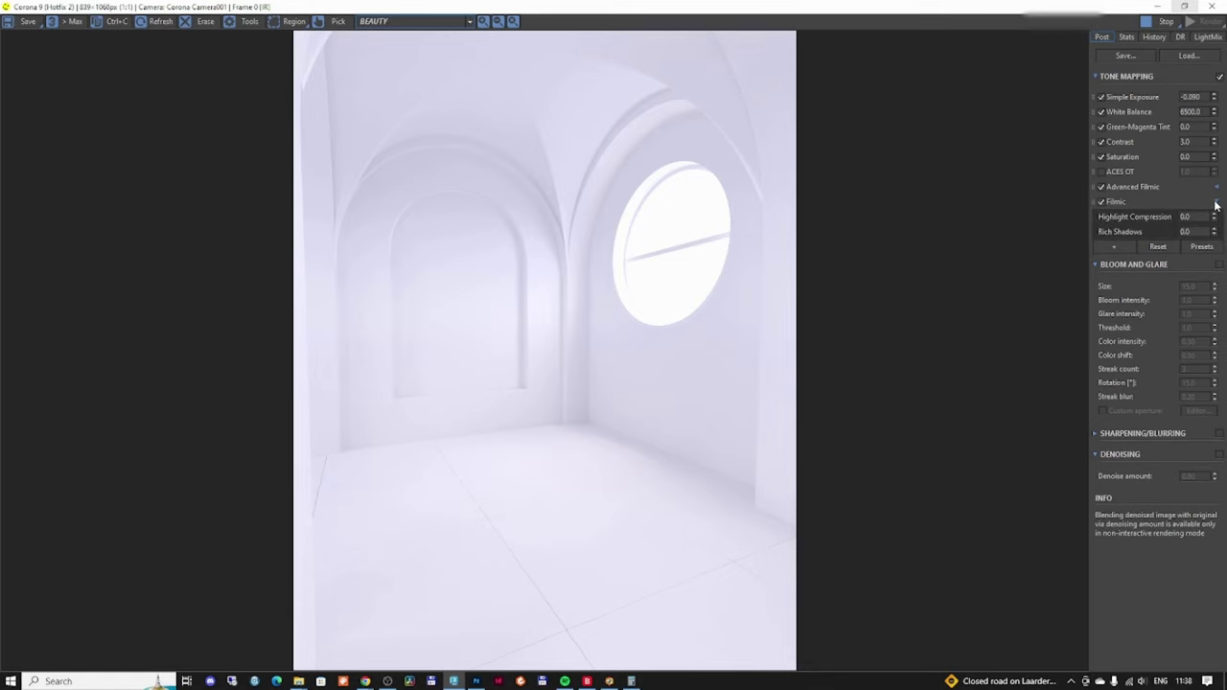
{"action": "left_click", "coordinate": [1215, 202]}
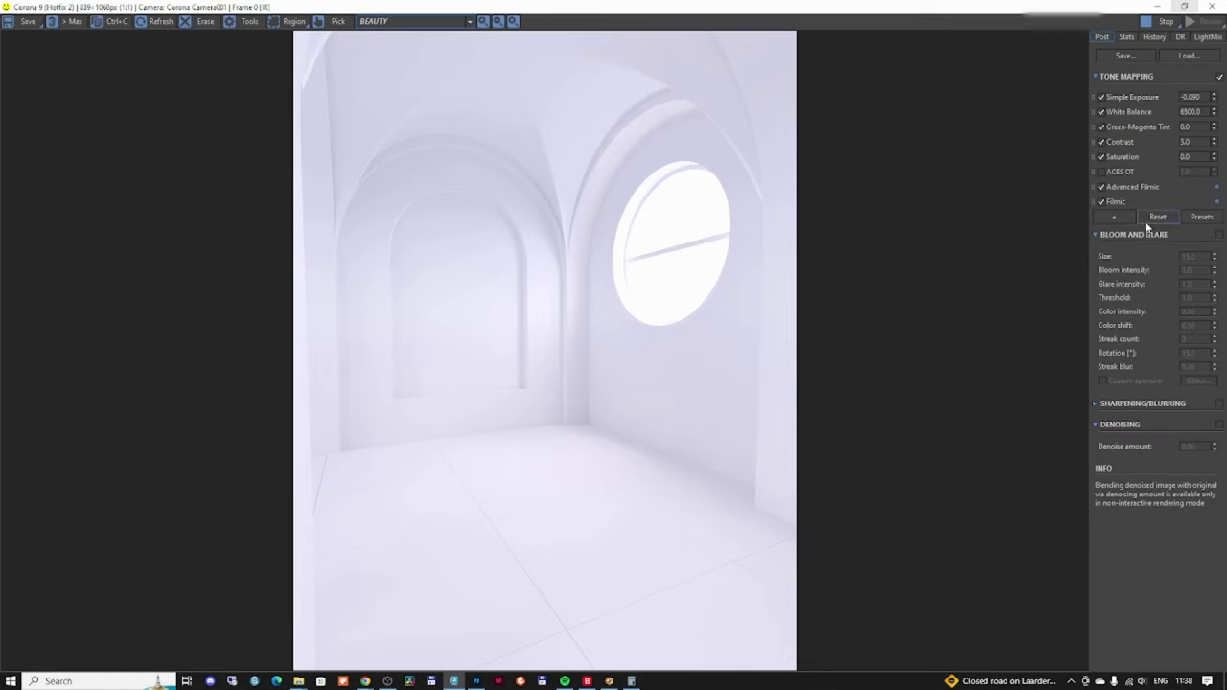
{"action": "left_click", "coordinate": [1113, 216]}
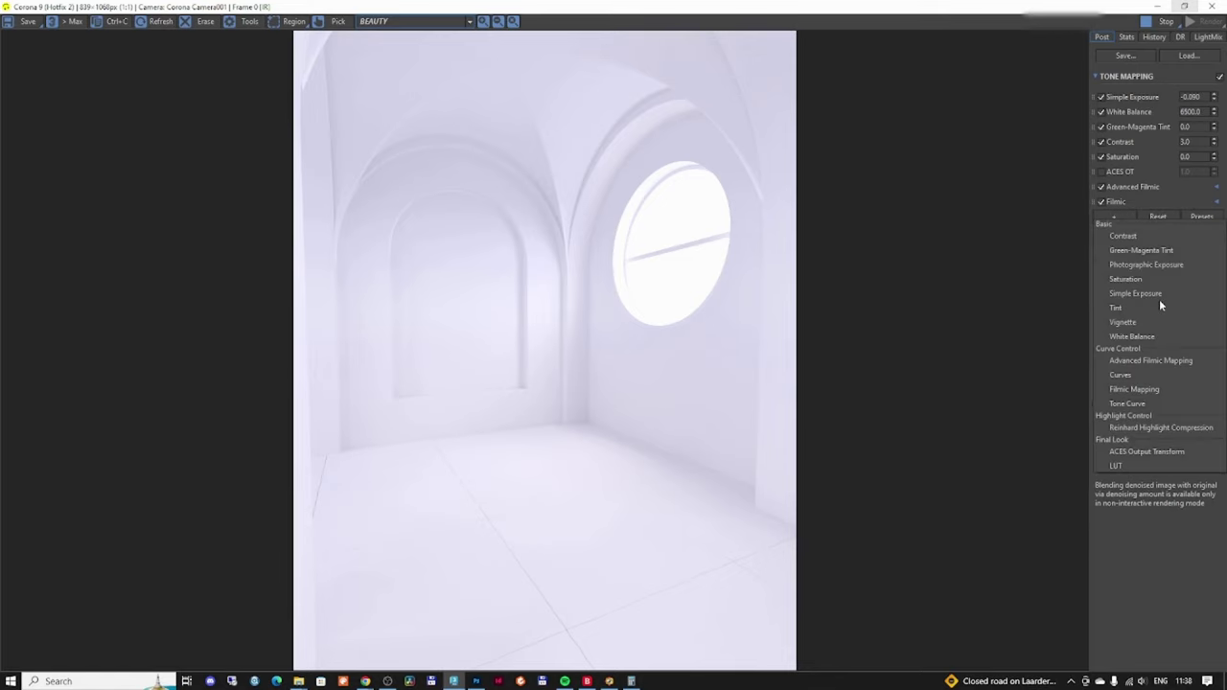
{"action": "left_click", "coordinate": [1156, 404]}
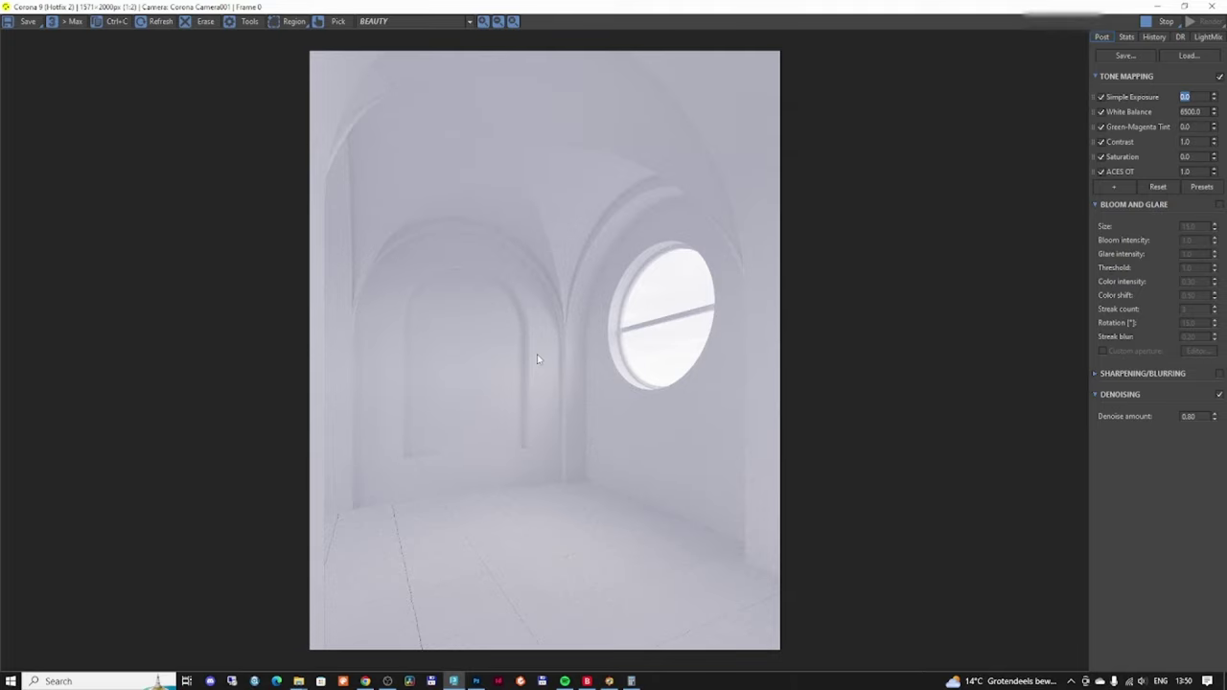
- Switch to the browser, look over the membership levels on the 3D CORNER Patreon page, and minimize it
{"action": "key", "text": "alt+Tab"}
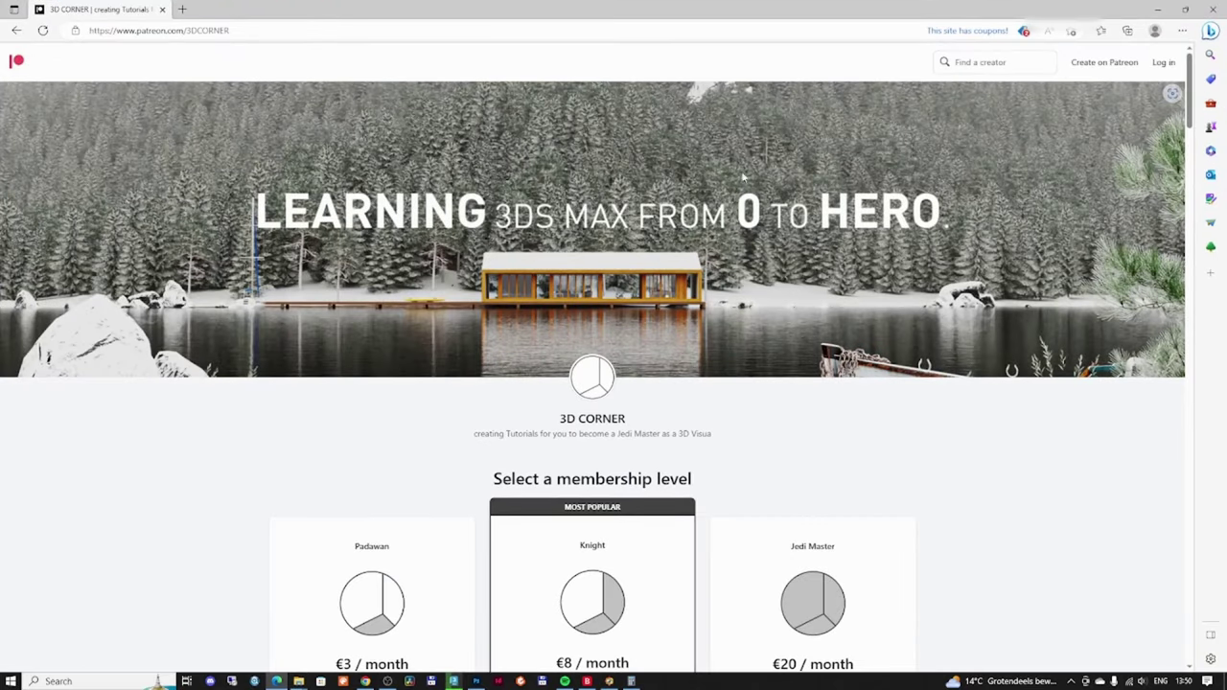
{"action": "scroll", "coordinate": [806, 408], "scroll_direction": "down", "scroll_amount": 1}
{"action": "scroll", "coordinate": [806, 409], "scroll_direction": "down", "scroll_amount": 2}
{"action": "scroll", "coordinate": [806, 409], "scroll_direction": "up", "scroll_amount": 1}
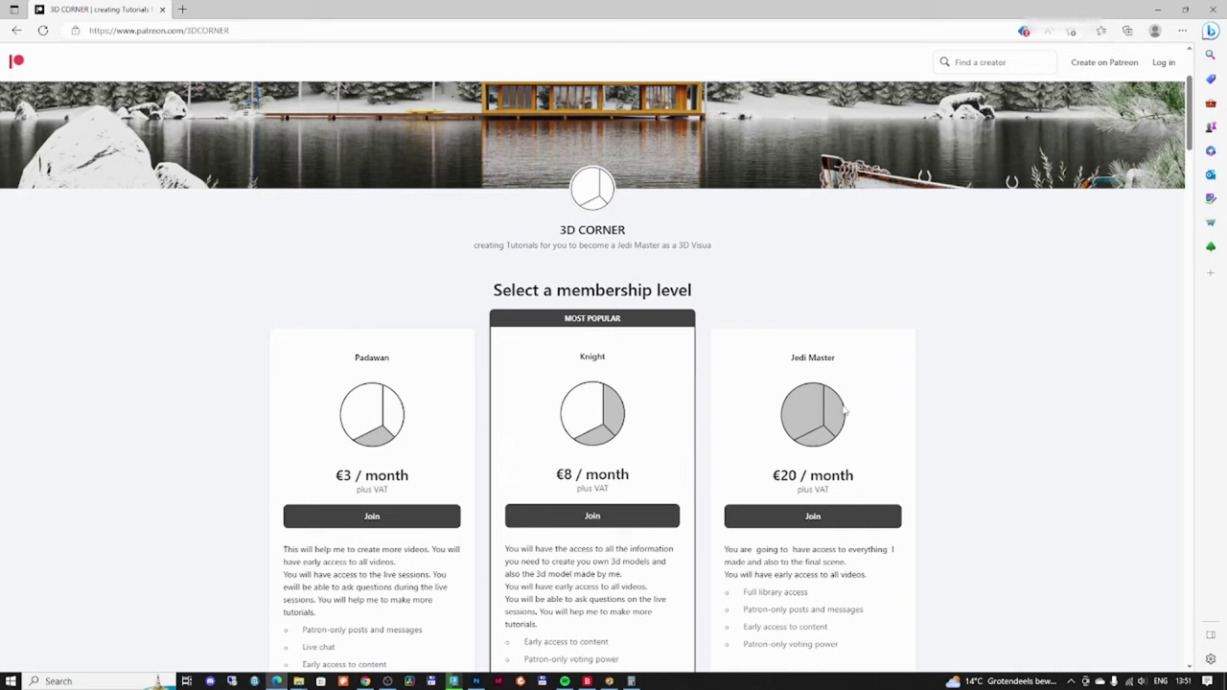
{"action": "scroll", "coordinate": [843, 413], "scroll_direction": "down", "scroll_amount": 1}
{"action": "scroll", "coordinate": [839, 410], "scroll_direction": "down", "scroll_amount": 2}
{"action": "scroll", "coordinate": [839, 412], "scroll_direction": "up", "scroll_amount": 4}
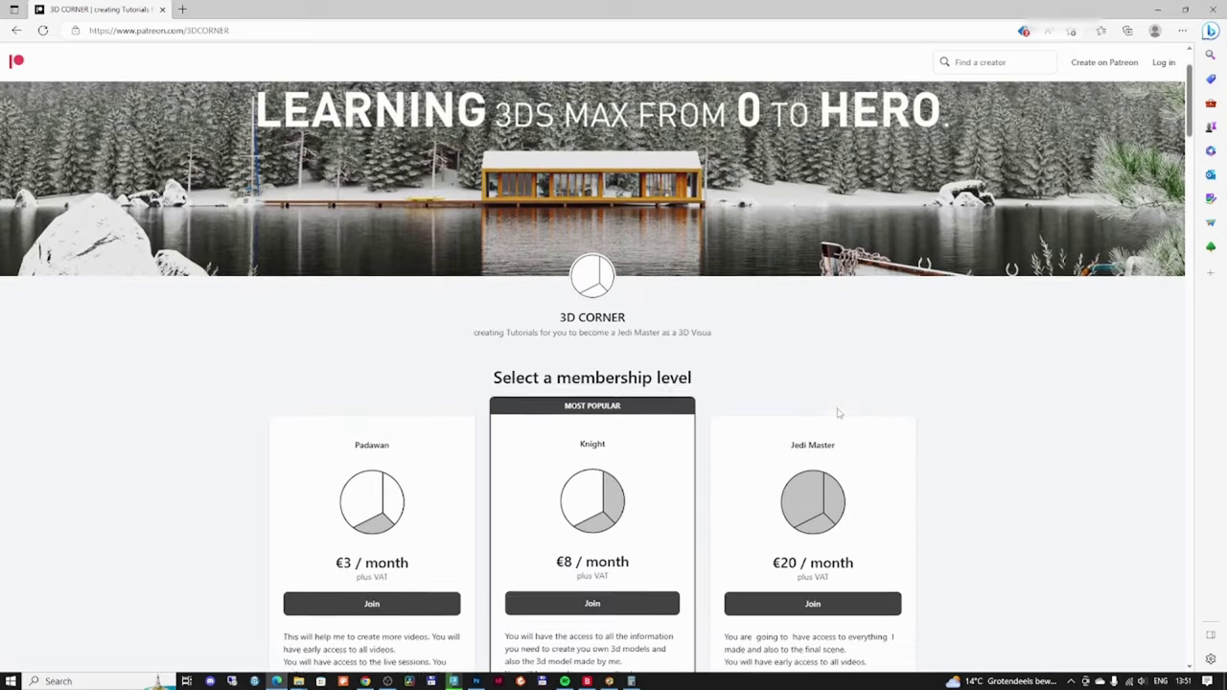
{"action": "left_click", "coordinate": [1157, 10]}
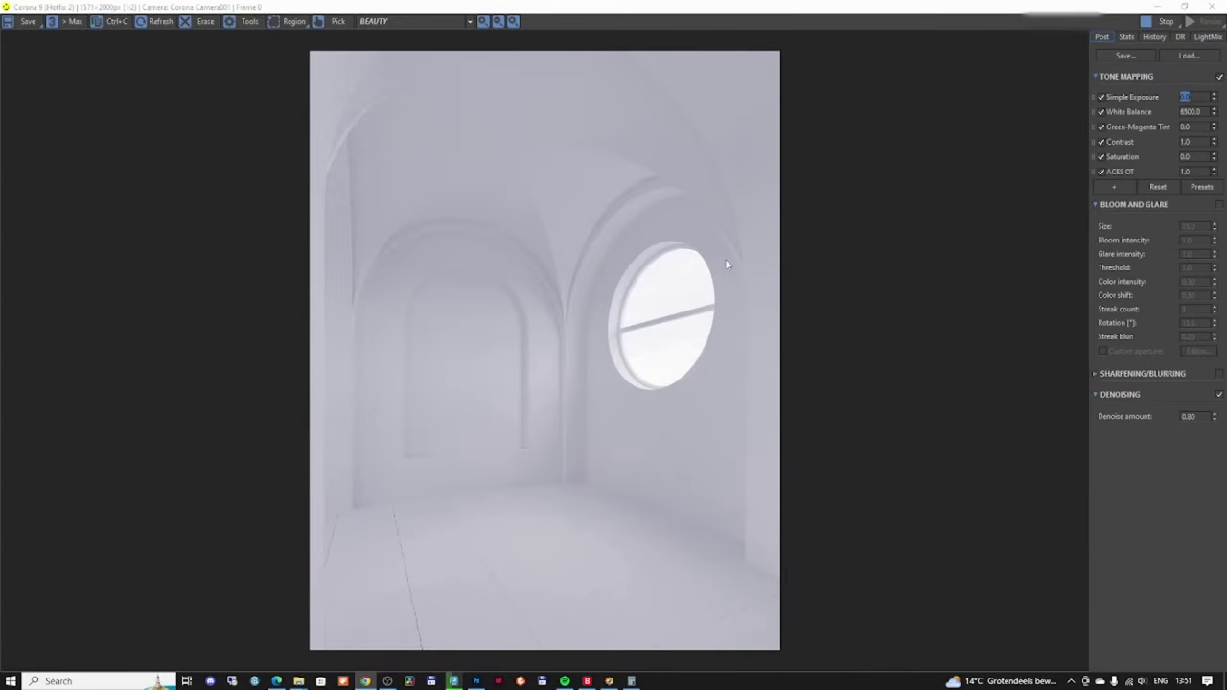